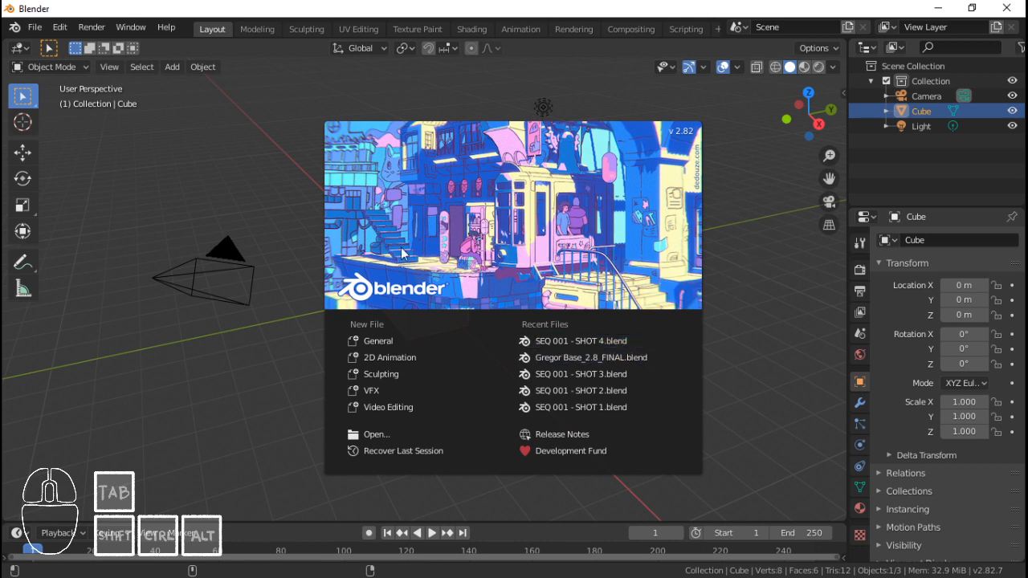
Open the recent file SEQ 001 - SHOT 4.blend, ignoring the request to allow execution of its Python scripts.
{"action": "left_click", "coordinate": [604, 342]}
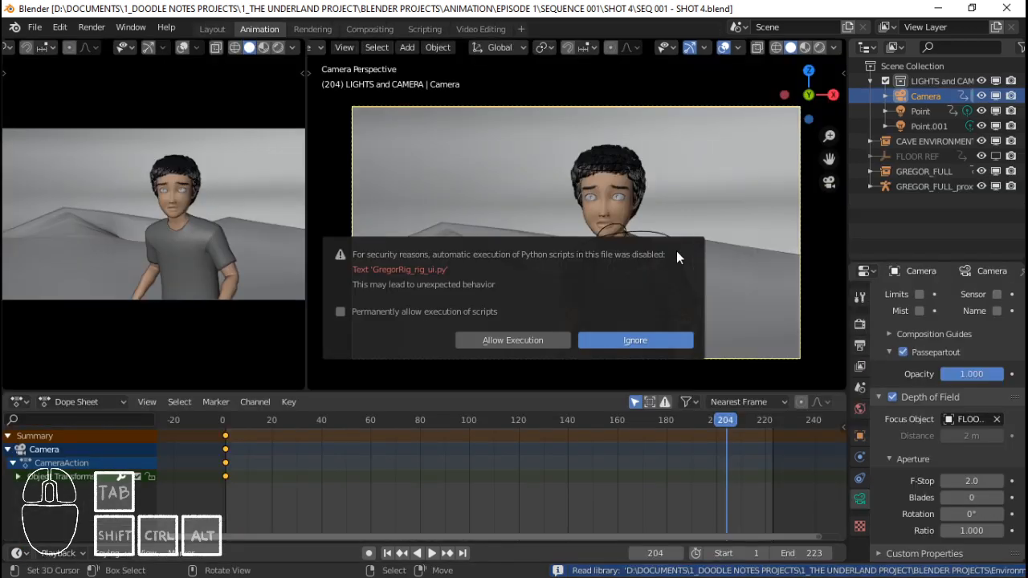
{"action": "left_click", "coordinate": [652, 341]}
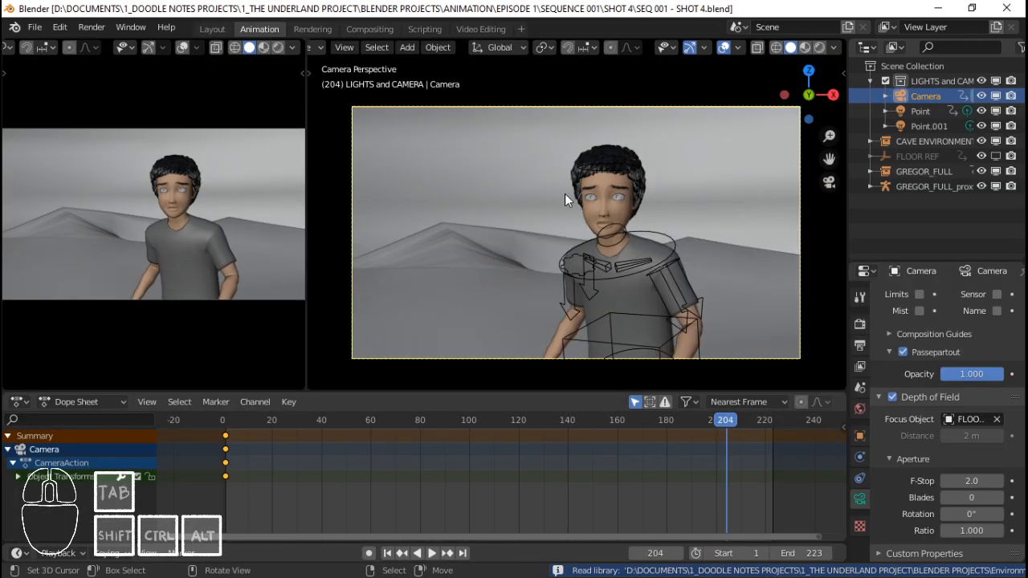
{"action": "scroll", "coordinate": [552, 192], "scroll_direction": "up", "scroll_amount": 1}
{"action": "scroll", "coordinate": [604, 194], "scroll_direction": "down", "scroll_amount": 1}
{"action": "scroll", "coordinate": [618, 208], "scroll_direction": "up", "scroll_amount": 1}
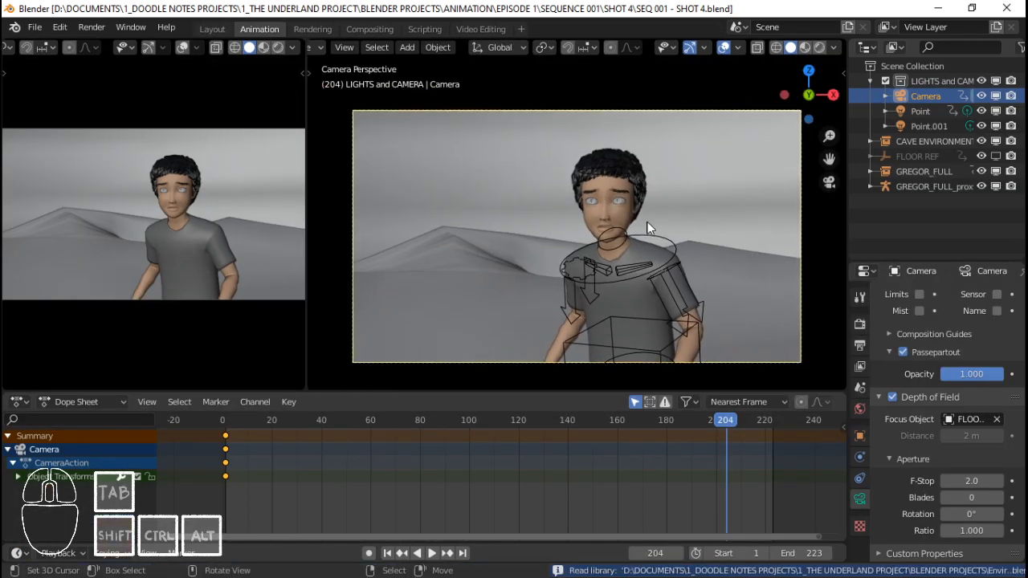
{"action": "scroll", "coordinate": [647, 222], "scroll_direction": "down", "scroll_amount": 1}
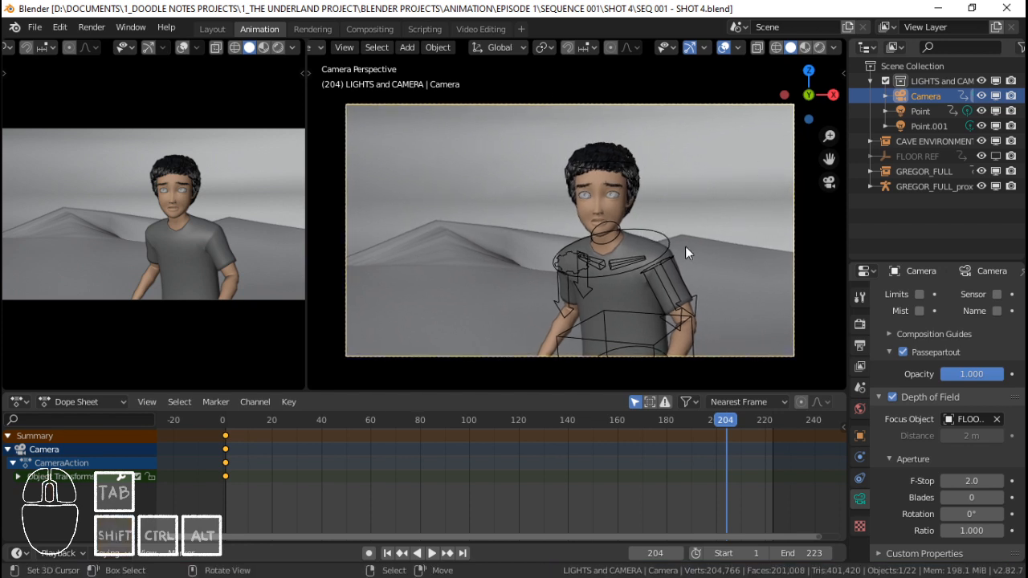
Examine which parts of the scene belong to the GREGOR_FULL character and which to the cave environment by selecting each.
{"action": "left_click", "coordinate": [930, 174]}
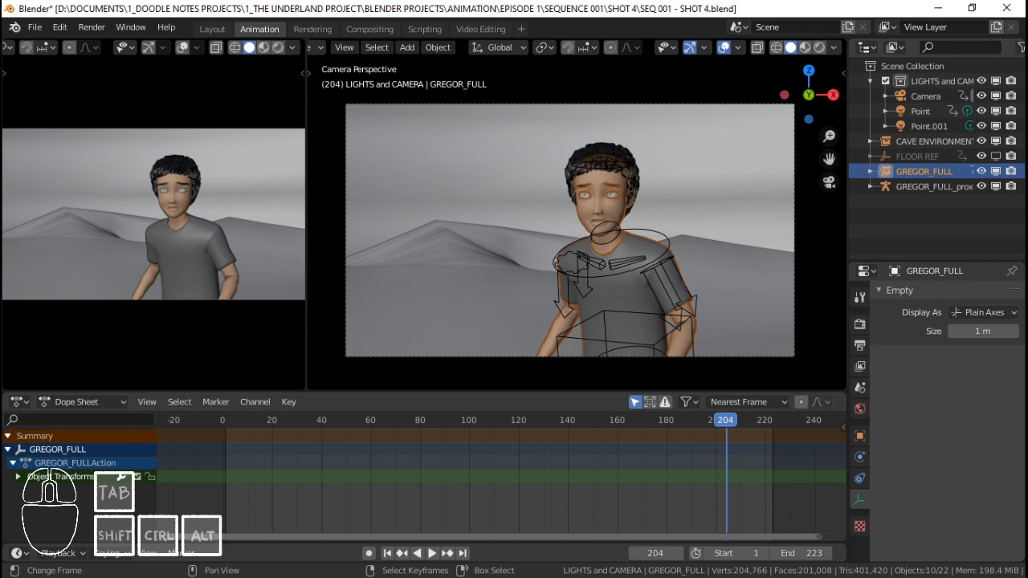
{"action": "left_click", "coordinate": [723, 576]}
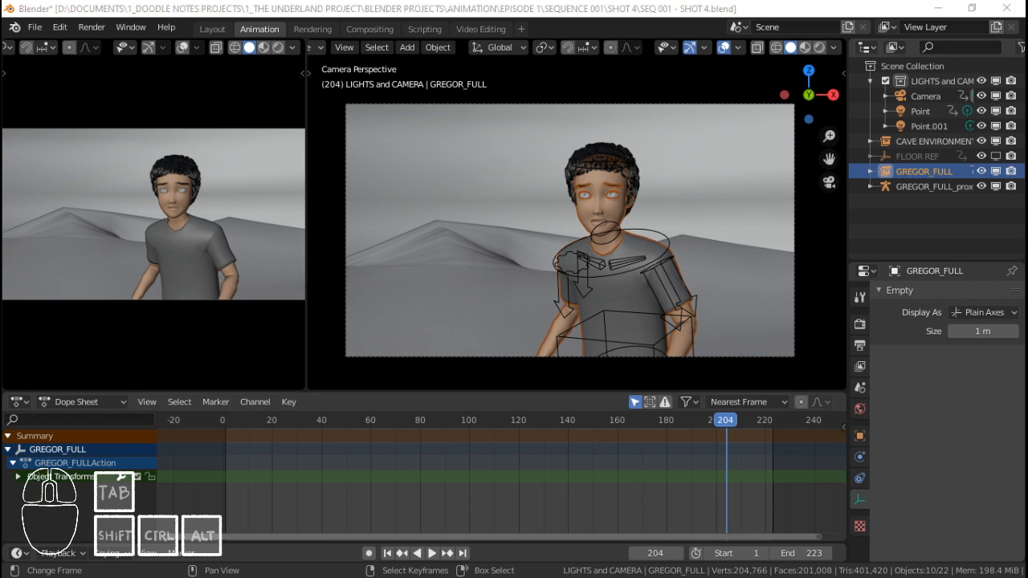
{"action": "left_click", "coordinate": [489, 15]}
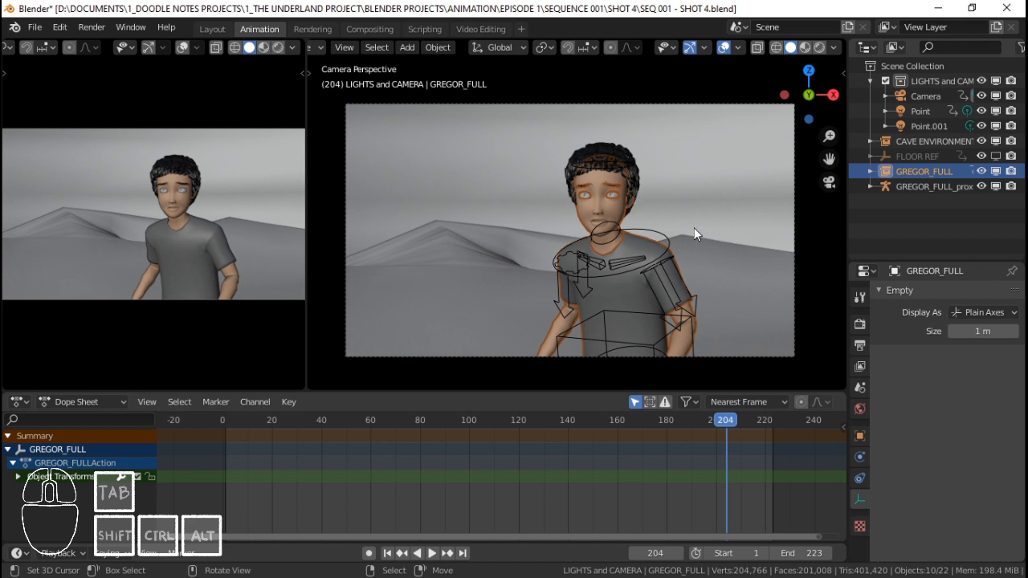
{"action": "right_click", "coordinate": [945, 170]}
{"action": "left_click", "coordinate": [664, 234]}
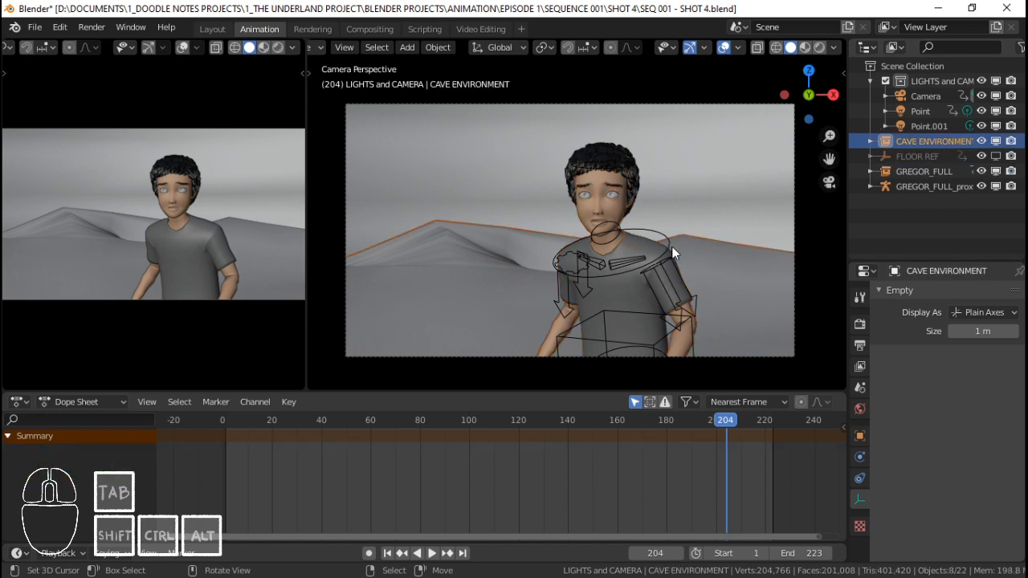
{"action": "left_click", "coordinate": [667, 238]}
{"action": "left_click", "coordinate": [662, 228]}
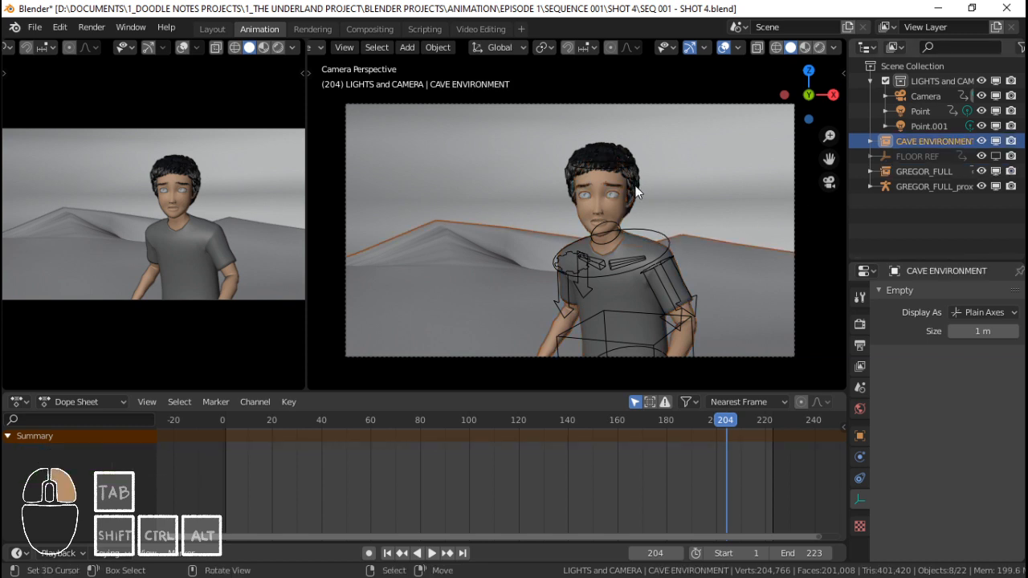
{"action": "left_click", "coordinate": [635, 192]}
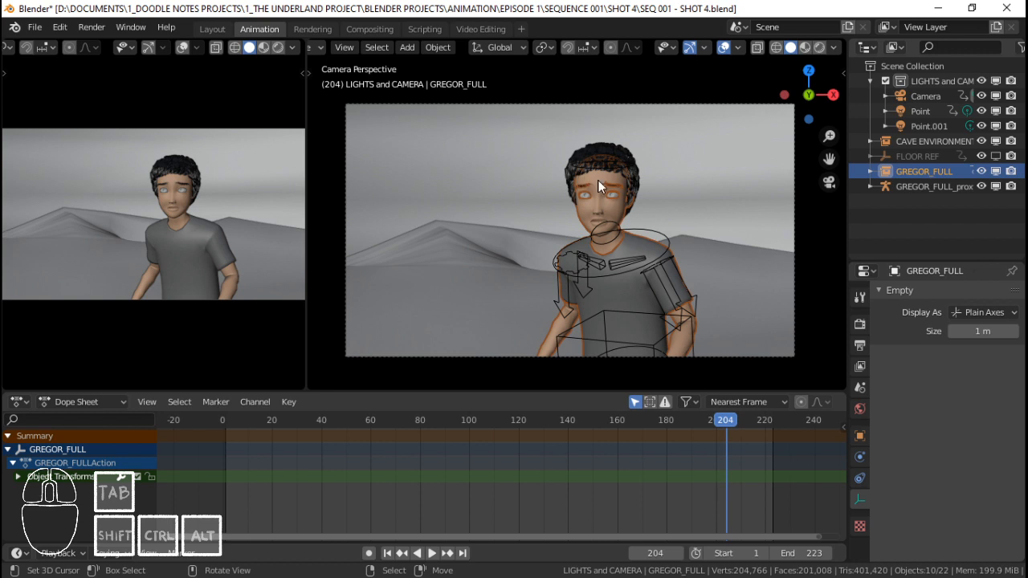
{"action": "left_click", "coordinate": [37, 28]}
{"action": "left_click", "coordinate": [34, 28]}
{"action": "right_click", "coordinate": [945, 176]}
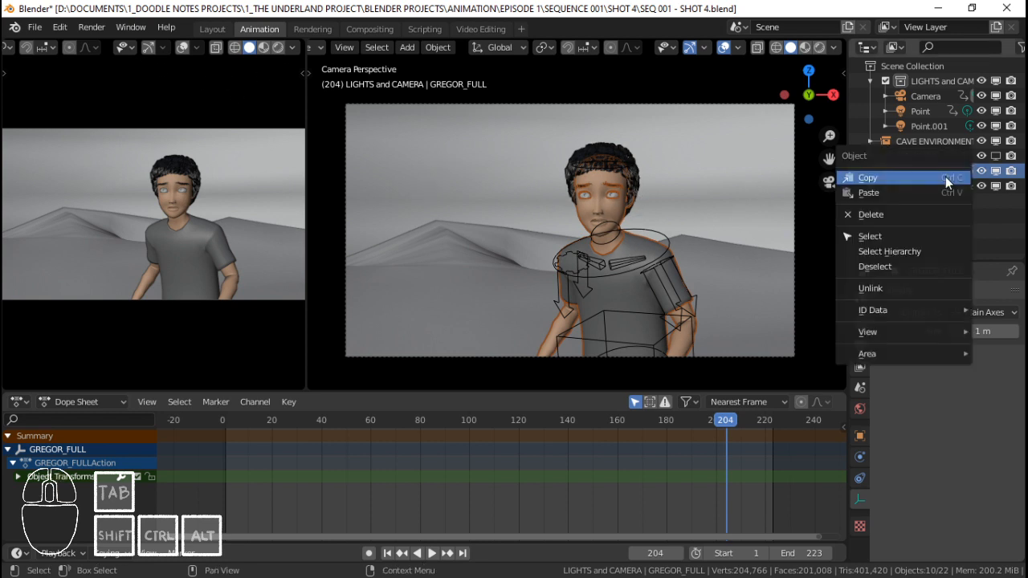
{"action": "left_click", "coordinate": [1018, 238]}
{"action": "right_click", "coordinate": [891, 171]}
{"action": "left_click", "coordinate": [894, 171]}
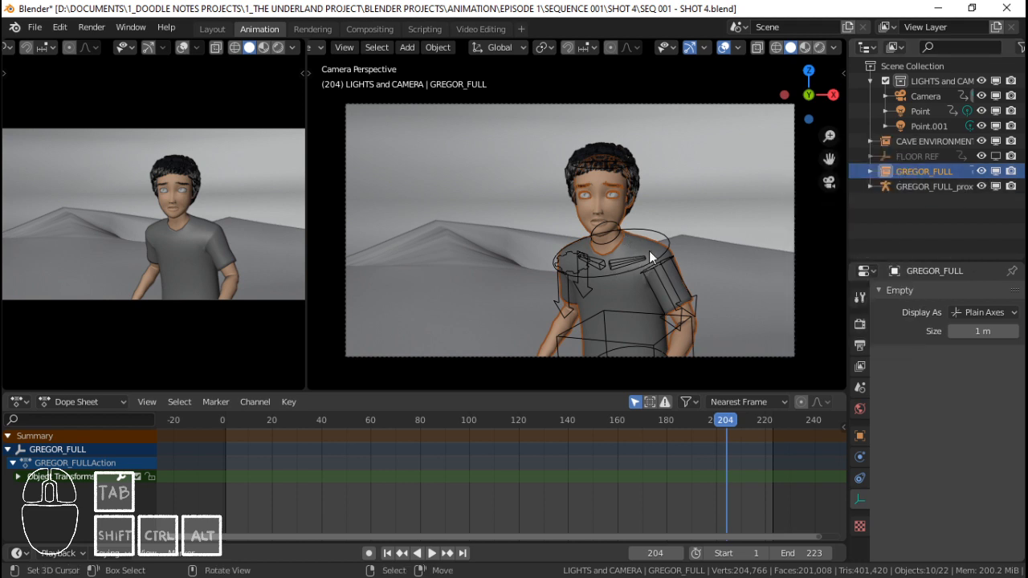
Inspect the GREGOR_FULL character and the cave environment from outside the camera and through the camera view.
{"action": "middle_click_drag", "start_coordinate": [623, 243], "coordinate": [522, 209]}
{"action": "scroll", "coordinate": [629, 233], "scroll_direction": "down", "scroll_amount": 4}
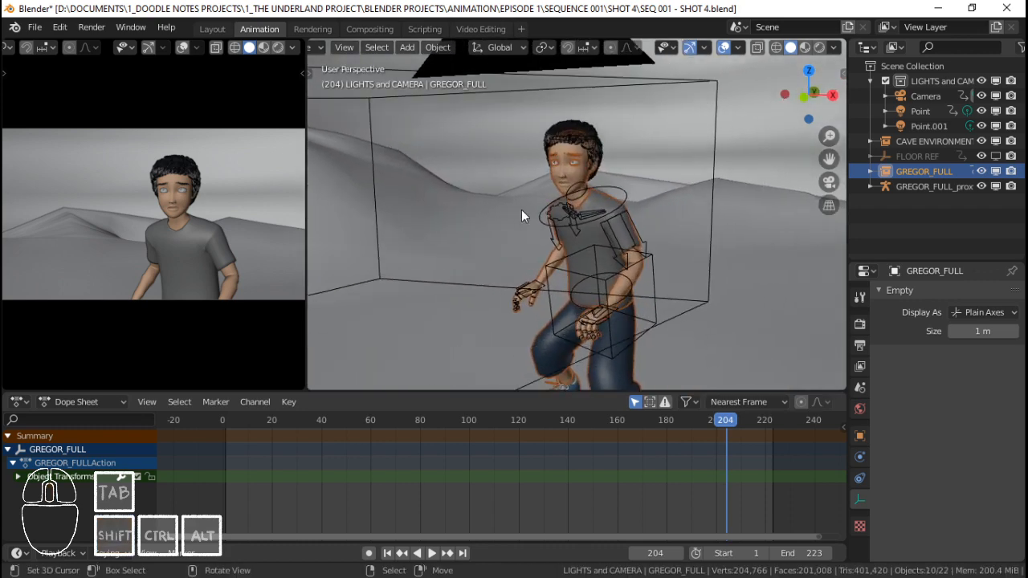
{"action": "scroll", "coordinate": [566, 208], "scroll_direction": "up", "scroll_amount": 3}
{"action": "key", "text": "Home"}
{"action": "key", "text": "KP_0"}
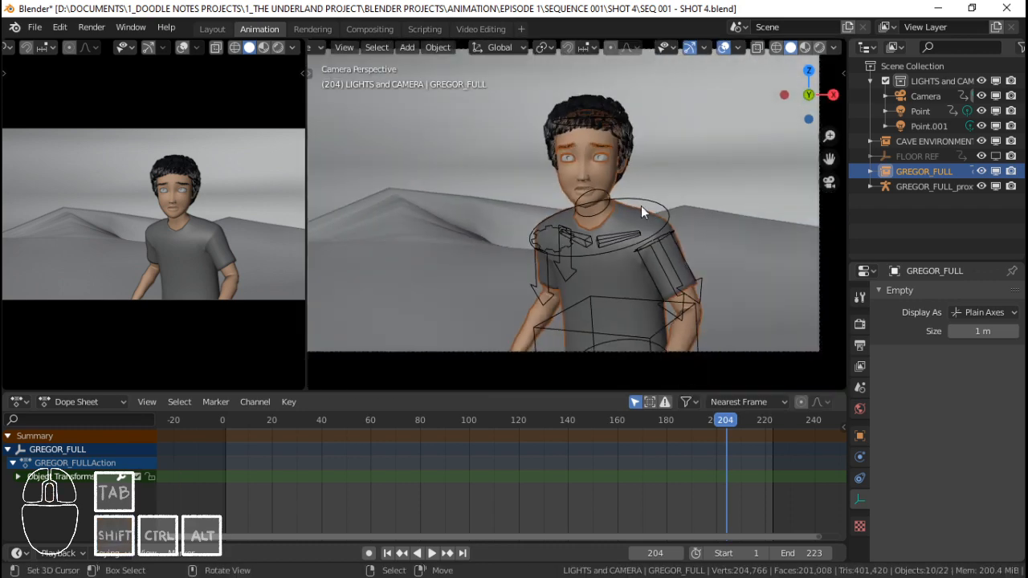
{"action": "scroll", "coordinate": [623, 209], "scroll_direction": "up", "scroll_amount": 3}
{"action": "mouse_move", "coordinate": [623, 210]}
{"action": "middle_mouse_down", "text": "shift"}
{"action": "mouse_move", "coordinate": [638, 236]}
{"action": "mouse_move", "coordinate": [635, 226]}
{"action": "middle_mouse_up", "text": "shift"}
{"action": "scroll", "coordinate": [638, 235], "scroll_direction": "down", "scroll_amount": 2}
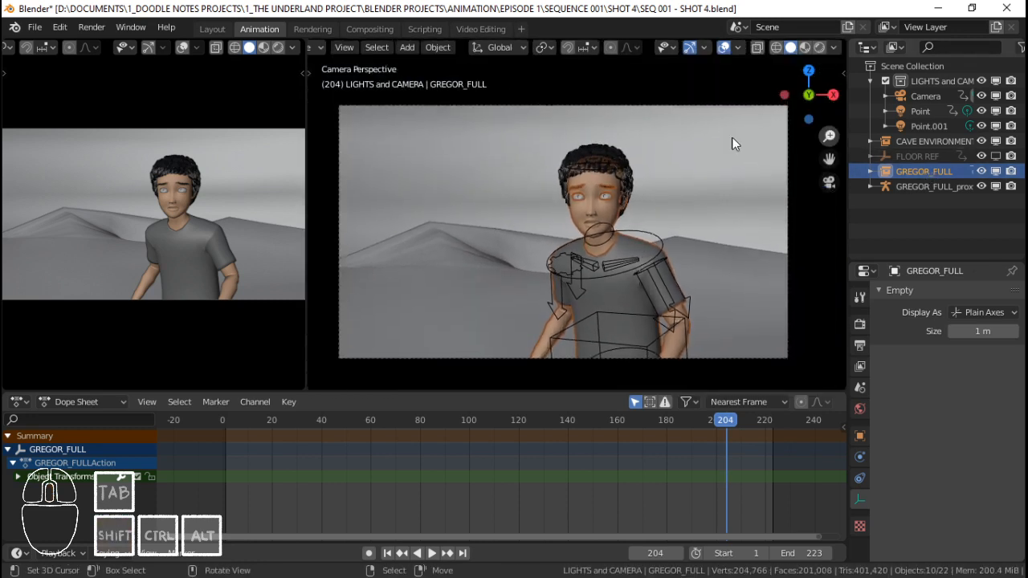
{"action": "right_click", "coordinate": [459, 139]}
{"action": "scroll", "coordinate": [631, 163], "scroll_direction": "down", "scroll_amount": 2}
{"action": "mouse_move", "coordinate": [643, 165]}
{"action": "middle_mouse_down", "text": "shift"}
{"action": "mouse_move", "coordinate": [554, 210]}
{"action": "mouse_move", "coordinate": [645, 182]}
{"action": "middle_mouse_up", "text": "shift"}
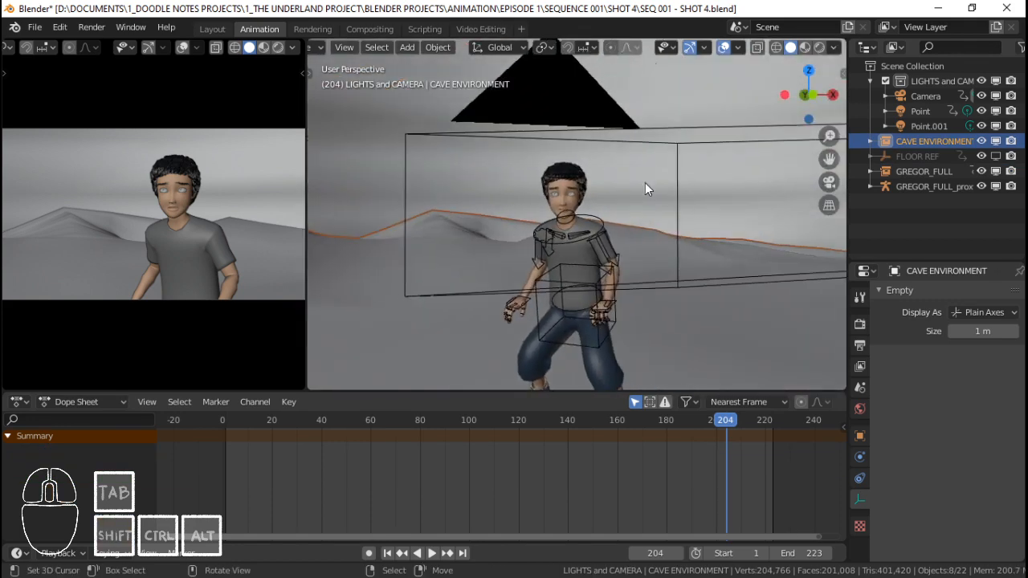
{"action": "key", "text": "KP_0"}
{"action": "left_click", "coordinate": [571, 282]}
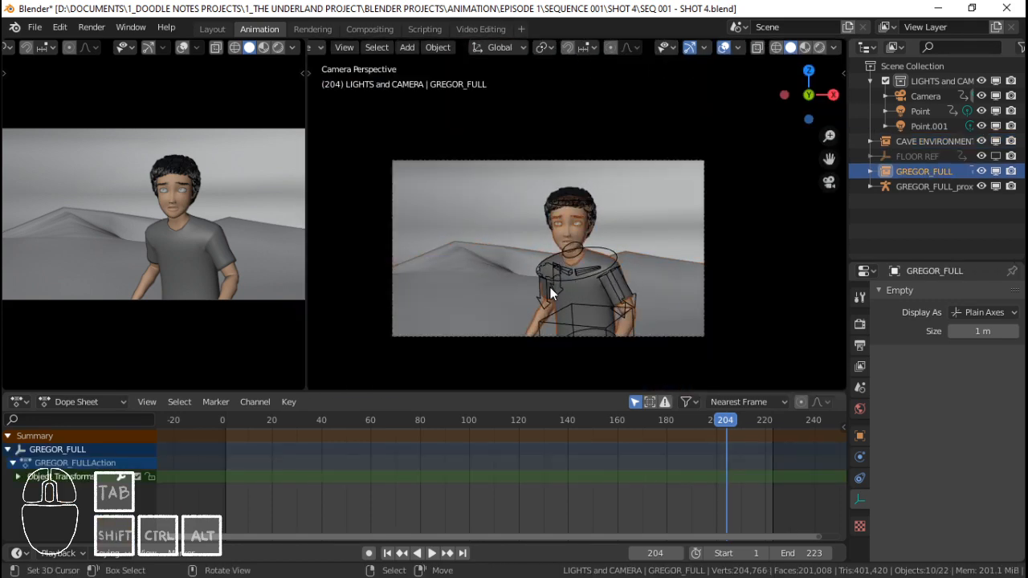
{"action": "right_click", "coordinate": [935, 172]}
{"action": "scroll", "coordinate": [676, 251], "scroll_direction": "up", "scroll_amount": 2}
{"action": "middle_click_drag", "start_coordinate": [638, 266], "coordinate": [675, 243], "text": "shift"}
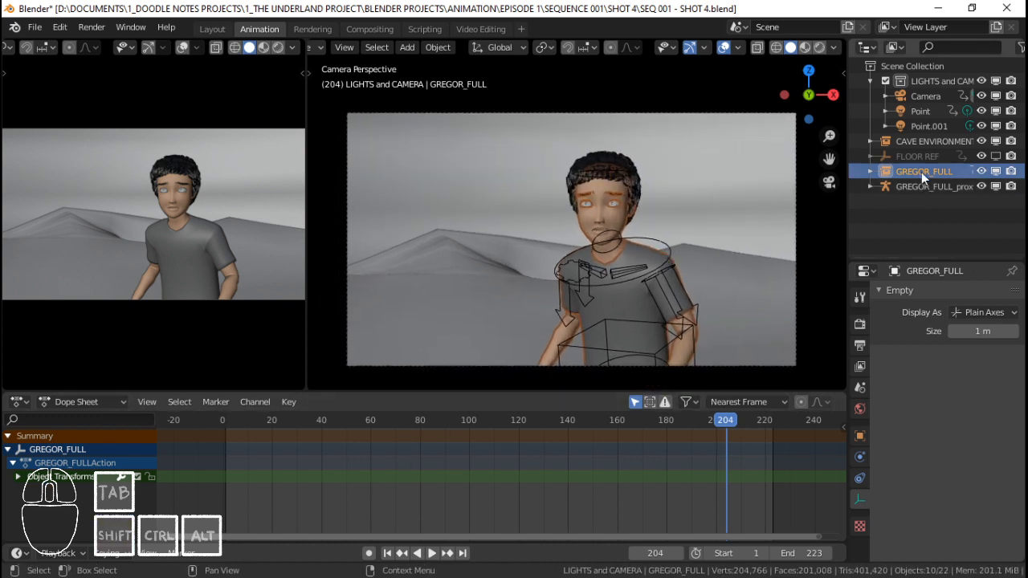
{"action": "right_click", "coordinate": [922, 171]}
{"action": "right_click", "coordinate": [926, 171]}
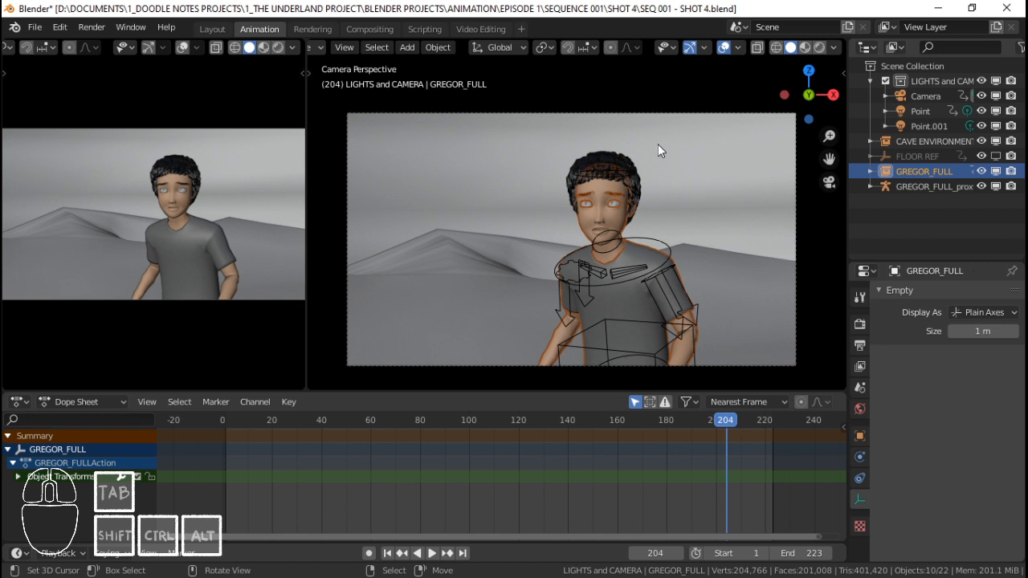
{"action": "middle_click_drag", "start_coordinate": [690, 229], "coordinate": [666, 227], "text": "shift"}
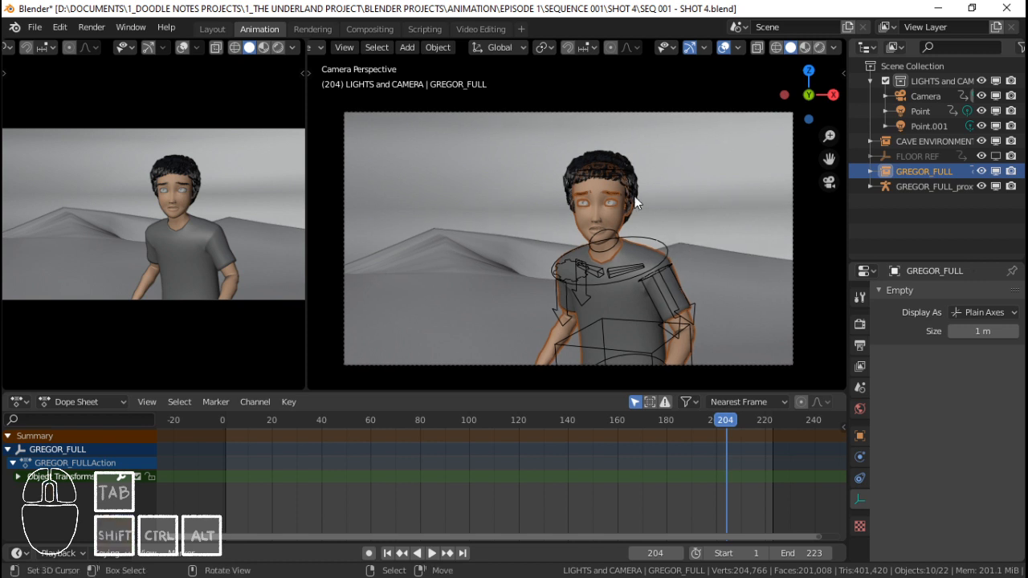
{"action": "right_click", "coordinate": [914, 174]}
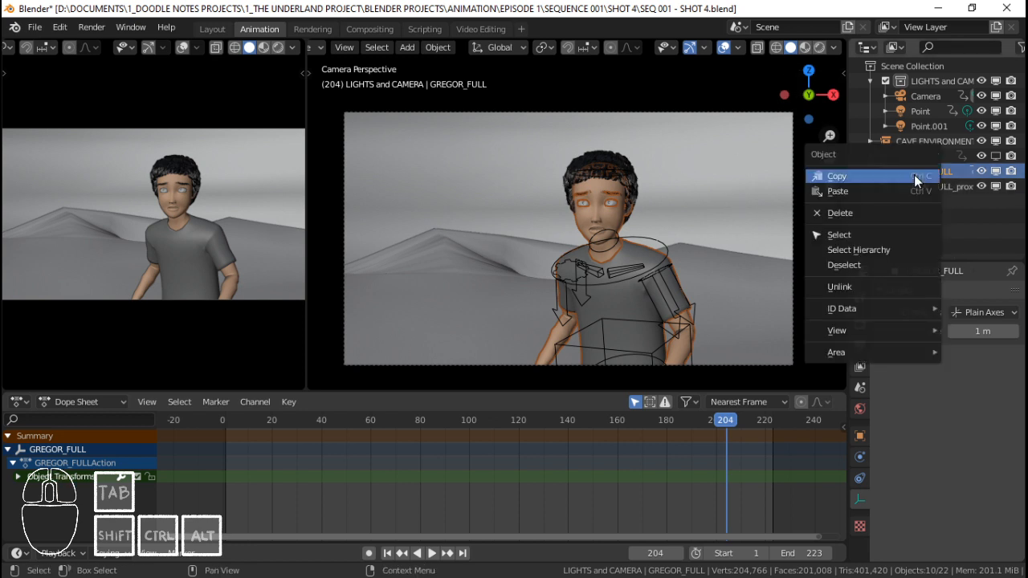
{"action": "left_click", "coordinate": [909, 166]}
{"action": "right_click", "coordinate": [909, 165]}
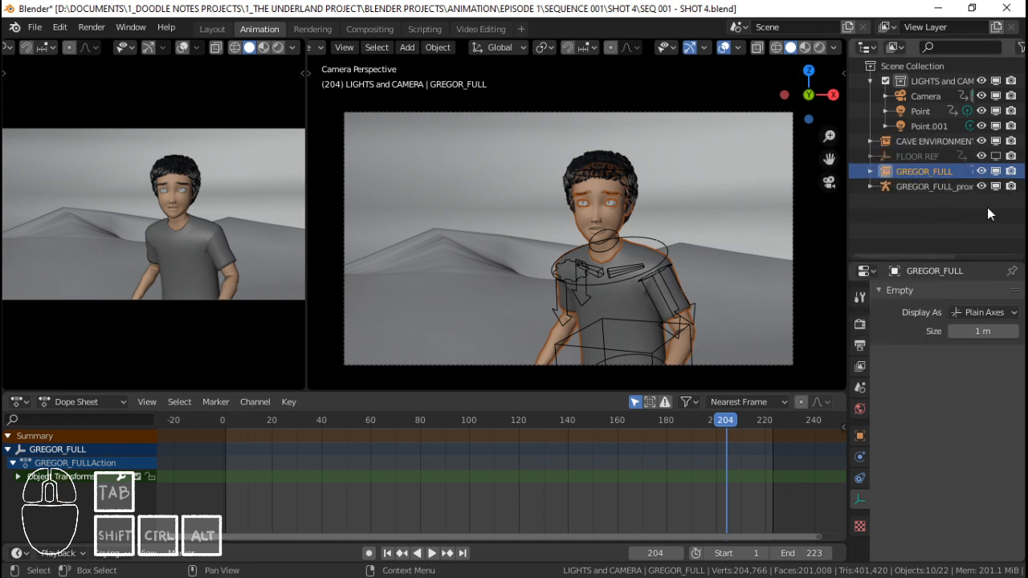
Unlink the GREGOR_FULL character and its GREGOR_FULL proxy armature from the scene.
{"action": "right_click", "coordinate": [916, 173]}
{"action": "left_click", "coordinate": [880, 286]}
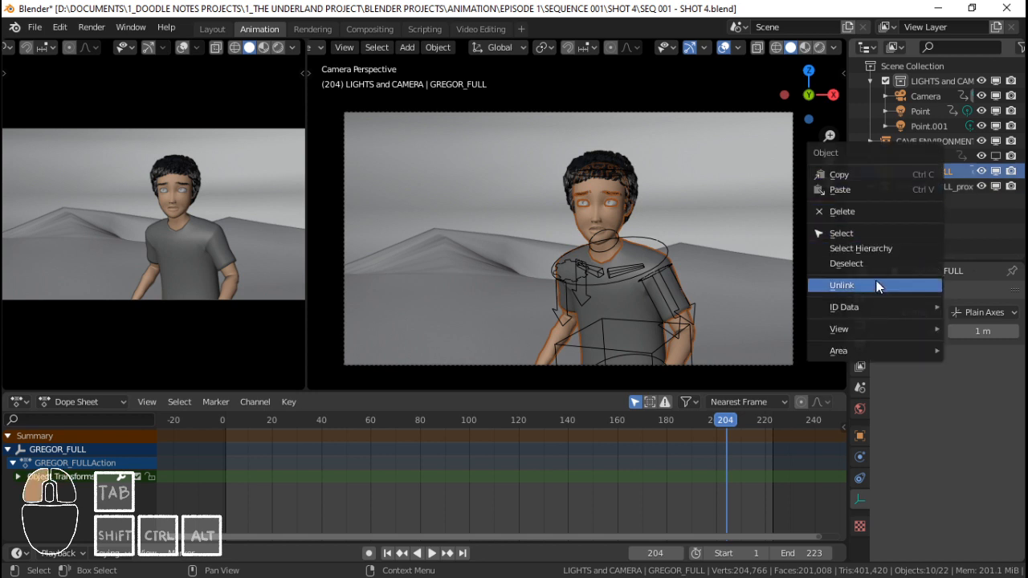
{"action": "right_click", "coordinate": [921, 173]}
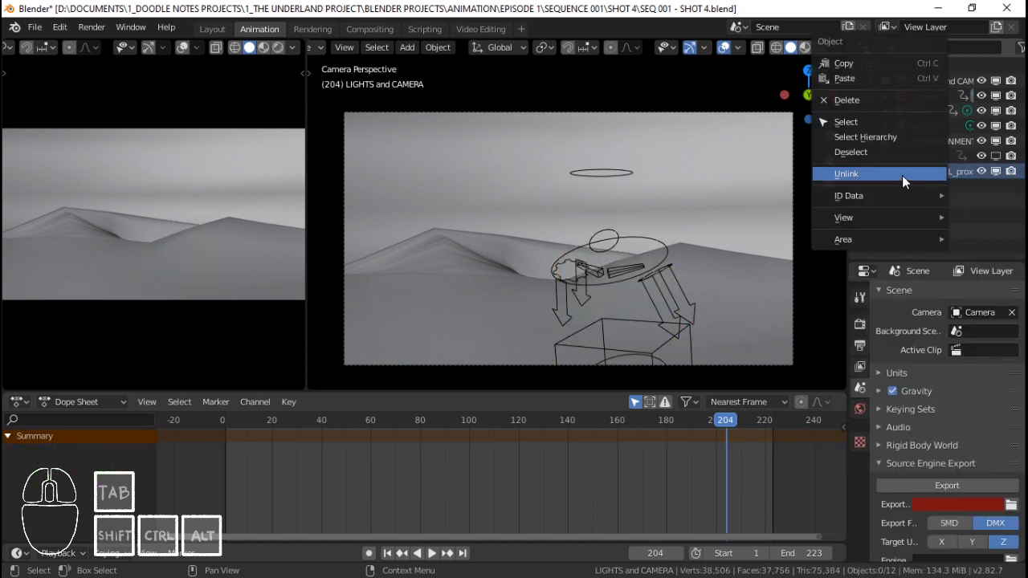
{"action": "left_click", "coordinate": [902, 175]}
Append the GREGOR_FULL collection to the top-level Scene Collection.
{"action": "left_click", "coordinate": [916, 66]}
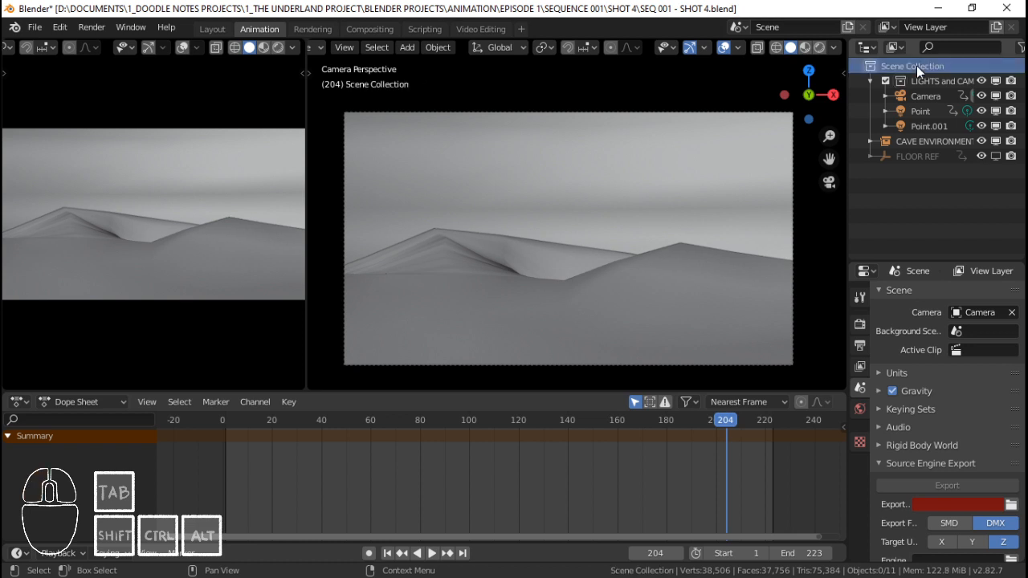
{"action": "left_click", "coordinate": [33, 28]}
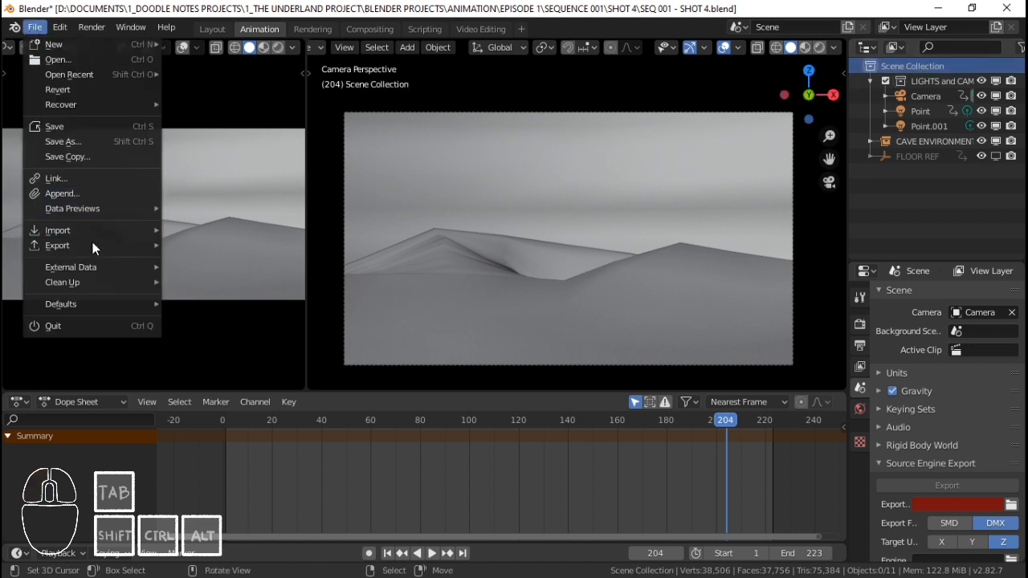
{"action": "mouse_move", "coordinate": [98, 231]}
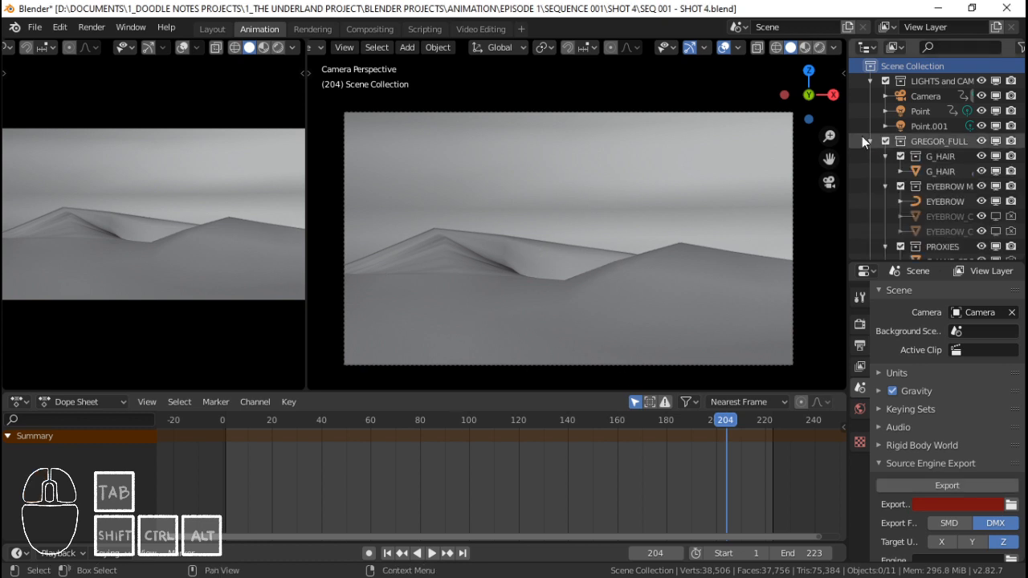
Exclude the G_HAIR, eyebrow and HIDE sub-collections of GREGOR_FULL from the view layer, keeping PROXIES enabled and collapsed.
{"action": "left_click", "coordinate": [901, 155]}
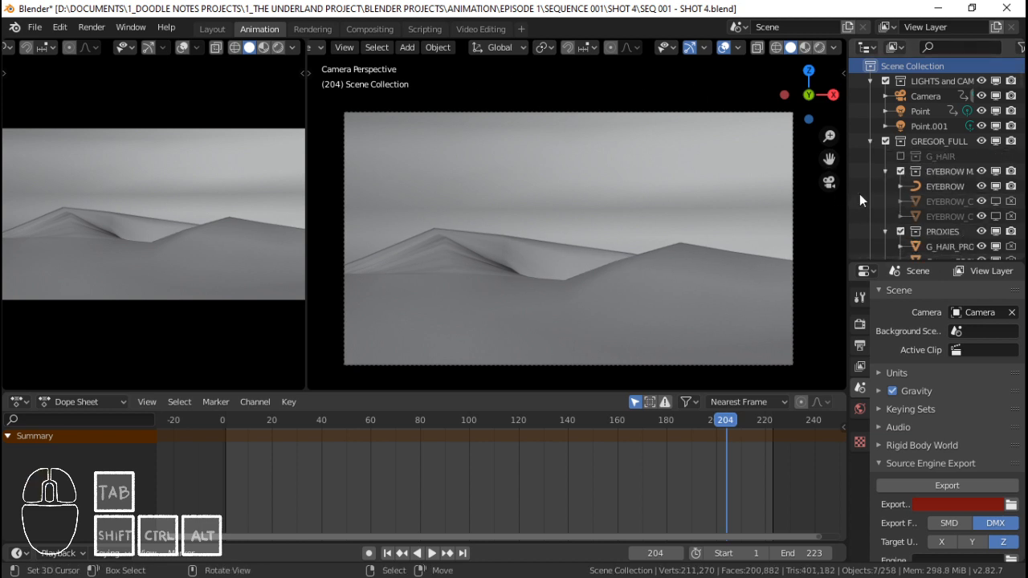
{"action": "left_click", "coordinate": [900, 171]}
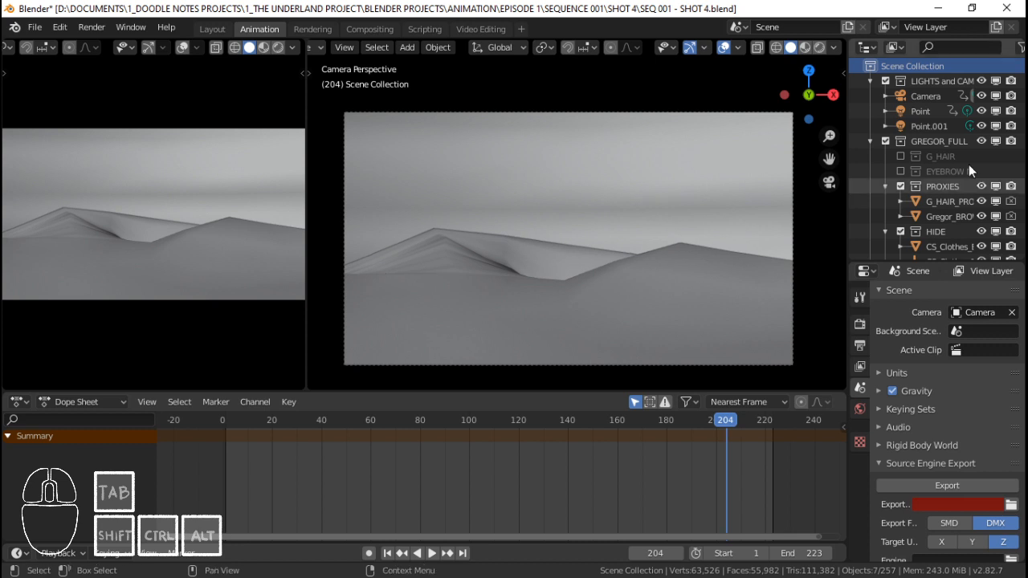
{"action": "left_click", "coordinate": [901, 187]}
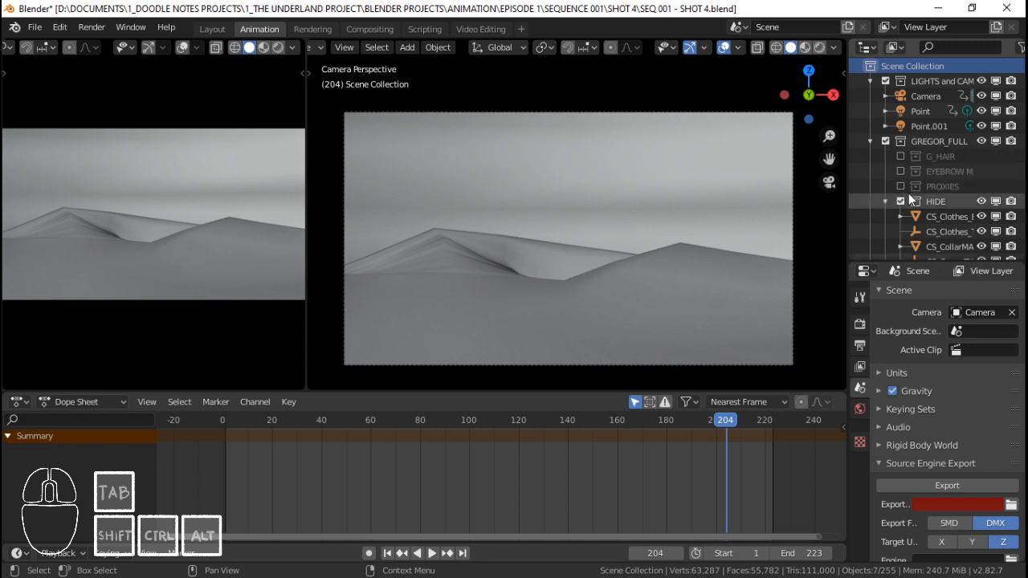
{"action": "left_click", "coordinate": [902, 186]}
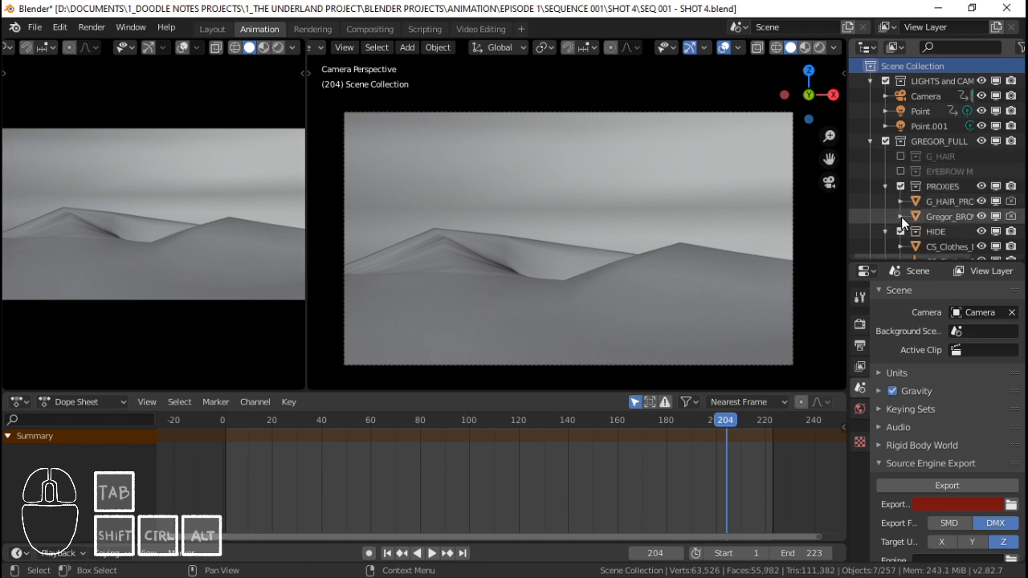
{"action": "left_click", "coordinate": [901, 232]}
{"action": "left_click", "coordinate": [885, 187]}
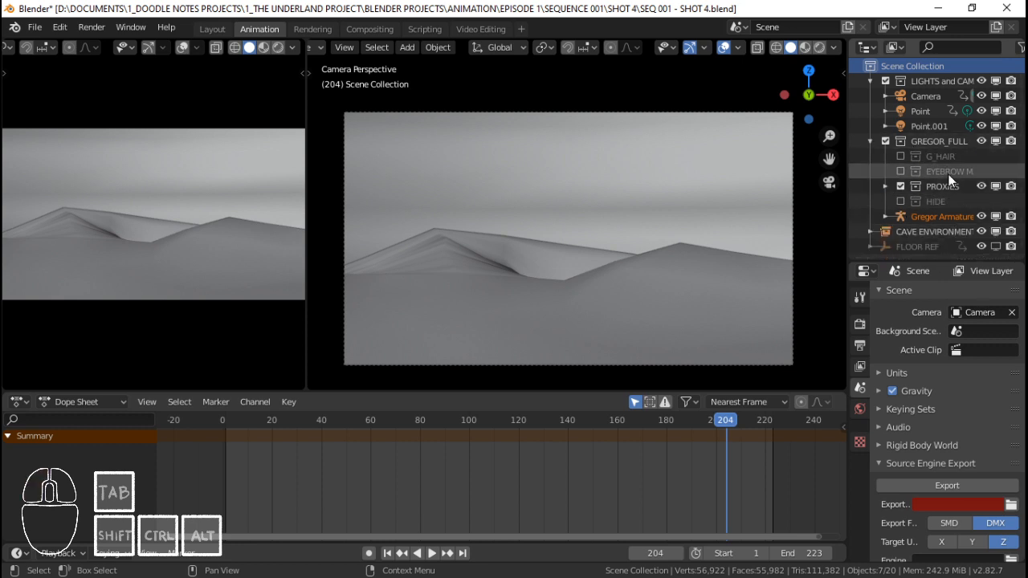
{"action": "left_click", "coordinate": [870, 141]}
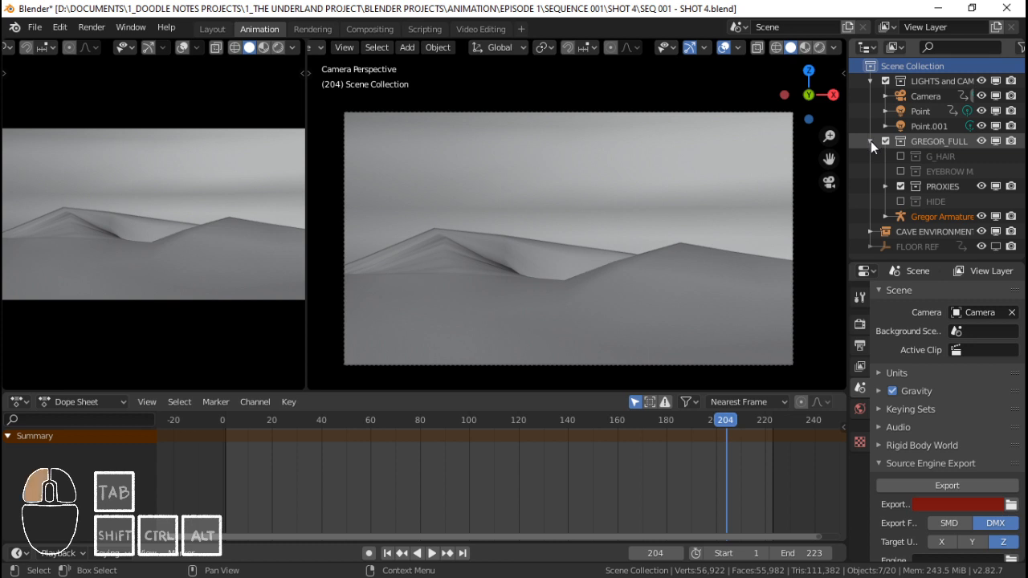
{"action": "left_click", "coordinate": [870, 140]}
Put the Gregor Armature into Pose Mode and select all of its bones.
{"action": "left_click", "coordinate": [938, 218]}
{"action": "key", "text": "ctrl+Tab"}
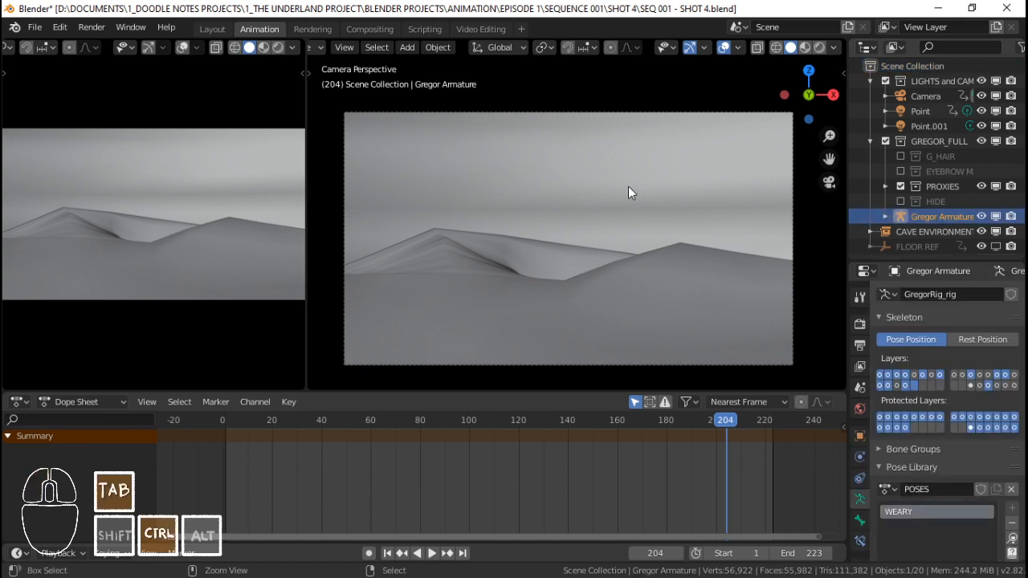
{"action": "key", "text": "a"}
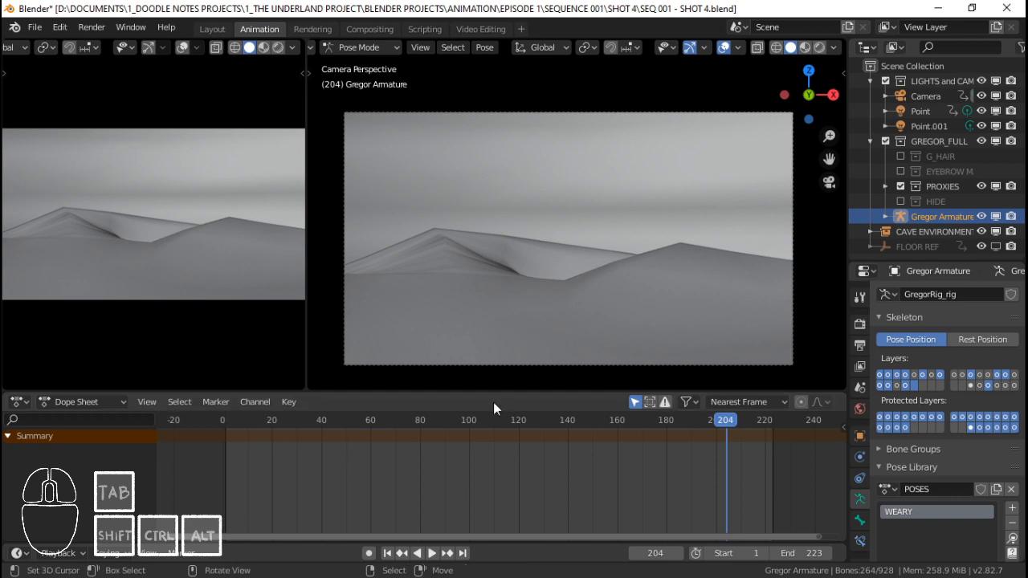
Assign the existing GREGOR_FULL_proxyAction to the Gregor Armature in the Action Editor.
{"action": "middle_click_drag", "start_coordinate": [513, 320], "coordinate": [354, 252]}
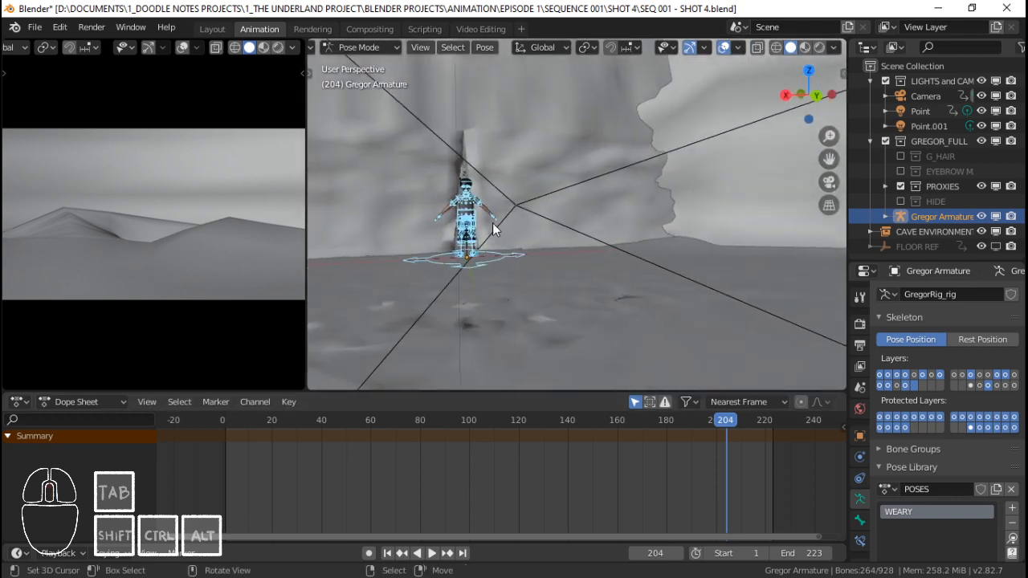
{"action": "key", "text": "KP_0"}
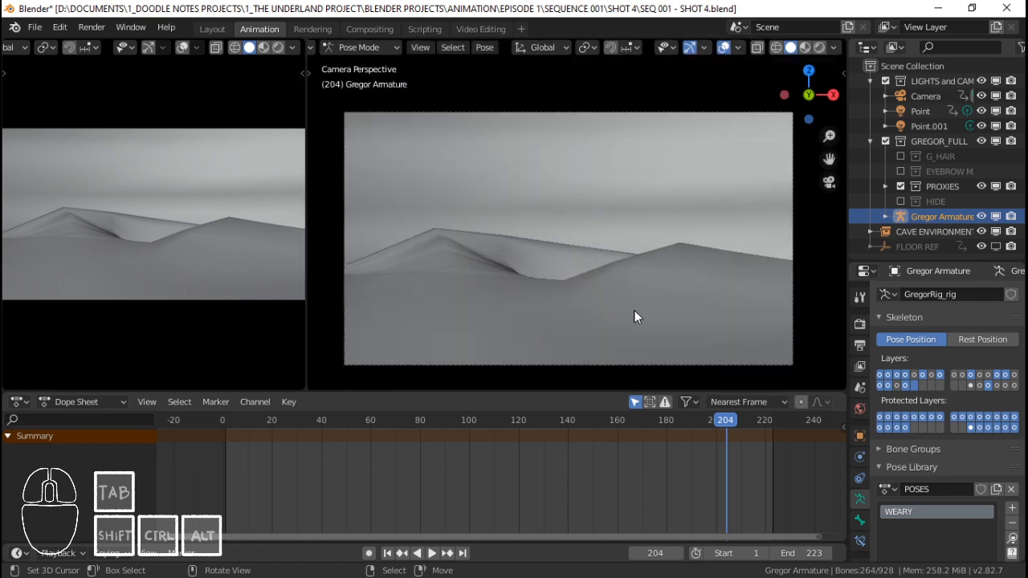
{"action": "left_click", "coordinate": [98, 402]}
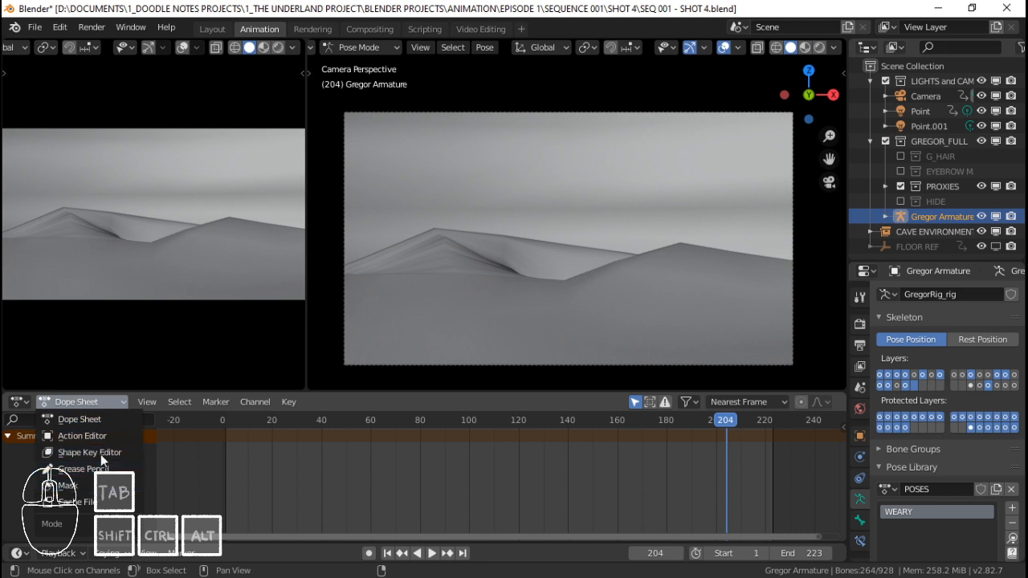
{"action": "left_click", "coordinate": [102, 436]}
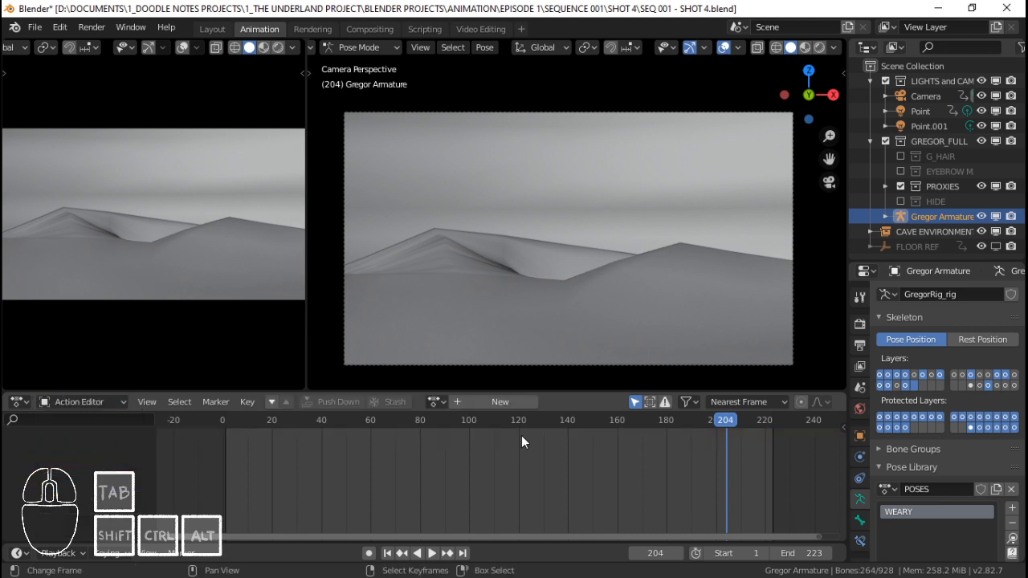
{"action": "left_click", "coordinate": [437, 402]}
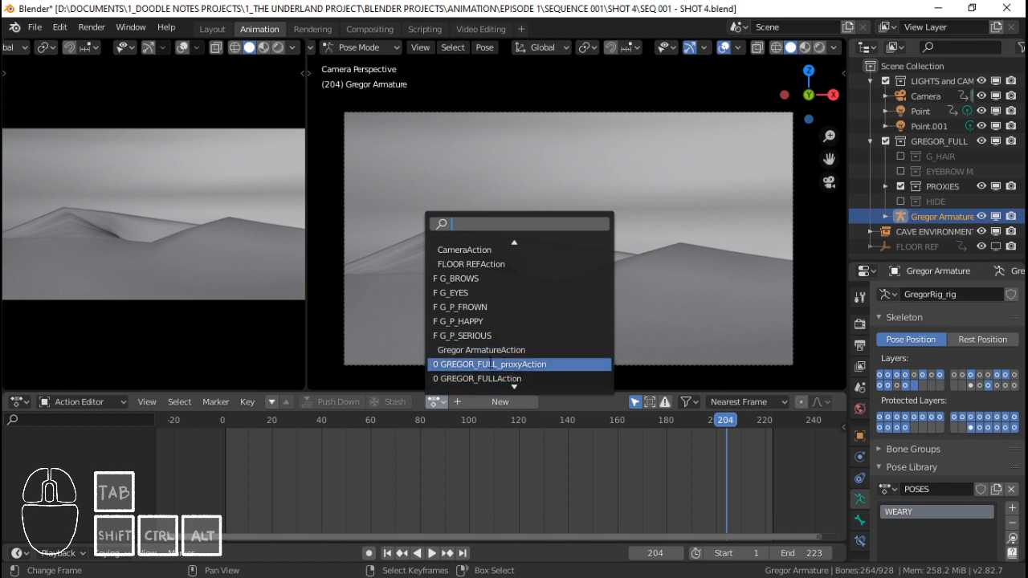
{"action": "left_click", "coordinate": [510, 365]}
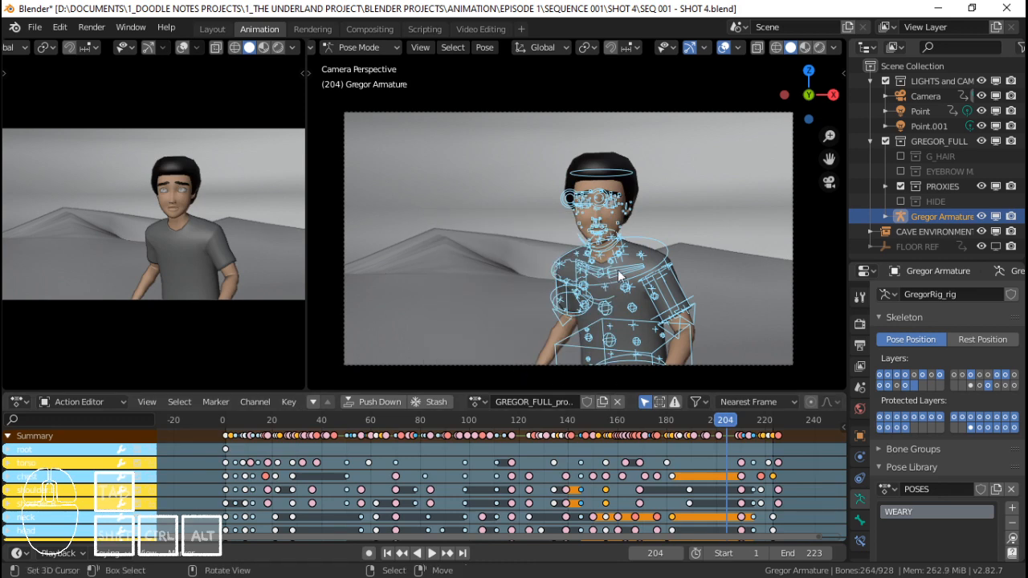
Scrub the opening of the shot and check frame 33 of the storyboard in the Video Editing workspace, returning to the Animation workspace.
{"action": "left_click_drag", "start_coordinate": [218, 457], "coordinate": [255, 452]}
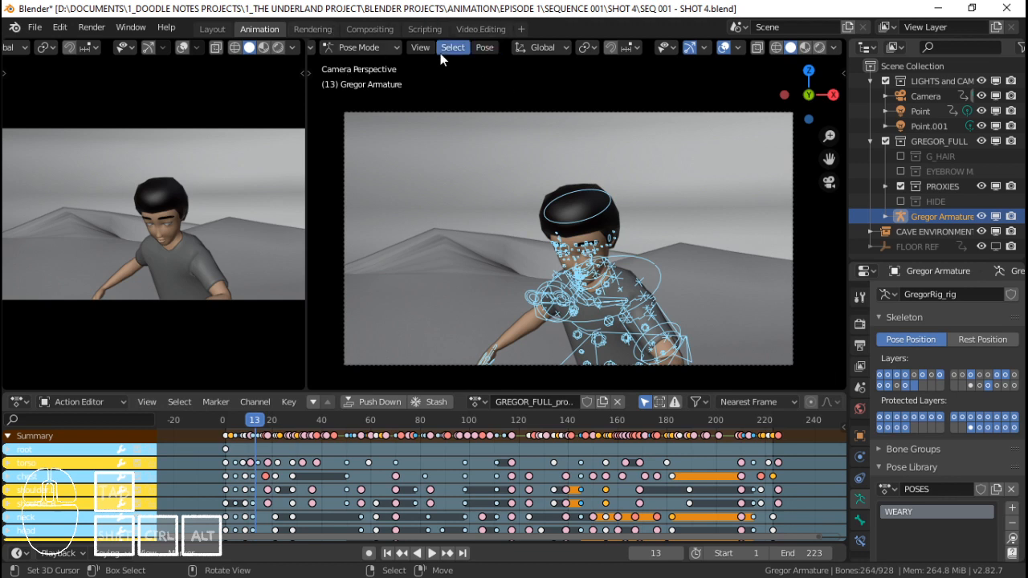
{"action": "left_click", "coordinate": [222, 447]}
{"action": "left_click", "coordinate": [480, 29]}
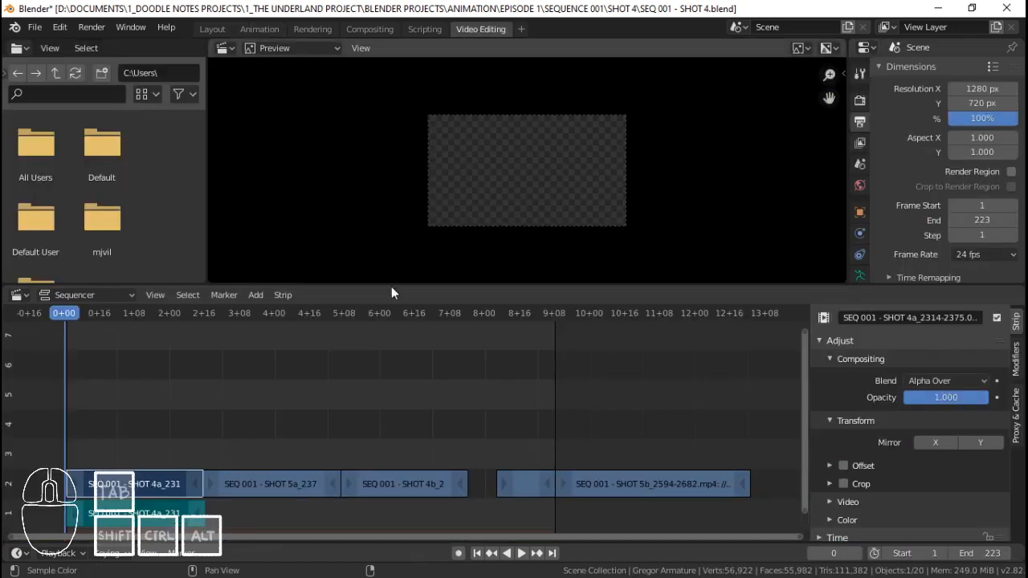
{"action": "left_click", "coordinate": [137, 426]}
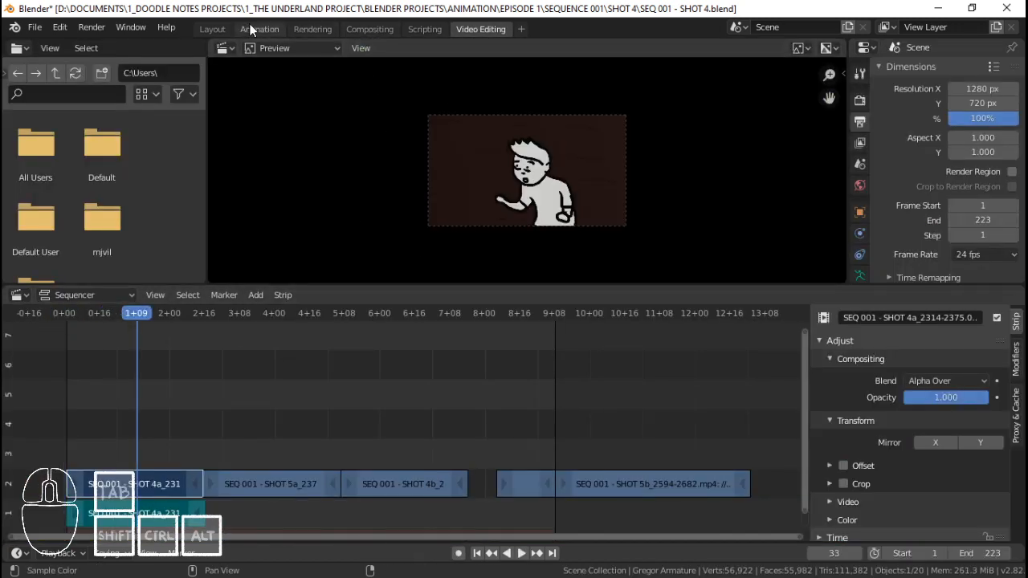
{"action": "left_click", "coordinate": [246, 25]}
Play the opening frames of Gregor's animation twice to check the assigned action on the appended rig.
{"action": "left_click", "coordinate": [230, 441]}
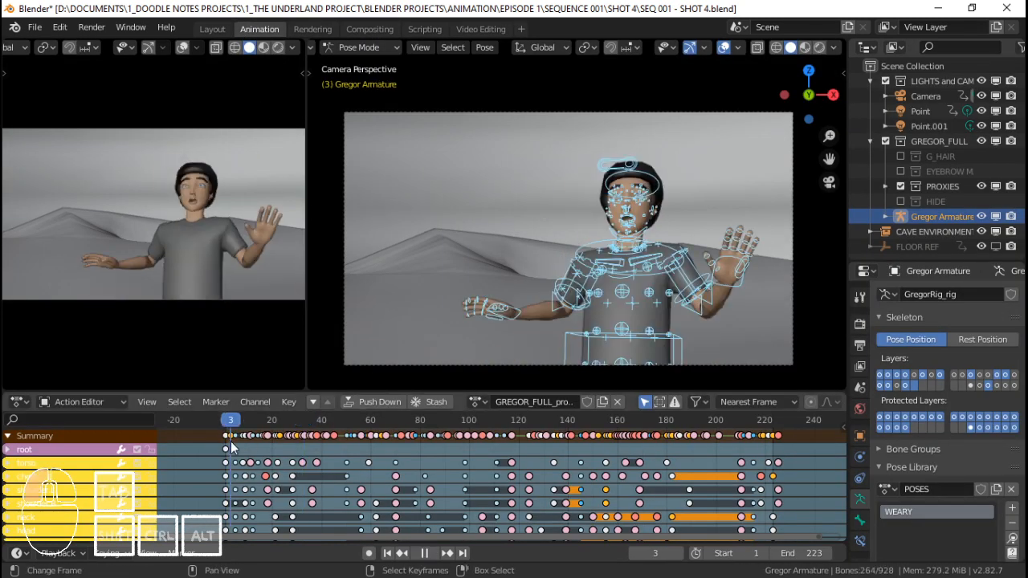
{"action": "key", "text": "space"}
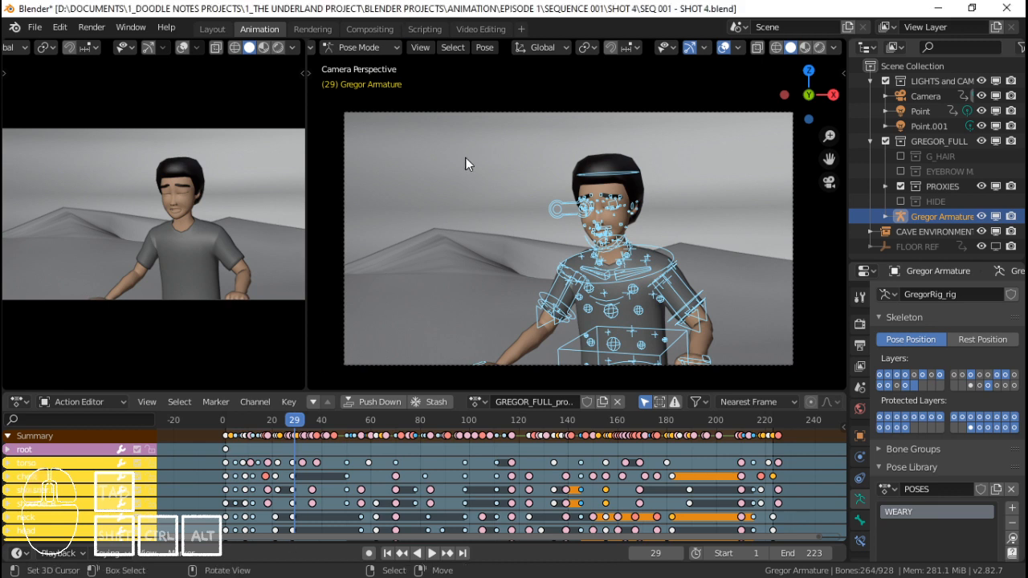
{"action": "key", "text": "shift+Left"}
{"action": "key", "text": "space"}
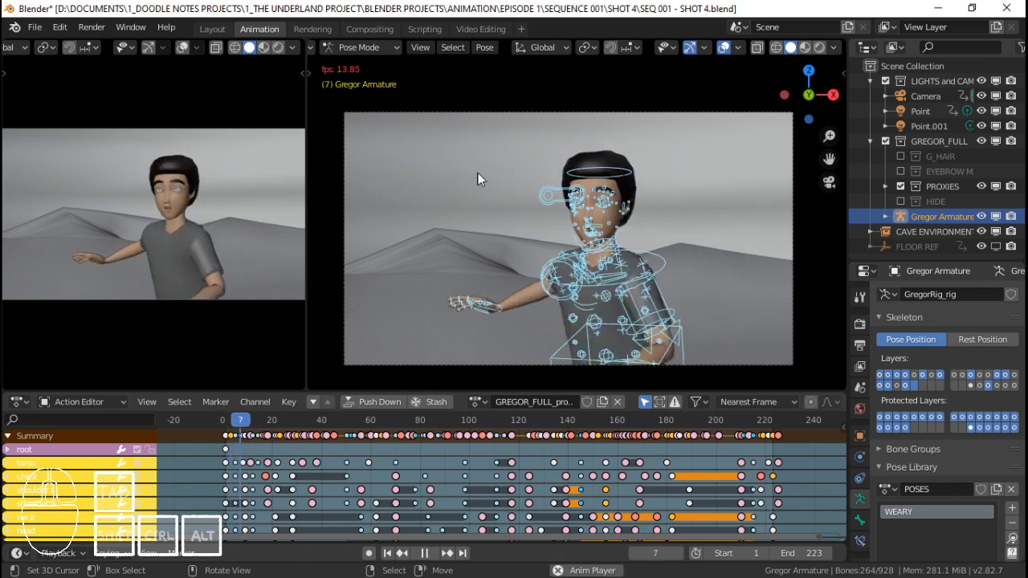
{"action": "key", "text": "space"}
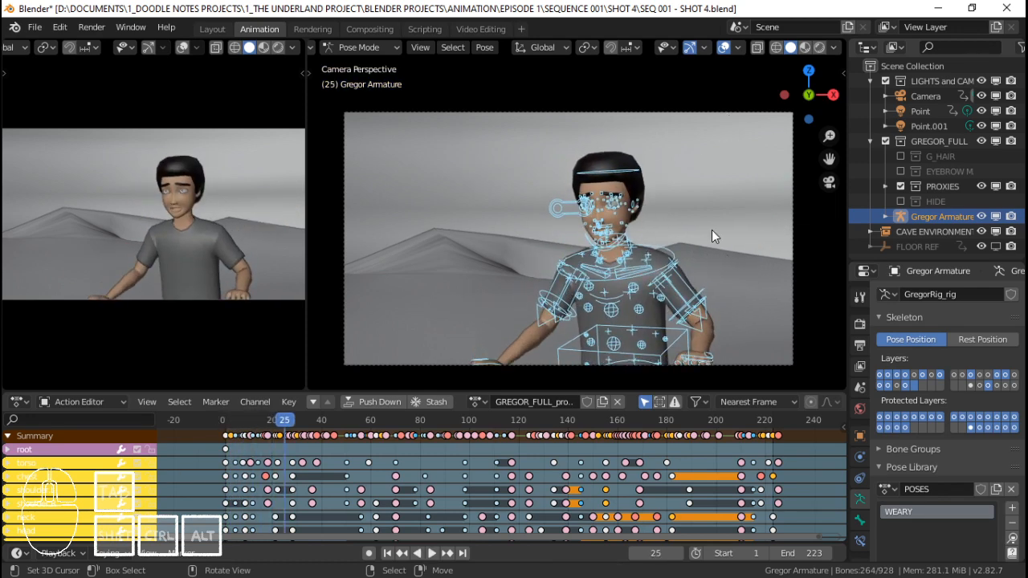
Hide the Clothes, Face, Face (Primary) and Face (Secondary) rig layers of the Gregor Armature.
{"action": "key", "text": "n"}
{"action": "left_click", "coordinate": [755, 307]}
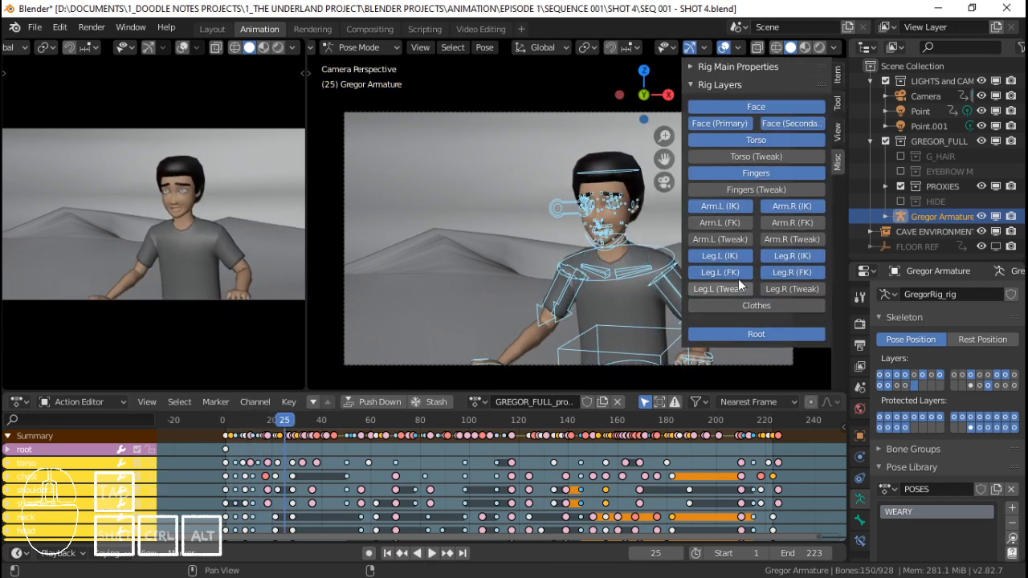
{"action": "left_click_drag", "start_coordinate": [743, 126], "coordinate": [769, 122]}
{"action": "left_click", "coordinate": [764, 107]}
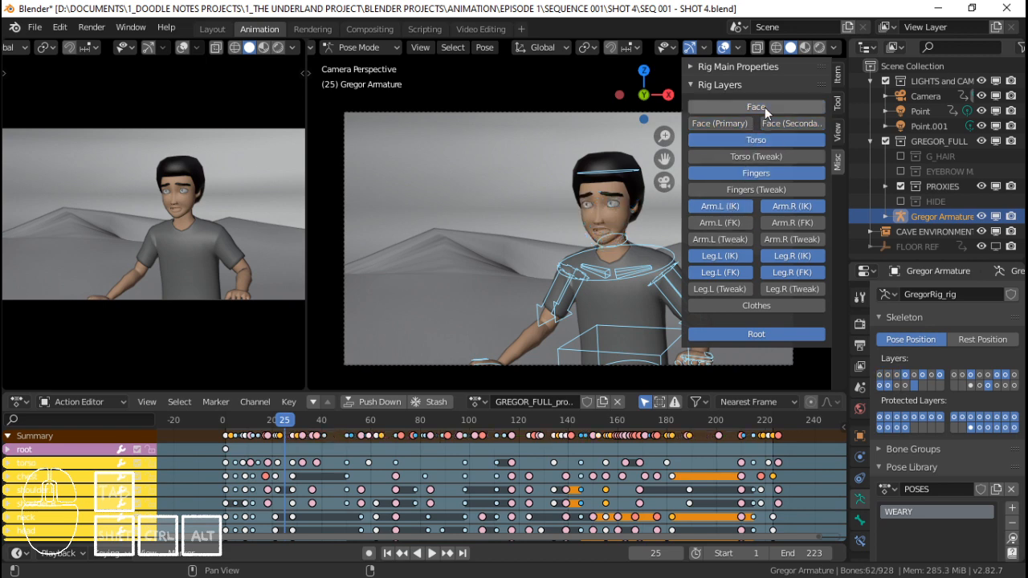
{"action": "key", "text": "n"}
Play the shot from frame 1 and replay its middle section to review the body animation with fewer controls shown.
{"action": "key", "text": "shift+Left"}
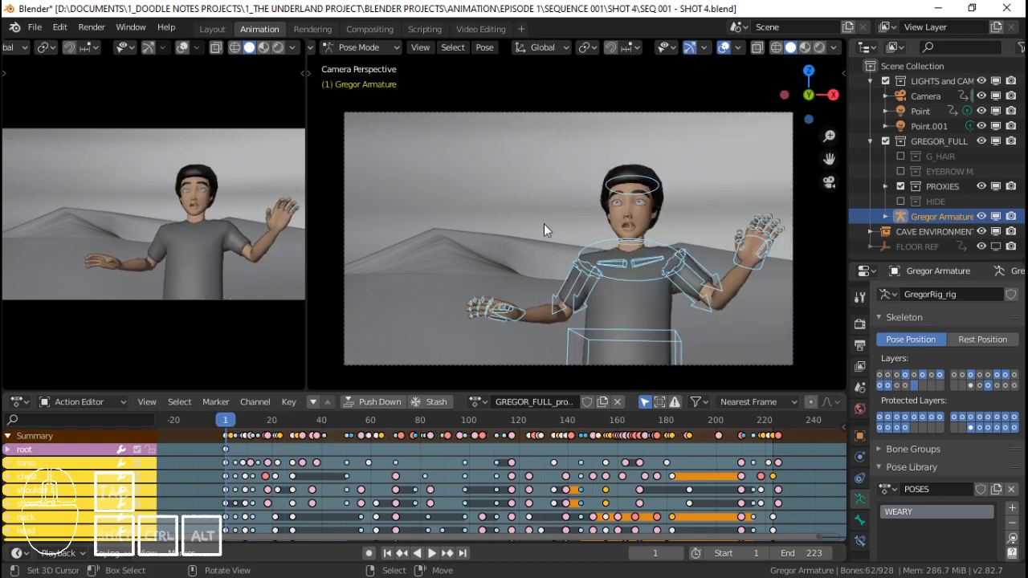
{"action": "key", "text": "space"}
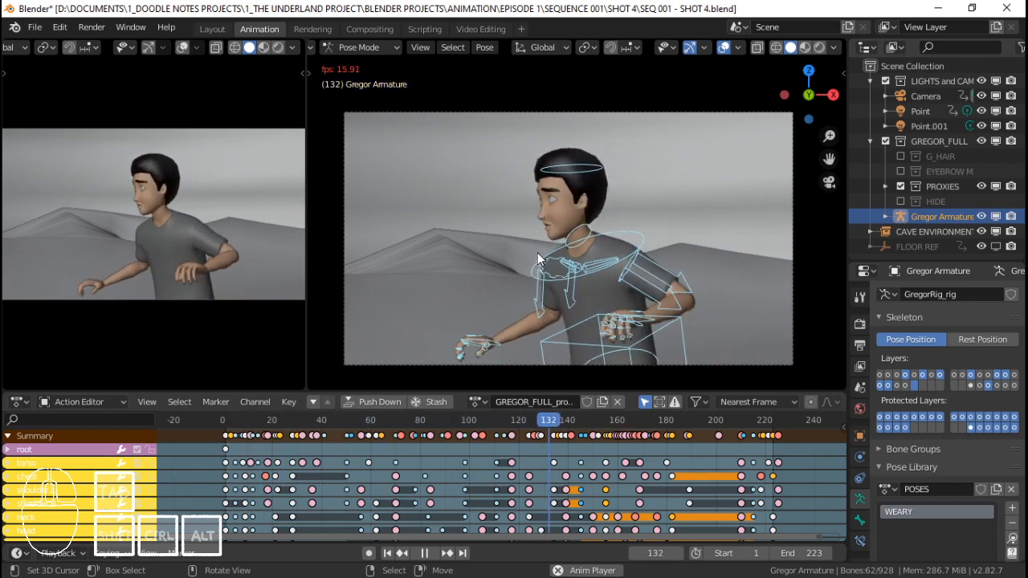
{"action": "key", "text": "space"}
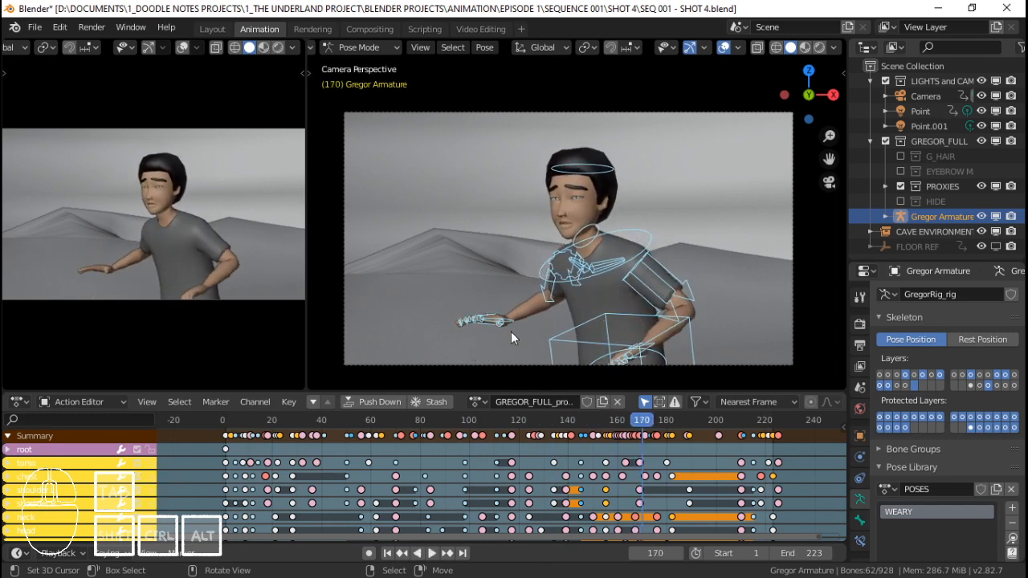
{"action": "left_click", "coordinate": [303, 473]}
{"action": "key", "text": "space"}
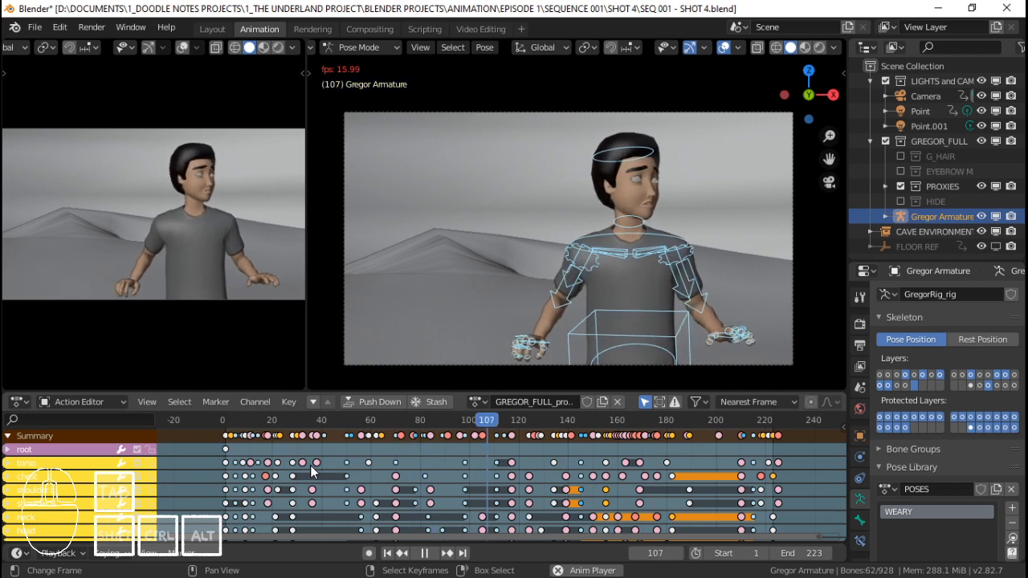
{"action": "key", "text": "space"}
Set the solid shading colour of the smaller camera preview viewport to Texture and inspect the character up close.
{"action": "left_click", "coordinate": [291, 47]}
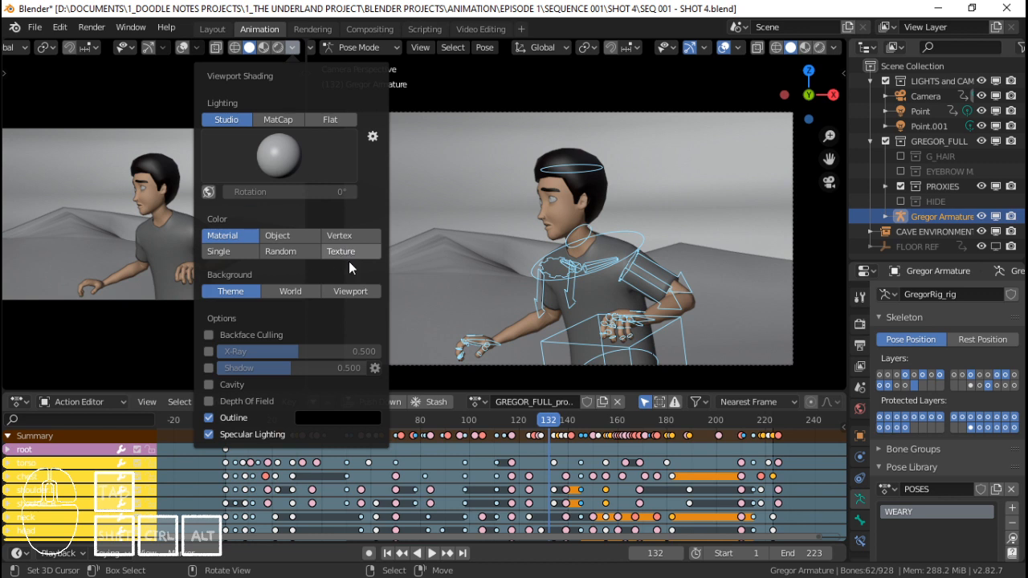
{"action": "left_click", "coordinate": [369, 251]}
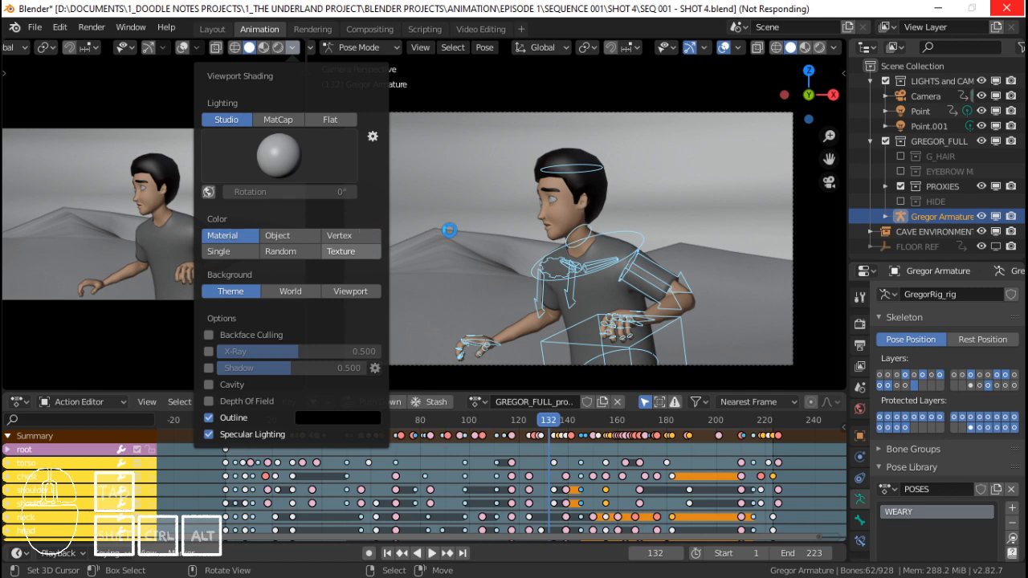
{"action": "scroll", "coordinate": [187, 216], "scroll_direction": "up", "scroll_amount": 2}
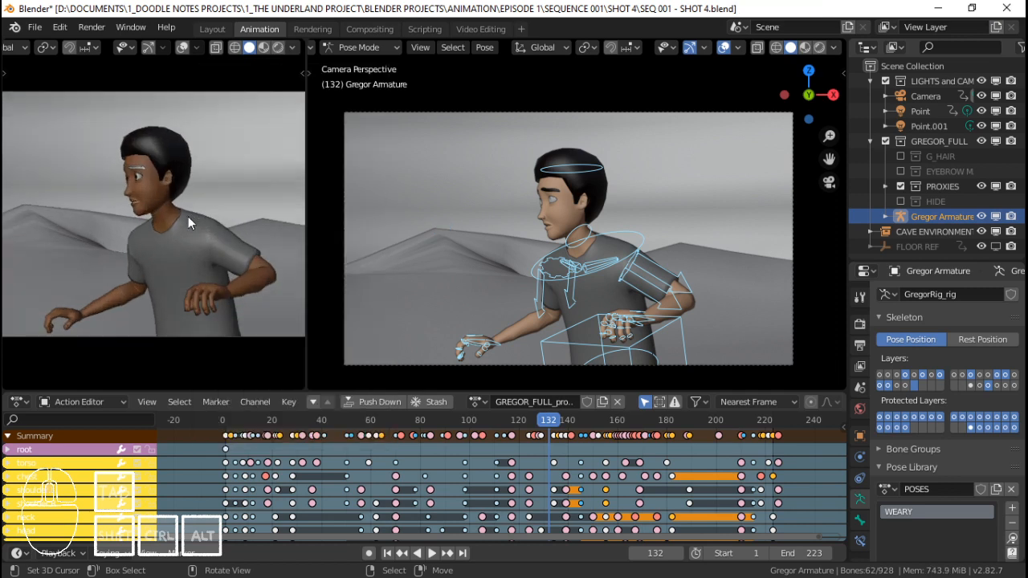
{"action": "scroll", "coordinate": [188, 221], "scroll_direction": "down", "scroll_amount": 2}
{"action": "scroll", "coordinate": [194, 237], "scroll_direction": "up", "scroll_amount": 2}
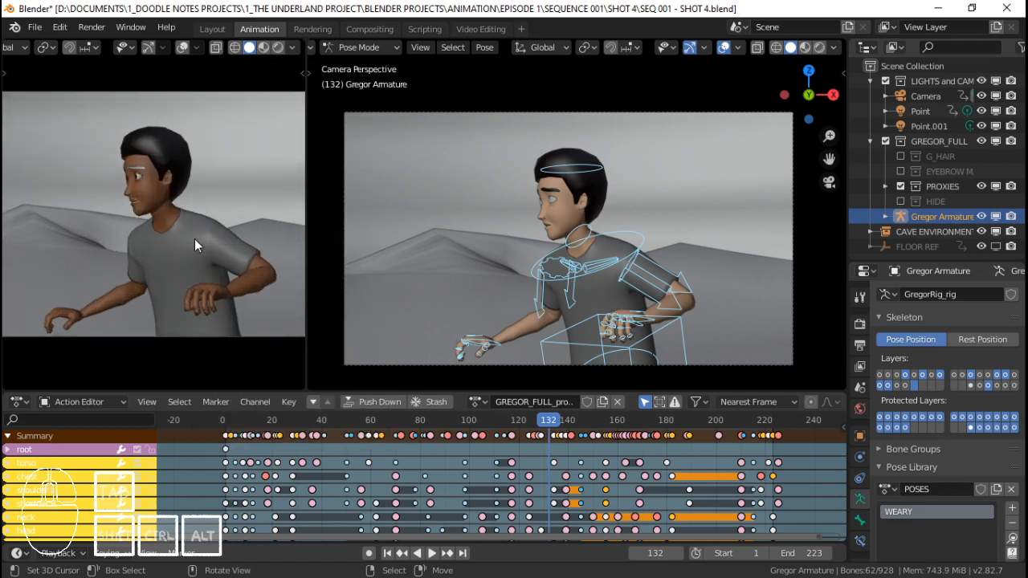
{"action": "scroll", "coordinate": [194, 239], "scroll_direction": "up", "scroll_amount": 1}
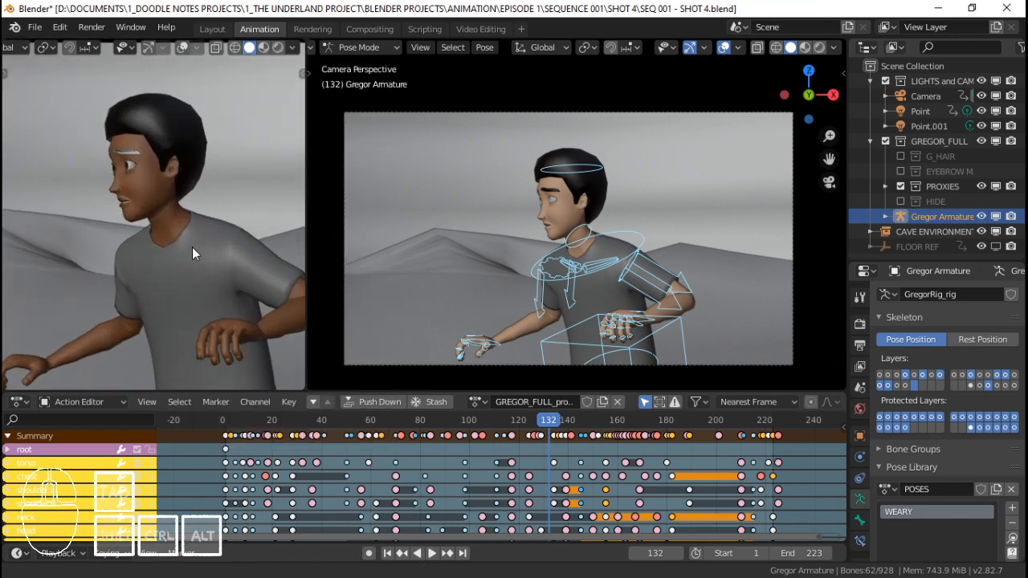
{"action": "scroll", "coordinate": [192, 246], "scroll_direction": "down", "scroll_amount": 3}
Compare the textured Gregor in the preview with the material-coloured one in the main viewport at frame 81.
{"action": "left_click_drag", "start_coordinate": [360, 470], "coordinate": [423, 470]}
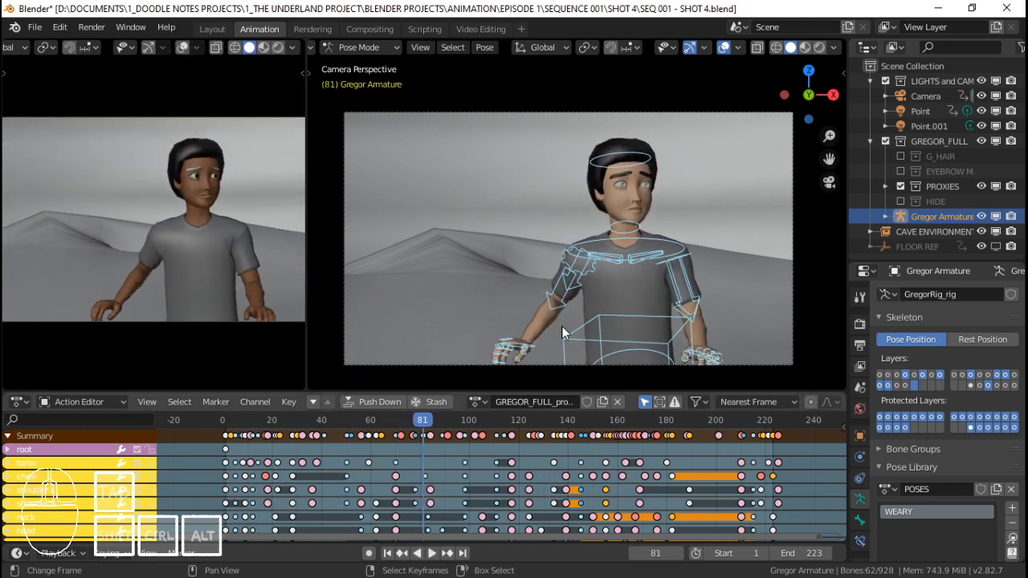
{"action": "left_click", "coordinate": [835, 47]}
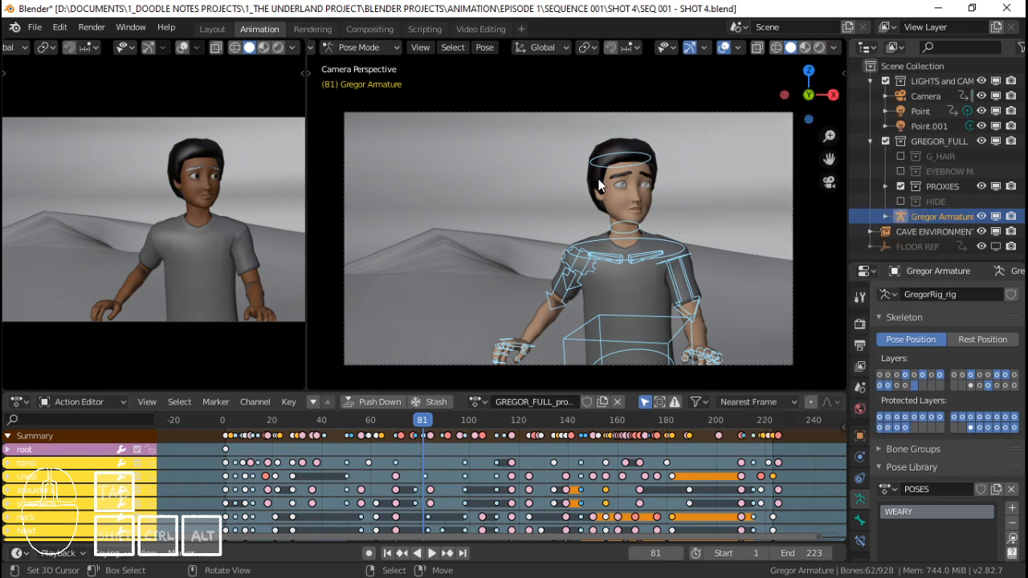
{"action": "scroll", "coordinate": [648, 192], "scroll_direction": "up", "scroll_amount": 3}
{"action": "scroll", "coordinate": [647, 192], "scroll_direction": "down", "scroll_amount": 3}
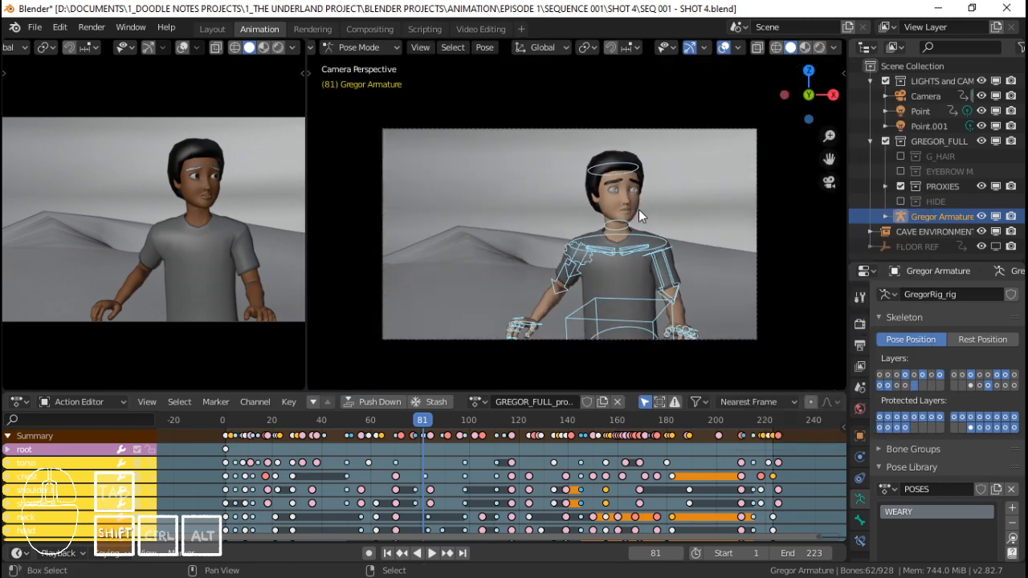
{"action": "scroll", "coordinate": [158, 229], "scroll_direction": "up", "scroll_amount": 2}
{"action": "scroll", "coordinate": [229, 183], "scroll_direction": "up", "scroll_amount": 2}
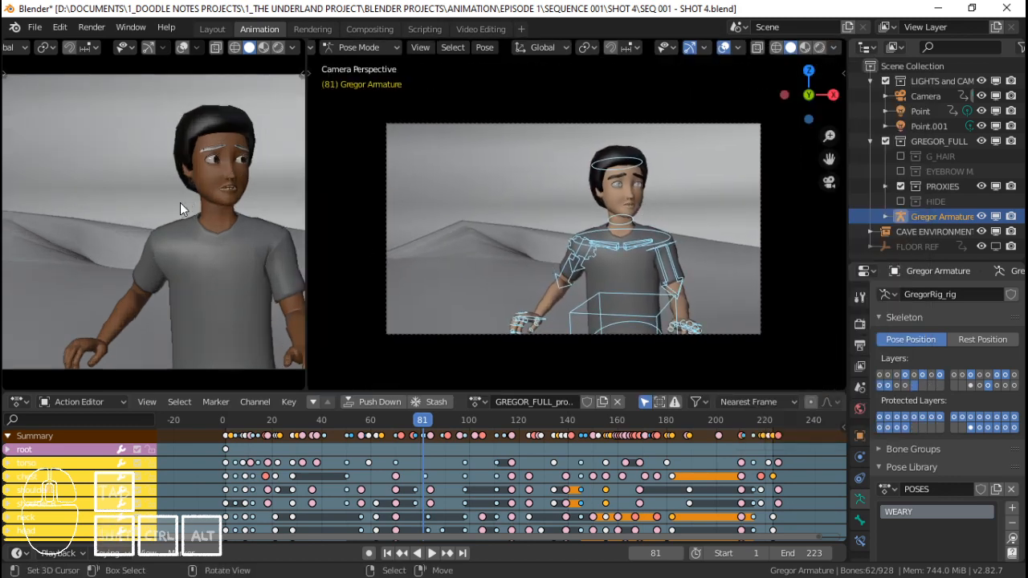
{"action": "scroll", "coordinate": [248, 134], "scroll_direction": "down", "scroll_amount": 4}
{"action": "scroll", "coordinate": [229, 193], "scroll_direction": "up", "scroll_amount": 2}
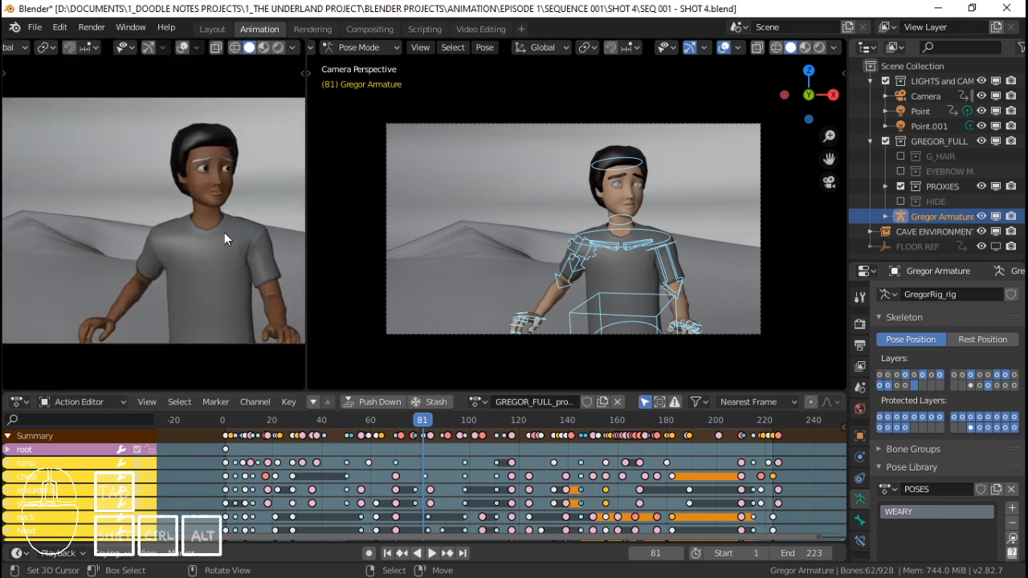
{"action": "scroll", "coordinate": [254, 216], "scroll_direction": "down", "scroll_amount": 3}
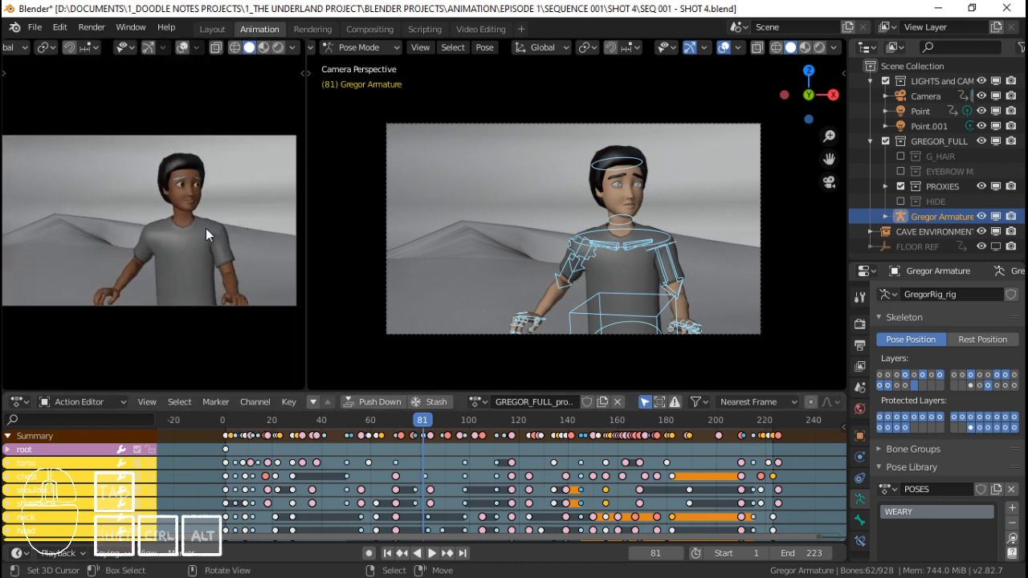
Play the shot with the textured preview from the beginning and stop at frame 41 to review the animation.
{"action": "left_click", "coordinate": [225, 472]}
{"action": "key", "text": "space"}
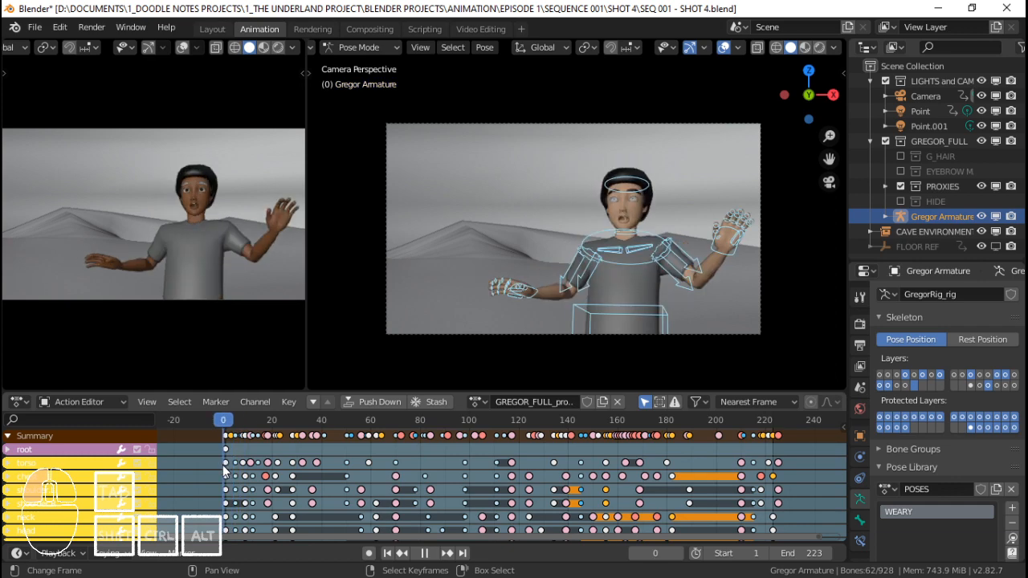
{"action": "key", "text": "space"}
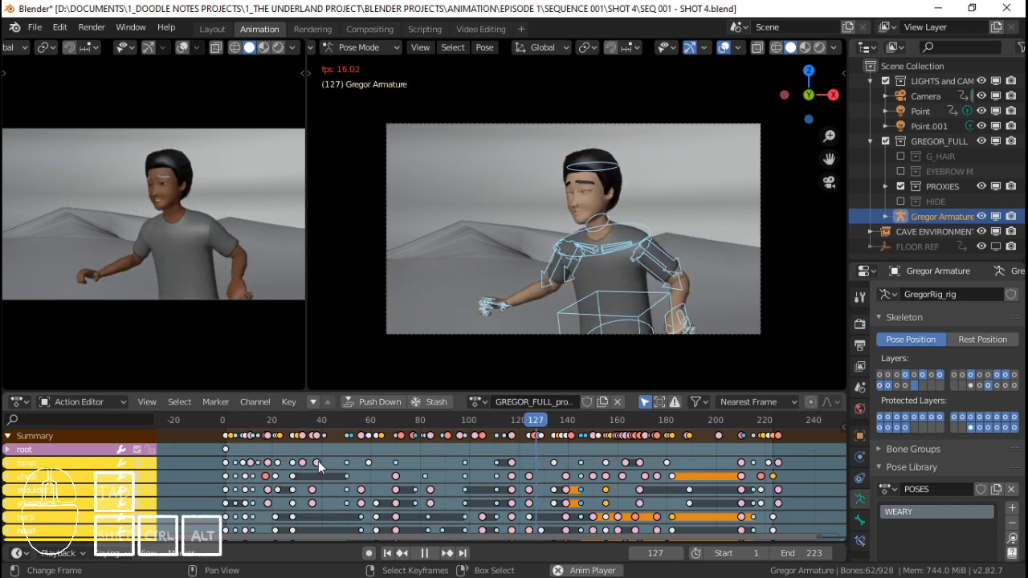
{"action": "key", "text": "shift+Left"}
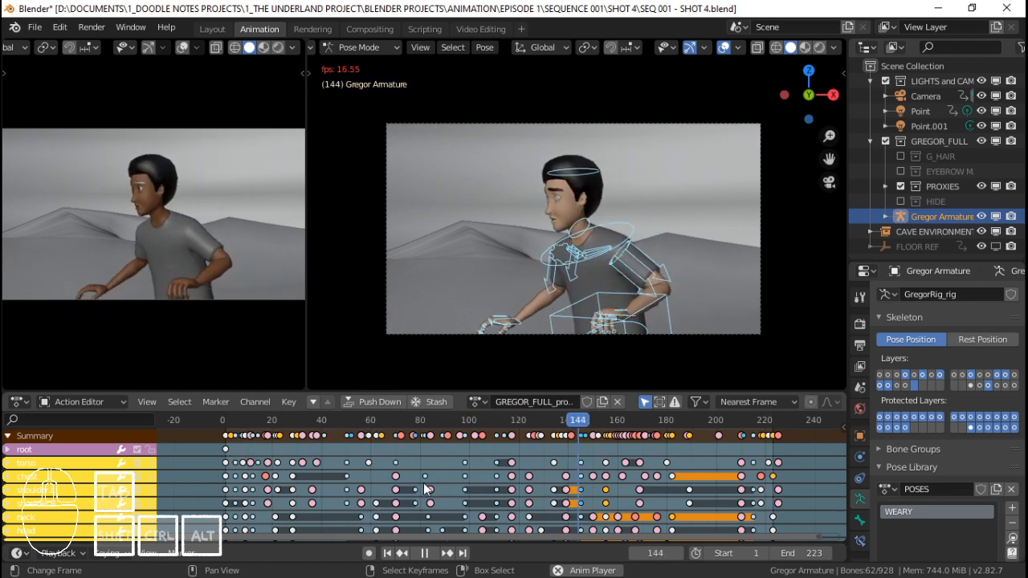
{"action": "left_click", "coordinate": [501, 479]}
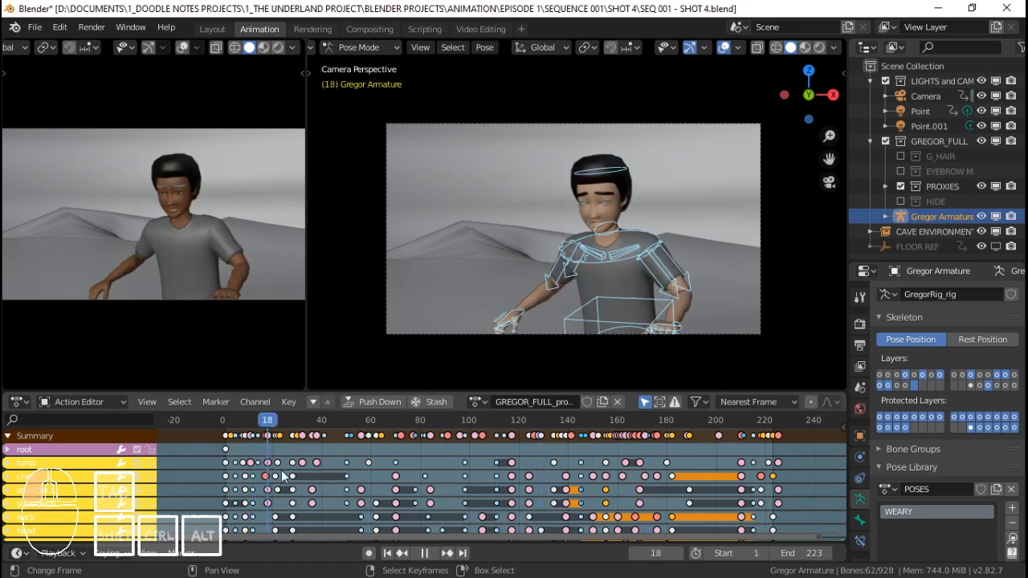
{"action": "left_click", "coordinate": [326, 470]}
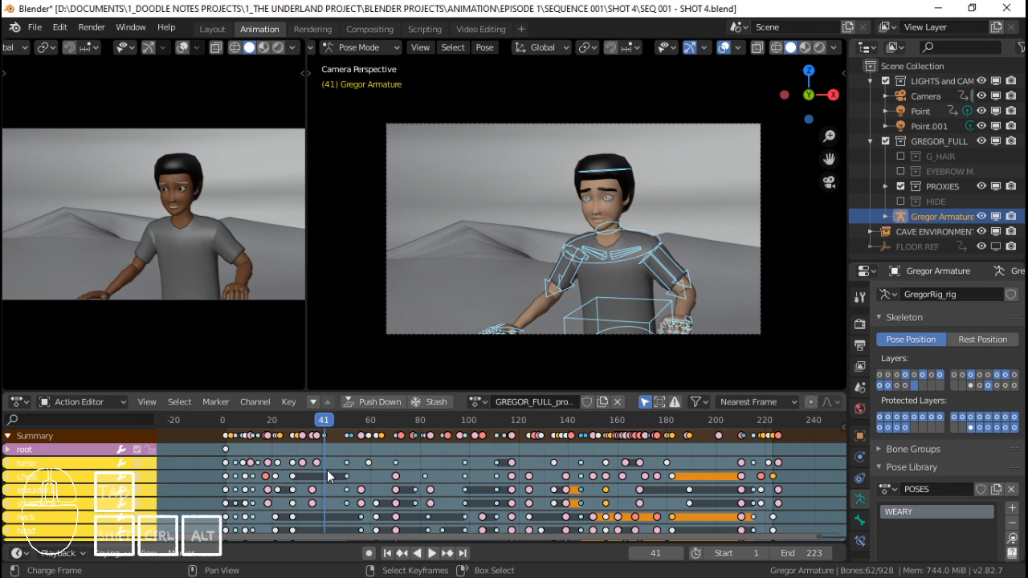
Scrub the animation around frame 47, play it on to frame 56, and return to frame 1.
{"action": "left_click", "coordinate": [339, 468]}
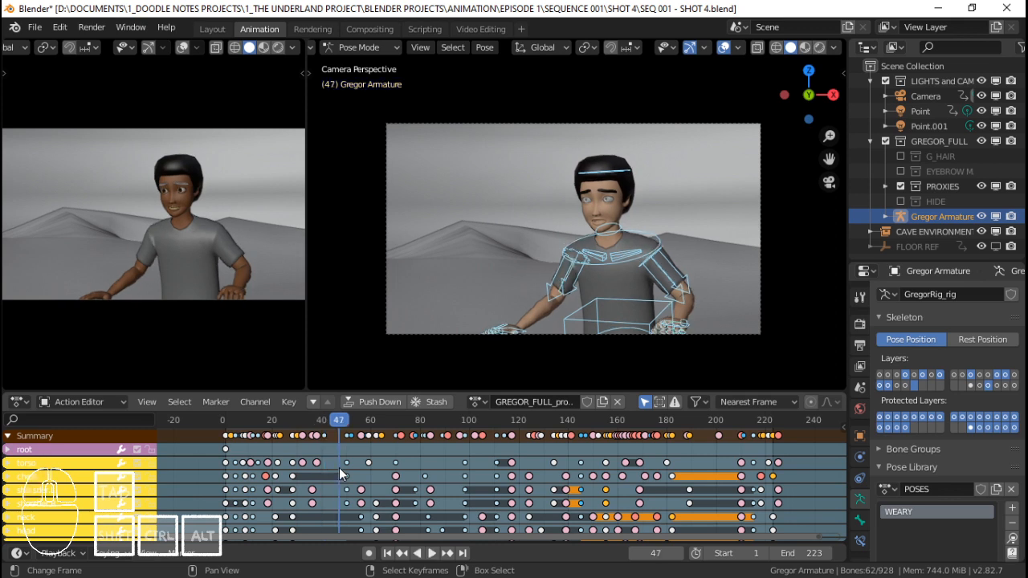
{"action": "left_click_drag", "start_coordinate": [339, 468], "coordinate": [342, 461]}
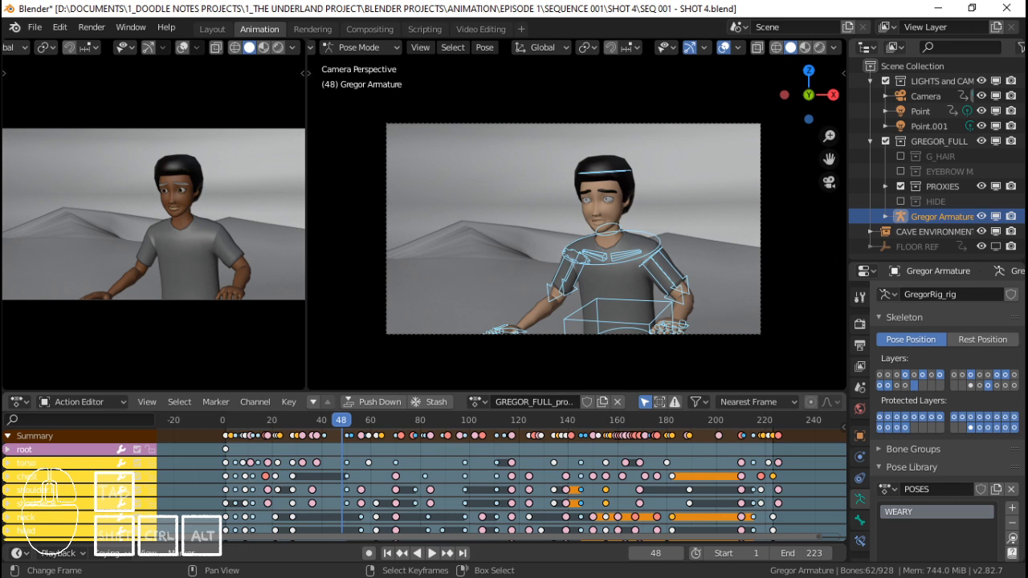
{"action": "mouse_move", "coordinate": [333, 462]}
{"action": "left_mouse_down"}
{"action": "mouse_move", "coordinate": [317, 463]}
{"action": "mouse_move", "coordinate": [338, 457]}
{"action": "left_mouse_up"}
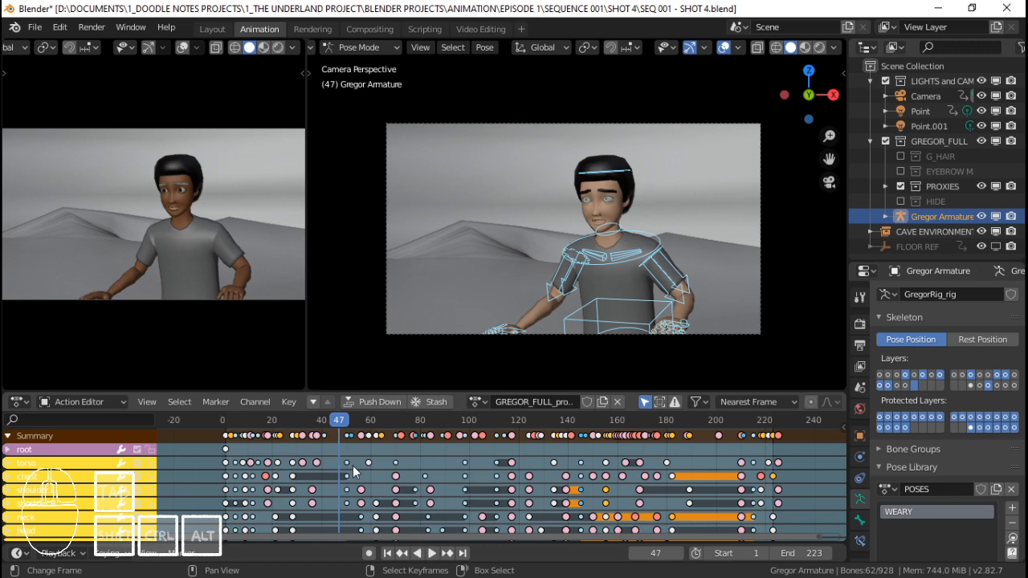
{"action": "key", "text": "space"}
{"action": "key", "text": "space"}
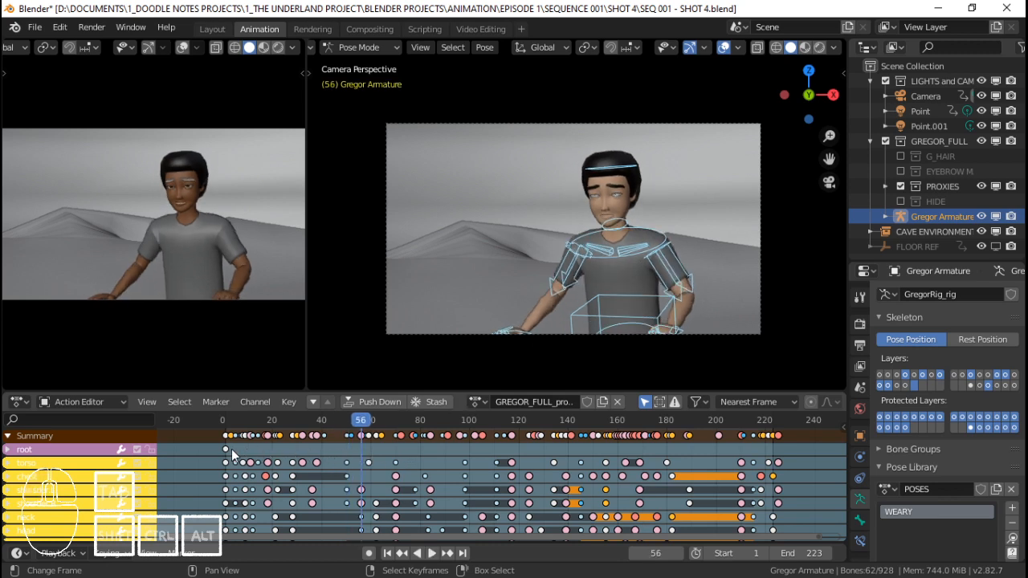
{"action": "left_click_drag", "start_coordinate": [231, 449], "coordinate": [233, 449]}
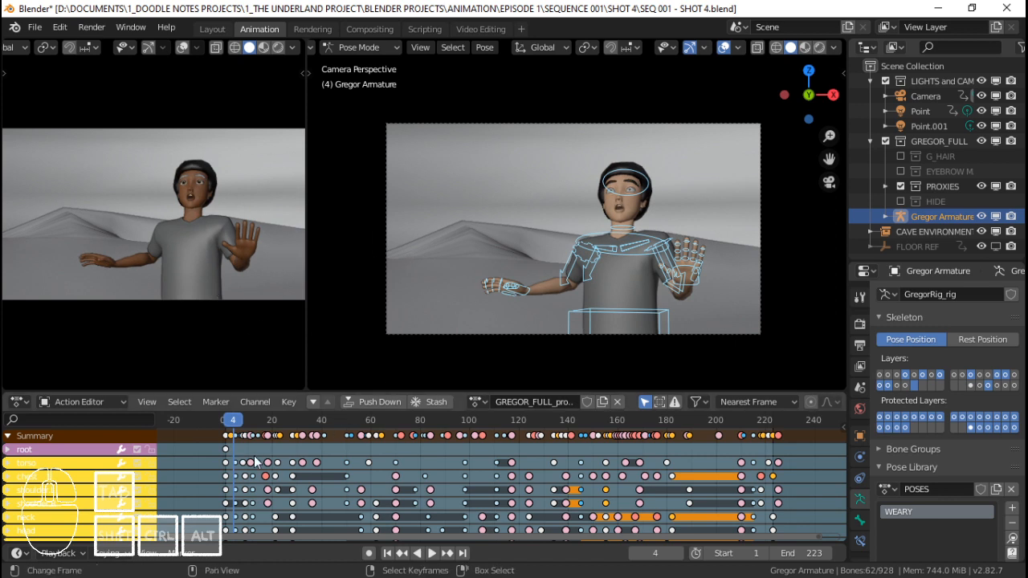
{"action": "key", "text": "shift+Left"}
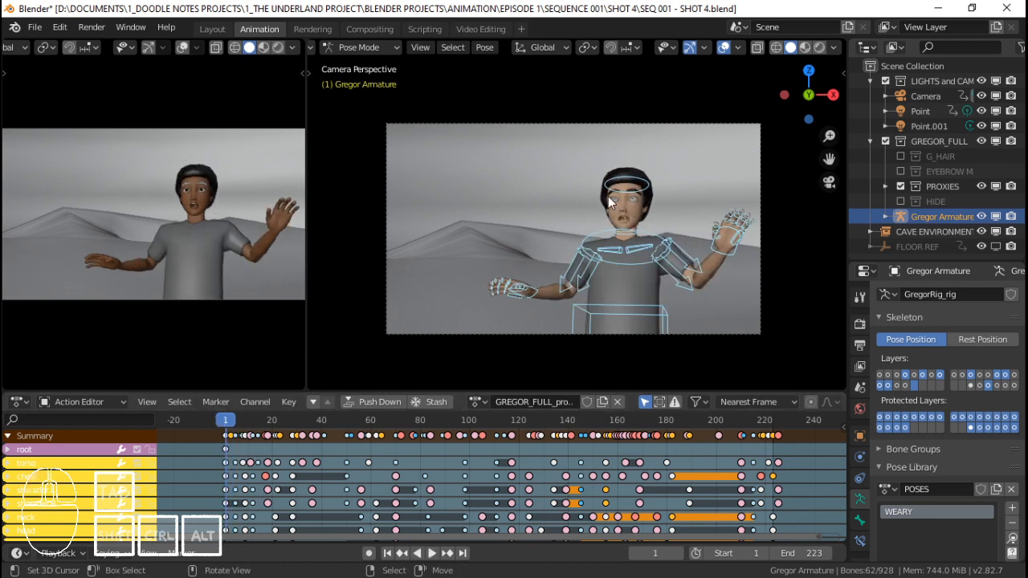
Hide the rig's arm IK, leg IK and FK, root and torso layers so only the finger controls show.
{"action": "key", "text": "n"}
{"action": "left_click", "coordinate": [737, 209]}
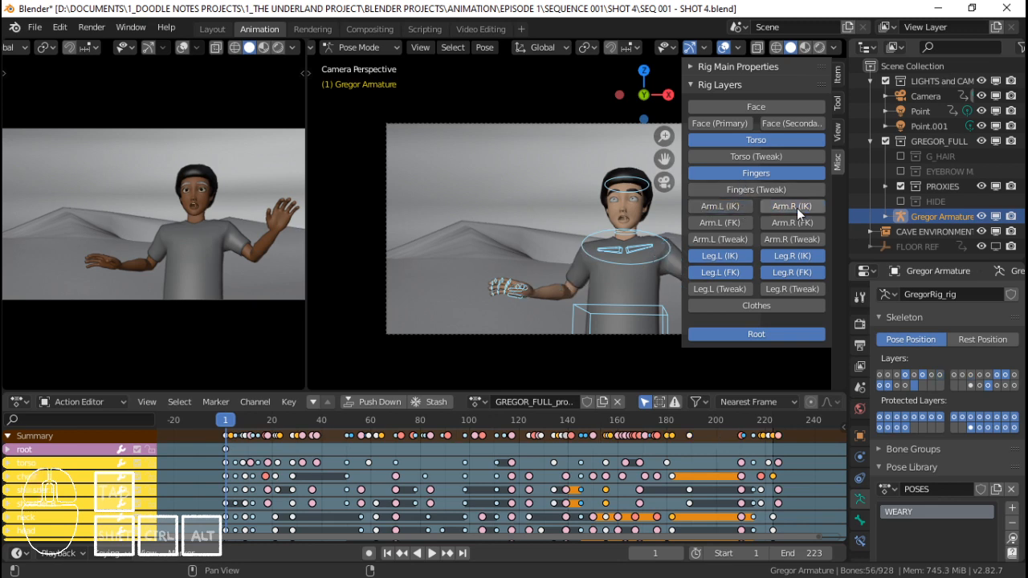
{"action": "left_click", "coordinate": [797, 208]}
{"action": "left_click", "coordinate": [720, 255]}
{"action": "left_click", "coordinate": [737, 274]}
{"action": "left_click", "coordinate": [793, 254]}
{"action": "left_click", "coordinate": [792, 272]}
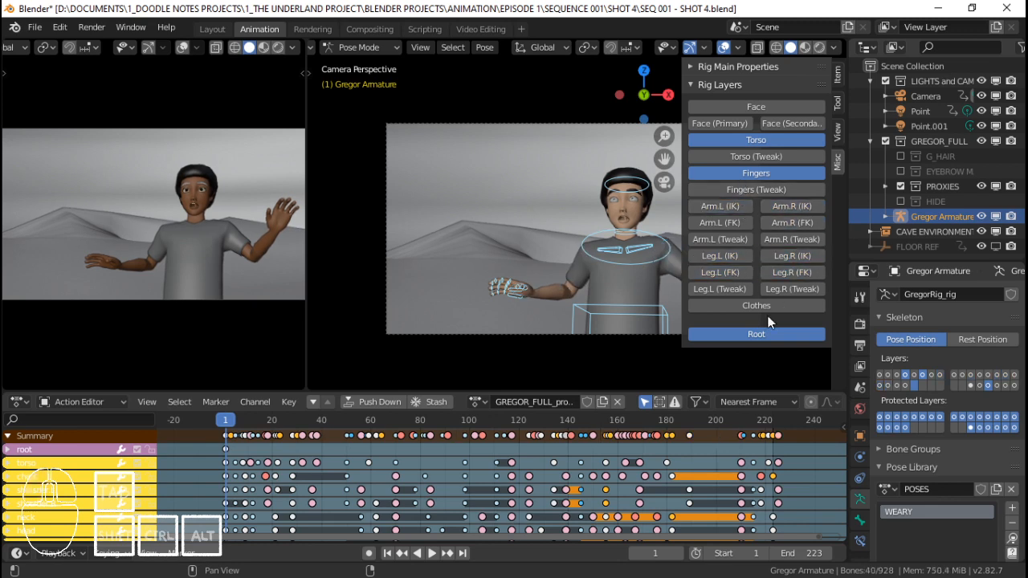
{"action": "left_click", "coordinate": [763, 334]}
{"action": "left_click", "coordinate": [766, 140]}
{"action": "key", "text": "n"}
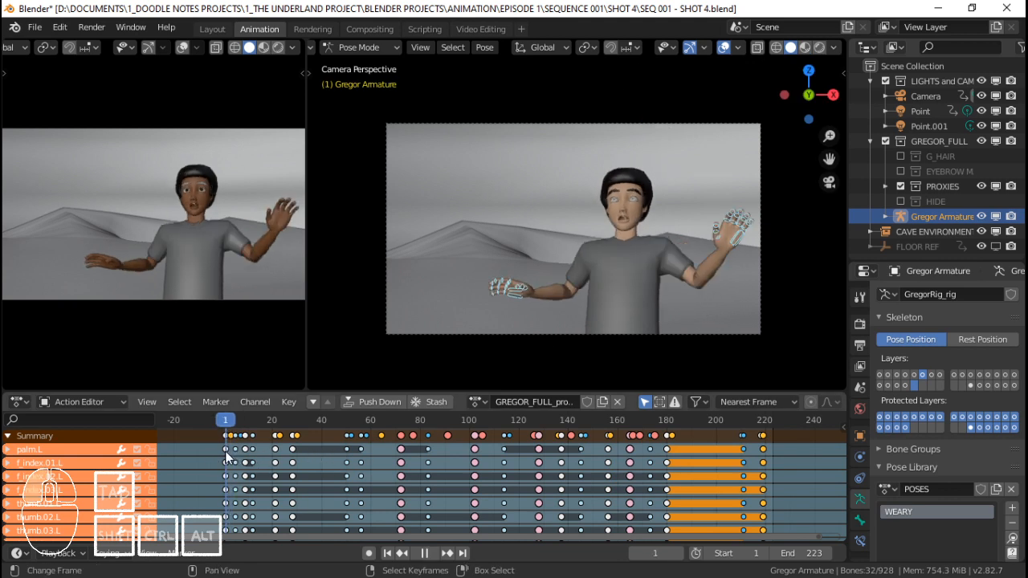
Play the shot with only the finger controls shown, restarting near the beginning and stopping at frame 106 to review the hands.
{"action": "left_click_drag", "start_coordinate": [226, 451], "coordinate": [458, 445]}
{"action": "key", "text": "space"}
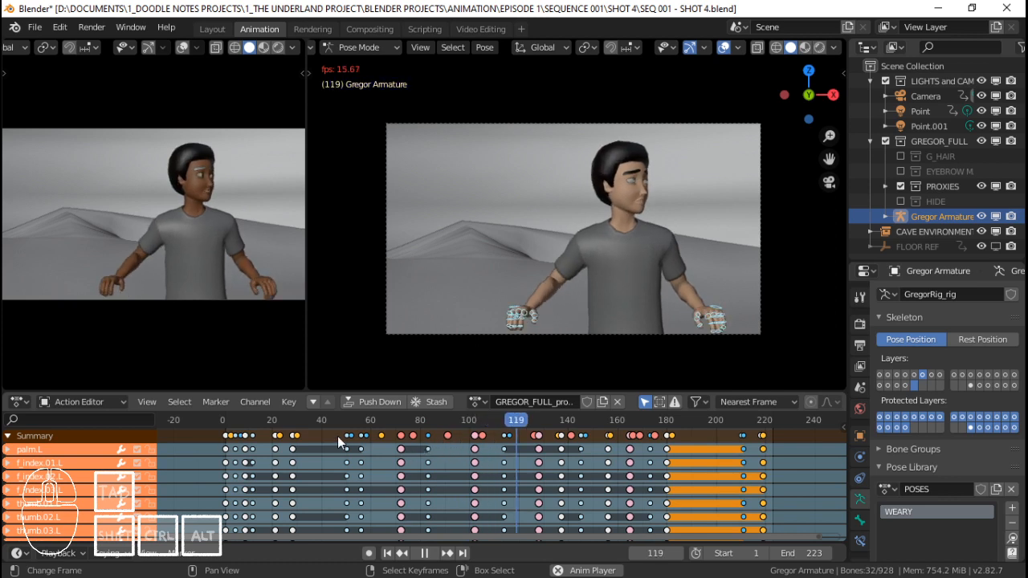
{"action": "left_click", "coordinate": [261, 435]}
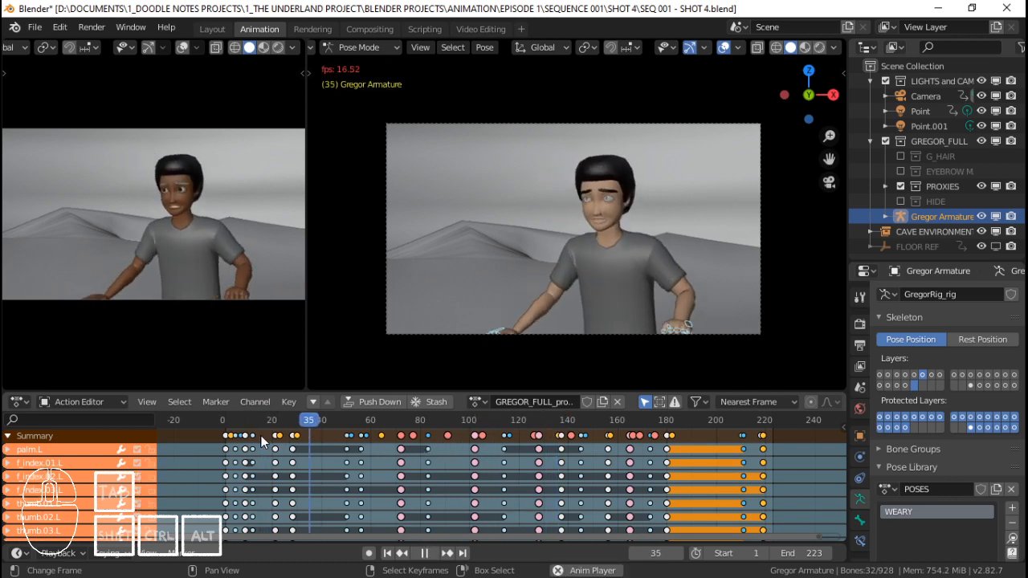
{"action": "key", "text": "space"}
{"action": "key", "text": "space"}
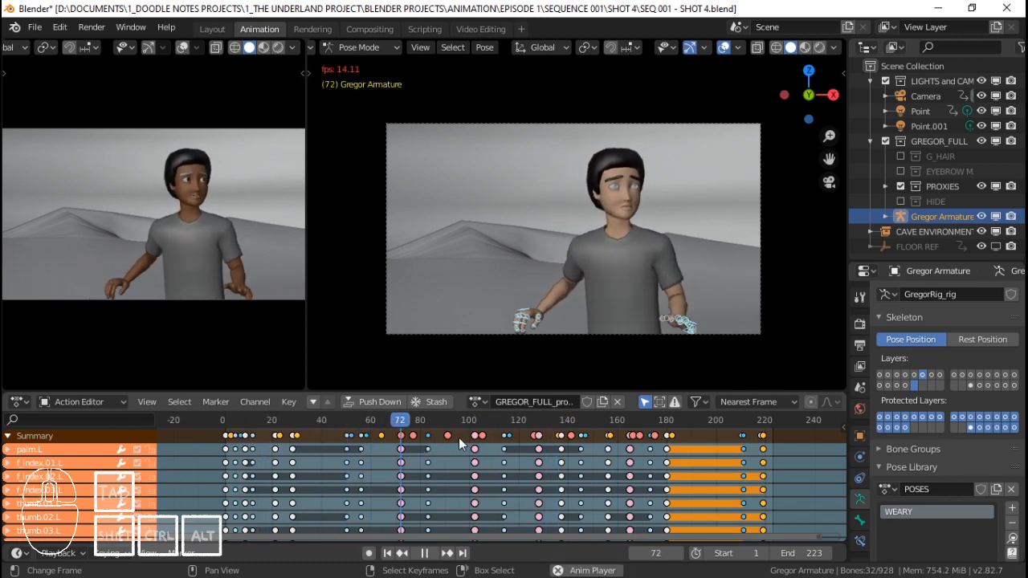
{"action": "key", "text": "space"}
{"action": "left_click", "coordinate": [239, 456]}
{"action": "key", "text": "space"}
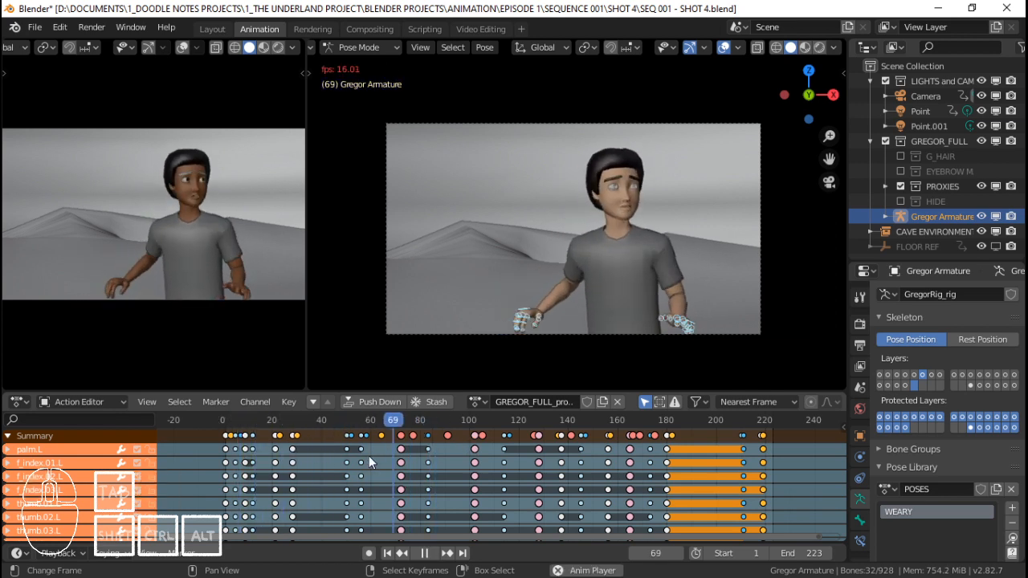
{"action": "key", "text": "space"}
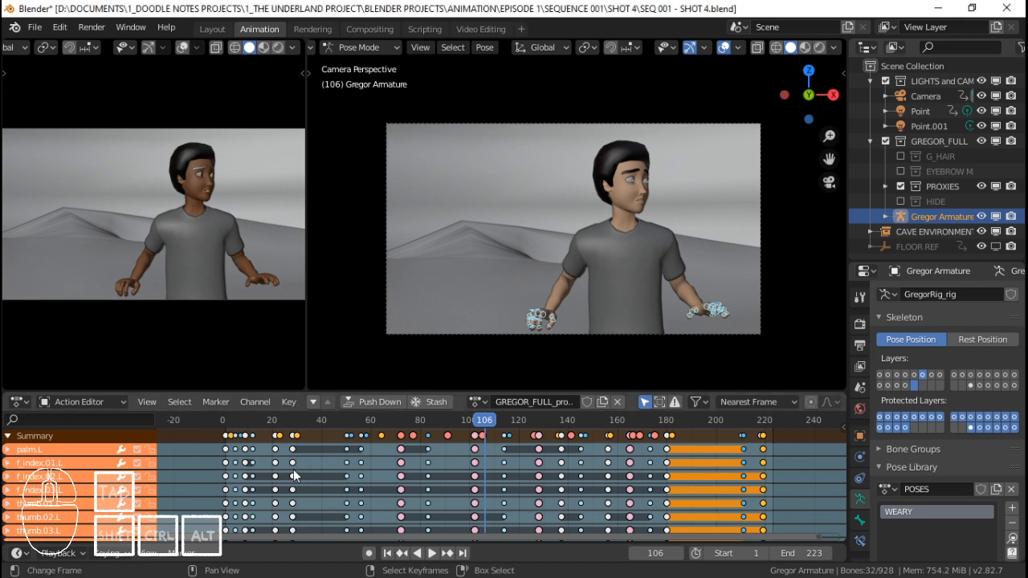
Replay the opening hand motion several times, play on to frame 148, and return to frame 1.
{"action": "left_click_drag", "start_coordinate": [294, 469], "coordinate": [228, 466]}
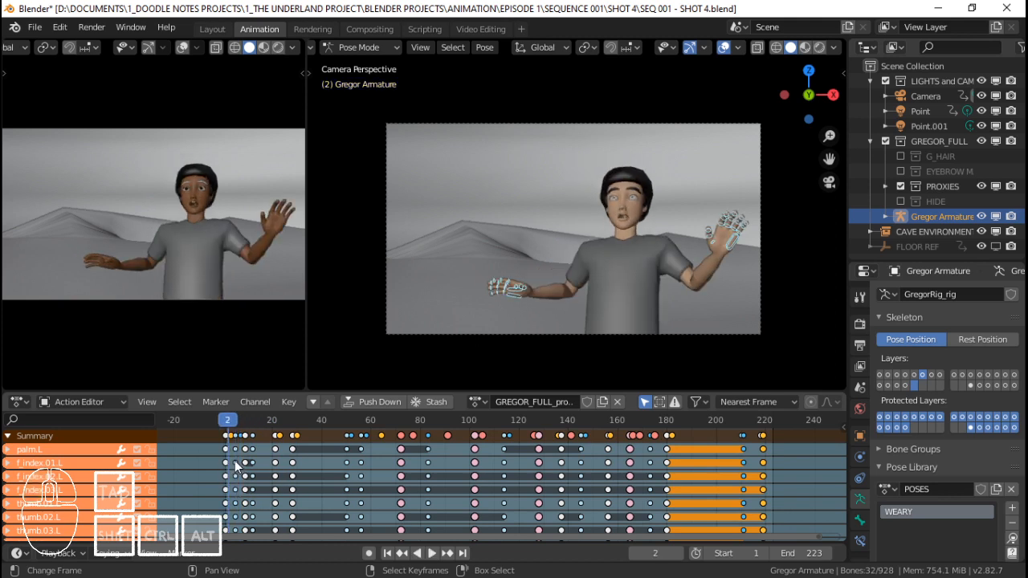
{"action": "key", "text": "space"}
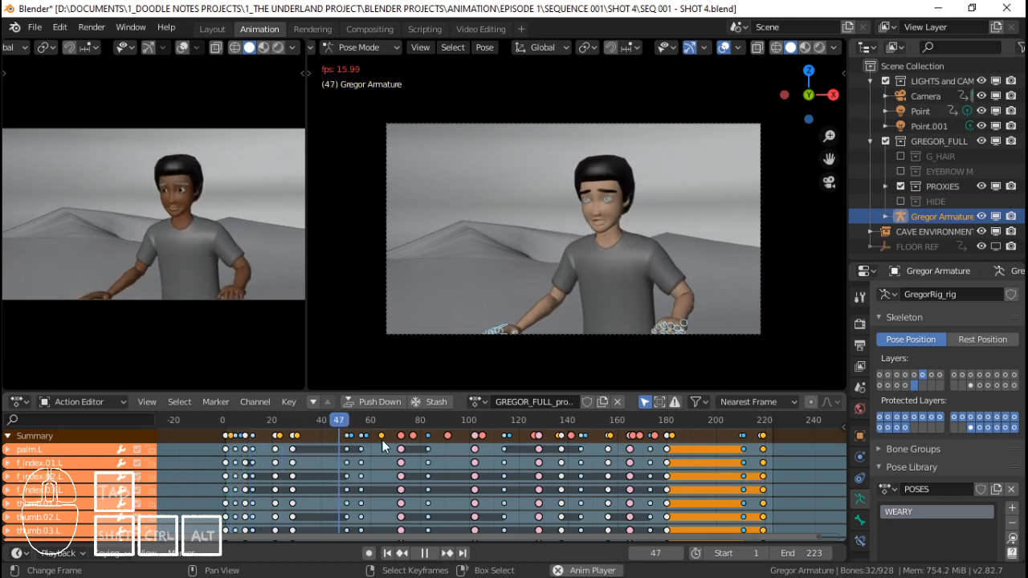
{"action": "key", "text": "space"}
{"action": "left_click", "coordinate": [235, 450]}
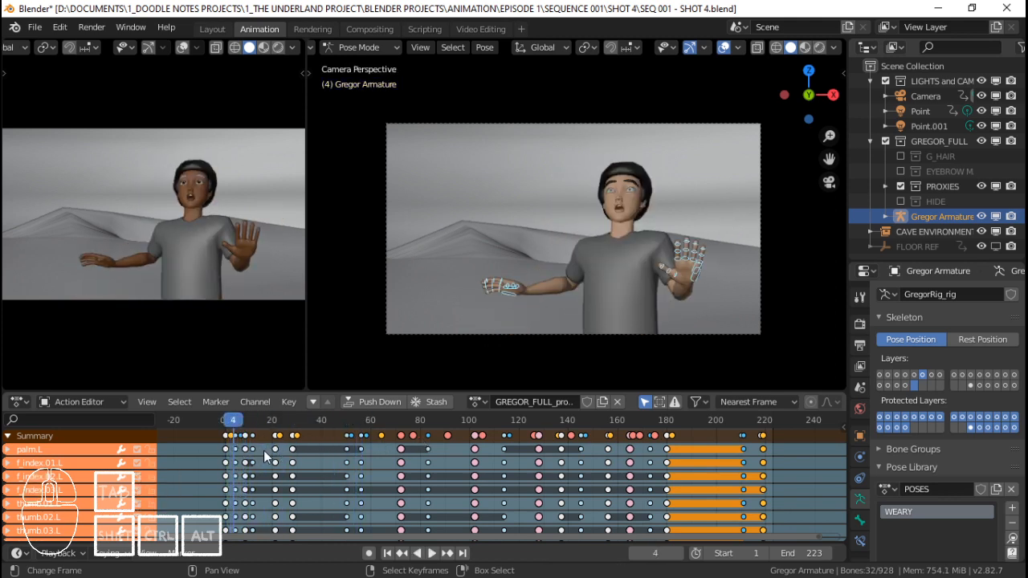
{"action": "key", "text": "space"}
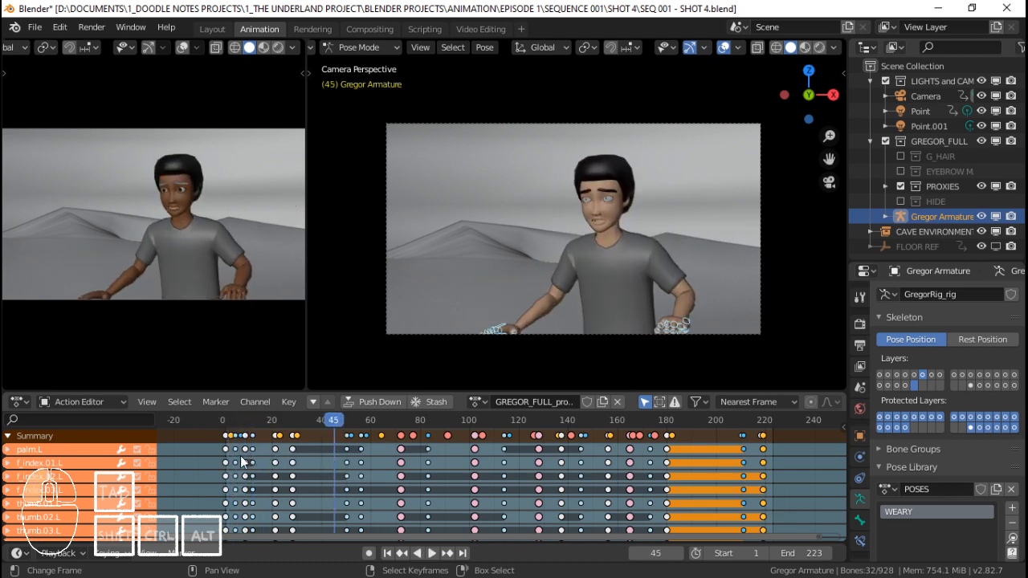
{"action": "left_click", "coordinate": [225, 453]}
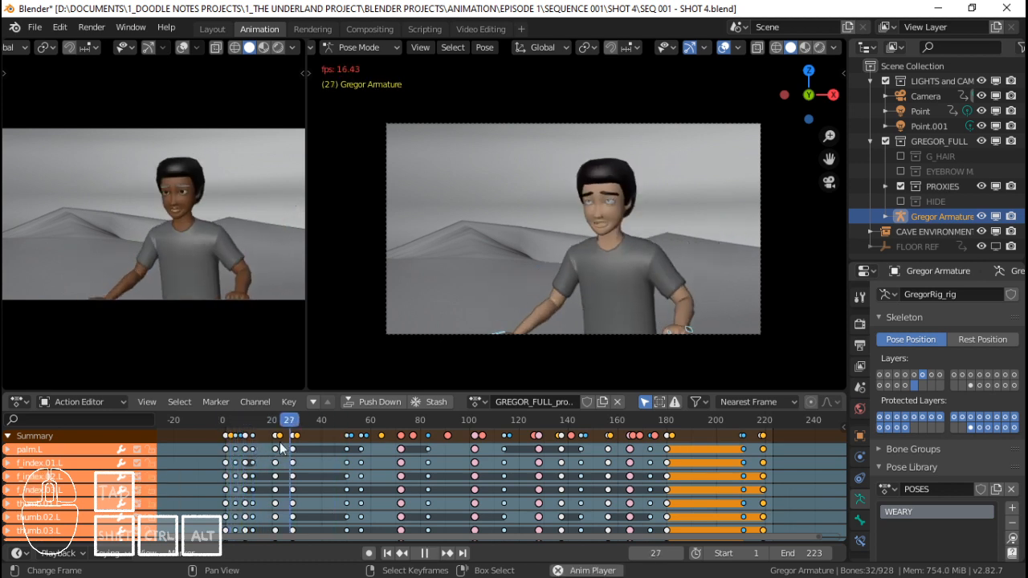
{"action": "key", "text": "space"}
{"action": "key", "text": "shift+Left"}
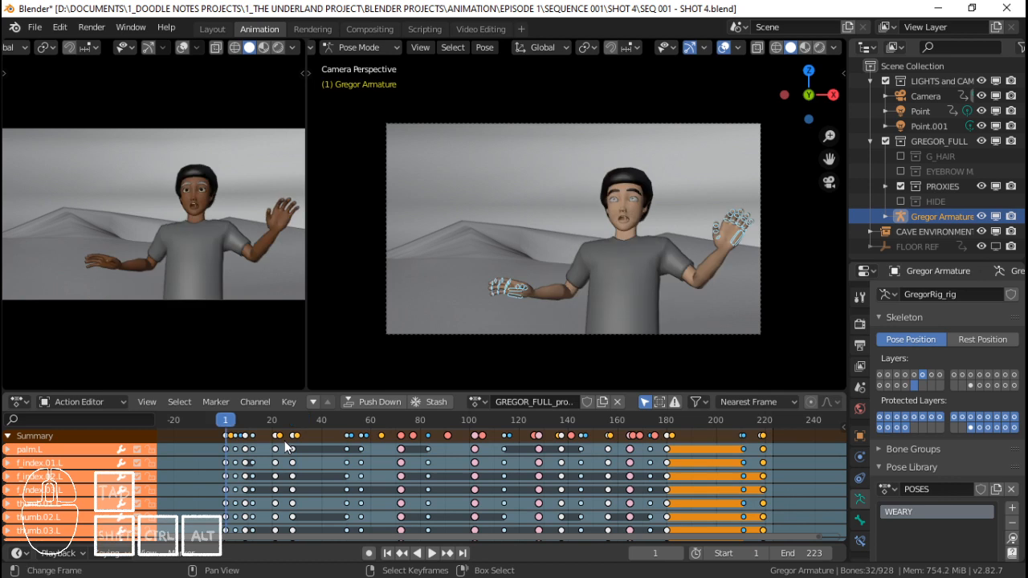
{"action": "key", "text": "space"}
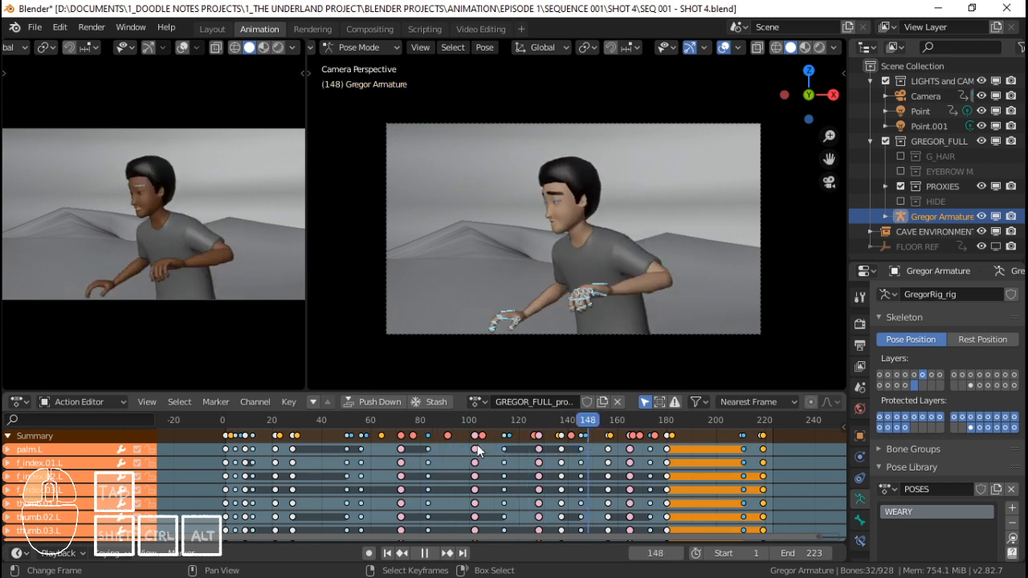
{"action": "key", "text": "space"}
{"action": "left_click", "coordinate": [311, 444]}
{"action": "key", "text": "shift+Left"}
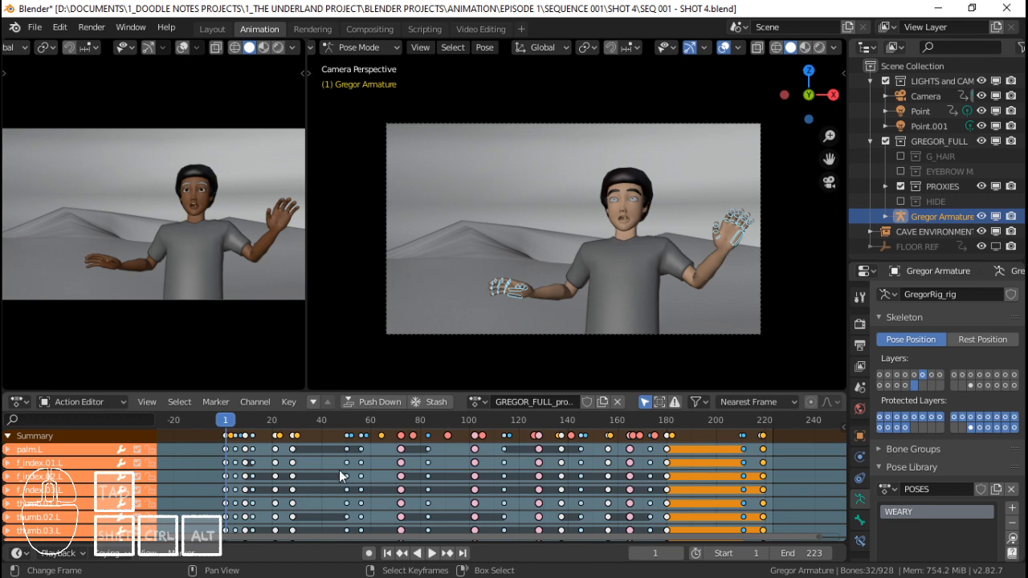
Repeatedly play and scrub the first 37 frames, and play the shot again from the start to examine the finger motion.
{"action": "key", "text": "space"}
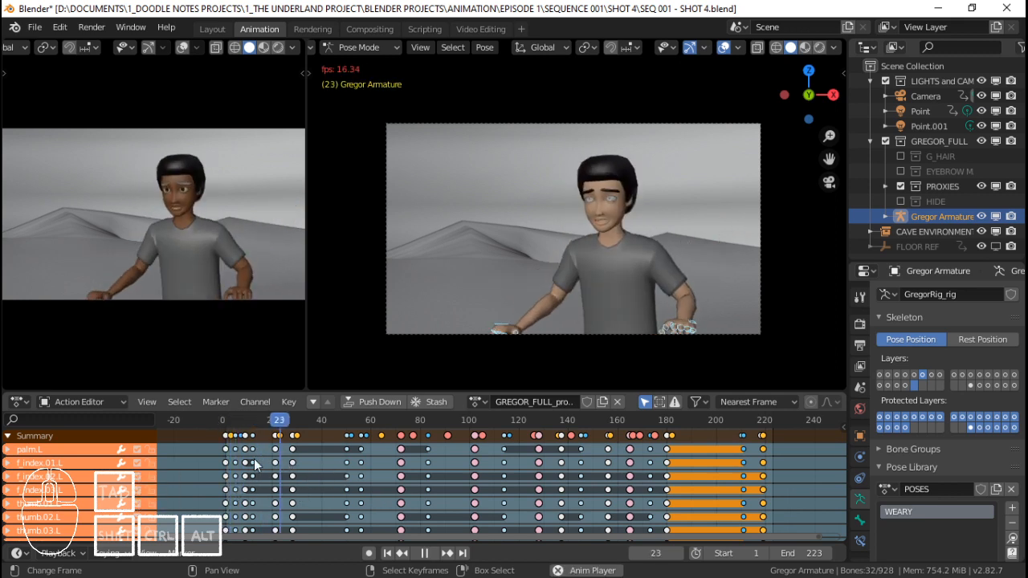
{"action": "key", "text": "space"}
{"action": "left_click", "coordinate": [223, 455]}
{"action": "key", "text": "space"}
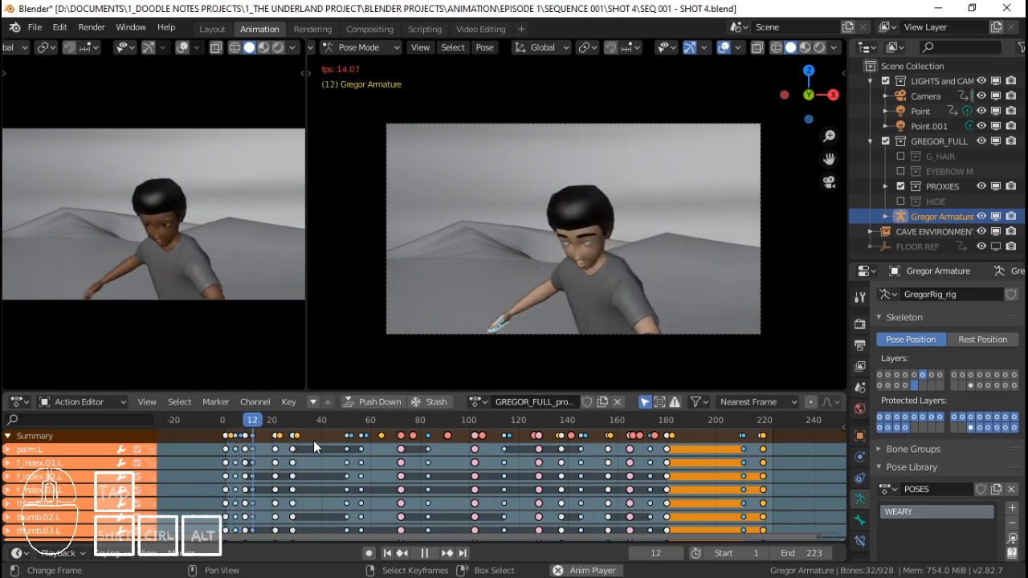
{"action": "key", "text": "space"}
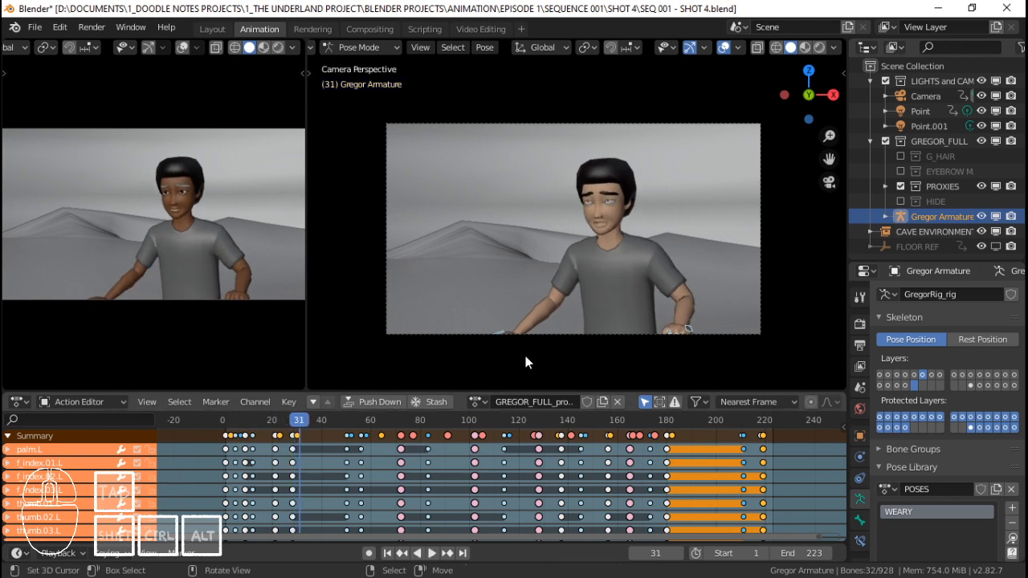
{"action": "left_click_drag", "start_coordinate": [269, 485], "coordinate": [314, 475]}
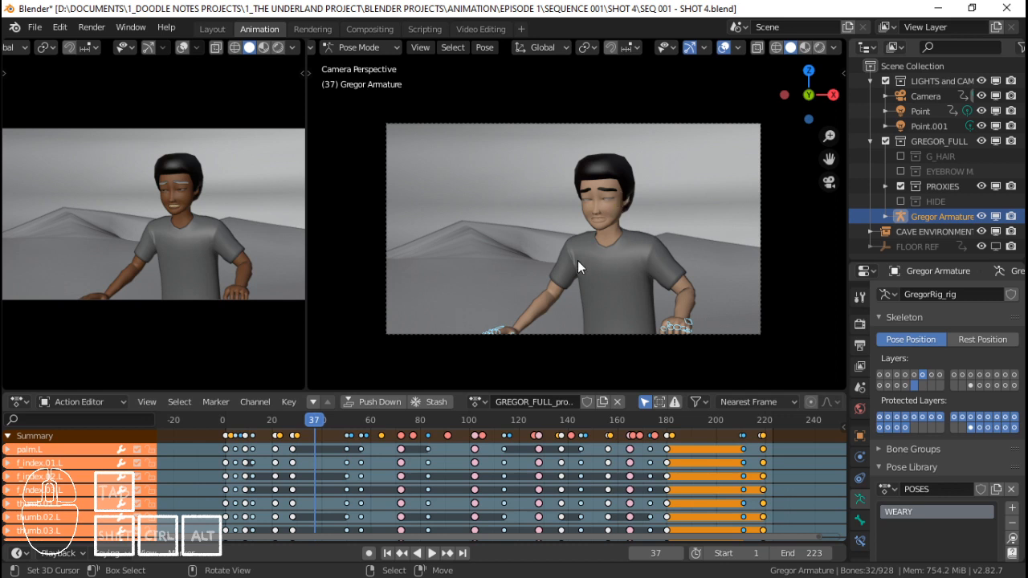
{"action": "left_click_drag", "start_coordinate": [271, 464], "coordinate": [225, 474]}
{"action": "key", "text": "space"}
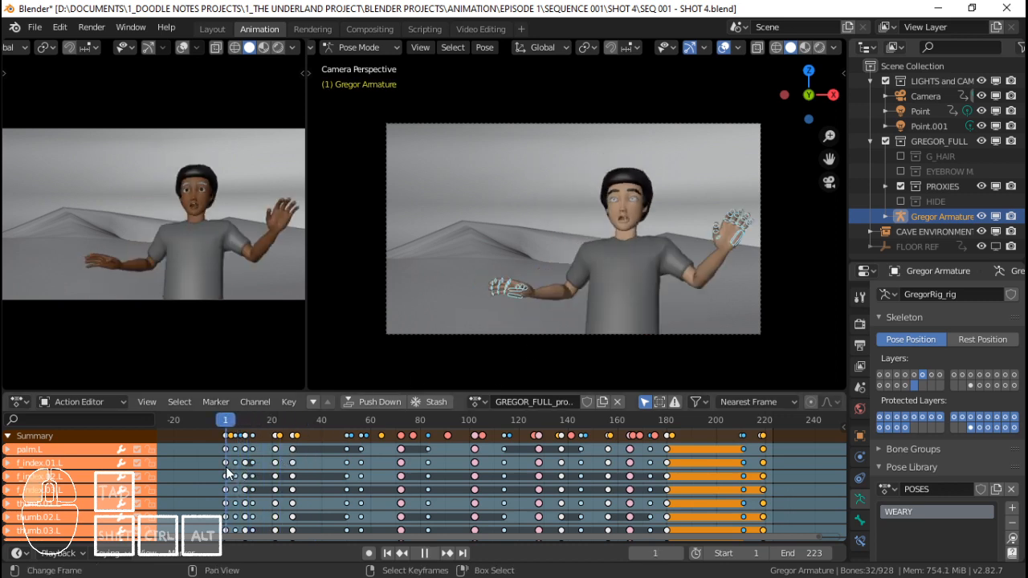
{"action": "key", "text": "space"}
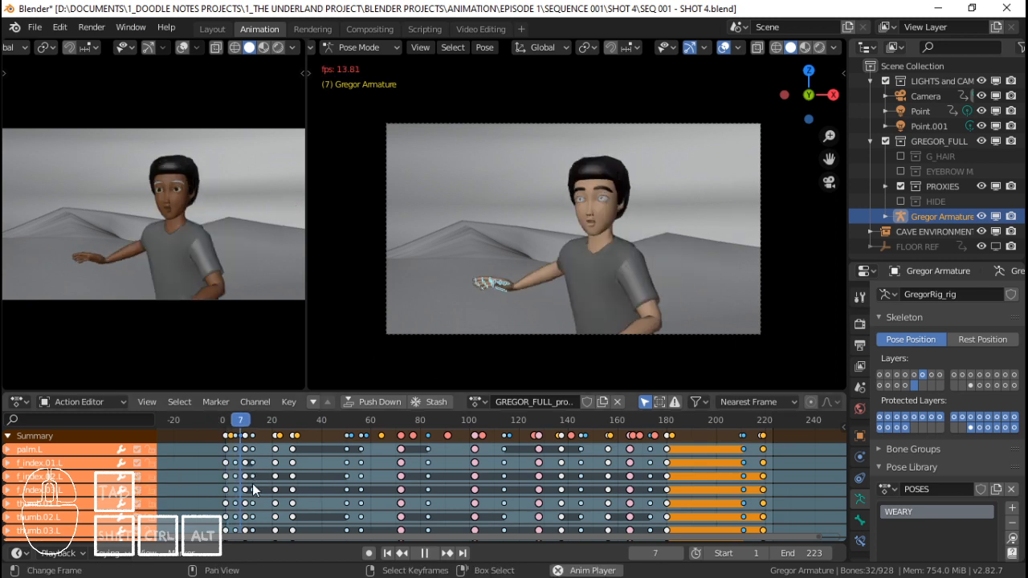
{"action": "key", "text": "space"}
{"action": "left_click", "coordinate": [217, 464]}
{"action": "key", "text": "space"}
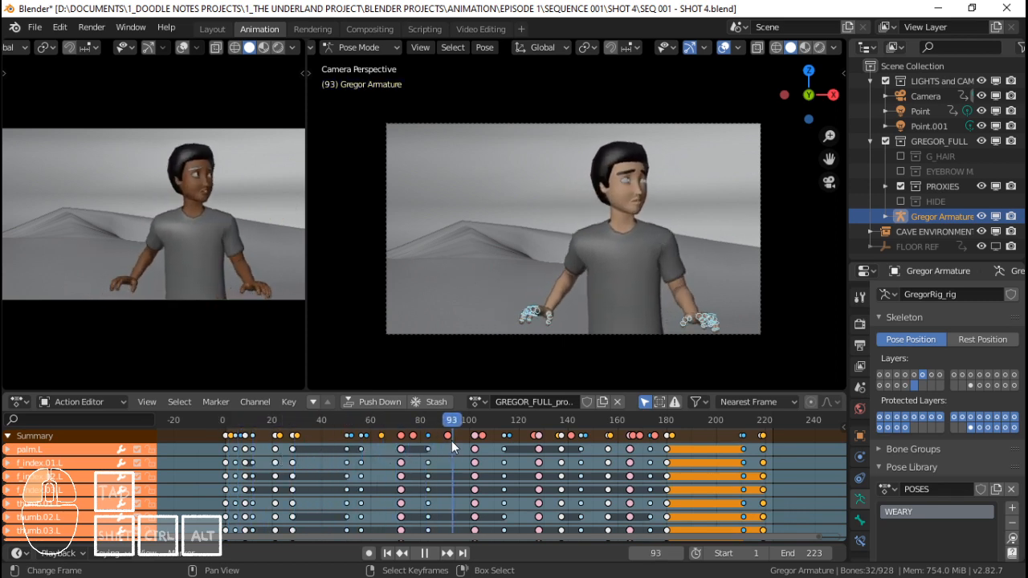
At frame 6, leave the camera view, clear the bone selection and circle-select all finger controls of Gregor's right hand.
{"action": "left_click_drag", "start_coordinate": [485, 443], "coordinate": [237, 448]}
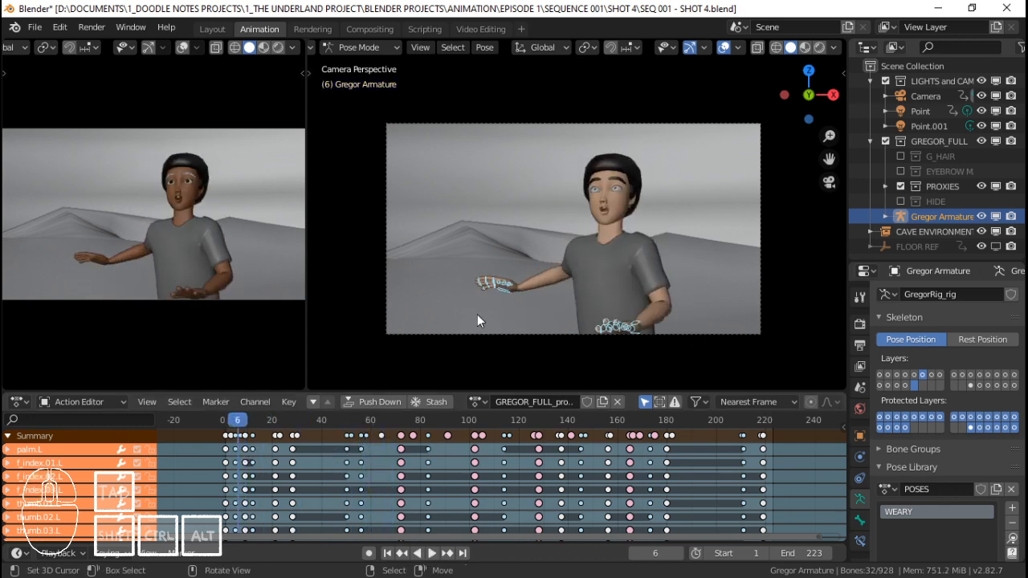
{"action": "middle_click_drag", "start_coordinate": [477, 314], "coordinate": [457, 277]}
{"action": "key", "text": "alt+a"}
{"action": "key", "text": "c"}
{"action": "left_click", "coordinate": [356, 291]}
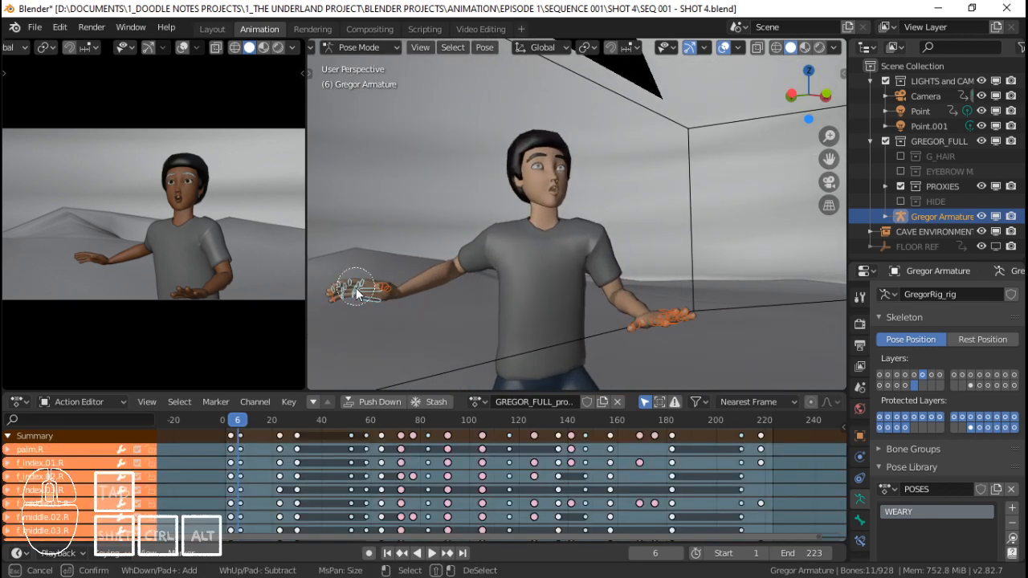
{"action": "scroll", "coordinate": [356, 289], "scroll_direction": "down", "scroll_amount": 2}
{"action": "right_click", "coordinate": [356, 289]}
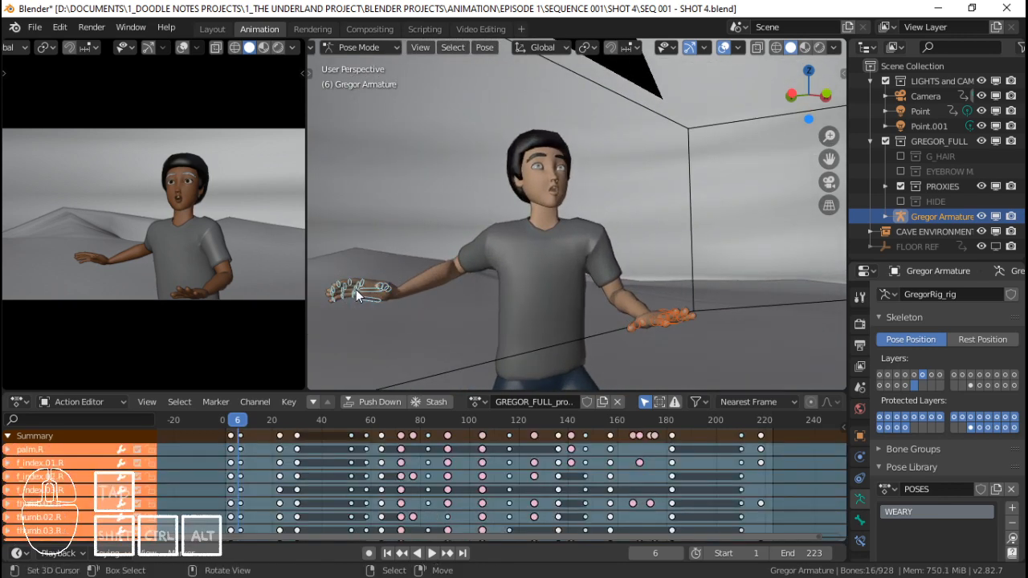
Examine the selected right-hand finger controls up close and go to the keyframe at frame 3.
{"action": "key", "text": "period"}
{"action": "key", "text": "Escape"}
{"action": "key", "text": "period"}
{"action": "key", "text": "Escape"}
{"action": "key", "text": "KP_Decimal"}
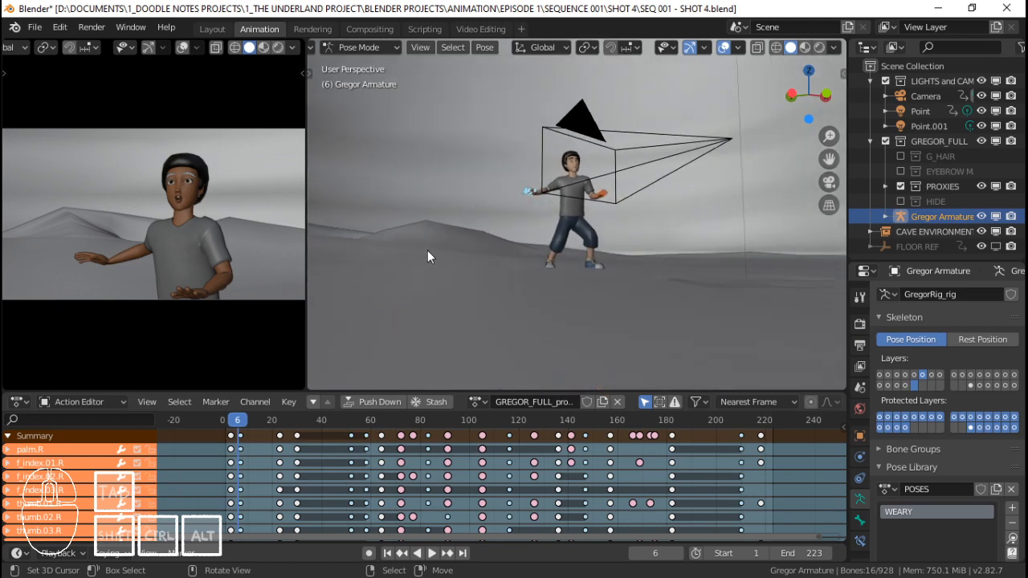
{"action": "scroll", "coordinate": [494, 227], "scroll_direction": "up", "scroll_amount": 6}
{"action": "middle_click_drag", "start_coordinate": [500, 147], "coordinate": [607, 206]}
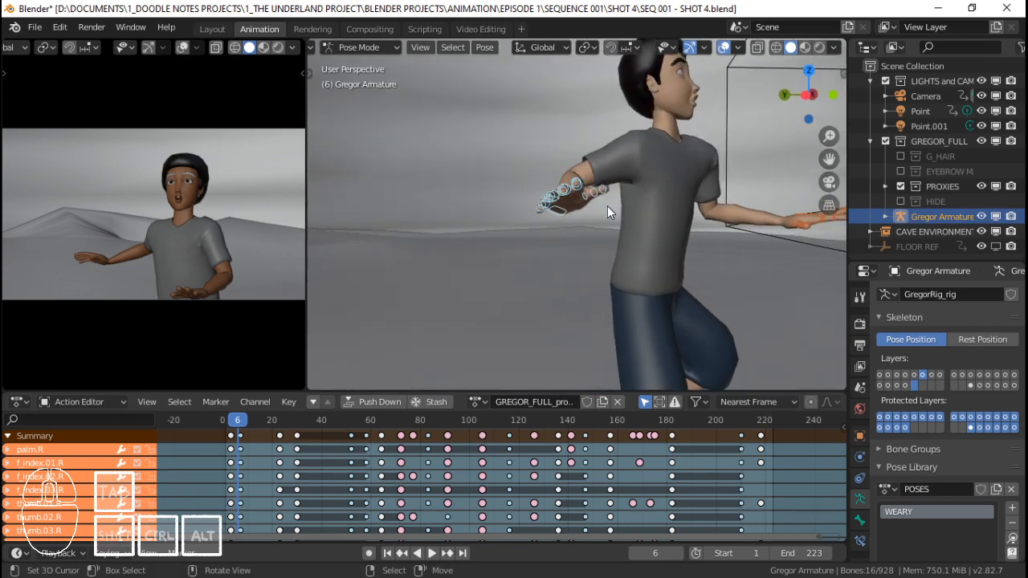
{"action": "scroll", "coordinate": [607, 184], "scroll_direction": "up", "scroll_amount": 5}
{"action": "scroll", "coordinate": [634, 226], "scroll_direction": "down", "scroll_amount": 2}
{"action": "middle_click_drag", "start_coordinate": [609, 193], "coordinate": [587, 143], "text": "shift"}
{"action": "scroll", "coordinate": [582, 153], "scroll_direction": "up", "scroll_amount": 1}
{"action": "key", "text": "Down"}
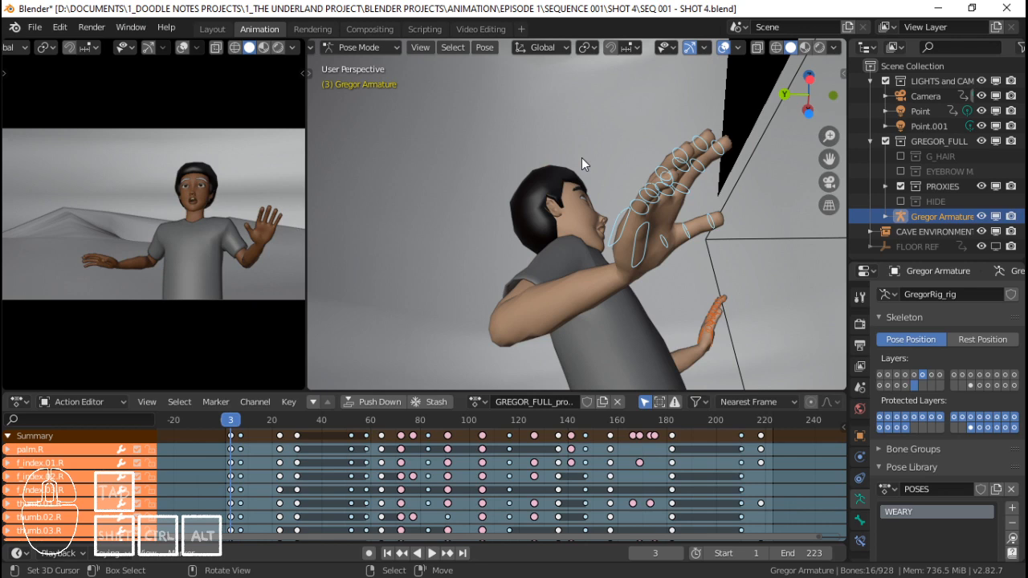
Scrub through the shot to frame 91 to examine the right-hand motion, and return to the keyframe at frame 3.
{"action": "key", "text": "Up"}
{"action": "scroll", "coordinate": [582, 158], "scroll_direction": "down", "scroll_amount": 3}
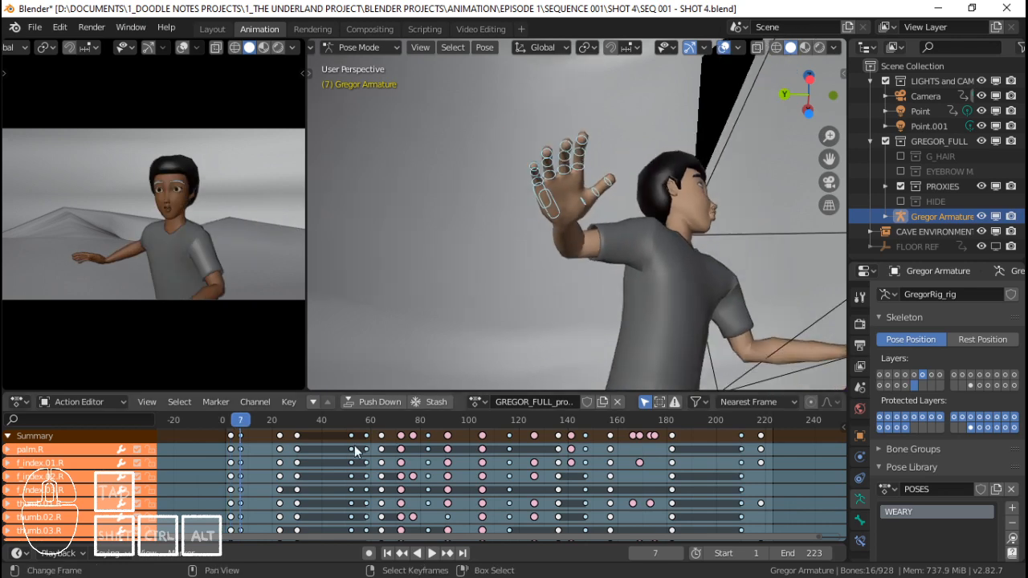
{"action": "left_click_drag", "start_coordinate": [224, 445], "coordinate": [447, 445]}
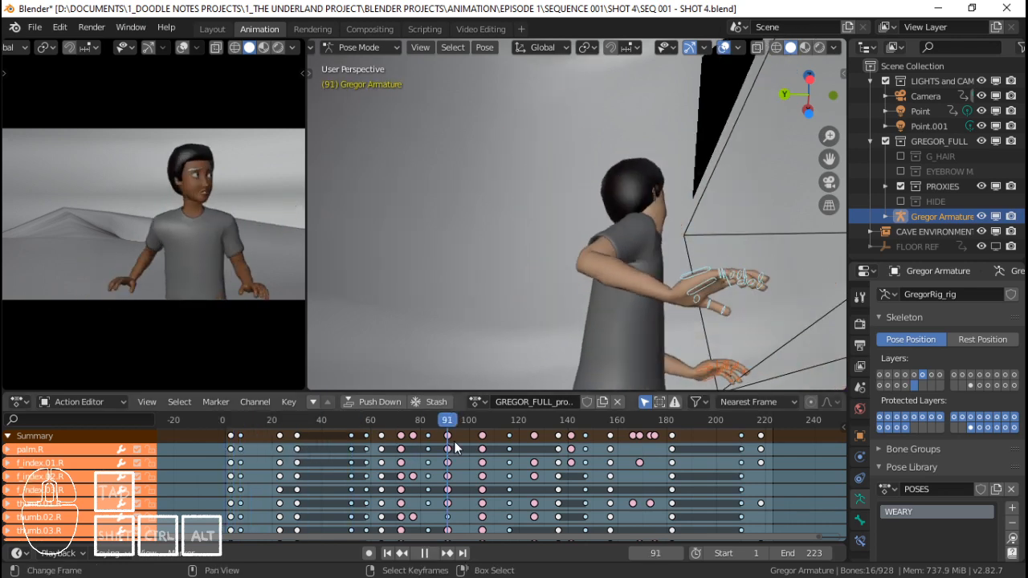
{"action": "left_click", "coordinate": [234, 477]}
{"action": "left_click_drag", "start_coordinate": [241, 442], "coordinate": [229, 445]}
{"action": "key", "text": "Up"}
{"action": "key", "text": "Up"}
{"action": "key", "text": "Down"}
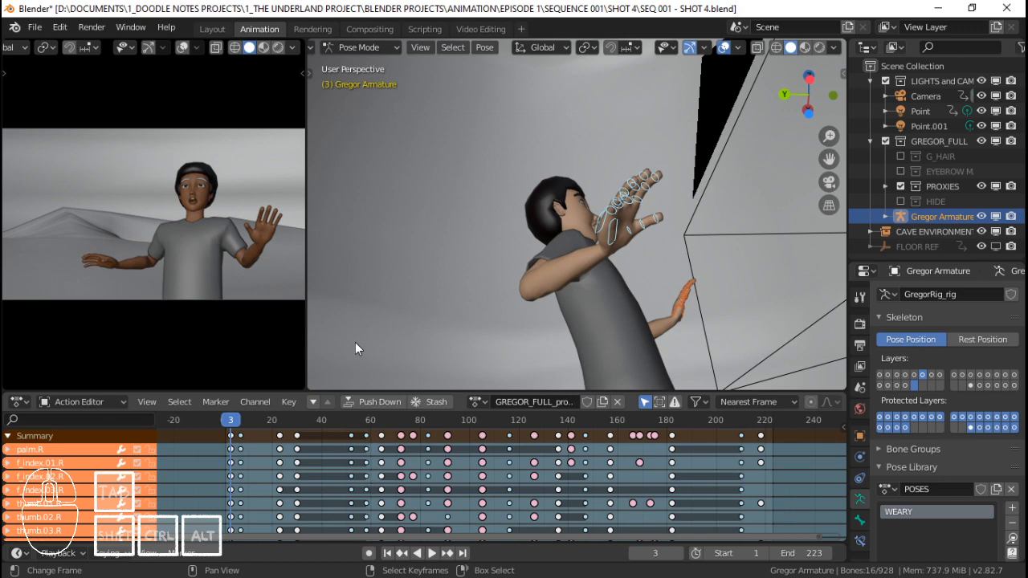
At frame 3, try rotating the base joint of Gregor's right ring finger slightly.
{"action": "middle_click_drag", "start_coordinate": [651, 205], "coordinate": [543, 273]}
{"action": "left_click", "coordinate": [543, 273]}
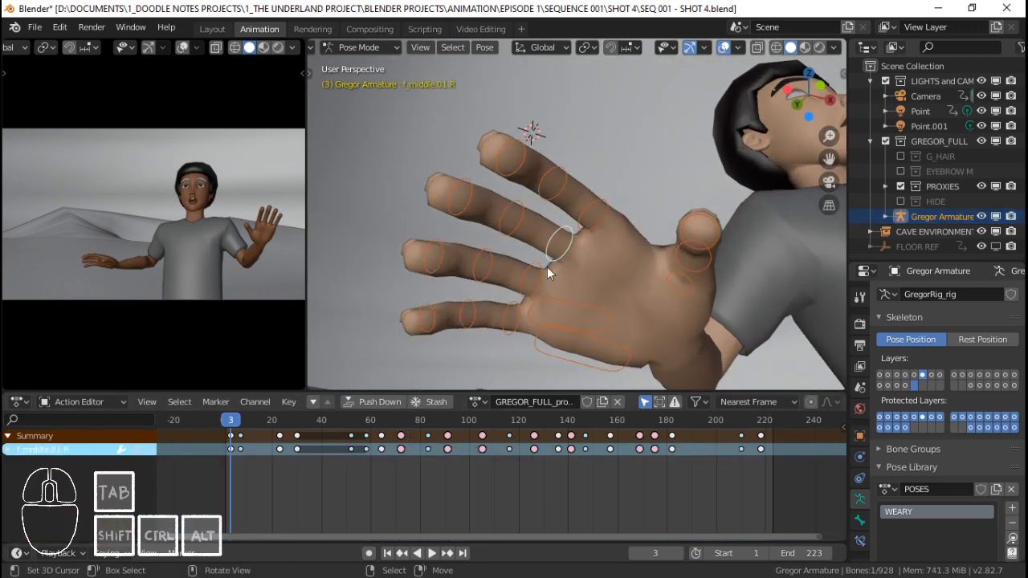
{"action": "left_click", "coordinate": [537, 270], "text": "shift"}
{"action": "middle_click_drag", "start_coordinate": [612, 252], "coordinate": [548, 248]}
{"action": "left_click", "coordinate": [548, 248]}
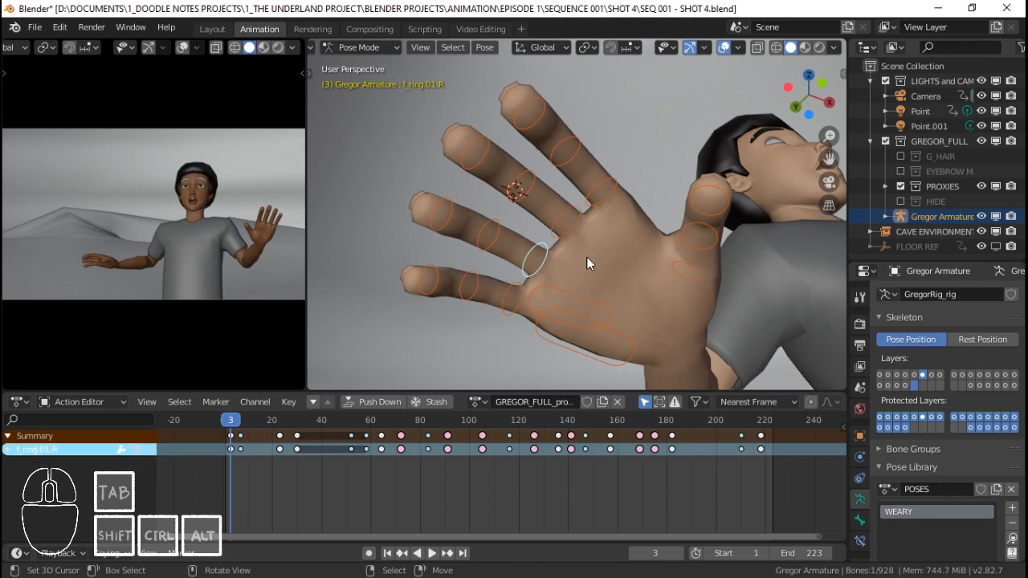
{"action": "key", "text": "r"}
{"action": "left_click", "coordinate": [670, 225]}
{"action": "right_click", "coordinate": [571, 231]}
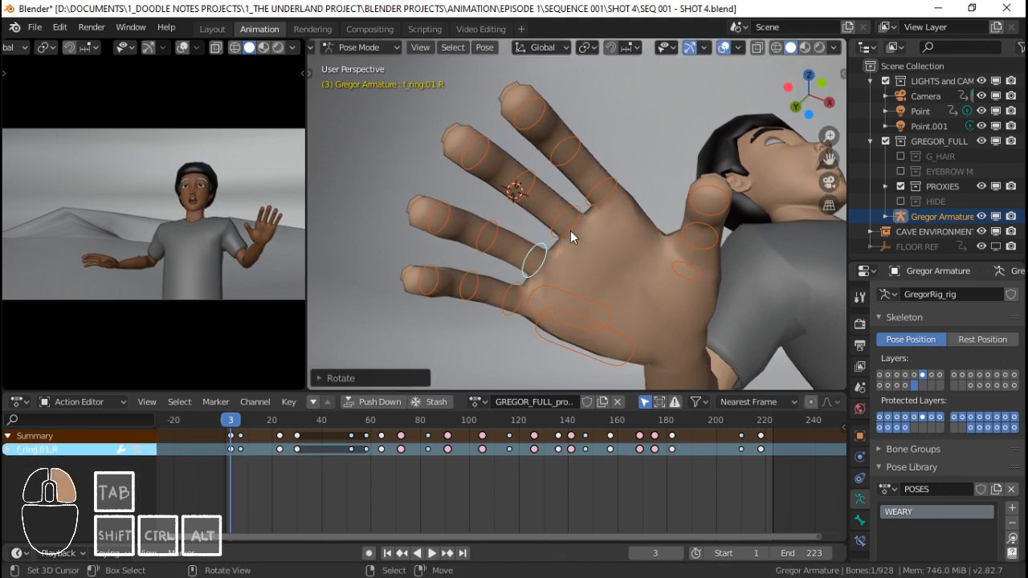
{"action": "key", "text": "r"}
{"action": "key", "text": "z"}
{"action": "key", "text": "z"}
{"action": "right_click", "coordinate": [680, 207]}
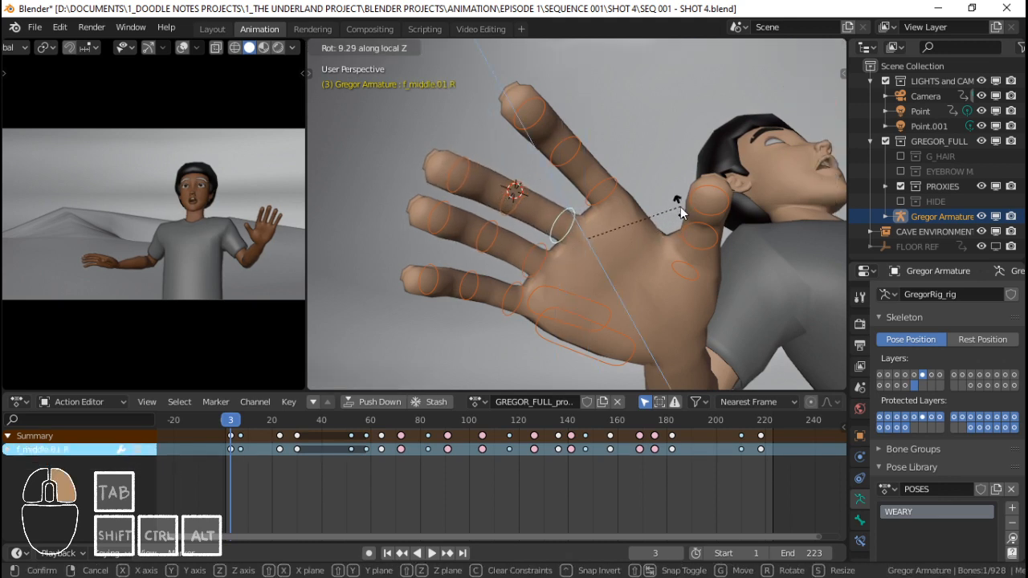
{"action": "key", "text": "r"}
{"action": "key", "text": "z"}
{"action": "key", "text": "z"}
{"action": "right_click", "coordinate": [686, 191]}
{"action": "key", "text": "r"}
{"action": "key", "text": "z"}
{"action": "key", "text": "z"}
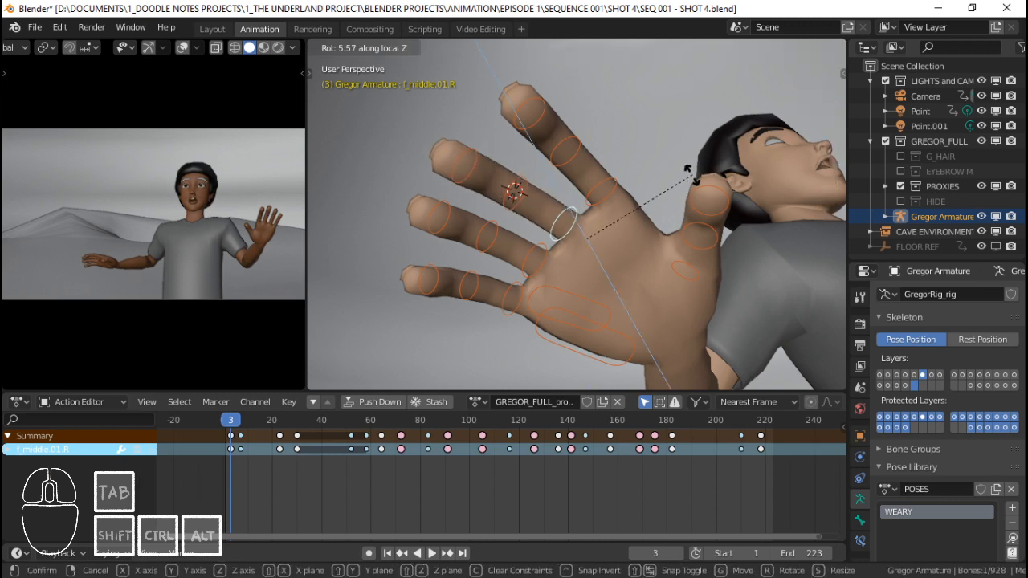
{"action": "right_click", "coordinate": [691, 166]}
{"action": "key", "text": "r"}
{"action": "key", "text": "z"}
{"action": "key", "text": "z"}
{"action": "right_click", "coordinate": [703, 128]}
{"action": "key", "text": "r"}
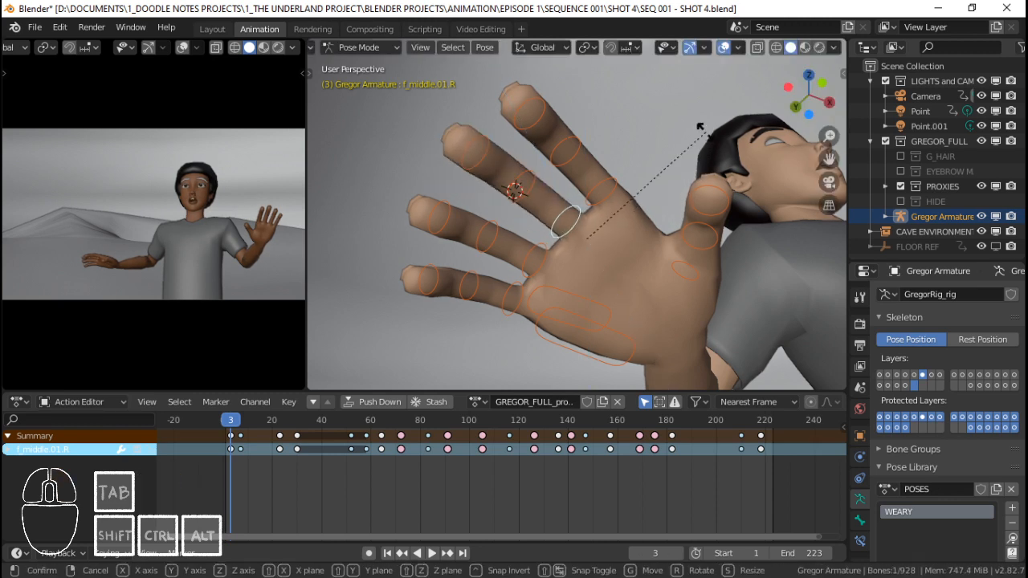
{"action": "key", "text": "z"}
{"action": "key", "text": "z"}
{"action": "right_click", "coordinate": [710, 113]}
Try rotating the base joint of the right middle finger about its local Z axis to adjust its spacing from the ring finger.
{"action": "key", "text": "r"}
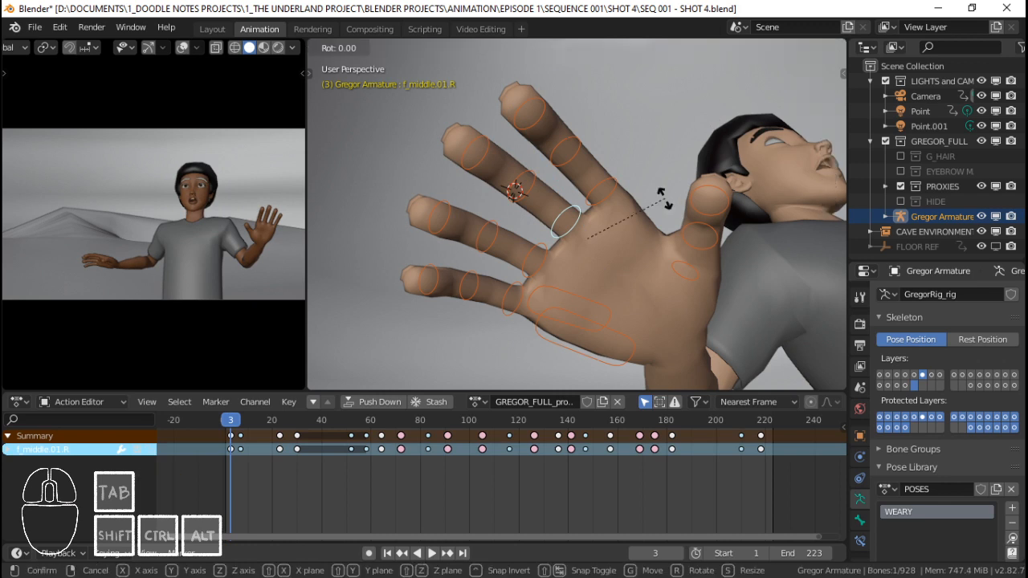
{"action": "key", "text": "z"}
{"action": "key", "text": "z"}
{"action": "left_click", "coordinate": [691, 151]}
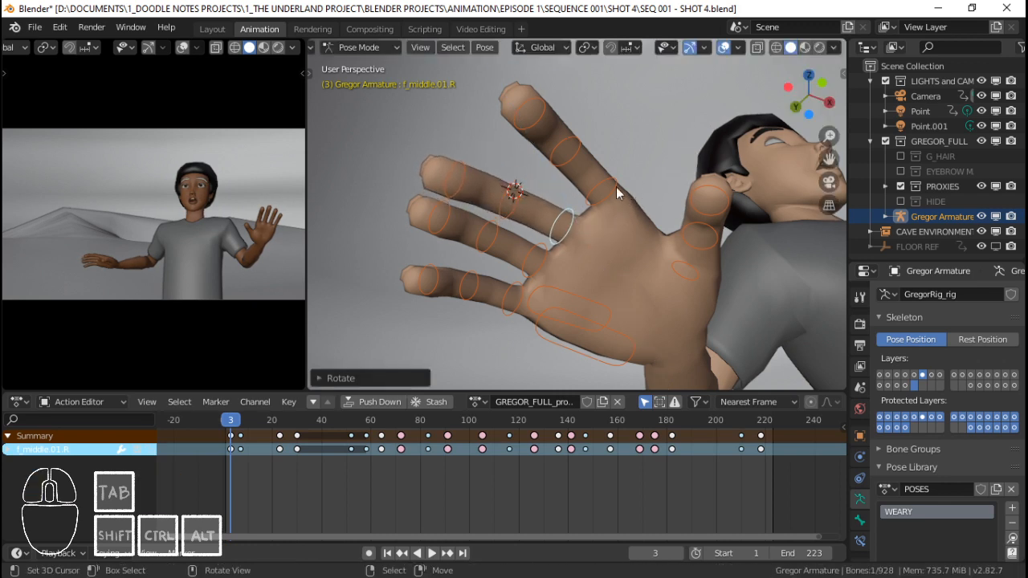
{"action": "middle_click_drag", "start_coordinate": [512, 270], "coordinate": [686, 201]}
{"action": "key", "text": "r"}
{"action": "key", "text": "z"}
{"action": "key", "text": "z"}
{"action": "left_click", "coordinate": [689, 207]}
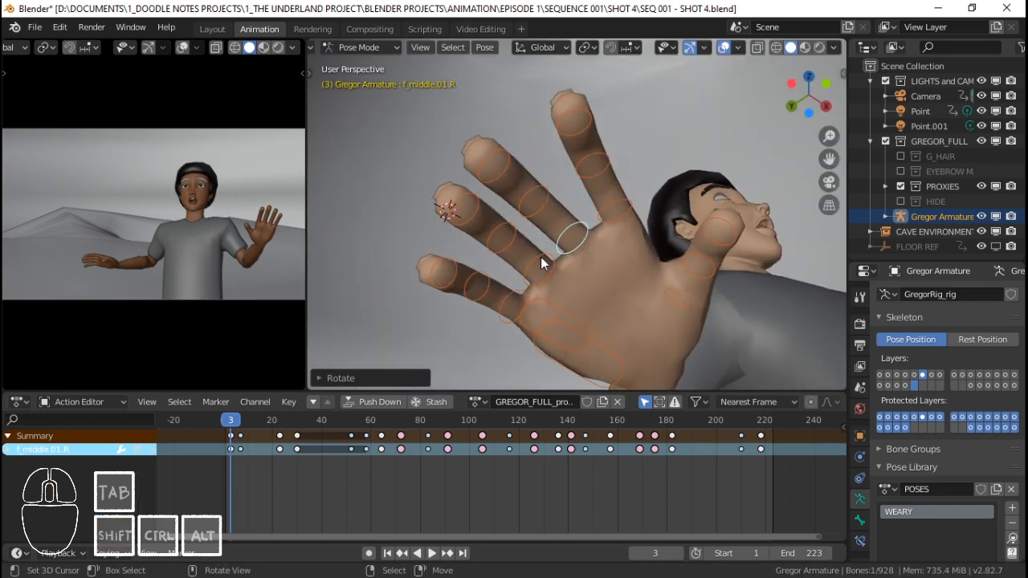
Try bending the right pinky by rotating its base joint about 4.4 degrees around its local X axis.
{"action": "left_click", "coordinate": [540, 257]}
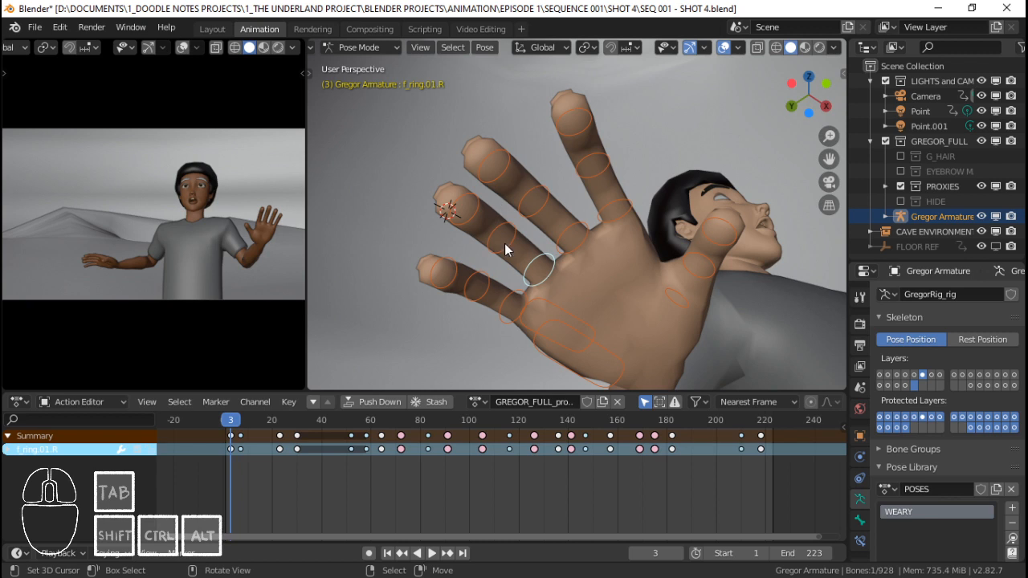
{"action": "key", "text": "r"}
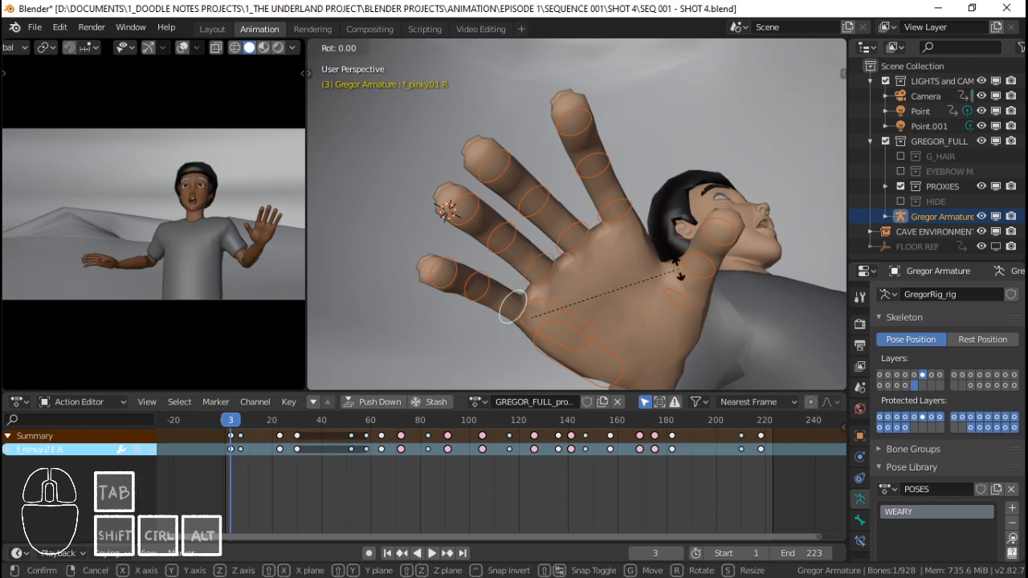
{"action": "key", "text": "x"}
{"action": "key", "text": "x"}
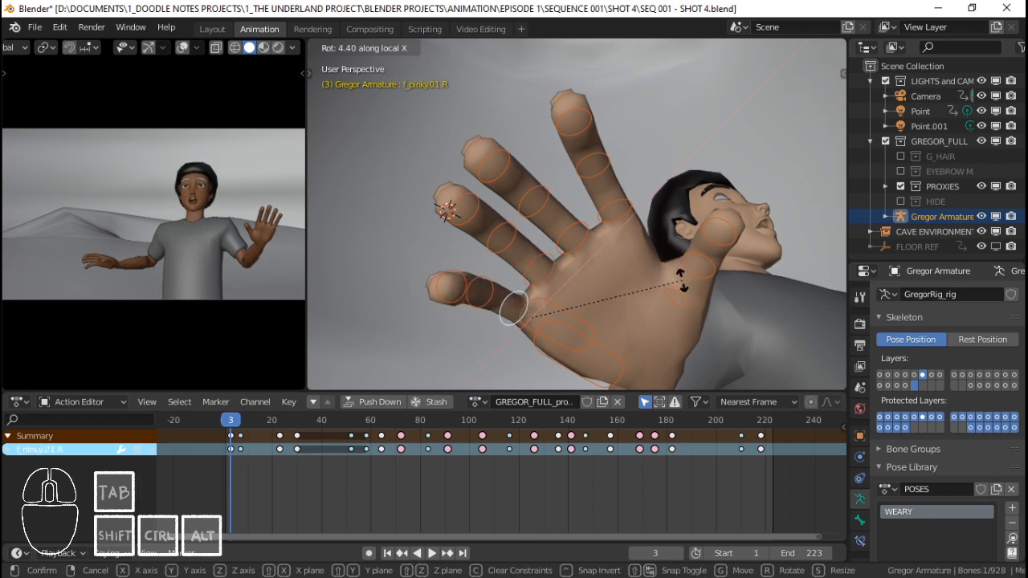
{"action": "left_click", "coordinate": [681, 281]}
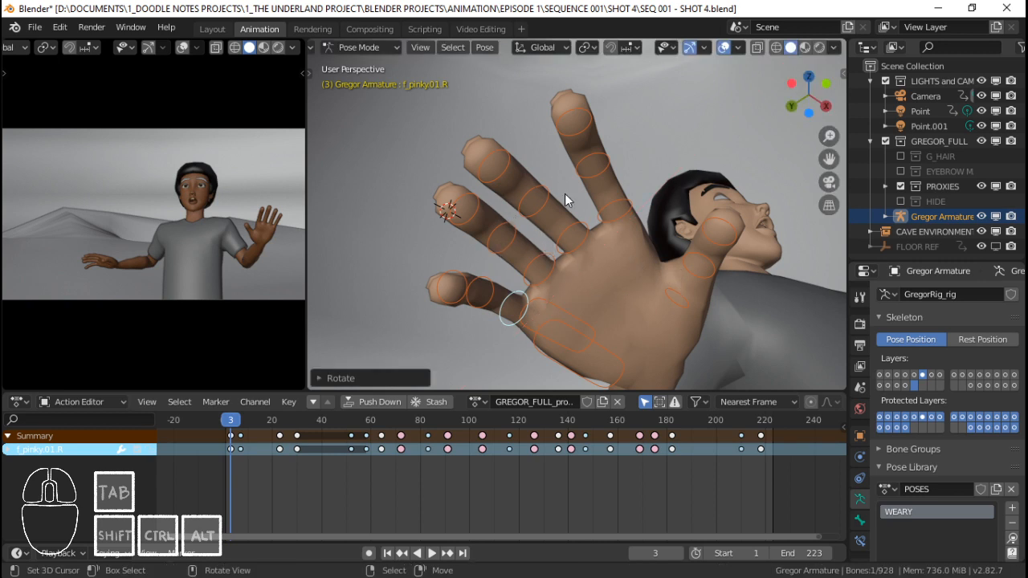
{"action": "middle_click_drag", "start_coordinate": [564, 194], "coordinate": [477, 269]}
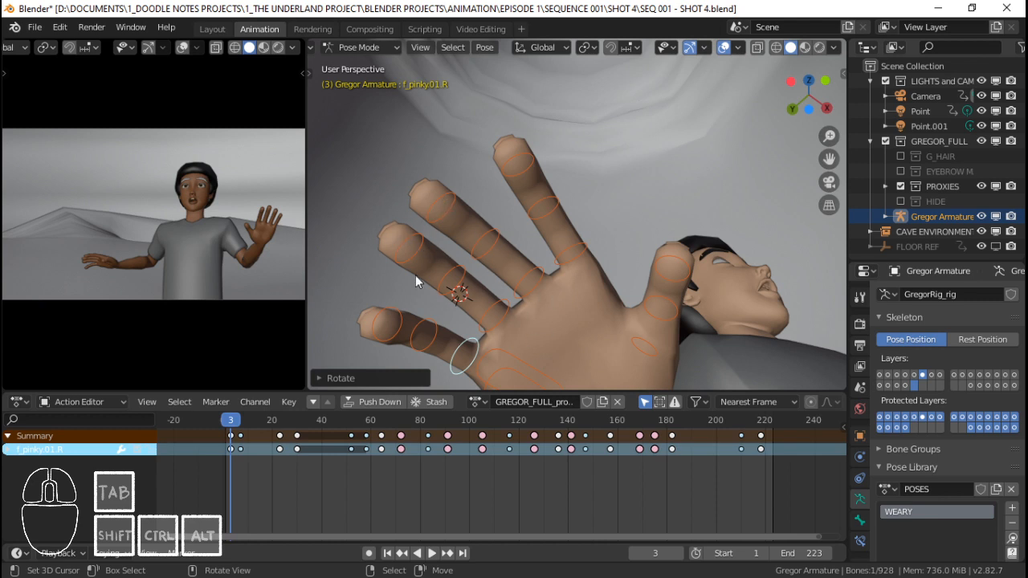
{"action": "key", "text": "r"}
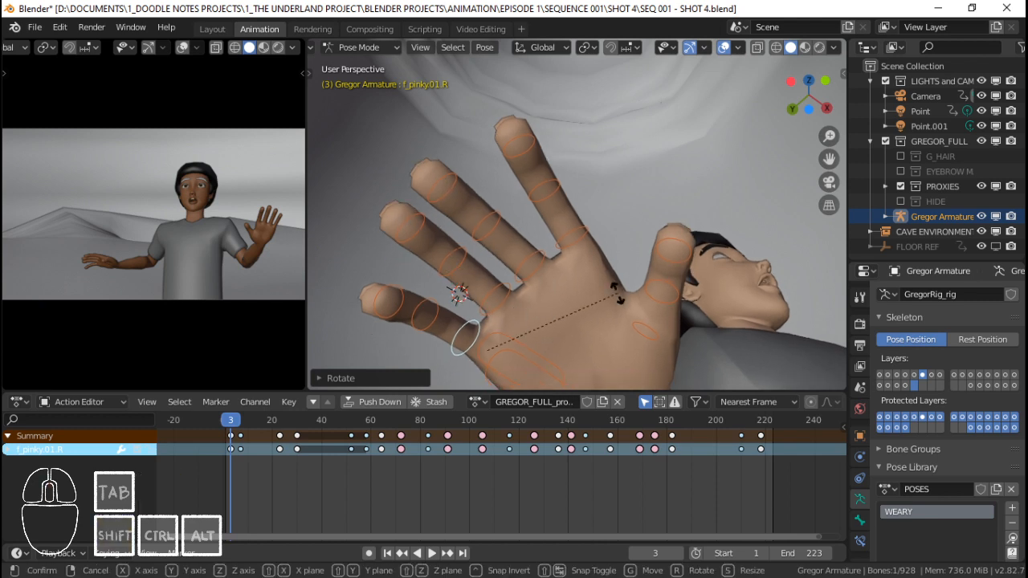
{"action": "key", "text": "x"}
{"action": "key", "text": "x"}
{"action": "left_click", "coordinate": [620, 294]}
{"action": "left_click", "coordinate": [525, 294]}
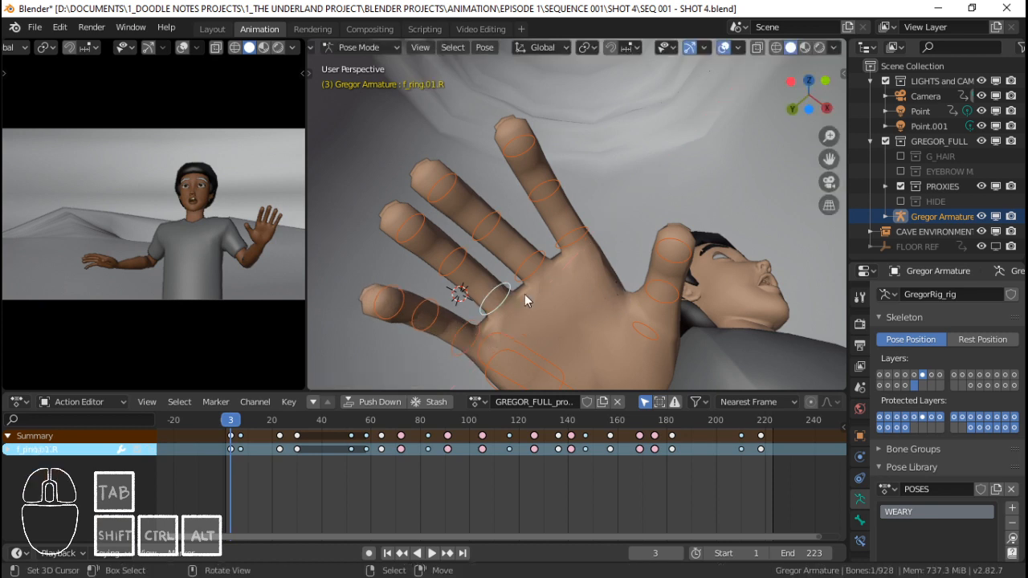
{"action": "key", "text": "r"}
{"action": "key", "text": "x"}
{"action": "key", "text": "x"}
{"action": "key", "text": "z"}
{"action": "key", "text": "z"}
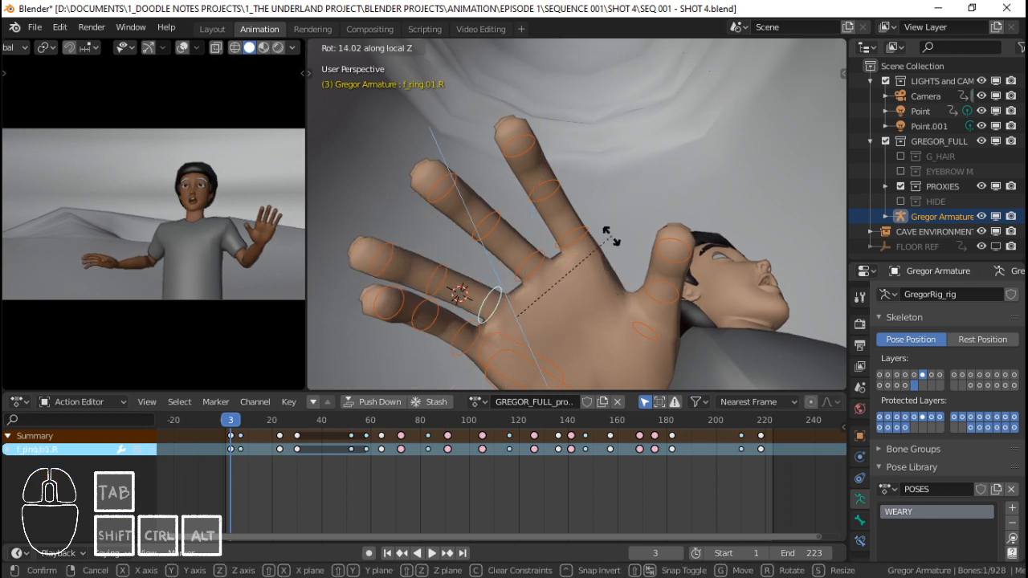
{"action": "left_click", "coordinate": [545, 277]}
Try rotating the right middle finger's base joint about 1 degree around local Z, and inspect the hand in the camera view.
{"action": "left_click", "coordinate": [530, 270]}
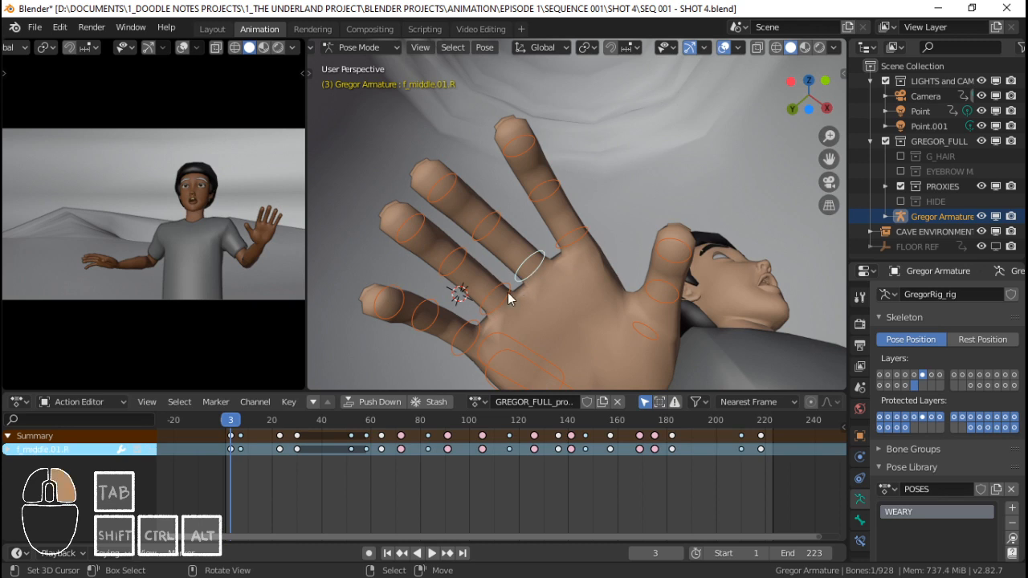
{"action": "key", "text": "r"}
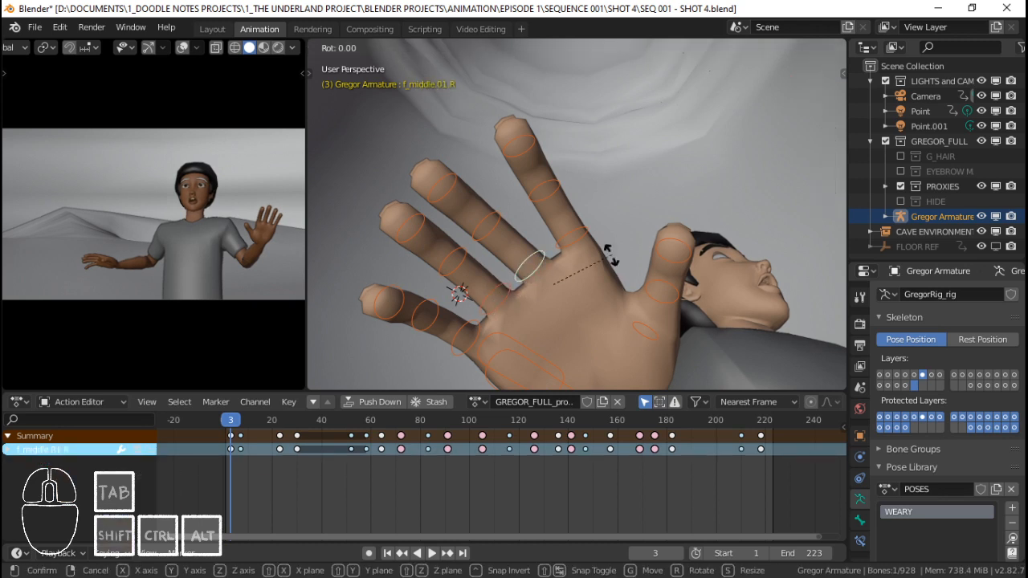
{"action": "key", "text": "x"}
{"action": "key", "text": "x"}
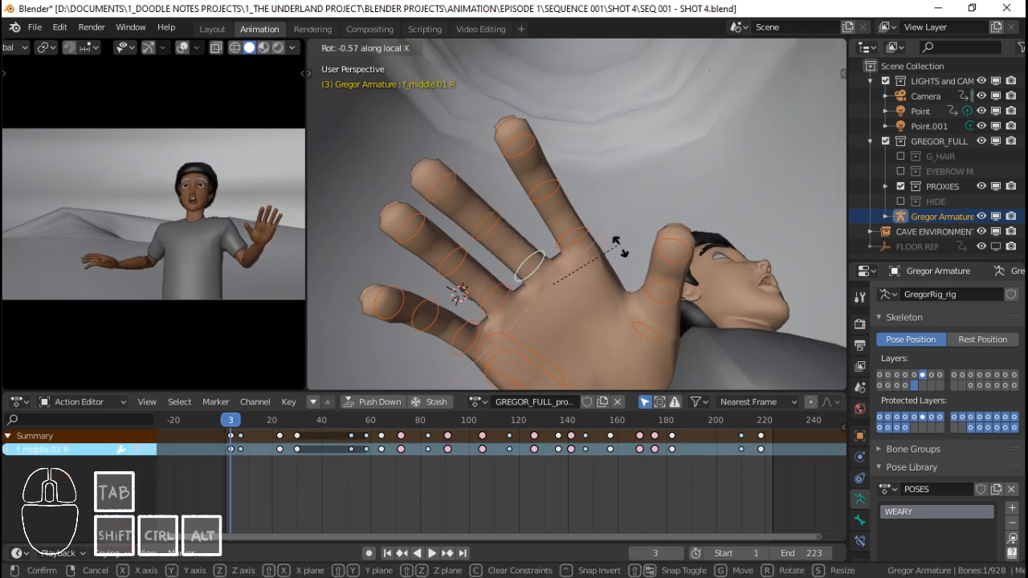
{"action": "key", "text": "z"}
{"action": "key", "text": "z"}
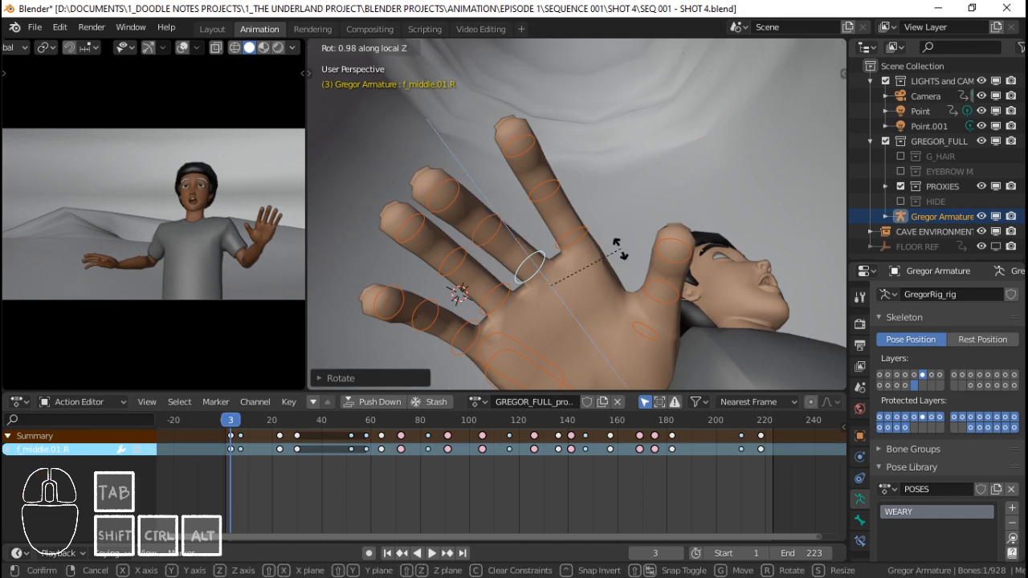
{"action": "left_click", "coordinate": [620, 249]}
{"action": "scroll", "coordinate": [106, 298], "scroll_direction": "up", "scroll_amount": 4}
{"action": "middle_click_drag", "start_coordinate": [107, 299], "coordinate": [153, 263], "text": "shift"}
{"action": "scroll", "coordinate": [128, 266], "scroll_direction": "up", "scroll_amount": 3}
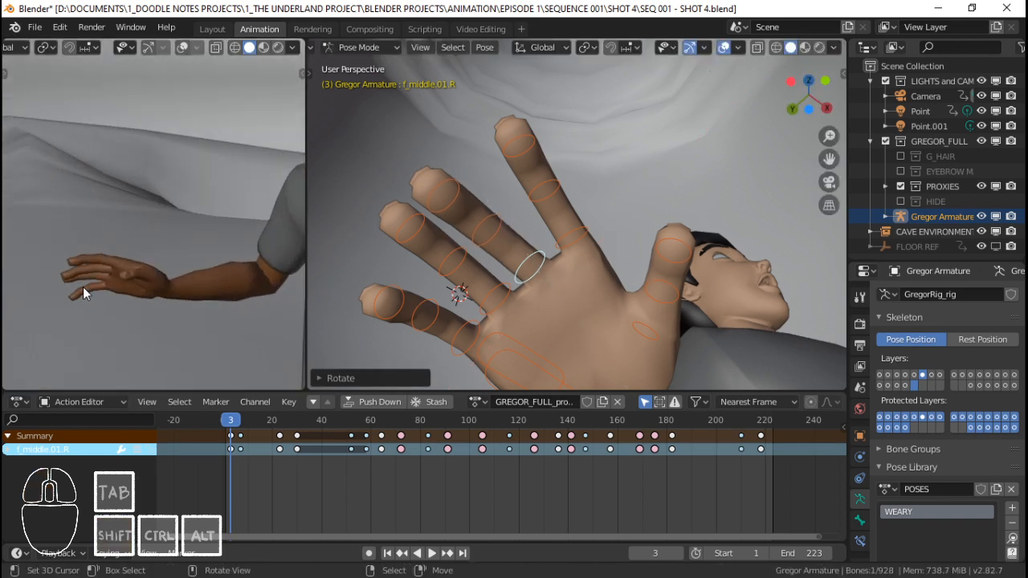
Try rotating the base joint of the right thumb about -2.2 degrees around its local X axis.
{"action": "left_click", "coordinate": [511, 294]}
{"action": "scroll", "coordinate": [242, 294], "scroll_direction": "down", "scroll_amount": 4}
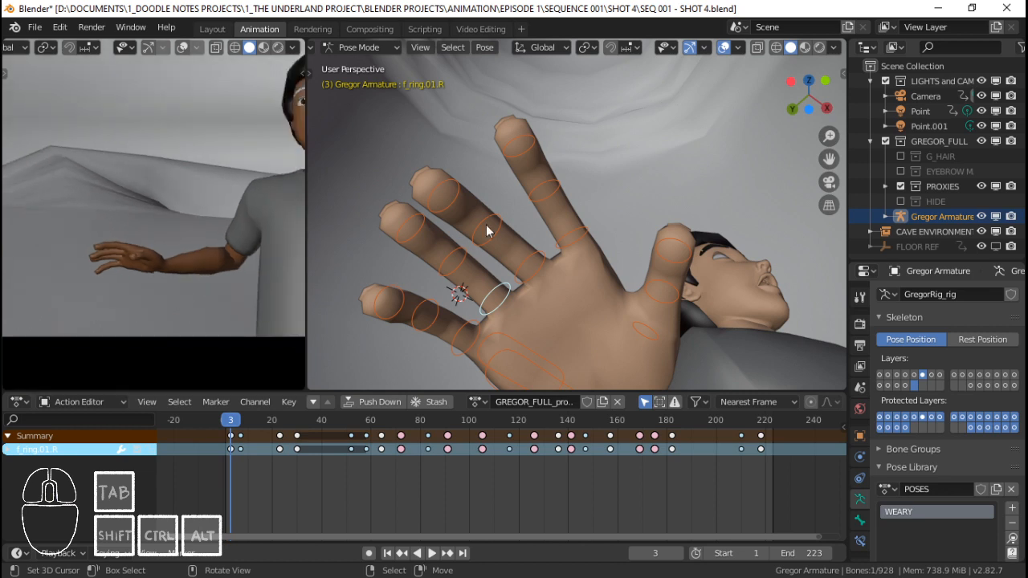
{"action": "right_click", "coordinate": [651, 334]}
{"action": "middle_click_drag", "start_coordinate": [624, 302], "coordinate": [565, 265], "text": "shift"}
{"action": "key", "text": "r"}
{"action": "key", "text": "x"}
{"action": "key", "text": "x"}
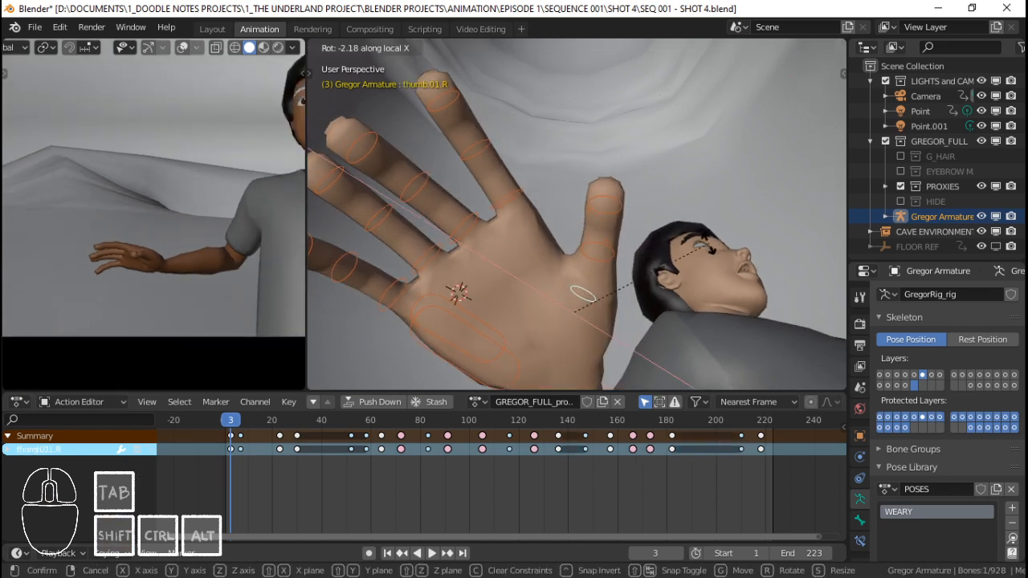
{"action": "left_click", "coordinate": [709, 243]}
{"action": "scroll", "coordinate": [708, 243], "scroll_direction": "down", "scroll_amount": 4}
{"action": "scroll", "coordinate": [681, 244], "scroll_direction": "up", "scroll_amount": 4}
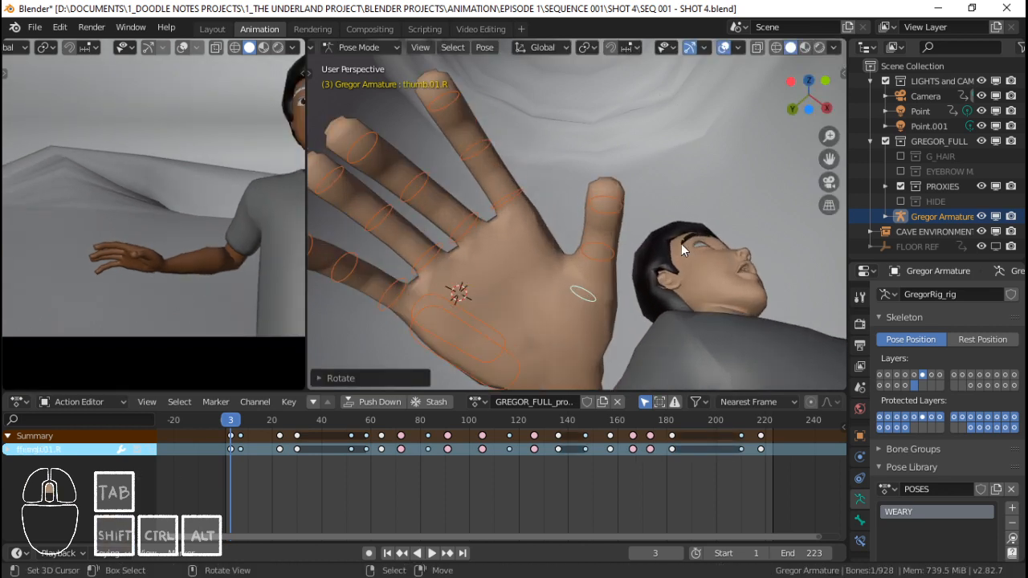
Try rotating the base joint of the right pinky slightly around its local Z axis.
{"action": "middle_click_drag", "start_coordinate": [584, 212], "coordinate": [599, 209], "text": "shift"}
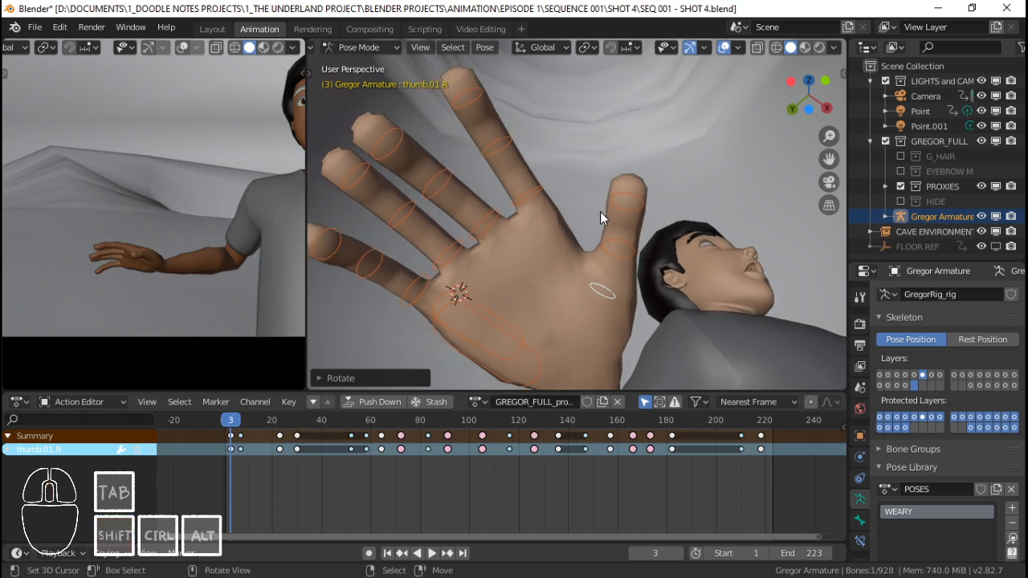
{"action": "scroll", "coordinate": [609, 212], "scroll_direction": "down", "scroll_amount": 1}
{"action": "middle_click_drag", "start_coordinate": [610, 227], "coordinate": [613, 227], "text": "shift"}
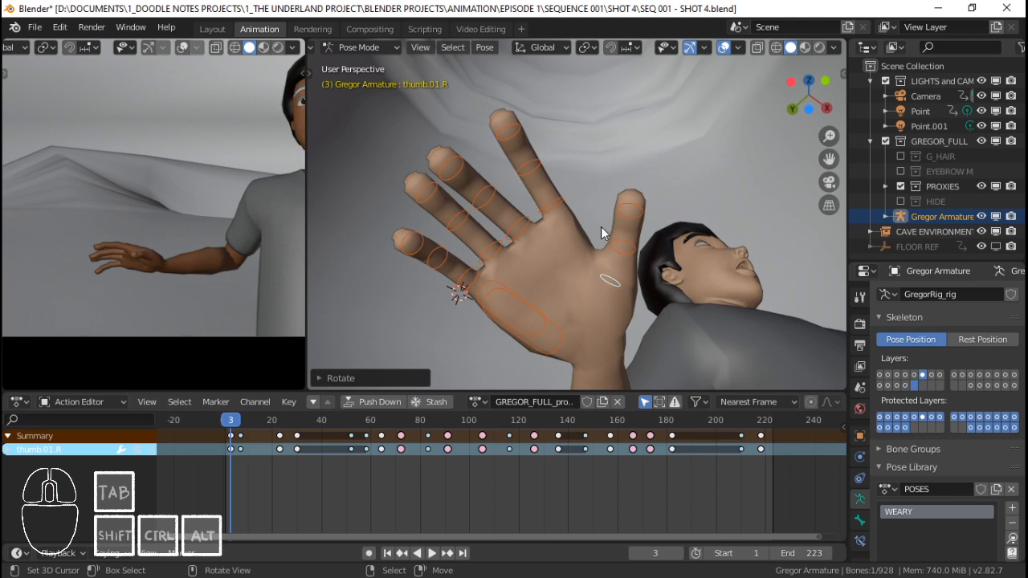
{"action": "middle_click_drag", "start_coordinate": [587, 244], "coordinate": [584, 254], "text": "shift"}
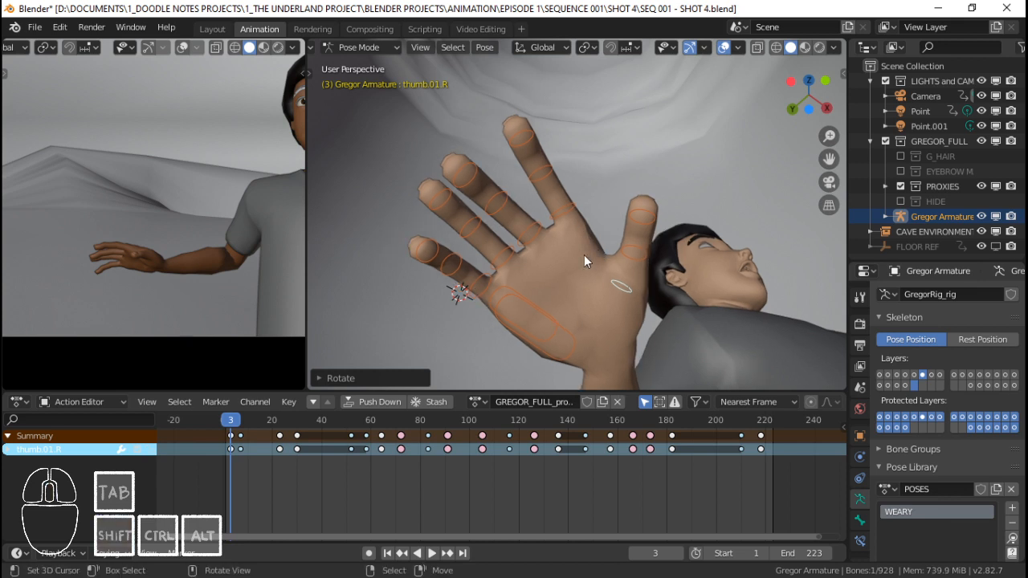
{"action": "right_click", "coordinate": [514, 289]}
{"action": "right_click", "coordinate": [486, 284]}
{"action": "key", "text": "r"}
{"action": "key", "text": "x"}
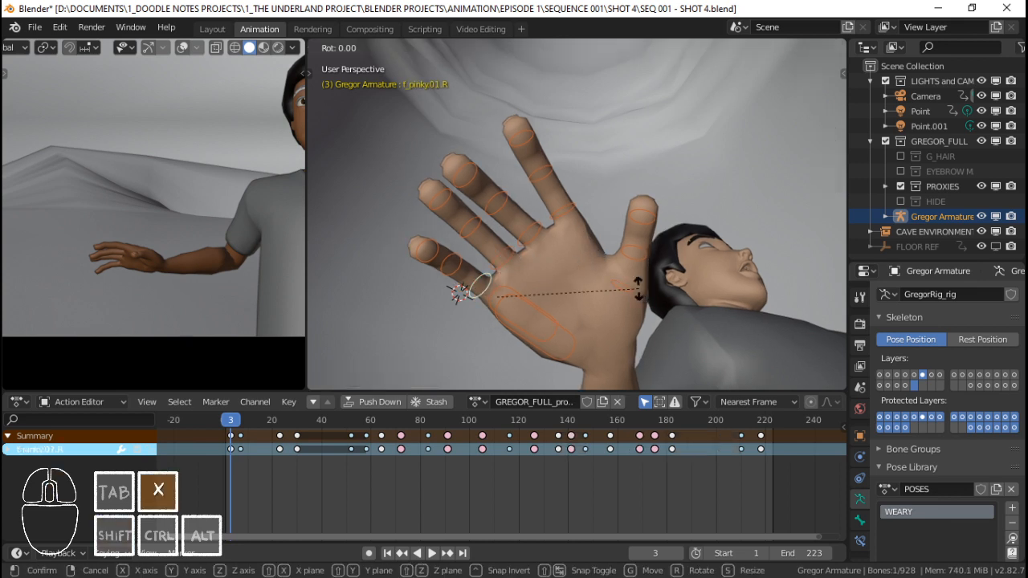
{"action": "key", "text": "x"}
{"action": "right_click", "coordinate": [642, 285]}
{"action": "key", "text": "r"}
{"action": "key", "text": "z"}
{"action": "key", "text": "z"}
{"action": "left_click", "coordinate": [643, 282]}
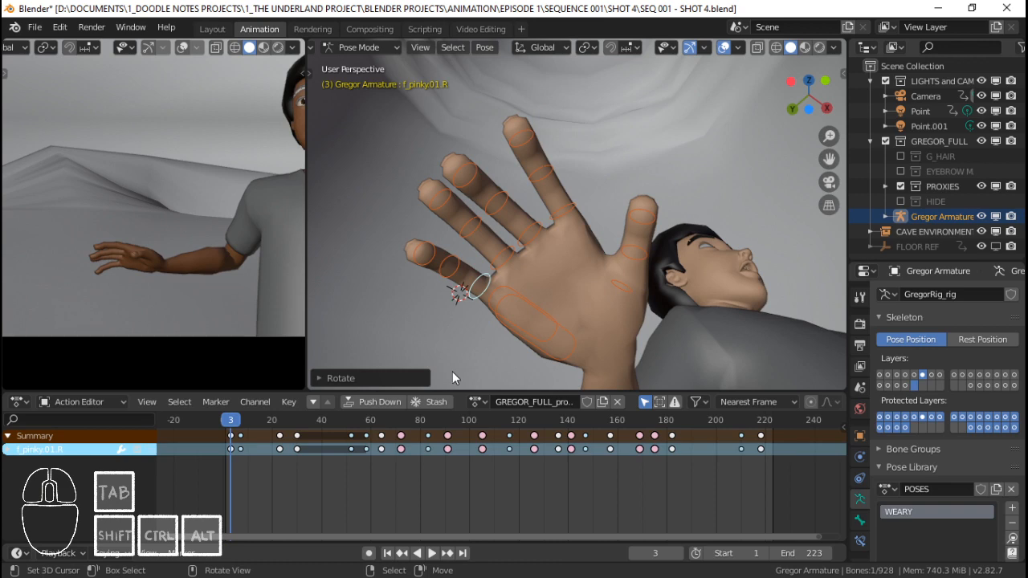
Scrub to frame 4 and go back to frame 3 to compare the finger pose.
{"action": "mouse_move", "coordinate": [239, 450]}
{"action": "left_mouse_down"}
{"action": "mouse_move", "coordinate": [272, 449]}
{"action": "mouse_move", "coordinate": [233, 450]}
{"action": "left_mouse_up"}
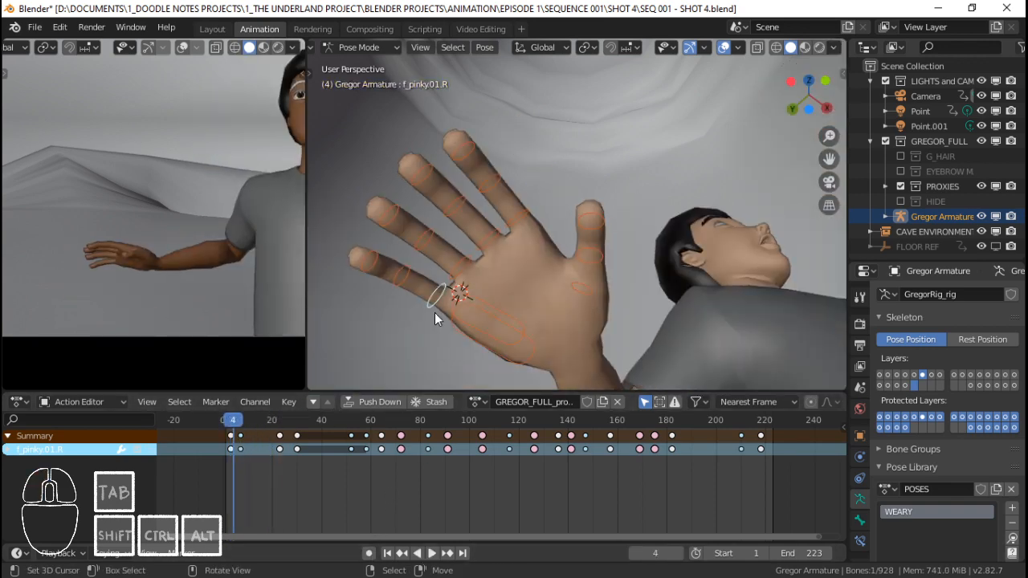
{"action": "key", "text": "Left"}
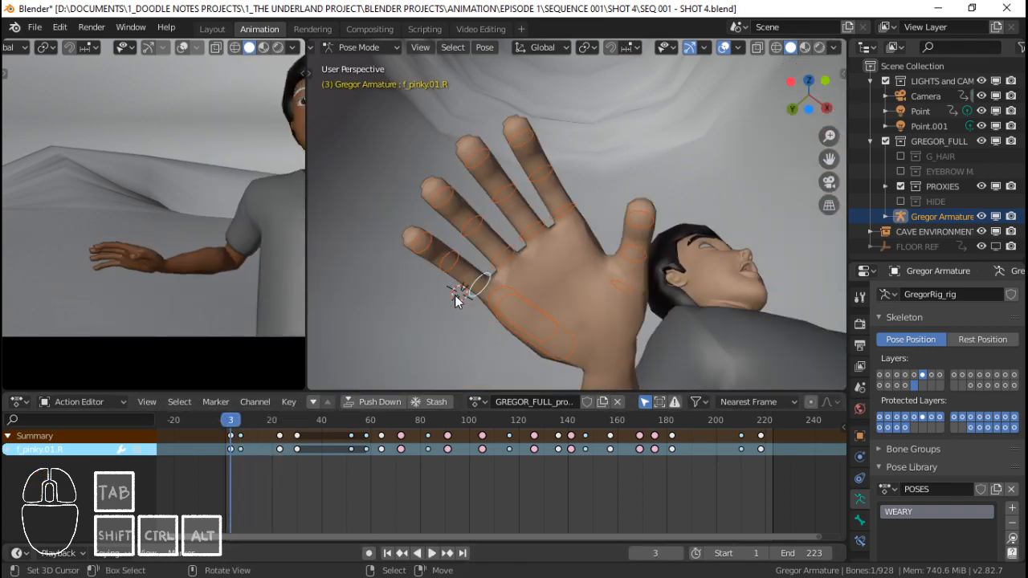
Enable auto keying and insert LocRot keyframes at frame 3 for the right middle and ring fingers' base joints.
{"action": "left_click", "coordinate": [369, 554]}
{"action": "left_click", "coordinate": [536, 227], "text": "shift"}
{"action": "left_click", "coordinate": [540, 233]}
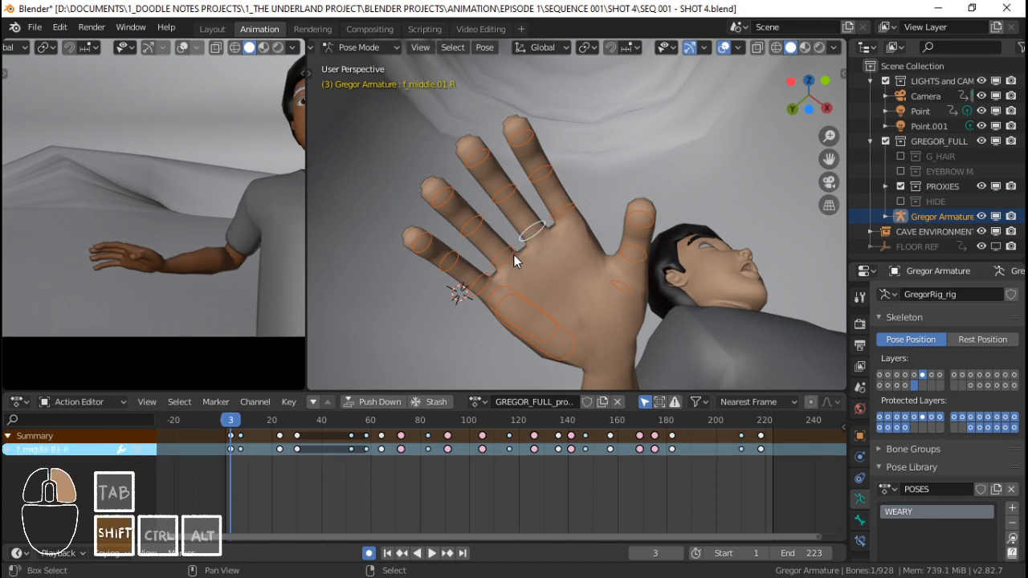
{"action": "left_click", "coordinate": [512, 255], "text": "shift"}
{"action": "key", "text": "i"}
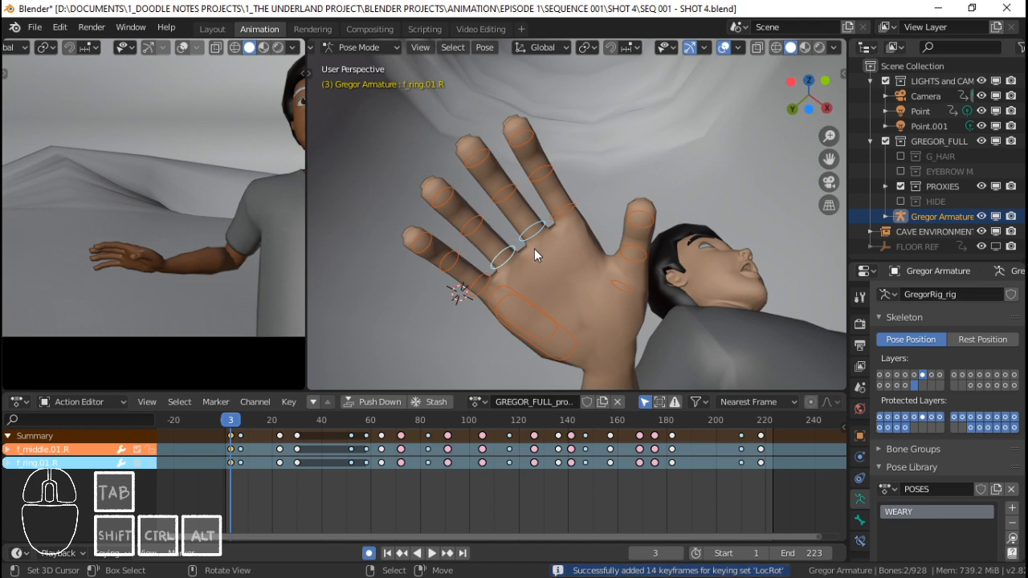
Rotate the right middle finger's base joint around its local Z axis toward the ring finger.
{"action": "left_click", "coordinate": [478, 258]}
{"action": "middle_click_drag", "start_coordinate": [482, 257], "coordinate": [520, 286]}
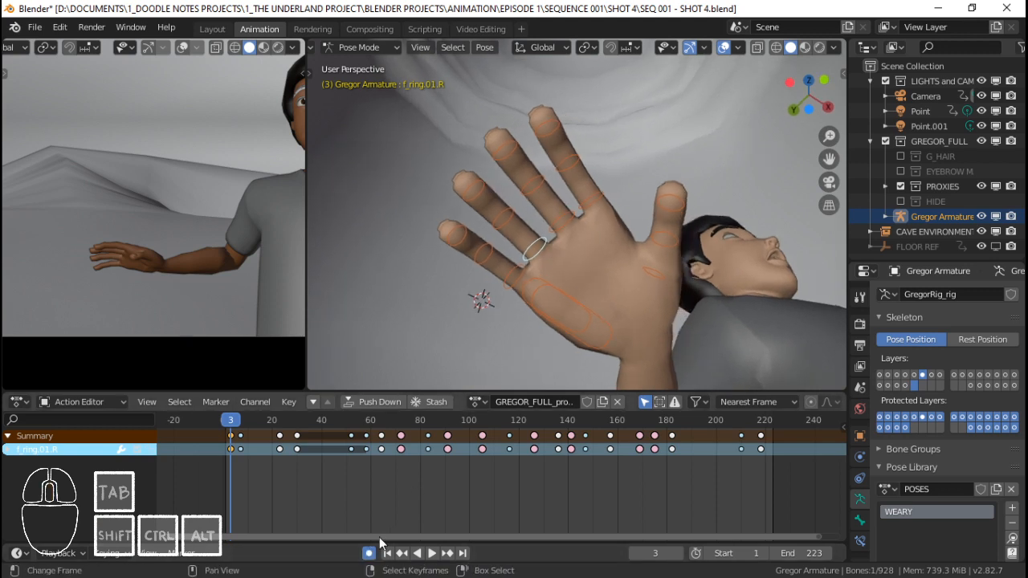
{"action": "left_click", "coordinate": [557, 224], "text": "shift"}
{"action": "left_click", "coordinate": [561, 228]}
{"action": "key", "text": "r"}
{"action": "key", "text": "z"}
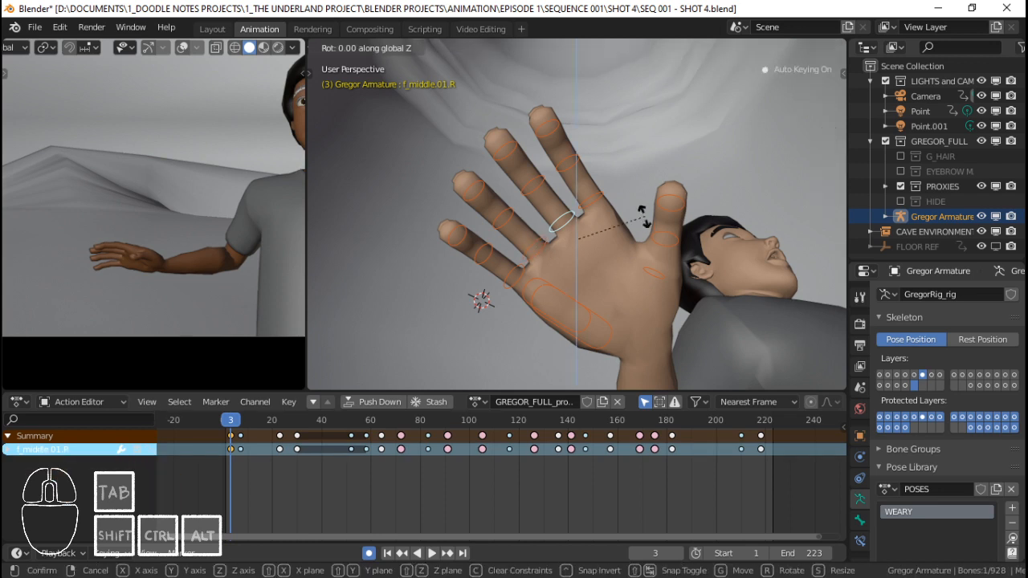
{"action": "key", "text": "z"}
{"action": "left_click", "coordinate": [631, 203]}
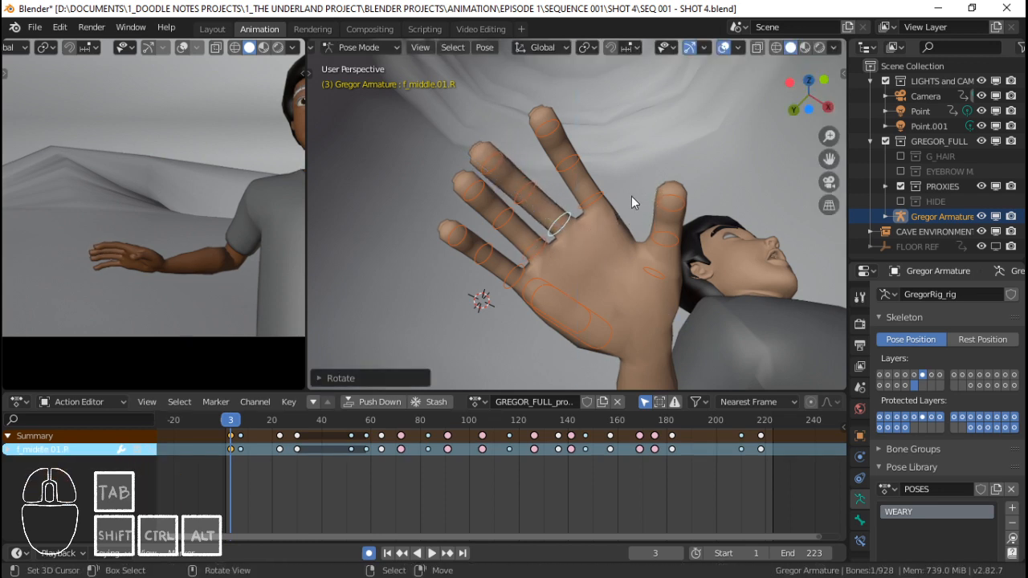
Key the right ring finger's base joint at frame 3, then key it together with the middle finger's base joint.
{"action": "right_click", "coordinate": [544, 243]}
{"action": "key", "text": "i"}
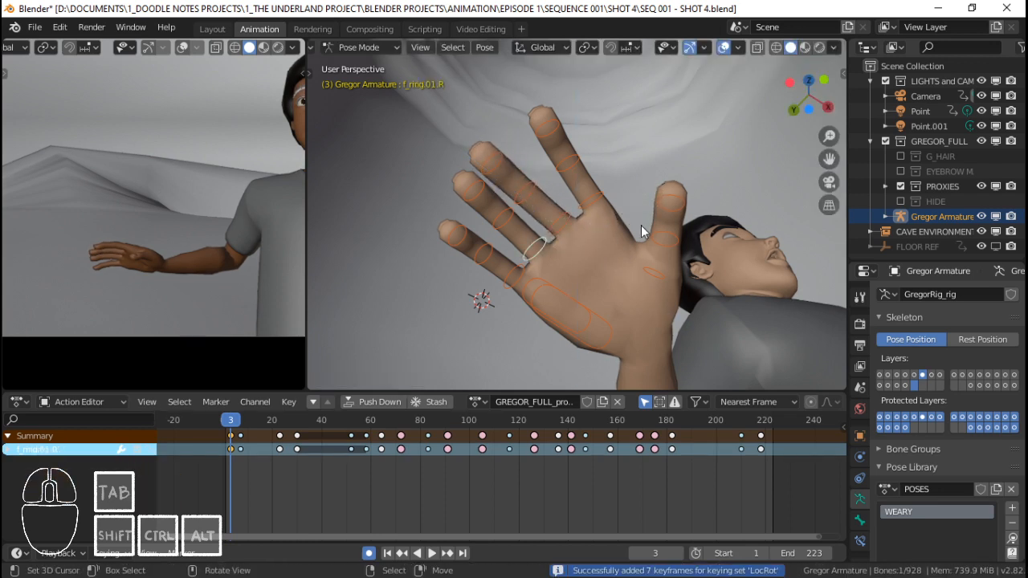
{"action": "right_click", "coordinate": [560, 236], "text": "shift"}
{"action": "key", "text": "i"}
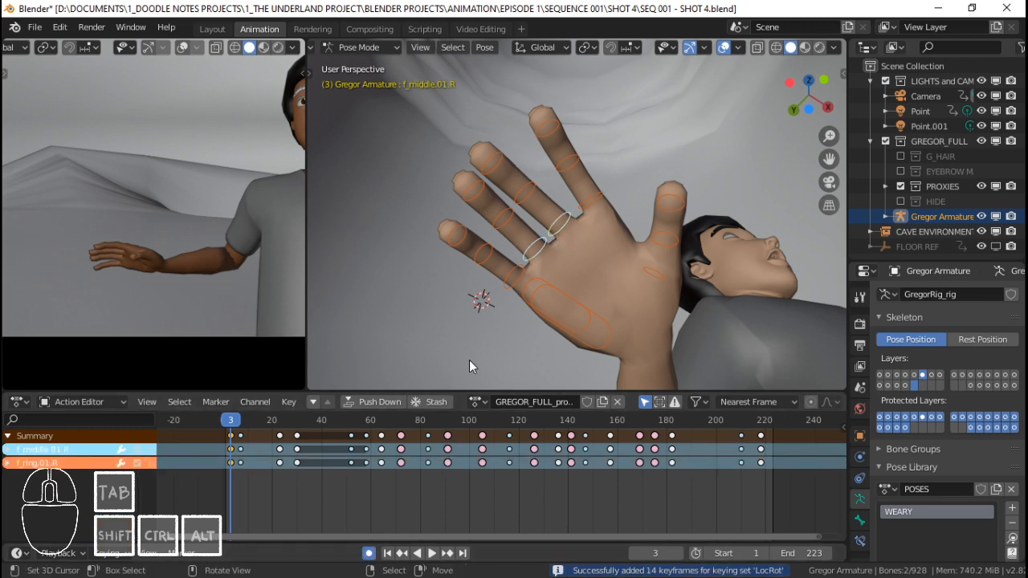
Rotate the right pinky's base joint slightly around its local Z axis and its local X axis.
{"action": "scroll", "coordinate": [499, 322], "scroll_direction": "up", "scroll_amount": 2}
{"action": "middle_click_drag", "start_coordinate": [504, 317], "coordinate": [535, 305], "text": "shift"}
{"action": "scroll", "coordinate": [535, 305], "scroll_direction": "down", "scroll_amount": 2}
{"action": "right_click", "coordinate": [546, 263]}
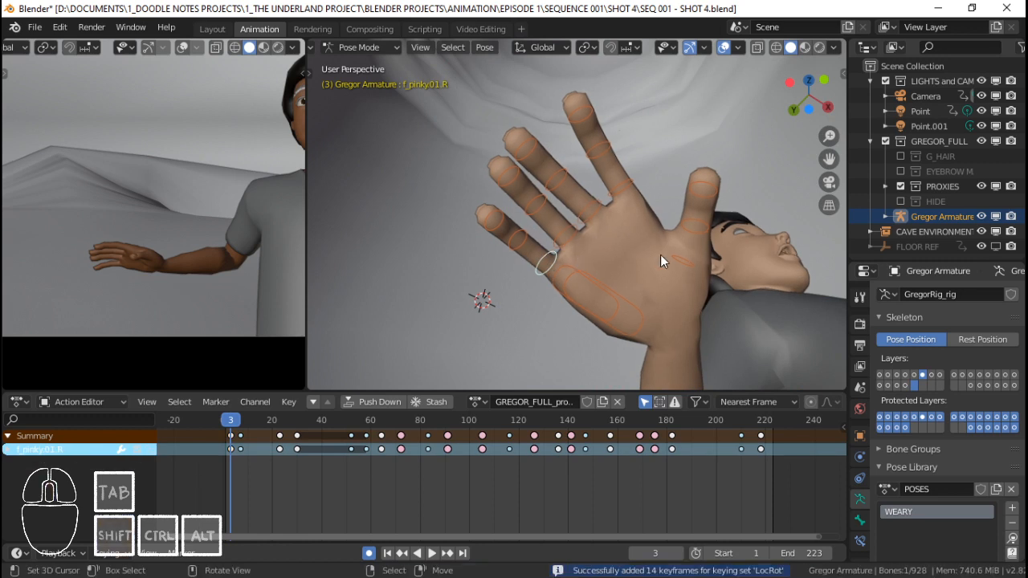
{"action": "key", "text": "r"}
{"action": "key", "text": "z"}
{"action": "key", "text": "z"}
{"action": "left_click", "coordinate": [682, 245]}
{"action": "key", "text": "r"}
{"action": "key", "text": "x"}
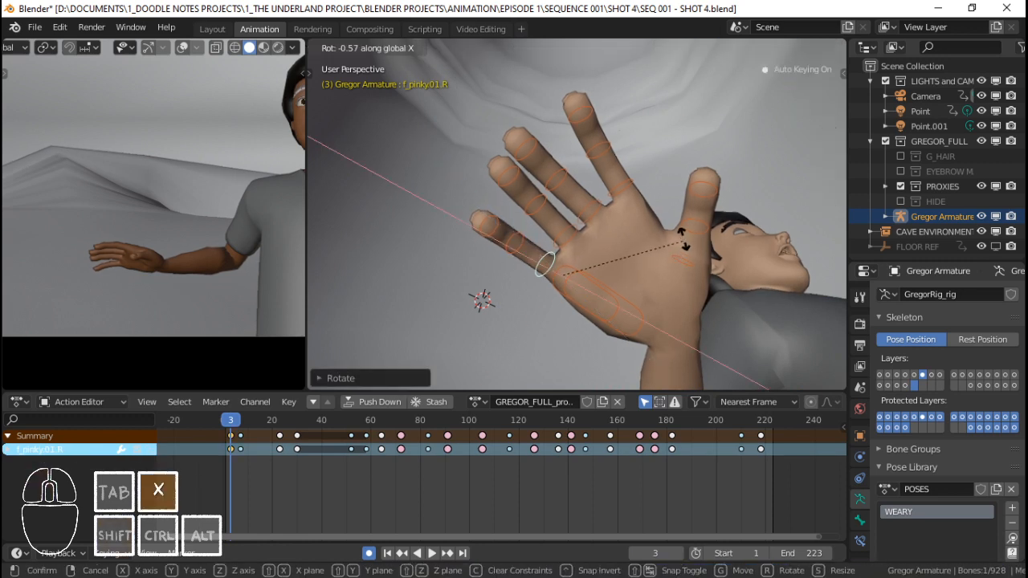
{"action": "key", "text": "x"}
{"action": "left_click", "coordinate": [689, 241]}
Rotate the right ring finger's base joint slightly around its local X axis.
{"action": "right_click", "coordinate": [572, 233]}
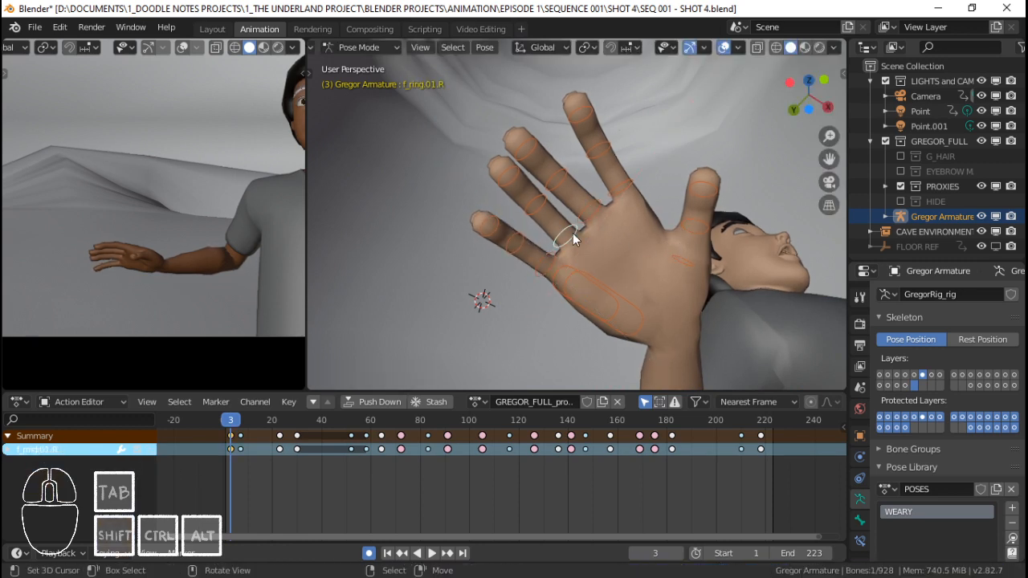
{"action": "key", "text": "r"}
{"action": "key", "text": "x"}
{"action": "key", "text": "x"}
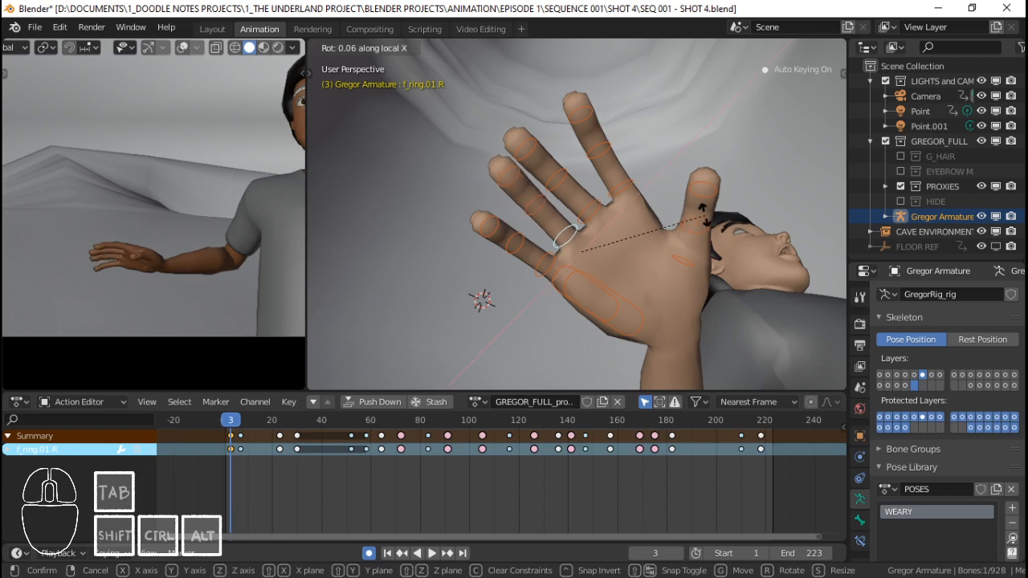
{"action": "left_click", "coordinate": [678, 225]}
Rotate the right middle finger's base joint about 4.6 degrees around its local X axis.
{"action": "right_click", "coordinate": [589, 216]}
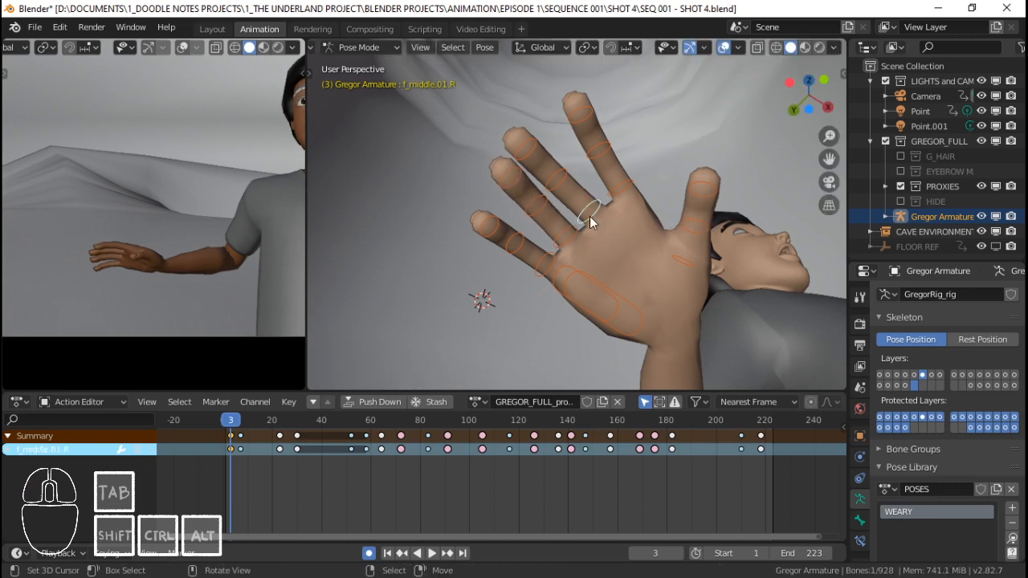
{"action": "key", "text": "r"}
{"action": "key", "text": "x"}
{"action": "key", "text": "x"}
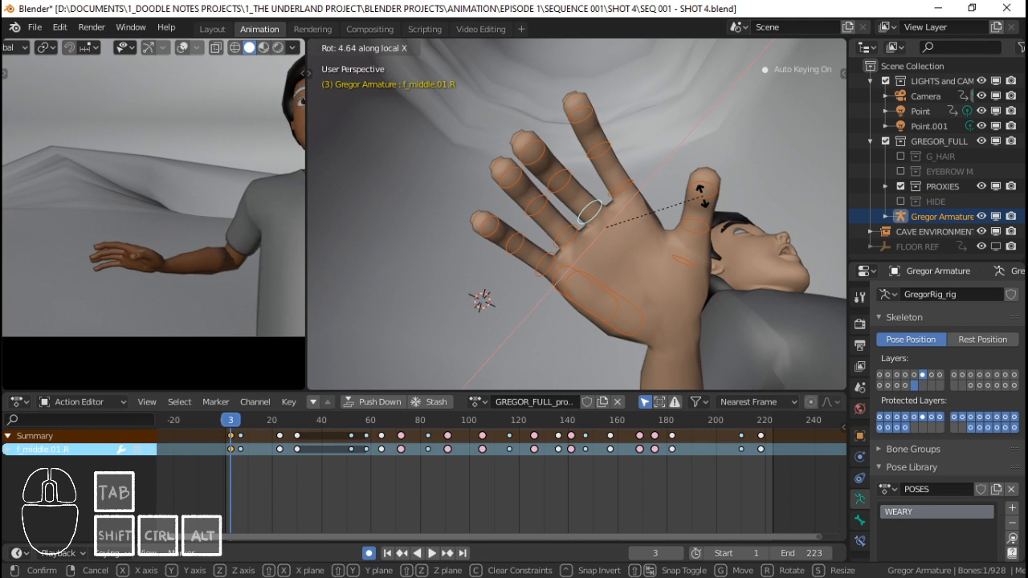
{"action": "left_click", "coordinate": [701, 195]}
Bend the right pinky further by rotating its base joint around local X, judging the hand in the camera view.
{"action": "scroll", "coordinate": [152, 255], "scroll_direction": "up", "scroll_amount": 1}
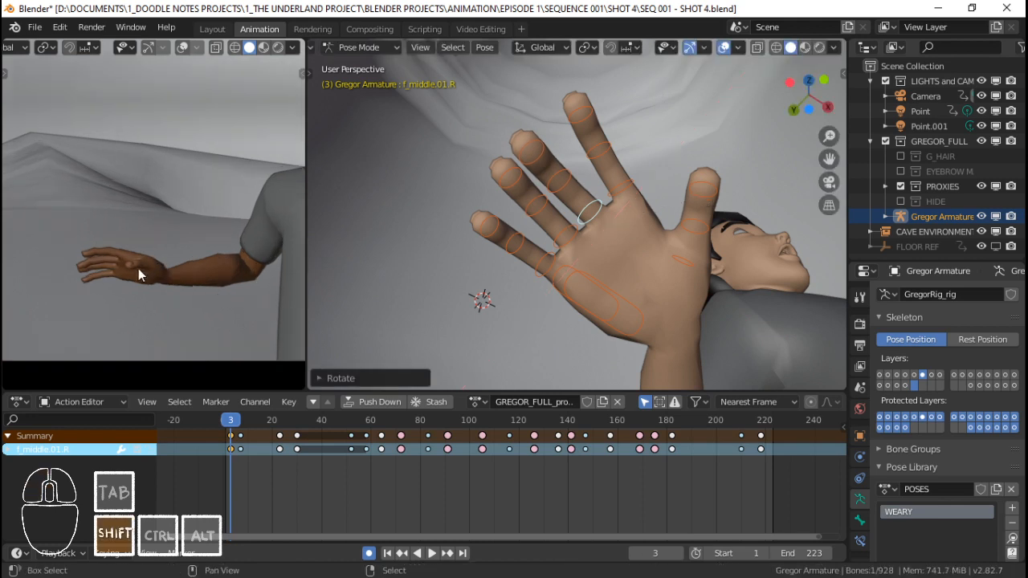
{"action": "middle_click_drag", "start_coordinate": [138, 268], "coordinate": [185, 220], "text": "shift"}
{"action": "scroll", "coordinate": [185, 219], "scroll_direction": "up", "scroll_amount": 1}
{"action": "right_click", "coordinate": [544, 264]}
{"action": "key", "text": "r"}
{"action": "key", "text": "x"}
{"action": "key", "text": "x"}
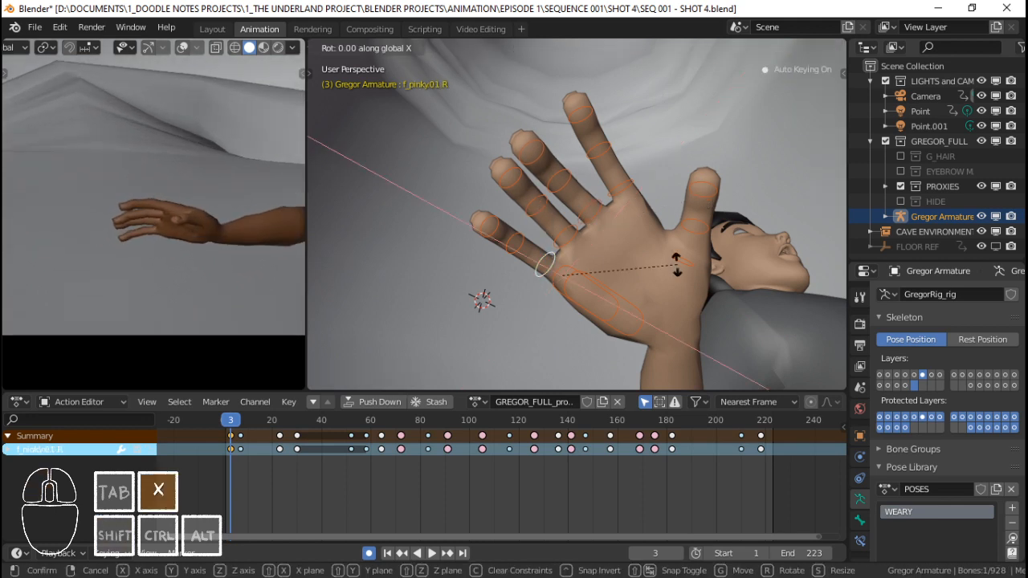
{"action": "left_click", "coordinate": [682, 273]}
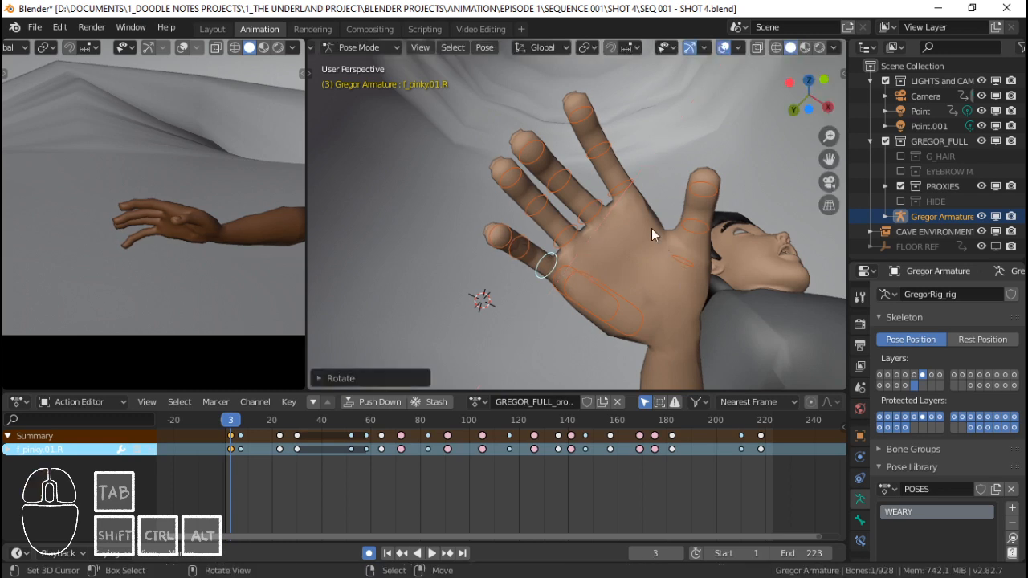
Rotate the right index finger's base joint slightly around its local X axis.
{"action": "right_click", "coordinate": [644, 185]}
{"action": "key", "text": "r"}
{"action": "key", "text": "x"}
{"action": "key", "text": "x"}
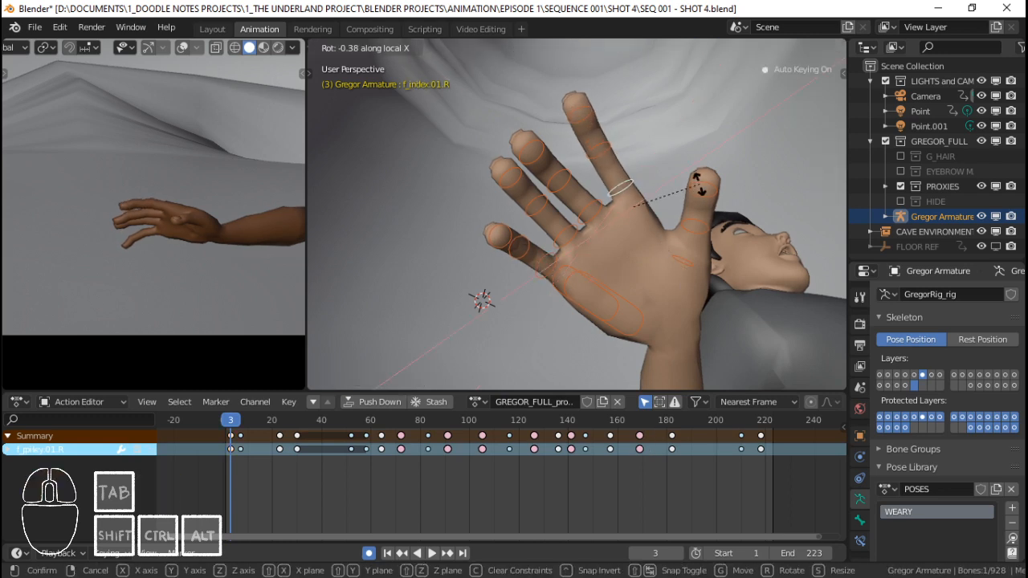
{"action": "left_click", "coordinate": [663, 224]}
Rotate the right thumb's base joint slightly around its local X axis at frame 3.
{"action": "right_click", "coordinate": [682, 260]}
{"action": "key", "text": "r"}
{"action": "key", "text": "x"}
{"action": "key", "text": "x"}
{"action": "left_click", "coordinate": [726, 236]}
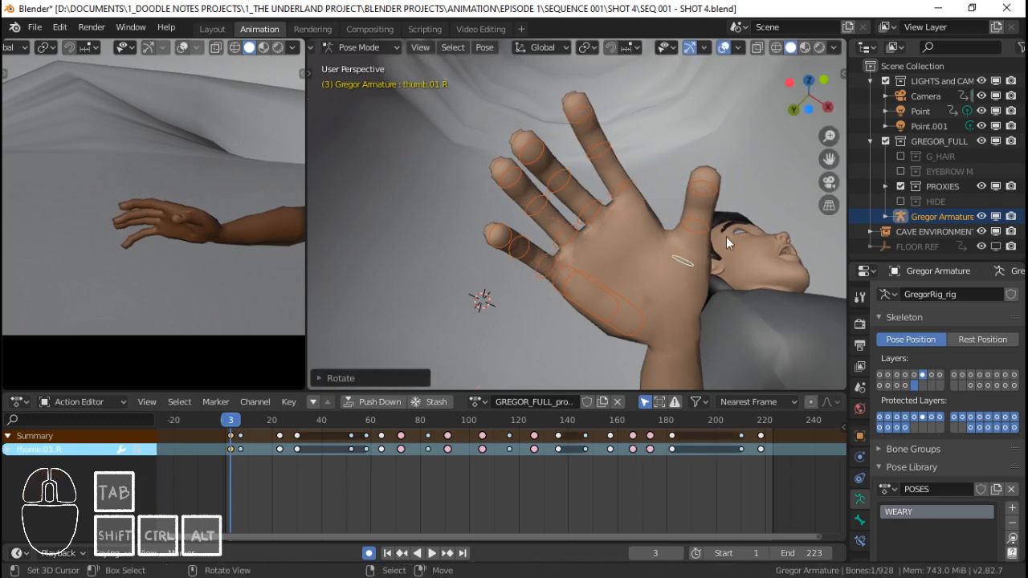
Examine the adjusted right hand from several angles and check the full character in the camera view.
{"action": "scroll", "coordinate": [682, 238], "scroll_direction": "down", "scroll_amount": 3}
{"action": "middle_click_drag", "start_coordinate": [630, 237], "coordinate": [248, 223]}
{"action": "scroll", "coordinate": [247, 222], "scroll_direction": "down", "scroll_amount": 6}
{"action": "scroll", "coordinate": [213, 164], "scroll_direction": "up", "scroll_amount": 1}
{"action": "middle_click_drag", "start_coordinate": [236, 160], "coordinate": [182, 177], "text": "shift"}
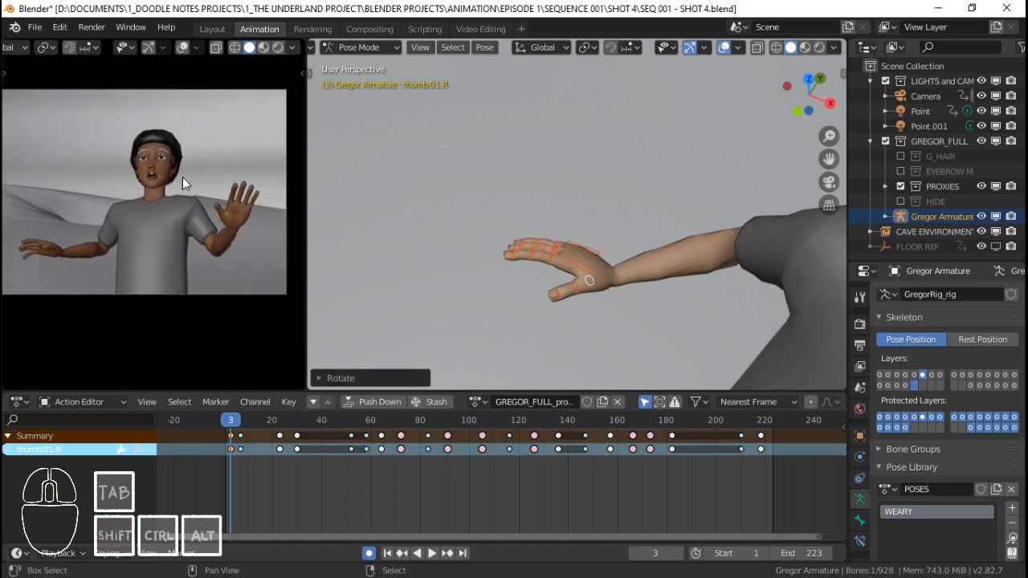
{"action": "middle_click_drag", "start_coordinate": [665, 200], "coordinate": [598, 216]}
{"action": "scroll", "coordinate": [600, 217], "scroll_direction": "up", "scroll_amount": 3}
{"action": "middle_click_drag", "start_coordinate": [562, 255], "coordinate": [550, 172]}
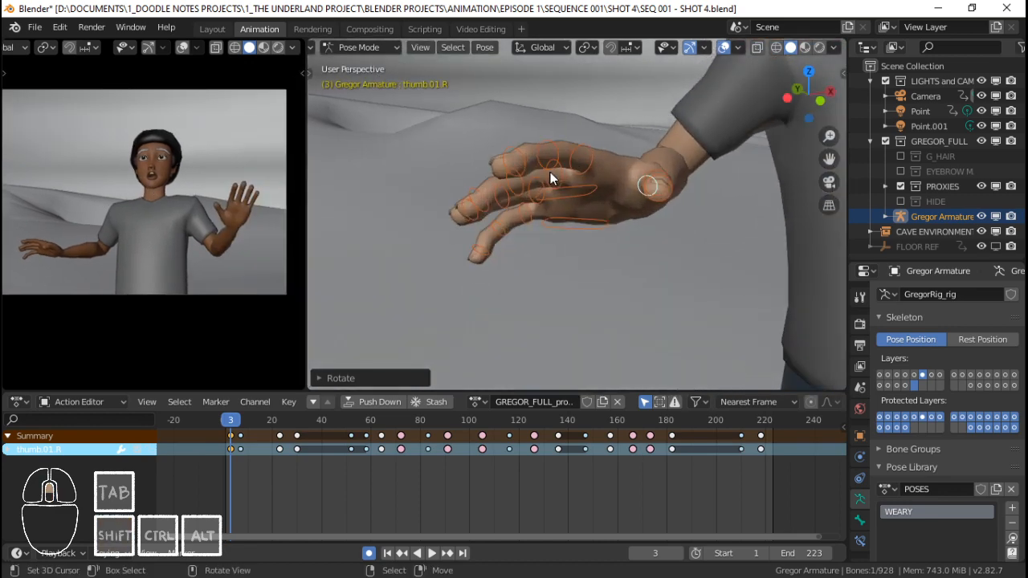
Circle-select all the right hand's finger and palm controls and save the file.
{"action": "key", "text": "c"}
{"action": "scroll", "coordinate": [568, 178], "scroll_direction": "down", "scroll_amount": 5}
{"action": "scroll", "coordinate": [554, 193], "scroll_direction": "down", "scroll_amount": 3}
{"action": "left_click", "coordinate": [547, 206]}
{"action": "right_click", "coordinate": [548, 205]}
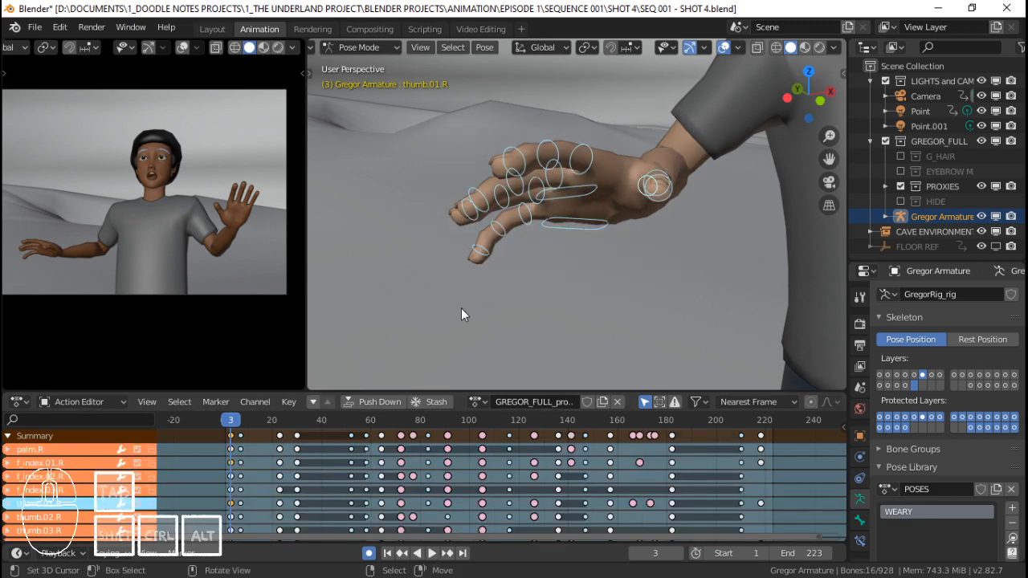
{"action": "key", "text": "ctrl+s"}
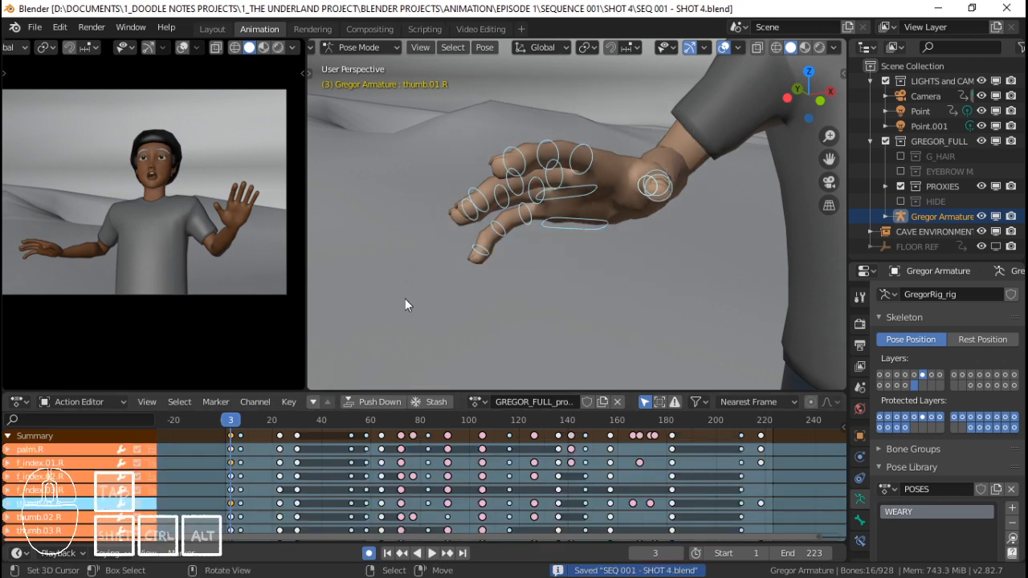
Go to the keyframe at frame 7.
{"action": "left_click", "coordinate": [235, 448]}
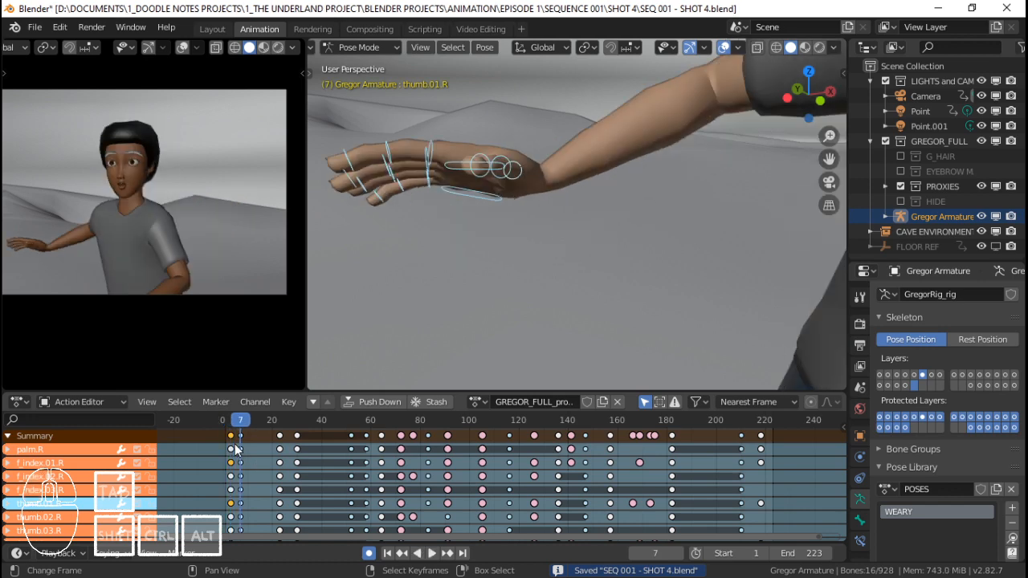
{"action": "key", "text": "Down"}
{"action": "key", "text": "Up"}
At frame 7, rotate the right middle finger's base joint around its local Z axis toward the ring finger.
{"action": "middle_click_drag", "start_coordinate": [468, 215], "coordinate": [527, 204]}
{"action": "middle_click_drag", "start_coordinate": [526, 204], "coordinate": [528, 171]}
{"action": "right_click", "coordinate": [497, 168]}
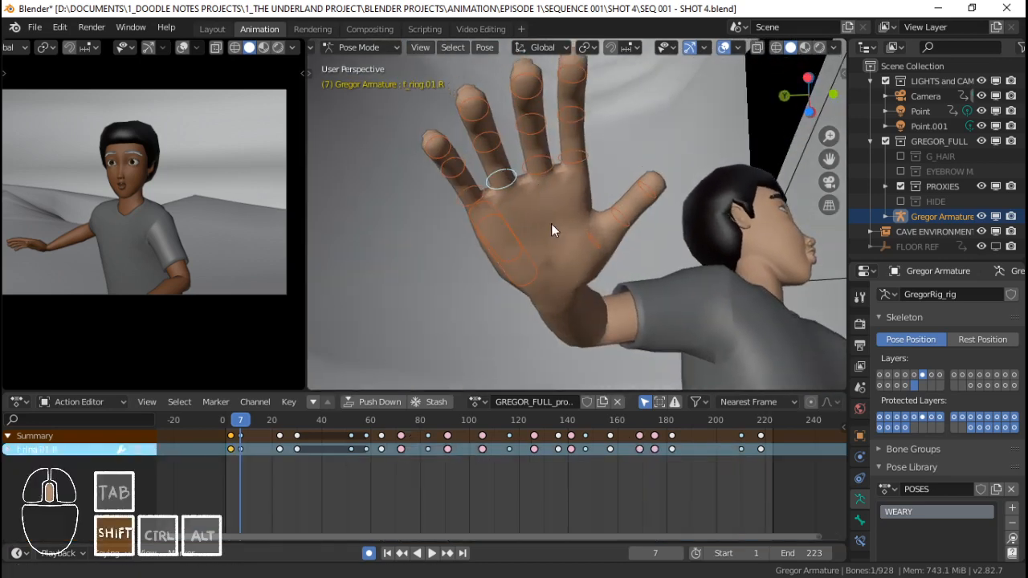
{"action": "middle_click_drag", "start_coordinate": [551, 223], "coordinate": [567, 273], "text": "shift"}
{"action": "middle_click_drag", "start_coordinate": [566, 273], "coordinate": [581, 239]}
{"action": "right_click", "coordinate": [582, 217]}
{"action": "scroll", "coordinate": [577, 228], "scroll_direction": "up", "scroll_amount": 1}
{"action": "key", "text": "r"}
{"action": "key", "text": "z"}
{"action": "key", "text": "z"}
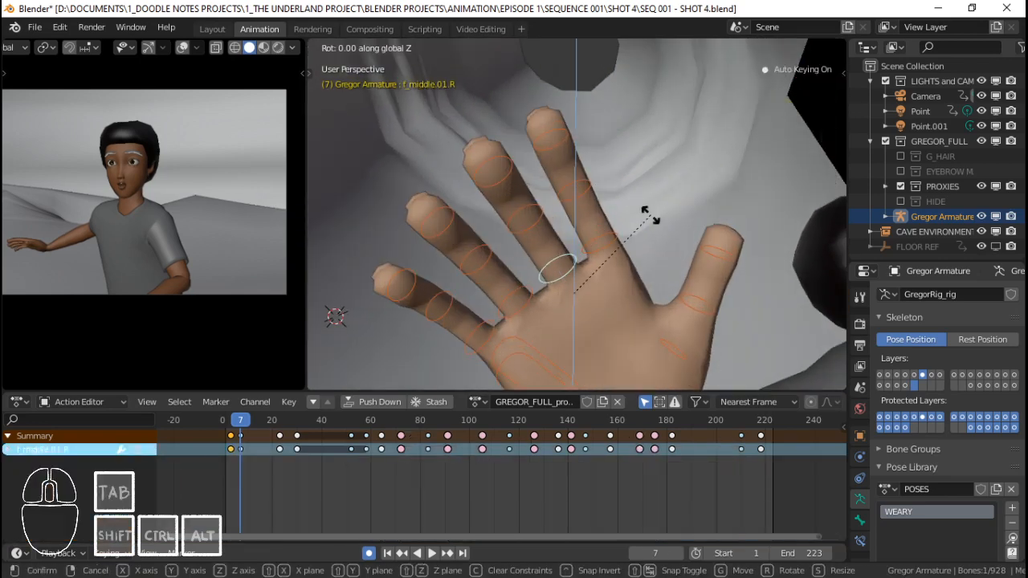
{"action": "left_click", "coordinate": [649, 203]}
Rotate the right ring finger's base joint slightly around its local Z axis.
{"action": "right_click", "coordinate": [509, 303]}
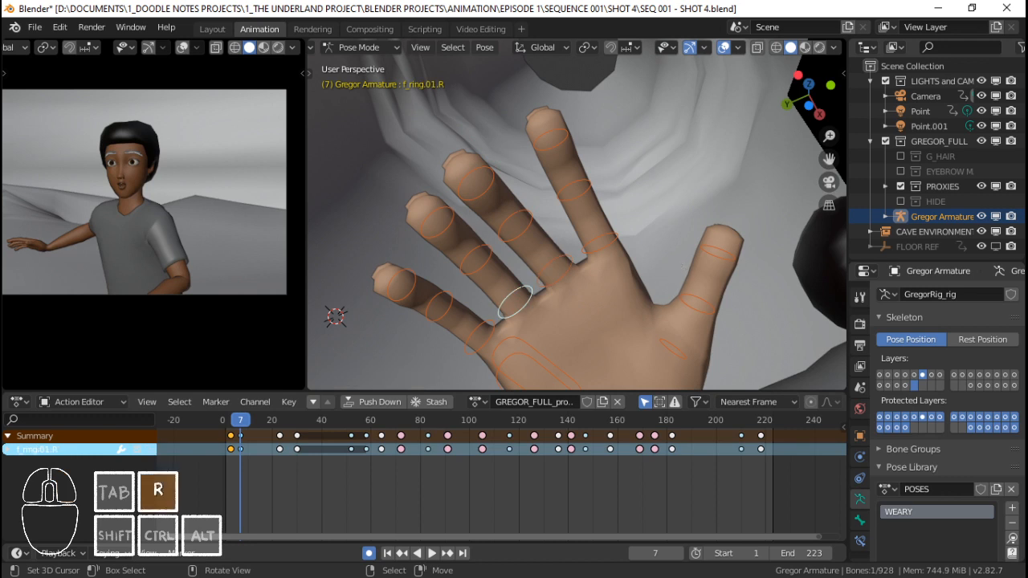
{"action": "key", "text": "r"}
{"action": "key", "text": "z"}
{"action": "key", "text": "z"}
{"action": "left_click", "coordinate": [677, 262]}
Bend the right pinky at frame 7 by rotating its base joint around its local X axis.
{"action": "right_click", "coordinate": [487, 349]}
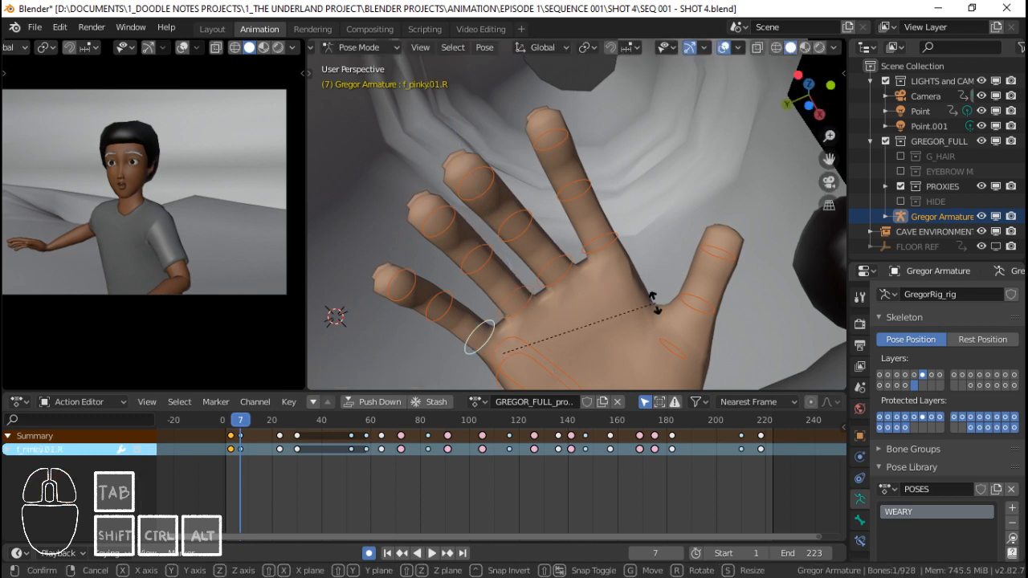
{"action": "key", "text": "r"}
{"action": "key", "text": "x"}
{"action": "key", "text": "x"}
{"action": "left_click", "coordinate": [659, 312]}
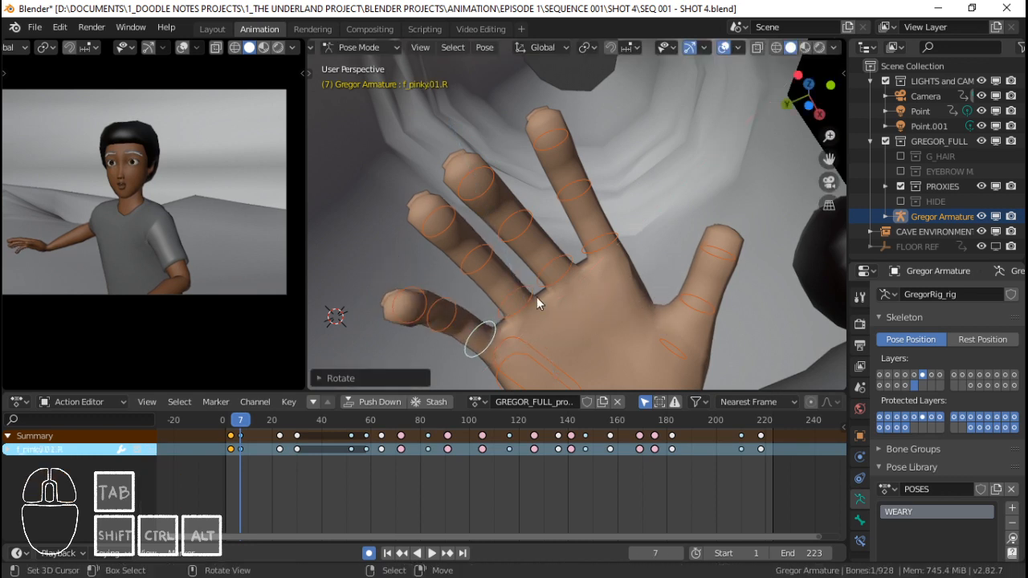
Rotate the right ring finger's base joint about 6 degrees around local X, and bend the middle finger's base joint around local X.
{"action": "right_click", "coordinate": [537, 297]}
{"action": "key", "text": "r"}
{"action": "key", "text": "x"}
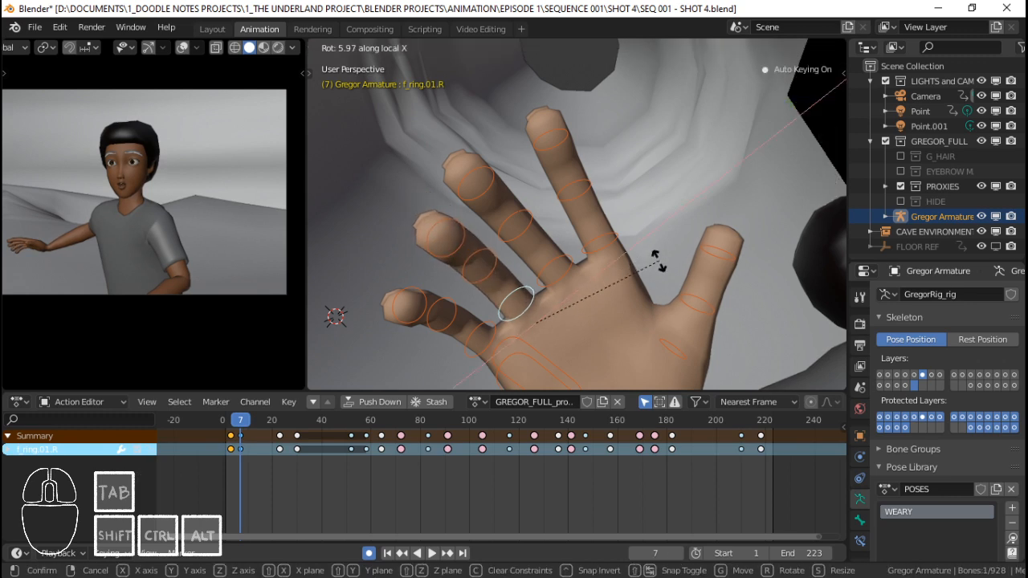
{"action": "left_click", "coordinate": [656, 264]}
{"action": "right_click", "coordinate": [559, 276]}
{"action": "key", "text": "r"}
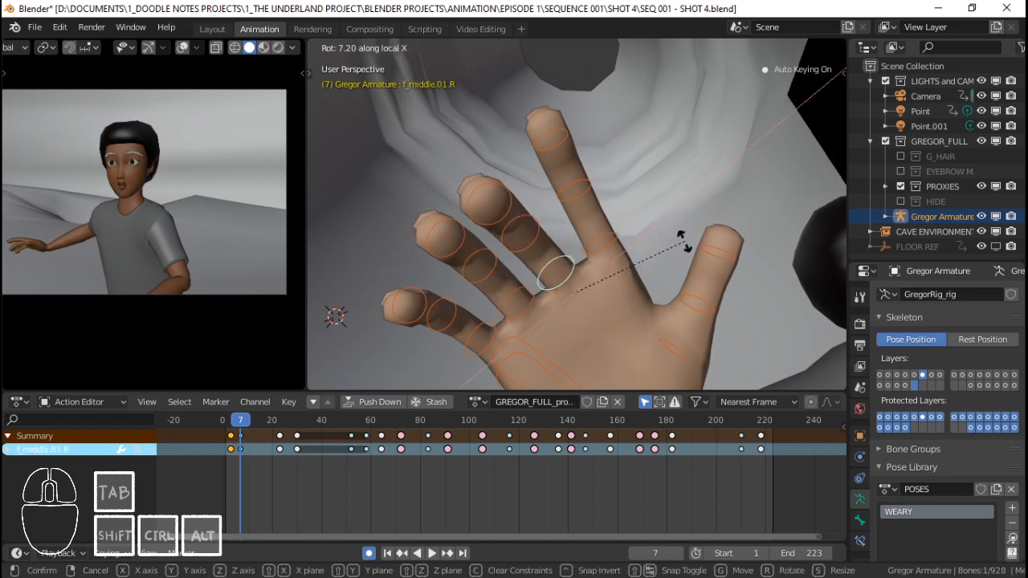
{"action": "left_click", "coordinate": [646, 246]}
Rotate the right index finger's base joint slightly around the X axis at frame 7.
{"action": "right_click", "coordinate": [666, 231]}
{"action": "key", "text": "r"}
{"action": "key", "text": "x"}
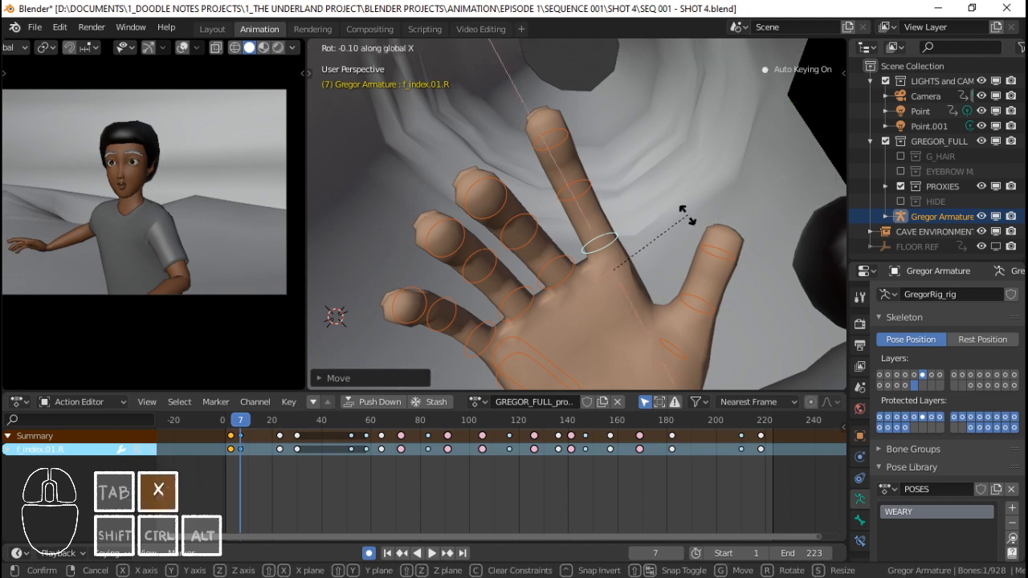
{"action": "left_click", "coordinate": [691, 217]}
Rotate the right thumb's base joint about 3.2 degrees around its local X axis.
{"action": "middle_click_drag", "start_coordinate": [691, 217], "coordinate": [635, 261], "text": "shift"}
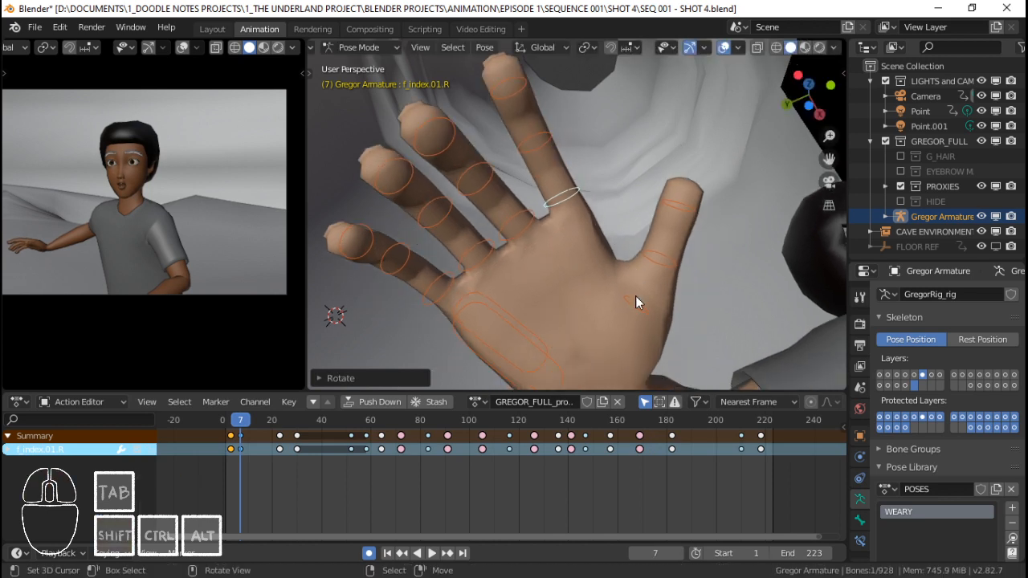
{"action": "right_click", "coordinate": [636, 302]}
{"action": "key", "text": "r"}
{"action": "key", "text": "x"}
{"action": "key", "text": "x"}
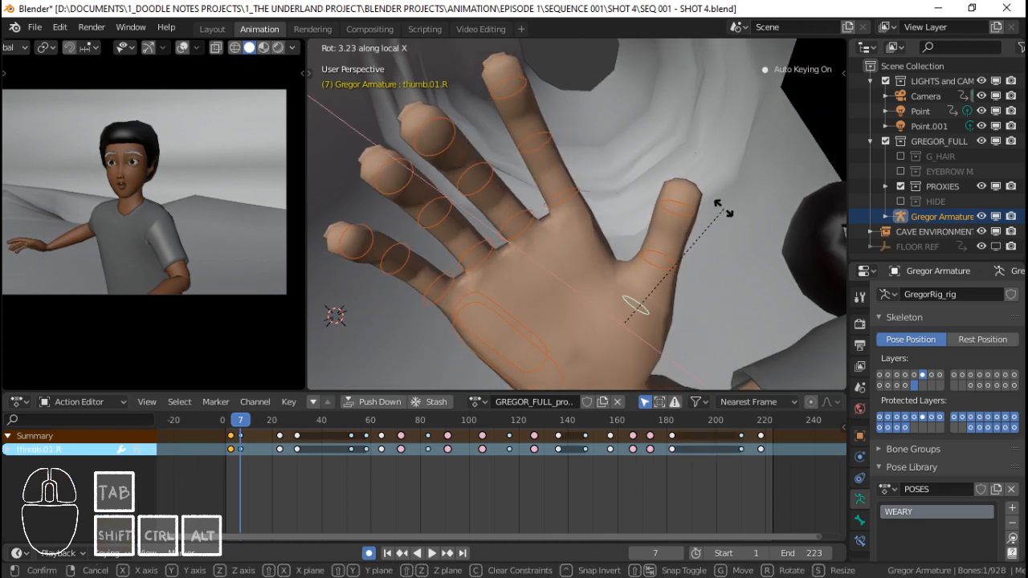
{"action": "left_click", "coordinate": [725, 212]}
Refine the right thumb's base joint with free rotations while viewing the hand from the side.
{"action": "middle_click_drag", "start_coordinate": [726, 211], "coordinate": [651, 275]}
{"action": "key", "text": "r"}
{"action": "left_click", "coordinate": [687, 269]}
{"action": "key", "text": "r"}
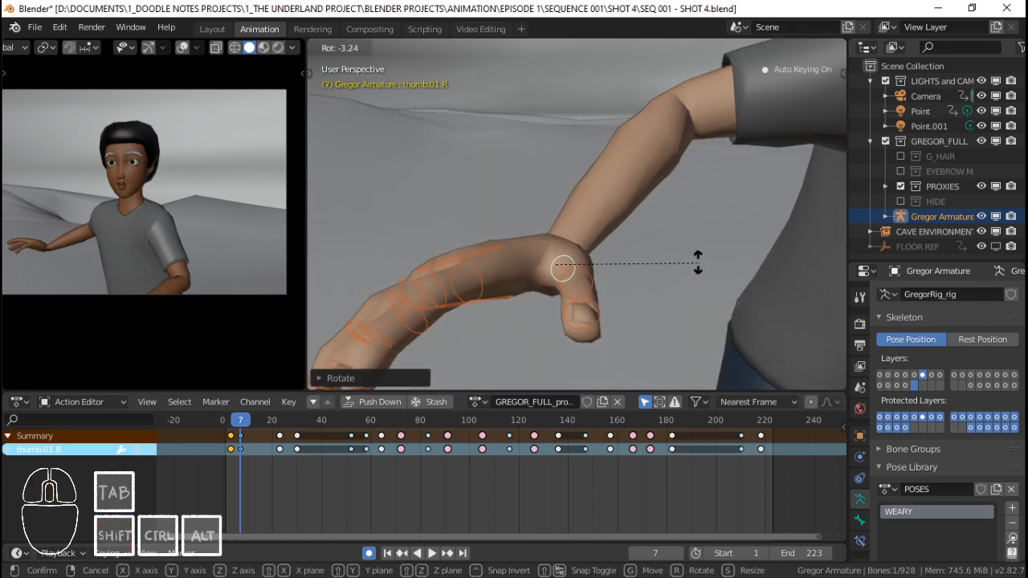
{"action": "key", "text": "r"}
{"action": "left_click", "coordinate": [686, 256]}
Circle-select all the right hand's finger and palm controls at frame 7.
{"action": "mouse_move", "coordinate": [642, 265]}
{"action": "middle_mouse_down"}
{"action": "mouse_move", "coordinate": [628, 267]}
{"action": "mouse_move", "coordinate": [631, 244]}
{"action": "mouse_move", "coordinate": [570, 270]}
{"action": "mouse_move", "coordinate": [500, 260]}
{"action": "middle_mouse_up"}
{"action": "scroll", "coordinate": [630, 244], "scroll_direction": "down", "scroll_amount": 2}
{"action": "key", "text": "c"}
{"action": "left_click_drag", "start_coordinate": [500, 260], "coordinate": [505, 258]}
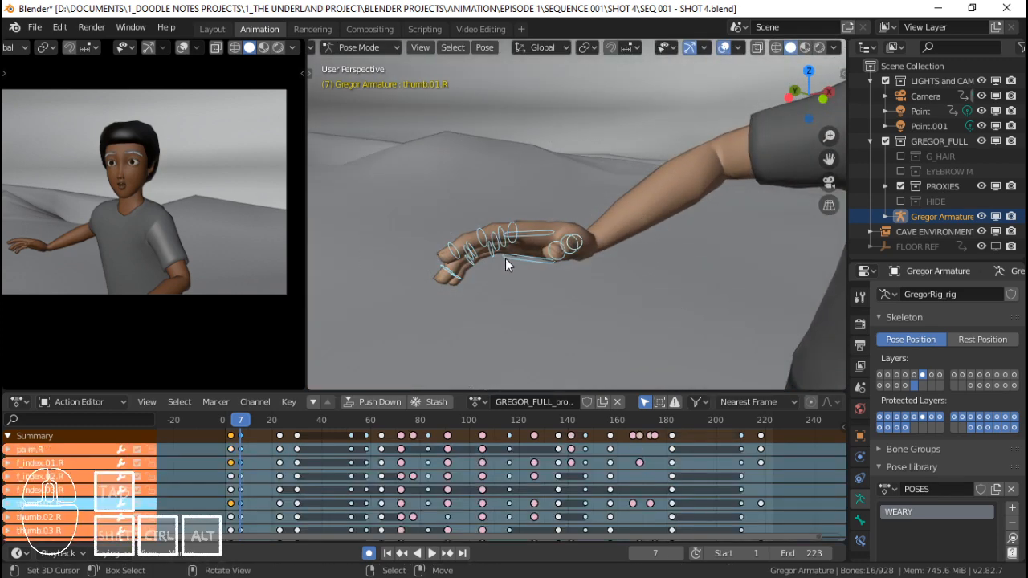
Save the shot file and play the animation's opening frames to review the right-hand motion.
{"action": "key", "text": "ctrl+s"}
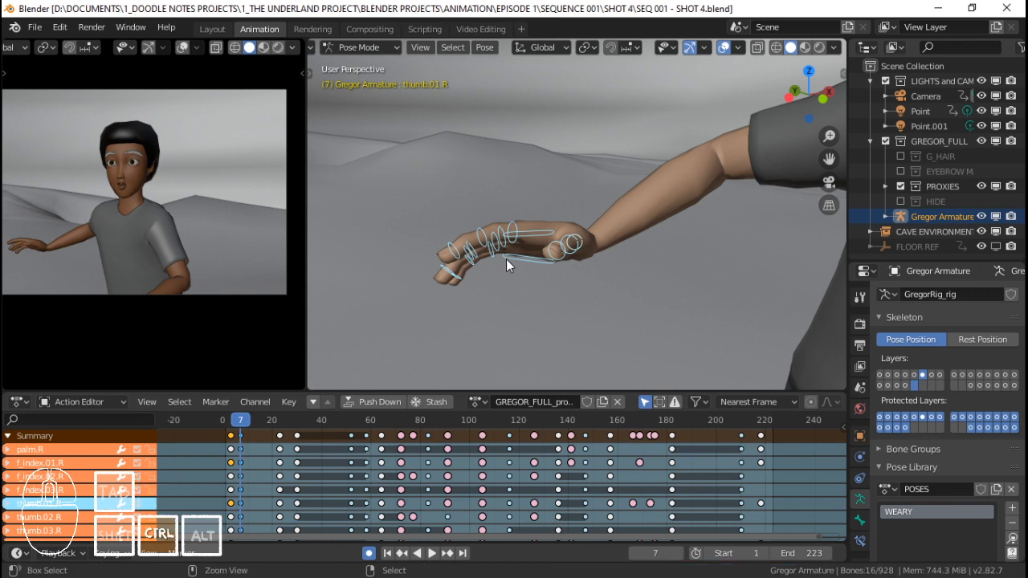
{"action": "left_click", "coordinate": [225, 473]}
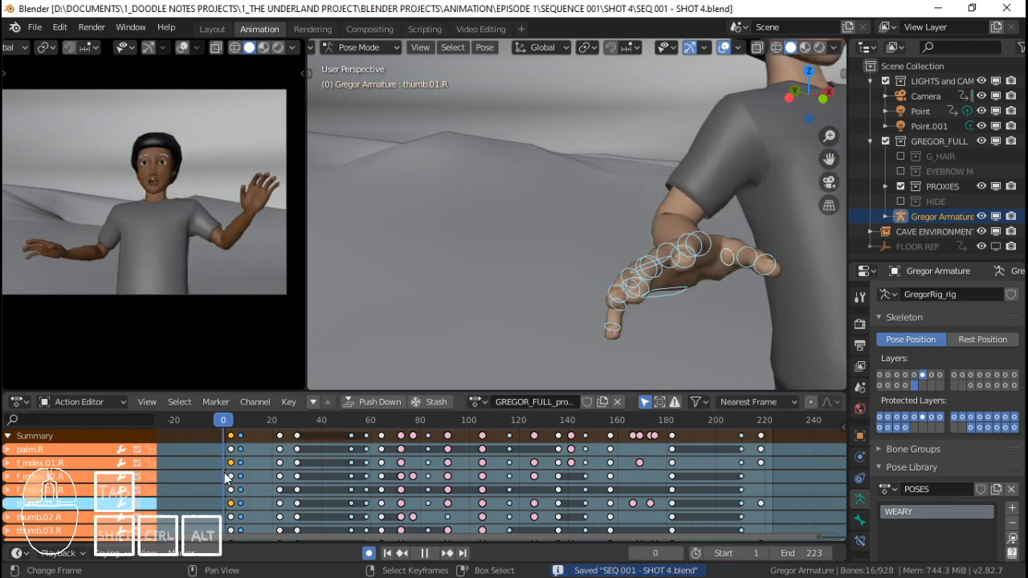
{"action": "key", "text": "space"}
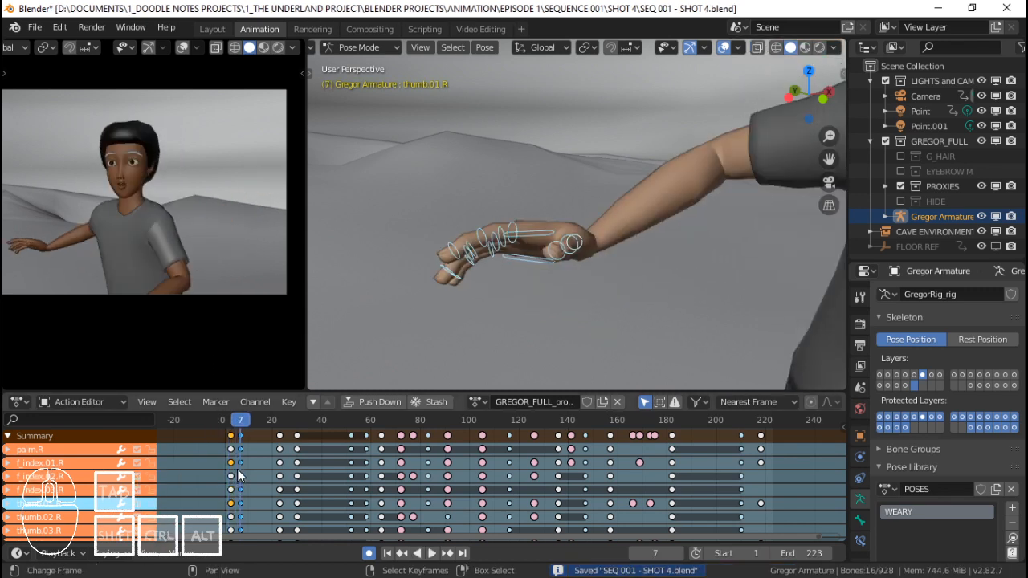
{"action": "key", "text": "Escape"}
{"action": "key", "text": "Up"}
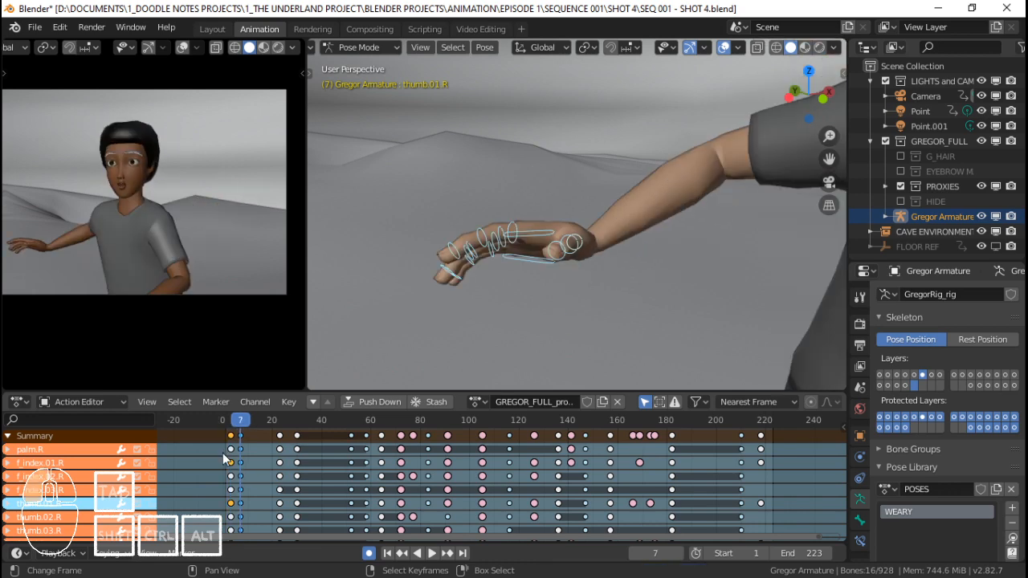
{"action": "key", "text": "space"}
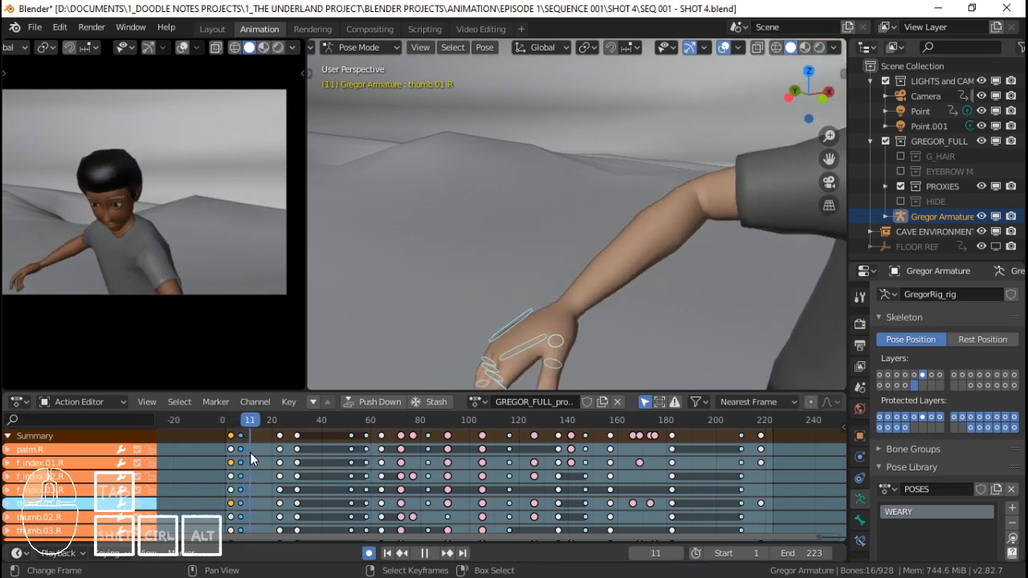
{"action": "key", "text": "space"}
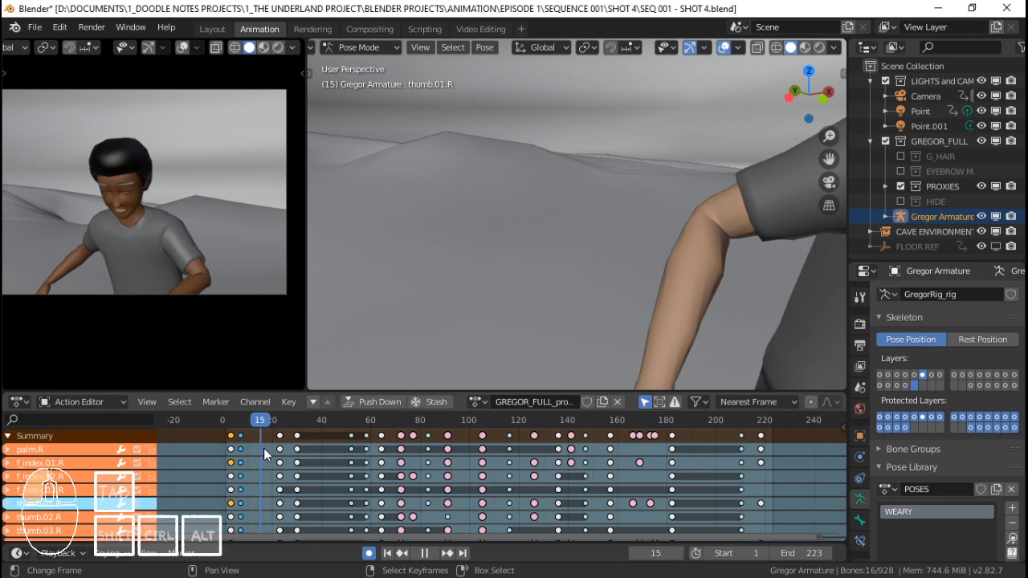
Replay the animation between frames 3 and 23 several times to examine the right hand's movement.
{"action": "left_click_drag", "start_coordinate": [252, 447], "coordinate": [240, 445]}
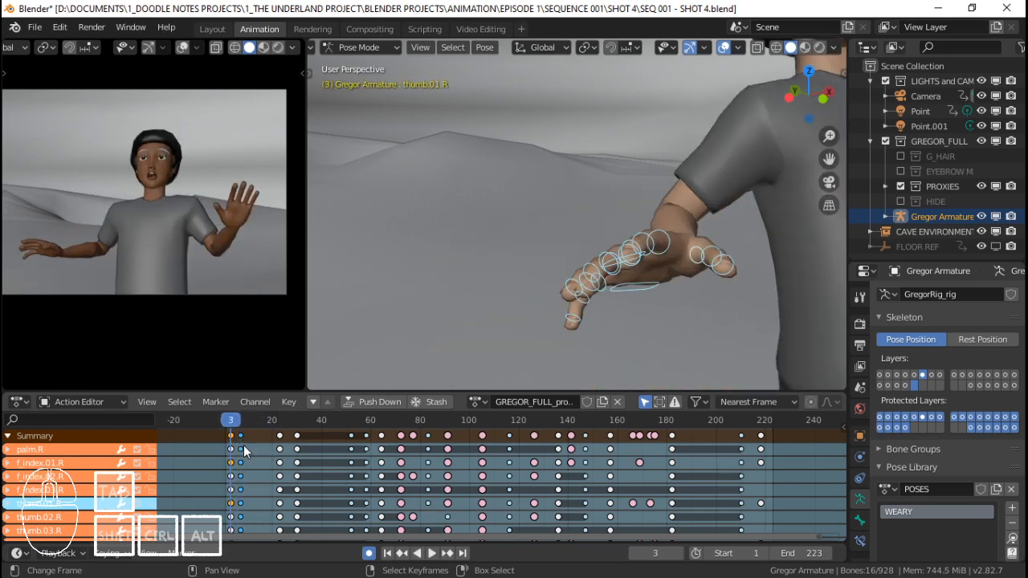
{"action": "key", "text": "Escape"}
{"action": "key", "text": "space"}
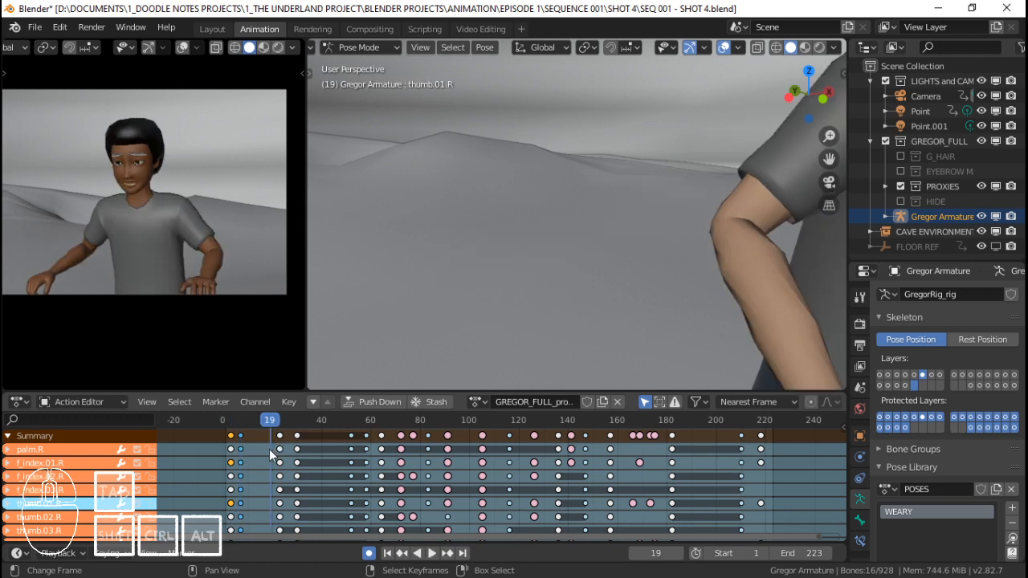
{"action": "key", "text": "Escape"}
{"action": "key", "text": "space"}
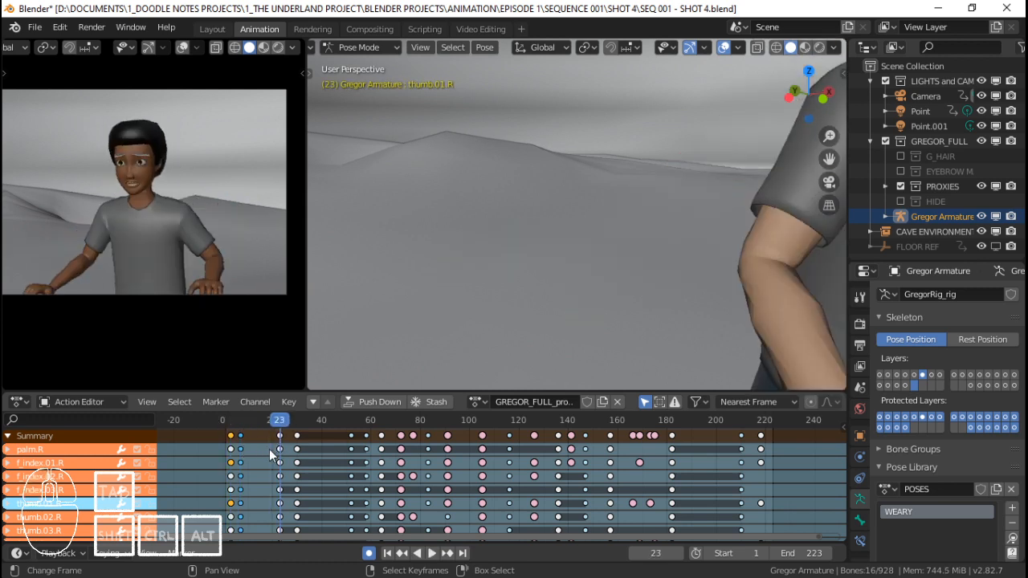
{"action": "key", "text": "Escape"}
{"action": "key", "text": "space"}
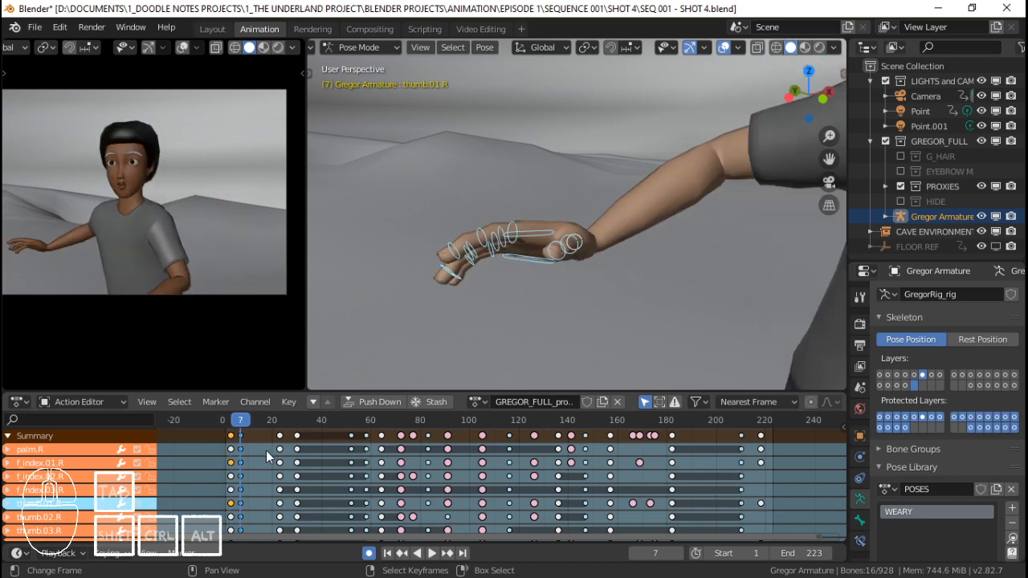
{"action": "key", "text": "Escape"}
{"action": "key", "text": "space"}
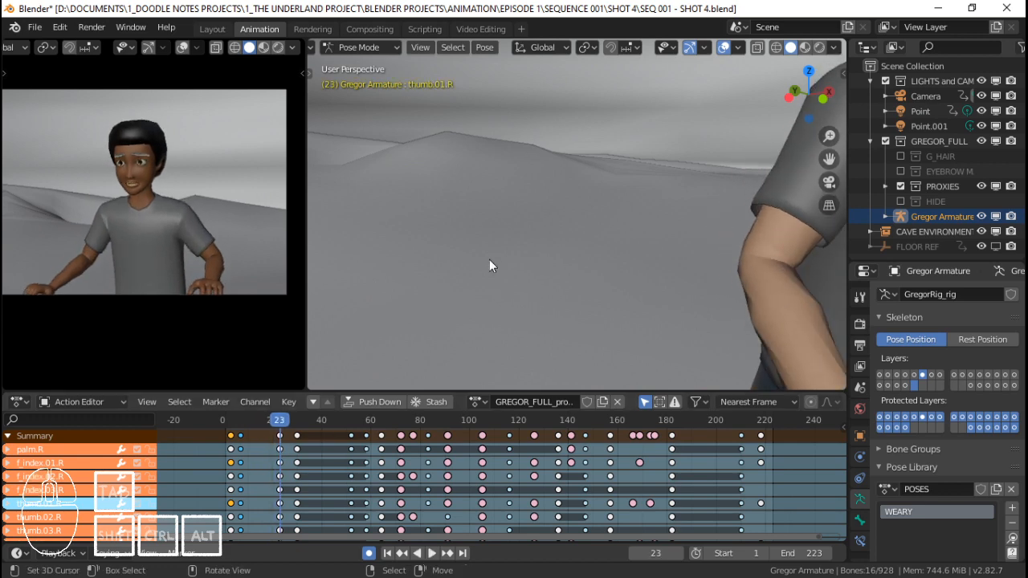
Examine the right hand's middle and ring finger base controls at frame 23.
{"action": "scroll", "coordinate": [678, 280], "scroll_direction": "down", "scroll_amount": 2}
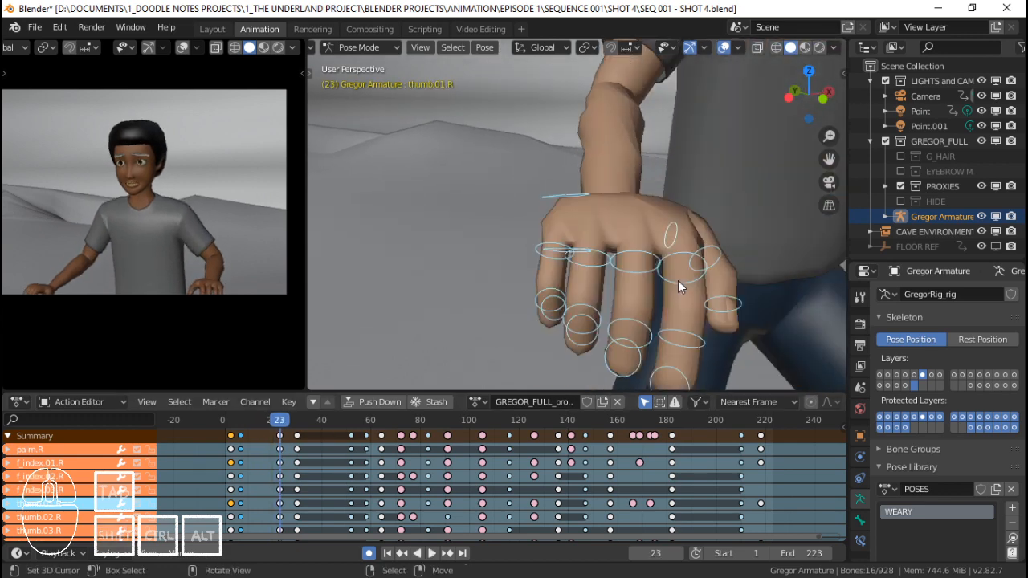
{"action": "right_click", "coordinate": [602, 252]}
{"action": "scroll", "coordinate": [627, 276], "scroll_direction": "up", "scroll_amount": 2}
{"action": "scroll", "coordinate": [592, 257], "scroll_direction": "down", "scroll_amount": 2}
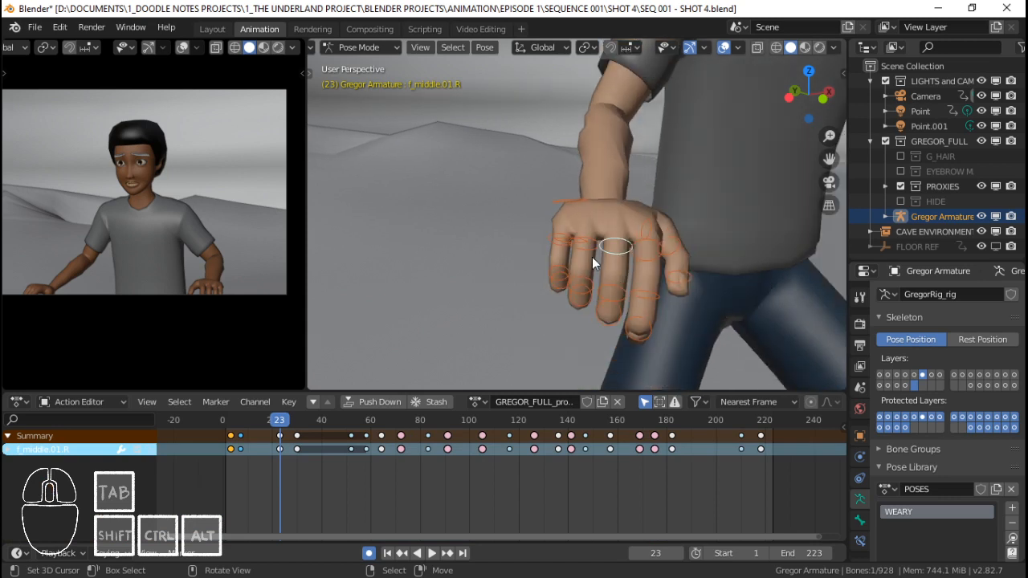
{"action": "right_click", "coordinate": [592, 255]}
{"action": "scroll", "coordinate": [600, 253], "scroll_direction": "up", "scroll_amount": 2}
{"action": "scroll", "coordinate": [611, 244], "scroll_direction": "down", "scroll_amount": 2}
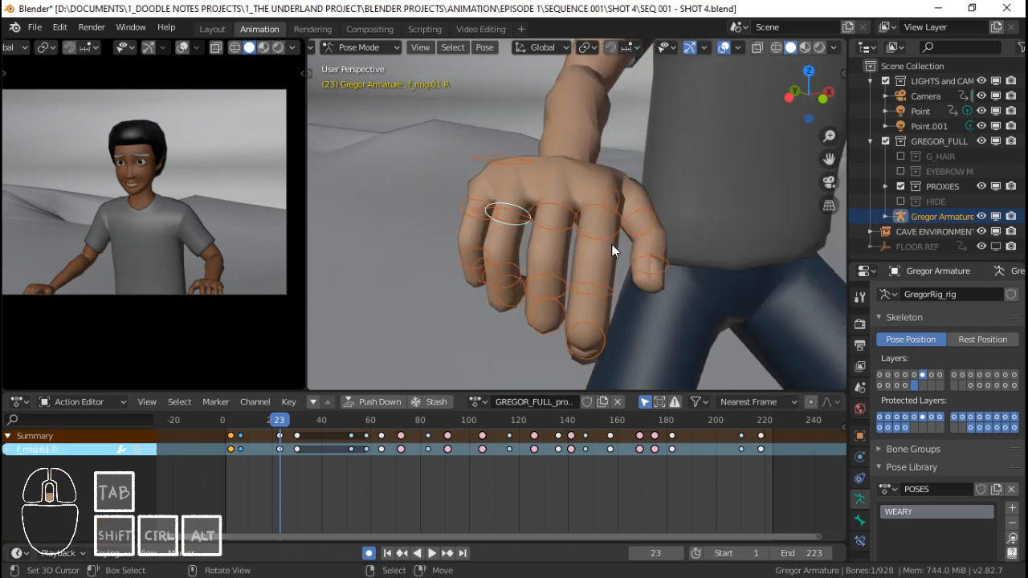
Look through the right ring finger control's transform values, the tool options and the rig layers.
{"action": "key", "text": "n"}
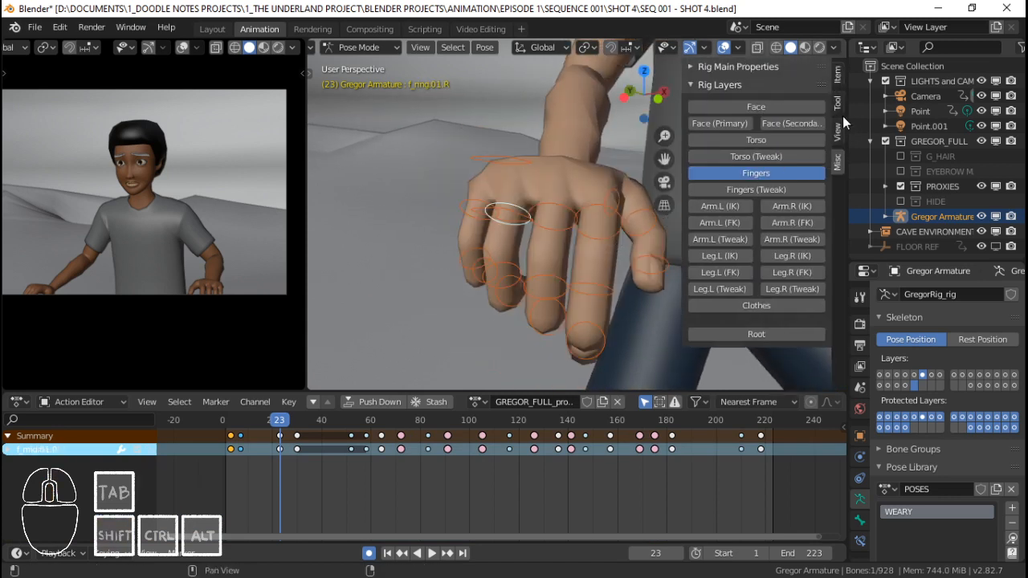
{"action": "left_click", "coordinate": [837, 76]}
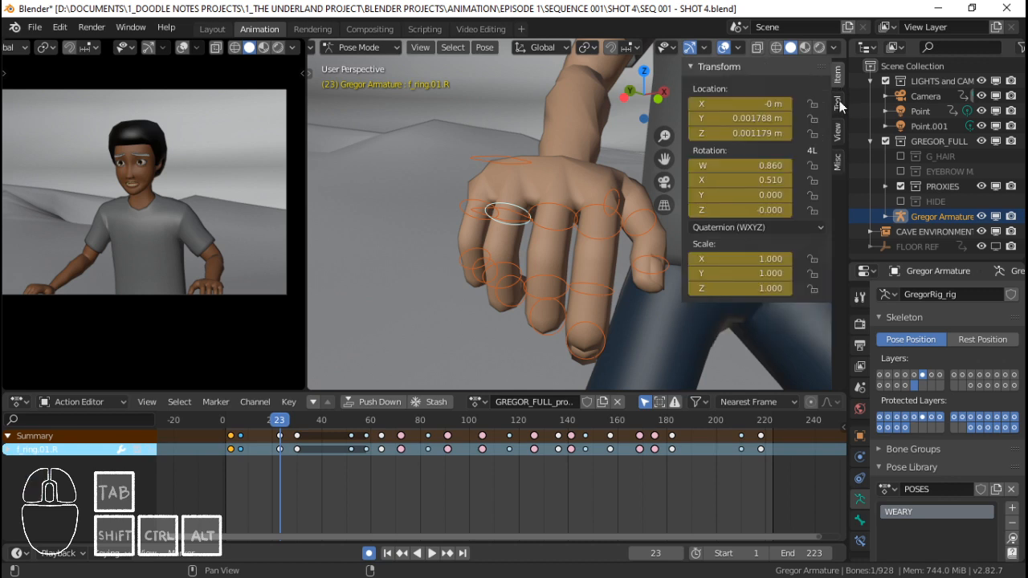
{"action": "left_click", "coordinate": [840, 125]}
{"action": "left_click", "coordinate": [837, 102]}
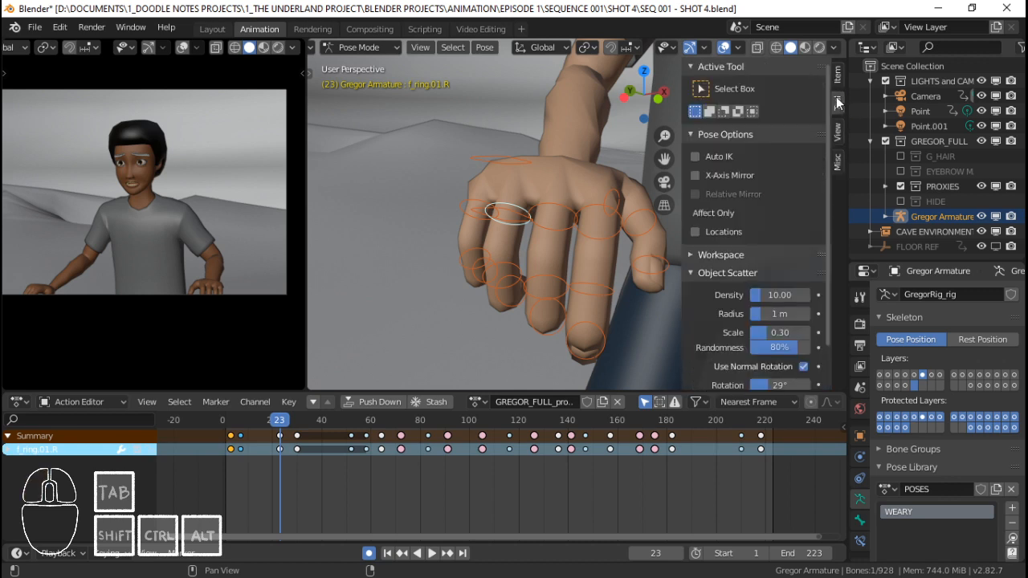
{"action": "left_click", "coordinate": [838, 161]}
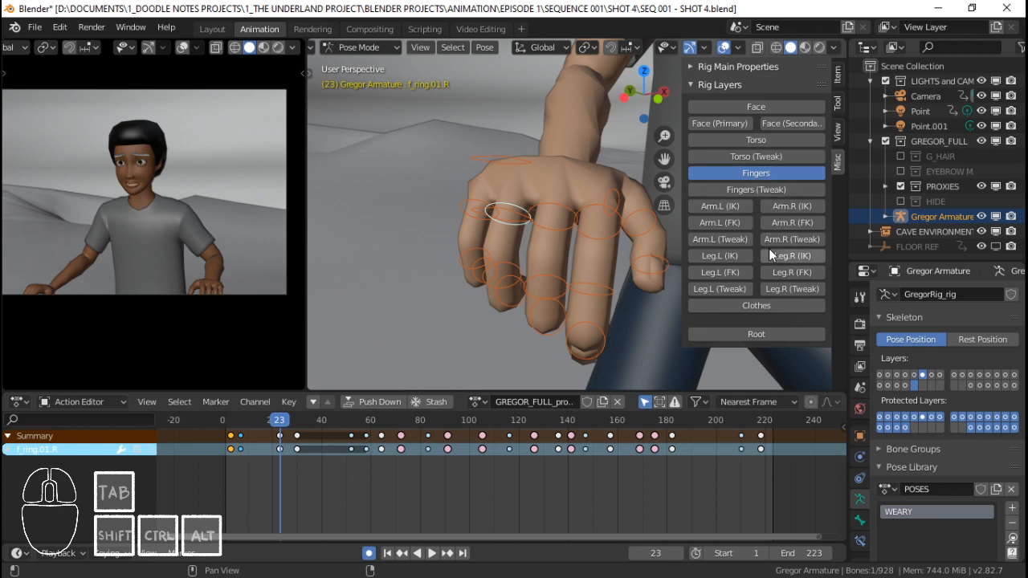
{"action": "key", "text": "n"}
{"action": "scroll", "coordinate": [686, 197], "scroll_direction": "down", "scroll_amount": 3}
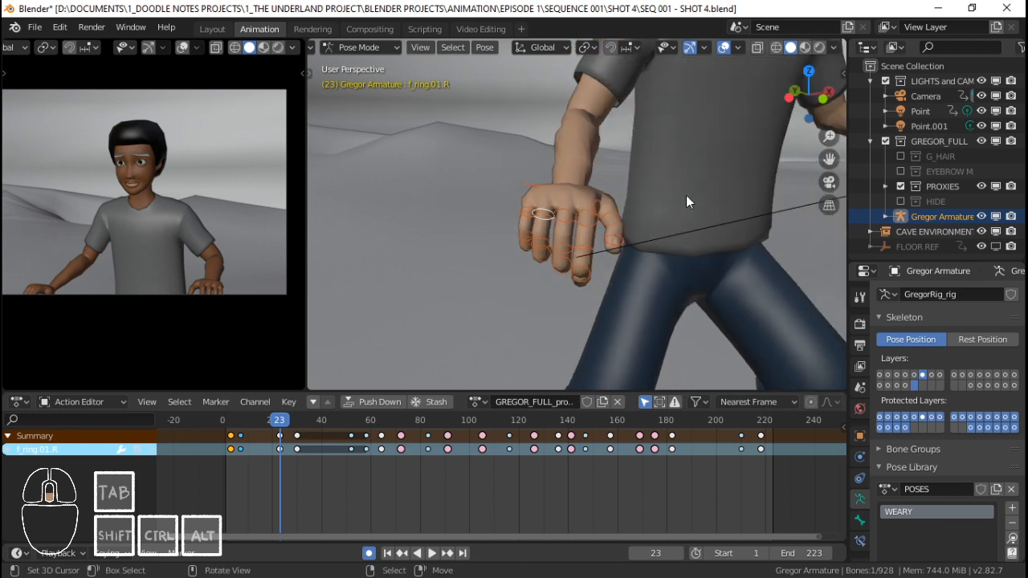
Compare the right hand's pose across the early frames from several angles and settle on frame 11.
{"action": "mouse_move", "coordinate": [260, 444]}
{"action": "left_mouse_down"}
{"action": "mouse_move", "coordinate": [251, 451]}
{"action": "mouse_move", "coordinate": [227, 442]}
{"action": "mouse_move", "coordinate": [257, 446]}
{"action": "mouse_move", "coordinate": [236, 438]}
{"action": "mouse_move", "coordinate": [252, 438]}
{"action": "left_mouse_up"}
{"action": "middle_click_drag", "start_coordinate": [451, 288], "coordinate": [618, 274], "text": "shift"}
{"action": "scroll", "coordinate": [611, 272], "scroll_direction": "up", "scroll_amount": 3}
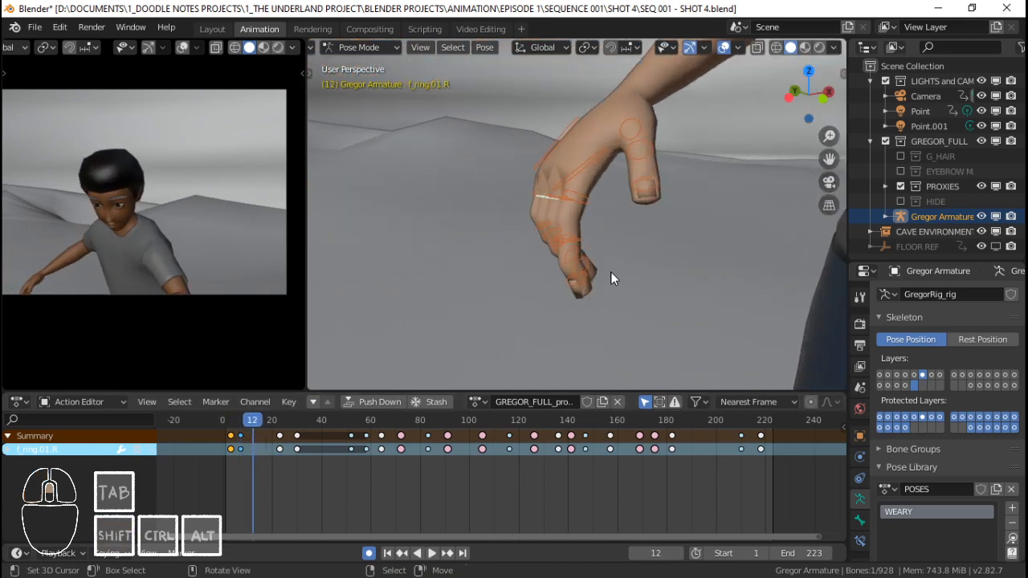
{"action": "middle_click_drag", "start_coordinate": [598, 225], "coordinate": [759, 217]}
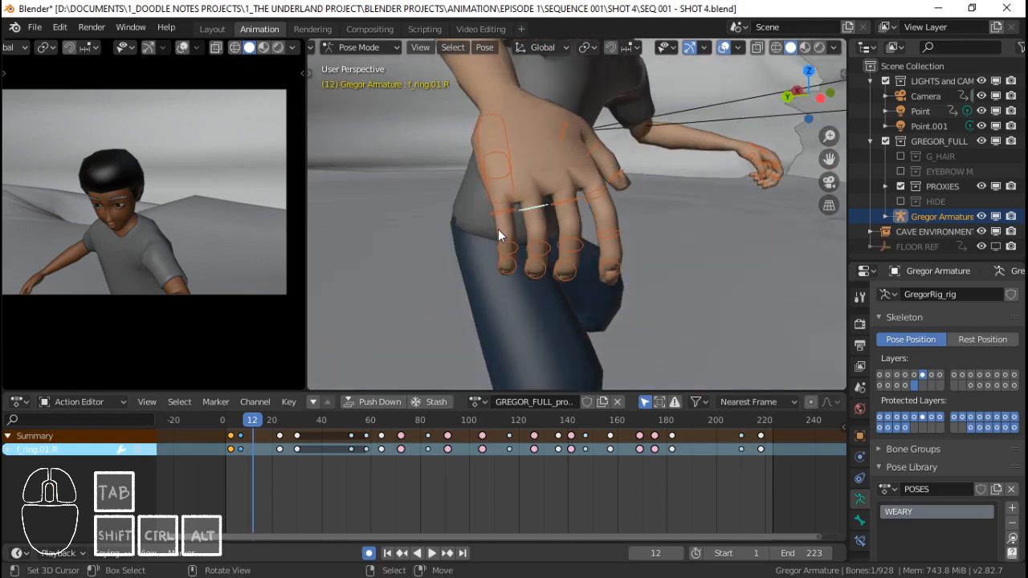
{"action": "key", "text": "Down"}
{"action": "key", "text": "Down"}
{"action": "key", "text": "Up"}
{"action": "mouse_move", "coordinate": [236, 449]}
{"action": "left_mouse_down"}
{"action": "mouse_move", "coordinate": [221, 458]}
{"action": "mouse_move", "coordinate": [255, 457]}
{"action": "left_mouse_up"}
{"action": "key", "text": "Left"}
{"action": "key", "text": "Left"}
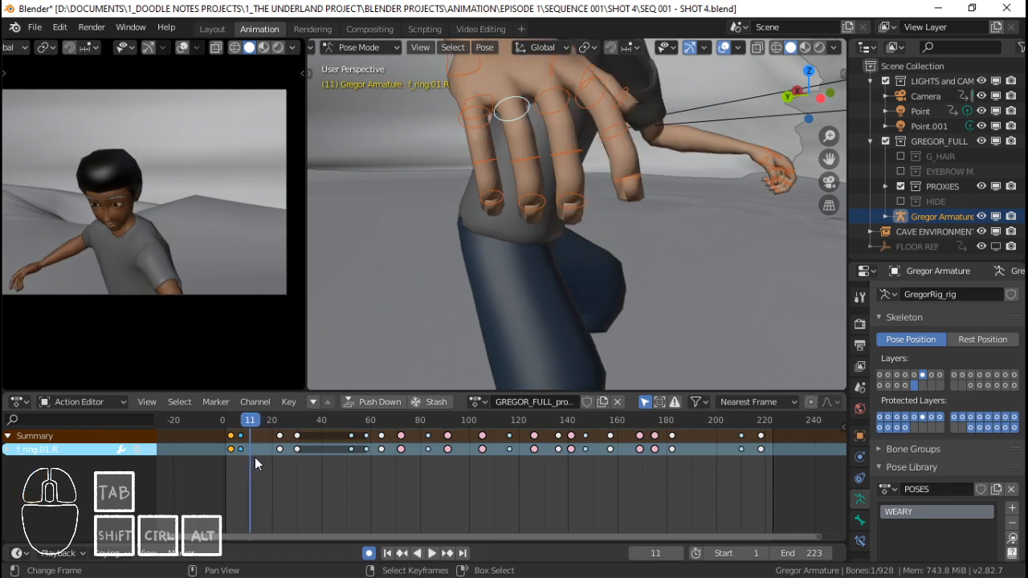
Rotate the right middle and ring fingers' base joints together about -26 degrees around local X at frame 11.
{"action": "left_click", "coordinate": [550, 104]}
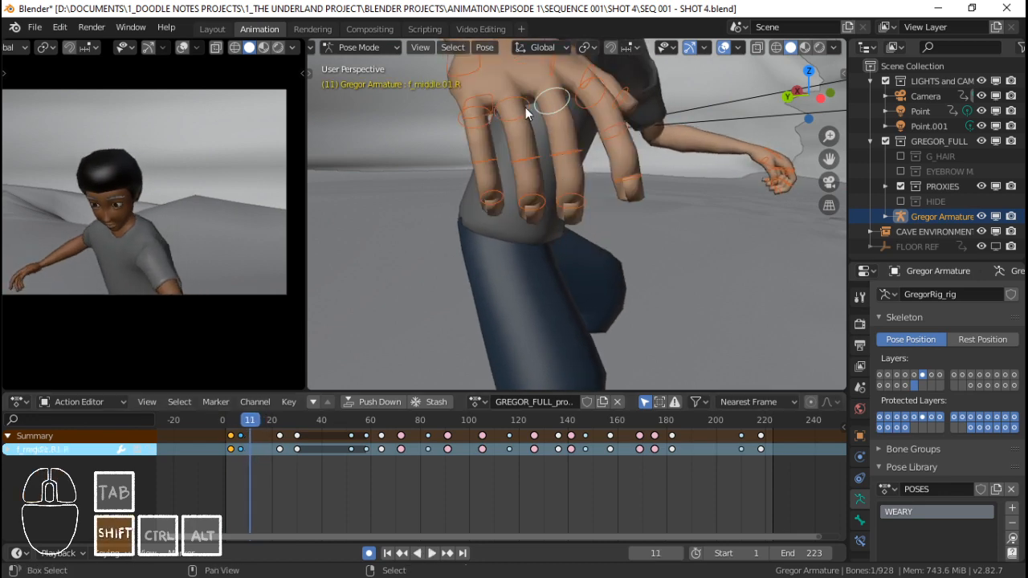
{"action": "left_click", "coordinate": [525, 106], "text": "shift"}
{"action": "middle_click_drag", "start_coordinate": [525, 107], "coordinate": [658, 193]}
{"action": "key", "text": "r"}
{"action": "key", "text": "x"}
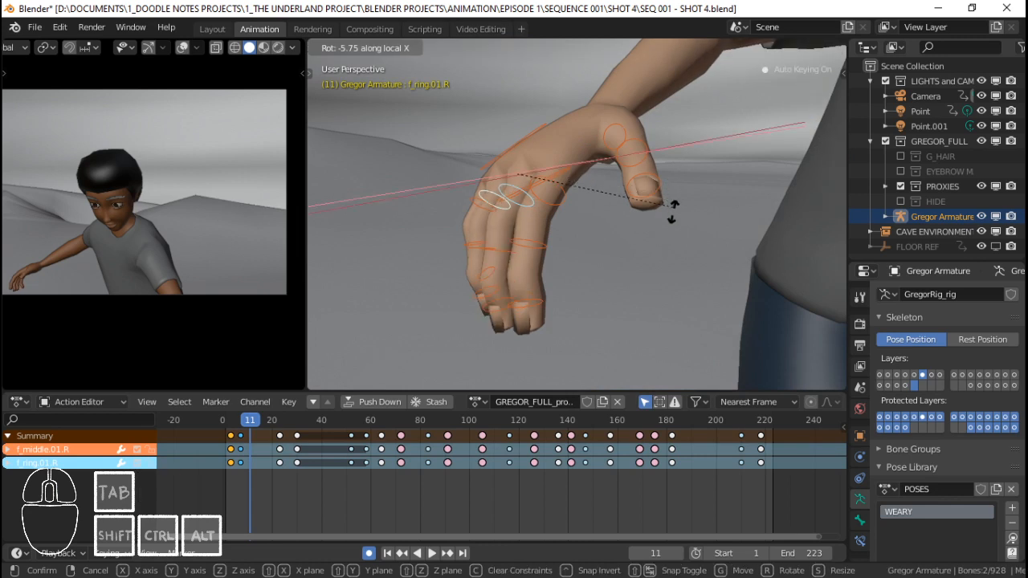
{"action": "key", "text": "x"}
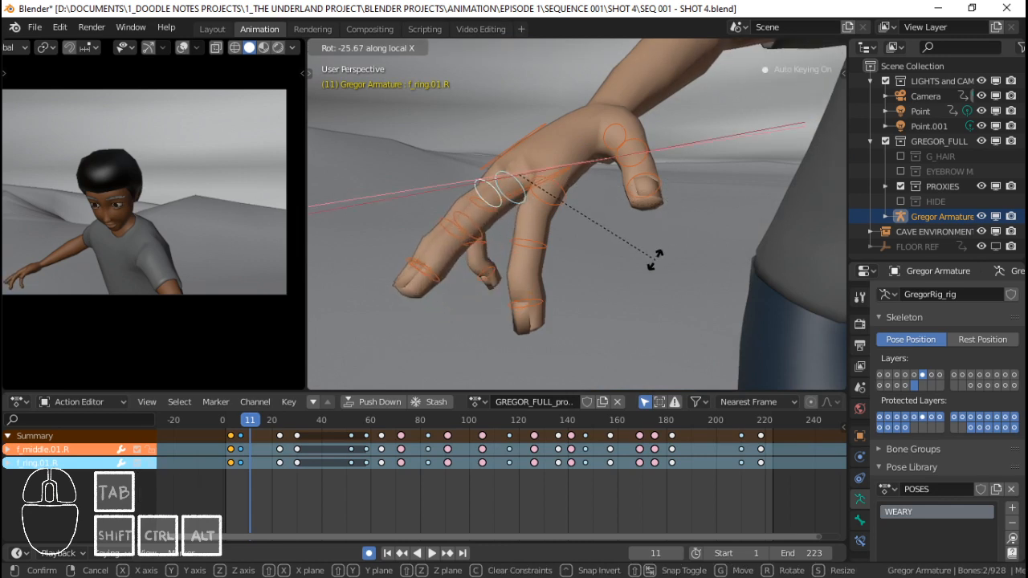
{"action": "right_click", "coordinate": [655, 259]}
Rotate the right index finger's base joint around its local X axis to line up with the raised fingers.
{"action": "left_click", "coordinate": [565, 190]}
{"action": "key", "text": "r"}
{"action": "key", "text": "x"}
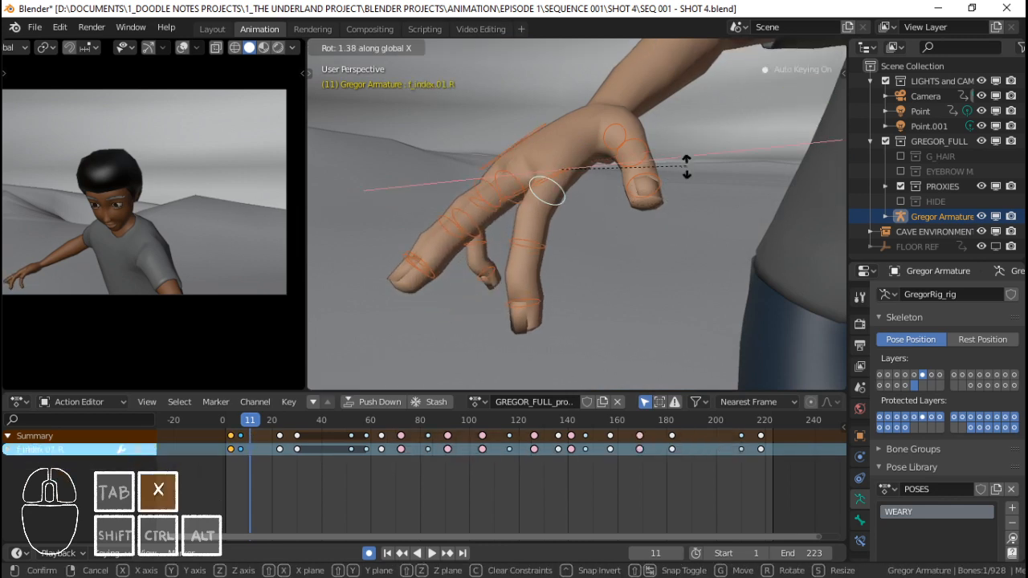
{"action": "key", "text": "x"}
Rotate the right pinky's base joint about -26.7 degrees around local X and scrub the nearby frames to check it.
{"action": "left_click", "coordinate": [465, 211]}
{"action": "middle_click_drag", "start_coordinate": [465, 211], "coordinate": [601, 228]}
{"action": "key", "text": "r"}
{"action": "key", "text": "x"}
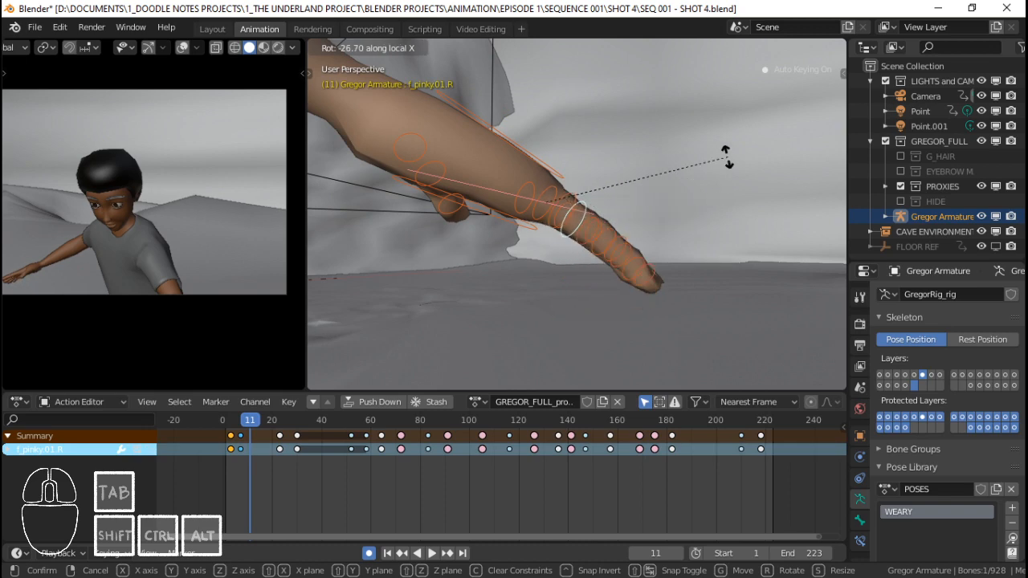
{"action": "left_click", "coordinate": [727, 157]}
{"action": "middle_click_drag", "start_coordinate": [726, 158], "coordinate": [571, 227]}
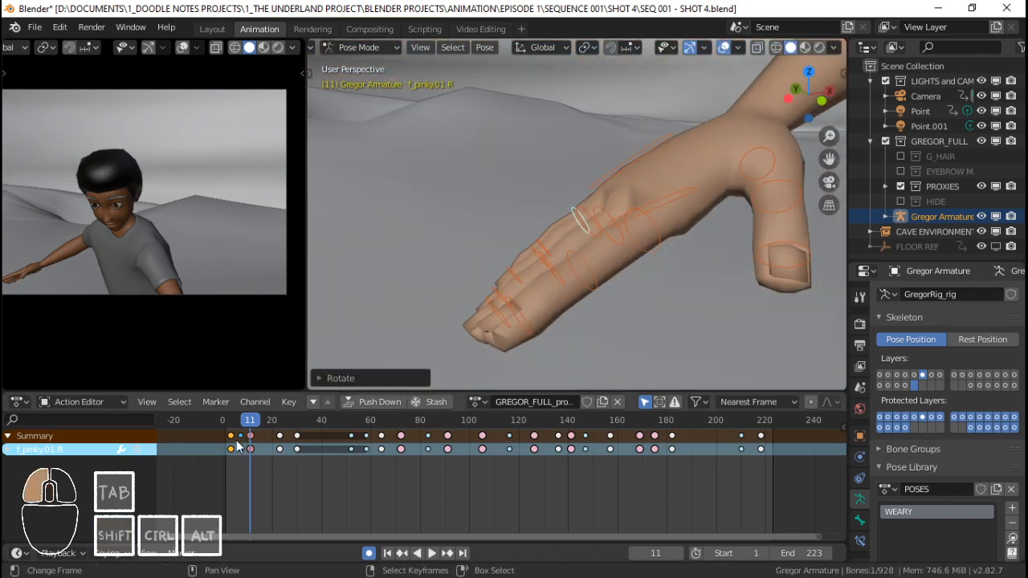
{"action": "mouse_move", "coordinate": [237, 442]}
{"action": "left_mouse_down"}
{"action": "mouse_move", "coordinate": [259, 441]}
{"action": "mouse_move", "coordinate": [232, 438]}
{"action": "mouse_move", "coordinate": [249, 438]}
{"action": "left_mouse_up"}
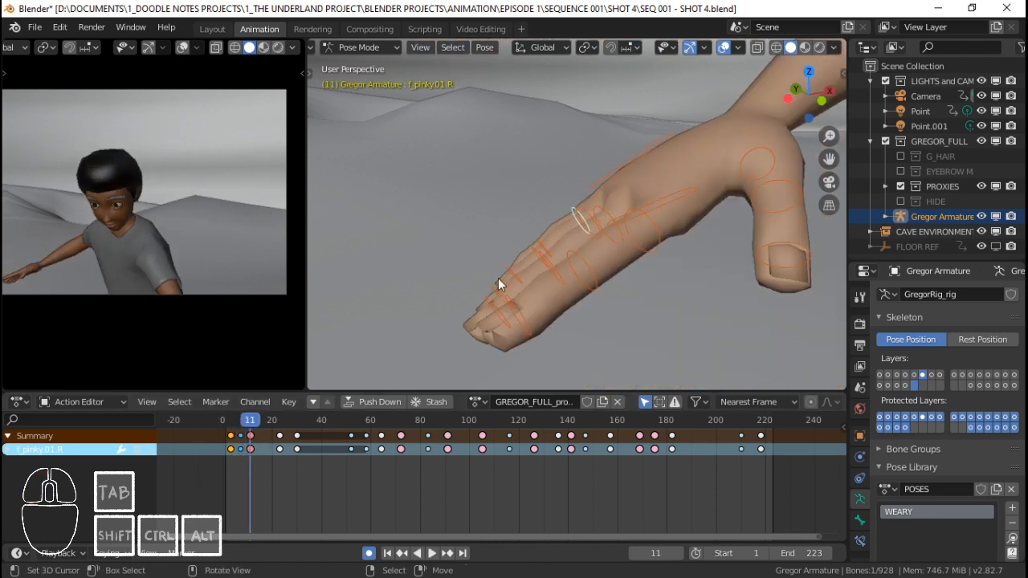
Rotate the right thumb's base joint about -4.9 degrees around local X and about -7.4 degrees around global Z.
{"action": "scroll", "coordinate": [686, 215], "scroll_direction": "down", "scroll_amount": 1}
{"action": "right_click", "coordinate": [726, 163]}
{"action": "key", "text": "r"}
{"action": "key", "text": "x"}
{"action": "key", "text": "x"}
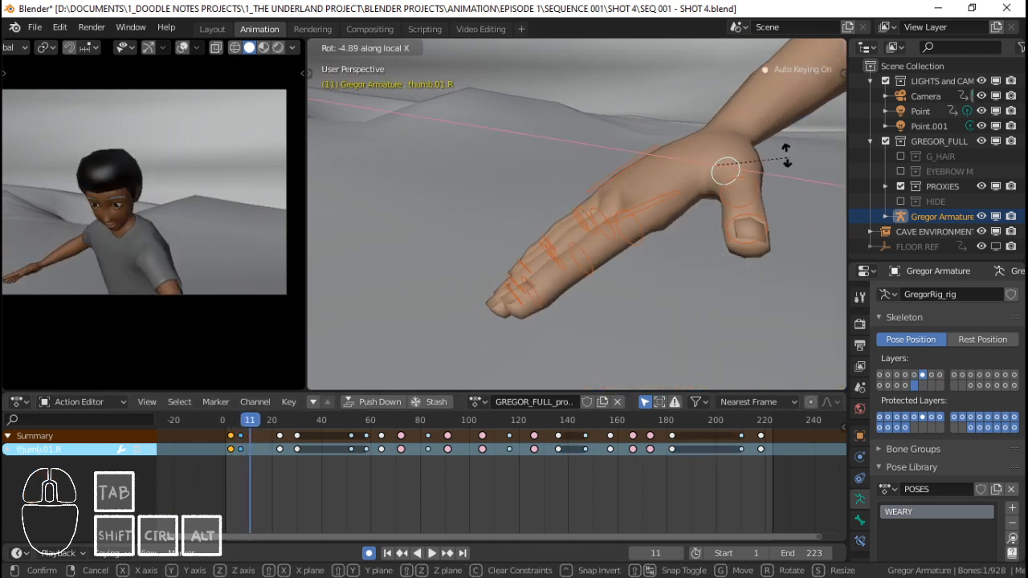
{"action": "left_click", "coordinate": [787, 155]}
{"action": "key", "text": "r"}
{"action": "key", "text": "z"}
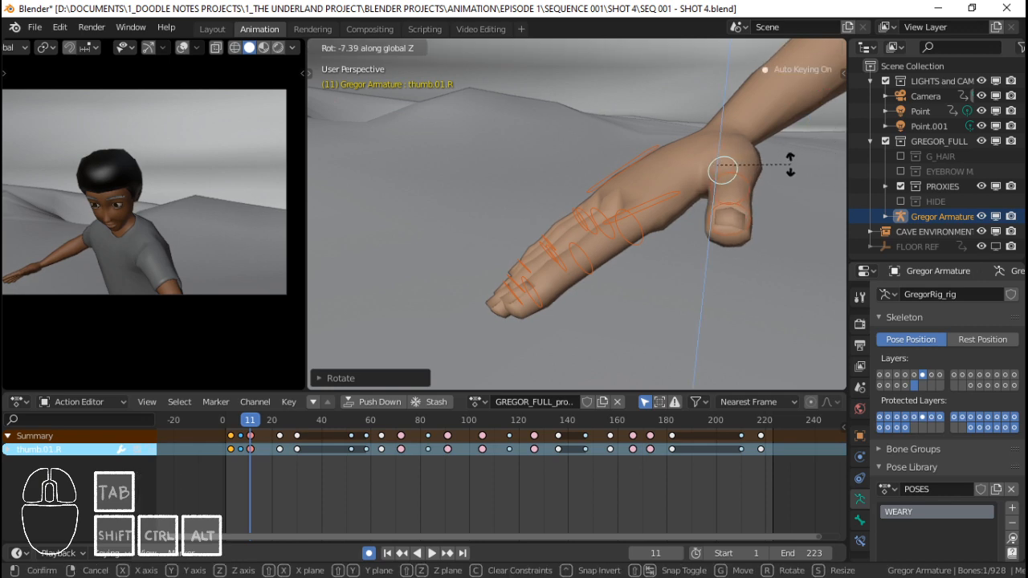
{"action": "left_click", "coordinate": [790, 164]}
Rotate the right middle finger's base joint about 4 degrees around its local Z axis at frame 11.
{"action": "middle_click_drag", "start_coordinate": [605, 242], "coordinate": [634, 203]}
{"action": "right_click", "coordinate": [581, 212]}
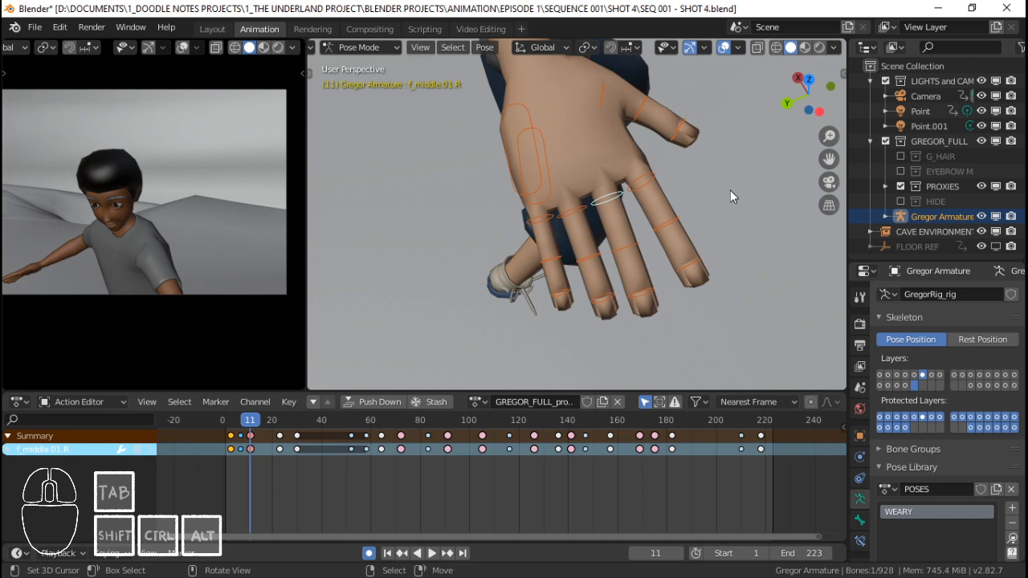
{"action": "key", "text": "r"}
{"action": "key", "text": "z"}
{"action": "key", "text": "z"}
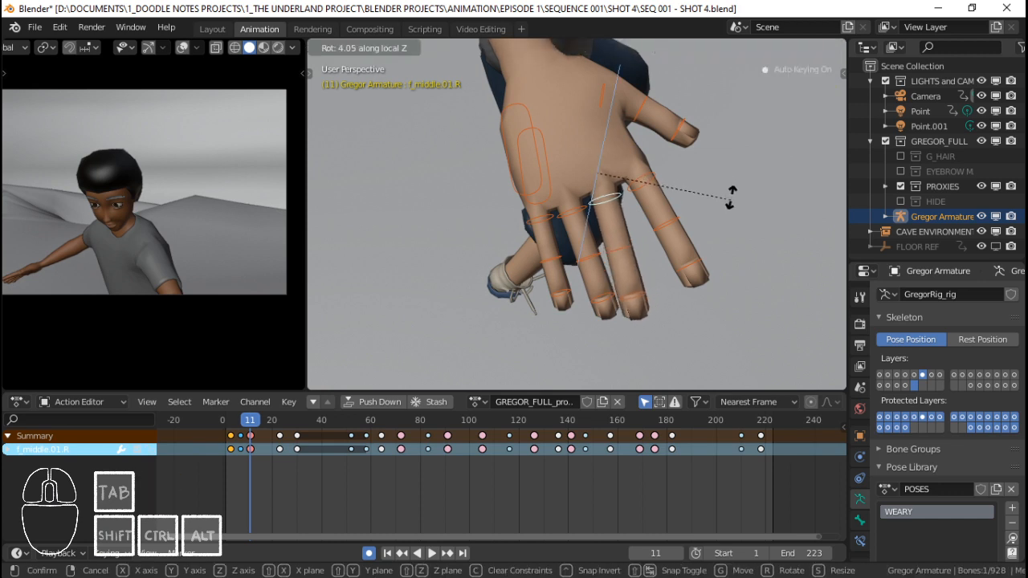
{"action": "left_click", "coordinate": [731, 197]}
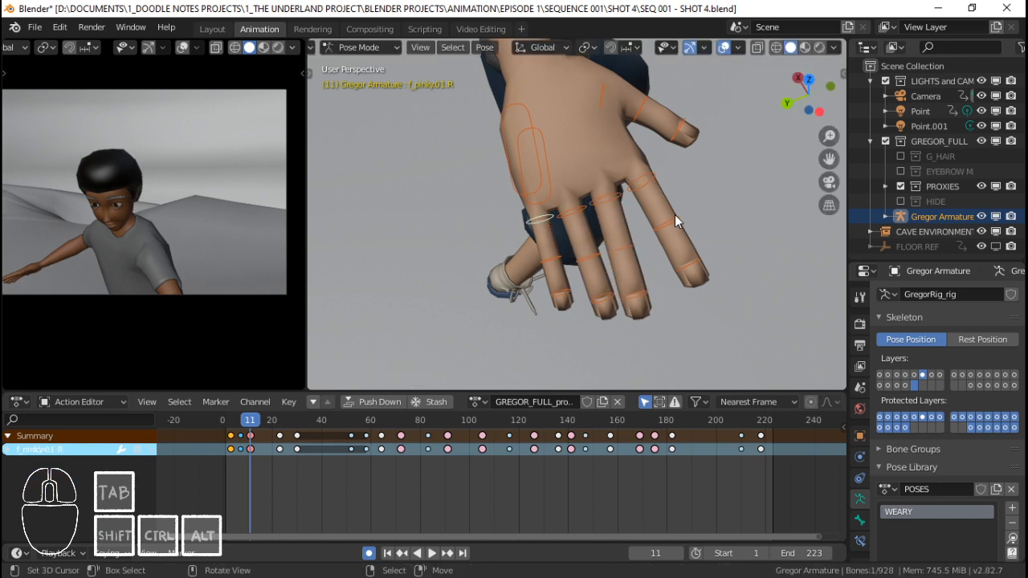
Rotate the right index finger's base and middle joints slightly around their local X axes at frame 11.
{"action": "right_click", "coordinate": [643, 183]}
{"action": "key", "text": "r"}
{"action": "key", "text": "x"}
{"action": "key", "text": "x"}
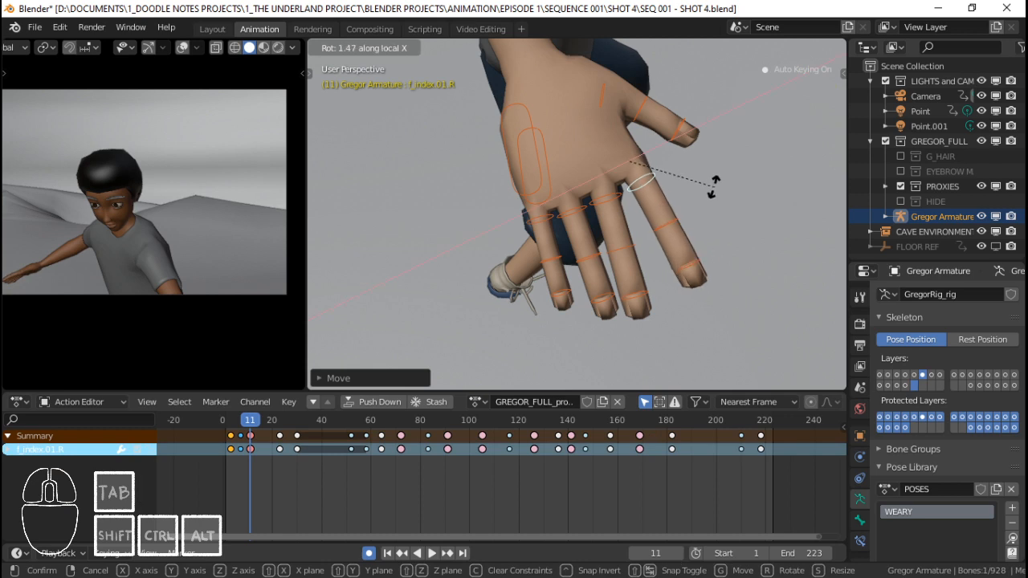
{"action": "left_click", "coordinate": [717, 186]}
{"action": "right_click", "coordinate": [669, 222]}
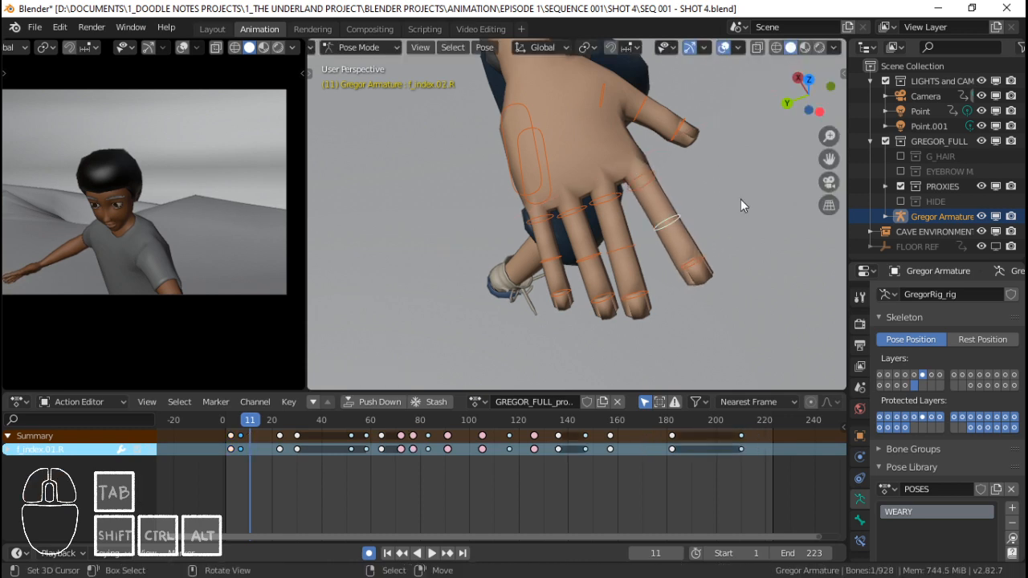
{"action": "key", "text": "r"}
{"action": "key", "text": "x"}
{"action": "key", "text": "x"}
{"action": "left_click", "coordinate": [741, 213]}
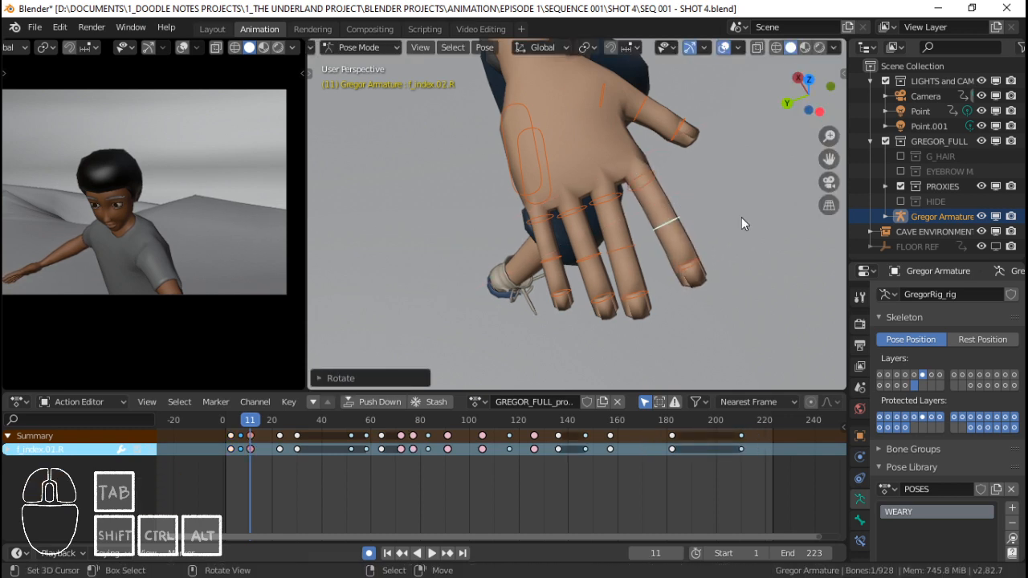
Collapse the GREGOR_FULL collection and disable the CAVE ENVIRONMENT in the viewports to view the right hand unobstructed.
{"action": "left_click", "coordinate": [870, 140]}
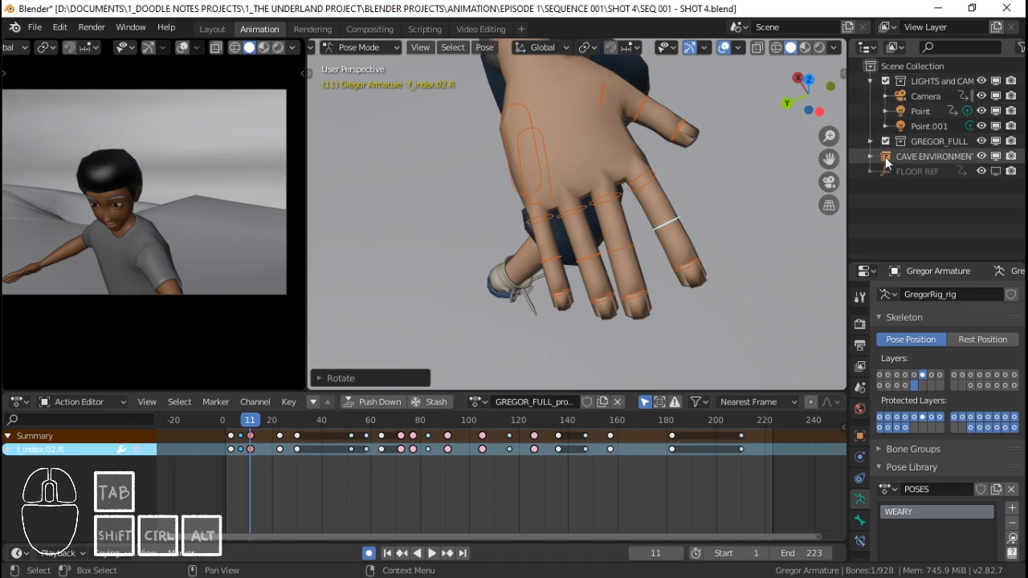
{"action": "left_click", "coordinate": [996, 156]}
{"action": "middle_click_drag", "start_coordinate": [643, 197], "coordinate": [482, 185]}
{"action": "scroll", "coordinate": [567, 181], "scroll_direction": "down", "scroll_amount": 4}
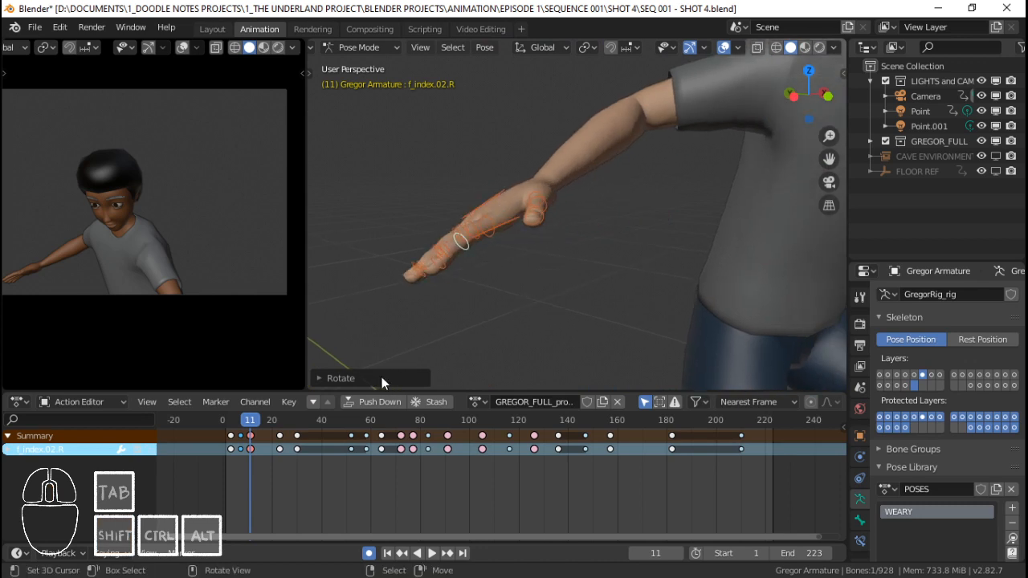
Play the opening frames, return to frame 7 and curl the right pinky's base joint downward around X.
{"action": "left_click_drag", "start_coordinate": [221, 465], "coordinate": [241, 455]}
{"action": "key", "text": "space"}
{"action": "key", "text": "space"}
{"action": "middle_click_drag", "start_coordinate": [468, 158], "coordinate": [492, 220], "text": "shift"}
{"action": "right_click", "coordinate": [454, 201]}
{"action": "key", "text": "r"}
{"action": "key", "text": "x"}
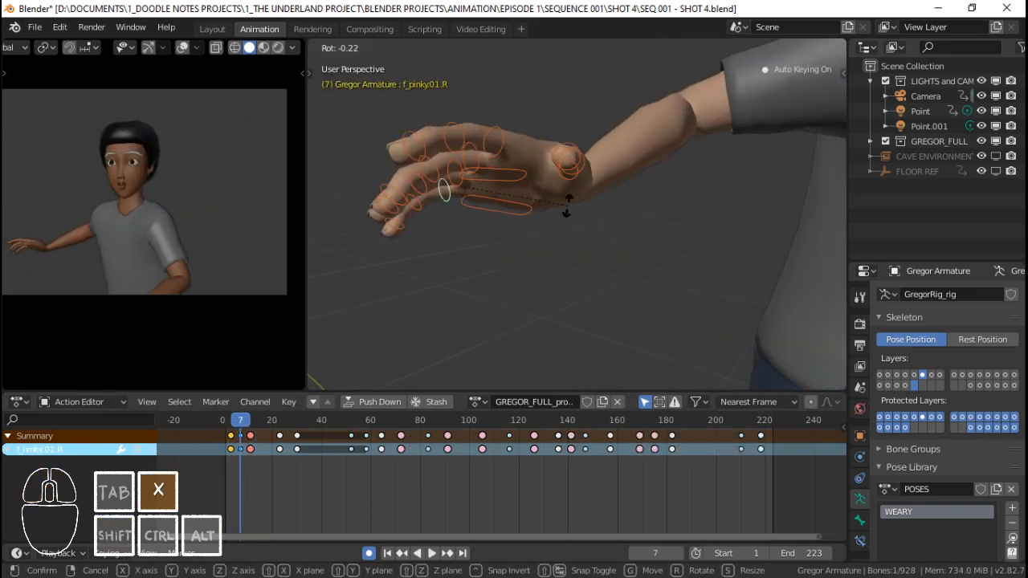
{"action": "left_click", "coordinate": [581, 192]}
Curl the base joints of the right ring and middle fingers downward around X at frame 7.
{"action": "right_click", "coordinate": [456, 179]}
{"action": "key", "text": "r"}
{"action": "key", "text": "x"}
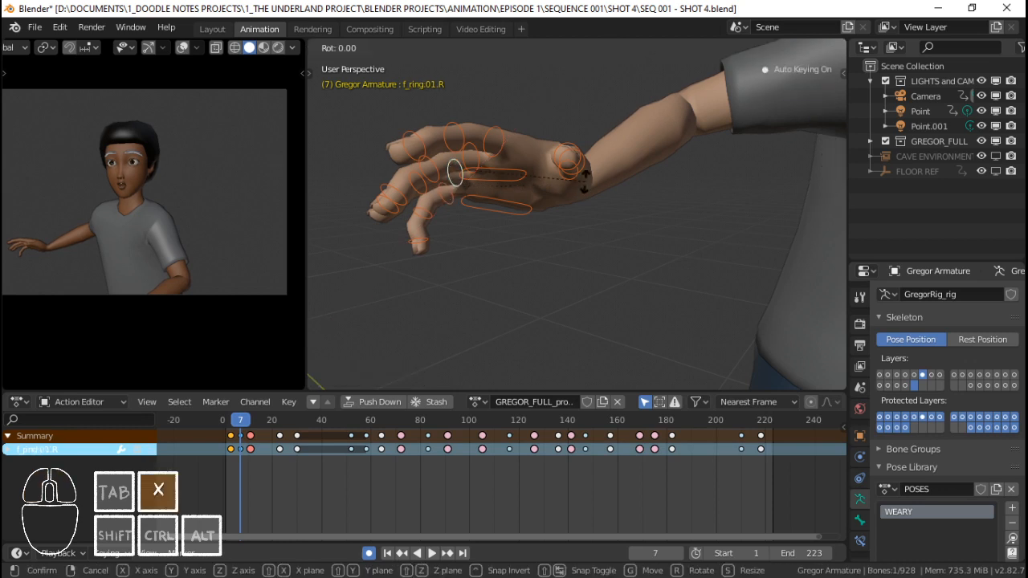
{"action": "left_click", "coordinate": [589, 169]}
{"action": "right_click", "coordinate": [485, 170]}
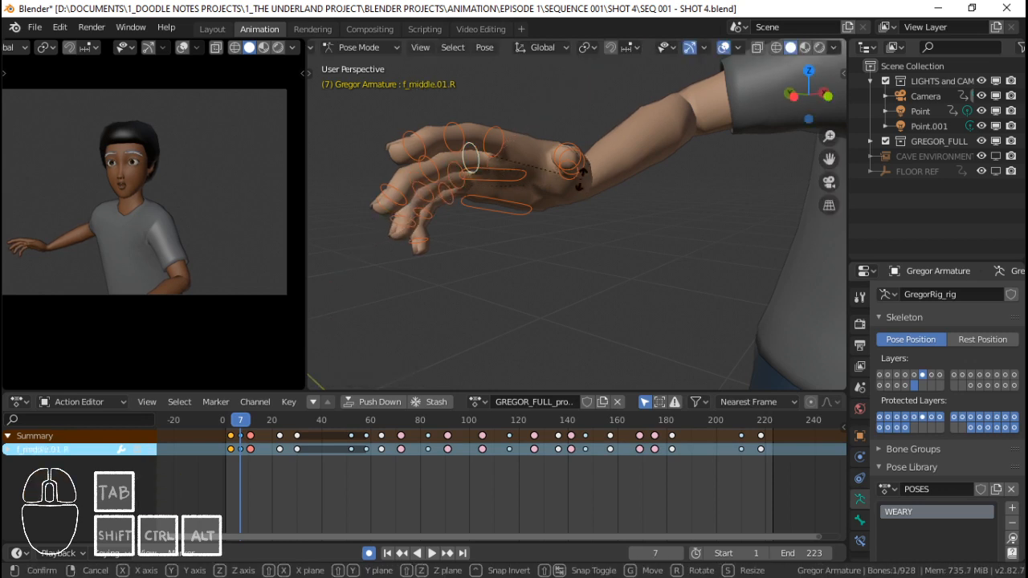
{"action": "key", "text": "r"}
{"action": "key", "text": "x"}
{"action": "left_click", "coordinate": [564, 171]}
Curl the right index finger's base joint downward around X at frame 7 to follow the other fingers.
{"action": "right_click", "coordinate": [493, 144]}
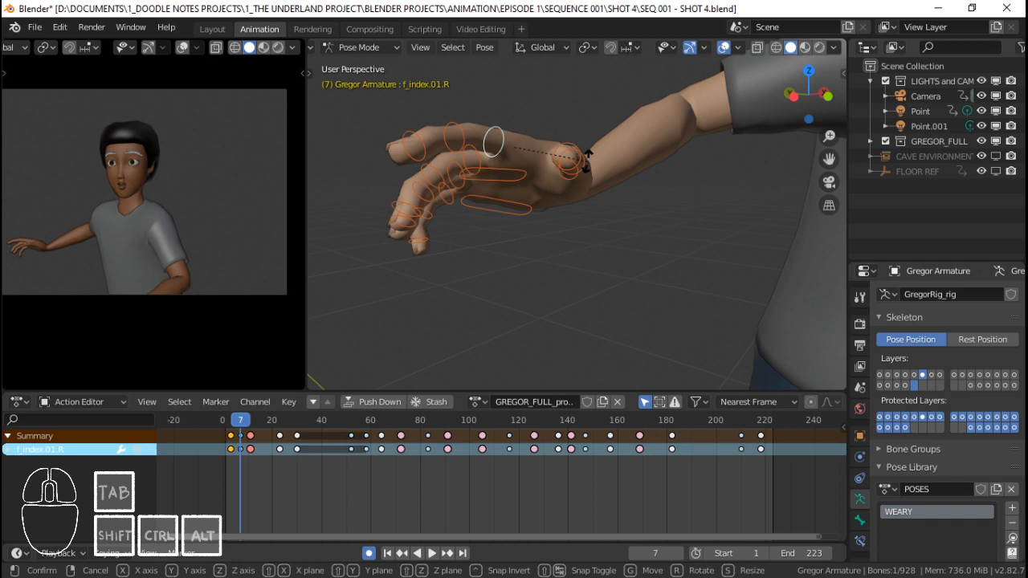
{"action": "key", "text": "r"}
{"action": "key", "text": "x"}
{"action": "left_click", "coordinate": [589, 154]}
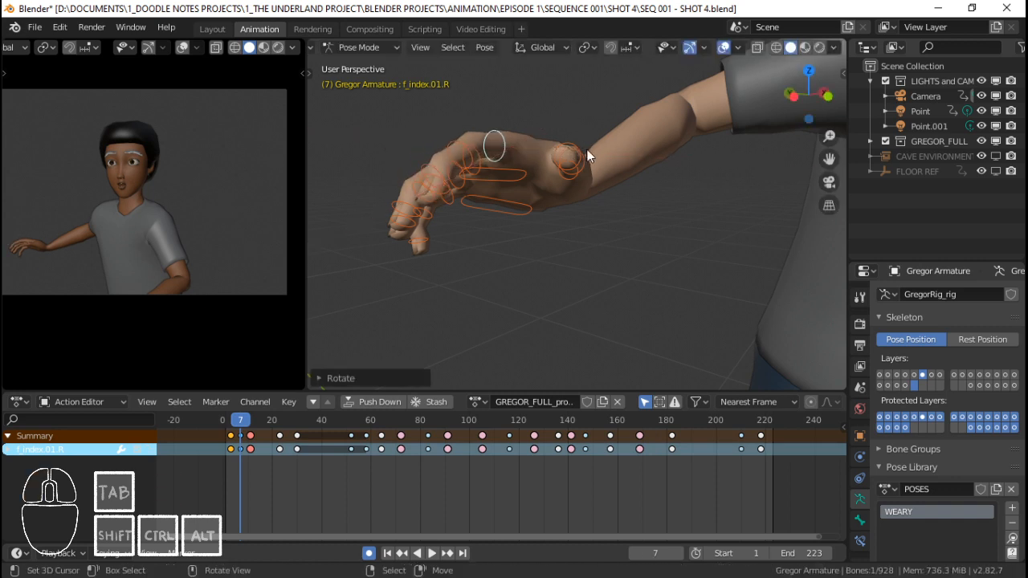
Rotate the right thumb's base joint around its local X axis at frame 7.
{"action": "right_click", "coordinate": [571, 179]}
{"action": "middle_click_drag", "start_coordinate": [568, 182], "coordinate": [584, 213]}
{"action": "key", "text": "r"}
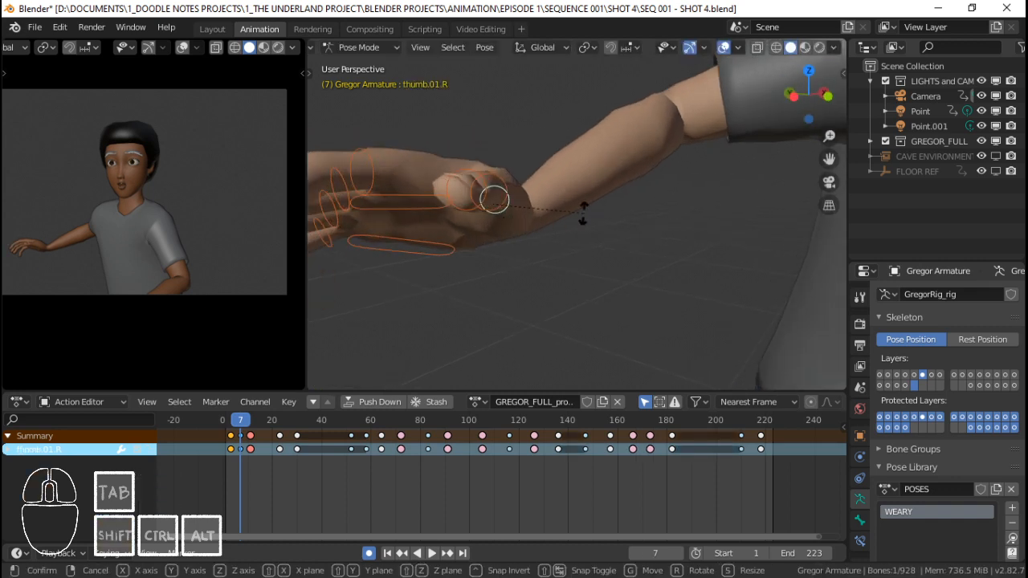
{"action": "key", "text": "x"}
{"action": "key", "text": "x"}
{"action": "left_click", "coordinate": [590, 223]}
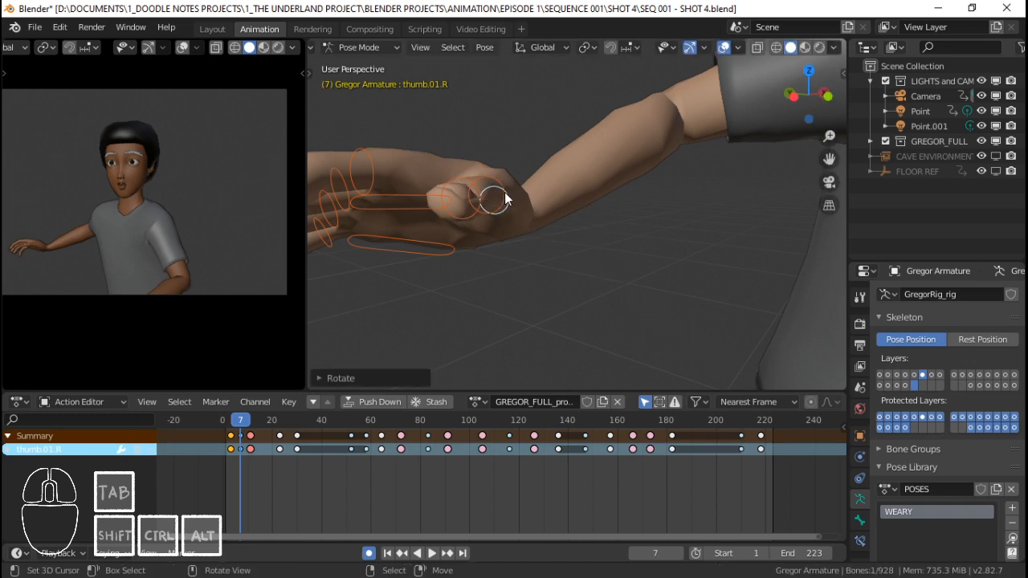
Bend the right thumb's second joint about 10.5 degrees around its local X axis at frame 7.
{"action": "right_click", "coordinate": [505, 192]}
{"action": "key", "text": "r"}
{"action": "key", "text": "x"}
{"action": "key", "text": "x"}
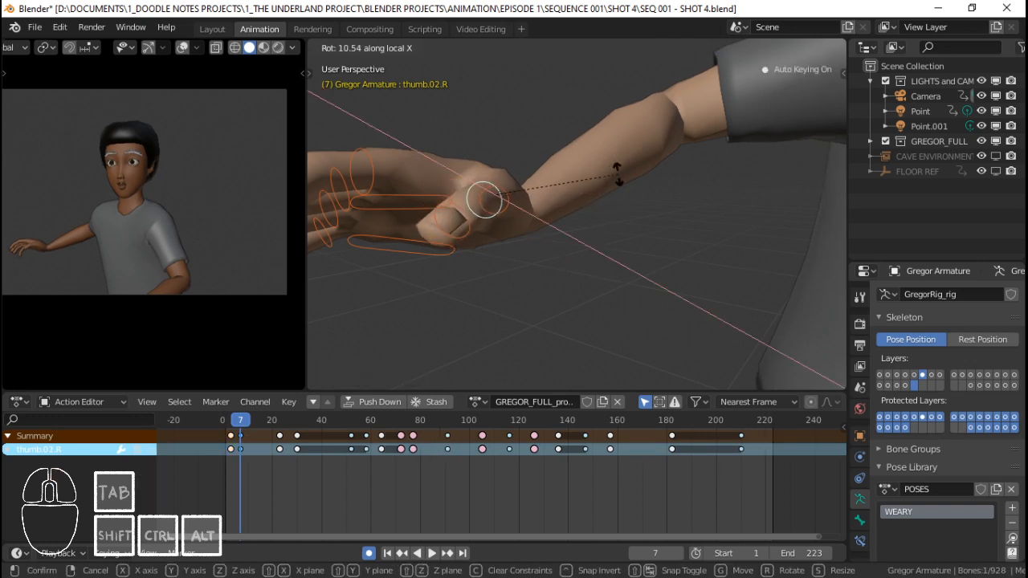
{"action": "left_click", "coordinate": [617, 173]}
Rotate the right thumb's base joint around its local Y axis at frame 7.
{"action": "middle_click_drag", "start_coordinate": [516, 201], "coordinate": [543, 231]}
{"action": "key", "text": "r"}
{"action": "key", "text": "y"}
{"action": "key", "text": "y"}
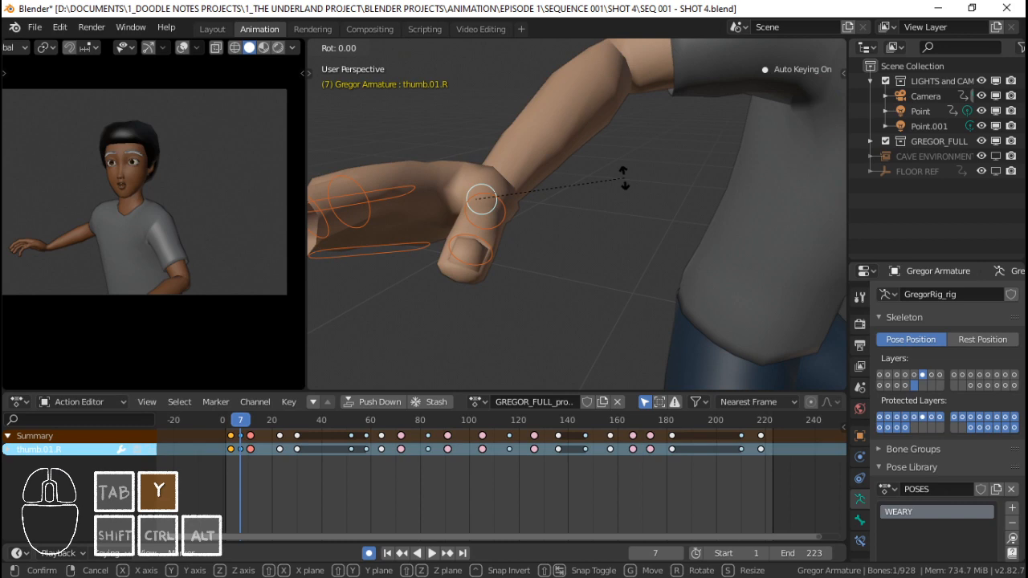
{"action": "left_click", "coordinate": [623, 202]}
Key location and rotation of all the right palm, finger and thumb bones at frame 7 and play back the motion.
{"action": "middle_click_drag", "start_coordinate": [620, 205], "coordinate": [510, 215]}
{"action": "key", "text": "c"}
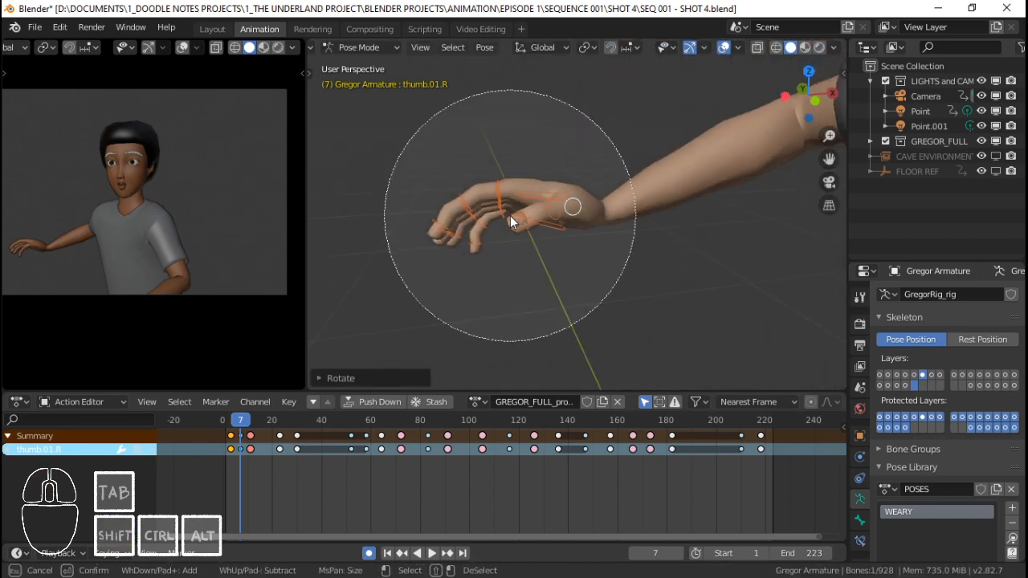
{"action": "left_click", "coordinate": [510, 215]}
{"action": "right_click", "coordinate": [510, 215]}
{"action": "key", "text": "i"}
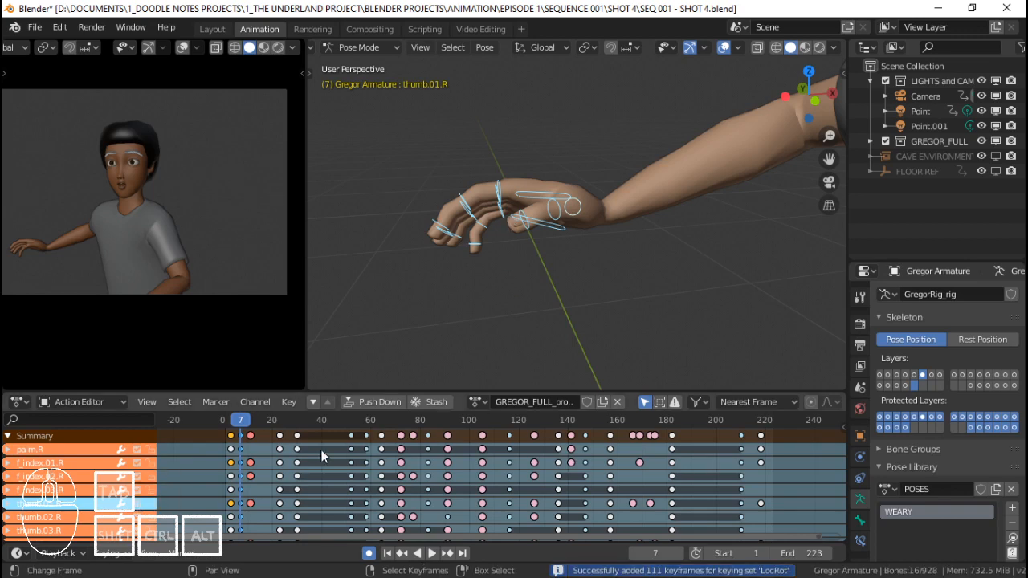
{"action": "key", "text": "space"}
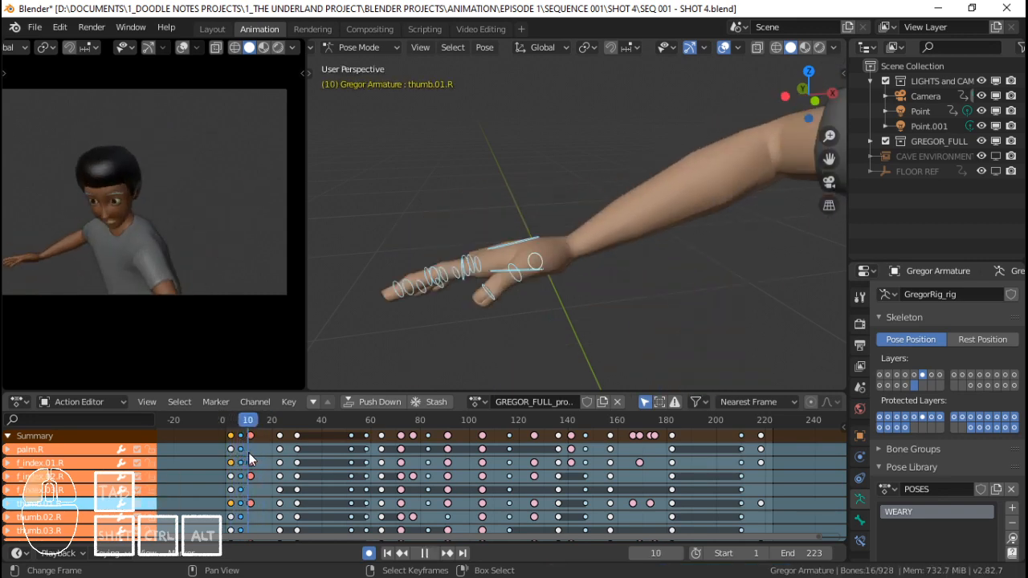
{"action": "key", "text": "space"}
Rotate the right index finger's base joint about -6.9 degrees around its local X axis at frame 11.
{"action": "middle_click_drag", "start_coordinate": [498, 297], "coordinate": [648, 294]}
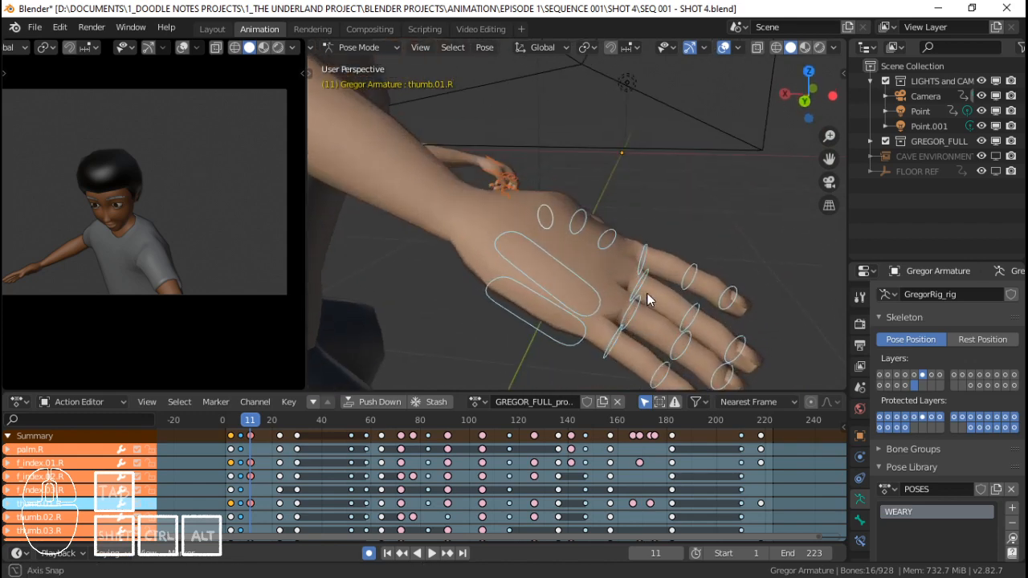
{"action": "left_click", "coordinate": [646, 251]}
{"action": "key", "text": "r"}
{"action": "key", "text": "x"}
{"action": "key", "text": "x"}
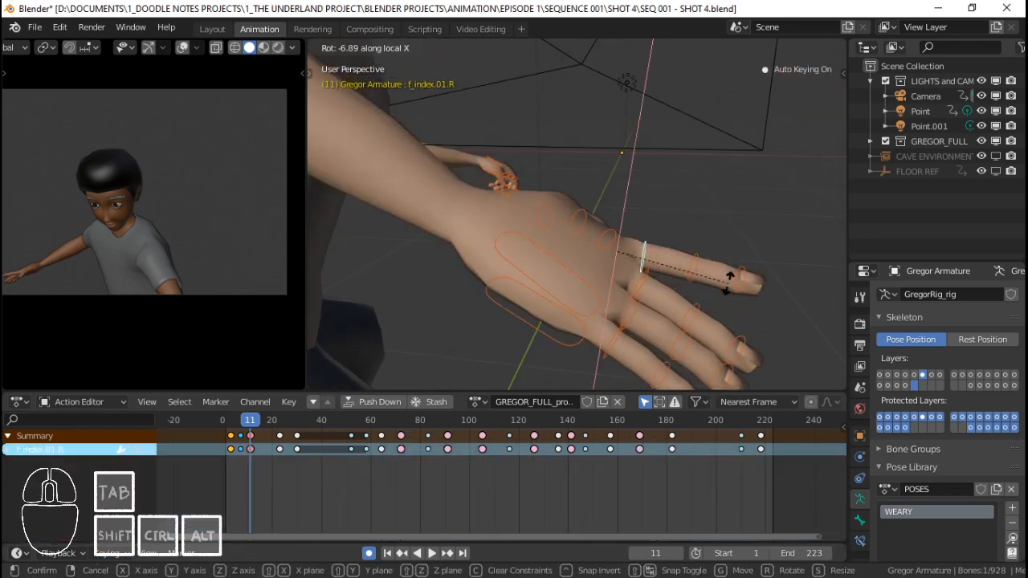
{"action": "left_click", "coordinate": [729, 288]}
Rotate the base joints of the right middle and ring fingers around their local X axes at frame 11.
{"action": "right_click", "coordinate": [642, 284]}
{"action": "key", "text": "r"}
{"action": "key", "text": "x"}
{"action": "key", "text": "x"}
{"action": "left_click", "coordinate": [747, 271]}
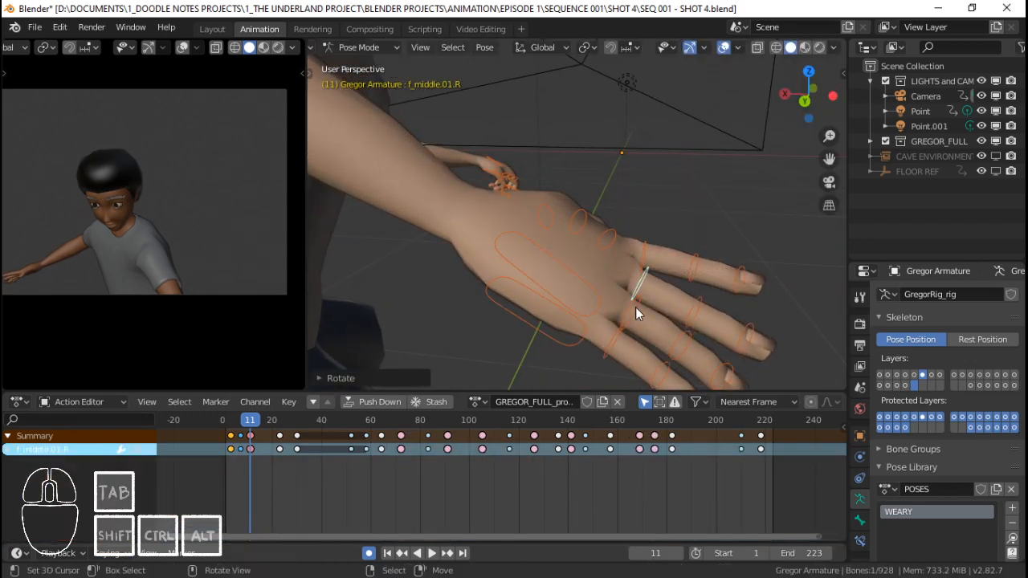
{"action": "left_click", "coordinate": [635, 307]}
{"action": "key", "text": "r"}
{"action": "key", "text": "x"}
{"action": "key", "text": "x"}
{"action": "left_click", "coordinate": [746, 278]}
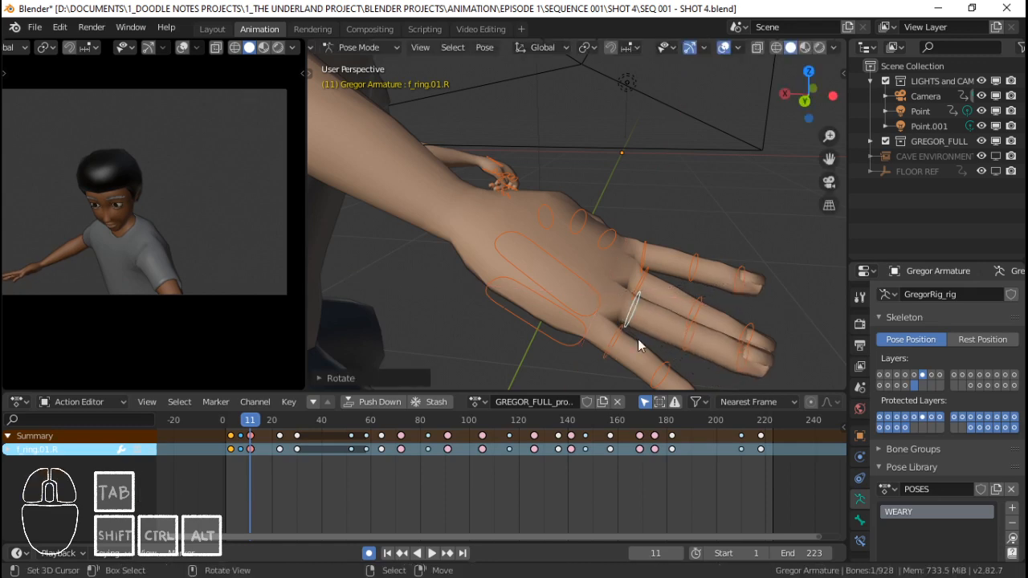
Rotate the right pinky's base joint around its local X axis at frame 11 and check the motion up to frame 23.
{"action": "left_click", "coordinate": [637, 339]}
{"action": "key", "text": "r"}
{"action": "key", "text": "x"}
{"action": "key", "text": "x"}
{"action": "left_click", "coordinate": [764, 265]}
{"action": "middle_click_drag", "start_coordinate": [764, 265], "coordinate": [482, 265]}
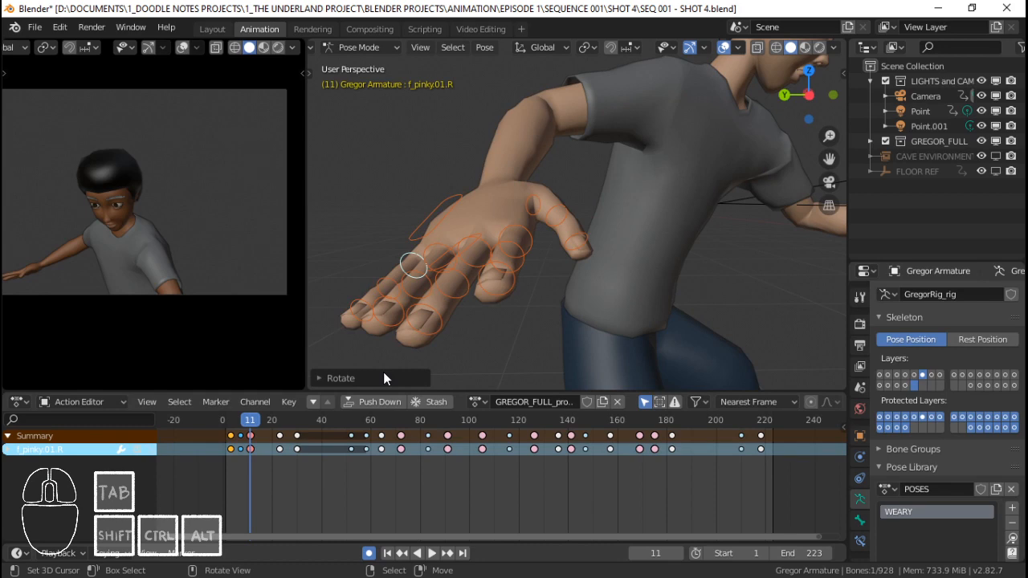
{"action": "mouse_move", "coordinate": [236, 450]}
{"action": "left_mouse_down"}
{"action": "mouse_move", "coordinate": [257, 450]}
{"action": "mouse_move", "coordinate": [229, 450]}
{"action": "mouse_move", "coordinate": [255, 450]}
{"action": "mouse_move", "coordinate": [233, 450]}
{"action": "mouse_move", "coordinate": [246, 448]}
{"action": "left_mouse_up"}
{"action": "left_click", "coordinate": [281, 435]}
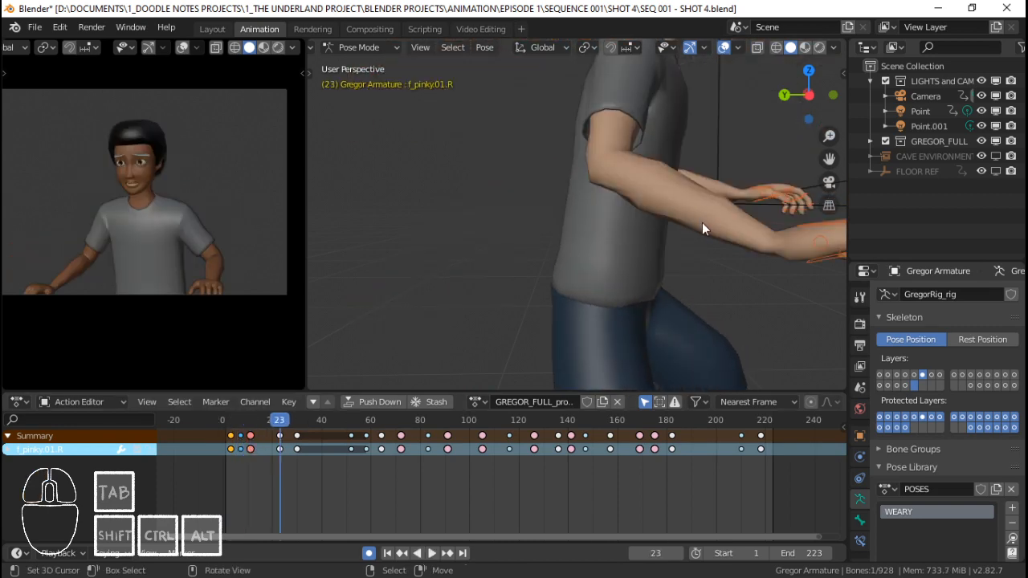
Return to frame 11 and rotate the right thumb's second joint about -22.9 degrees around its local X axis.
{"action": "middle_click_drag", "start_coordinate": [702, 222], "coordinate": [573, 256]}
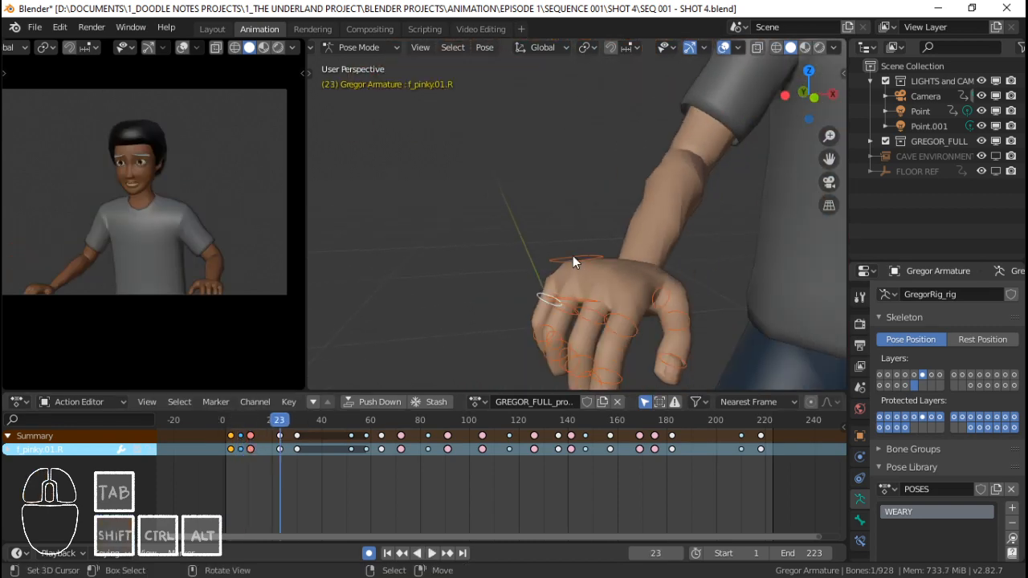
{"action": "key", "text": "Down"}
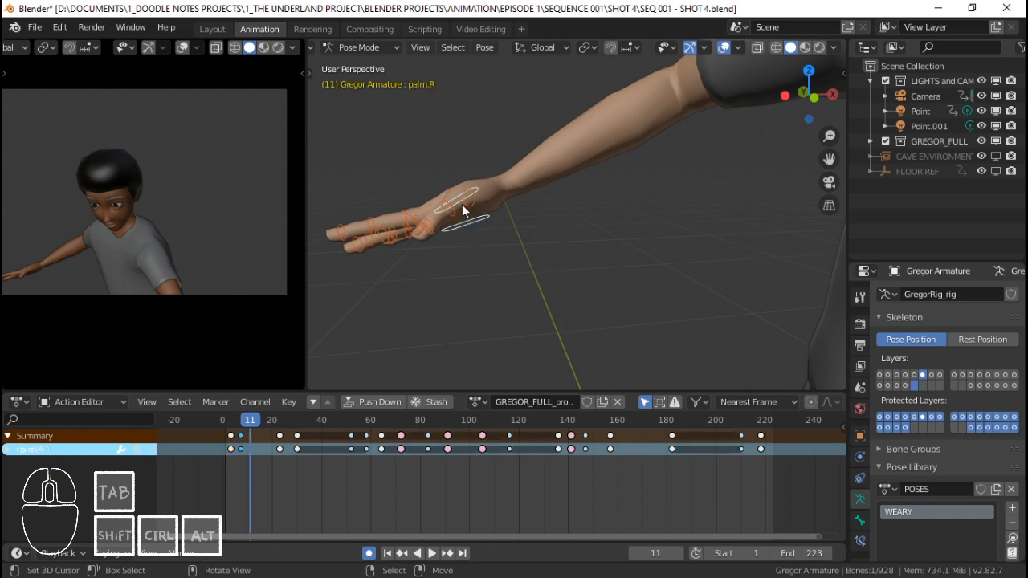
{"action": "middle_click_drag", "start_coordinate": [454, 212], "coordinate": [491, 239], "text": "shift"}
{"action": "scroll", "coordinate": [491, 239], "scroll_direction": "up", "scroll_amount": 1}
{"action": "right_click", "coordinate": [491, 238]}
{"action": "key", "text": "r"}
{"action": "key", "text": "x"}
{"action": "key", "text": "x"}
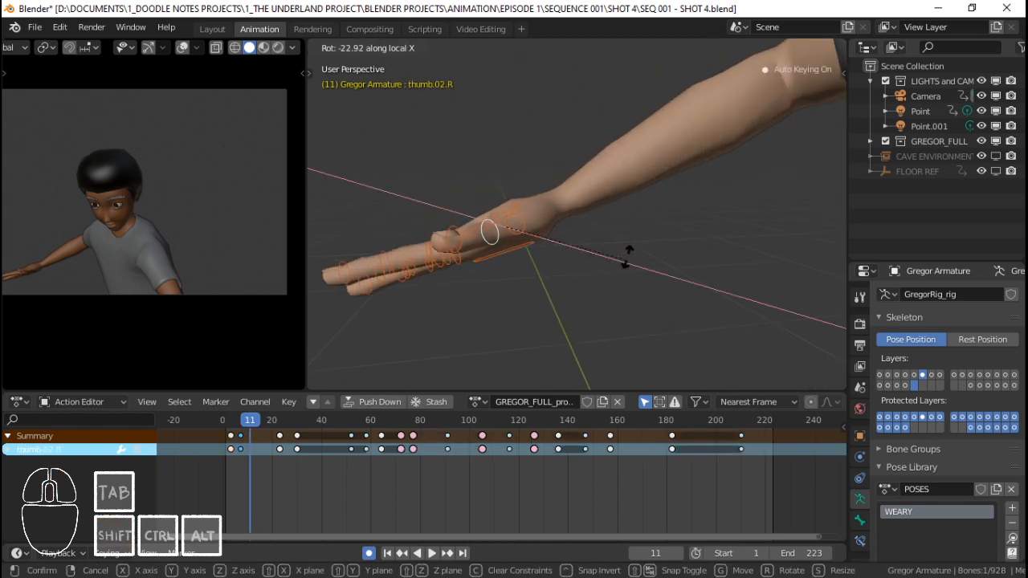
{"action": "left_click", "coordinate": [629, 257]}
Key location and rotation of all the right palm, finger and thumb bones at frame 11 and play the result.
{"action": "middle_click_drag", "start_coordinate": [629, 258], "coordinate": [649, 259]}
{"action": "key", "text": "c"}
{"action": "left_click", "coordinate": [497, 265]}
{"action": "right_click", "coordinate": [496, 264]}
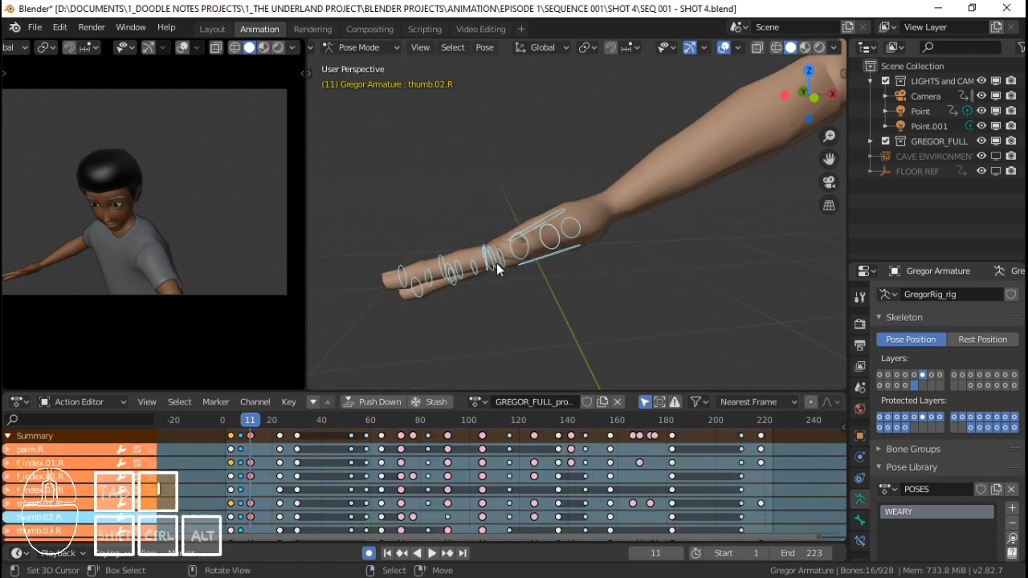
{"action": "key", "text": "i"}
{"action": "key", "text": "space"}
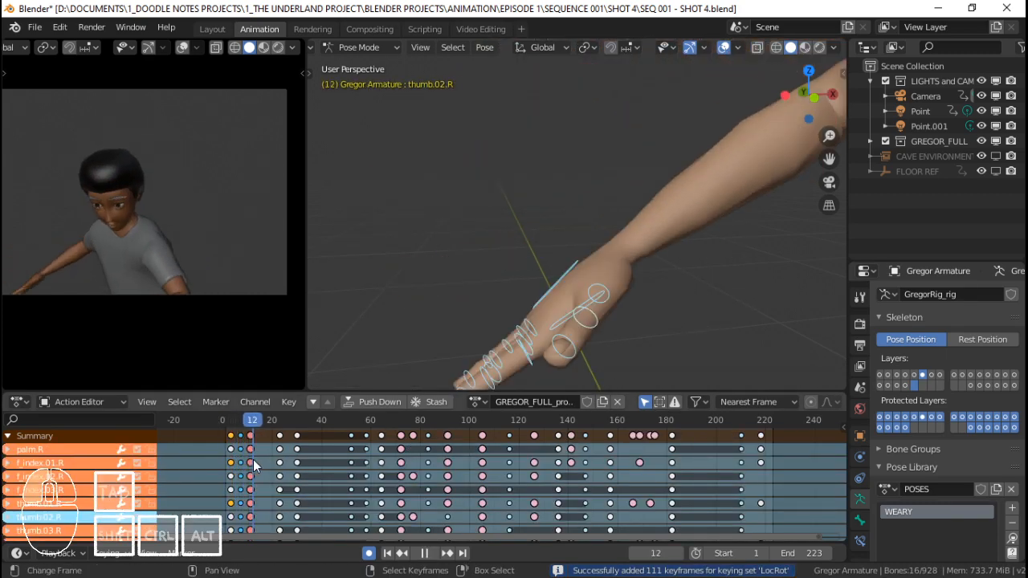
{"action": "key", "text": "space"}
Move the right-hand bones' keyframes at frame 23 to frame 16 and play back the new timing.
{"action": "left_click", "coordinate": [266, 465]}
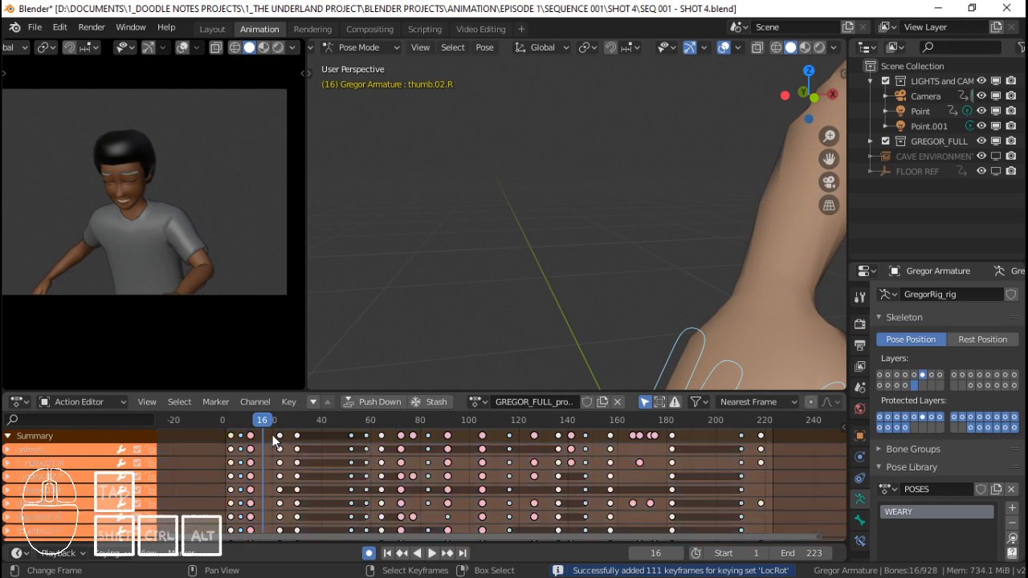
{"action": "left_click_drag", "start_coordinate": [276, 440], "coordinate": [261, 439]}
{"action": "key", "text": "space"}
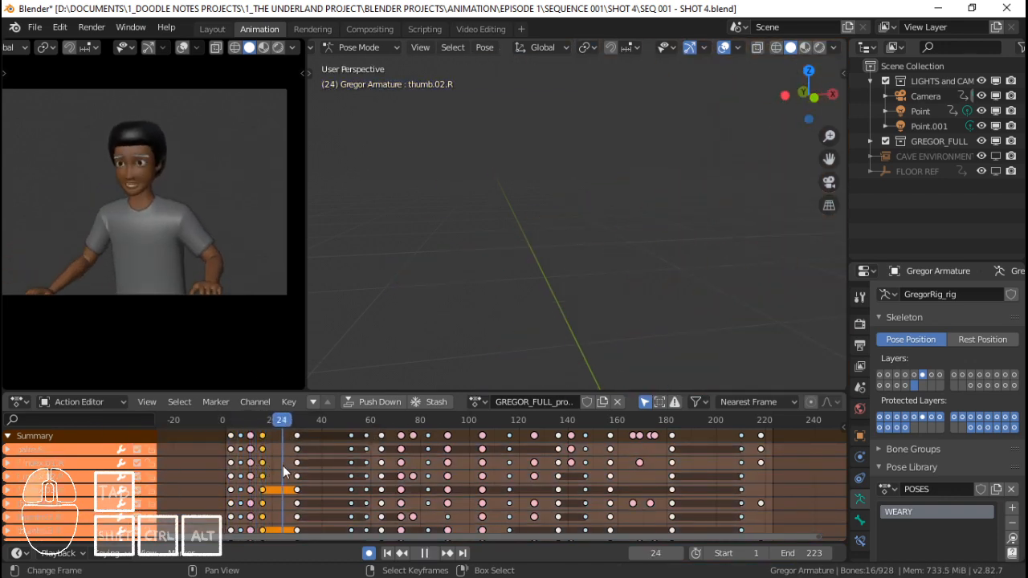
{"action": "key", "text": "Escape"}
Select the right ring finger's base bone and replay the opening frames several times to review the hand timing.
{"action": "middle_click_drag", "start_coordinate": [597, 309], "coordinate": [661, 273]}
{"action": "left_click", "coordinate": [660, 275]}
{"action": "left_click_drag", "start_coordinate": [264, 470], "coordinate": [232, 450]}
{"action": "key", "text": "space"}
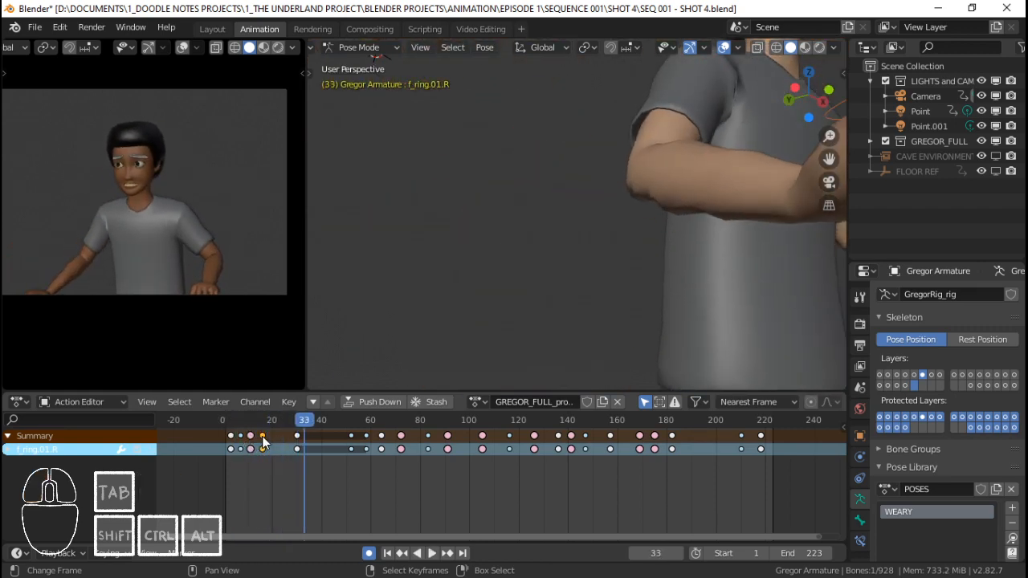
{"action": "left_click", "coordinate": [228, 450]}
{"action": "key", "text": "space"}
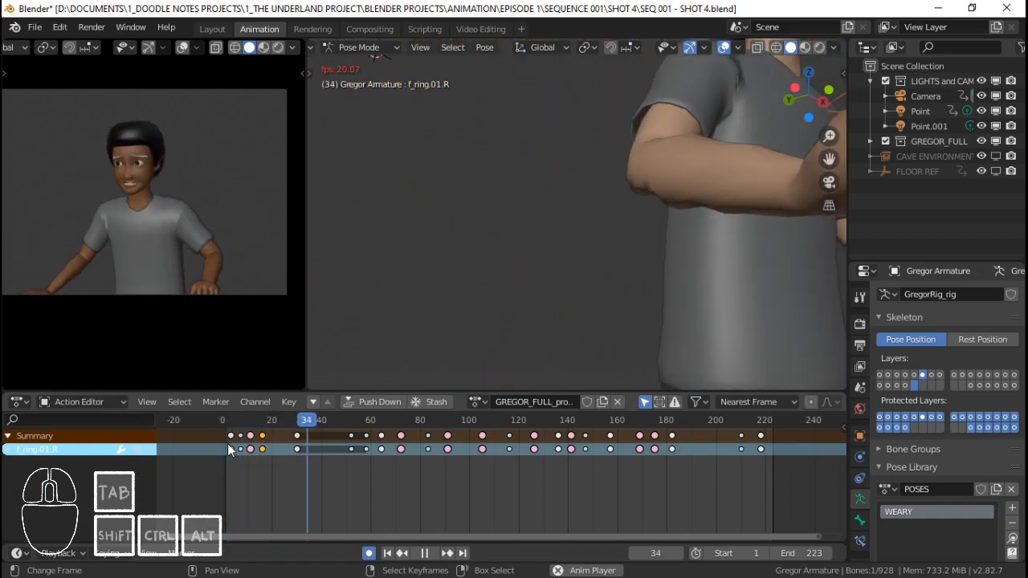
{"action": "key", "text": "space"}
{"action": "left_click", "coordinate": [228, 450]}
{"action": "key", "text": "space"}
{"action": "key", "text": "space"}
Examine the right hand's pose around frames 23 and 24, replaying the motion leading into it.
{"action": "left_click_drag", "start_coordinate": [249, 446], "coordinate": [282, 438]}
{"action": "scroll", "coordinate": [703, 220], "scroll_direction": "down", "scroll_amount": 2}
{"action": "middle_click_drag", "start_coordinate": [703, 219], "coordinate": [582, 211]}
{"action": "middle_click_drag", "start_coordinate": [582, 211], "coordinate": [625, 267], "text": "shift"}
{"action": "scroll", "coordinate": [586, 200], "scroll_direction": "down", "scroll_amount": 3}
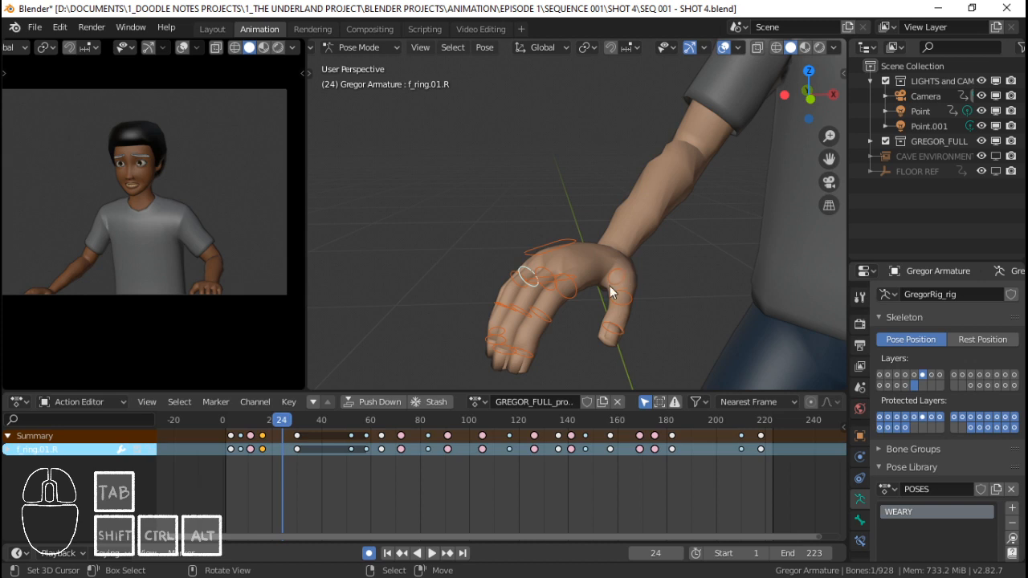
{"action": "left_click", "coordinate": [239, 437]}
{"action": "key", "text": "space"}
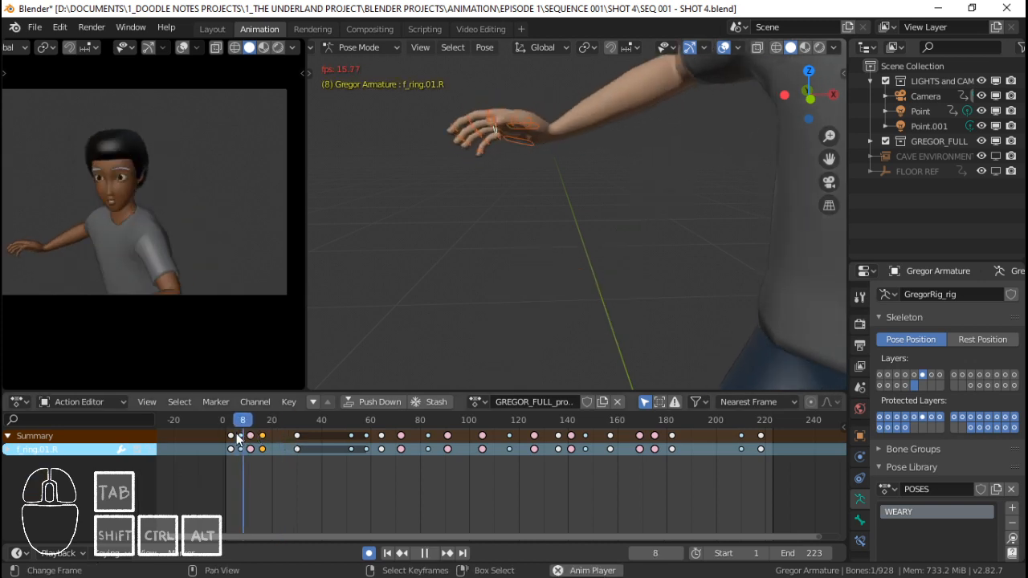
{"action": "left_click", "coordinate": [236, 445]}
{"action": "left_click_drag", "start_coordinate": [237, 452], "coordinate": [280, 452]}
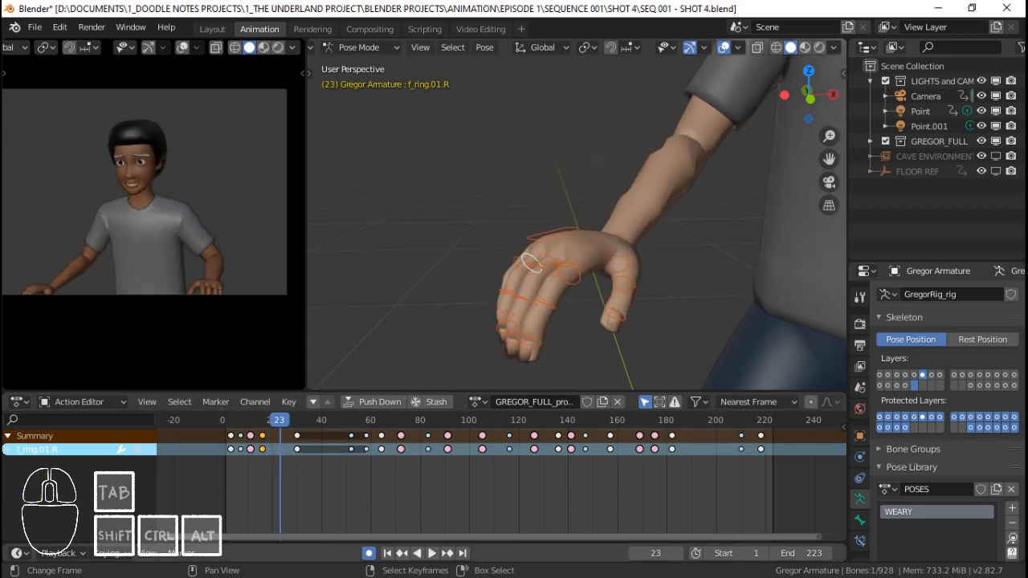
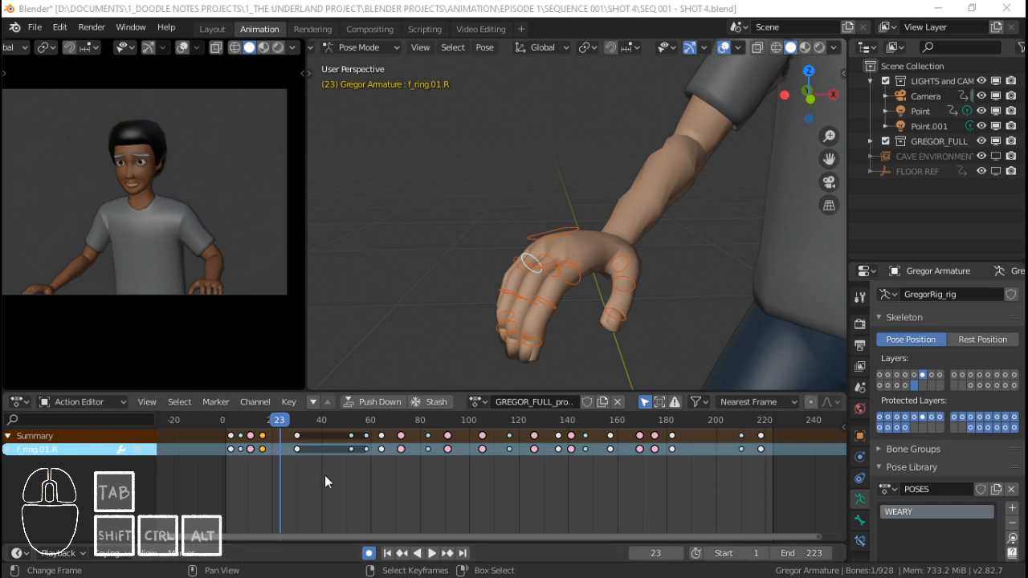
Replay the opening frames up to frame 30 to check how the right hand moves into its pose there.
{"action": "left_click_drag", "start_coordinate": [249, 450], "coordinate": [295, 456]}
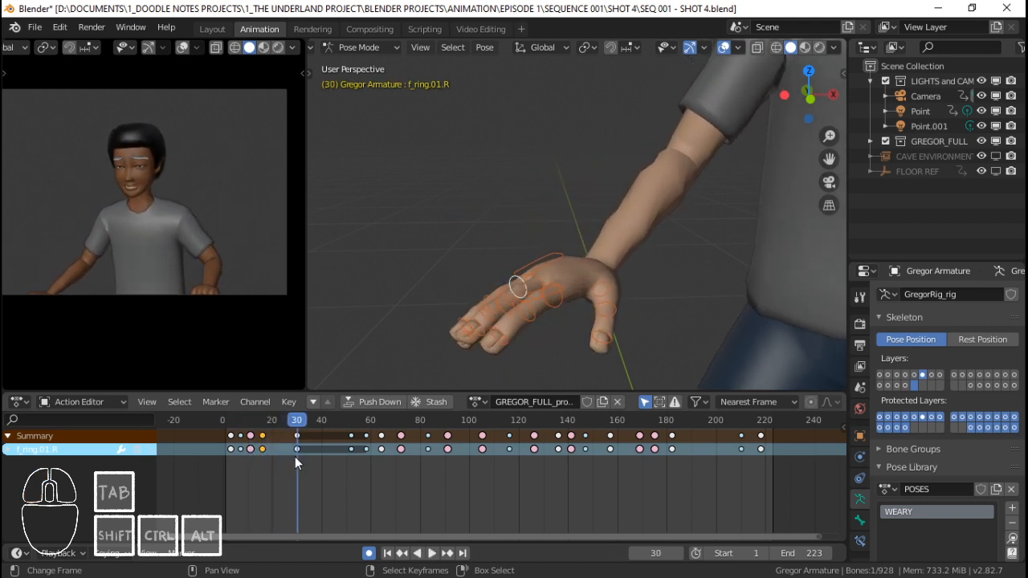
{"action": "key", "text": "Down"}
{"action": "key", "text": "Up"}
{"action": "left_click", "coordinate": [230, 447]}
{"action": "key", "text": "space"}
{"action": "key", "text": "space"}
{"action": "mouse_move", "coordinate": [289, 446]}
{"action": "left_mouse_down"}
{"action": "mouse_move", "coordinate": [225, 446]}
{"action": "mouse_move", "coordinate": [294, 439]}
{"action": "mouse_move", "coordinate": [236, 434]}
{"action": "mouse_move", "coordinate": [298, 448]}
{"action": "left_mouse_up"}
Rotate the right ring finger's base bone around Z at frame 30 to adjust its spacing from the neighbouring fingers.
{"action": "middle_click_drag", "start_coordinate": [418, 365], "coordinate": [623, 296]}
{"action": "scroll", "coordinate": [623, 247], "scroll_direction": "up", "scroll_amount": 2}
{"action": "left_click", "coordinate": [587, 288], "text": "shift"}
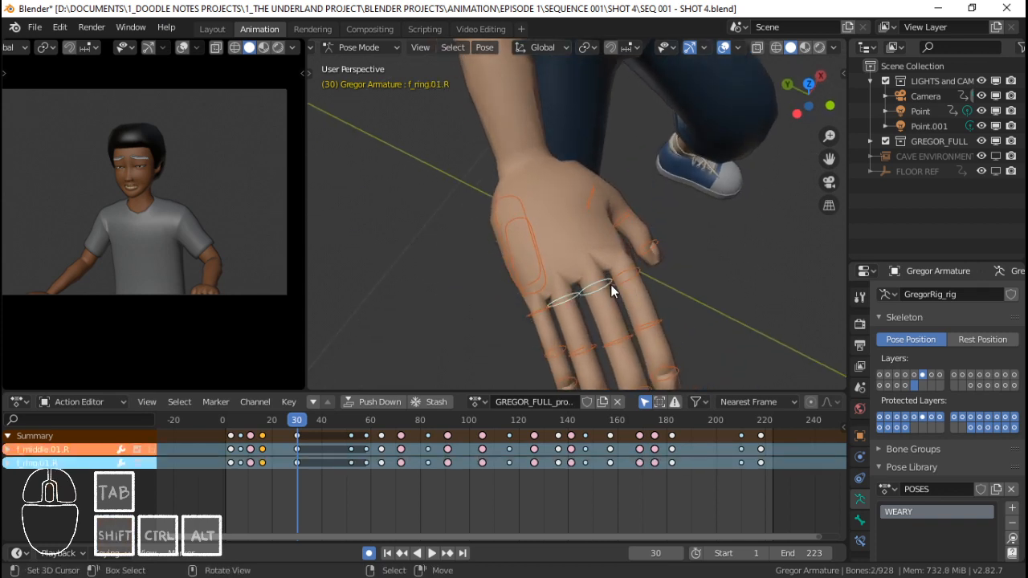
{"action": "scroll", "coordinate": [610, 284], "scroll_direction": "up", "scroll_amount": 2}
{"action": "middle_click_drag", "start_coordinate": [625, 247], "coordinate": [583, 229]}
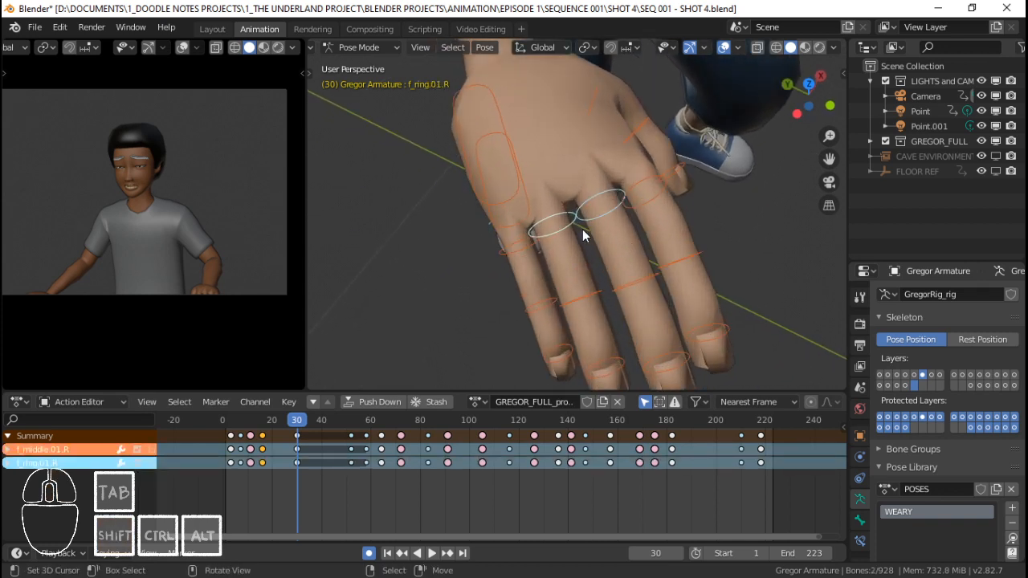
{"action": "left_click", "coordinate": [582, 229]}
{"action": "key", "text": "r"}
{"action": "key", "text": "z"}
{"action": "left_click", "coordinate": [620, 213]}
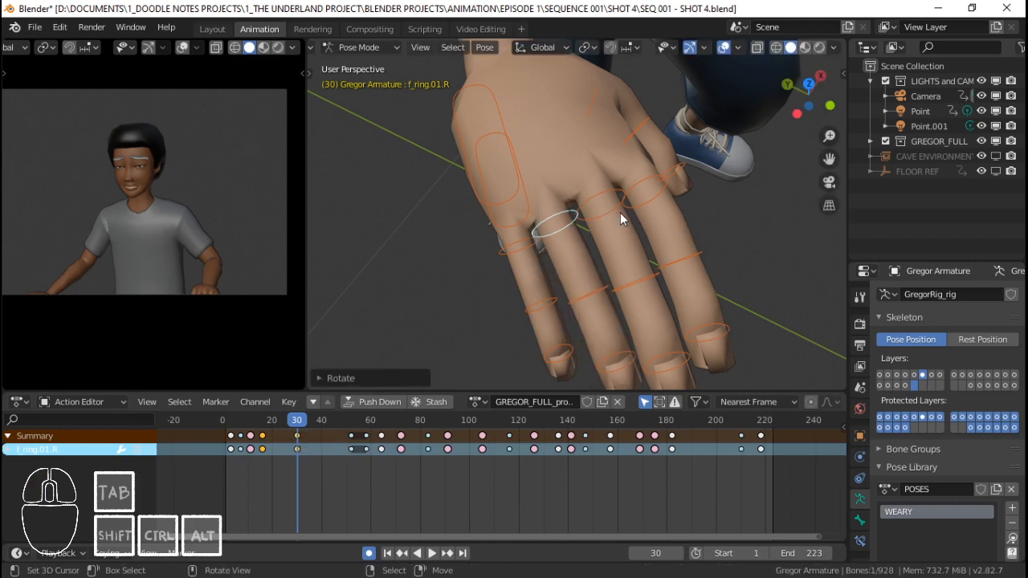
Rotate the right middle finger's base bone around its local Z axis at frame 30.
{"action": "right_click", "coordinate": [621, 209]}
{"action": "key", "text": "r"}
{"action": "key", "text": "z"}
{"action": "key", "text": "z"}
{"action": "left_click", "coordinate": [638, 225]}
Refine the right ring finger's base bone at frame 30 with a free rotation and a slight local Z rotation.
{"action": "middle_click_drag", "start_coordinate": [639, 225], "coordinate": [574, 229]}
{"action": "right_click", "coordinate": [574, 229]}
{"action": "key", "text": "r"}
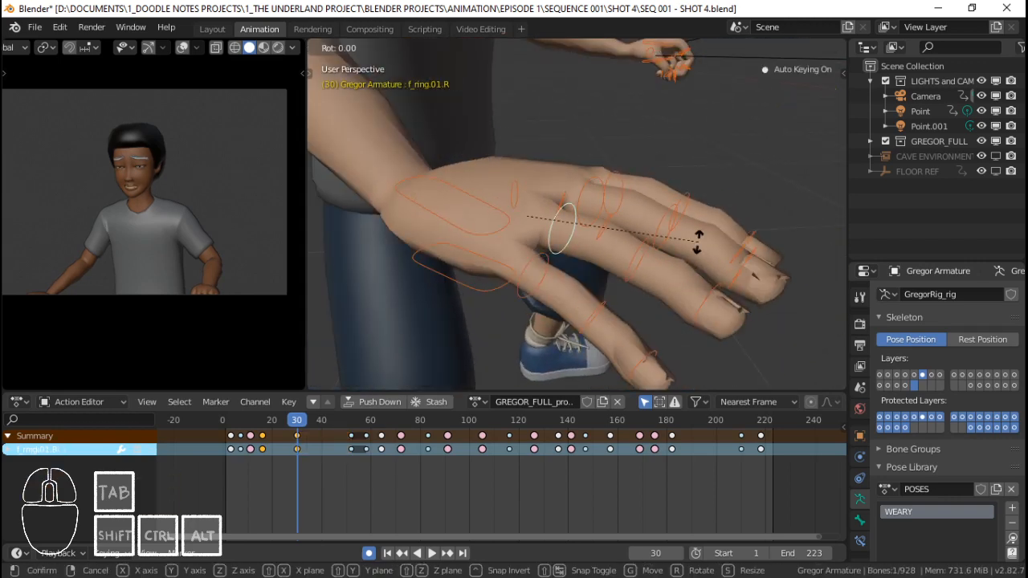
{"action": "left_click", "coordinate": [710, 232]}
{"action": "middle_click_drag", "start_coordinate": [710, 232], "coordinate": [613, 239]}
{"action": "key", "text": "r"}
{"action": "key", "text": "z"}
{"action": "key", "text": "z"}
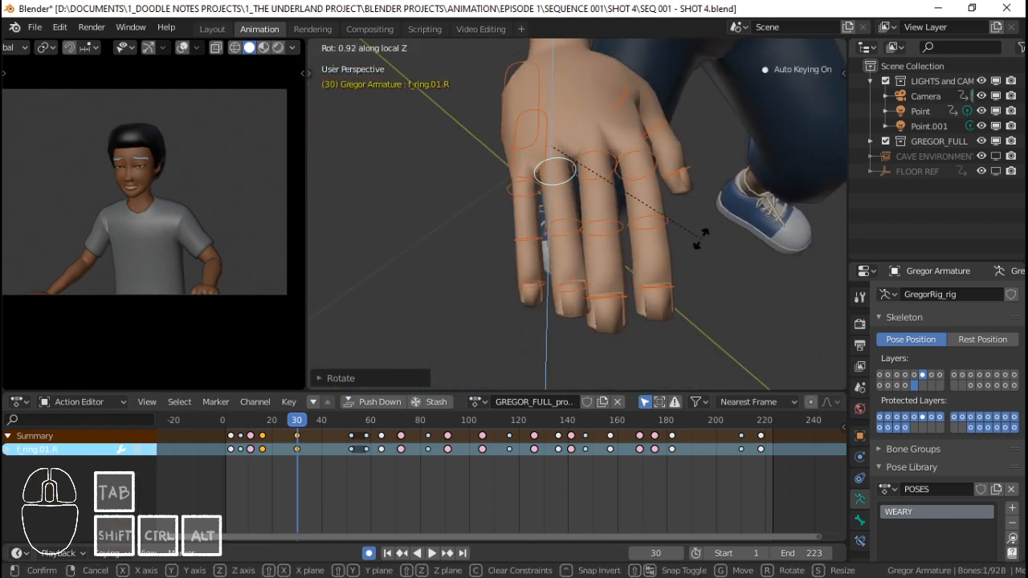
{"action": "left_click", "coordinate": [707, 223]}
{"action": "middle_click_drag", "start_coordinate": [707, 224], "coordinate": [504, 211]}
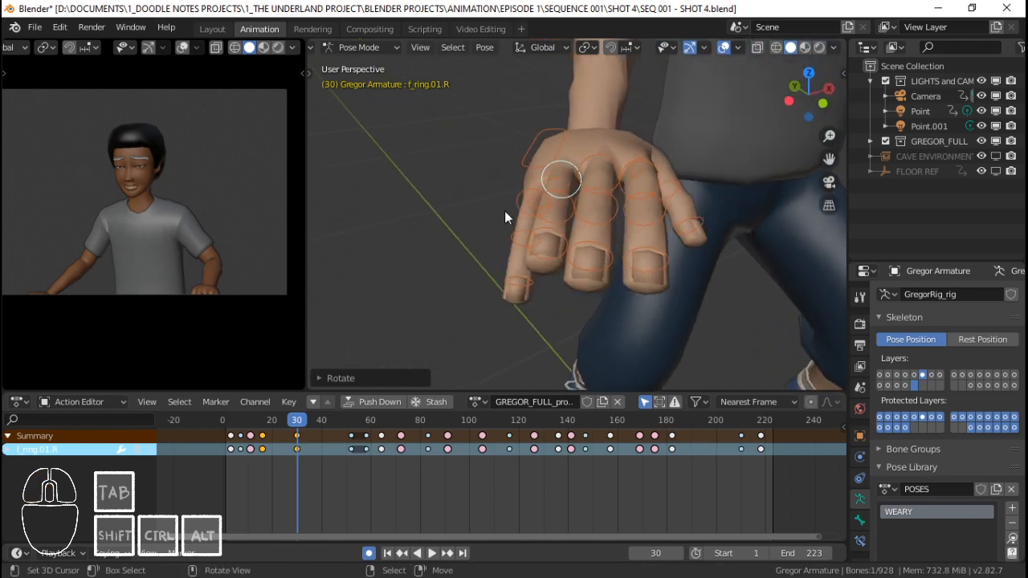
Key location and rotation of all the right palm, finger and thumb bones at frame 30 and play the result.
{"action": "middle_click_drag", "start_coordinate": [579, 218], "coordinate": [556, 241]}
{"action": "key", "text": "c"}
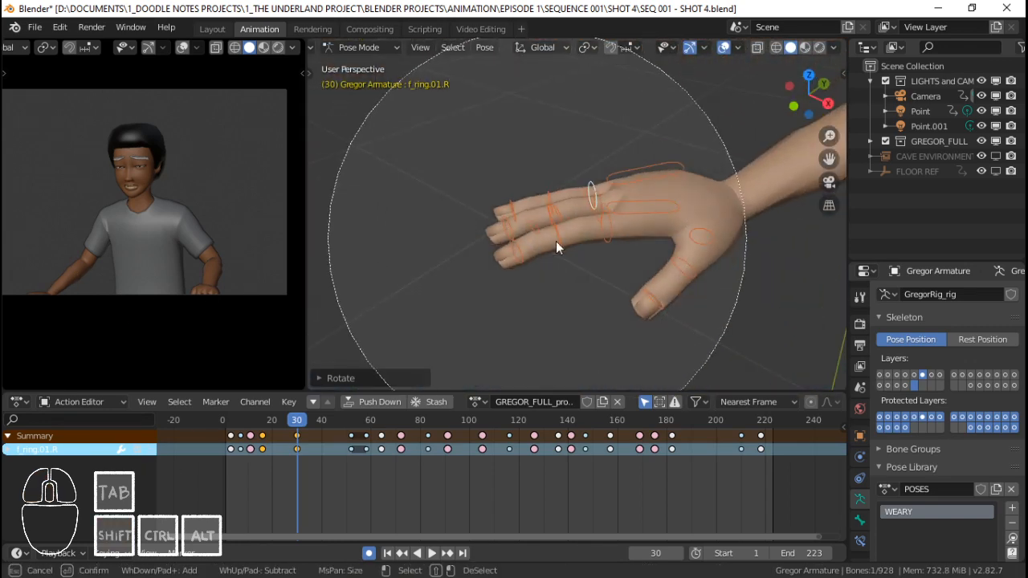
{"action": "left_click_drag", "start_coordinate": [556, 241], "coordinate": [575, 226]}
{"action": "right_click", "coordinate": [575, 225]}
{"action": "key", "text": "i"}
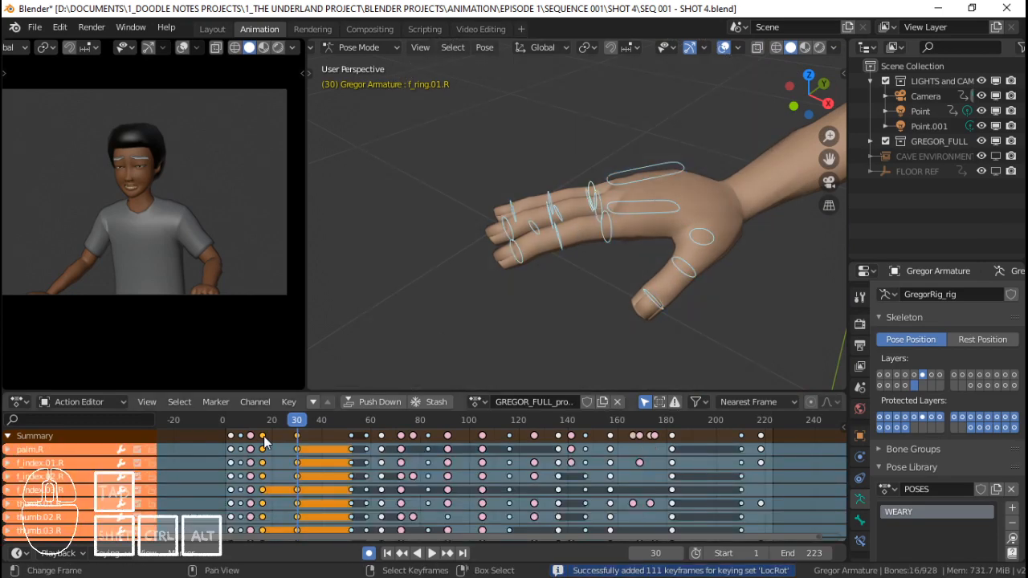
{"action": "left_click", "coordinate": [241, 442]}
{"action": "key", "text": "space"}
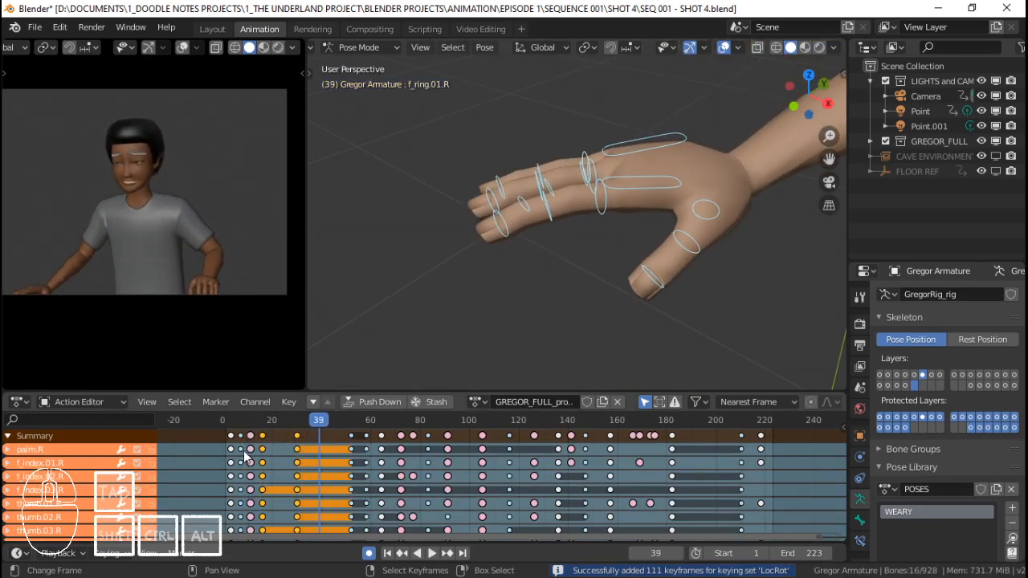
{"action": "key", "text": "space"}
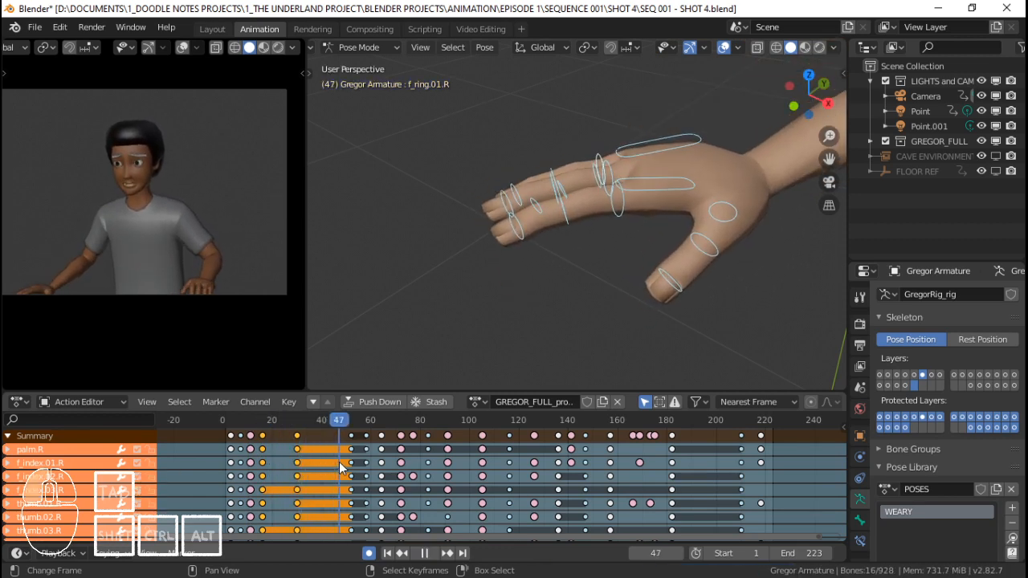
{"action": "left_click_drag", "start_coordinate": [322, 464], "coordinate": [269, 460]}
{"action": "key", "text": "space"}
{"action": "key", "text": "space"}
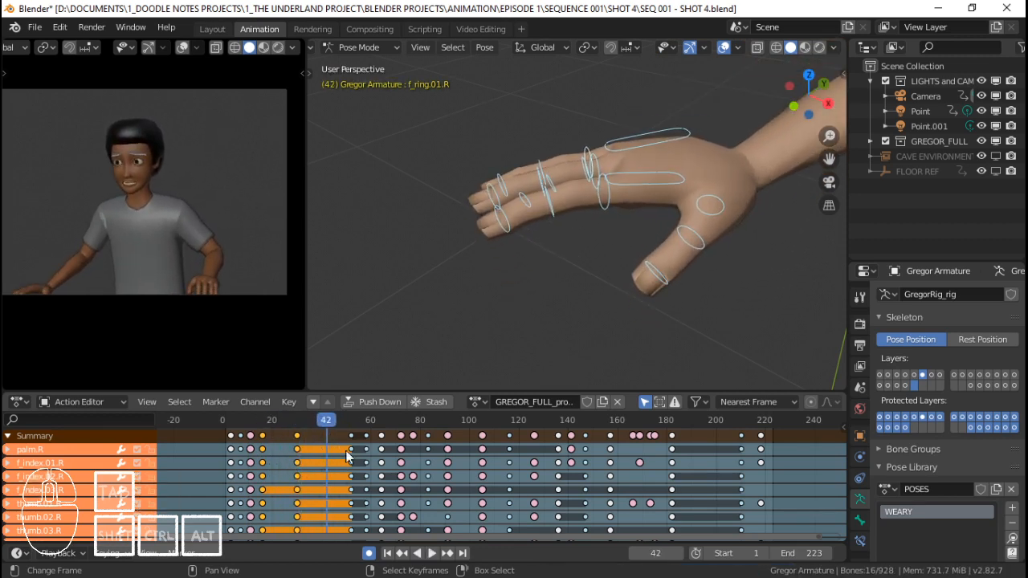
Move the right-hand bones' keyframes that follow frame 30 to frame 42 and play back the new timing.
{"action": "right_click", "coordinate": [352, 438]}
{"action": "left_click", "coordinate": [297, 452]}
{"action": "key", "text": "space"}
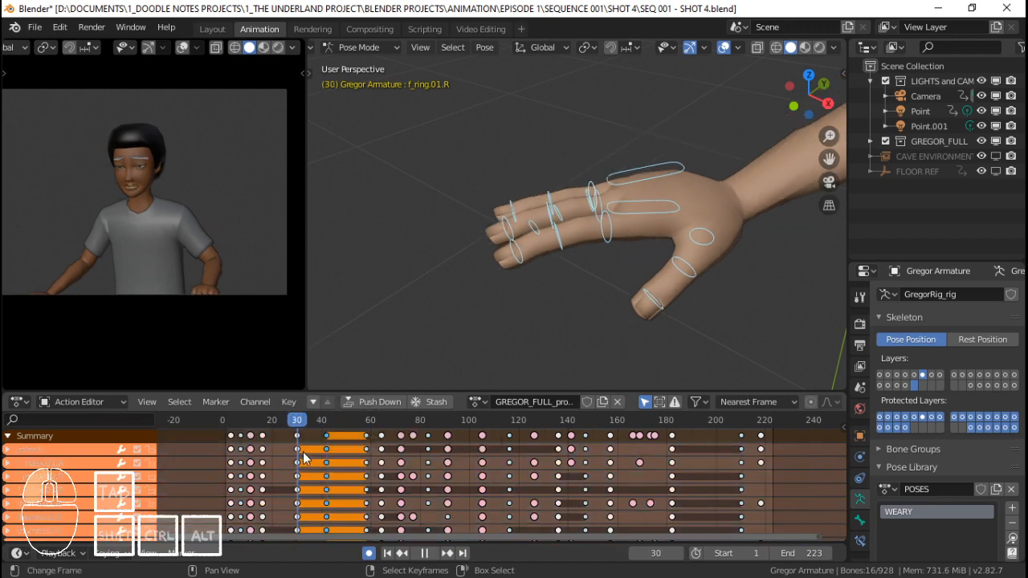
{"action": "left_click_drag", "start_coordinate": [348, 452], "coordinate": [326, 454]}
{"action": "key", "text": "space"}
{"action": "key", "text": "space"}
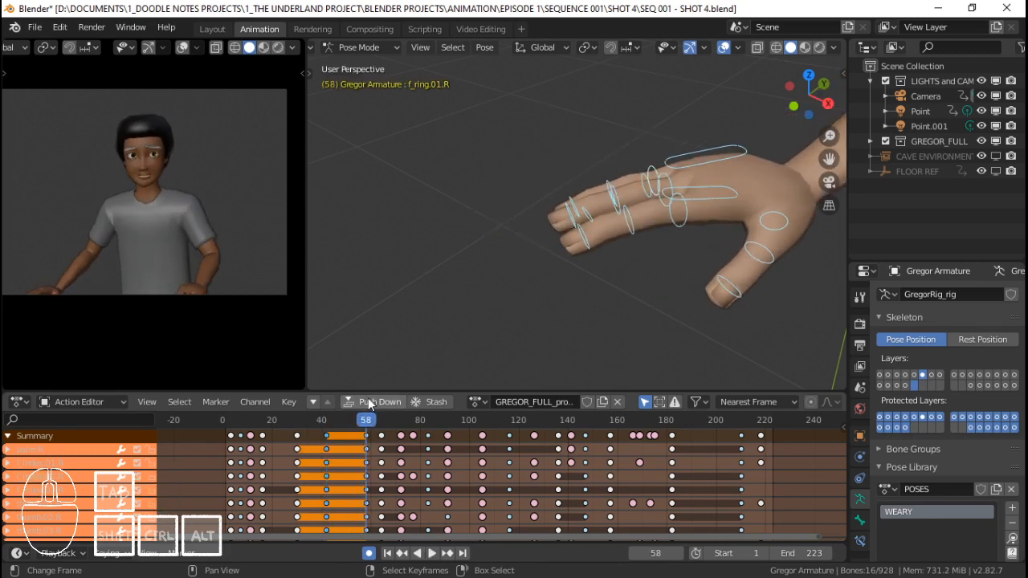
Rotate the right pinky's base bone around its local X axis at frame 42 to curl the finger down.
{"action": "key", "text": "Down"}
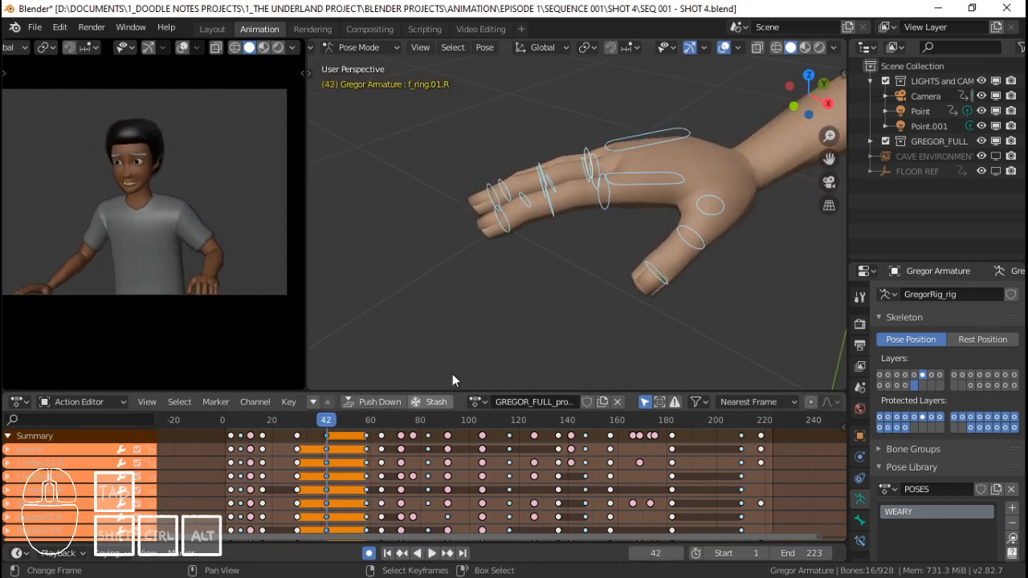
{"action": "scroll", "coordinate": [510, 248], "scroll_direction": "up", "scroll_amount": 2}
{"action": "middle_click_drag", "start_coordinate": [599, 204], "coordinate": [697, 237], "text": "shift"}
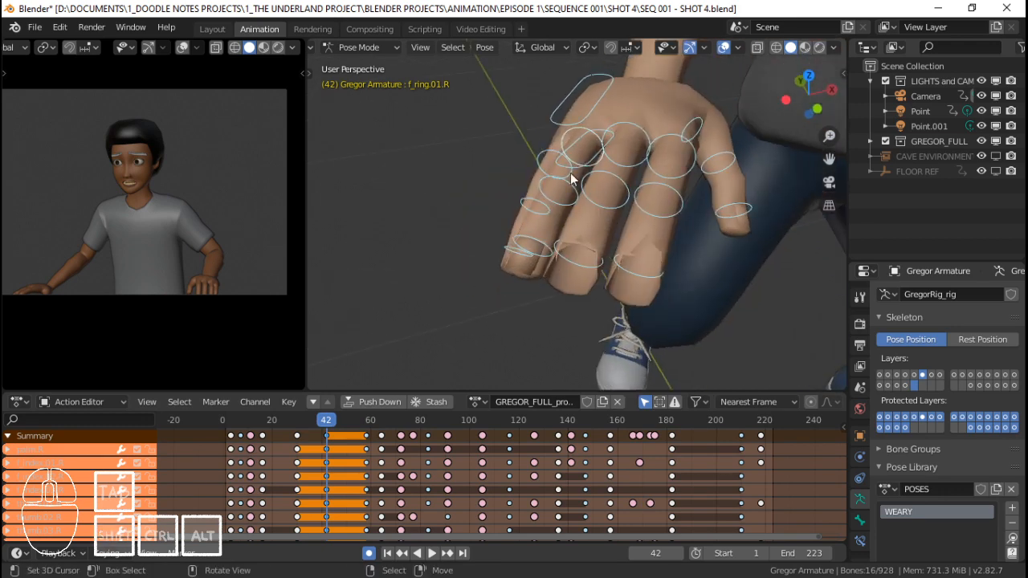
{"action": "right_click", "coordinate": [570, 172]}
{"action": "middle_click_drag", "start_coordinate": [600, 151], "coordinate": [699, 147]}
{"action": "key", "text": "r"}
{"action": "key", "text": "x"}
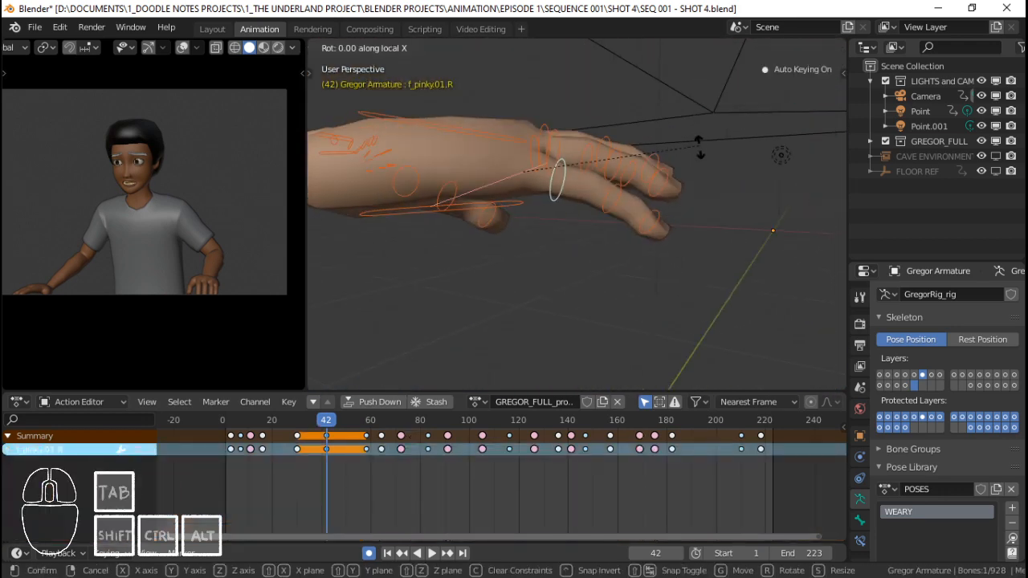
{"action": "left_click", "coordinate": [697, 166]}
Curl the right ring and middle fingers' base bones downward around their local X axes at frame 42.
{"action": "right_click", "coordinate": [559, 142]}
{"action": "key", "text": "r"}
{"action": "key", "text": "x"}
{"action": "key", "text": "x"}
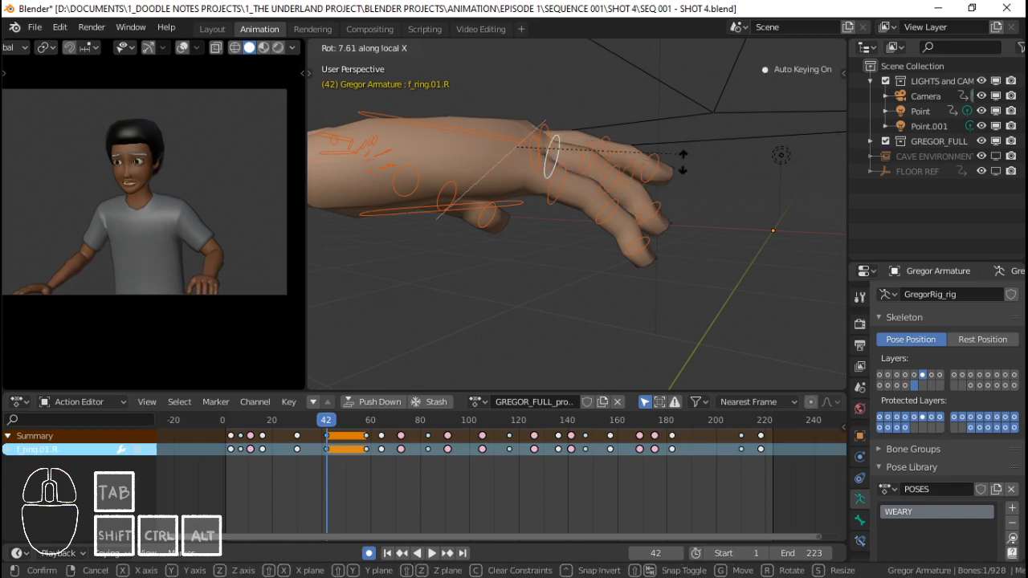
{"action": "left_click", "coordinate": [680, 171]}
{"action": "right_click", "coordinate": [548, 143]}
{"action": "key", "text": "r"}
{"action": "key", "text": "x"}
{"action": "key", "text": "x"}
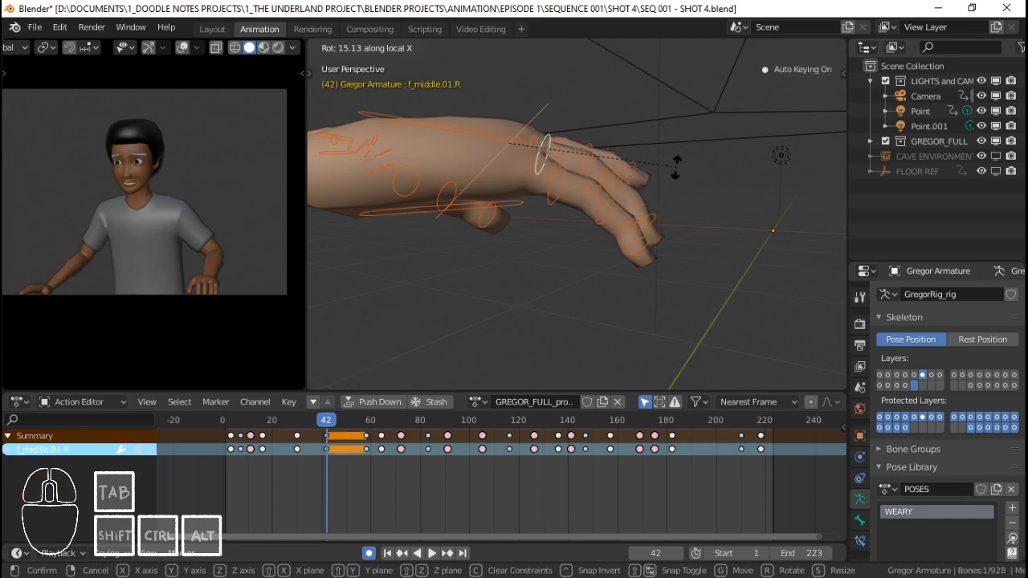
{"action": "left_click", "coordinate": [677, 164]}
Rotate the right ring finger's base bone around its local Z axis at frame 42 to adjust the finger spread.
{"action": "middle_click_drag", "start_coordinate": [677, 162], "coordinate": [482, 267]}
{"action": "right_click", "coordinate": [588, 151]}
{"action": "key", "text": "r"}
{"action": "key", "text": "x"}
{"action": "key", "text": "x"}
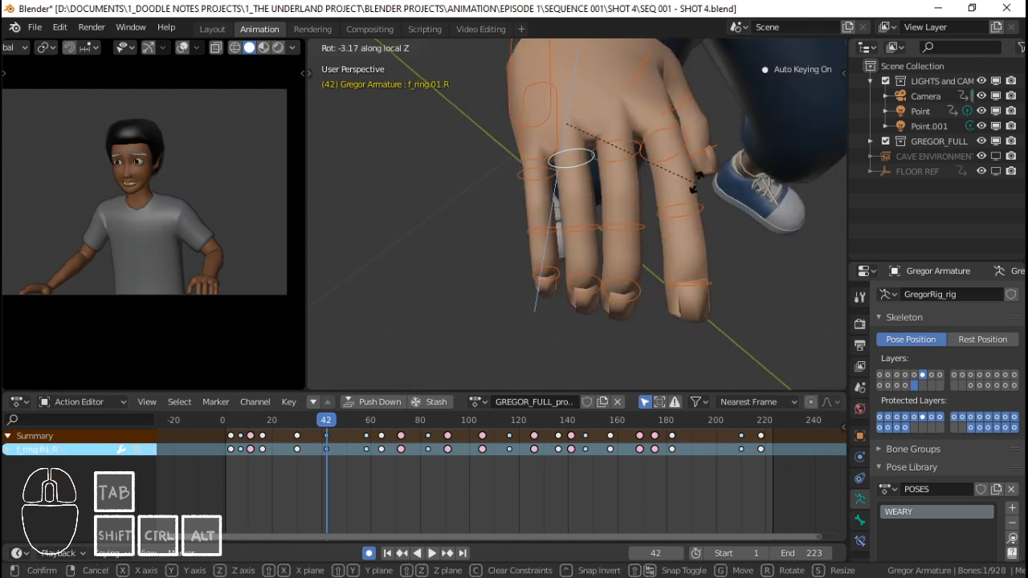
{"action": "left_click", "coordinate": [693, 183]}
Rotate the right index finger's base bone around its local X axis at frame 42 to match the other fingers' curl.
{"action": "right_click", "coordinate": [695, 153]}
{"action": "key", "text": "r"}
{"action": "mouse_move", "coordinate": [696, 153]}
{"action": "middle_mouse_down"}
{"action": "mouse_move", "coordinate": [688, 131]}
{"action": "mouse_move", "coordinate": [626, 110]}
{"action": "mouse_move", "coordinate": [662, 125]}
{"action": "mouse_move", "coordinate": [683, 157]}
{"action": "middle_mouse_up"}
{"action": "key", "text": "x"}
{"action": "key", "text": "x"}
{"action": "left_click", "coordinate": [689, 131]}
Set the 3D view's clip start to 0.001 m.
{"action": "key", "text": "m"}
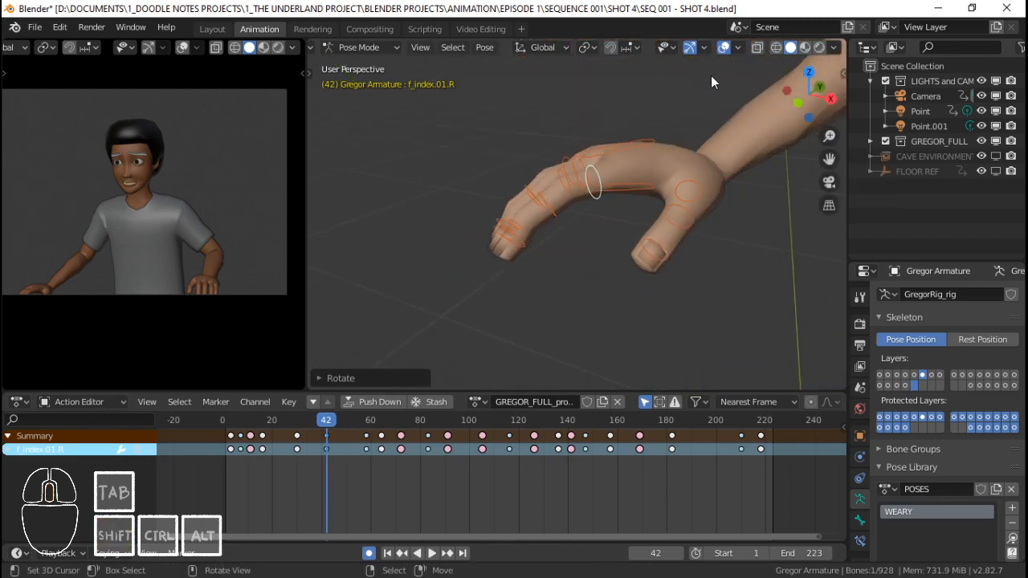
{"action": "key", "text": "n"}
{"action": "left_click", "coordinate": [836, 127]}
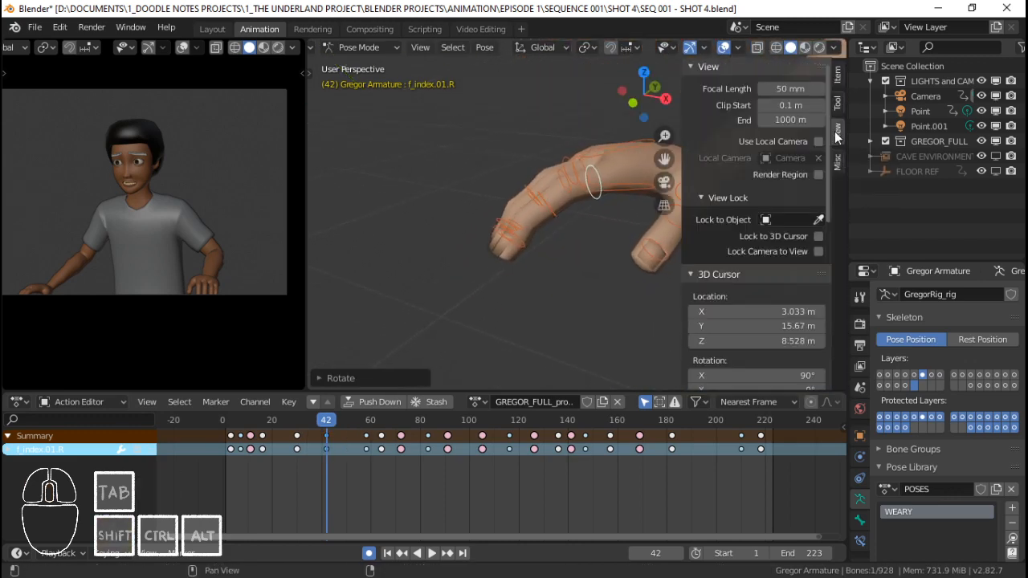
{"action": "left_click", "coordinate": [795, 105]}
{"action": "type", "text": "0.001"}
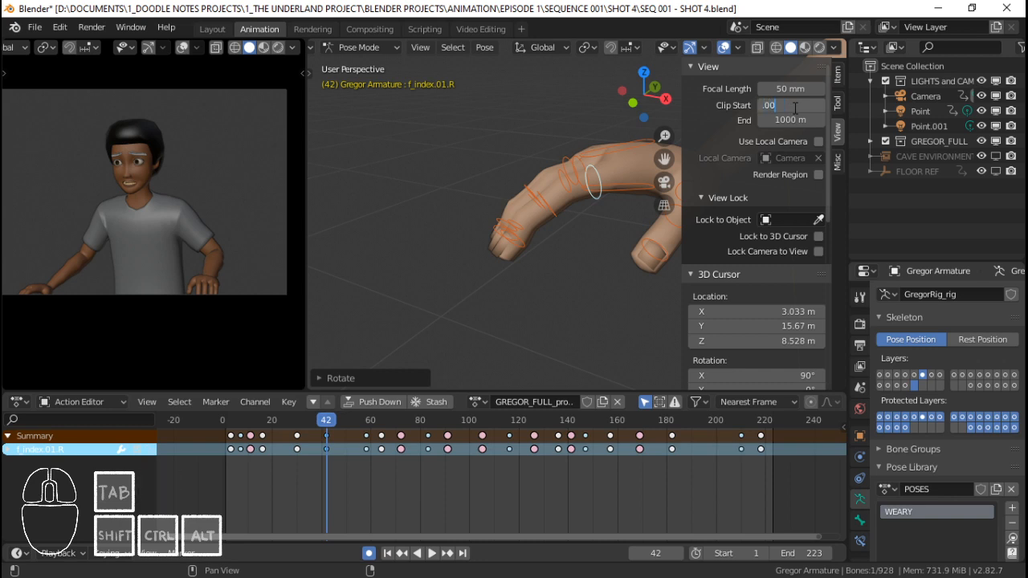
{"action": "key", "text": "Return"}
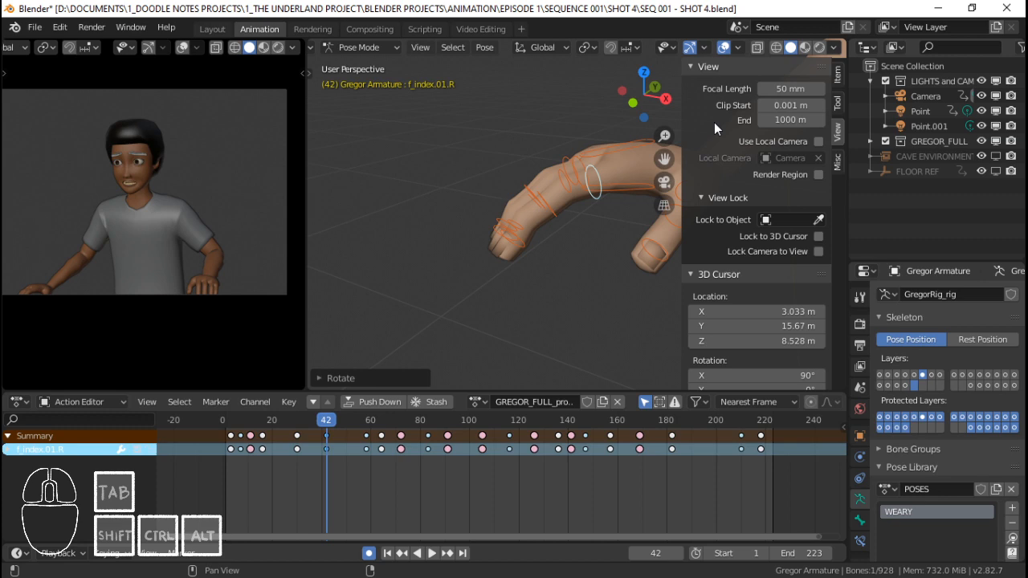
{"action": "key", "text": "n"}
Rotate the right thumb's base bone around its local X axis at frame 42.
{"action": "scroll", "coordinate": [655, 145], "scroll_direction": "up", "scroll_amount": 4}
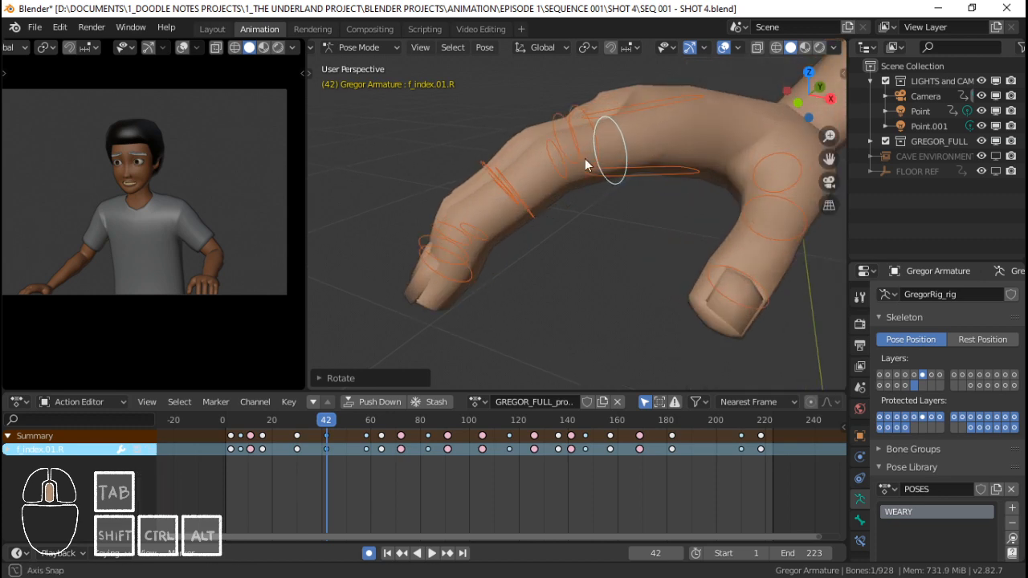
{"action": "middle_click_drag", "start_coordinate": [586, 161], "coordinate": [616, 168]}
{"action": "scroll", "coordinate": [617, 168], "scroll_direction": "up", "scroll_amount": 6}
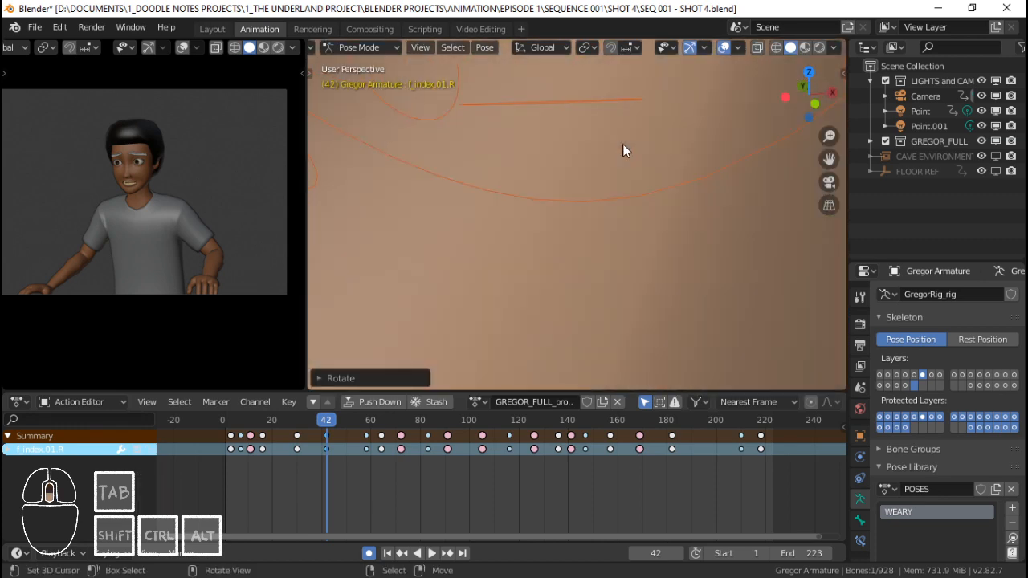
{"action": "scroll", "coordinate": [622, 146], "scroll_direction": "down", "scroll_amount": 6}
{"action": "scroll", "coordinate": [588, 193], "scroll_direction": "up", "scroll_amount": 1}
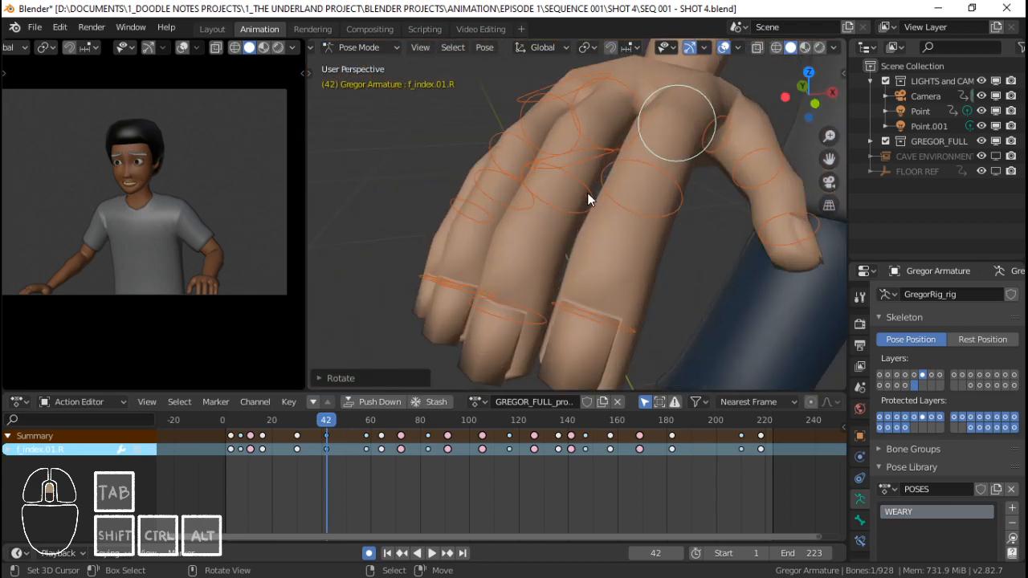
{"action": "middle_click_drag", "start_coordinate": [622, 235], "coordinate": [616, 182], "text": "shift"}
{"action": "right_click", "coordinate": [630, 184]}
{"action": "key", "text": "r"}
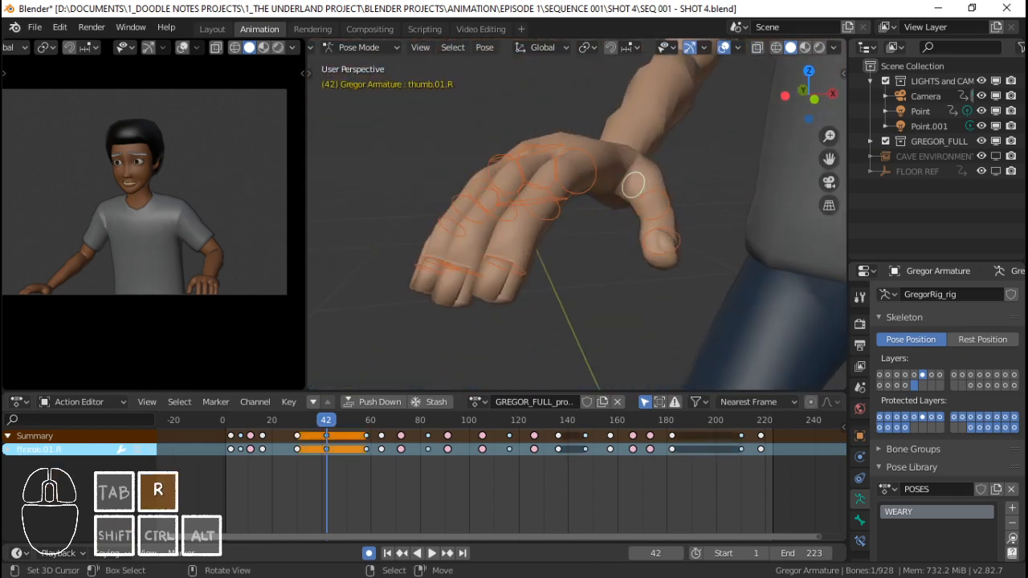
{"action": "key", "text": "x"}
{"action": "key", "text": "x"}
{"action": "left_click", "coordinate": [712, 163]}
Key location and rotation of all the right palm, finger and thumb bones at frame 42 and play the result.
{"action": "scroll", "coordinate": [600, 198], "scroll_direction": "down", "scroll_amount": 2}
{"action": "key", "text": "c"}
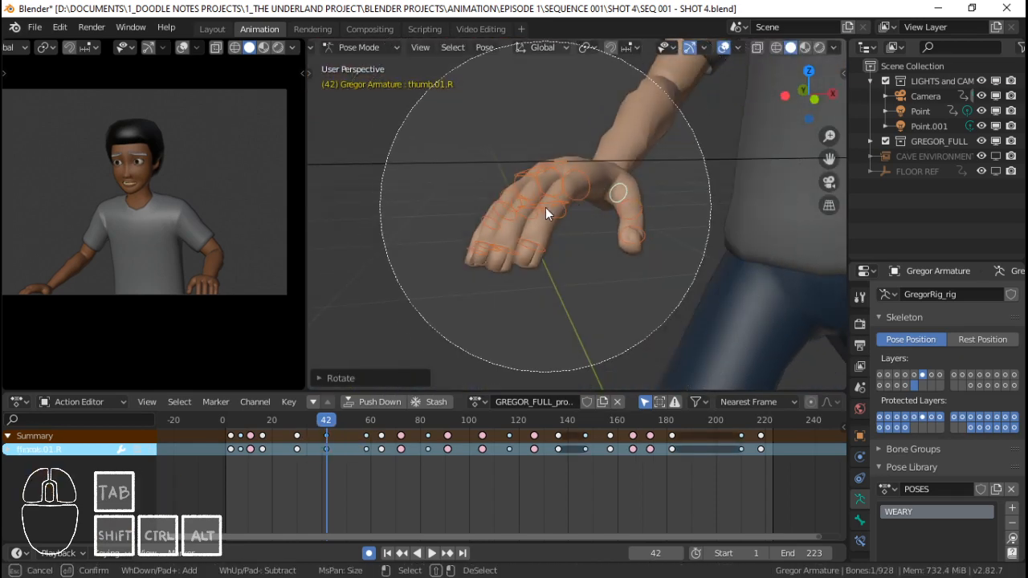
{"action": "left_click", "coordinate": [546, 208]}
{"action": "right_click", "coordinate": [545, 207]}
{"action": "key", "text": "i"}
{"action": "key", "text": "space"}
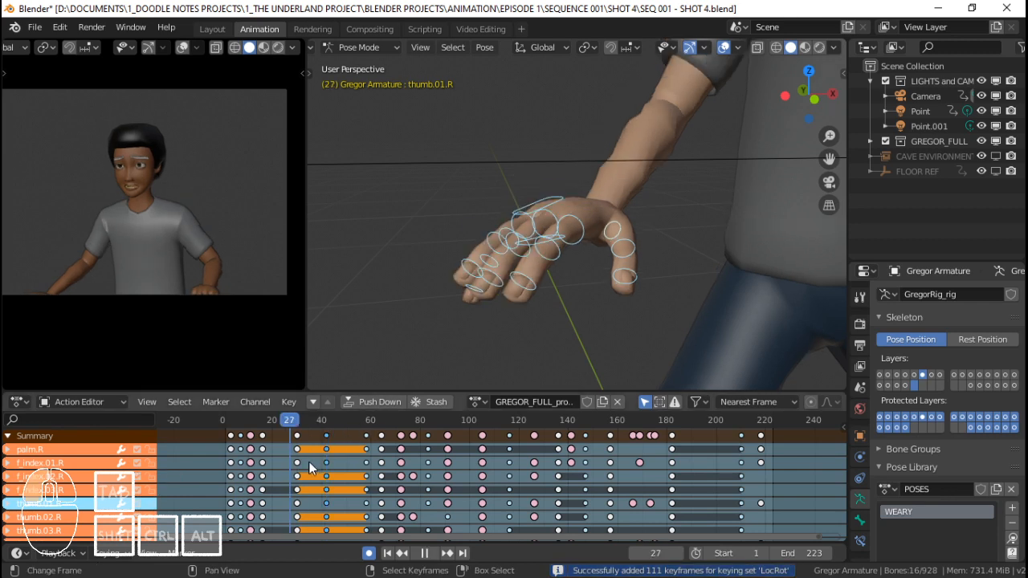
{"action": "left_click_drag", "start_coordinate": [354, 455], "coordinate": [282, 444]}
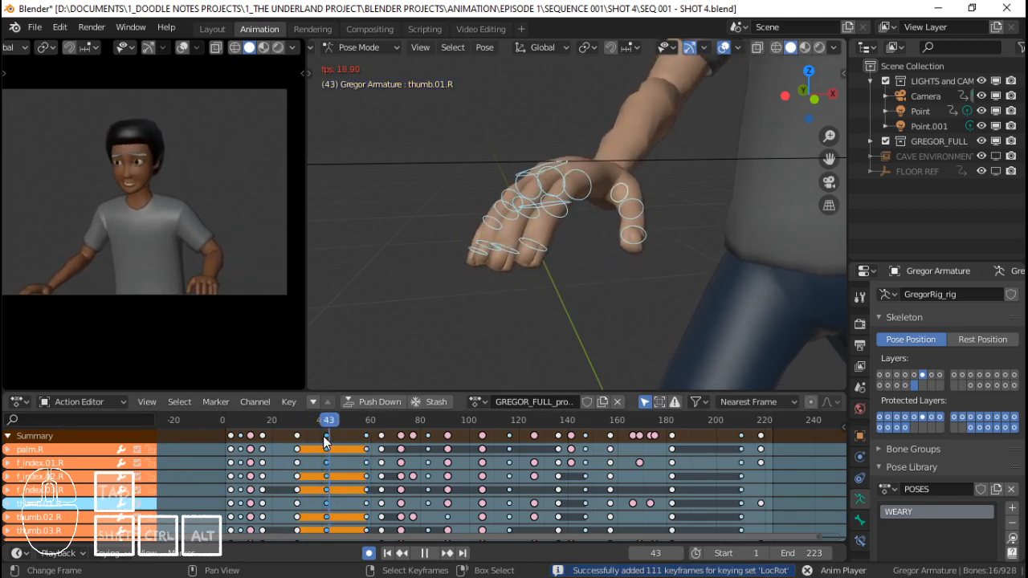
{"action": "key", "text": "space"}
At frame 64, rotate the right middle and ring fingers' base bones together around their local X axes to raise the fingers.
{"action": "left_click_drag", "start_coordinate": [370, 440], "coordinate": [381, 441]}
{"action": "scroll", "coordinate": [622, 210], "scroll_direction": "up", "scroll_amount": 2}
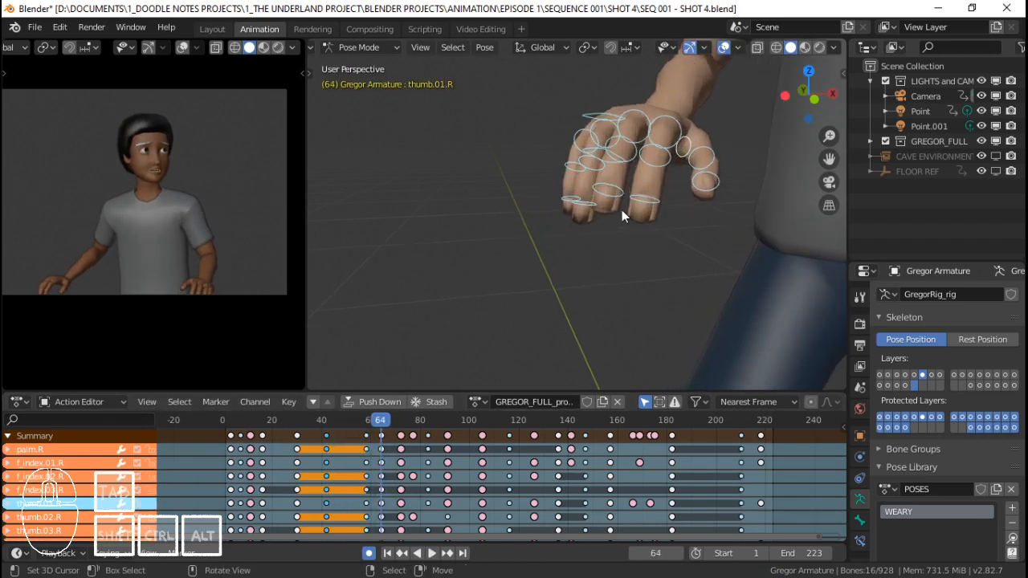
{"action": "middle_click_drag", "start_coordinate": [622, 210], "coordinate": [598, 228], "text": "shift"}
{"action": "scroll", "coordinate": [636, 208], "scroll_direction": "down", "scroll_amount": 2}
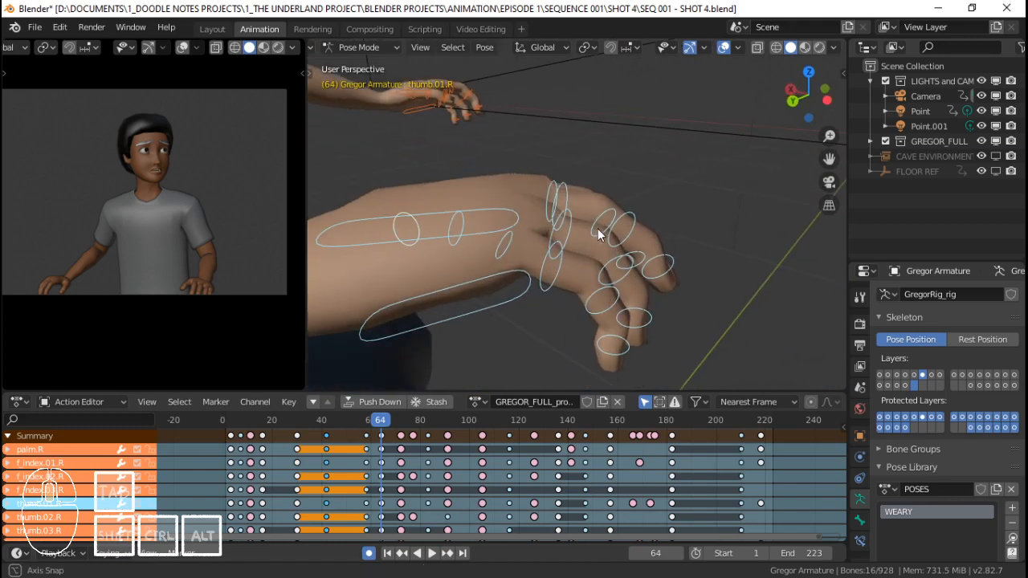
{"action": "left_click", "coordinate": [578, 232]}
{"action": "left_click", "coordinate": [573, 205], "text": "shift"}
{"action": "key", "text": "r"}
{"action": "key", "text": "x"}
{"action": "key", "text": "x"}
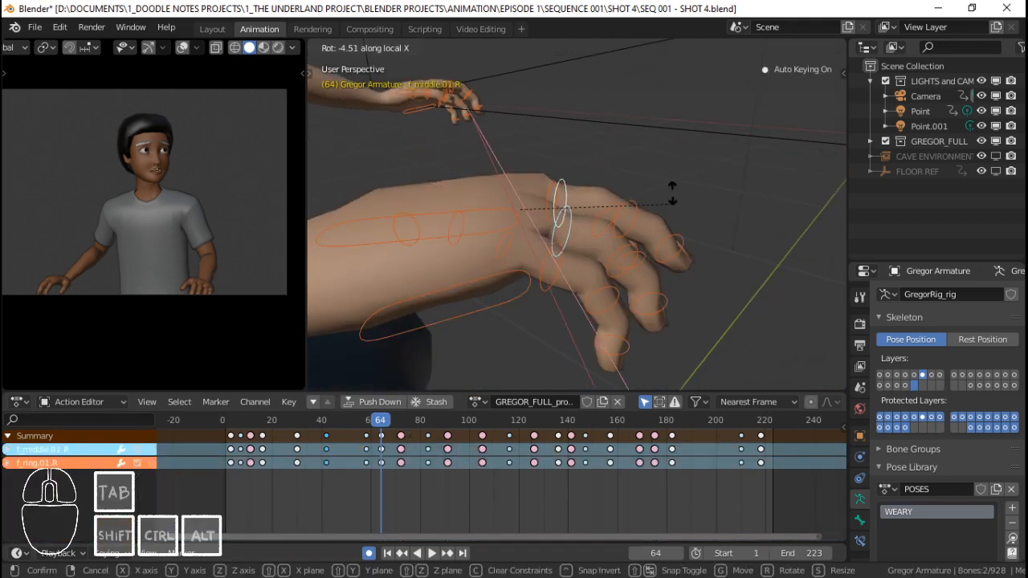
{"action": "left_click", "coordinate": [683, 176]}
Rotate the right ring finger's base bone on its own around its local X axis at frame 64.
{"action": "right_click", "coordinate": [569, 220]}
{"action": "key", "text": "r"}
{"action": "key", "text": "x"}
{"action": "key", "text": "x"}
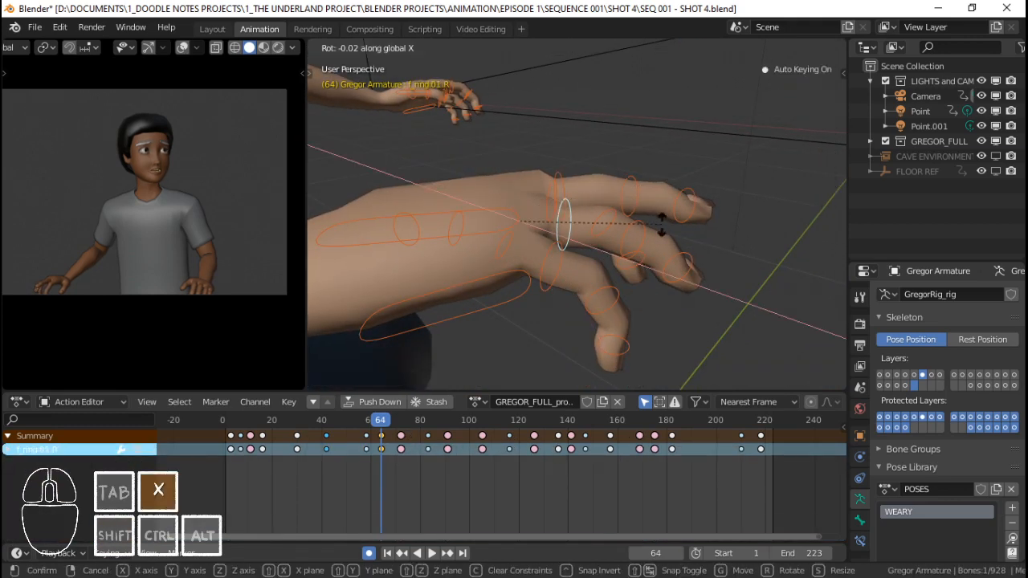
{"action": "left_click", "coordinate": [677, 207]}
Rotate the second bones of the right ring and middle fingers together around local X at frame 64.
{"action": "right_click", "coordinate": [641, 213]}
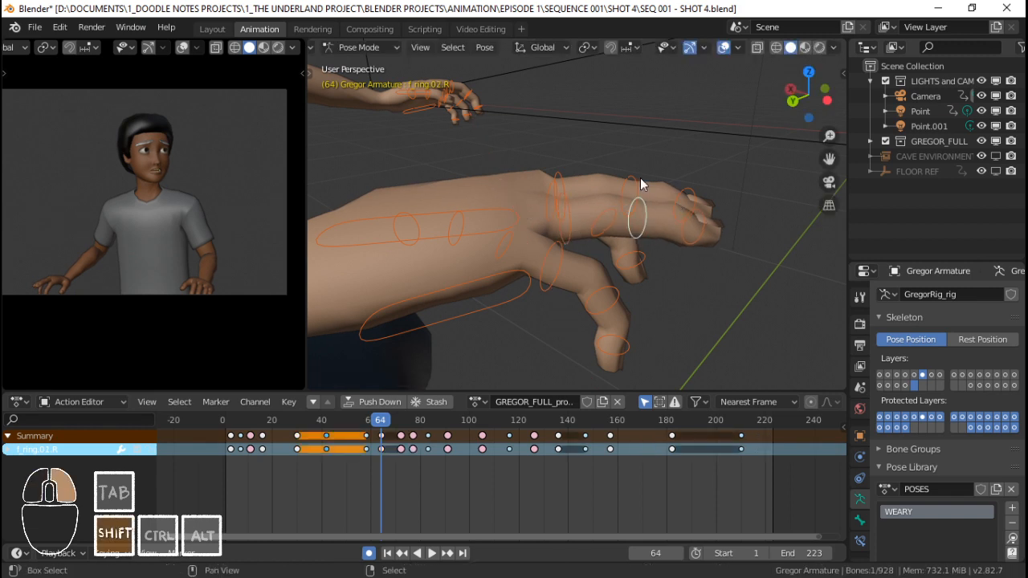
{"action": "right_click", "coordinate": [640, 179], "text": "shift"}
{"action": "key", "text": "r"}
{"action": "key", "text": "x"}
{"action": "key", "text": "x"}
{"action": "left_click", "coordinate": [707, 188]}
Rotate the right pinky's base bone around its local X axis at frame 64.
{"action": "right_click", "coordinate": [566, 253]}
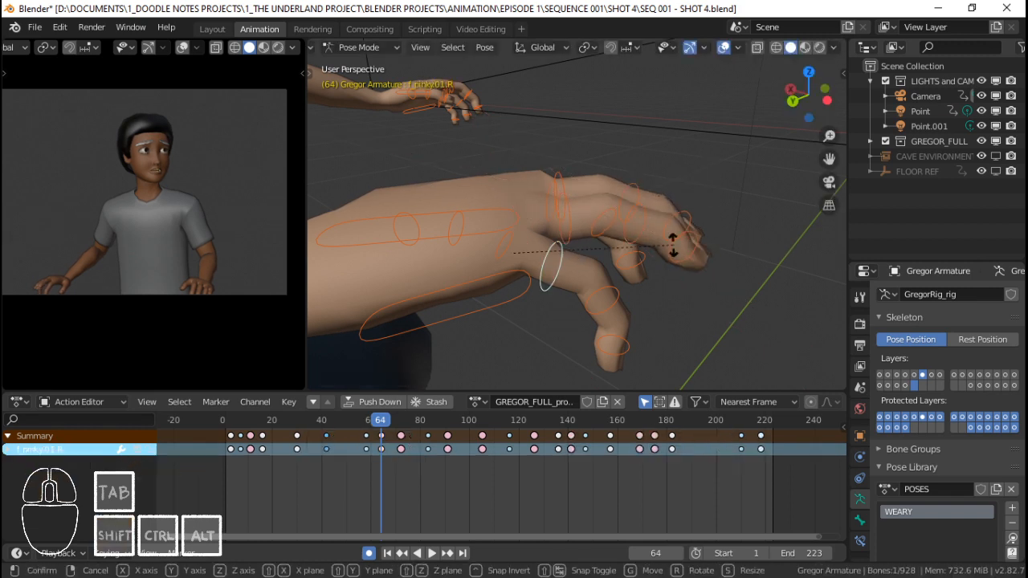
{"action": "key", "text": "r"}
{"action": "key", "text": "x"}
{"action": "key", "text": "x"}
{"action": "left_click", "coordinate": [706, 188]}
Rotate the right index finger's base bone around its local X axis at frame 64 to lift it alongside the other fingers.
{"action": "middle_click_drag", "start_coordinate": [706, 188], "coordinate": [689, 215]}
{"action": "right_click", "coordinate": [690, 215]}
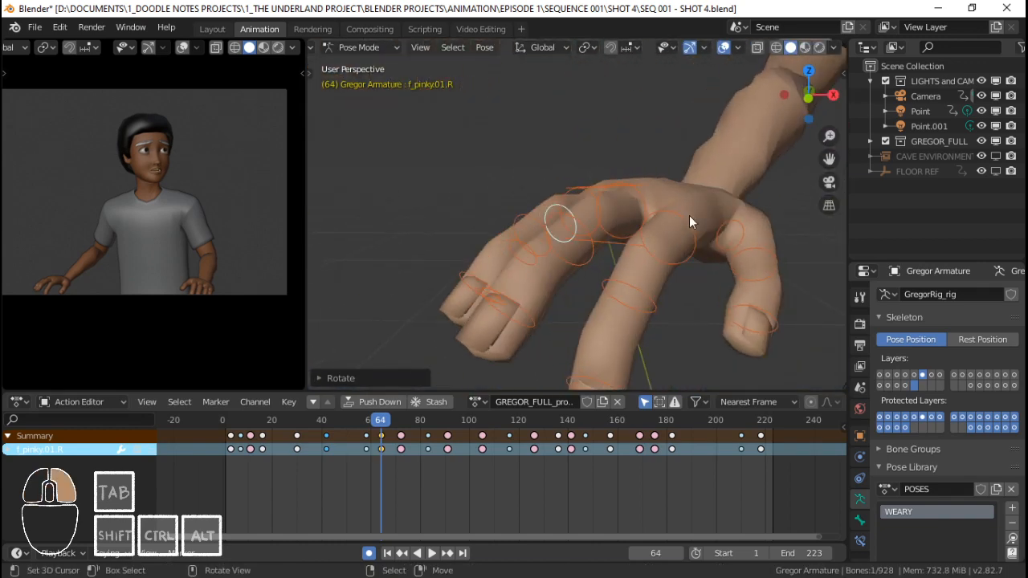
{"action": "key", "text": "r"}
{"action": "key", "text": "x"}
{"action": "key", "text": "x"}
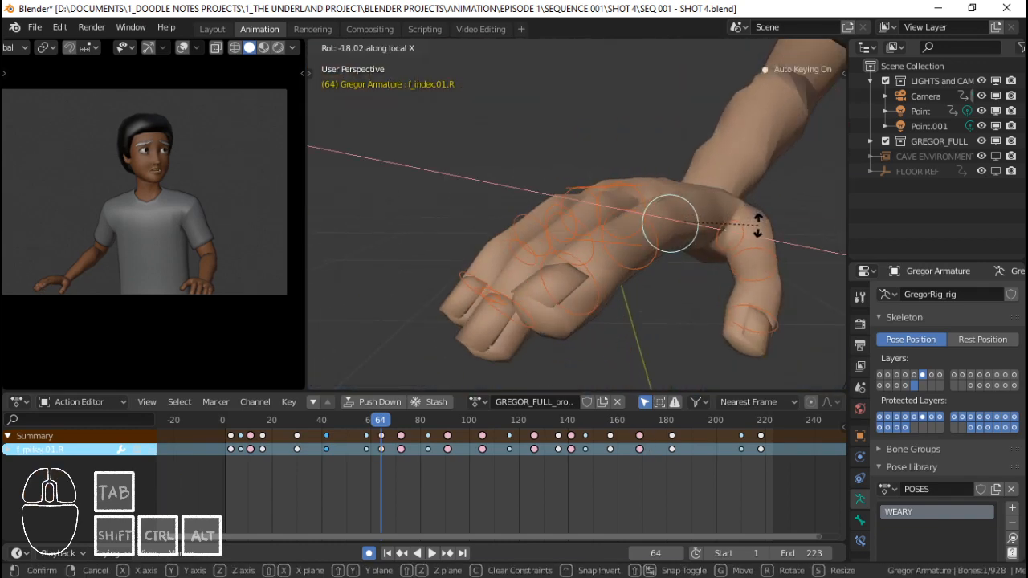
{"action": "left_click", "coordinate": [758, 225]}
Rotate the right thumb's base bone around its local X axis at frame 64.
{"action": "middle_click_drag", "start_coordinate": [758, 225], "coordinate": [706, 214]}
{"action": "right_click", "coordinate": [706, 213]}
{"action": "key", "text": "r"}
{"action": "key", "text": "x"}
{"action": "key", "text": "x"}
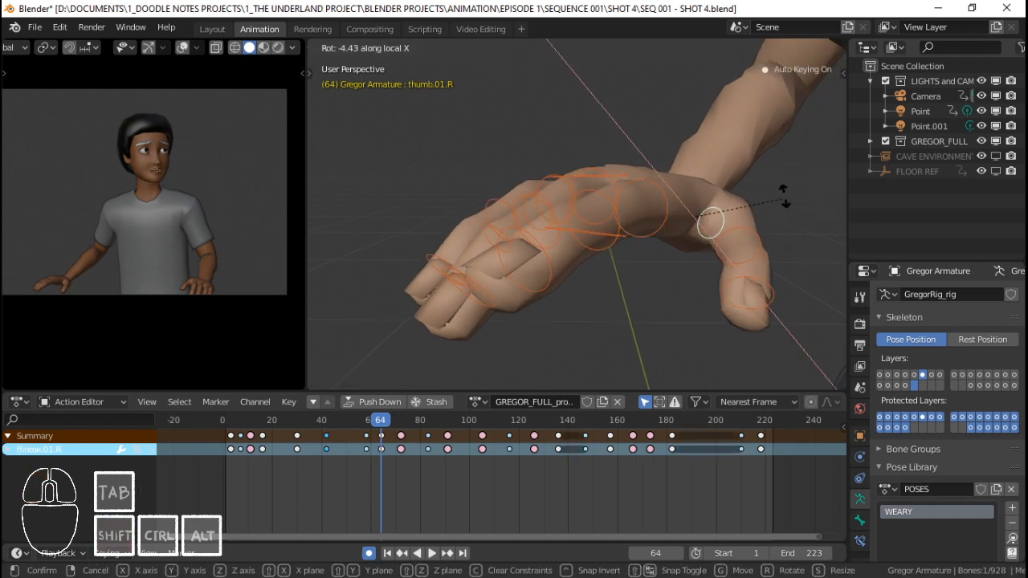
{"action": "left_click", "coordinate": [785, 195]}
Key location and rotation of all the right palm, finger and thumb bones at frame 64 and play the result.
{"action": "scroll", "coordinate": [761, 195], "scroll_direction": "down", "scroll_amount": 1}
{"action": "middle_click_drag", "start_coordinate": [762, 195], "coordinate": [647, 209]}
{"action": "key", "text": "c"}
{"action": "scroll", "coordinate": [539, 221], "scroll_direction": "down", "scroll_amount": 4}
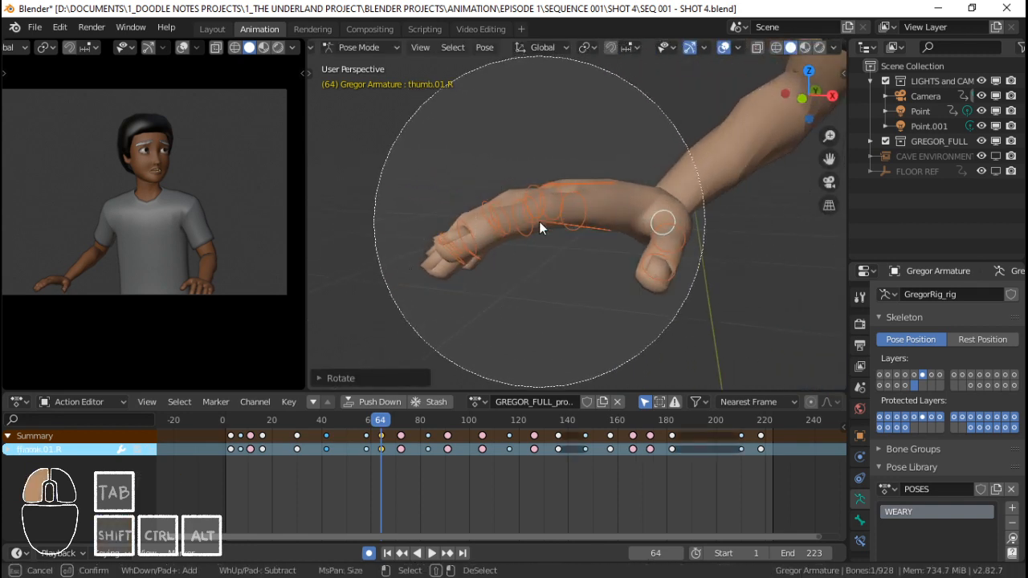
{"action": "left_click", "coordinate": [539, 221]}
{"action": "right_click", "coordinate": [539, 221]}
{"action": "key", "text": "i"}
{"action": "key", "text": "space"}
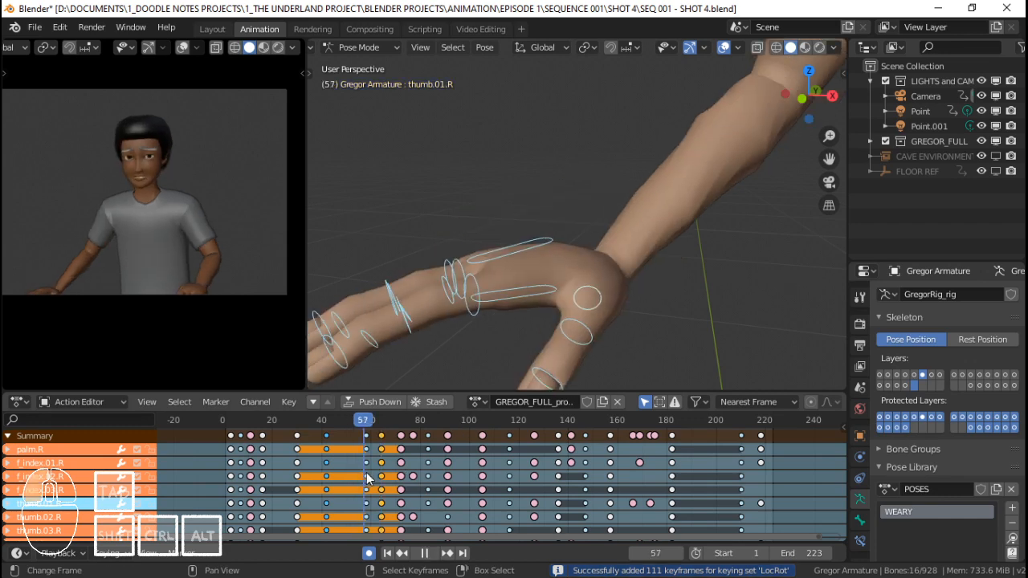
Replay the right-hand motion between about frames 34 and 73 to check the finger poses.
{"action": "left_click", "coordinate": [326, 462]}
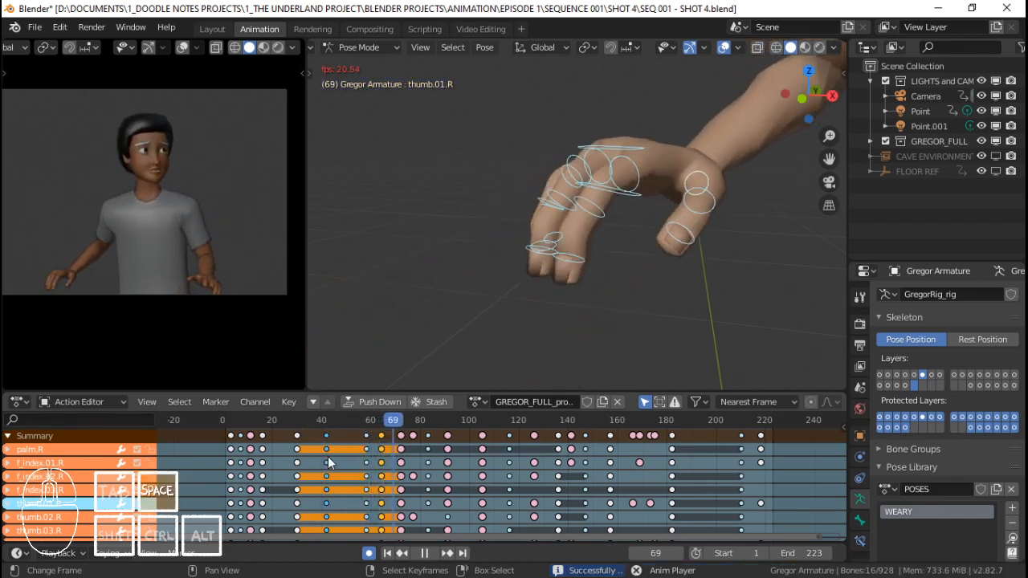
{"action": "left_click", "coordinate": [339, 460]}
{"action": "key", "text": "space"}
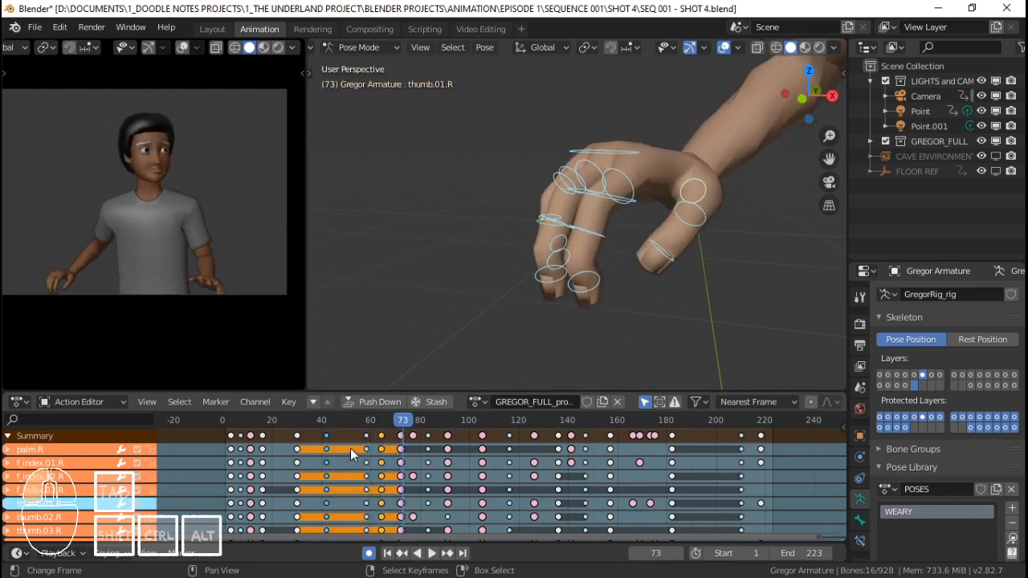
{"action": "left_click_drag", "start_coordinate": [351, 449], "coordinate": [382, 445]}
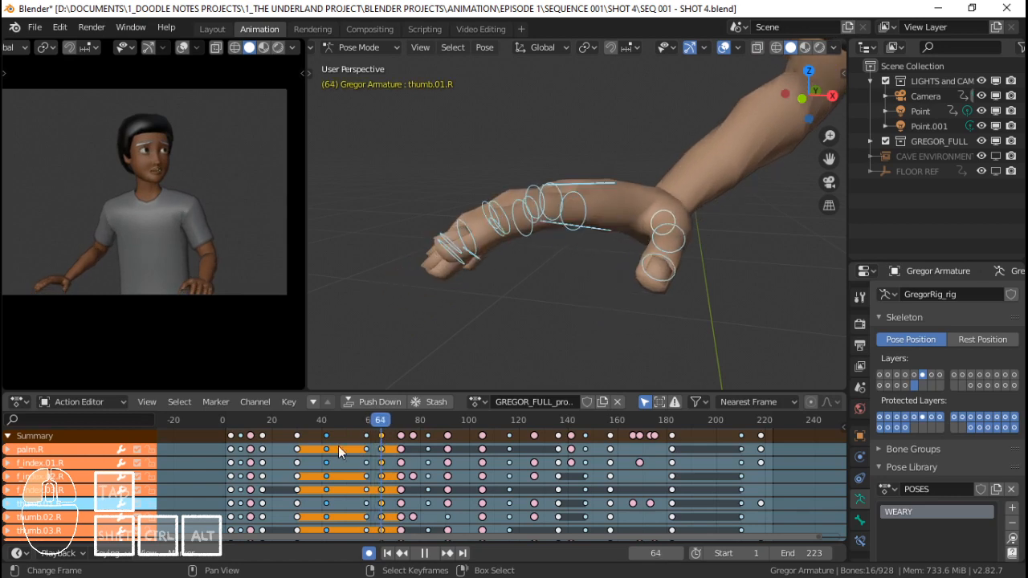
{"action": "left_click", "coordinate": [305, 446]}
{"action": "key", "text": "space"}
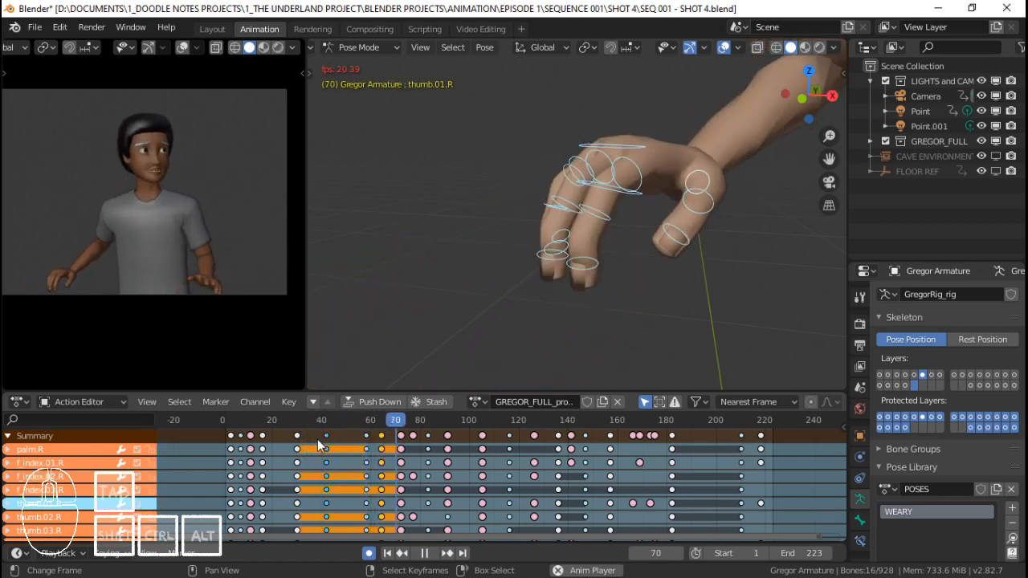
{"action": "left_click", "coordinate": [322, 447]}
{"action": "key", "text": "space"}
{"action": "key", "text": "space"}
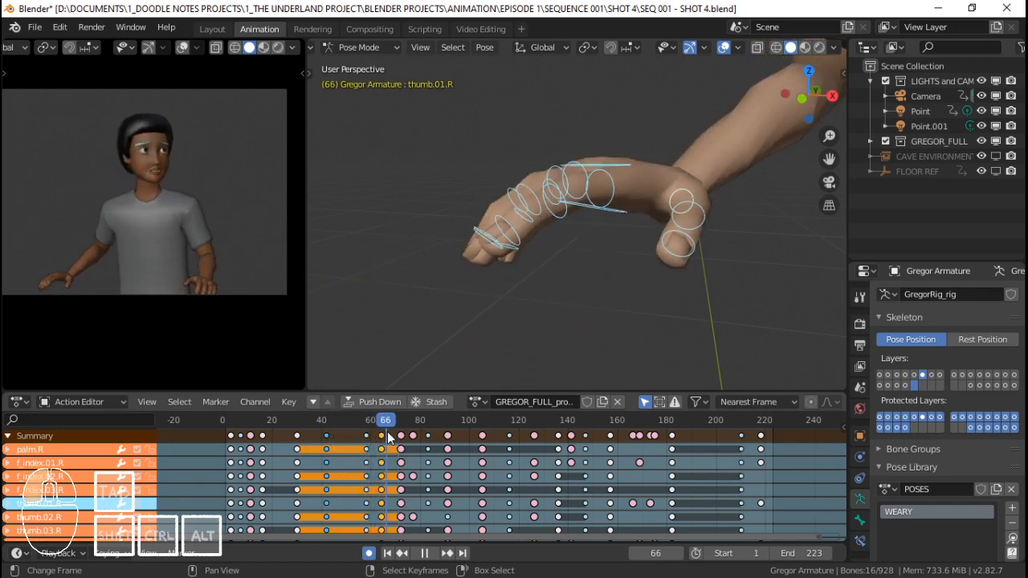
{"action": "key", "text": "space"}
Adjust the right index finger's curl at frame 64 by rotating its second bone around local X.
{"action": "mouse_move", "coordinate": [382, 435]}
{"action": "left_mouse_down"}
{"action": "mouse_move", "coordinate": [368, 435]}
{"action": "mouse_move", "coordinate": [382, 435]}
{"action": "left_mouse_up"}
{"action": "left_click", "coordinate": [524, 225]}
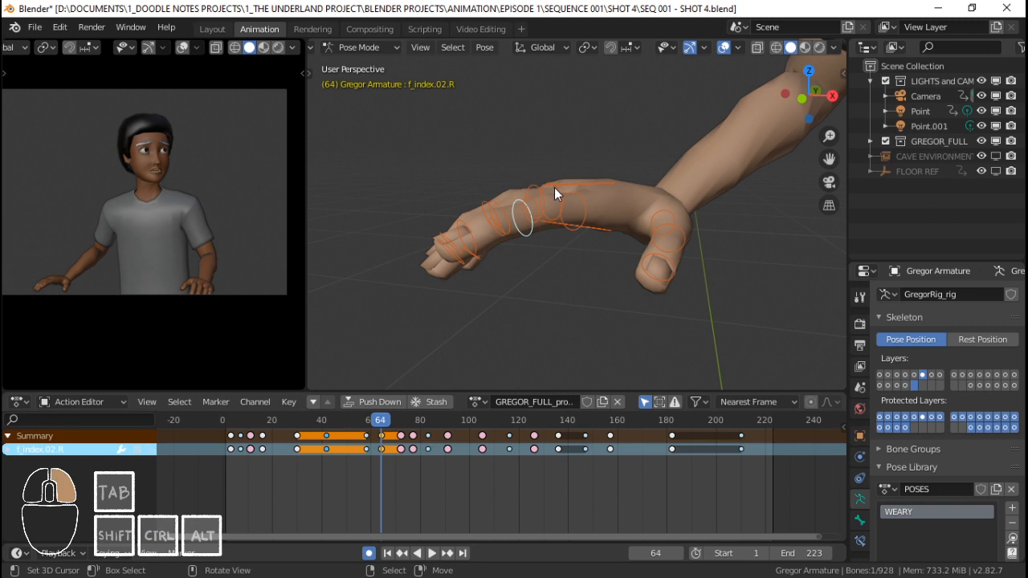
{"action": "scroll", "coordinate": [554, 188], "scroll_direction": "up", "scroll_amount": 3}
{"action": "middle_click_drag", "start_coordinate": [555, 188], "coordinate": [682, 215]}
{"action": "right_click", "coordinate": [544, 253], "text": "shift"}
{"action": "key", "text": "r"}
{"action": "key", "text": "x"}
{"action": "key", "text": "x"}
{"action": "left_click", "coordinate": [645, 250]}
Refine the right index finger's base bone rotation around its local X axis at frame 64.
{"action": "right_click", "coordinate": [642, 250]}
{"action": "key", "text": "r"}
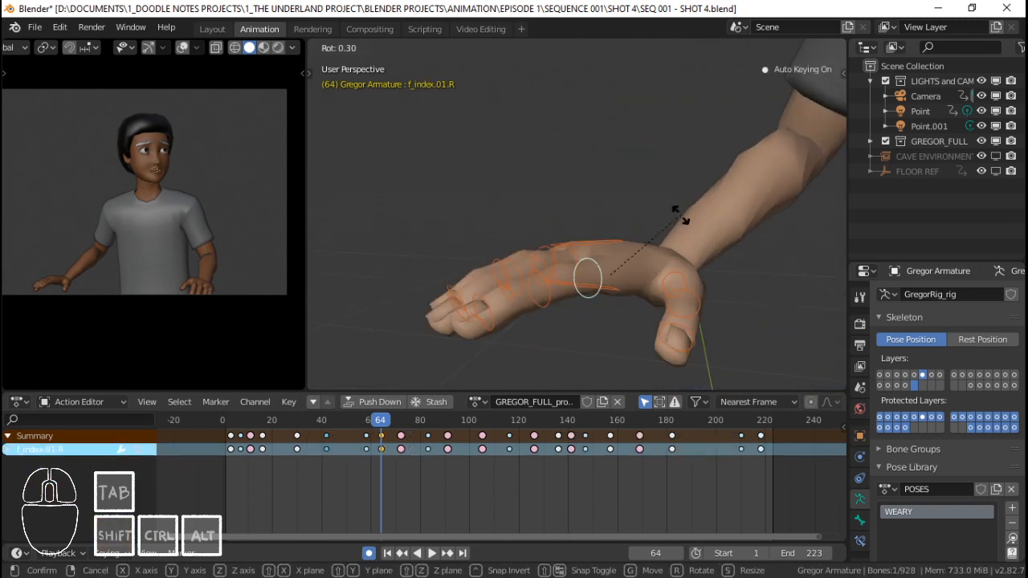
{"action": "key", "text": "x"}
{"action": "key", "text": "x"}
{"action": "left_click", "coordinate": [687, 230]}
Rotate the right pinky's base bone further upward around its local X axis at frame 64.
{"action": "middle_click_drag", "start_coordinate": [533, 262], "coordinate": [747, 265]}
{"action": "right_click", "coordinate": [537, 277]}
{"action": "key", "text": "r"}
{"action": "key", "text": "x"}
{"action": "key", "text": "x"}
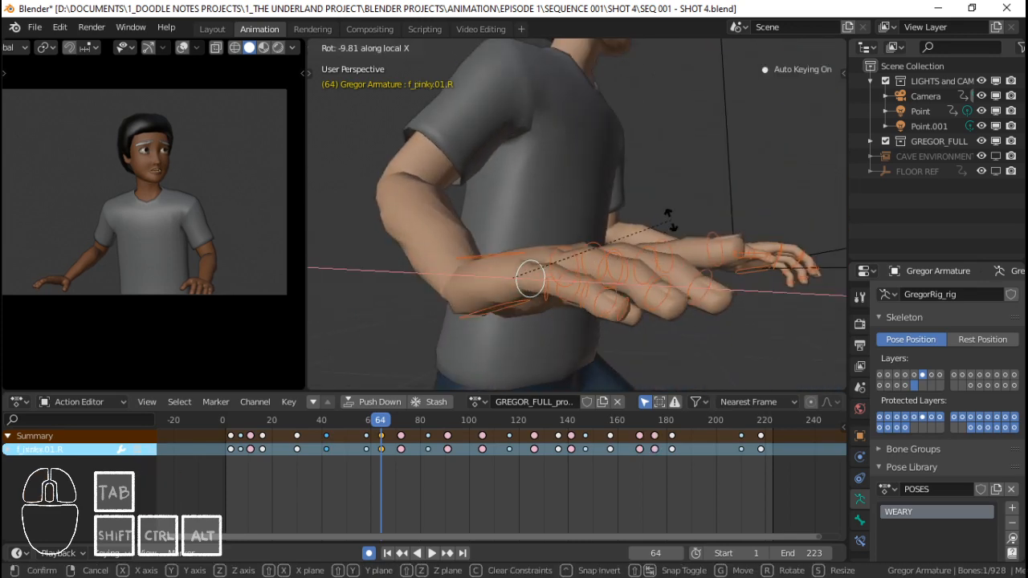
{"action": "left_click", "coordinate": [669, 228]}
Key location and rotation of all the right-hand bones again at frame 64 and play back the revised pose.
{"action": "middle_click_drag", "start_coordinate": [670, 228], "coordinate": [481, 258]}
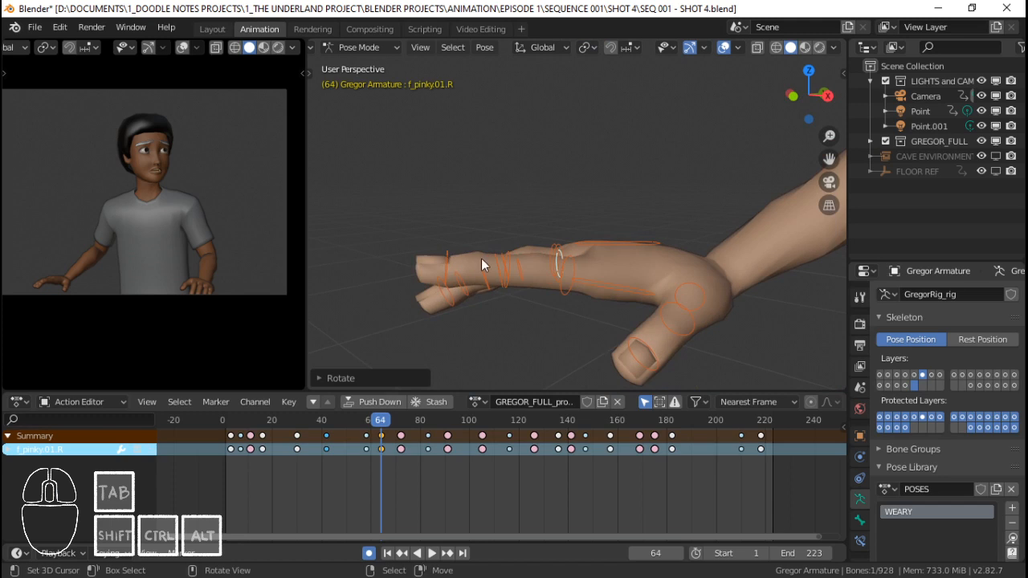
{"action": "scroll", "coordinate": [482, 258], "scroll_direction": "down", "scroll_amount": 2}
{"action": "key", "text": "c"}
{"action": "left_click", "coordinate": [560, 260]}
{"action": "right_click", "coordinate": [561, 261]}
{"action": "key", "text": "i"}
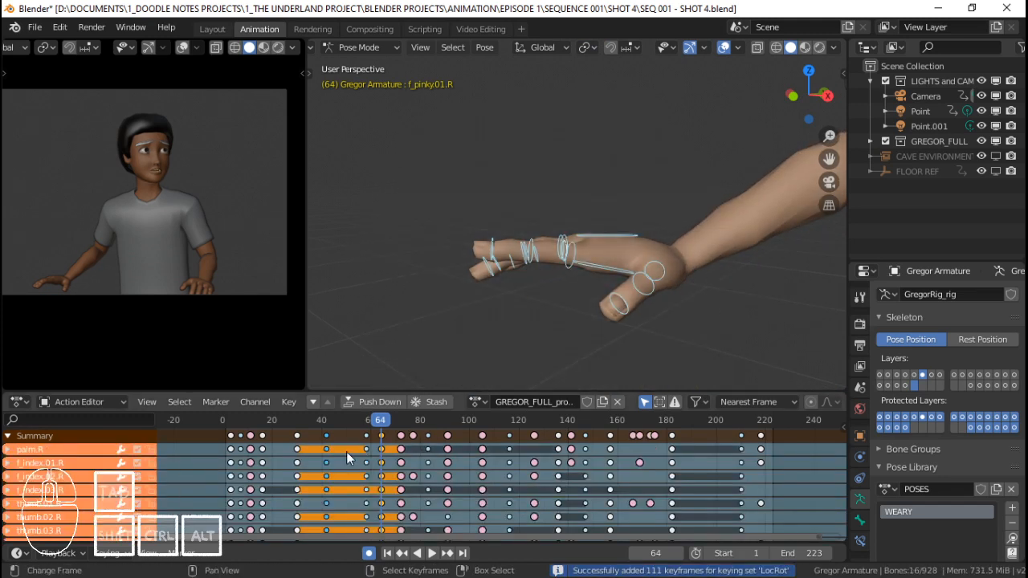
{"action": "left_click", "coordinate": [318, 451]}
{"action": "key", "text": "space"}
{"action": "key", "text": "space"}
At frame 72, rotate the right ring finger's base bone around its local X axis.
{"action": "left_click_drag", "start_coordinate": [396, 452], "coordinate": [400, 452]}
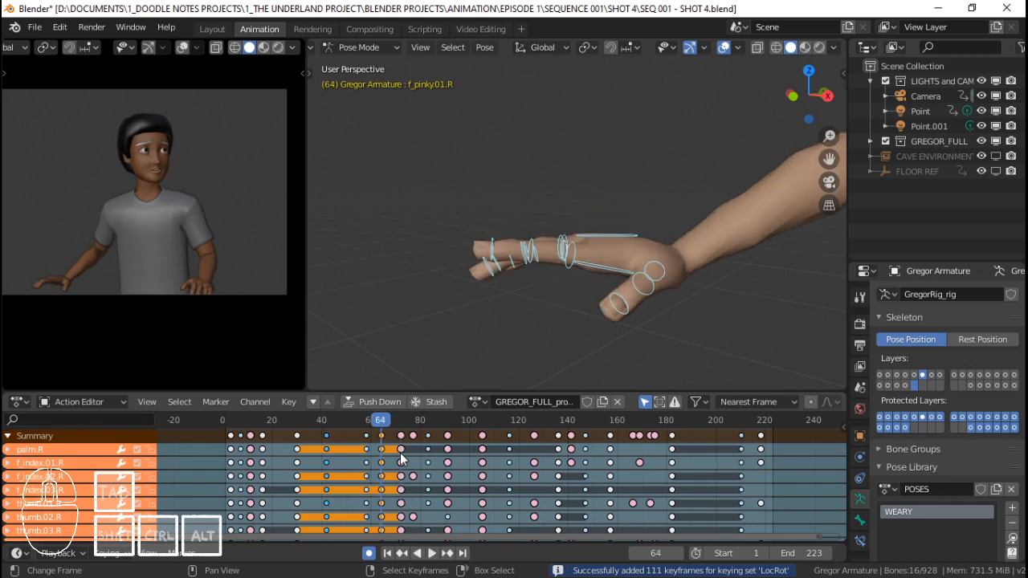
{"action": "middle_click_drag", "start_coordinate": [533, 256], "coordinate": [576, 219]}
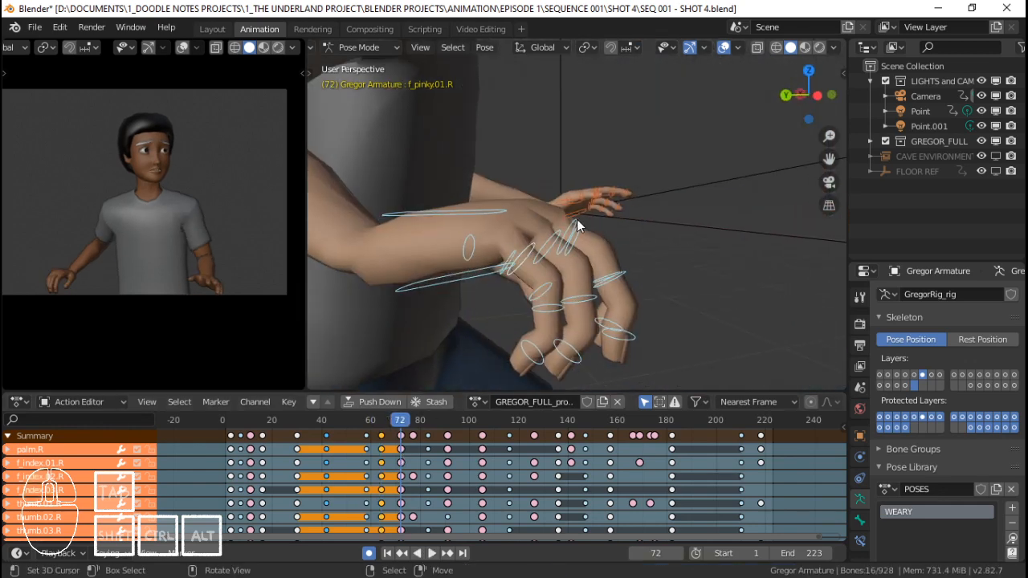
{"action": "left_click", "coordinate": [573, 225]}
{"action": "middle_click_drag", "start_coordinate": [644, 230], "coordinate": [617, 243]}
{"action": "left_click", "coordinate": [592, 229], "text": "shift"}
{"action": "right_click", "coordinate": [540, 242]}
{"action": "key", "text": "r"}
{"action": "key", "text": "x"}
{"action": "key", "text": "x"}
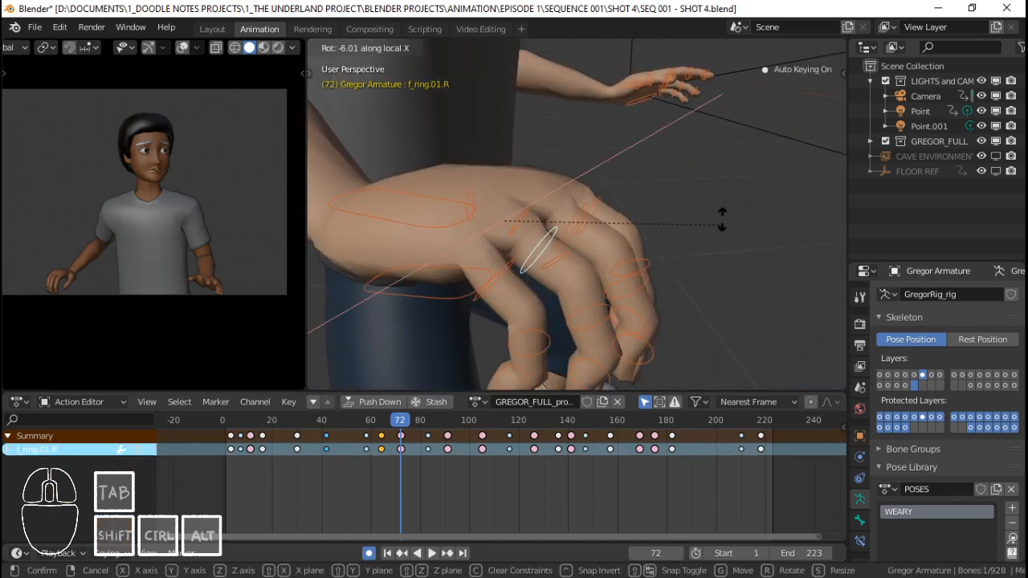
{"action": "left_click", "coordinate": [726, 206]}
Rotate the right ring finger's base bone around its local Z axis at frame 72.
{"action": "middle_click_drag", "start_coordinate": [726, 206], "coordinate": [715, 257]}
{"action": "key", "text": "r"}
{"action": "key", "text": "z"}
{"action": "key", "text": "z"}
{"action": "left_click", "coordinate": [587, 249]}
Clear the rotation of the right index and pinky fingers' base bones at frame 72.
{"action": "right_click", "coordinate": [622, 243]}
{"action": "middle_click_drag", "start_coordinate": [591, 241], "coordinate": [562, 232]}
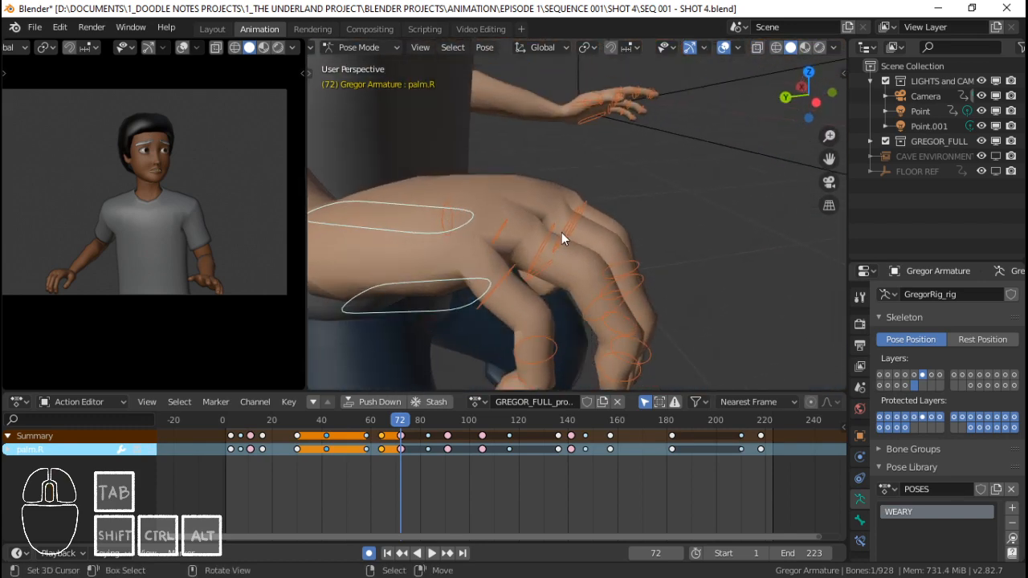
{"action": "right_click", "coordinate": [546, 232]}
{"action": "right_click", "coordinate": [550, 232], "text": "shift"}
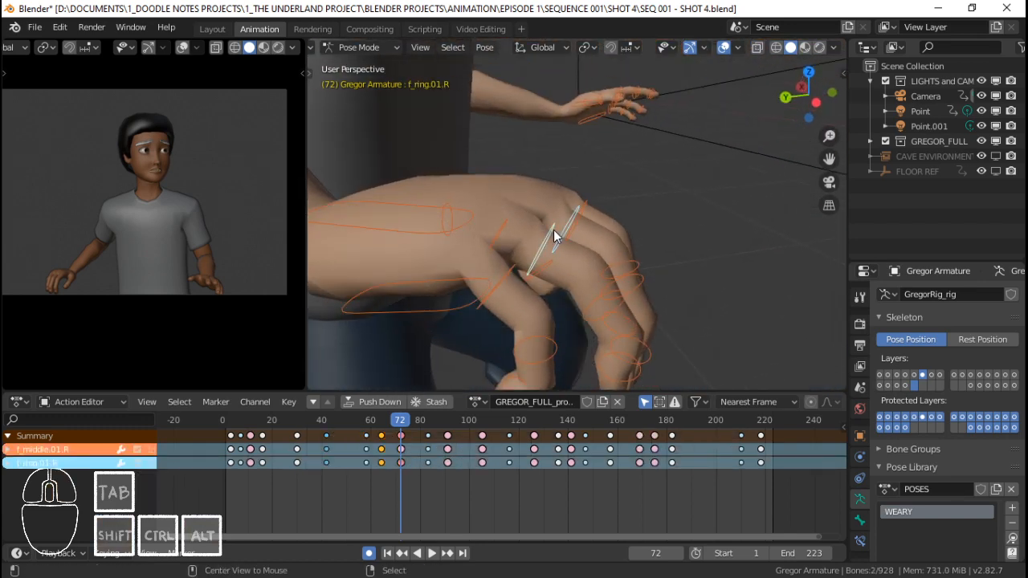
{"action": "middle_click_drag", "start_coordinate": [602, 225], "coordinate": [637, 233]}
{"action": "right_click", "coordinate": [660, 233]}
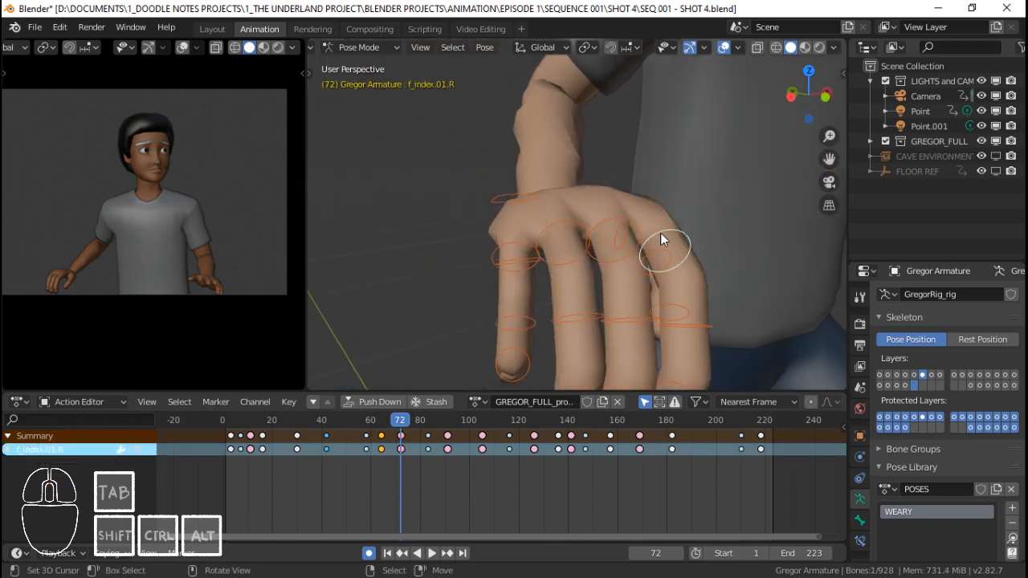
{"action": "key", "text": "alt+r"}
{"action": "right_click", "coordinate": [514, 244]}
{"action": "key", "text": "alt+r"}
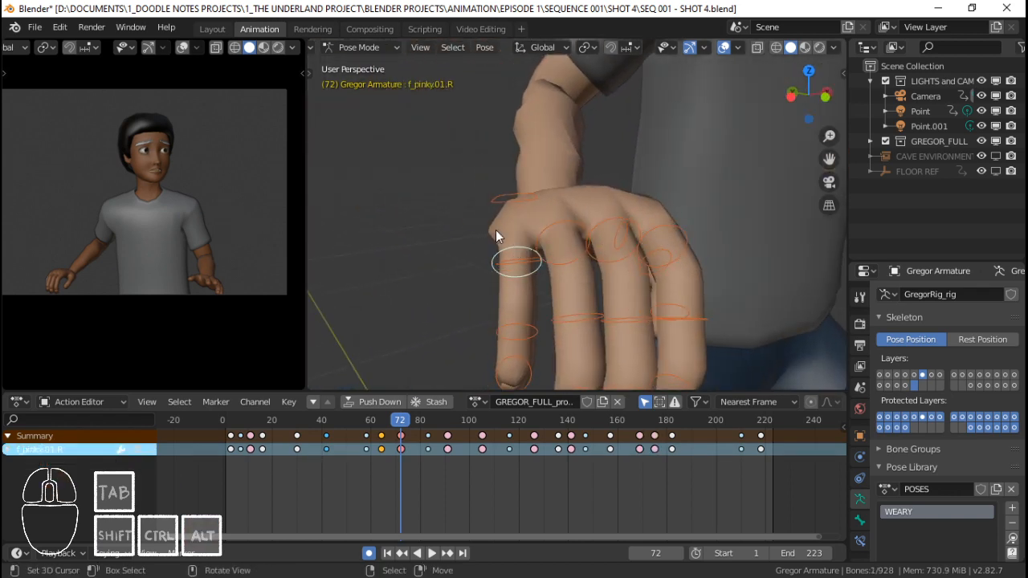
Rotate the right middle finger's base bone around its local X axis at frame 72.
{"action": "middle_click_drag", "start_coordinate": [495, 230], "coordinate": [518, 277]}
{"action": "right_click", "coordinate": [518, 277]}
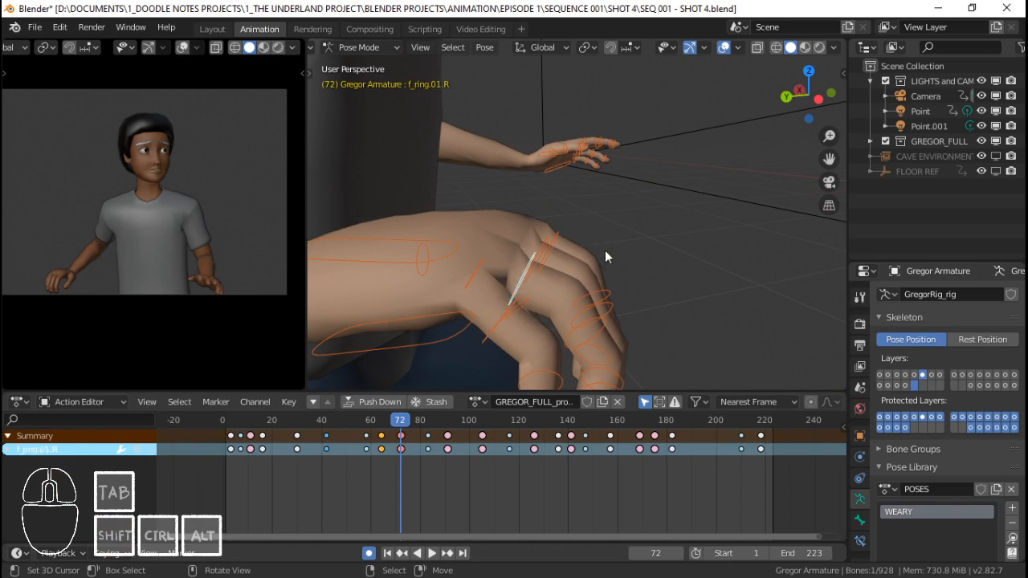
{"action": "middle_click_drag", "start_coordinate": [605, 250], "coordinate": [659, 238]}
{"action": "right_click", "coordinate": [614, 245], "text": "shift"}
{"action": "right_click", "coordinate": [544, 254]}
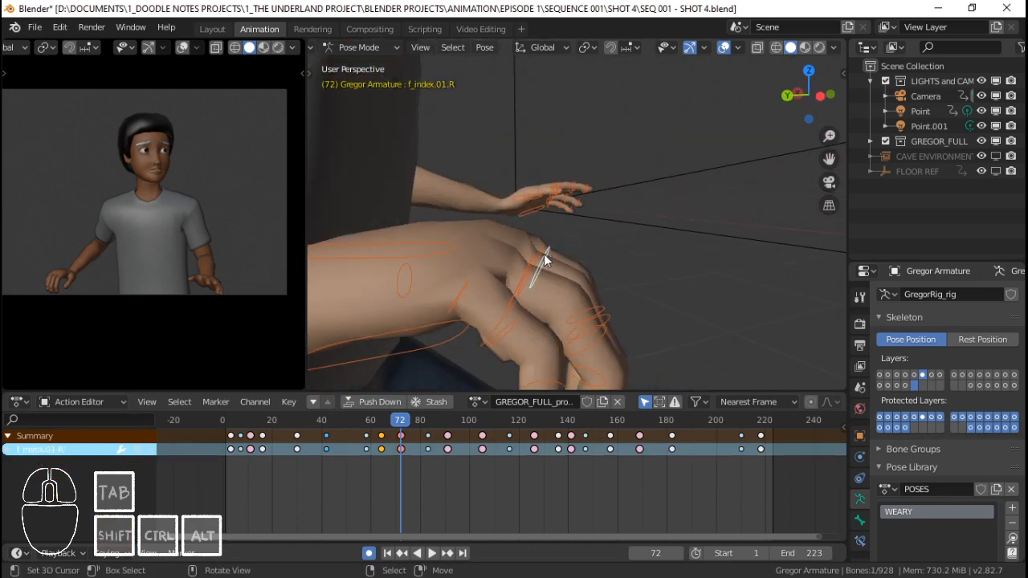
{"action": "right_click", "coordinate": [531, 253]}
{"action": "right_click", "coordinate": [531, 253]}
{"action": "middle_click_drag", "start_coordinate": [533, 250], "coordinate": [601, 264]}
{"action": "key", "text": "r"}
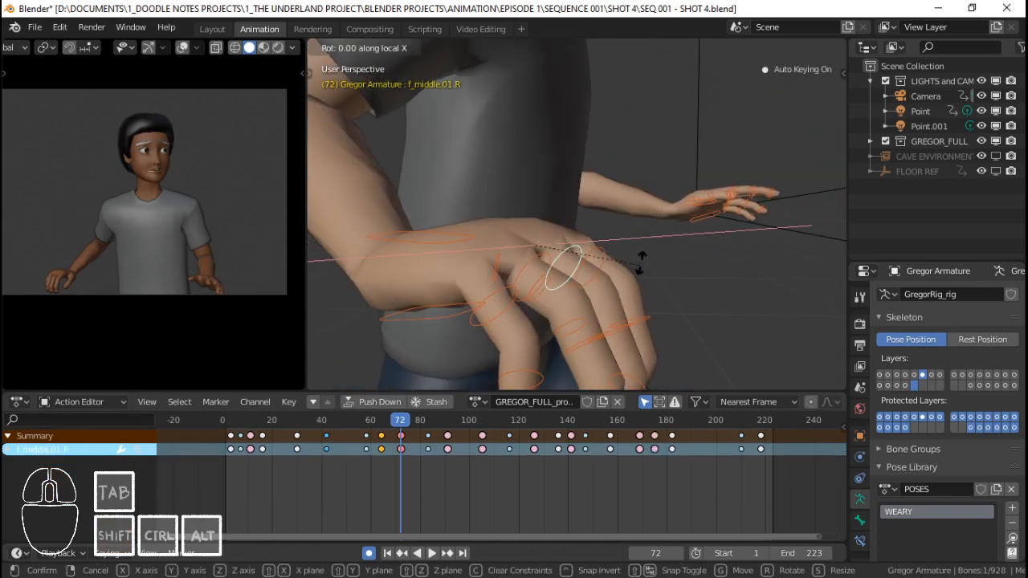
{"action": "left_click", "coordinate": [649, 238]}
Rotate the right ring and pinky fingers' base bones individually around their local X axes at frame 72.
{"action": "middle_click_drag", "start_coordinate": [649, 238], "coordinate": [570, 246]}
{"action": "key", "text": "r"}
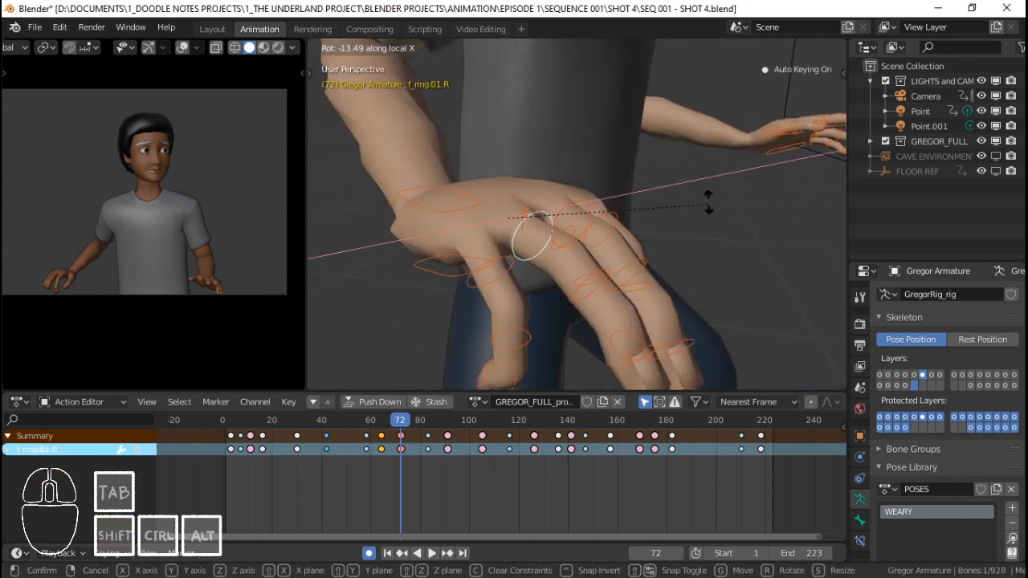
{"action": "left_click", "coordinate": [705, 210]}
{"action": "middle_click_drag", "start_coordinate": [707, 207], "coordinate": [541, 238]}
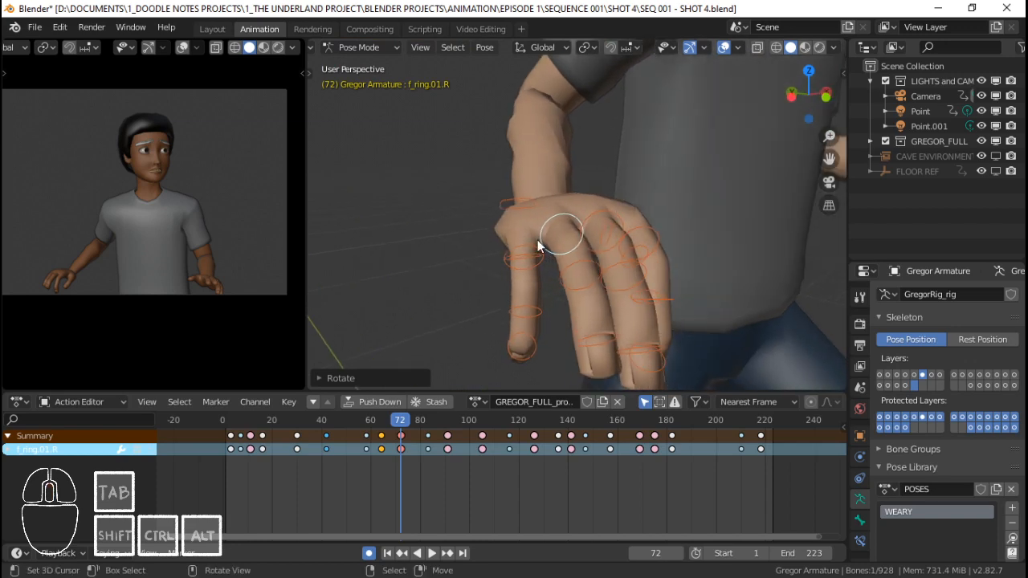
{"action": "left_click", "coordinate": [540, 241]}
{"action": "middle_click_drag", "start_coordinate": [665, 244], "coordinate": [696, 239]}
{"action": "key", "text": "r"}
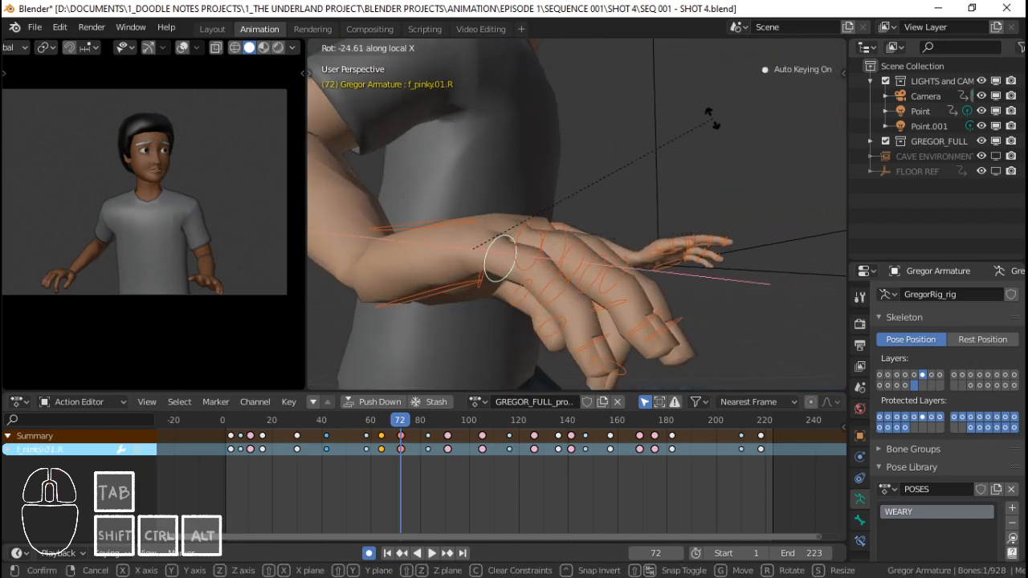
{"action": "left_click", "coordinate": [690, 172]}
Rotate the right index finger's base bone by about -25° around its local X axis at frame 72.
{"action": "middle_click_drag", "start_coordinate": [690, 172], "coordinate": [642, 209]}
{"action": "left_click", "coordinate": [690, 250]}
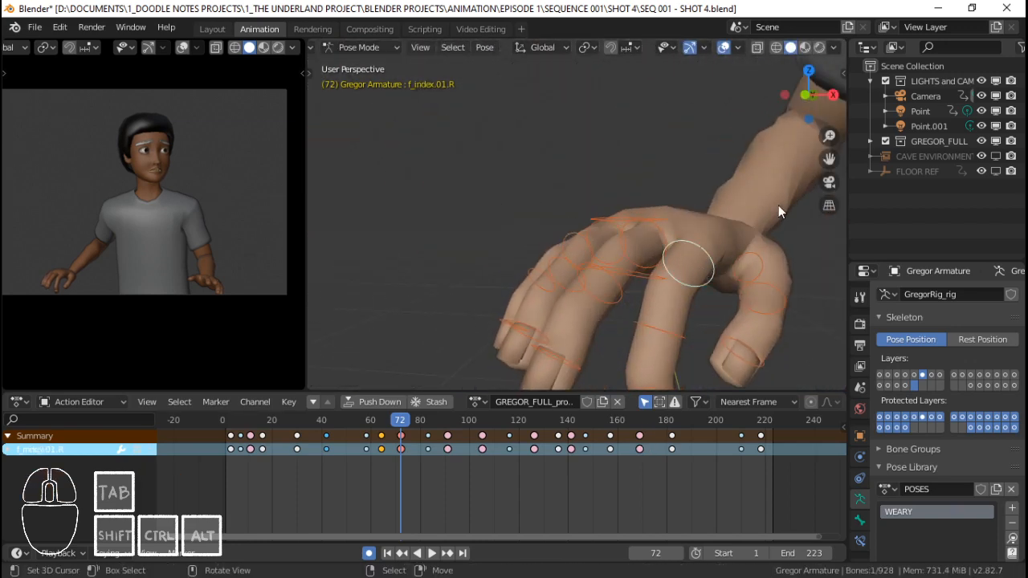
{"action": "key", "text": "r"}
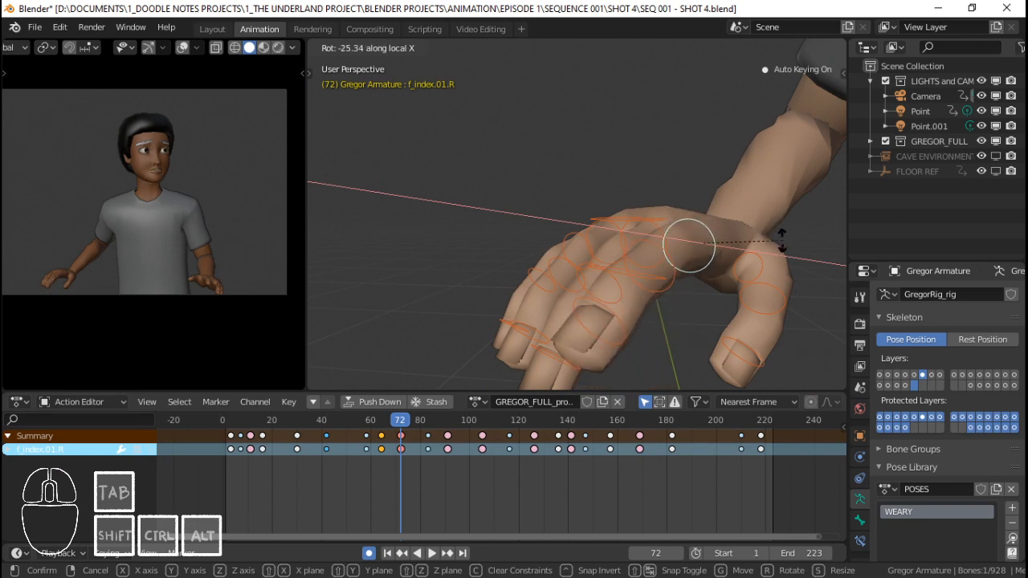
{"action": "left_click", "coordinate": [782, 240]}
Rotate the right middle finger's base bone around its local X axis at frame 72 to adjust its curl.
{"action": "middle_click_drag", "start_coordinate": [782, 240], "coordinate": [658, 272]}
{"action": "right_click", "coordinate": [639, 257]}
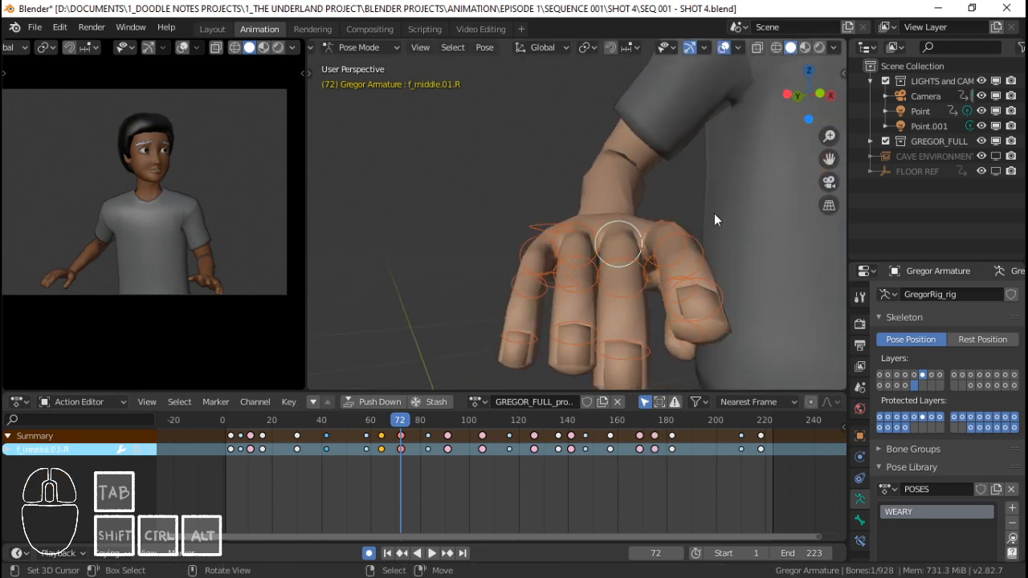
{"action": "key", "text": "r"}
{"action": "key", "text": "x"}
{"action": "key", "text": "x"}
{"action": "left_click", "coordinate": [715, 225]}
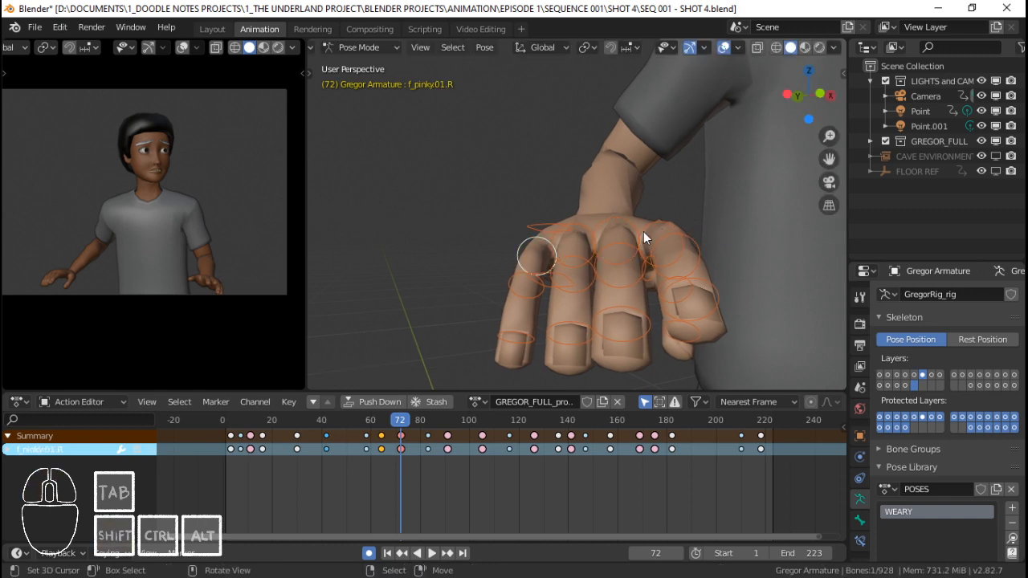
Rotate the right thumb's base bone at frame 72, first around its X axis and then freely.
{"action": "middle_click_drag", "start_coordinate": [644, 231], "coordinate": [720, 268]}
{"action": "key", "text": "x"}
{"action": "key", "text": "x"}
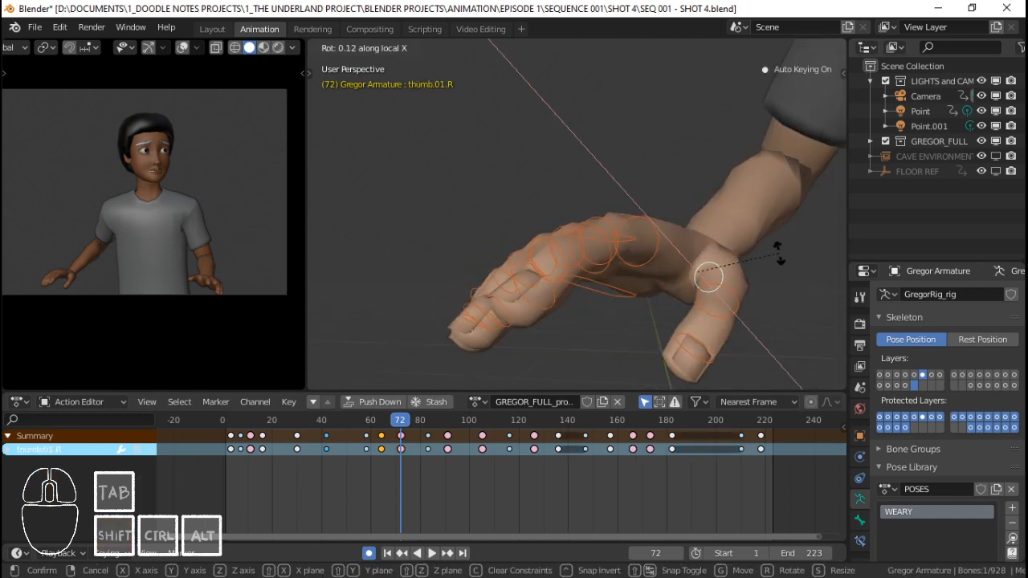
{"action": "left_click", "coordinate": [782, 249]}
{"action": "middle_click_drag", "start_coordinate": [783, 248], "coordinate": [734, 238]}
{"action": "key", "text": "r"}
{"action": "key", "text": "x"}
{"action": "left_click", "coordinate": [742, 249]}
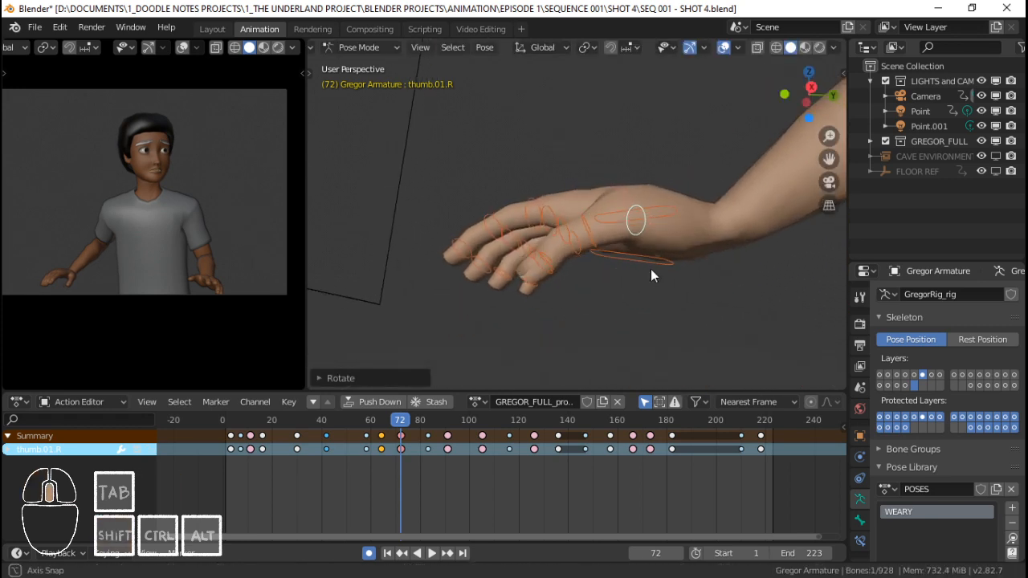
{"action": "middle_click_drag", "start_coordinate": [651, 270], "coordinate": [754, 339]}
{"action": "key", "text": "r"}
{"action": "left_click", "coordinate": [717, 314]}
Select all the right hand's palm, finger and thumb bones and insert a LocRot keyframe at frame 72.
{"action": "middle_click_drag", "start_coordinate": [552, 291], "coordinate": [512, 242]}
{"action": "key", "text": "c"}
{"action": "left_click", "coordinate": [546, 255]}
{"action": "right_click", "coordinate": [547, 256]}
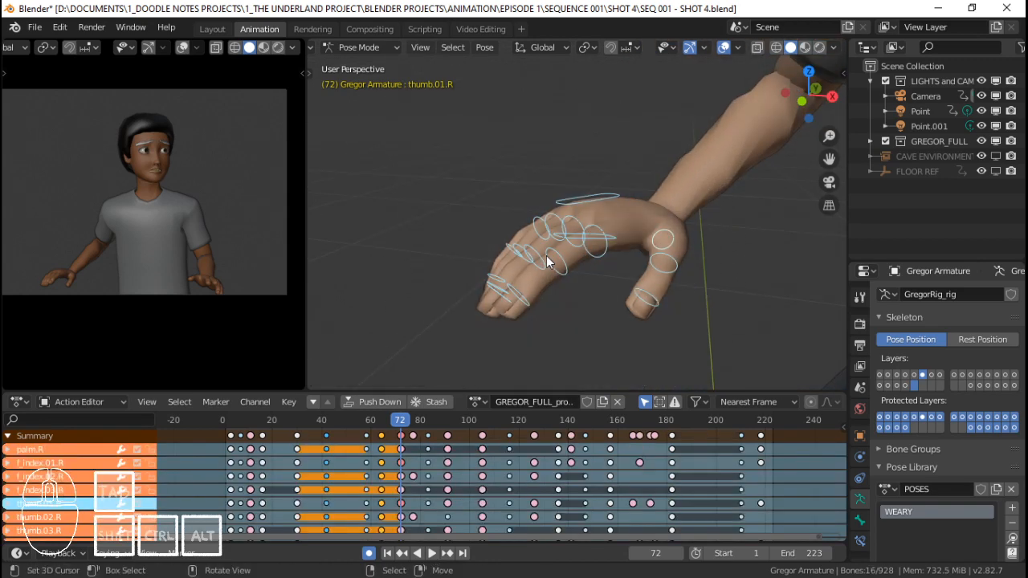
{"action": "key", "text": "i"}
Play and scrub the animation repeatedly up to about frame 75 to examine the right hand's motion.
{"action": "left_click", "coordinate": [326, 421]}
{"action": "key", "text": "space"}
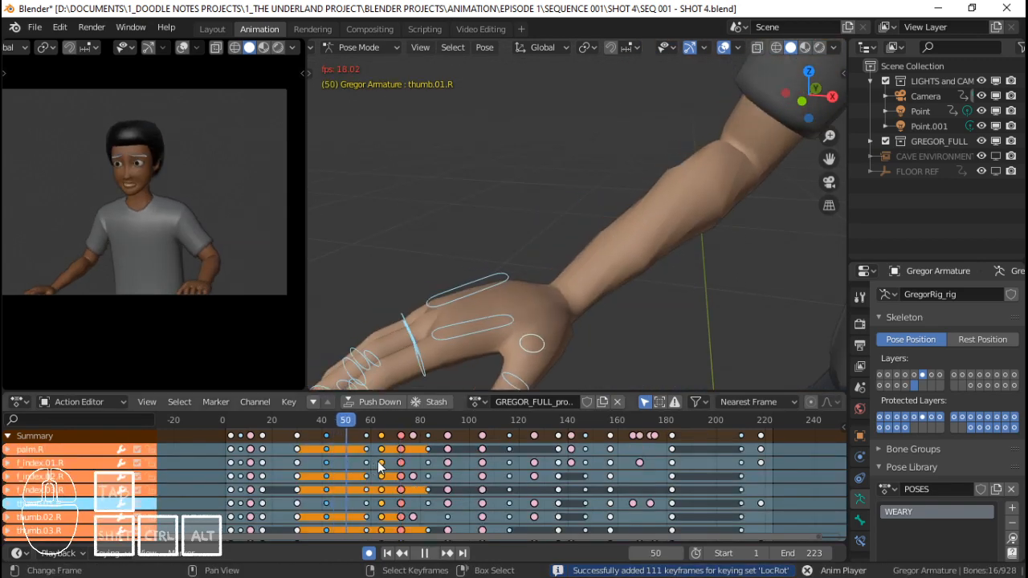
{"action": "key", "text": "Escape"}
{"action": "key", "text": "space"}
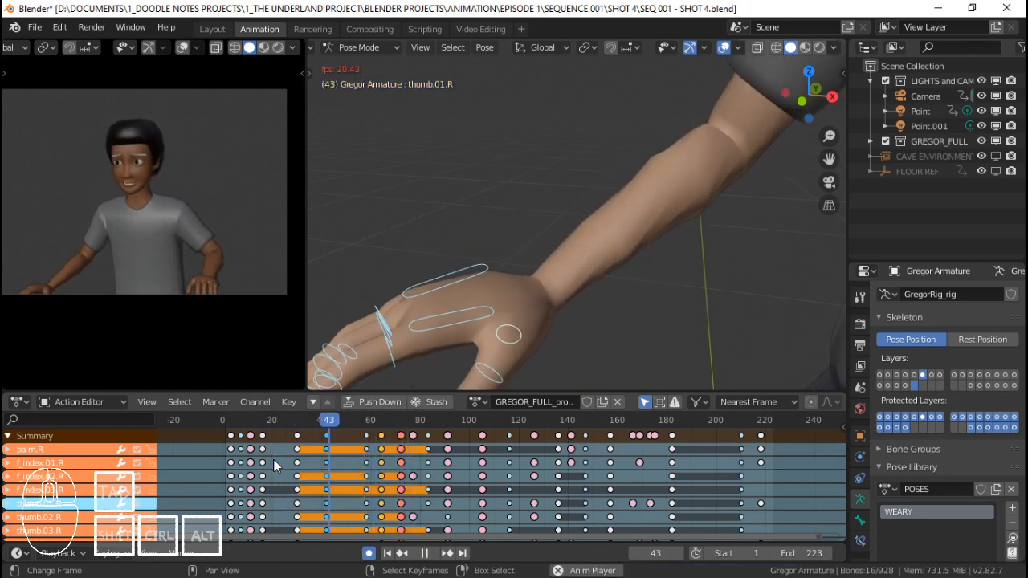
{"action": "key", "text": "space"}
{"action": "key", "text": "space"}
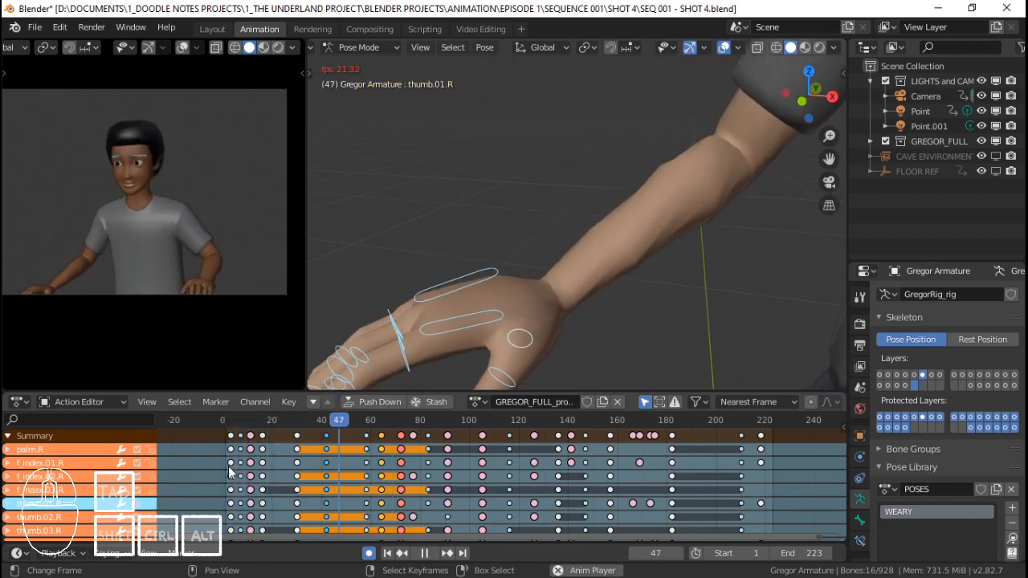
{"action": "key", "text": "space"}
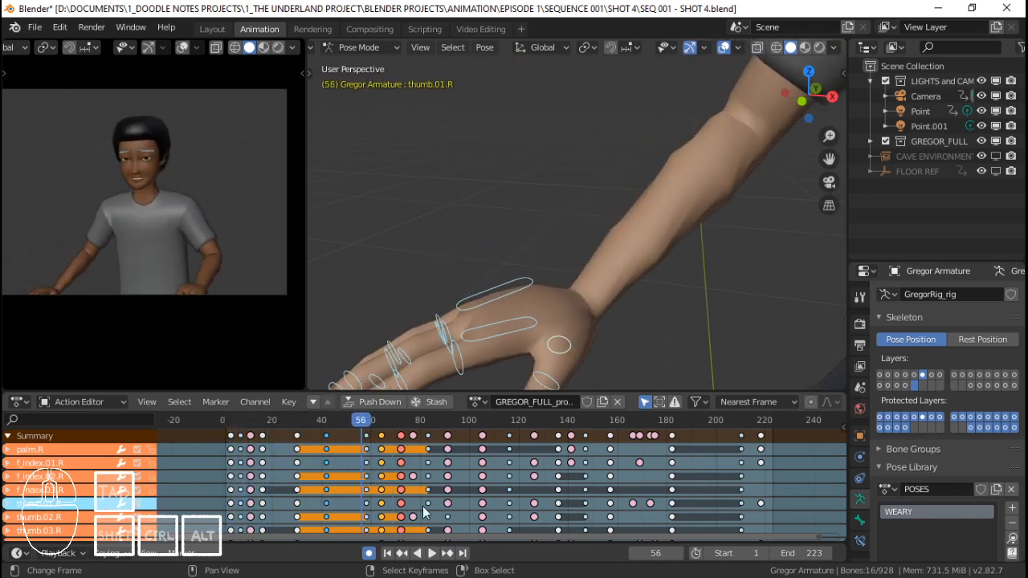
{"action": "key", "text": "space"}
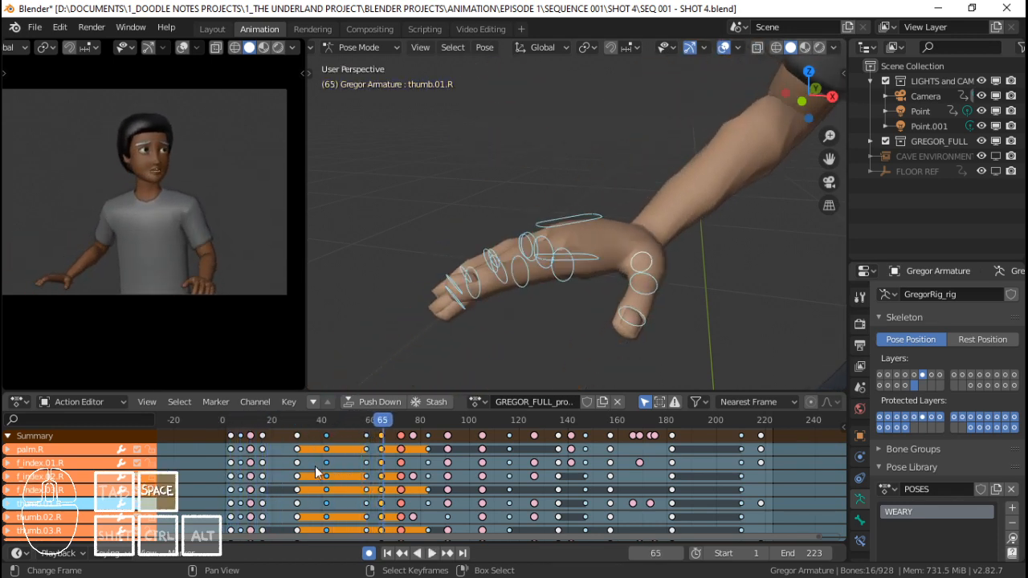
{"action": "left_click_drag", "start_coordinate": [320, 473], "coordinate": [258, 474]}
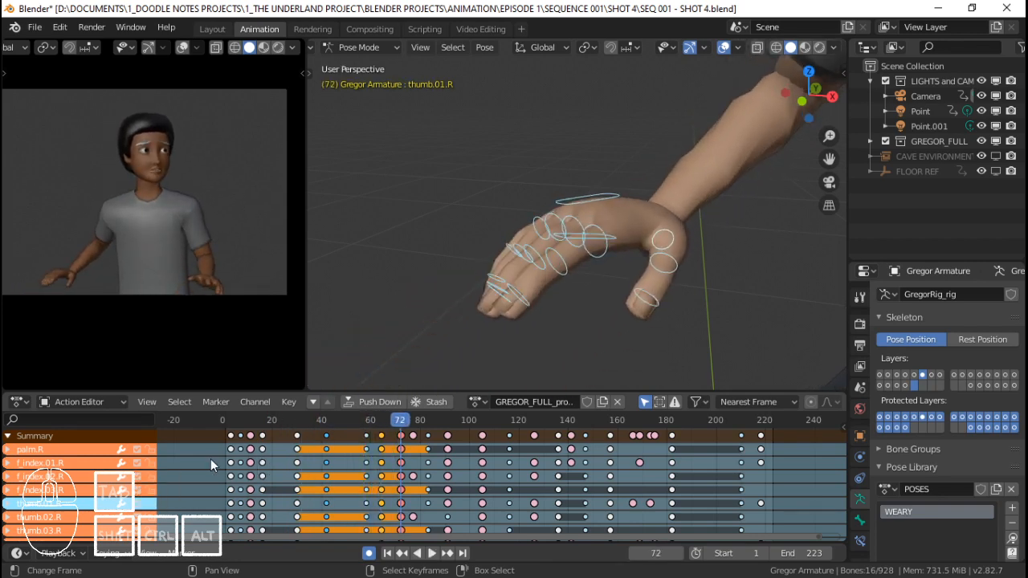
{"action": "left_click", "coordinate": [229, 466]}
{"action": "key", "text": "space"}
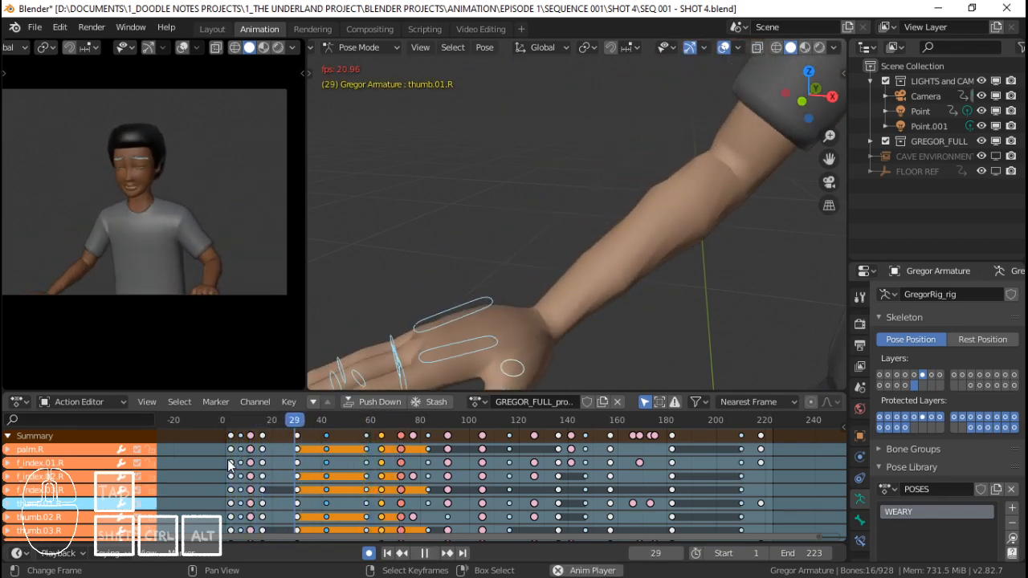
{"action": "key", "text": "space"}
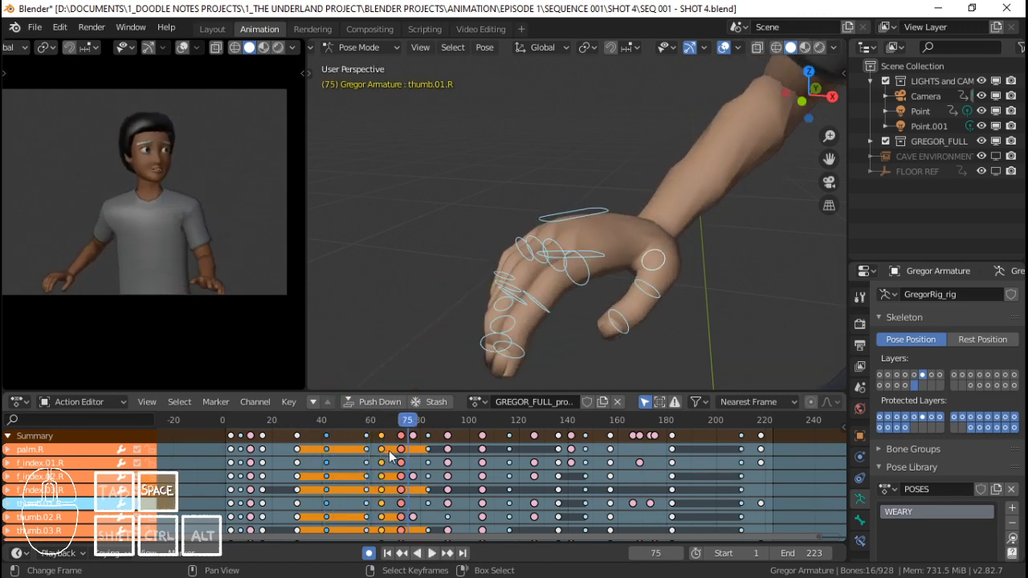
{"action": "left_click", "coordinate": [368, 471]}
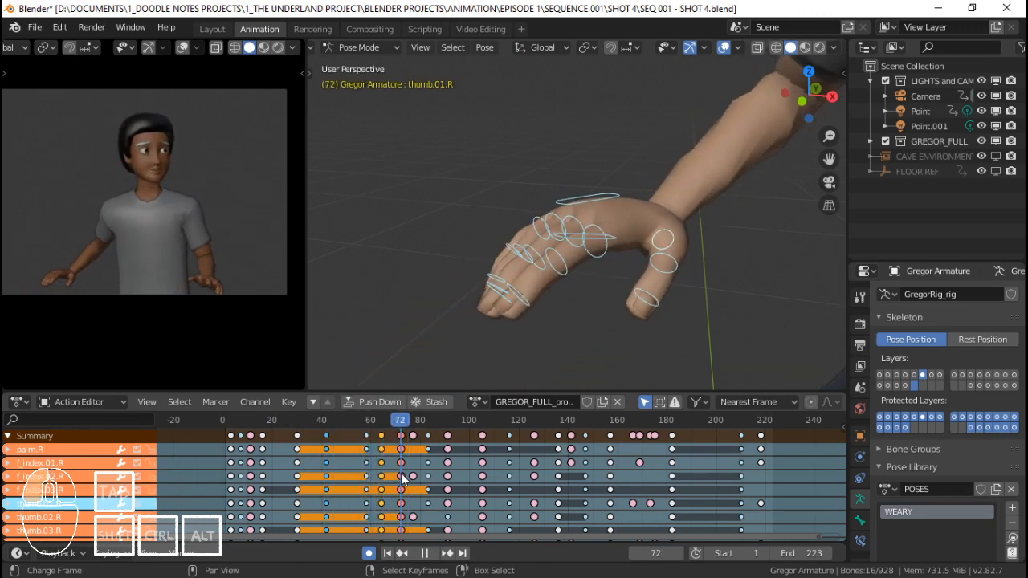
{"action": "left_click", "coordinate": [228, 474]}
{"action": "key", "text": "space"}
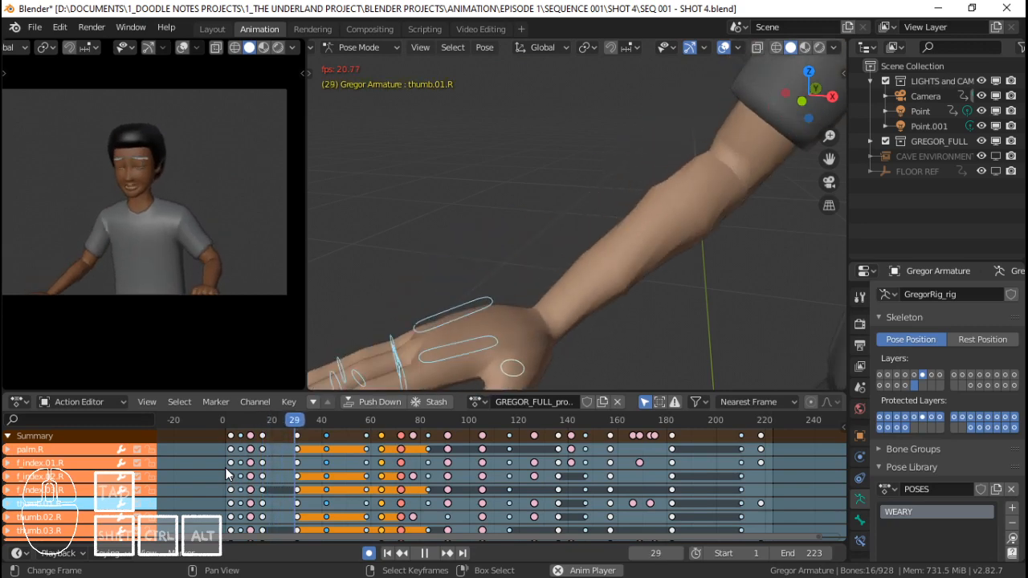
{"action": "key", "text": "space"}
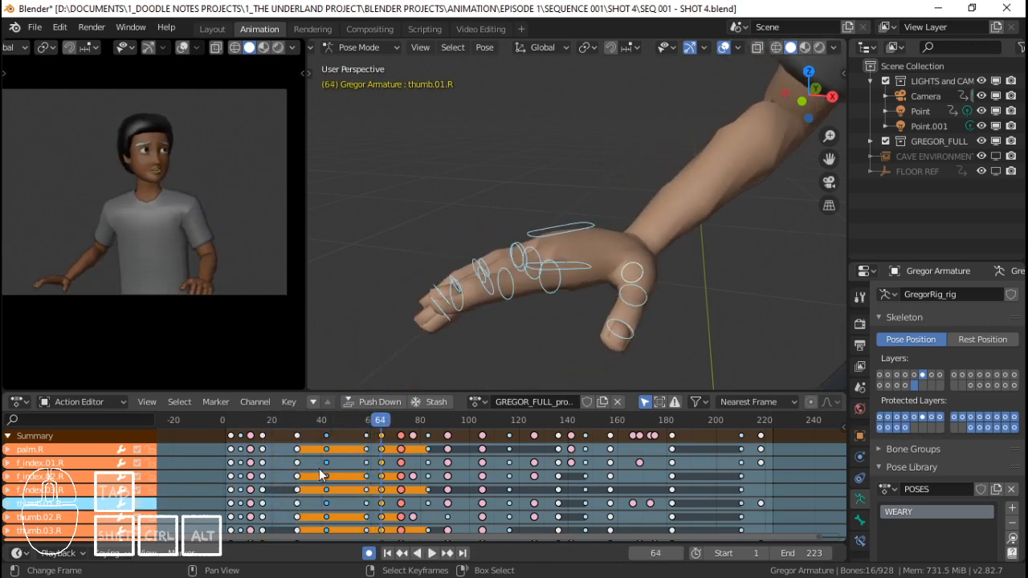
{"action": "left_click", "coordinate": [207, 473]}
{"action": "key", "text": "space"}
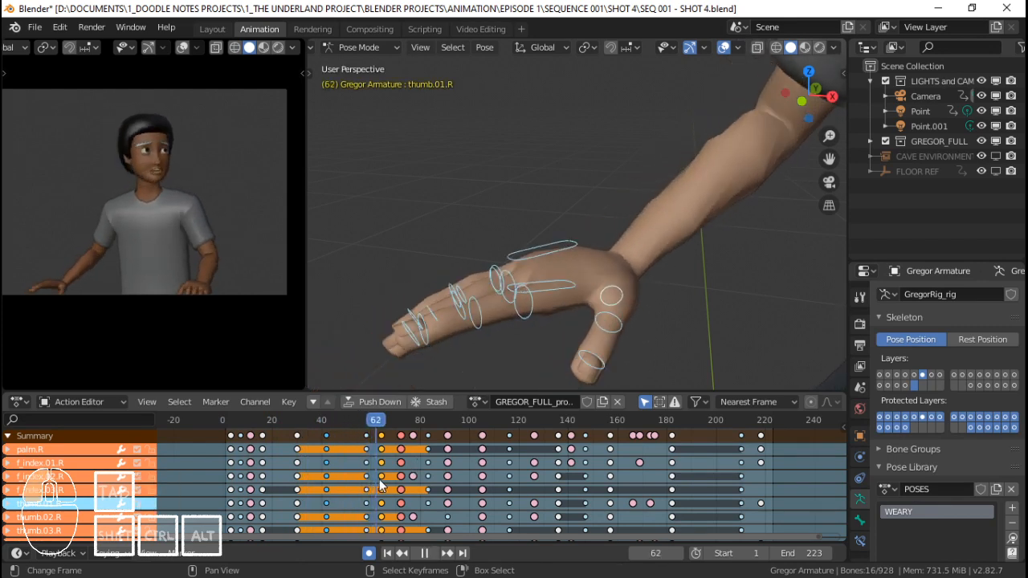
{"action": "mouse_move", "coordinate": [391, 480]}
{"action": "left_mouse_down"}
{"action": "mouse_move", "coordinate": [376, 482]}
{"action": "mouse_move", "coordinate": [410, 478]}
{"action": "mouse_move", "coordinate": [366, 488]}
{"action": "mouse_move", "coordinate": [381, 490]}
{"action": "mouse_move", "coordinate": [393, 482]}
{"action": "mouse_move", "coordinate": [332, 486]}
{"action": "mouse_move", "coordinate": [376, 482]}
{"action": "mouse_move", "coordinate": [381, 465]}
{"action": "left_mouse_up"}
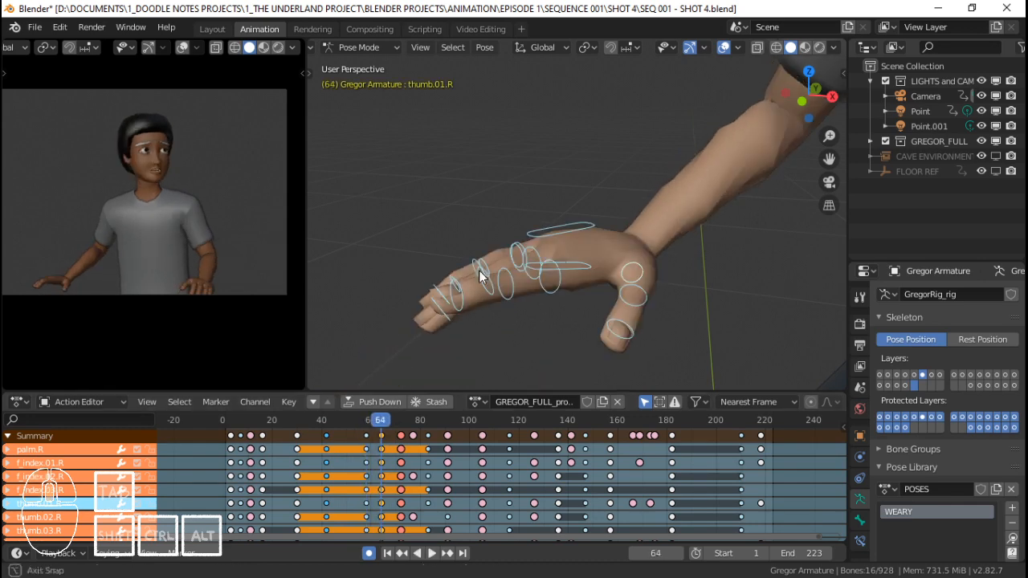
Advance from frame 64 to the keyframe at frame 77 for posing the right hand.
{"action": "middle_click_drag", "start_coordinate": [481, 276], "coordinate": [603, 252]}
{"action": "key", "text": "Up"}
{"action": "middle_click_drag", "start_coordinate": [672, 239], "coordinate": [607, 248]}
{"action": "key", "text": "Up"}
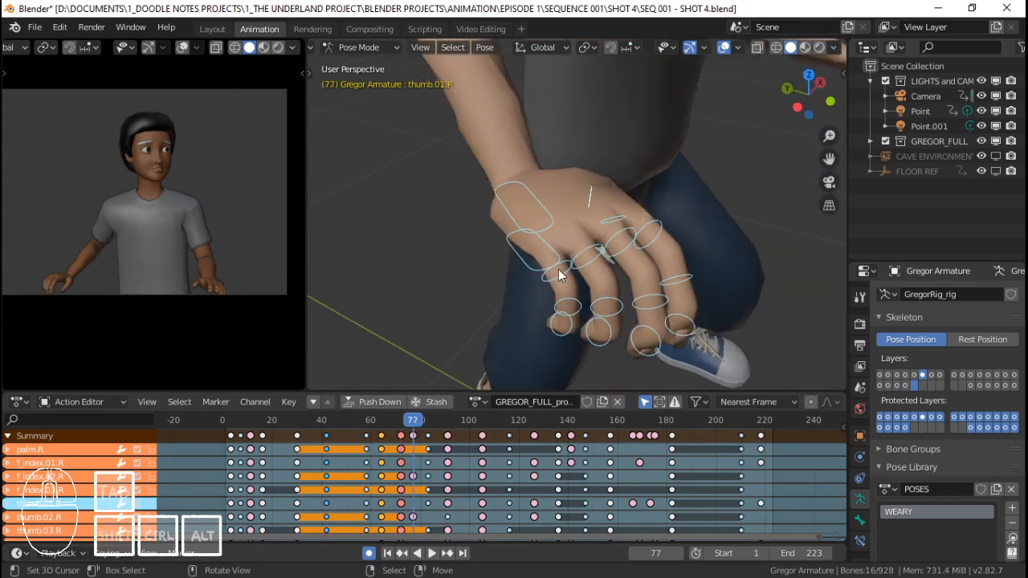
Rotate the right middle and ring fingers' base bones together by about -10° around their local X axes at frame 77.
{"action": "left_click", "coordinate": [558, 269]}
{"action": "left_click", "coordinate": [589, 250], "text": "shift"}
{"action": "left_click", "coordinate": [618, 240], "text": "shift"}
{"action": "left_click", "coordinate": [661, 228], "text": "shift"}
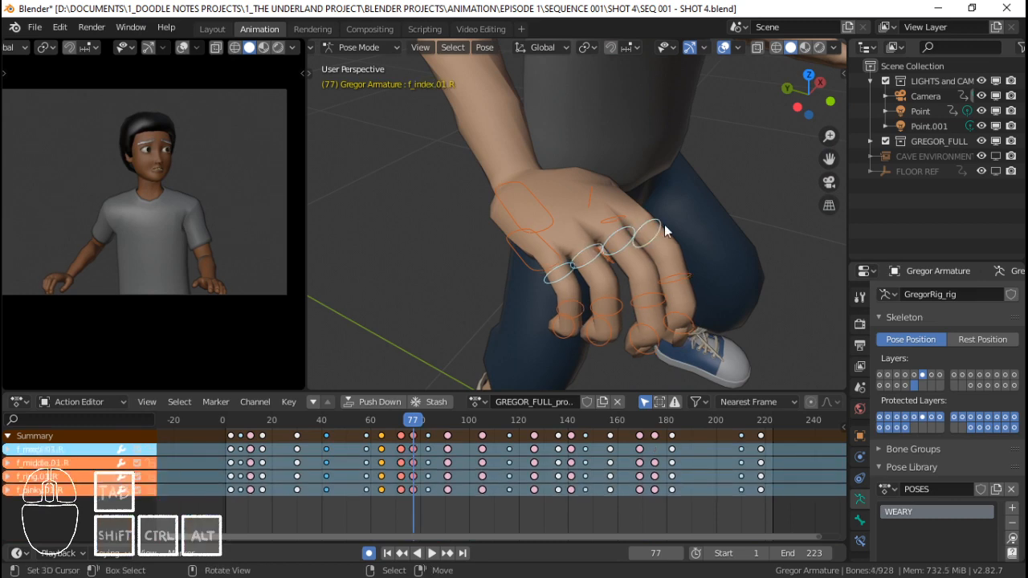
{"action": "middle_click_drag", "start_coordinate": [665, 231], "coordinate": [640, 235]}
{"action": "left_click", "coordinate": [668, 264]}
{"action": "left_click", "coordinate": [548, 248]}
{"action": "left_click", "coordinate": [610, 239], "text": "shift"}
{"action": "key", "text": "r"}
{"action": "key", "text": "x"}
{"action": "key", "text": "x"}
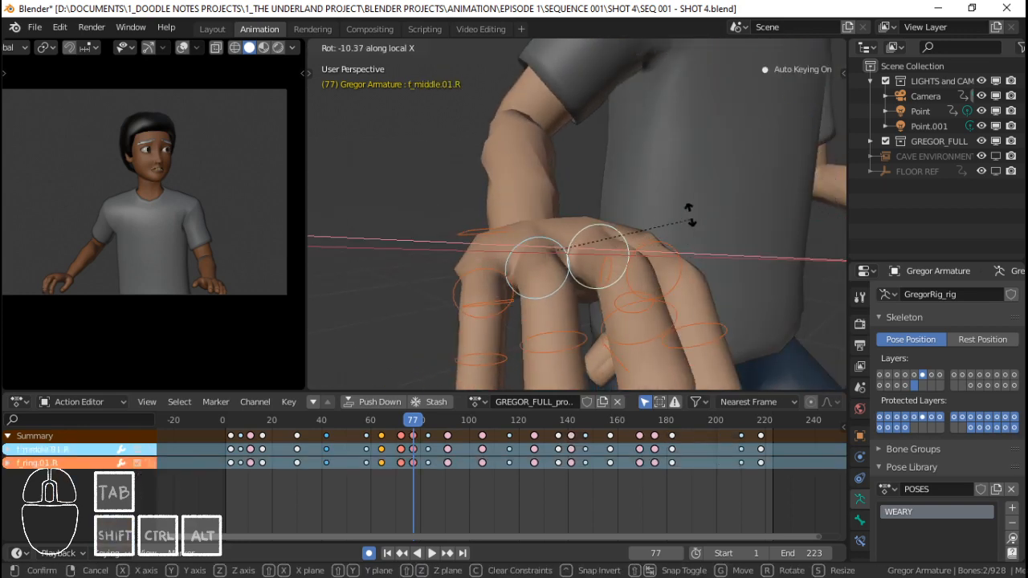
{"action": "left_click", "coordinate": [691, 210]}
Rotate the second bones of the right middle and ring fingers together around their local X axes at frame 77.
{"action": "middle_click_drag", "start_coordinate": [694, 208], "coordinate": [671, 289]}
{"action": "left_click", "coordinate": [695, 243]}
{"action": "left_click", "coordinate": [671, 289], "text": "shift"}
{"action": "key", "text": "r"}
{"action": "key", "text": "x"}
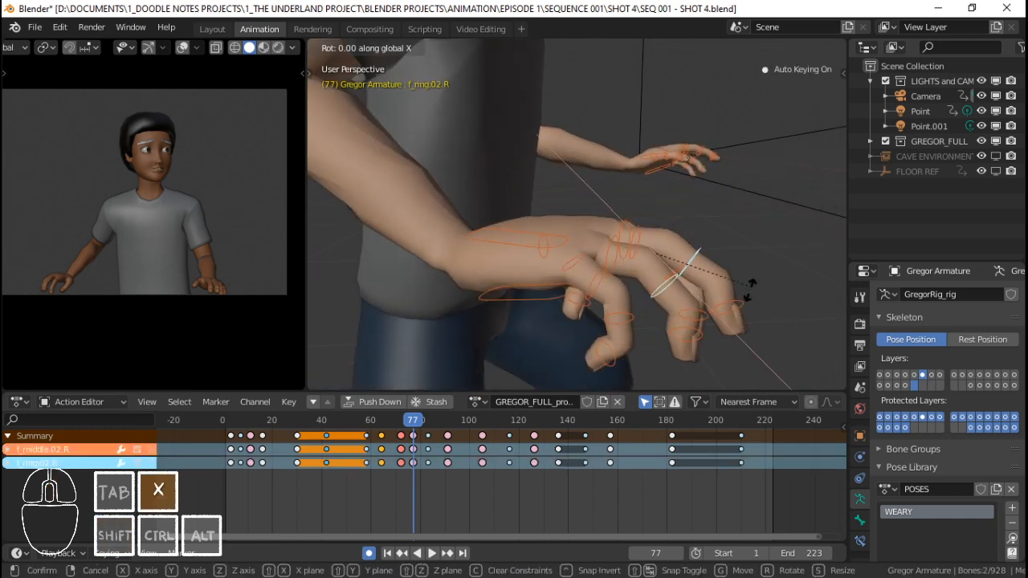
{"action": "key", "text": "x"}
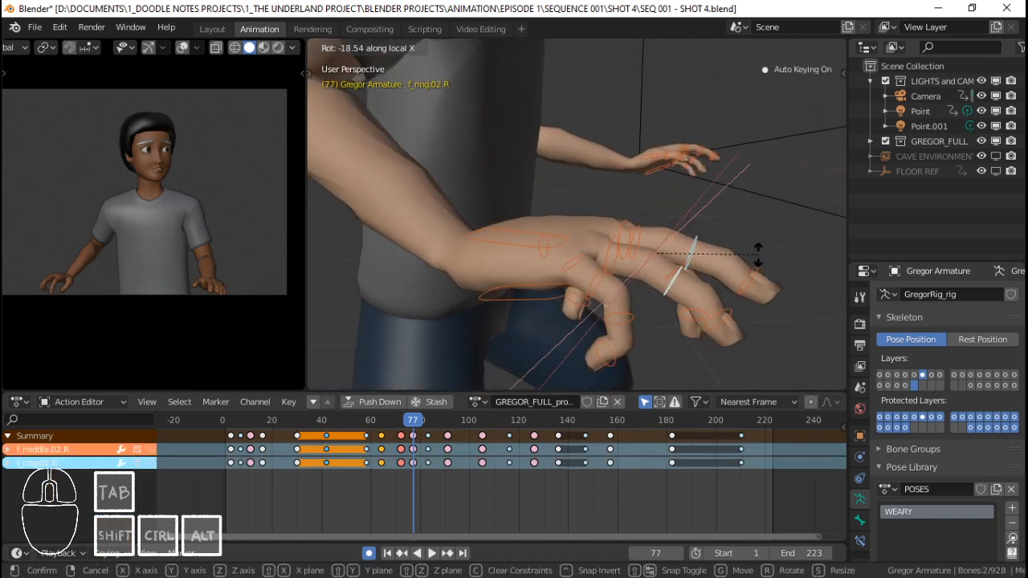
{"action": "left_click", "coordinate": [754, 277]}
Rotate the right ring finger's second bone alone by about -15° around its local X axis at frame 77.
{"action": "right_click", "coordinate": [675, 285]}
{"action": "key", "text": "r"}
{"action": "key", "text": "x"}
{"action": "key", "text": "x"}
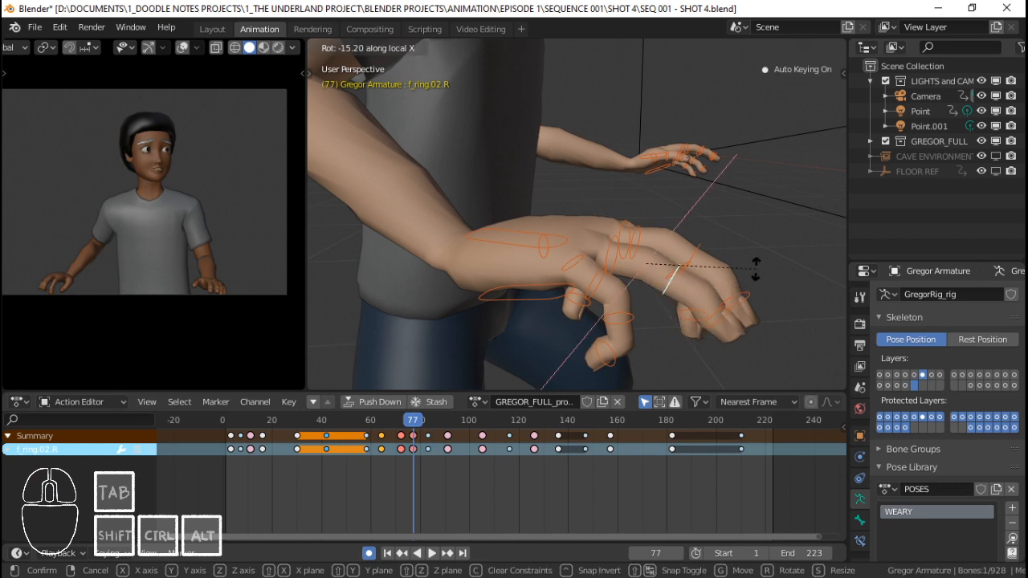
{"action": "left_click", "coordinate": [755, 272]}
Rotate the right pinky's base bone around its X axis at frame 77.
{"action": "left_click", "coordinate": [712, 246], "text": "shift"}
{"action": "middle_click_drag", "start_coordinate": [712, 246], "coordinate": [629, 277]}
{"action": "left_click", "coordinate": [629, 271]}
{"action": "left_click", "coordinate": [591, 265], "text": "shift"}
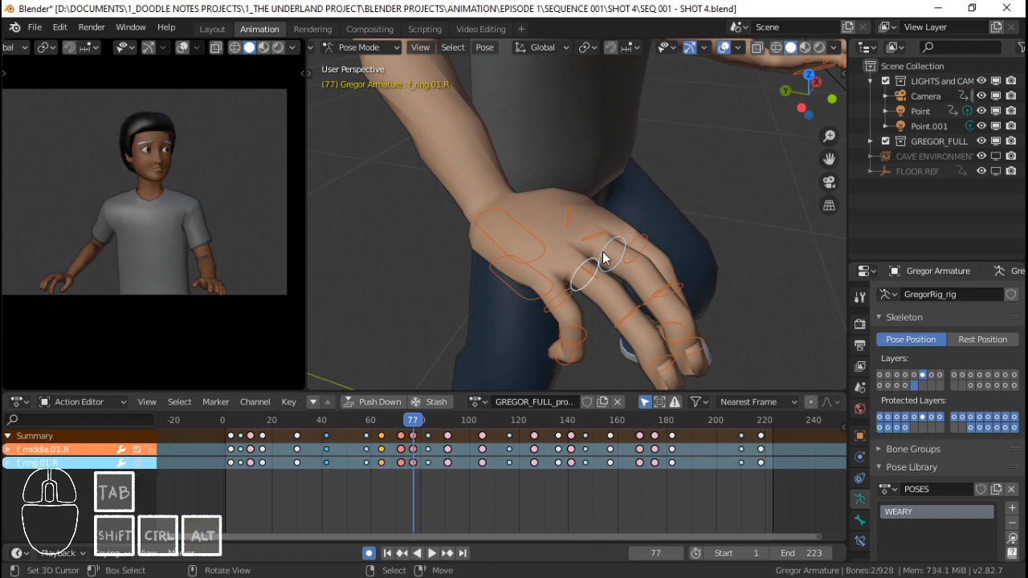
{"action": "middle_click_drag", "start_coordinate": [603, 252], "coordinate": [643, 237]}
{"action": "left_click", "coordinate": [598, 274]}
{"action": "key", "text": "r"}
{"action": "key", "text": "x"}
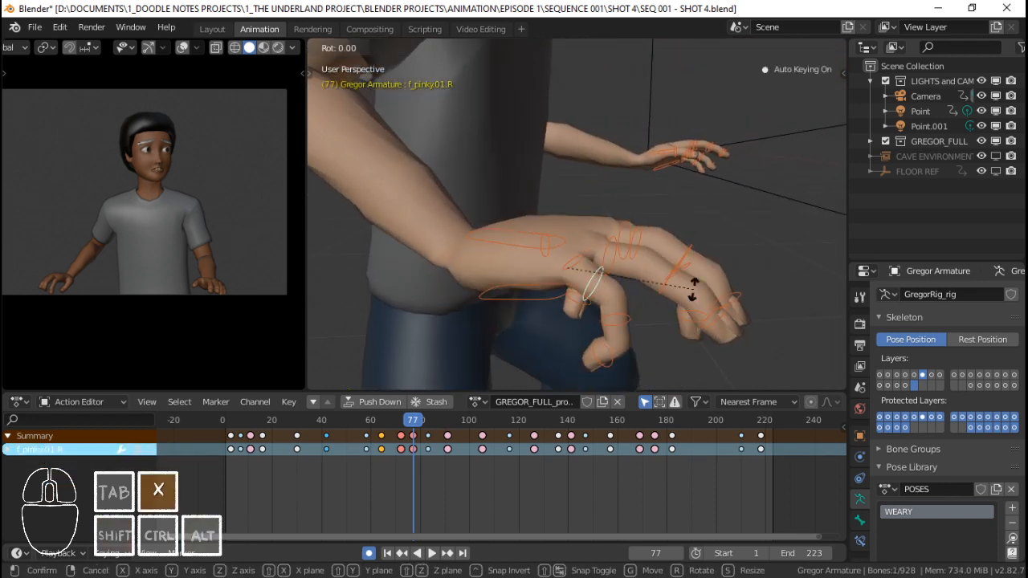
{"action": "left_click", "coordinate": [710, 227]}
Rotate the right index finger's base bone by about -22° around its local X axis at frame 77.
{"action": "middle_click_drag", "start_coordinate": [709, 230], "coordinate": [634, 263]}
{"action": "right_click", "coordinate": [629, 246]}
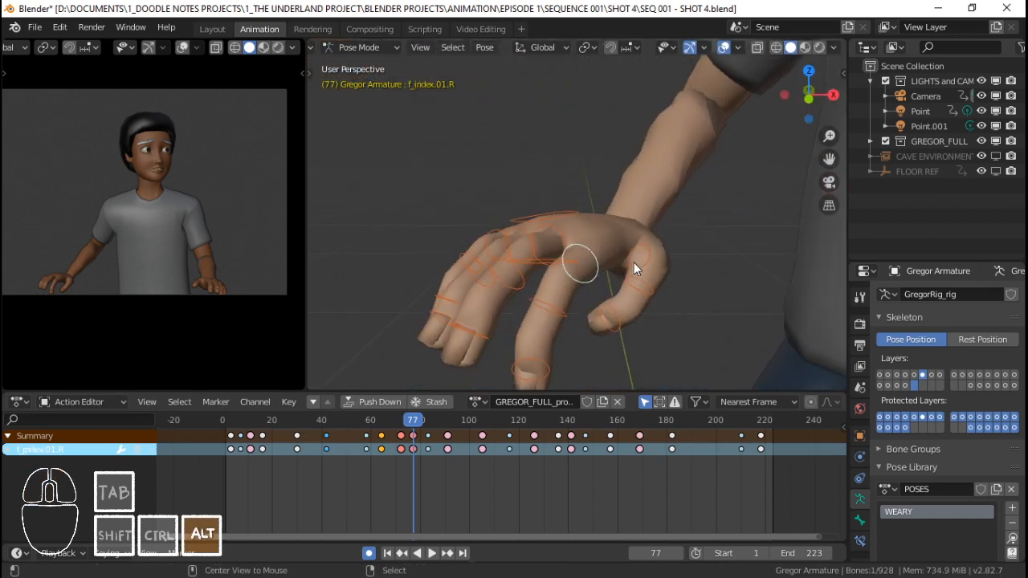
{"action": "key", "text": "t"}
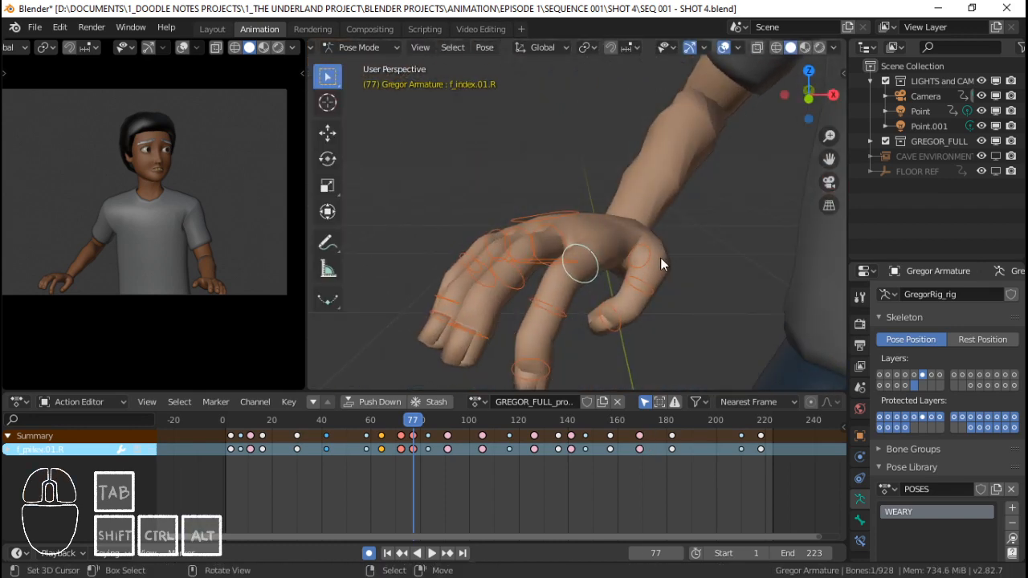
{"action": "key", "text": "r"}
{"action": "key", "text": "x"}
{"action": "key", "text": "x"}
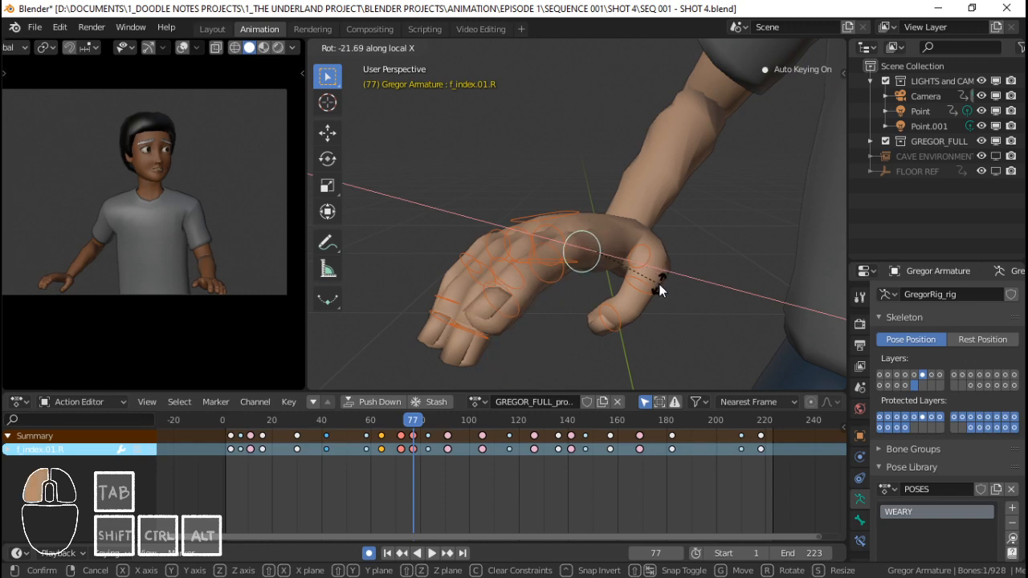
{"action": "left_click", "coordinate": [660, 290]}
Rotate the right thumb's second bone around its X axis at frame 77 to straighten the thumb.
{"action": "middle_click_drag", "start_coordinate": [659, 289], "coordinate": [634, 240]}
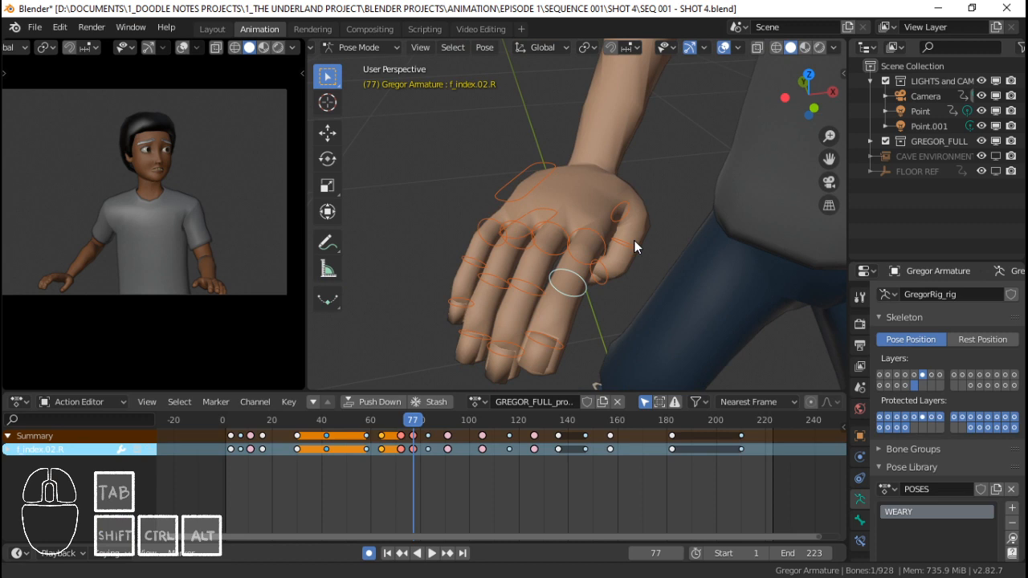
{"action": "left_click", "coordinate": [636, 242]}
{"action": "key", "text": "r"}
{"action": "key", "text": "x"}
{"action": "left_click", "coordinate": [718, 240]}
Rotate the right thumb's base bone around its X axis at frame 77 in two passes.
{"action": "left_click", "coordinate": [622, 209]}
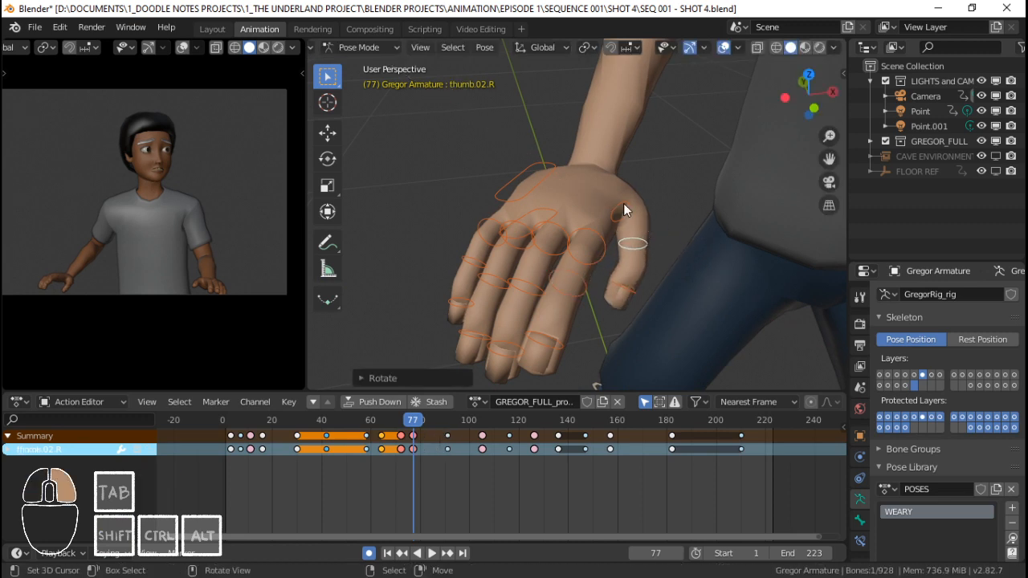
{"action": "key", "text": "r"}
{"action": "key", "text": "x"}
{"action": "left_click", "coordinate": [709, 224]}
{"action": "mouse_move", "coordinate": [709, 224]}
{"action": "middle_mouse_down"}
{"action": "mouse_move", "coordinate": [632, 206]}
{"action": "mouse_move", "coordinate": [701, 229]}
{"action": "mouse_move", "coordinate": [726, 216]}
{"action": "middle_mouse_up"}
{"action": "key", "text": "r"}
{"action": "key", "text": "x"}
{"action": "left_click", "coordinate": [744, 223]}
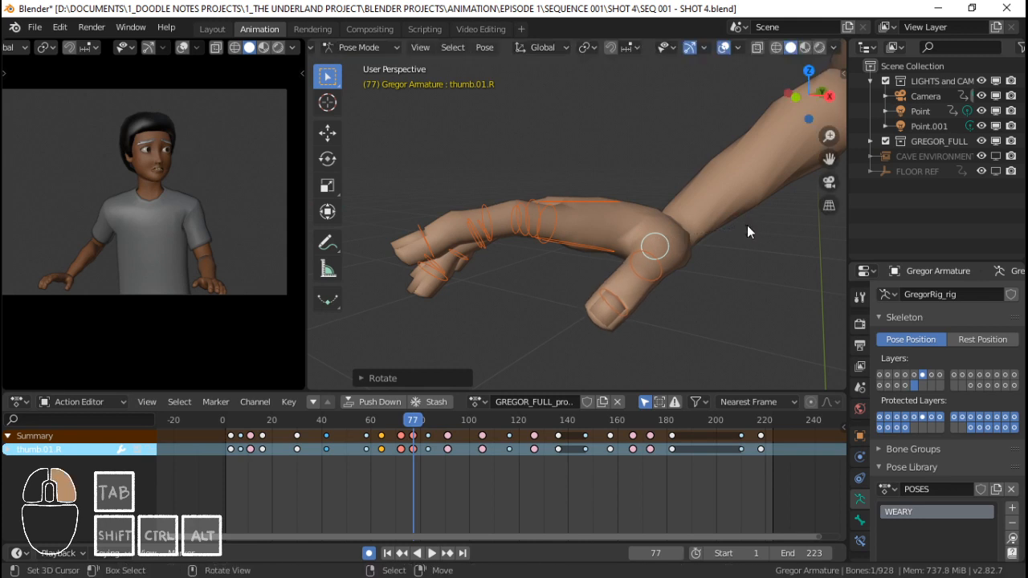
Fine-tune the right thumb's base bone at frame 77 with free, unconstrained rotations.
{"action": "key", "text": "r"}
{"action": "key", "text": "r"}
{"action": "left_click", "coordinate": [741, 220]}
{"action": "key", "text": "r"}
{"action": "left_click", "coordinate": [740, 222]}
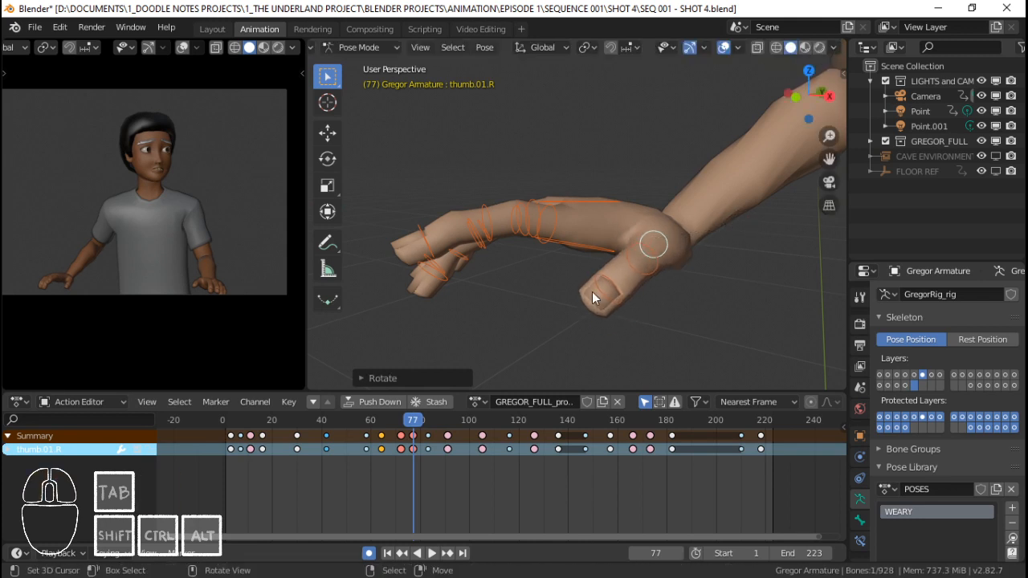
Select all of the right hand's finger, thumb and palm bones and key their location and rotation at frame 77.
{"action": "scroll", "coordinate": [573, 252], "scroll_direction": "down", "scroll_amount": 3}
{"action": "middle_click_drag", "start_coordinate": [573, 252], "coordinate": [609, 263], "text": "shift"}
{"action": "key", "text": "c"}
{"action": "left_click", "coordinate": [537, 243]}
{"action": "right_click", "coordinate": [537, 242]}
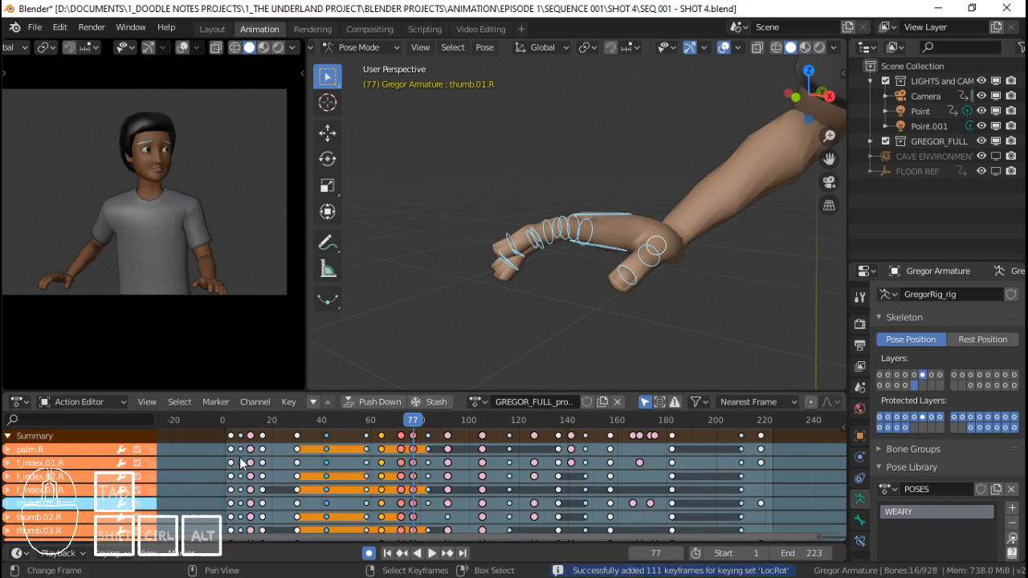
Play the shot from its start and repeatedly replay the right hand's motion around frames 60 to 98.
{"action": "key", "text": "shift+Left"}
{"action": "key", "text": "space"}
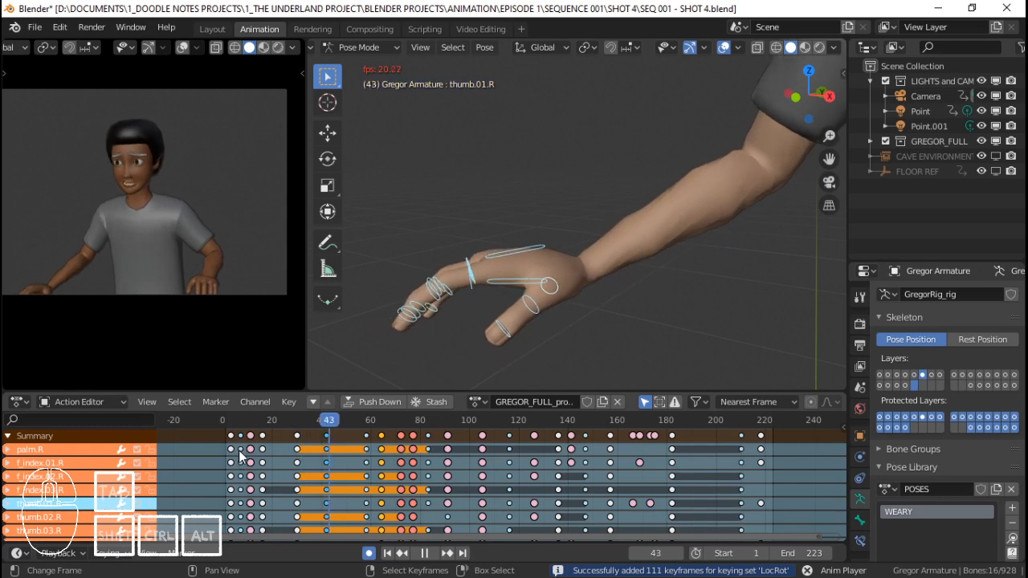
{"action": "key", "text": "space"}
{"action": "key", "text": "space"}
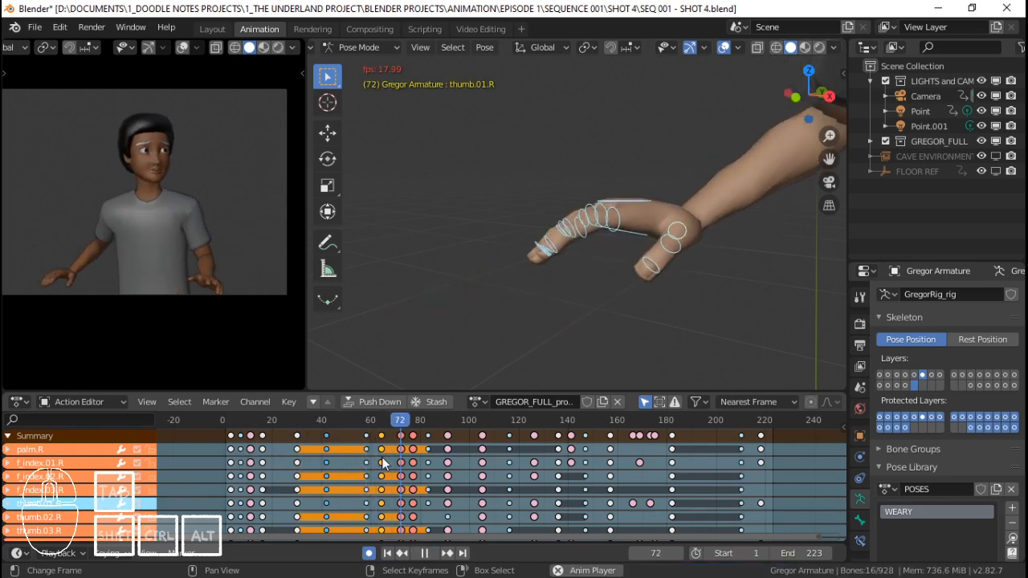
{"action": "left_click", "coordinate": [221, 459]}
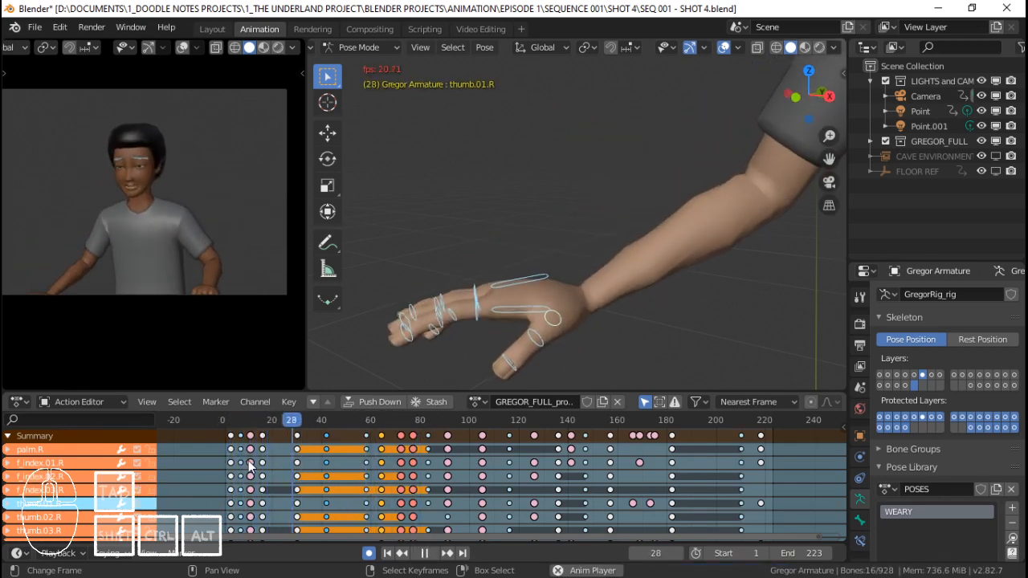
{"action": "key", "text": "space"}
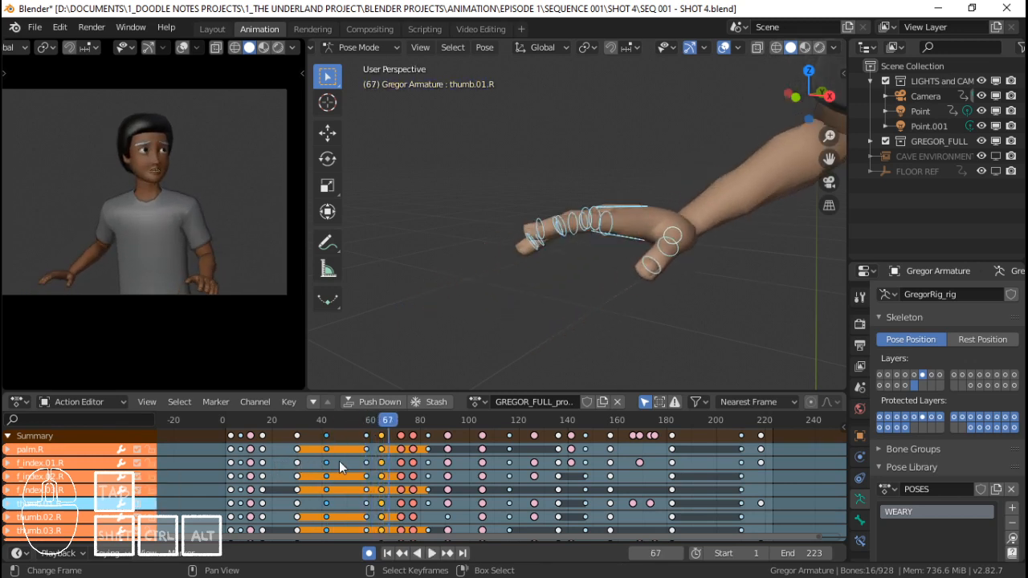
{"action": "left_click", "coordinate": [371, 461]}
{"action": "key", "text": "space"}
{"action": "key", "text": "space"}
{"action": "left_click", "coordinate": [371, 461]}
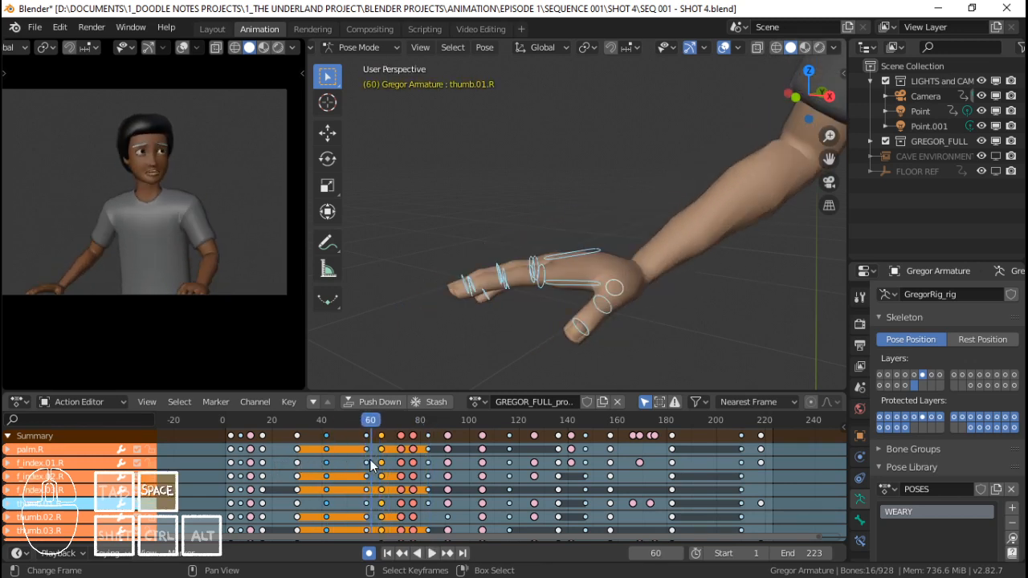
{"action": "key", "text": "space"}
{"action": "left_click", "coordinate": [383, 462]}
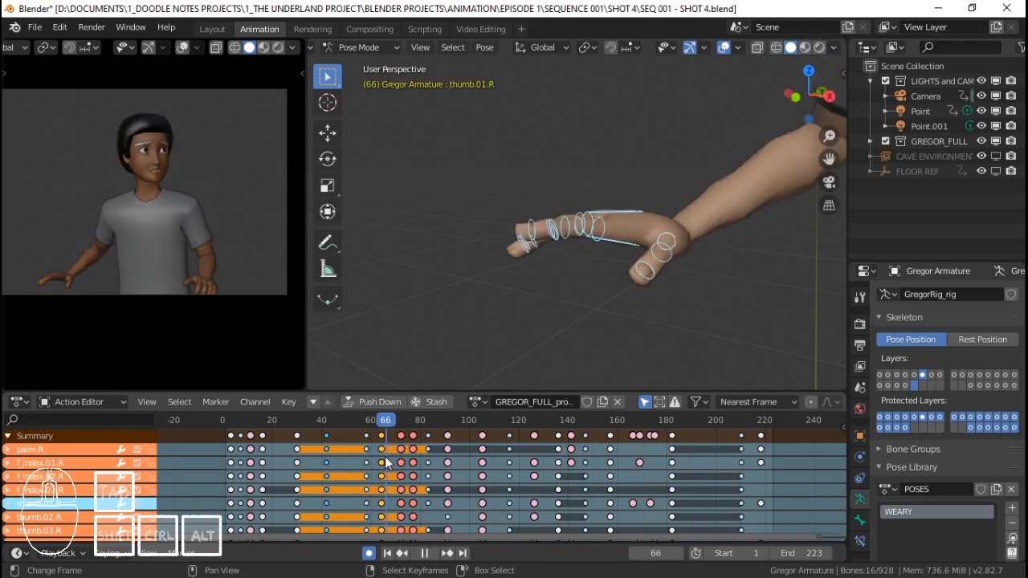
{"action": "key", "text": "space"}
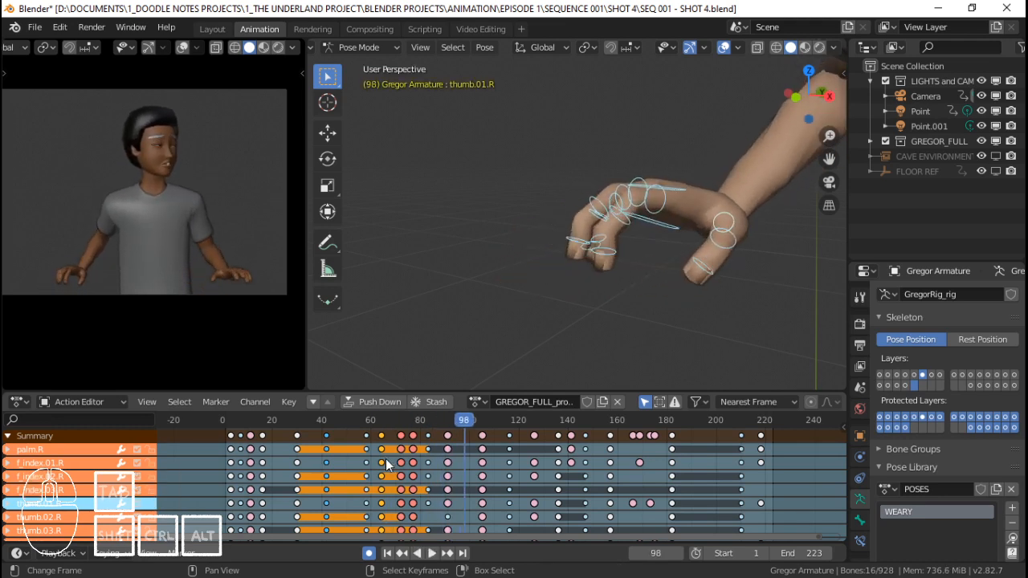
{"action": "left_click", "coordinate": [376, 463]}
{"action": "key", "text": "space"}
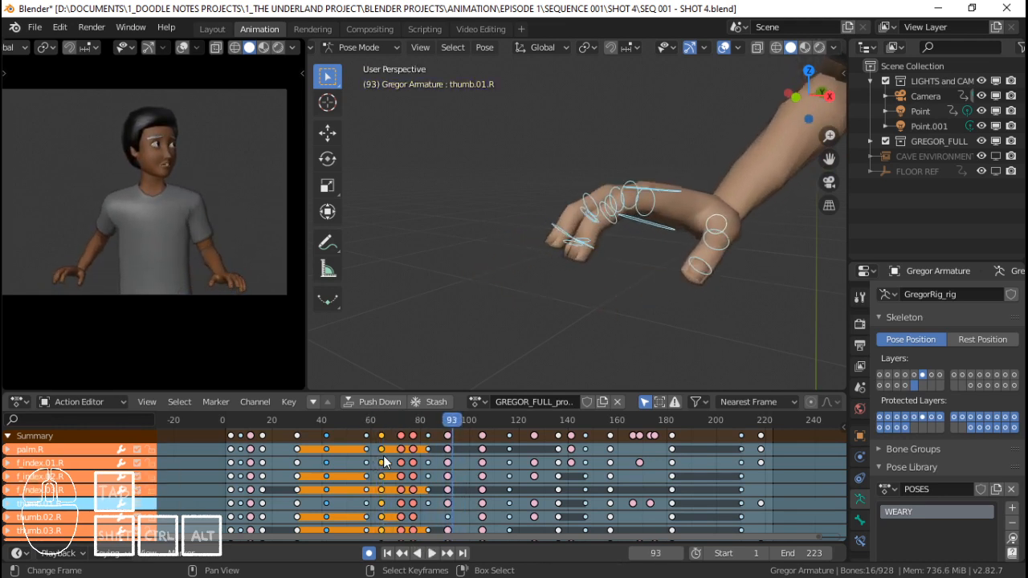
{"action": "left_click", "coordinate": [361, 463]}
{"action": "key", "text": "space"}
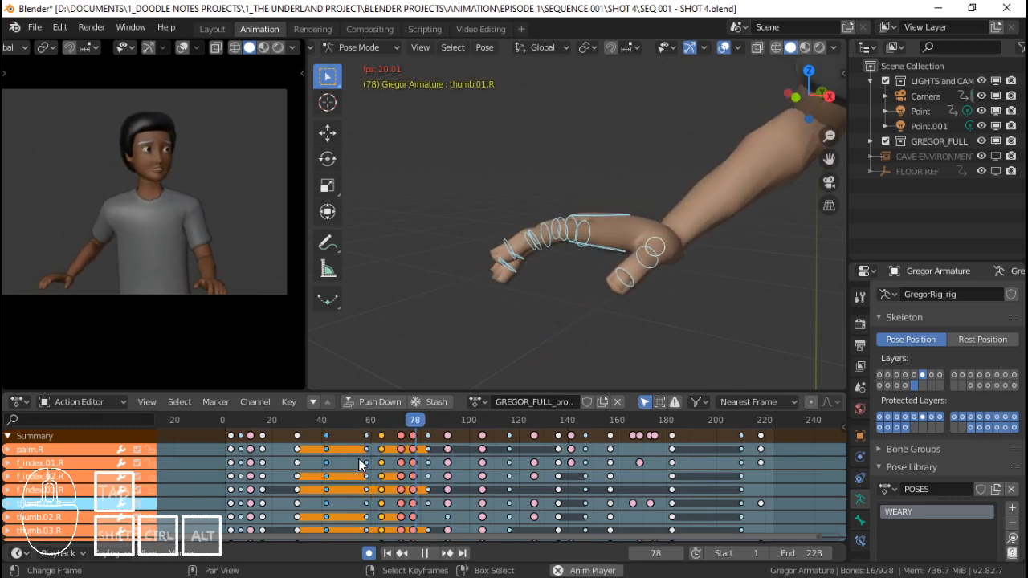
{"action": "left_click", "coordinate": [226, 472]}
{"action": "key", "text": "space"}
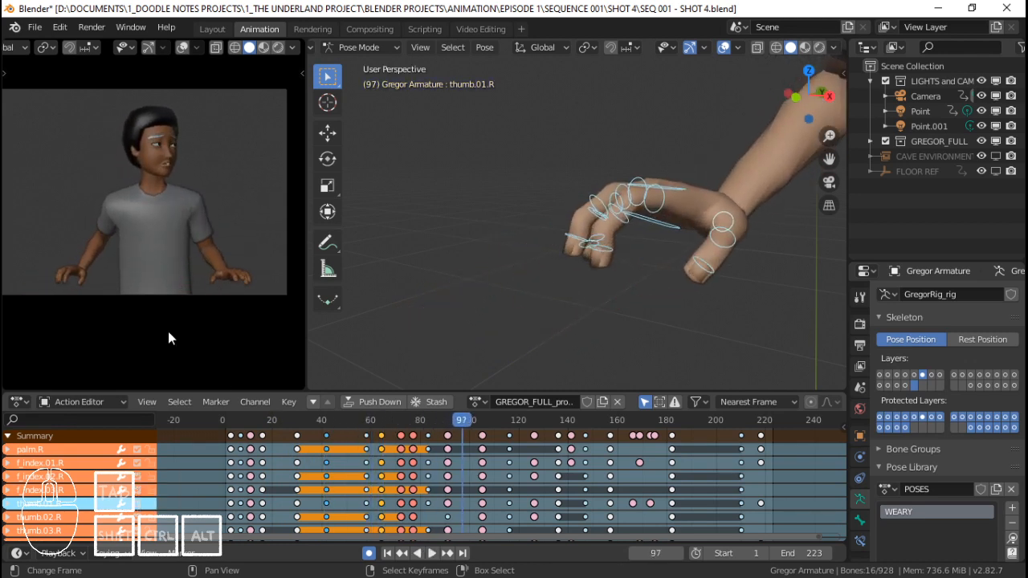
Enlarge the right arm in the camera view and replay the hand's motion up to about frame 98 several times.
{"action": "scroll", "coordinate": [168, 331], "scroll_direction": "up", "scroll_amount": 6}
{"action": "middle_click_drag", "start_coordinate": [200, 323], "coordinate": [192, 316], "text": "shift"}
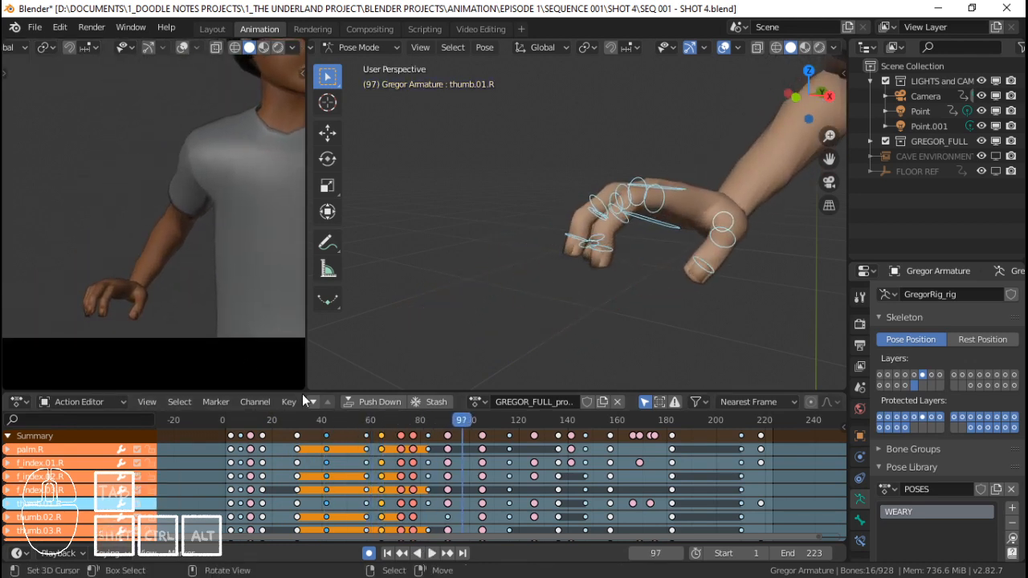
{"action": "left_click", "coordinate": [364, 474]}
{"action": "key", "text": "space"}
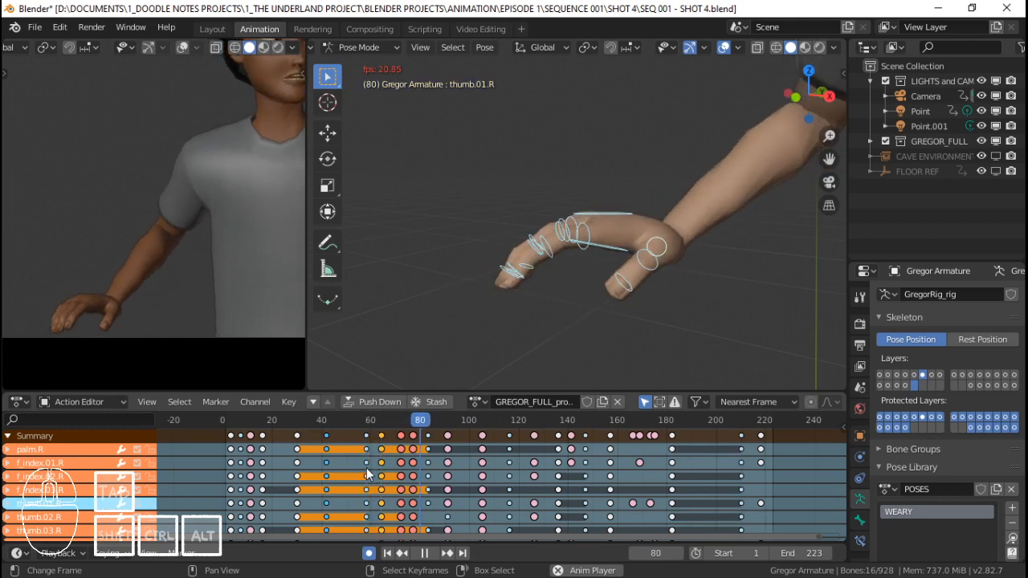
{"action": "left_click", "coordinate": [385, 477]}
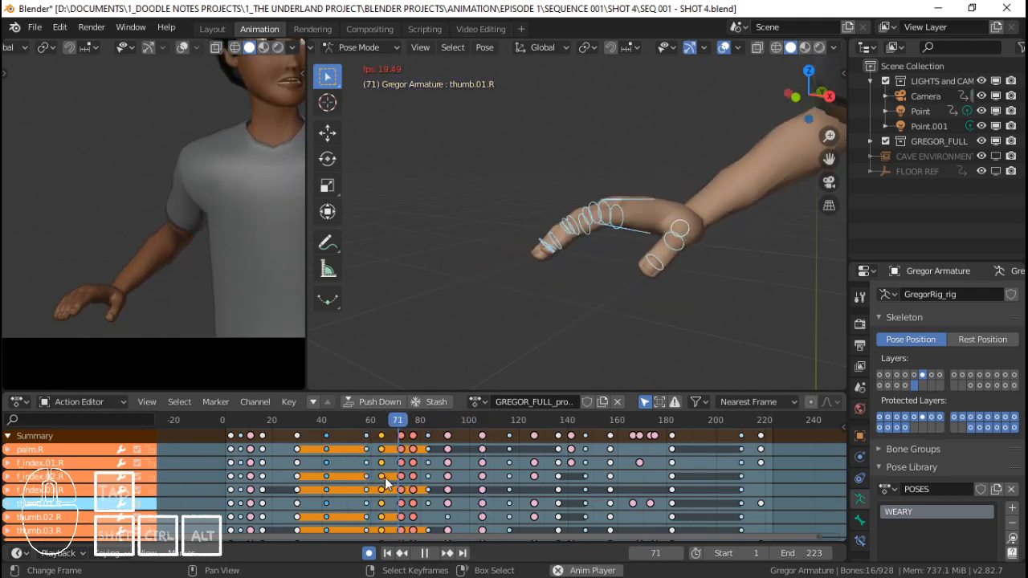
{"action": "left_click", "coordinate": [354, 482]}
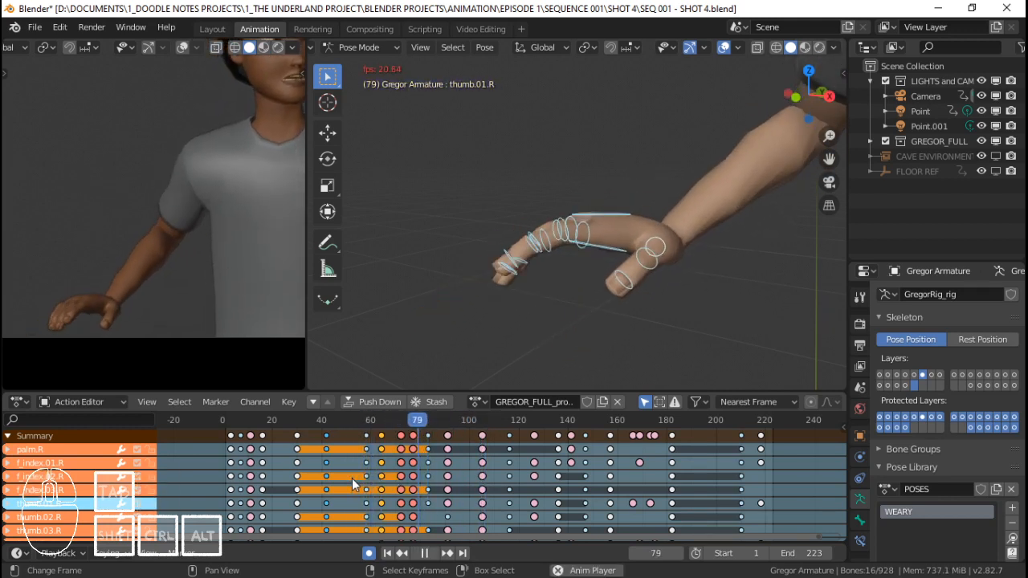
{"action": "key", "text": "space"}
{"action": "left_click", "coordinate": [314, 490]}
{"action": "key", "text": "space"}
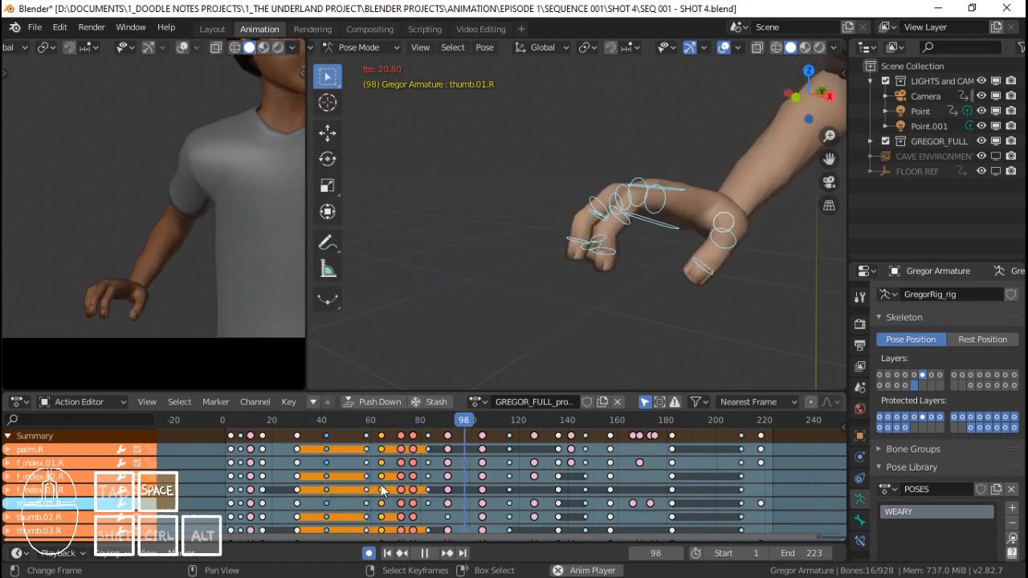
{"action": "left_click", "coordinate": [265, 489]}
{"action": "key", "text": "space"}
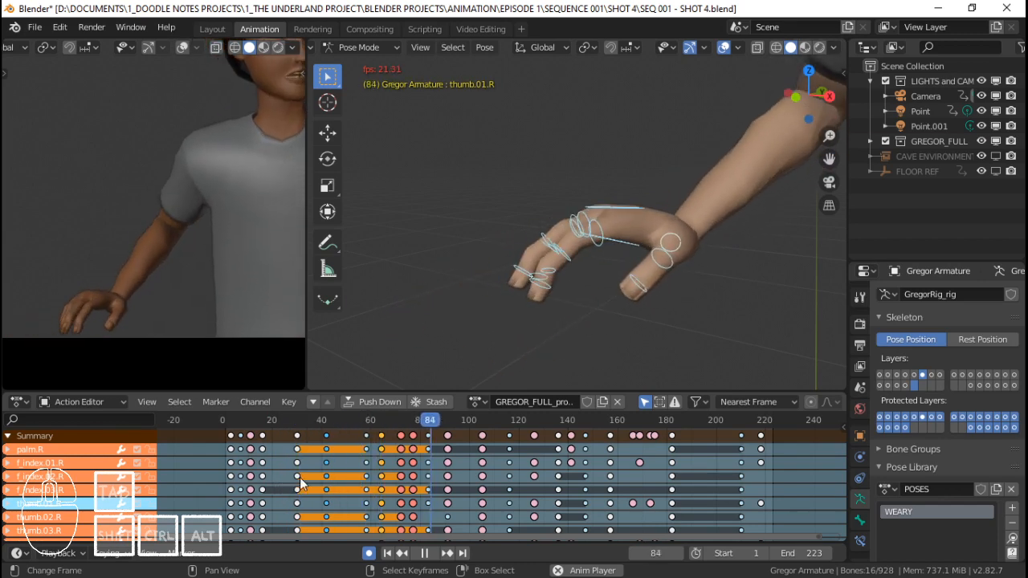
Go to the keyframe at frame 83, comparing it with the neighbouring keyframes, and view the right hand close up from the front.
{"action": "left_click_drag", "start_coordinate": [256, 482], "coordinate": [417, 470]}
{"action": "key", "text": "Up"}
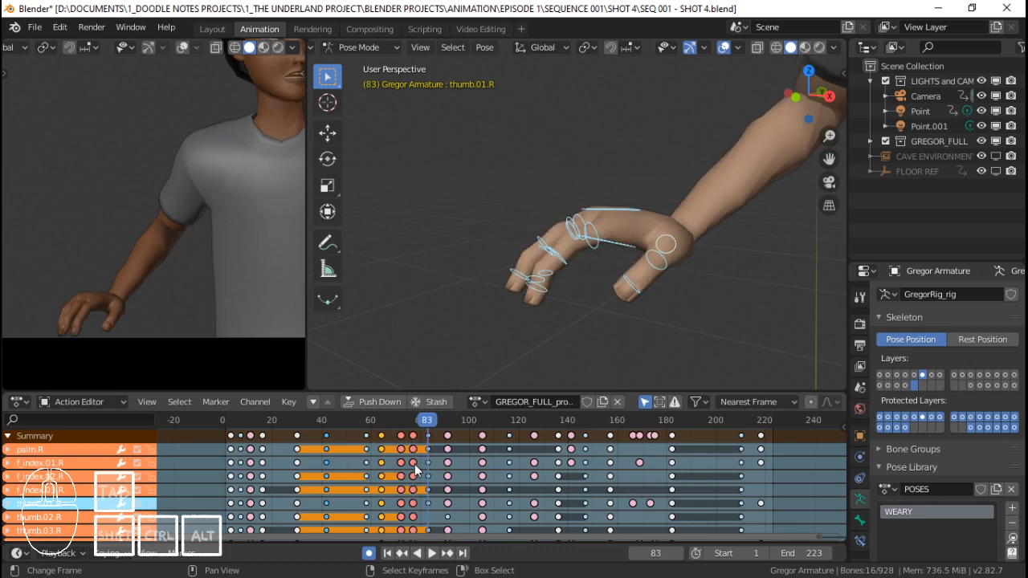
{"action": "key", "text": "Down"}
{"action": "key", "text": "Down"}
{"action": "key", "text": "Up"}
{"action": "key", "text": "Up"}
{"action": "middle_click_drag", "start_coordinate": [596, 270], "coordinate": [681, 284]}
{"action": "scroll", "coordinate": [580, 248], "scroll_direction": "up", "scroll_amount": 3}
{"action": "right_click", "coordinate": [578, 246]}
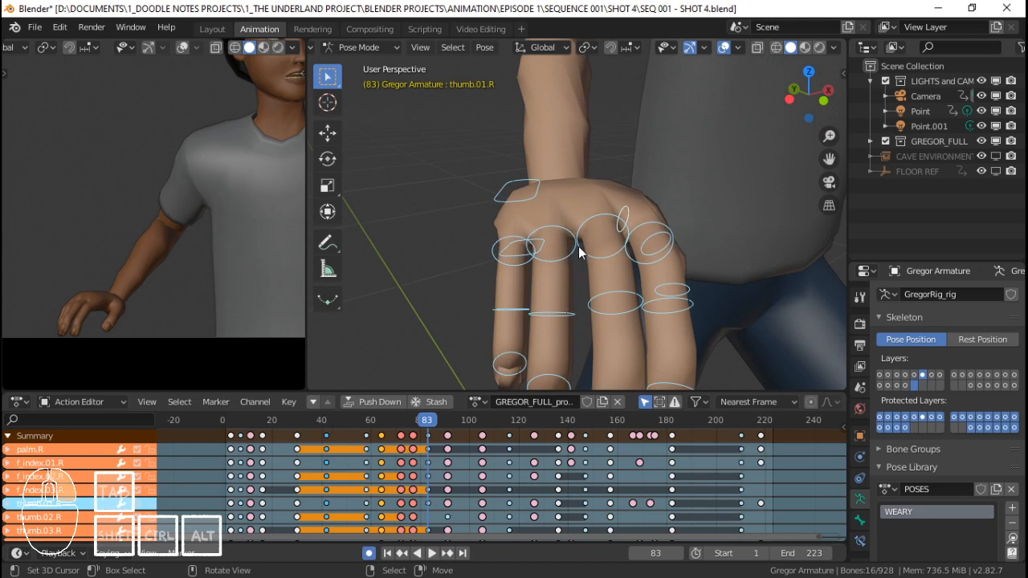
{"action": "right_click", "coordinate": [575, 250], "text": "shift"}
{"action": "middle_click_drag", "start_coordinate": [575, 250], "coordinate": [583, 252]}
{"action": "key", "text": "alt+r"}
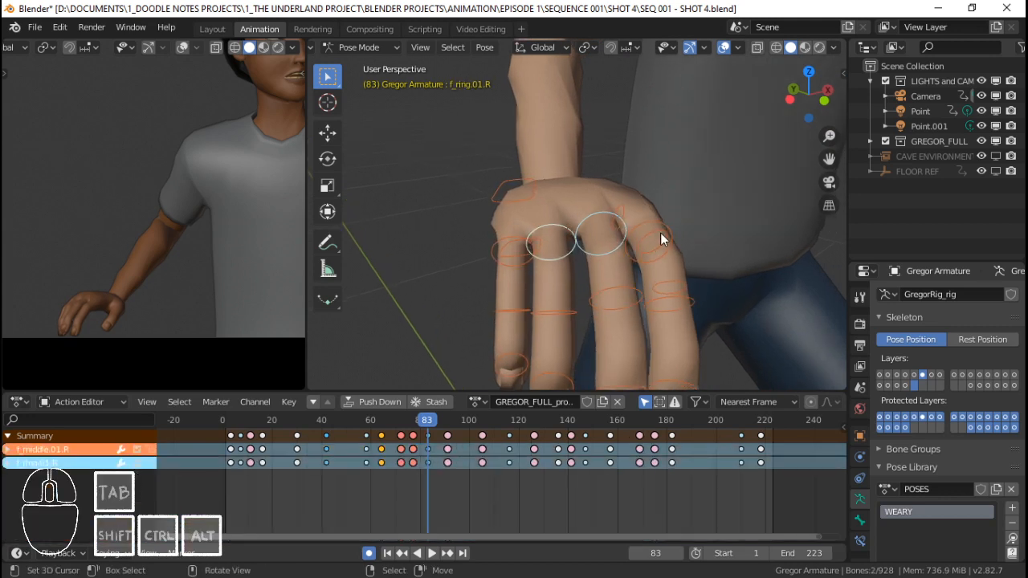
{"action": "right_click", "coordinate": [659, 220]}
{"action": "key", "text": "alt+r"}
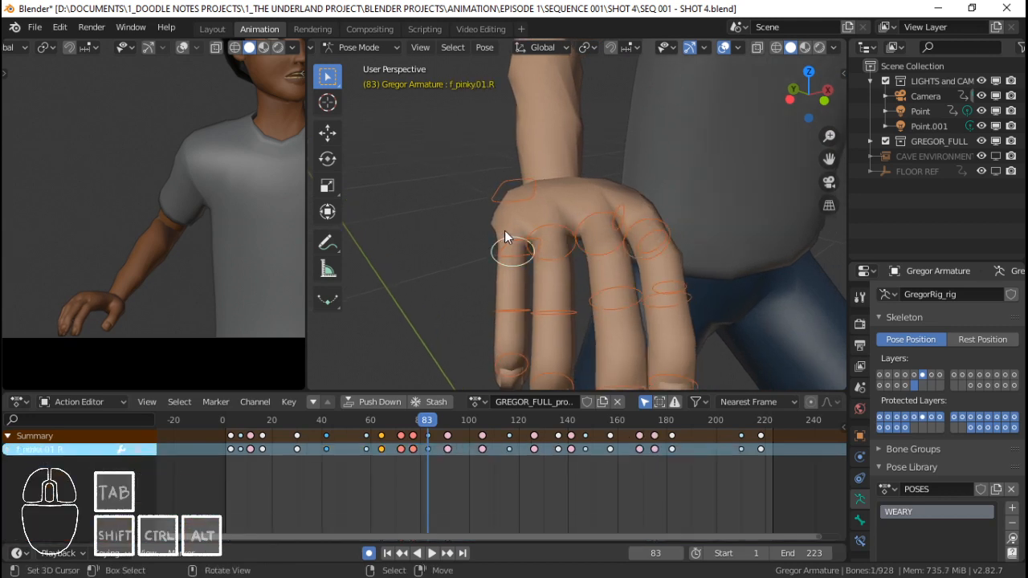
{"action": "middle_click_drag", "start_coordinate": [504, 230], "coordinate": [528, 238]}
Rotate the right ring finger's base bone by about -4° around its local Z axis at frame 83.
{"action": "right_click", "coordinate": [519, 234]}
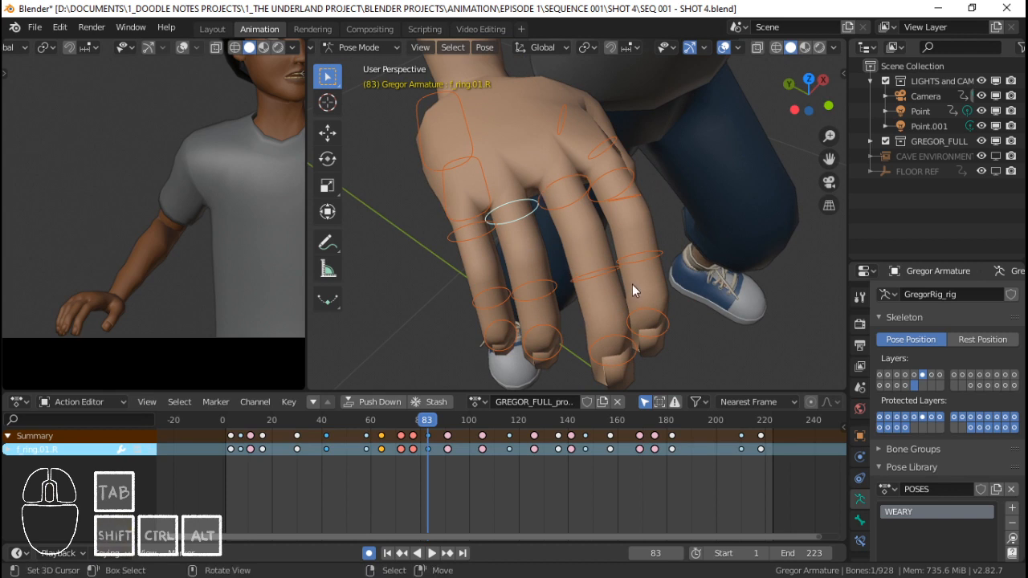
{"action": "mouse_move", "coordinate": [632, 285]}
{"action": "middle_mouse_down"}
{"action": "mouse_move", "coordinate": [587, 258]}
{"action": "mouse_move", "coordinate": [629, 300]}
{"action": "middle_mouse_up"}
{"action": "key", "text": "r"}
{"action": "key", "text": "z"}
{"action": "key", "text": "z"}
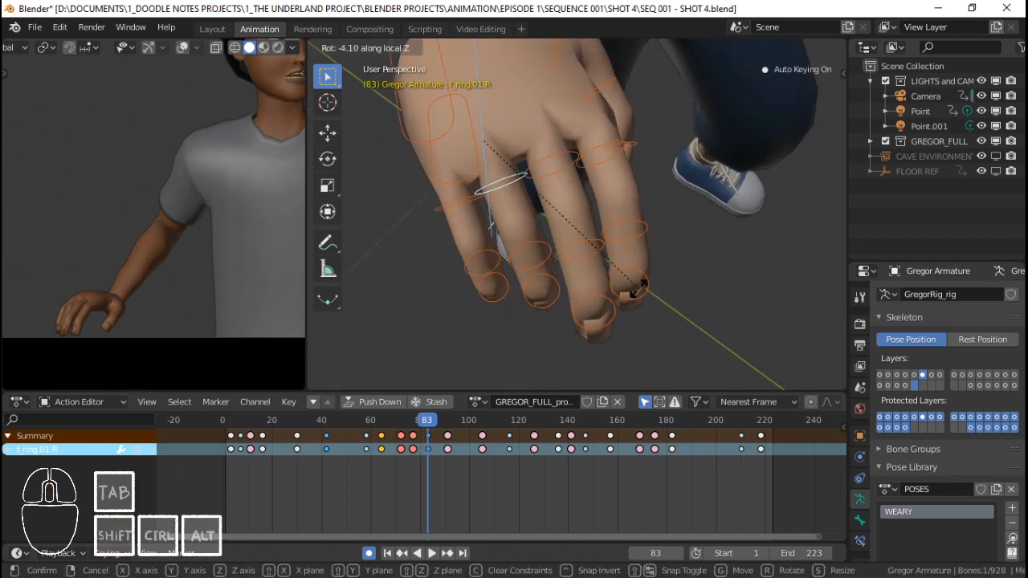
{"action": "left_click", "coordinate": [635, 292]}
{"action": "right_click", "coordinate": [548, 165]}
{"action": "key", "text": "r"}
{"action": "key", "text": "z"}
{"action": "key", "text": "z"}
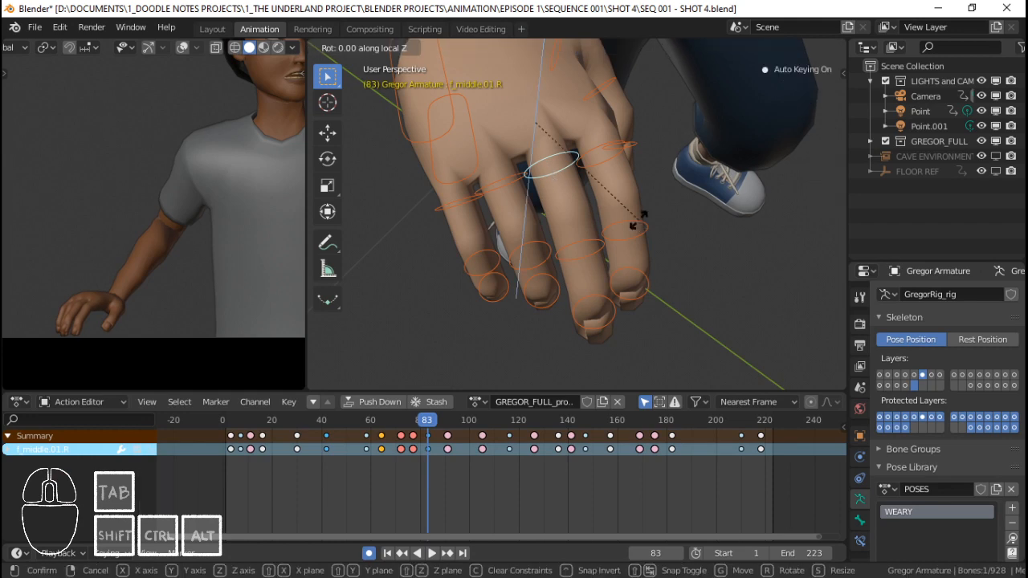
{"action": "right_click", "coordinate": [635, 217]}
{"action": "right_click", "coordinate": [517, 174], "text": "shift"}
{"action": "middle_click_drag", "start_coordinate": [517, 174], "coordinate": [668, 193]}
{"action": "key", "text": "r"}
{"action": "key", "text": "x"}
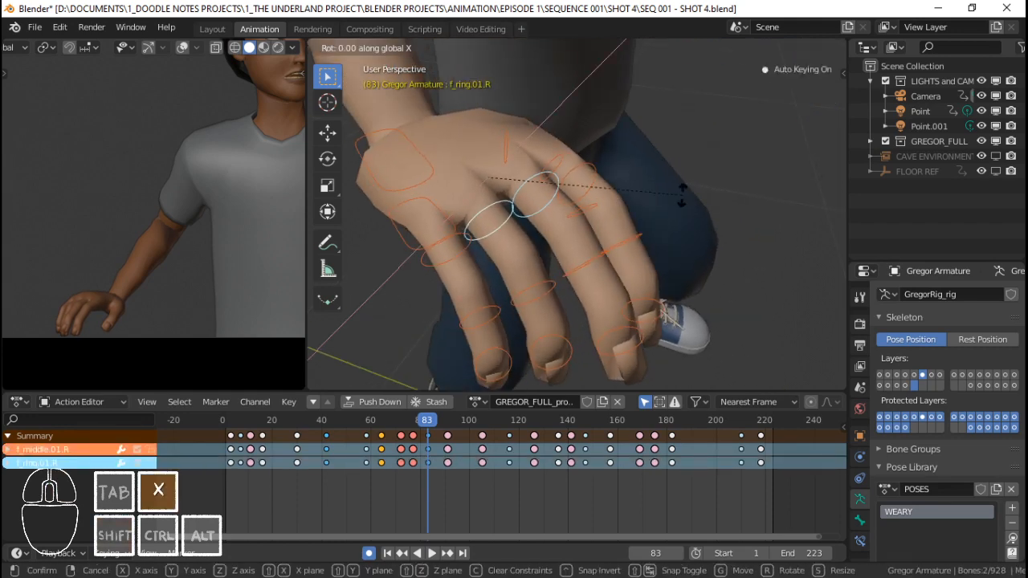
{"action": "right_click", "coordinate": [670, 163]}
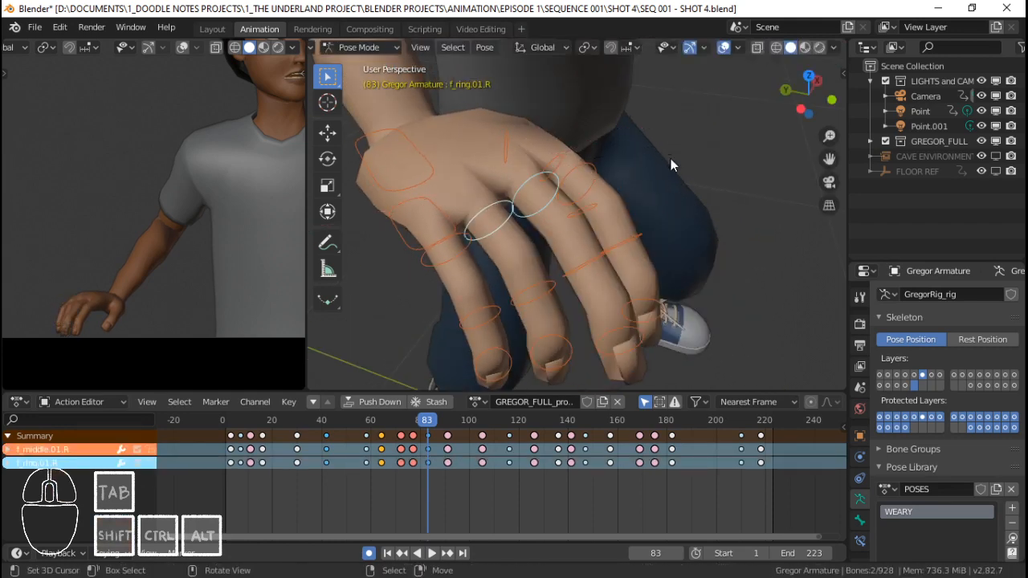
Rotate the right middle finger's base bone around the X axis at frame 83.
{"action": "right_click", "coordinate": [518, 183]}
{"action": "middle_click_drag", "start_coordinate": [647, 226], "coordinate": [660, 195]}
{"action": "key", "text": "r"}
{"action": "key", "text": "x"}
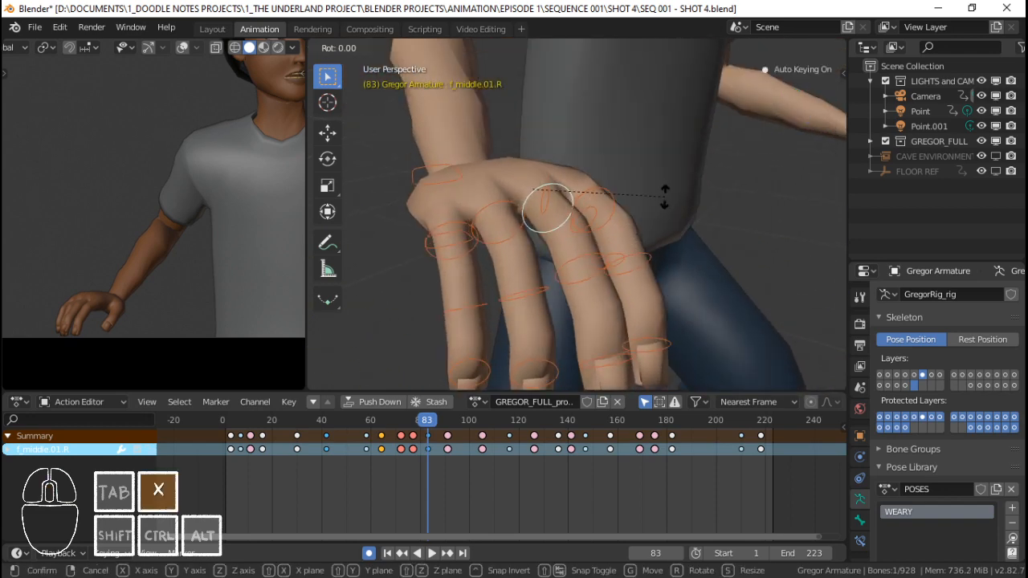
Rotate the base joints of the right middle and ring fingers about their local X axes at frame 83.
{"action": "key", "text": "x"}
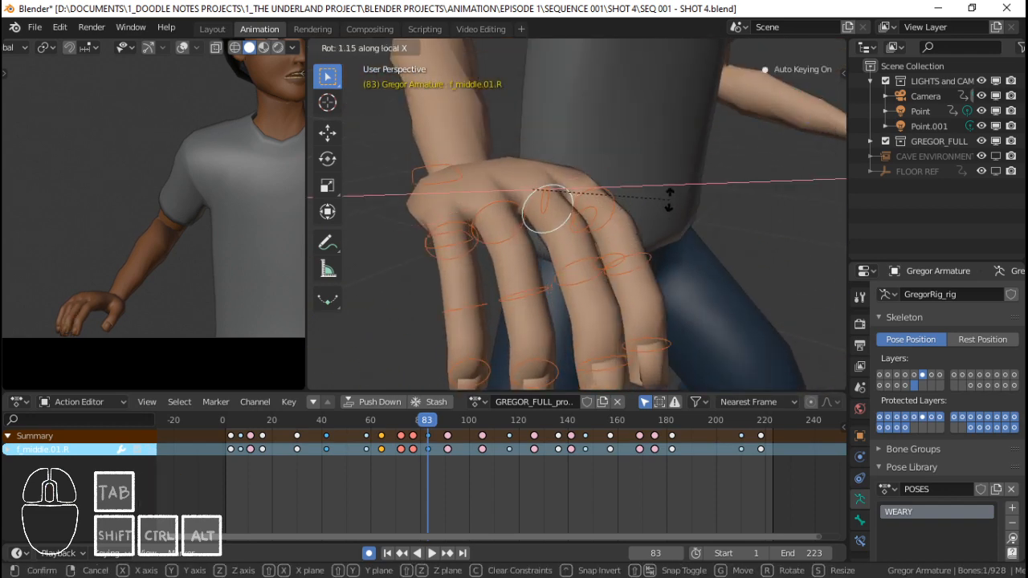
{"action": "left_click", "coordinate": [498, 201]}
{"action": "key", "text": "x"}
{"action": "key", "text": "x"}
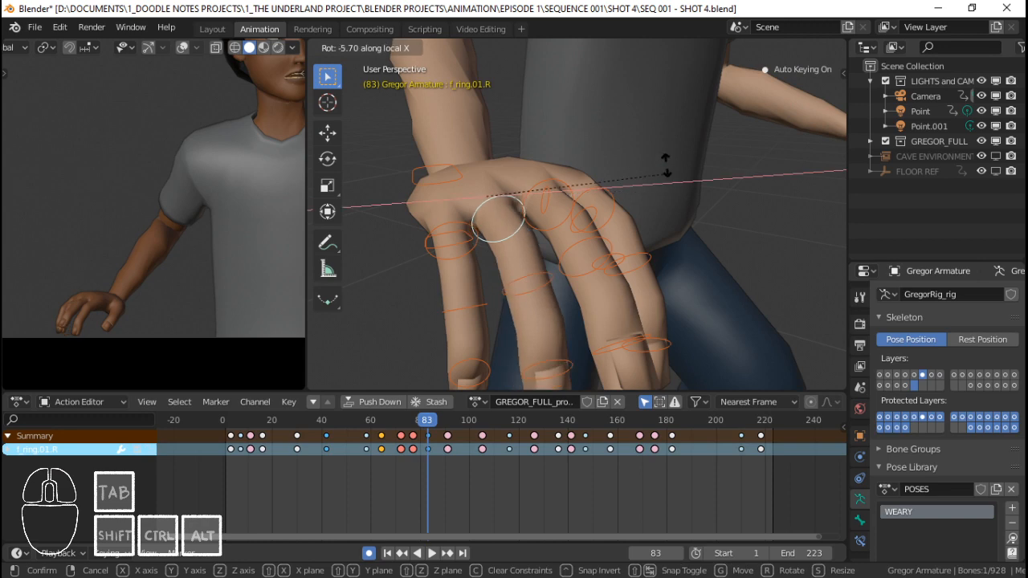
{"action": "left_click", "coordinate": [668, 150]}
Rotate the right pinky's base joint about -19° around its local X axis at frame 83.
{"action": "middle_click_drag", "start_coordinate": [602, 234], "coordinate": [480, 184]}
{"action": "left_click", "coordinate": [479, 187]}
{"action": "key", "text": "r"}
{"action": "key", "text": "x"}
{"action": "key", "text": "x"}
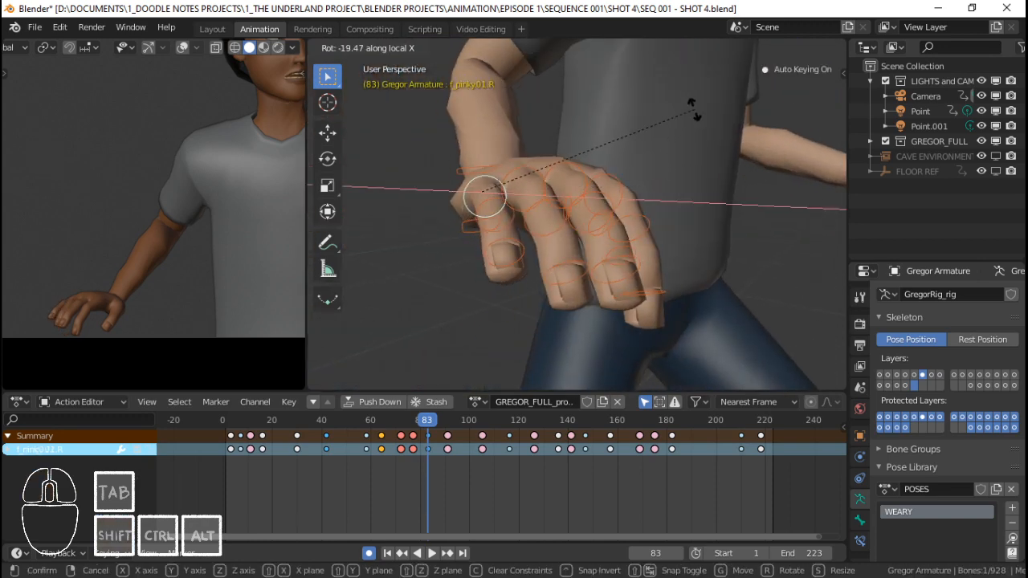
{"action": "left_click", "coordinate": [692, 111]}
Raise the right index finger by rotating its base joint about -16° around its local X axis at frame 83.
{"action": "middle_click_drag", "start_coordinate": [674, 192], "coordinate": [569, 183]}
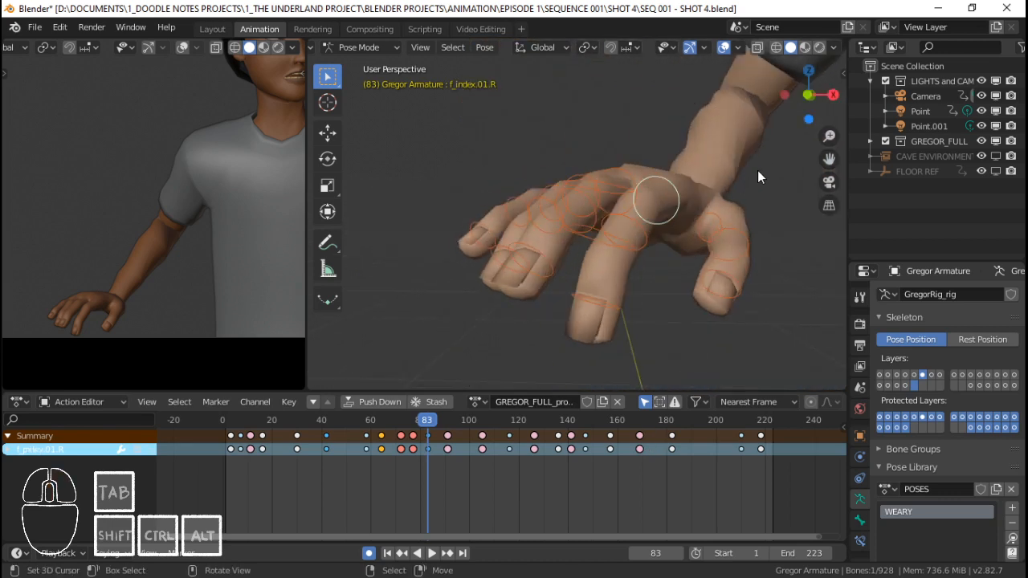
{"action": "scroll", "coordinate": [711, 180], "scroll_direction": "down", "scroll_amount": 1}
{"action": "key", "text": "x"}
{"action": "key", "text": "x"}
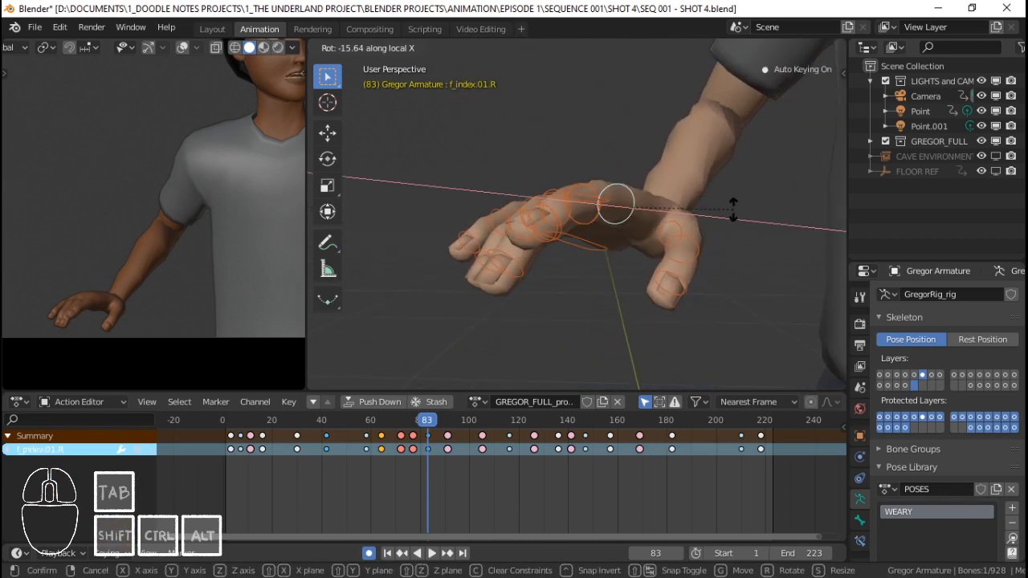
{"action": "left_click", "coordinate": [734, 208]}
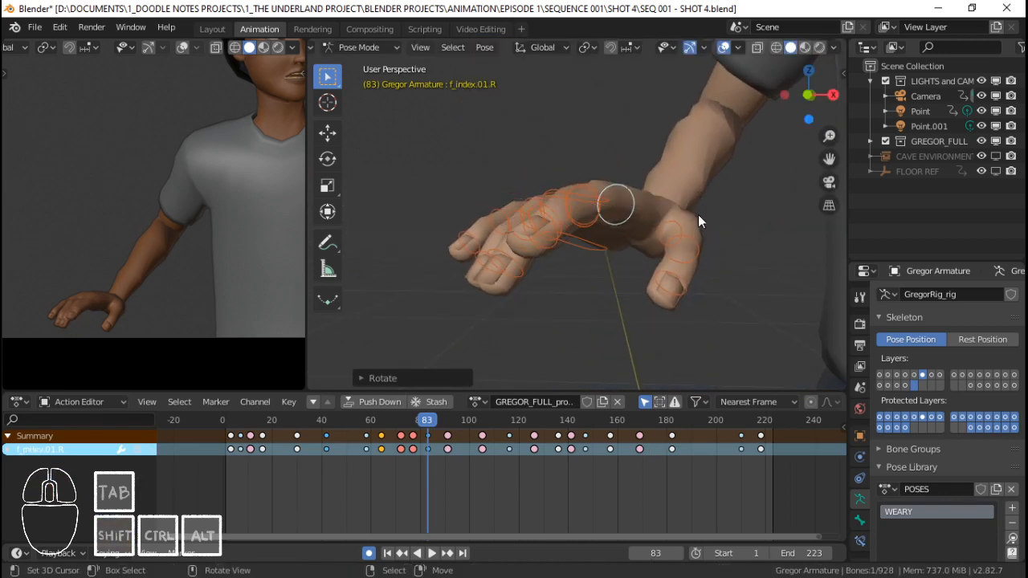
Rotate the right thumb's base joint around its local X axis at frame 83.
{"action": "key", "text": "r"}
{"action": "key", "text": "x"}
{"action": "key", "text": "x"}
{"action": "left_click", "coordinate": [738, 199]}
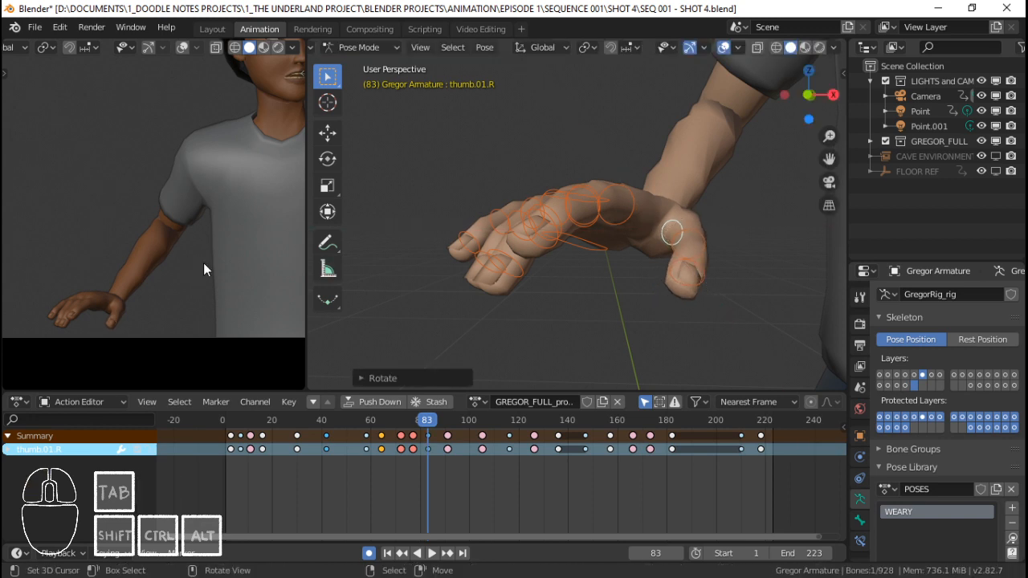
Select all palm, finger and thumb controls of the right hand and keyframe them at frame 83.
{"action": "scroll", "coordinate": [203, 262], "scroll_direction": "up", "scroll_amount": 1}
{"action": "middle_click_drag", "start_coordinate": [144, 270], "coordinate": [147, 225], "text": "shift"}
{"action": "scroll", "coordinate": [162, 257], "scroll_direction": "up", "scroll_amount": 2}
{"action": "scroll", "coordinate": [162, 257], "scroll_direction": "down", "scroll_amount": 2}
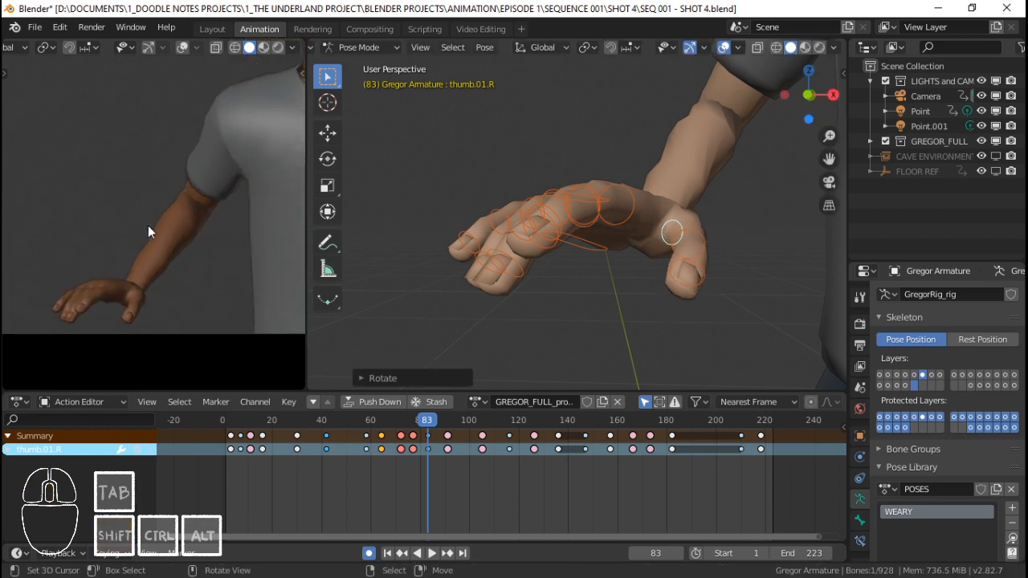
{"action": "key", "text": "c"}
{"action": "left_click", "coordinate": [579, 229]}
{"action": "right_click", "coordinate": [580, 230]}
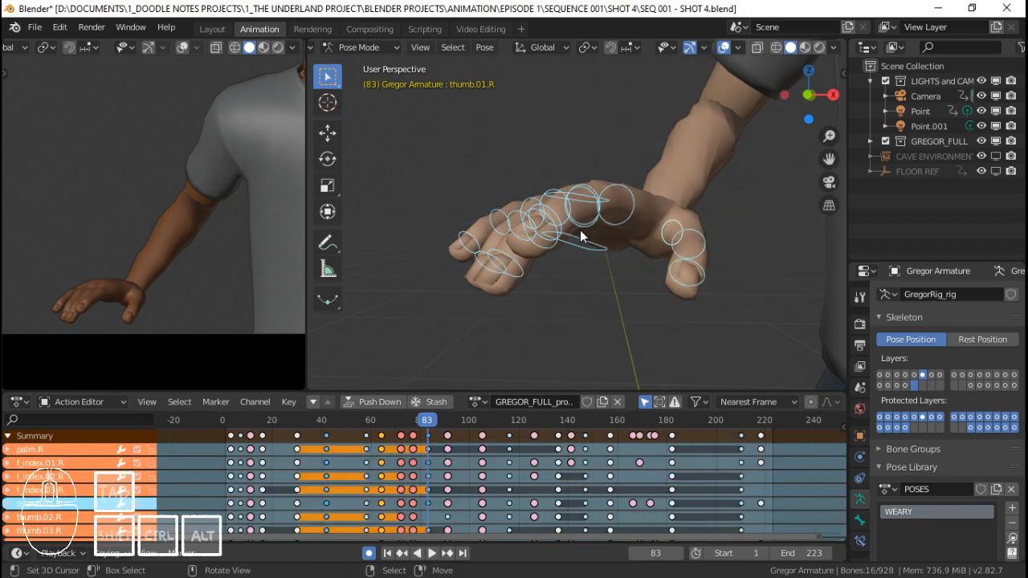
{"action": "key", "text": "i"}
Play back the frames around frame 83 to check the right hand's finger motion.
{"action": "left_click_drag", "start_coordinate": [429, 463], "coordinate": [354, 456]}
{"action": "key", "text": "space"}
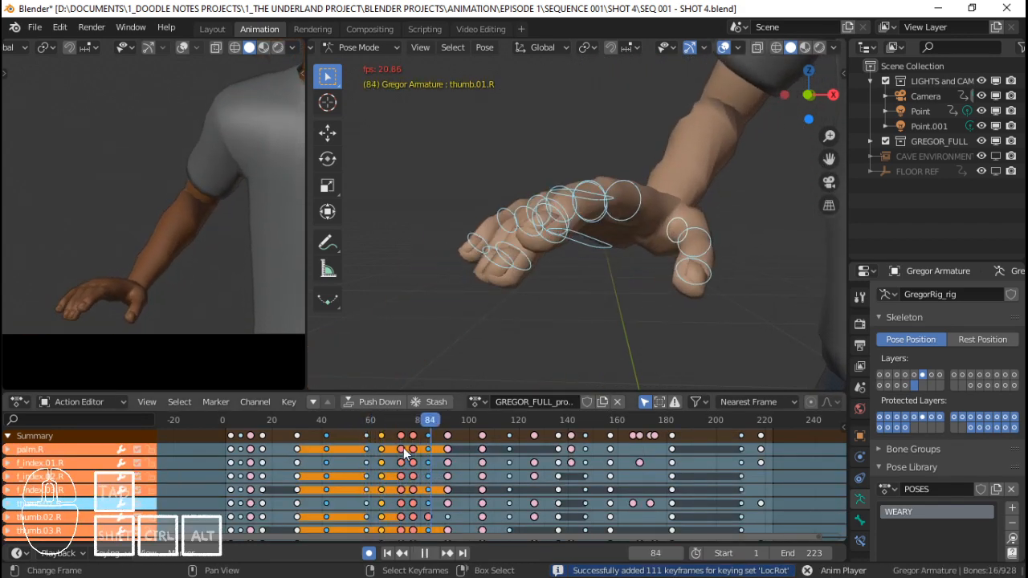
{"action": "key", "text": "space"}
{"action": "key", "text": "shift+ctrl+space"}
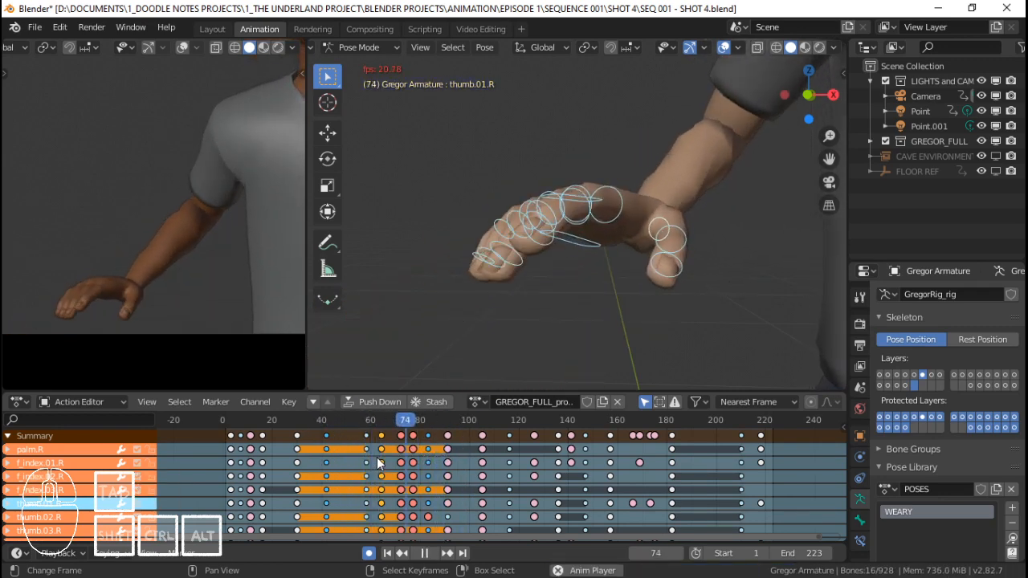
{"action": "key", "text": "space"}
At frame 91, rotate the right ring finger's base joint around its local Z axis and then its local X axis.
{"action": "left_click_drag", "start_coordinate": [395, 464], "coordinate": [448, 465]}
{"action": "middle_click_drag", "start_coordinate": [550, 213], "coordinate": [678, 233]}
{"action": "right_click", "coordinate": [554, 210]}
{"action": "key", "text": "r"}
{"action": "key", "text": "z"}
{"action": "key", "text": "z"}
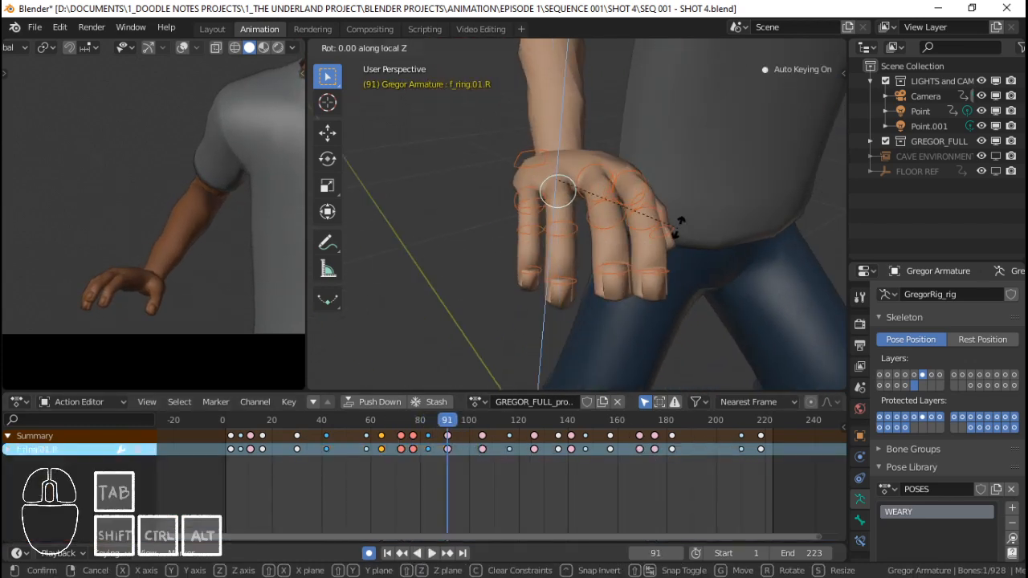
{"action": "left_click", "coordinate": [682, 215]}
{"action": "key", "text": "r"}
{"action": "key", "text": "x"}
{"action": "key", "text": "x"}
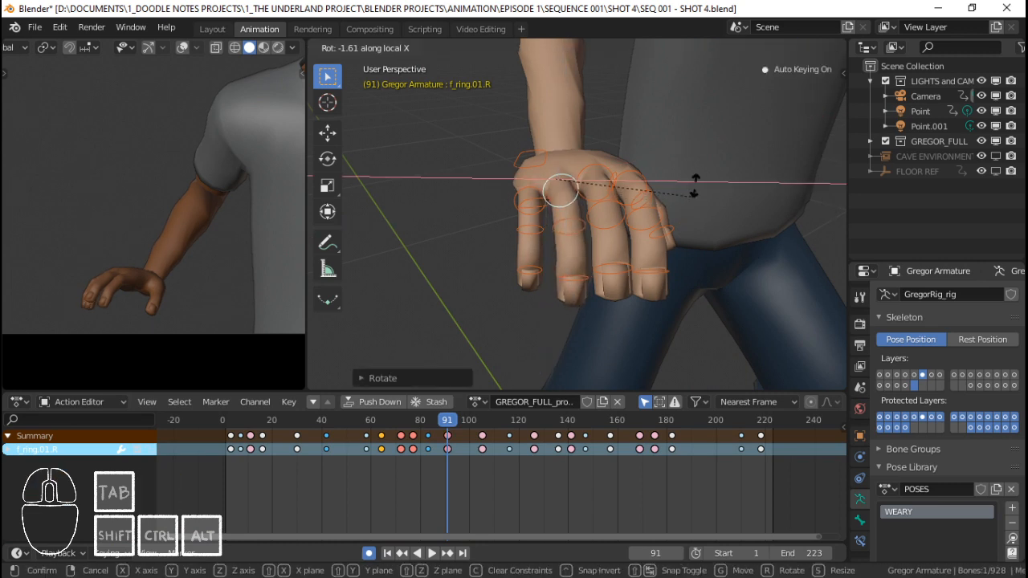
{"action": "left_click", "coordinate": [695, 184]}
Refine the ring finger's base rotation around local Z and raise the finger around local X at frame 91.
{"action": "key", "text": "r"}
{"action": "key", "text": "z"}
{"action": "key", "text": "z"}
{"action": "left_click", "coordinate": [695, 194]}
{"action": "key", "text": "r"}
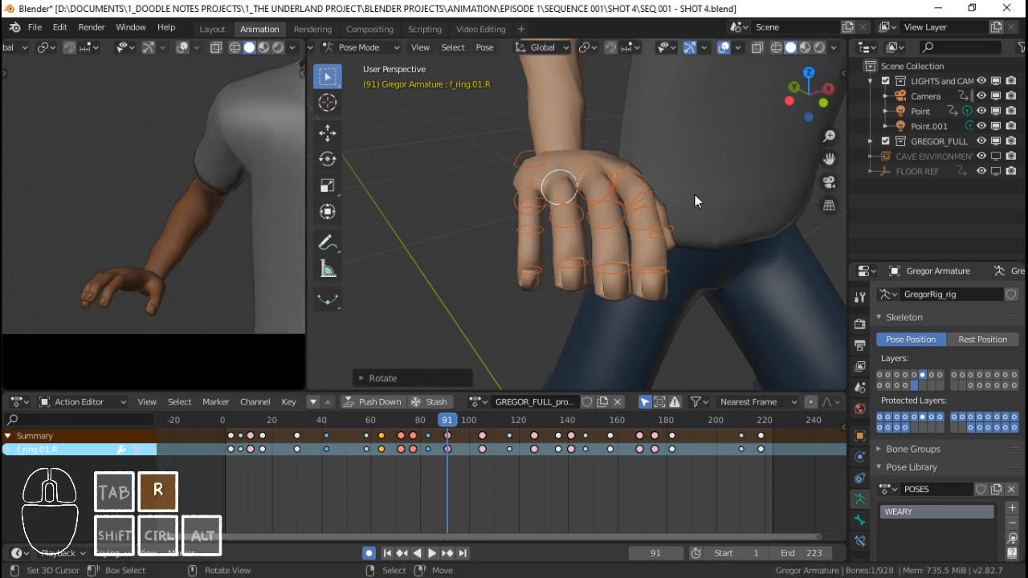
{"action": "key", "text": "x"}
{"action": "key", "text": "x"}
{"action": "left_click", "coordinate": [698, 184]}
Lower the raised ring finger slightly around its base joint's local X axis, judging it from the front of the hand.
{"action": "middle_click_drag", "start_coordinate": [648, 219], "coordinate": [698, 192]}
{"action": "key", "text": "r"}
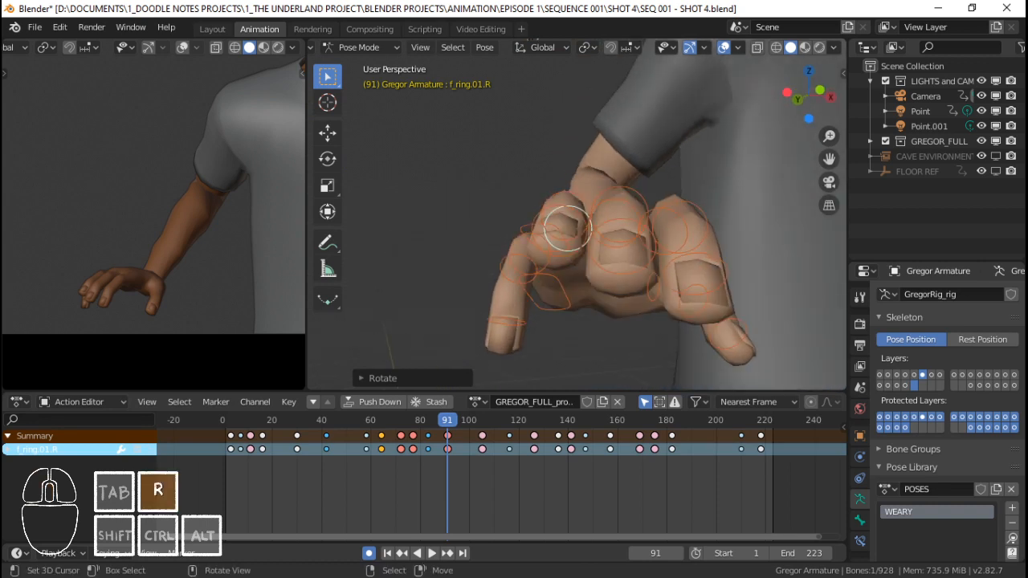
{"action": "key", "text": "x"}
{"action": "key", "text": "x"}
{"action": "left_click", "coordinate": [720, 190]}
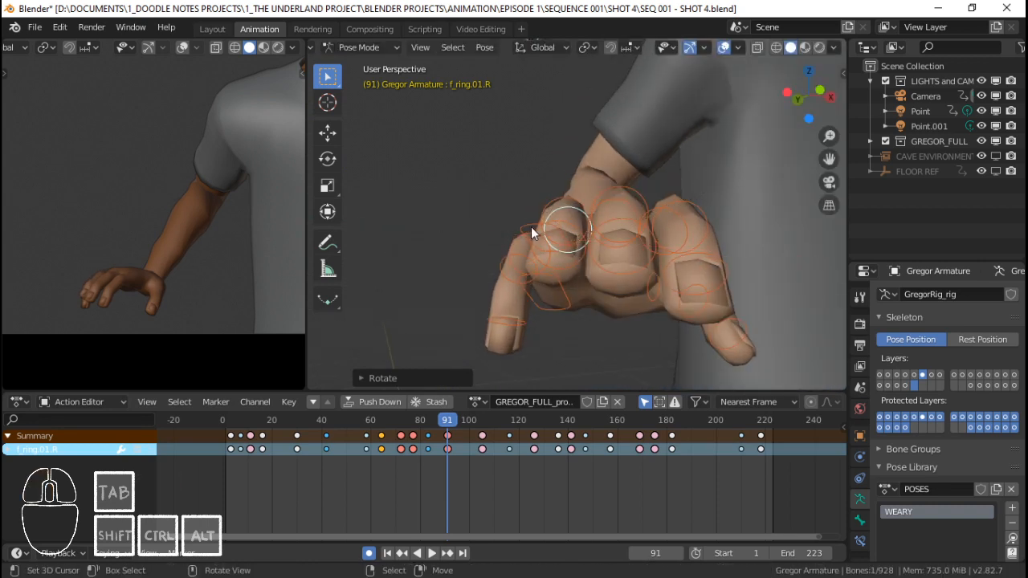
Rotate the right pinky's base joint about -6° around its local X axis at frame 91.
{"action": "middle_click_drag", "start_coordinate": [531, 227], "coordinate": [557, 230]}
{"action": "key", "text": "r"}
{"action": "key", "text": "x"}
{"action": "key", "text": "x"}
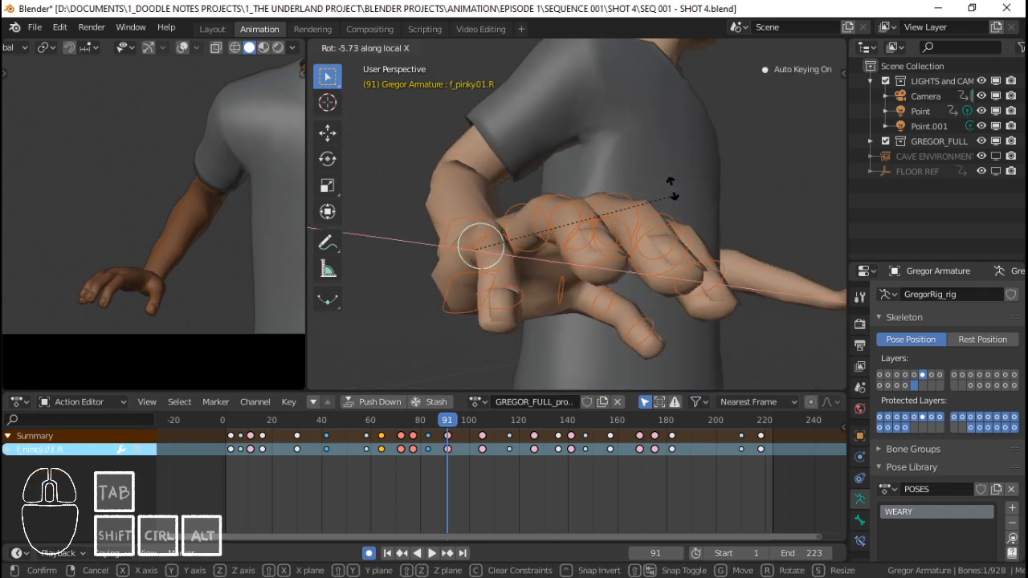
{"action": "left_click", "coordinate": [674, 184]}
Rotate the right index finger's base joint about -9° around its local X axis at frame 91.
{"action": "middle_click_drag", "start_coordinate": [674, 184], "coordinate": [585, 213]}
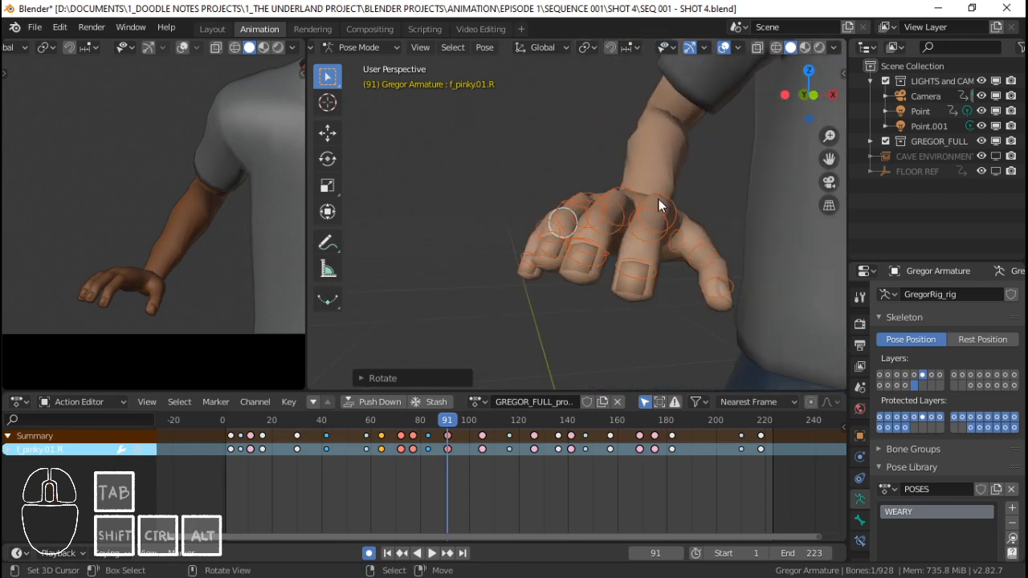
{"action": "key", "text": "r"}
{"action": "key", "text": "x"}
{"action": "key", "text": "x"}
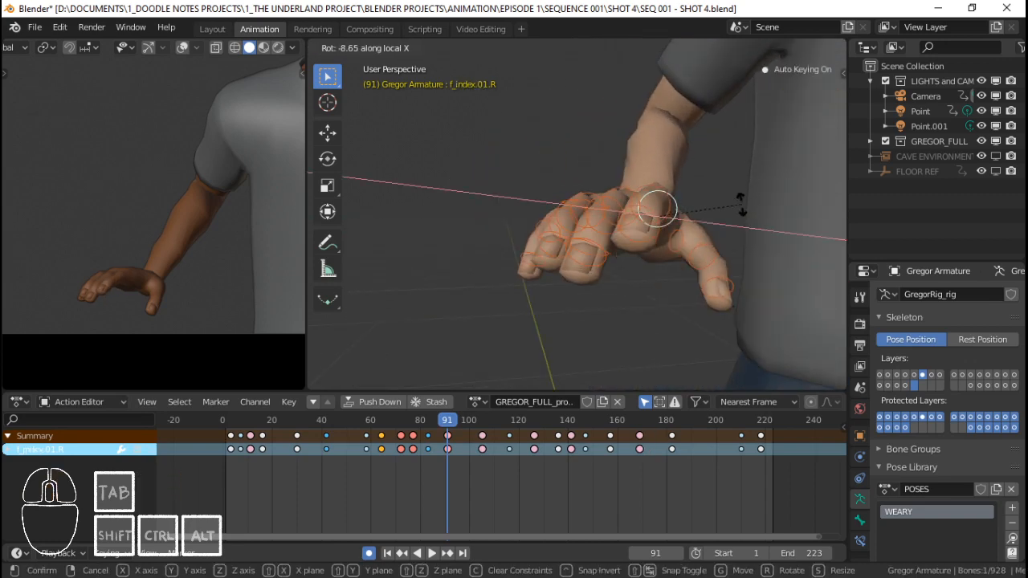
{"action": "left_click", "coordinate": [741, 205]}
Rotate the right thumb's base joint around its local X and local Y axes at frame 91.
{"action": "middle_click_drag", "start_coordinate": [741, 204], "coordinate": [677, 233]}
{"action": "left_click", "coordinate": [682, 232]}
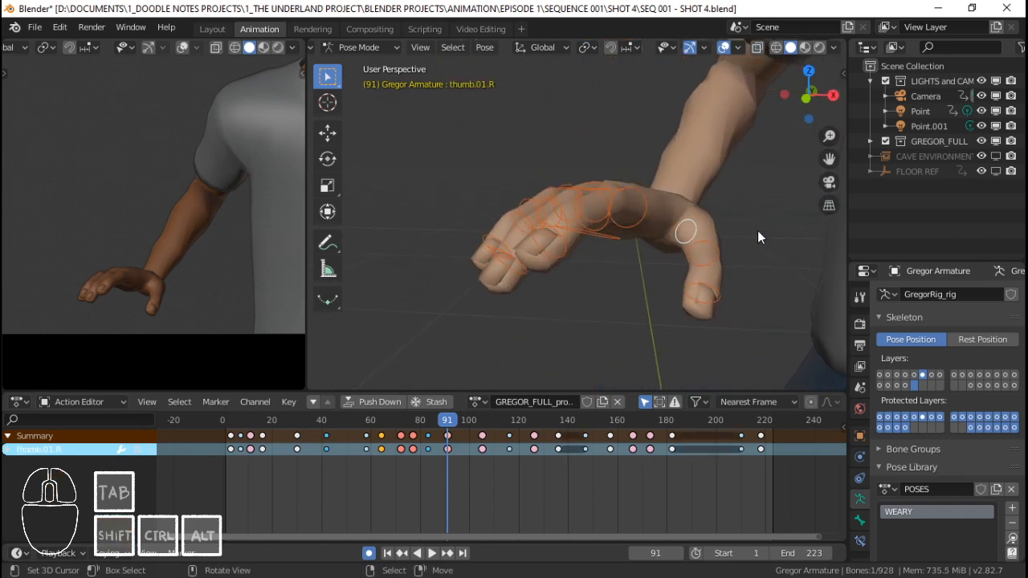
{"action": "key", "text": "r"}
{"action": "key", "text": "x"}
{"action": "key", "text": "x"}
{"action": "left_click", "coordinate": [781, 225]}
{"action": "key", "text": "r"}
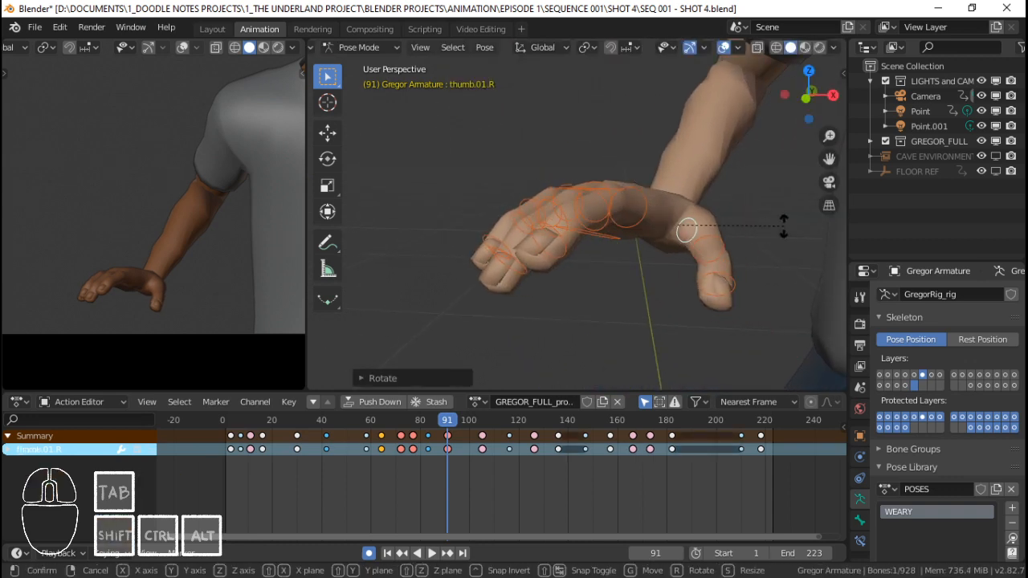
{"action": "key", "text": "y"}
{"action": "key", "text": "y"}
{"action": "left_click", "coordinate": [786, 230]}
Refine the thumb base's pose with free trackball rotation and a turn of about -5° around its local Y axis.
{"action": "key", "text": "r"}
{"action": "key", "text": "r"}
{"action": "left_click", "coordinate": [779, 223]}
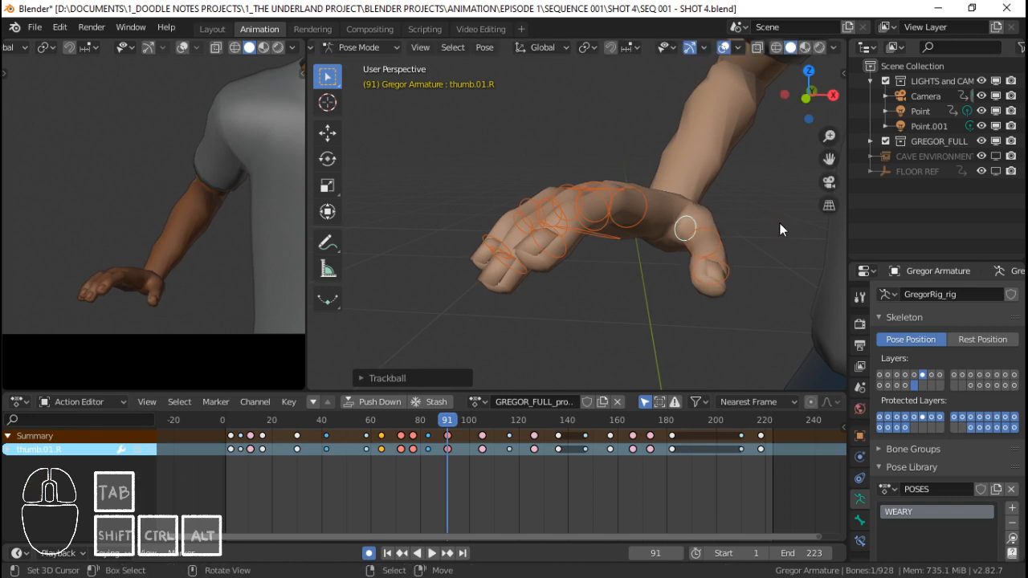
{"action": "key", "text": "r"}
{"action": "left_click", "coordinate": [781, 228]}
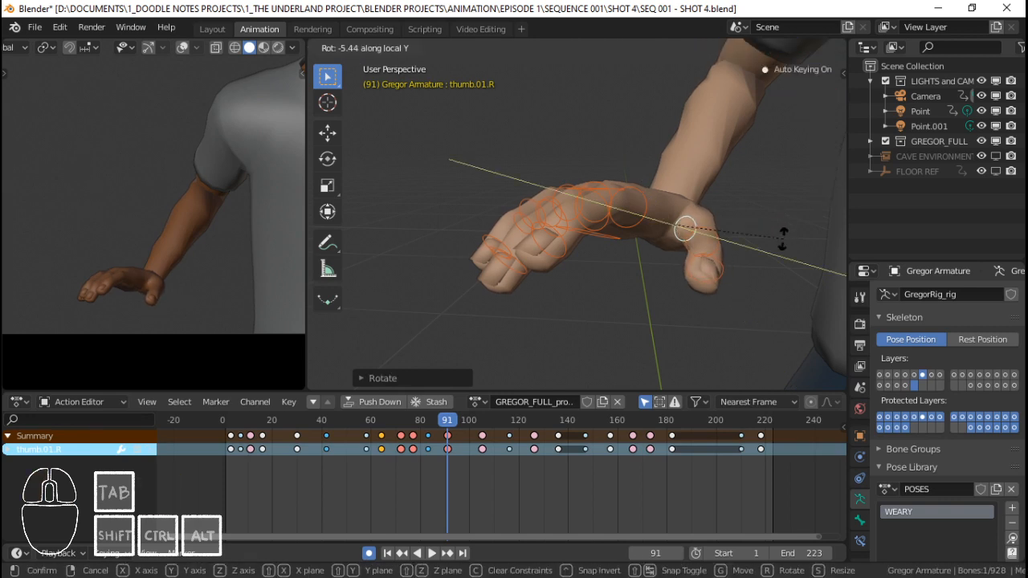
{"action": "left_click", "coordinate": [783, 238]}
Select all palm, finger and thumb controls of the right hand and keyframe them at frame 91.
{"action": "key", "text": "c"}
{"action": "left_click", "coordinate": [567, 233]}
{"action": "key", "text": "Escape"}
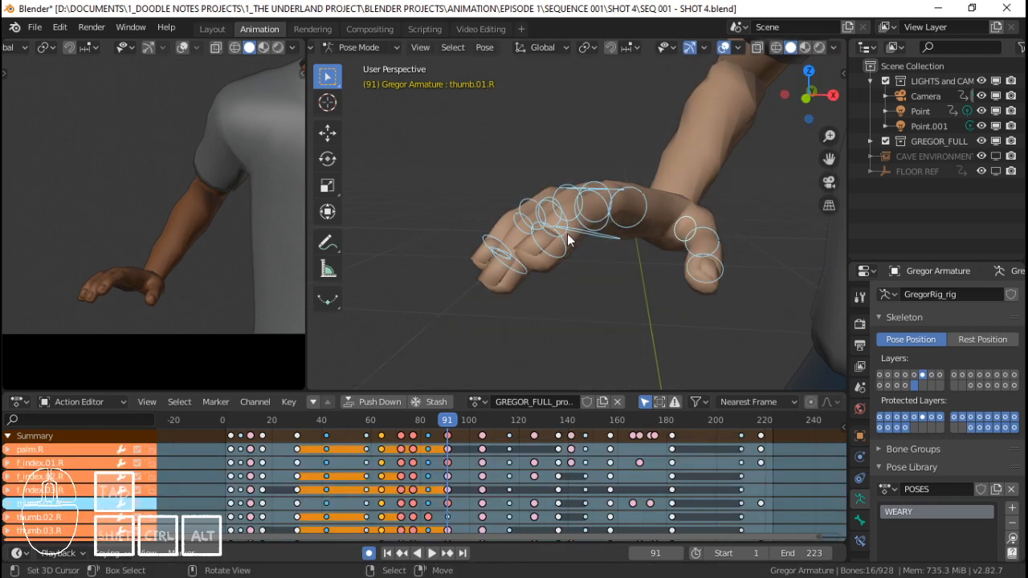
Scrub and play back the right hand's motion between about frames 54 and 91 to review the finger poses.
{"action": "left_click_drag", "start_coordinate": [427, 447], "coordinate": [420, 447]}
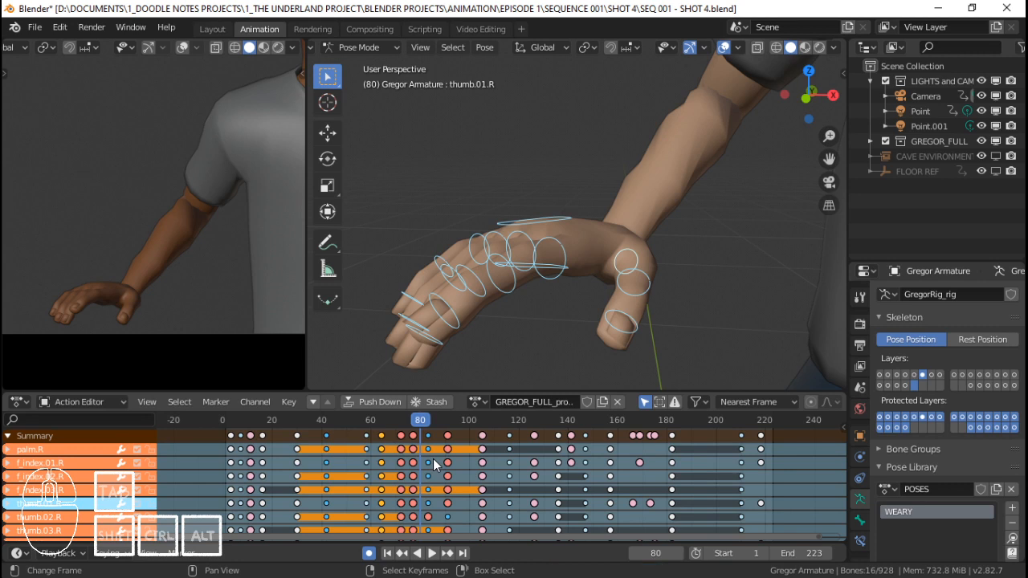
{"action": "left_click_drag", "start_coordinate": [412, 480], "coordinate": [429, 479]}
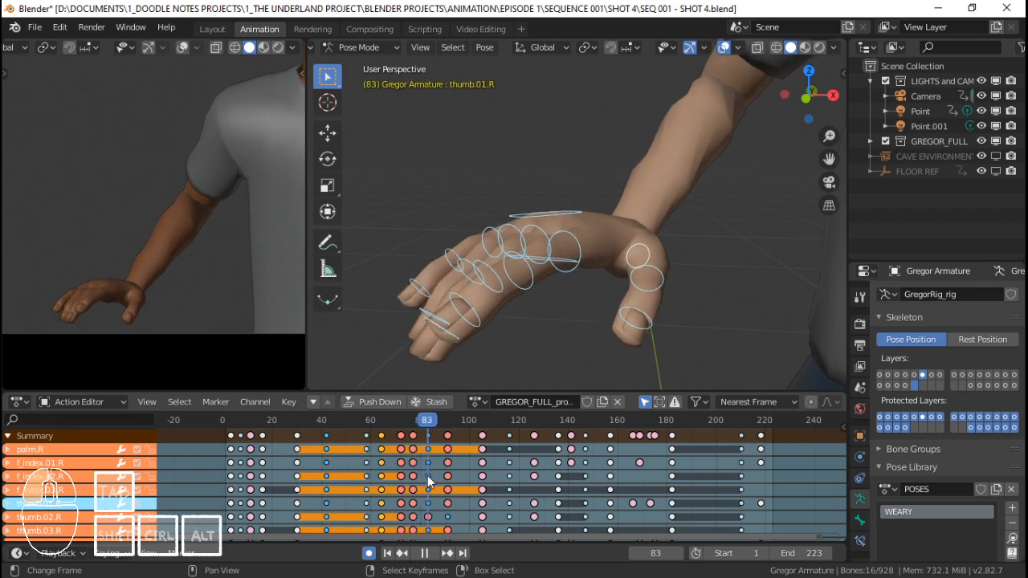
{"action": "key", "text": "space"}
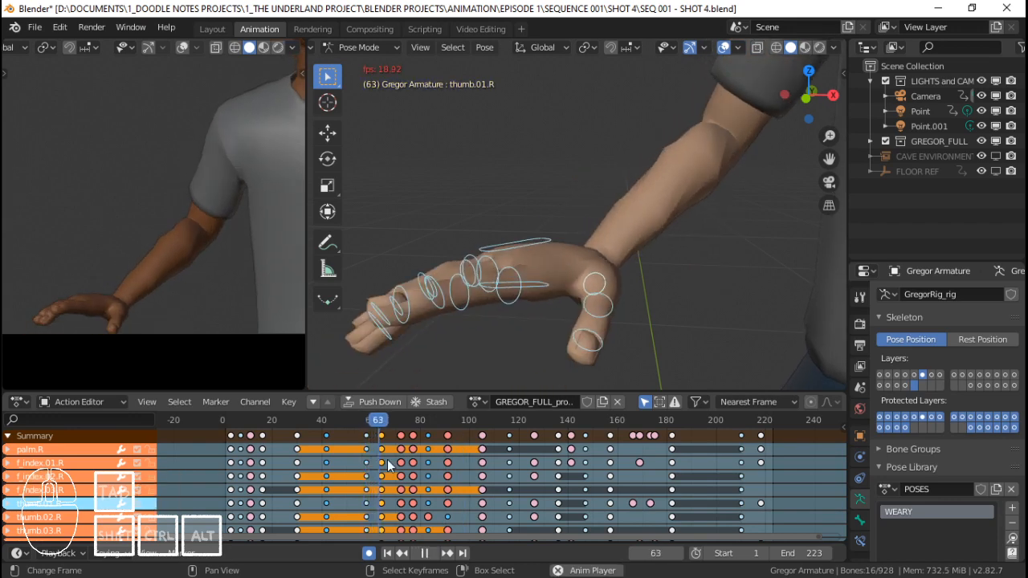
{"action": "key", "text": "Escape"}
{"action": "key", "text": "space"}
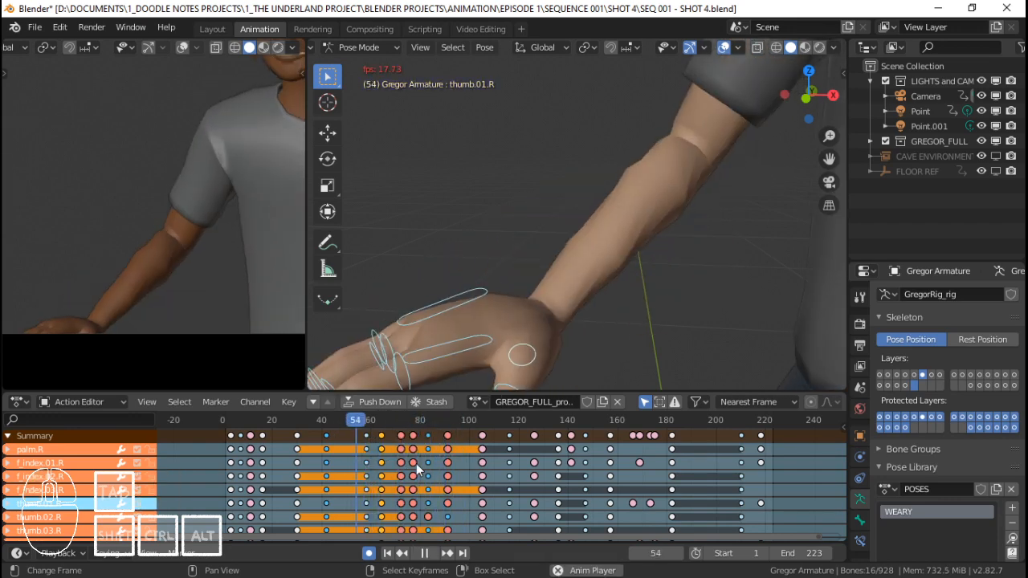
{"action": "key", "text": "space"}
{"action": "left_click", "coordinate": [373, 470]}
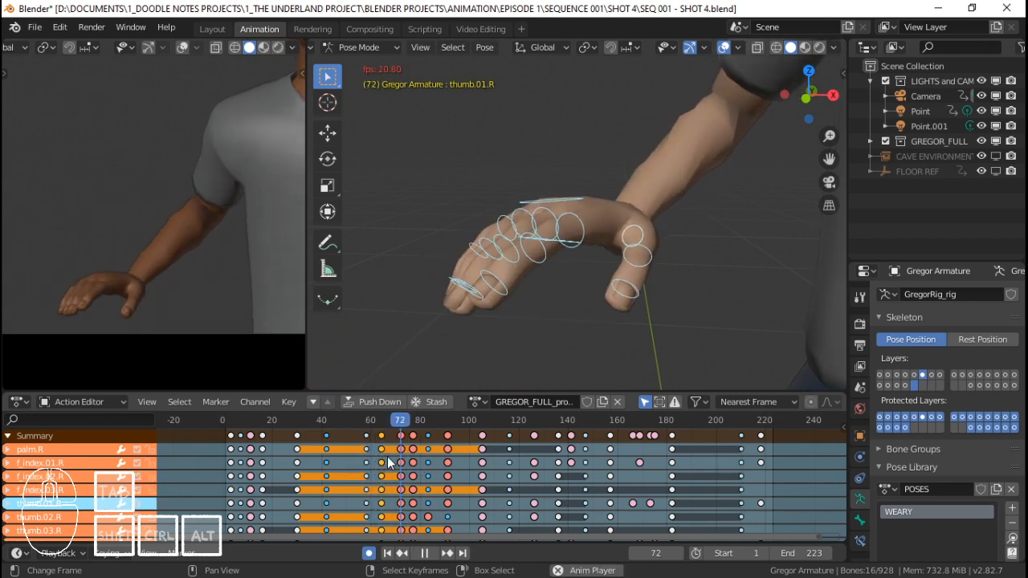
{"action": "key", "text": "space"}
{"action": "left_click", "coordinate": [372, 463]}
{"action": "key", "text": "space"}
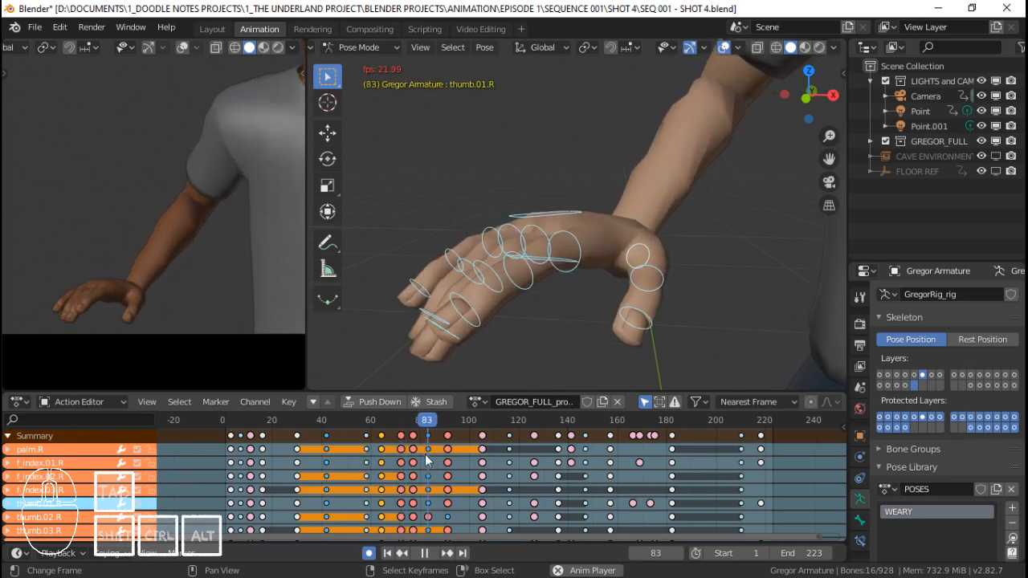
{"action": "left_click_drag", "start_coordinate": [440, 457], "coordinate": [448, 457]}
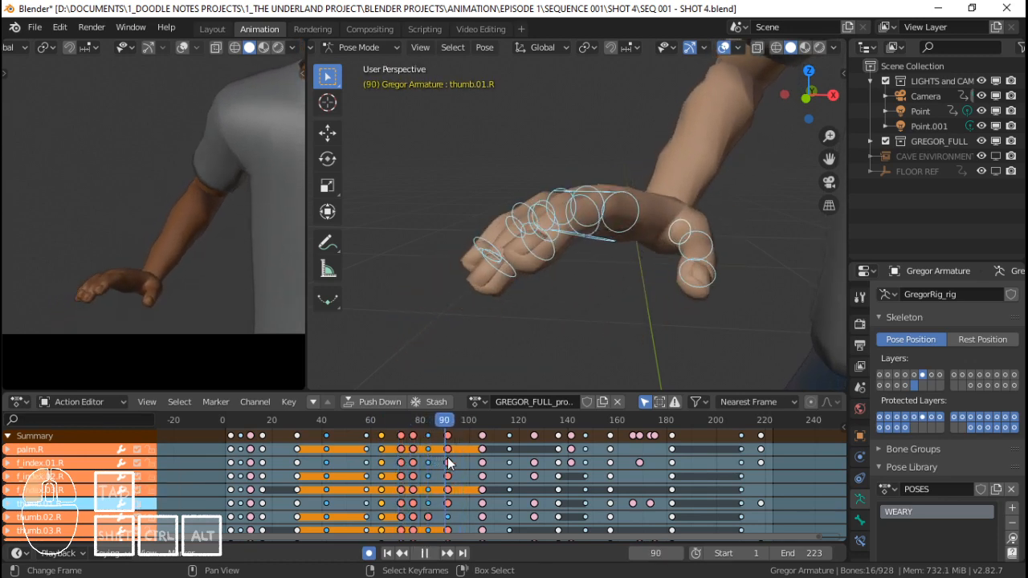
{"action": "left_click", "coordinate": [367, 452]}
{"action": "key", "text": "space"}
{"action": "key", "text": "space"}
Play the animation from frame 55 with the whole character in view to judge the hand motion in context.
{"action": "scroll", "coordinate": [660, 169], "scroll_direction": "down", "scroll_amount": 4}
{"action": "scroll", "coordinate": [659, 168], "scroll_direction": "down", "scroll_amount": 8}
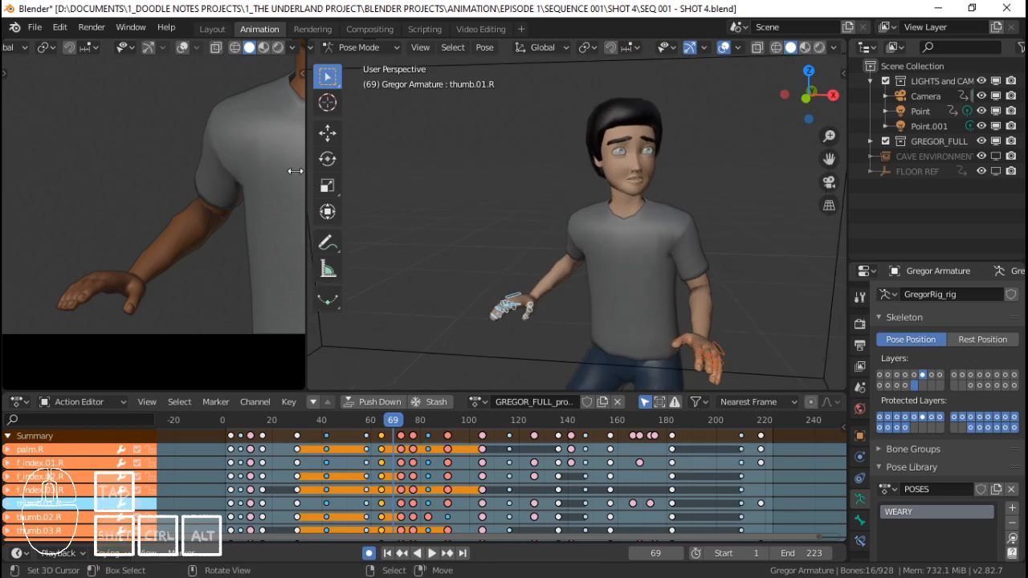
{"action": "scroll", "coordinate": [198, 194], "scroll_direction": "down", "scroll_amount": 6}
{"action": "scroll", "coordinate": [225, 222], "scroll_direction": "up", "scroll_amount": 5}
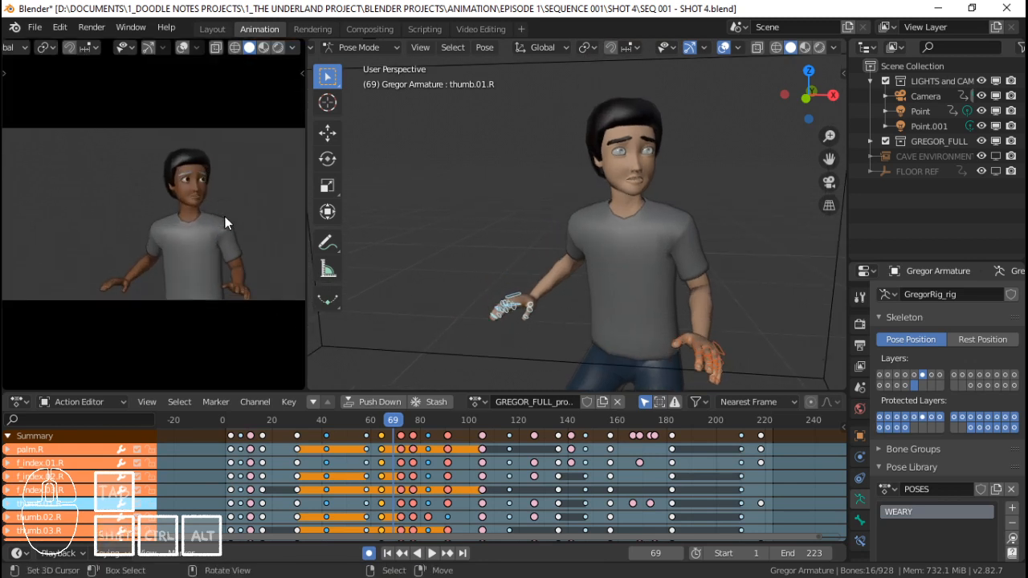
{"action": "key", "text": "space"}
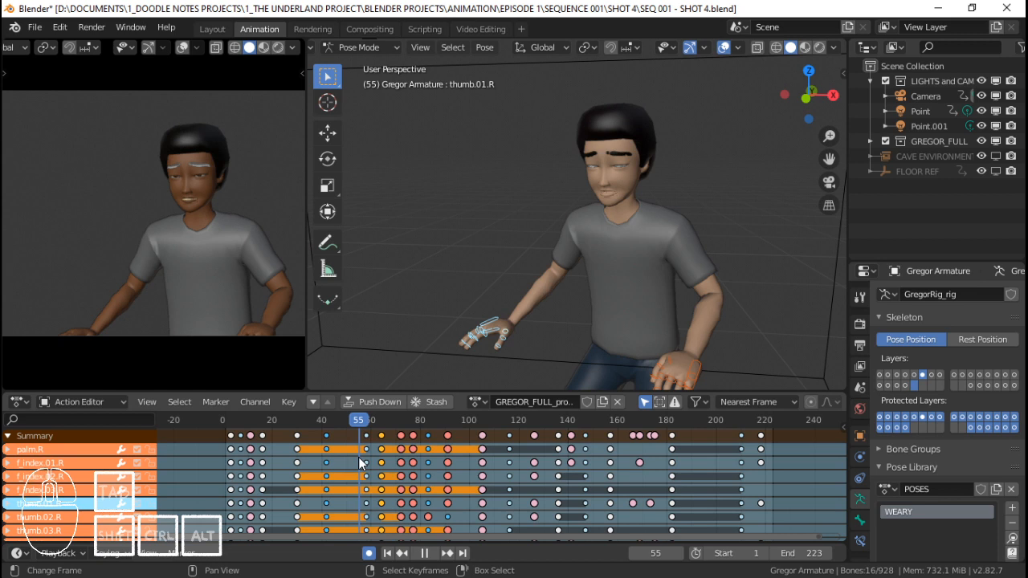
{"action": "key", "text": "space"}
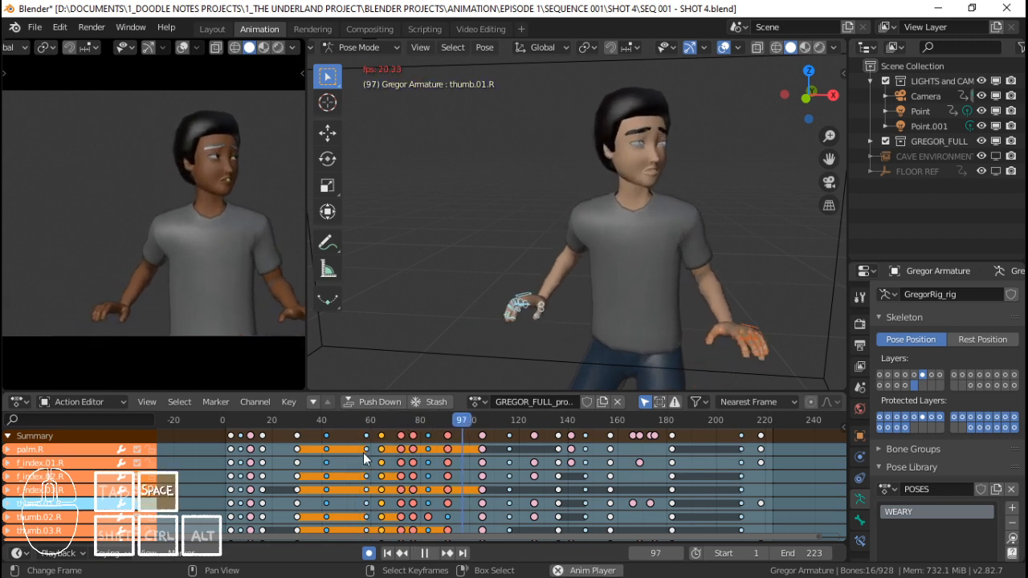
Scrub and repeatedly replay the animation through about frame 109 to judge the right hand's motion with the whole character in view.
{"action": "left_click", "coordinate": [389, 459]}
{"action": "left_click_drag", "start_coordinate": [406, 450], "coordinate": [360, 446]}
{"action": "key", "text": "space"}
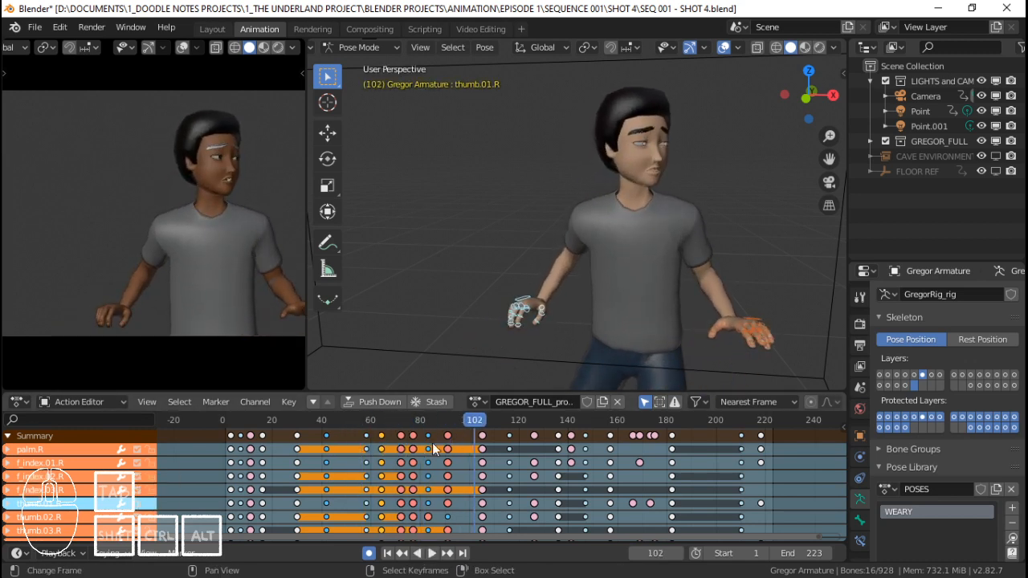
{"action": "key", "text": "shift+ctrl+space"}
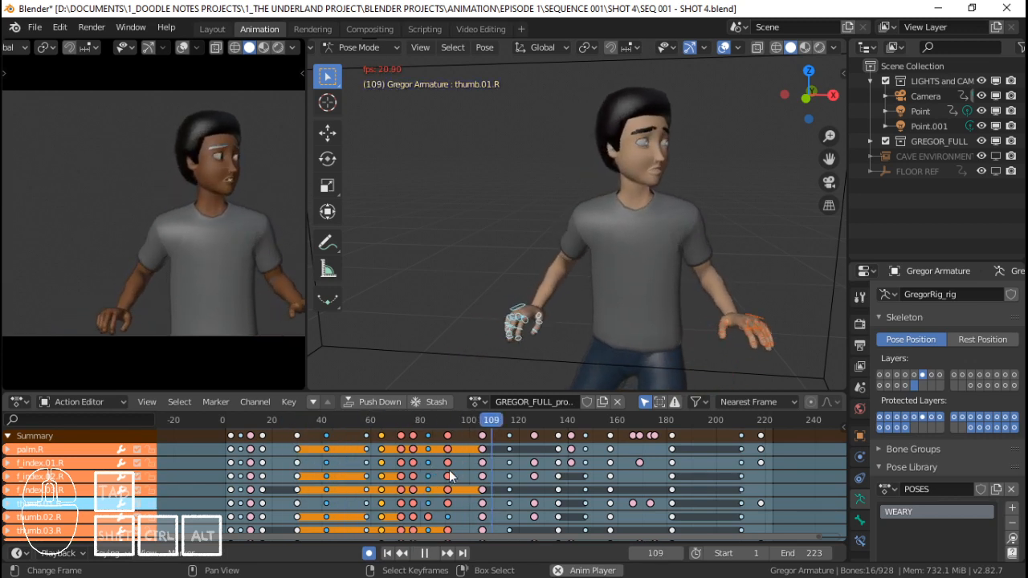
{"action": "key", "text": "shift+Left"}
{"action": "key", "text": "space"}
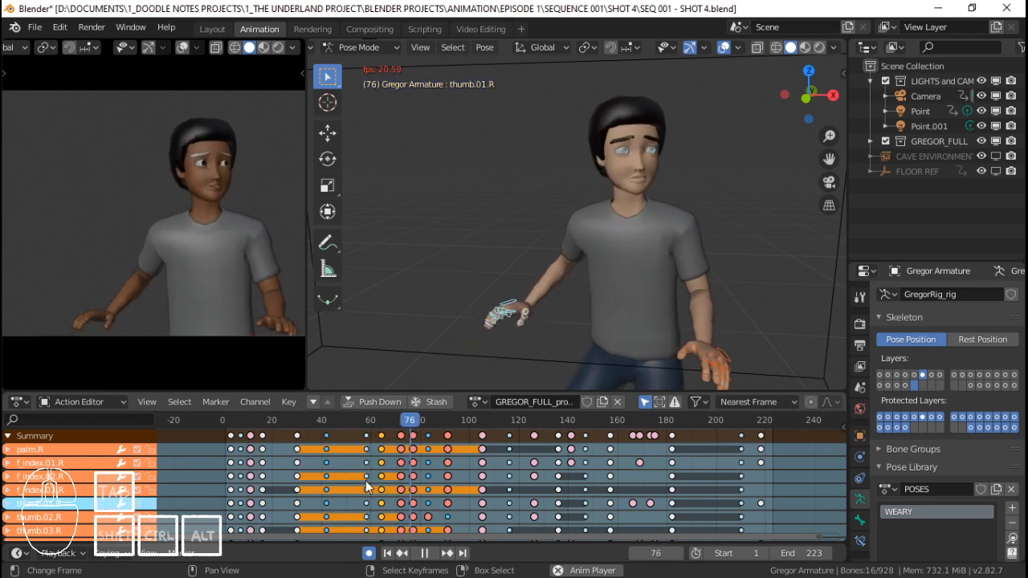
{"action": "key", "text": "shift+Left"}
{"action": "key", "text": "space"}
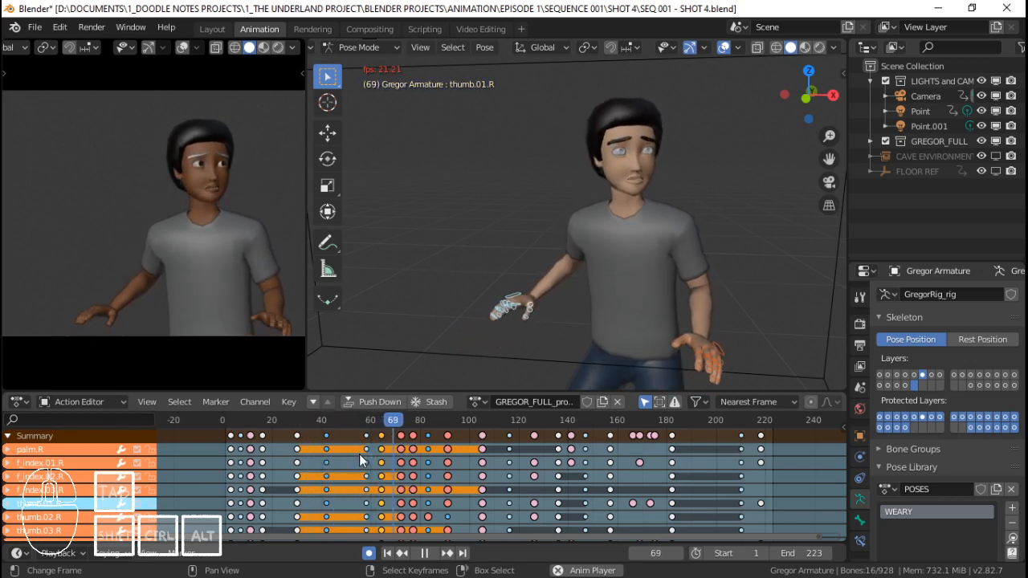
{"action": "key", "text": "shift+ctrl+space"}
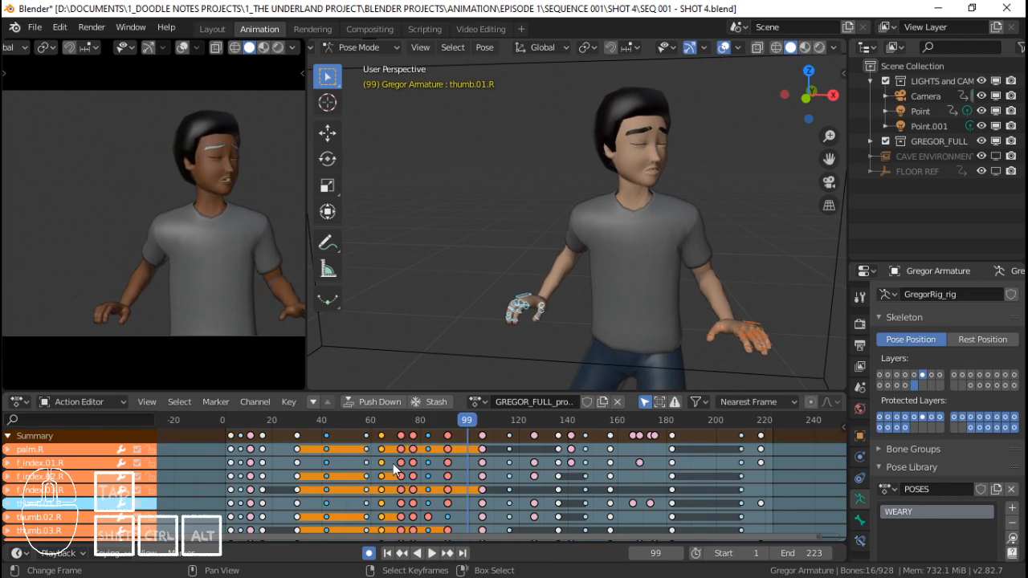
Review the enlarged right hand in the camera view by playing, scrubbing and stepping through its keyframes between about frames 60 and 116.
{"action": "key", "text": "shift+ctrl+space"}
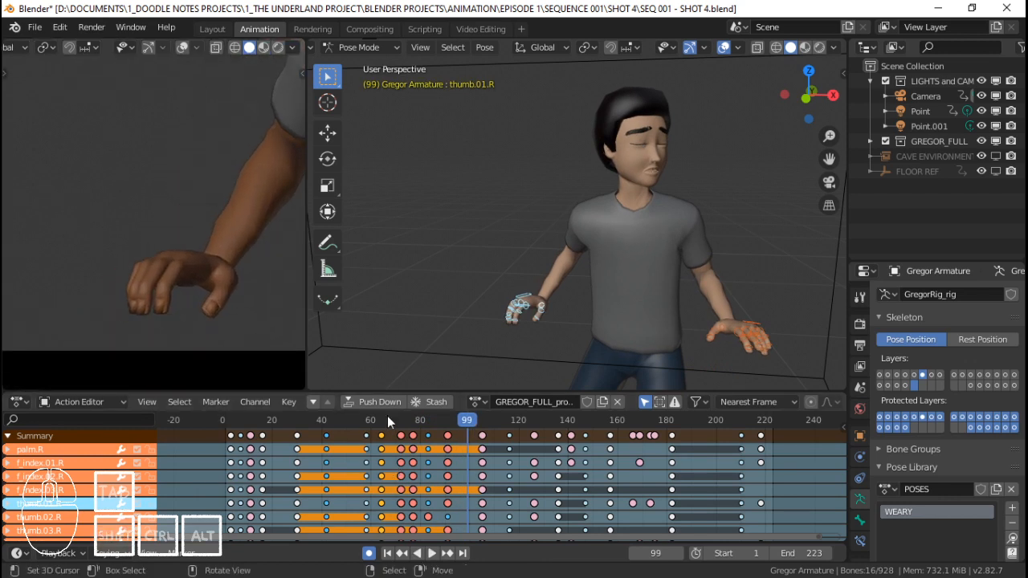
{"action": "key", "text": "space"}
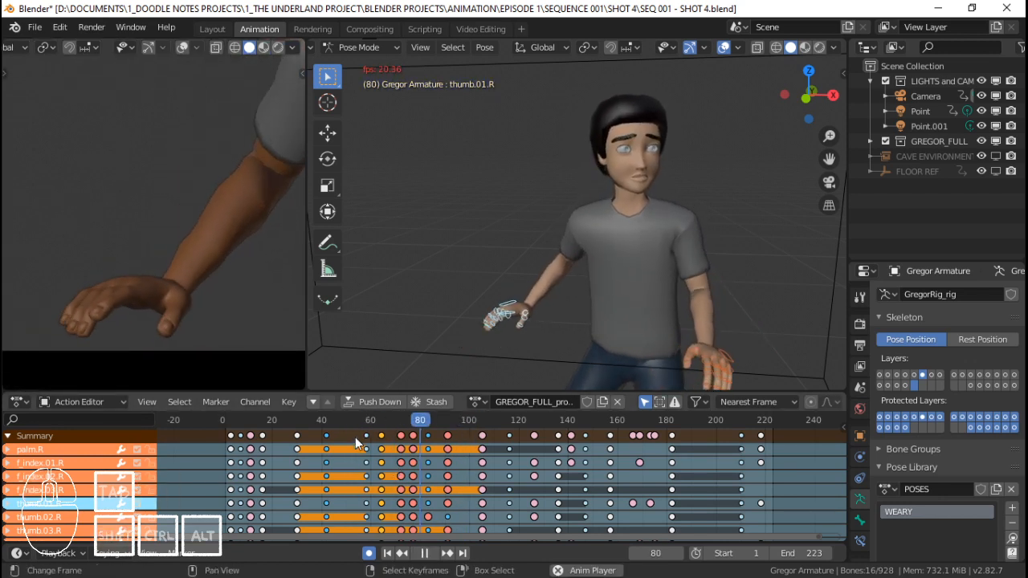
{"action": "left_click", "coordinate": [372, 466]}
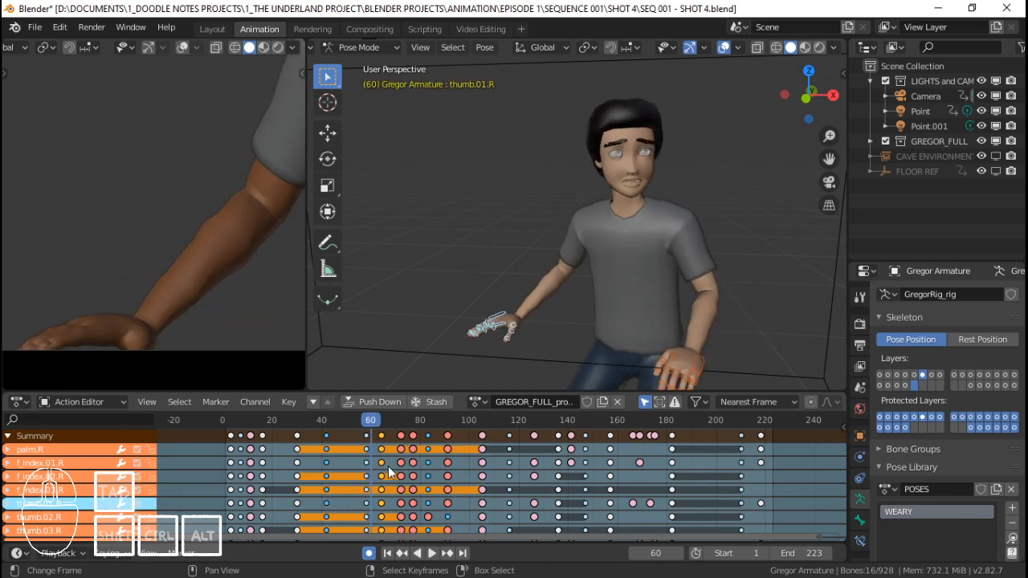
{"action": "left_click_drag", "start_coordinate": [389, 467], "coordinate": [483, 461]}
{"action": "key", "text": "Up"}
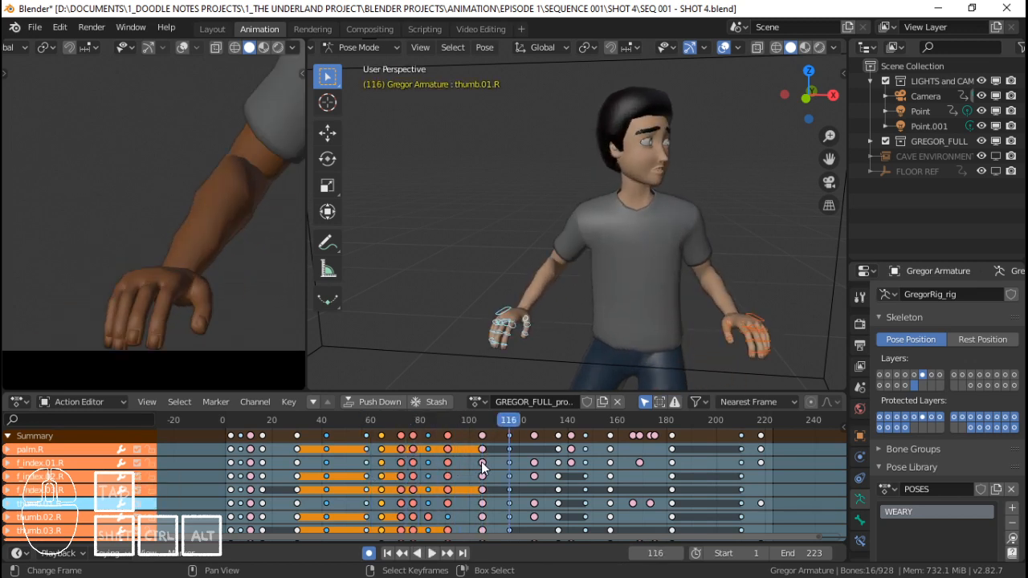
{"action": "key", "text": "Down"}
{"action": "key", "text": "Down"}
{"action": "key", "text": "Up"}
{"action": "left_click", "coordinate": [425, 455]}
{"action": "key", "text": "space"}
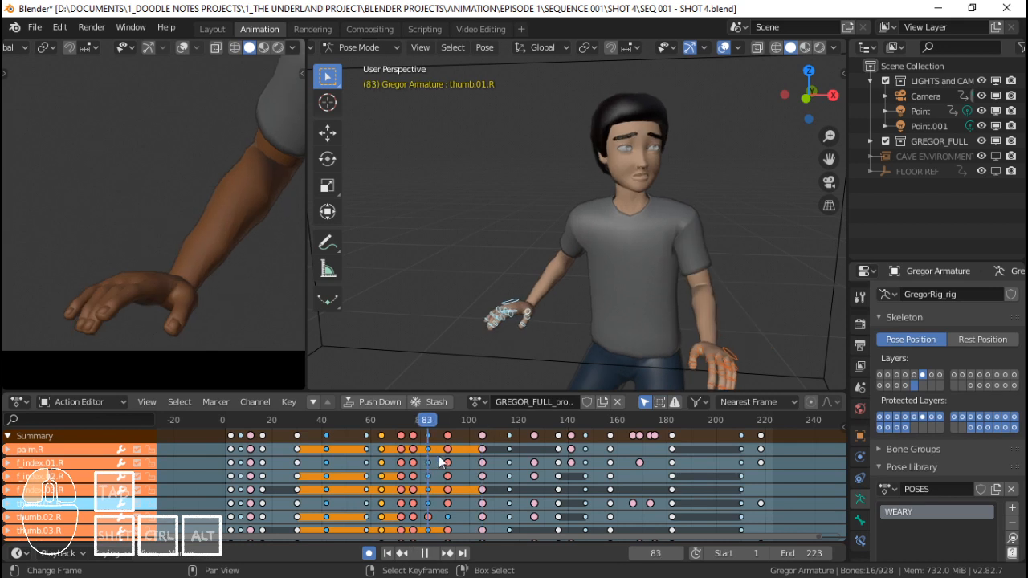
{"action": "key", "text": "space"}
Inspect the right hand's pose at frame 91 from several angles, with its thumb base selected and framed.
{"action": "scroll", "coordinate": [534, 292], "scroll_direction": "up", "scroll_amount": 2}
{"action": "middle_click_drag", "start_coordinate": [535, 292], "coordinate": [609, 316]}
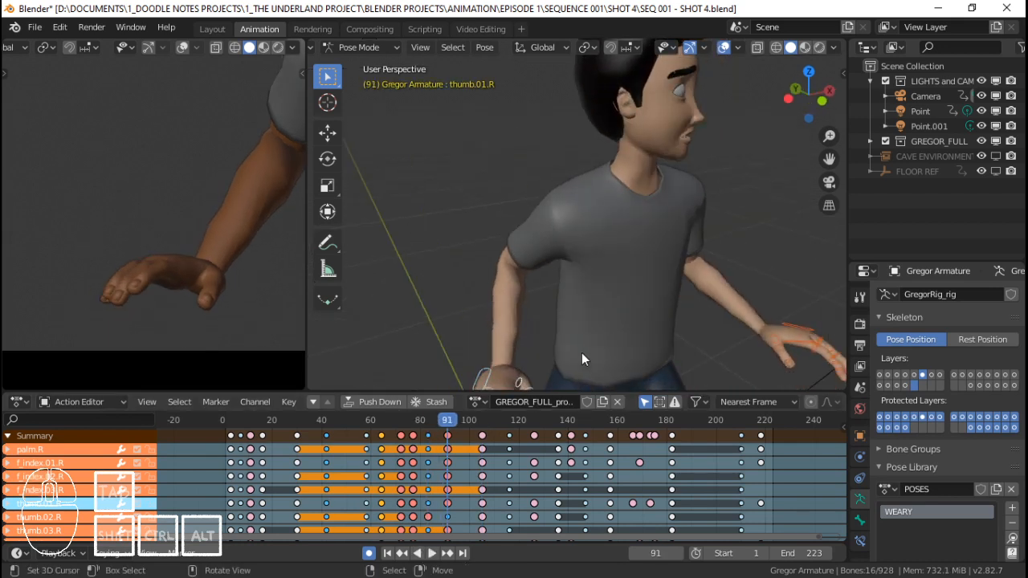
{"action": "key", "text": "KP_Decimal"}
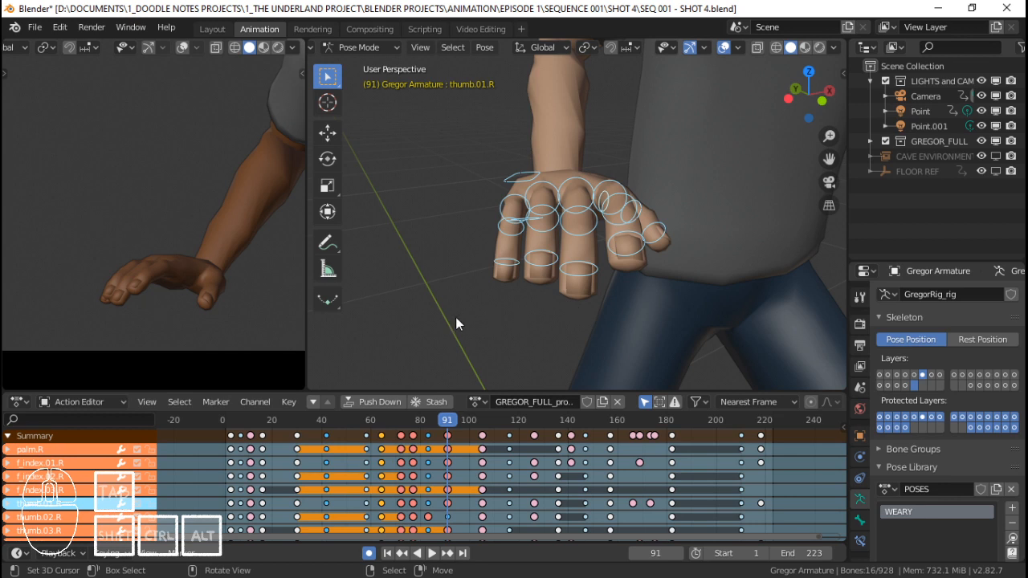
{"action": "scroll", "coordinate": [485, 245], "scroll_direction": "down", "scroll_amount": 7}
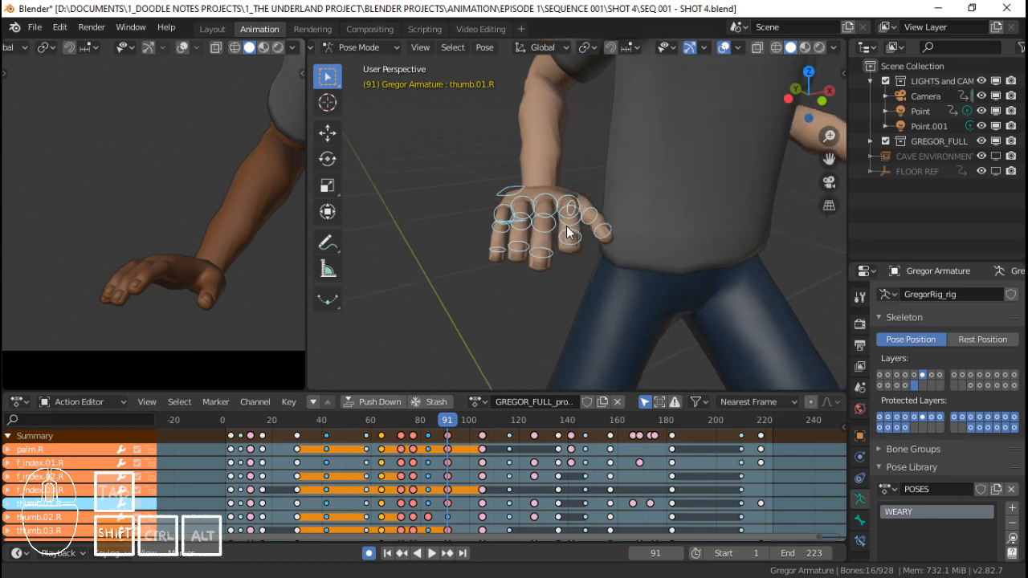
{"action": "mouse_move", "coordinate": [566, 226]}
{"action": "middle_mouse_down"}
{"action": "mouse_move", "coordinate": [618, 213]}
{"action": "mouse_move", "coordinate": [511, 201]}
{"action": "mouse_move", "coordinate": [560, 220]}
{"action": "middle_mouse_up"}
{"action": "key", "text": "c"}
{"action": "right_click", "coordinate": [488, 215]}
{"action": "left_click", "coordinate": [495, 217]}
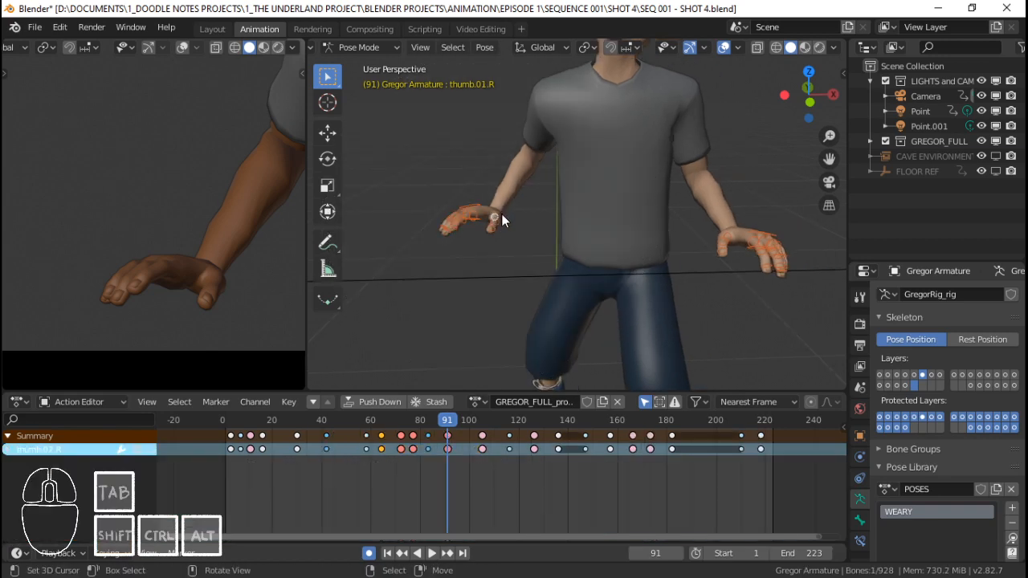
{"action": "key", "text": "KP_Decimal"}
{"action": "middle_click_drag", "start_coordinate": [501, 214], "coordinate": [572, 249], "text": "shift"}
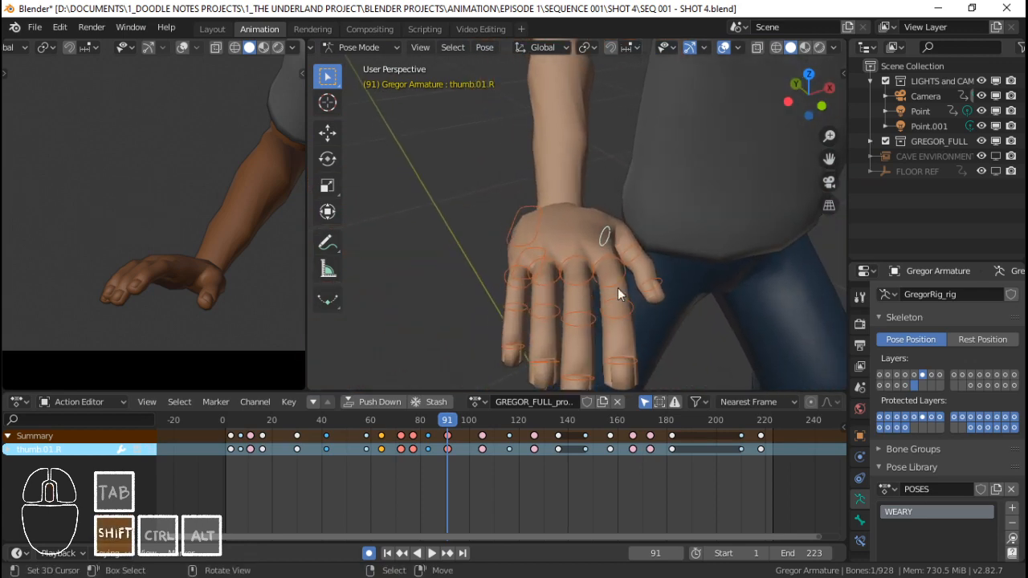
{"action": "scroll", "coordinate": [572, 217], "scroll_direction": "up", "scroll_amount": 3}
{"action": "middle_click_drag", "start_coordinate": [617, 287], "coordinate": [582, 239], "text": "shift"}
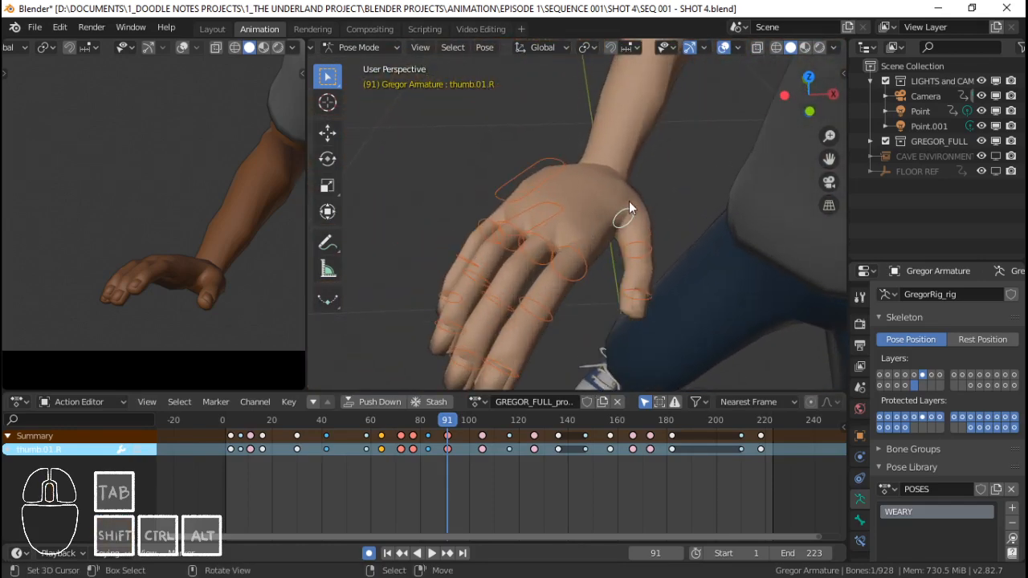
Examine the knuckles at frame 91 up close, selecting the index base, all hand controls, and the middle and ring bases in turn.
{"action": "left_click", "coordinate": [572, 270], "text": "shift"}
{"action": "scroll", "coordinate": [593, 254], "scroll_direction": "down", "scroll_amount": 1}
{"action": "key", "text": "c"}
{"action": "left_click", "coordinate": [542, 256]}
{"action": "right_click", "coordinate": [542, 256]}
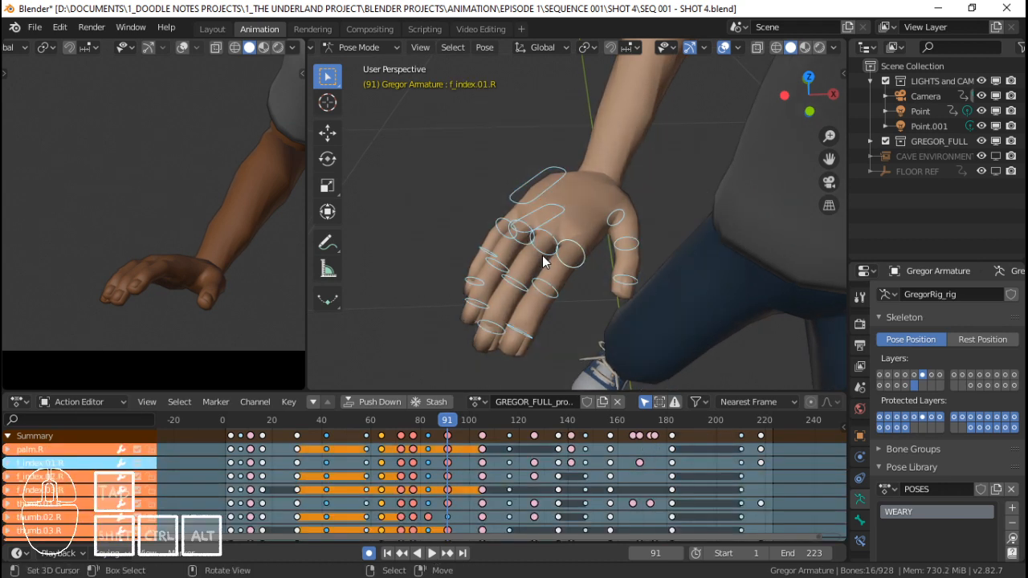
{"action": "scroll", "coordinate": [542, 256], "scroll_direction": "up", "scroll_amount": 1}
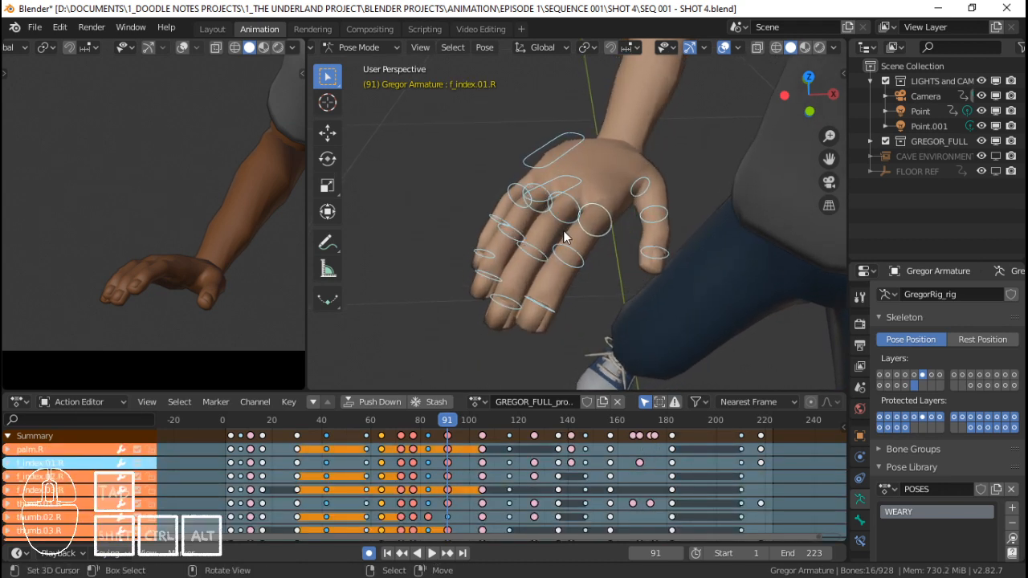
{"action": "mouse_move", "coordinate": [542, 256]}
{"action": "middle_mouse_down"}
{"action": "mouse_move", "coordinate": [593, 215]}
{"action": "mouse_move", "coordinate": [626, 209]}
{"action": "mouse_move", "coordinate": [554, 215]}
{"action": "mouse_move", "coordinate": [534, 239]}
{"action": "middle_mouse_up"}
{"action": "right_click", "coordinate": [533, 234]}
{"action": "right_click", "coordinate": [560, 236], "text": "shift"}
{"action": "scroll", "coordinate": [610, 240], "scroll_direction": "down", "scroll_amount": 3}
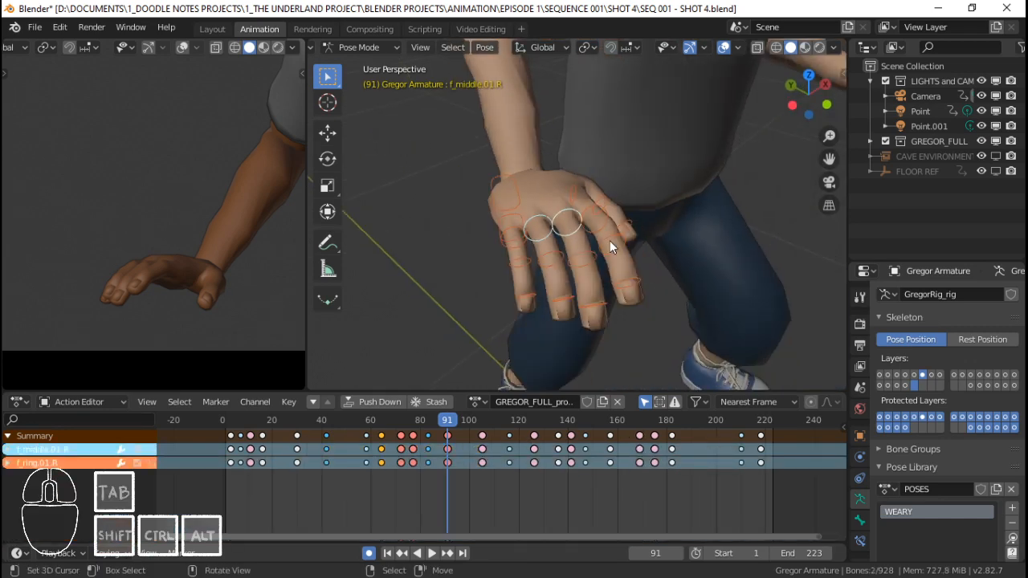
Select all palm, finger and thumb controls of the right hand and insert LocRot keyframes for them at frame 91.
{"action": "middle_click_drag", "start_coordinate": [609, 240], "coordinate": [550, 244]}
{"action": "key", "text": "c"}
{"action": "left_click", "coordinate": [550, 244]}
{"action": "right_click", "coordinate": [550, 243]}
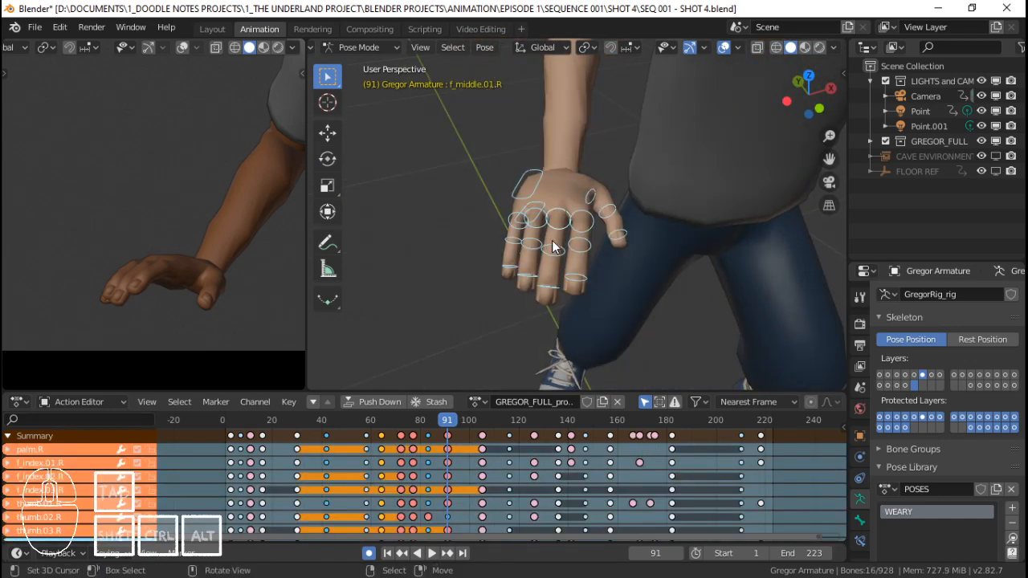
Go to the keyframe at frame 105 and rotate the right ring finger's base around its local Z axis.
{"action": "key", "text": "Up"}
{"action": "scroll", "coordinate": [641, 218], "scroll_direction": "down", "scroll_amount": 2}
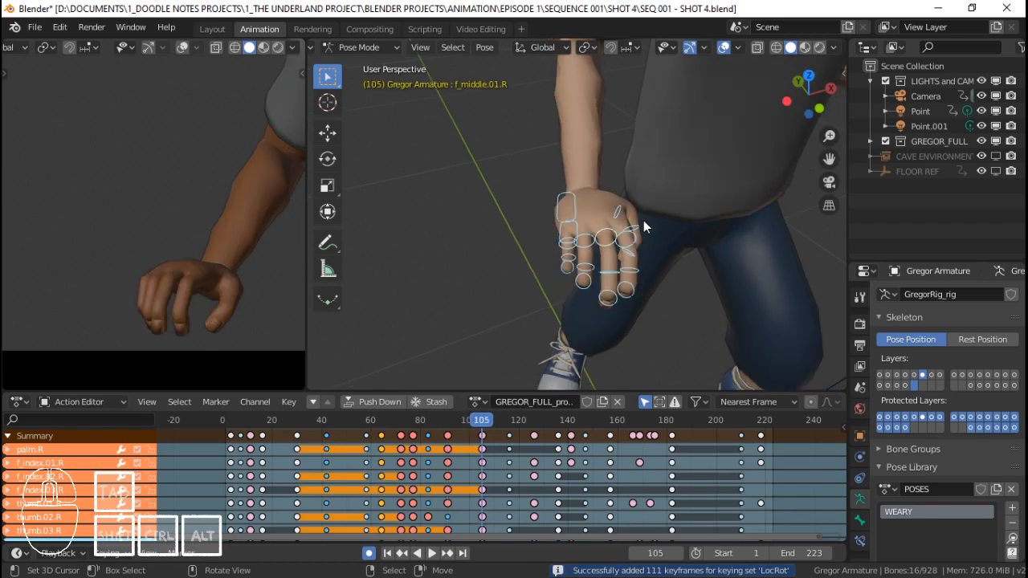
{"action": "scroll", "coordinate": [644, 220], "scroll_direction": "up", "scroll_amount": 2}
{"action": "middle_click_drag", "start_coordinate": [644, 220], "coordinate": [601, 189], "text": "shift"}
{"action": "scroll", "coordinate": [567, 256], "scroll_direction": "up", "scroll_amount": 2}
{"action": "right_click", "coordinate": [567, 257]}
{"action": "scroll", "coordinate": [567, 256], "scroll_direction": "up", "scroll_amount": 2}
{"action": "key", "text": "r"}
{"action": "key", "text": "z"}
{"action": "key", "text": "z"}
{"action": "left_click", "coordinate": [679, 223]}
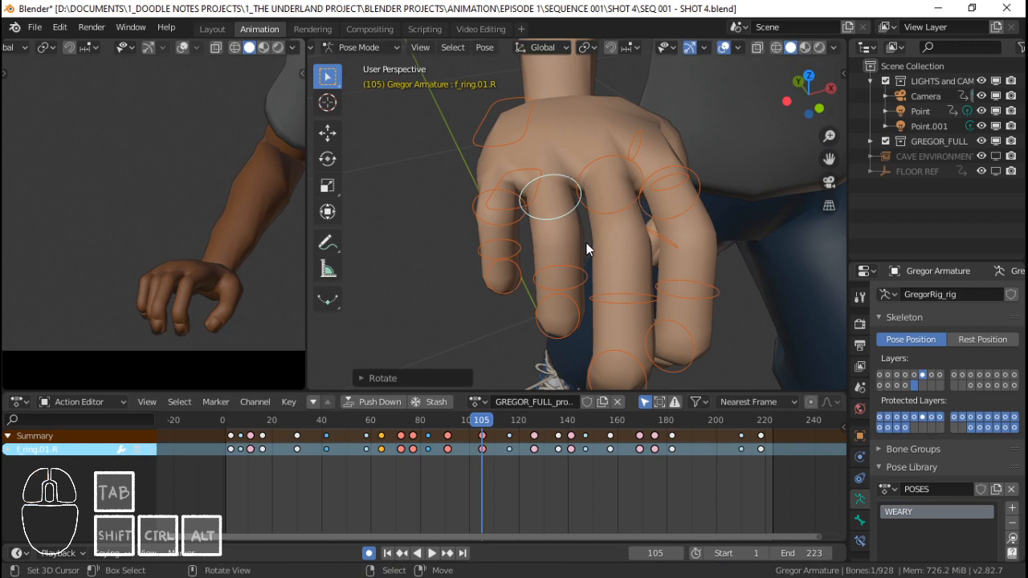
Rotate the right ring finger's base around its local X axis at frame 105.
{"action": "middle_click_drag", "start_coordinate": [587, 242], "coordinate": [661, 207]}
{"action": "key", "text": "r"}
{"action": "key", "text": "x"}
{"action": "key", "text": "x"}
{"action": "left_click", "coordinate": [707, 193]}
Select the right pinky's base control and rotate it at frame 105.
{"action": "left_click", "coordinate": [654, 232]}
{"action": "key", "text": "r"}
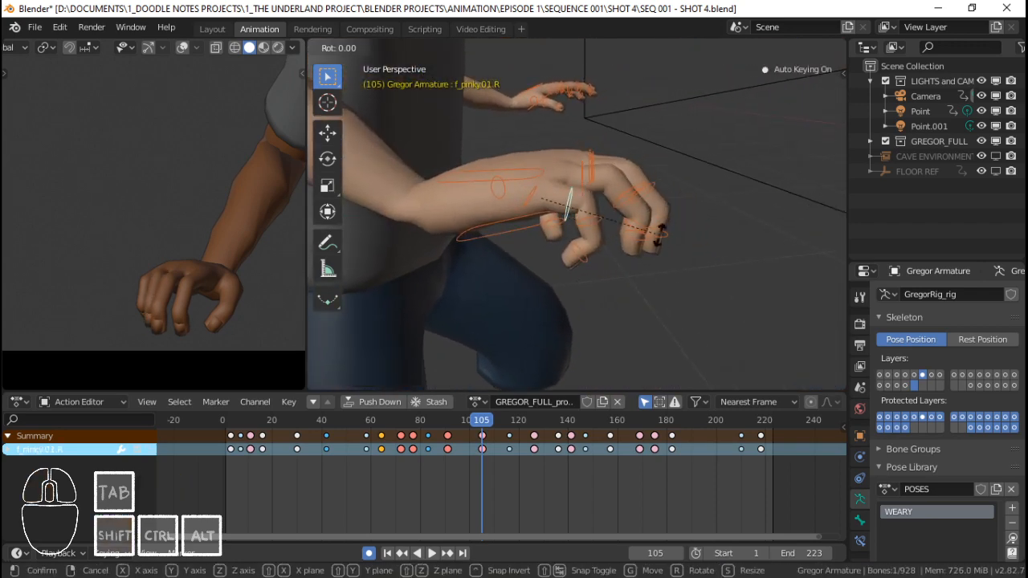
{"action": "left_click", "coordinate": [694, 206]}
Select the second joints of the right pinky, ring and middle fingers and rotate them together around their local X axes.
{"action": "middle_click_drag", "start_coordinate": [693, 206], "coordinate": [526, 197]}
{"action": "right_click", "coordinate": [622, 162]}
{"action": "middle_click_drag", "start_coordinate": [622, 162], "coordinate": [583, 221], "text": "shift"}
{"action": "scroll", "coordinate": [607, 231], "scroll_direction": "up", "scroll_amount": 2}
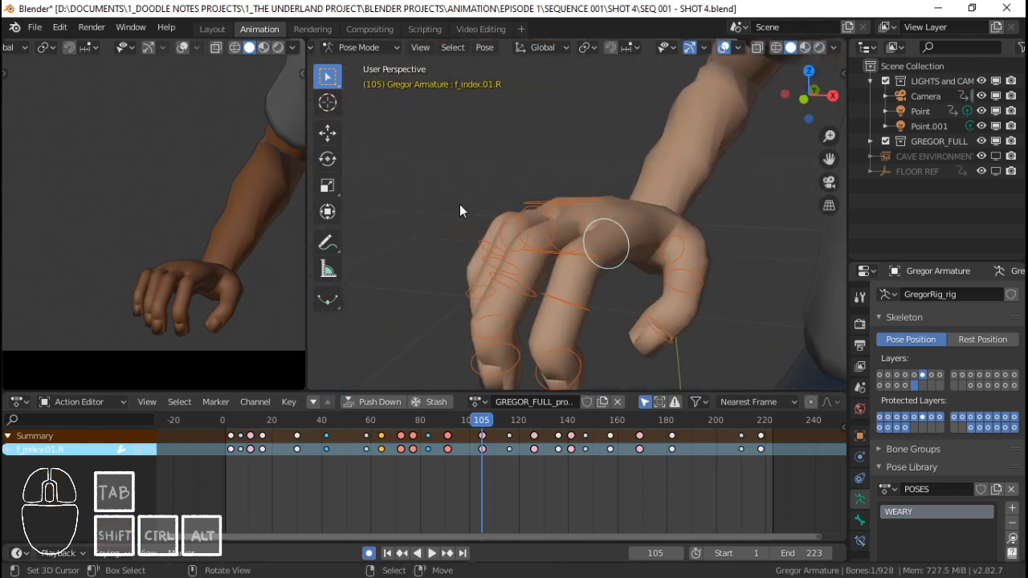
{"action": "middle_click_drag", "start_coordinate": [460, 210], "coordinate": [488, 211]}
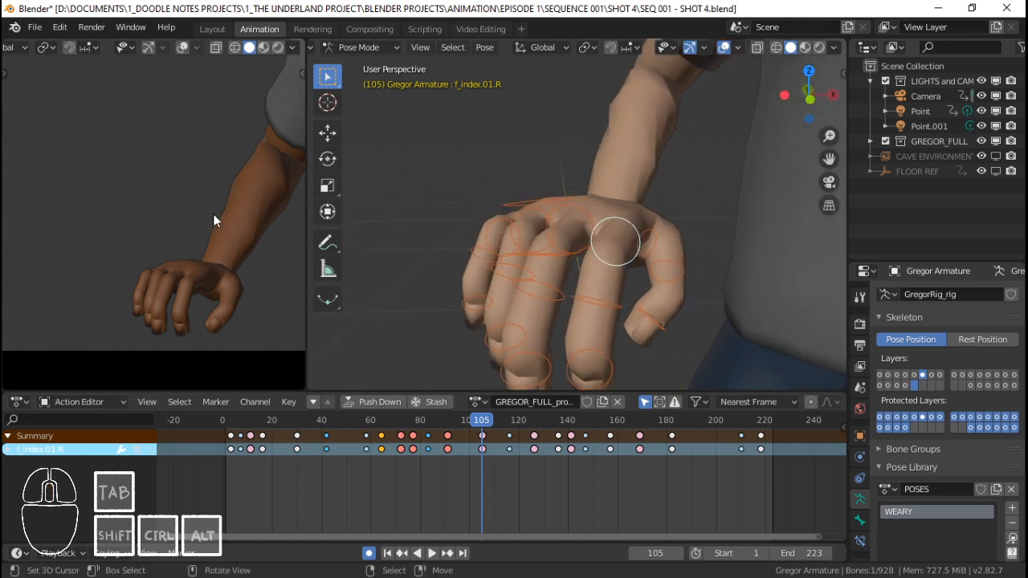
{"action": "right_click", "coordinate": [487, 255]}
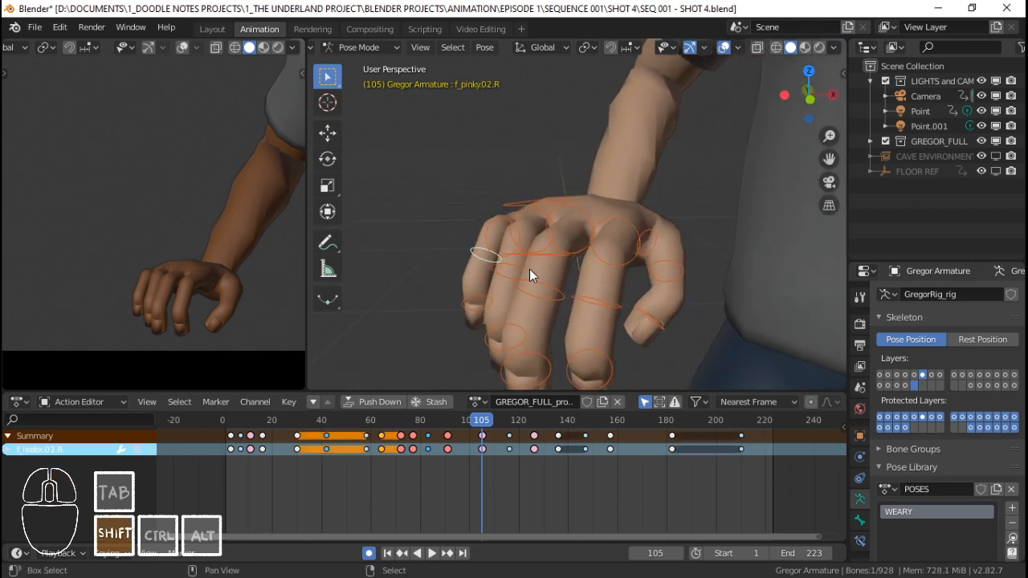
{"action": "right_click", "coordinate": [529, 269], "text": "shift"}
{"action": "right_click", "coordinate": [538, 281], "text": "shift"}
{"action": "middle_click_drag", "start_coordinate": [478, 247], "coordinate": [577, 241]}
{"action": "key", "text": "r"}
{"action": "key", "text": "x"}
{"action": "key", "text": "x"}
{"action": "left_click", "coordinate": [725, 180]}
Rotate the right index finger's base about -14° around its local X axis, and fine-tune it by about 2°.
{"action": "right_click", "coordinate": [577, 242]}
{"action": "key", "text": "r"}
{"action": "key", "text": "x"}
{"action": "key", "text": "x"}
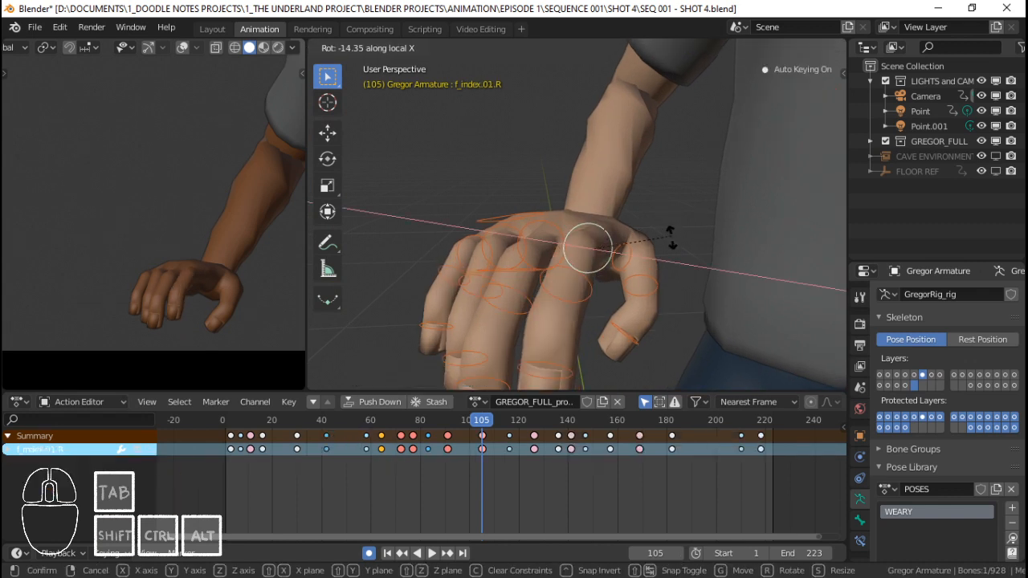
{"action": "left_click", "coordinate": [675, 242]}
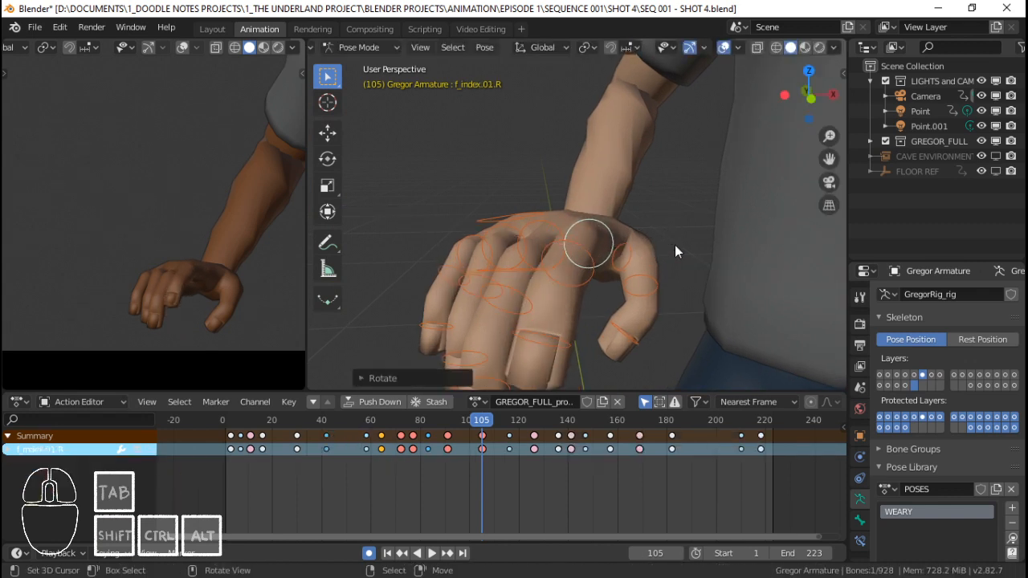
{"action": "key", "text": "r"}
{"action": "key", "text": "x"}
{"action": "key", "text": "x"}
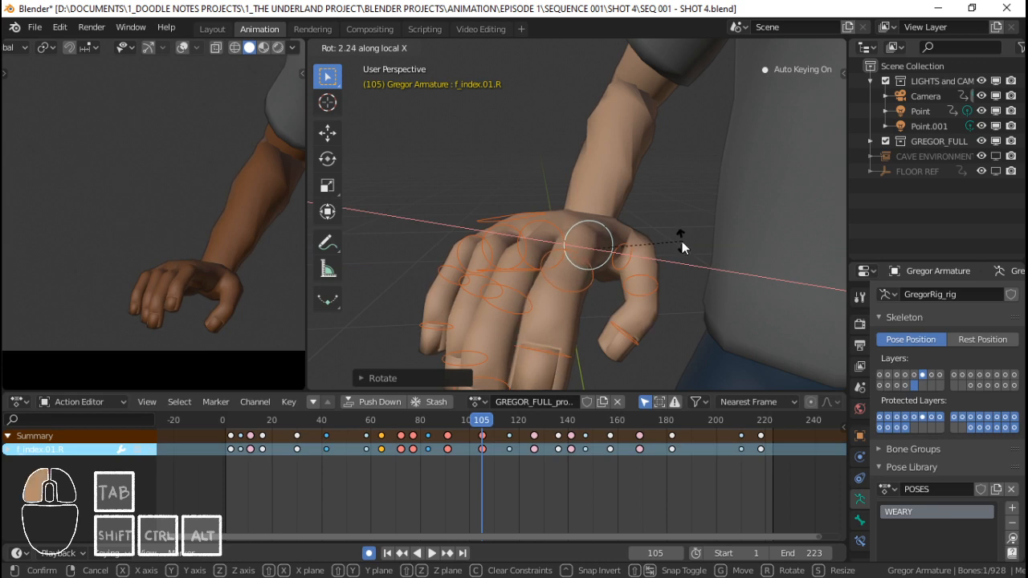
{"action": "left_click", "coordinate": [682, 241]}
Rotate the right thumb's base around its local X axis and refine its pose with free trackball rotation.
{"action": "middle_click_drag", "start_coordinate": [662, 245], "coordinate": [602, 240], "text": "shift"}
{"action": "right_click", "coordinate": [600, 257]}
{"action": "key", "text": "r"}
{"action": "key", "text": "x"}
{"action": "key", "text": "x"}
{"action": "left_click", "coordinate": [738, 219]}
{"action": "key", "text": "r"}
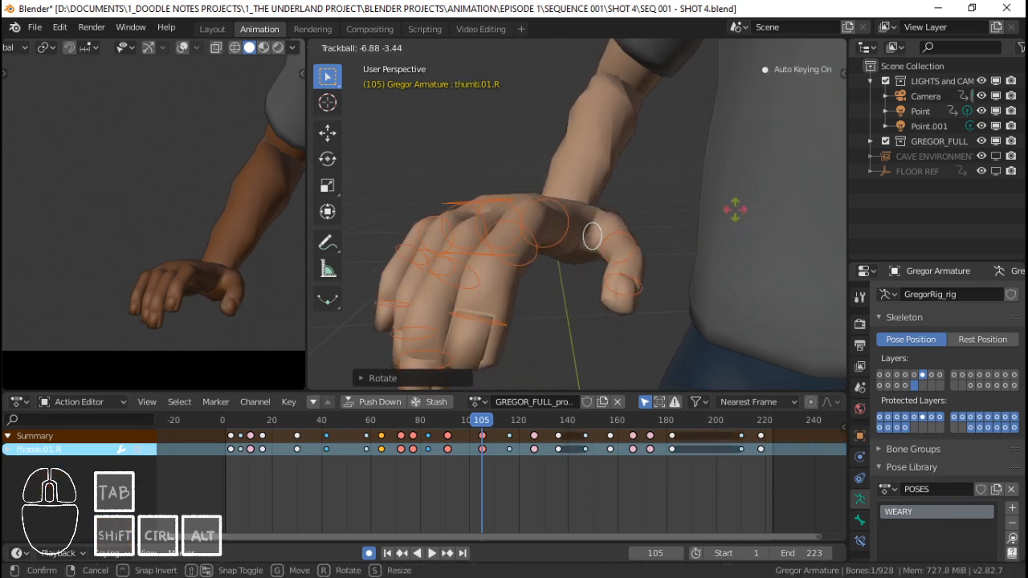
{"action": "key", "text": "r"}
{"action": "left_click", "coordinate": [634, 217]}
Select all palm, finger and thumb controls of the right hand and insert LocRot keyframes for them at frame 105.
{"action": "middle_click_drag", "start_coordinate": [635, 217], "coordinate": [600, 211]}
{"action": "key", "text": "c"}
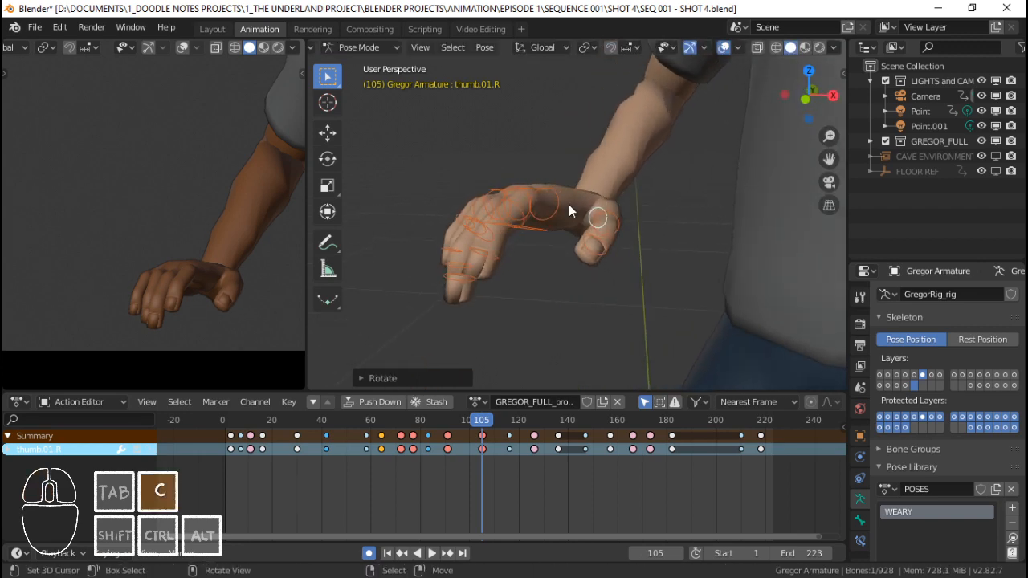
{"action": "left_click", "coordinate": [491, 210]}
{"action": "right_click", "coordinate": [492, 211]}
Play back the right hand's motion and step through the keyframes around frame 105 to review the finger poses.
{"action": "key", "text": "space"}
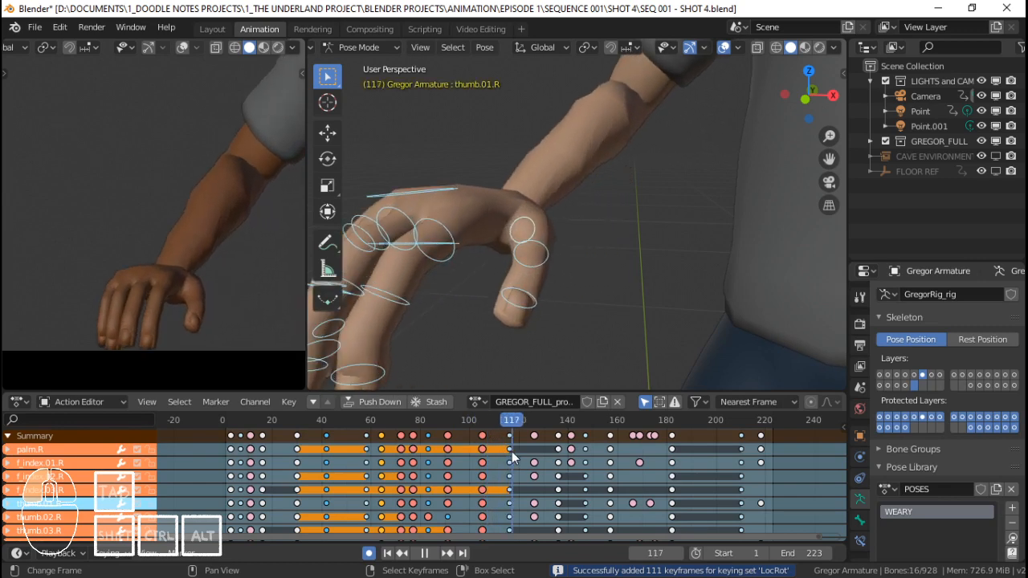
{"action": "left_click", "coordinate": [395, 446]}
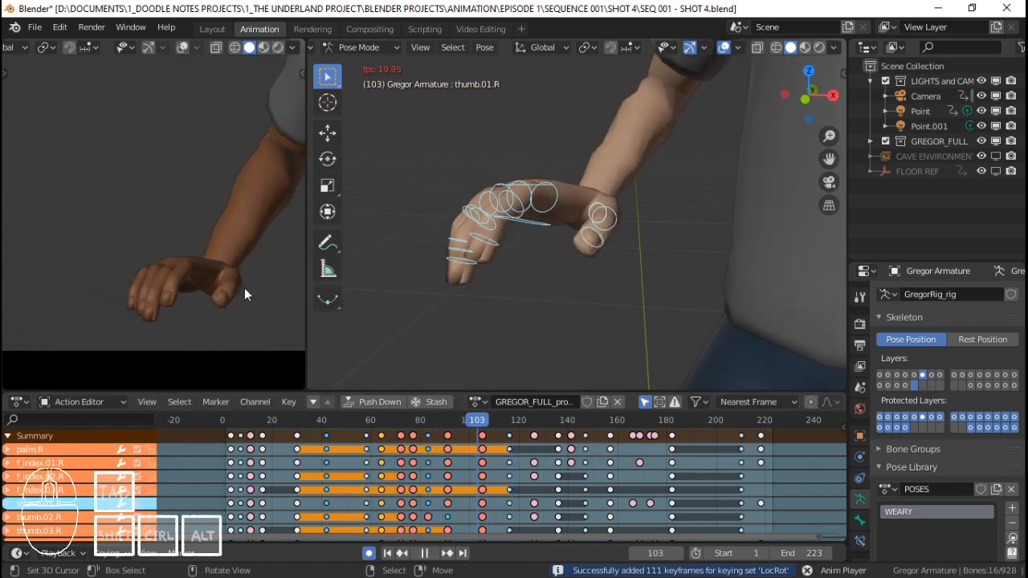
{"action": "key", "text": "space"}
{"action": "left_click", "coordinate": [242, 462]}
{"action": "key", "text": "space"}
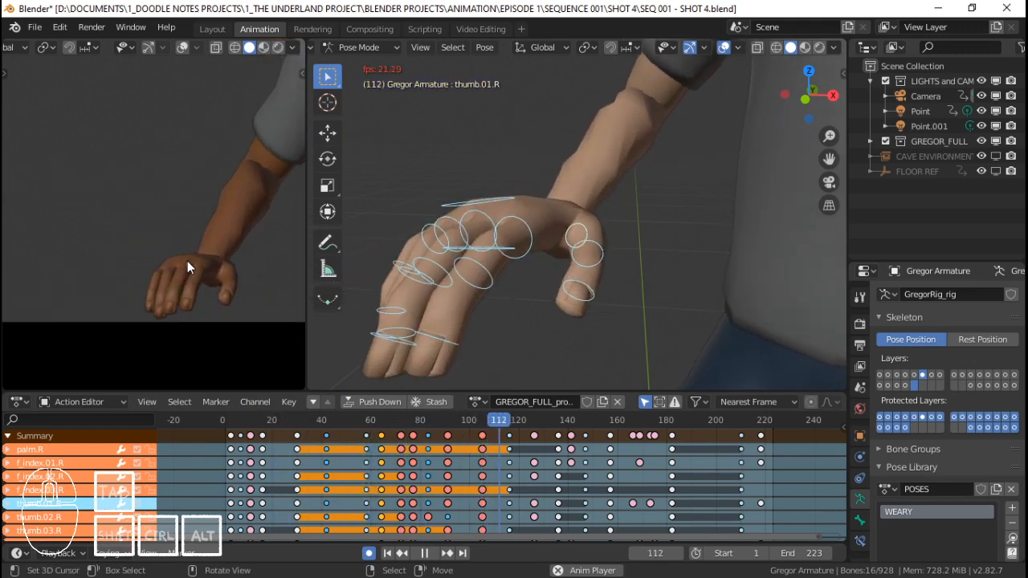
{"action": "key", "text": "space"}
{"action": "left_click", "coordinate": [482, 444]}
{"action": "left_click_drag", "start_coordinate": [482, 440], "coordinate": [489, 441]}
{"action": "key", "text": "Down"}
{"action": "key", "text": "Down"}
{"action": "key", "text": "Up"}
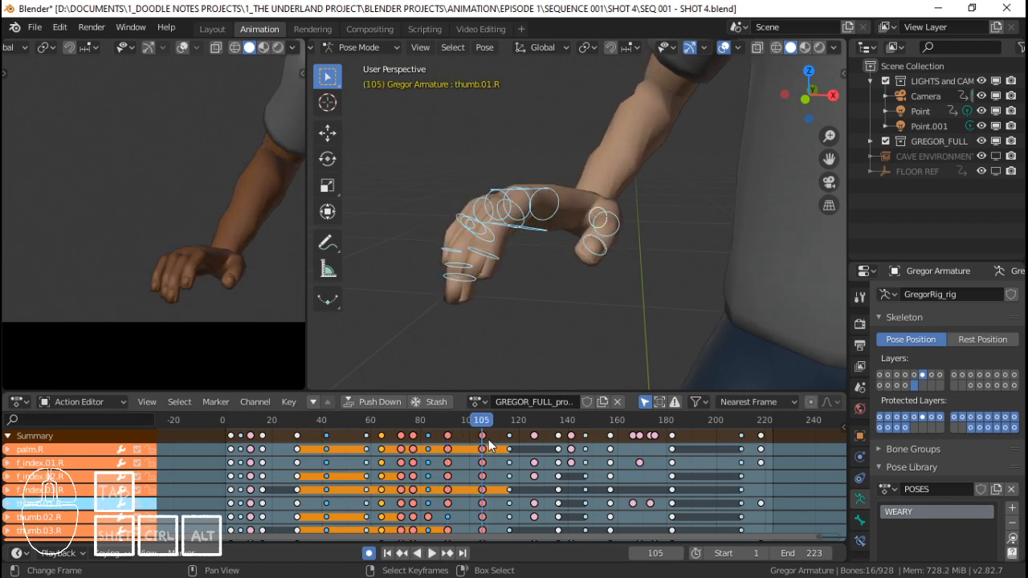
Examine the right hand's finger poses from several angles at the keyframes on frames 105, 116 and 126.
{"action": "middle_click_drag", "start_coordinate": [447, 267], "coordinate": [490, 239]}
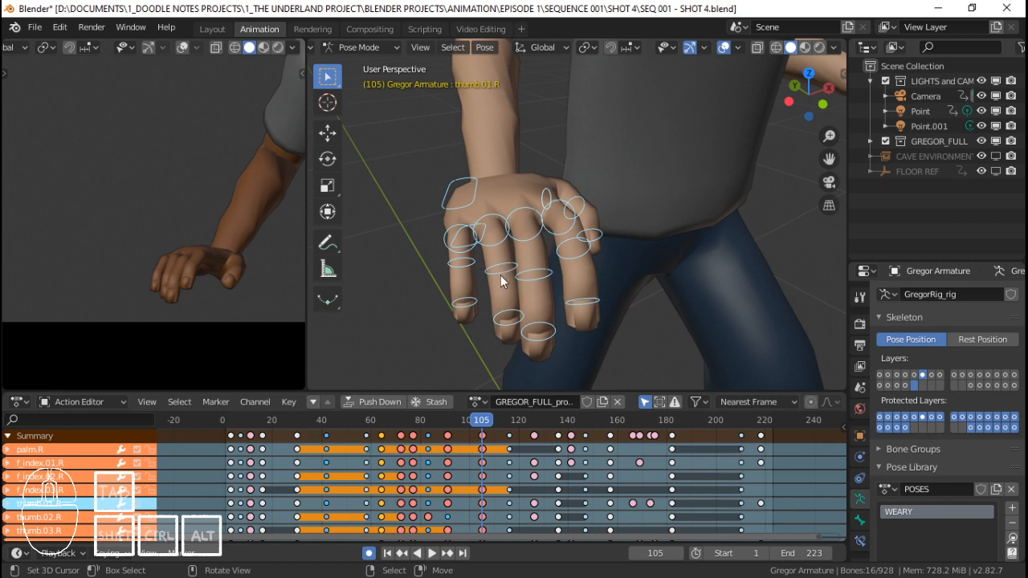
{"action": "key", "text": "Up"}
{"action": "middle_click_drag", "start_coordinate": [502, 271], "coordinate": [549, 260]}
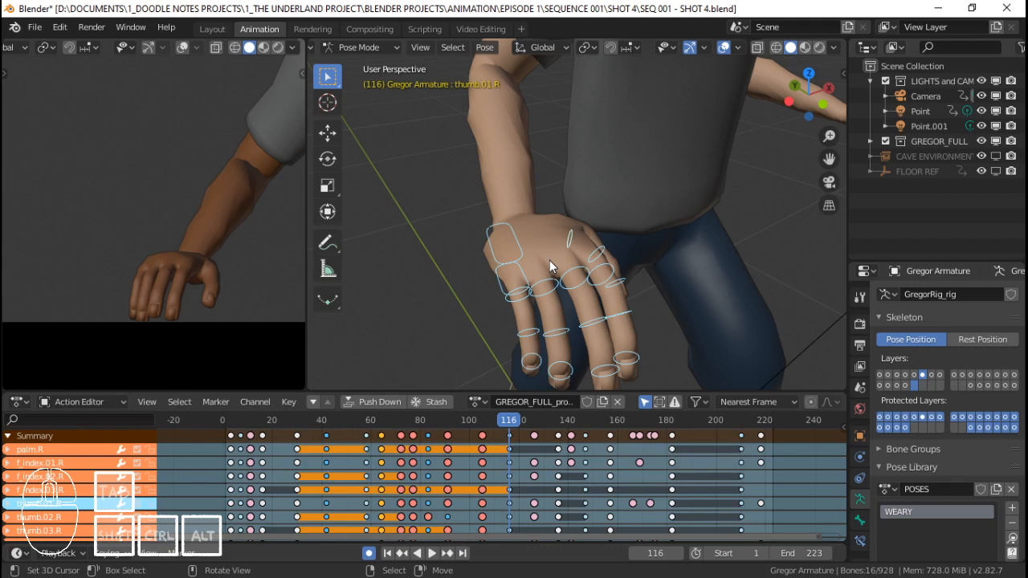
{"action": "key", "text": "Up"}
{"action": "key", "text": "Down"}
{"action": "key", "text": "Up"}
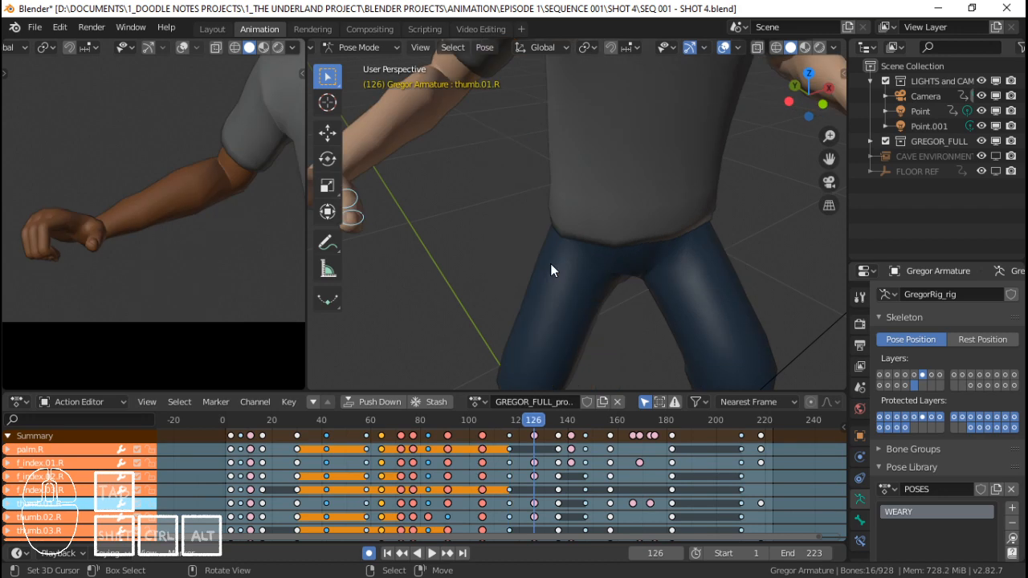
{"action": "key", "text": "Down"}
Rotate the base of the right pinky upward around its local X axis at frame 116.
{"action": "middle_click_drag", "start_coordinate": [571, 281], "coordinate": [509, 231]}
{"action": "scroll", "coordinate": [630, 209], "scroll_direction": "up", "scroll_amount": 4}
{"action": "right_click", "coordinate": [509, 231]}
{"action": "key", "text": "r"}
{"action": "key", "text": "x"}
{"action": "key", "text": "x"}
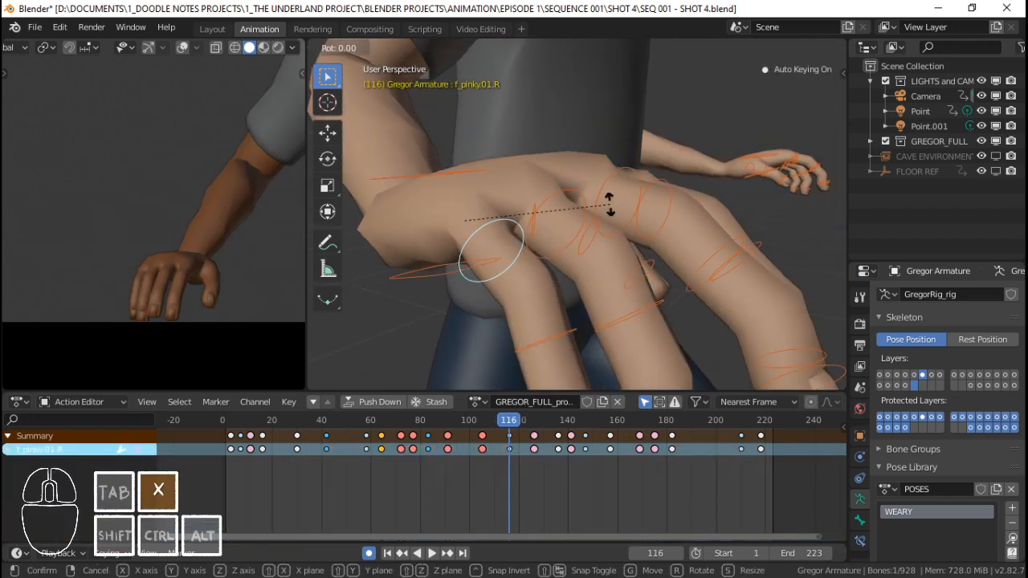
{"action": "left_click", "coordinate": [633, 149]}
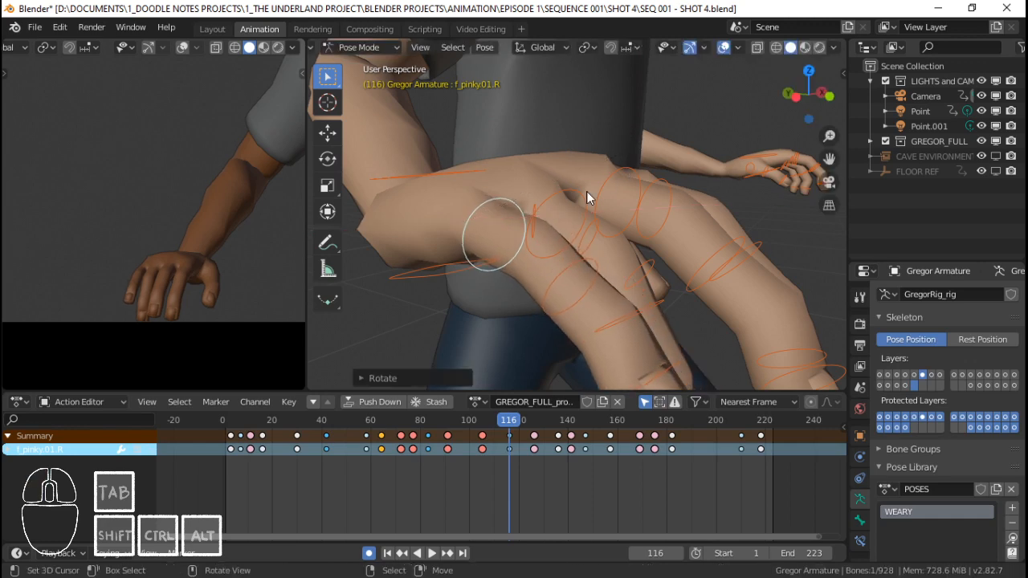
Rotate the right ring finger's base about -16° around its local X axis and adjust it around local Z.
{"action": "right_click", "coordinate": [583, 196]}
{"action": "middle_click_drag", "start_coordinate": [583, 195], "coordinate": [614, 217]}
{"action": "key", "text": "r"}
{"action": "key", "text": "x"}
{"action": "key", "text": "x"}
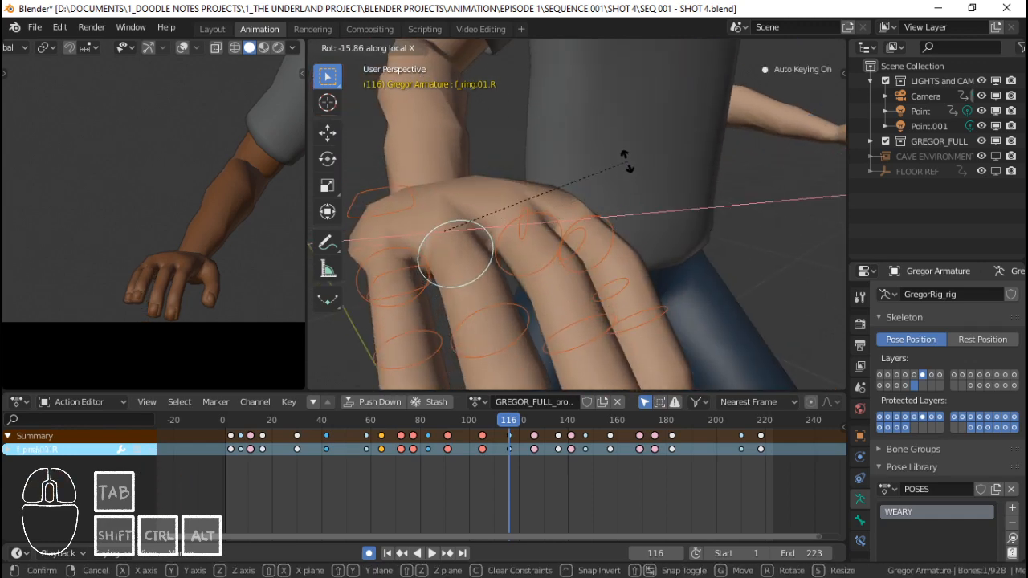
{"action": "left_click", "coordinate": [625, 161]}
{"action": "key", "text": "r"}
{"action": "key", "text": "z"}
{"action": "key", "text": "z"}
{"action": "left_click", "coordinate": [639, 154]}
Rotate the right middle finger's base around its local X axis to raise the finger.
{"action": "right_click", "coordinate": [538, 212]}
{"action": "key", "text": "r"}
{"action": "key", "text": "x"}
{"action": "key", "text": "x"}
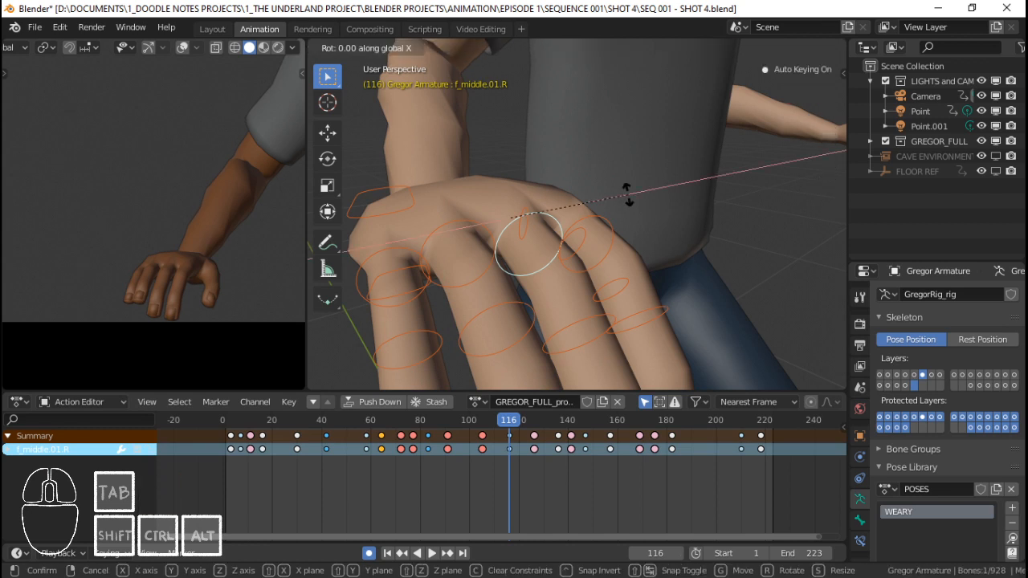
{"action": "left_click", "coordinate": [635, 172]}
Raise the right index finger at frame 116 by rotating its base around the local X axis.
{"action": "right_click", "coordinate": [595, 192]}
{"action": "key", "text": "r"}
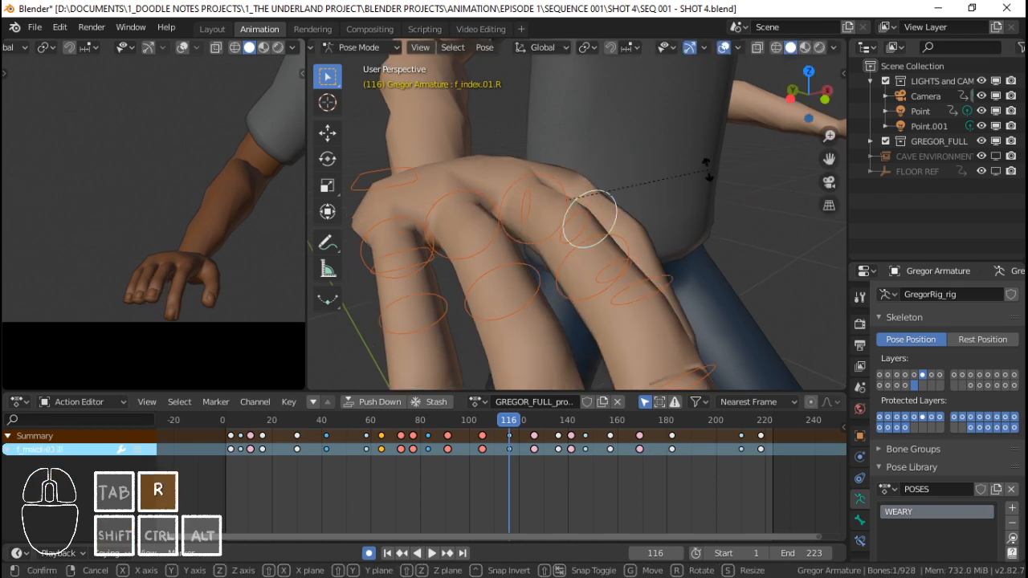
{"action": "key", "text": "x"}
{"action": "key", "text": "x"}
{"action": "left_click", "coordinate": [712, 115]}
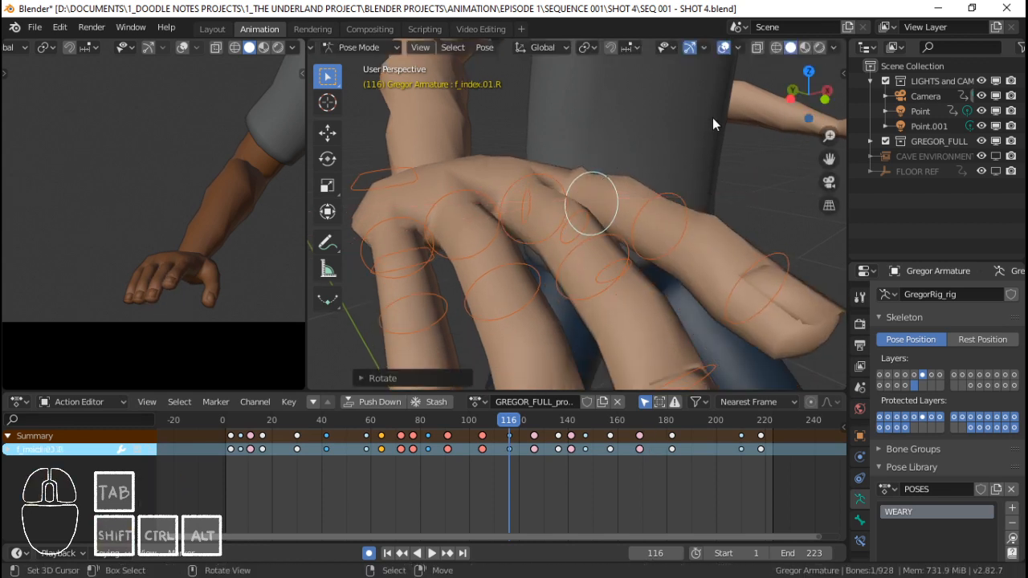
Rotate the right thumb's base around its local X axis at frame 116.
{"action": "scroll", "coordinate": [712, 119], "scroll_direction": "down", "scroll_amount": 4}
{"action": "middle_click_drag", "start_coordinate": [670, 174], "coordinate": [567, 183]}
{"action": "scroll", "coordinate": [567, 183], "scroll_direction": "up", "scroll_amount": 2}
{"action": "middle_click_drag", "start_coordinate": [567, 183], "coordinate": [583, 231], "text": "shift"}
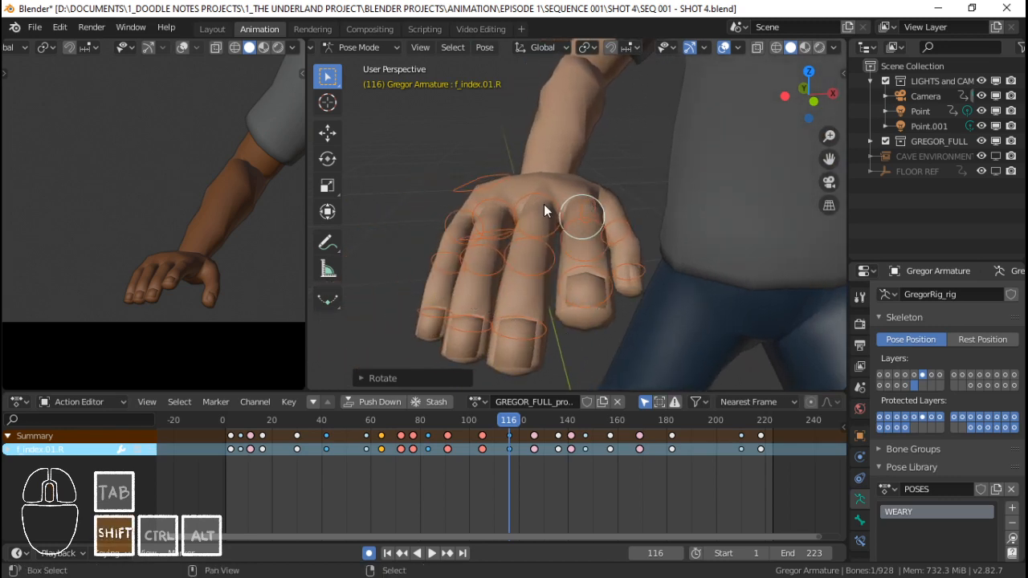
{"action": "middle_click_drag", "start_coordinate": [546, 212], "coordinate": [498, 207]}
{"action": "right_click", "coordinate": [573, 229]}
{"action": "middle_click_drag", "start_coordinate": [634, 211], "coordinate": [666, 195]}
{"action": "right_click", "coordinate": [543, 204]}
{"action": "key", "text": "r"}
{"action": "key", "text": "x"}
{"action": "key", "text": "x"}
{"action": "left_click", "coordinate": [632, 206]}
Refine the right thumb's base with a free rotation and a trackball rotation.
{"action": "key", "text": "r"}
{"action": "left_click", "coordinate": [670, 199]}
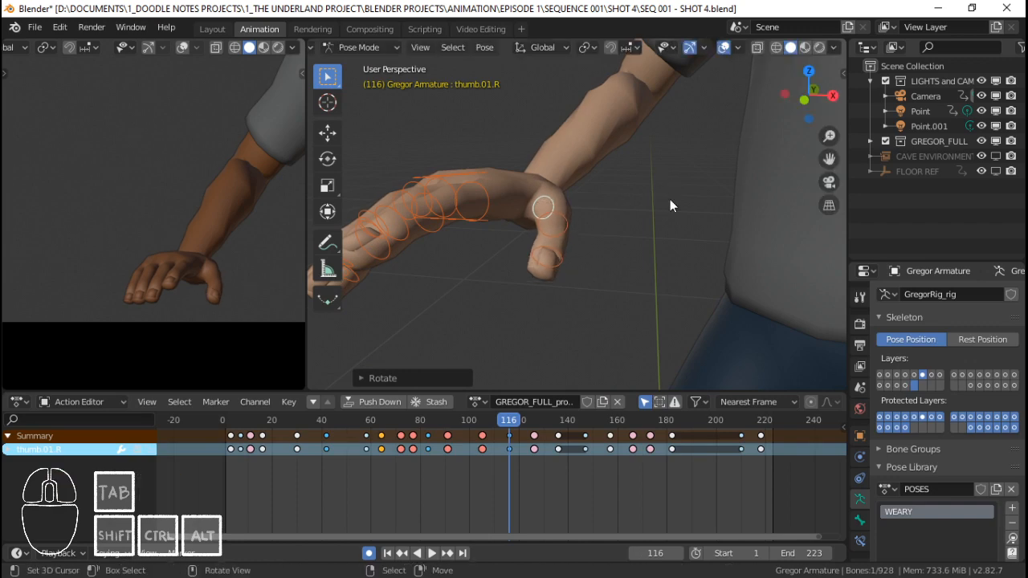
{"action": "key", "text": "r"}
{"action": "key", "text": "r"}
{"action": "left_click", "coordinate": [670, 200]}
Spread the right pinky outward by rotating its base about 7° around local Z, and fine-tune it around the X axis.
{"action": "key", "text": "c"}
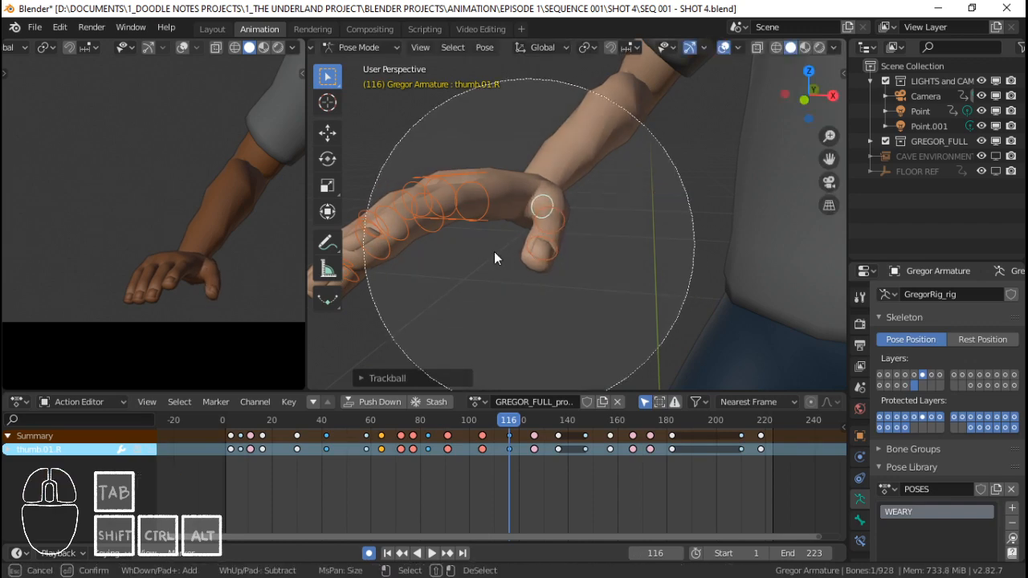
{"action": "right_click", "coordinate": [503, 238]}
{"action": "key", "text": "c"}
{"action": "middle_click_drag", "start_coordinate": [512, 224], "coordinate": [606, 284], "text": "shift"}
{"action": "left_click", "coordinate": [547, 238]}
{"action": "right_click", "coordinate": [547, 238]}
{"action": "left_click", "coordinate": [527, 248]}
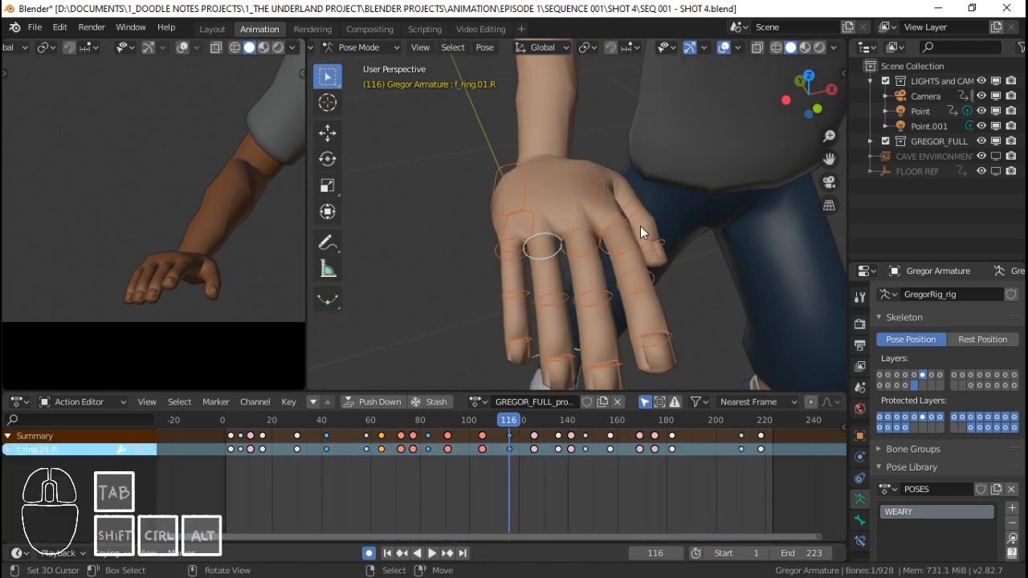
{"action": "left_click", "coordinate": [498, 243]}
{"action": "key", "text": "r"}
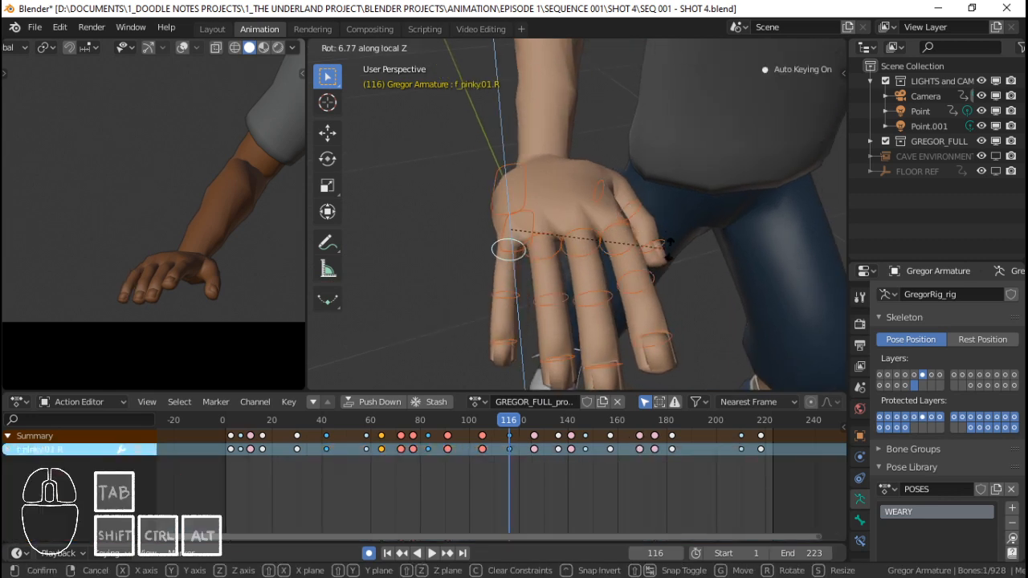
{"action": "key", "text": "x"}
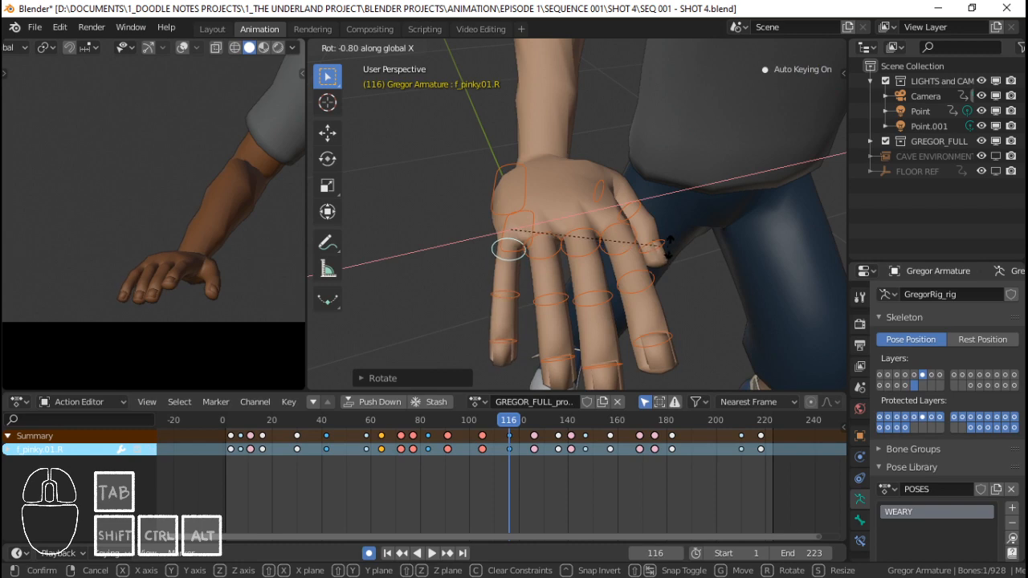
{"action": "left_click", "coordinate": [660, 251]}
Select all the right hand's controls and insert LocRot keyframes for them at frame 116.
{"action": "scroll", "coordinate": [587, 256], "scroll_direction": "down", "scroll_amount": 3}
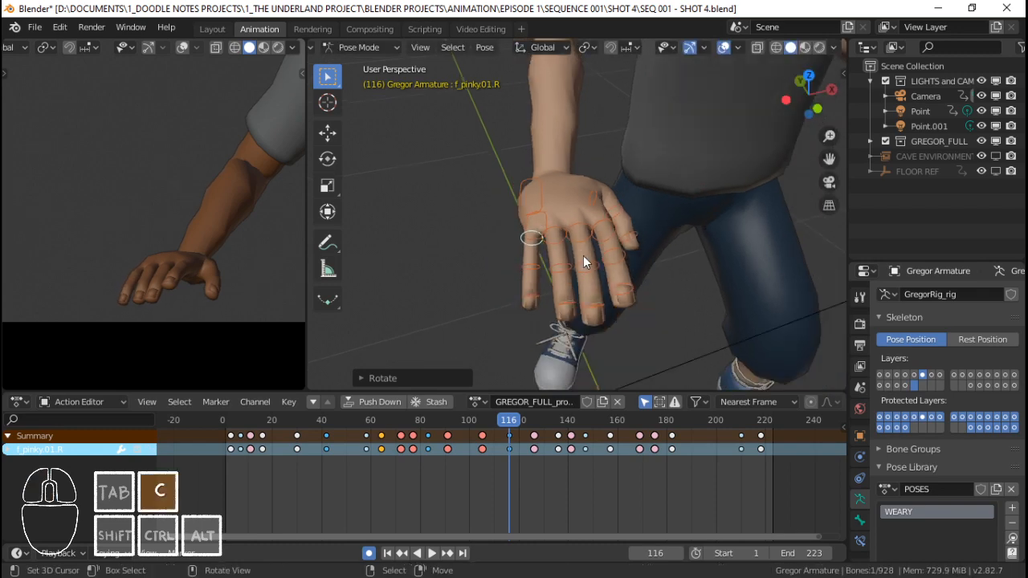
{"action": "key", "text": "a"}
{"action": "middle_click_drag", "start_coordinate": [563, 257], "coordinate": [579, 208]}
{"action": "key", "text": "i"}
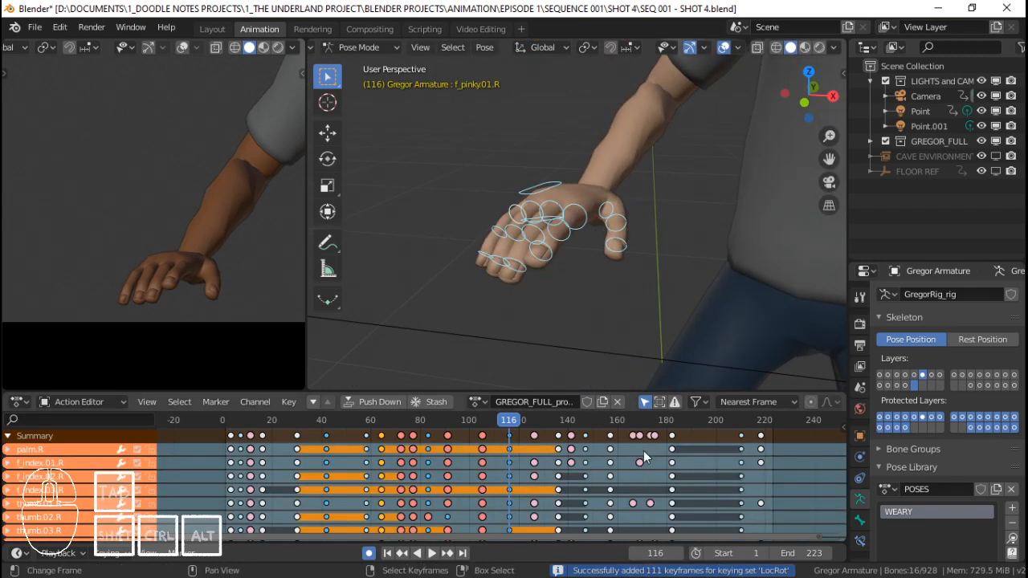
Play back the right hand's motion and scrub between frames 105 and 120 to review the finger poses.
{"action": "key", "text": "space"}
{"action": "key", "text": "space"}
{"action": "left_click_drag", "start_coordinate": [484, 460], "coordinate": [519, 459]}
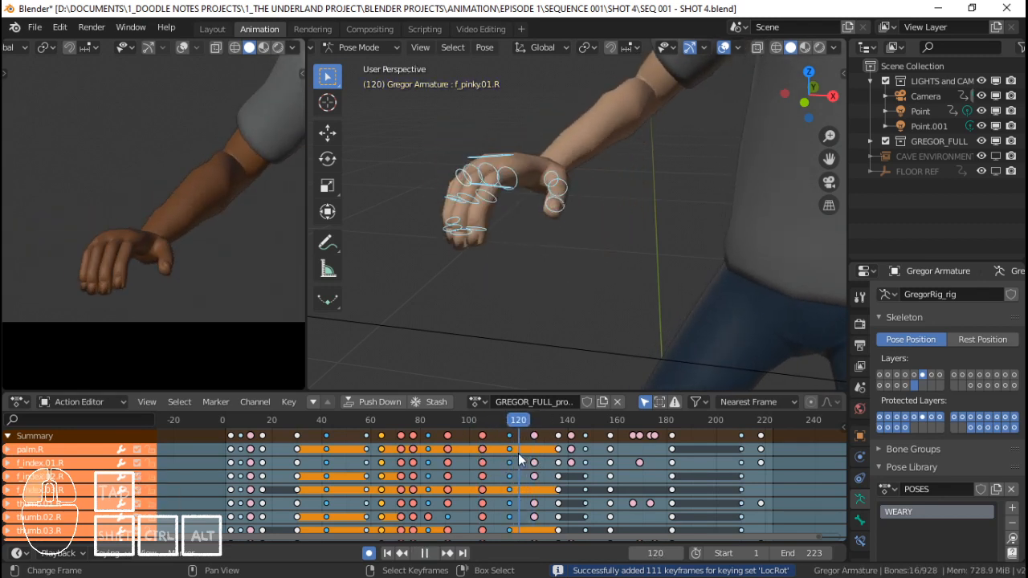
At frame 126, select the base controls of the right pinky, ring, middle and index fingers and clear their rotation.
{"action": "key", "text": "Down"}
{"action": "key", "text": "Up"}
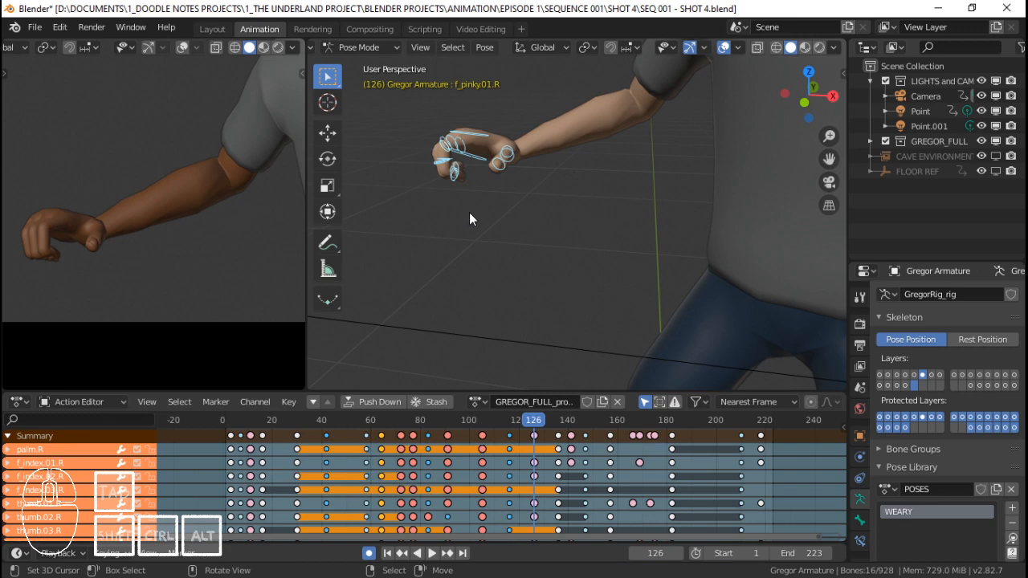
{"action": "middle_click_drag", "start_coordinate": [469, 212], "coordinate": [570, 257]}
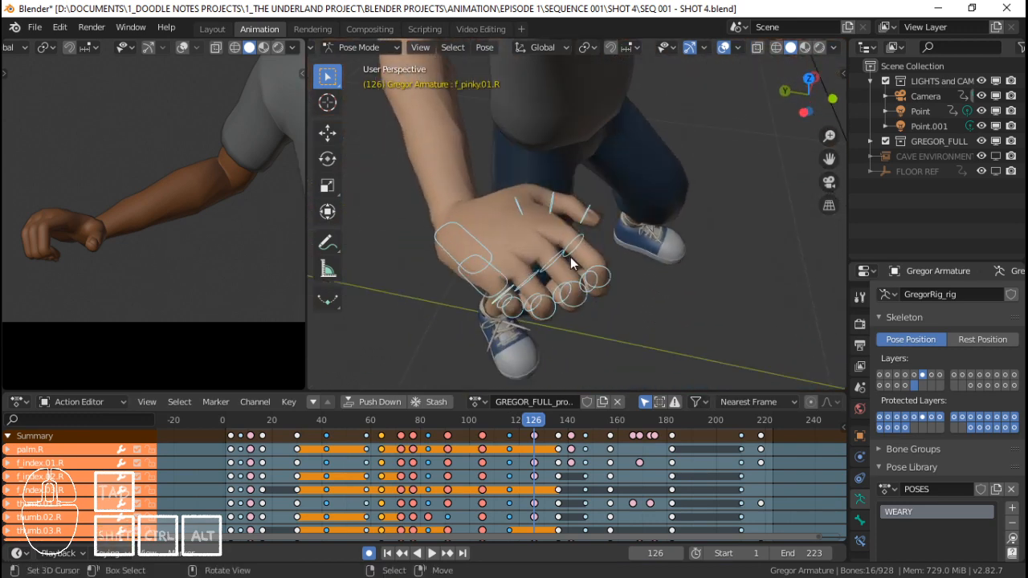
{"action": "left_click", "coordinate": [503, 293]}
{"action": "middle_click_drag", "start_coordinate": [515, 287], "coordinate": [557, 217]}
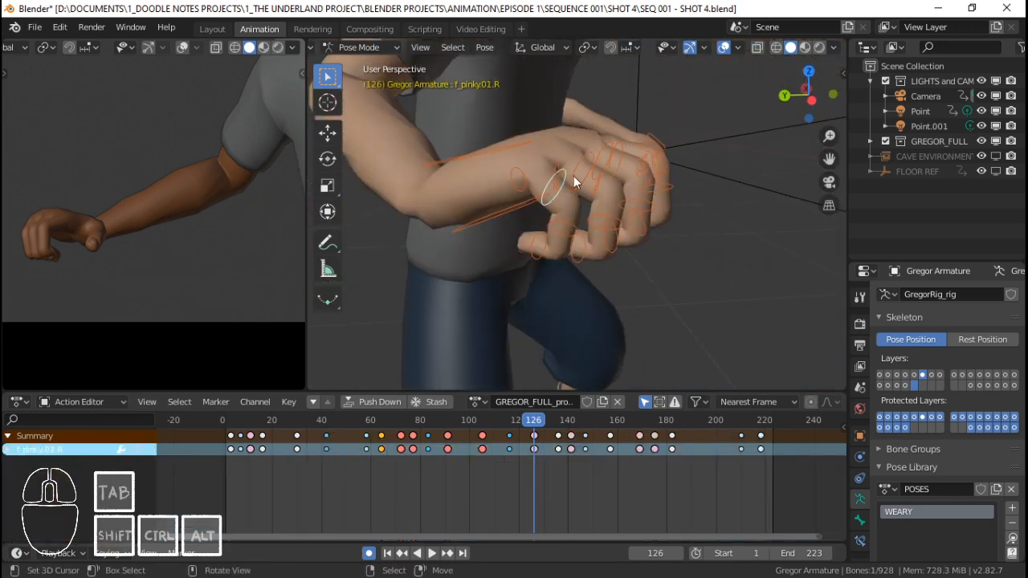
{"action": "right_click", "coordinate": [580, 155], "text": "shift"}
{"action": "right_click", "coordinate": [597, 152], "text": "shift"}
{"action": "right_click", "coordinate": [620, 145], "text": "shift"}
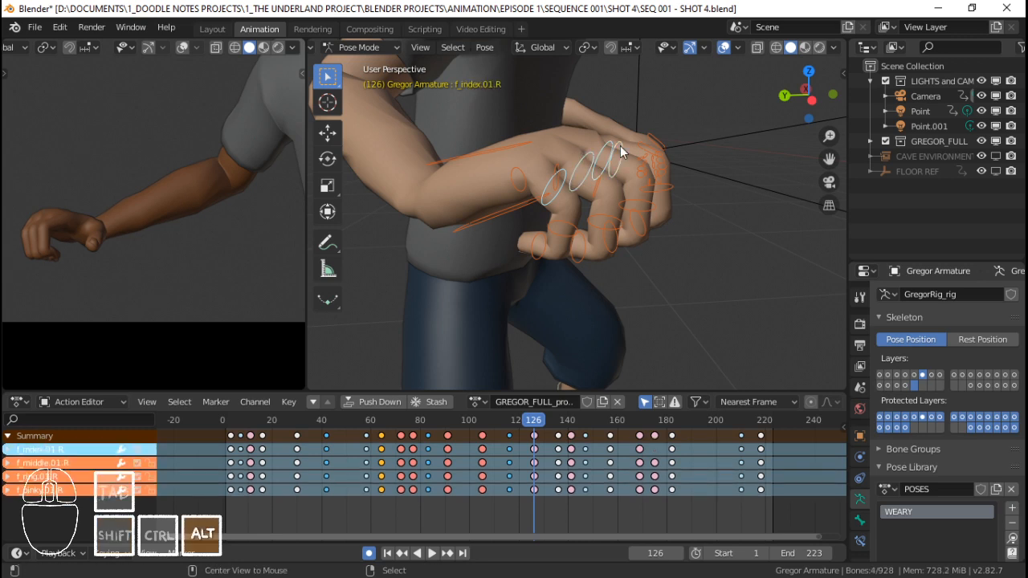
{"action": "key", "text": "alt+r"}
Rotate the right index finger's base about -26° around its local X axis at frame 126.
{"action": "middle_click_drag", "start_coordinate": [624, 143], "coordinate": [582, 246]}
{"action": "right_click", "coordinate": [585, 249]}
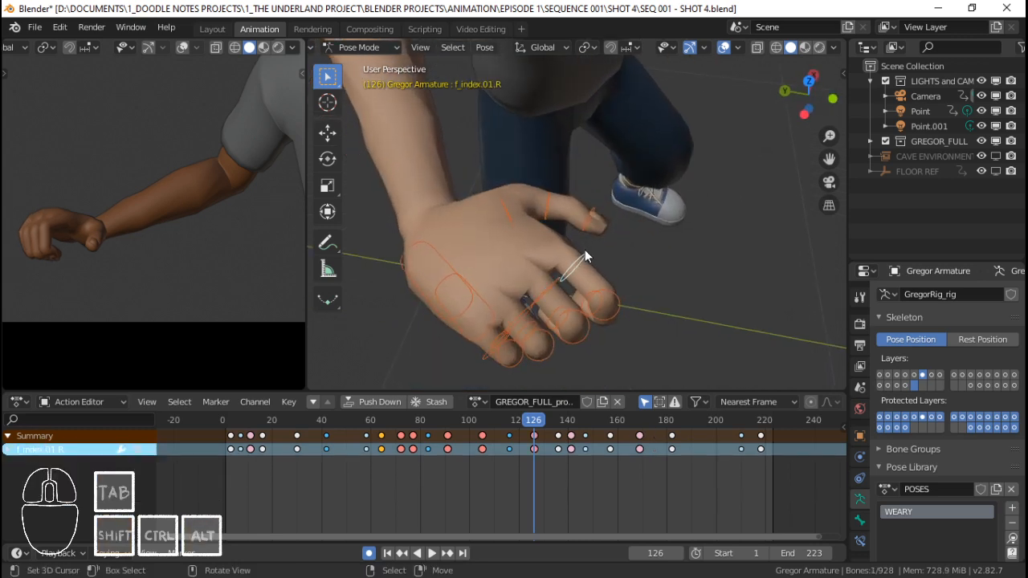
{"action": "middle_click_drag", "start_coordinate": [658, 278], "coordinate": [671, 256]}
{"action": "key", "text": "r"}
{"action": "key", "text": "x"}
{"action": "key", "text": "x"}
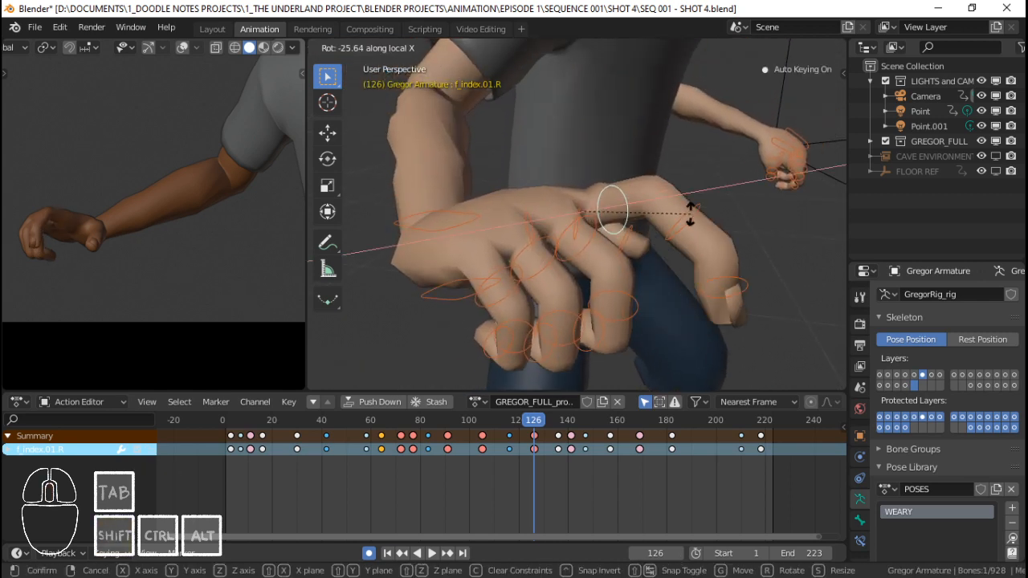
{"action": "left_click", "coordinate": [690, 215]}
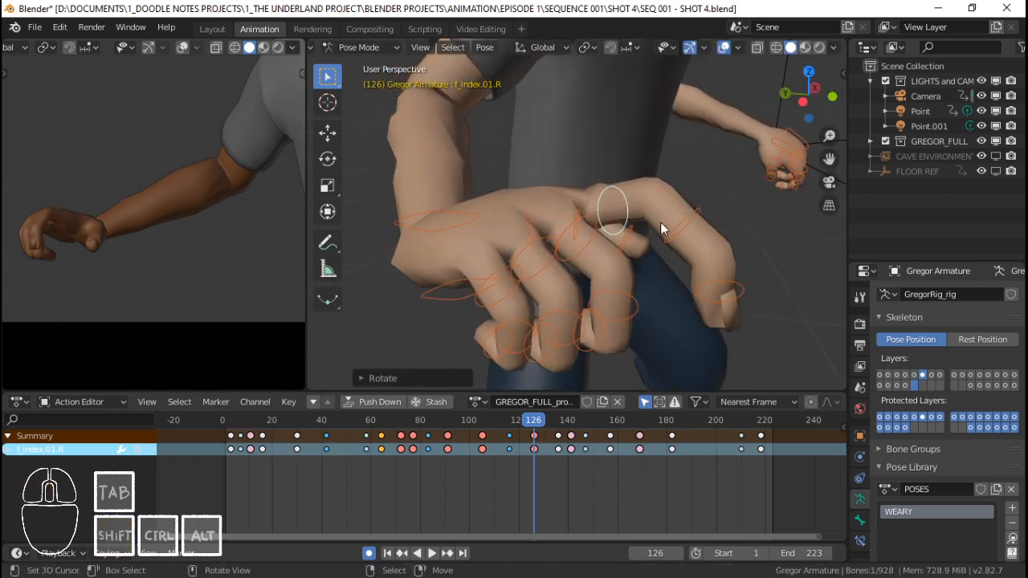
Rotate the right middle finger's base about -23° around its local X axis.
{"action": "left_click", "coordinate": [597, 228]}
{"action": "key", "text": "r"}
{"action": "key", "text": "x"}
{"action": "key", "text": "x"}
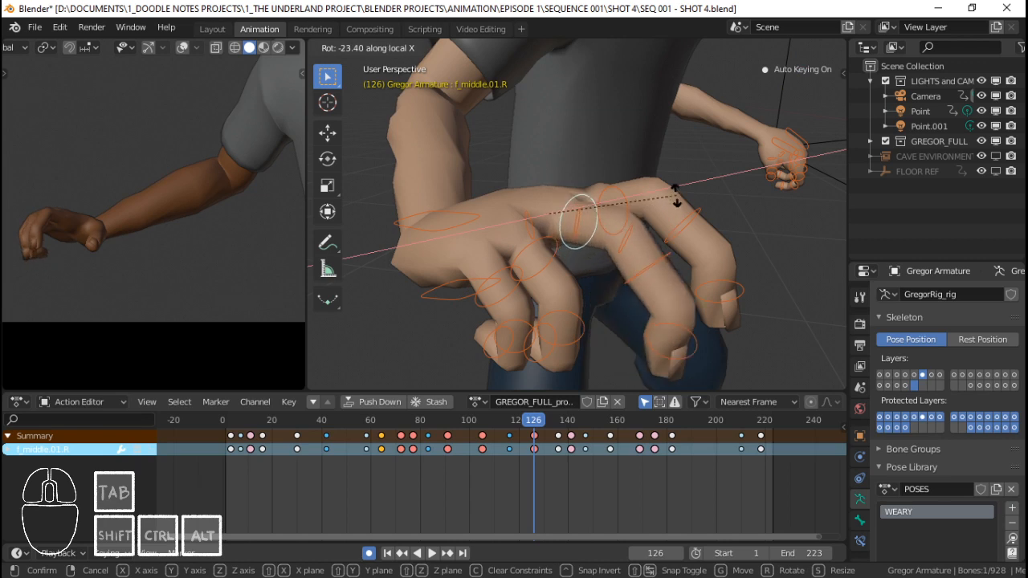
{"action": "left_click", "coordinate": [677, 203]}
Rotate the right ring finger's base around its local X axis to lift the finger at frame 126.
{"action": "left_click", "coordinate": [551, 254]}
{"action": "key", "text": "r"}
{"action": "key", "text": "x"}
{"action": "key", "text": "x"}
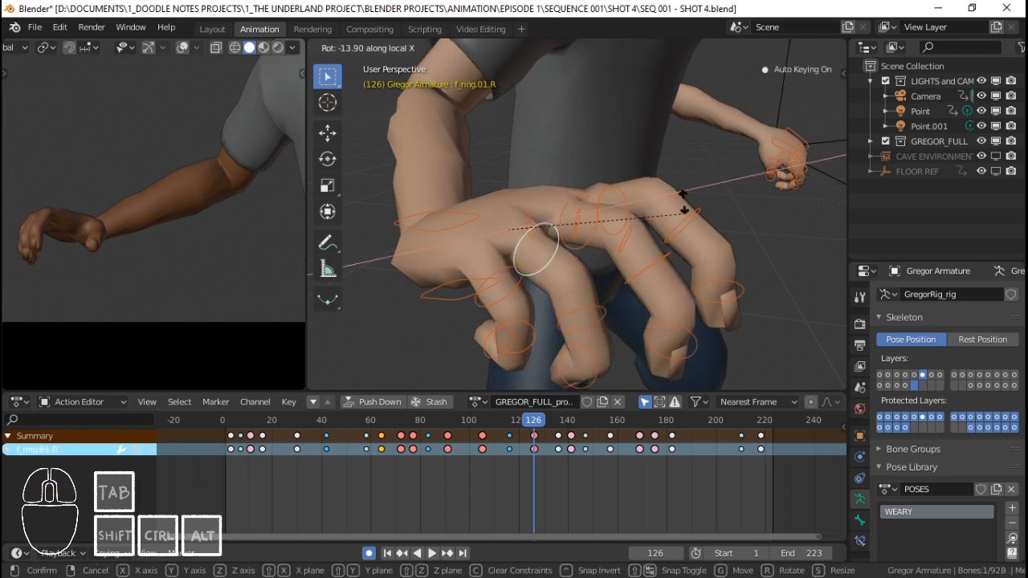
{"action": "left_click", "coordinate": [688, 175]}
Rotate the right pinky's base about -29° around its local X axis.
{"action": "middle_click_drag", "start_coordinate": [688, 175], "coordinate": [533, 192]}
{"action": "left_click", "coordinate": [534, 192]}
{"action": "key", "text": "r"}
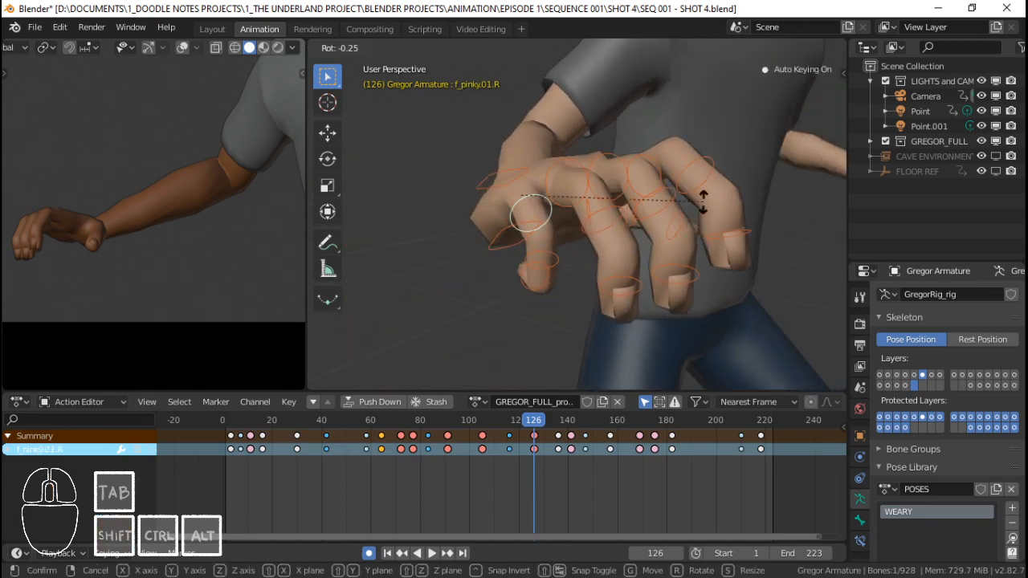
{"action": "key", "text": "x"}
{"action": "key", "text": "x"}
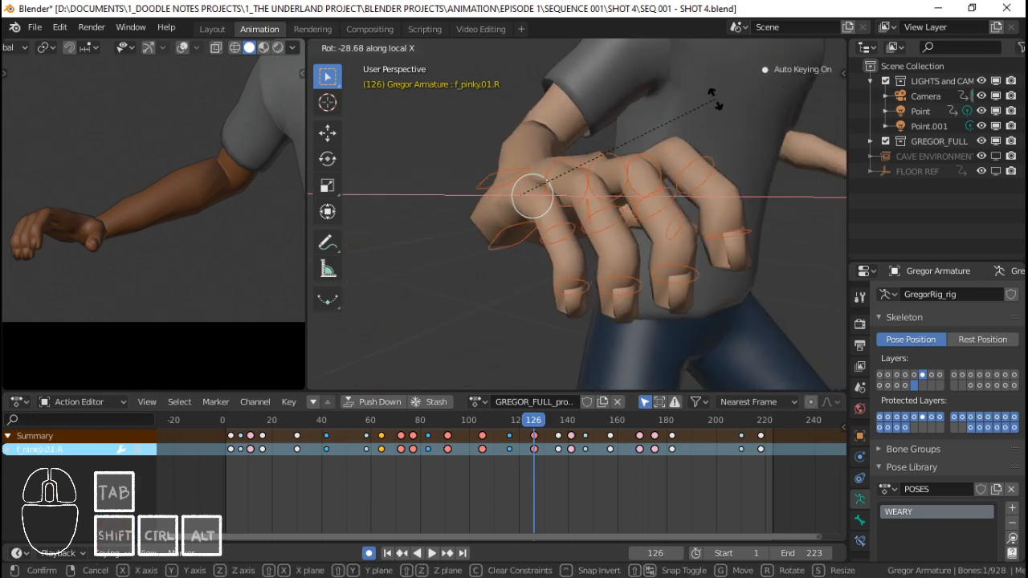
{"action": "left_click", "coordinate": [715, 90]}
Adjust the right ring finger's sideways spread by rotating its base around the local Z axis.
{"action": "middle_click_drag", "start_coordinate": [649, 178], "coordinate": [559, 265]}
{"action": "right_click", "coordinate": [559, 265]}
{"action": "key", "text": "r"}
{"action": "key", "text": "z"}
{"action": "key", "text": "z"}
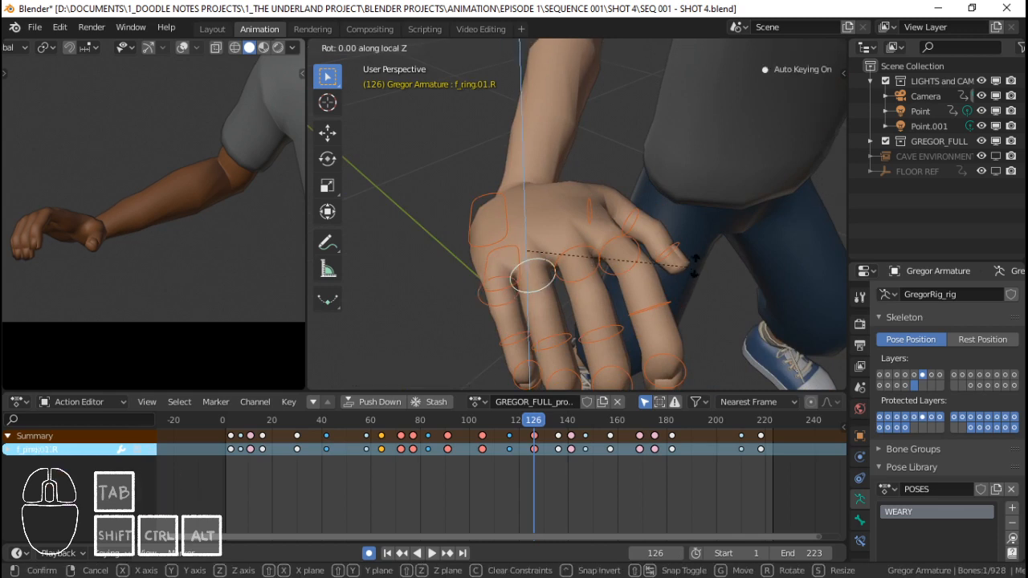
{"action": "left_click", "coordinate": [702, 254]}
Rotate the right middle finger's base about 2° around its local Z axis.
{"action": "right_click", "coordinate": [582, 252]}
{"action": "key", "text": "r"}
{"action": "key", "text": "z"}
{"action": "key", "text": "z"}
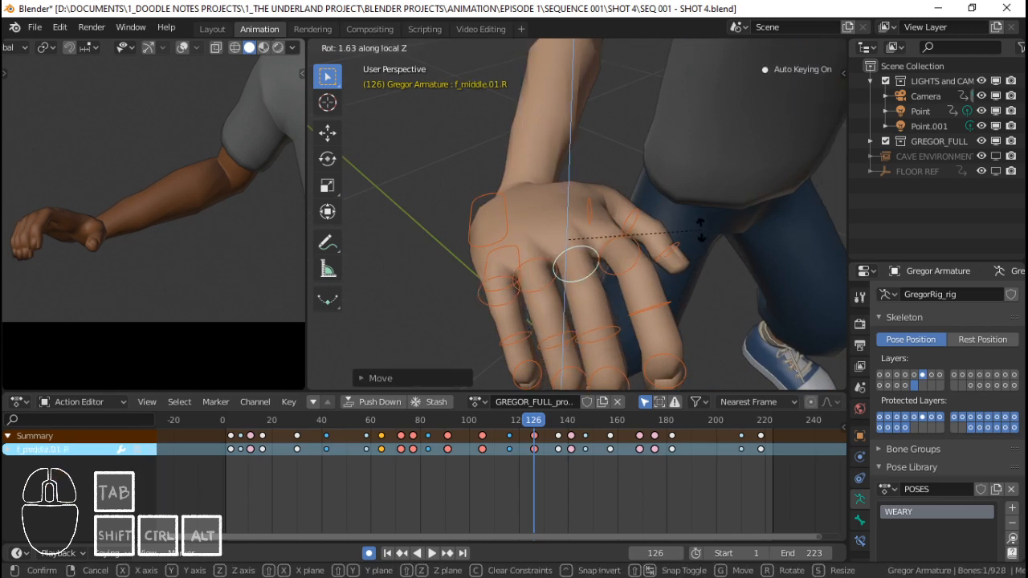
{"action": "left_click", "coordinate": [700, 232]}
Clear the location of the right thumb's three controls and of a finger base at frame 126.
{"action": "right_click", "coordinate": [637, 245]}
{"action": "middle_click_drag", "start_coordinate": [637, 245], "coordinate": [659, 246]}
{"action": "right_click", "coordinate": [630, 224]}
{"action": "right_click", "coordinate": [646, 212], "text": "shift"}
{"action": "right_click", "coordinate": [665, 174], "text": "shift"}
{"action": "key", "text": "alt+g"}
{"action": "right_click", "coordinate": [553, 269]}
{"action": "key", "text": "alt+g"}
Twist the right index finger's base about 11° around its local Y axis.
{"action": "middle_click_drag", "start_coordinate": [704, 211], "coordinate": [593, 227]}
{"action": "right_click", "coordinate": [596, 170]}
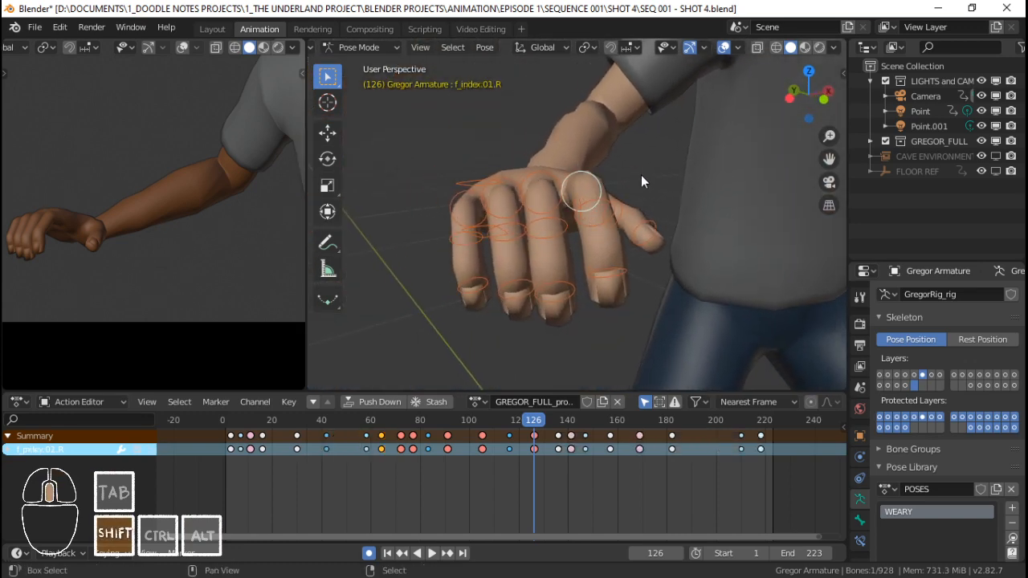
{"action": "middle_click_drag", "start_coordinate": [641, 175], "coordinate": [636, 187], "text": "shift"}
{"action": "key", "text": "r"}
{"action": "key", "text": "y"}
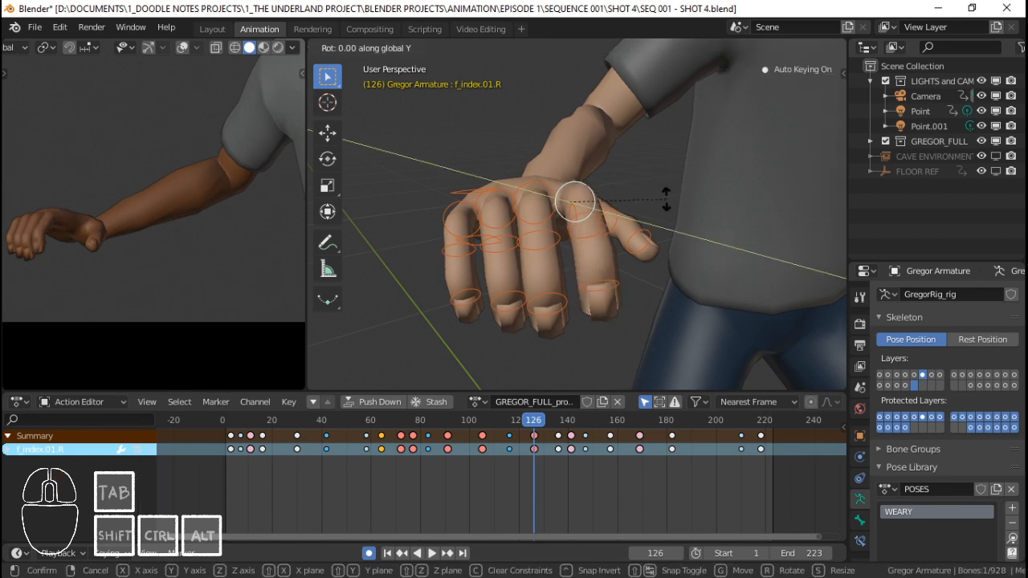
{"action": "left_click", "coordinate": [667, 199]}
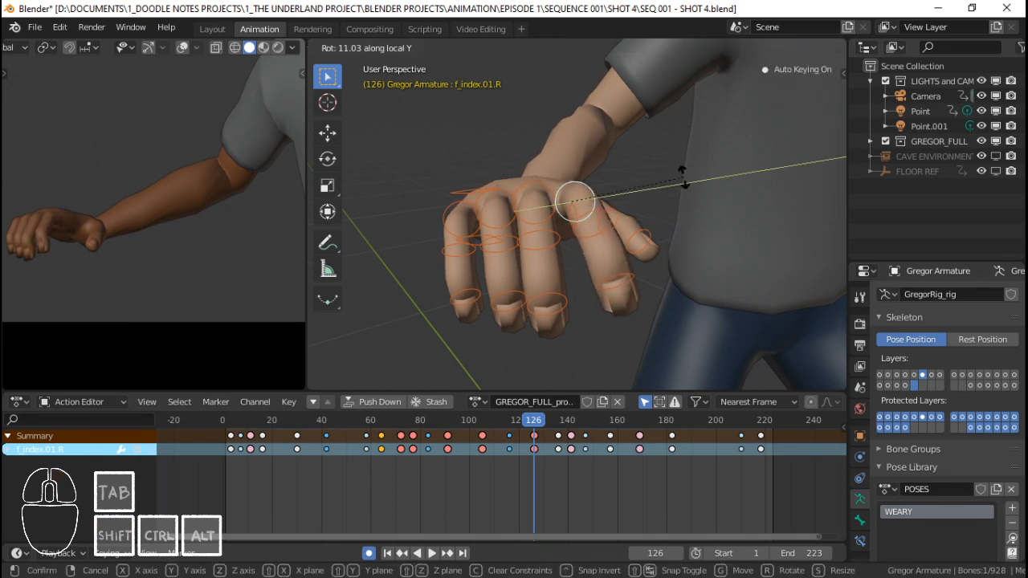
{"action": "left_click", "coordinate": [599, 183]}
Rotate the right middle finger's base, and twist the right ring finger's base around its local Y axis at frame 126.
{"action": "right_click", "coordinate": [547, 185]}
{"action": "key", "text": "r"}
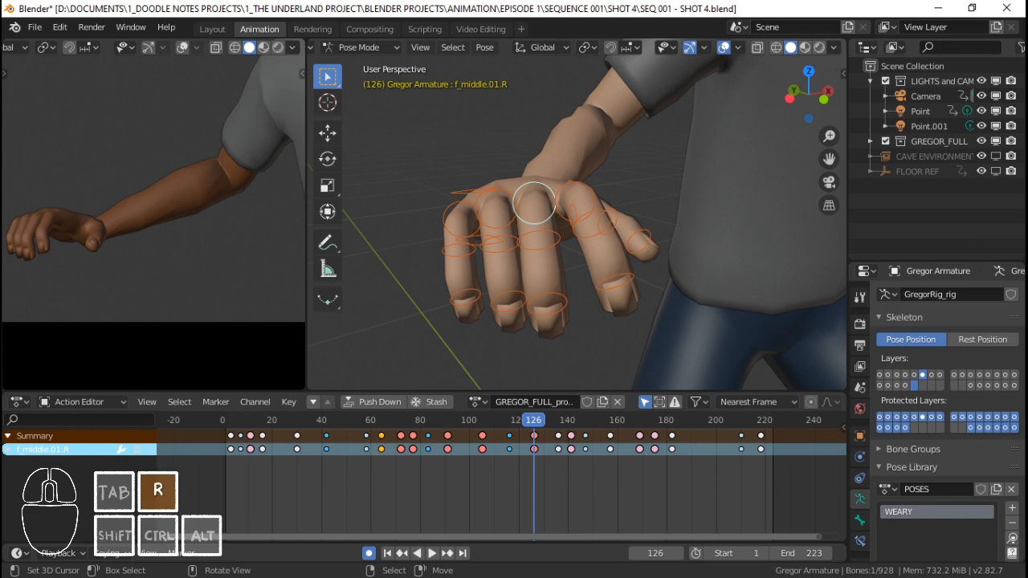
{"action": "left_click", "coordinate": [686, 171]}
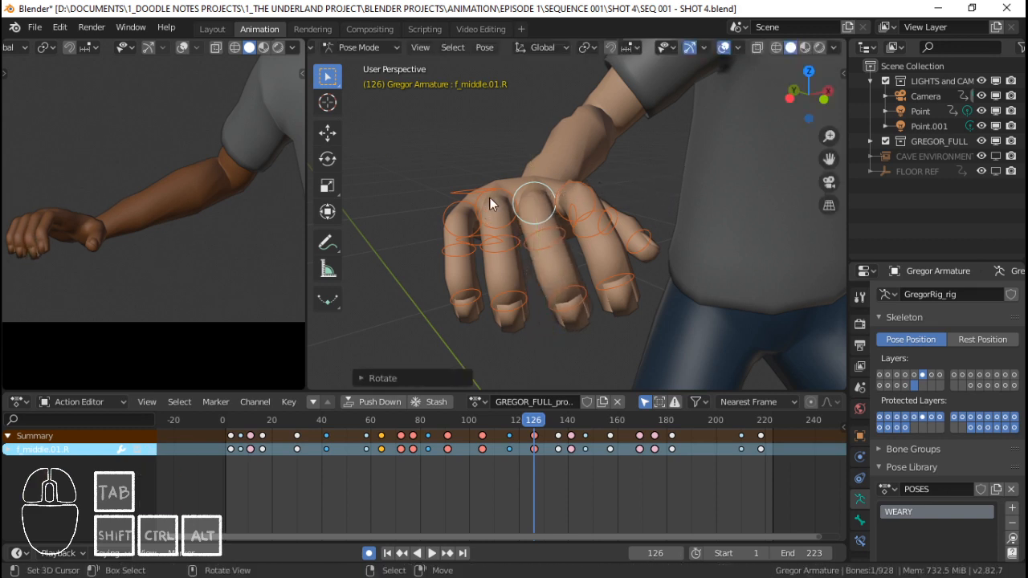
{"action": "right_click", "coordinate": [512, 183]}
{"action": "key", "text": "r"}
{"action": "key", "text": "y"}
{"action": "key", "text": "y"}
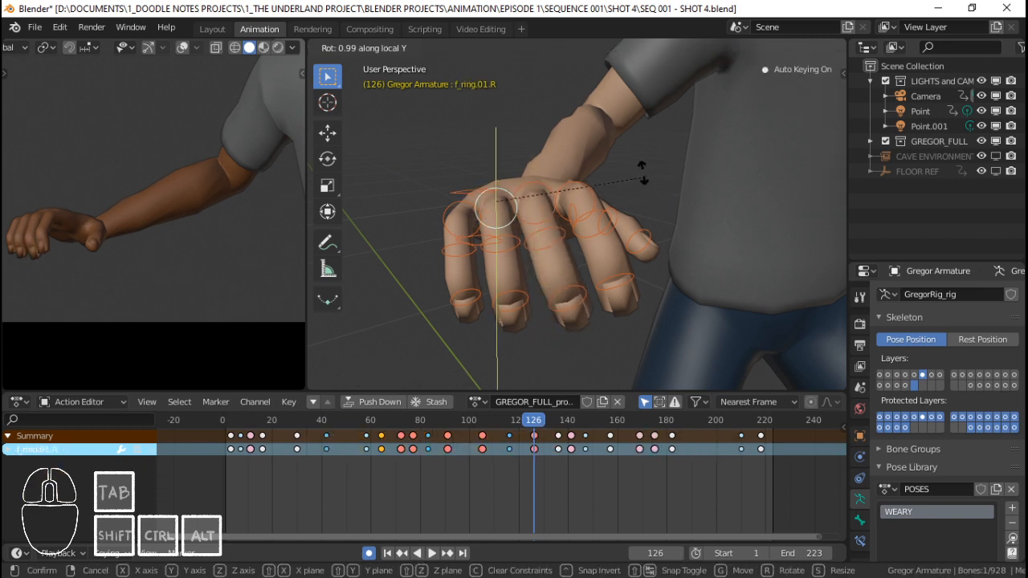
{"action": "left_click", "coordinate": [503, 194]}
Rotate the right pinky's base around the Y axis to angle it in line with the other fingers.
{"action": "right_click", "coordinate": [476, 207]}
{"action": "key", "text": "r"}
{"action": "key", "text": "y"}
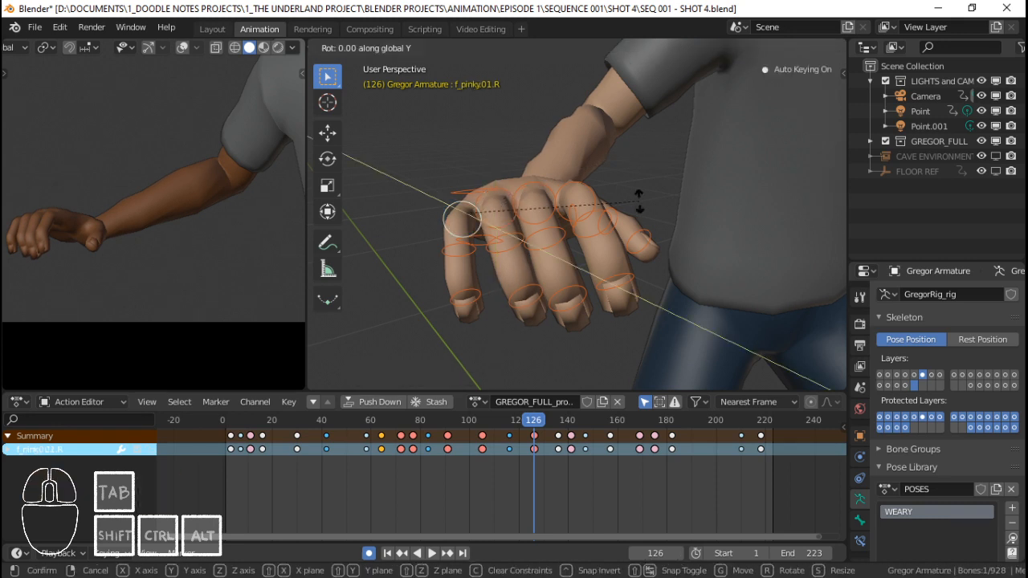
{"action": "left_click", "coordinate": [411, 241]}
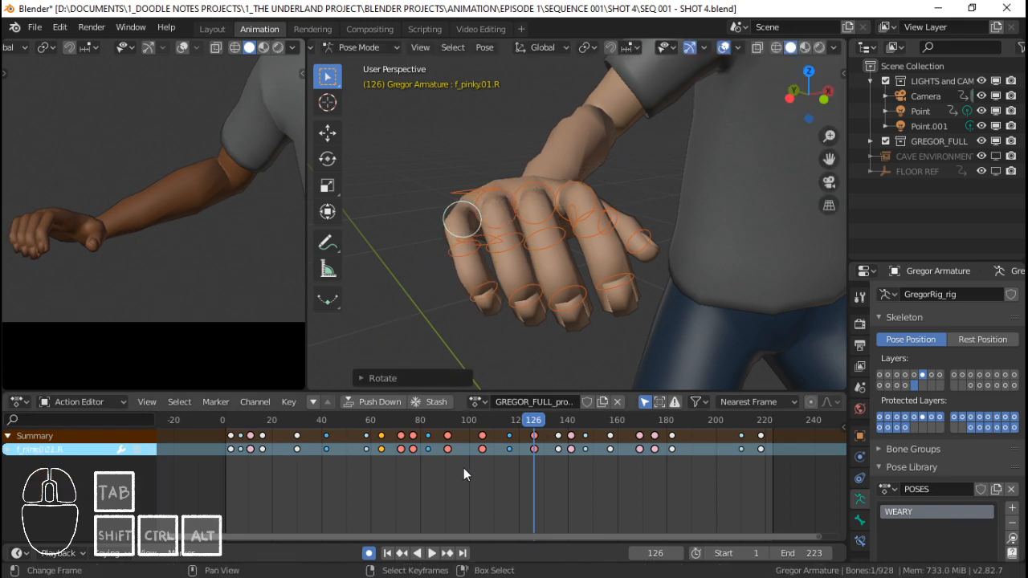
Select all of the right hand's controls and move their frame 126 keyframes to frame 123.
{"action": "mouse_move", "coordinate": [518, 448]}
{"action": "left_mouse_down"}
{"action": "mouse_move", "coordinate": [505, 446]}
{"action": "mouse_move", "coordinate": [545, 446]}
{"action": "mouse_move", "coordinate": [490, 444]}
{"action": "mouse_move", "coordinate": [537, 436]}
{"action": "mouse_move", "coordinate": [510, 441]}
{"action": "mouse_move", "coordinate": [523, 446]}
{"action": "mouse_move", "coordinate": [506, 440]}
{"action": "mouse_move", "coordinate": [527, 453]}
{"action": "left_mouse_up"}
{"action": "key", "text": "c"}
{"action": "left_click", "coordinate": [526, 266]}
{"action": "key", "text": "Escape"}
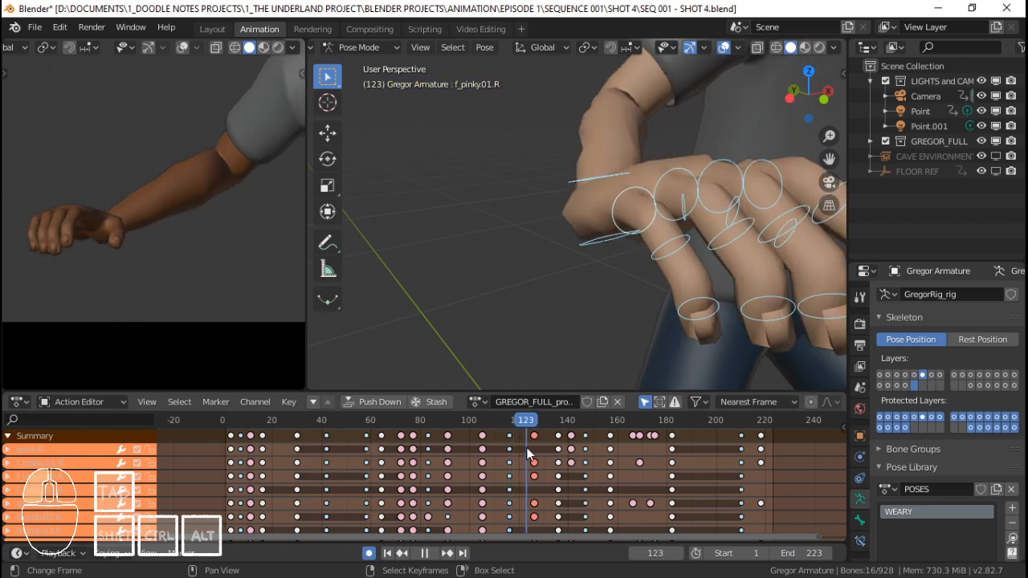
{"action": "key", "text": "g"}
{"action": "left_click", "coordinate": [525, 440]}
Rotate the right pinky's base around its local X axis at frame 123.
{"action": "middle_click_drag", "start_coordinate": [610, 243], "coordinate": [649, 202]}
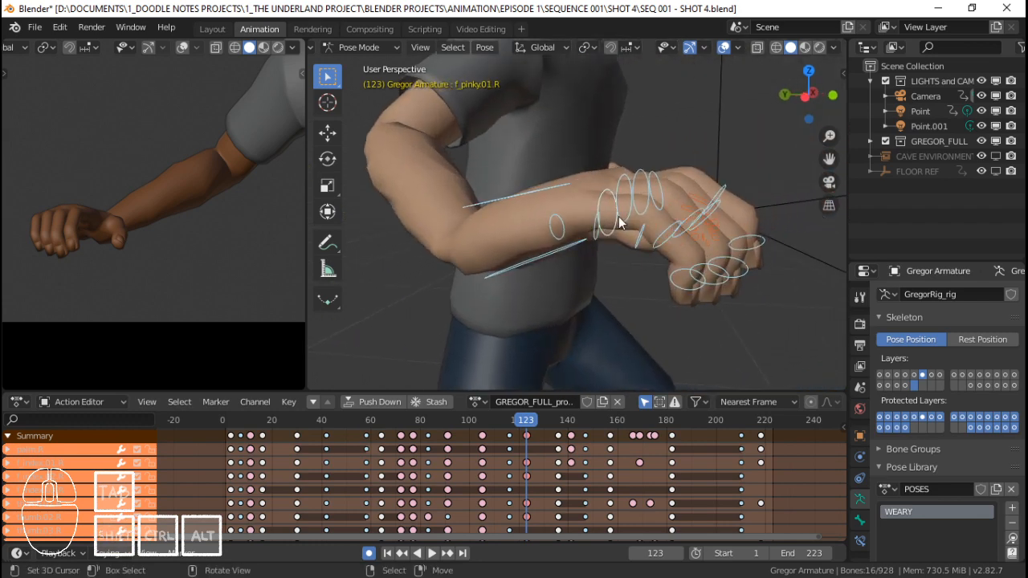
{"action": "right_click", "coordinate": [649, 201]}
{"action": "scroll", "coordinate": [653, 199], "scroll_direction": "up", "scroll_amount": 2}
{"action": "key", "text": "r"}
{"action": "key", "text": "x"}
{"action": "key", "text": "x"}
{"action": "left_click", "coordinate": [725, 177]}
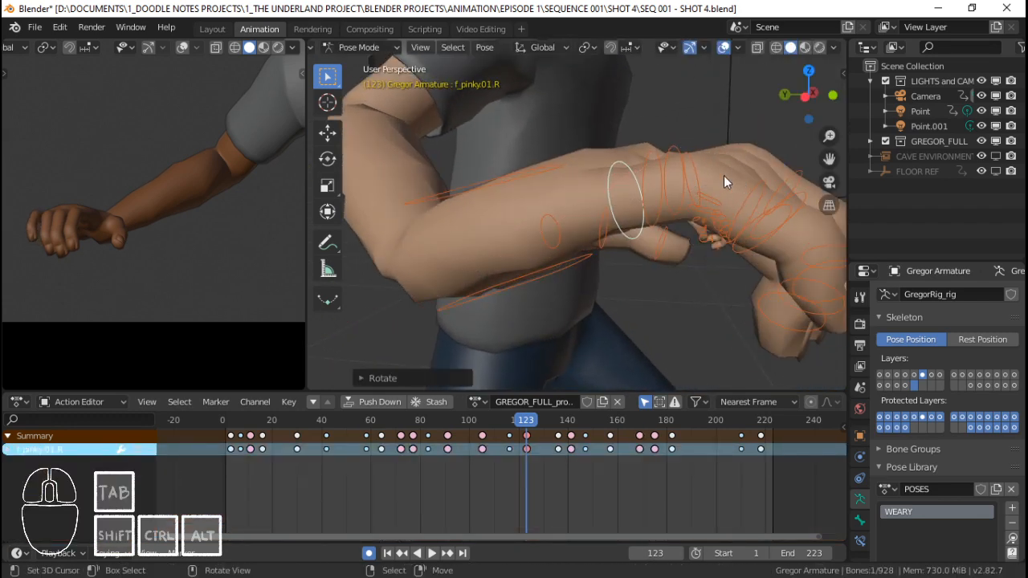
Rotate the right ring finger's base around its local X axis at frame 123.
{"action": "right_click", "coordinate": [733, 170]}
{"action": "key", "text": "r"}
{"action": "key", "text": "x"}
{"action": "key", "text": "x"}
{"action": "left_click", "coordinate": [760, 133]}
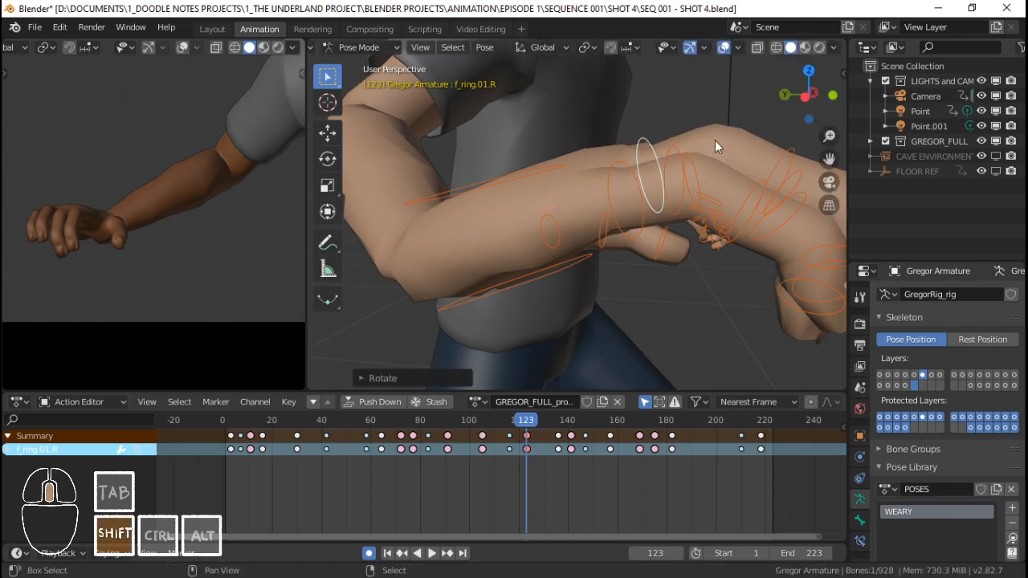
Rotate the right middle finger's base about -11° around its local X axis.
{"action": "middle_click_drag", "start_coordinate": [714, 140], "coordinate": [650, 195], "text": "shift"}
{"action": "right_click", "coordinate": [623, 192]}
{"action": "key", "text": "r"}
{"action": "key", "text": "x"}
{"action": "key", "text": "x"}
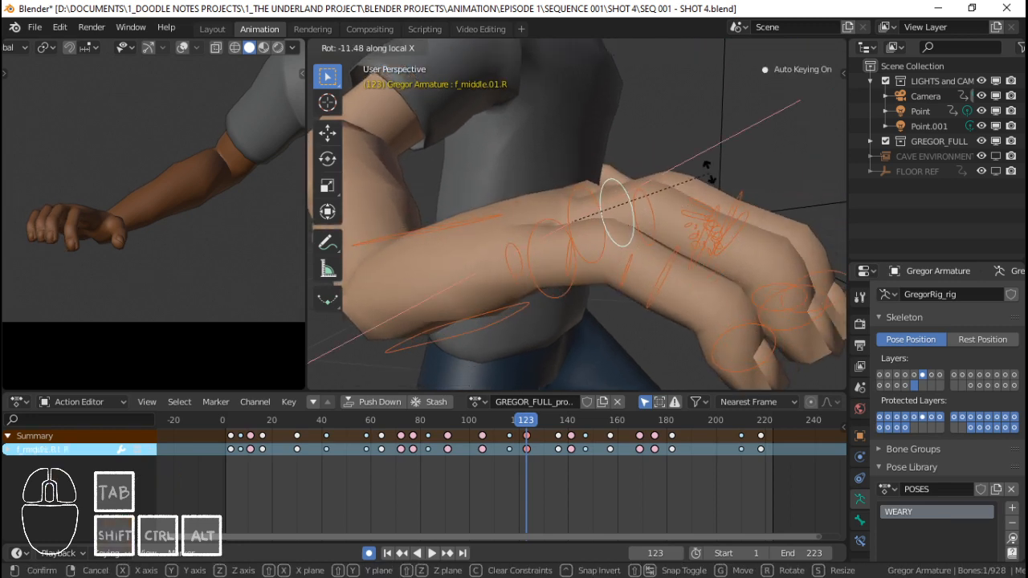
{"action": "left_click", "coordinate": [710, 169]}
Rotate the right index finger's base about -10° around its local X axis.
{"action": "right_click", "coordinate": [650, 193]}
{"action": "middle_click_drag", "start_coordinate": [695, 187], "coordinate": [666, 200], "text": "shift"}
{"action": "key", "text": "r"}
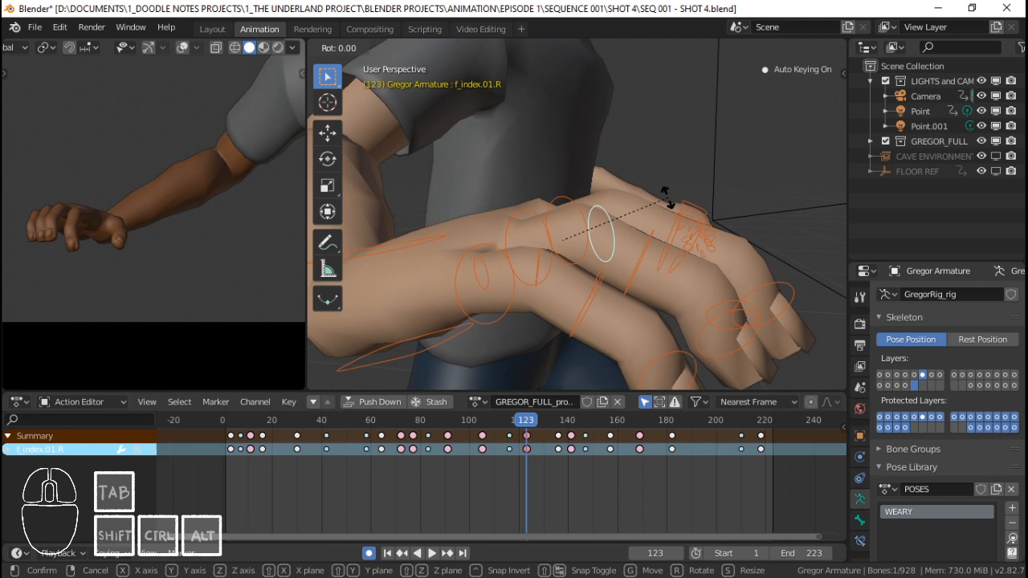
{"action": "key", "text": "x"}
{"action": "key", "text": "x"}
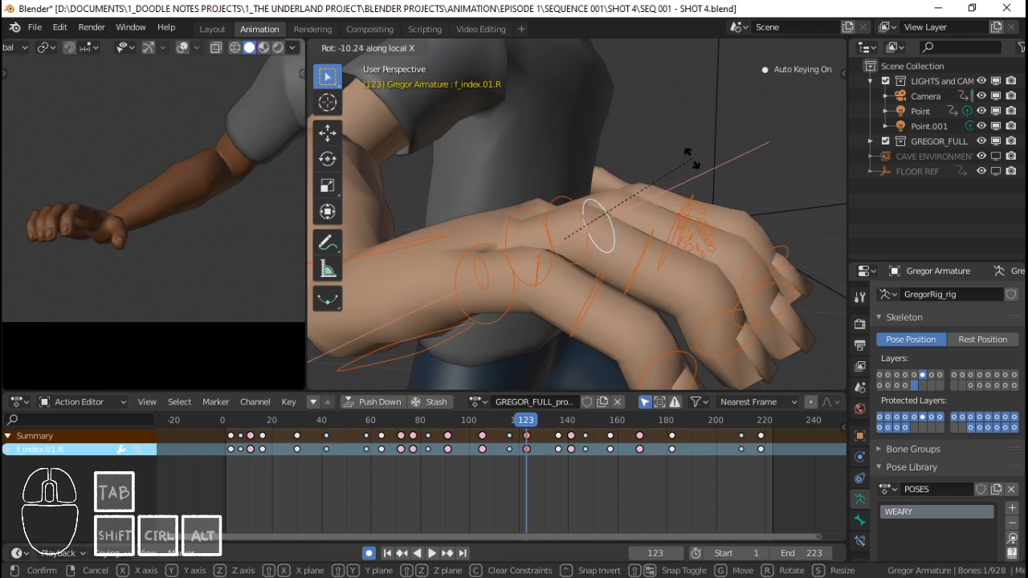
{"action": "left_click", "coordinate": [692, 158]}
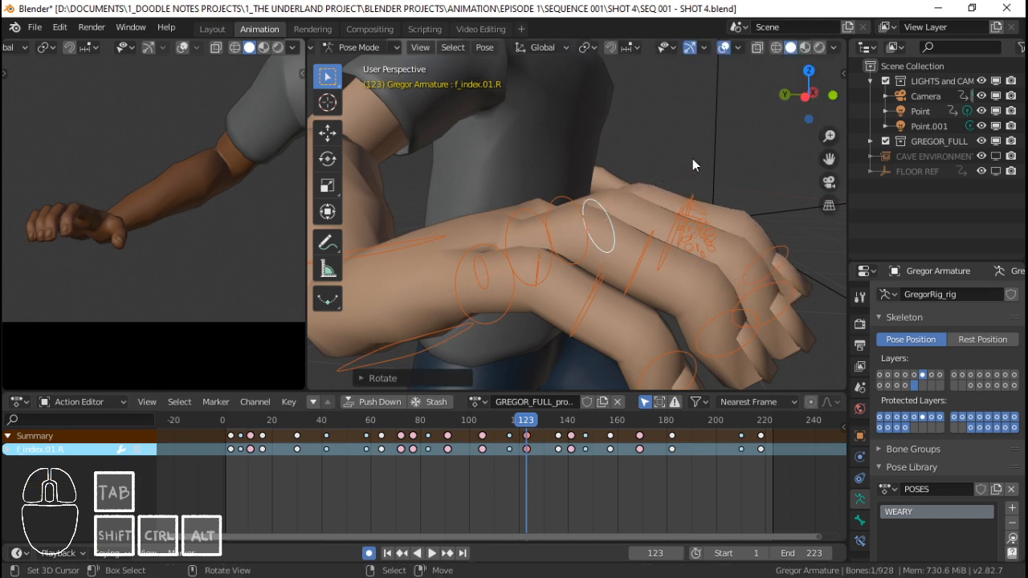
Readjust the bend of the right pinky by rotating its base around the X axis.
{"action": "middle_click_drag", "start_coordinate": [649, 167], "coordinate": [662, 160], "text": "shift"}
{"action": "middle_click_drag", "start_coordinate": [662, 160], "coordinate": [554, 223]}
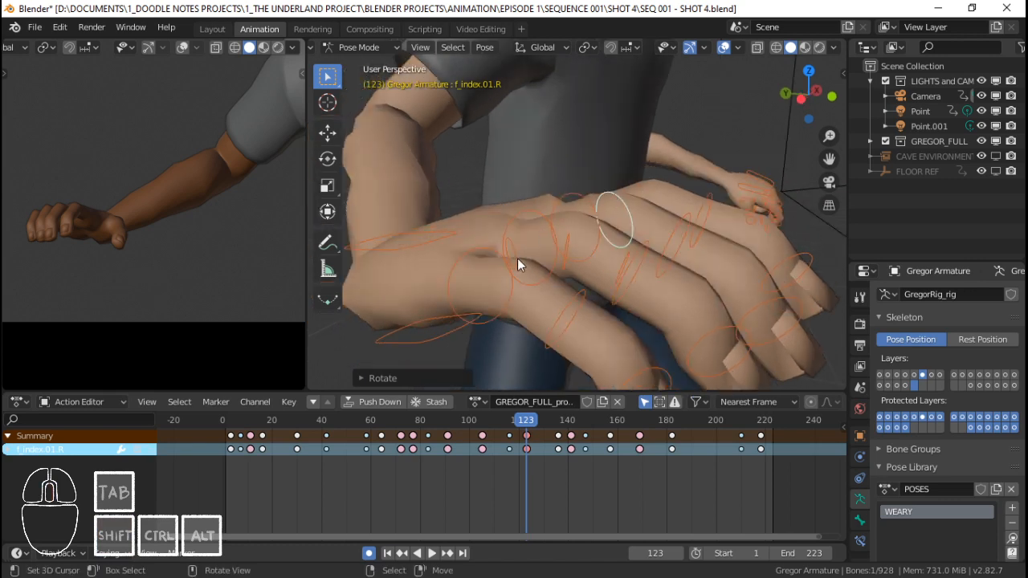
{"action": "left_click", "coordinate": [482, 249]}
{"action": "key", "text": "r"}
{"action": "key", "text": "x"}
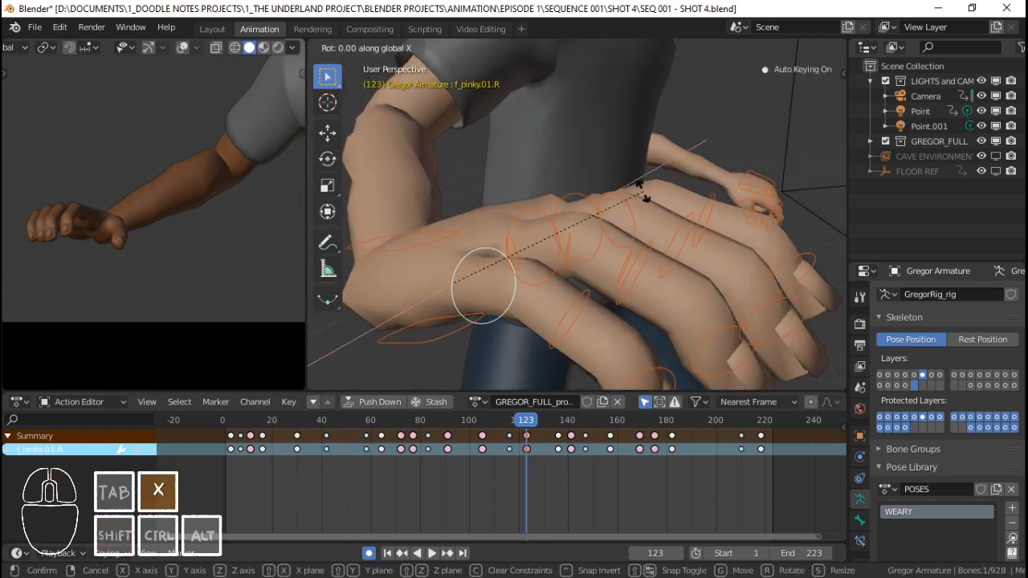
{"action": "left_click", "coordinate": [607, 212]}
Readjust the bend of the right ring and middle fingers by rotating their bases around the X axis.
{"action": "left_click", "coordinate": [546, 211]}
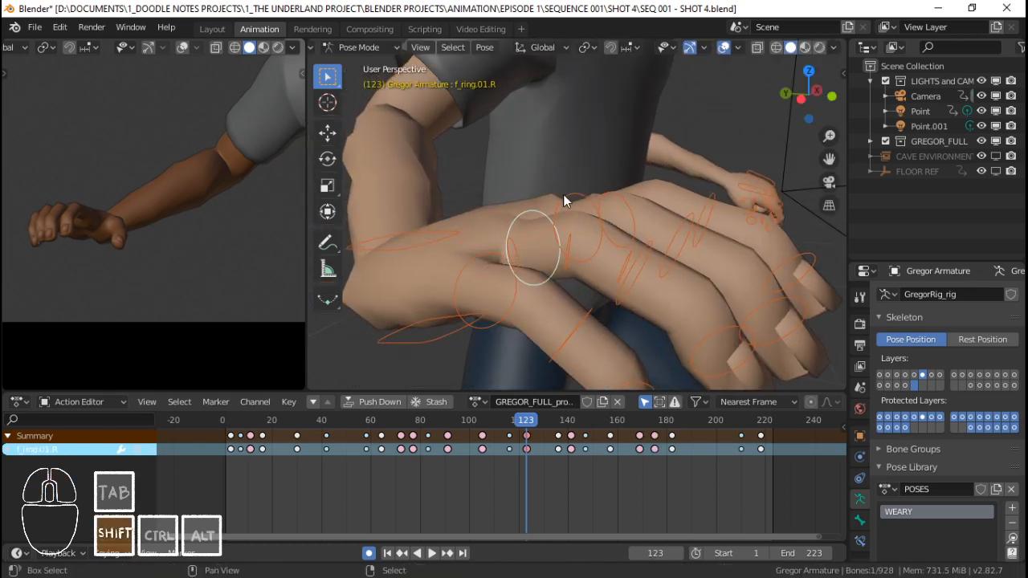
{"action": "key", "text": "r"}
{"action": "key", "text": "x"}
{"action": "left_click", "coordinate": [619, 194]}
{"action": "left_click", "coordinate": [589, 190]}
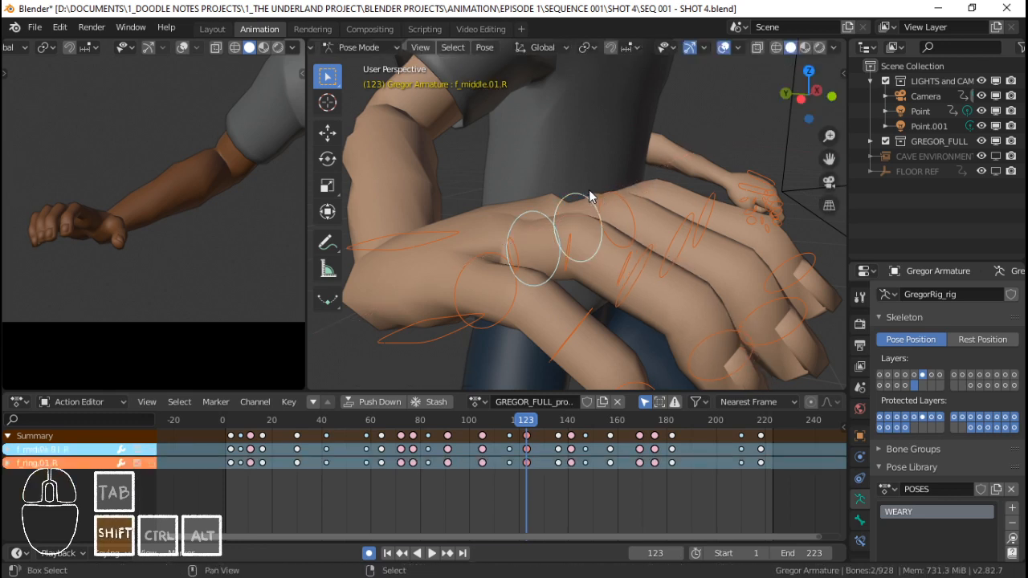
{"action": "key", "text": "r"}
{"action": "key", "text": "x"}
{"action": "key", "text": "x"}
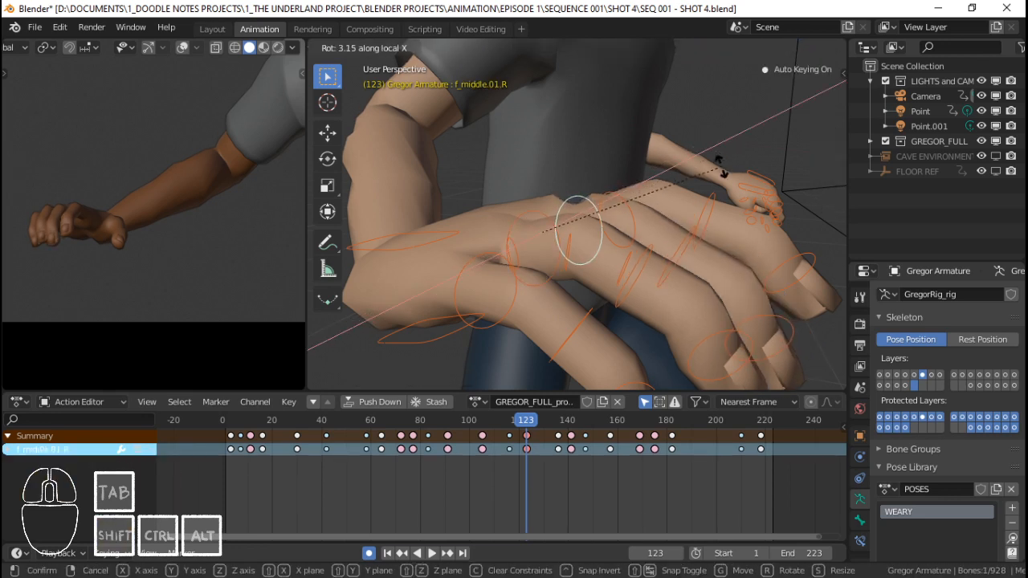
{"action": "left_click", "coordinate": [711, 157]}
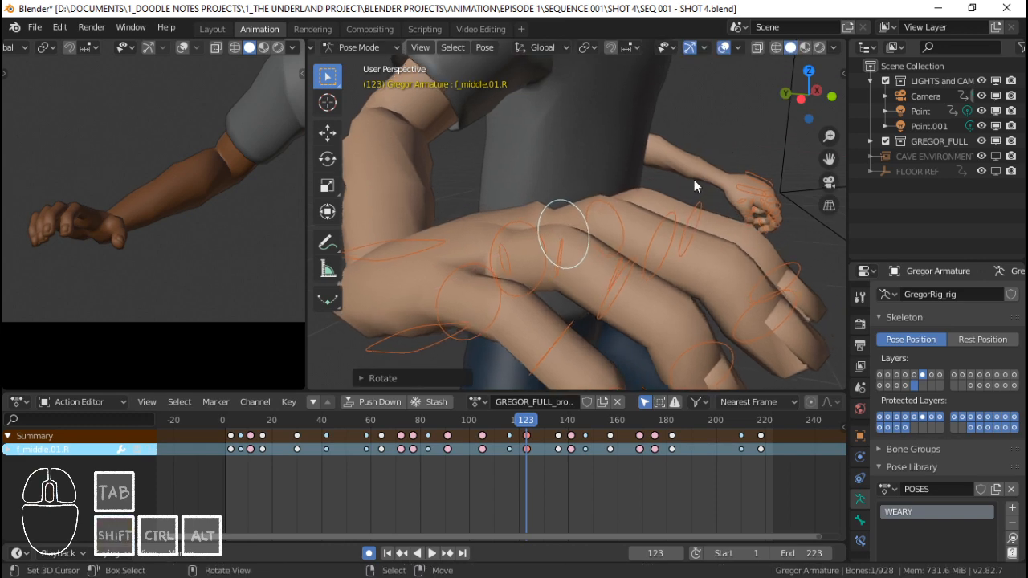
Raise the right index finger further by rotating its base around its local X axis.
{"action": "left_click", "coordinate": [600, 194]}
{"action": "key", "text": "r"}
{"action": "key", "text": "x"}
{"action": "key", "text": "x"}
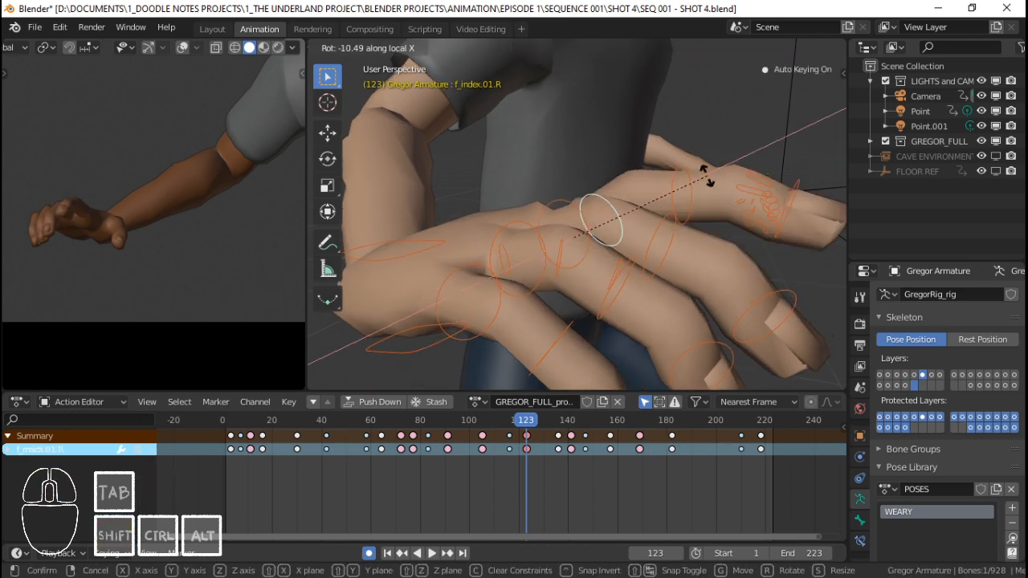
{"action": "left_click", "coordinate": [712, 183]}
Rotate the right index finger's base about -11° around its local Z axis, working from the top view.
{"action": "middle_click_drag", "start_coordinate": [672, 201], "coordinate": [565, 245]}
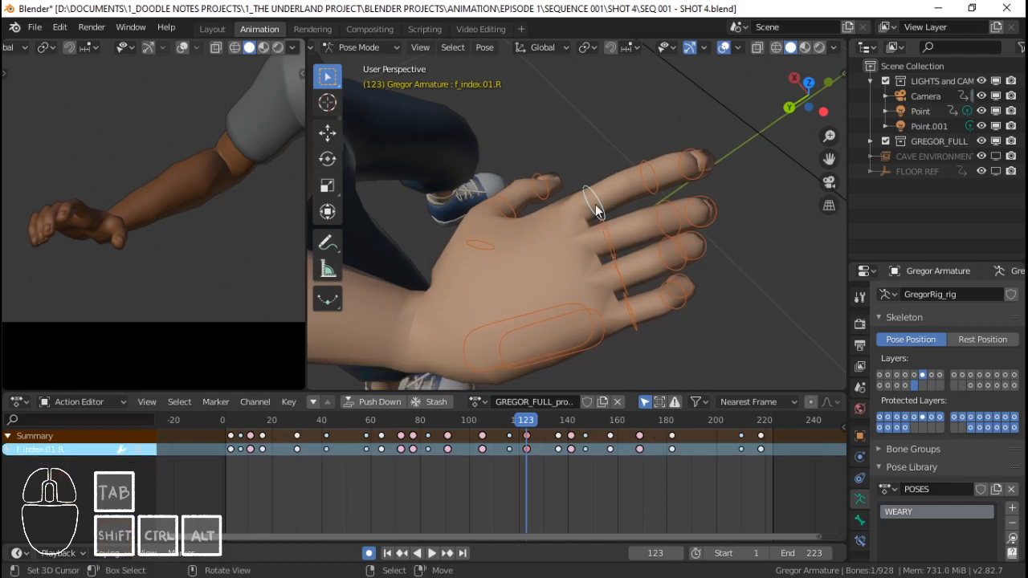
{"action": "key", "text": "KP_7"}
{"action": "key", "text": "r"}
{"action": "key", "text": "z"}
{"action": "key", "text": "z"}
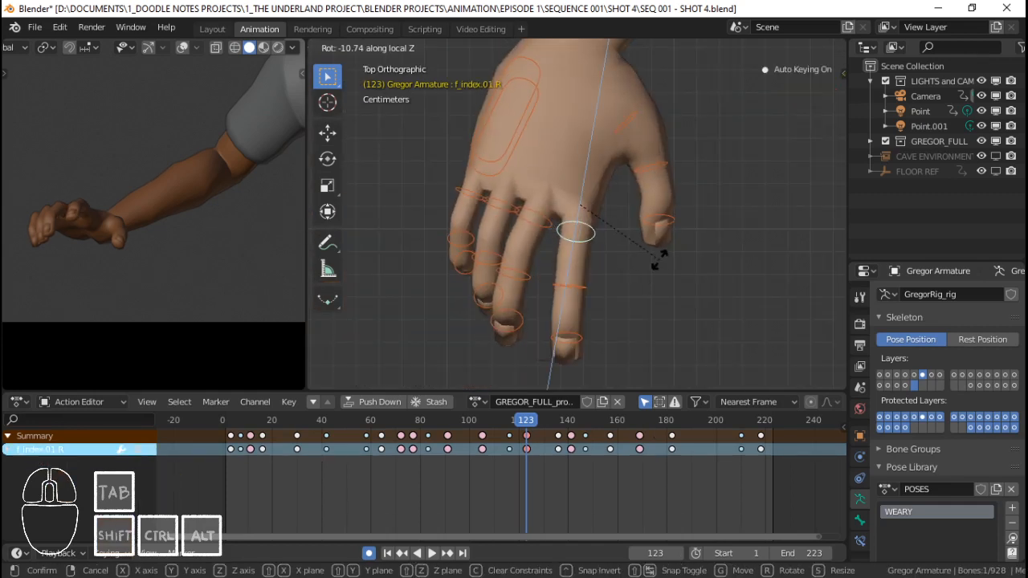
{"action": "left_click", "coordinate": [617, 252]}
Adjust the sideways spread of the right middle and ring fingers by rotating their bases around the local Z axis.
{"action": "right_click", "coordinate": [548, 222]}
{"action": "key", "text": "r"}
{"action": "key", "text": "z"}
{"action": "key", "text": "z"}
{"action": "left_click", "coordinate": [683, 217]}
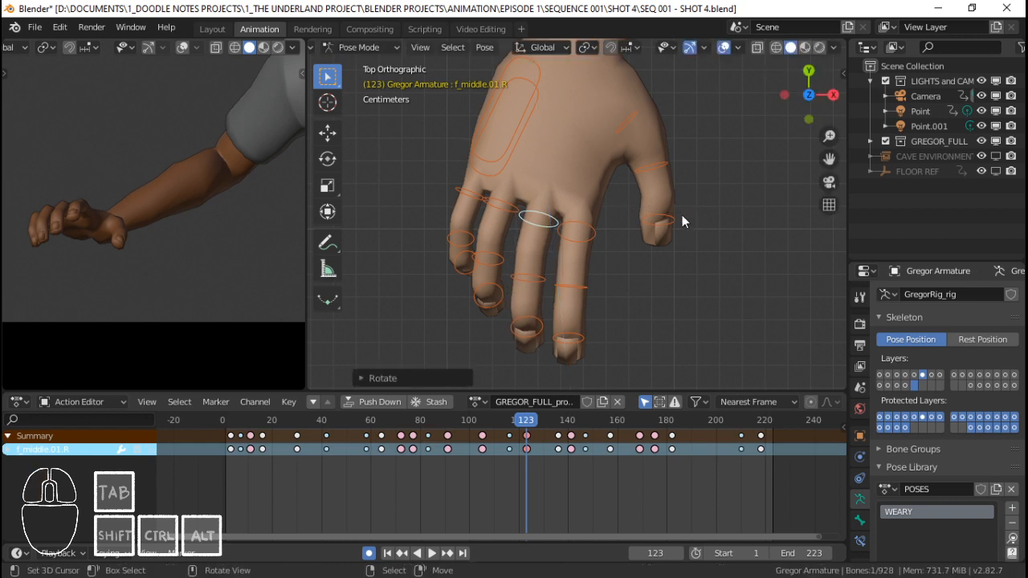
{"action": "right_click", "coordinate": [509, 208]}
{"action": "key", "text": "r"}
{"action": "key", "text": "z"}
{"action": "key", "text": "z"}
{"action": "left_click", "coordinate": [588, 188]}
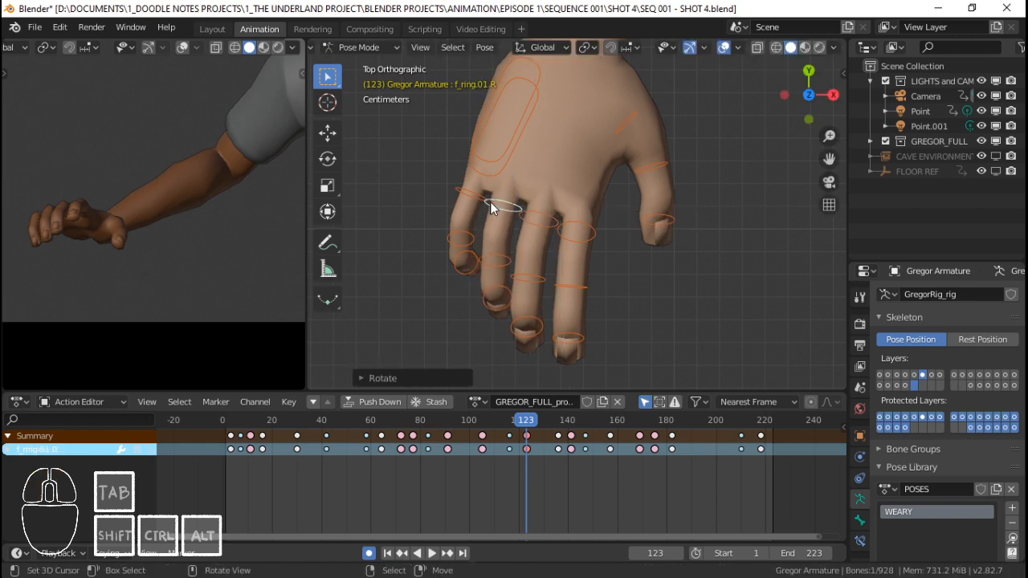
Adjust the right pinky's sideways spread by rotating its base around its local Z axis.
{"action": "right_click", "coordinate": [489, 202]}
{"action": "key", "text": "r"}
{"action": "key", "text": "z"}
{"action": "key", "text": "z"}
{"action": "left_click", "coordinate": [560, 232]}
{"action": "key", "text": "c"}
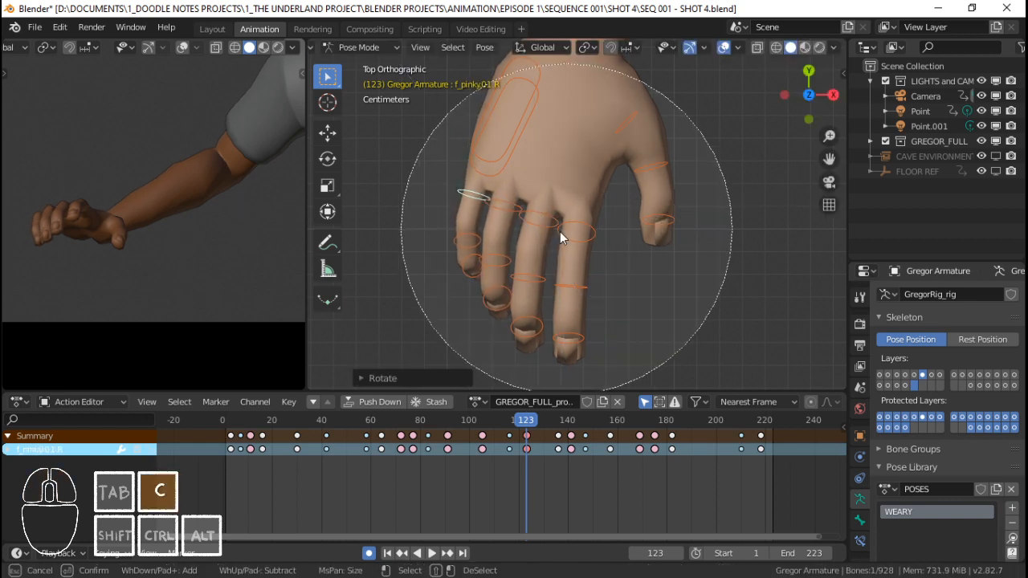
{"action": "left_click", "coordinate": [596, 231]}
{"action": "right_click", "coordinate": [603, 217]}
Swing the right thumb outward by rotating its base around its local X axis at frame 123.
{"action": "right_click", "coordinate": [627, 130]}
{"action": "key", "text": "r"}
{"action": "key", "text": "x"}
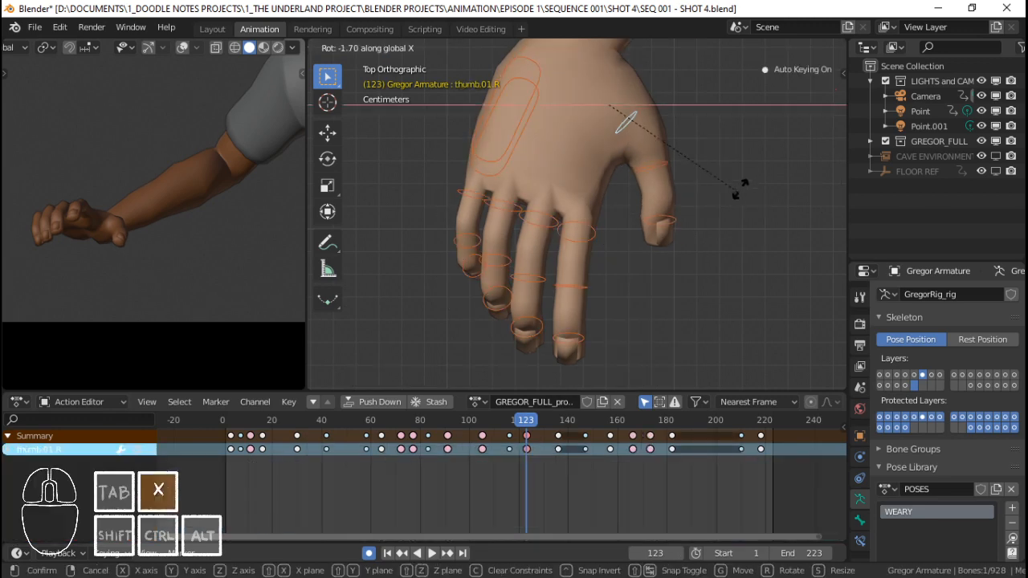
{"action": "key", "text": "x"}
{"action": "left_click", "coordinate": [751, 180]}
Select all of the right hand's controls, review the playback, and snap their keyframes just before frame 140 to frame 128.
{"action": "key", "text": "c"}
{"action": "left_click", "coordinate": [569, 204]}
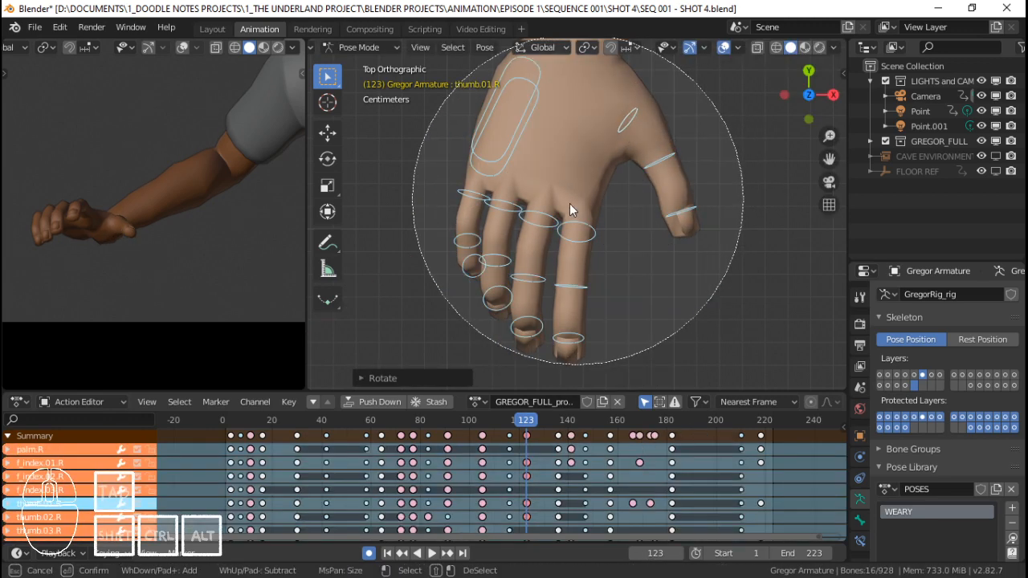
{"action": "right_click", "coordinate": [555, 222]}
{"action": "key", "text": "space"}
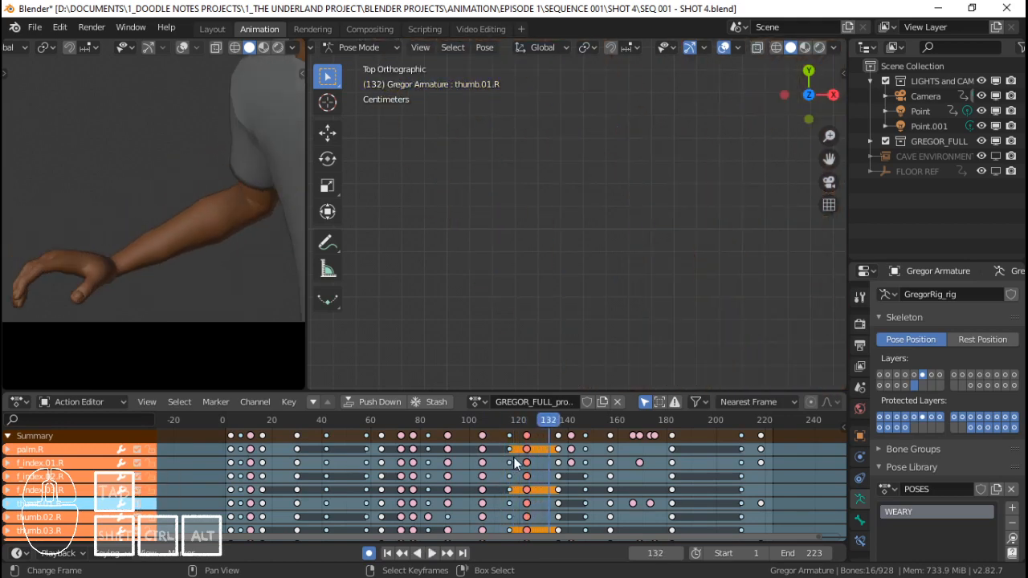
{"action": "key", "text": "space"}
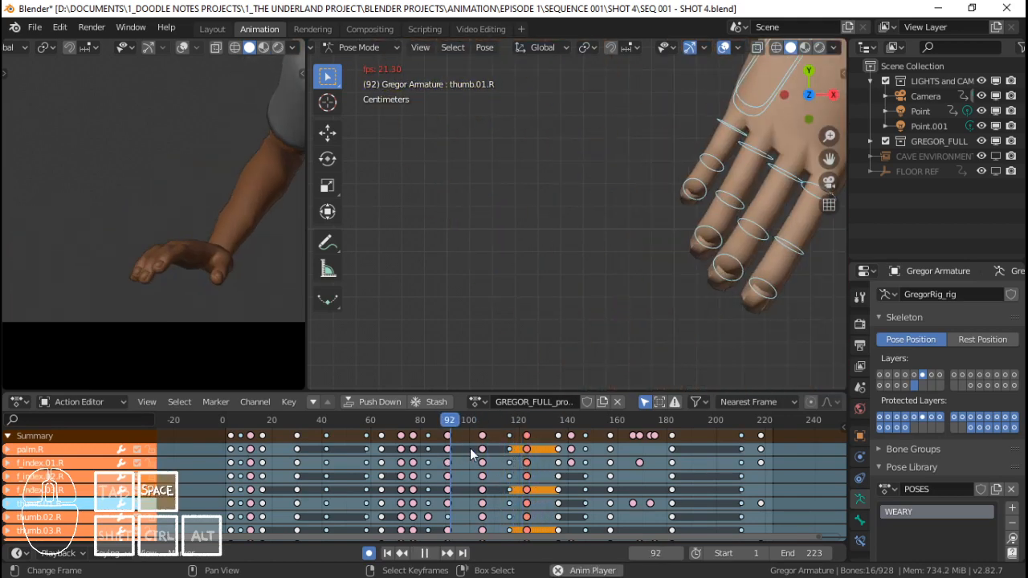
{"action": "key", "text": "space"}
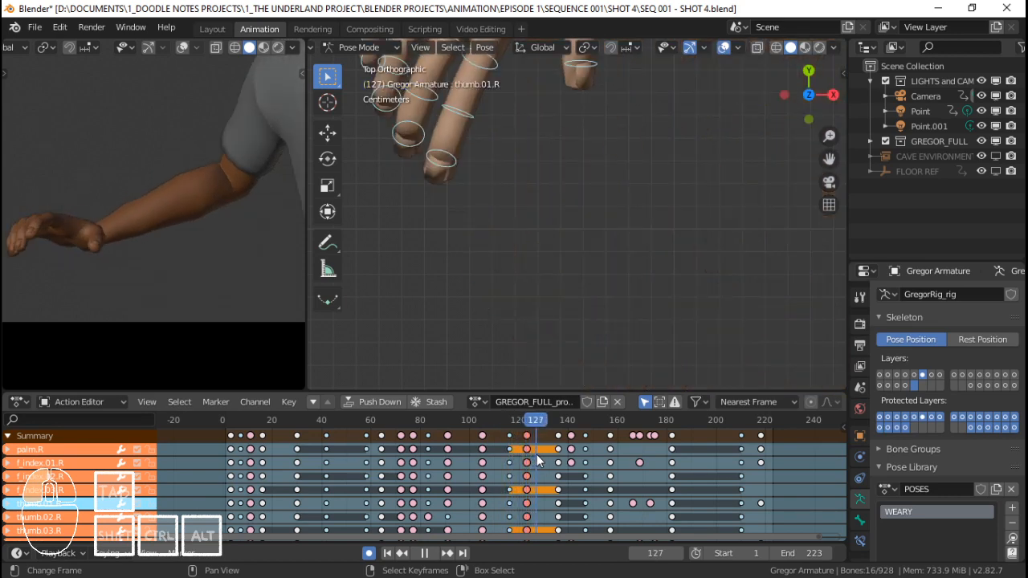
{"action": "left_click", "coordinate": [538, 459]}
{"action": "right_click", "coordinate": [564, 441]}
{"action": "right_click", "coordinate": [559, 438]}
{"action": "key", "text": "shift+s"}
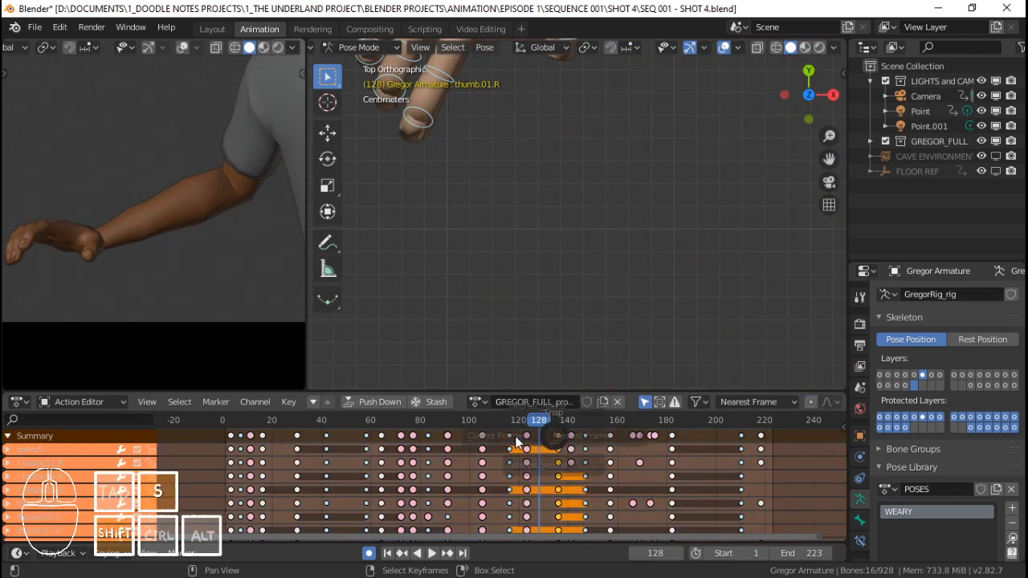
{"action": "left_click", "coordinate": [516, 441]}
Clear the rotation of the right pinky, ring, middle and index finger bases at frame 128.
{"action": "scroll", "coordinate": [516, 238], "scroll_direction": "down", "scroll_amount": 3}
{"action": "middle_click_drag", "start_coordinate": [516, 238], "coordinate": [559, 268]}
{"action": "scroll", "coordinate": [560, 263], "scroll_direction": "up", "scroll_amount": 1}
{"action": "right_click", "coordinate": [537, 292]}
{"action": "right_click", "coordinate": [566, 279], "text": "shift"}
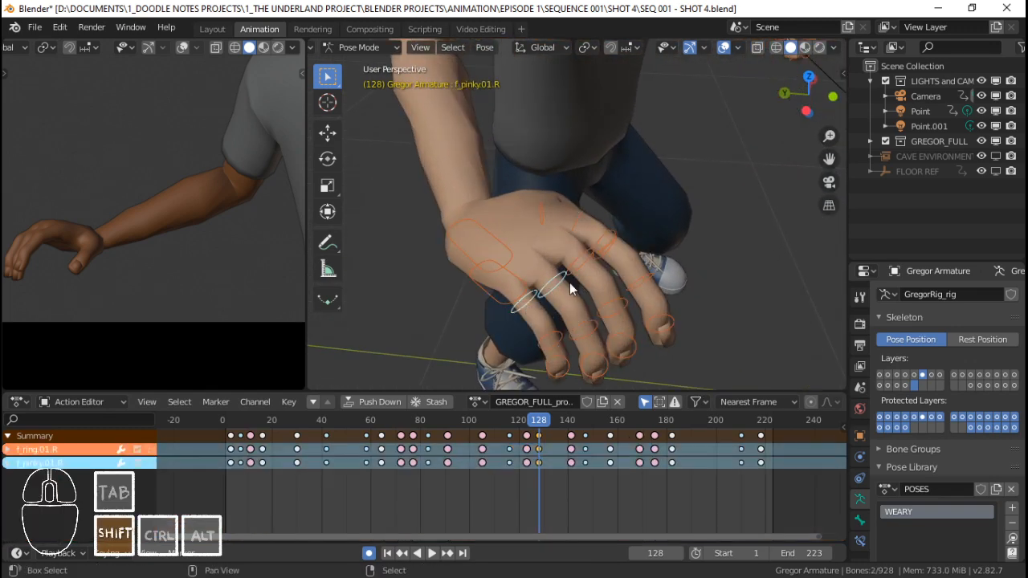
{"action": "right_click", "coordinate": [590, 255], "text": "shift"}
{"action": "right_click", "coordinate": [607, 230], "text": "shift"}
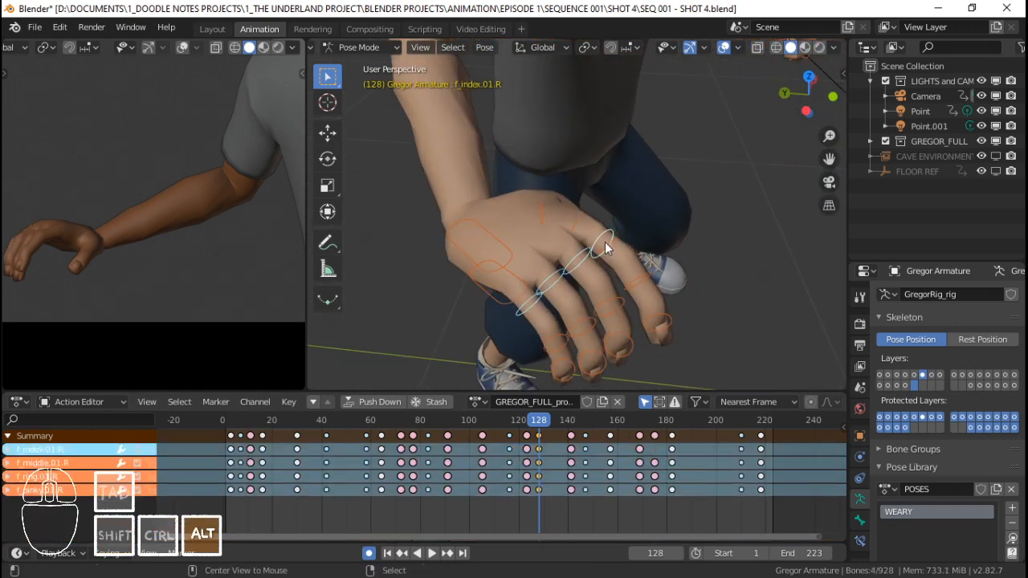
{"action": "key", "text": "alt+r"}
Play back the right hand's motion from just before frame 120 and inspect the finger pose at frame 128.
{"action": "middle_click_drag", "start_coordinate": [604, 264], "coordinate": [613, 226]}
{"action": "left_click_drag", "start_coordinate": [537, 432], "coordinate": [515, 439]}
{"action": "key", "text": "space"}
{"action": "key", "text": "space"}
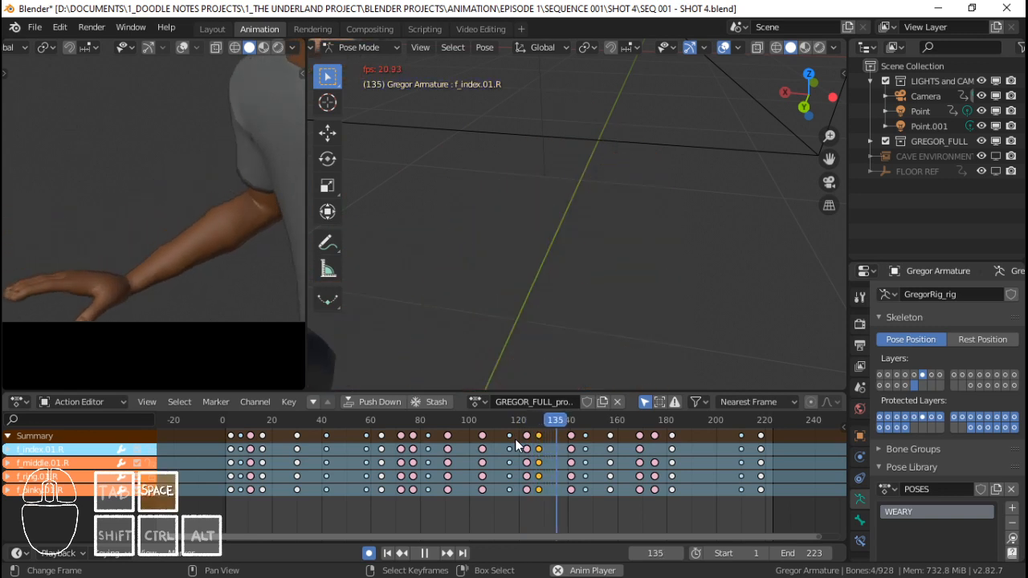
{"action": "key", "text": "space"}
{"action": "left_click", "coordinate": [527, 440]}
{"action": "left_click", "coordinate": [539, 430]}
{"action": "middle_click_drag", "start_coordinate": [532, 245], "coordinate": [593, 228]}
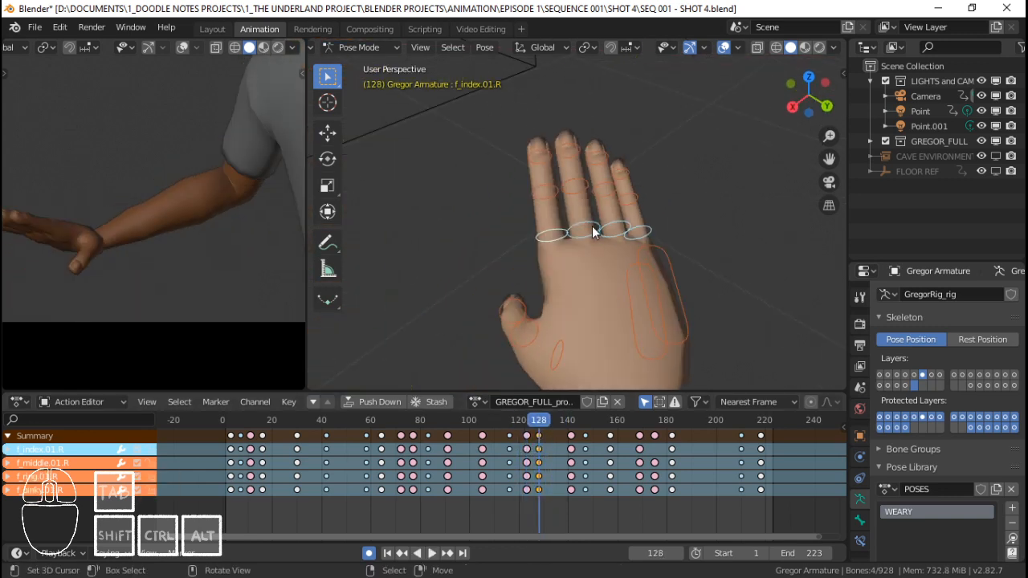
Clear the rotation of the right palm control and rotate it slightly around its local X axis at frame 128.
{"action": "right_click", "coordinate": [640, 226]}
{"action": "right_click", "coordinate": [639, 262]}
{"action": "middle_click_drag", "start_coordinate": [670, 214], "coordinate": [629, 247]}
{"action": "key", "text": "alt+r"}
{"action": "key", "text": "r"}
{"action": "key", "text": "x"}
{"action": "key", "text": "x"}
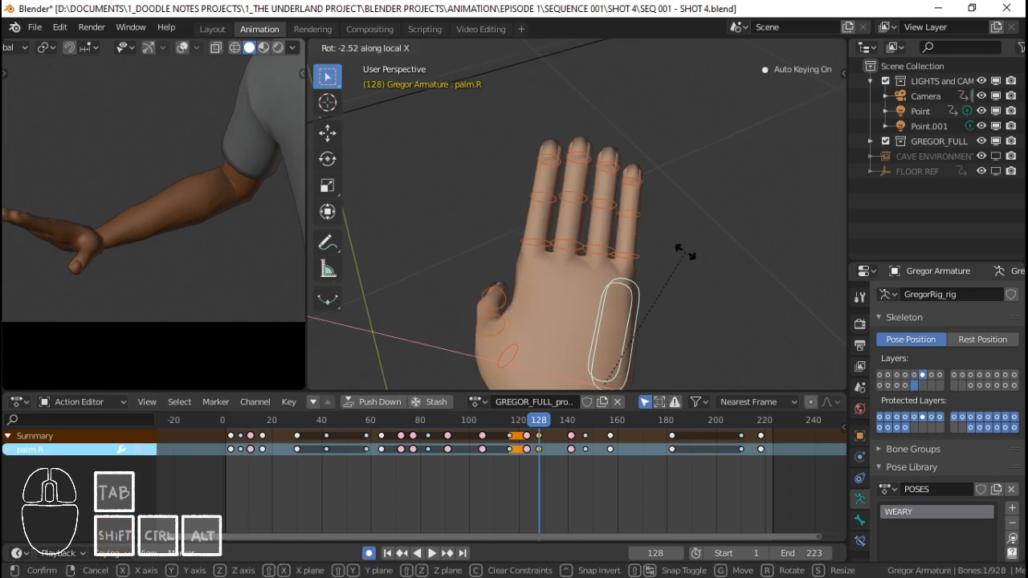
{"action": "left_click", "coordinate": [667, 292]}
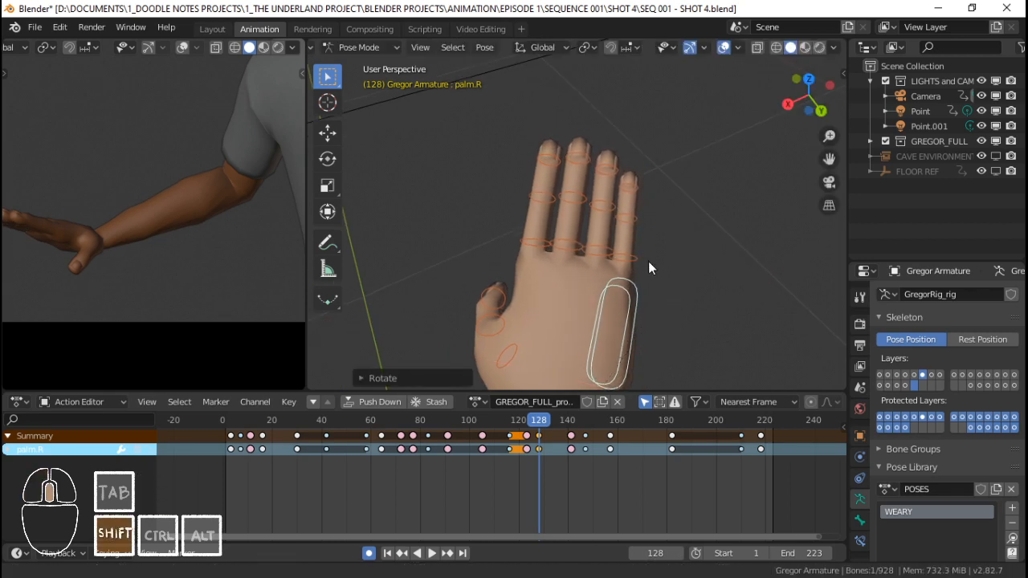
Spread the right index and middle fingers by rotating their base controls around their local Z axes at frame 128.
{"action": "middle_click_drag", "start_coordinate": [648, 261], "coordinate": [574, 252], "text": "shift"}
{"action": "scroll", "coordinate": [571, 253], "scroll_direction": "up", "scroll_amount": 1}
{"action": "left_click", "coordinate": [502, 267]}
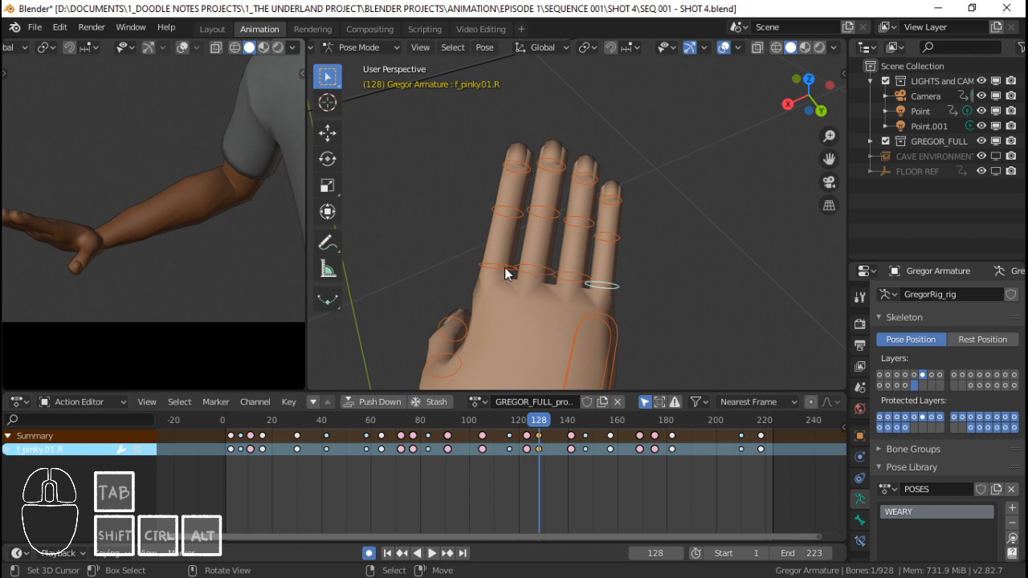
{"action": "key", "text": "r"}
{"action": "key", "text": "z"}
{"action": "key", "text": "z"}
{"action": "left_click", "coordinate": [639, 281]}
{"action": "left_click", "coordinate": [532, 269]}
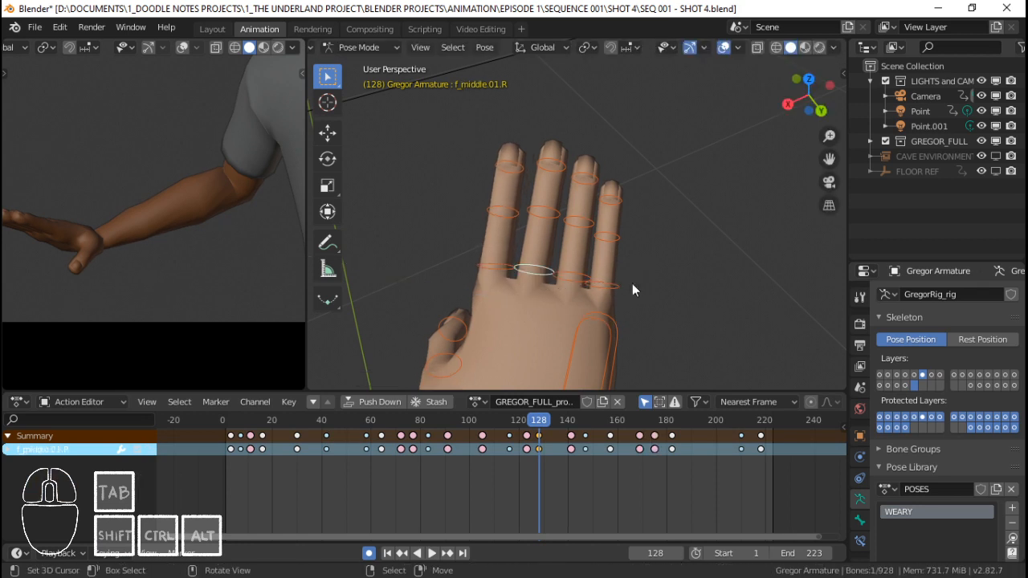
{"action": "key", "text": "r"}
{"action": "key", "text": "z"}
{"action": "key", "text": "z"}
{"action": "left_click", "coordinate": [689, 283]}
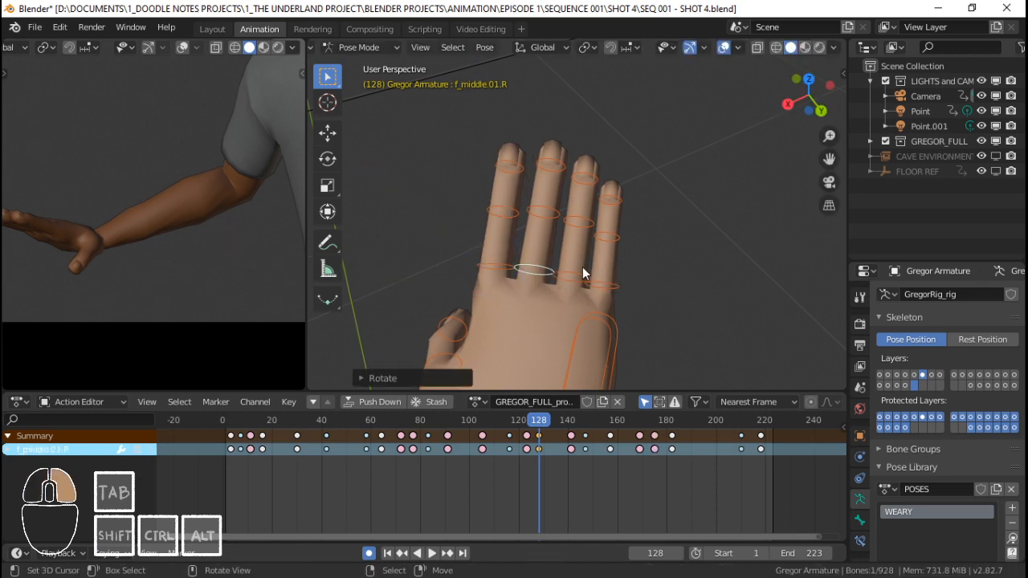
Rotate the right ring finger base about -3 degrees around local Z, and adjust the pinky base around its local Z axis.
{"action": "left_click", "coordinate": [580, 269]}
{"action": "key", "text": "r"}
{"action": "key", "text": "z"}
{"action": "key", "text": "z"}
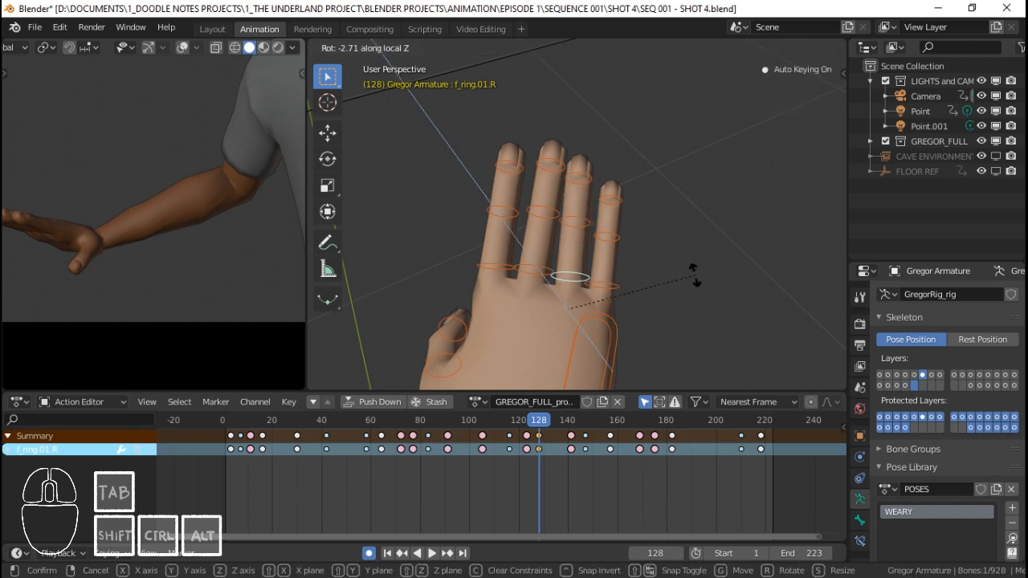
{"action": "left_click", "coordinate": [689, 278]}
{"action": "left_click", "coordinate": [620, 286]}
{"action": "key", "text": "r"}
{"action": "key", "text": "z"}
{"action": "key", "text": "z"}
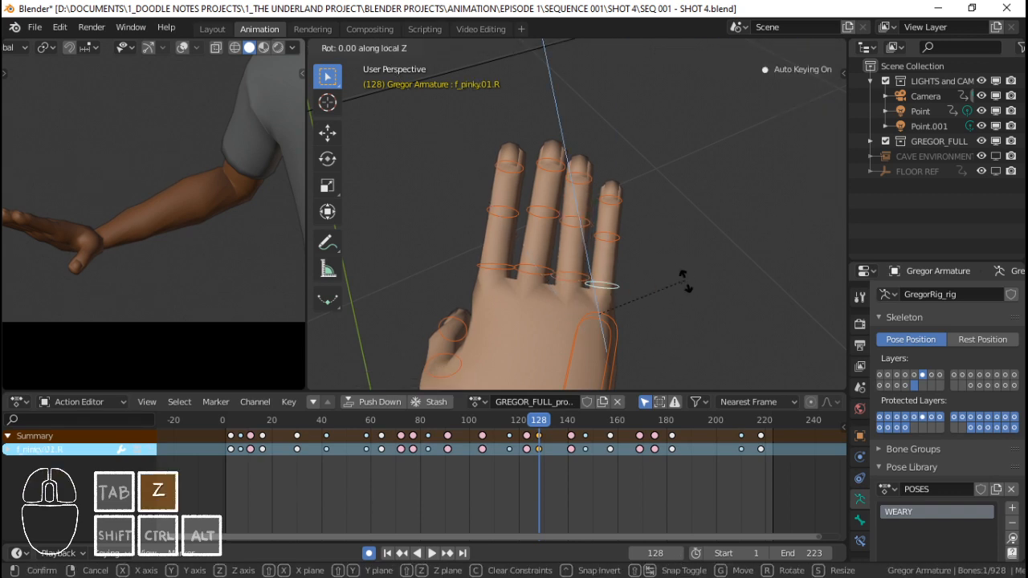
{"action": "left_click", "coordinate": [644, 281]}
Bend the right index finger by rotating its base around its local X axis at frame 128.
{"action": "middle_click_drag", "start_coordinate": [645, 277], "coordinate": [501, 234]}
{"action": "right_click", "coordinate": [490, 221], "text": "shift"}
{"action": "right_click", "coordinate": [513, 243], "text": "shift"}
{"action": "right_click", "coordinate": [527, 269]}
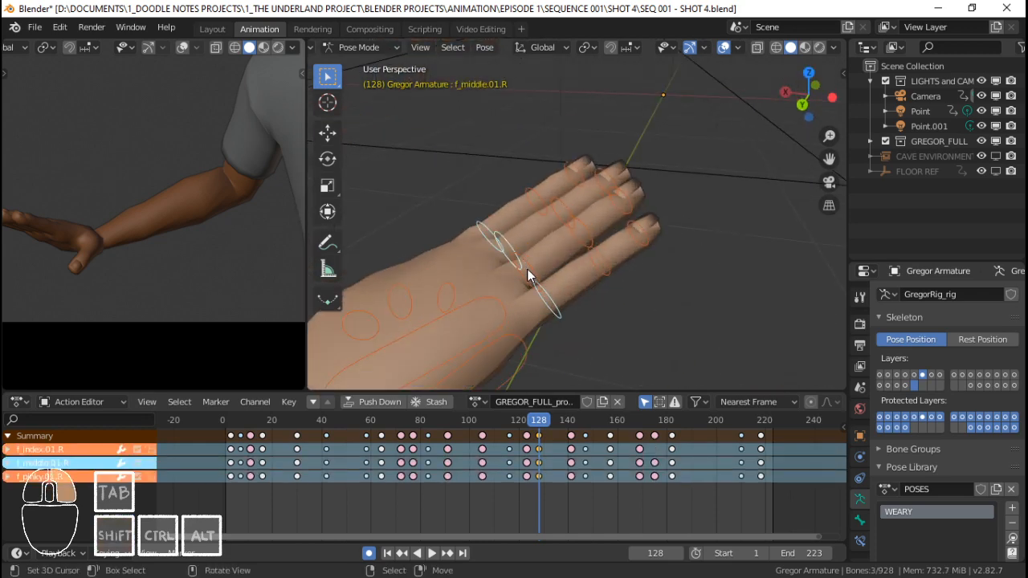
{"action": "right_click", "coordinate": [513, 238]}
{"action": "right_click", "coordinate": [530, 228]}
{"action": "key", "text": "r"}
{"action": "key", "text": "x"}
{"action": "key", "text": "x"}
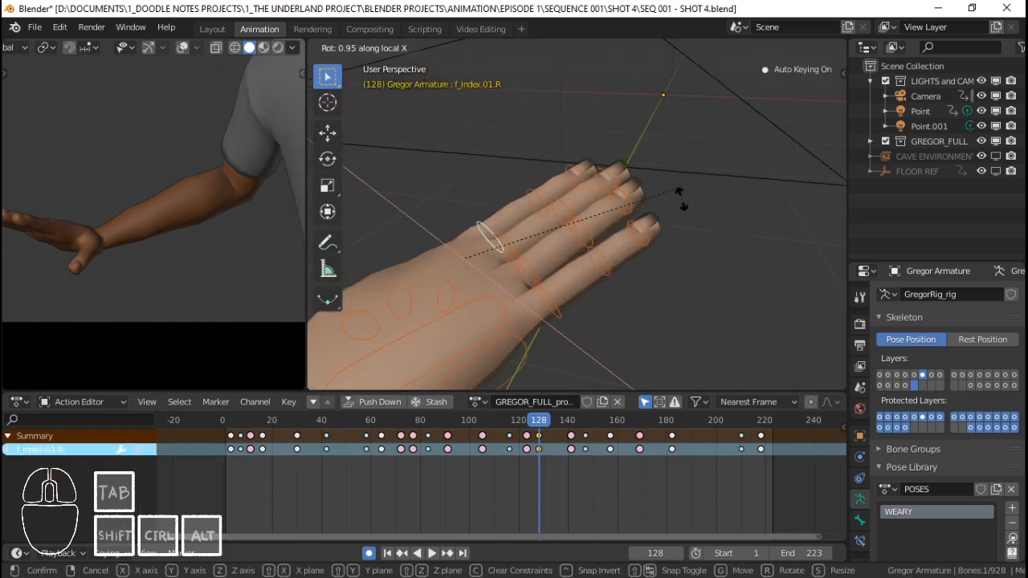
{"action": "left_click", "coordinate": [682, 202]}
Rotate the right middle and ring finger bases individually around their local X axes at frame 128.
{"action": "right_click", "coordinate": [514, 242]}
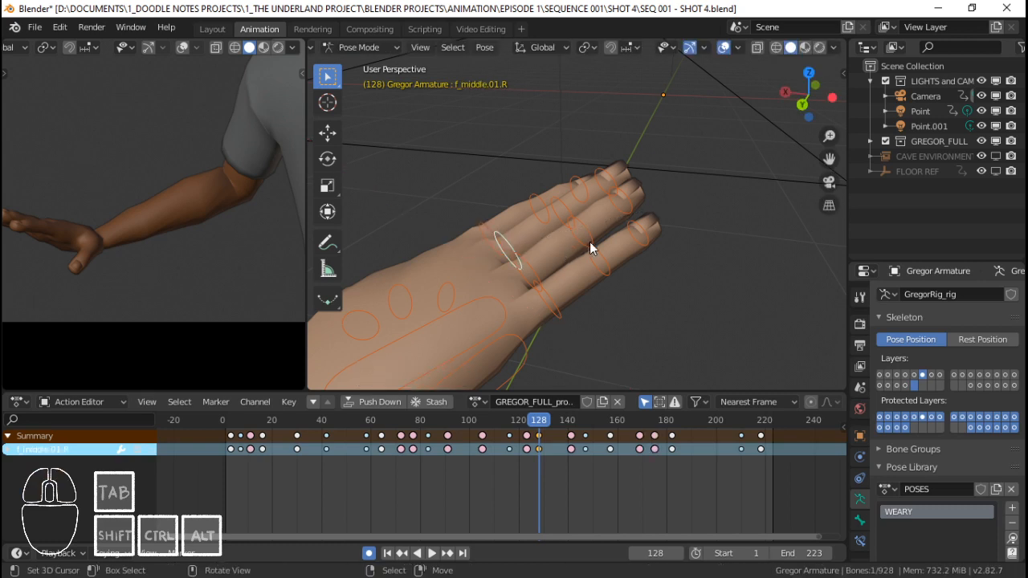
{"action": "key", "text": "r"}
{"action": "key", "text": "x"}
{"action": "key", "text": "x"}
{"action": "left_click", "coordinate": [590, 257]}
{"action": "right_click", "coordinate": [522, 265]}
{"action": "key", "text": "r"}
{"action": "key", "text": "x"}
{"action": "key", "text": "x"}
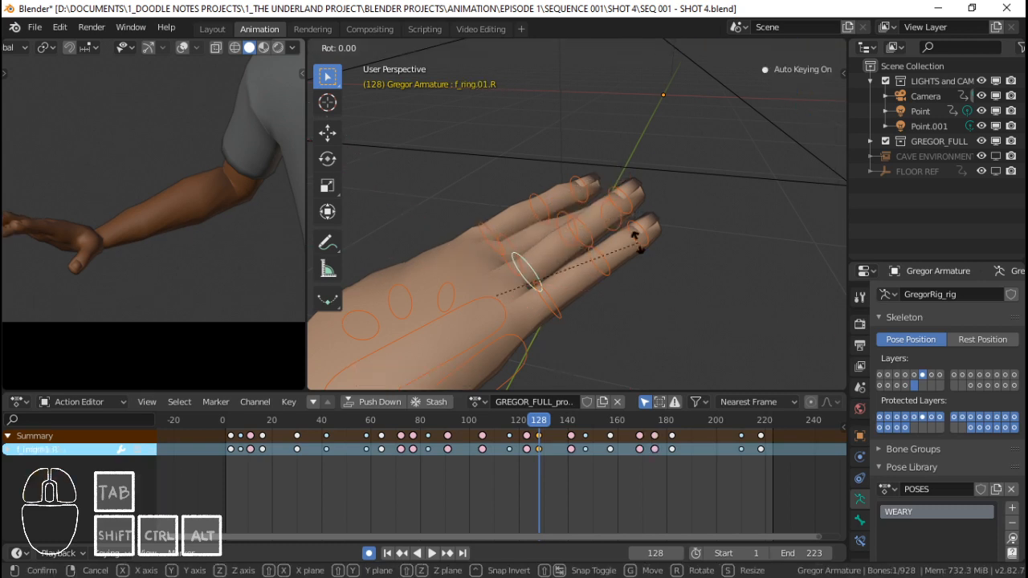
{"action": "left_click", "coordinate": [551, 268]}
Rotate the right pinky base about 16 degrees around its local X axis at frame 128.
{"action": "middle_click_drag", "start_coordinate": [551, 268], "coordinate": [596, 291]}
{"action": "right_click", "coordinate": [595, 291]}
{"action": "key", "text": "r"}
{"action": "key", "text": "x"}
{"action": "key", "text": "x"}
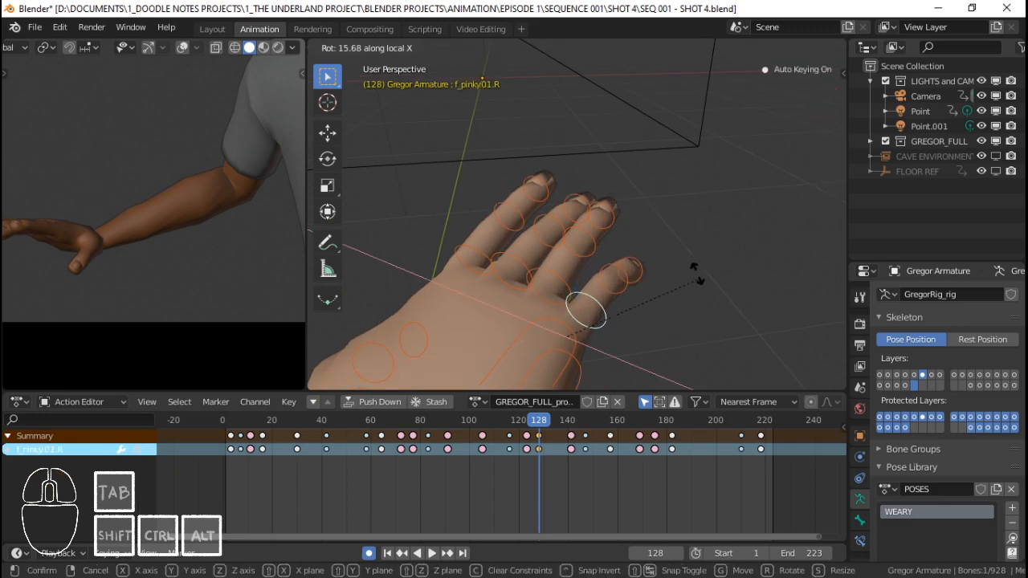
{"action": "left_click", "coordinate": [695, 271]}
Rotate the right middle finger base about -2 degrees around its local X axis at frame 128.
{"action": "middle_click_drag", "start_coordinate": [695, 259], "coordinate": [628, 224]}
{"action": "right_click", "coordinate": [628, 229]}
{"action": "key", "text": "r"}
{"action": "key", "text": "x"}
{"action": "key", "text": "x"}
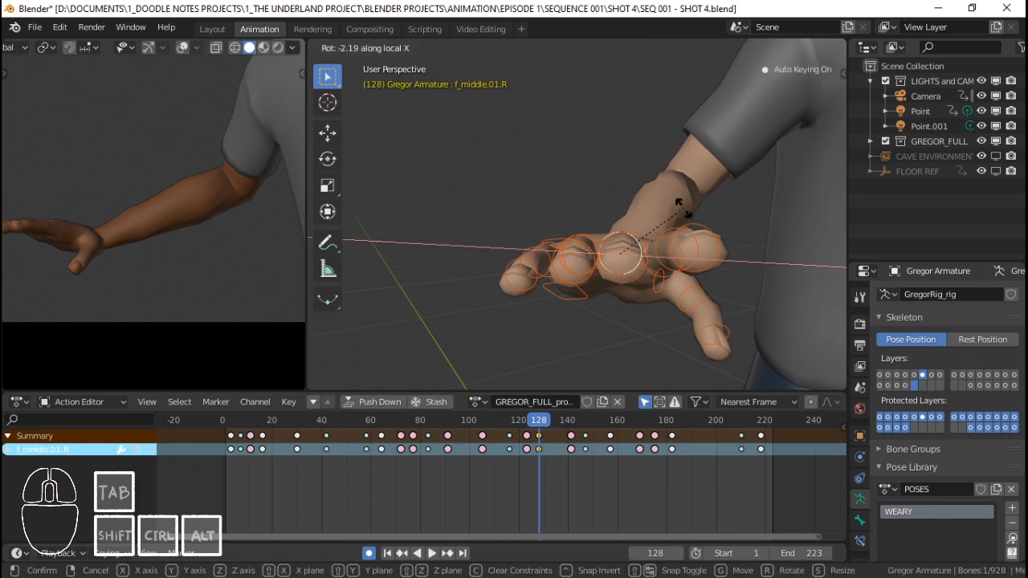
{"action": "left_click", "coordinate": [680, 205]}
Rotate the right thumb base around its local X axis and refine its angle with a trackball rotation at frame 128.
{"action": "middle_click_drag", "start_coordinate": [684, 208], "coordinate": [661, 238]}
{"action": "right_click", "coordinate": [657, 245]}
{"action": "key", "text": "r"}
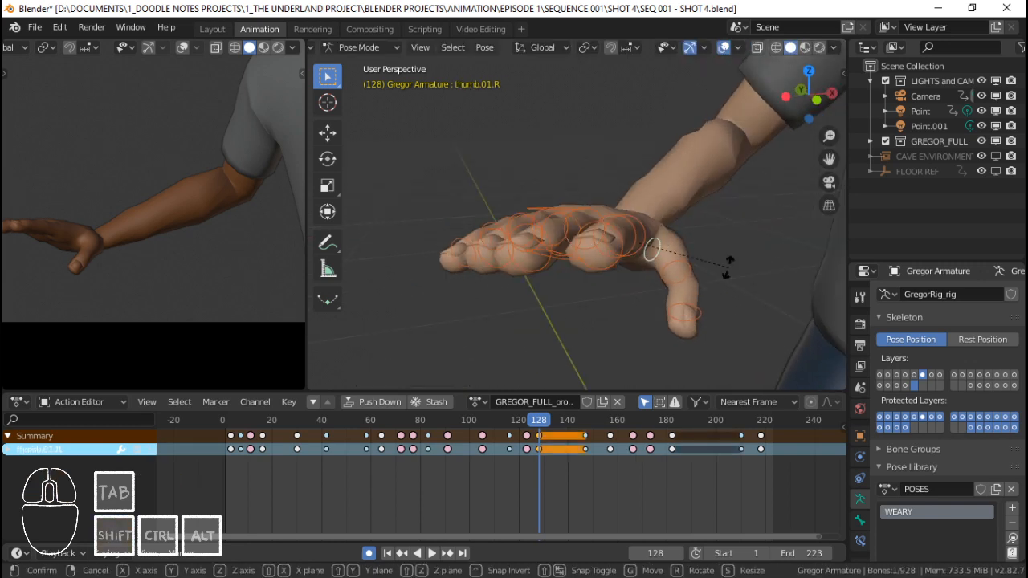
{"action": "key", "text": "x"}
{"action": "key", "text": "x"}
{"action": "left_click", "coordinate": [737, 258]}
{"action": "key", "text": "r"}
{"action": "key", "text": "r"}
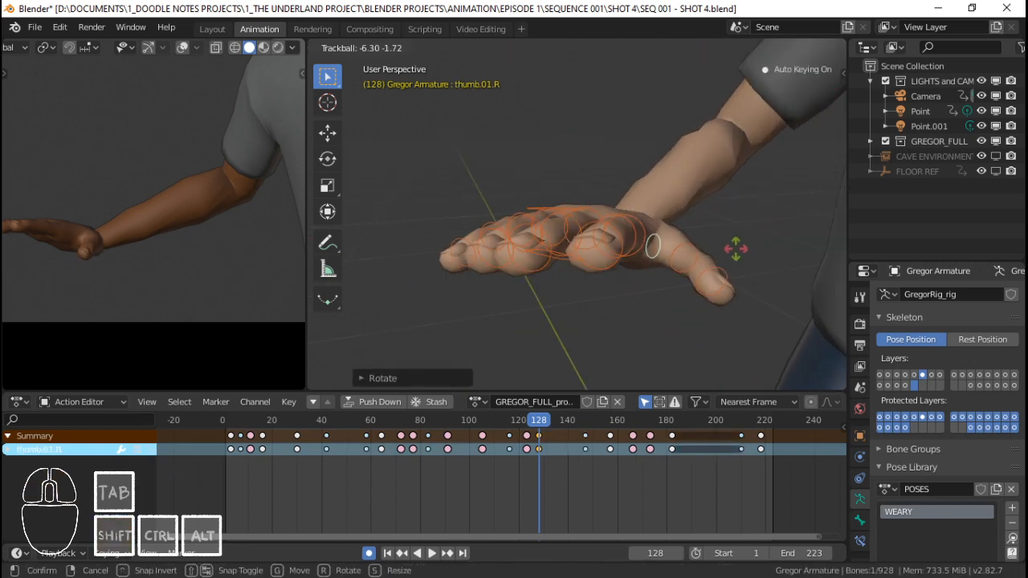
{"action": "left_click", "coordinate": [735, 258]}
Select all of the right hand's controls and key their location and rotation at frame 128.
{"action": "scroll", "coordinate": [714, 257], "scroll_direction": "down", "scroll_amount": 2}
{"action": "key", "text": "c"}
{"action": "left_click", "coordinate": [595, 251]}
{"action": "right_click", "coordinate": [633, 248]}
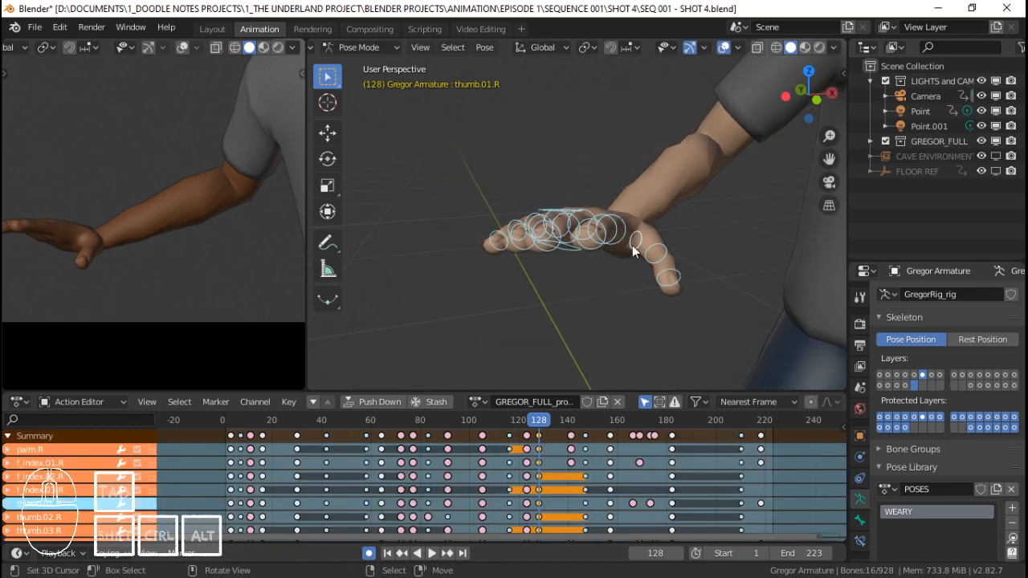
{"action": "key", "text": "i"}
Play back the right hand's motion, move to frame 138, and snap the hand keyframes just after frame 140 to it.
{"action": "middle_click_drag", "start_coordinate": [645, 242], "coordinate": [554, 265]}
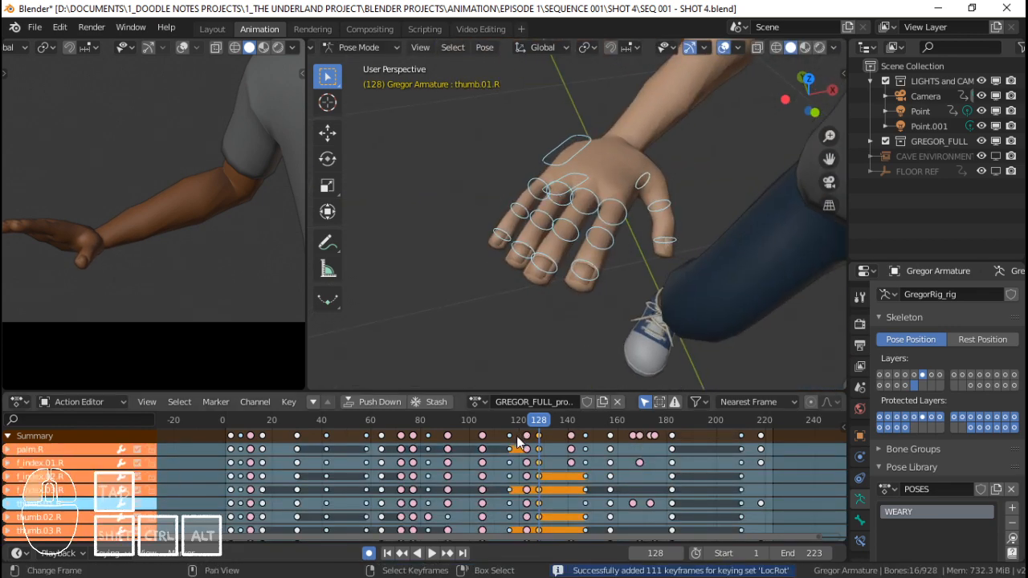
{"action": "key", "text": "space"}
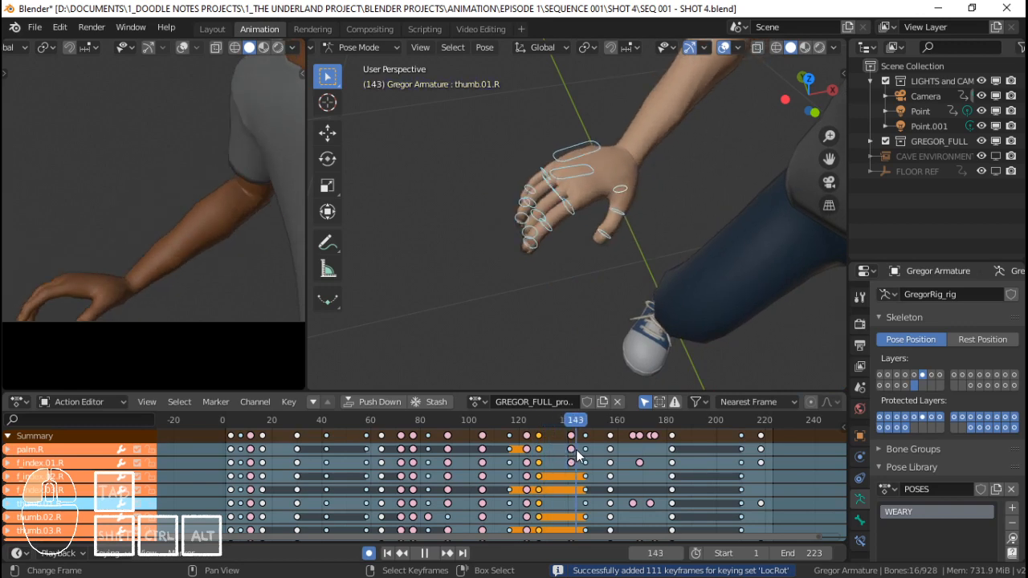
{"action": "mouse_move", "coordinate": [576, 449]}
{"action": "left_mouse_down"}
{"action": "mouse_move", "coordinate": [524, 450]}
{"action": "mouse_move", "coordinate": [562, 445]}
{"action": "left_mouse_up"}
{"action": "key", "text": "space"}
{"action": "key", "text": "space"}
{"action": "right_click", "coordinate": [566, 431]}
{"action": "key", "text": "shift+s"}
{"action": "left_click", "coordinate": [530, 430]}
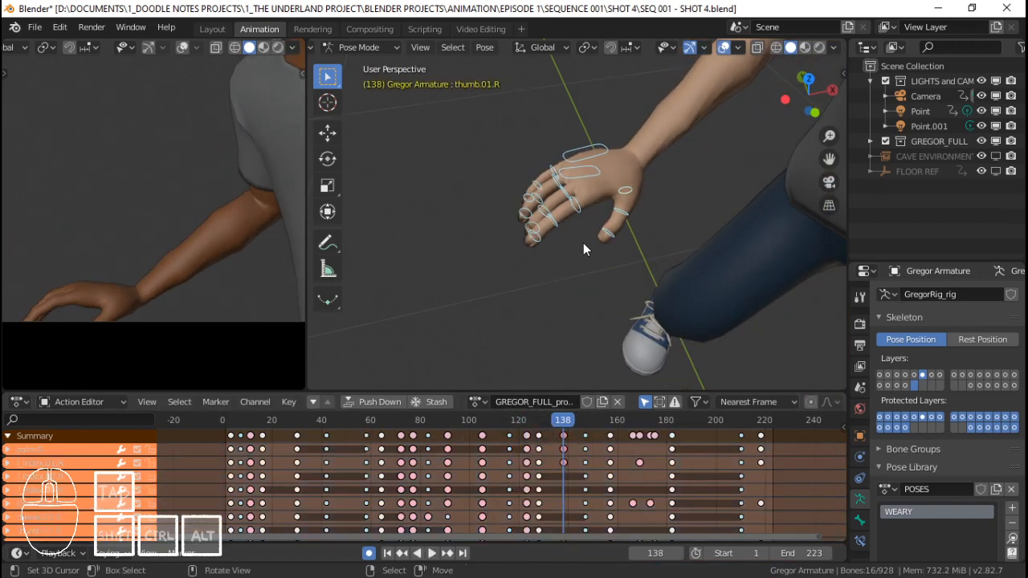
Rotate the right middle finger base and another finger base of the same hand around their local Z axes at frame 138.
{"action": "middle_click_drag", "start_coordinate": [584, 244], "coordinate": [548, 265]}
{"action": "scroll", "coordinate": [490, 290], "scroll_direction": "up", "scroll_amount": 3}
{"action": "scroll", "coordinate": [548, 265], "scroll_direction": "up", "scroll_amount": 1}
{"action": "scroll", "coordinate": [550, 264], "scroll_direction": "down", "scroll_amount": 2}
{"action": "scroll", "coordinate": [565, 235], "scroll_direction": "up", "scroll_amount": 3}
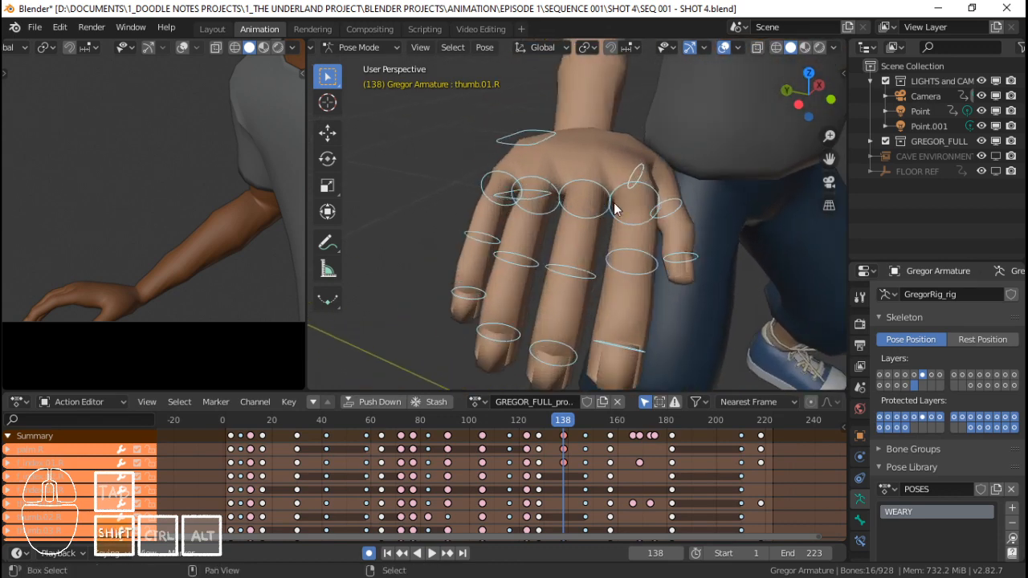
{"action": "left_click", "coordinate": [549, 135]}
{"action": "middle_click_drag", "start_coordinate": [556, 147], "coordinate": [611, 172]}
{"action": "middle_click_drag", "start_coordinate": [556, 198], "coordinate": [547, 244]}
{"action": "left_click", "coordinate": [632, 194]}
{"action": "left_click", "coordinate": [561, 218]}
{"action": "key", "text": "r"}
{"action": "key", "text": "z"}
{"action": "key", "text": "z"}
{"action": "left_click", "coordinate": [664, 245]}
{"action": "middle_click_drag", "start_coordinate": [664, 245], "coordinate": [581, 229]}
{"action": "left_click", "coordinate": [582, 229]}
{"action": "key", "text": "r"}
{"action": "key", "text": "z"}
{"action": "key", "text": "z"}
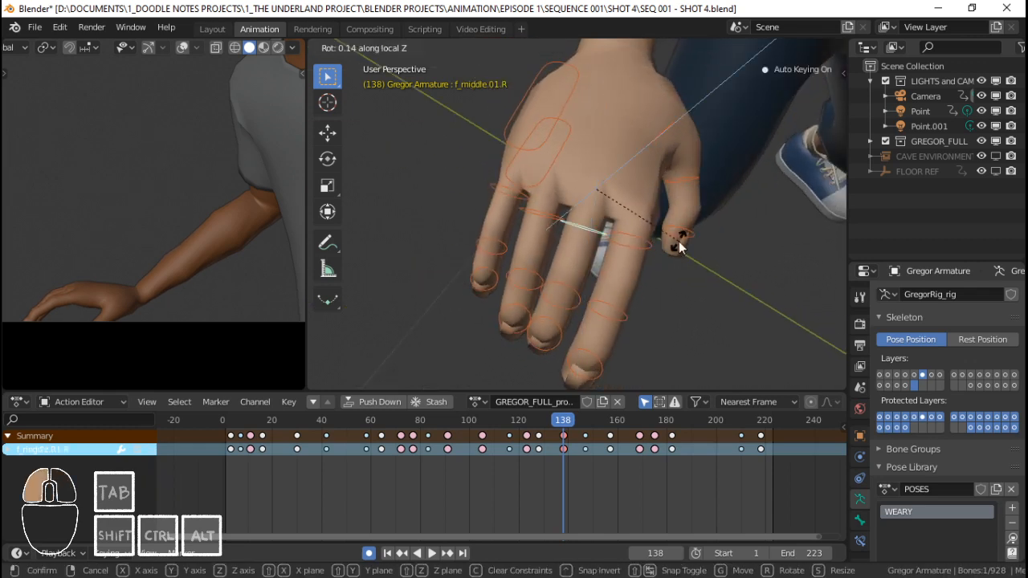
{"action": "left_click", "coordinate": [678, 241]}
Raise the right index finger by rotating its base around its local X axis in two passes at frame 138.
{"action": "middle_click_drag", "start_coordinate": [679, 241], "coordinate": [634, 220]}
{"action": "left_click", "coordinate": [633, 220]}
{"action": "key", "text": "r"}
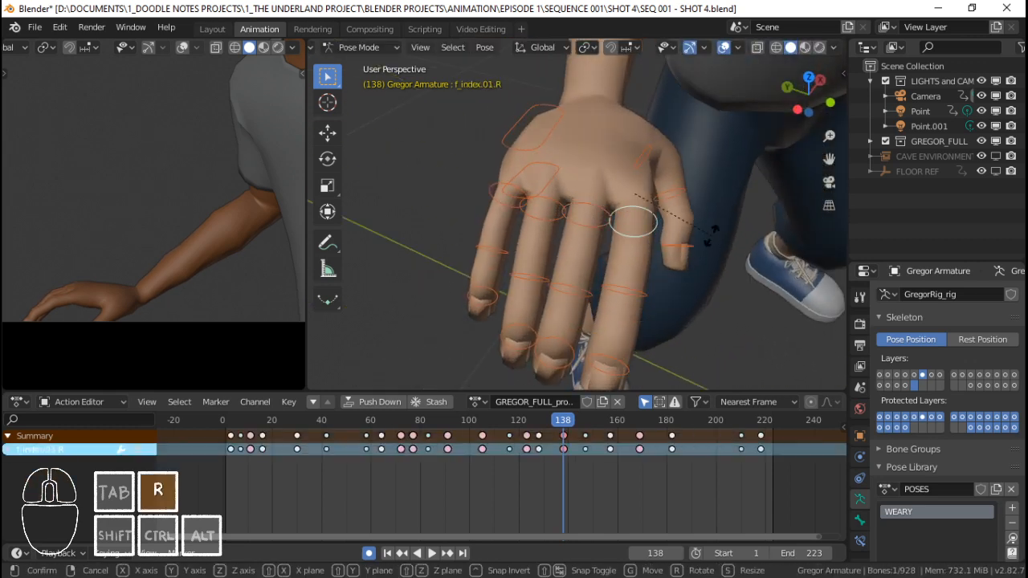
{"action": "key", "text": "x"}
{"action": "key", "text": "x"}
{"action": "left_click", "coordinate": [711, 221]}
{"action": "key", "text": "r"}
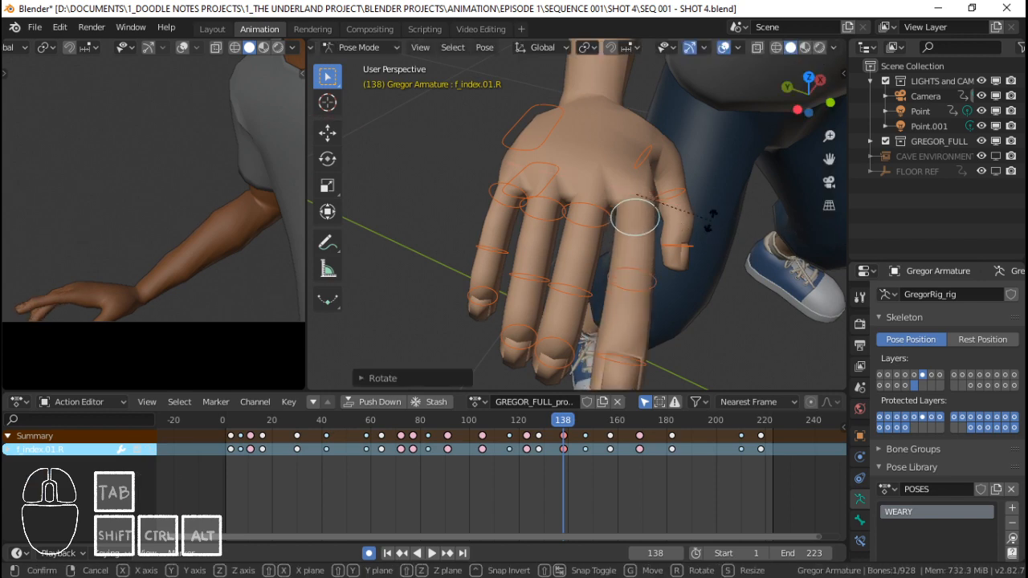
{"action": "key", "text": "x"}
{"action": "key", "text": "x"}
{"action": "left_click", "coordinate": [629, 229]}
Rotate the right ring and middle finger bases together about -7 degrees around their local X axes at frame 138.
{"action": "left_click", "coordinate": [566, 221]}
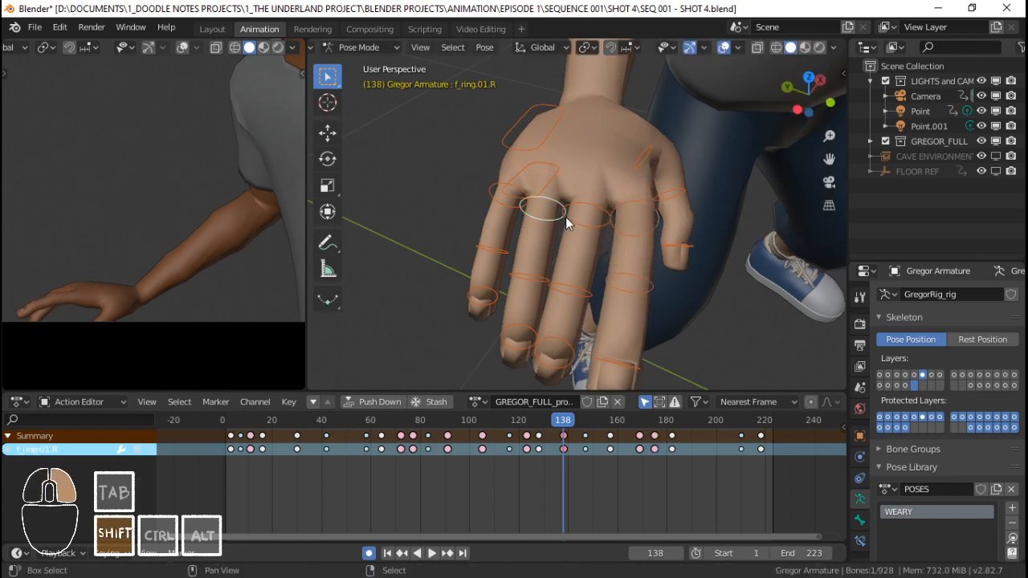
{"action": "left_click", "coordinate": [582, 215], "text": "shift"}
{"action": "middle_click_drag", "start_coordinate": [582, 215], "coordinate": [634, 171]}
{"action": "key", "text": "r"}
{"action": "key", "text": "x"}
{"action": "key", "text": "x"}
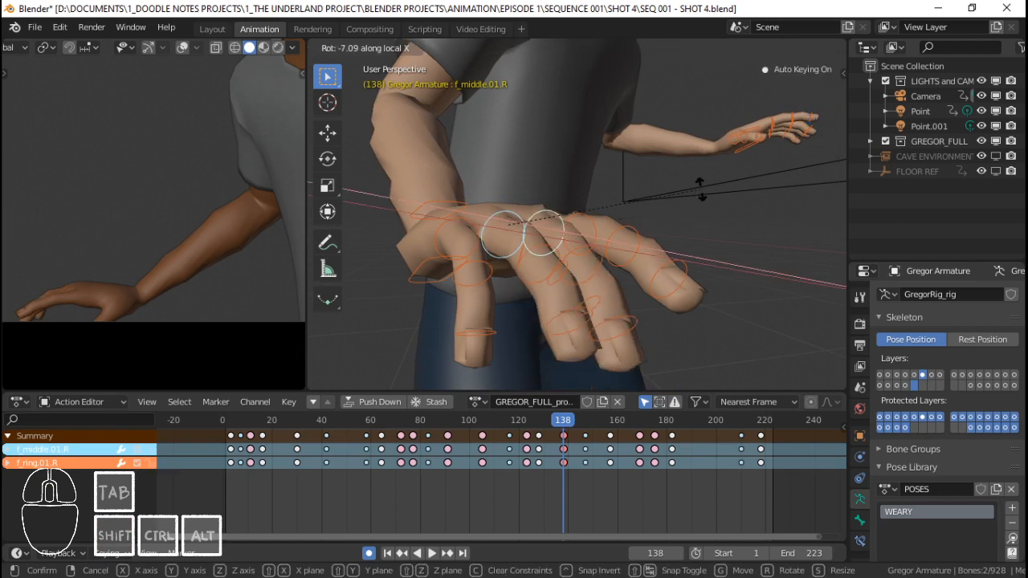
{"action": "left_click", "coordinate": [700, 187]}
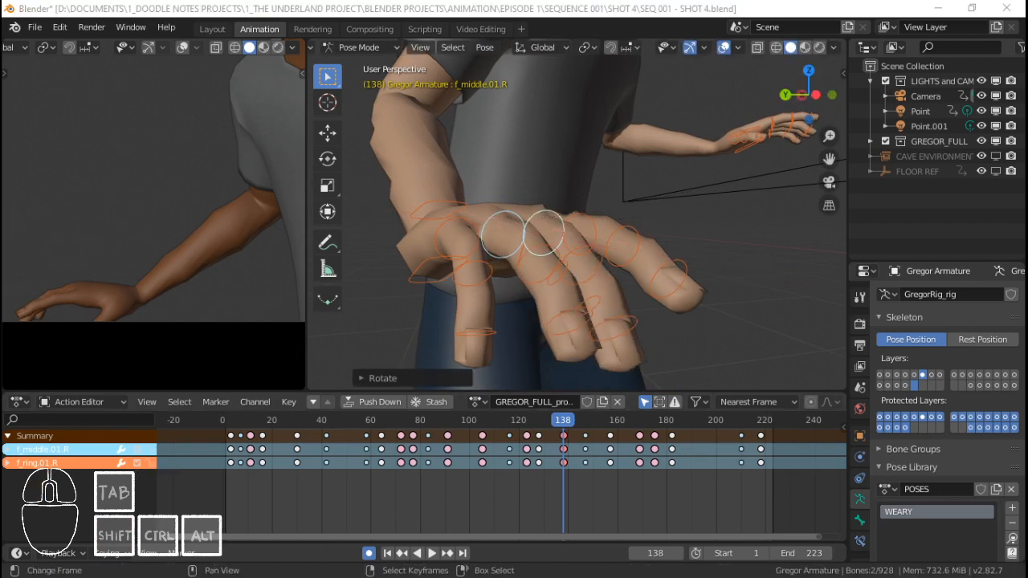
Switch to the browser, search YouTube for "hand of animation blender conference", and return to Blender.
{"action": "key", "text": "n"}
{"action": "key", "text": "o"}
{"action": "key", "text": "o"}
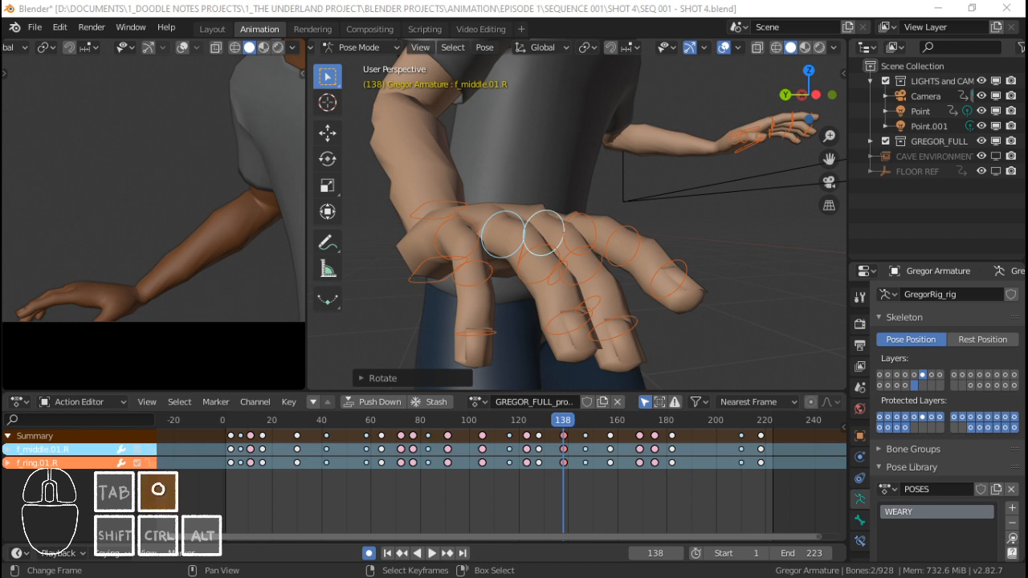
{"action": "key", "text": "o"}
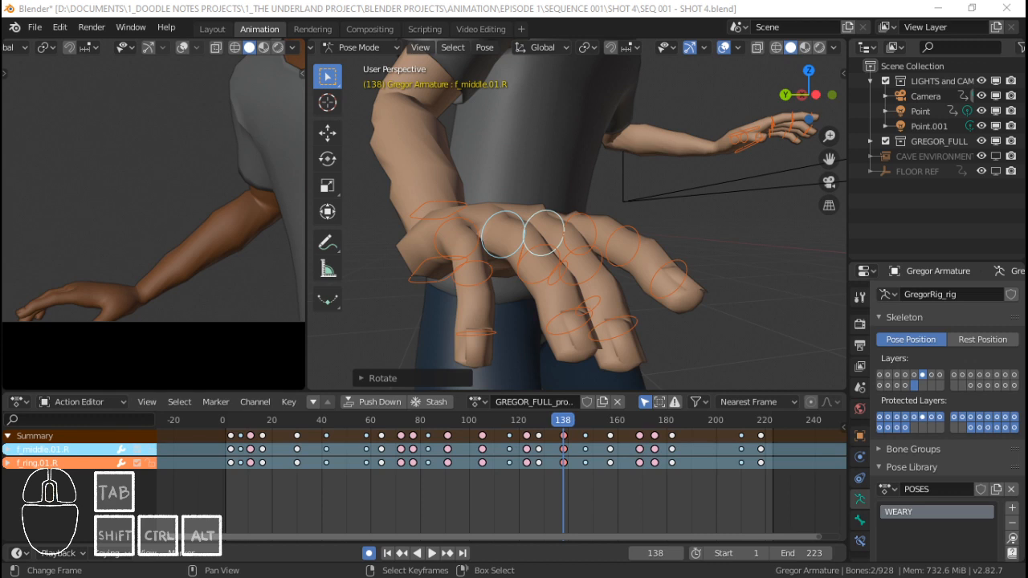
{"action": "key", "text": "o"}
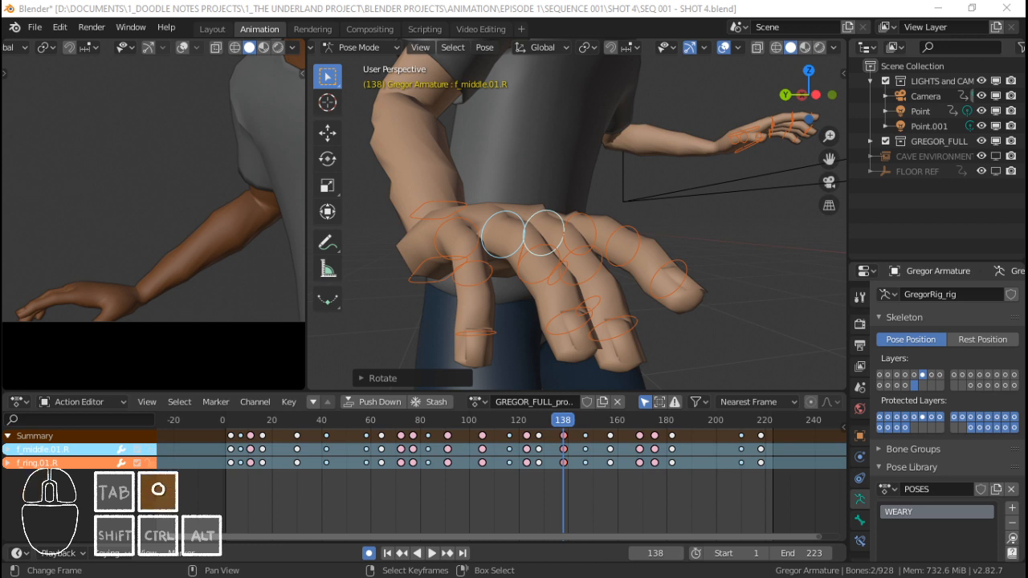
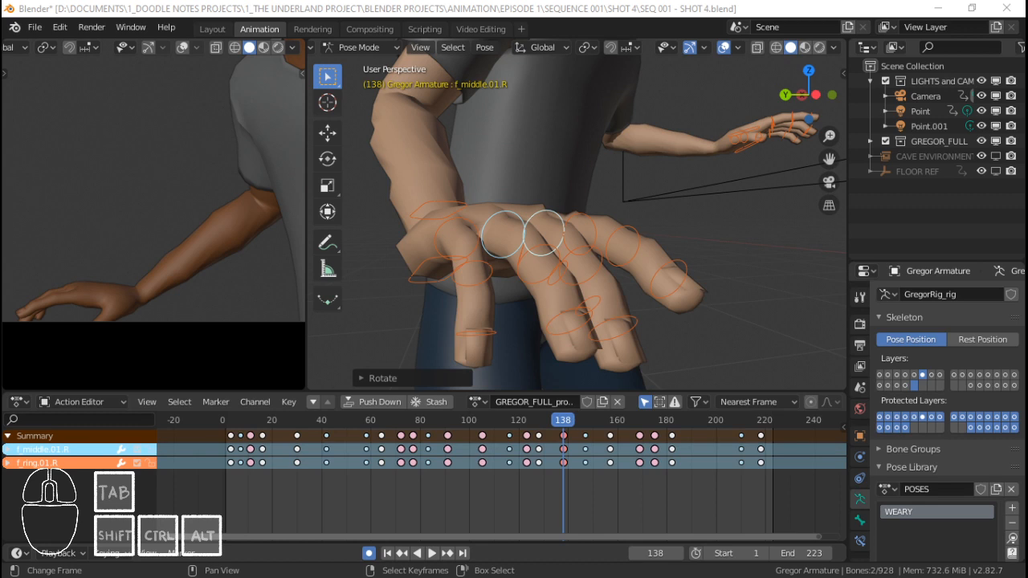
{"action": "key", "text": "a"}
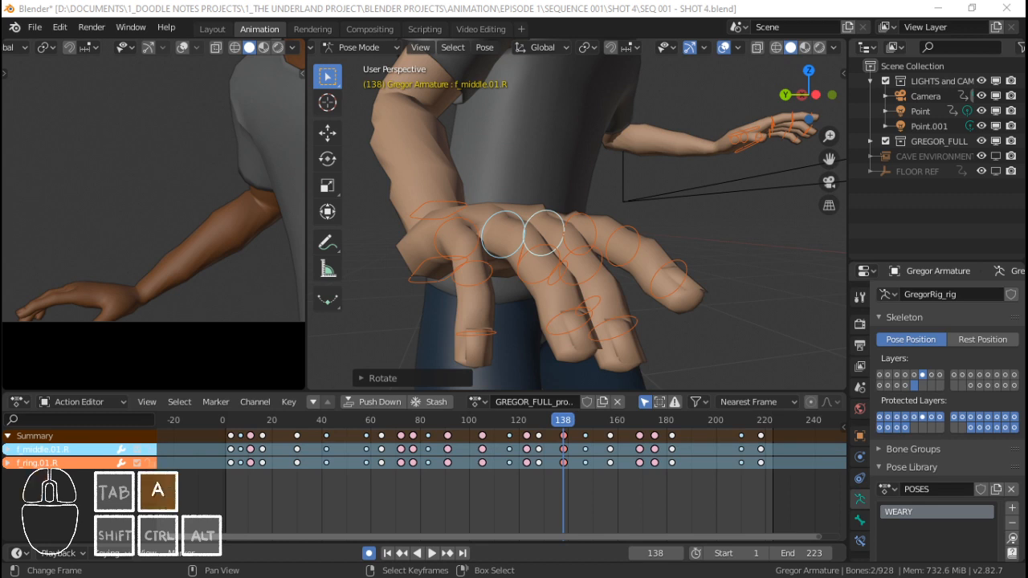
{"action": "key", "text": "space"}
{"action": "key", "text": "n"}
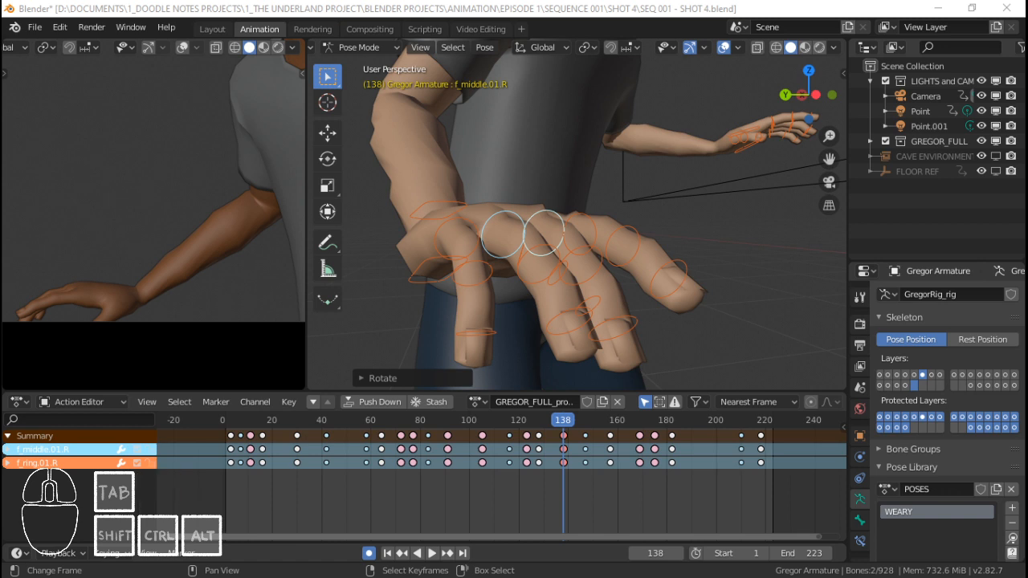
{"action": "key", "text": "e"}
{"action": "key", "text": "n"}
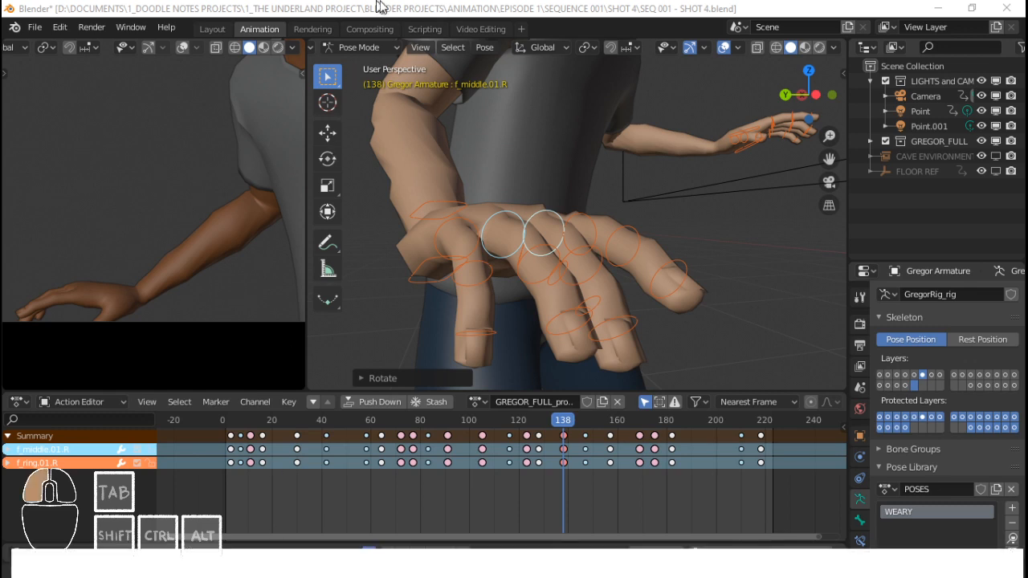
{"action": "key", "text": "alt+Tab"}
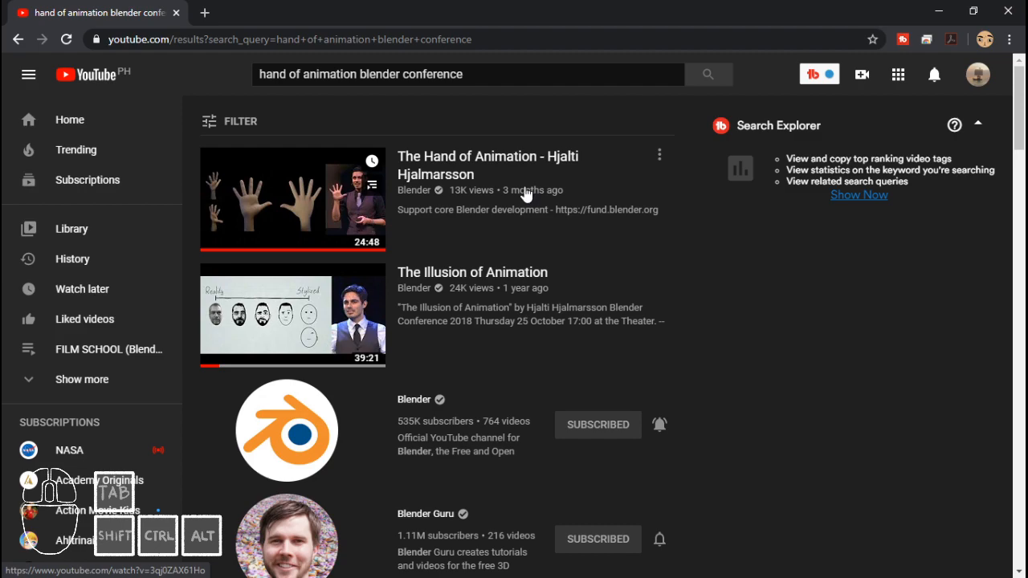
{"action": "left_click", "coordinate": [1025, 11]}
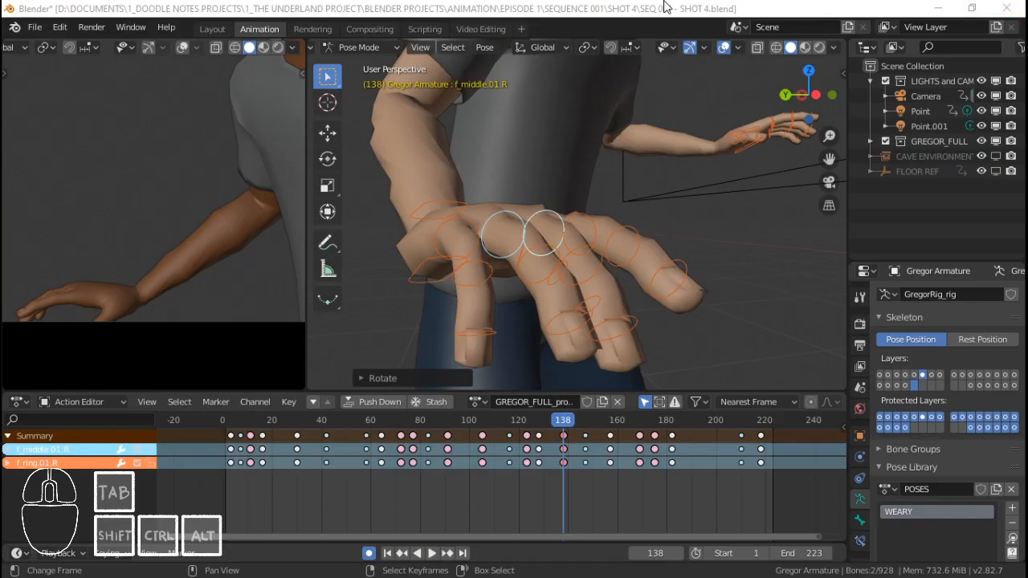
Play the animation from the start of the shot and examine the character's arm and hand movement in the camera view.
{"action": "middle_click_drag", "start_coordinate": [556, 121], "coordinate": [580, 239]}
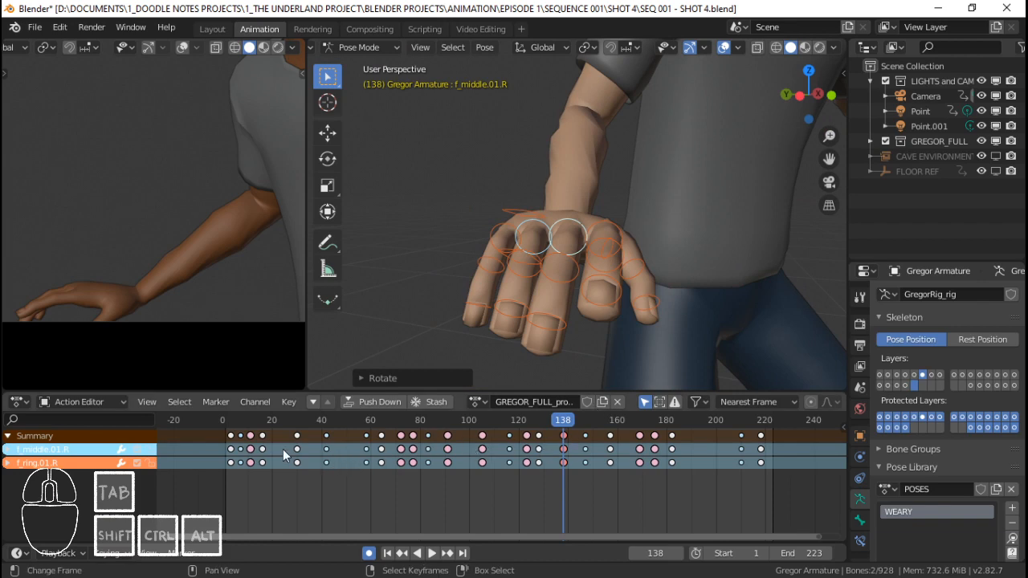
{"action": "left_click", "coordinate": [228, 450]}
{"action": "key", "text": "space"}
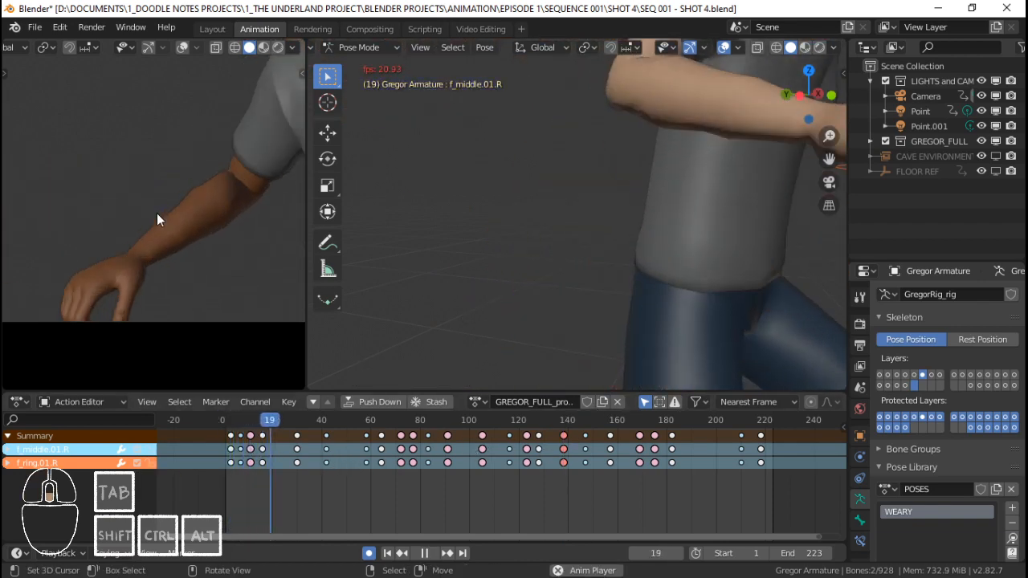
{"action": "scroll", "coordinate": [183, 182], "scroll_direction": "up", "scroll_amount": 5}
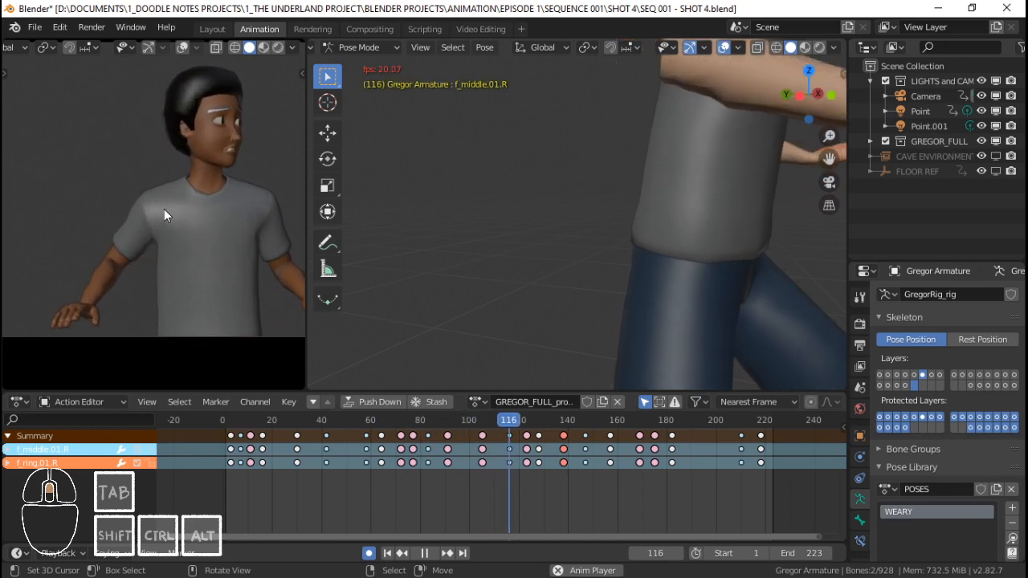
{"action": "key", "text": "space"}
Replay the section around frames 70 to 145 several times to examine the timing of the right hand's finger motion.
{"action": "left_click", "coordinate": [454, 457]}
{"action": "key", "text": "space"}
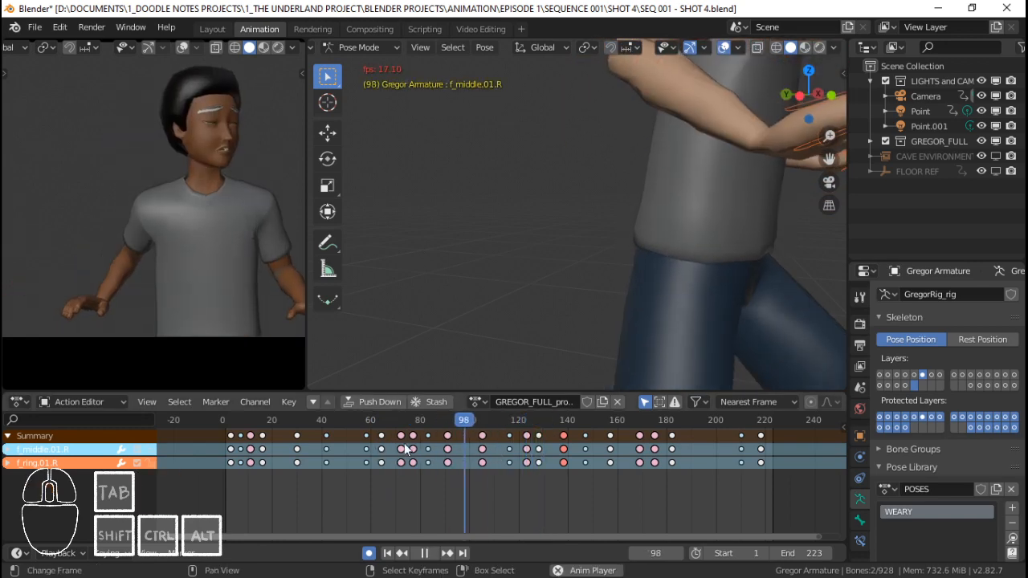
{"action": "key", "text": "space"}
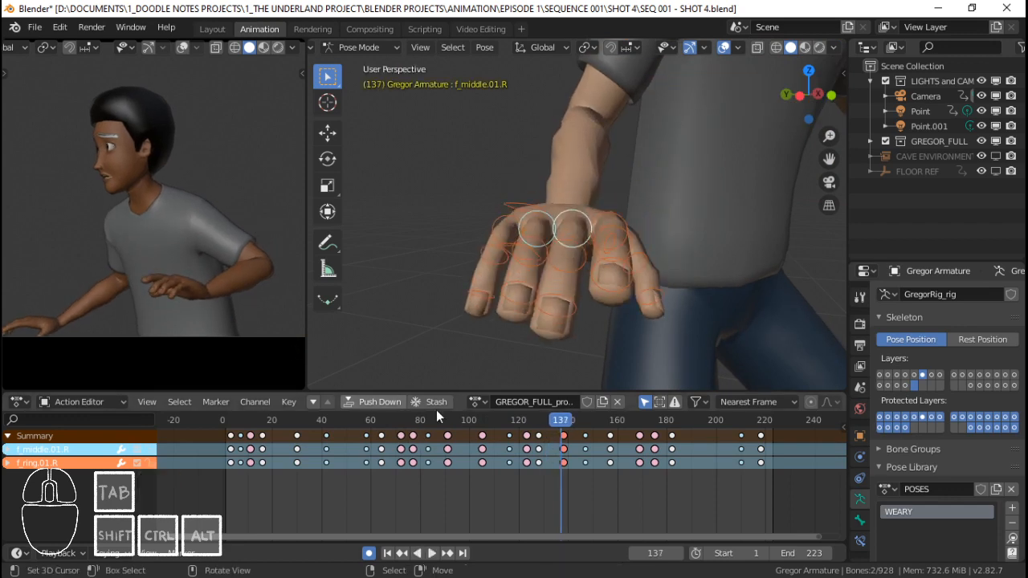
{"action": "left_click", "coordinate": [508, 465]}
{"action": "key", "text": "space"}
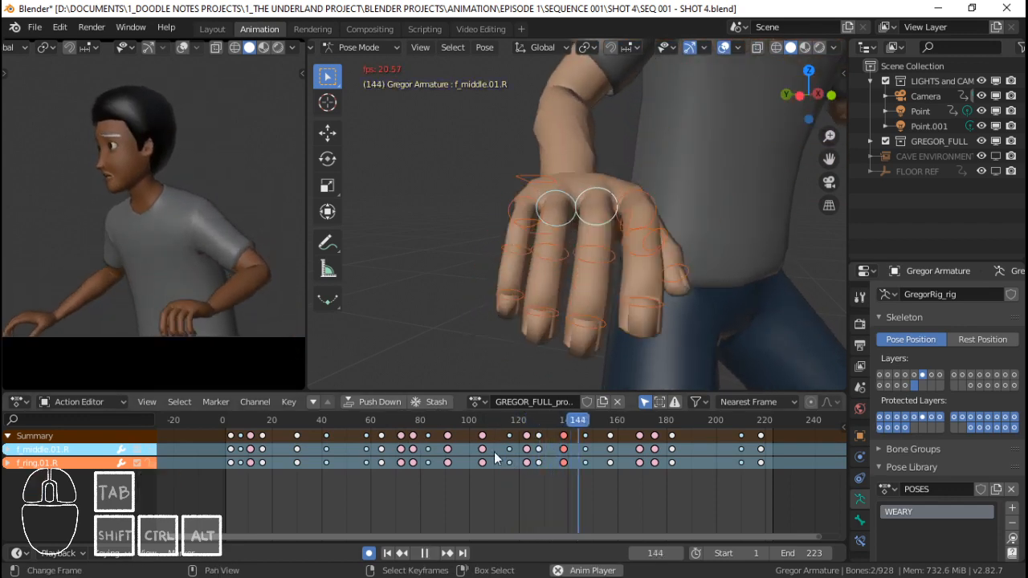
{"action": "left_click", "coordinate": [404, 458]}
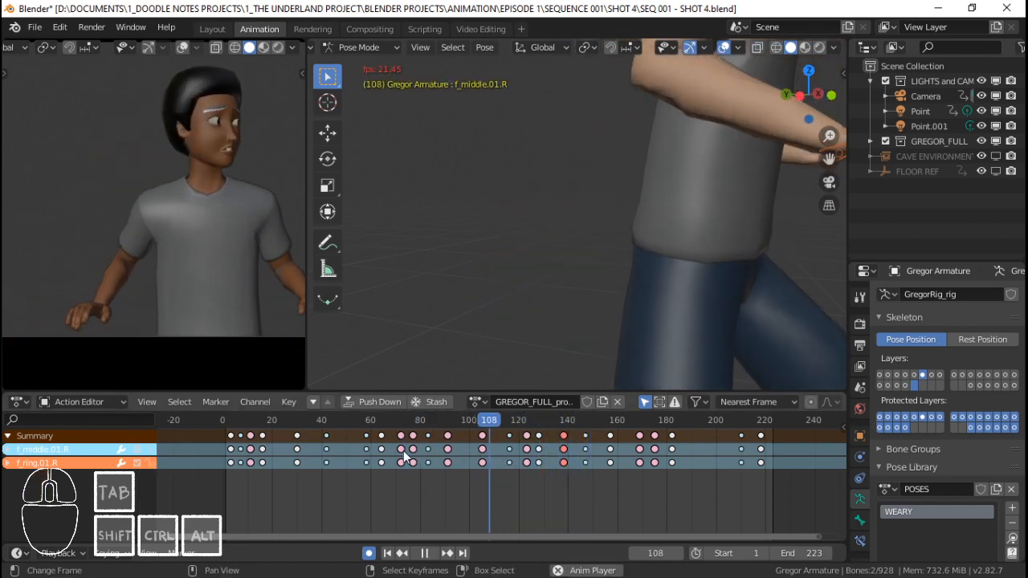
{"action": "left_click", "coordinate": [394, 456]}
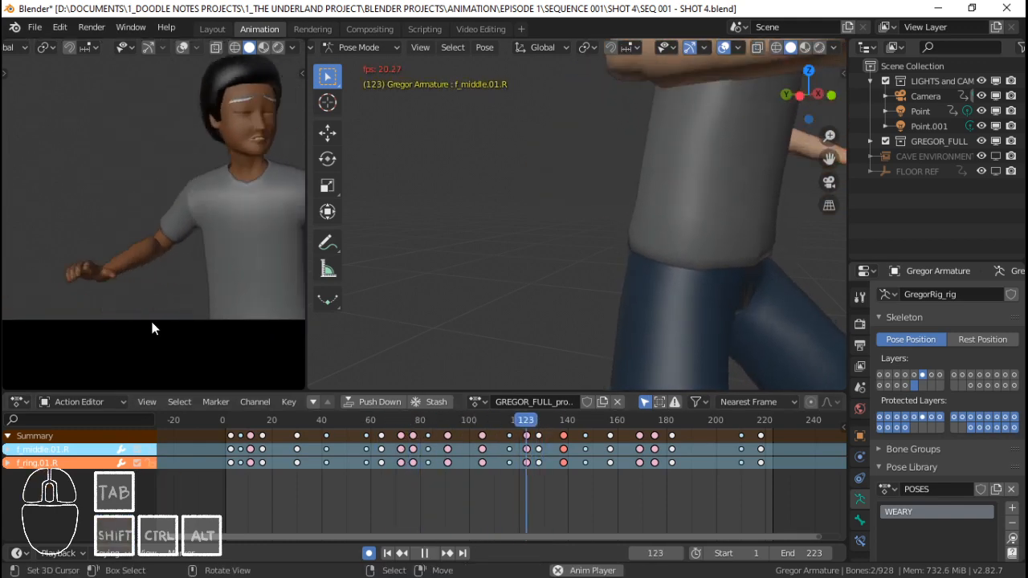
{"action": "key", "text": "space"}
{"action": "left_click", "coordinate": [408, 461]}
{"action": "key", "text": "space"}
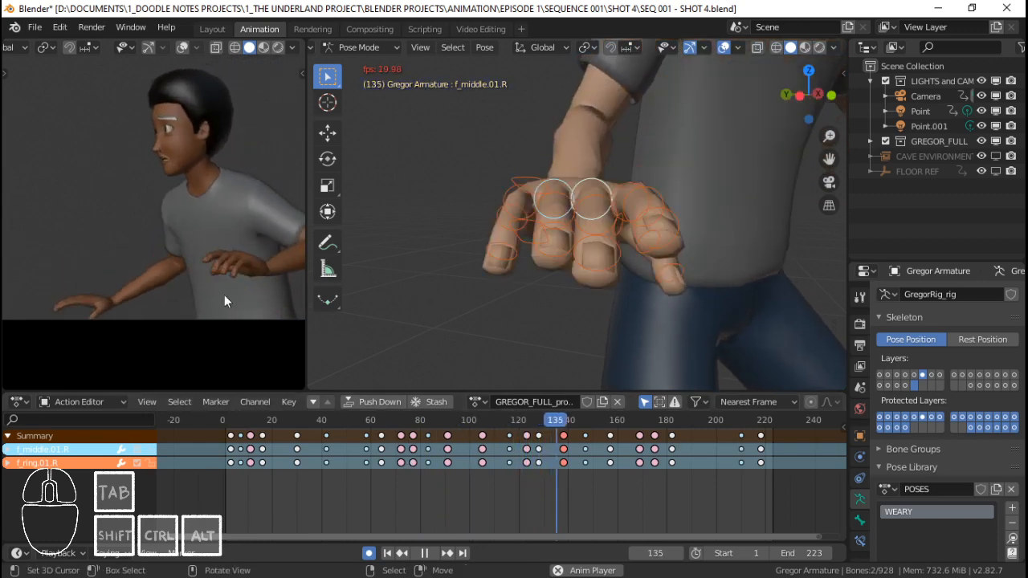
{"action": "left_click", "coordinate": [312, 459]}
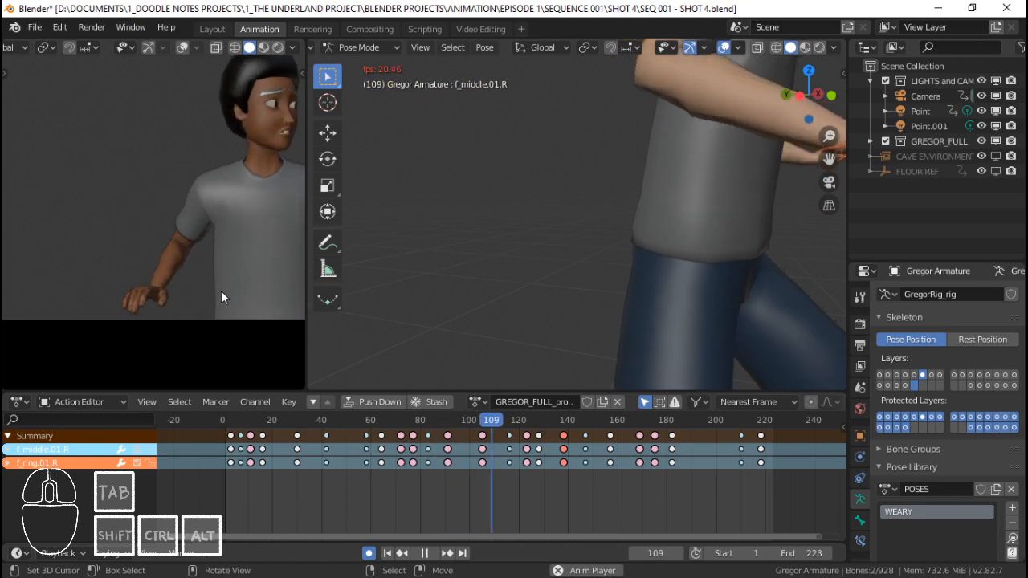
Go to frame 147 and select the bases of the right ring, middle, index and pinky fingers.
{"action": "left_click_drag", "start_coordinate": [546, 459], "coordinate": [588, 459]}
{"action": "middle_click_drag", "start_coordinate": [644, 287], "coordinate": [546, 213]}
{"action": "left_click", "coordinate": [538, 210]}
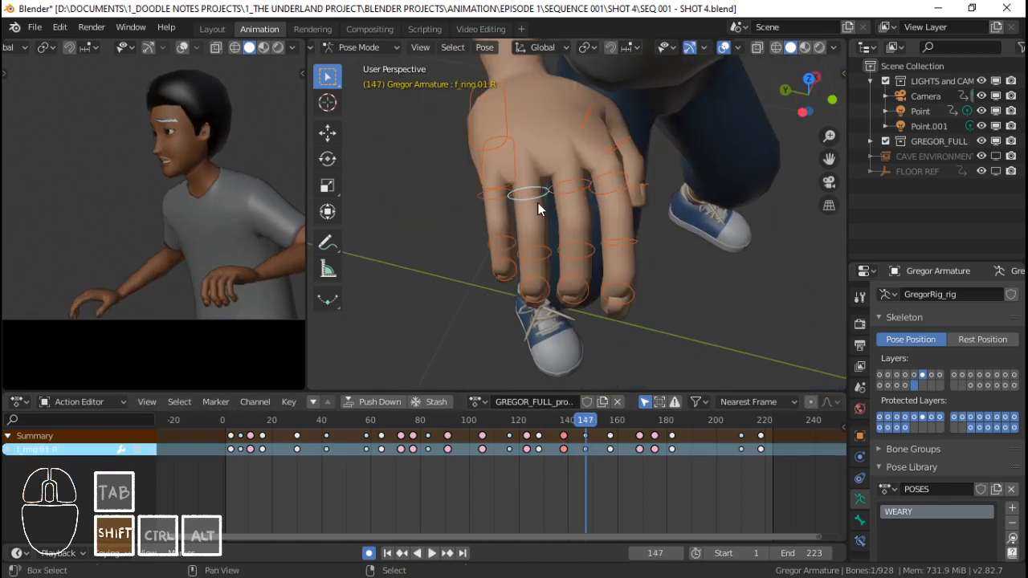
{"action": "scroll", "coordinate": [545, 230], "scroll_direction": "up", "scroll_amount": 3}
{"action": "key", "text": "KP_Decimal"}
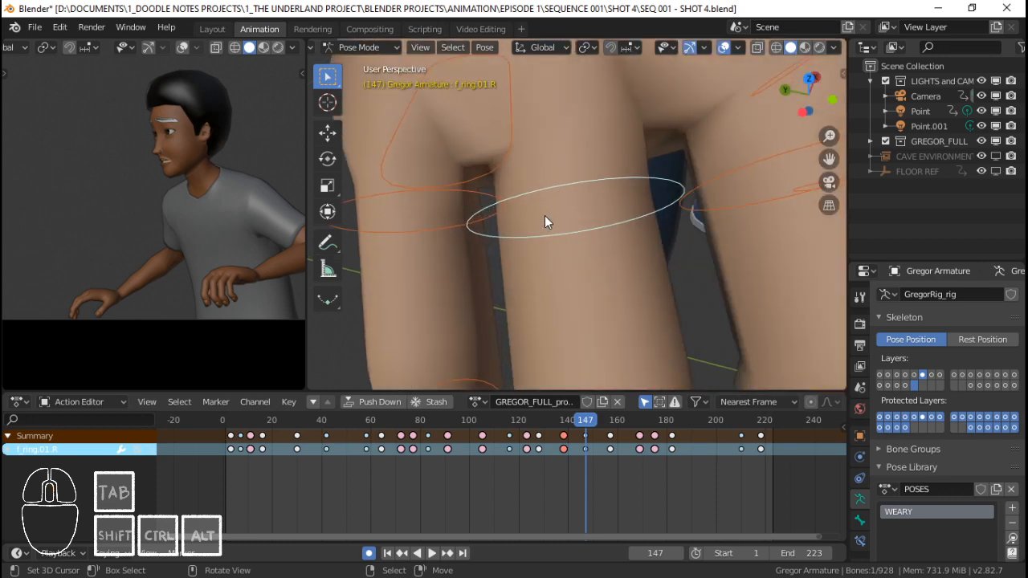
{"action": "scroll", "coordinate": [545, 215], "scroll_direction": "down", "scroll_amount": 7}
{"action": "middle_click_drag", "start_coordinate": [626, 207], "coordinate": [580, 230], "text": "shift"}
{"action": "left_click", "coordinate": [571, 215], "text": "shift"}
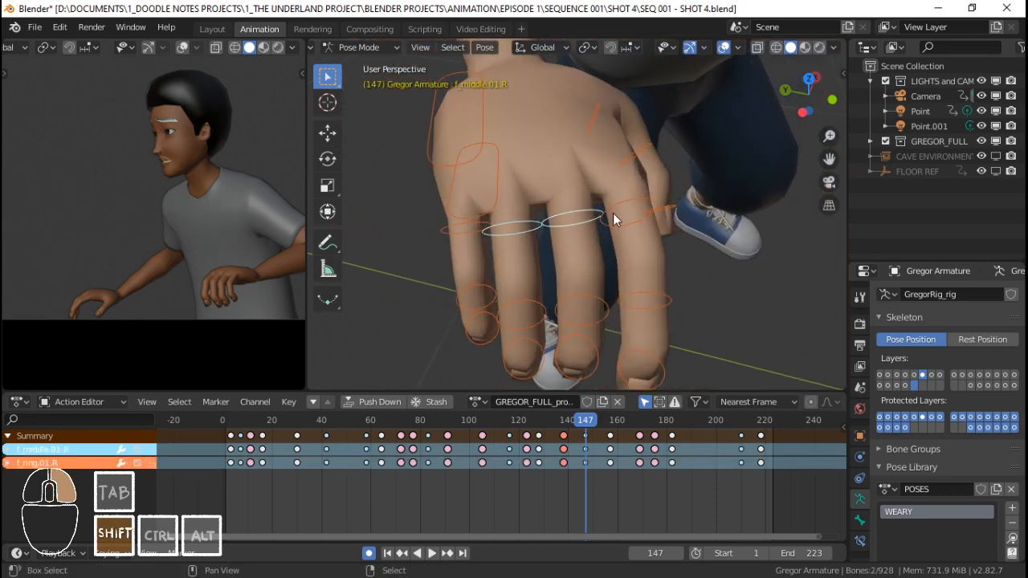
{"action": "left_click", "coordinate": [613, 213], "text": "shift"}
{"action": "left_click", "coordinate": [452, 230], "text": "shift"}
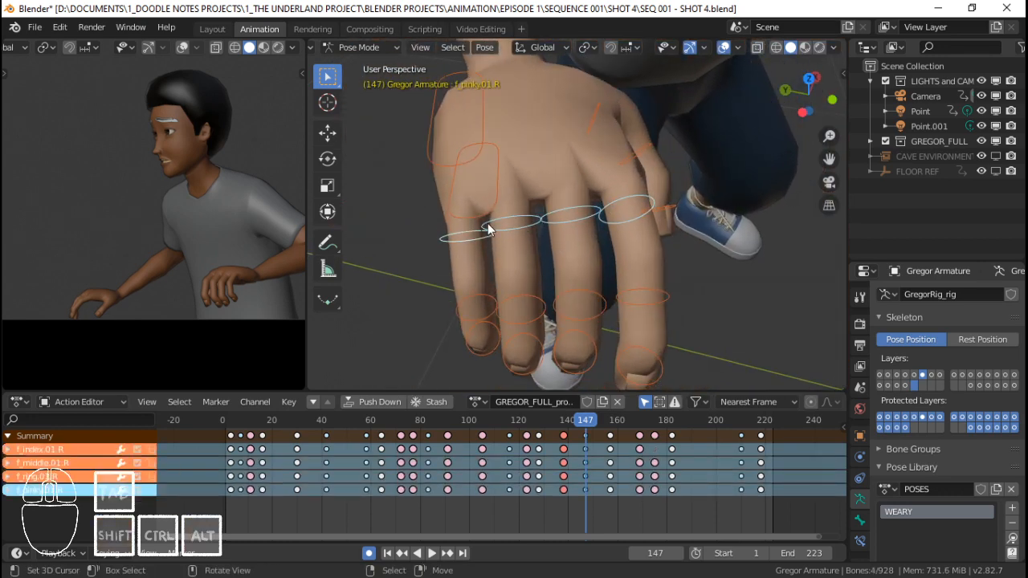
Rotate only the right ring finger base around its local X axis at frame 147.
{"action": "left_click", "coordinate": [511, 222]}
{"action": "middle_click_drag", "start_coordinate": [511, 222], "coordinate": [610, 212]}
{"action": "left_click", "coordinate": [610, 212], "text": "shift"}
{"action": "key", "text": "ctrl+z"}
{"action": "key", "text": "r"}
{"action": "key", "text": "x"}
{"action": "key", "text": "x"}
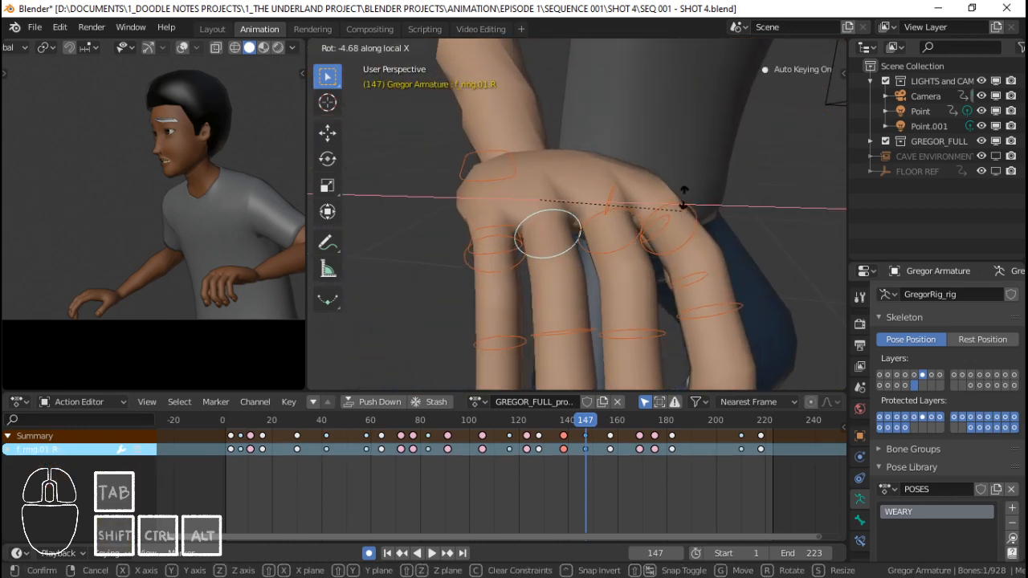
{"action": "left_click", "coordinate": [667, 202]}
Raise the right middle finger by rotating its base around its local X axis at frame 147.
{"action": "left_click", "coordinate": [653, 208]}
{"action": "key", "text": "r"}
{"action": "key", "text": "x"}
{"action": "key", "text": "x"}
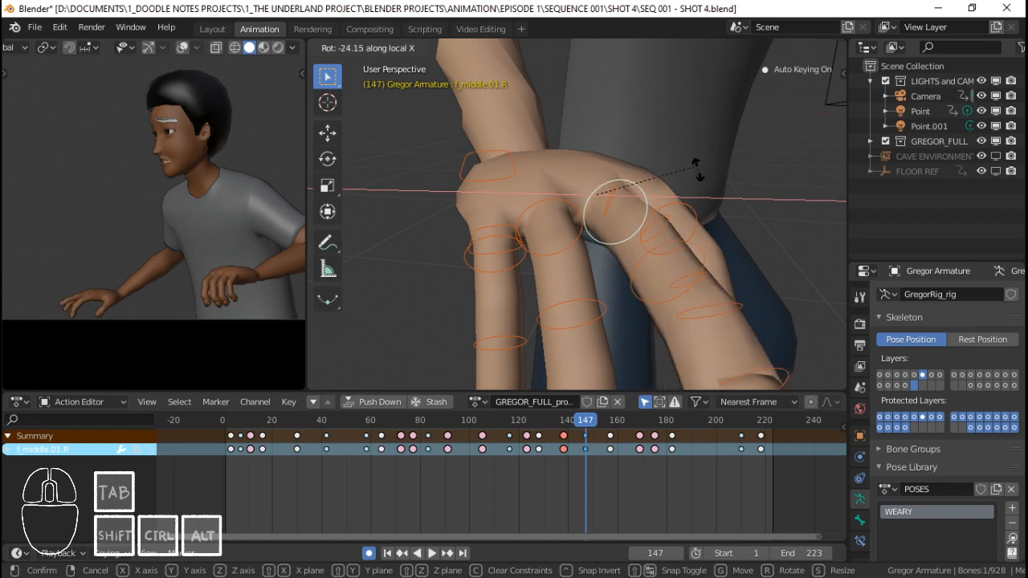
{"action": "left_click", "coordinate": [644, 190]}
Adjust the right middle finger base's rotation and turn the ring finger base sideways around its local Z axis at frame 147.
{"action": "scroll", "coordinate": [548, 206], "scroll_direction": "down", "scroll_amount": 1}
{"action": "middle_click_drag", "start_coordinate": [548, 205], "coordinate": [624, 161]}
{"action": "left_click", "coordinate": [604, 220]}
{"action": "key", "text": "r"}
{"action": "left_click", "coordinate": [637, 234]}
{"action": "key", "text": "r"}
{"action": "key", "text": "z"}
{"action": "key", "text": "z"}
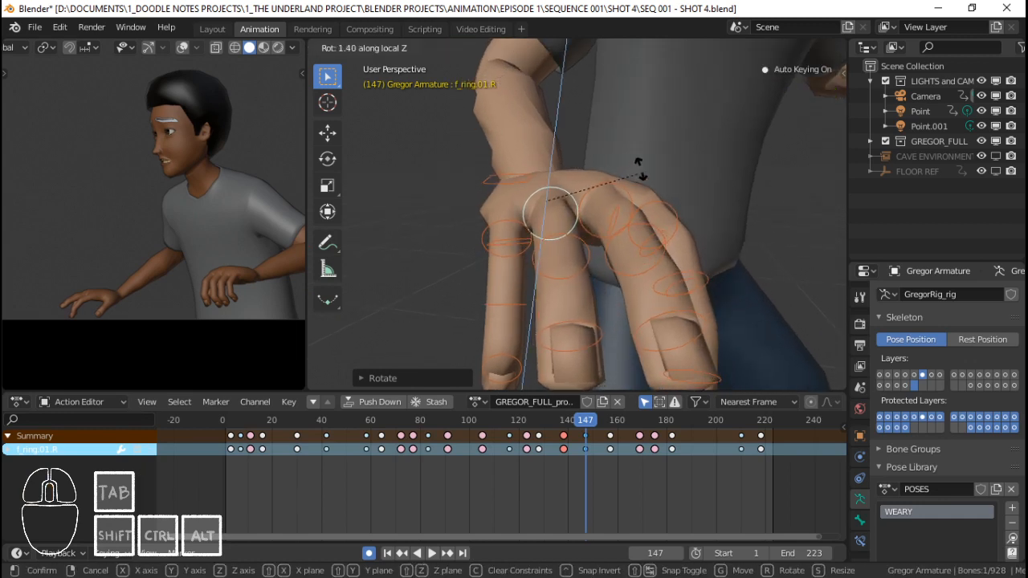
{"action": "left_click", "coordinate": [662, 206]}
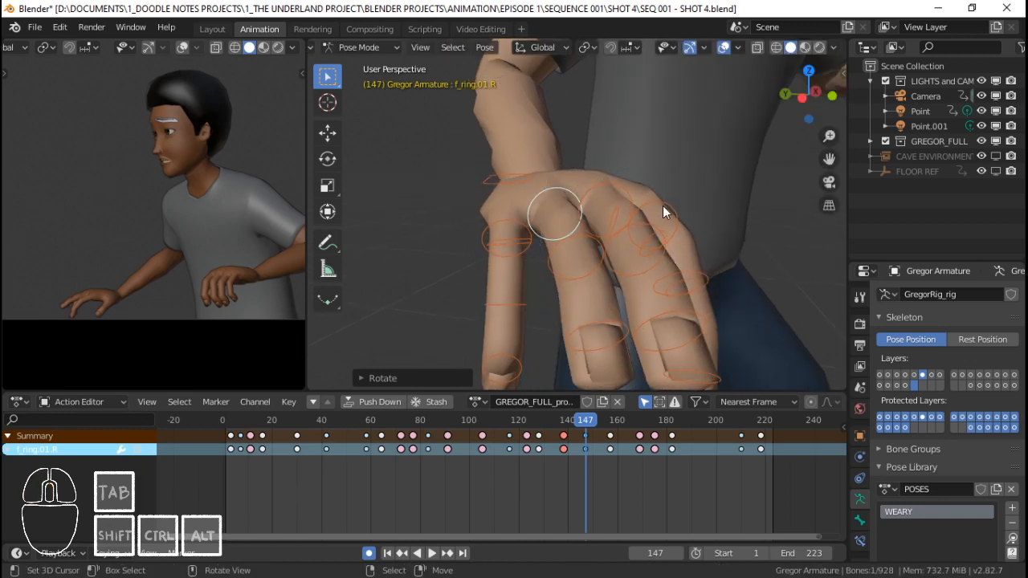
Raise the right pinky and index fingers by rotating their bases around their local X axes at frame 147.
{"action": "middle_click_drag", "start_coordinate": [663, 206], "coordinate": [636, 197]}
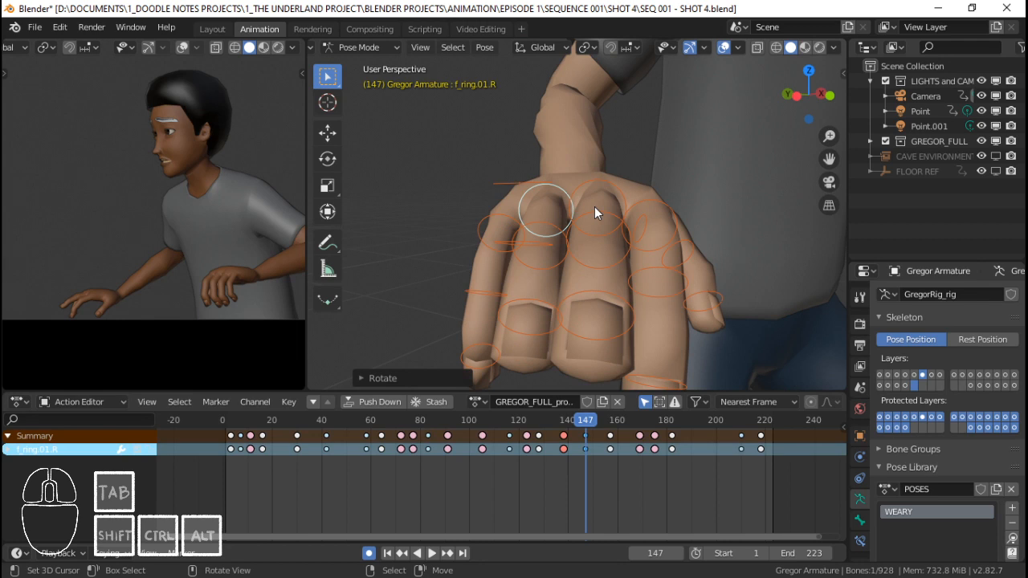
{"action": "left_click", "coordinate": [497, 219]}
{"action": "key", "text": "r"}
{"action": "key", "text": "x"}
{"action": "left_click", "coordinate": [634, 238]}
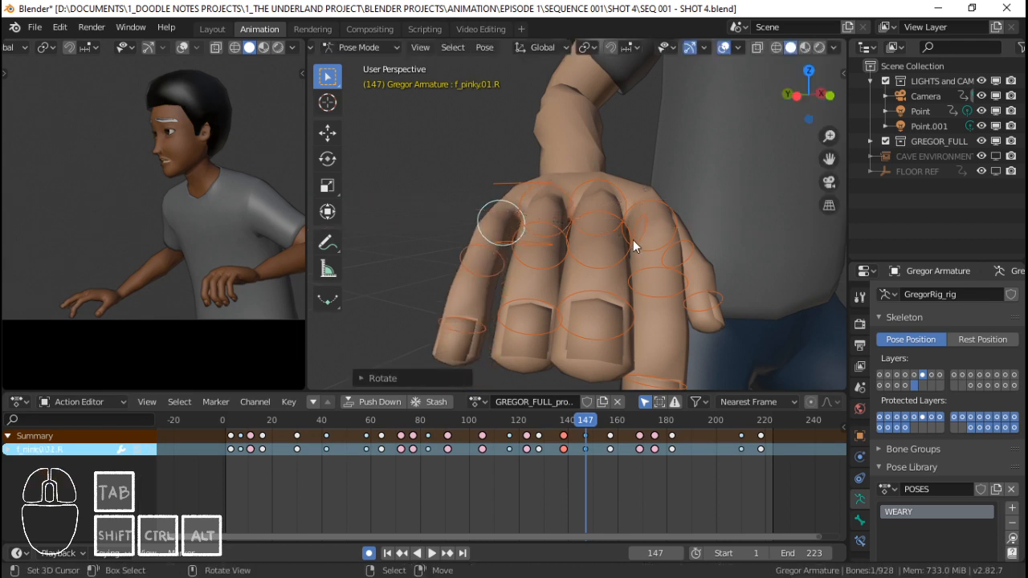
{"action": "key", "text": "x"}
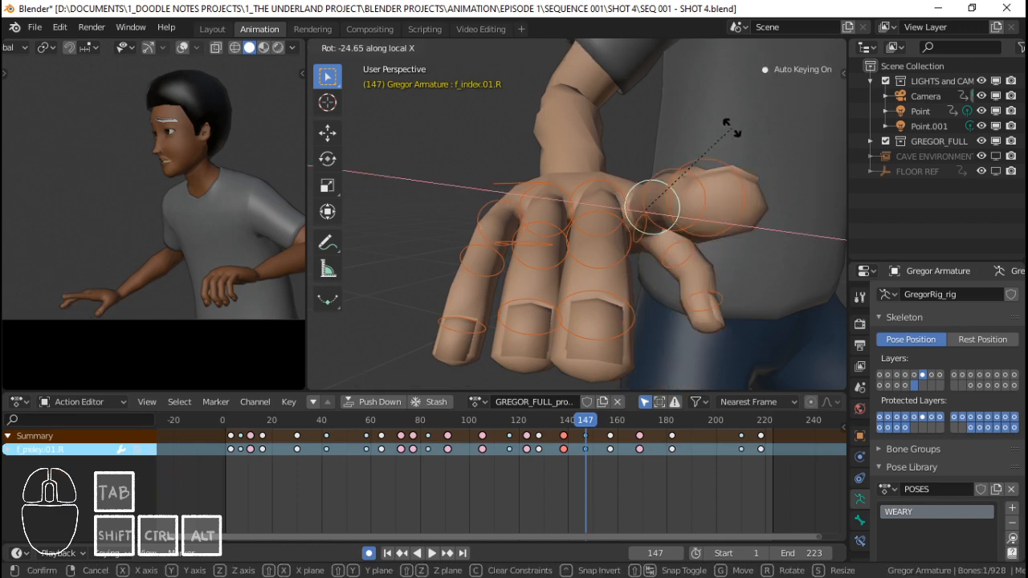
{"action": "left_click", "coordinate": [727, 153]}
Rotate the right thumb base around its local Z axis at frame 147.
{"action": "middle_click_drag", "start_coordinate": [699, 160], "coordinate": [650, 258]}
{"action": "left_click", "coordinate": [655, 190]}
{"action": "middle_click_drag", "start_coordinate": [655, 190], "coordinate": [643, 217]}
{"action": "scroll", "coordinate": [674, 252], "scroll_direction": "up", "scroll_amount": 2}
{"action": "middle_click_drag", "start_coordinate": [643, 217], "coordinate": [694, 286]}
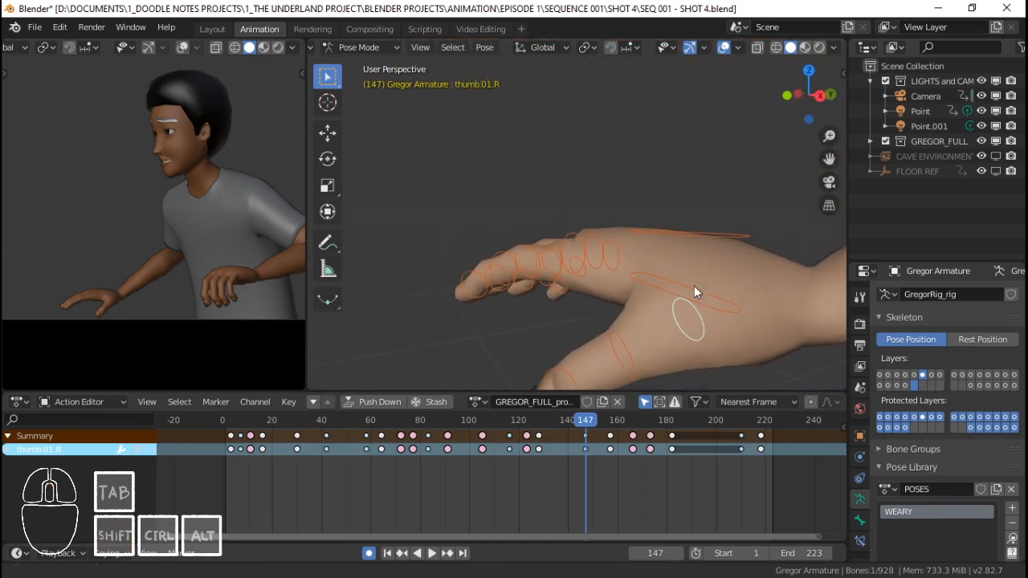
{"action": "key", "text": "z"}
{"action": "key", "text": "z"}
{"action": "left_click", "coordinate": [776, 317]}
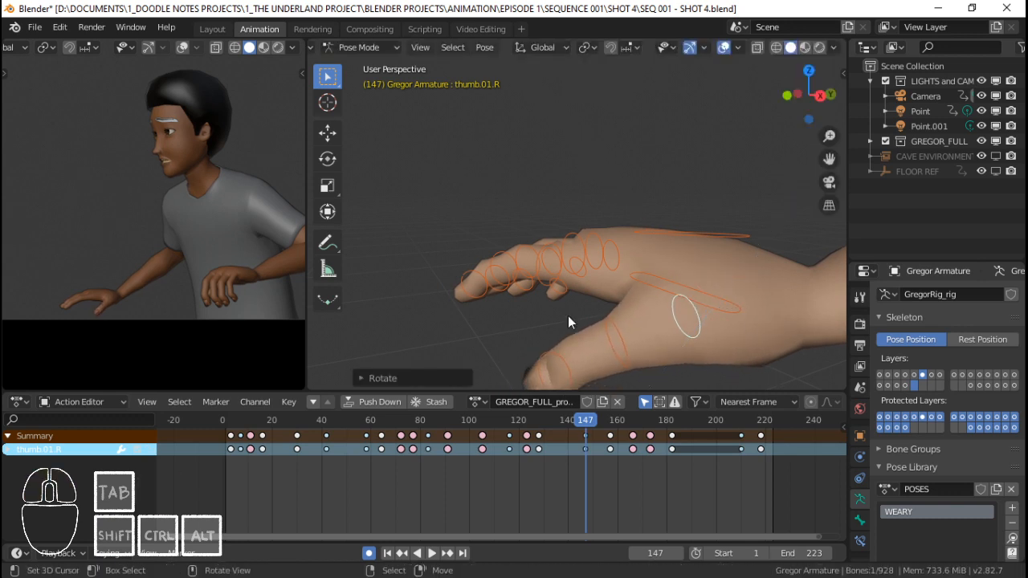
Lower the right index finger by rotating its base around its local X axis at frame 147.
{"action": "middle_click_drag", "start_coordinate": [568, 316], "coordinate": [608, 243]}
{"action": "key", "text": "r"}
{"action": "key", "text": "x"}
{"action": "key", "text": "x"}
{"action": "left_click", "coordinate": [729, 276]}
{"action": "left_click", "coordinate": [608, 245]}
{"action": "key", "text": "r"}
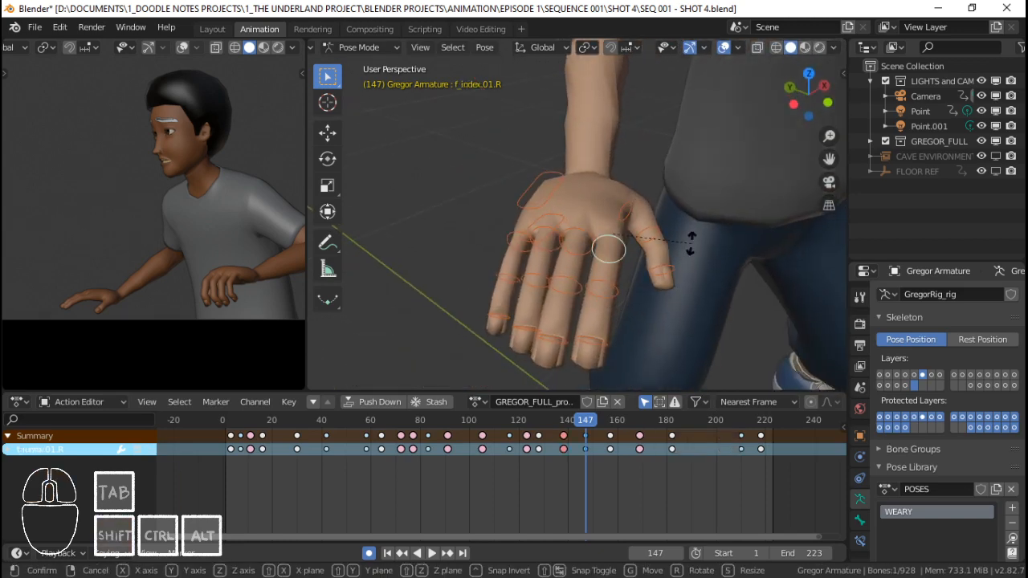
{"action": "key", "text": "x"}
{"action": "key", "text": "x"}
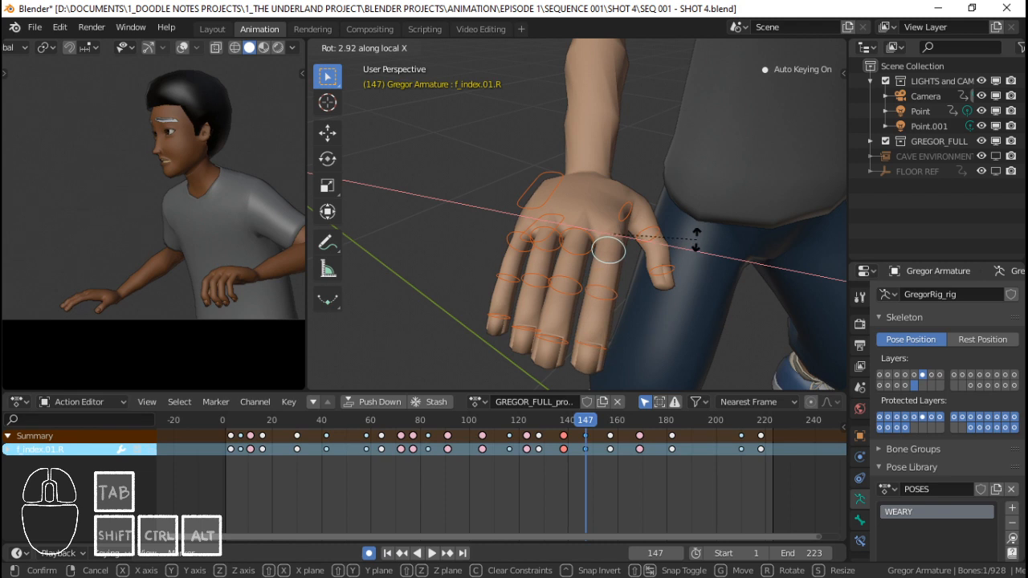
{"action": "left_click", "coordinate": [699, 240]}
Select the second bones of the four right fingers, and switch the selection to the right palm control.
{"action": "middle_click_drag", "start_coordinate": [581, 236], "coordinate": [527, 273]}
{"action": "left_click", "coordinate": [532, 278]}
{"action": "left_click", "coordinate": [555, 277], "text": "shift"}
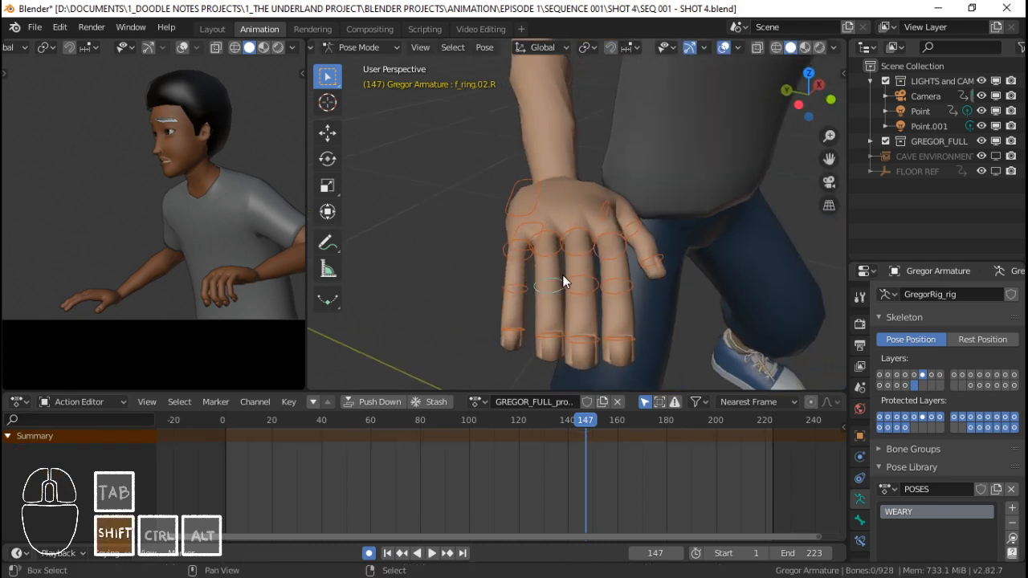
{"action": "left_click", "coordinate": [592, 280], "text": "shift"}
{"action": "left_click", "coordinate": [609, 284], "text": "shift"}
{"action": "left_click", "coordinate": [549, 285], "text": "shift"}
{"action": "left_click", "coordinate": [520, 286], "text": "shift"}
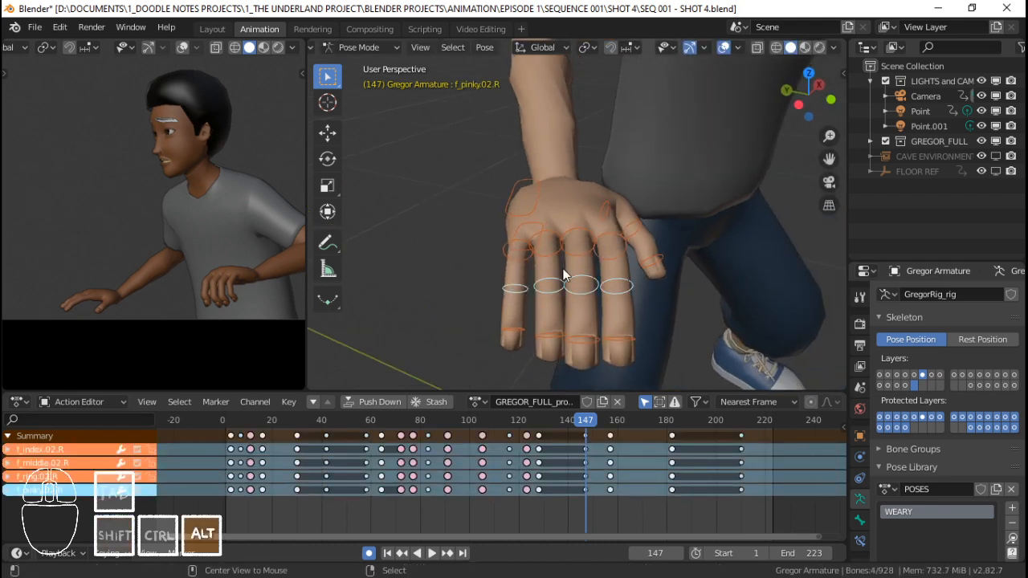
{"action": "left_click", "coordinate": [540, 187]}
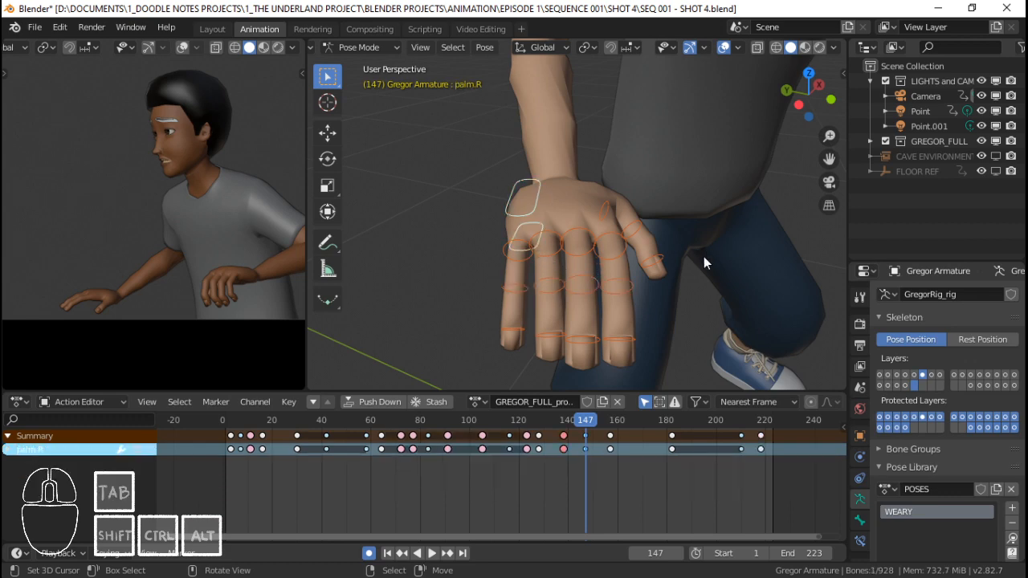
{"action": "middle_click_drag", "start_coordinate": [541, 186], "coordinate": [610, 296]}
Select the bases of the right pinky, ring, middle and index fingers together from the outer side of the hand.
{"action": "right_click", "coordinate": [506, 250]}
{"action": "middle_click_drag", "start_coordinate": [518, 248], "coordinate": [561, 274]}
{"action": "scroll", "coordinate": [587, 242], "scroll_direction": "up", "scroll_amount": 2}
{"action": "right_click", "coordinate": [562, 272], "text": "shift"}
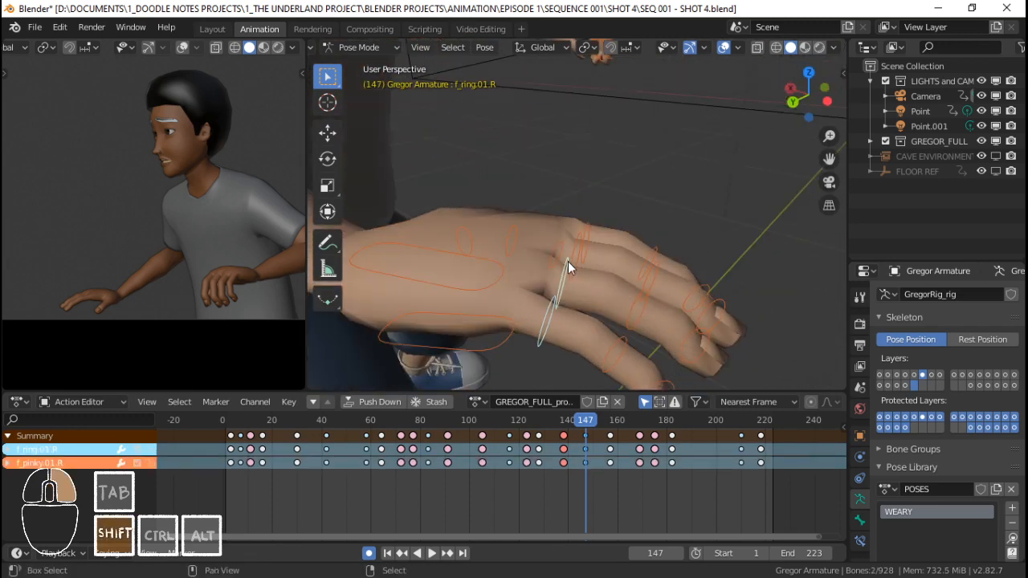
{"action": "right_click", "coordinate": [571, 257], "text": "shift"}
{"action": "right_click", "coordinate": [584, 241], "text": "shift"}
Rotate the right pinky and ring finger bases individually around their local X axes at frame 147.
{"action": "middle_click_drag", "start_coordinate": [609, 242], "coordinate": [645, 265]}
{"action": "right_click", "coordinate": [566, 307]}
{"action": "key", "text": "r"}
{"action": "key", "text": "x"}
{"action": "left_click", "coordinate": [668, 294]}
{"action": "right_click", "coordinate": [568, 282]}
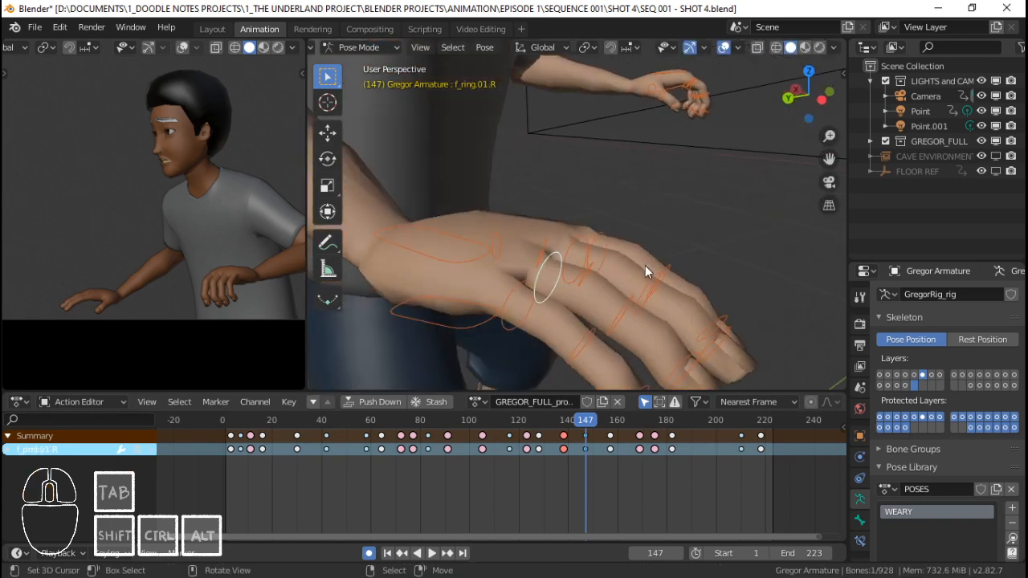
{"action": "key", "text": "r"}
{"action": "key", "text": "x"}
{"action": "key", "text": "x"}
{"action": "left_click", "coordinate": [666, 253]}
Rotate the right middle finger base around its local X axis and the index base about -9 degrees around its own at frame 147.
{"action": "right_click", "coordinate": [677, 237]}
{"action": "key", "text": "r"}
{"action": "key", "text": "x"}
{"action": "key", "text": "x"}
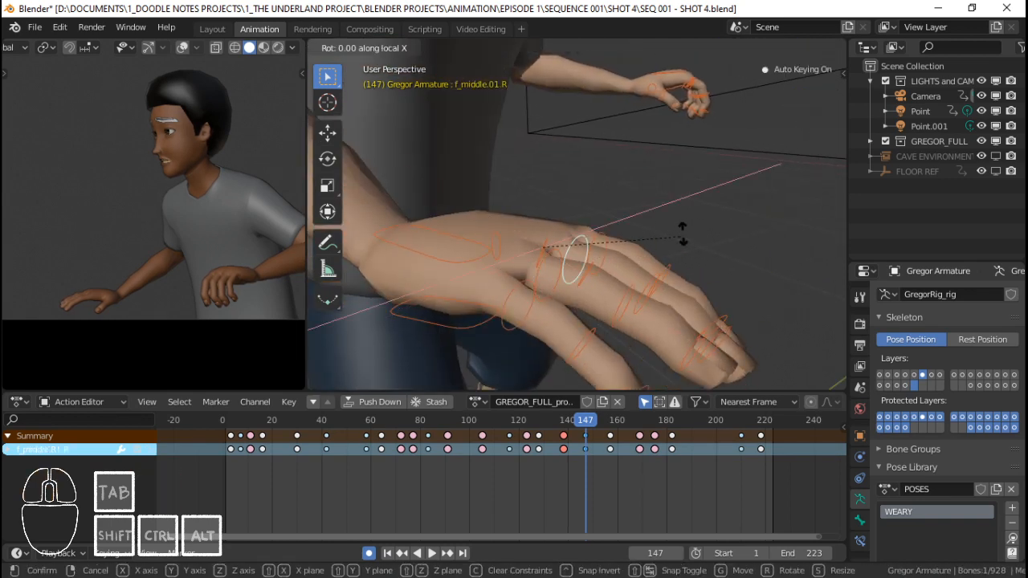
{"action": "left_click", "coordinate": [684, 226]}
{"action": "right_click", "coordinate": [615, 220]}
{"action": "right_click", "coordinate": [612, 233]}
{"action": "key", "text": "r"}
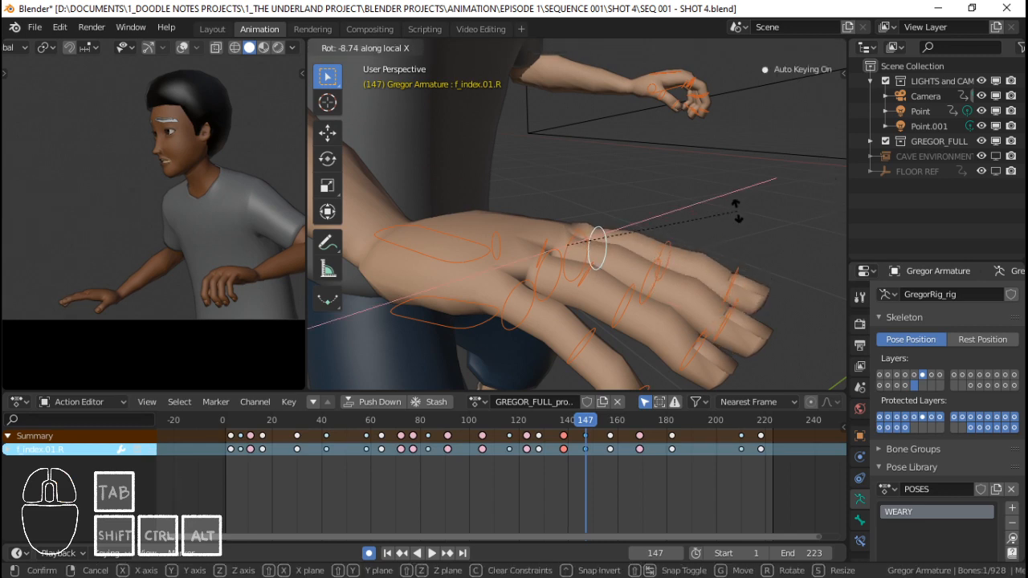
{"action": "left_click", "coordinate": [738, 211]}
Fine-tune the right ring finger base with a small rotation around the X axis at frame 147.
{"action": "middle_click_drag", "start_coordinate": [738, 211], "coordinate": [494, 228]}
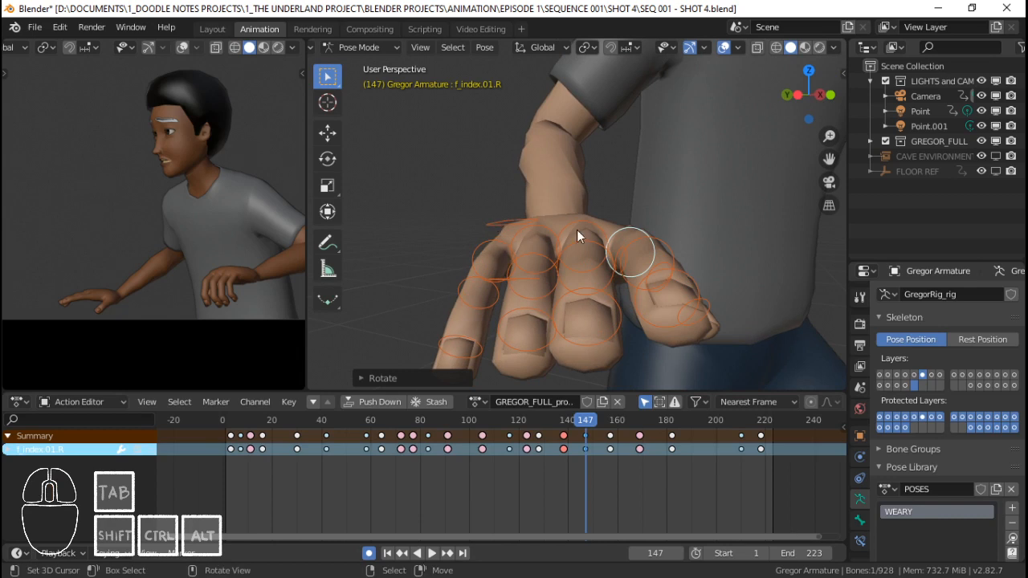
{"action": "right_click", "coordinate": [540, 220]}
{"action": "key", "text": "r"}
{"action": "key", "text": "x"}
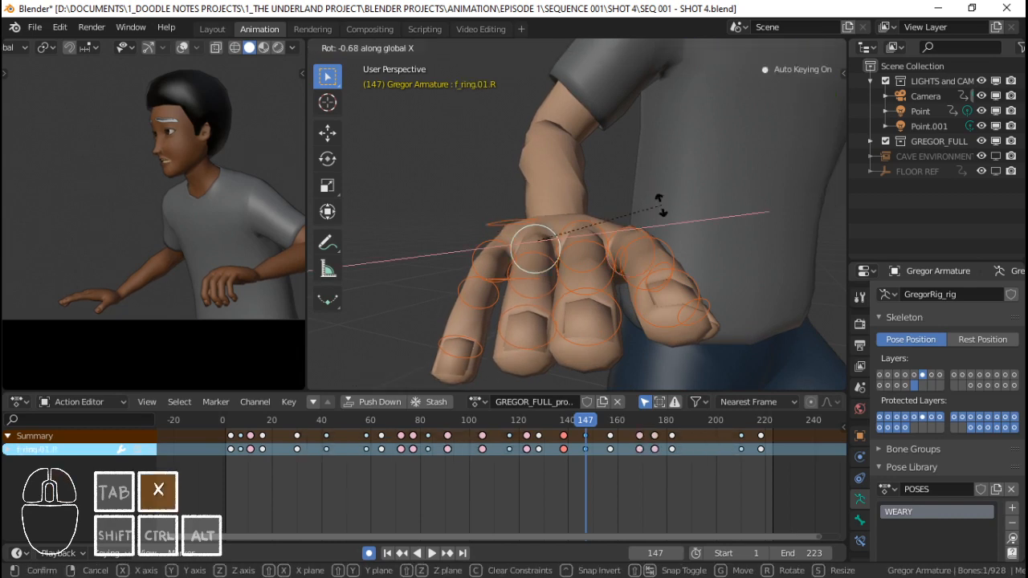
{"action": "left_click", "coordinate": [659, 210]}
Rotate the right middle finger base around X and about 1.3 degrees around its local Z axis at frame 147.
{"action": "right_click", "coordinate": [576, 225]}
{"action": "key", "text": "r"}
{"action": "key", "text": "x"}
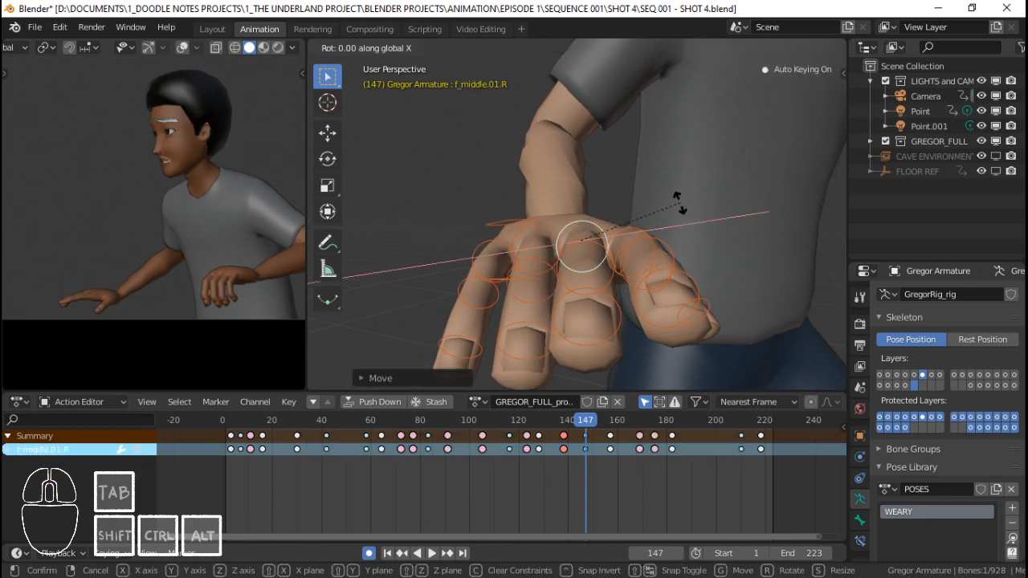
{"action": "key", "text": "z"}
{"action": "key", "text": "z"}
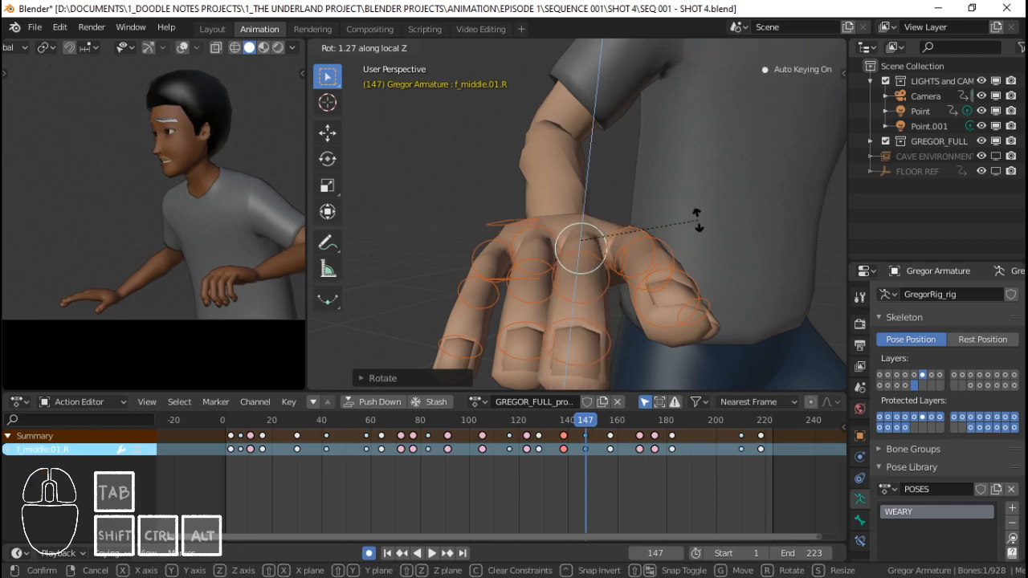
{"action": "left_click", "coordinate": [700, 216]}
{"action": "scroll", "coordinate": [700, 217], "scroll_direction": "down", "scroll_amount": 2}
{"action": "middle_click_drag", "start_coordinate": [699, 218], "coordinate": [557, 213]}
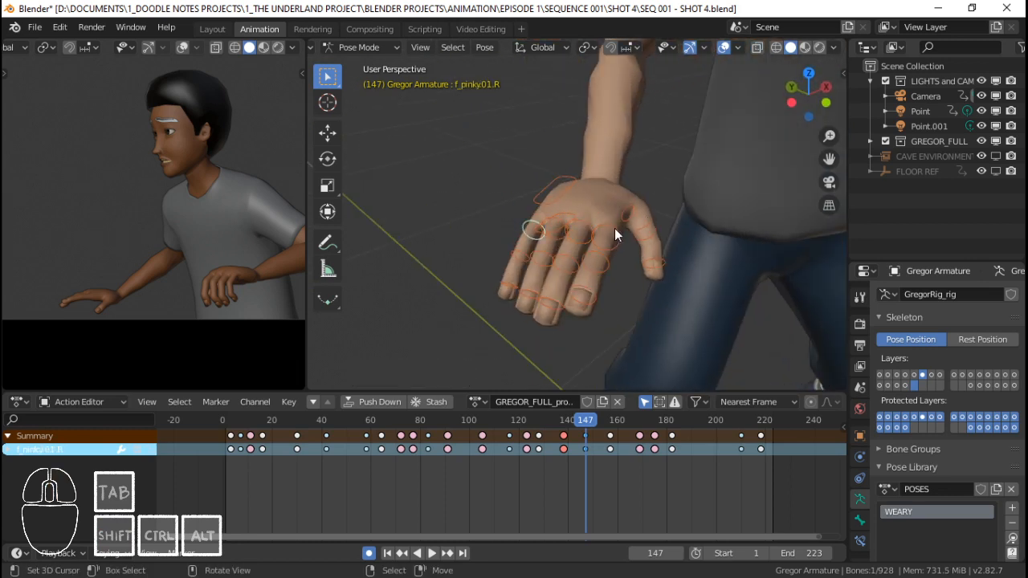
Check the smoothed hand by toggling the viewport display of Gregor_BODY's Subdivision modifier, and return to posing the Gregor armature.
{"action": "middle_click_drag", "start_coordinate": [614, 228], "coordinate": [548, 230]}
{"action": "right_click", "coordinate": [793, 279]}
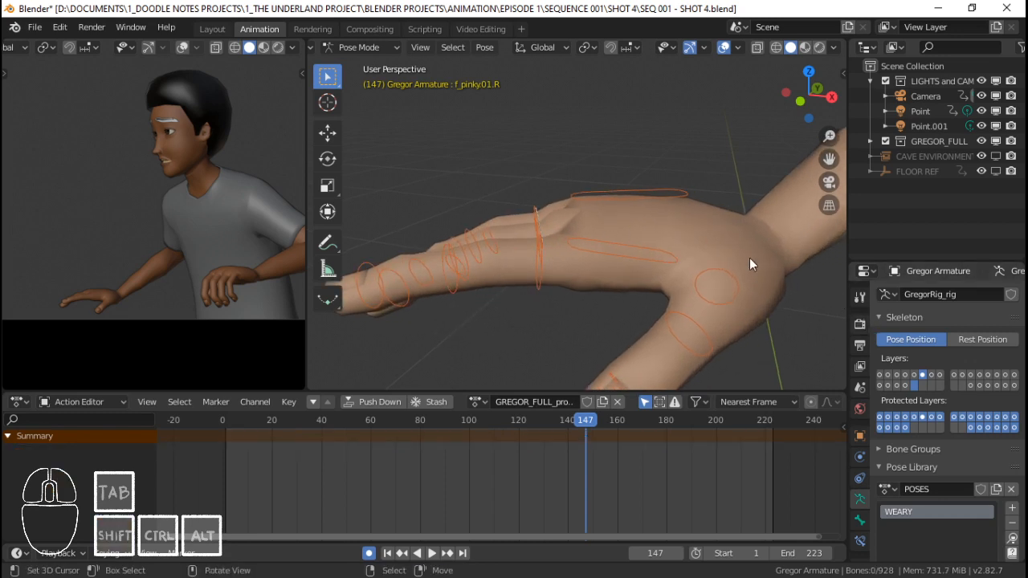
{"action": "key", "text": "ctrl+Tab"}
{"action": "right_click", "coordinate": [727, 234]}
{"action": "left_click", "coordinate": [857, 455]}
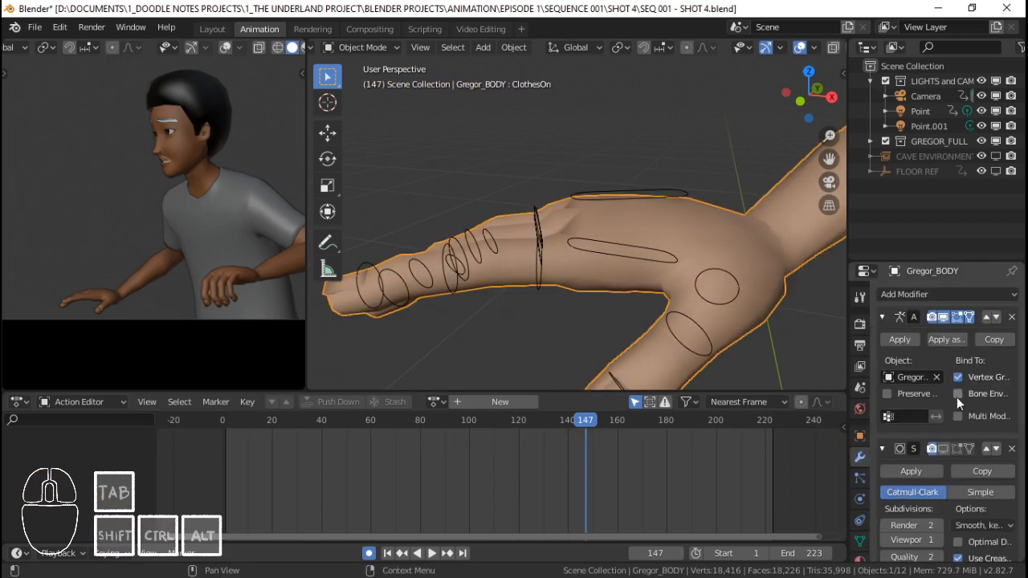
{"action": "left_click", "coordinate": [945, 429]}
{"action": "left_click", "coordinate": [946, 429]}
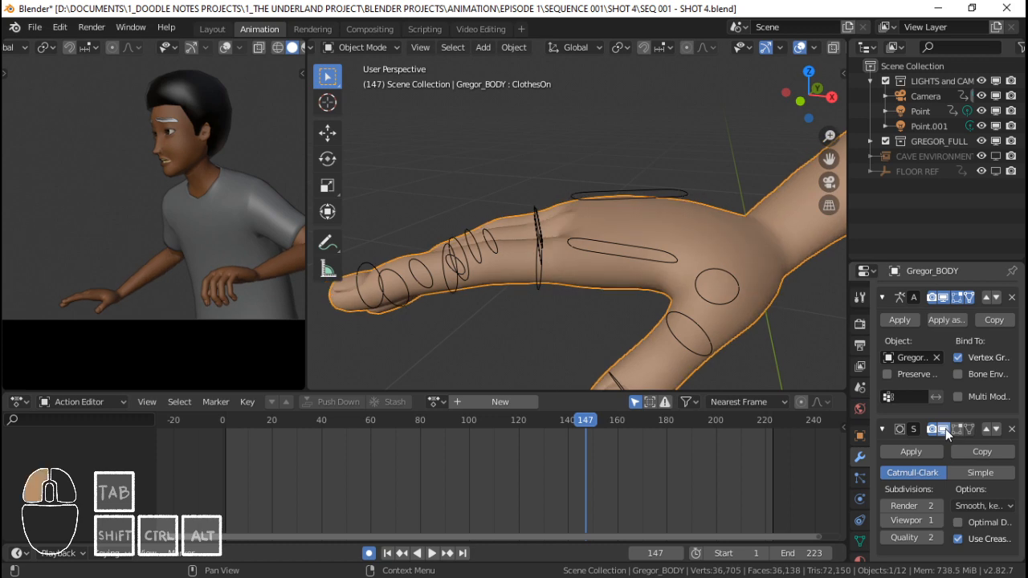
{"action": "middle_click_drag", "start_coordinate": [450, 241], "coordinate": [639, 226]}
{"action": "right_click", "coordinate": [523, 266]}
{"action": "key", "text": "ctrl+Tab"}
{"action": "right_click", "coordinate": [511, 265]}
{"action": "right_click", "coordinate": [639, 225]}
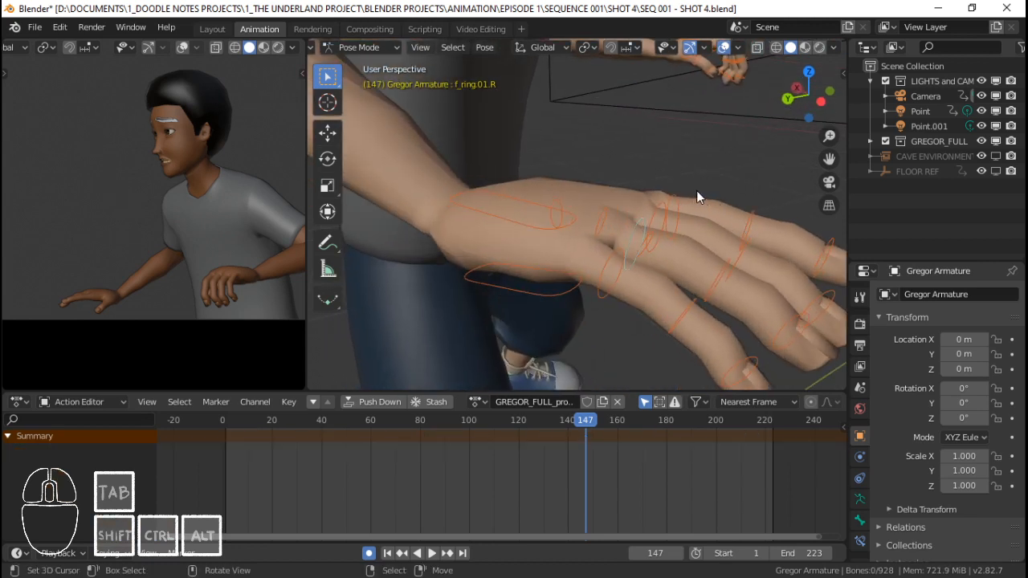
Rotate the right index finger base about -3.5 degrees around its local X axis at frame 147.
{"action": "middle_click_drag", "start_coordinate": [696, 190], "coordinate": [633, 193]}
{"action": "right_click", "coordinate": [633, 193]}
{"action": "key", "text": "r"}
{"action": "key", "text": "x"}
{"action": "key", "text": "x"}
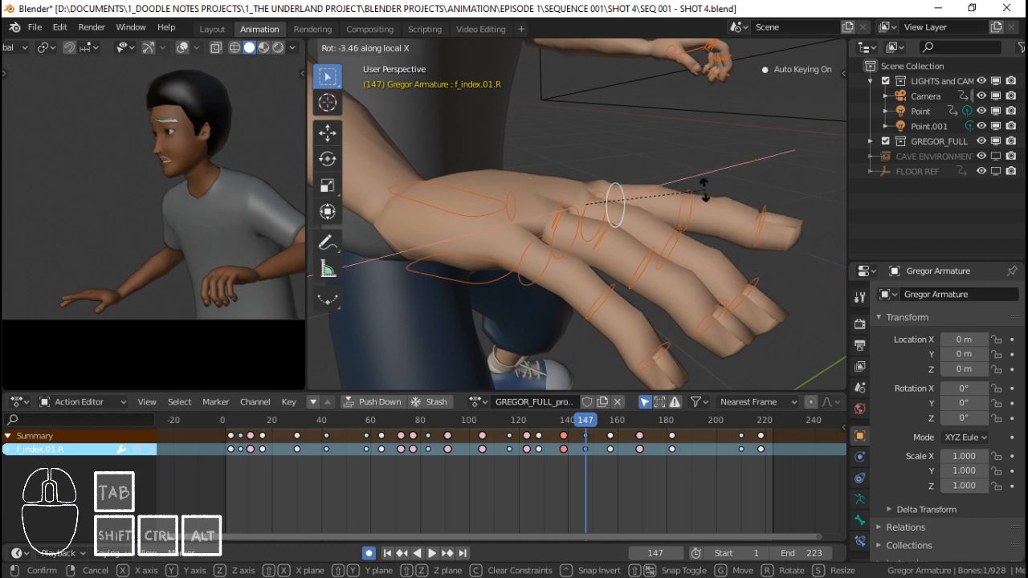
{"action": "left_click", "coordinate": [704, 190]}
Bend the right index finger's second joint about 12 degrees around its local X axis at frame 147.
{"action": "right_click", "coordinate": [707, 193]}
{"action": "key", "text": "r"}
{"action": "key", "text": "x"}
{"action": "key", "text": "x"}
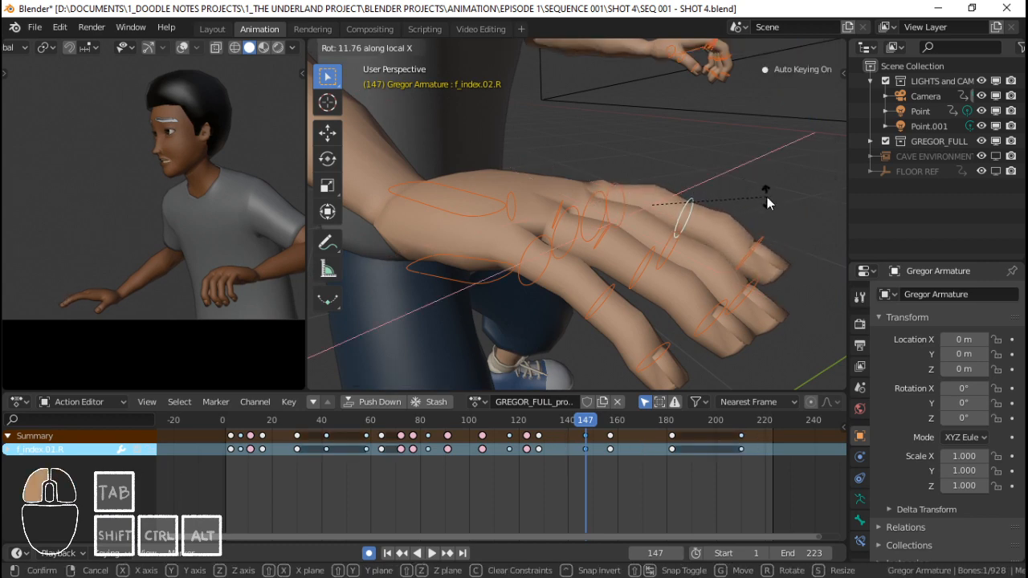
{"action": "left_click", "coordinate": [767, 198]}
{"action": "middle_click_drag", "start_coordinate": [767, 198], "coordinate": [545, 206]}
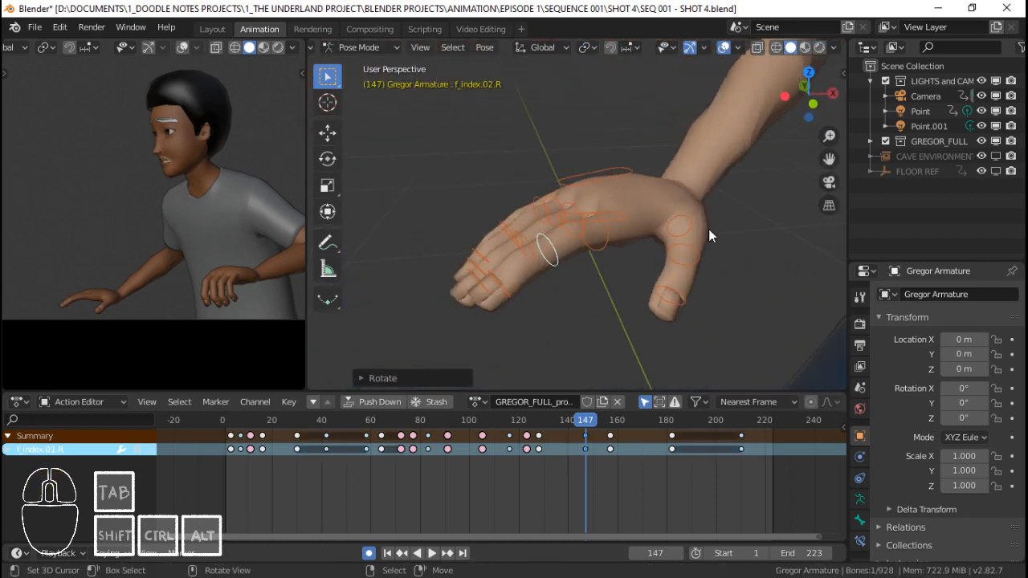
Rotate the right thumb's middle joint around its local Y axis at frame 147.
{"action": "right_click", "coordinate": [683, 245]}
{"action": "key", "text": "r"}
{"action": "key", "text": "x"}
{"action": "key", "text": "x"}
{"action": "right_click", "coordinate": [744, 242]}
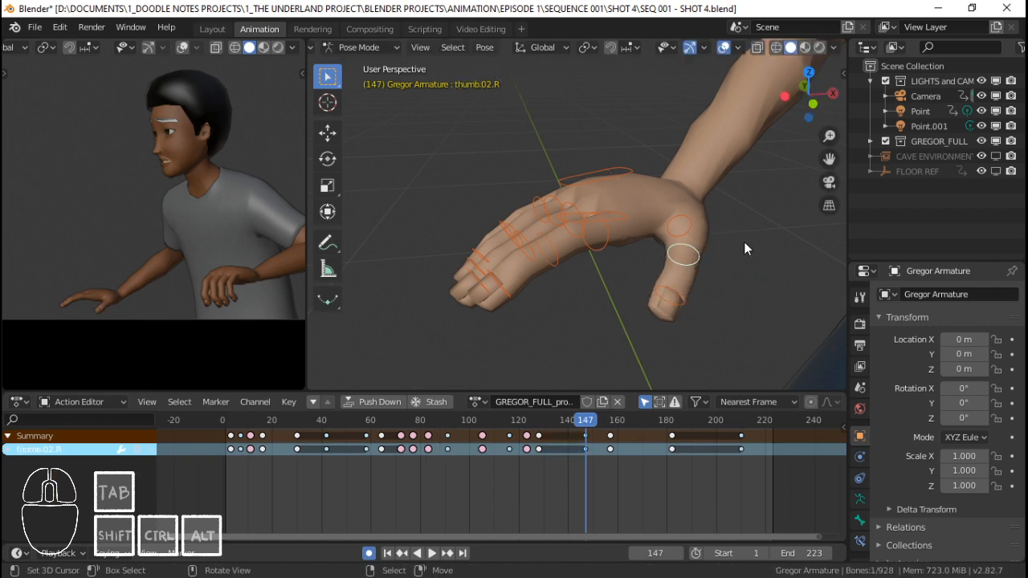
{"action": "key", "text": "r"}
{"action": "key", "text": "y"}
{"action": "key", "text": "y"}
Rotate the right thumb base around its local Z and local X axes at frame 147.
{"action": "key", "text": "z"}
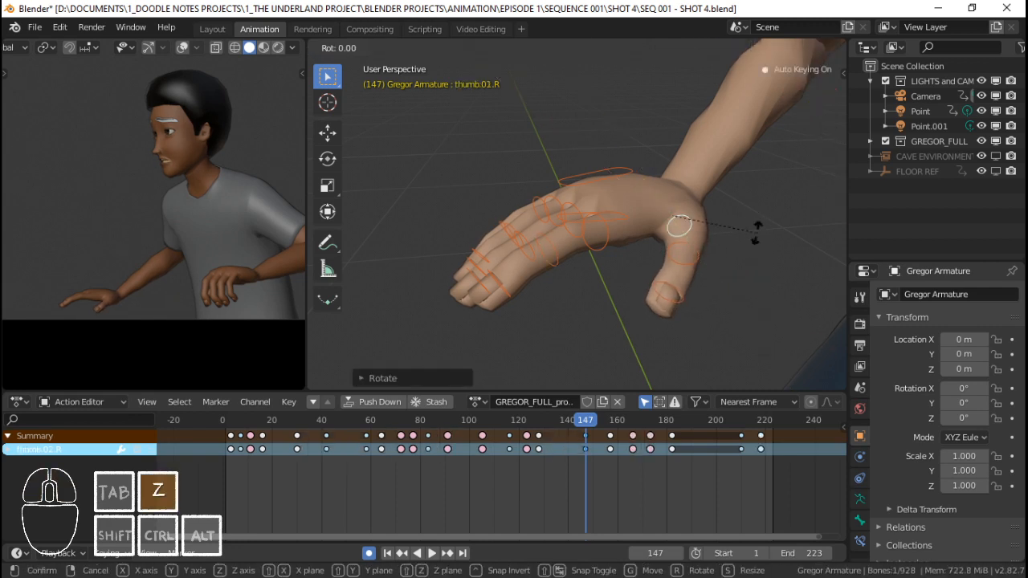
{"action": "right_click", "coordinate": [755, 240]}
{"action": "key", "text": "r"}
{"action": "key", "text": "z"}
{"action": "key", "text": "z"}
{"action": "left_click", "coordinate": [754, 250]}
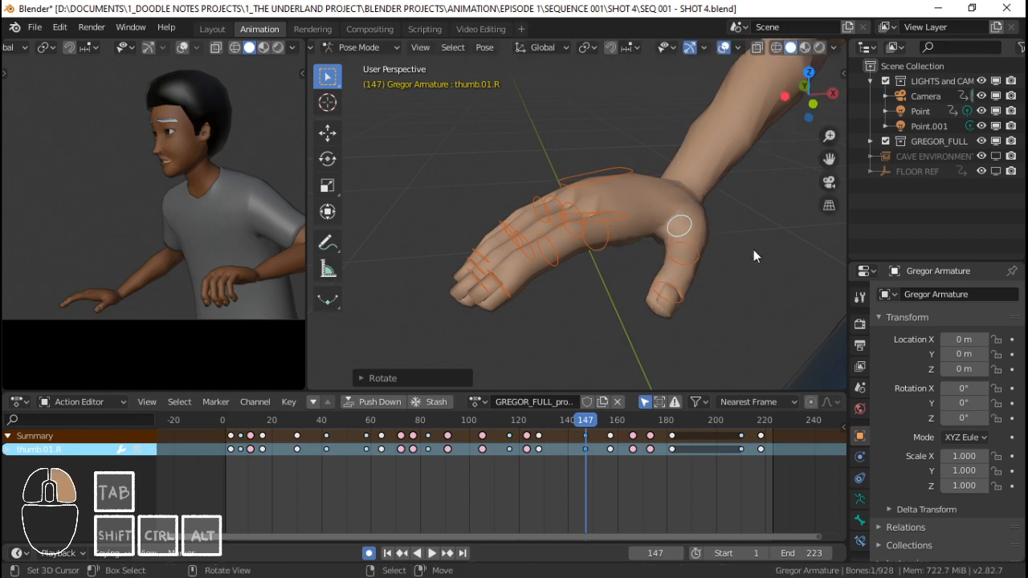
{"action": "key", "text": "r"}
{"action": "key", "text": "x"}
{"action": "key", "text": "x"}
{"action": "left_click", "coordinate": [750, 256]}
Select all the right hand bones and insert LocRot keyframes for them at frames 147 and 138.
{"action": "key", "text": "c"}
{"action": "left_click", "coordinate": [584, 257]}
{"action": "right_click", "coordinate": [584, 257]}
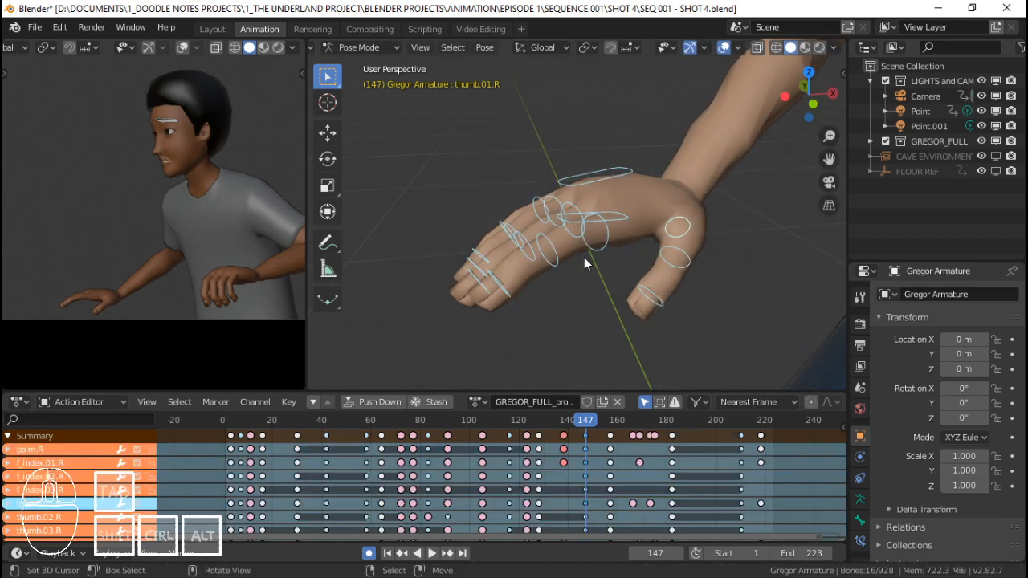
{"action": "left_click_drag", "start_coordinate": [551, 464], "coordinate": [474, 461]}
{"action": "key", "text": "space"}
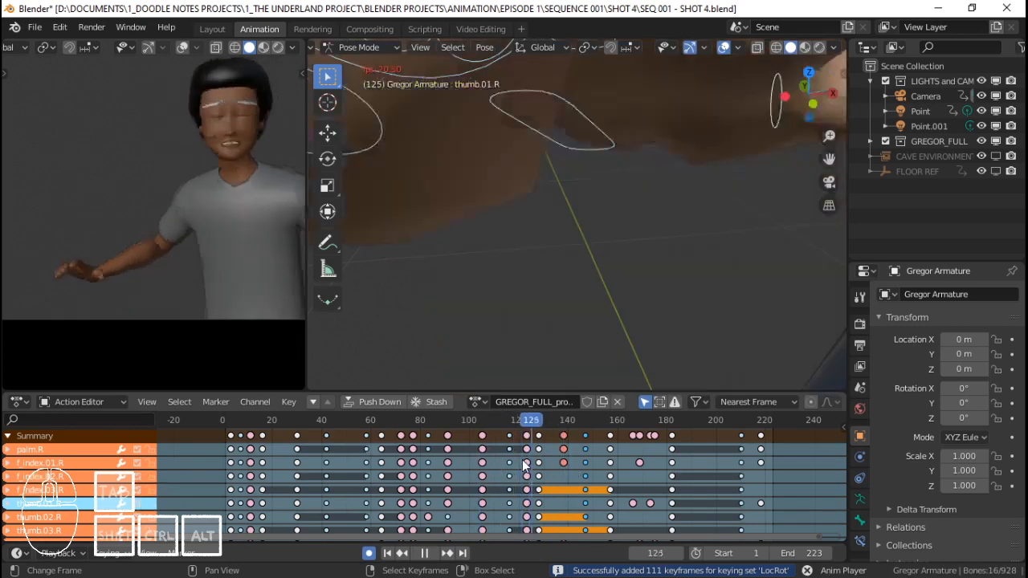
{"action": "mouse_move", "coordinate": [562, 463]}
{"action": "left_mouse_down"}
{"action": "mouse_move", "coordinate": [599, 470]}
{"action": "mouse_move", "coordinate": [563, 456]}
{"action": "left_mouse_up"}
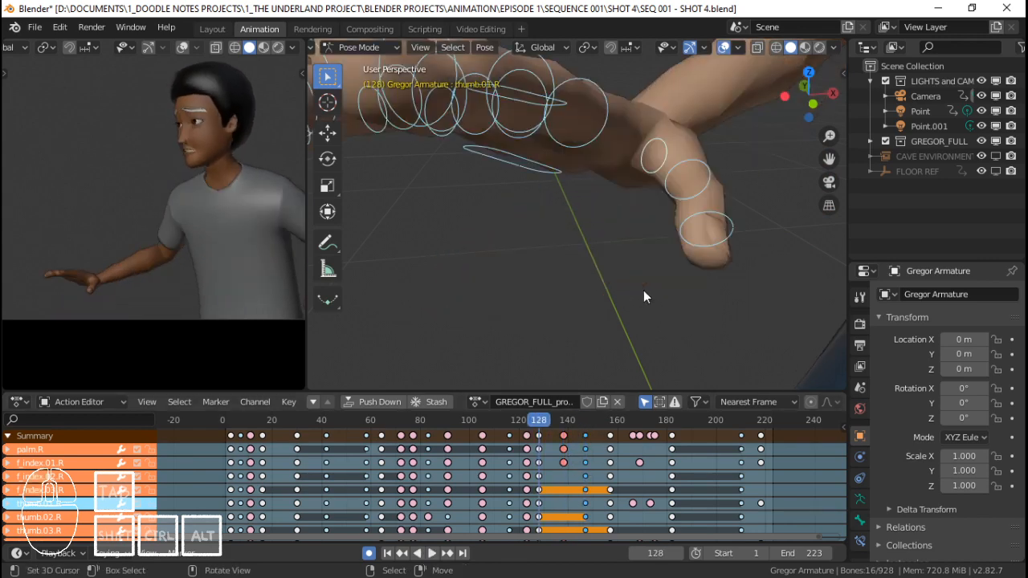
{"action": "key", "text": "i"}
Examine the right hand's motion from the fingertip side by scrubbing and playing between frames 137 and 163.
{"action": "middle_click_drag", "start_coordinate": [560, 266], "coordinate": [603, 241]}
{"action": "left_click_drag", "start_coordinate": [540, 452], "coordinate": [580, 443]}
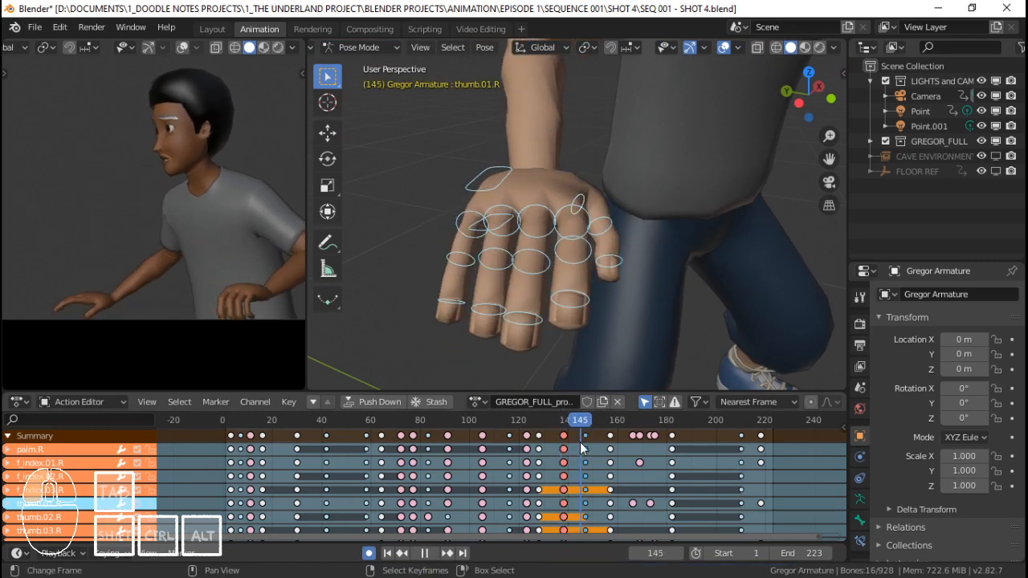
{"action": "key", "text": "Right"}
{"action": "key", "text": "Right"}
{"action": "left_click", "coordinate": [561, 440]}
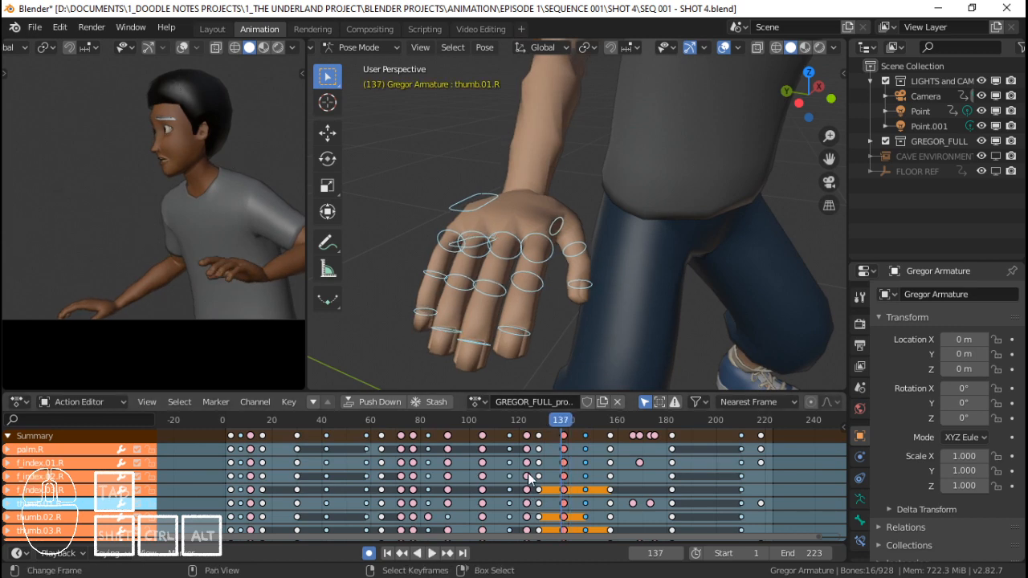
{"action": "key", "text": "space"}
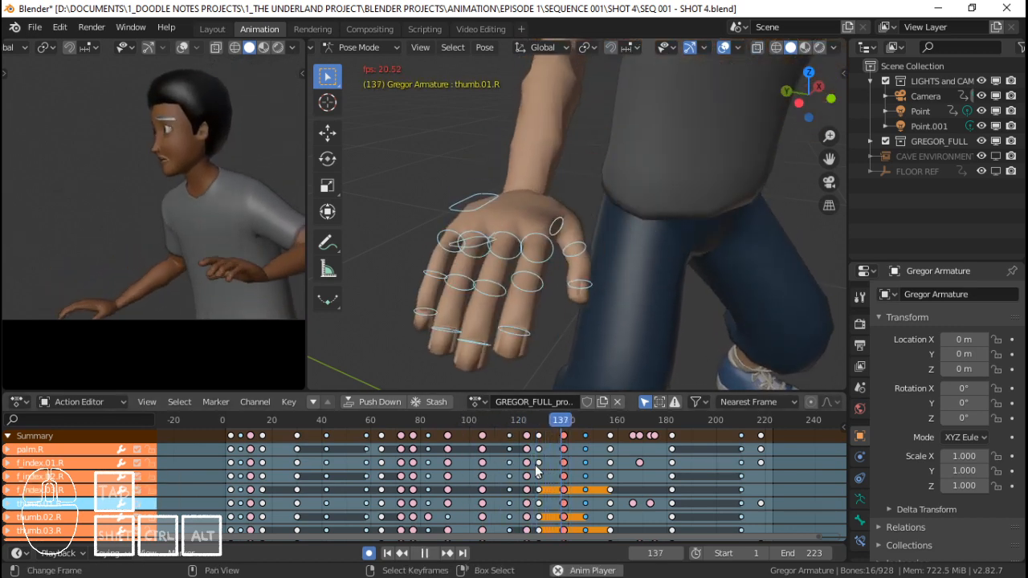
{"action": "key", "text": "space"}
{"action": "key", "text": "Left"}
{"action": "key", "text": "Left"}
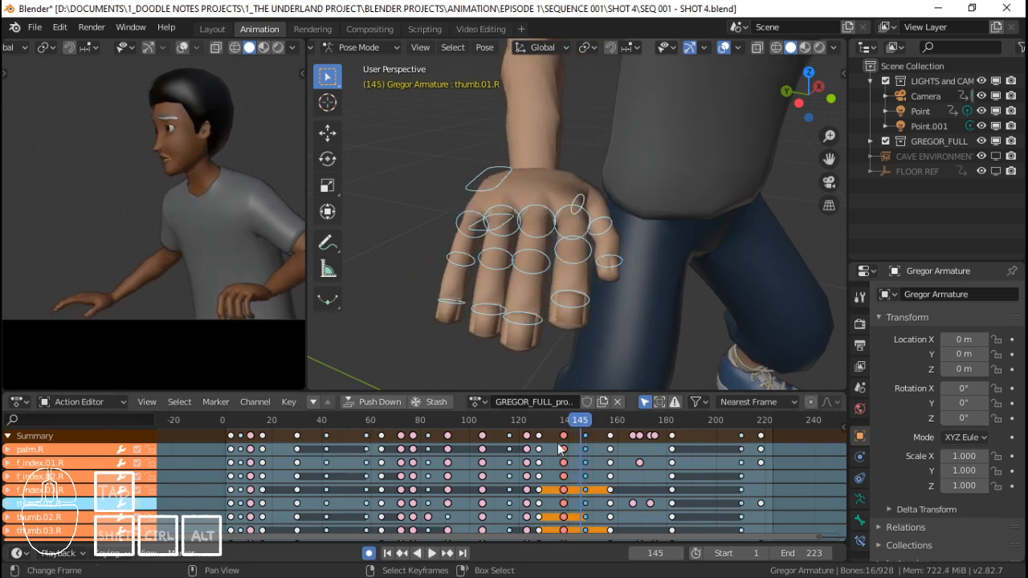
{"action": "key", "text": "space"}
{"action": "key", "text": "space"}
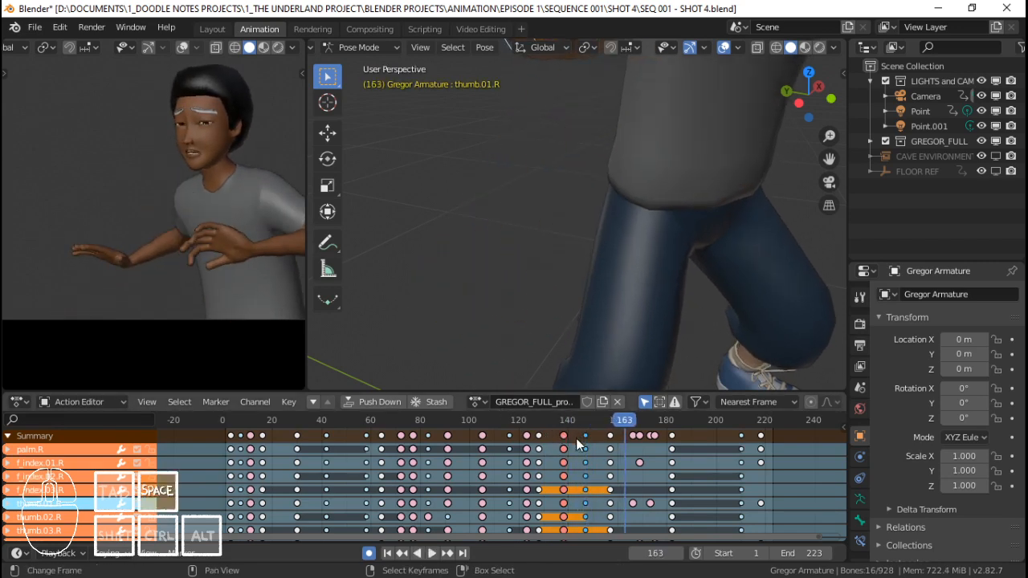
Replay the hand motion from around frame 128, and the earlier part of the shot up to frame 60.
{"action": "left_click", "coordinate": [539, 464]}
{"action": "key", "text": "space"}
{"action": "key", "text": "space"}
{"action": "mouse_move", "coordinate": [562, 459]}
{"action": "left_mouse_down"}
{"action": "mouse_move", "coordinate": [587, 461]}
{"action": "mouse_move", "coordinate": [557, 460]}
{"action": "left_mouse_up"}
{"action": "key", "text": "space"}
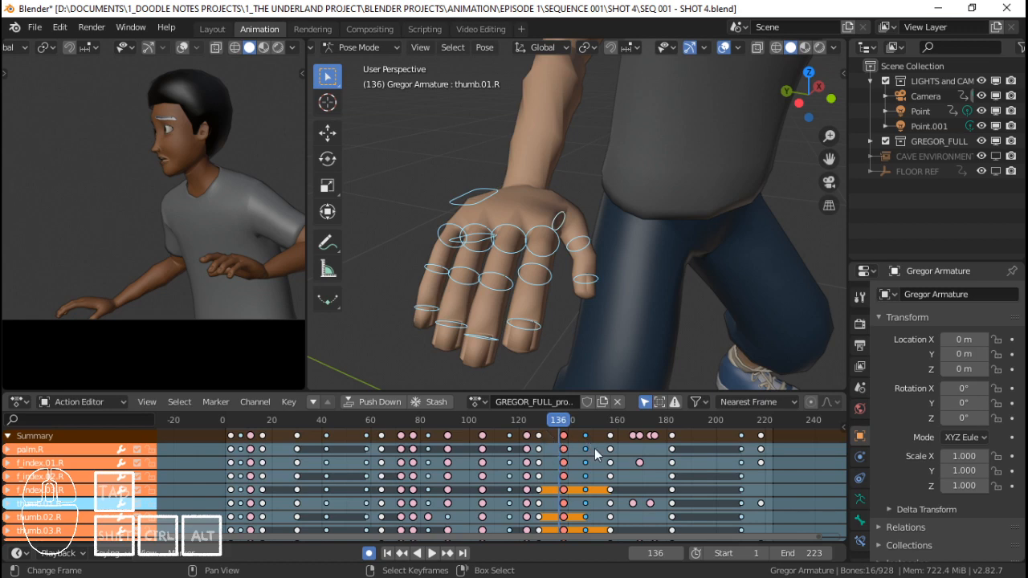
{"action": "left_click_drag", "start_coordinate": [552, 461], "coordinate": [318, 448]}
{"action": "key", "text": "space"}
{"action": "key", "text": "space"}
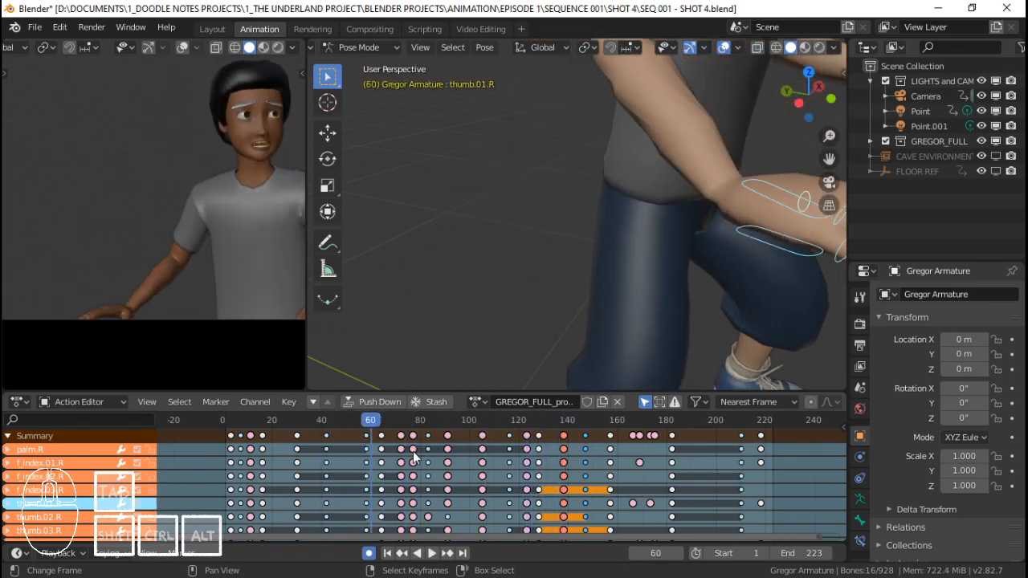
Step back and forth through the keyframes around frames 138 and 147 to compare the right hand's poses.
{"action": "left_click_drag", "start_coordinate": [413, 451], "coordinate": [557, 445]}
{"action": "key", "text": "Up"}
{"action": "key", "text": "Up"}
{"action": "key", "text": "Up"}
{"action": "key", "text": "Down"}
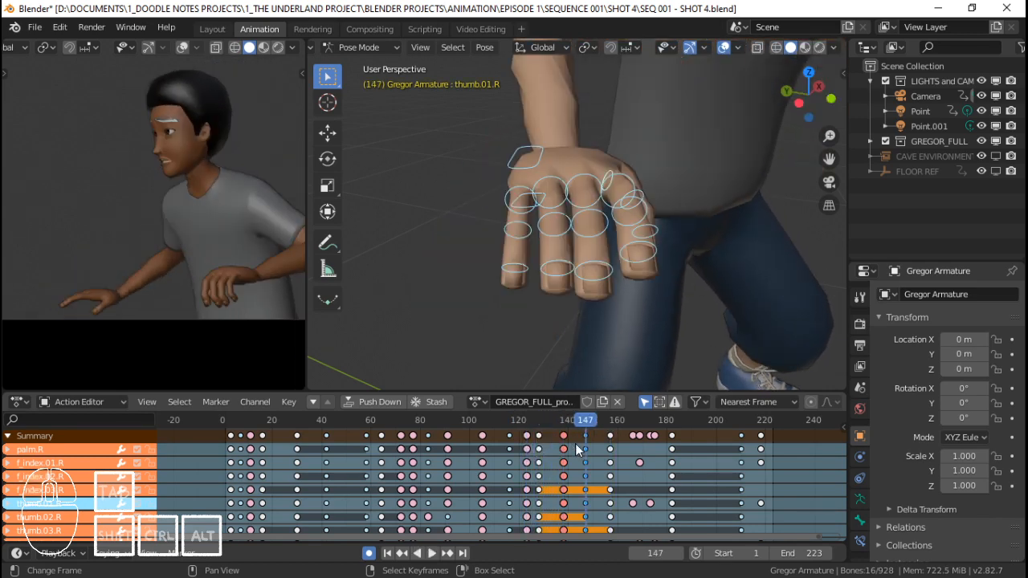
{"action": "key", "text": "Down"}
{"action": "key", "text": "Down"}
{"action": "key", "text": "Up"}
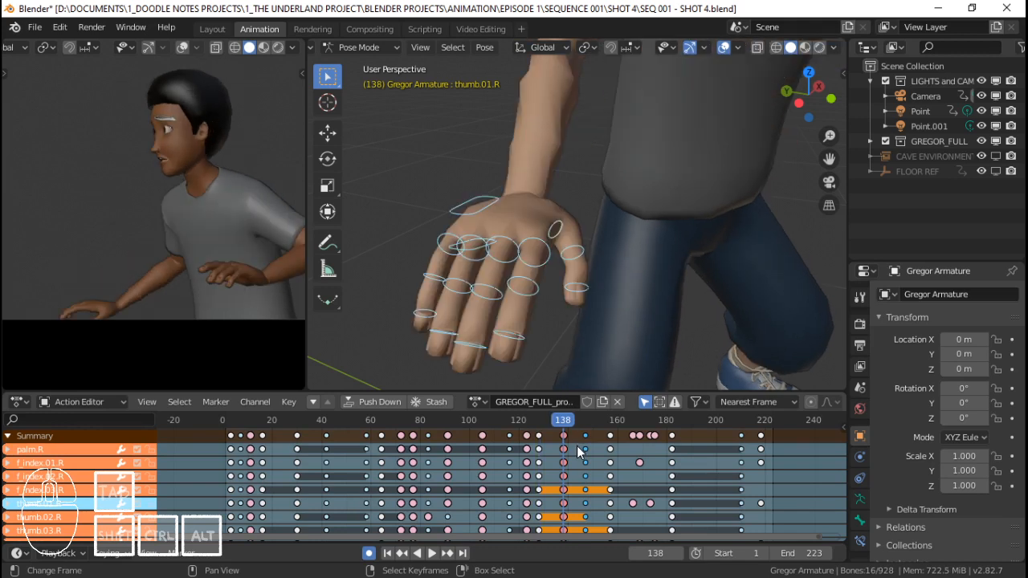
{"action": "key", "text": "Up"}
{"action": "mouse_move", "coordinate": [576, 445]}
{"action": "left_mouse_down"}
{"action": "mouse_move", "coordinate": [564, 449]}
{"action": "mouse_move", "coordinate": [586, 450]}
{"action": "mouse_move", "coordinate": [545, 450]}
{"action": "mouse_move", "coordinate": [567, 452]}
{"action": "left_mouse_up"}
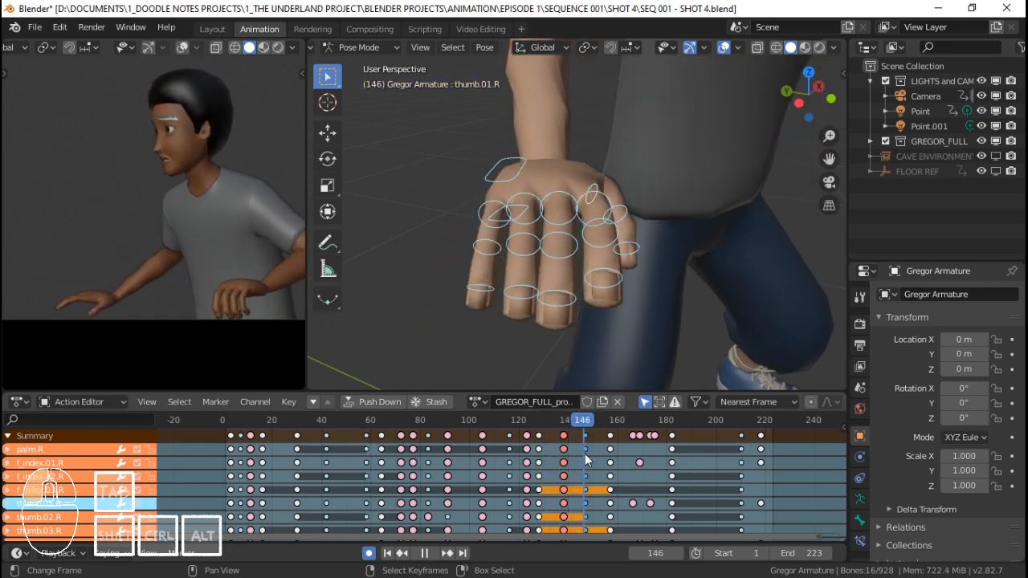
Replay the stretch between about frames 105 and 147 to judge the timing of the right hand's fingers.
{"action": "key", "text": "space"}
{"action": "left_click", "coordinate": [587, 459]}
{"action": "left_click_drag", "start_coordinate": [575, 458], "coordinate": [532, 459]}
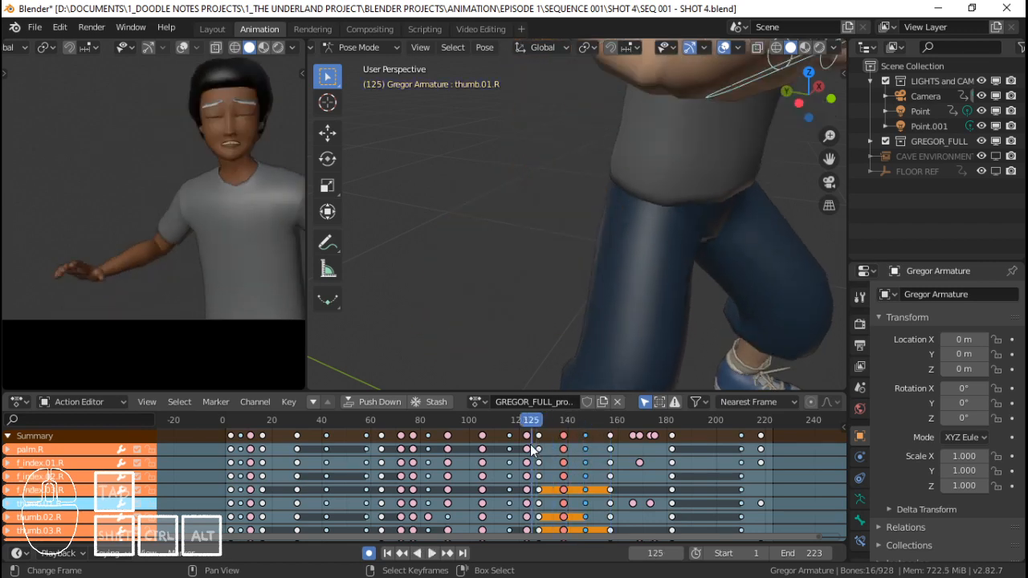
{"action": "key", "text": "space"}
{"action": "left_click", "coordinate": [480, 459]}
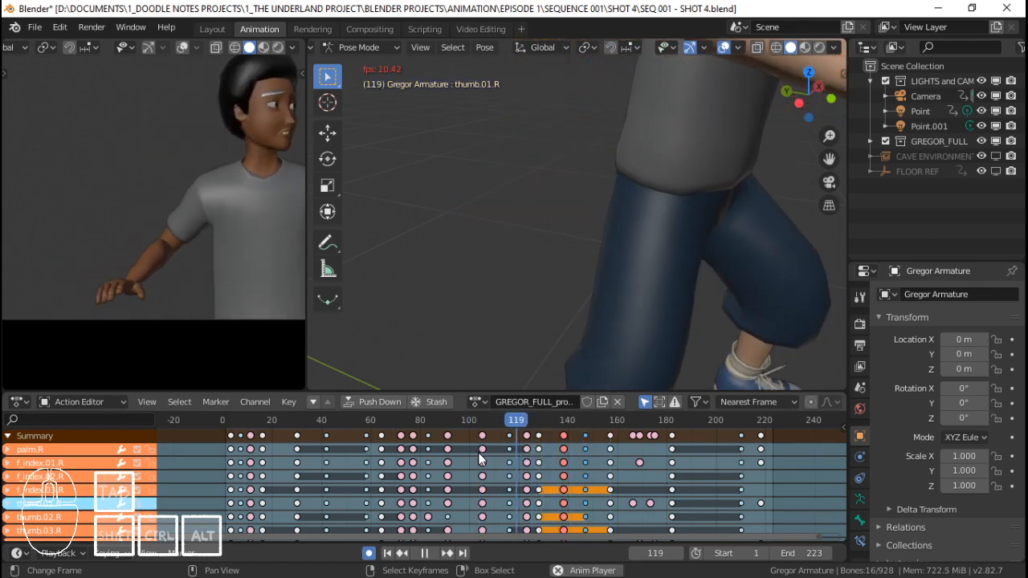
{"action": "left_click", "coordinate": [526, 462]}
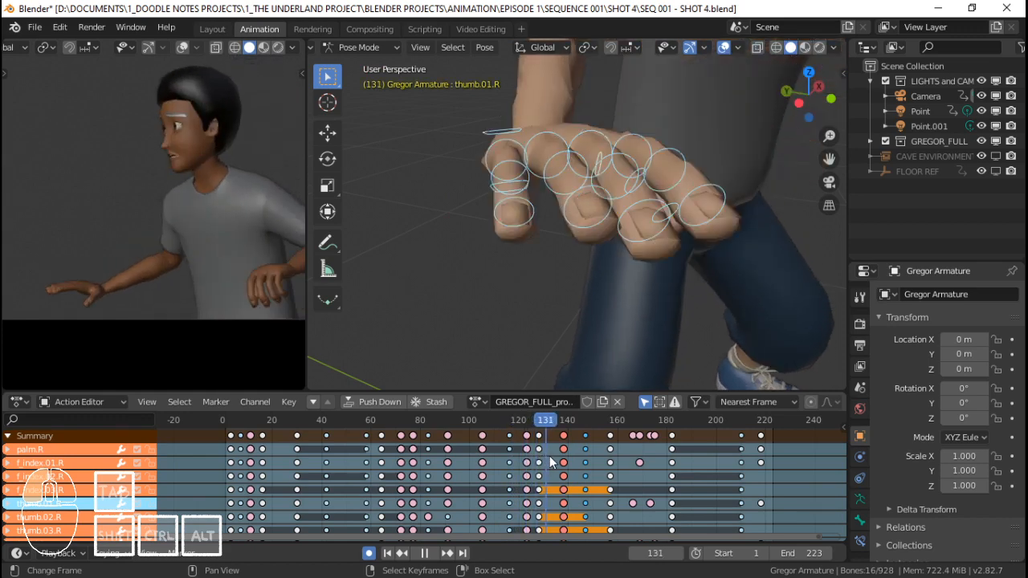
{"action": "left_click", "coordinate": [501, 448]}
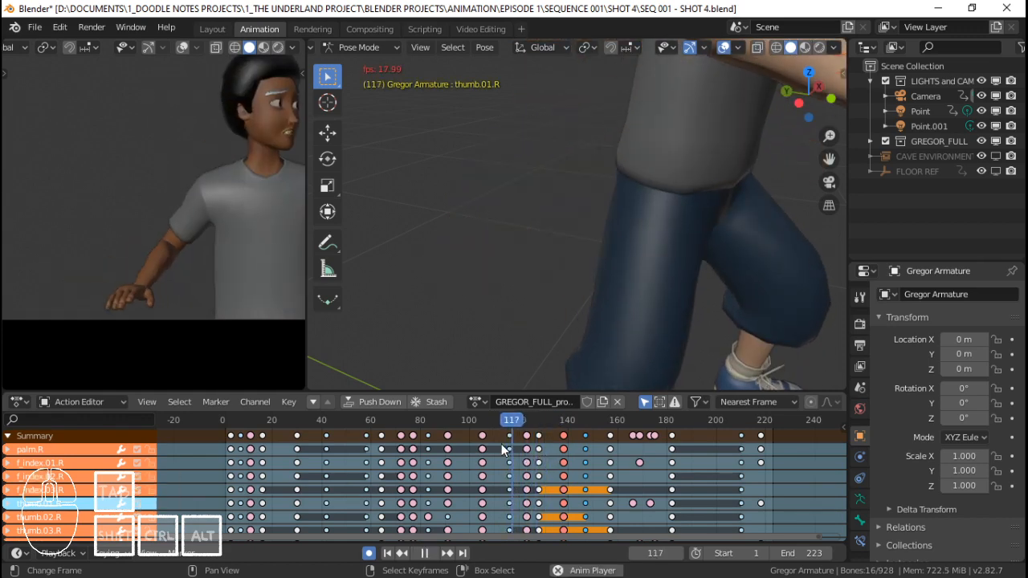
{"action": "key", "text": "space"}
Return to frame 147 and rotate the right index finger base around its local X axis.
{"action": "left_click_drag", "start_coordinate": [555, 451], "coordinate": [584, 428]}
{"action": "middle_click_drag", "start_coordinate": [574, 206], "coordinate": [638, 196]}
{"action": "left_click", "coordinate": [600, 209]}
{"action": "key", "text": "r"}
{"action": "key", "text": "x"}
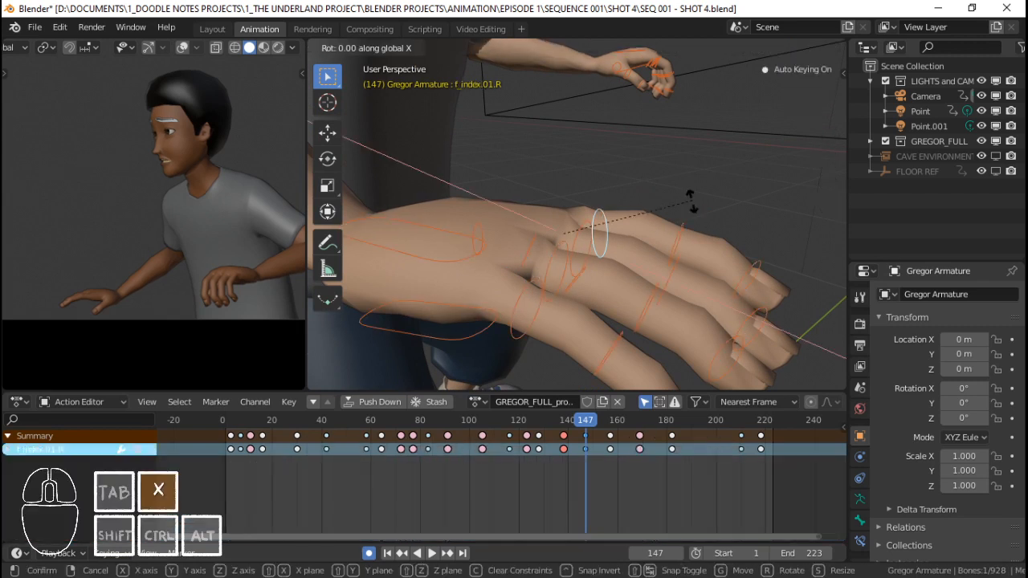
{"action": "key", "text": "x"}
{"action": "left_click", "coordinate": [695, 213]}
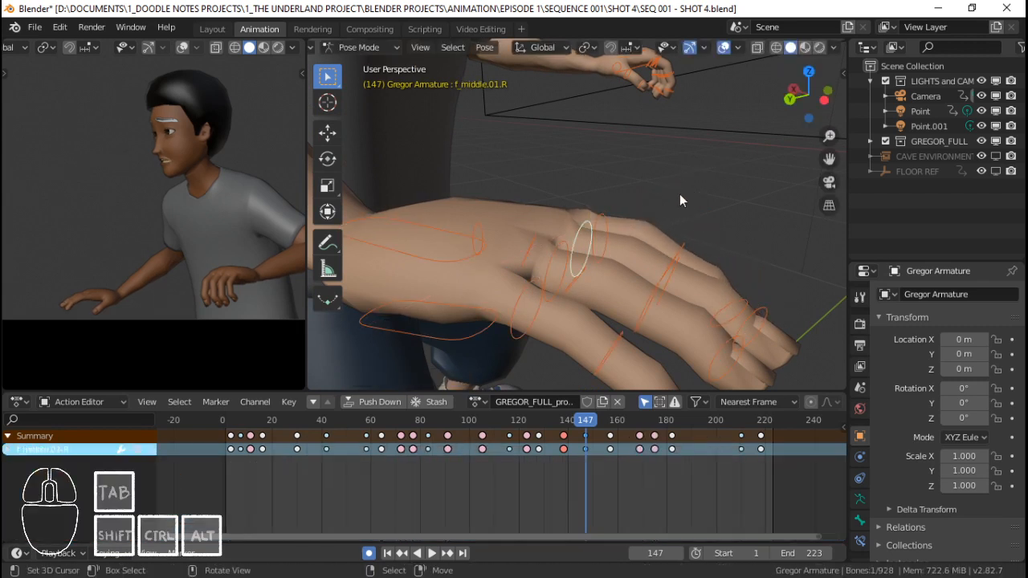
Rotate the right middle finger base about 5 degrees and the ring finger base about 2.6 degrees around their local X axes.
{"action": "key", "text": "r"}
{"action": "key", "text": "x"}
{"action": "key", "text": "x"}
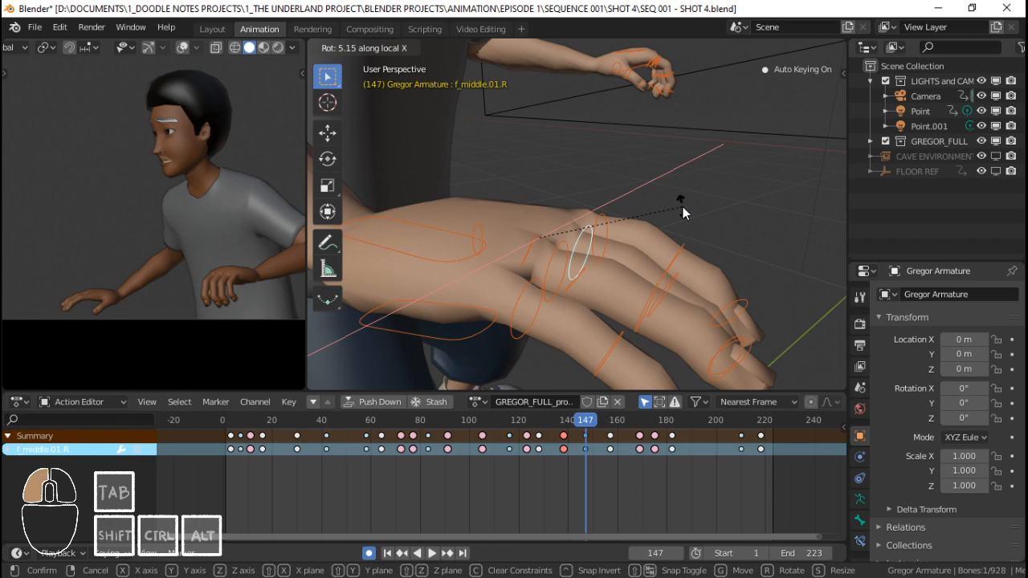
{"action": "left_click", "coordinate": [683, 207]}
{"action": "key", "text": "r"}
{"action": "key", "text": "x"}
{"action": "key", "text": "x"}
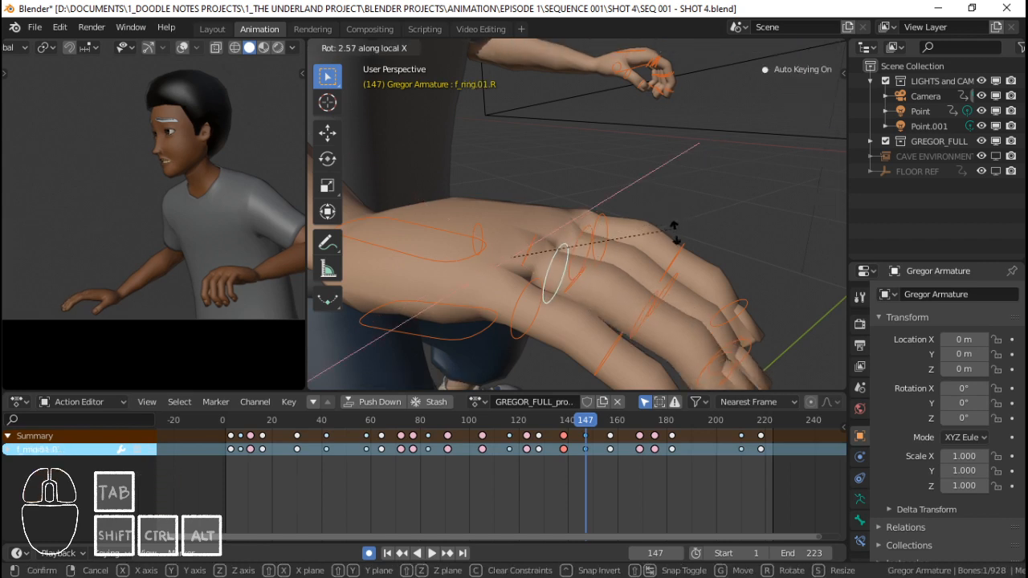
{"action": "left_click", "coordinate": [676, 231]}
Rotate the right pinky base around its local X axis at frame 147.
{"action": "middle_click_drag", "start_coordinate": [676, 231], "coordinate": [524, 256]}
{"action": "left_click", "coordinate": [646, 207]}
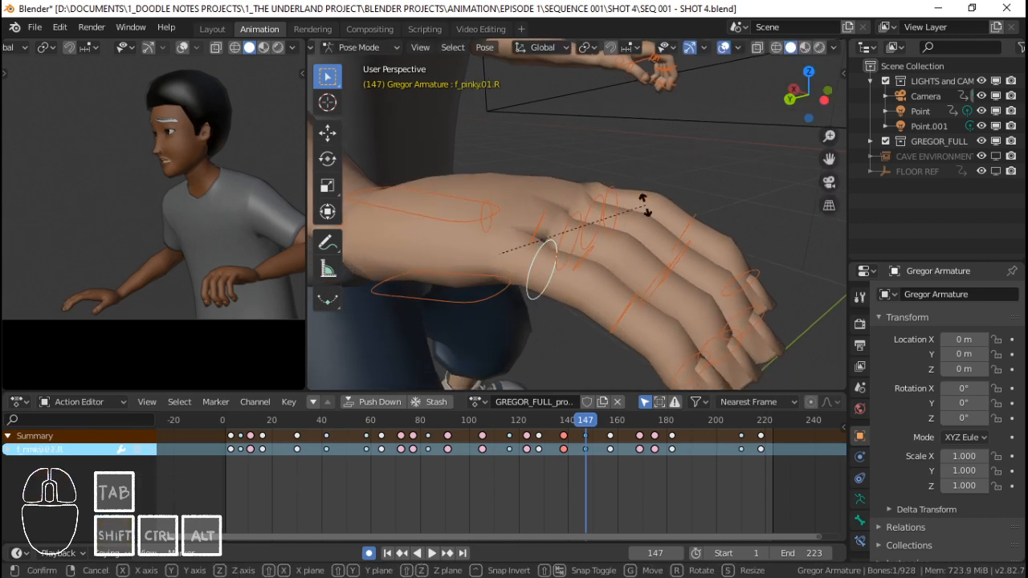
{"action": "key", "text": "r"}
{"action": "key", "text": "x"}
{"action": "key", "text": "x"}
{"action": "left_click", "coordinate": [648, 206]}
Rotate the right index finger base again around its local X axis at frame 147.
{"action": "middle_click_drag", "start_coordinate": [648, 206], "coordinate": [619, 255]}
{"action": "left_click", "coordinate": [588, 227]}
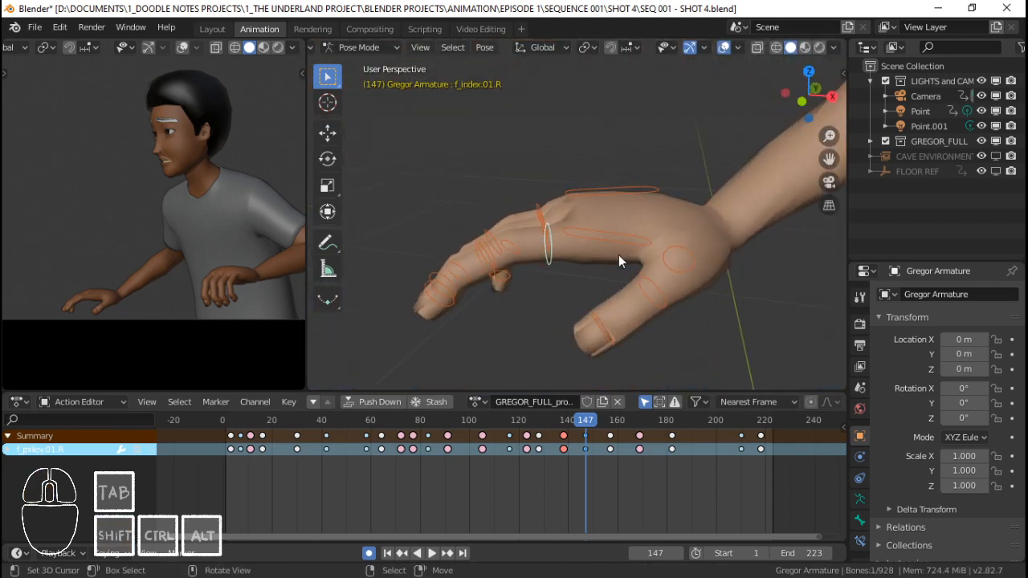
{"action": "key", "text": "r"}
{"action": "key", "text": "x"}
{"action": "key", "text": "x"}
{"action": "left_click", "coordinate": [564, 261]}
{"action": "scroll", "coordinate": [564, 261], "scroll_direction": "up", "scroll_amount": 3}
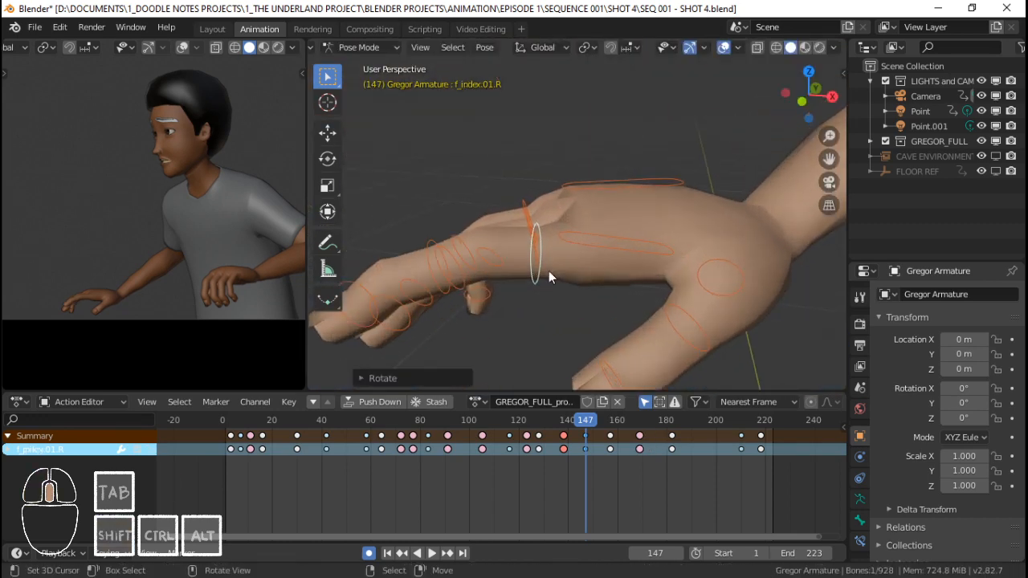
{"action": "middle_click_drag", "start_coordinate": [548, 270], "coordinate": [587, 268]}
{"action": "middle_click_drag", "start_coordinate": [587, 267], "coordinate": [601, 248]}
{"action": "scroll", "coordinate": [601, 248], "scroll_direction": "down", "scroll_amount": 3}
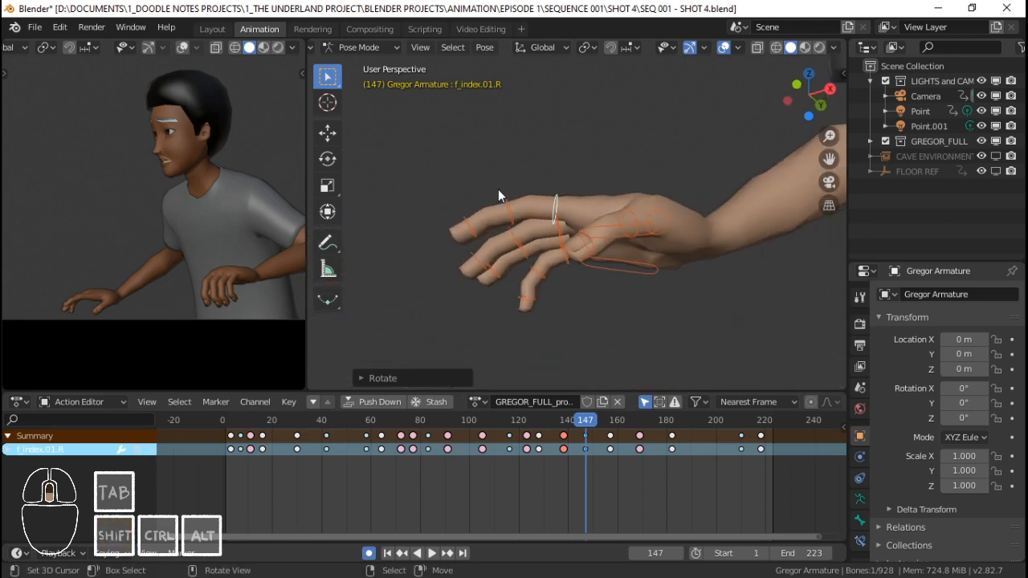
Rotate the right middle finger base about 14 degrees around its local X axis and refine the finger bend around local X.
{"action": "middle_click_drag", "start_coordinate": [517, 200], "coordinate": [545, 225]}
{"action": "left_click", "coordinate": [545, 225]}
{"action": "key", "text": "r"}
{"action": "key", "text": "x"}
{"action": "key", "text": "x"}
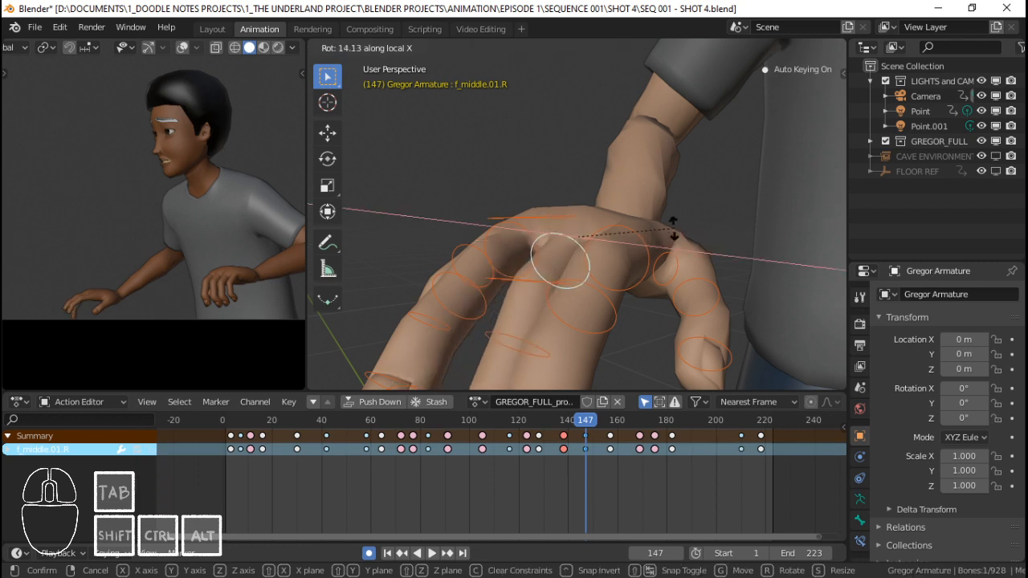
{"action": "left_click", "coordinate": [626, 235]}
{"action": "left_click", "coordinate": [574, 259]}
{"action": "middle_click_drag", "start_coordinate": [622, 234], "coordinate": [696, 256]}
{"action": "key", "text": "r"}
{"action": "key", "text": "x"}
{"action": "key", "text": "x"}
{"action": "left_click", "coordinate": [679, 227]}
Rotate the right thumb base about 6 degrees around its local X axis and fine-tune that rotation.
{"action": "left_click", "coordinate": [690, 248]}
{"action": "key", "text": "r"}
{"action": "key", "text": "x"}
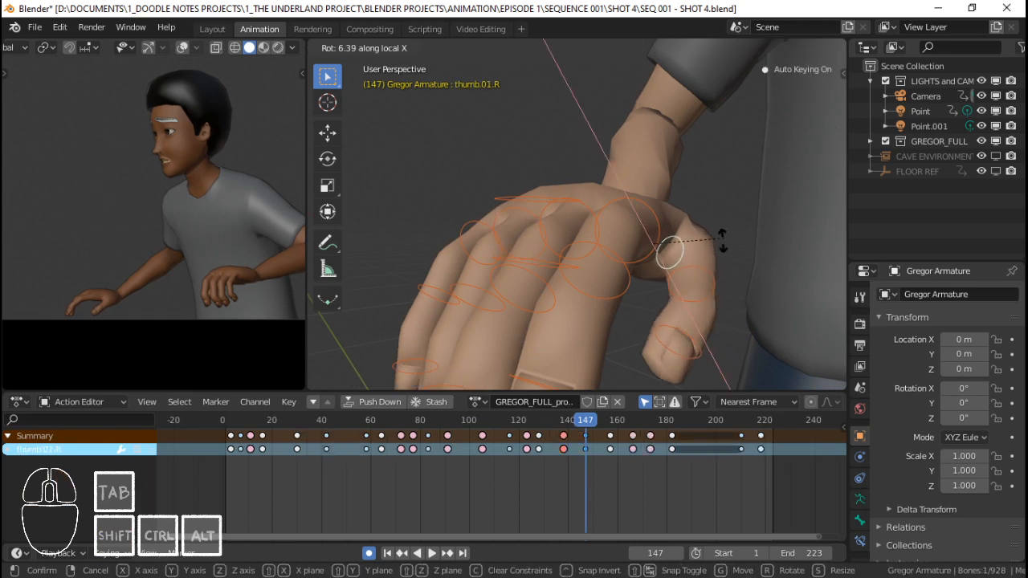
{"action": "left_click", "coordinate": [721, 243]}
{"action": "key", "text": "r"}
{"action": "key", "text": "x"}
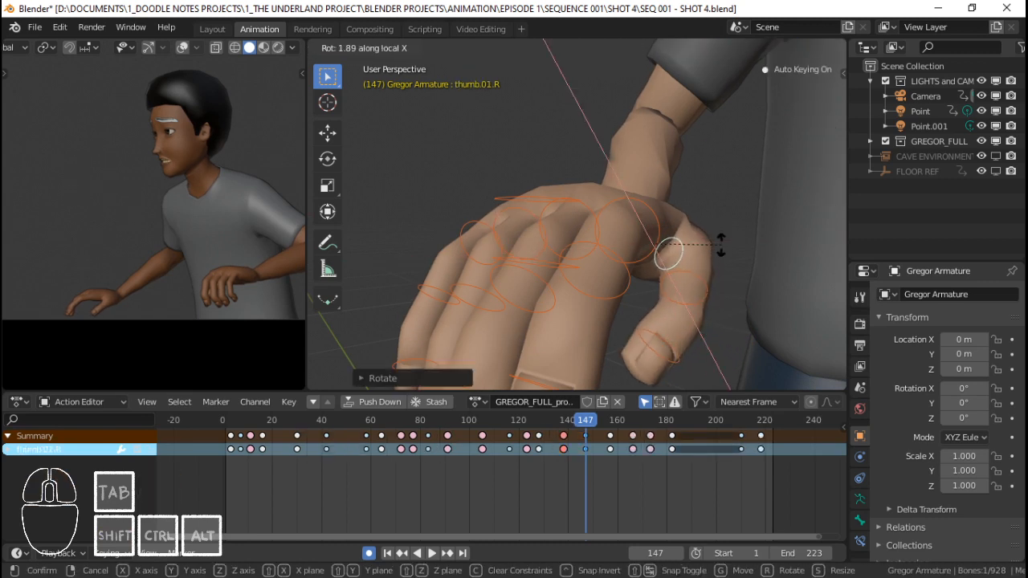
{"action": "left_click", "coordinate": [746, 254]}
{"action": "key", "text": "r"}
{"action": "key", "text": "z"}
{"action": "key", "text": "z"}
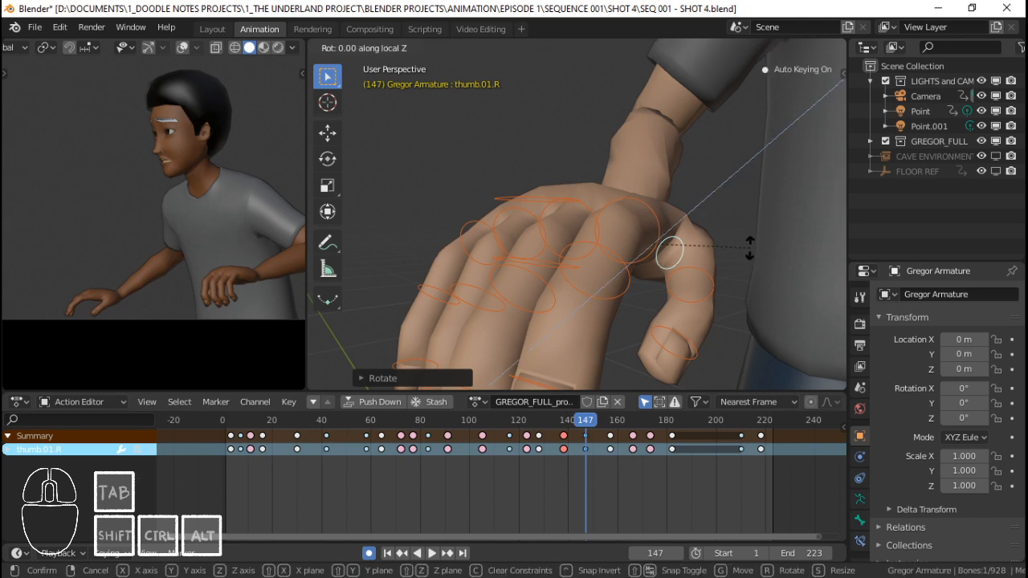
{"action": "left_click", "coordinate": [751, 247]}
{"action": "key", "text": "r"}
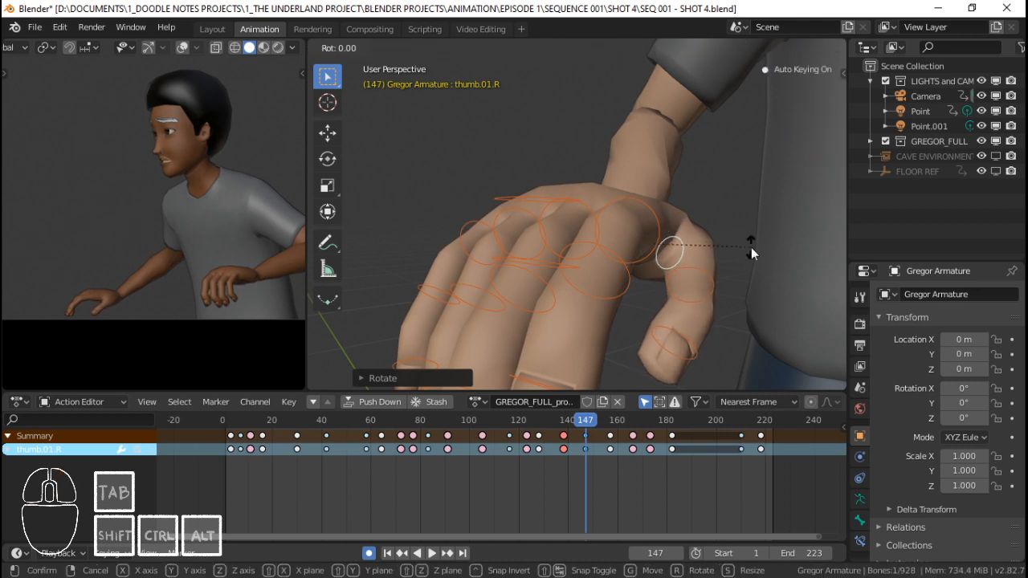
{"action": "right_click", "coordinate": [751, 247]}
Freely rotate the right thumb base as seen from the thumb side of the hand.
{"action": "scroll", "coordinate": [718, 250], "scroll_direction": "down", "scroll_amount": 2}
{"action": "middle_click_drag", "start_coordinate": [718, 250], "coordinate": [702, 265]}
{"action": "key", "text": "r"}
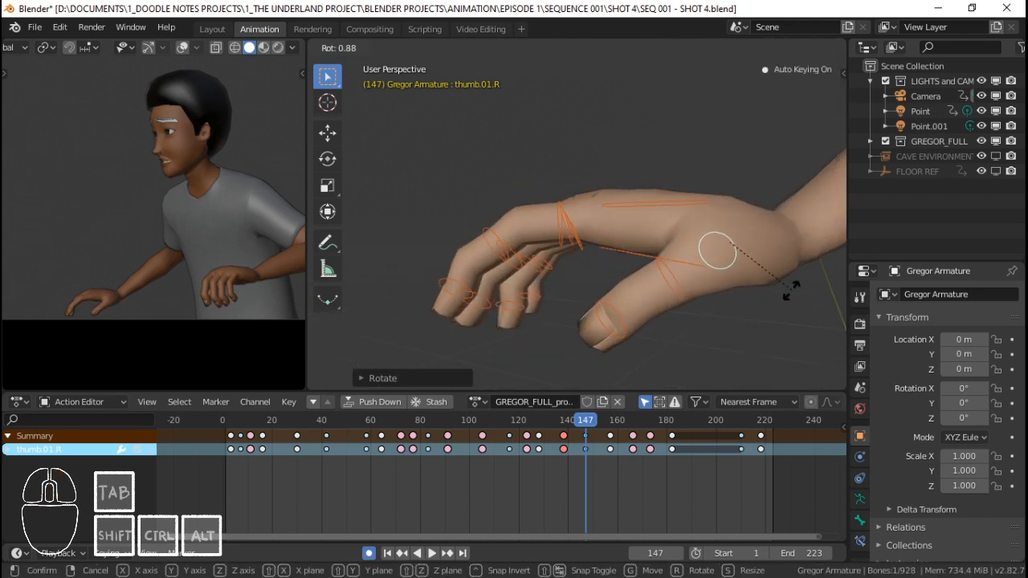
{"action": "left_click", "coordinate": [788, 301]}
Select all finger, thumb and palm controls of the right hand and key their location and rotation at frame 147.
{"action": "scroll", "coordinate": [673, 267], "scroll_direction": "down", "scroll_amount": 2}
{"action": "key", "text": "c"}
{"action": "left_click", "coordinate": [567, 249]}
{"action": "right_click", "coordinate": [567, 249]}
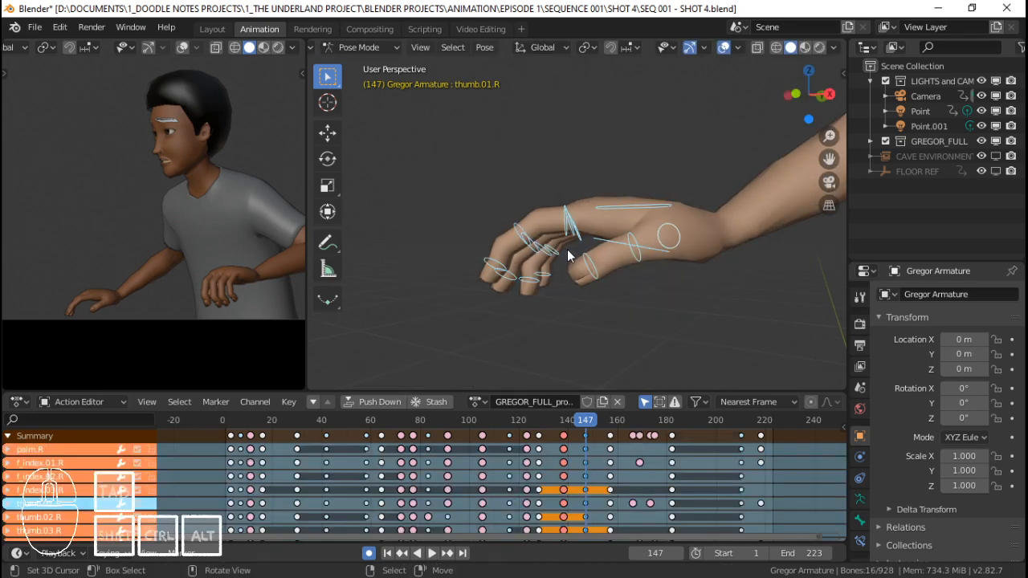
{"action": "key", "text": "i"}
{"action": "key", "text": "space"}
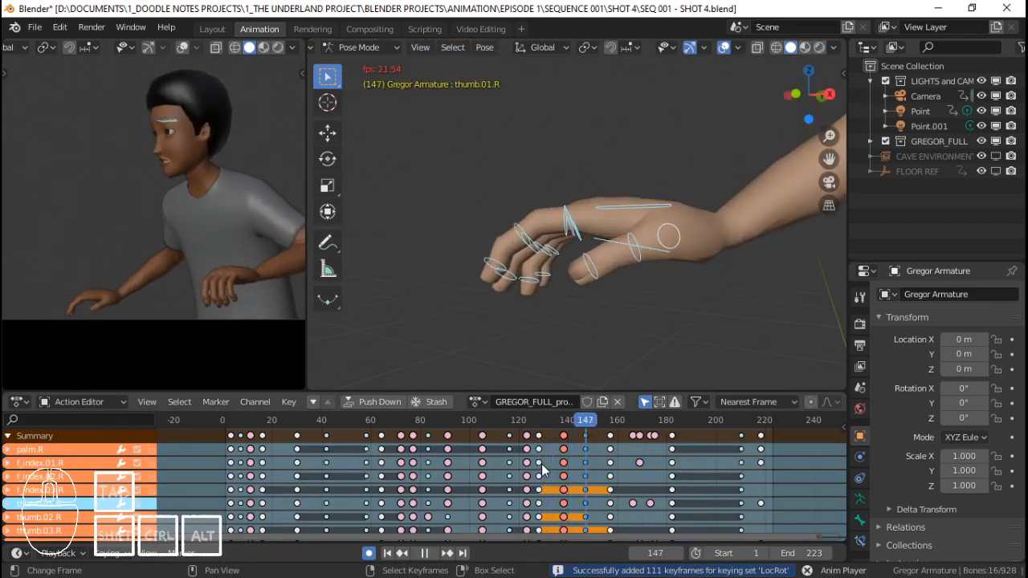
{"action": "key", "text": "Escape"}
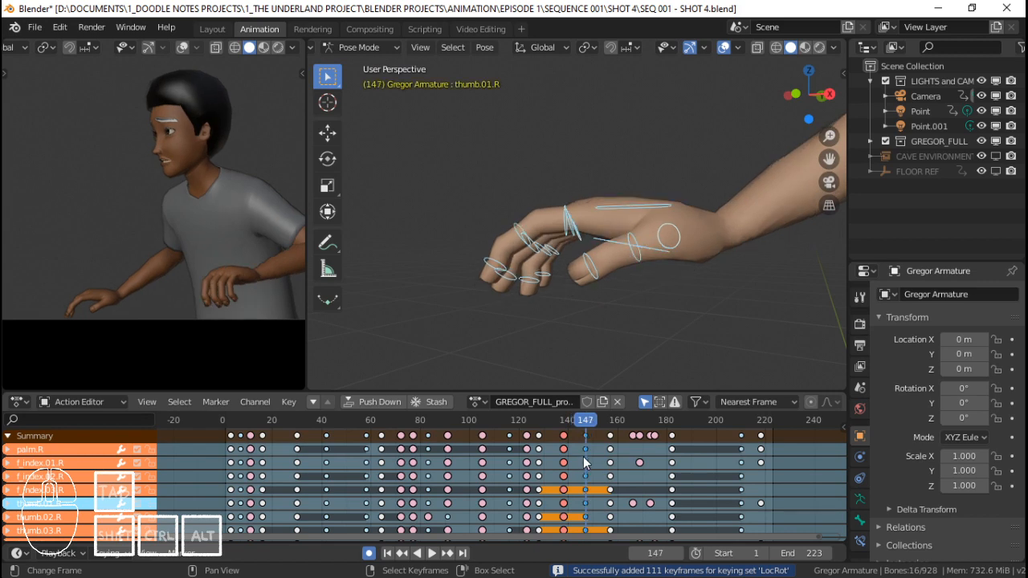
Rotate the right pinky base about 10 degrees around its local X axis.
{"action": "middle_click_drag", "start_coordinate": [567, 246], "coordinate": [584, 226]}
{"action": "scroll", "coordinate": [554, 239], "scroll_direction": "up", "scroll_amount": 2}
{"action": "right_click", "coordinate": [510, 251]}
{"action": "right_click", "coordinate": [566, 232]}
{"action": "key", "text": "r"}
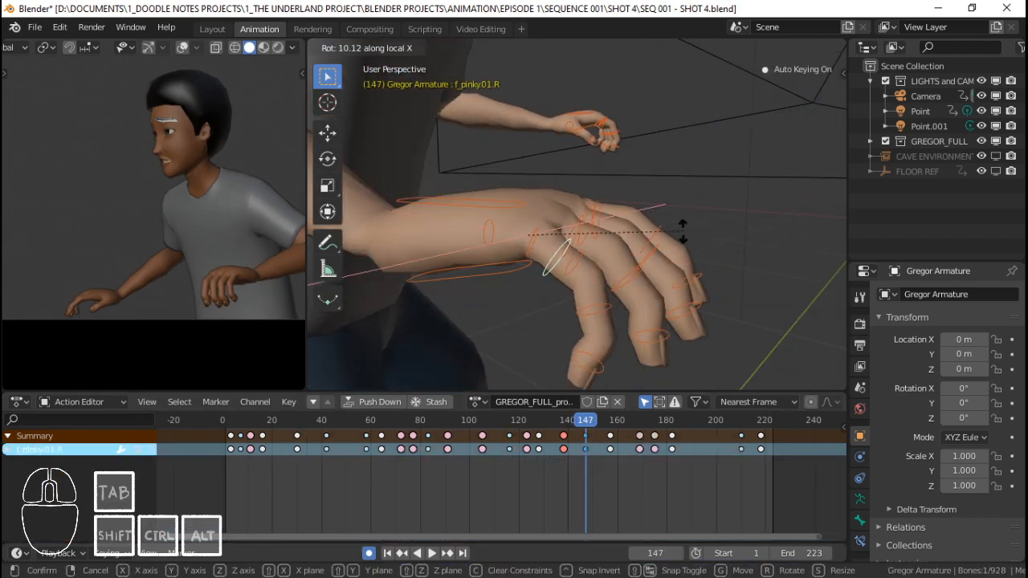
{"action": "left_click", "coordinate": [592, 234]}
{"action": "right_click", "coordinate": [595, 312]}
{"action": "key", "text": "r"}
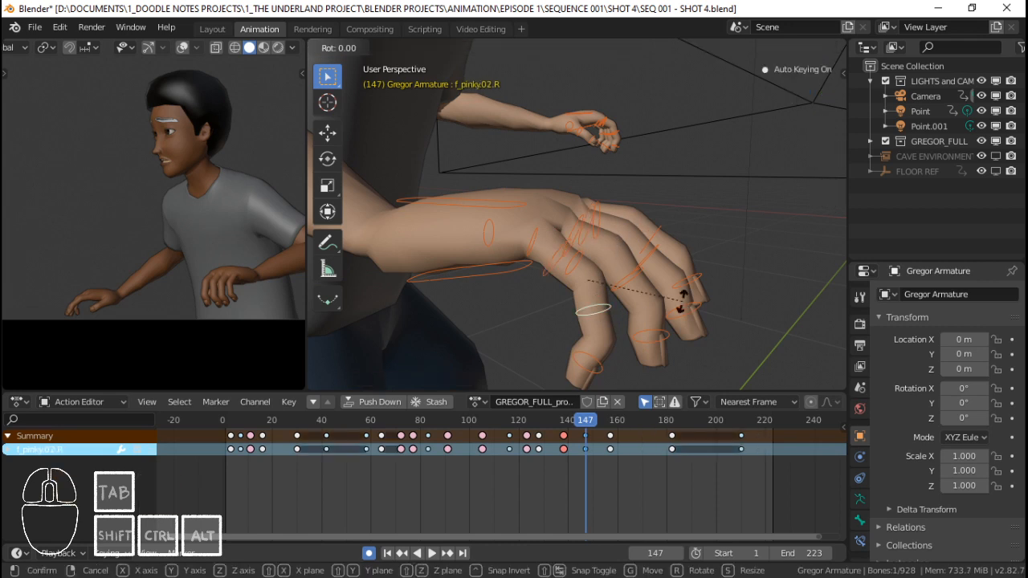
{"action": "key", "text": "x"}
{"action": "key", "text": "x"}
{"action": "right_click", "coordinate": [681, 315]}
{"action": "right_click", "coordinate": [633, 280], "text": "shift"}
{"action": "right_click", "coordinate": [645, 259], "text": "shift"}
{"action": "right_click", "coordinate": [656, 228], "text": "shift"}
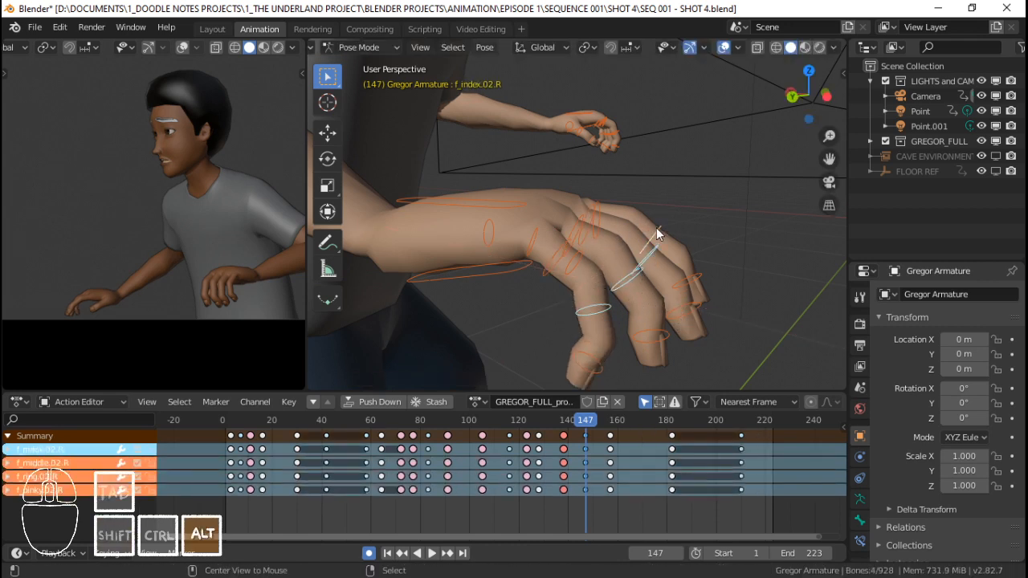
Rotate the middle joints of the right pinky and ring finger individually around their local X axes.
{"action": "right_click", "coordinate": [626, 296]}
{"action": "key", "text": "r"}
{"action": "key", "text": "x"}
{"action": "key", "text": "x"}
{"action": "left_click", "coordinate": [639, 281]}
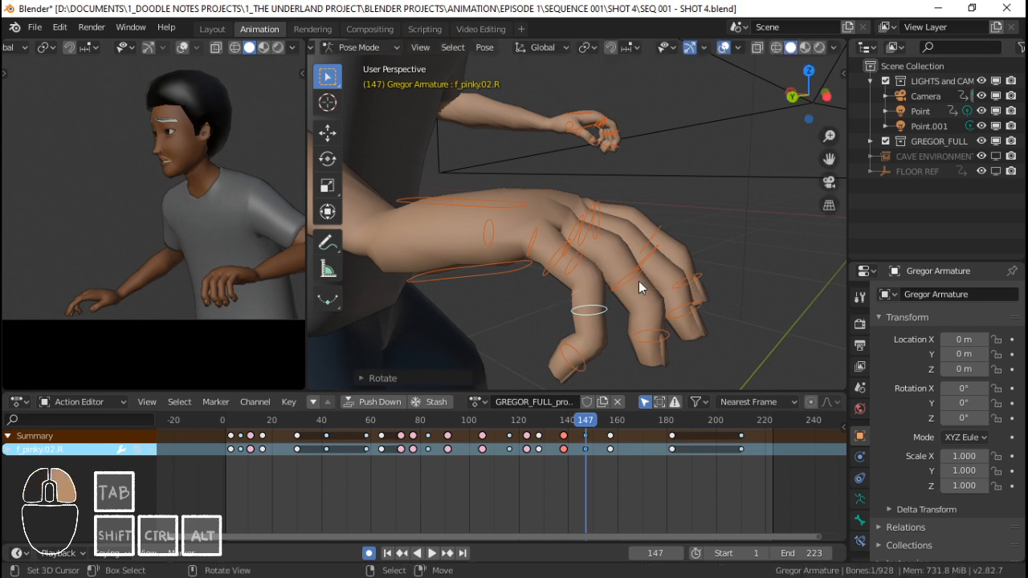
{"action": "right_click", "coordinate": [639, 281]}
{"action": "key", "text": "r"}
{"action": "key", "text": "x"}
{"action": "key", "text": "x"}
{"action": "left_click", "coordinate": [723, 276]}
Rotate the right middle finger's middle joint around local X, and the index finger's middle joint about 17 degrees around local X.
{"action": "right_click", "coordinate": [651, 262]}
{"action": "key", "text": "r"}
{"action": "key", "text": "x"}
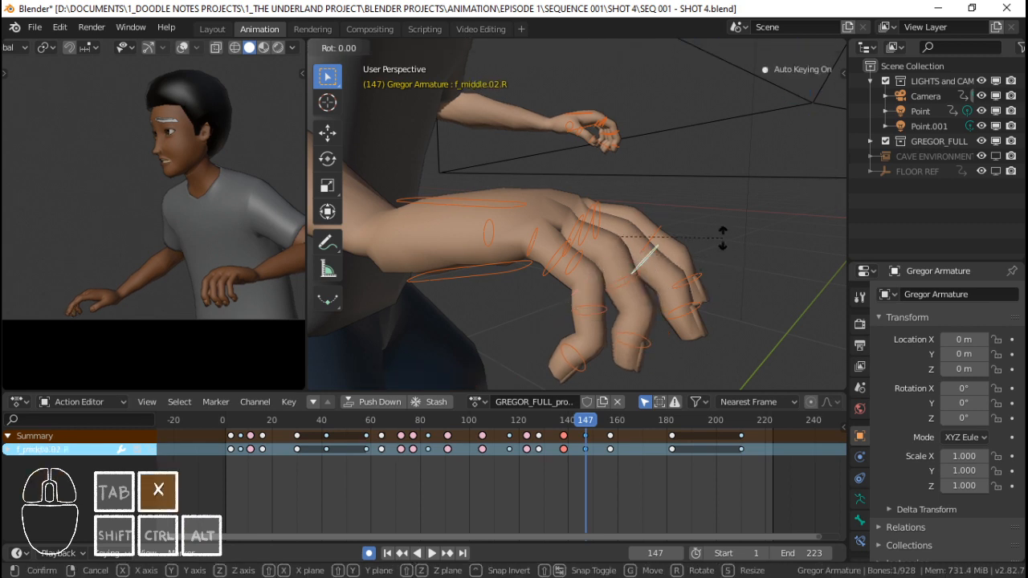
{"action": "key", "text": "x"}
{"action": "left_click", "coordinate": [719, 273]}
{"action": "right_click", "coordinate": [663, 215]}
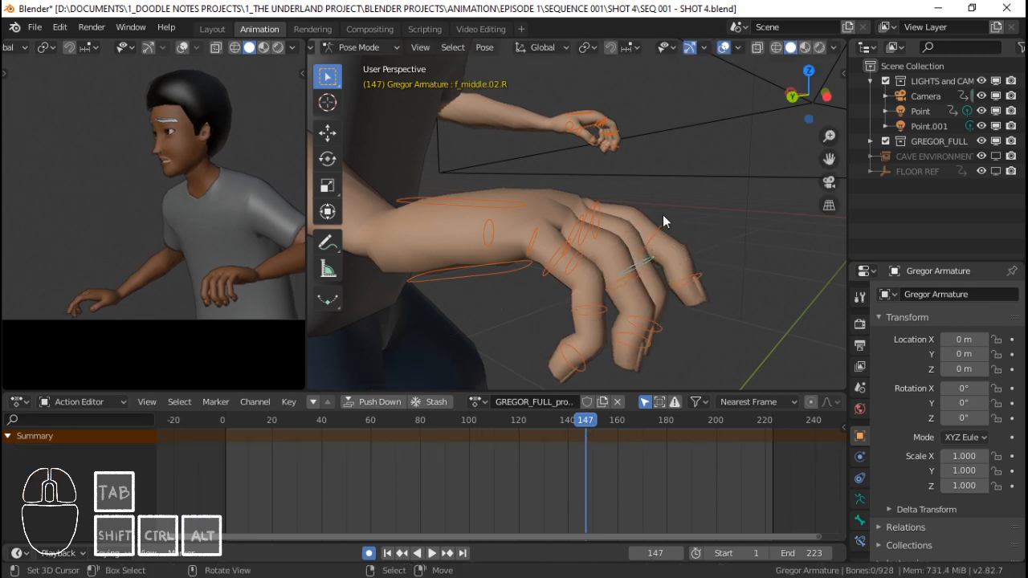
{"action": "right_click", "coordinate": [662, 229]}
{"action": "key", "text": "r"}
{"action": "key", "text": "x"}
{"action": "key", "text": "x"}
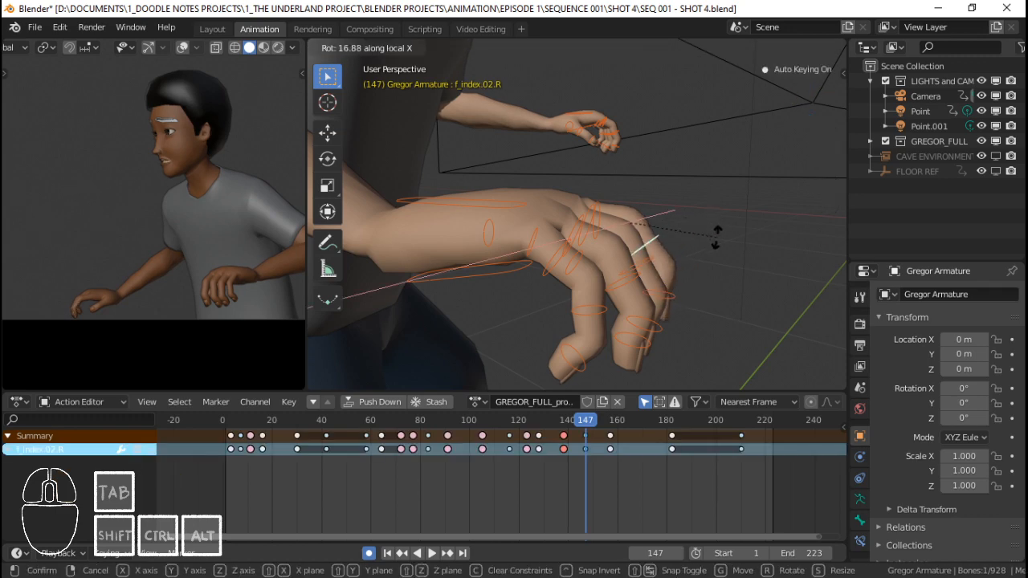
{"action": "left_click", "coordinate": [716, 237]}
Trackball-rotate the right thumb base by about 12.6 and -3.4 degrees to bring the thumb toward the fingers.
{"action": "middle_click_drag", "start_coordinate": [716, 237], "coordinate": [657, 248]}
{"action": "right_click", "coordinate": [697, 225]}
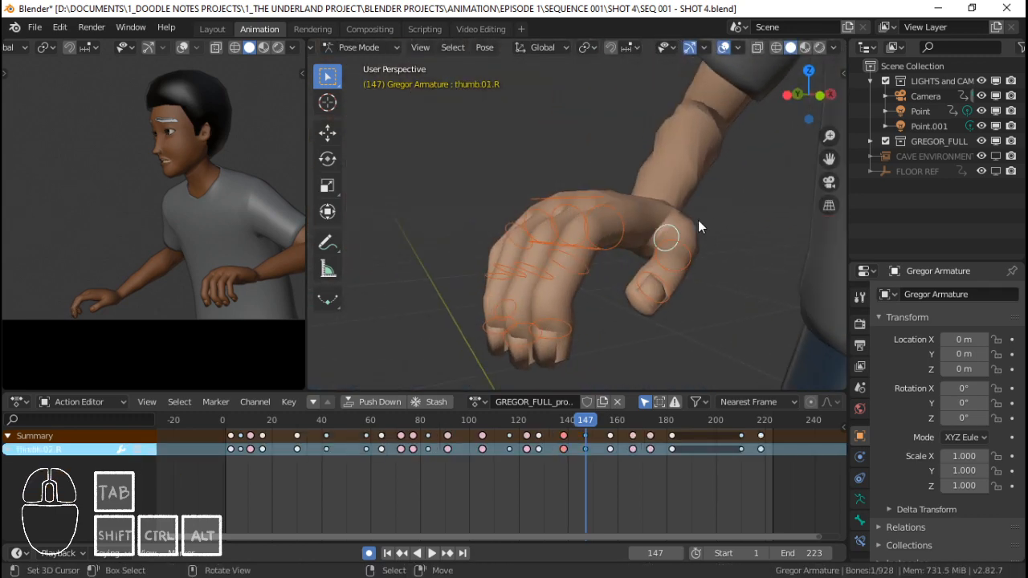
{"action": "key", "text": "r"}
{"action": "key", "text": "r"}
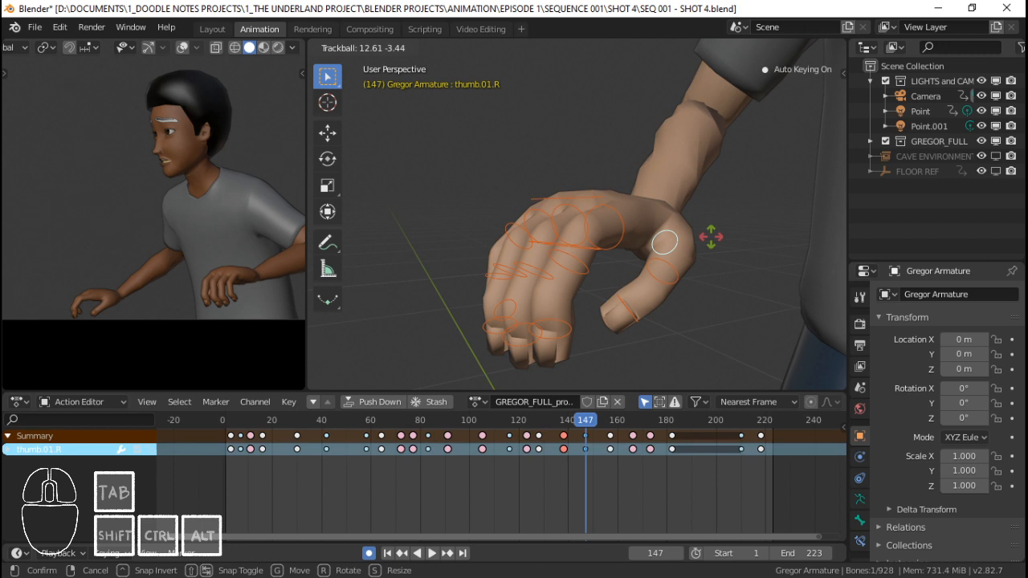
{"action": "left_click", "coordinate": [713, 240]}
{"action": "middle_click_drag", "start_coordinate": [714, 240], "coordinate": [625, 242]}
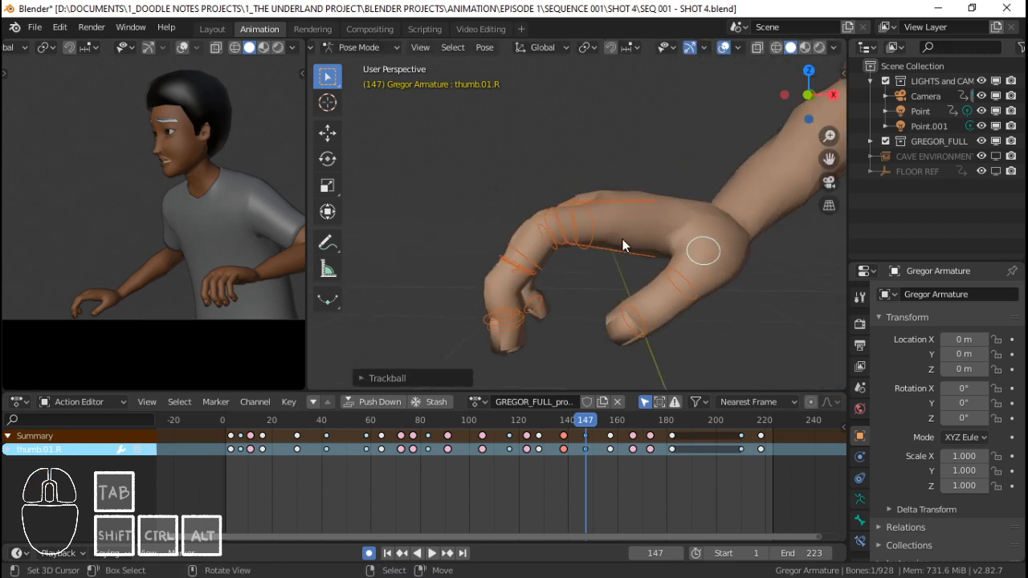
Select all right hand controls again and key the curled pose's location and rotation at frame 147.
{"action": "key", "text": "c"}
{"action": "left_click", "coordinate": [606, 258]}
{"action": "right_click", "coordinate": [592, 256]}
{"action": "key", "text": "i"}
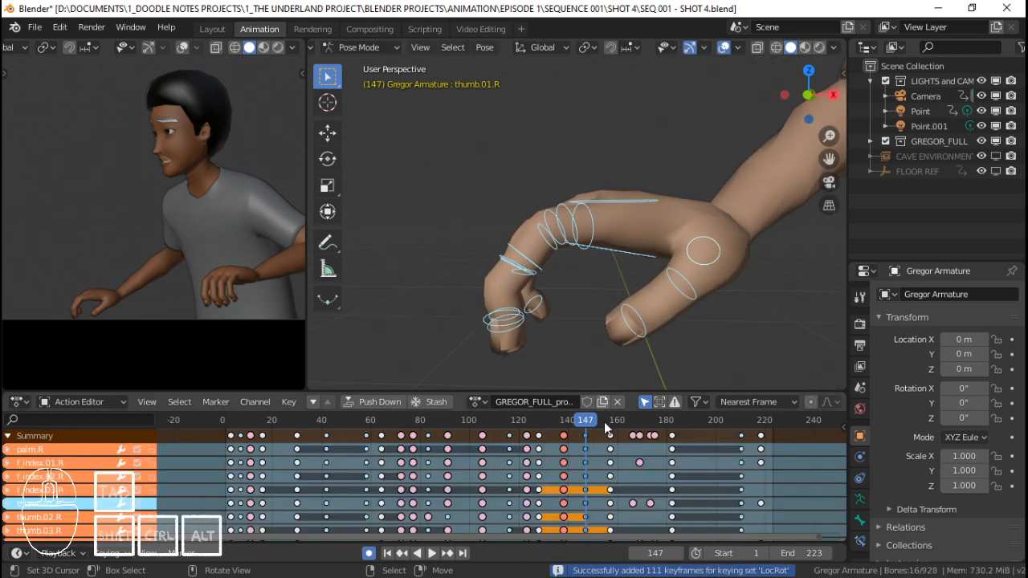
Replay the animation from around frame 116 to check the right hand's motion through frame 147.
{"action": "left_click_drag", "start_coordinate": [588, 461], "coordinate": [510, 451]}
{"action": "key", "text": "space"}
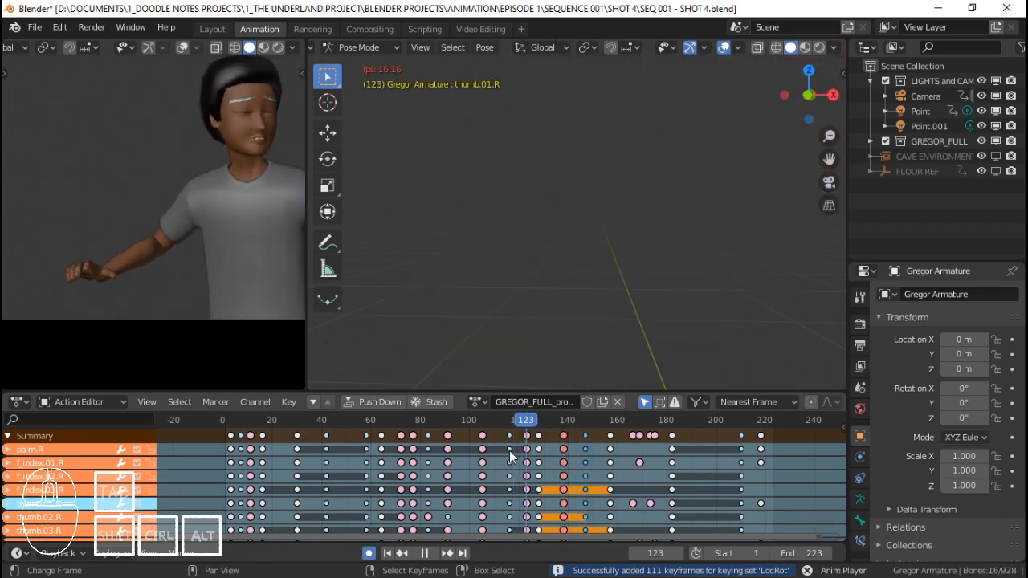
{"action": "key", "text": "space"}
Snap the right hand's keyframes near frame 157 to frame 152 and replay the stretch before it.
{"action": "left_click_drag", "start_coordinate": [563, 448], "coordinate": [598, 454]}
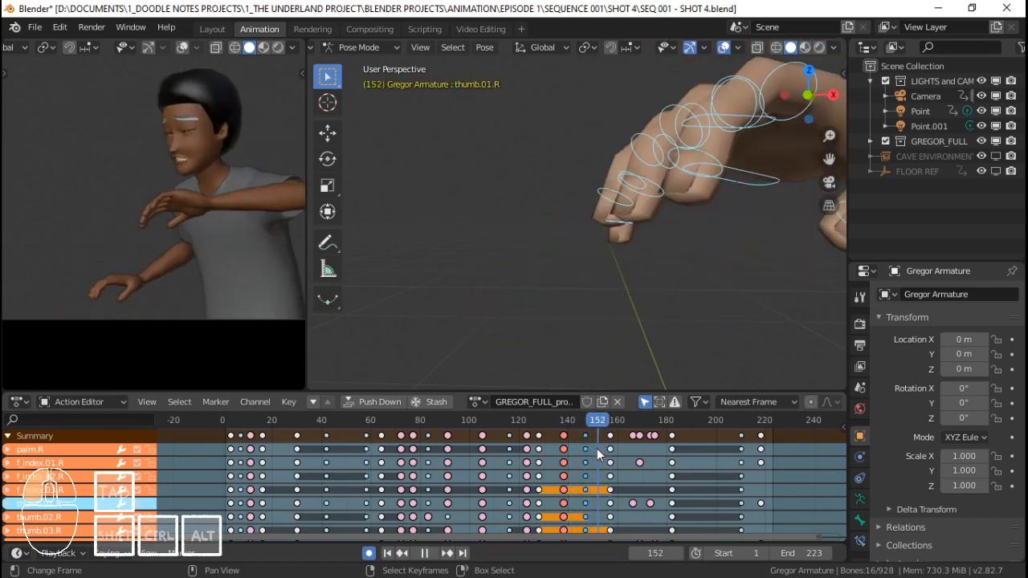
{"action": "left_click", "coordinate": [609, 437]}
{"action": "key", "text": "shift+s"}
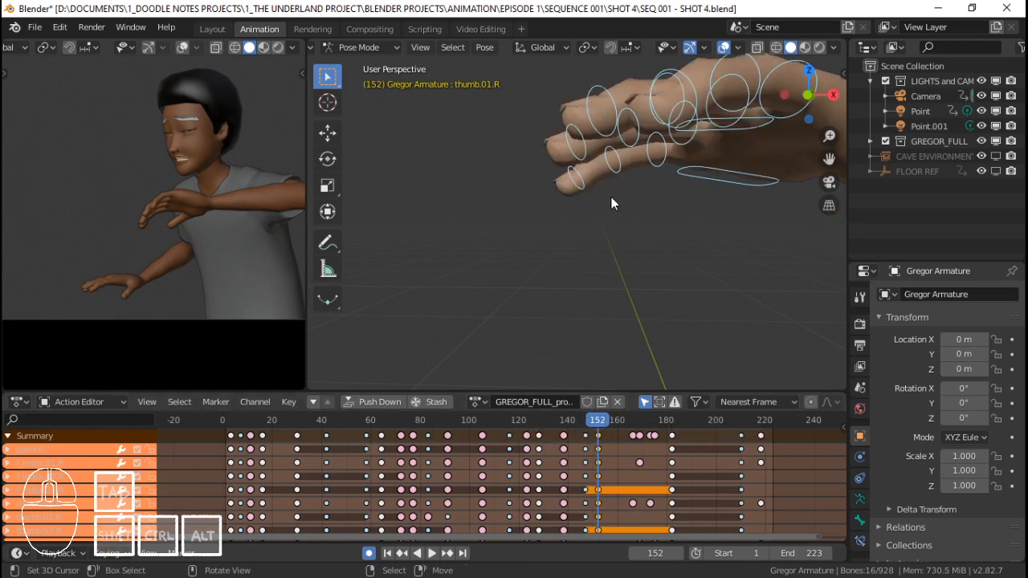
{"action": "key", "text": "space"}
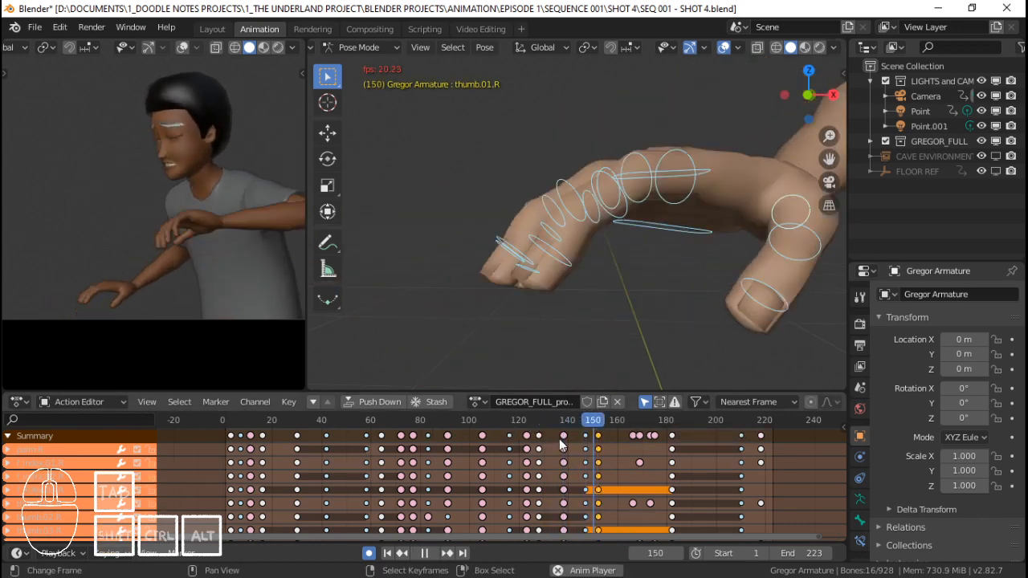
{"action": "key", "text": "Escape"}
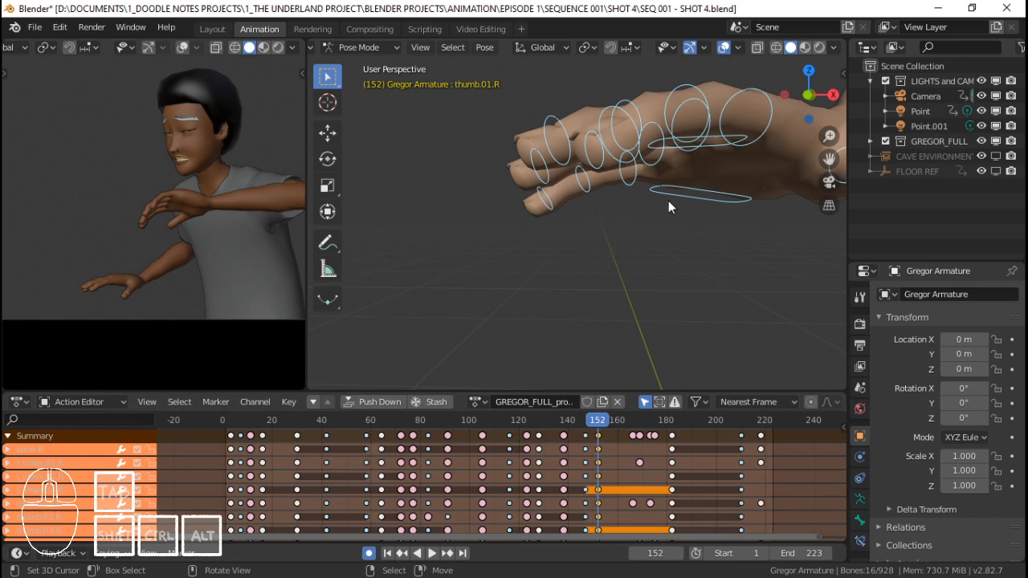
At frame 152, rotate the right ring finger base around local Z and the middle finger base about 2.4 degrees around local Z.
{"action": "middle_click_drag", "start_coordinate": [684, 148], "coordinate": [658, 223]}
{"action": "left_click", "coordinate": [615, 235]}
{"action": "key", "text": "r"}
{"action": "key", "text": "z"}
{"action": "key", "text": "z"}
{"action": "left_click", "coordinate": [647, 214]}
{"action": "right_click", "coordinate": [649, 216]}
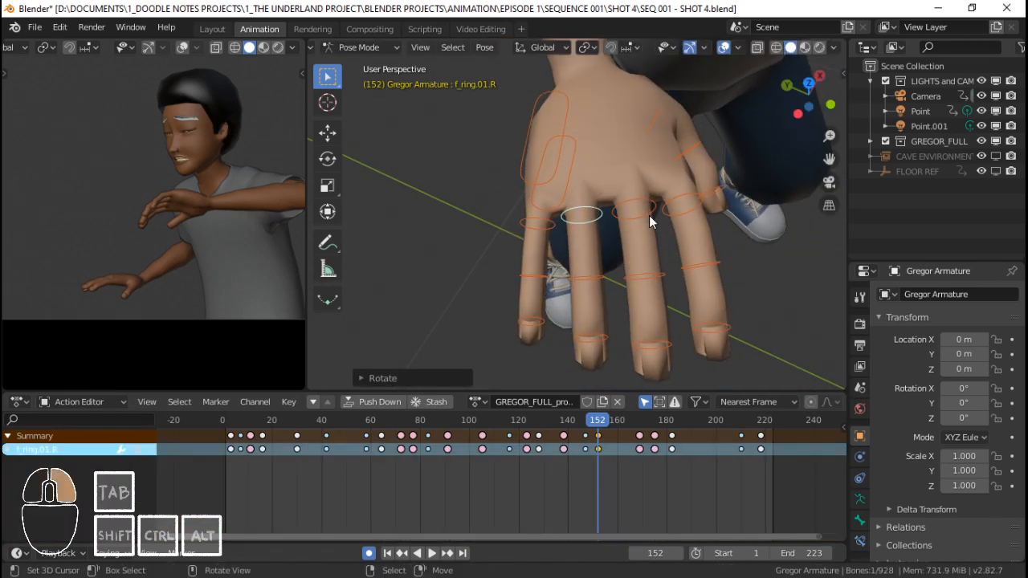
{"action": "key", "text": "r"}
{"action": "key", "text": "z"}
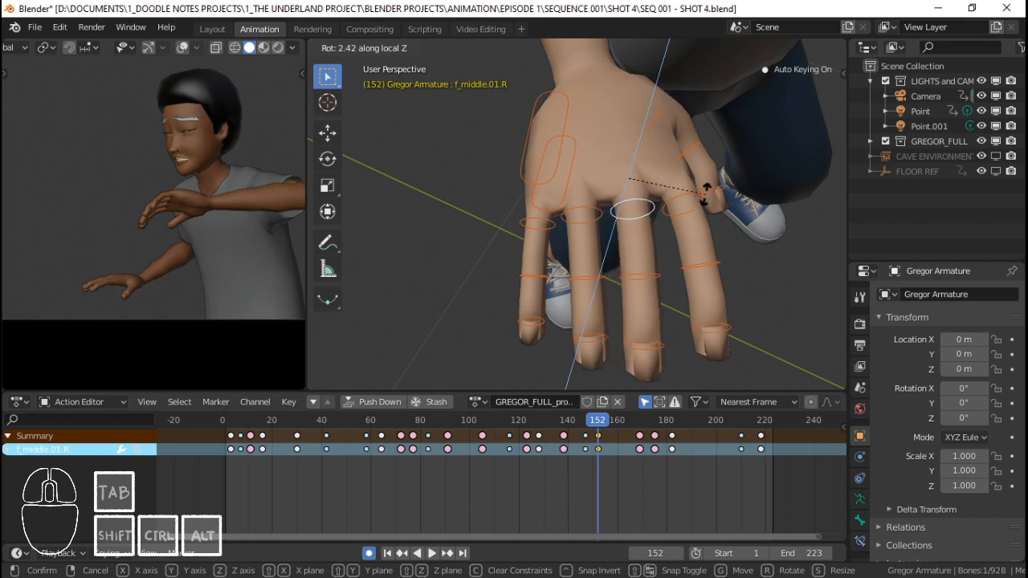
{"action": "left_click", "coordinate": [706, 198]}
{"action": "left_click", "coordinate": [683, 202], "text": "shift"}
{"action": "left_click", "coordinate": [581, 215], "text": "shift"}
{"action": "left_click", "coordinate": [536, 225], "text": "shift"}
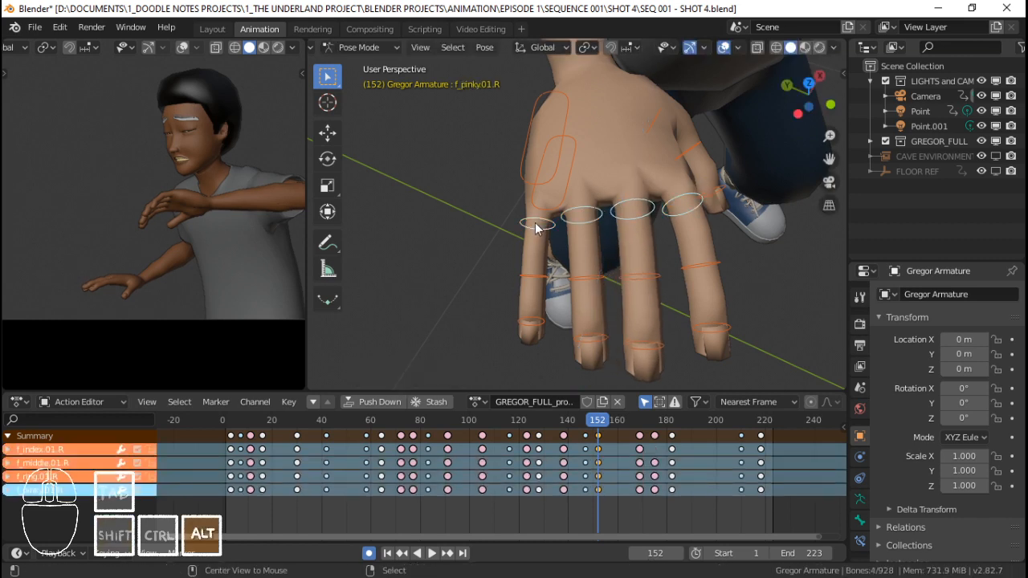
{"action": "right_click", "coordinate": [568, 175]}
{"action": "key", "text": "r"}
{"action": "key", "text": "z"}
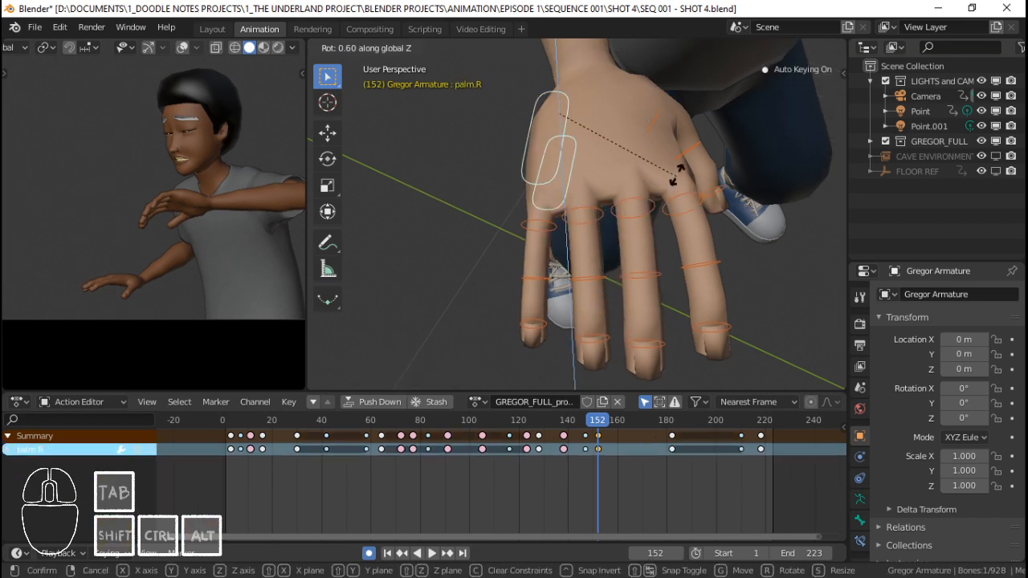
{"action": "right_click", "coordinate": [683, 170]}
Clear the right palm control's rotation at frame 152 and rotate the control around its local Z axis.
{"action": "key", "text": "alt+r"}
{"action": "middle_click_drag", "start_coordinate": [679, 171], "coordinate": [727, 200]}
{"action": "key", "text": "r"}
{"action": "key", "text": "z"}
{"action": "key", "text": "z"}
{"action": "left_click", "coordinate": [654, 248]}
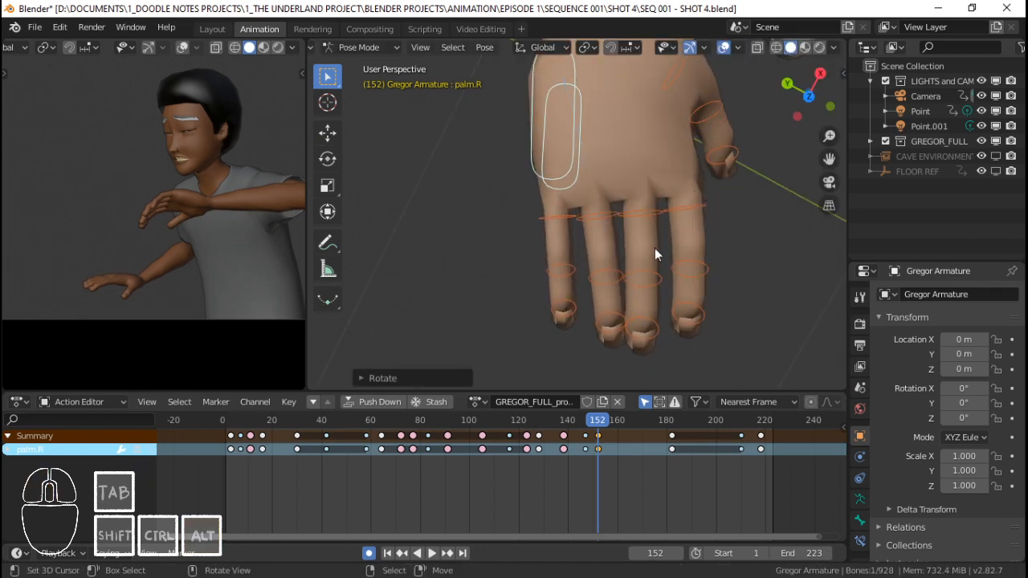
Rotate the right index finger base about -8.6 degrees around its local X axis at frame 152.
{"action": "middle_click_drag", "start_coordinate": [654, 248], "coordinate": [650, 229]}
{"action": "middle_click_drag", "start_coordinate": [656, 287], "coordinate": [601, 184]}
{"action": "right_click", "coordinate": [570, 198]}
{"action": "key", "text": "r"}
{"action": "key", "text": "x"}
{"action": "key", "text": "x"}
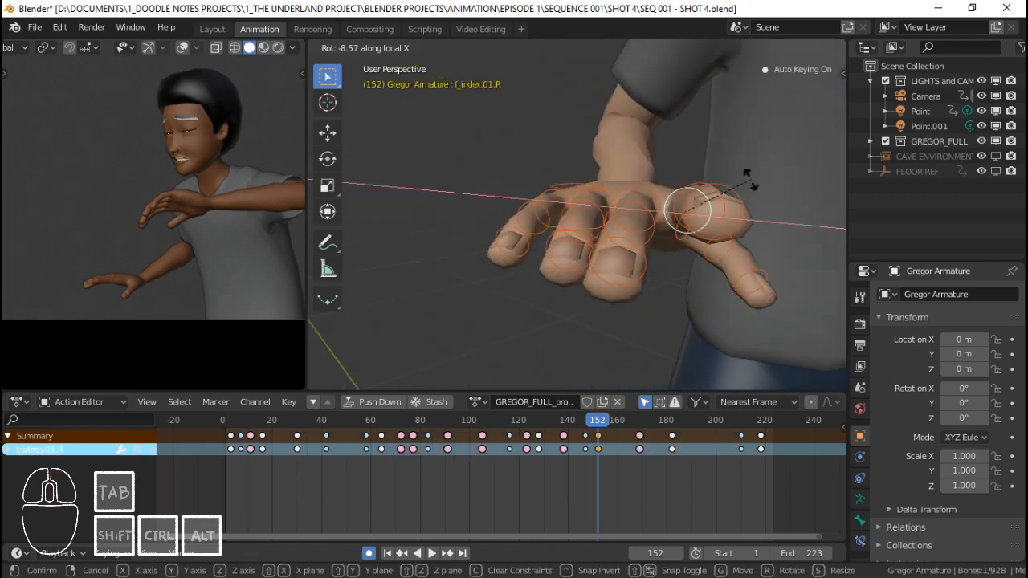
{"action": "left_click", "coordinate": [751, 181]}
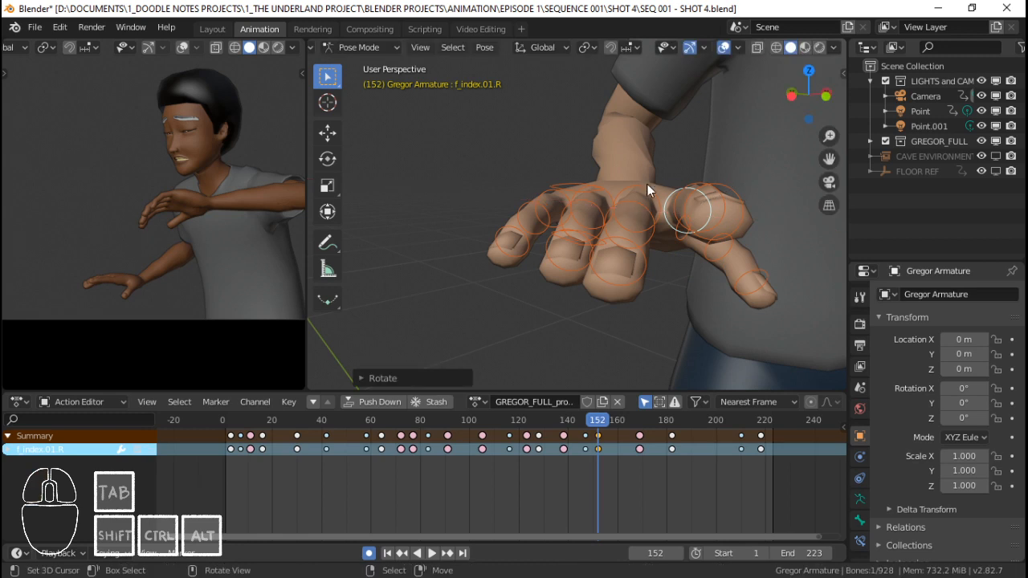
Rotate the right pinky base slightly at frame 152.
{"action": "left_click", "coordinate": [557, 193]}
{"action": "key", "text": "r"}
{"action": "left_click", "coordinate": [604, 186]}
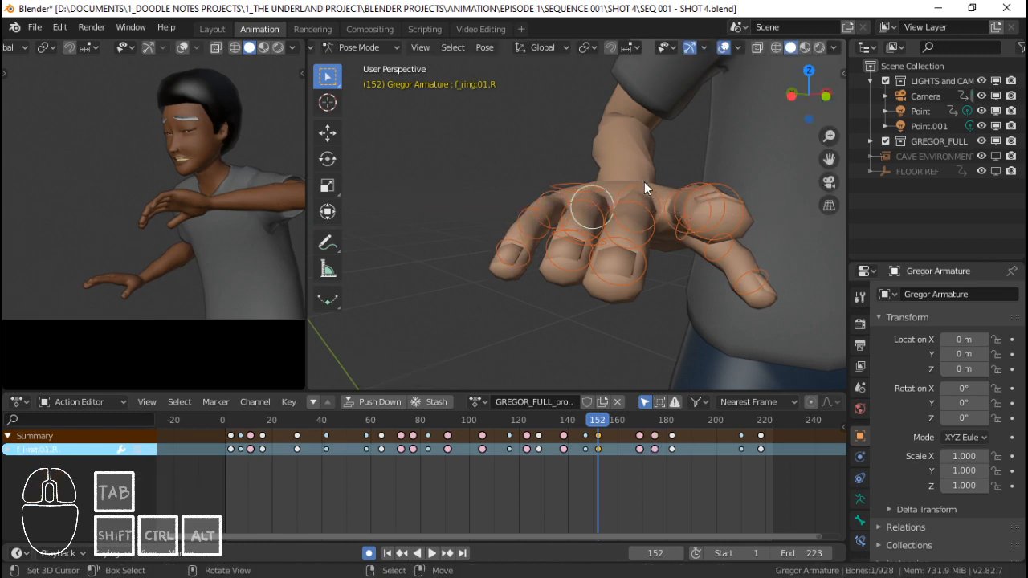
Rotate the right middle finger base about -4 degrees and the ring finger base about -3.2 degrees around local X.
{"action": "left_click", "coordinate": [644, 181]}
{"action": "key", "text": "r"}
{"action": "key", "text": "x"}
{"action": "key", "text": "x"}
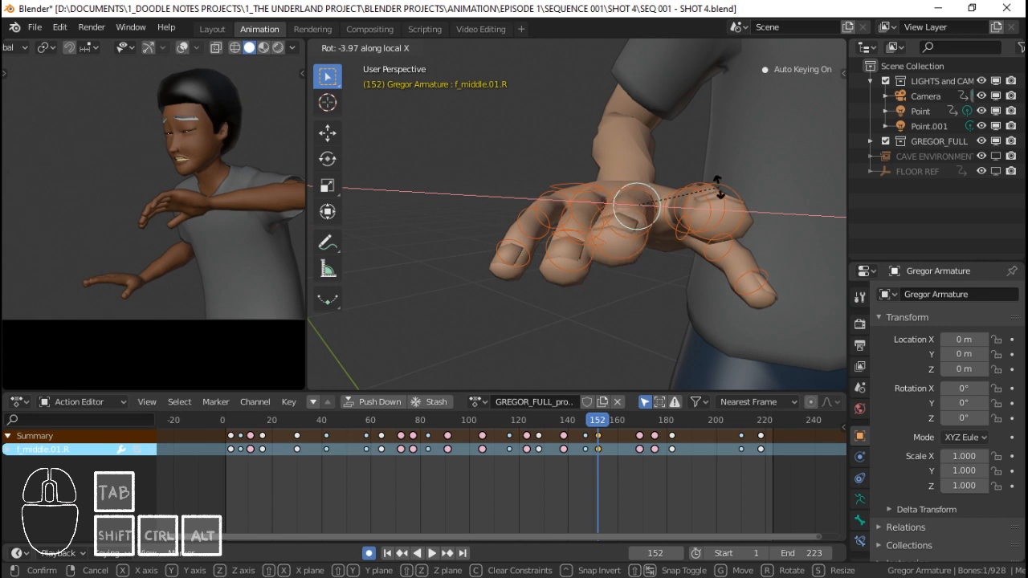
{"action": "left_click", "coordinate": [617, 187]}
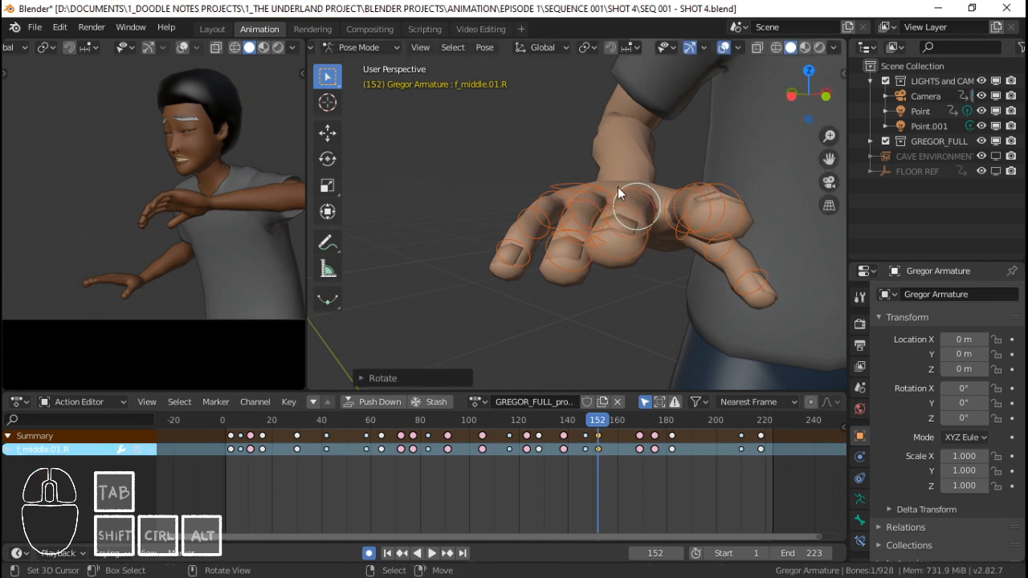
{"action": "key", "text": "r"}
{"action": "key", "text": "x"}
{"action": "key", "text": "x"}
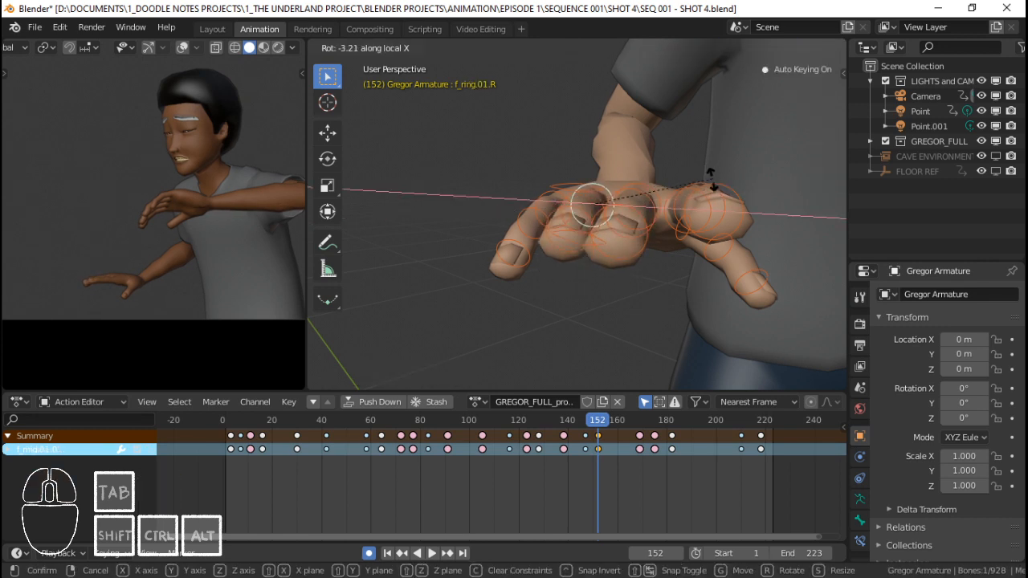
{"action": "left_click", "coordinate": [714, 178]}
Rotate the right index finger base by a further -3.6 degrees or so around local X.
{"action": "right_click", "coordinate": [684, 190]}
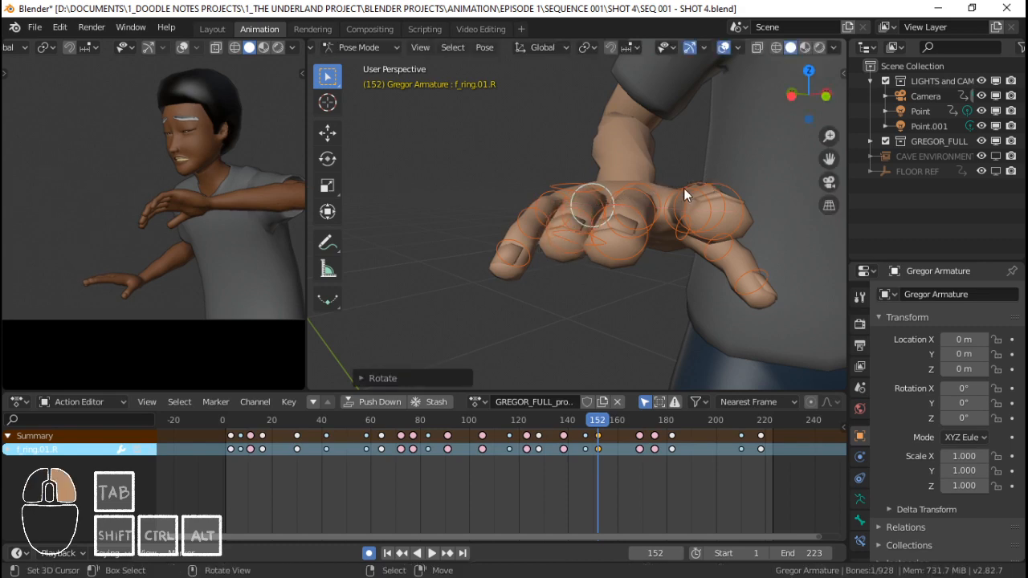
{"action": "right_click", "coordinate": [671, 189]}
{"action": "middle_click_drag", "start_coordinate": [732, 203], "coordinate": [651, 193]}
{"action": "key", "text": "r"}
{"action": "key", "text": "x"}
{"action": "key", "text": "x"}
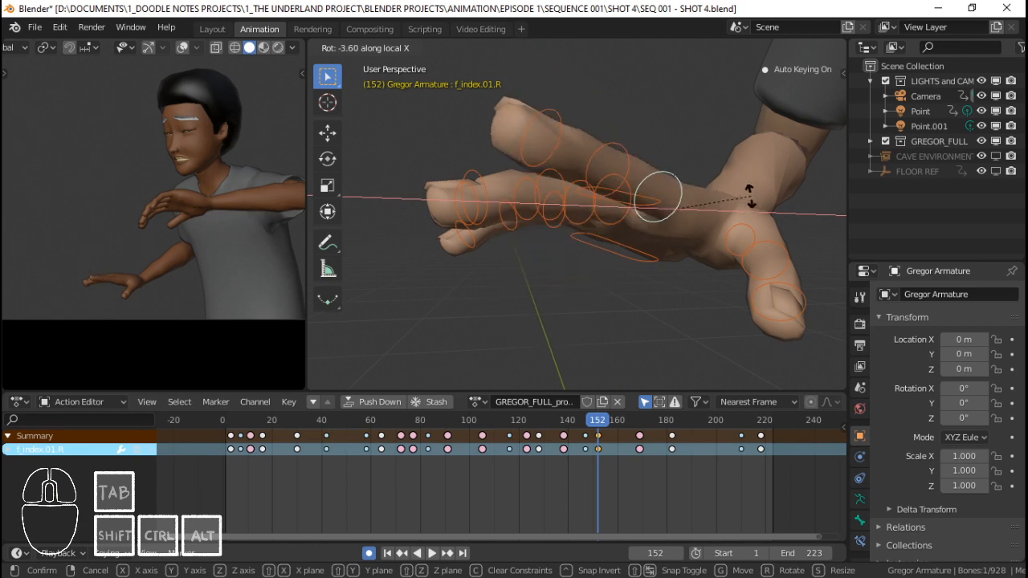
{"action": "left_click", "coordinate": [755, 193]}
{"action": "mouse_move", "coordinate": [755, 193]}
{"action": "middle_mouse_down"}
{"action": "mouse_move", "coordinate": [620, 168]}
{"action": "mouse_move", "coordinate": [753, 189]}
{"action": "middle_mouse_up"}
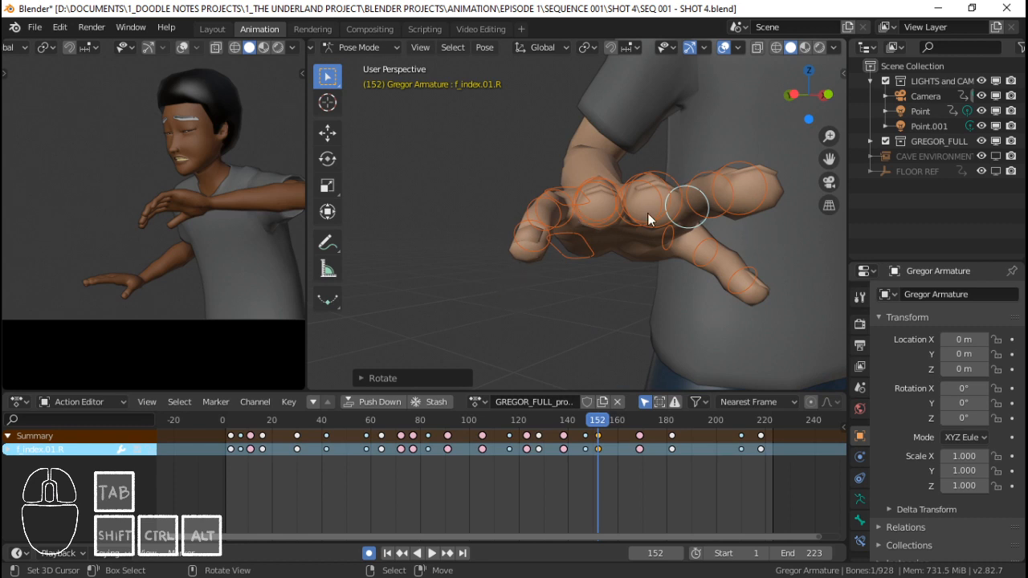
Raise the right pinky slightly by rotating its base around the X axis at frame 152.
{"action": "middle_click_drag", "start_coordinate": [648, 213], "coordinate": [697, 207]}
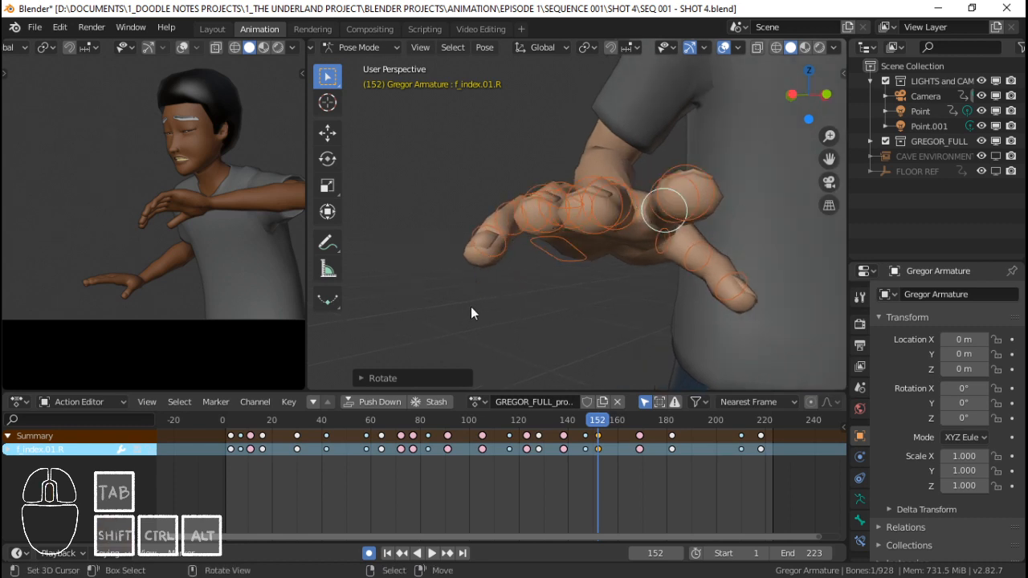
{"action": "middle_click_drag", "start_coordinate": [481, 299], "coordinate": [554, 232]}
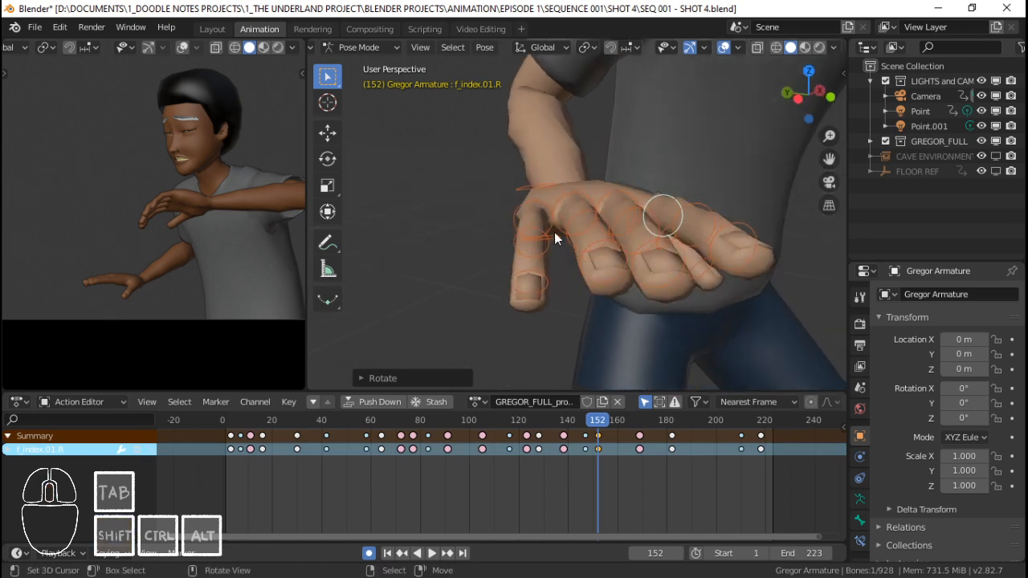
{"action": "left_click", "coordinate": [554, 232]}
{"action": "key", "text": "r"}
{"action": "key", "text": "x"}
{"action": "left_click", "coordinate": [606, 202]}
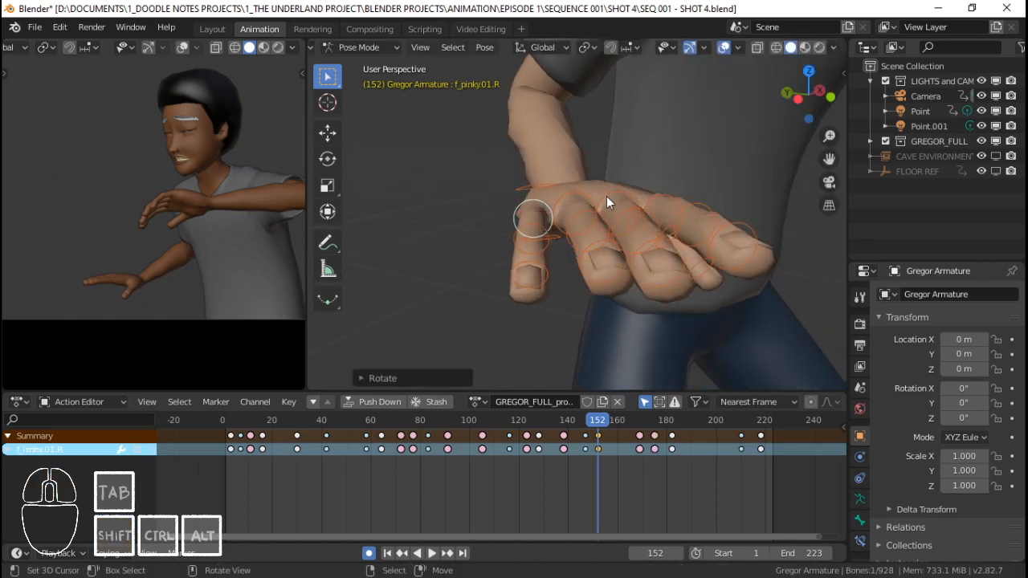
Lower the right ring finger by rotating its base, and rotate the middle finger base about 1.3 degrees around local X.
{"action": "left_click", "coordinate": [599, 197]}
{"action": "key", "text": "r"}
{"action": "left_click", "coordinate": [659, 197]}
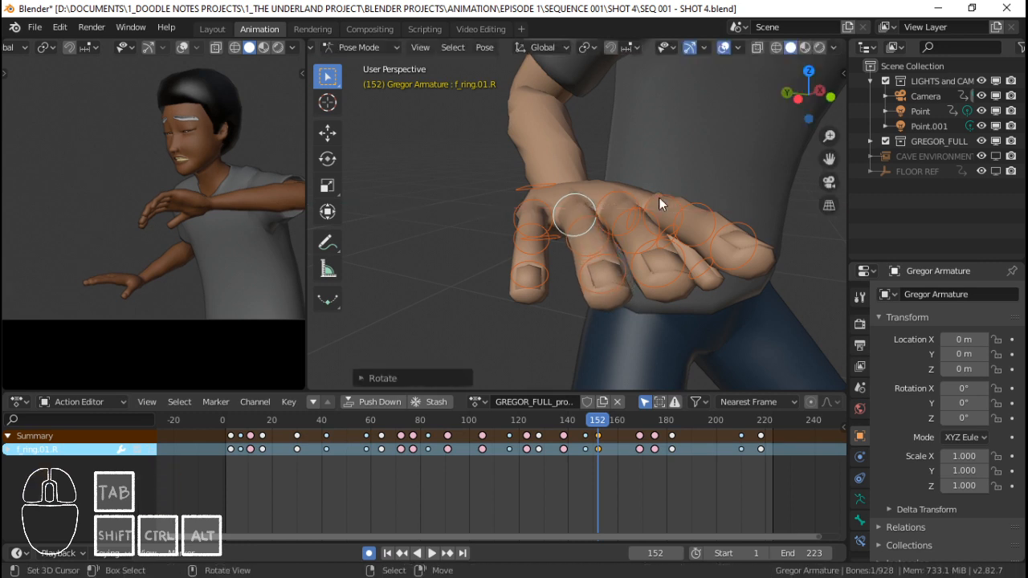
{"action": "key", "text": "r"}
{"action": "key", "text": "x"}
{"action": "key", "text": "x"}
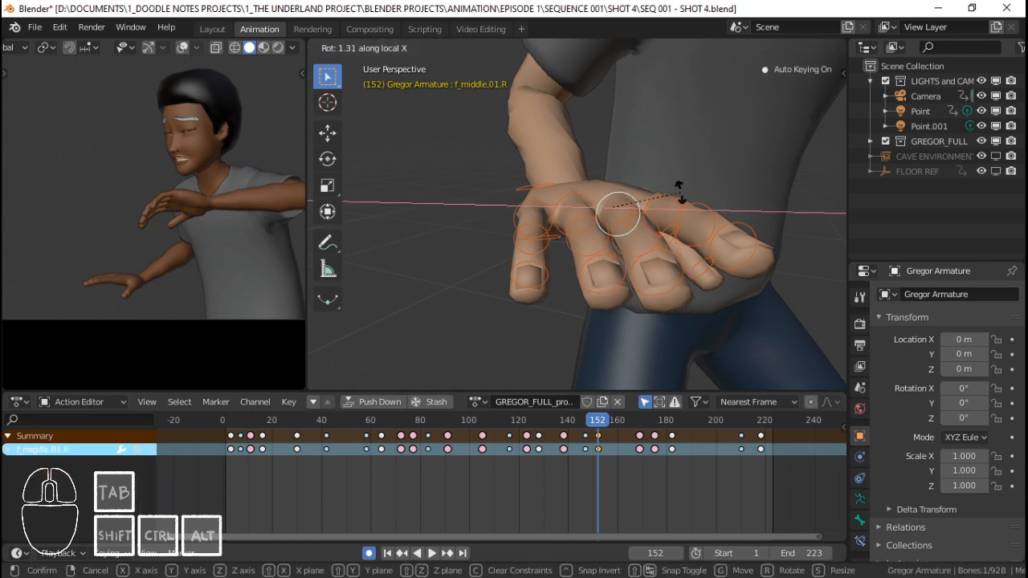
{"action": "left_click", "coordinate": [679, 193]}
Rotate the right thumb base about 4.7 degrees around its local X axis at frame 152.
{"action": "middle_click_drag", "start_coordinate": [642, 207], "coordinate": [611, 218]}
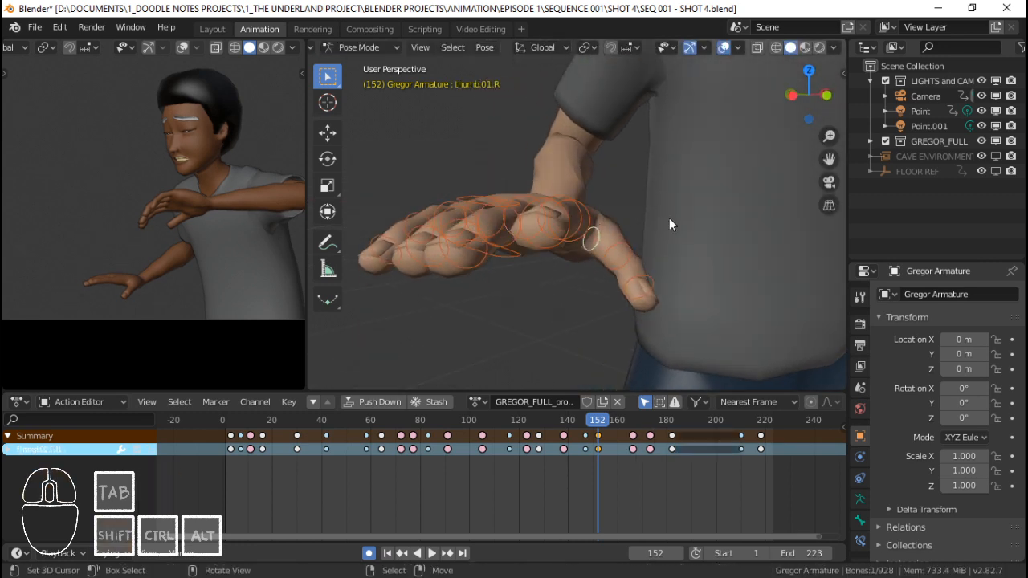
{"action": "key", "text": "r"}
{"action": "key", "text": "x"}
{"action": "key", "text": "x"}
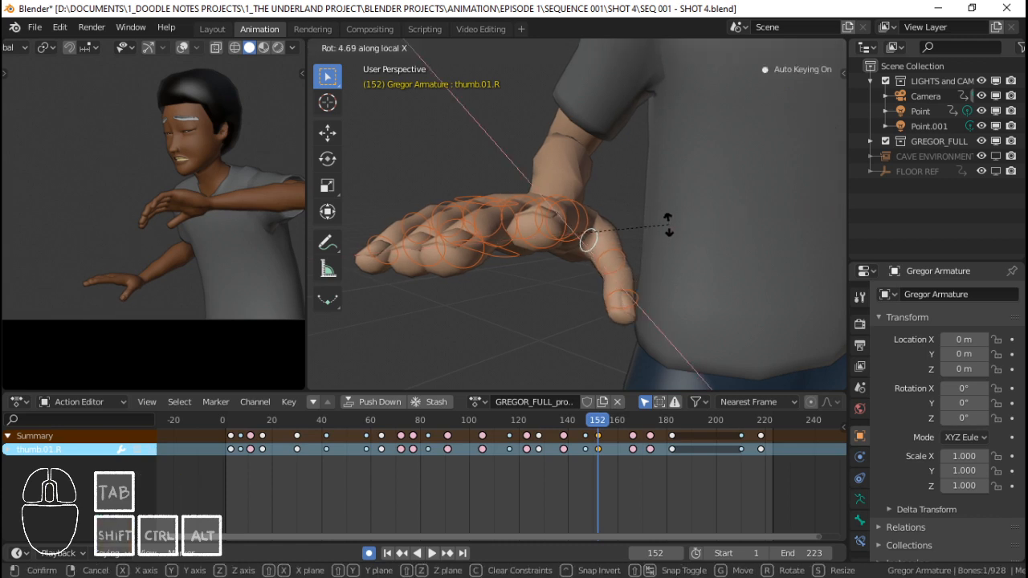
{"action": "left_click", "coordinate": [668, 227]}
Bring the right thumb up closer to the palm by rotating its base around local X and local Z.
{"action": "middle_click_drag", "start_coordinate": [514, 212], "coordinate": [768, 239]}
{"action": "key", "text": "r"}
{"action": "key", "text": "x"}
{"action": "key", "text": "x"}
{"action": "left_click", "coordinate": [772, 230]}
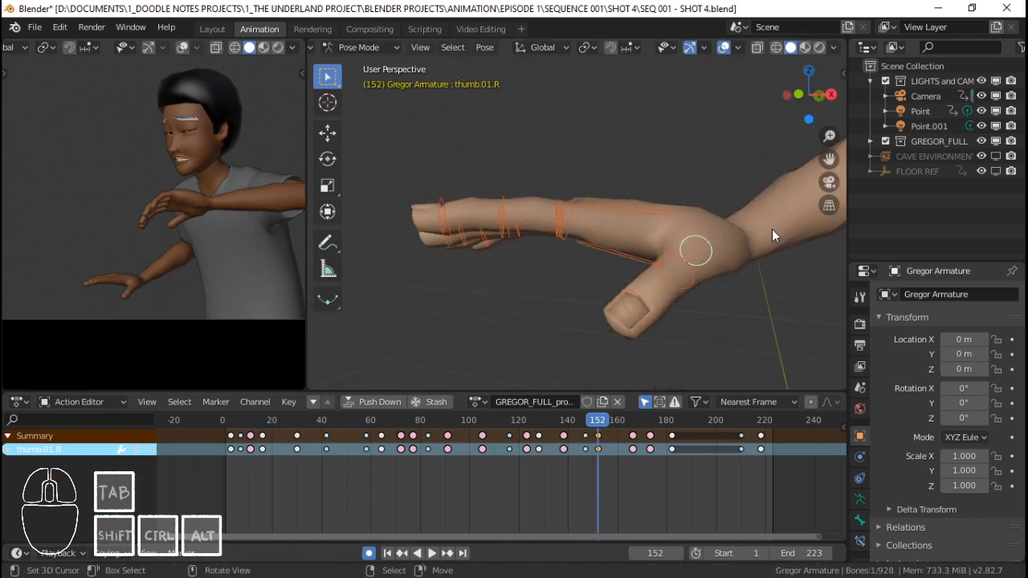
{"action": "key", "text": "r"}
{"action": "key", "text": "x"}
{"action": "key", "text": "x"}
{"action": "left_click", "coordinate": [774, 241]}
{"action": "key", "text": "r"}
{"action": "key", "text": "z"}
{"action": "key", "text": "z"}
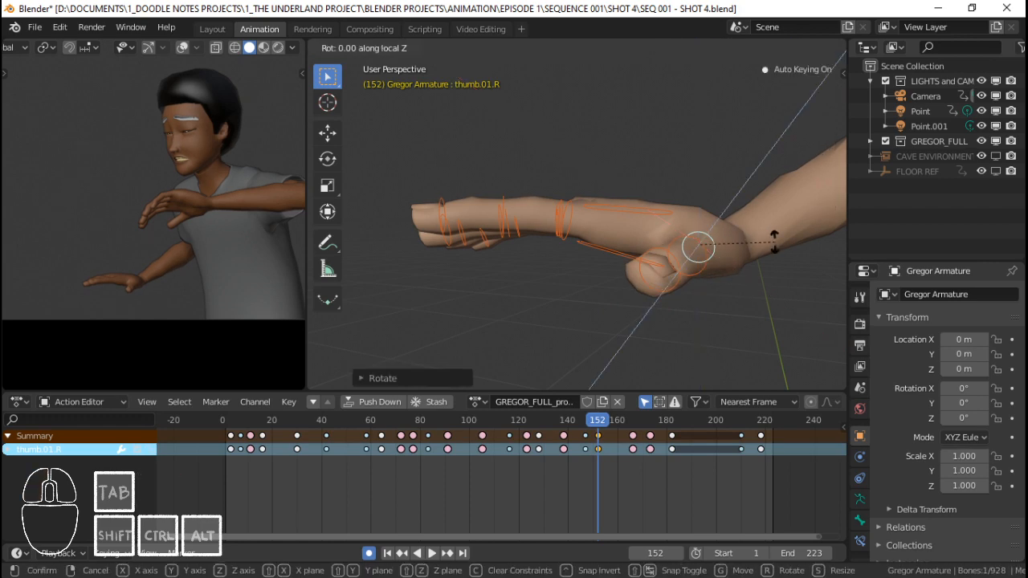
{"action": "left_click", "coordinate": [774, 243]}
Clear the right palm control's rotation at frame 152 and rotate it about -1.6 degrees around local Z.
{"action": "middle_click_drag", "start_coordinate": [640, 223], "coordinate": [678, 197]}
{"action": "scroll", "coordinate": [78, 272], "scroll_direction": "up", "scroll_amount": 4}
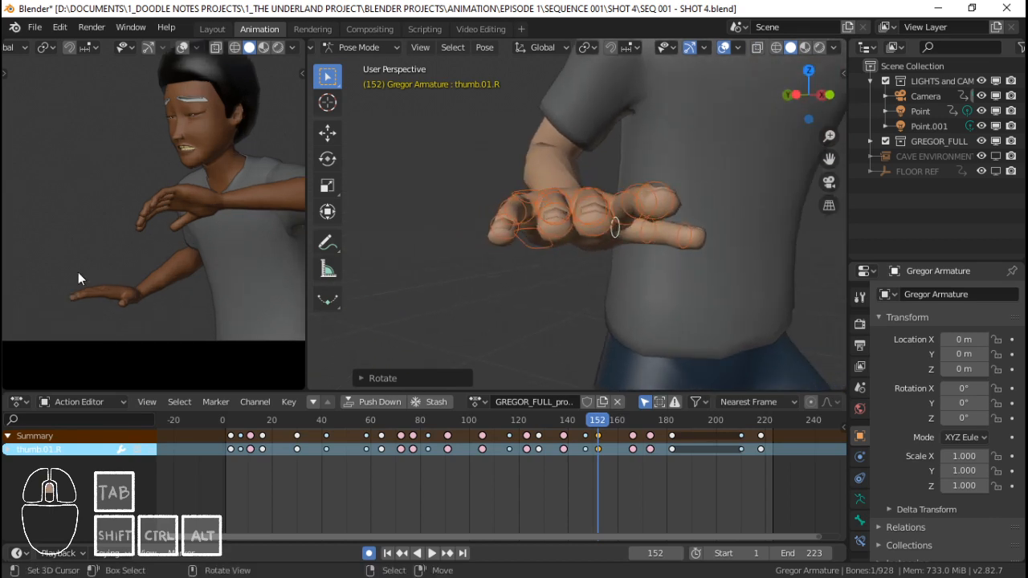
{"action": "middle_click_drag", "start_coordinate": [81, 292], "coordinate": [107, 281], "text": "shift"}
{"action": "scroll", "coordinate": [107, 282], "scroll_direction": "down", "scroll_amount": 2}
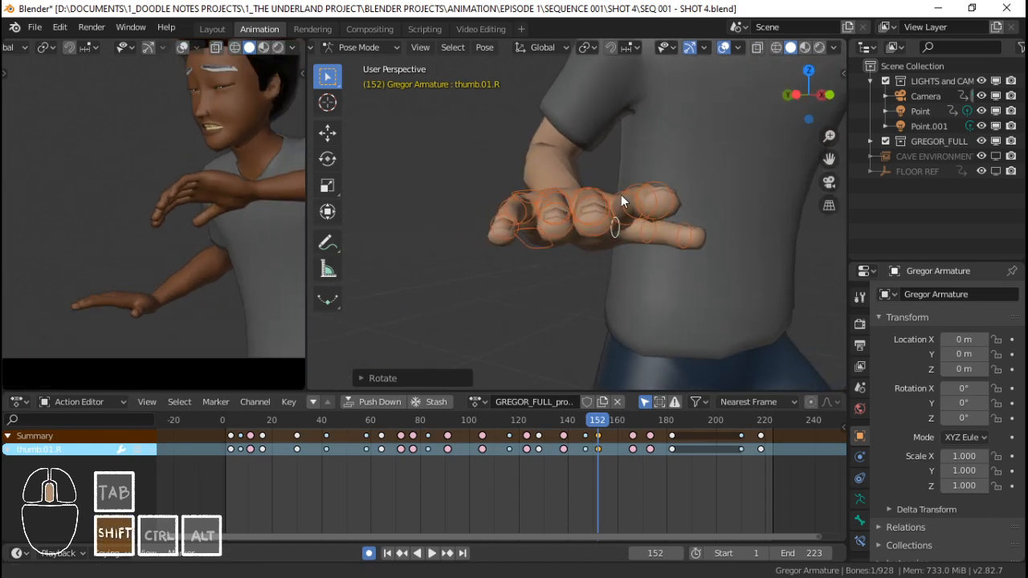
{"action": "middle_click_drag", "start_coordinate": [621, 195], "coordinate": [580, 218], "text": "shift"}
{"action": "right_click", "coordinate": [522, 191]}
{"action": "right_click", "coordinate": [535, 205]}
{"action": "right_click", "coordinate": [523, 201]}
{"action": "key", "text": "r"}
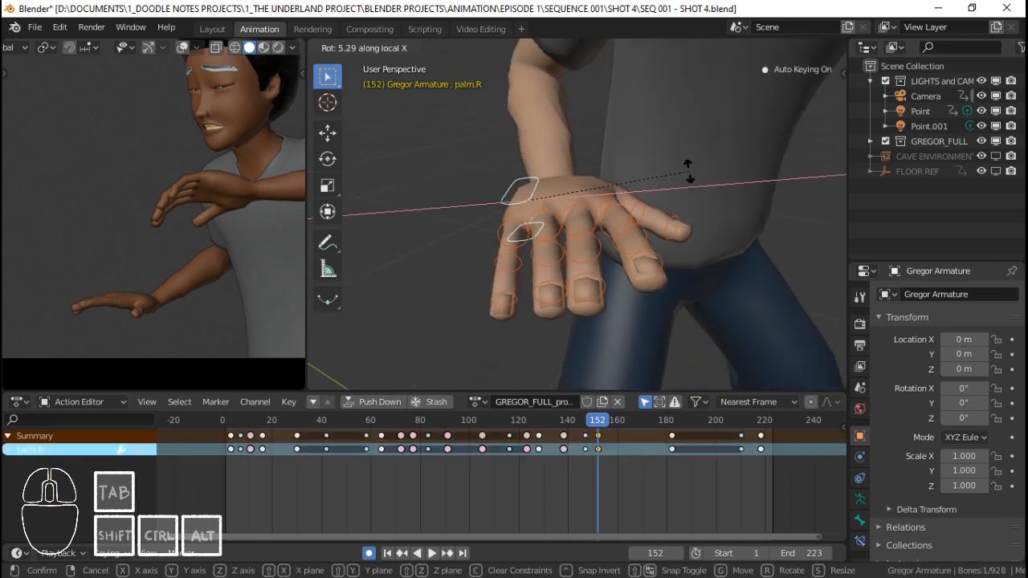
{"action": "right_click", "coordinate": [691, 200]}
{"action": "key", "text": "alt+r"}
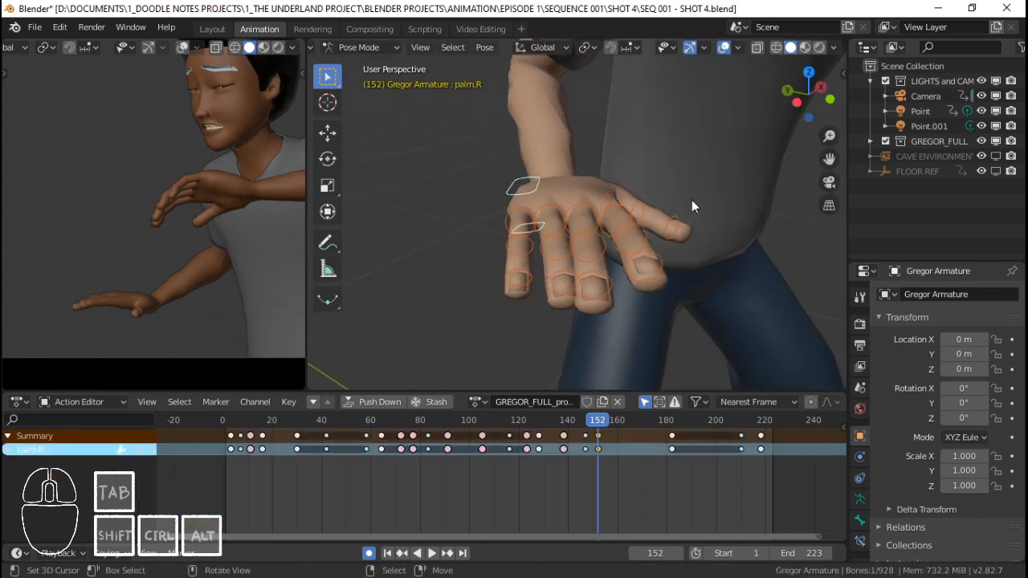
{"action": "key", "text": "z"}
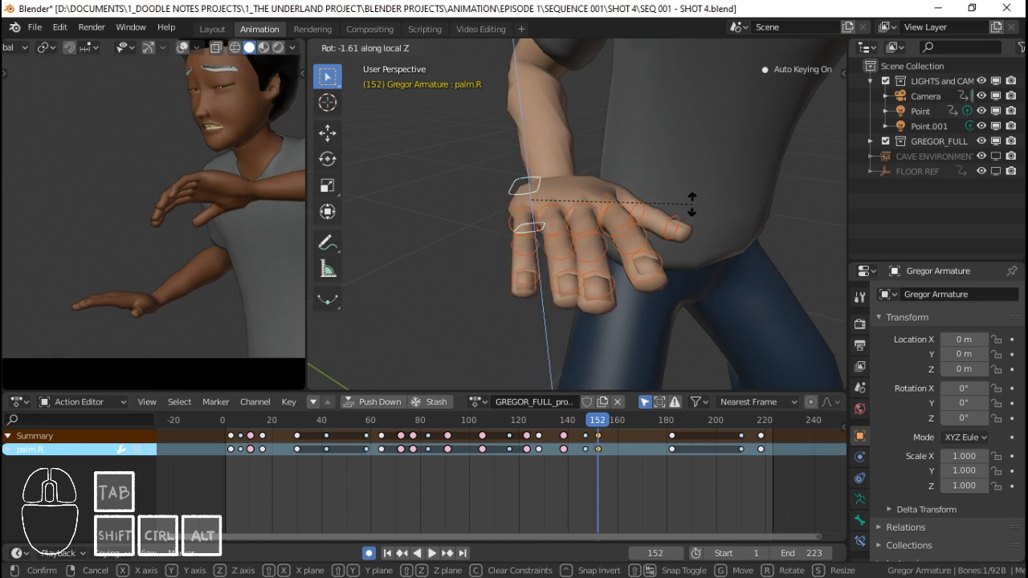
{"action": "left_click", "coordinate": [691, 213]}
Select all of the right hand's finger, thumb and palm controls and insert LocRot keyframes at frame 152.
{"action": "middle_click_drag", "start_coordinate": [689, 213], "coordinate": [537, 230]}
{"action": "key", "text": "c"}
{"action": "left_click", "coordinate": [554, 230]}
{"action": "right_click", "coordinate": [560, 232]}
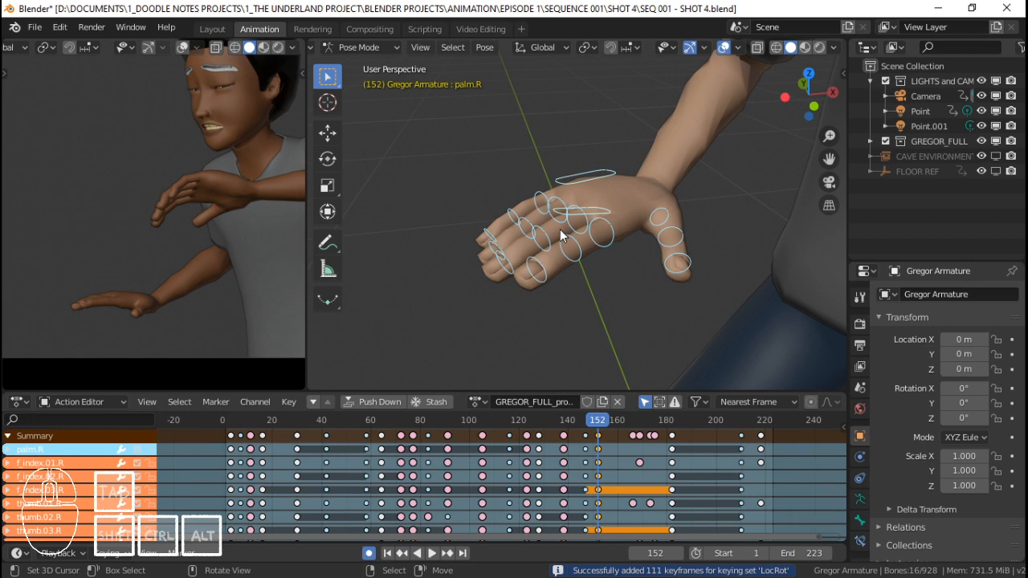
Replay the animation through frame 159 and examine the right hand's pose there from several angles.
{"action": "key", "text": "space"}
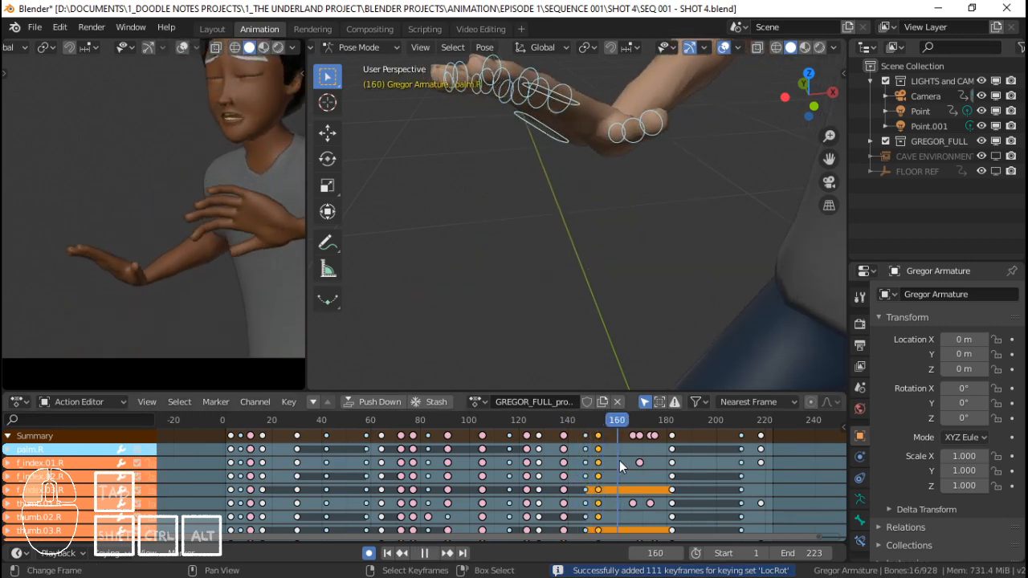
{"action": "left_click", "coordinate": [491, 437]}
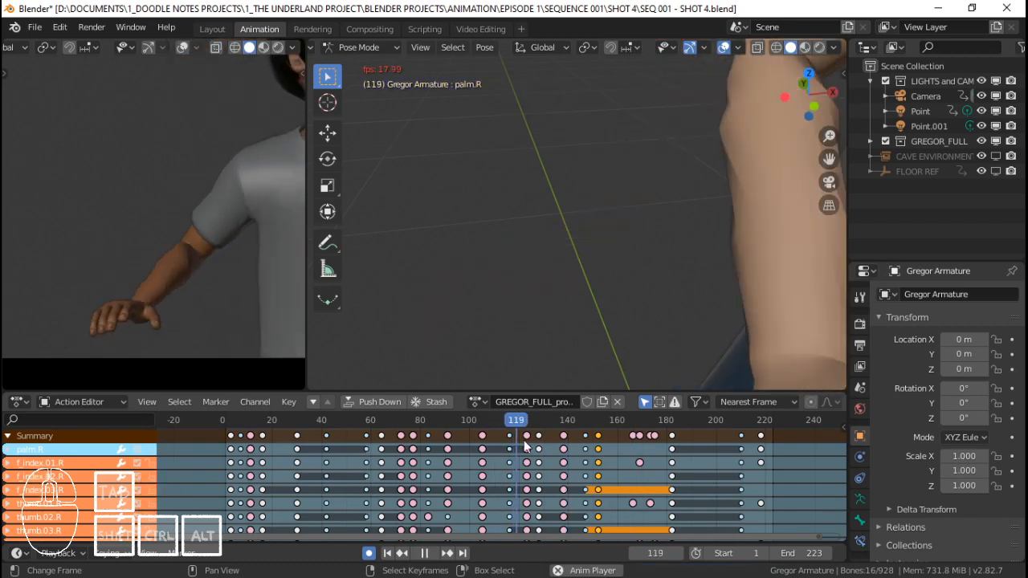
{"action": "key", "text": "space"}
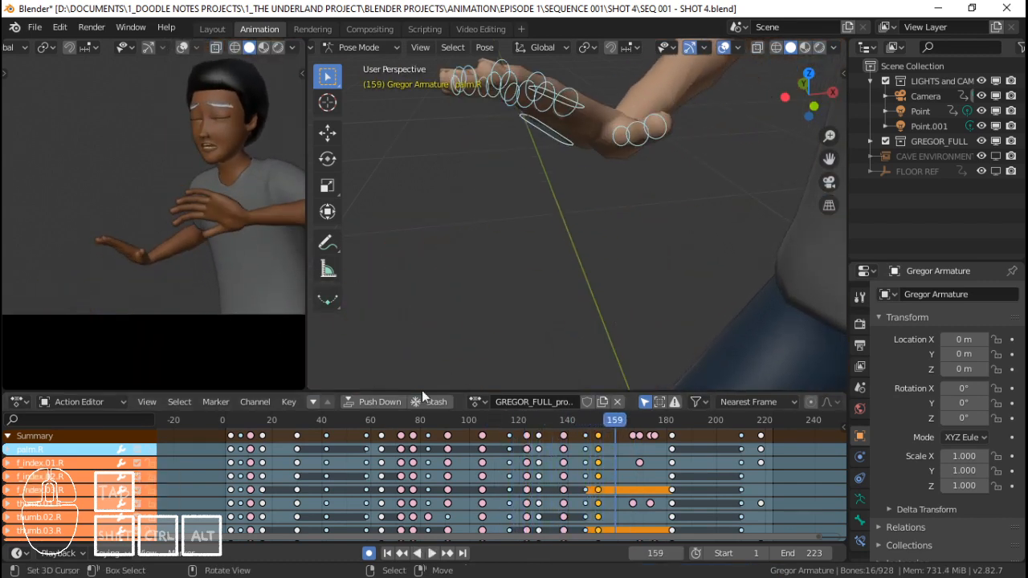
{"action": "scroll", "coordinate": [598, 159], "scroll_direction": "down", "scroll_amount": 2}
{"action": "middle_click_drag", "start_coordinate": [609, 152], "coordinate": [662, 171]}
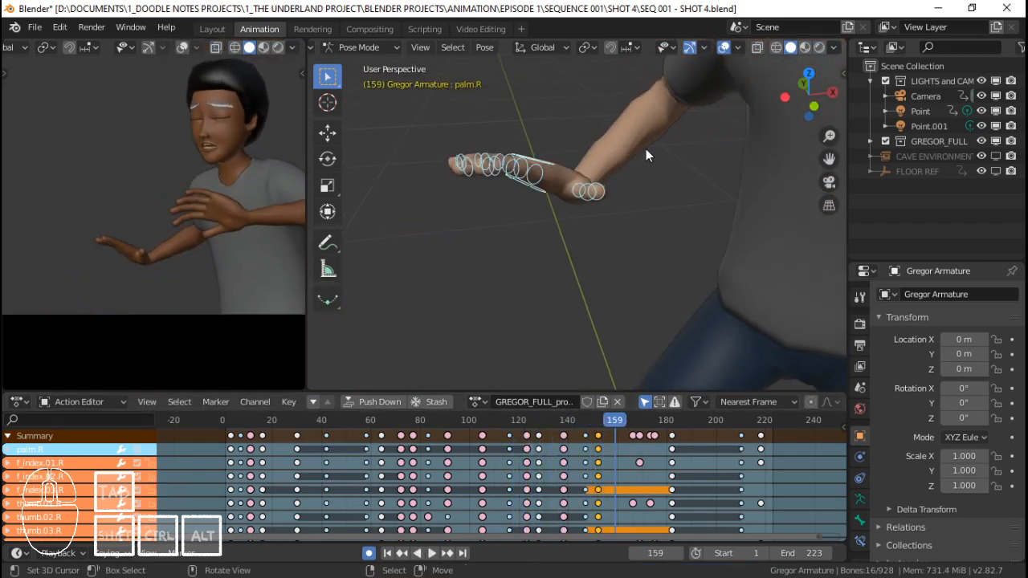
{"action": "middle_click_drag", "start_coordinate": [575, 183], "coordinate": [637, 168]}
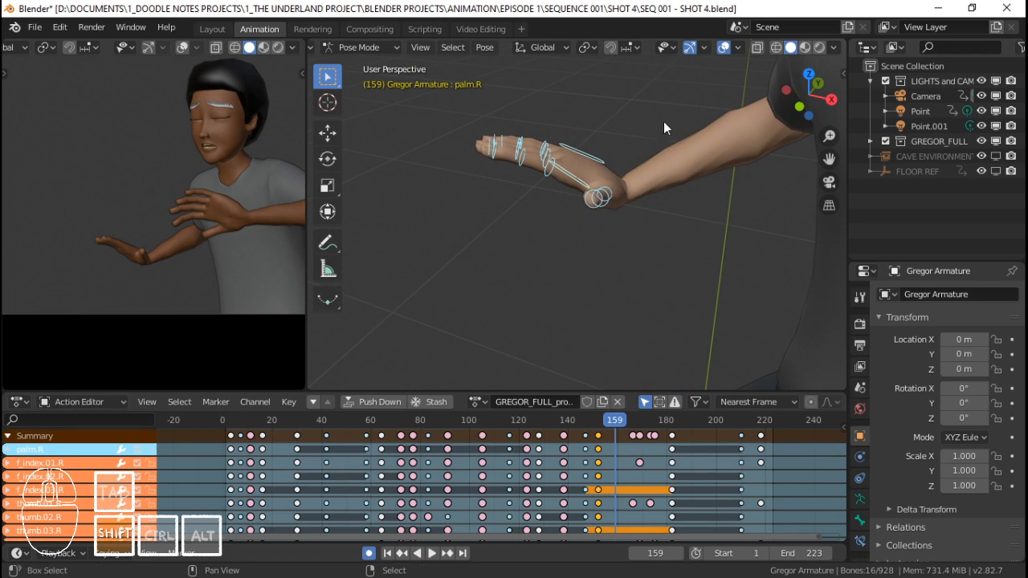
{"action": "middle_click_drag", "start_coordinate": [665, 123], "coordinate": [671, 180]}
Show the Arm.R (IK) rig layer and select the right hand IK control.
{"action": "key", "text": "n"}
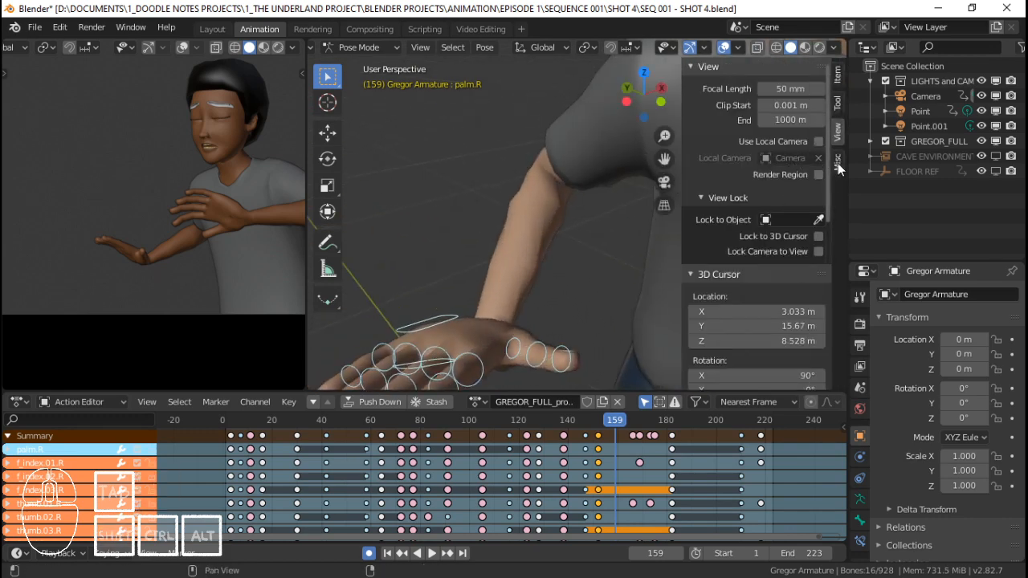
{"action": "left_click", "coordinate": [705, 66]}
{"action": "left_click", "coordinate": [839, 161]}
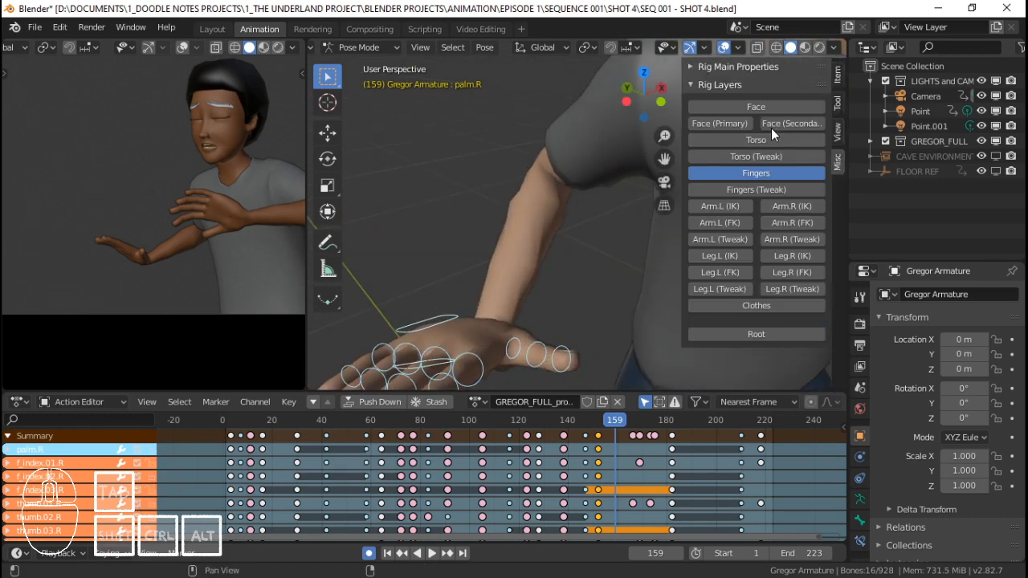
{"action": "left_click", "coordinate": [779, 206]}
{"action": "left_click", "coordinate": [529, 341]}
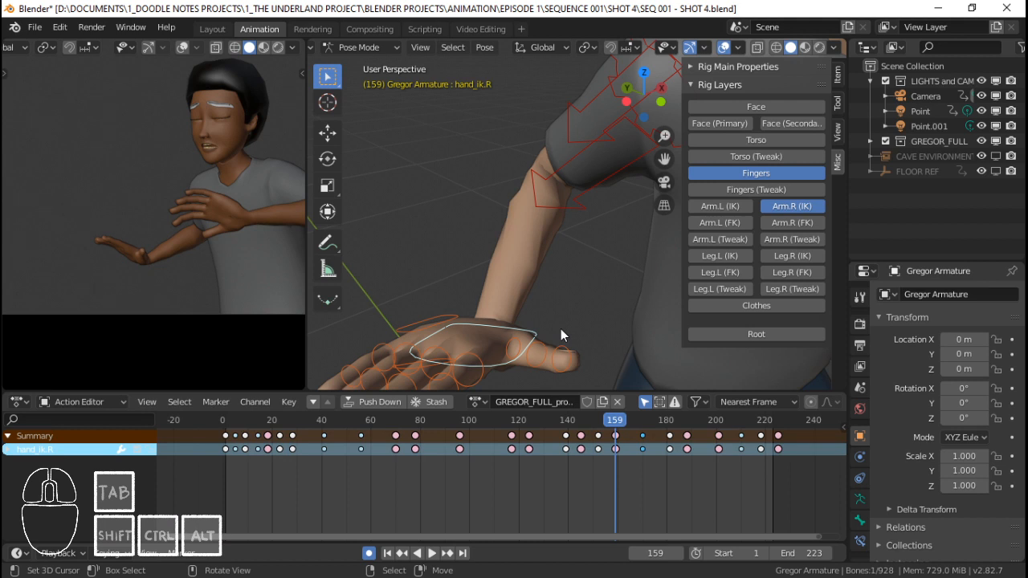
Rotate the right hand IK control about 29 degrees around its local Z axis at frame 159.
{"action": "key", "text": "Down"}
{"action": "key", "text": "Up"}
{"action": "key", "text": "r"}
{"action": "key", "text": "z"}
{"action": "key", "text": "z"}
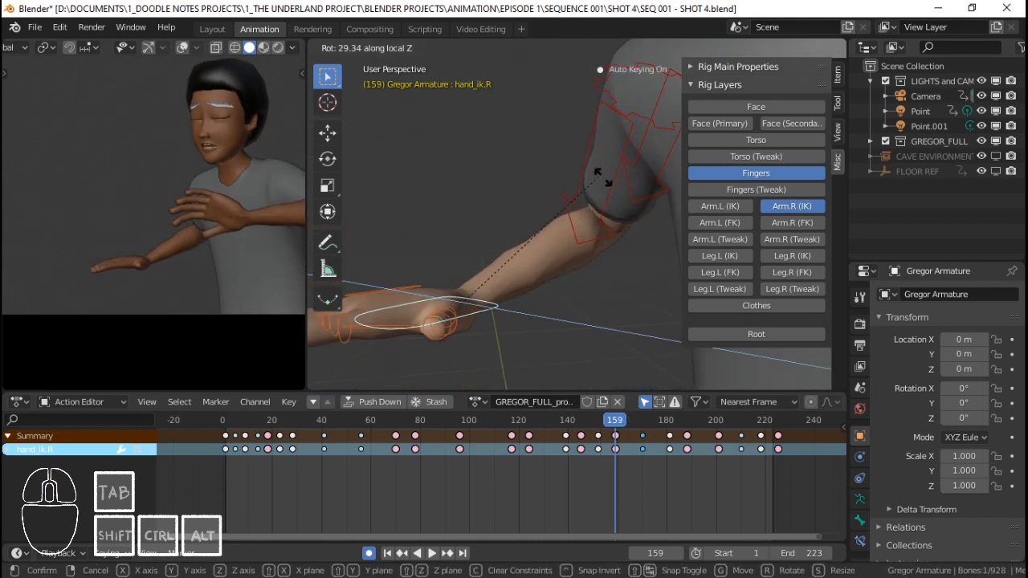
{"action": "left_click", "coordinate": [607, 225]}
Check the hand's motion up to frame 155 and hide the Arm.R (IK) rig layer.
{"action": "left_click_drag", "start_coordinate": [587, 436], "coordinate": [607, 438]}
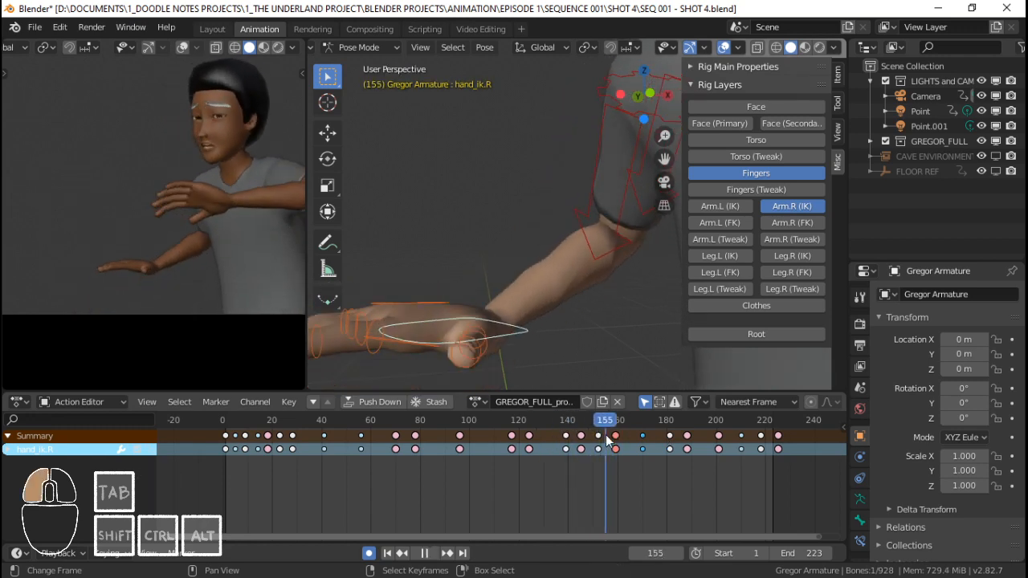
{"action": "middle_click_drag", "start_coordinate": [424, 324], "coordinate": [532, 292], "text": "shift"}
{"action": "left_click", "coordinate": [776, 201]}
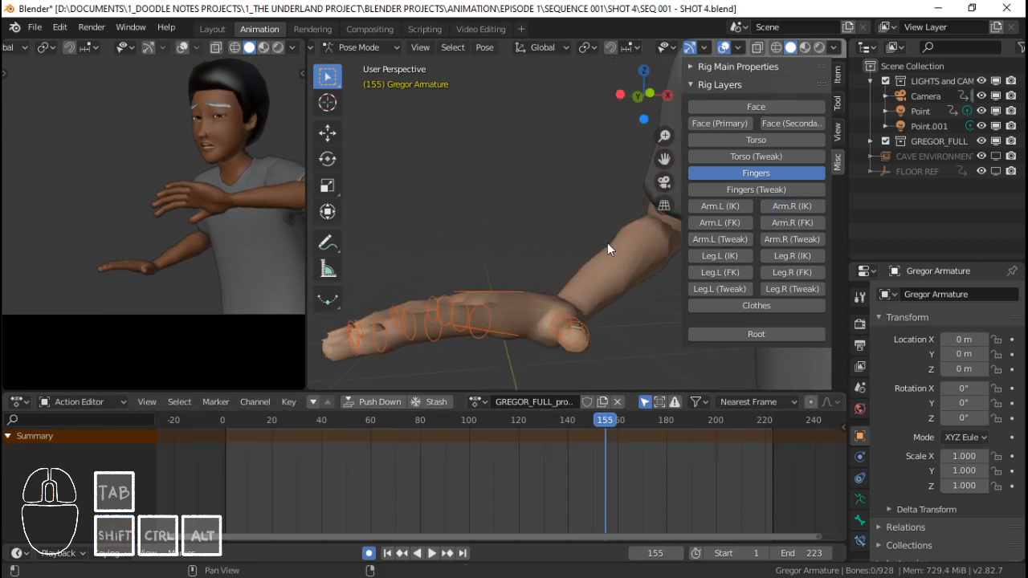
Select all of the right hand's finger controls and replay the animation up to frame 159.
{"action": "key", "text": "c"}
{"action": "left_click", "coordinate": [472, 301]}
{"action": "right_click", "coordinate": [472, 301]}
{"action": "middle_click_drag", "start_coordinate": [473, 300], "coordinate": [542, 227], "text": "shift"}
{"action": "key", "text": "space"}
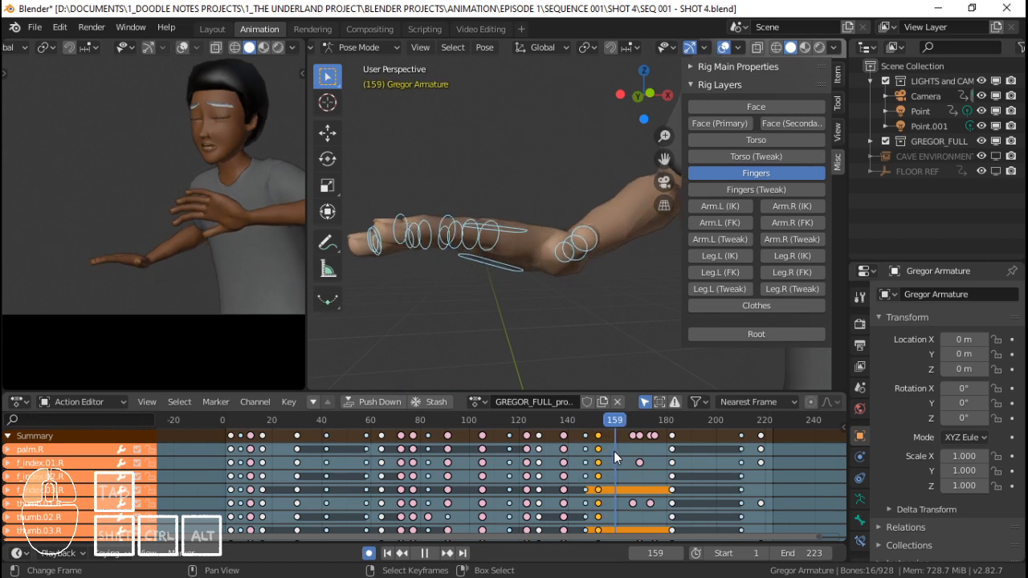
Copy the finger controls' keyframes from frame 147 to about frame 159.
{"action": "left_click", "coordinate": [590, 448]}
{"action": "key", "text": "space"}
{"action": "right_click", "coordinate": [587, 436]}
{"action": "key", "text": "g"}
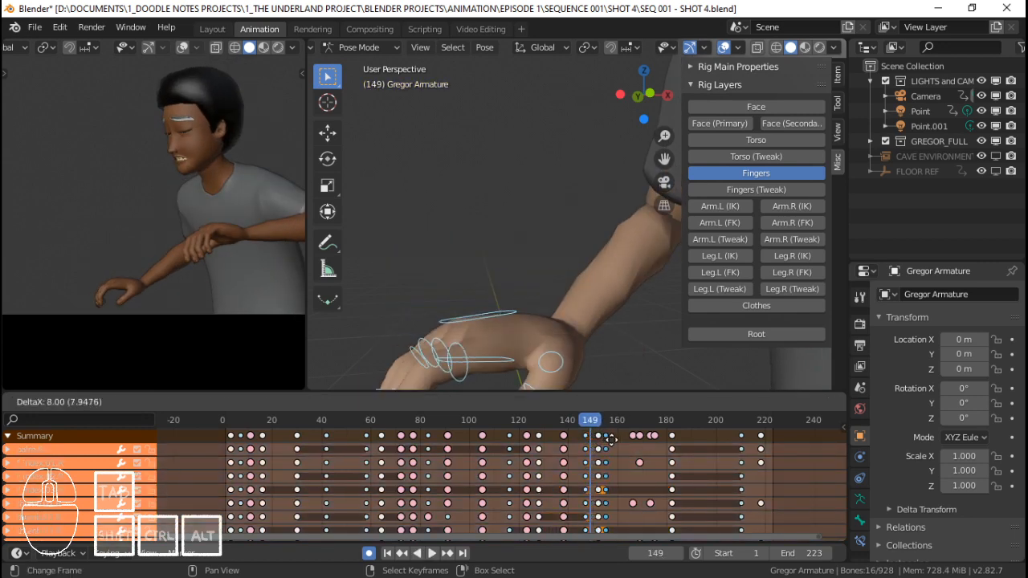
{"action": "left_click", "coordinate": [619, 441]}
Replay the animation several times between about frames 114 and 172 to judge the hand motion with the copied keyframes.
{"action": "key", "text": "space"}
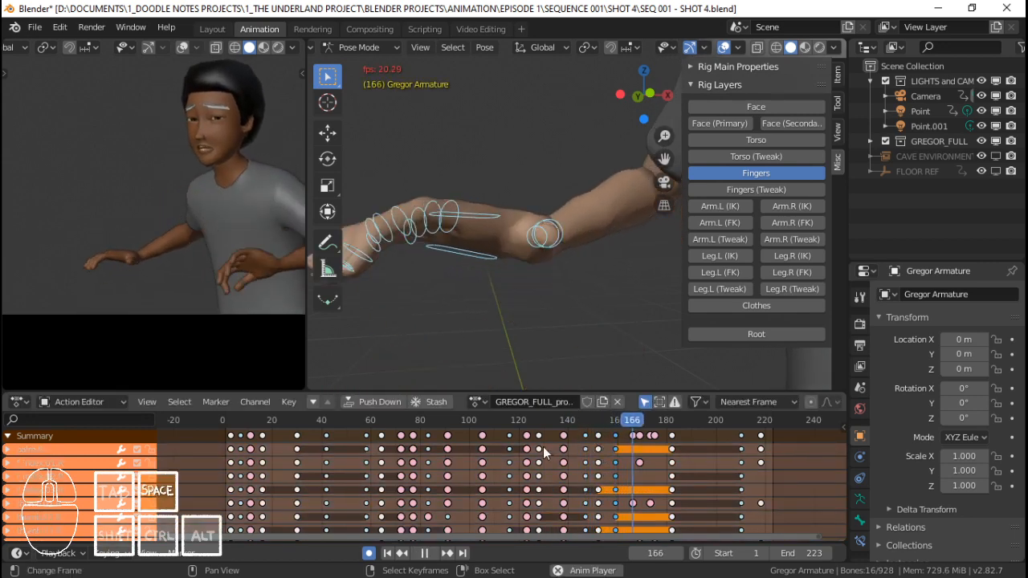
{"action": "key", "text": "space"}
{"action": "left_click", "coordinate": [620, 449]}
{"action": "key", "text": "space"}
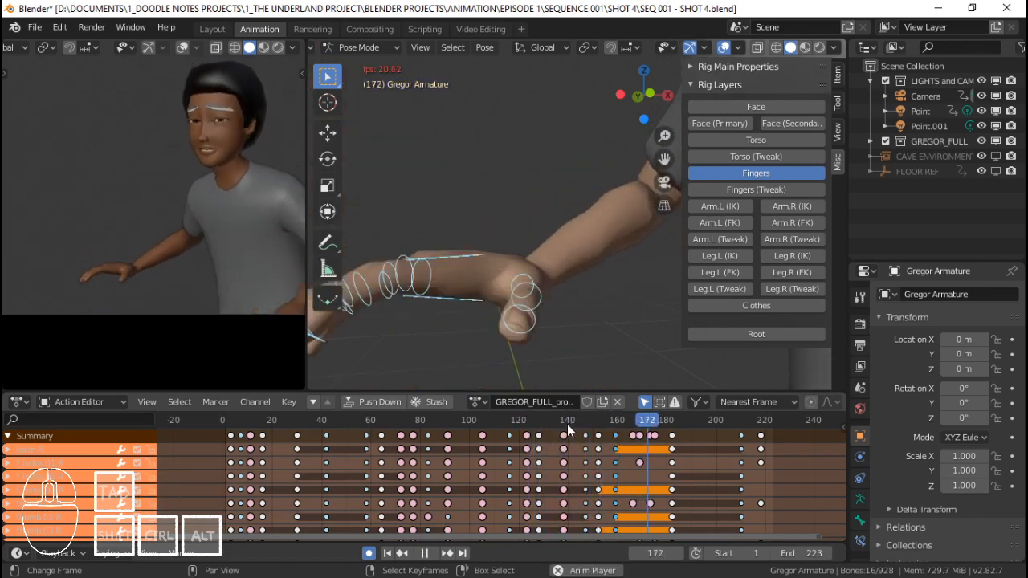
{"action": "key", "text": "space"}
{"action": "mouse_move", "coordinate": [599, 437]}
{"action": "left_mouse_down"}
{"action": "mouse_move", "coordinate": [663, 437]}
{"action": "mouse_move", "coordinate": [581, 435]}
{"action": "left_mouse_up"}
{"action": "key", "text": "space"}
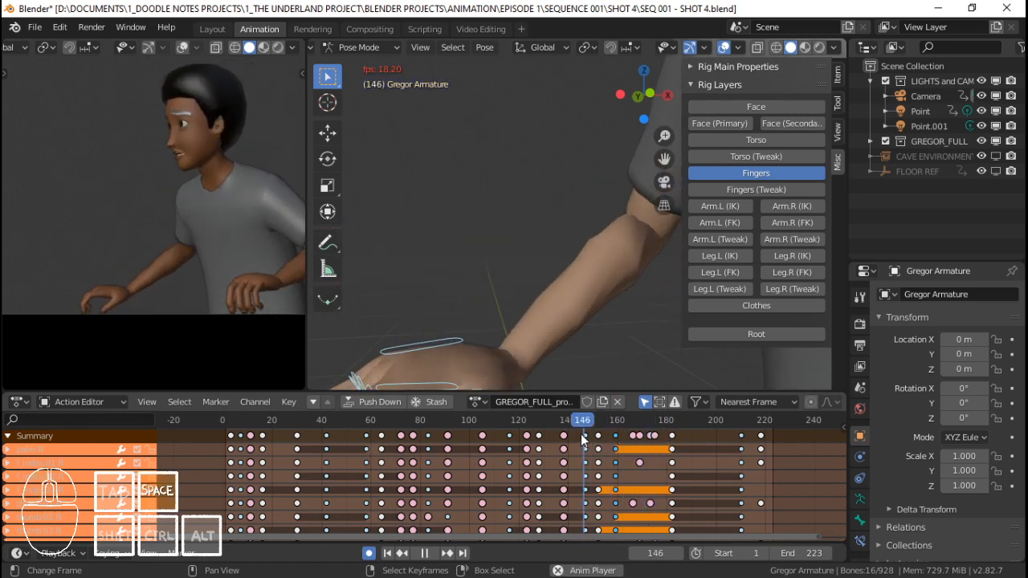
{"action": "key", "text": "space"}
{"action": "left_click", "coordinate": [525, 432]}
{"action": "key", "text": "space"}
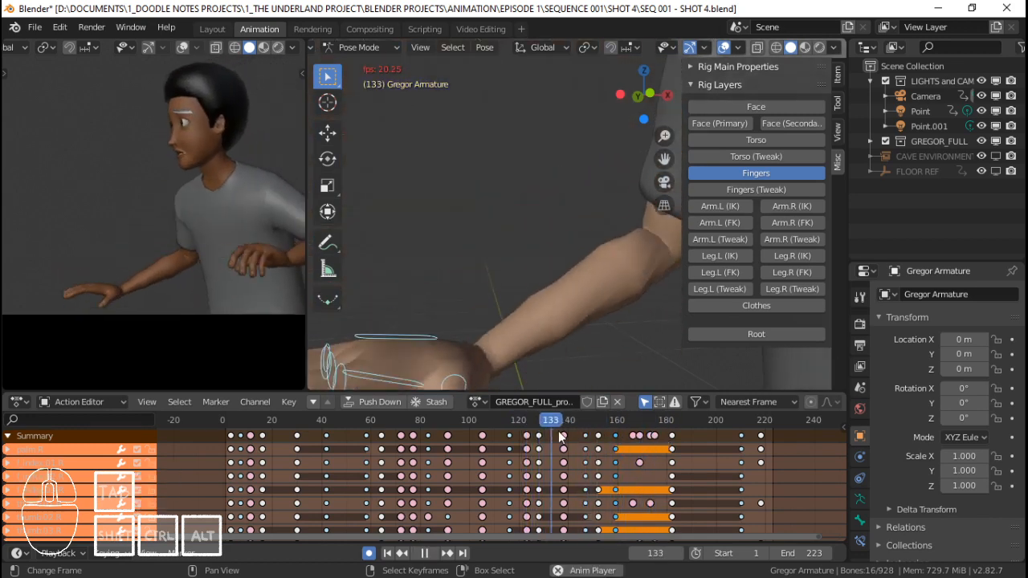
{"action": "key", "text": "space"}
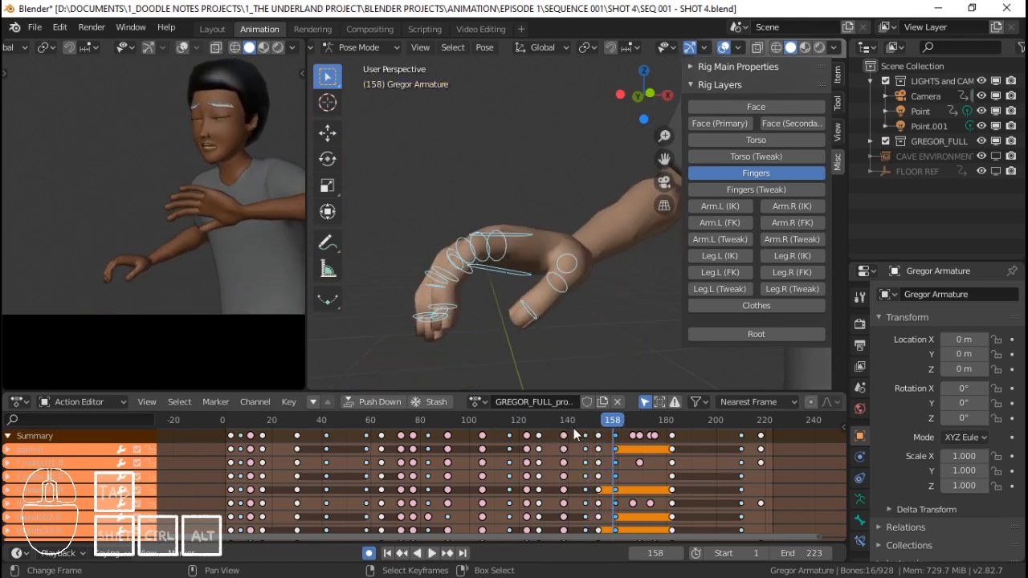
{"action": "left_click", "coordinate": [504, 437]}
{"action": "key", "text": "space"}
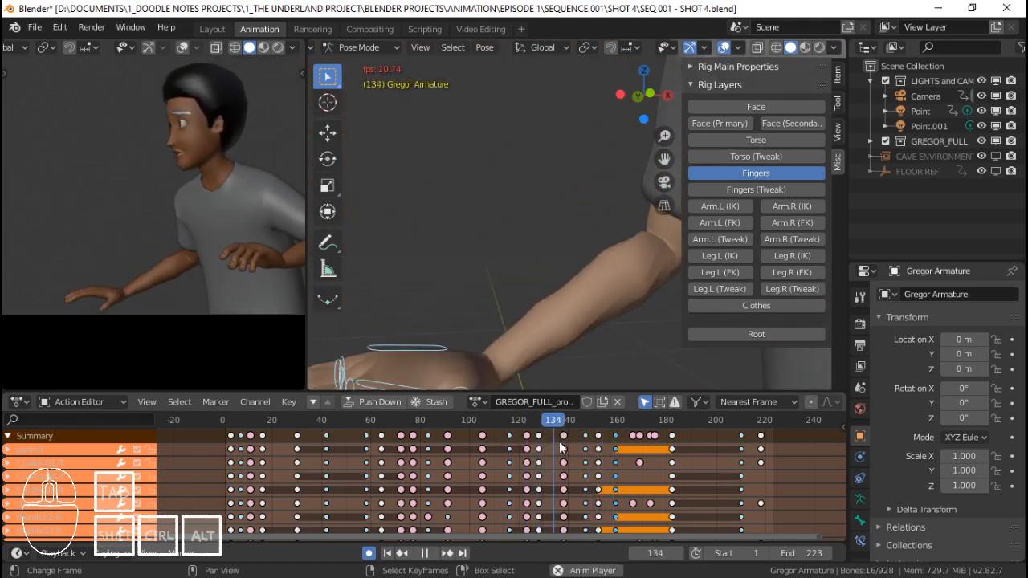
{"action": "key", "text": "space"}
Delete the copied finger keyframes at about frame 159.
{"action": "left_click_drag", "start_coordinate": [581, 468], "coordinate": [621, 464]}
{"action": "left_click", "coordinate": [614, 444]}
{"action": "key", "text": "x"}
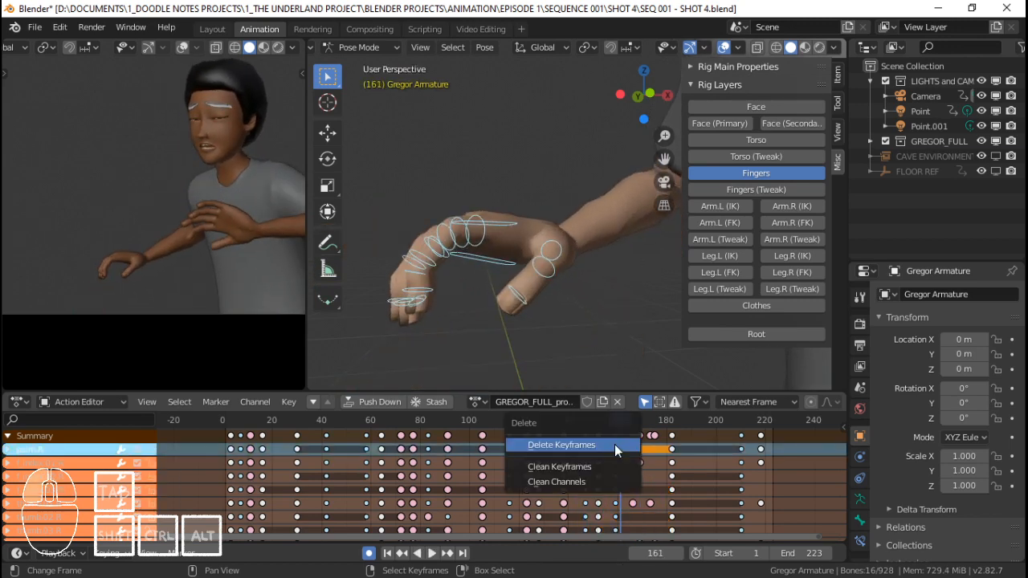
{"action": "left_click", "coordinate": [614, 444]}
{"action": "right_click", "coordinate": [614, 436]}
{"action": "key", "text": "x"}
{"action": "left_click", "coordinate": [612, 435]}
Go to frame 161 and snap the finger keyframes near frame 166 to it.
{"action": "left_click_drag", "start_coordinate": [577, 442], "coordinate": [622, 442]}
{"action": "right_click", "coordinate": [632, 436]}
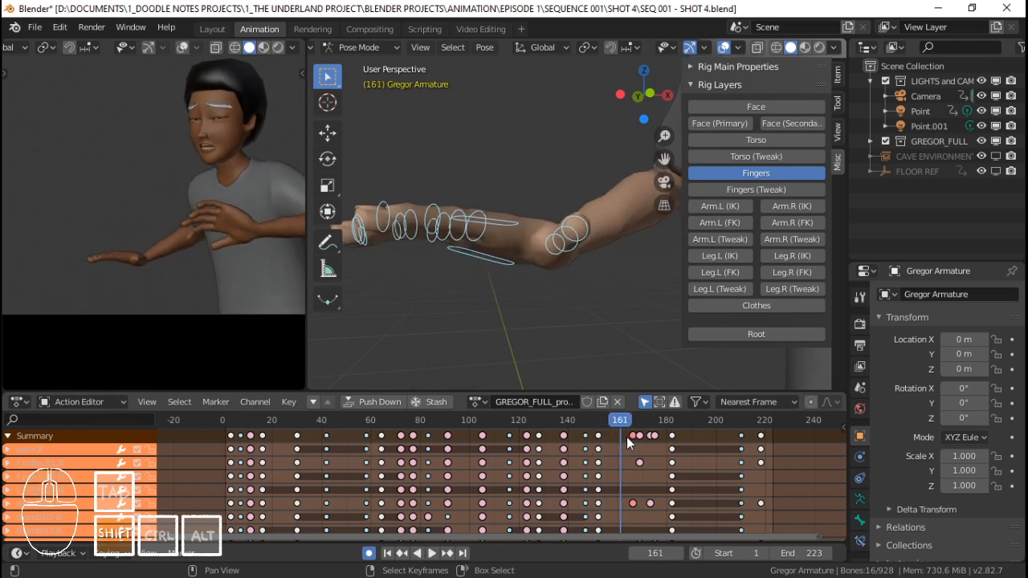
{"action": "key", "text": "shift+s"}
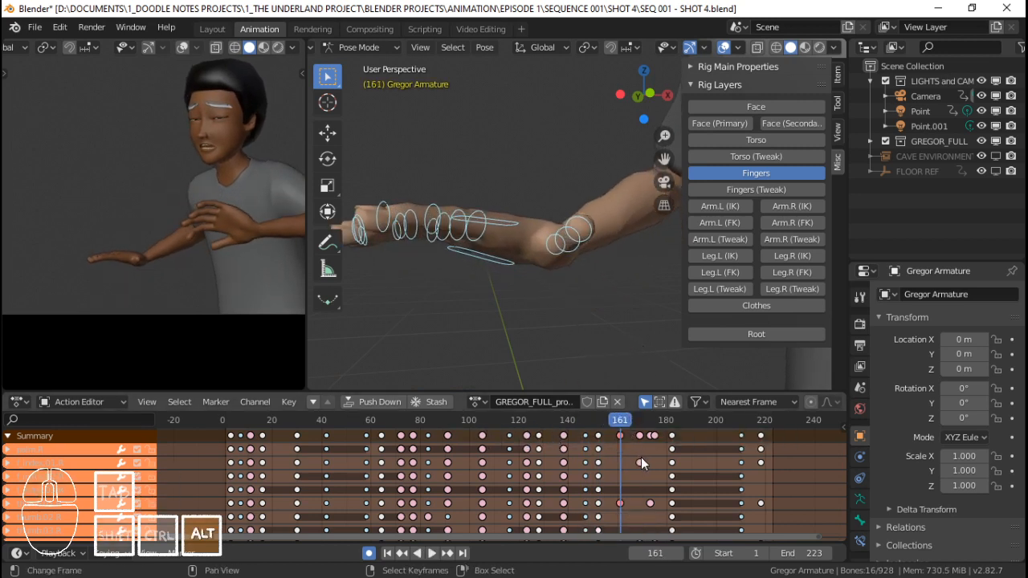
Delete all finger keyframes between frame 161 and about frame 176.
{"action": "key", "text": "alt+a"}
{"action": "key", "text": "b"}
{"action": "key", "text": "x"}
{"action": "left_click_drag", "start_coordinate": [659, 440], "coordinate": [558, 441]}
{"action": "left_click", "coordinate": [664, 439]}
Replay the hand motion up to frame 164 and examine the right hand's pose there and at frame 182.
{"action": "left_click", "coordinate": [600, 445]}
{"action": "key", "text": "space"}
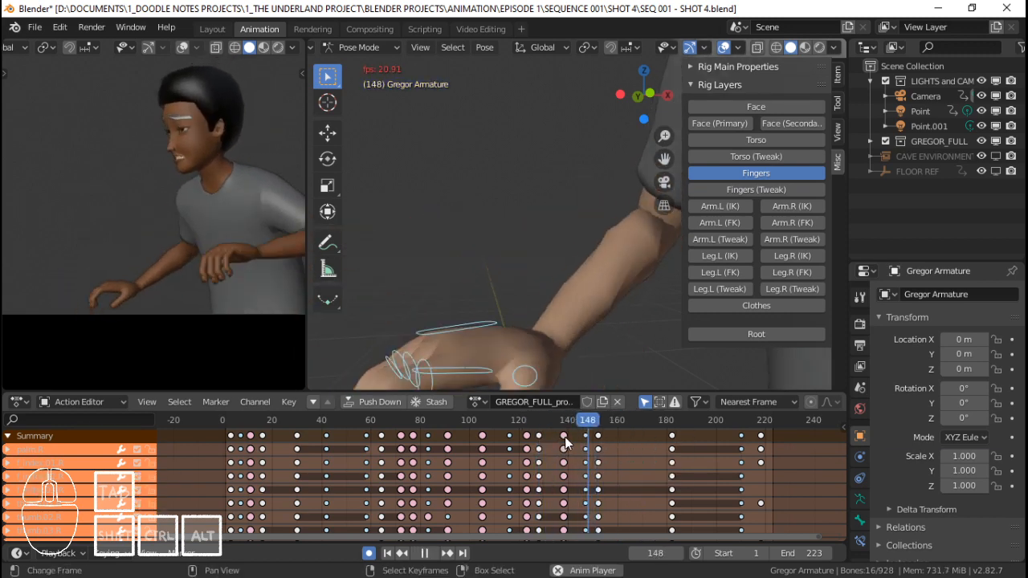
{"action": "key", "text": "space"}
{"action": "key", "text": "space"}
{"action": "left_click", "coordinate": [527, 451]}
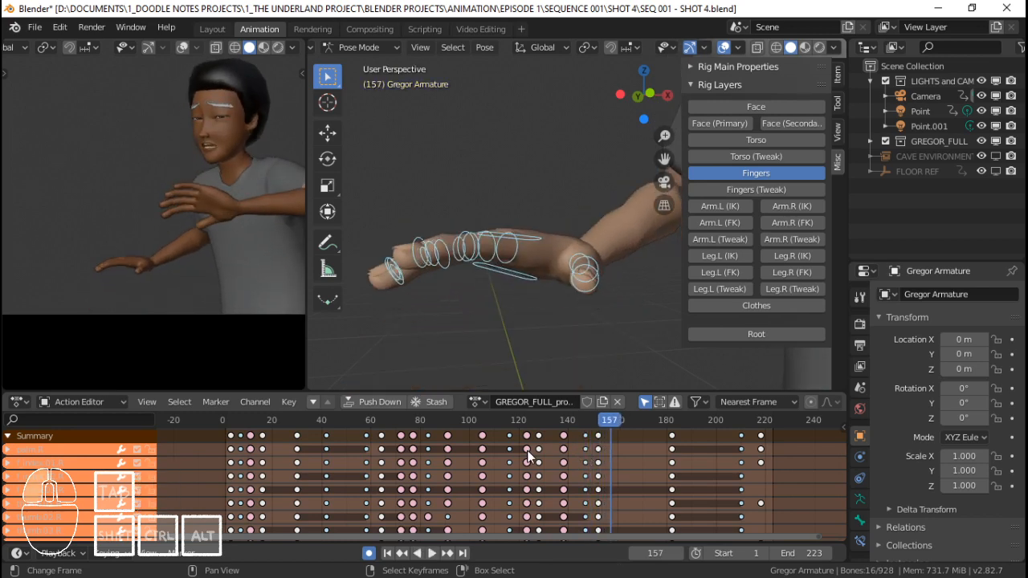
{"action": "key", "text": "space"}
{"action": "left_click_drag", "start_coordinate": [582, 453], "coordinate": [628, 457]}
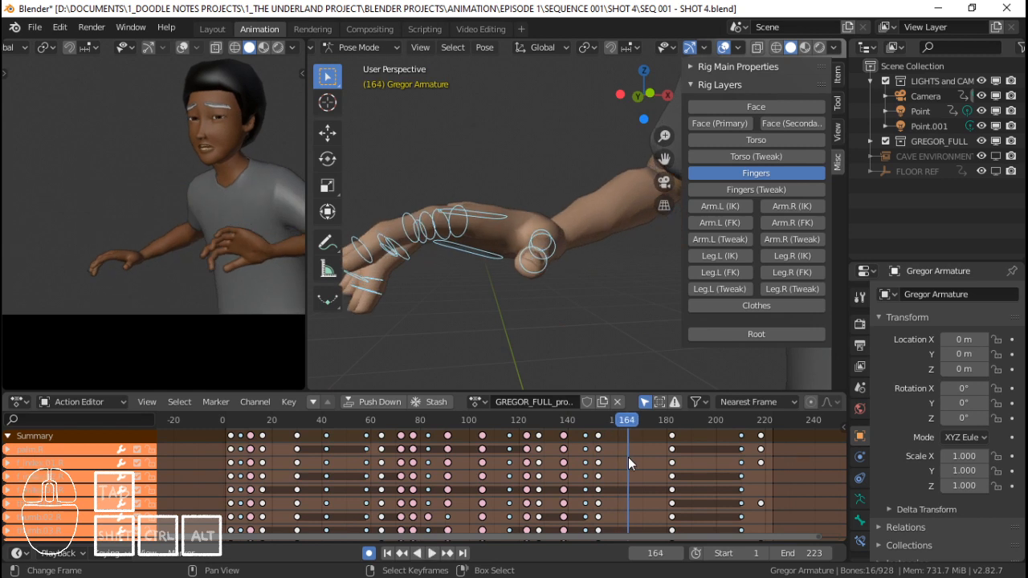
{"action": "middle_click_drag", "start_coordinate": [434, 305], "coordinate": [497, 263]}
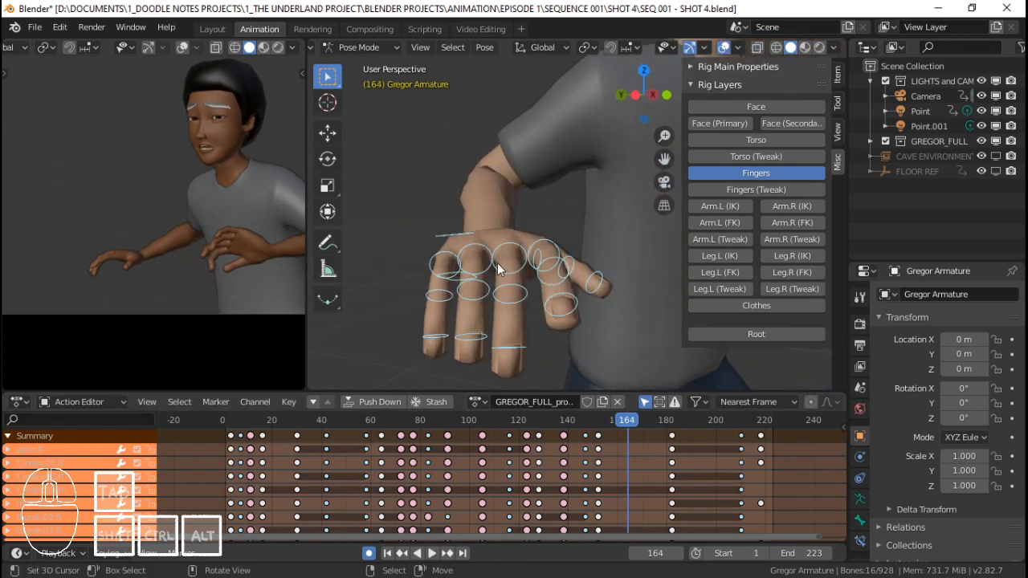
{"action": "key", "text": "space"}
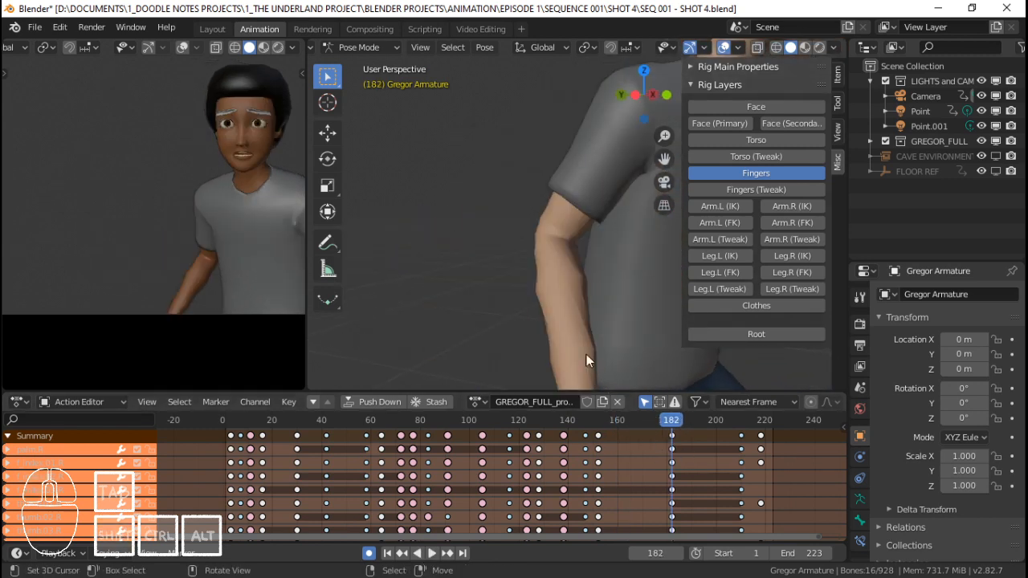
{"action": "key", "text": "space"}
{"action": "middle_click_drag", "start_coordinate": [531, 290], "coordinate": [531, 275], "text": "shift"}
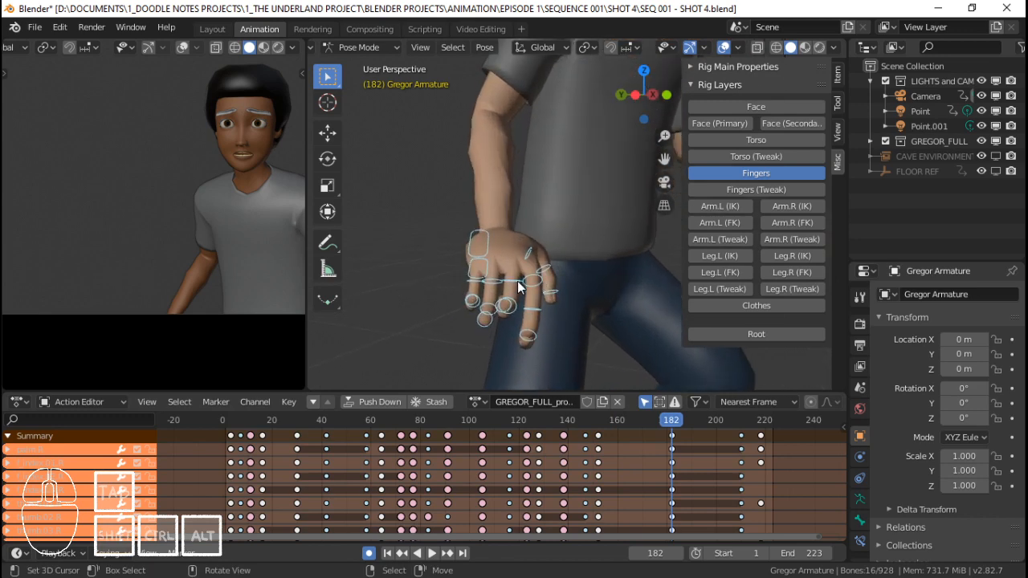
Clear the rotation of the base controls of the right index, middle, ring and pinky fingers at frame 182.
{"action": "right_click", "coordinate": [516, 281]}
{"action": "scroll", "coordinate": [538, 280], "scroll_direction": "up", "scroll_amount": 2}
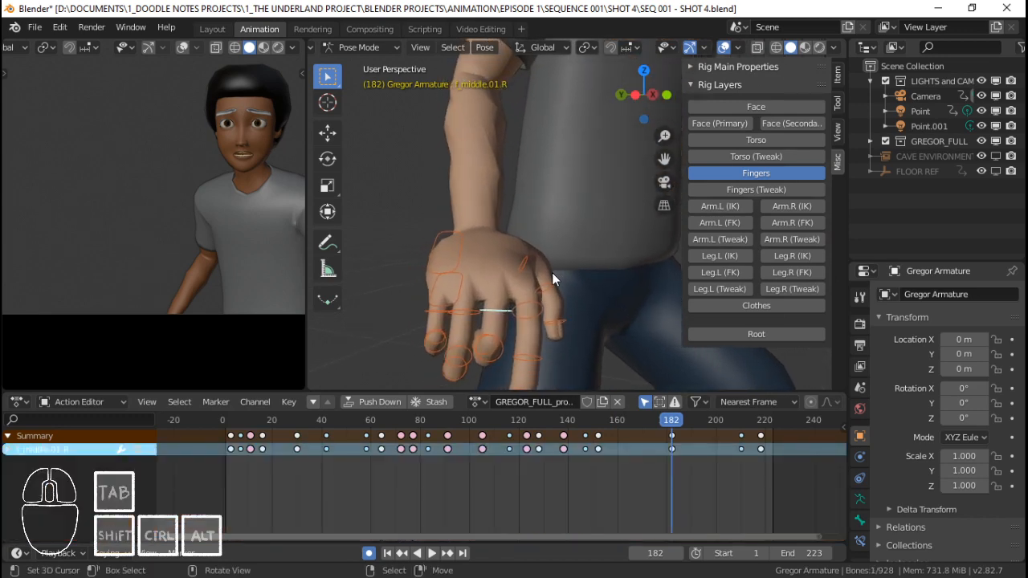
{"action": "scroll", "coordinate": [552, 272], "scroll_direction": "up", "scroll_amount": 5}
{"action": "middle_click_drag", "start_coordinate": [552, 274], "coordinate": [554, 294], "text": "shift"}
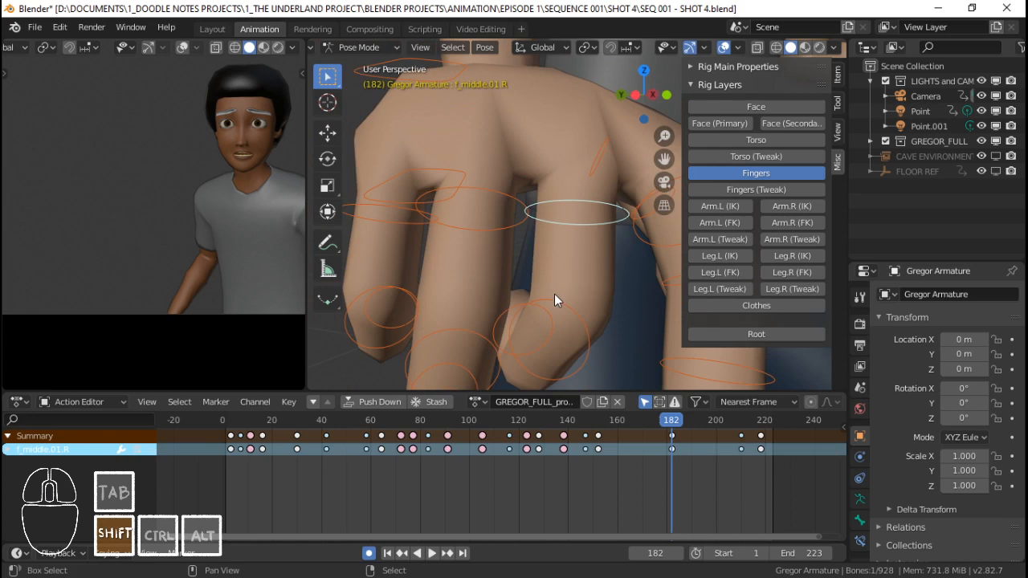
{"action": "scroll", "coordinate": [554, 294], "scroll_direction": "down", "scroll_amount": 3}
{"action": "middle_click_drag", "start_coordinate": [550, 256], "coordinate": [537, 215]}
{"action": "right_click", "coordinate": [488, 212], "text": "shift"}
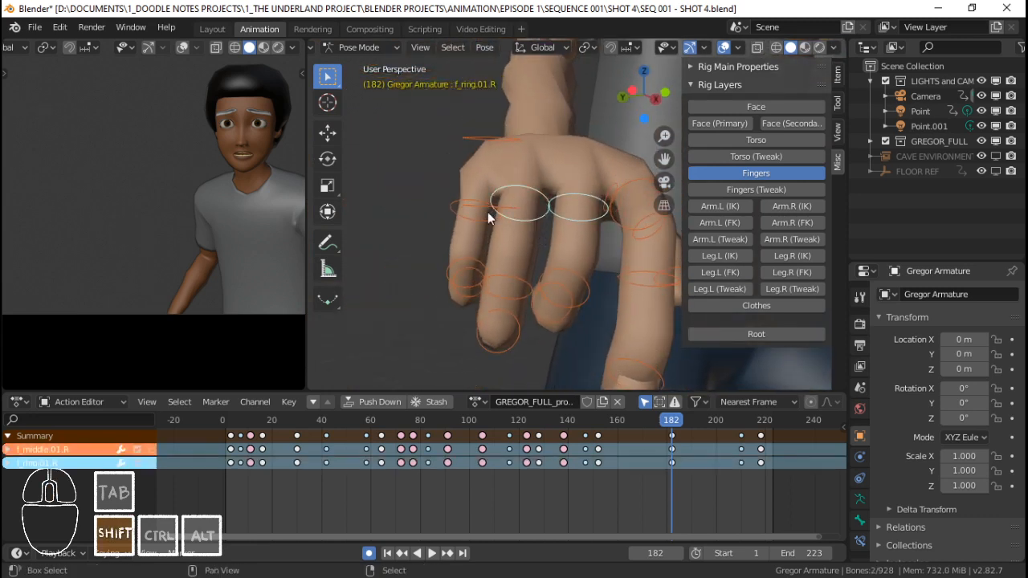
{"action": "right_click", "coordinate": [475, 223], "text": "shift"}
{"action": "middle_click_drag", "start_coordinate": [475, 222], "coordinate": [619, 277]}
{"action": "right_click", "coordinate": [613, 205], "text": "shift"}
{"action": "key", "text": "alt+r"}
Rotate the middle and ring fingers' base controls slightly around their local Z axes at frame 182 to adjust their spread.
{"action": "scroll", "coordinate": [592, 204], "scroll_direction": "up", "scroll_amount": 3}
{"action": "right_click", "coordinate": [533, 227]}
{"action": "right_click", "coordinate": [531, 228], "text": "shift"}
{"action": "right_click", "coordinate": [584, 235]}
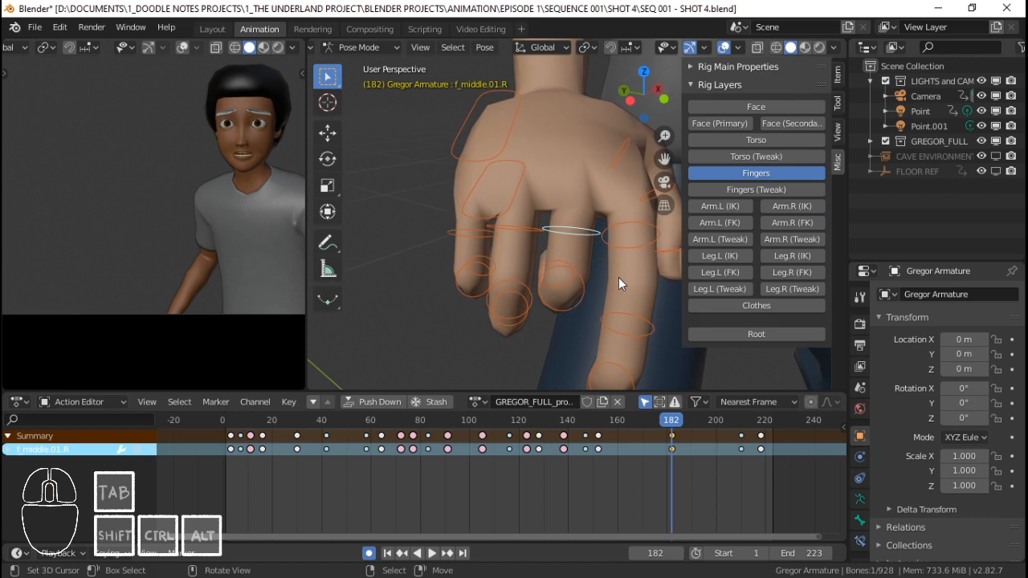
{"action": "key", "text": "r"}
{"action": "key", "text": "z"}
{"action": "key", "text": "z"}
{"action": "left_click", "coordinate": [627, 271]}
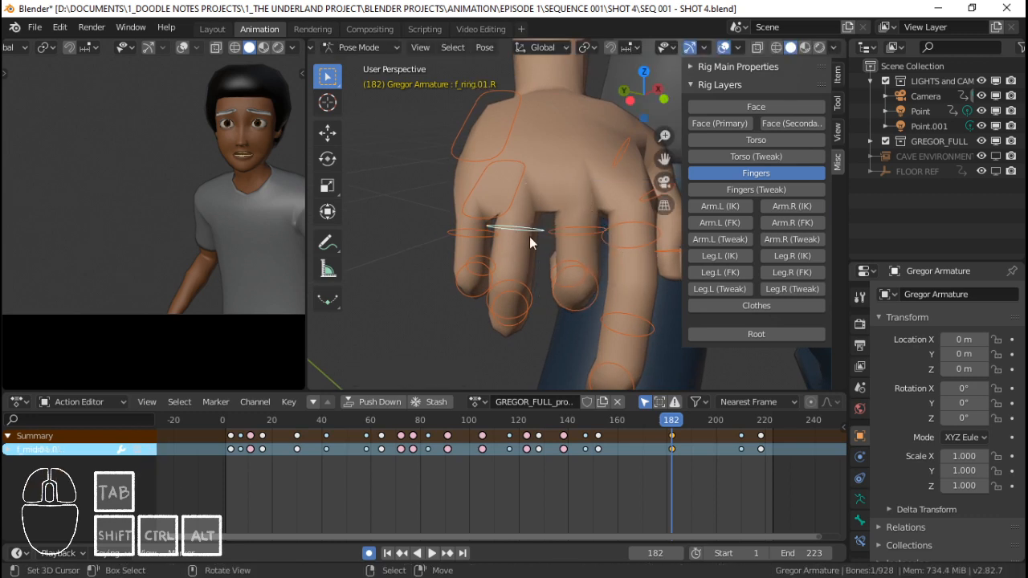
{"action": "key", "text": "r"}
{"action": "key", "text": "z"}
{"action": "left_click", "coordinate": [638, 237]}
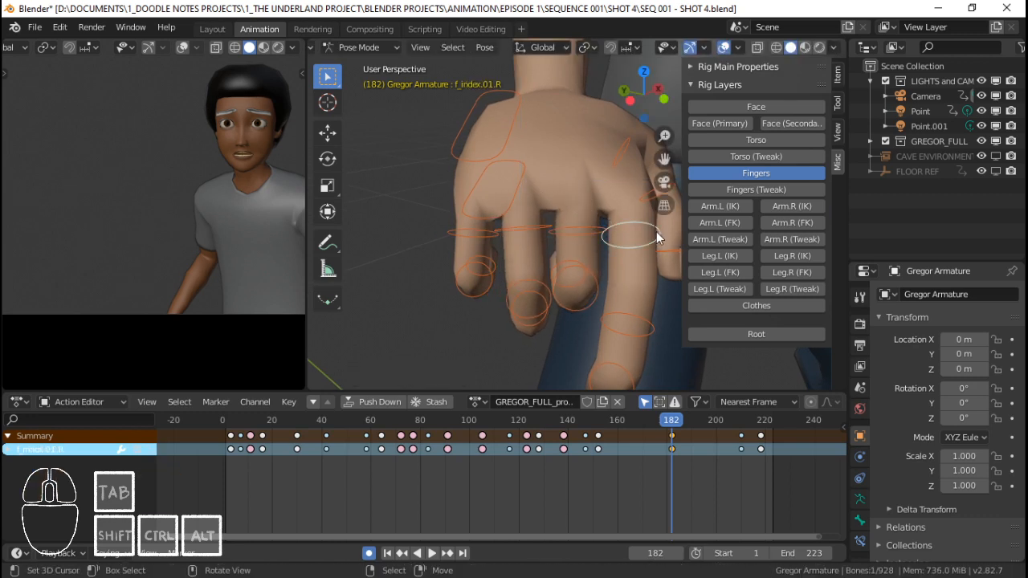
Rotate the index finger's base control at frame 182, including a turn around its local X axis.
{"action": "middle_click_drag", "start_coordinate": [656, 232], "coordinate": [555, 264]}
{"action": "key", "text": "r"}
{"action": "left_click", "coordinate": [637, 277]}
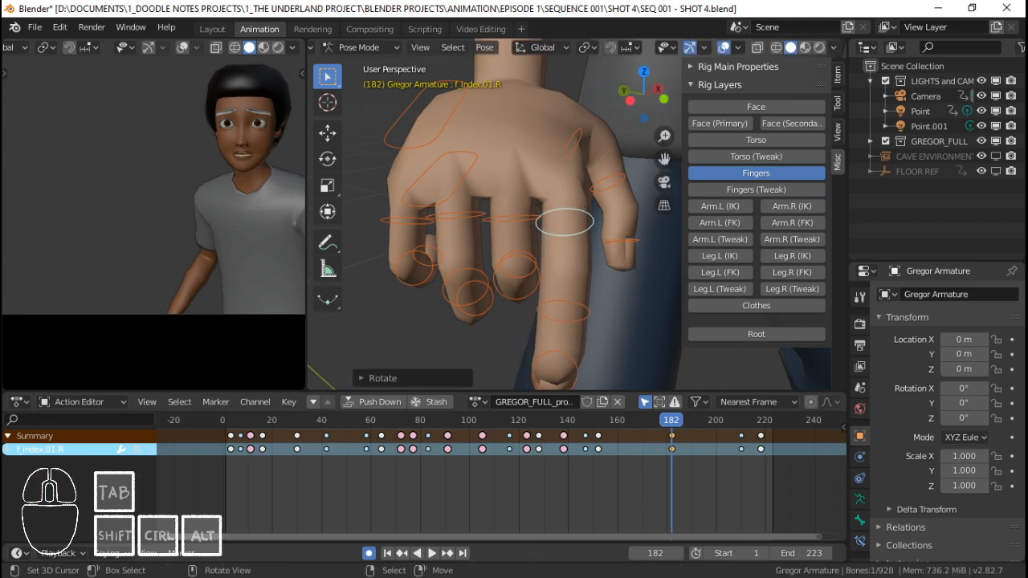
{"action": "key", "text": "r"}
{"action": "key", "text": "x"}
{"action": "key", "text": "x"}
{"action": "left_click", "coordinate": [628, 317]}
Adjust the middle finger's base control at frame 182 with rotations around its Z axis and its local X axis.
{"action": "left_click_drag", "start_coordinate": [524, 222], "coordinate": [546, 220]}
{"action": "key", "text": "r"}
{"action": "key", "text": "z"}
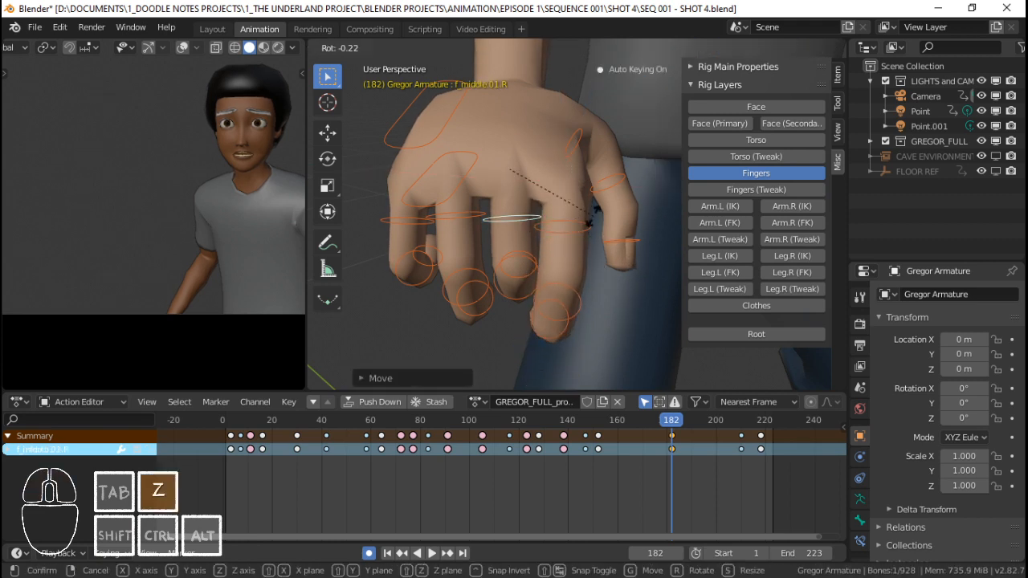
{"action": "left_click", "coordinate": [593, 222]}
{"action": "middle_click_drag", "start_coordinate": [593, 222], "coordinate": [533, 181]}
{"action": "key", "text": "r"}
{"action": "key", "text": "x"}
{"action": "key", "text": "x"}
{"action": "left_click", "coordinate": [582, 196]}
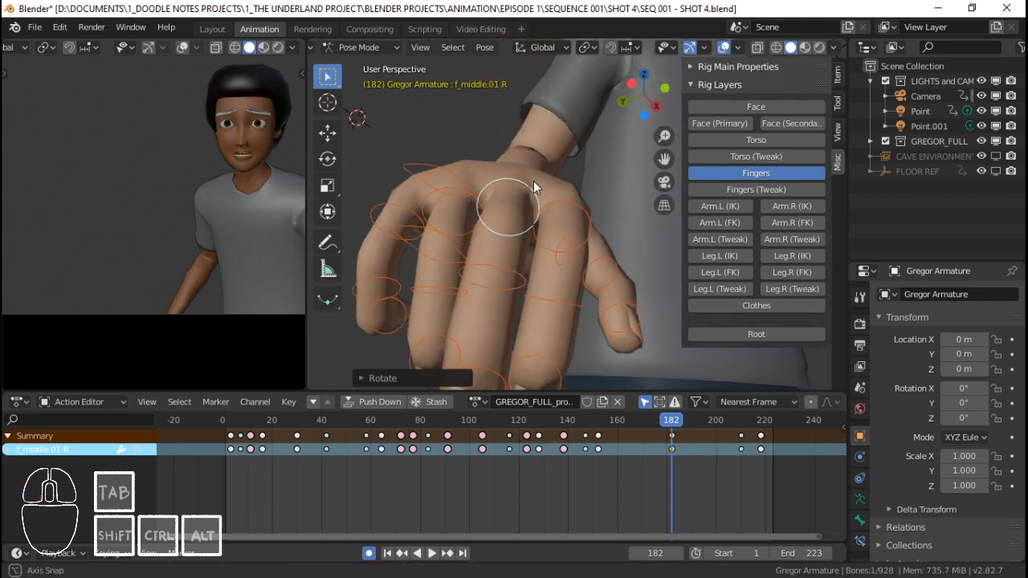
Rotate the ring finger's base control around its local X axis at frame 182.
{"action": "right_click", "coordinate": [466, 198]}
{"action": "right_click", "coordinate": [471, 198]}
{"action": "middle_click_drag", "start_coordinate": [472, 199], "coordinate": [451, 275]}
{"action": "key", "text": "r"}
{"action": "key", "text": "x"}
{"action": "key", "text": "x"}
{"action": "left_click", "coordinate": [642, 227]}
{"action": "scroll", "coordinate": [632, 255], "scroll_direction": "down", "scroll_amount": 4}
{"action": "key", "text": "r"}
{"action": "key", "text": "x"}
{"action": "left_click", "coordinate": [568, 274]}
Select the second-joint controls of the right index, middle, ring and pinky fingers.
{"action": "right_click", "coordinate": [490, 293]}
{"action": "right_click", "coordinate": [522, 298], "text": "shift"}
{"action": "right_click", "coordinate": [558, 285], "text": "shift"}
{"action": "right_click", "coordinate": [423, 275], "text": "shift"}
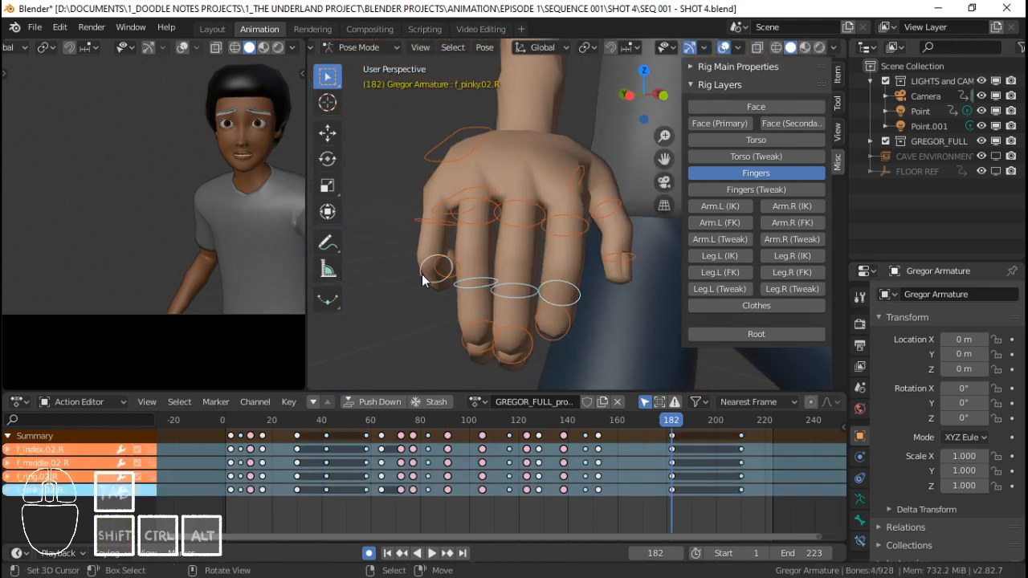
Rotate the pinky's base control about -19 degrees around its local X axis at frame 182.
{"action": "middle_click_drag", "start_coordinate": [469, 277], "coordinate": [512, 222]}
{"action": "right_click", "coordinate": [558, 232]}
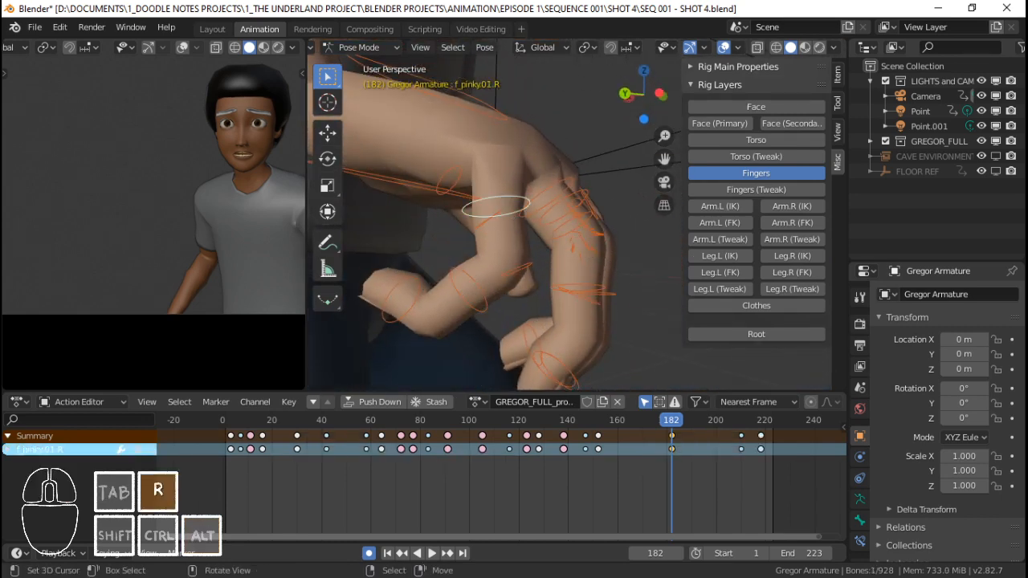
{"action": "key", "text": "r"}
{"action": "key", "text": "x"}
{"action": "key", "text": "x"}
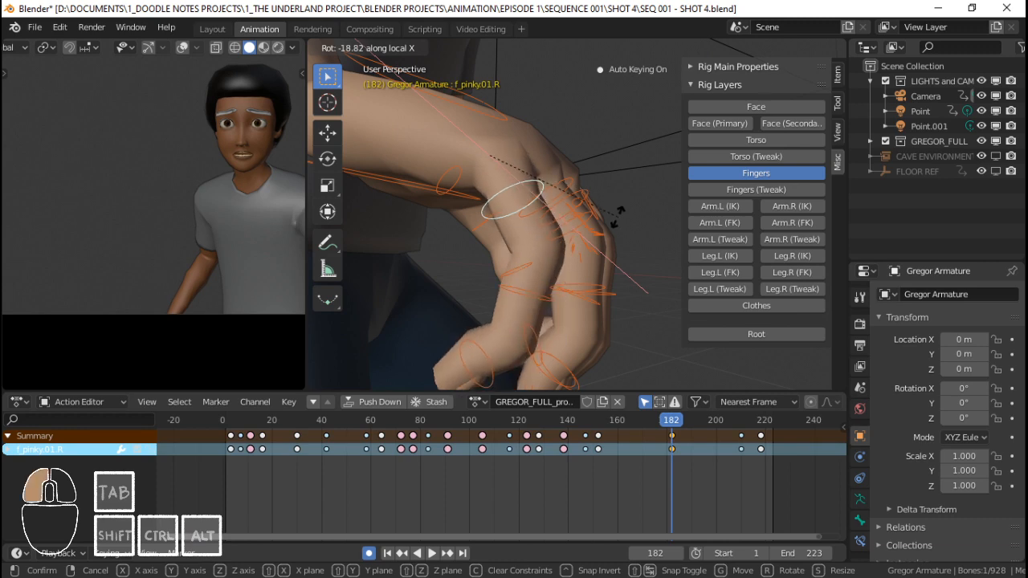
{"action": "left_click", "coordinate": [618, 210]}
Rotate the thumb's base control around its local X axis at frame 182.
{"action": "middle_click_drag", "start_coordinate": [618, 210], "coordinate": [392, 222]}
{"action": "scroll", "coordinate": [517, 224], "scroll_direction": "up", "scroll_amount": 1}
{"action": "middle_click_drag", "start_coordinate": [540, 237], "coordinate": [453, 247], "text": "shift"}
{"action": "middle_click_drag", "start_coordinate": [257, 290], "coordinate": [227, 292], "text": "shift"}
{"action": "middle_click_drag", "start_coordinate": [564, 297], "coordinate": [522, 262], "text": "shift"}
{"action": "scroll", "coordinate": [514, 264], "scroll_direction": "up", "scroll_amount": 2}
{"action": "right_click", "coordinate": [502, 249]}
{"action": "key", "text": "r"}
{"action": "key", "text": "x"}
{"action": "key", "text": "x"}
{"action": "left_click", "coordinate": [601, 268]}
Select all of the right hand's finger controls and insert LocRot keyframes at frame 182.
{"action": "scroll", "coordinate": [514, 265], "scroll_direction": "down", "scroll_amount": 2}
{"action": "key", "text": "c"}
{"action": "left_click", "coordinate": [485, 260]}
{"action": "right_click", "coordinate": [485, 259]}
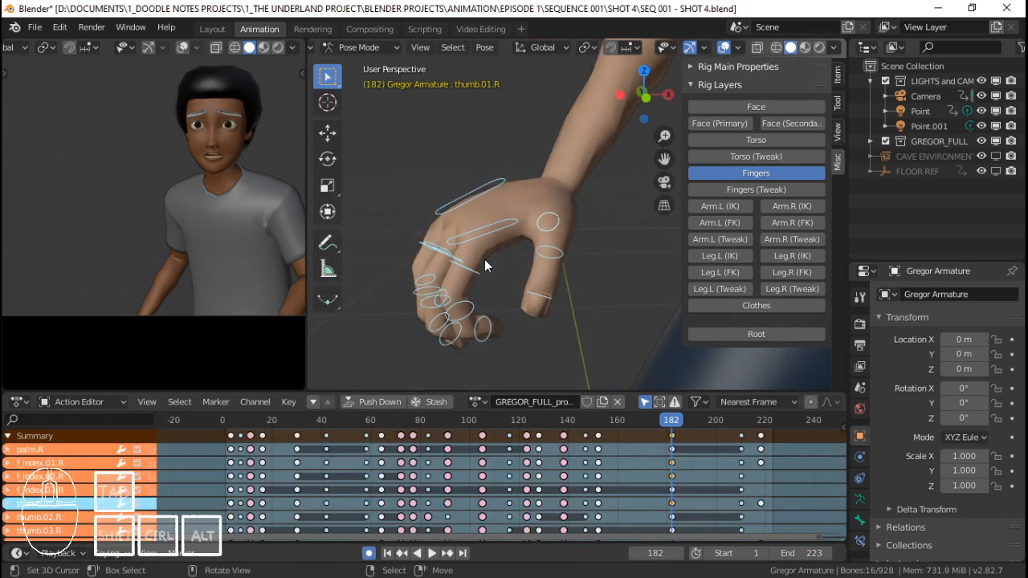
{"action": "key", "text": "i"}
Play back the character's motion around frames 131 to 167 to examine the right hand's animation in the camera view.
{"action": "scroll", "coordinate": [150, 184], "scroll_direction": "down", "scroll_amount": 3}
{"action": "middle_click_drag", "start_coordinate": [211, 163], "coordinate": [202, 189], "text": "shift"}
{"action": "scroll", "coordinate": [199, 170], "scroll_direction": "up", "scroll_amount": 1}
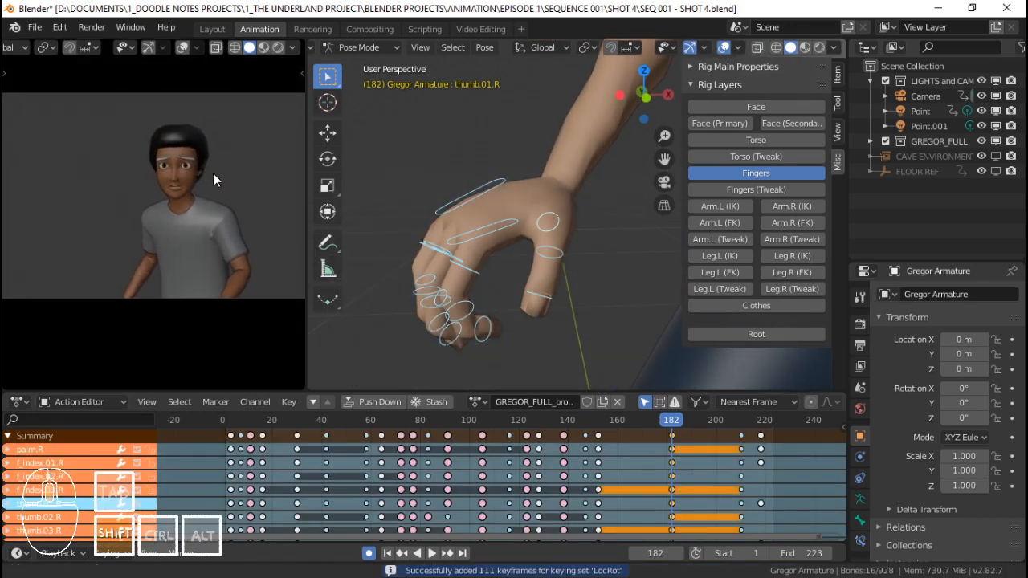
{"action": "scroll", "coordinate": [234, 177], "scroll_direction": "up", "scroll_amount": 2}
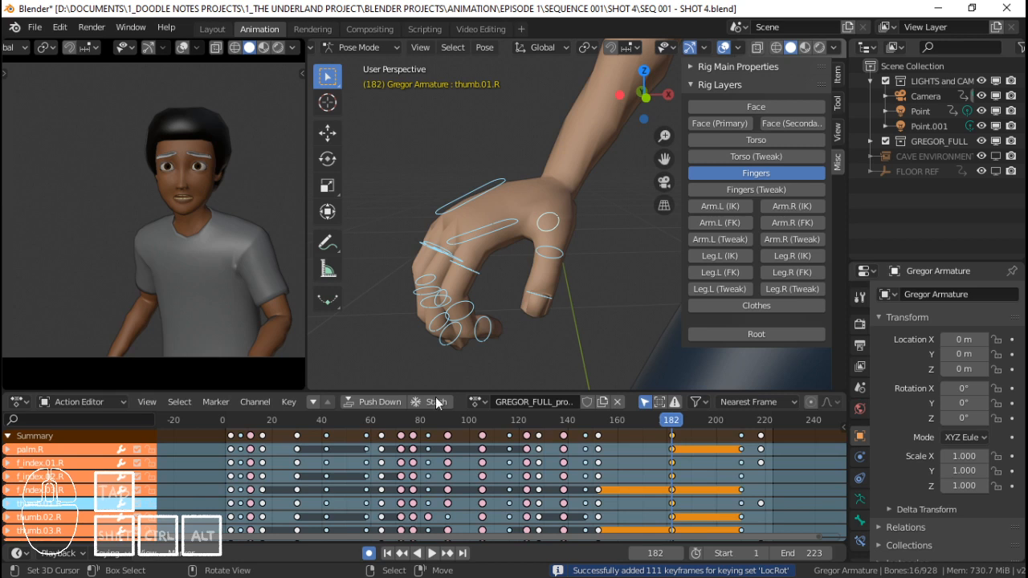
{"action": "left_click", "coordinate": [582, 454]}
{"action": "key", "text": "space"}
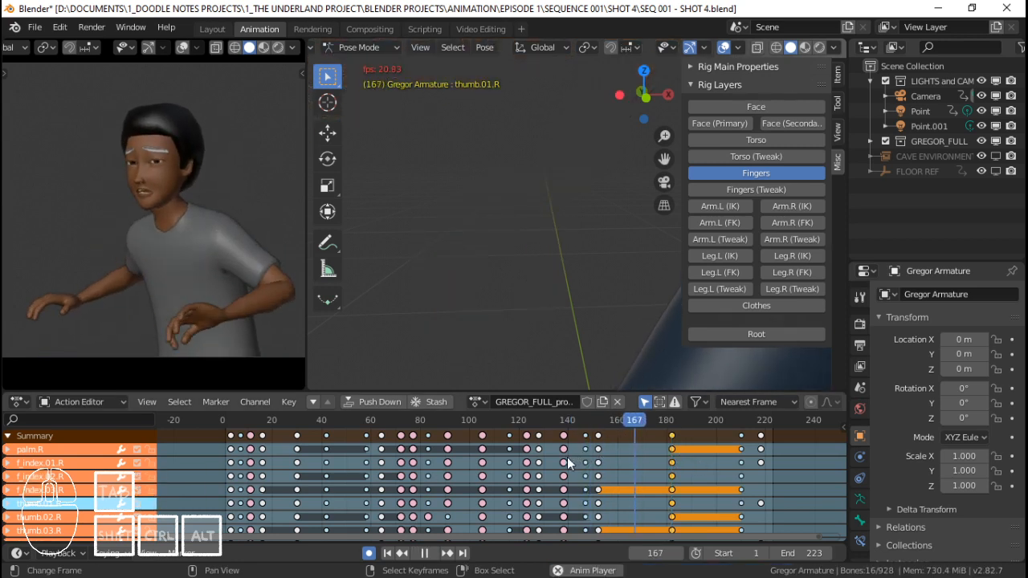
{"action": "key", "text": "space"}
{"action": "left_click", "coordinate": [557, 460]}
{"action": "key", "text": "space"}
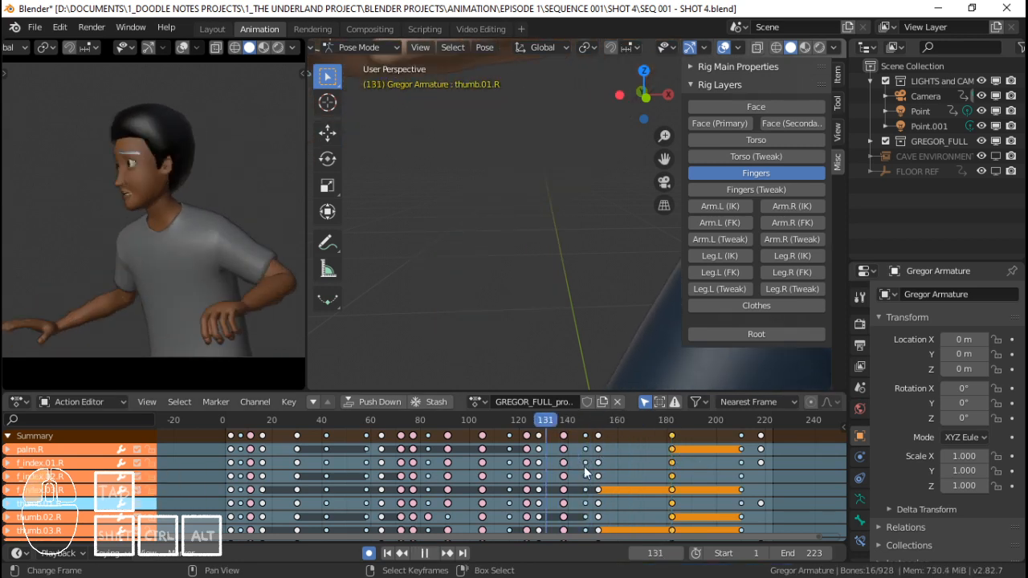
{"action": "left_click", "coordinate": [525, 463]}
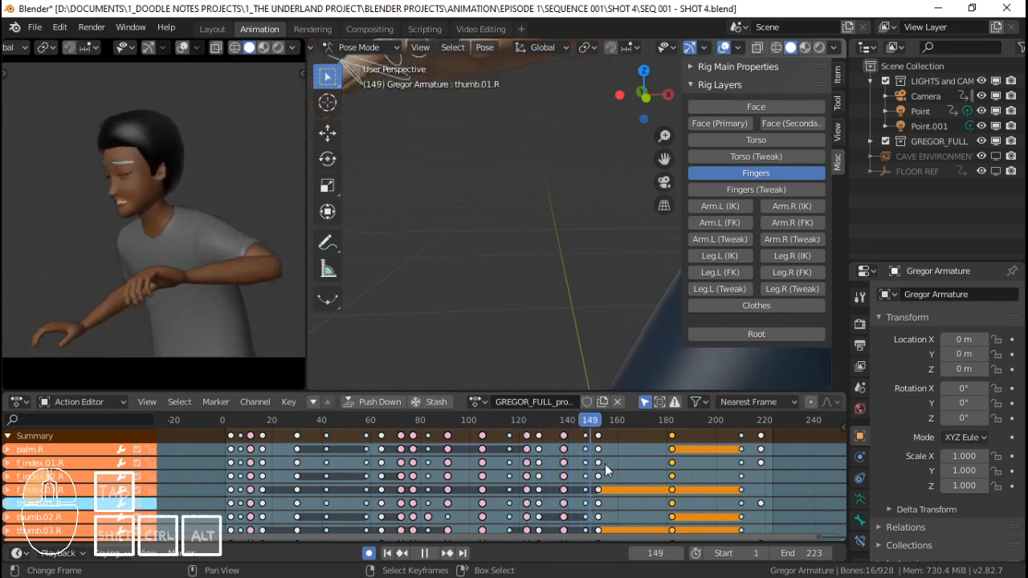
Rotate the right pinky's base control around its local X axis at frame 163.
{"action": "left_click_drag", "start_coordinate": [629, 460], "coordinate": [625, 462]}
{"action": "scroll", "coordinate": [596, 236], "scroll_direction": "down", "scroll_amount": 3}
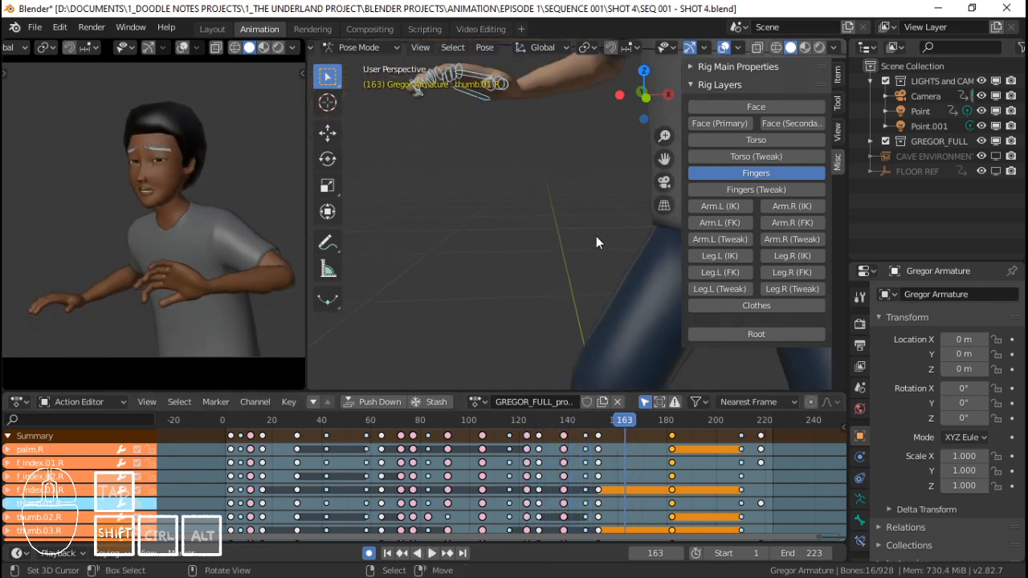
{"action": "middle_click_drag", "start_coordinate": [510, 149], "coordinate": [535, 239], "text": "shift"}
{"action": "key", "text": "KP_Decimal"}
{"action": "left_click", "coordinate": [535, 239]}
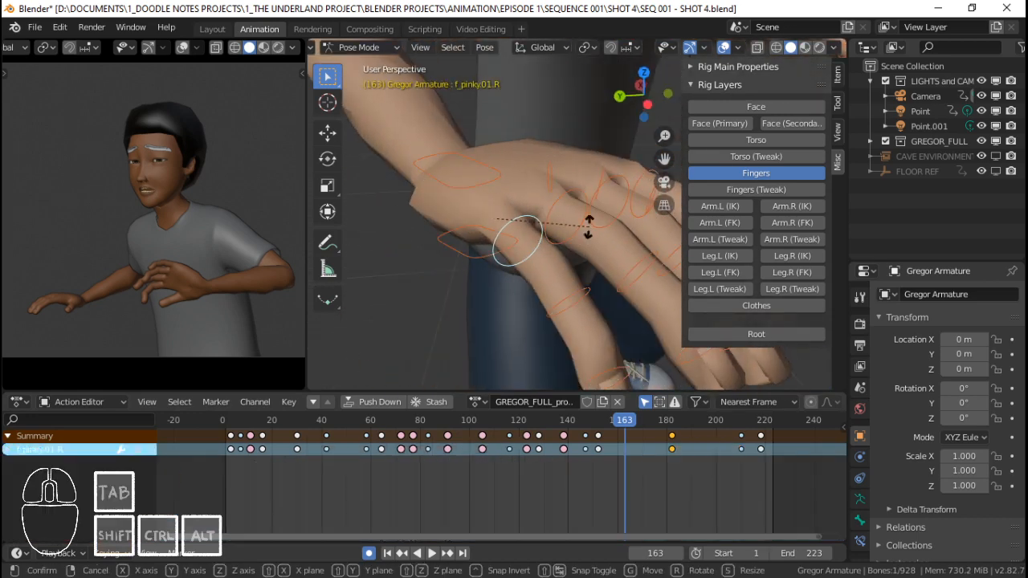
{"action": "key", "text": "r"}
{"action": "key", "text": "x"}
{"action": "key", "text": "x"}
{"action": "left_click", "coordinate": [591, 244]}
Rotate the right ring finger's base control about 11 degrees around its local X axis at frame 163.
{"action": "left_click", "coordinate": [602, 216]}
{"action": "middle_click_drag", "start_coordinate": [673, 205], "coordinate": [608, 218], "text": "shift"}
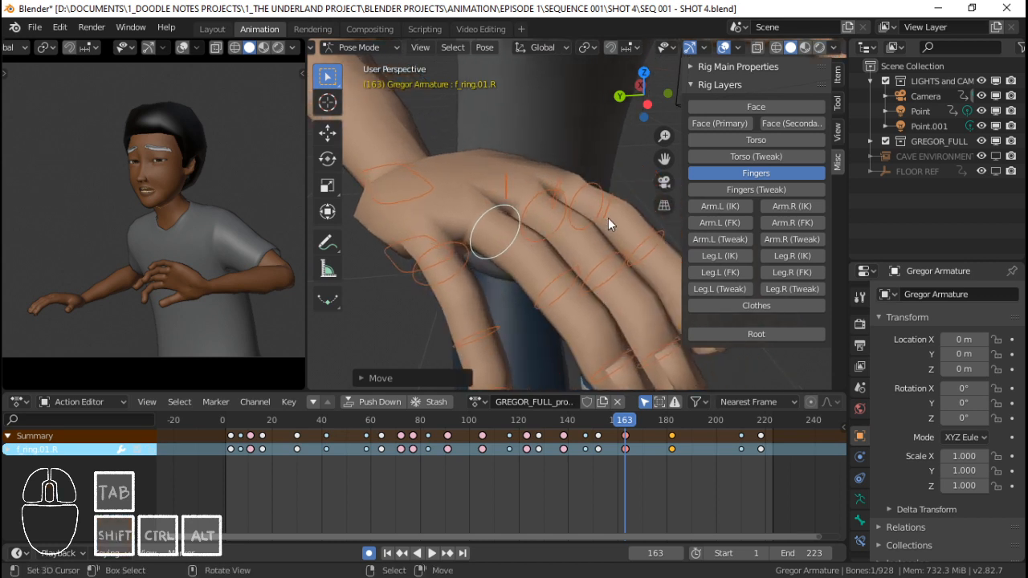
{"action": "key", "text": "r"}
{"action": "key", "text": "x"}
{"action": "key", "text": "x"}
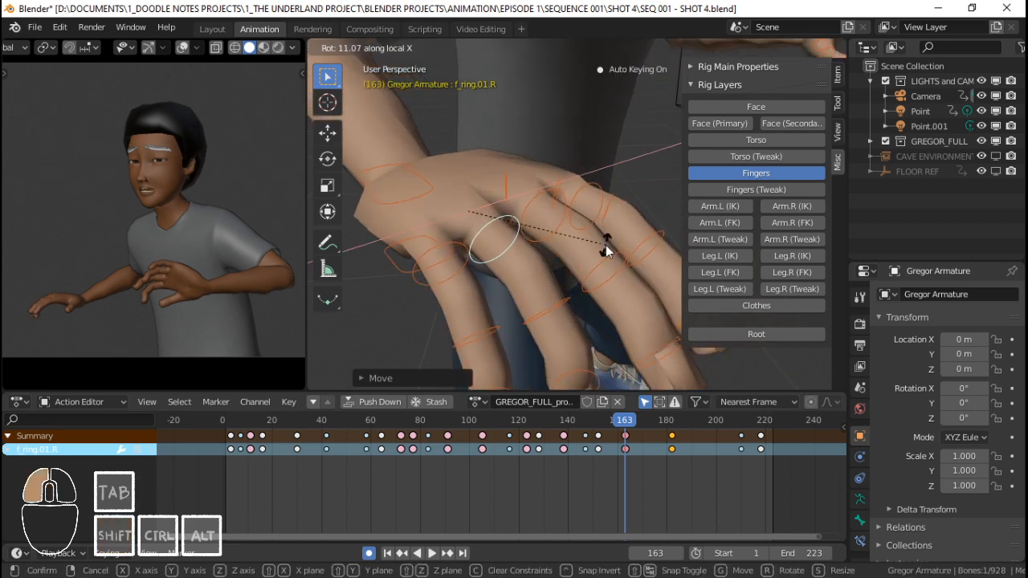
{"action": "left_click", "coordinate": [607, 251]}
Rotate the right middle finger's base control about 13 degrees around its local X axis at frame 163.
{"action": "left_click", "coordinate": [561, 227]}
{"action": "key", "text": "r"}
{"action": "key", "text": "x"}
{"action": "key", "text": "x"}
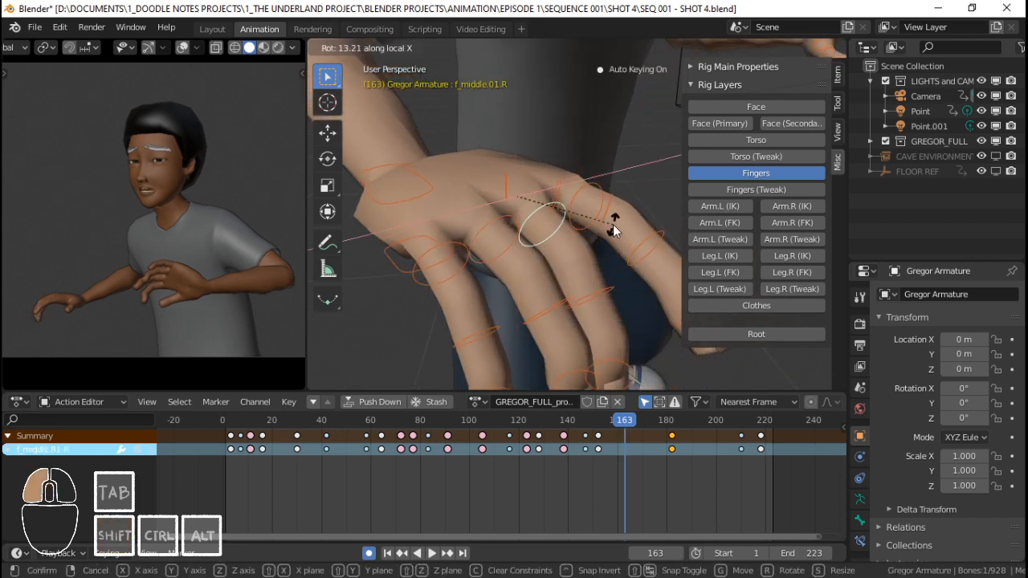
{"action": "left_click", "coordinate": [613, 231]}
Rotate the right index finger's base control about 14 degrees around its local X axis at frame 163.
{"action": "left_click", "coordinate": [613, 205]}
{"action": "key", "text": "r"}
{"action": "key", "text": "x"}
{"action": "key", "text": "x"}
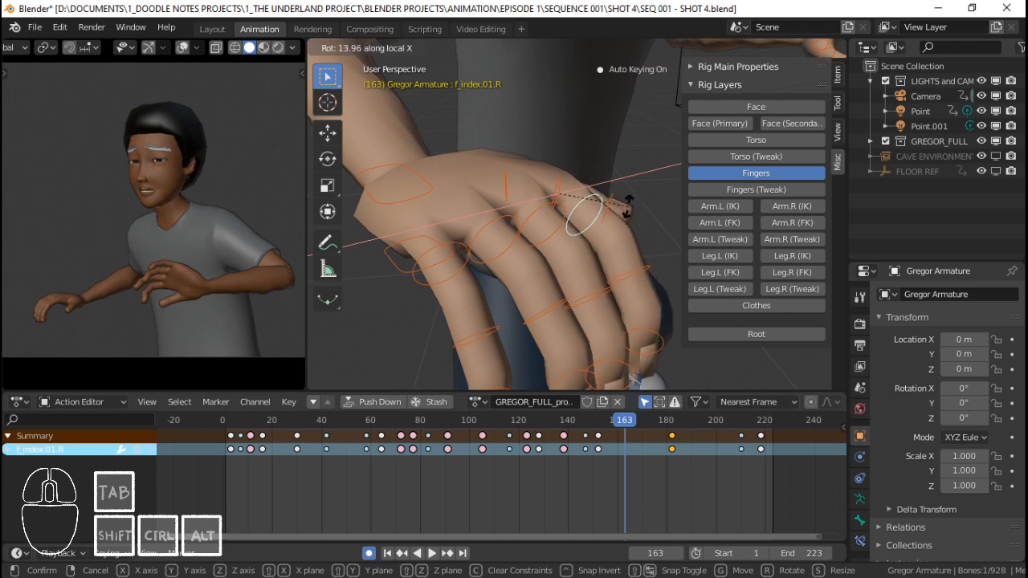
{"action": "left_click", "coordinate": [628, 201]}
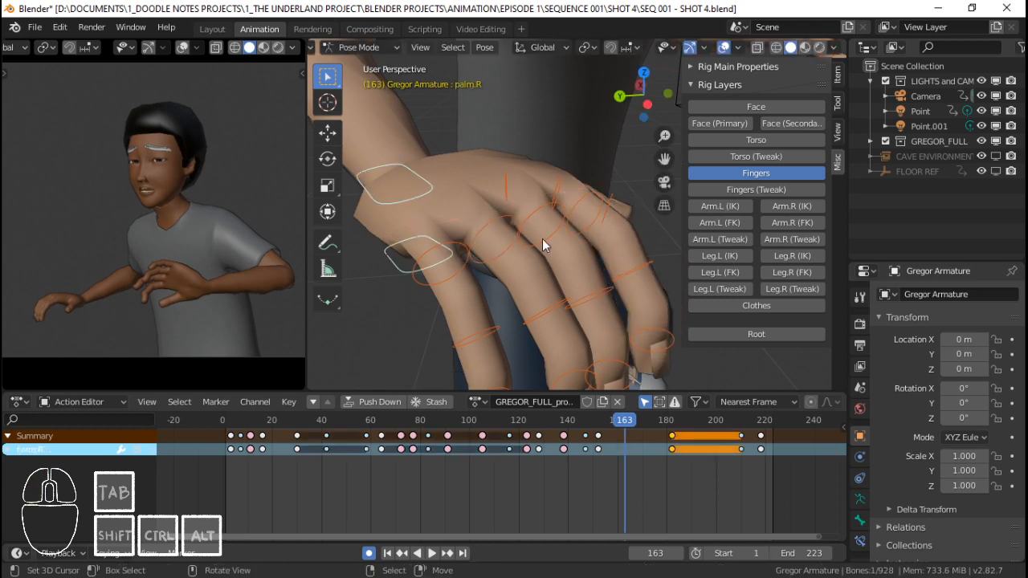
Rotate the pinky's base control about 6 degrees further and the ring finger's base control further around their local X axes at frame 163.
{"action": "left_click", "coordinate": [474, 268]}
{"action": "key", "text": "r"}
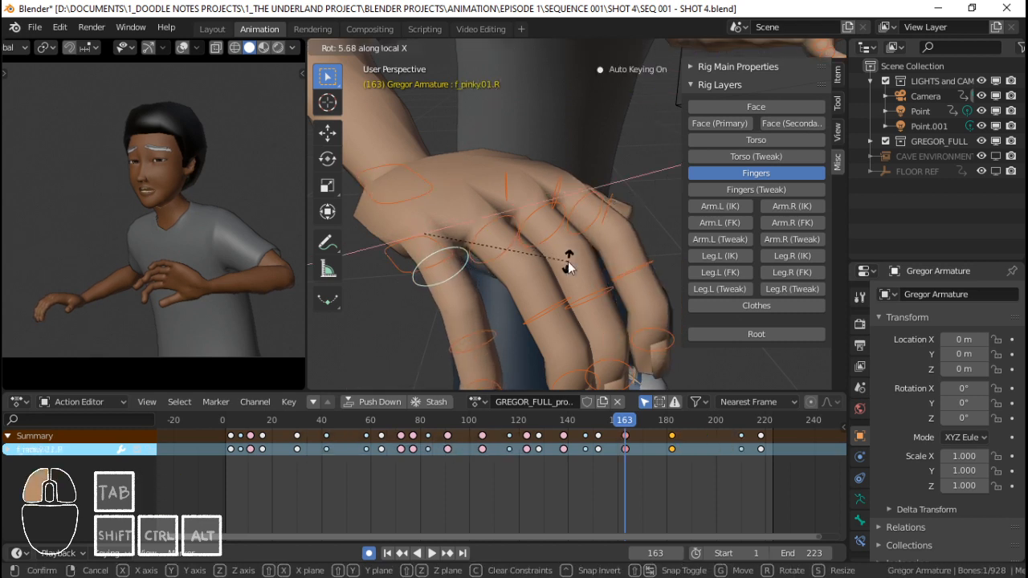
{"action": "left_click", "coordinate": [568, 267]}
{"action": "left_click", "coordinate": [569, 245]}
{"action": "middle_click_drag", "start_coordinate": [570, 246], "coordinate": [593, 191]}
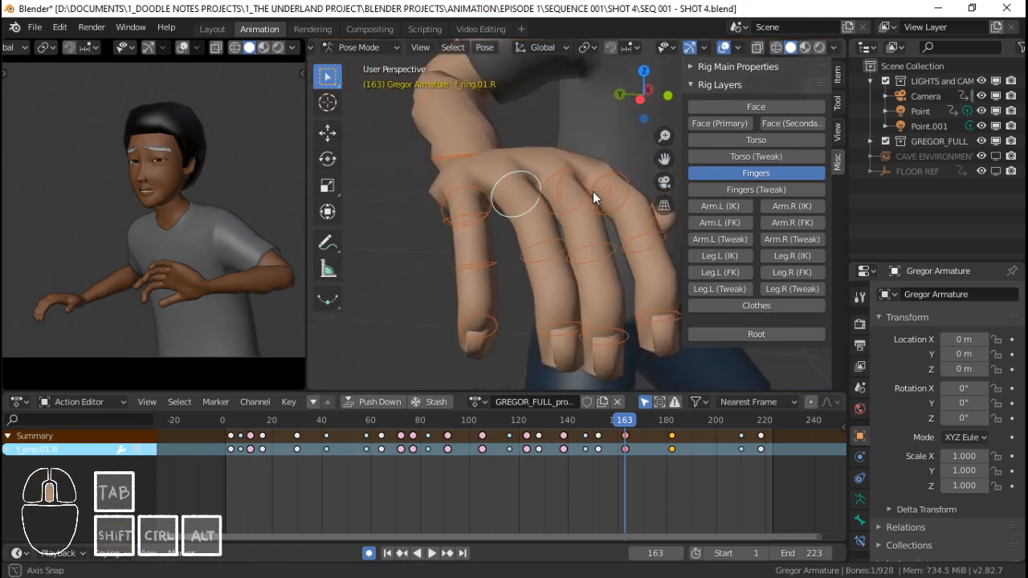
{"action": "key", "text": "r"}
{"action": "key", "text": "x"}
{"action": "key", "text": "x"}
{"action": "left_click", "coordinate": [591, 207]}
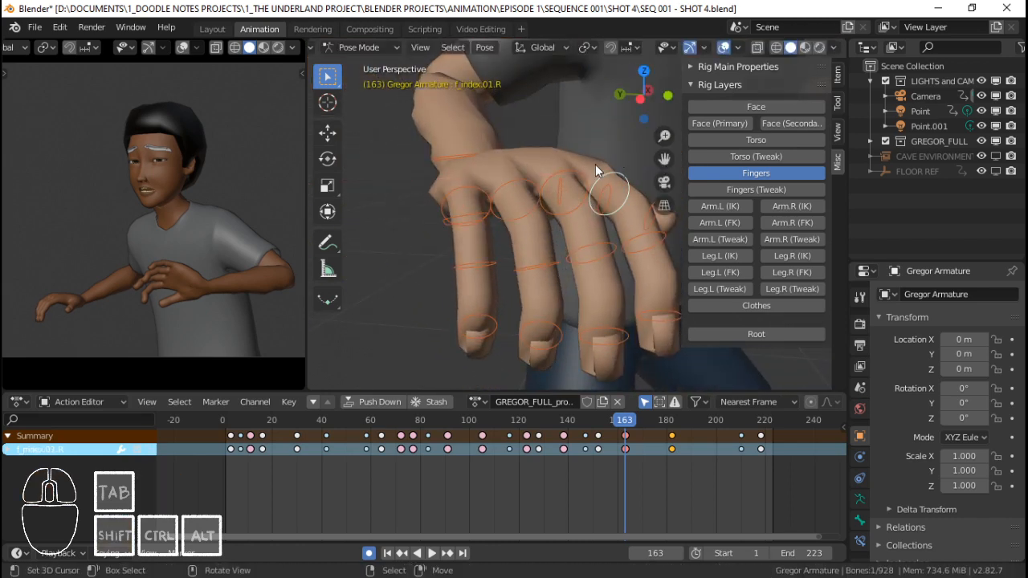
Rotate the middle and index fingers' base controls further around their local X axes at frame 163.
{"action": "left_click", "coordinate": [619, 185]}
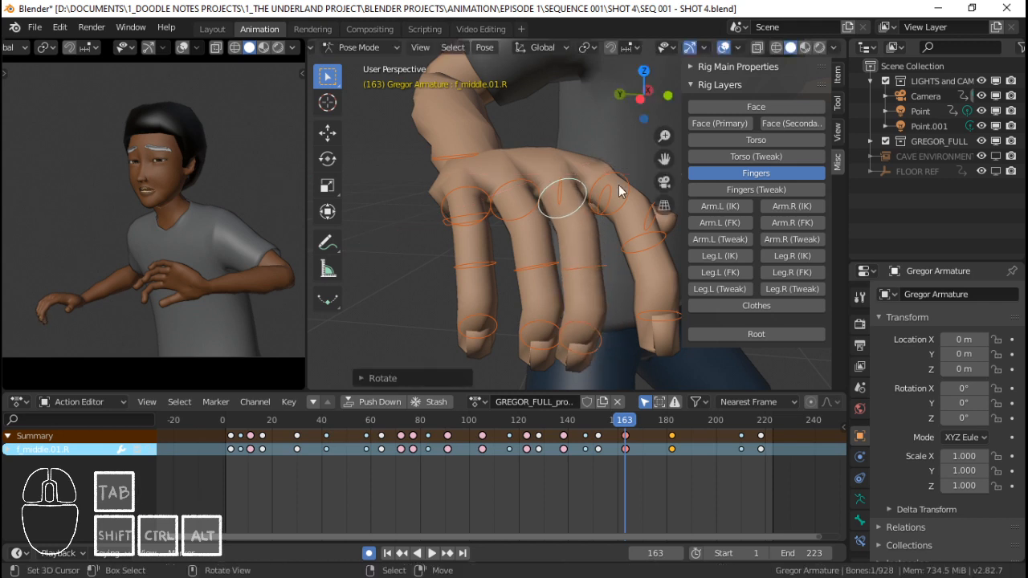
{"action": "left_click", "coordinate": [619, 185]}
{"action": "middle_click_drag", "start_coordinate": [627, 171], "coordinate": [602, 262]}
{"action": "key", "text": "r"}
{"action": "key", "text": "x"}
{"action": "key", "text": "x"}
{"action": "left_click", "coordinate": [611, 231]}
Rotate the right thumb's base control about 12 degrees around its local X axis at frame 163.
{"action": "left_click", "coordinate": [587, 244]}
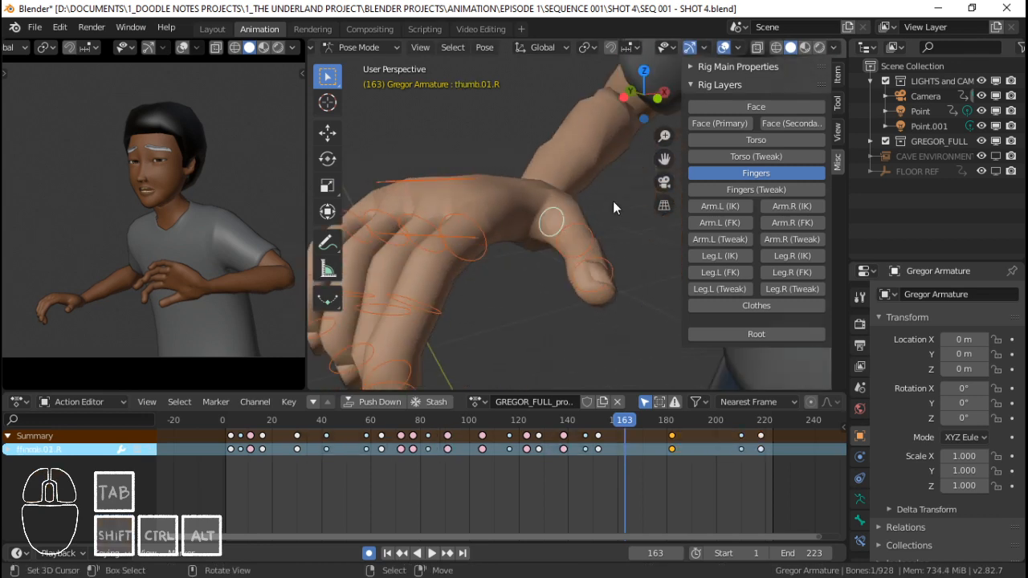
{"action": "key", "text": "r"}
{"action": "key", "text": "x"}
{"action": "key", "text": "x"}
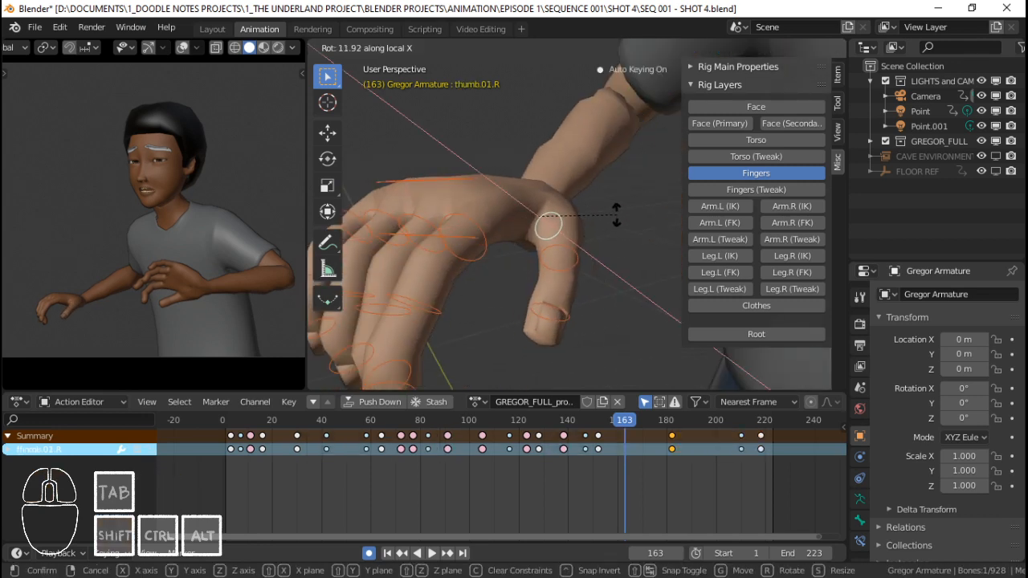
{"action": "left_click", "coordinate": [617, 213]}
Refine the thumb's base control at frame 163 with a trackball rotation and a further rotation.
{"action": "key", "text": "r"}
{"action": "key", "text": "r"}
{"action": "middle_click_drag", "start_coordinate": [630, 227], "coordinate": [536, 283]}
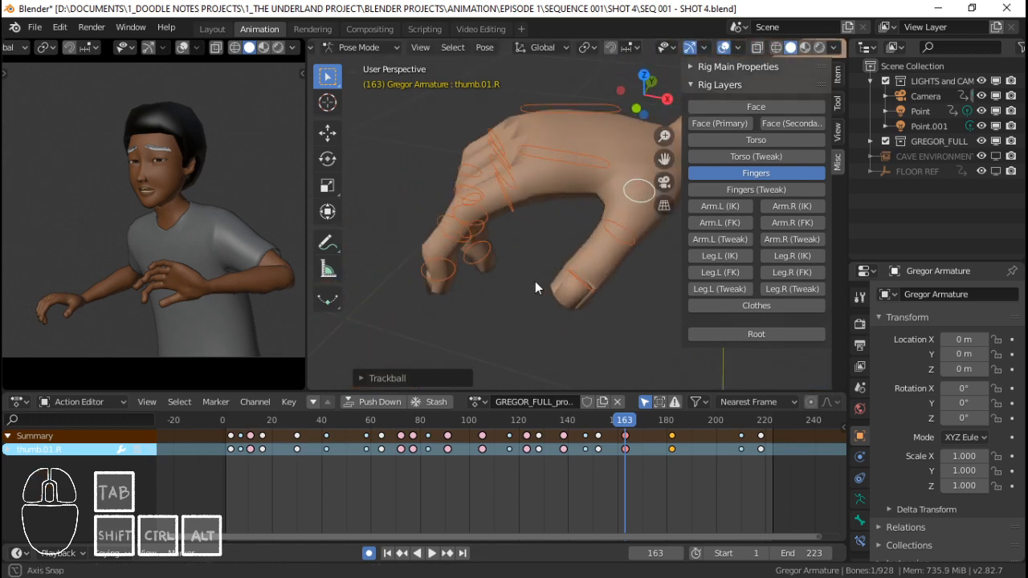
{"action": "left_click", "coordinate": [649, 270]}
Select all of the right hand's finger controls and insert LocRot keyframes at frame 163.
{"action": "middle_click_drag", "start_coordinate": [635, 264], "coordinate": [583, 248]}
{"action": "key", "text": "n"}
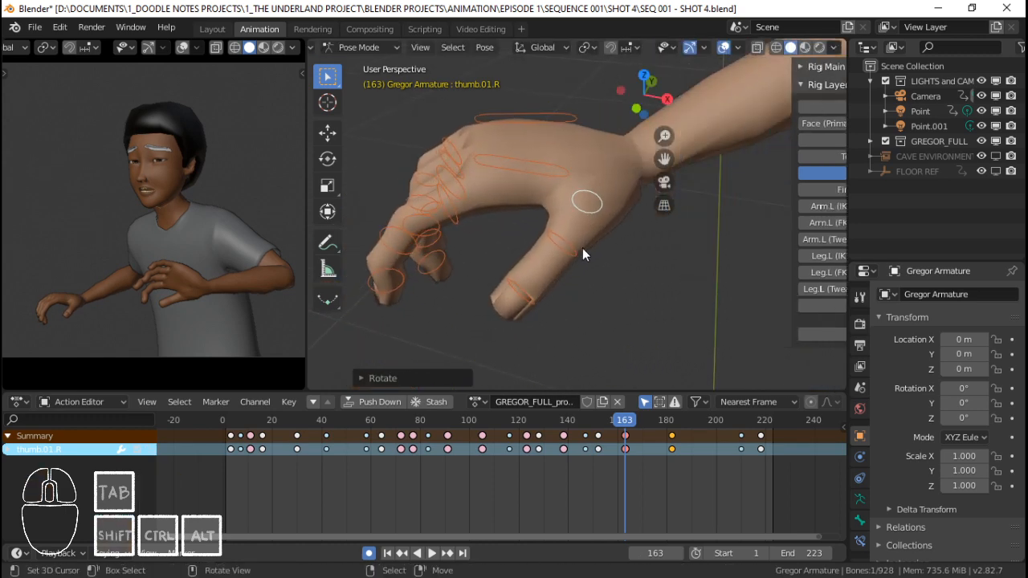
{"action": "key", "text": "c"}
{"action": "left_click", "coordinate": [561, 219]}
{"action": "right_click", "coordinate": [560, 219]}
{"action": "middle_click_drag", "start_coordinate": [516, 231], "coordinate": [560, 220], "text": "shift"}
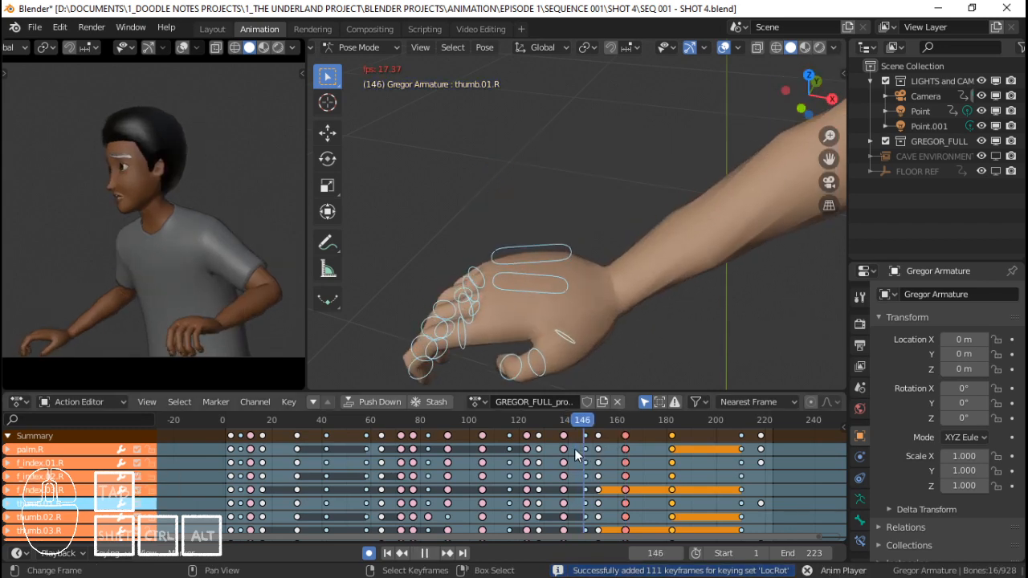
Play back and scrub the animation around frames 137 to 180 to examine the right hand's finger motion.
{"action": "left_click", "coordinate": [579, 456]}
{"action": "key", "text": "space"}
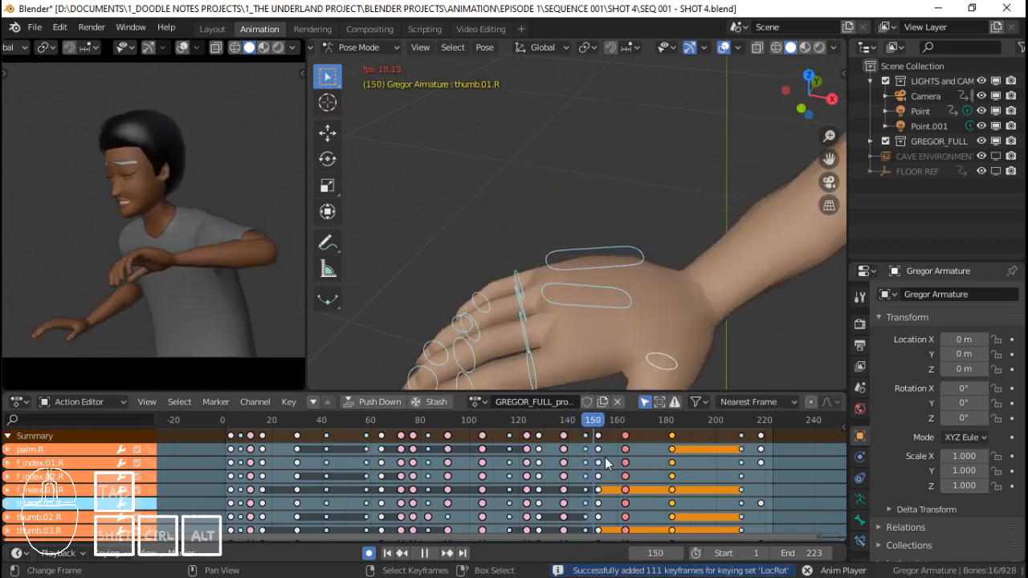
{"action": "key", "text": "space"}
{"action": "left_click", "coordinate": [580, 462]}
{"action": "key", "text": "space"}
{"action": "key", "text": "space"}
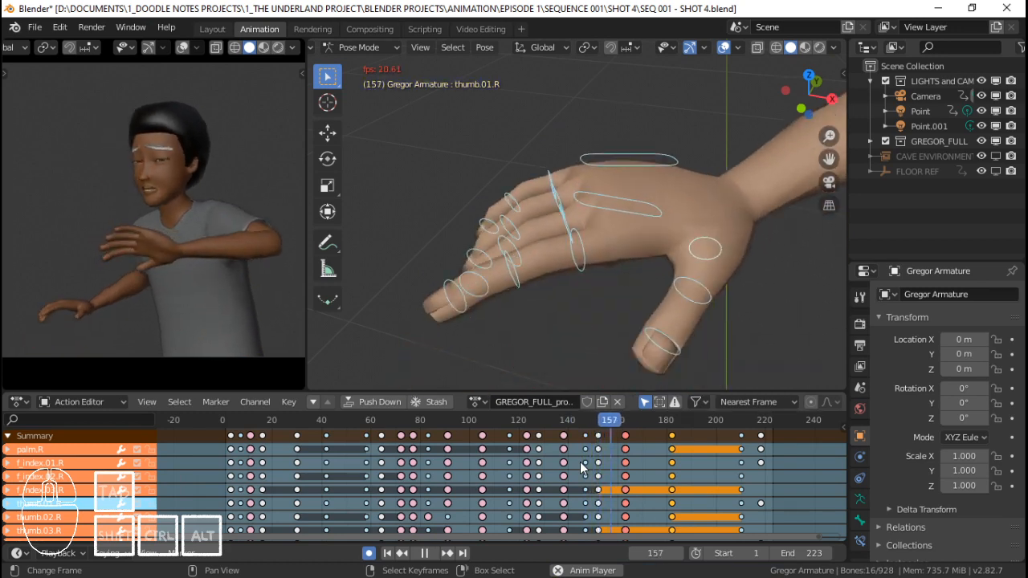
{"action": "left_click", "coordinate": [529, 466]}
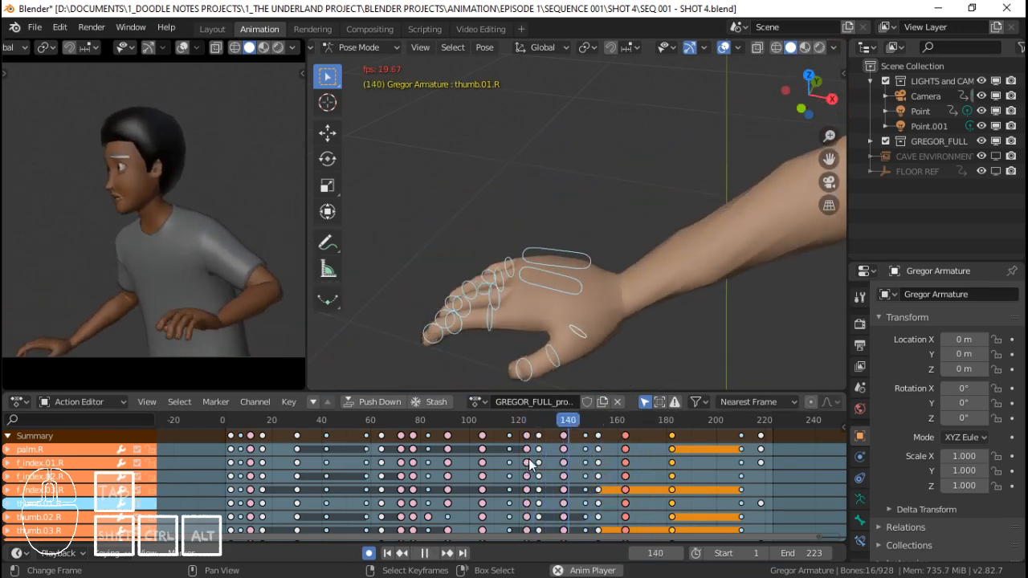
{"action": "key", "text": "space"}
{"action": "key", "text": "space"}
{"action": "left_click_drag", "start_coordinate": [572, 479], "coordinate": [625, 481]}
{"action": "key", "text": "space"}
{"action": "left_click", "coordinate": [490, 485]}
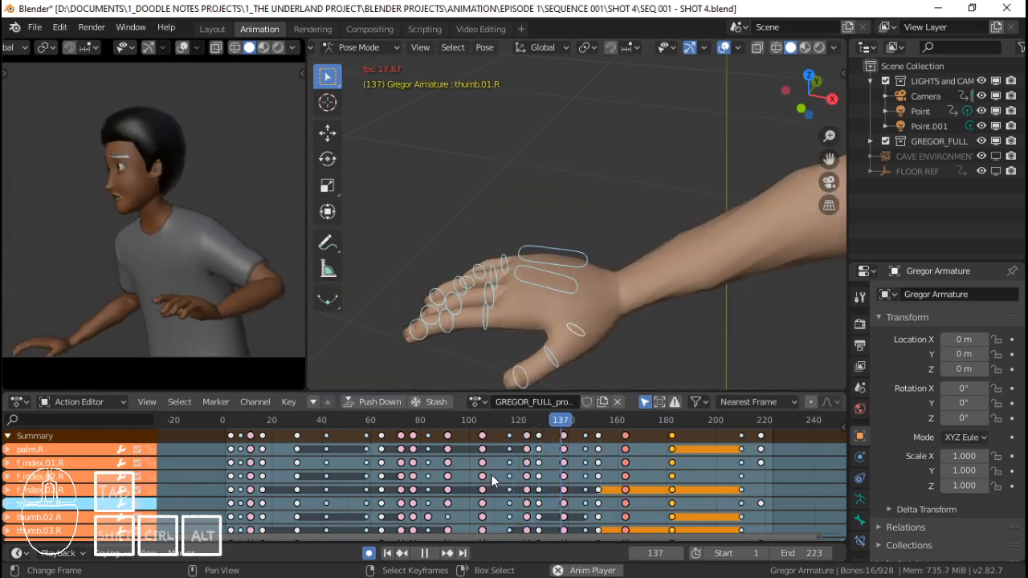
{"action": "key", "text": "space"}
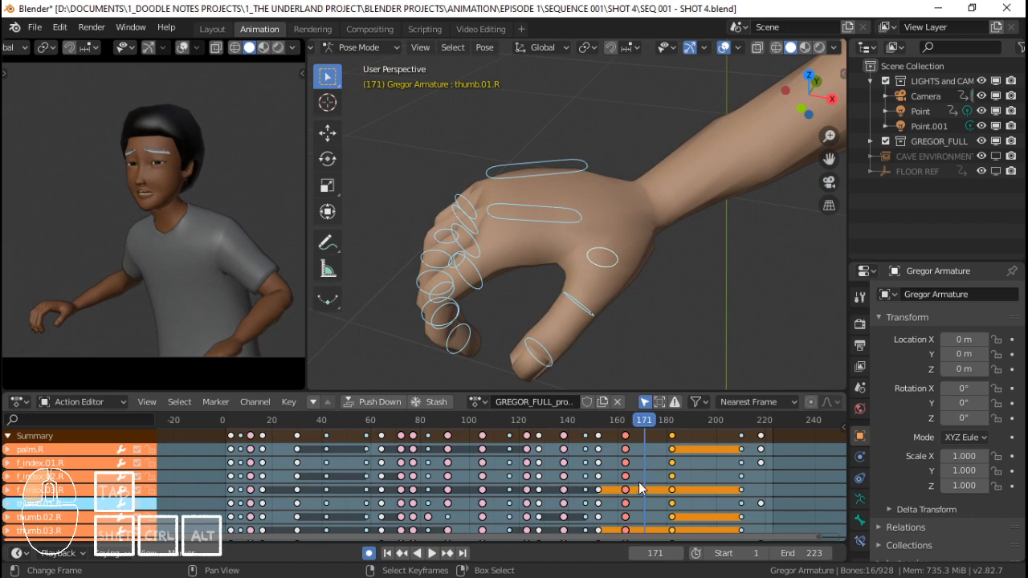
{"action": "key", "text": "space"}
{"action": "key", "text": "space"}
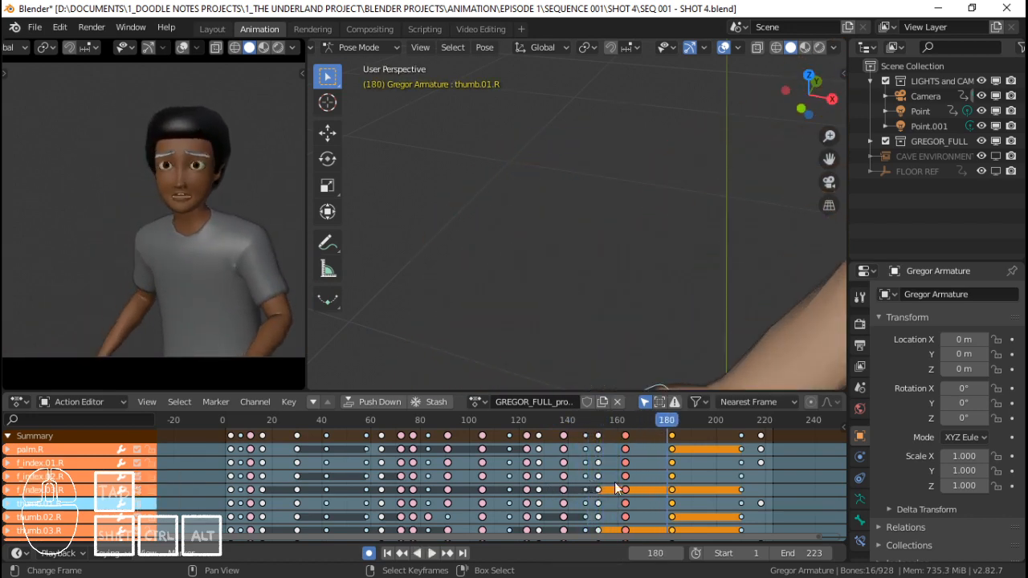
Go to frame 176 and show the right arm's IK controls alongside the finger controls.
{"action": "left_click_drag", "start_coordinate": [616, 484], "coordinate": [658, 479]}
{"action": "middle_click_drag", "start_coordinate": [660, 338], "coordinate": [663, 313]}
{"action": "key", "text": "n"}
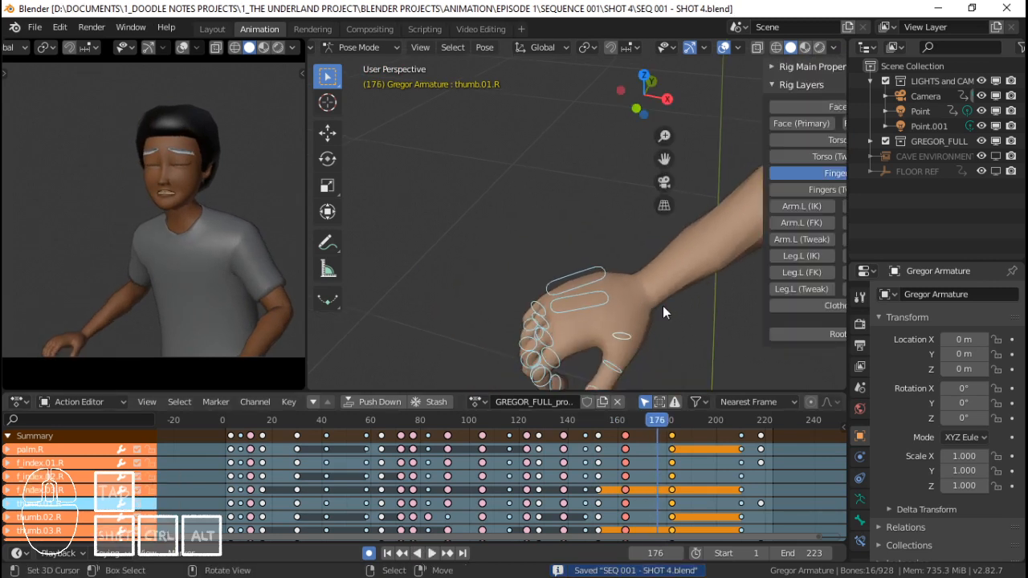
{"action": "left_click", "coordinate": [784, 206]}
{"action": "key", "text": "n"}
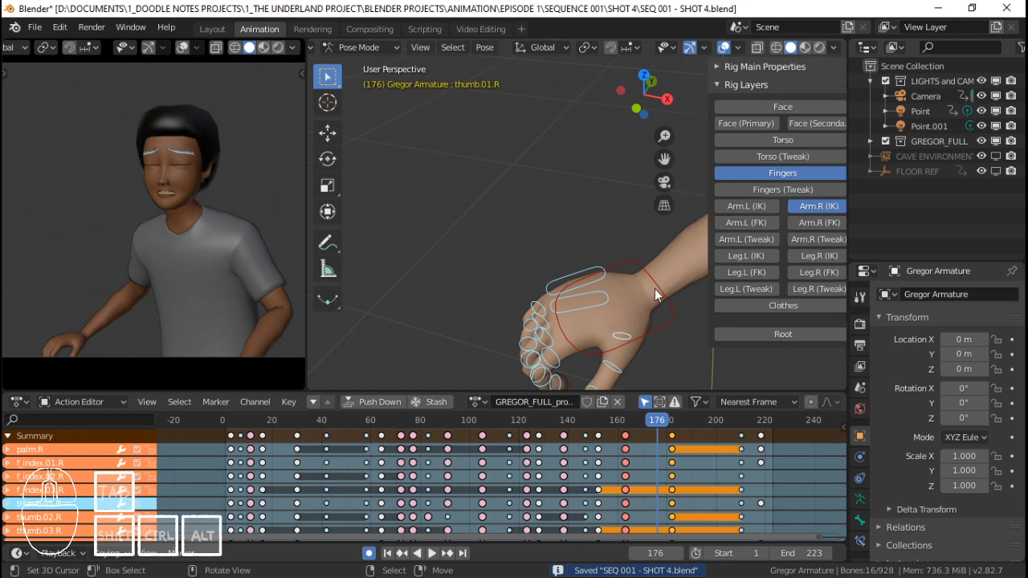
Rotate the right hand's IK control about 23 degrees around its local Z axis at frame 174.
{"action": "left_click", "coordinate": [658, 291]}
{"action": "left_click_drag", "start_coordinate": [657, 438], "coordinate": [652, 438]}
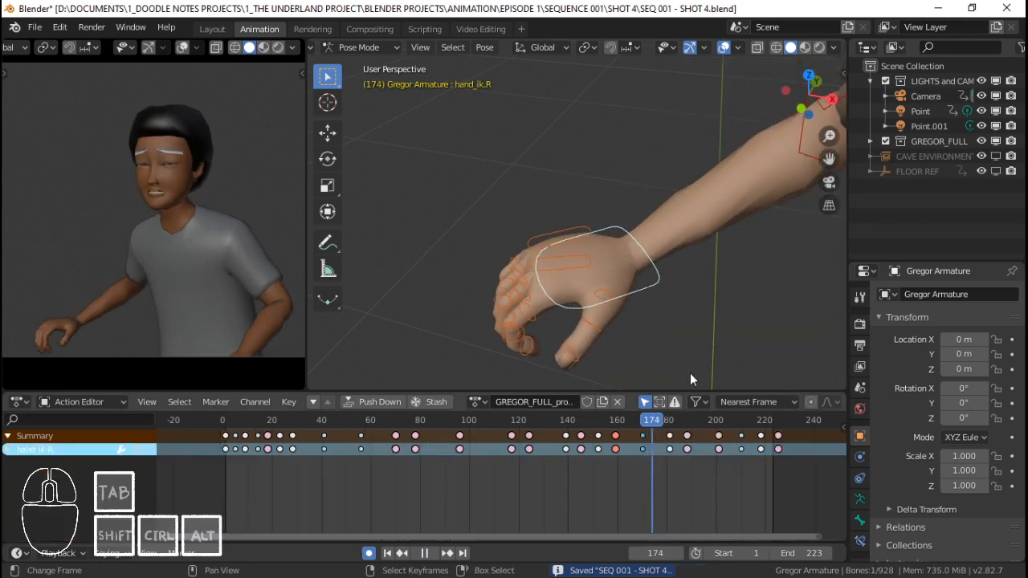
{"action": "key", "text": "r"}
{"action": "key", "text": "x"}
{"action": "key", "text": "z"}
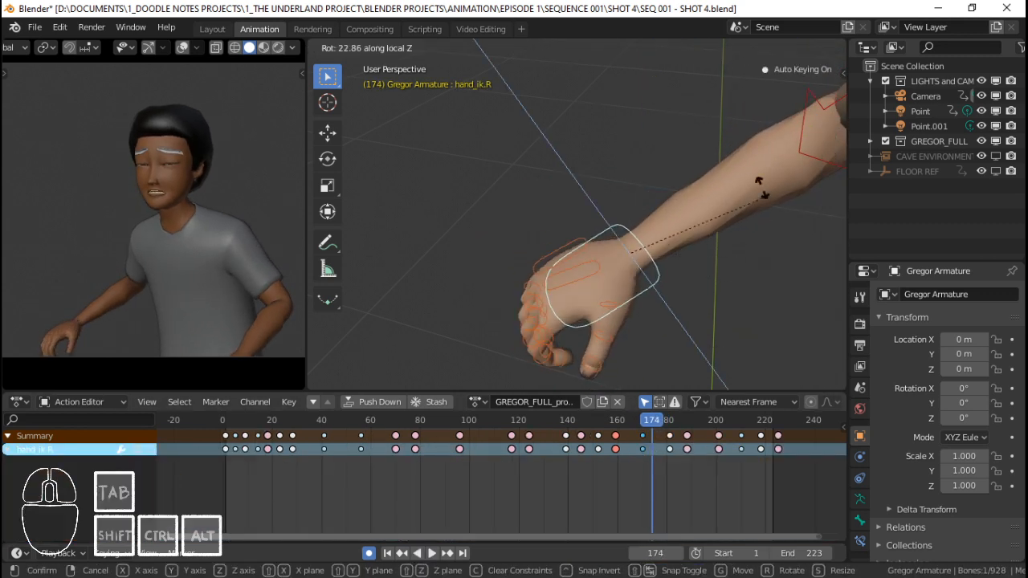
Rotate the right hand control about 22.86° on its local Z axis at frame 174 and remove its keyframe at frame 170.
{"action": "left_click", "coordinate": [755, 180]}
{"action": "key", "text": "space"}
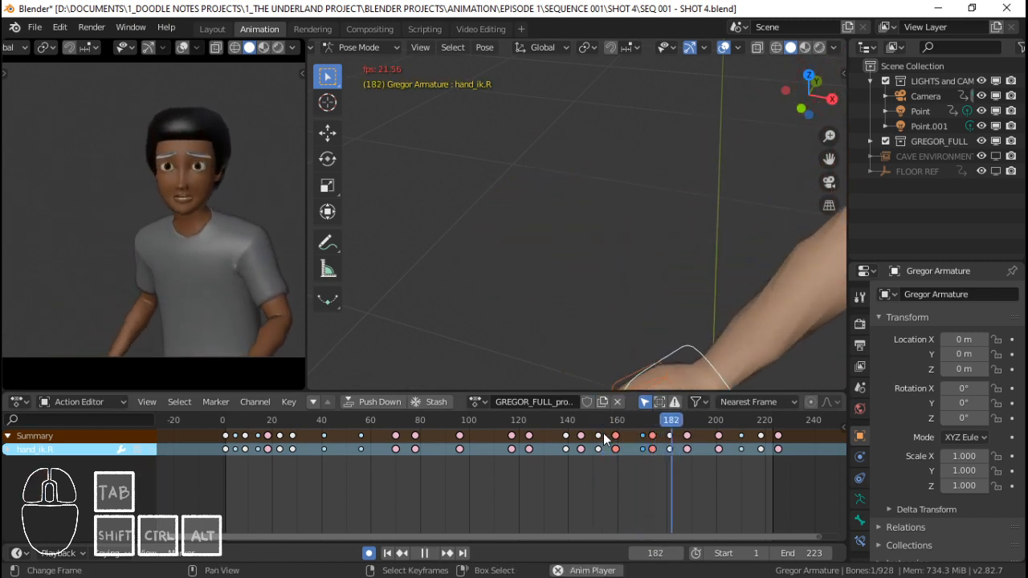
{"action": "key", "text": "space"}
{"action": "left_click", "coordinate": [645, 441]}
{"action": "key", "text": "space"}
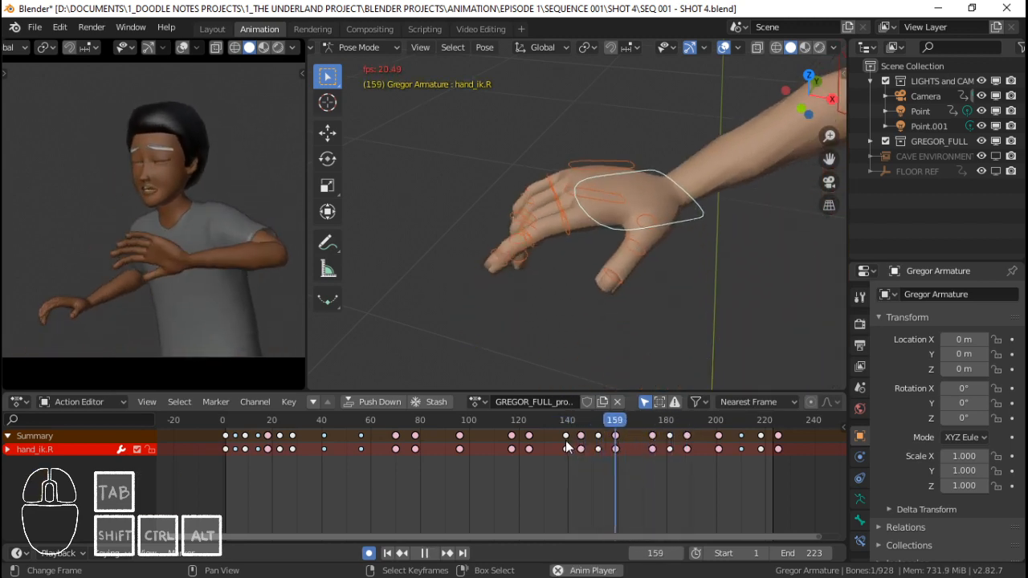
Play back the hand motion, delete the right hand control's keyframes at frames 174 and 182, and replay the section.
{"action": "left_click", "coordinate": [637, 446]}
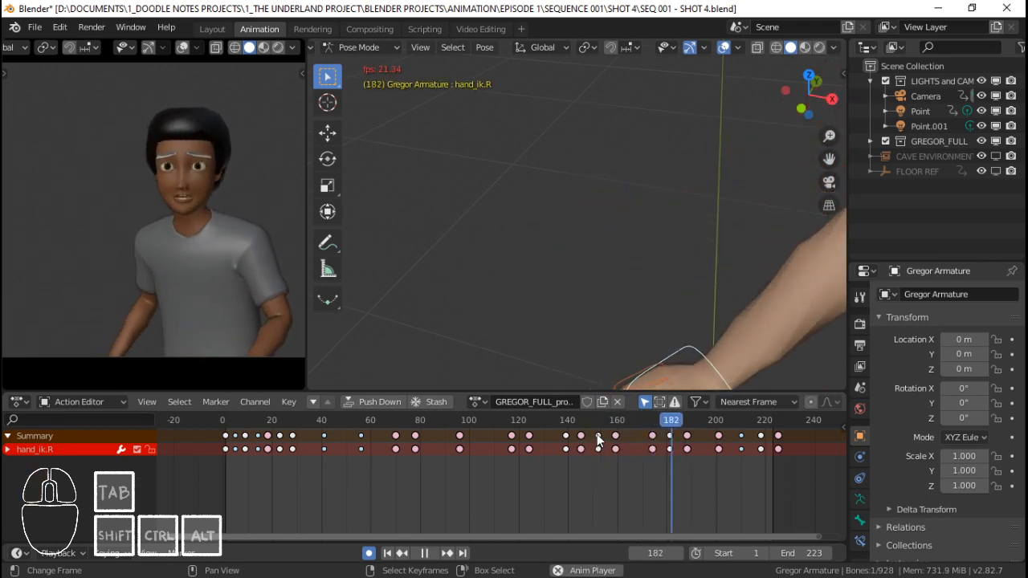
{"action": "left_click", "coordinate": [476, 432]}
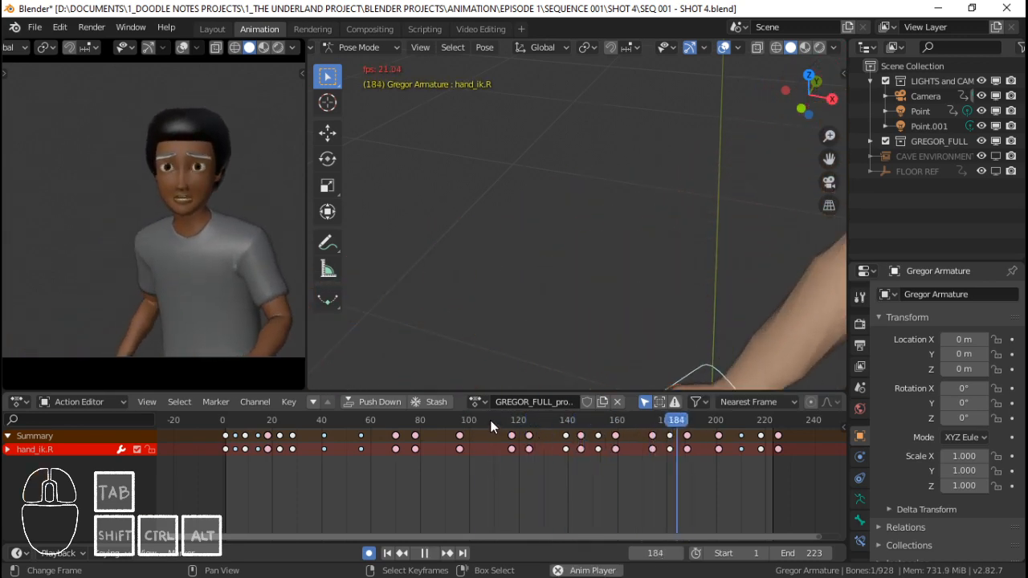
{"action": "key", "text": "space"}
{"action": "left_click_drag", "start_coordinate": [601, 438], "coordinate": [655, 443]}
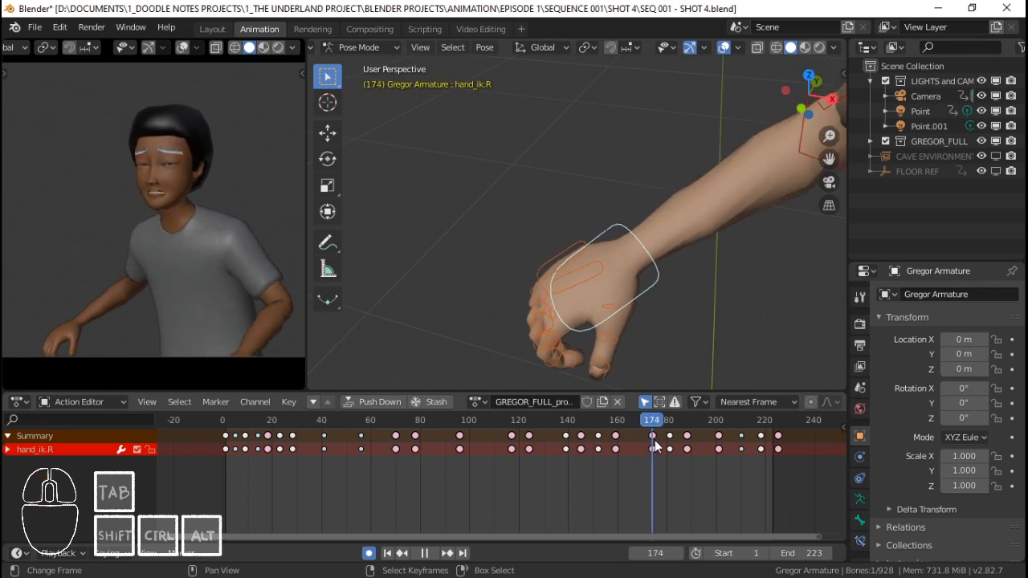
{"action": "right_click", "coordinate": [599, 437]}
{"action": "key", "text": "alt+a"}
{"action": "key", "text": "x"}
{"action": "left_click", "coordinate": [653, 439]}
{"action": "left_click", "coordinate": [606, 440]}
{"action": "key", "text": "space"}
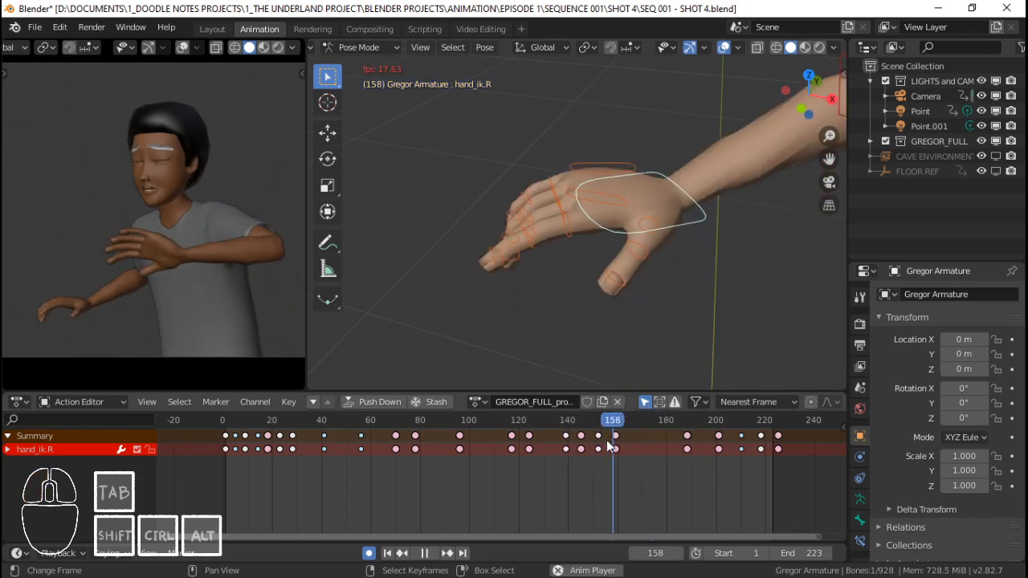
{"action": "left_click", "coordinate": [568, 441]}
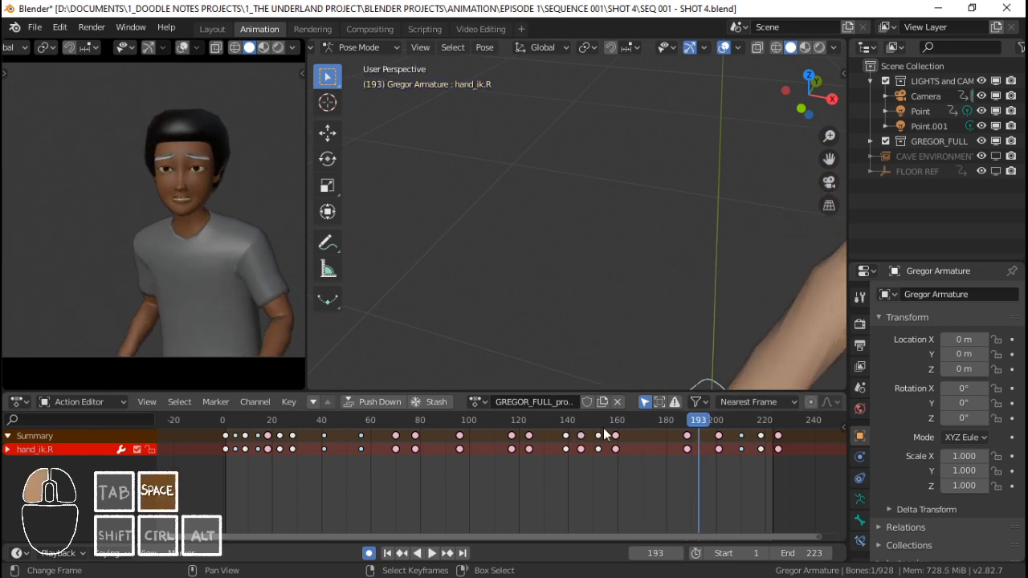
Rotate the right hand control at frame 173 to key a new hand pose and replay the section.
{"action": "left_click_drag", "start_coordinate": [606, 435], "coordinate": [649, 434]}
{"action": "key", "text": "r"}
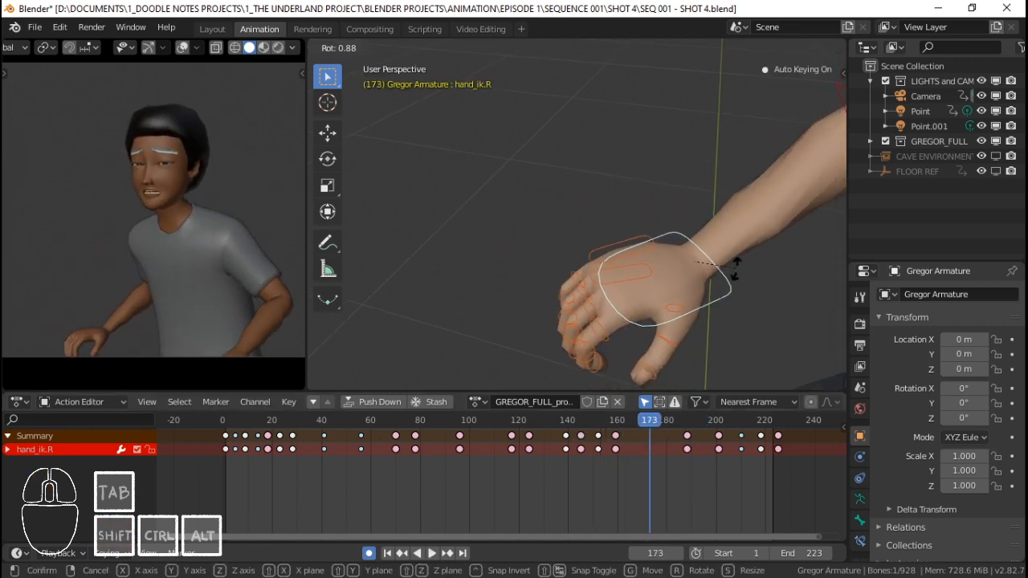
{"action": "left_click", "coordinate": [789, 250]}
{"action": "left_click", "coordinate": [588, 438]}
{"action": "key", "text": "space"}
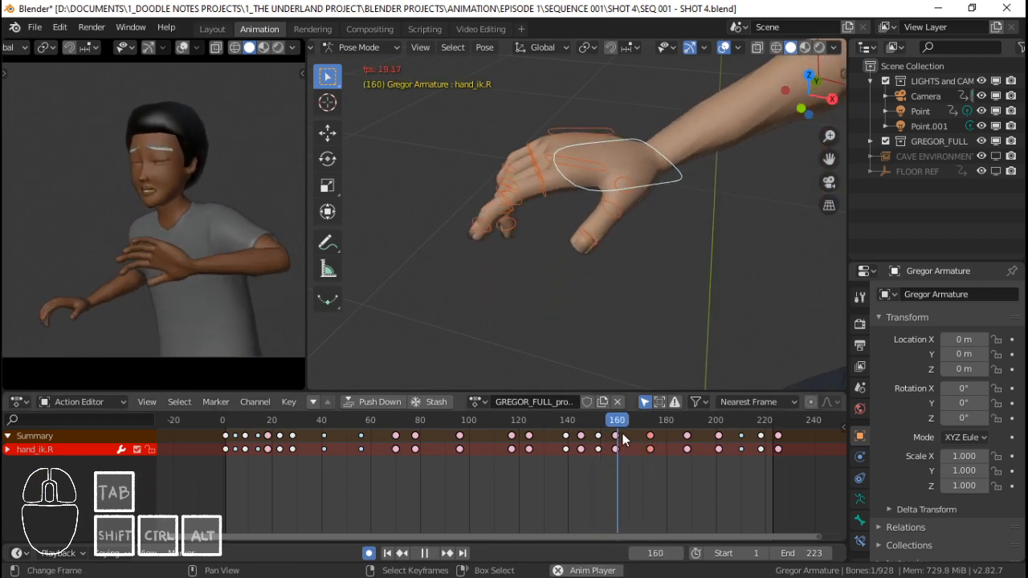
Play the shot repeatedly from several points and examine how the right hand moves around the new frame 173 pose.
{"action": "left_click", "coordinate": [584, 449]}
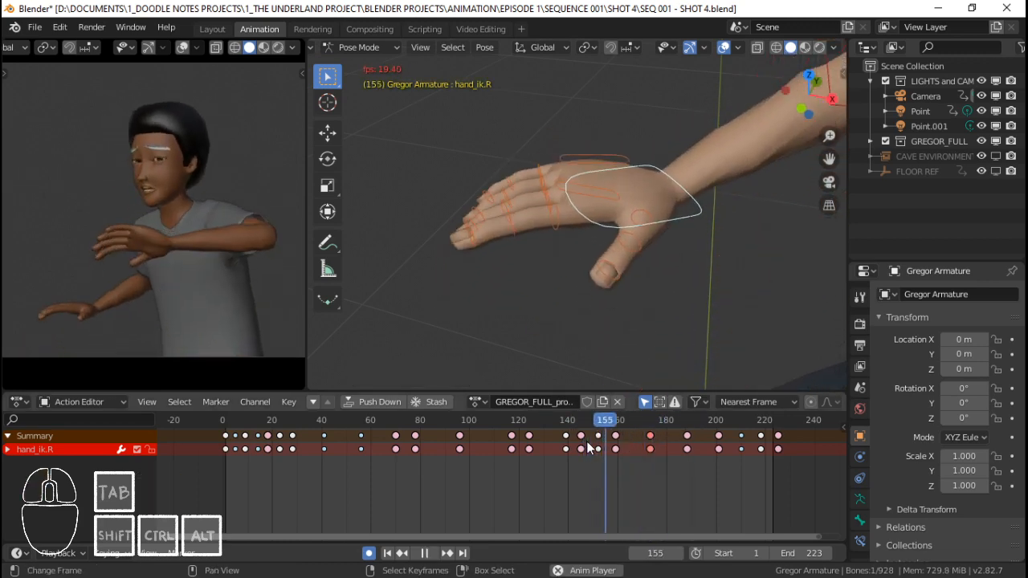
{"action": "left_click_drag", "start_coordinate": [587, 441], "coordinate": [646, 442]}
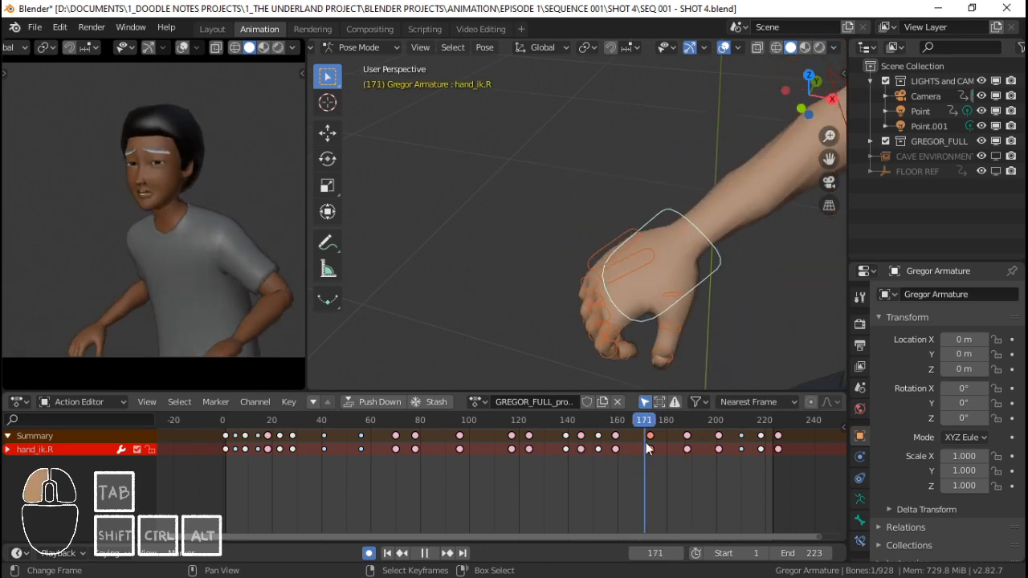
{"action": "left_click", "coordinate": [550, 444]}
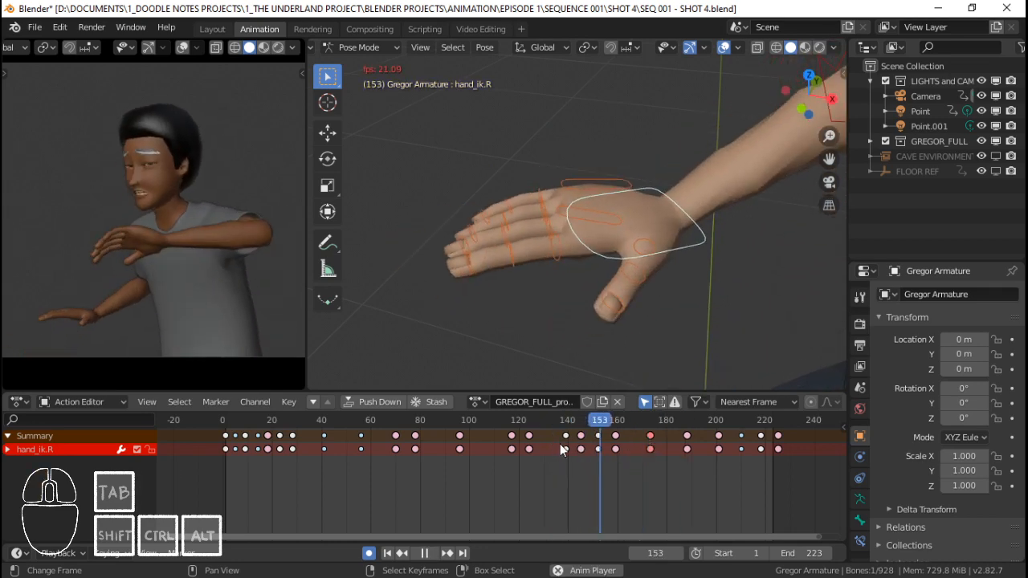
{"action": "left_click", "coordinate": [472, 445]}
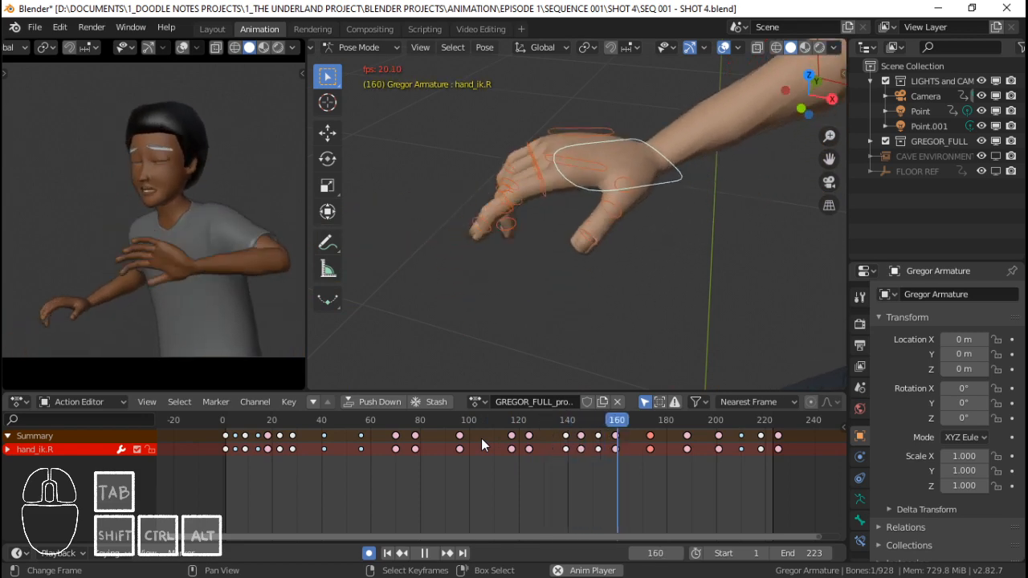
{"action": "key", "text": "space"}
{"action": "left_click", "coordinate": [225, 448]}
{"action": "key", "text": "space"}
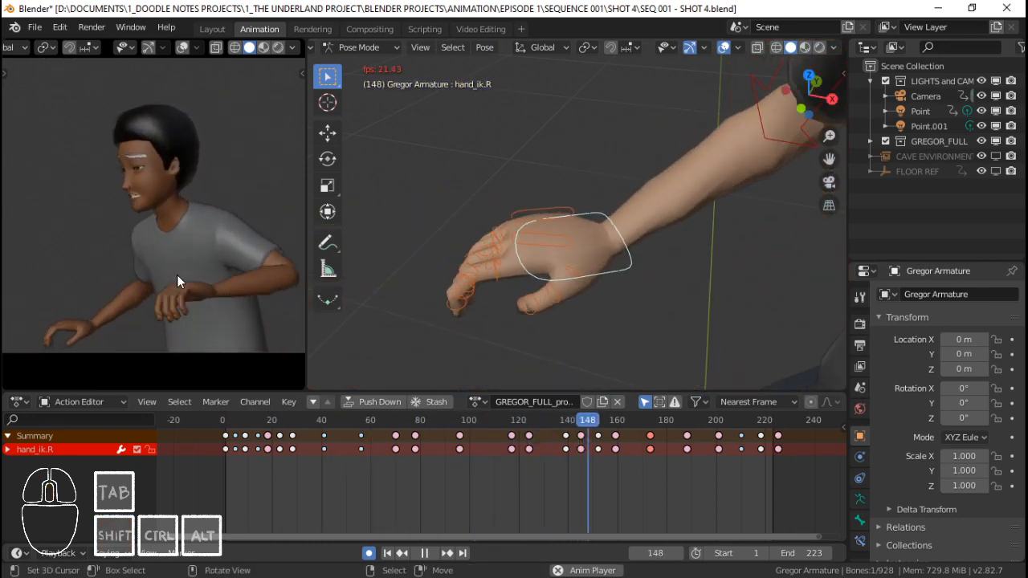
{"action": "key", "text": "space"}
{"action": "left_click", "coordinate": [506, 452]}
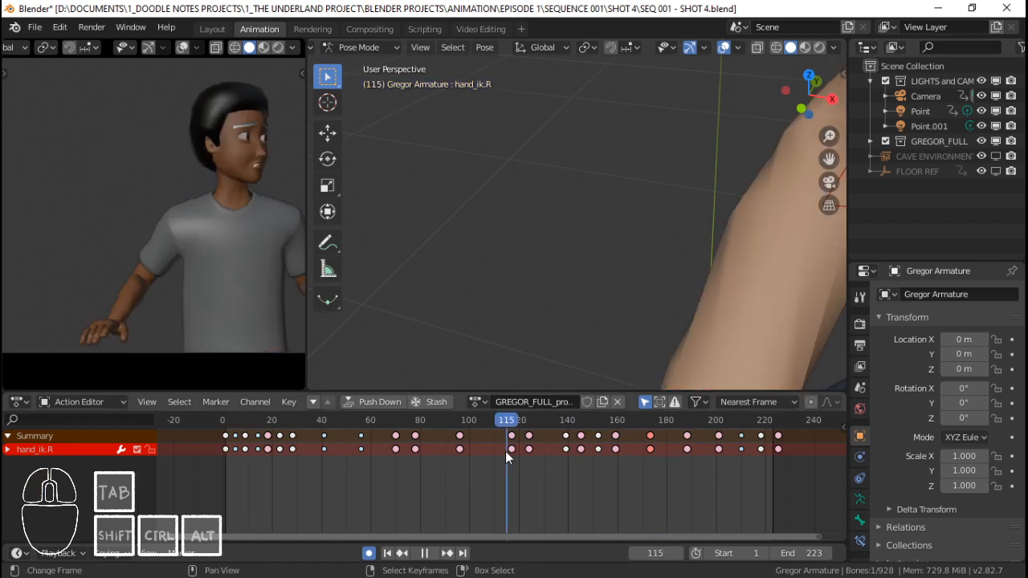
{"action": "key", "text": "space"}
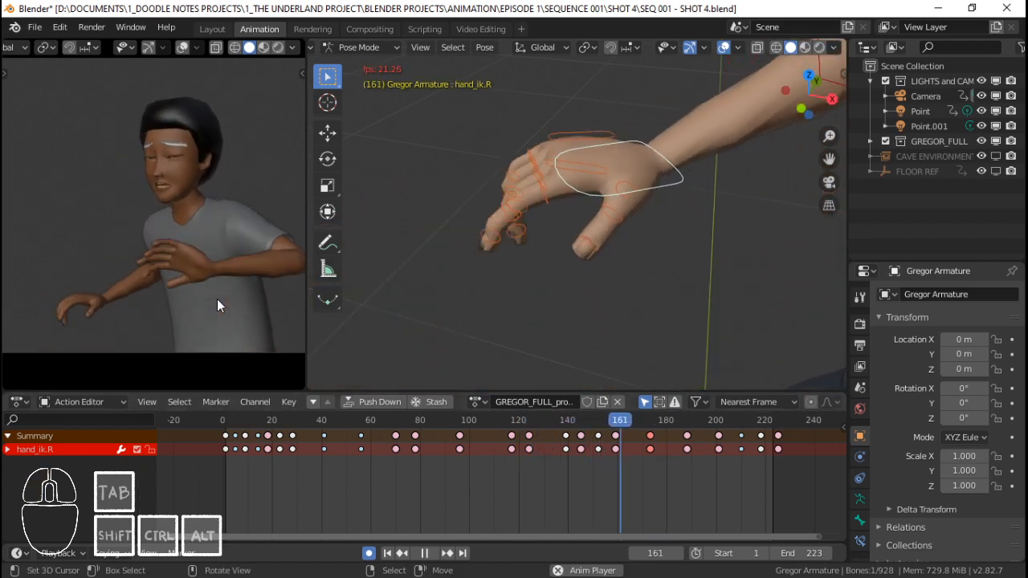
{"action": "left_click", "coordinate": [631, 442]}
{"action": "key", "text": "space"}
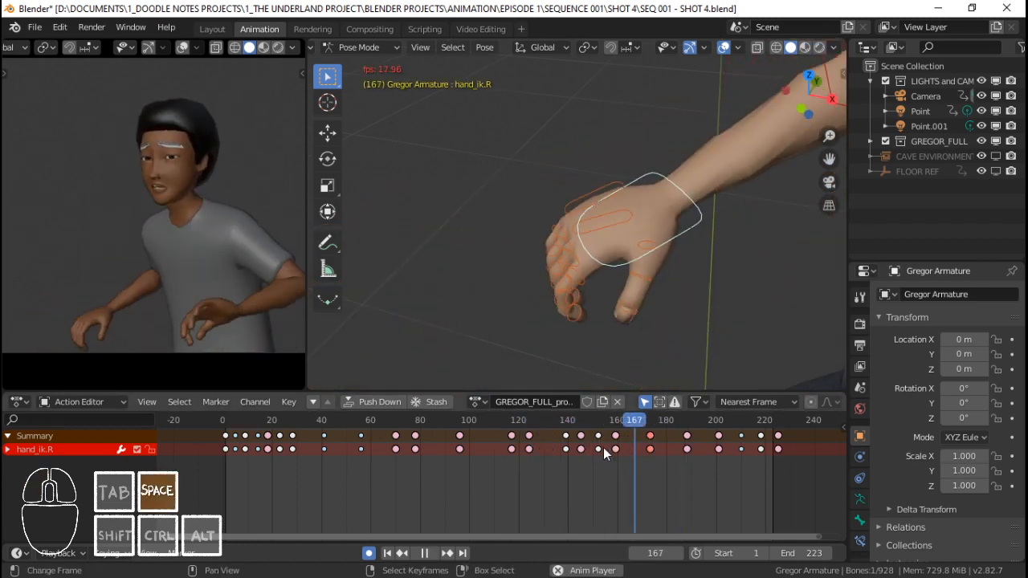
{"action": "left_click", "coordinate": [524, 448]}
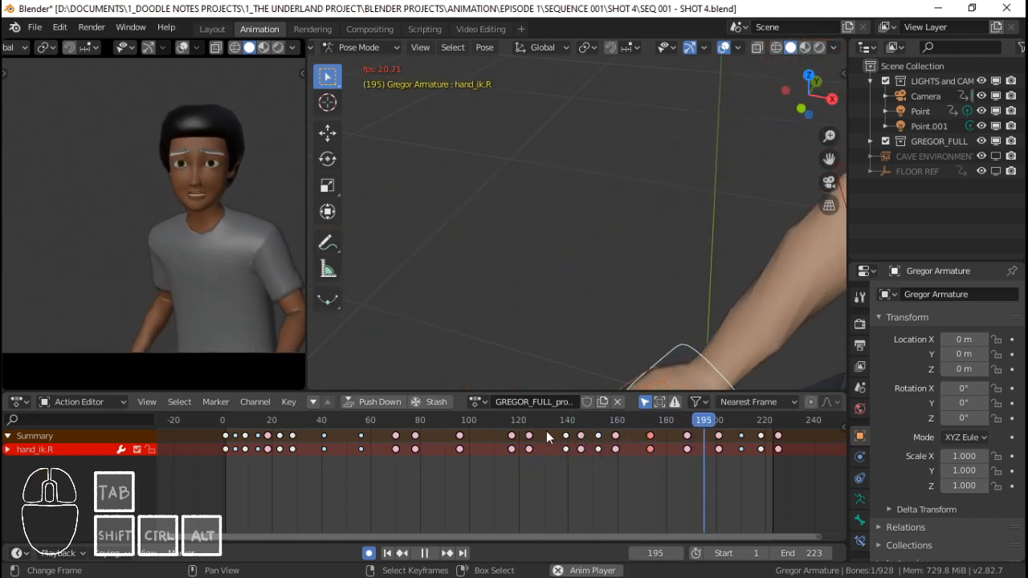
{"action": "key", "text": "space"}
Play the last part of the shot and step through the right hand control's final keyframes up to frame 218.
{"action": "middle_click_drag", "start_coordinate": [766, 449], "coordinate": [689, 448], "text": "shift"}
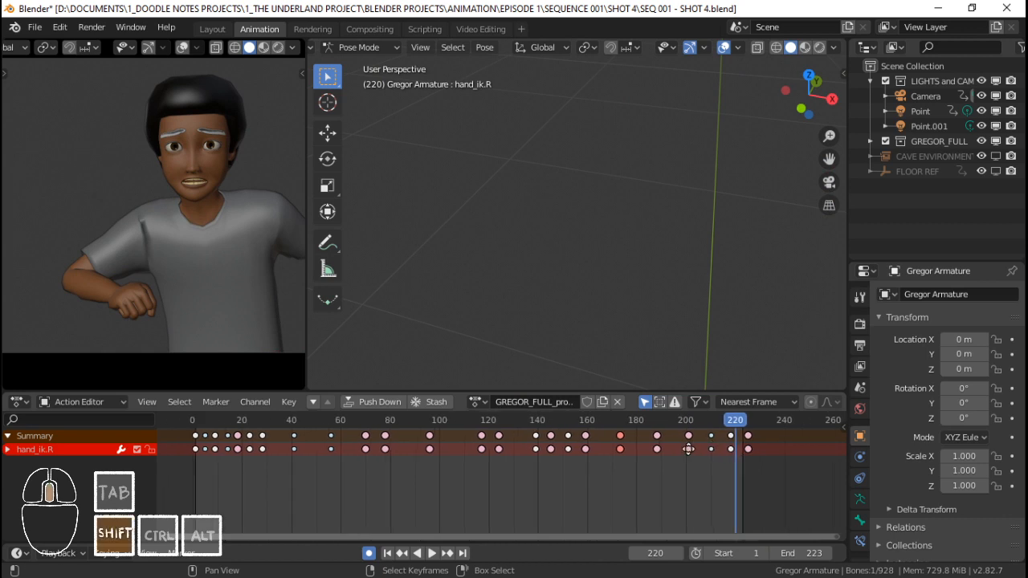
{"action": "left_click_drag", "start_coordinate": [618, 455], "coordinate": [659, 450]}
{"action": "left_click_drag", "start_coordinate": [603, 436], "coordinate": [602, 435]}
{"action": "key", "text": "space"}
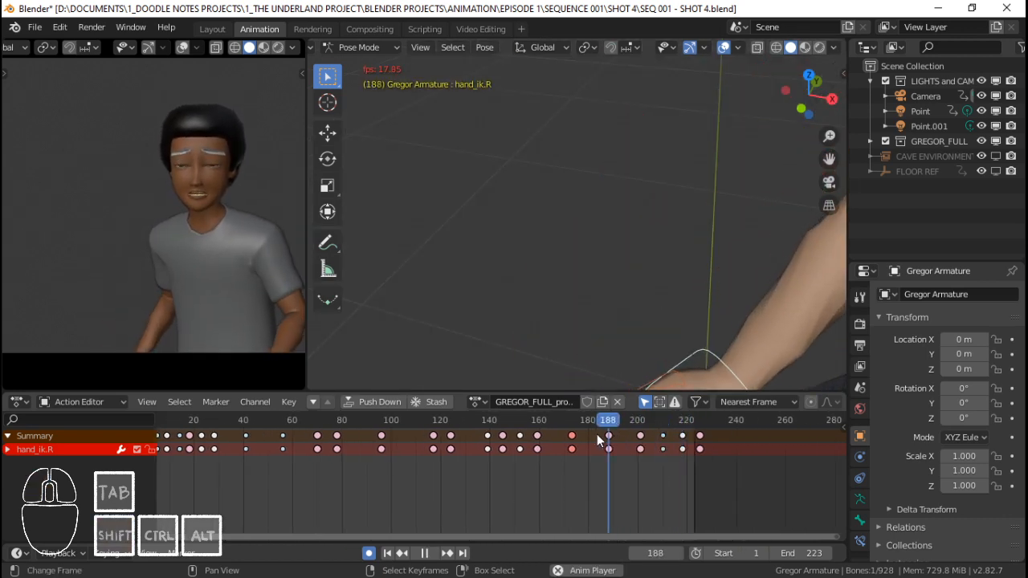
{"action": "key", "text": "space"}
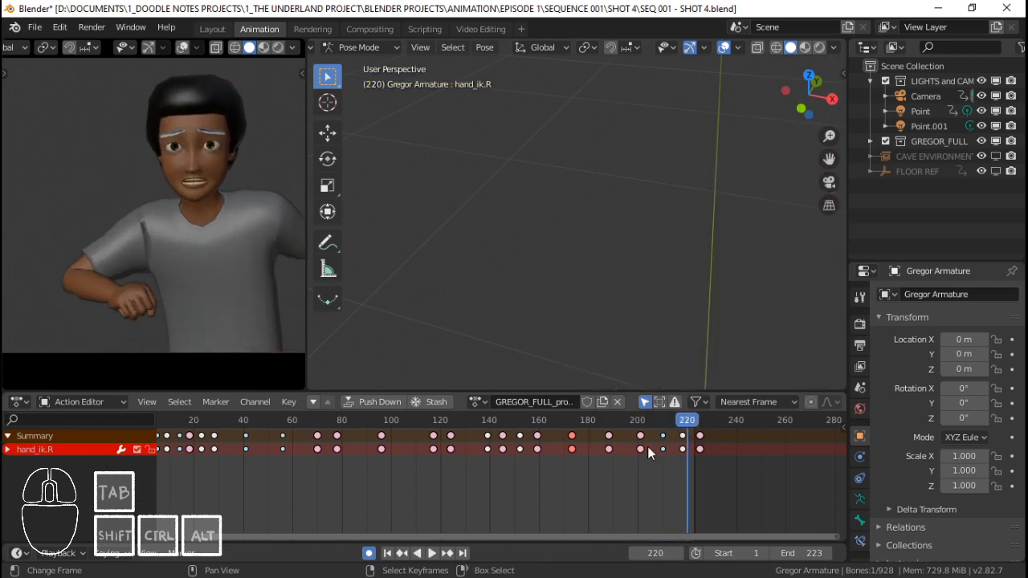
{"action": "key", "text": "Down"}
{"action": "key", "text": "Down"}
{"action": "key", "text": "Up"}
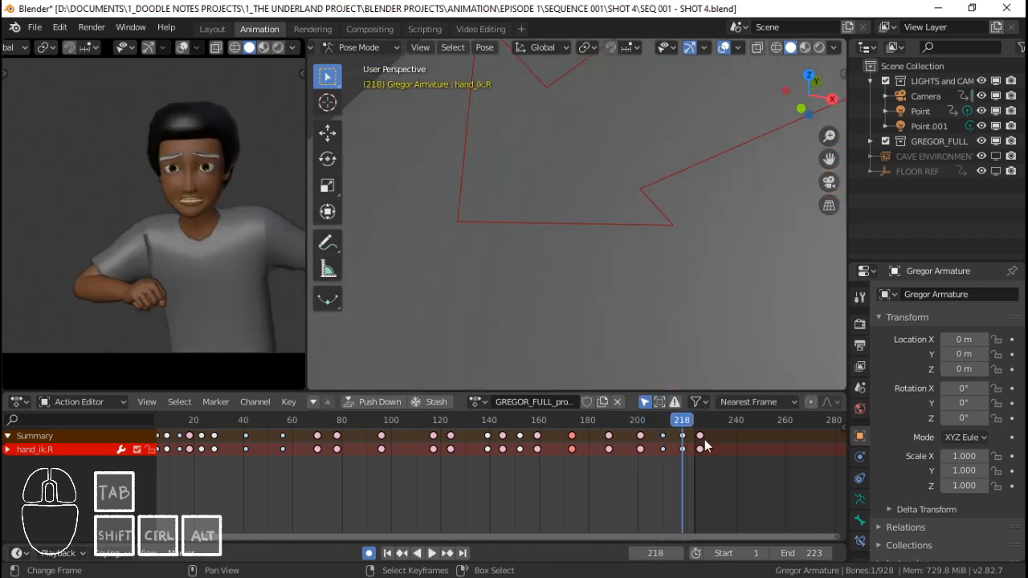
{"action": "key", "text": "Down"}
{"action": "key", "text": "Down"}
{"action": "key", "text": "Up"}
{"action": "key", "text": "Up"}
Go to frame 218, frame the character's right arm, and show only the Fingers layer of the rig.
{"action": "mouse_move", "coordinate": [683, 440]}
{"action": "left_mouse_down"}
{"action": "mouse_move", "coordinate": [660, 442]}
{"action": "mouse_move", "coordinate": [678, 442]}
{"action": "left_mouse_up"}
{"action": "scroll", "coordinate": [587, 188], "scroll_direction": "down", "scroll_amount": 5}
{"action": "middle_click_drag", "start_coordinate": [587, 188], "coordinate": [630, 224], "text": "shift"}
{"action": "scroll", "coordinate": [608, 225], "scroll_direction": "down", "scroll_amount": 3}
{"action": "scroll", "coordinate": [631, 224], "scroll_direction": "down", "scroll_amount": 1}
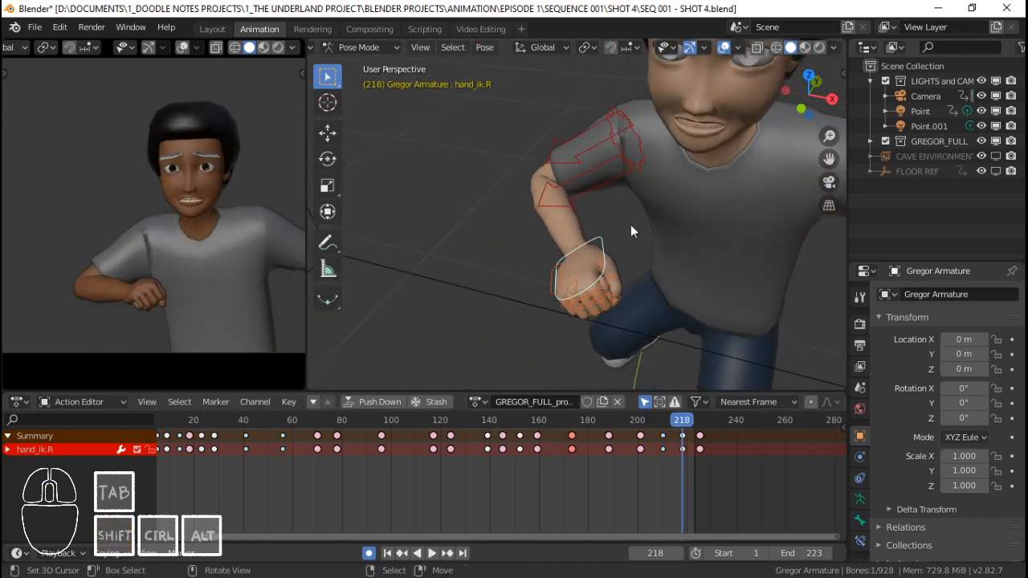
{"action": "key", "text": "n"}
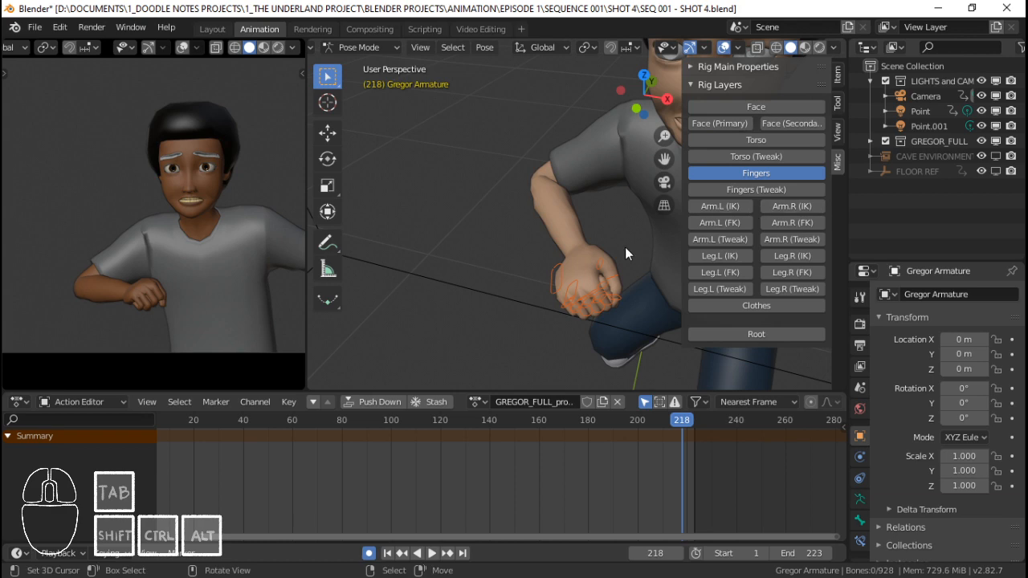
{"action": "scroll", "coordinate": [604, 265], "scroll_direction": "up", "scroll_amount": 4}
{"action": "key", "text": "n"}
Circle-select all the right hand's finger controls and insert LocRot keyframes for them at frame 218.
{"action": "scroll", "coordinate": [604, 266], "scroll_direction": "down", "scroll_amount": 4}
{"action": "scroll", "coordinate": [233, 242], "scroll_direction": "down", "scroll_amount": 3}
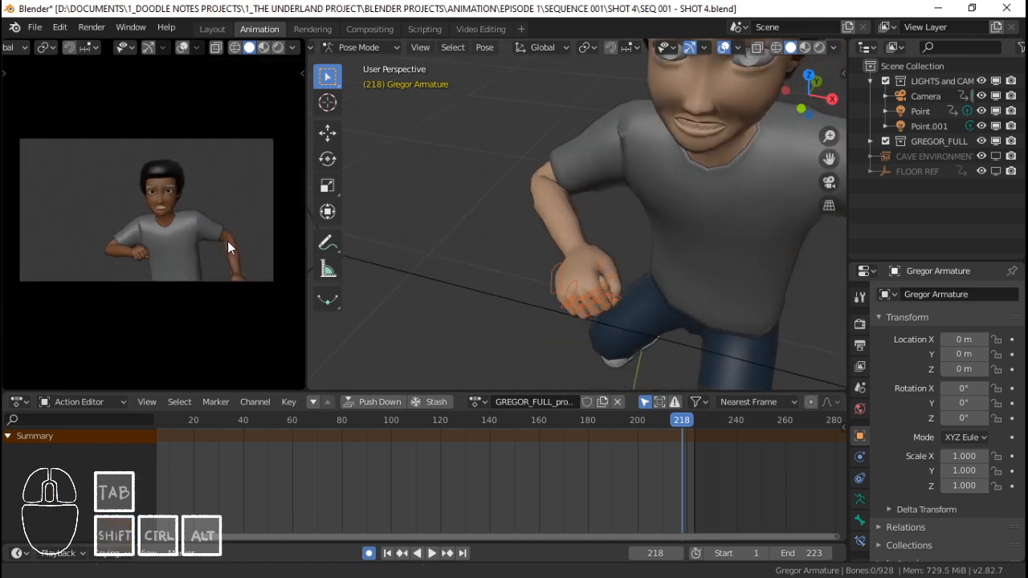
{"action": "scroll", "coordinate": [562, 274], "scroll_direction": "up", "scroll_amount": 4}
{"action": "key", "text": "c"}
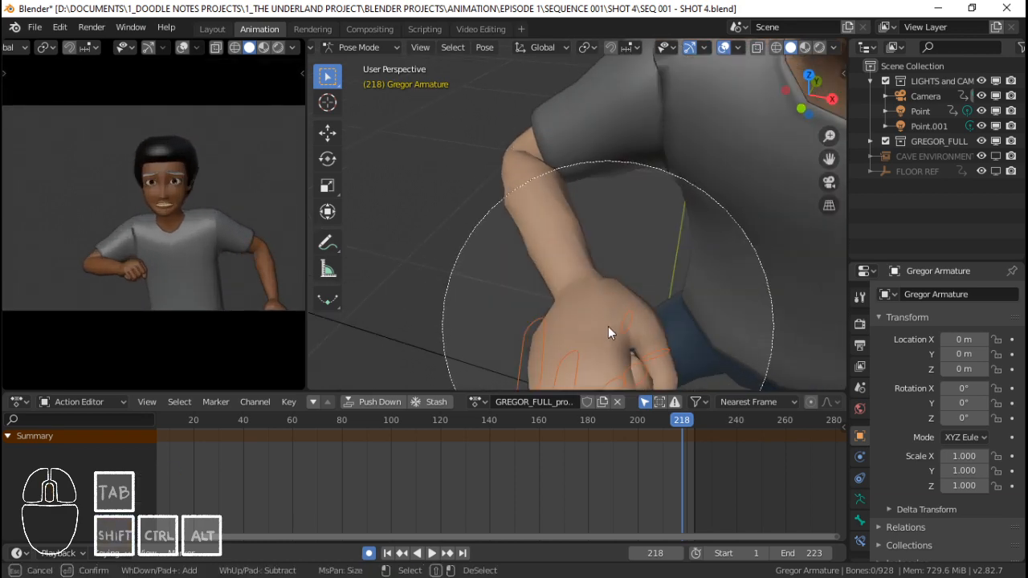
{"action": "left_click", "coordinate": [608, 326]}
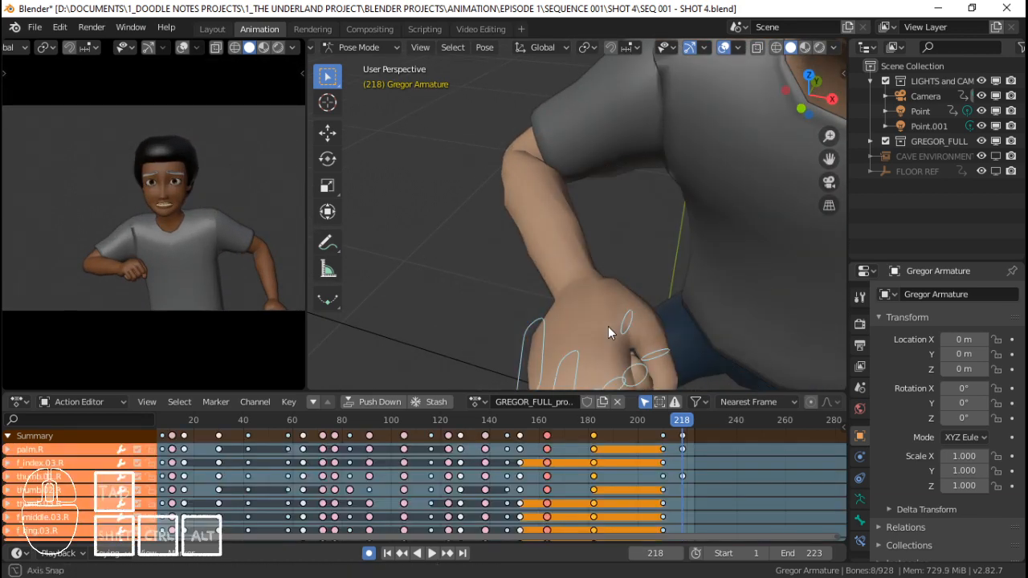
{"action": "middle_click_drag", "start_coordinate": [608, 326], "coordinate": [616, 231]}
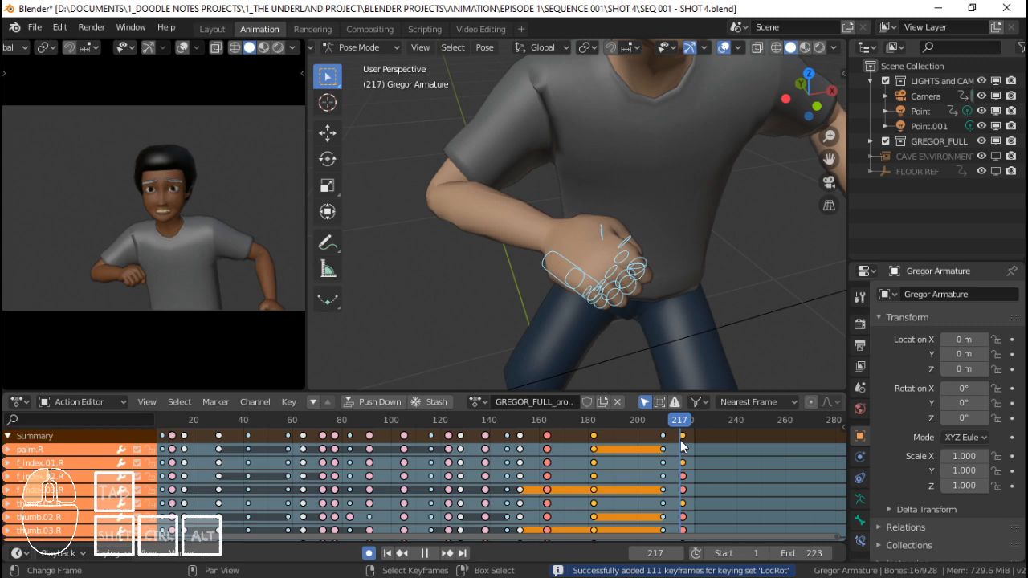
{"action": "left_click", "coordinate": [680, 439]}
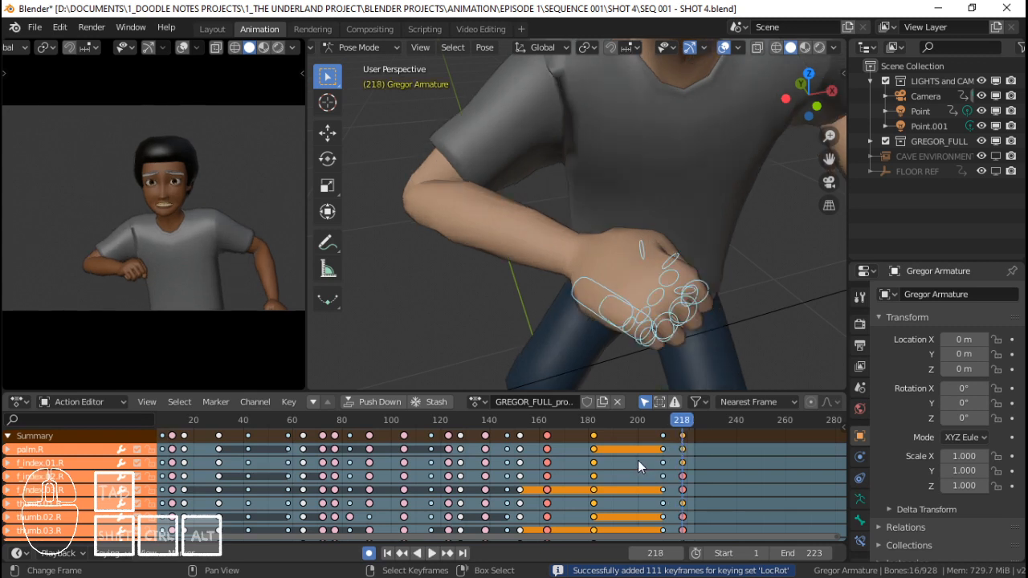
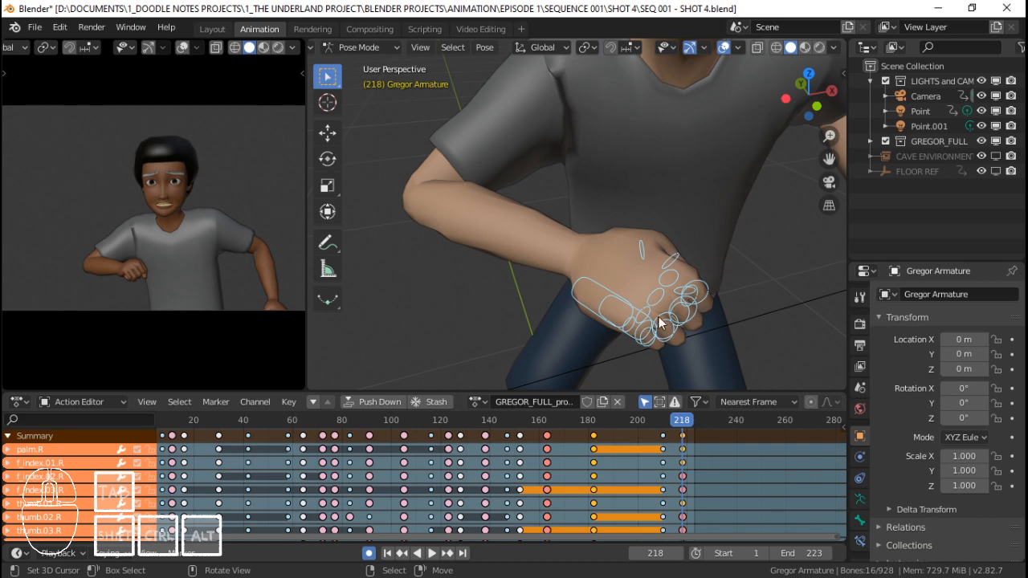
Compare the right hand's pose at frames 210 and 218, and inspect the curled fingers up close from the front.
{"action": "scroll", "coordinate": [673, 448], "scroll_direction": "up", "scroll_amount": 8, "text": "alt"}
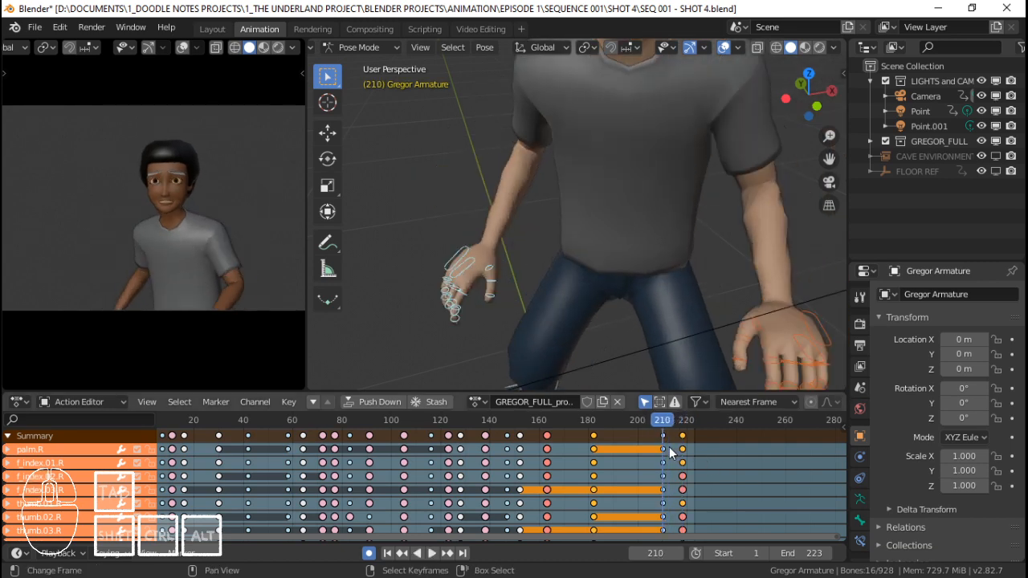
{"action": "scroll", "coordinate": [670, 447], "scroll_direction": "down", "scroll_amount": 8, "text": "alt"}
{"action": "mouse_move", "coordinate": [670, 448]}
{"action": "left_mouse_down"}
{"action": "mouse_move", "coordinate": [660, 447]}
{"action": "mouse_move", "coordinate": [676, 446]}
{"action": "left_mouse_up"}
{"action": "left_click", "coordinate": [681, 434]}
{"action": "scroll", "coordinate": [645, 328], "scroll_direction": "up", "scroll_amount": 5}
{"action": "middle_click_drag", "start_coordinate": [647, 315], "coordinate": [598, 273]}
{"action": "scroll", "coordinate": [599, 273], "scroll_direction": "down", "scroll_amount": 2}
{"action": "key", "text": "KP_Decimal"}
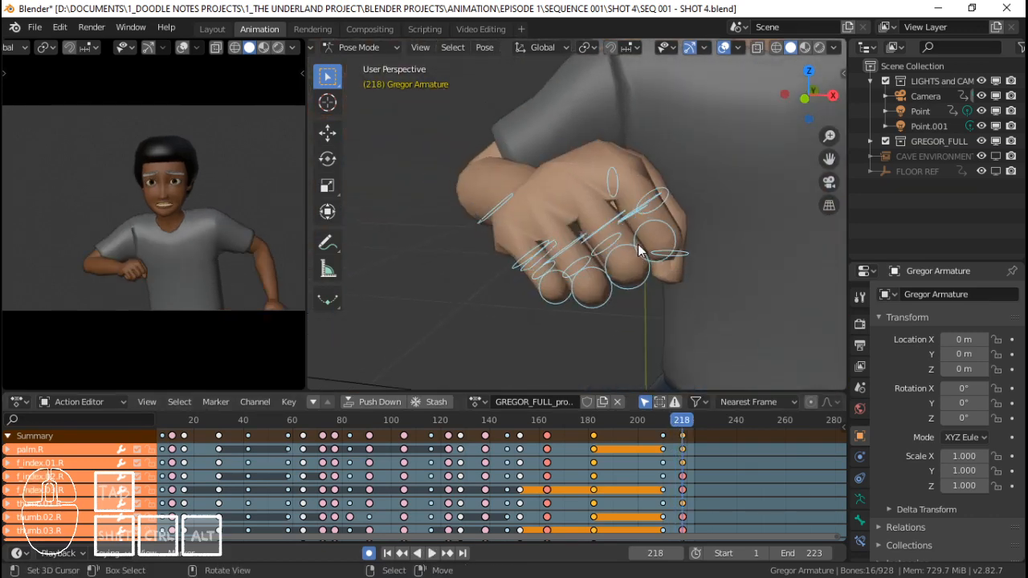
{"action": "middle_click_drag", "start_coordinate": [638, 244], "coordinate": [620, 264]}
Rotate a finger control of the right hand on its local Z axis at frame 218 and select the ring finger's base control.
{"action": "left_click", "coordinate": [595, 247]}
{"action": "scroll", "coordinate": [658, 249], "scroll_direction": "up", "scroll_amount": 3}
{"action": "middle_click_drag", "start_coordinate": [620, 263], "coordinate": [529, 300]}
{"action": "key", "text": "r"}
{"action": "key", "text": "z"}
{"action": "key", "text": "z"}
{"action": "left_click", "coordinate": [710, 286]}
{"action": "left_click", "coordinate": [690, 252], "text": "shift"}
{"action": "left_click", "coordinate": [688, 259], "text": "shift"}
{"action": "left_click", "coordinate": [538, 290], "text": "shift"}
{"action": "left_click", "coordinate": [528, 300]}
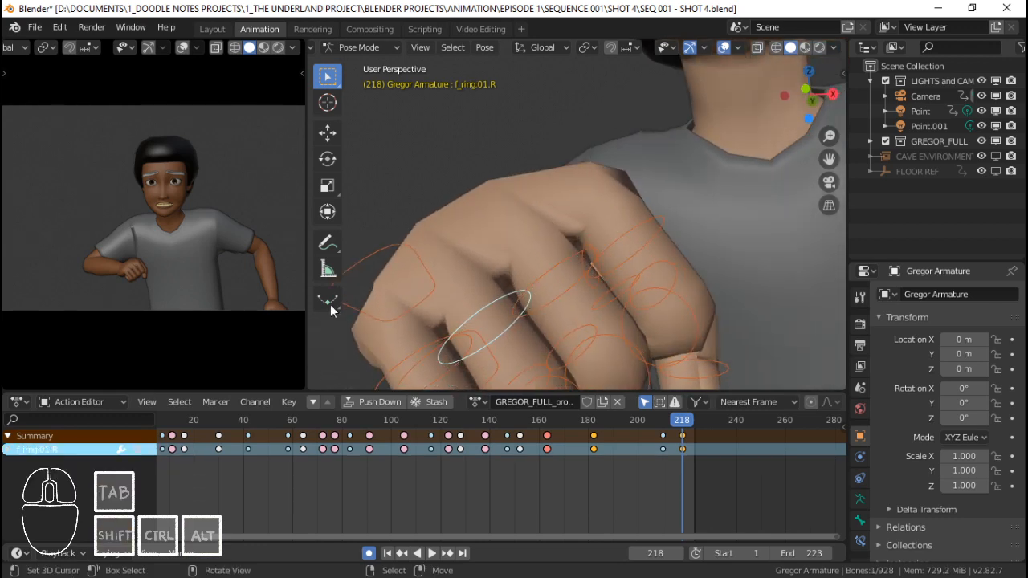
Frame the fist closely in the camera view and rotate the right pinky's base control about the global X axis at frame 218.
{"action": "scroll", "coordinate": [137, 321], "scroll_direction": "up", "scroll_amount": 5}
{"action": "middle_click_drag", "start_coordinate": [137, 320], "coordinate": [163, 262], "text": "shift"}
{"action": "scroll", "coordinate": [163, 263], "scroll_direction": "up", "scroll_amount": 4}
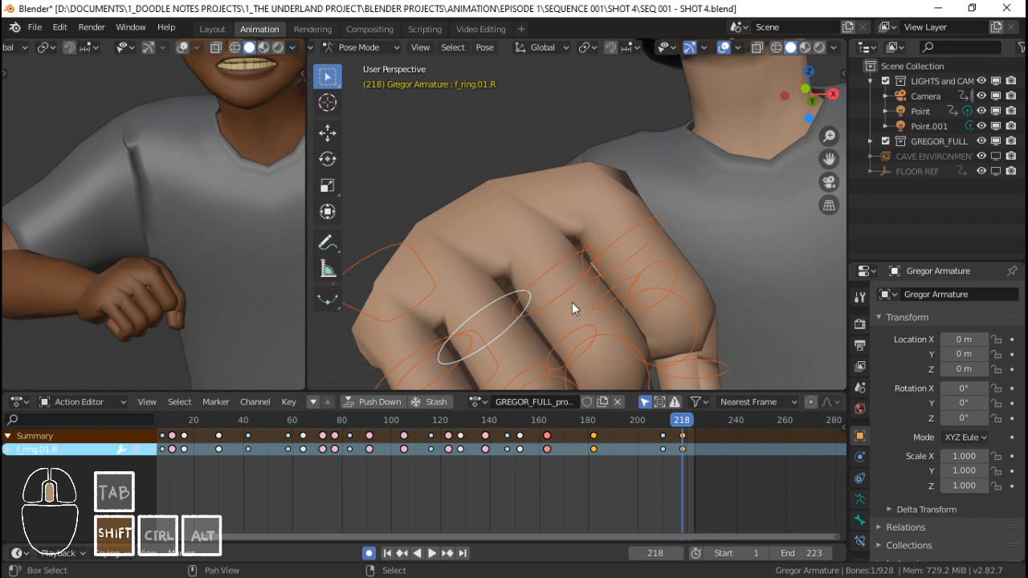
{"action": "middle_click_drag", "start_coordinate": [572, 302], "coordinate": [678, 186]}
{"action": "key", "text": "r"}
{"action": "key", "text": "x"}
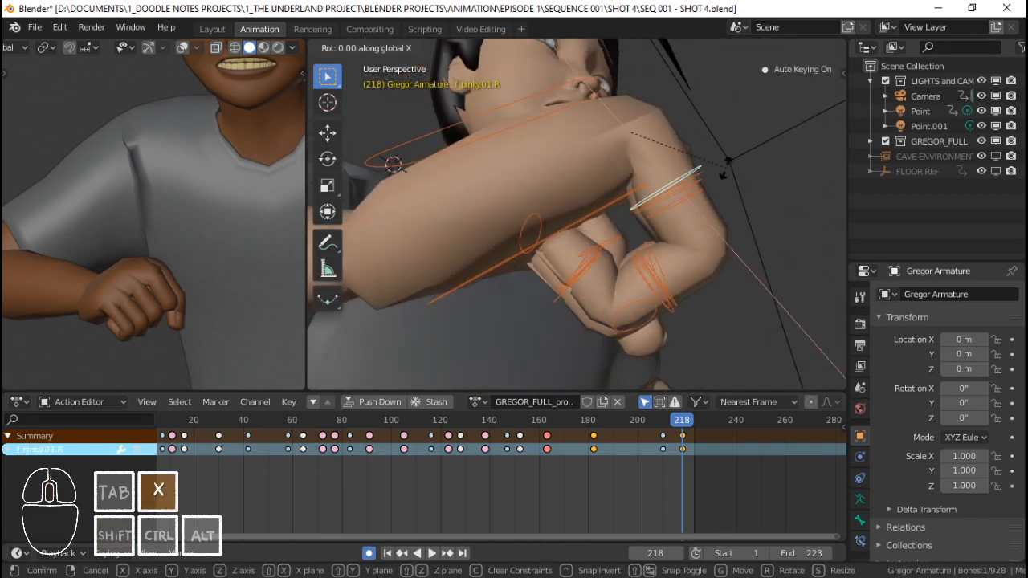
{"action": "left_click", "coordinate": [686, 200]}
{"action": "middle_click_drag", "start_coordinate": [686, 200], "coordinate": [646, 193]}
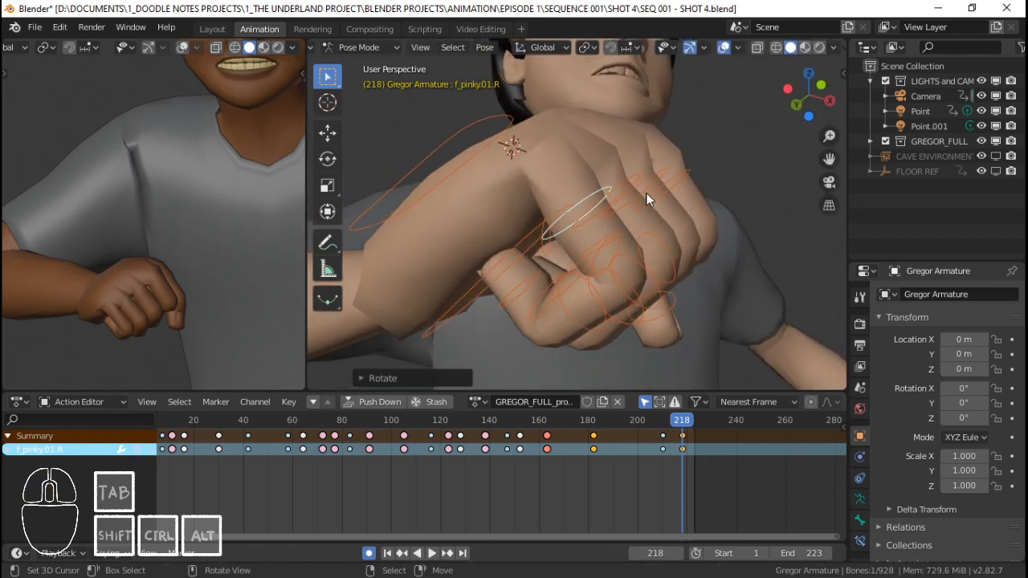
{"action": "key", "text": "r"}
{"action": "key", "text": "x"}
{"action": "left_click", "coordinate": [698, 165]}
Inspect the right fist from several angles, selecting the middle and index fingers' base controls to check the knuckles.
{"action": "middle_click_drag", "start_coordinate": [698, 165], "coordinate": [454, 279]}
{"action": "left_click", "coordinate": [568, 221]}
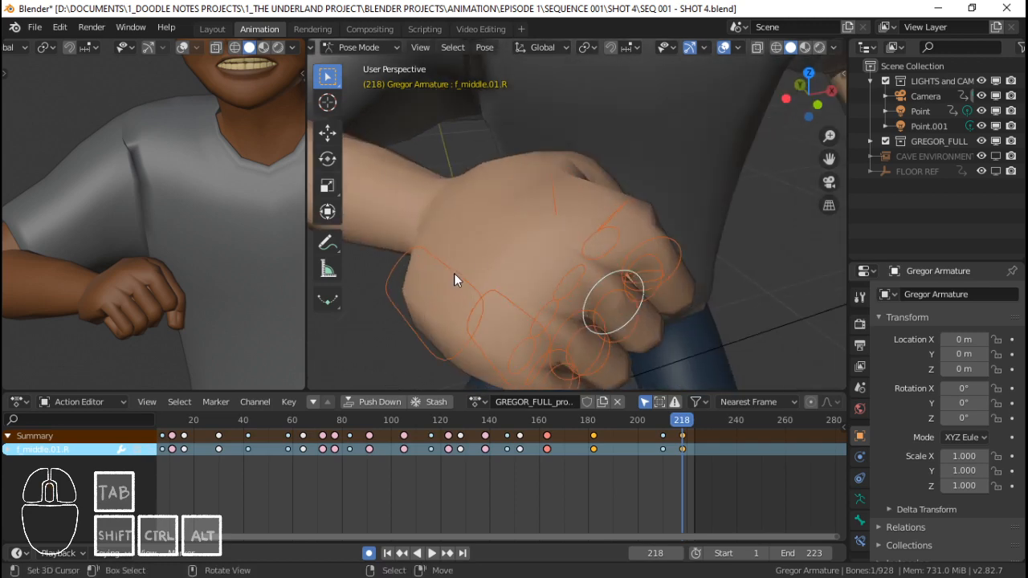
{"action": "left_click", "coordinate": [671, 279]}
{"action": "middle_click_drag", "start_coordinate": [671, 279], "coordinate": [560, 131]}
{"action": "right_click", "coordinate": [560, 172]}
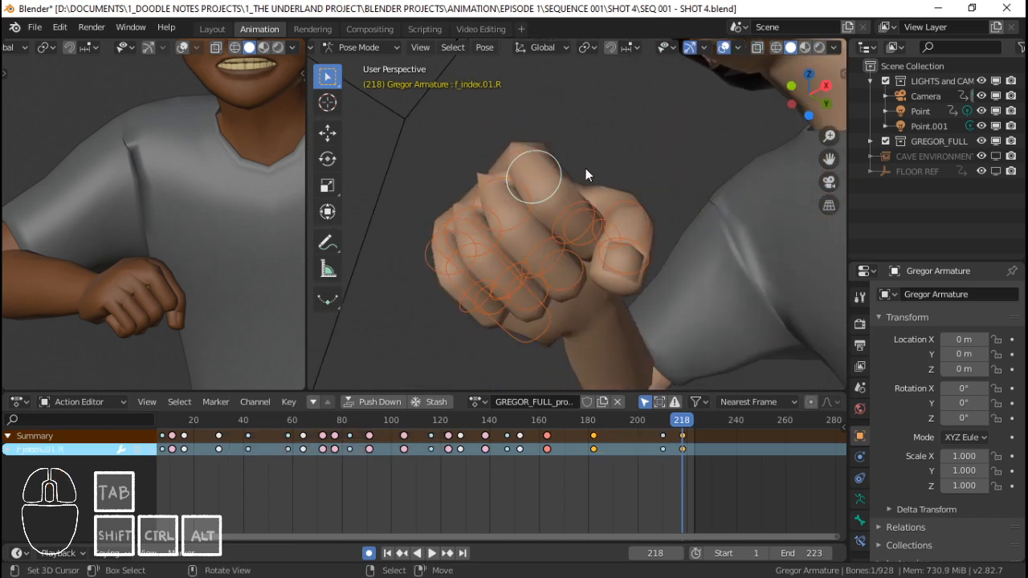
{"action": "scroll", "coordinate": [609, 209], "scroll_direction": "up", "scroll_amount": 3}
{"action": "middle_click_drag", "start_coordinate": [611, 217], "coordinate": [604, 234]}
{"action": "scroll", "coordinate": [531, 221], "scroll_direction": "down", "scroll_amount": 6}
{"action": "middle_click_drag", "start_coordinate": [484, 215], "coordinate": [622, 240]}
{"action": "scroll", "coordinate": [662, 243], "scroll_direction": "down", "scroll_amount": 2}
{"action": "scroll", "coordinate": [622, 240], "scroll_direction": "up", "scroll_amount": 2}
Show the right arm's IK layer of the rig and select the right hand's IK control.
{"action": "key", "text": "n"}
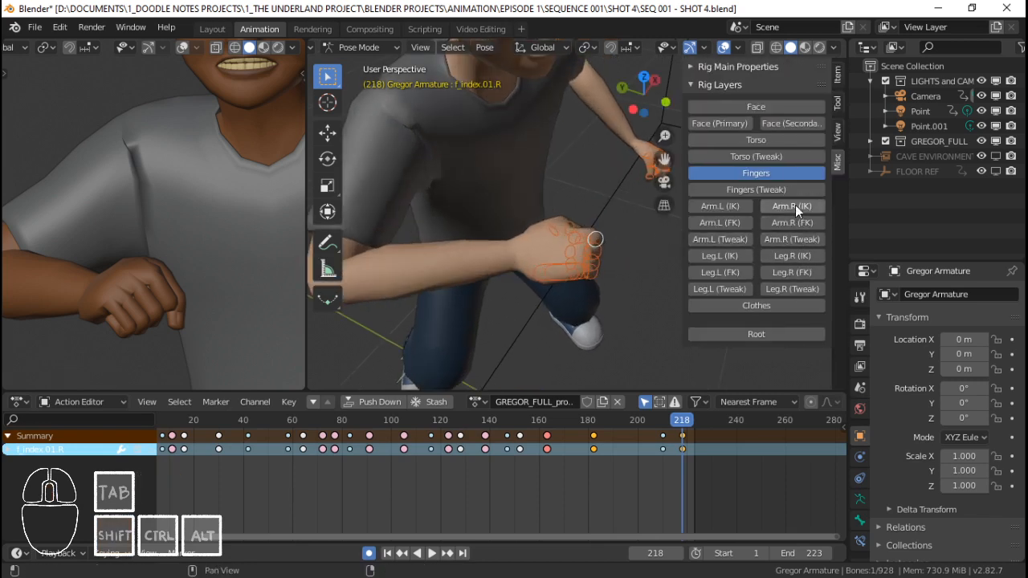
{"action": "left_click", "coordinate": [794, 205]}
{"action": "key", "text": "n"}
{"action": "right_click", "coordinate": [557, 222]}
{"action": "scroll", "coordinate": [563, 221], "scroll_direction": "up", "scroll_amount": 3}
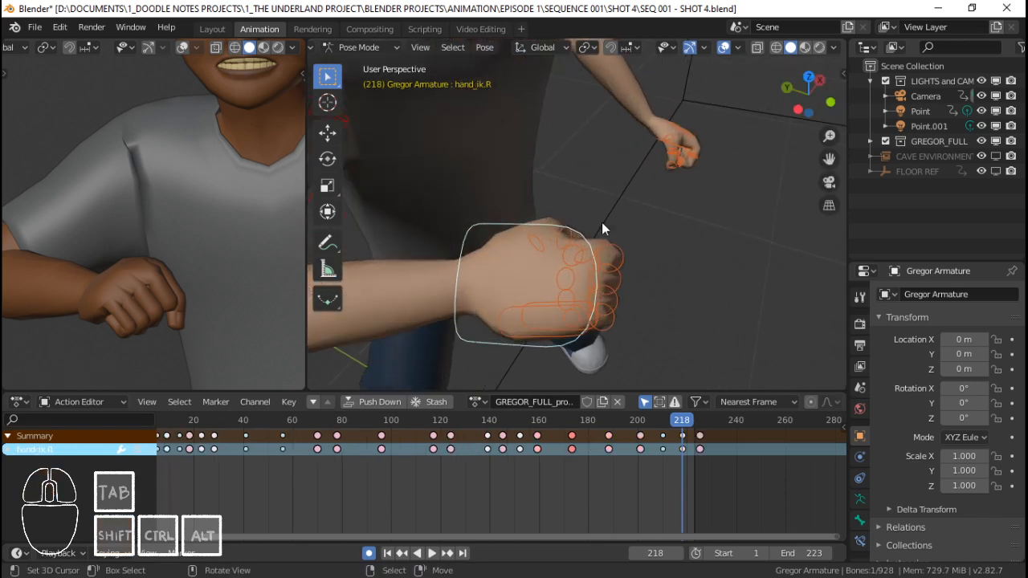
{"action": "scroll", "coordinate": [661, 242], "scroll_direction": "up", "scroll_amount": 2}
{"action": "key", "text": "r"}
{"action": "key", "text": "z"}
{"action": "key", "text": "z"}
{"action": "right_click", "coordinate": [678, 224]}
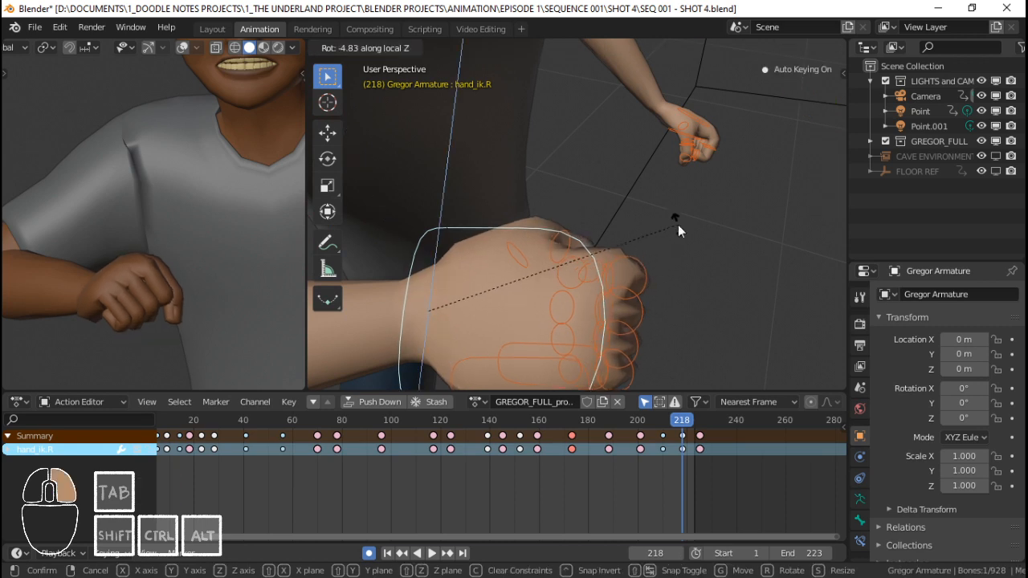
Rotate the right hand's IK control slightly on its local Z axis and its local X axis at frame 218.
{"action": "key", "text": "r"}
{"action": "key", "text": "z"}
{"action": "key", "text": "z"}
{"action": "left_click", "coordinate": [677, 258]}
{"action": "key", "text": "r"}
{"action": "key", "text": "x"}
{"action": "key", "text": "x"}
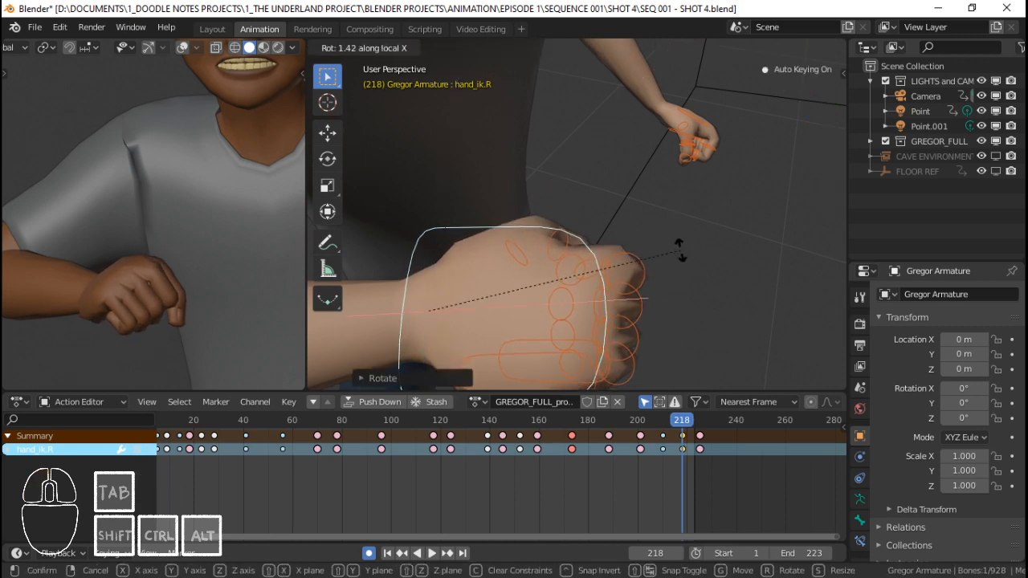
{"action": "left_click", "coordinate": [691, 222]}
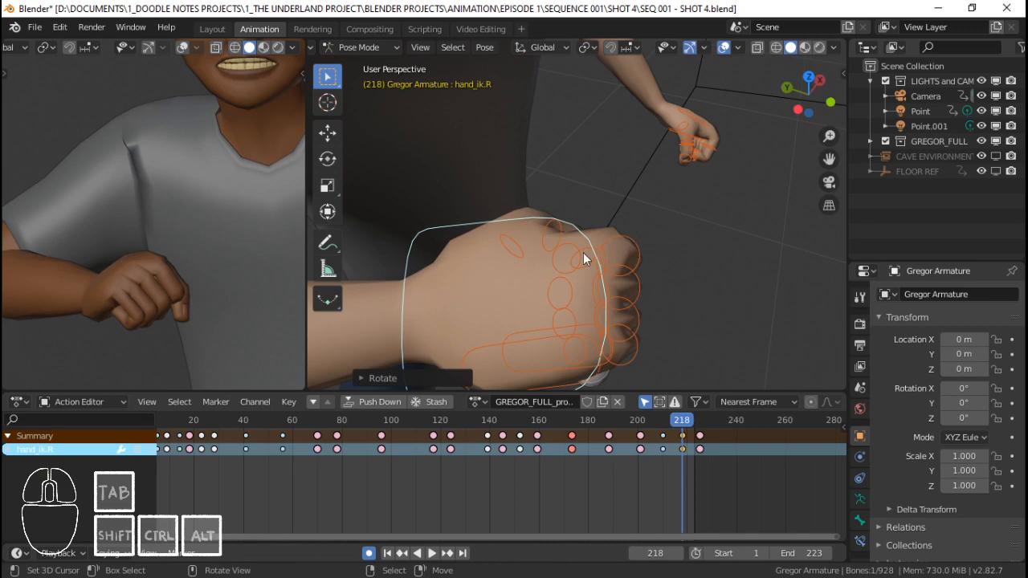
Select the right thumb's base control and adjust its angle at frame 218 with a free trackball rotation.
{"action": "scroll", "coordinate": [687, 258], "scroll_direction": "down", "scroll_amount": 1}
{"action": "middle_click_drag", "start_coordinate": [583, 252], "coordinate": [640, 239], "text": "shift"}
{"action": "scroll", "coordinate": [636, 150], "scroll_direction": "down", "scroll_amount": 1}
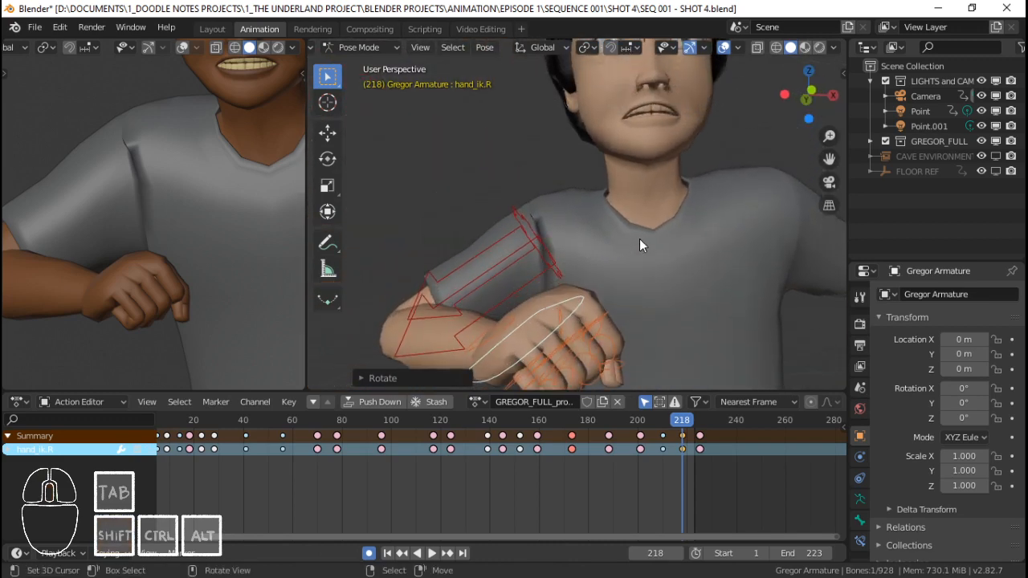
{"action": "middle_click_drag", "start_coordinate": [680, 193], "coordinate": [622, 176], "text": "shift"}
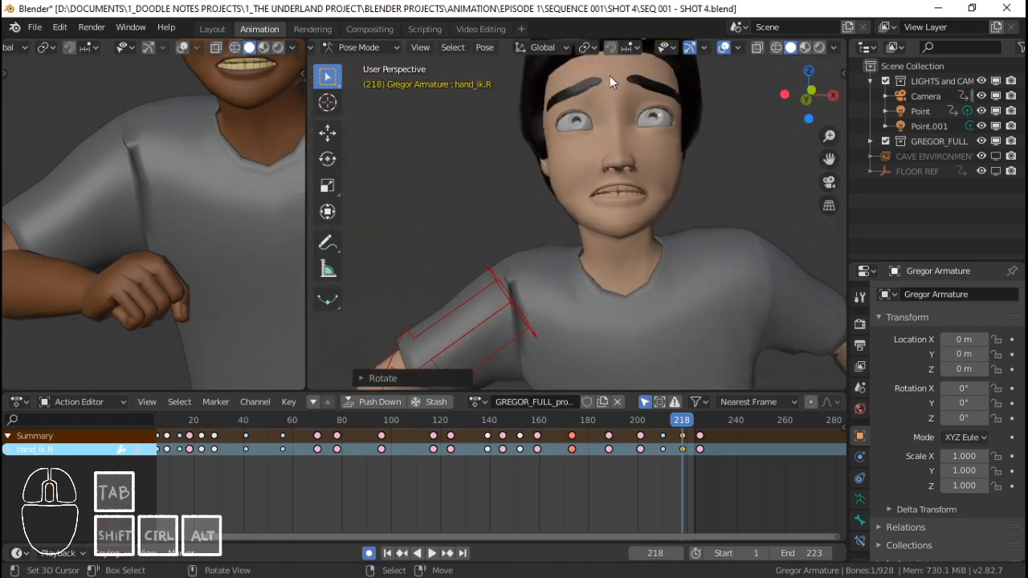
{"action": "middle_click_drag", "start_coordinate": [610, 75], "coordinate": [566, 281], "text": "shift"}
{"action": "scroll", "coordinate": [595, 269], "scroll_direction": "up", "scroll_amount": 2}
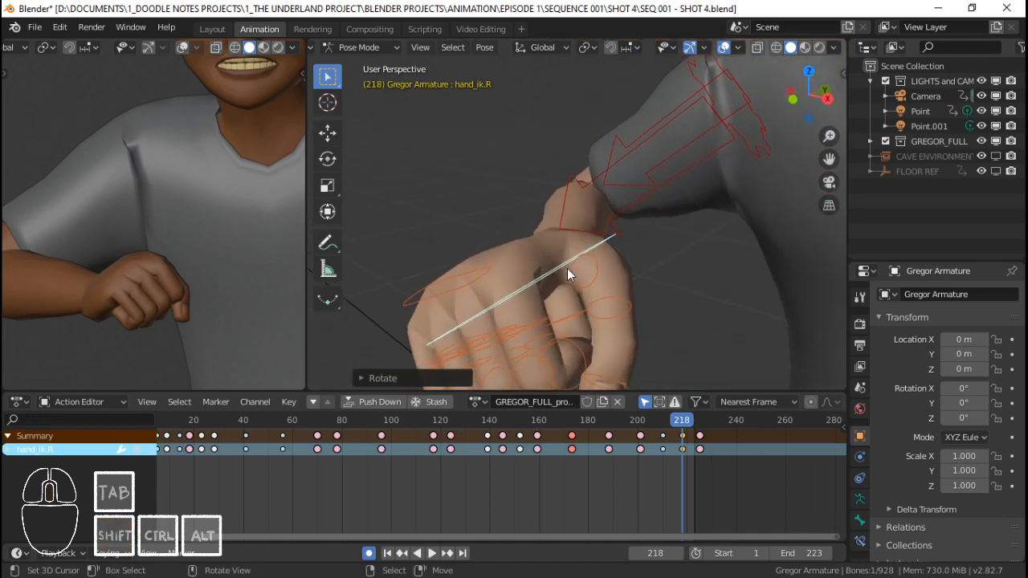
{"action": "scroll", "coordinate": [595, 265], "scroll_direction": "up", "scroll_amount": 2}
{"action": "left_click", "coordinate": [609, 262]}
{"action": "middle_click_drag", "start_coordinate": [609, 262], "coordinate": [665, 215]}
{"action": "left_click", "coordinate": [598, 269]}
{"action": "key", "text": "r"}
{"action": "key", "text": "r"}
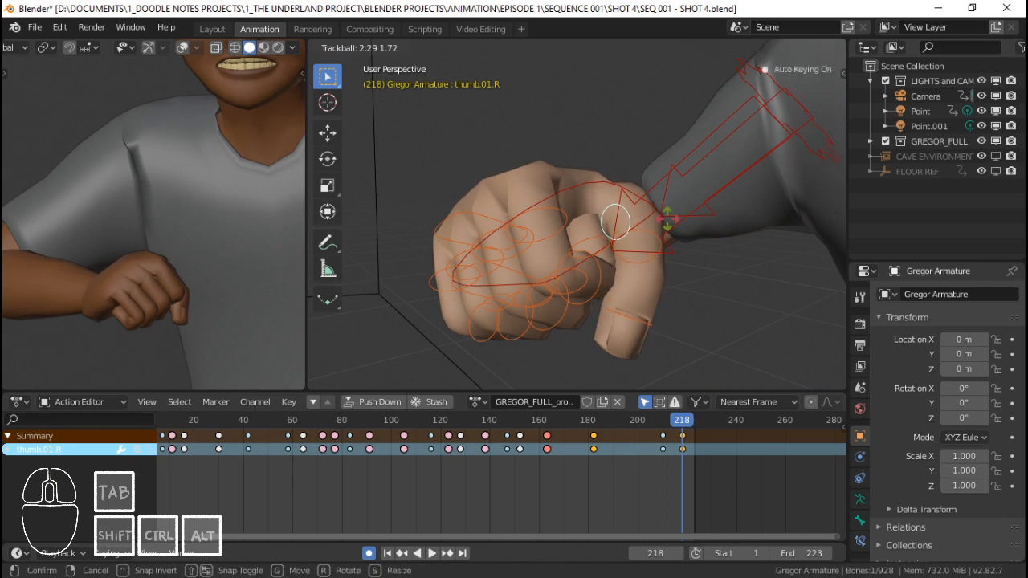
{"action": "left_click", "coordinate": [667, 219]}
{"action": "key", "text": "r"}
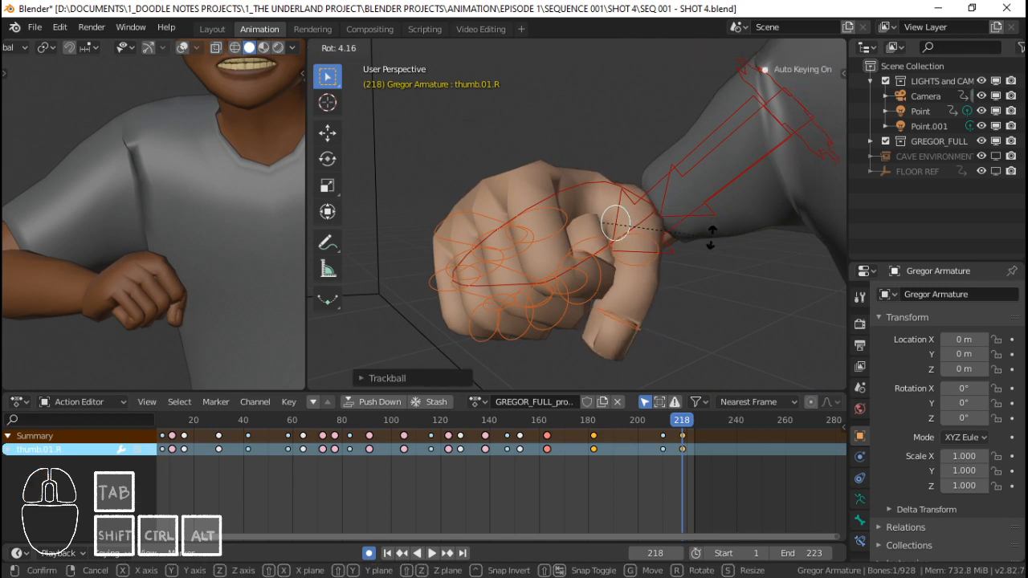
{"action": "right_click", "coordinate": [712, 237]}
{"action": "key", "text": "r"}
{"action": "key", "text": "y"}
{"action": "key", "text": "y"}
{"action": "right_click", "coordinate": [715, 237]}
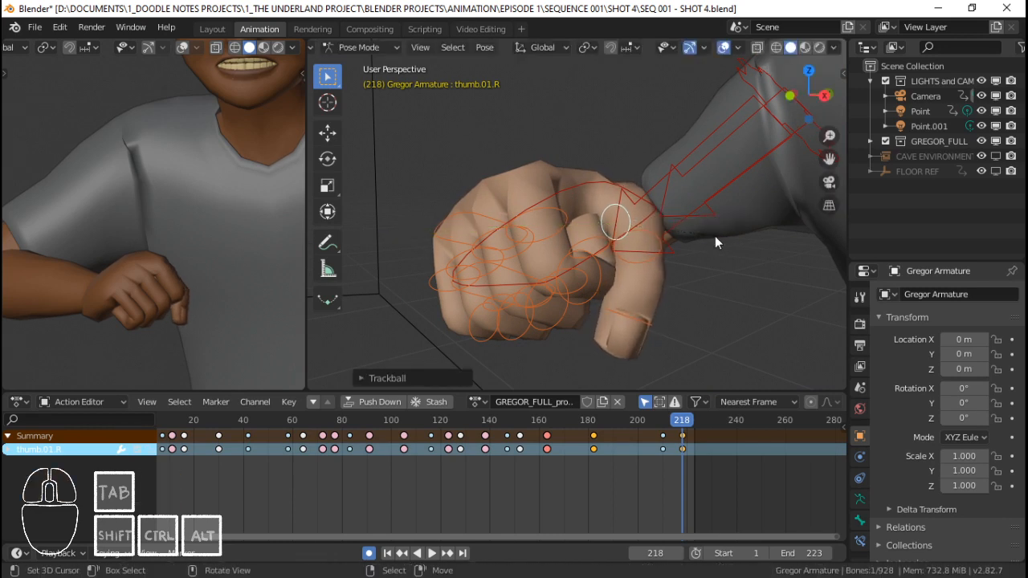
{"action": "key", "text": "r"}
{"action": "key", "text": "r"}
{"action": "right_click", "coordinate": [719, 245]}
{"action": "key", "text": "r"}
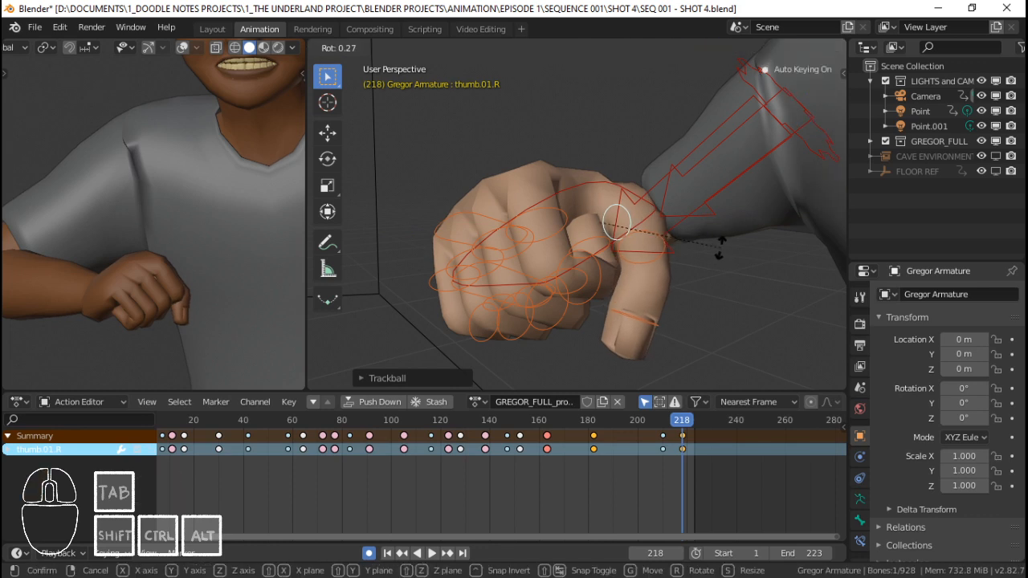
{"action": "right_click", "coordinate": [720, 248]}
{"action": "left_click", "coordinate": [633, 323]}
{"action": "key", "text": "r"}
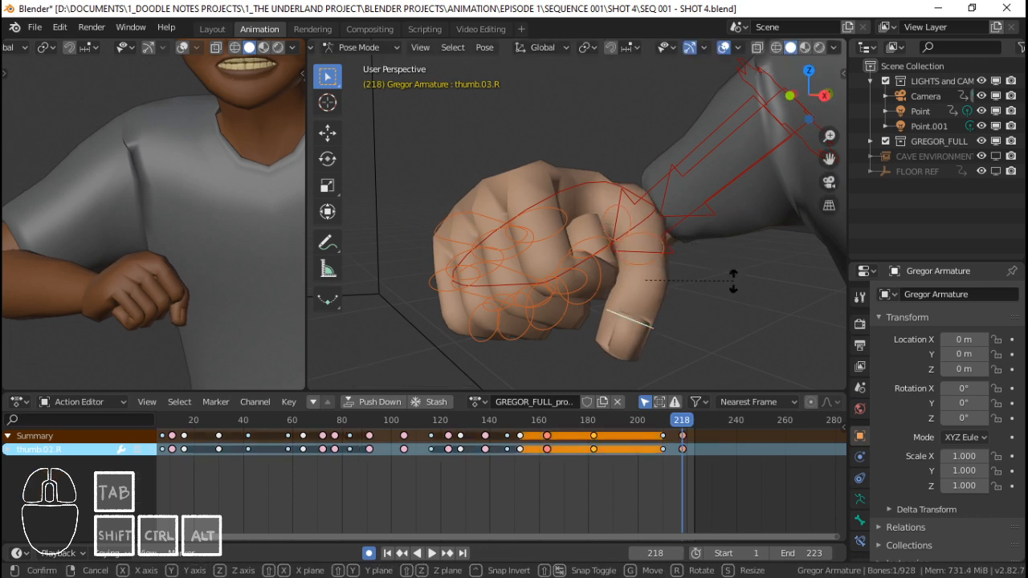
{"action": "right_click", "coordinate": [722, 301]}
Select the right thumb's middle control and rotate it on its local X axis at frame 218.
{"action": "left_click", "coordinate": [655, 258]}
{"action": "key", "text": "r"}
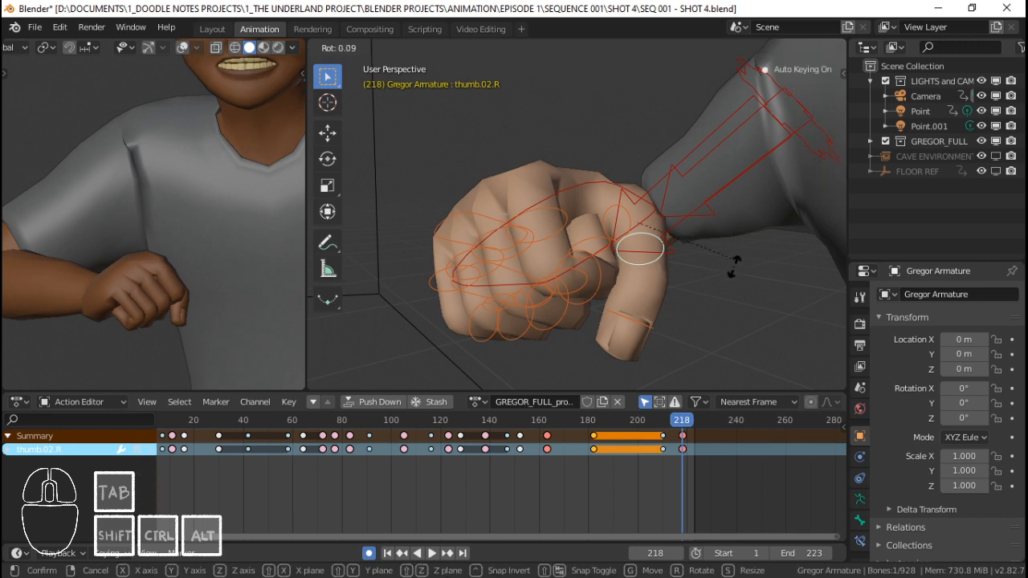
{"action": "right_click", "coordinate": [734, 269]}
{"action": "middle_click_drag", "start_coordinate": [734, 270], "coordinate": [590, 228]}
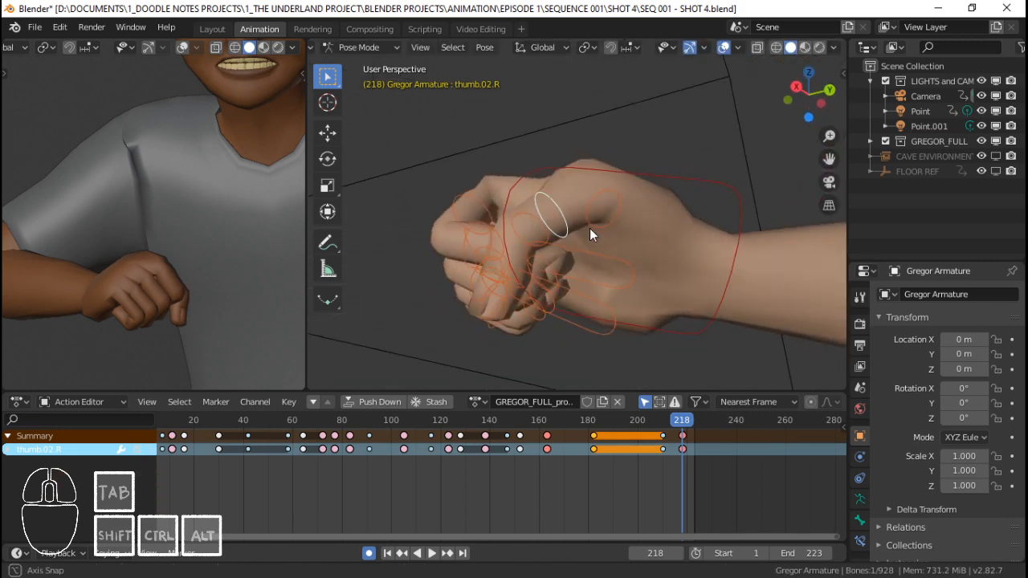
{"action": "key", "text": "r"}
{"action": "key", "text": "x"}
{"action": "key", "text": "x"}
{"action": "left_click", "coordinate": [667, 251]}
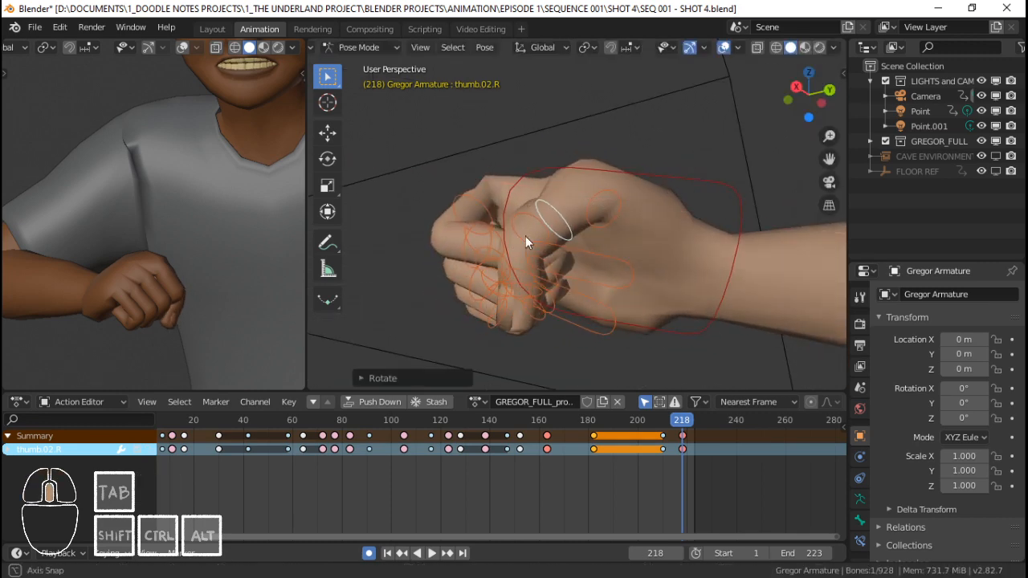
Hide the right arm's IK layer, circle-select all right hand finger controls, and insert LocRot keyframes for them at frame 218.
{"action": "middle_click_drag", "start_coordinate": [525, 236], "coordinate": [566, 257]}
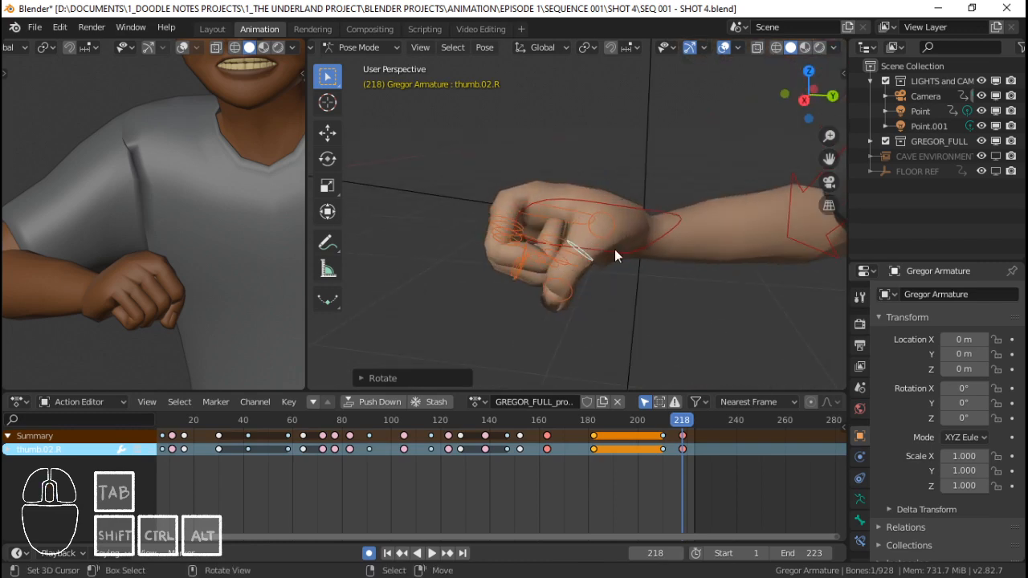
{"action": "key", "text": "n"}
{"action": "key", "text": "n"}
{"action": "key", "text": "c"}
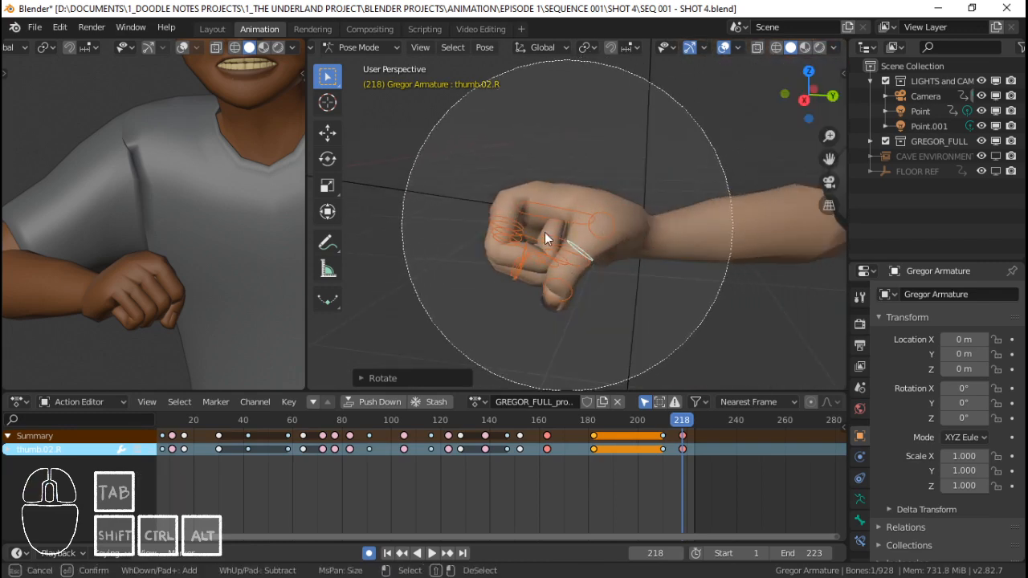
{"action": "left_click", "coordinate": [545, 232]}
{"action": "right_click", "coordinate": [539, 234]}
{"action": "key", "text": "i"}
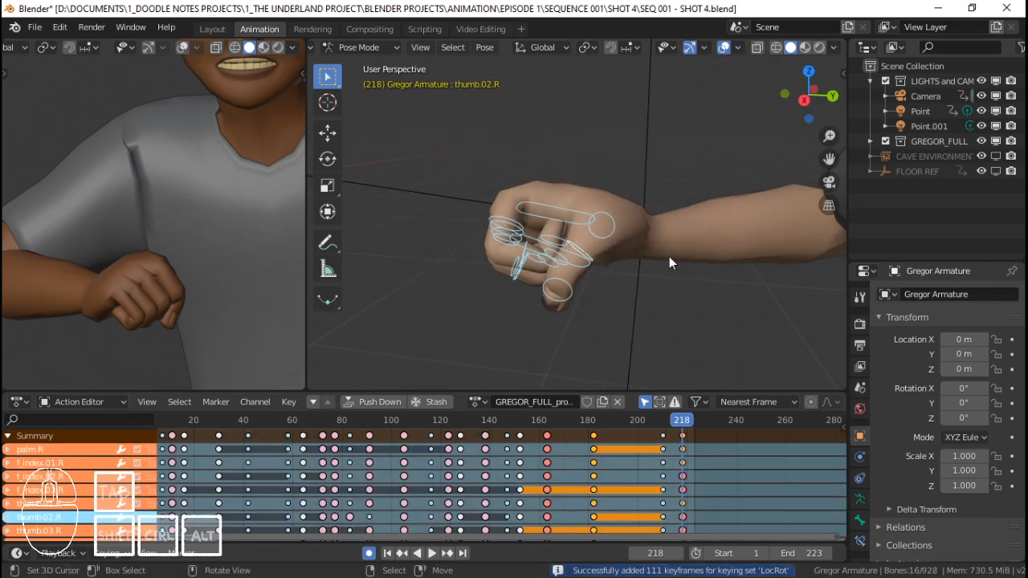
Play the animation up to frame 180 and examine the right hand's fingers up close, selecting the ring and middle base controls.
{"action": "left_click_drag", "start_coordinate": [685, 437], "coordinate": [622, 440]}
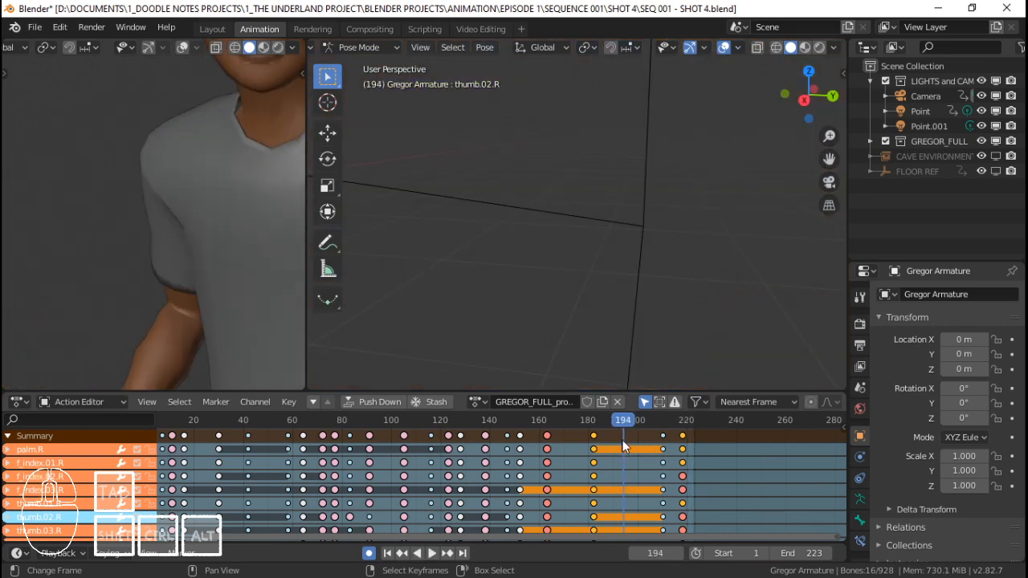
{"action": "left_click", "coordinate": [518, 458]}
{"action": "key", "text": "space"}
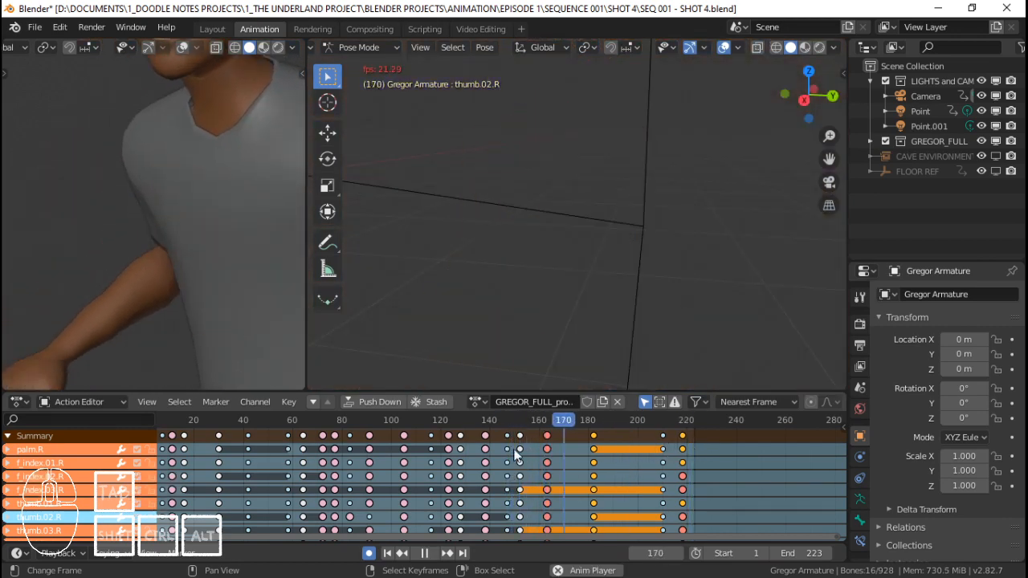
{"action": "key", "text": "space"}
{"action": "middle_click_drag", "start_coordinate": [547, 246], "coordinate": [620, 279]}
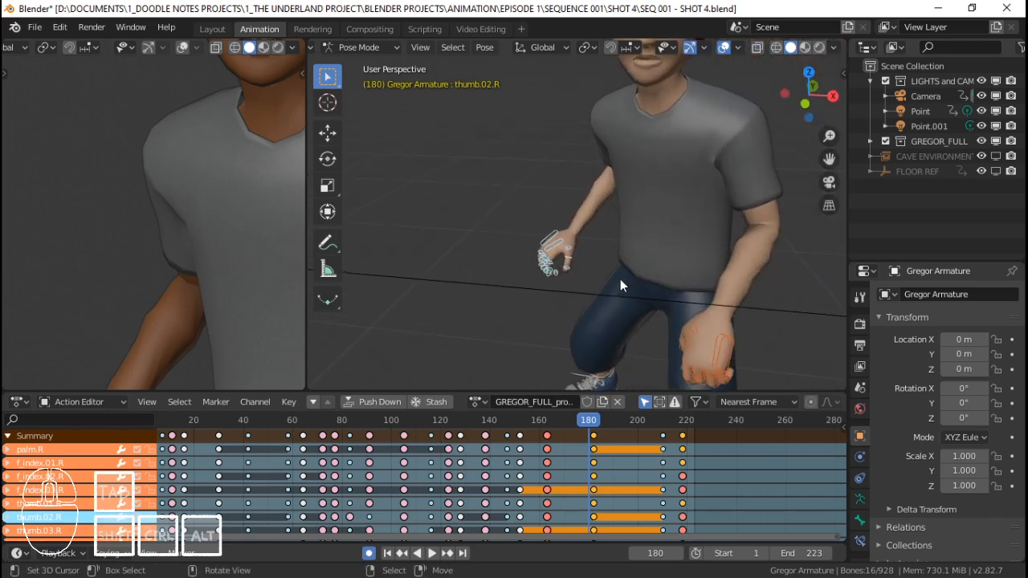
{"action": "key", "text": "KP_Decimal"}
{"action": "middle_click_drag", "start_coordinate": [588, 274], "coordinate": [540, 290]}
{"action": "scroll", "coordinate": [589, 243], "scroll_direction": "down", "scroll_amount": 4}
{"action": "scroll", "coordinate": [596, 284], "scroll_direction": "up", "scroll_amount": 2}
{"action": "left_click", "coordinate": [525, 286]}
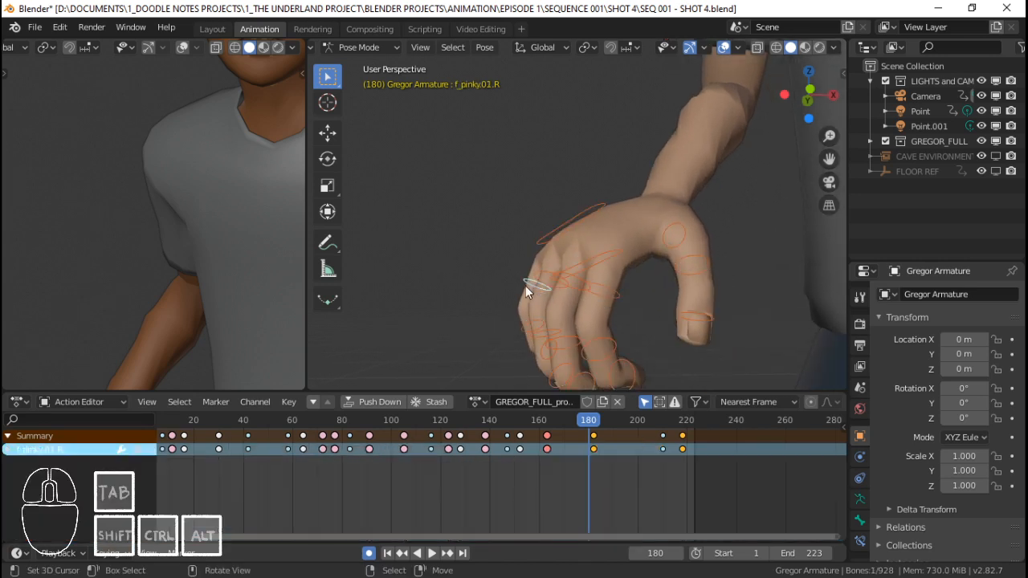
{"action": "left_click", "coordinate": [576, 295], "text": "shift"}
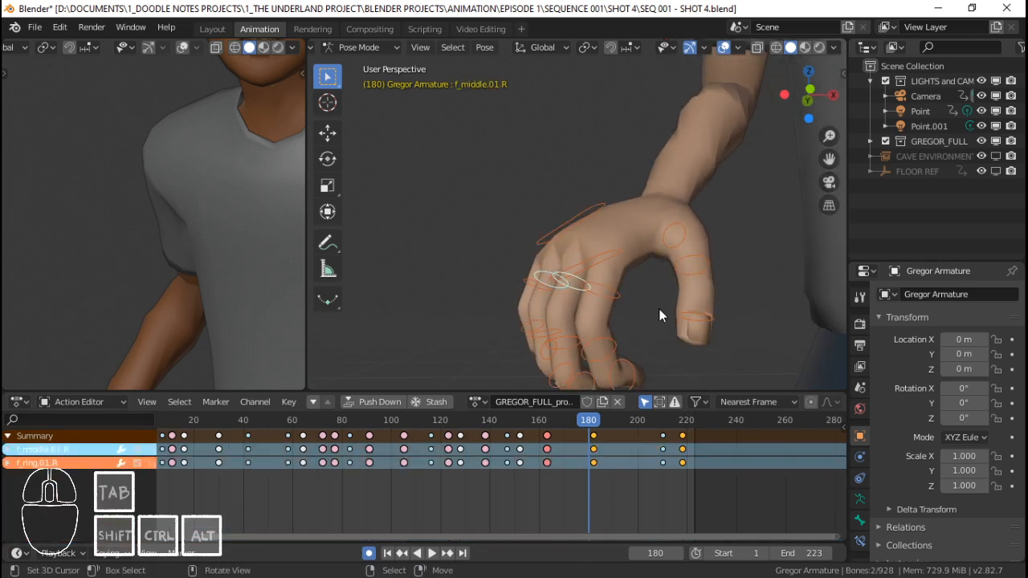
Return to frame 218 and examine the right fist from the front and side, checking the base controls of the fingers.
{"action": "left_click_drag", "start_coordinate": [613, 438], "coordinate": [681, 443]}
{"action": "scroll", "coordinate": [674, 255], "scroll_direction": "down", "scroll_amount": 5}
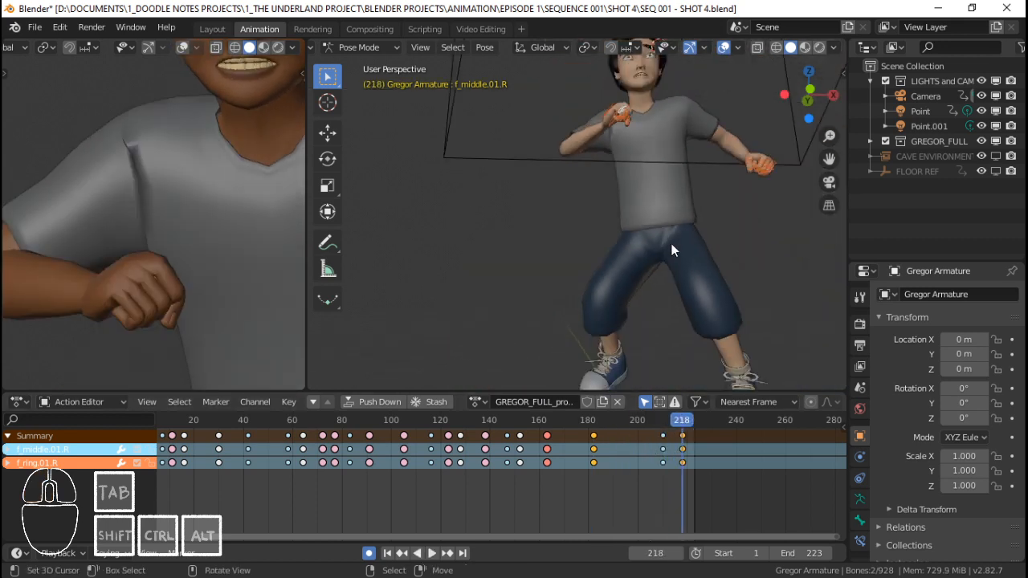
{"action": "scroll", "coordinate": [652, 168], "scroll_direction": "up", "scroll_amount": 4}
{"action": "middle_click_drag", "start_coordinate": [653, 146], "coordinate": [658, 210], "text": "shift"}
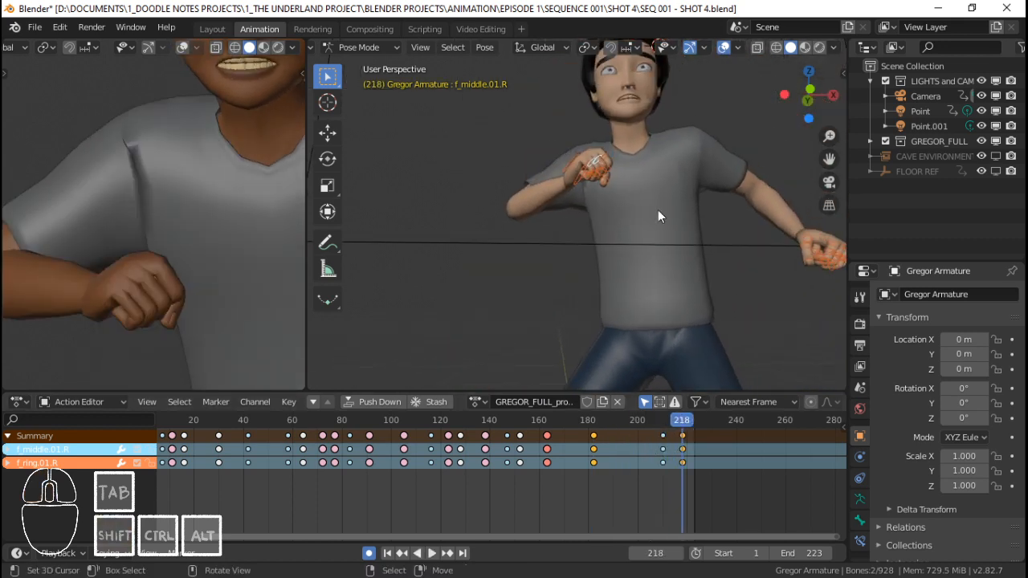
{"action": "key", "text": "KP_Decimal"}
{"action": "scroll", "coordinate": [665, 197], "scroll_direction": "down", "scroll_amount": 4}
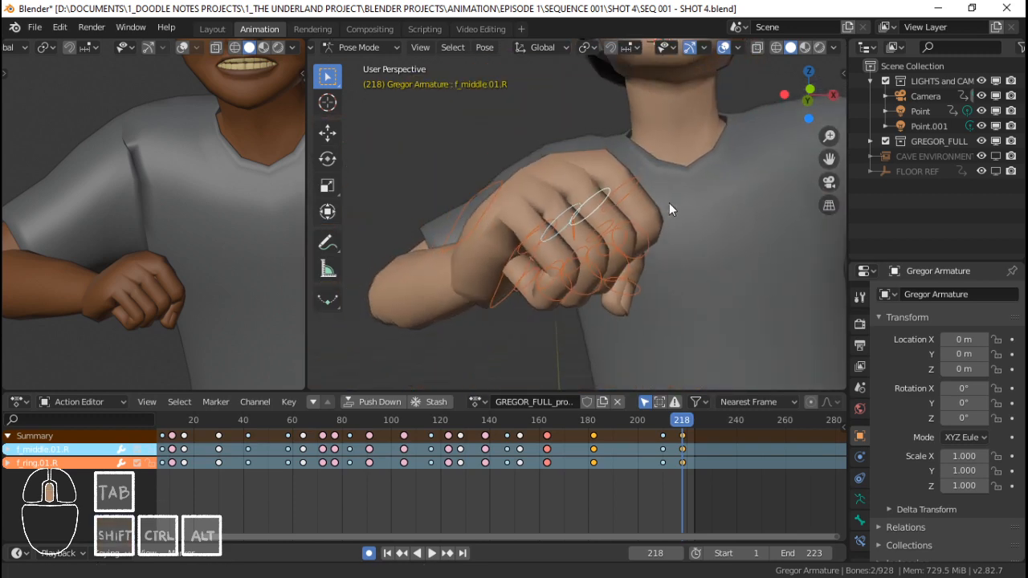
{"action": "scroll", "coordinate": [613, 227], "scroll_direction": "up", "scroll_amount": 1}
{"action": "middle_click_drag", "start_coordinate": [613, 227], "coordinate": [677, 241]}
{"action": "right_click", "coordinate": [588, 260]}
{"action": "right_click", "coordinate": [589, 253]}
{"action": "right_click", "coordinate": [552, 257], "text": "shift"}
{"action": "right_click", "coordinate": [670, 216]}
{"action": "scroll", "coordinate": [554, 260], "scroll_direction": "down", "scroll_amount": 2}
{"action": "middle_click_drag", "start_coordinate": [607, 271], "coordinate": [599, 259], "text": "shift"}
Play back the shot's last section from about frame 175 and again from frame 182, watching the right arm's motion from the front.
{"action": "key", "text": "space"}
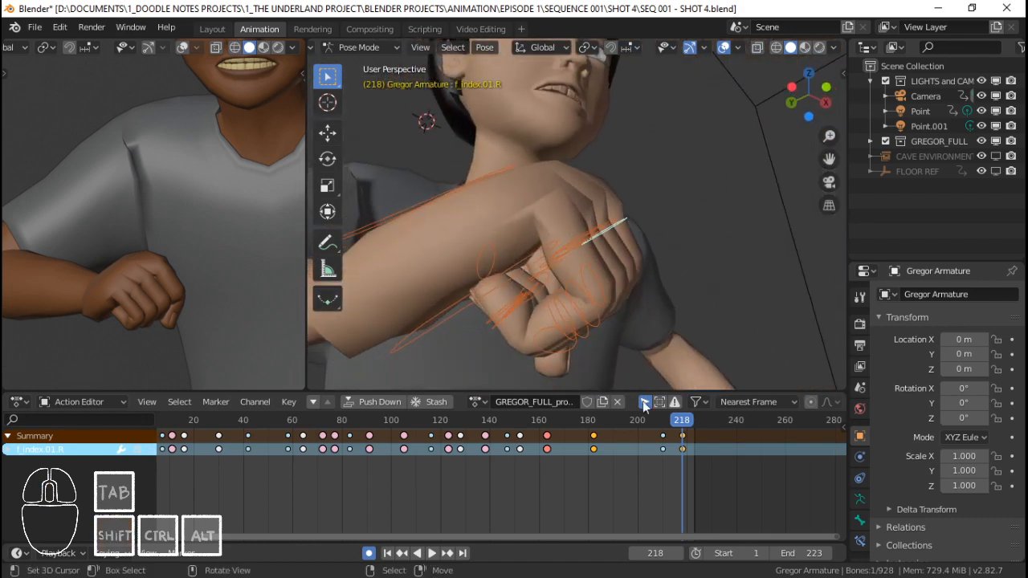
{"action": "left_click", "coordinate": [668, 451]}
{"action": "left_click_drag", "start_coordinate": [667, 451], "coordinate": [675, 450]}
{"action": "left_click", "coordinate": [576, 451]}
{"action": "key", "text": "space"}
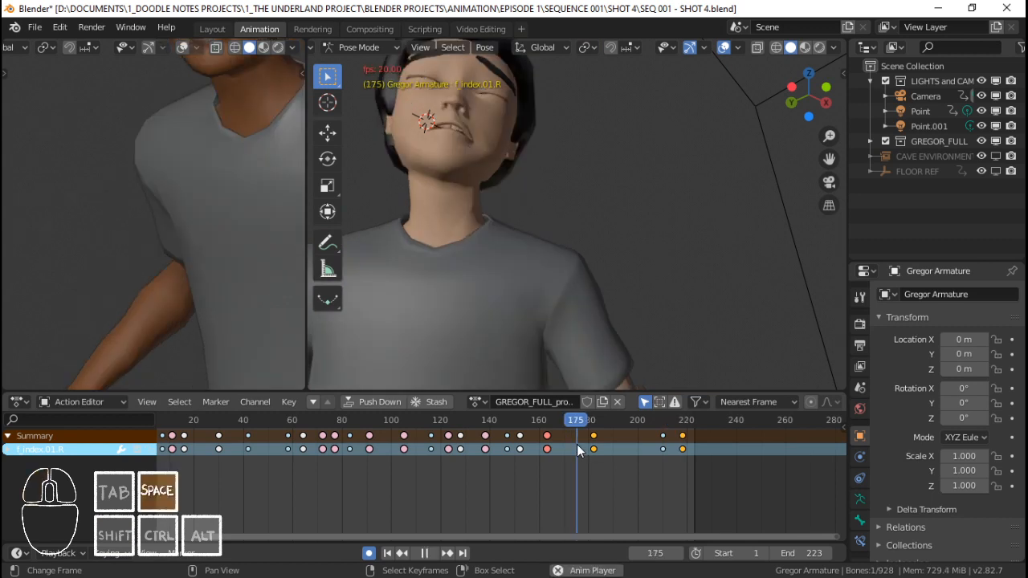
{"action": "key", "text": "space"}
{"action": "scroll", "coordinate": [550, 248], "scroll_direction": "down", "scroll_amount": 1}
{"action": "middle_click_drag", "start_coordinate": [550, 244], "coordinate": [547, 216], "text": "shift"}
{"action": "middle_click_drag", "start_coordinate": [500, 240], "coordinate": [554, 230]}
{"action": "left_click", "coordinate": [594, 446]}
{"action": "key", "text": "space"}
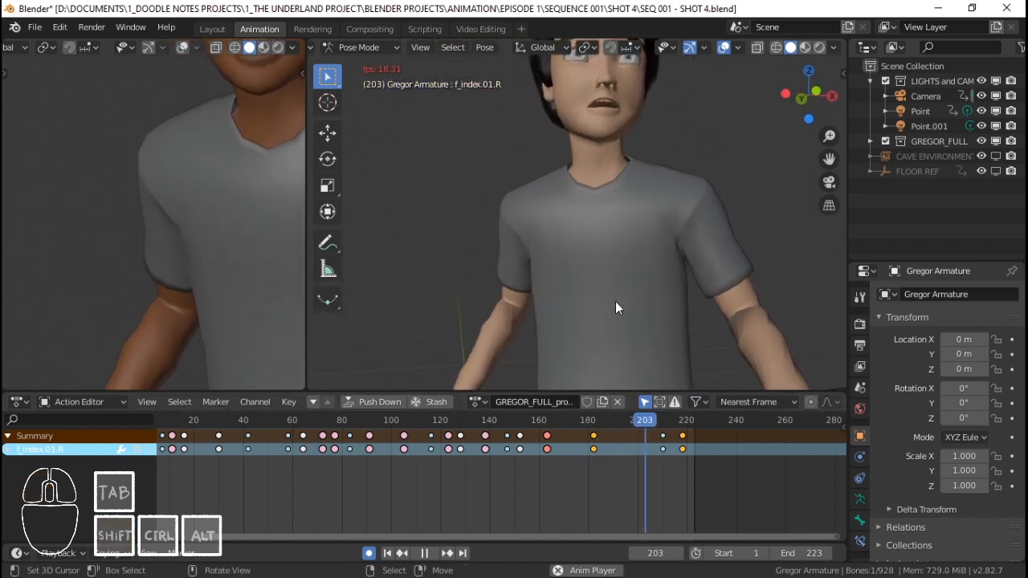
Stop playback and compare the right hand's pose across its last keyframes, ending on frame 218.
{"action": "key", "text": "space"}
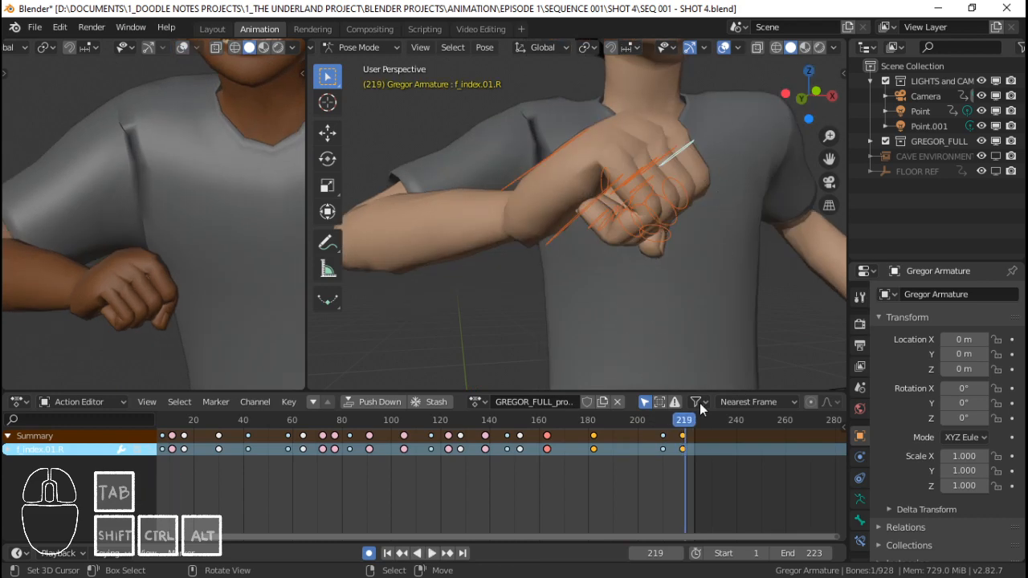
{"action": "mouse_move", "coordinate": [685, 435]}
{"action": "left_mouse_down"}
{"action": "mouse_move", "coordinate": [648, 446]}
{"action": "mouse_move", "coordinate": [679, 446]}
{"action": "mouse_move", "coordinate": [666, 454]}
{"action": "mouse_move", "coordinate": [564, 439]}
{"action": "mouse_move", "coordinate": [670, 447]}
{"action": "left_mouse_up"}
{"action": "key", "text": "Up"}
{"action": "key", "text": "Down"}
{"action": "key", "text": "Up"}
{"action": "key", "text": "Down"}
{"action": "key", "text": "Up"}
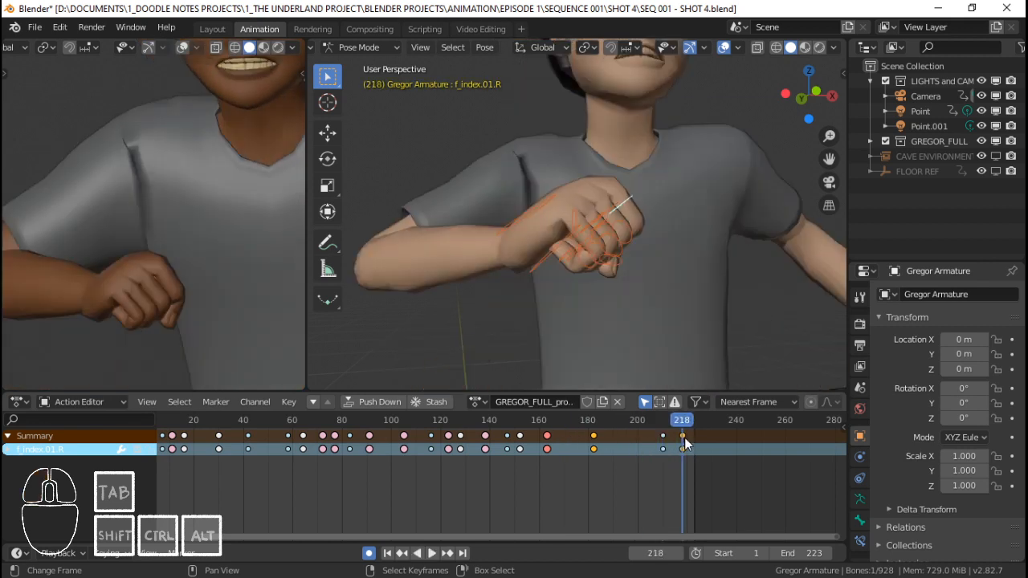
Examine the right fist at frame 218 up close from the front and the side.
{"action": "scroll", "coordinate": [611, 229], "scroll_direction": "down", "scroll_amount": 2}
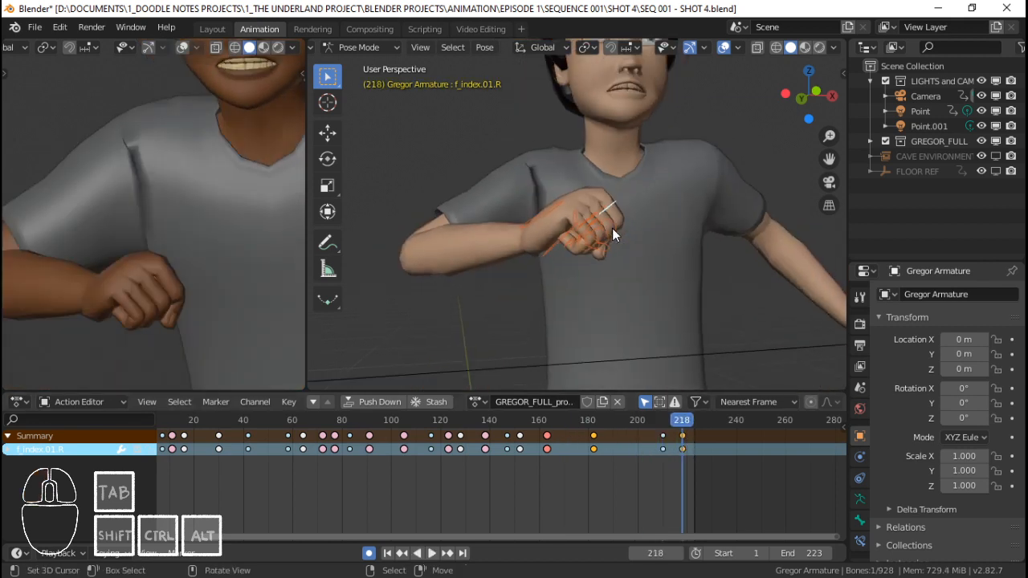
{"action": "middle_click_drag", "start_coordinate": [594, 203], "coordinate": [531, 204]}
{"action": "middle_click_drag", "start_coordinate": [590, 227], "coordinate": [551, 233], "text": "shift"}
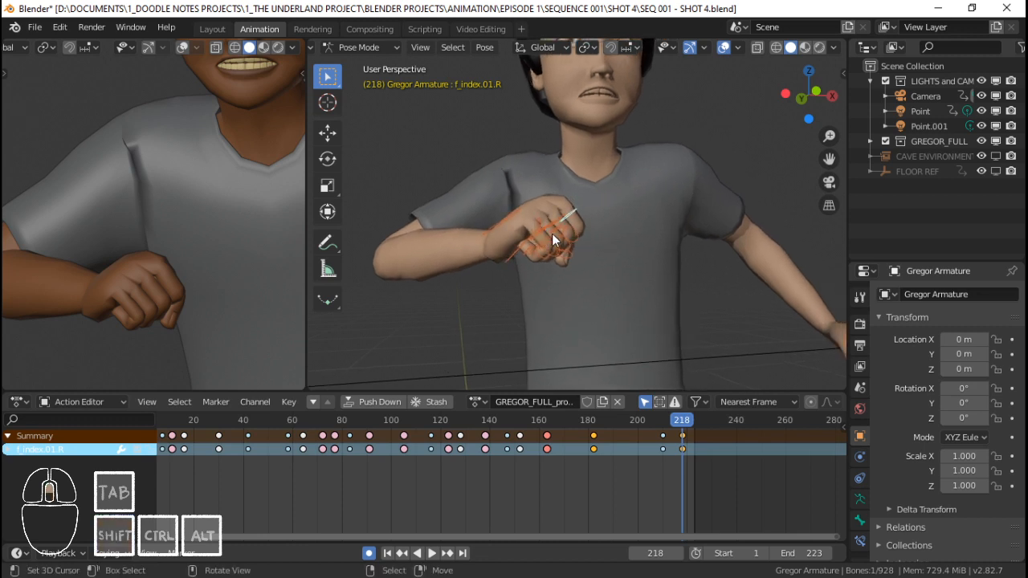
{"action": "scroll", "coordinate": [562, 233], "scroll_direction": "up", "scroll_amount": 3}
{"action": "middle_click_drag", "start_coordinate": [632, 232], "coordinate": [677, 238], "text": "shift"}
{"action": "middle_click_drag", "start_coordinate": [635, 242], "coordinate": [547, 251]}
{"action": "scroll", "coordinate": [581, 248], "scroll_direction": "up", "scroll_amount": 3}
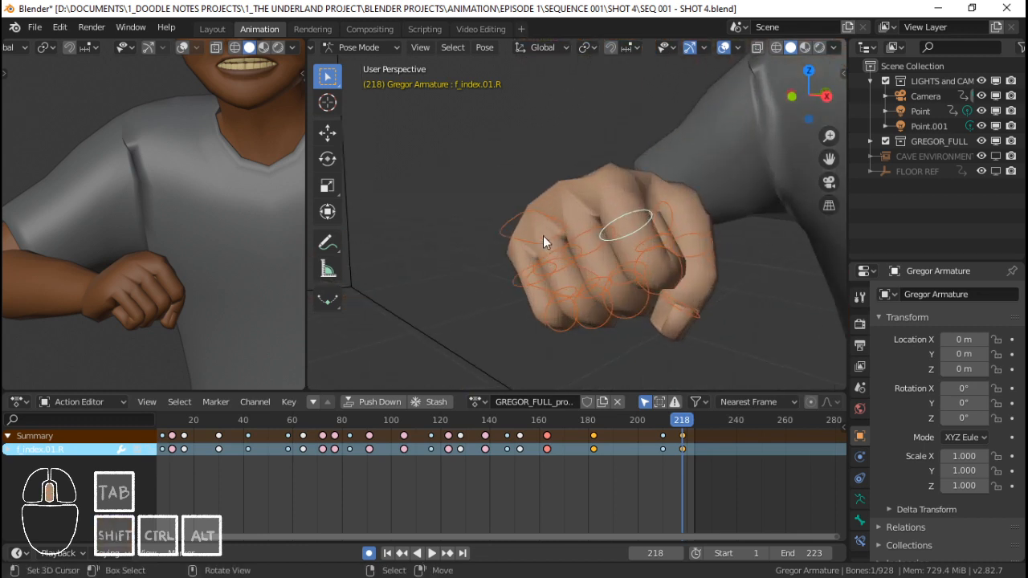
{"action": "middle_click_drag", "start_coordinate": [701, 238], "coordinate": [593, 247]}
{"action": "scroll", "coordinate": [593, 248], "scroll_direction": "down", "scroll_amount": 4}
{"action": "middle_click_drag", "start_coordinate": [526, 246], "coordinate": [635, 234]}
Circle-select all right hand finger and palm controls and insert LocRot keyframes for them at frame 218.
{"action": "key", "text": "c"}
{"action": "left_click", "coordinate": [604, 224]}
{"action": "key", "text": "Escape"}
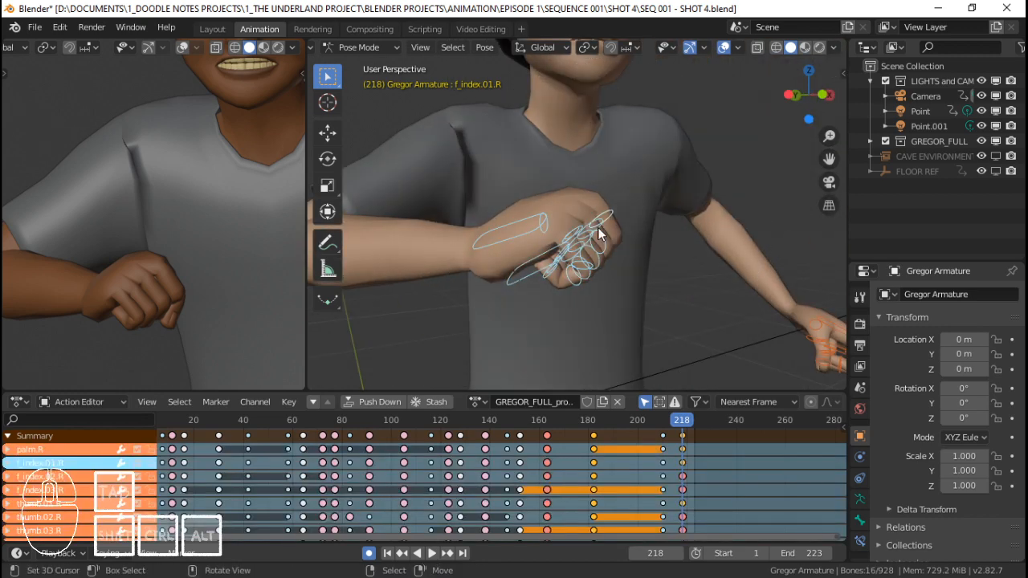
{"action": "key", "text": "i"}
Play back the shot's last section and then the whole shot, watching the right hand's motion.
{"action": "left_click", "coordinate": [657, 455]}
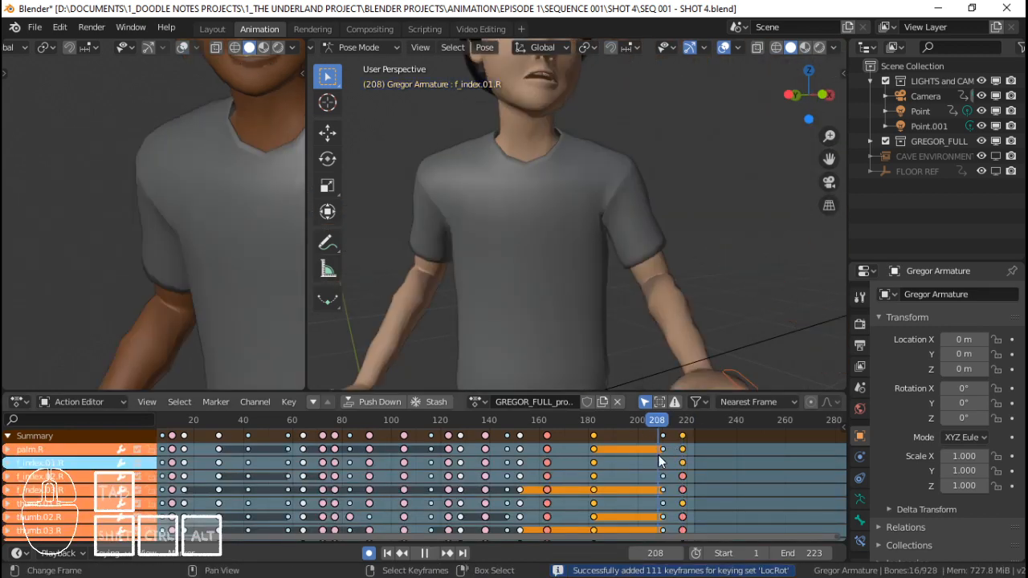
{"action": "key", "text": "space"}
{"action": "left_click", "coordinate": [561, 438]}
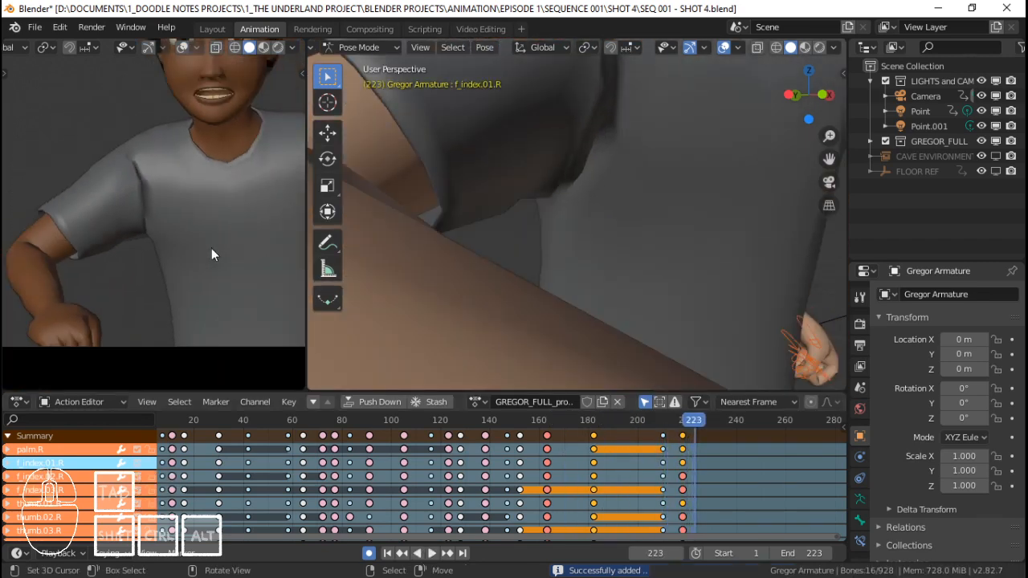
{"action": "left_click", "coordinate": [463, 463]}
{"action": "key", "text": "space"}
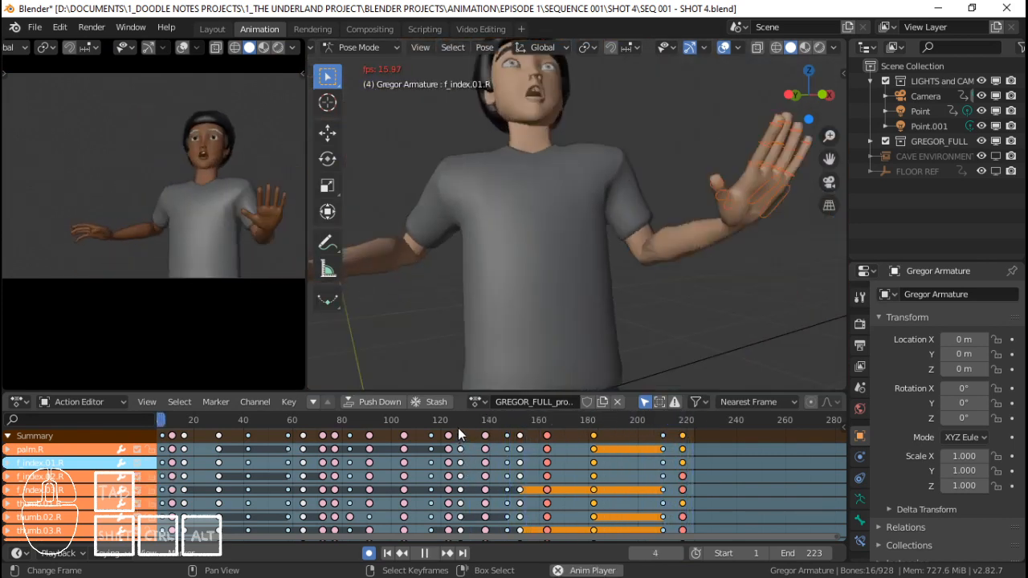
{"action": "key", "text": "space"}
At frame 170, rotate the right pinky's base control about -17° around its local X axis.
{"action": "left_click_drag", "start_coordinate": [648, 466], "coordinate": [563, 460]}
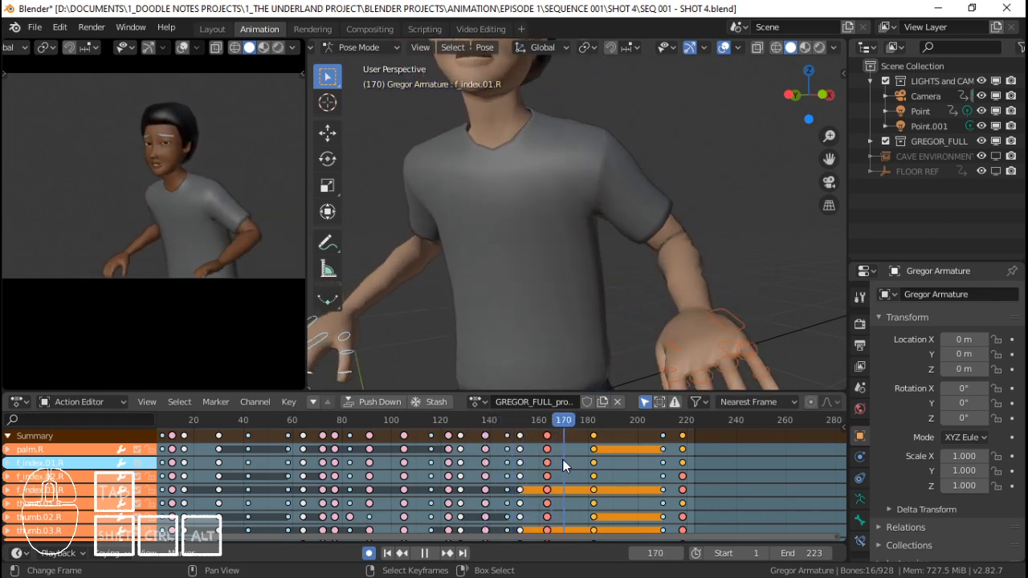
{"action": "key", "text": "space"}
{"action": "middle_click_drag", "start_coordinate": [375, 318], "coordinate": [489, 307], "text": "shift"}
{"action": "scroll", "coordinate": [483, 308], "scroll_direction": "up", "scroll_amount": 2}
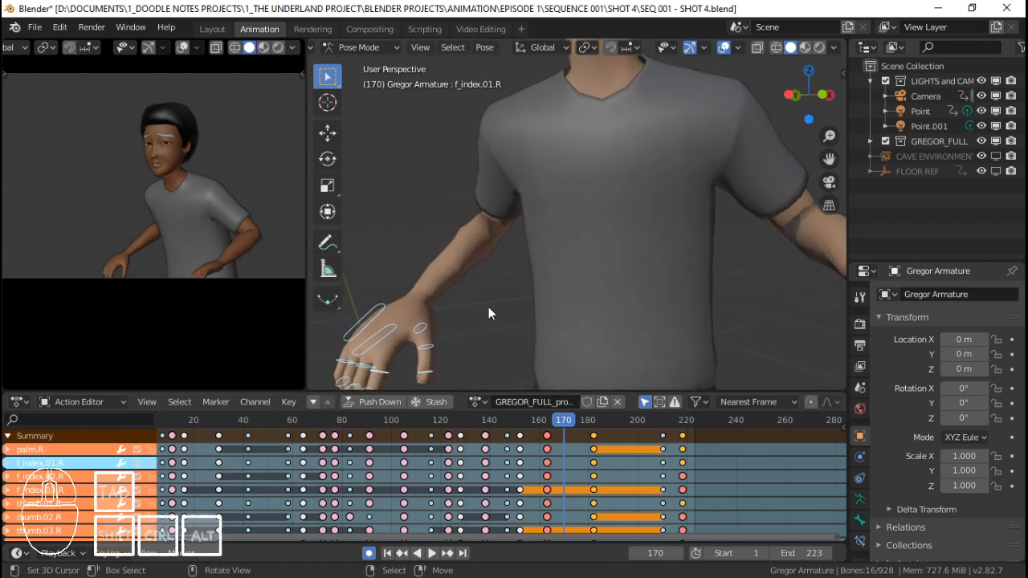
{"action": "key", "text": "KP_Decimal"}
{"action": "scroll", "coordinate": [474, 297], "scroll_direction": "down", "scroll_amount": 2}
{"action": "scroll", "coordinate": [474, 249], "scroll_direction": "up", "scroll_amount": 4}
{"action": "right_click", "coordinate": [469, 215]}
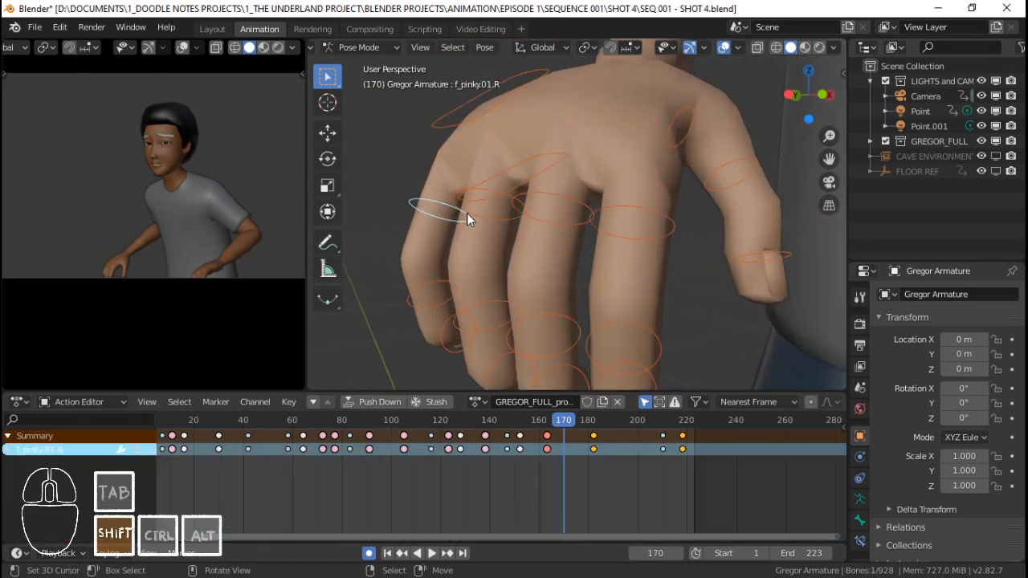
{"action": "middle_click_drag", "start_coordinate": [467, 213], "coordinate": [678, 218], "text": "shift"}
{"action": "key", "text": "r"}
{"action": "key", "text": "x"}
{"action": "key", "text": "x"}
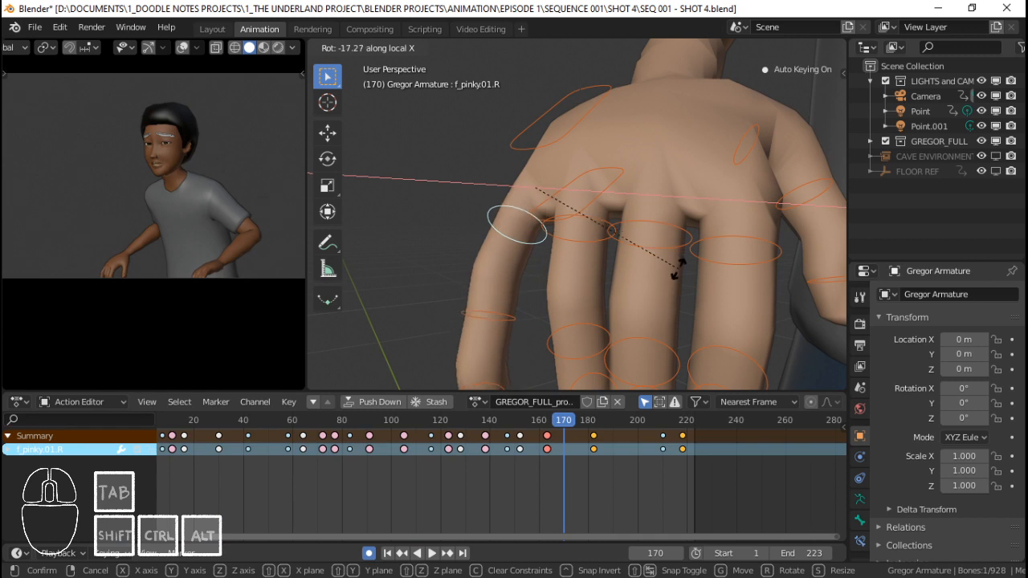
{"action": "left_click", "coordinate": [678, 270]}
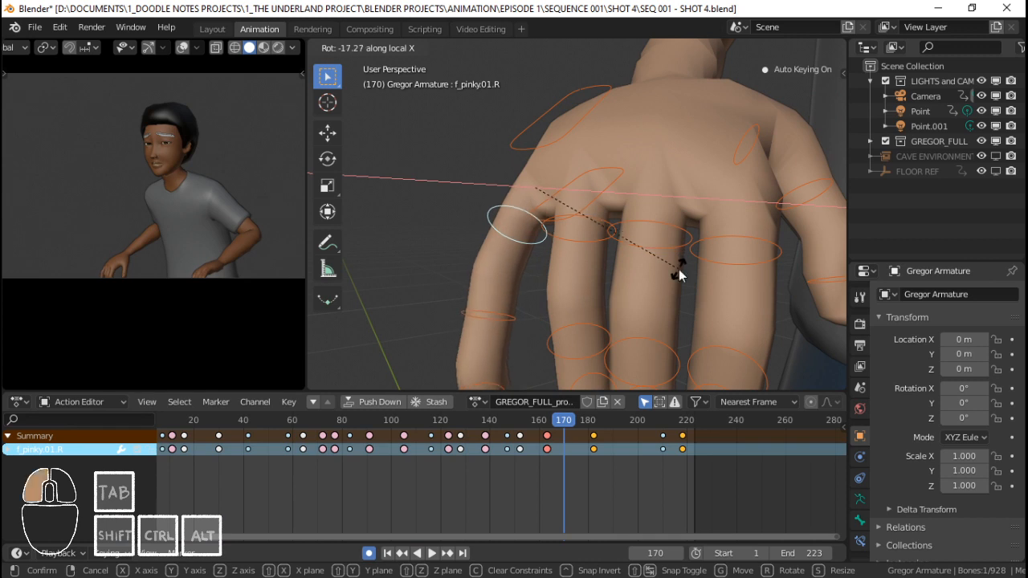
Rotate the right palm control about -11° around its local X axis at frame 170.
{"action": "right_click", "coordinate": [563, 142]}
{"action": "key", "text": "r"}
{"action": "key", "text": "x"}
{"action": "key", "text": "x"}
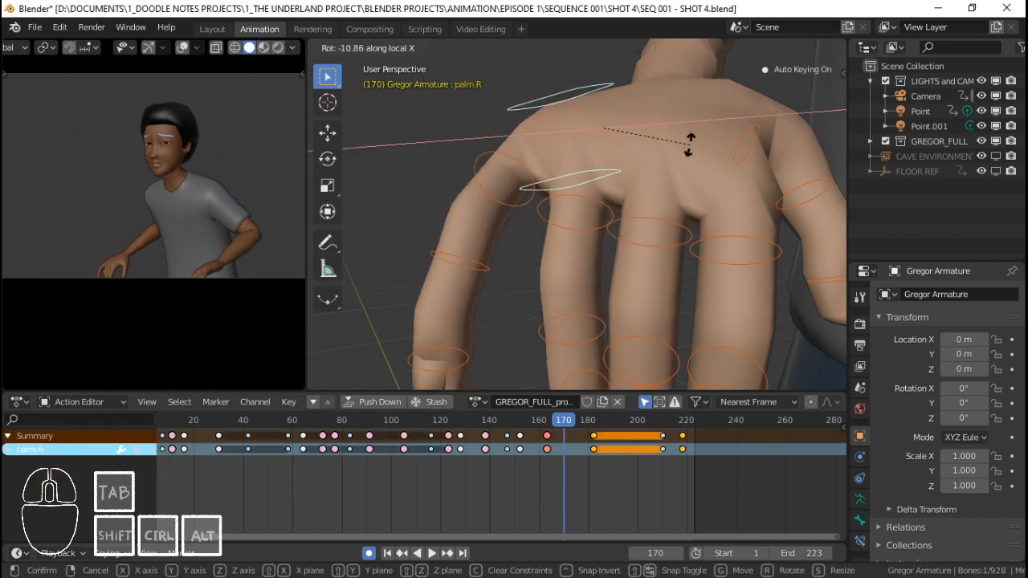
{"action": "left_click", "coordinate": [691, 140]}
Rotate the base controls of the right ring and middle fingers around their local X axes at frame 170.
{"action": "right_click", "coordinate": [590, 200]}
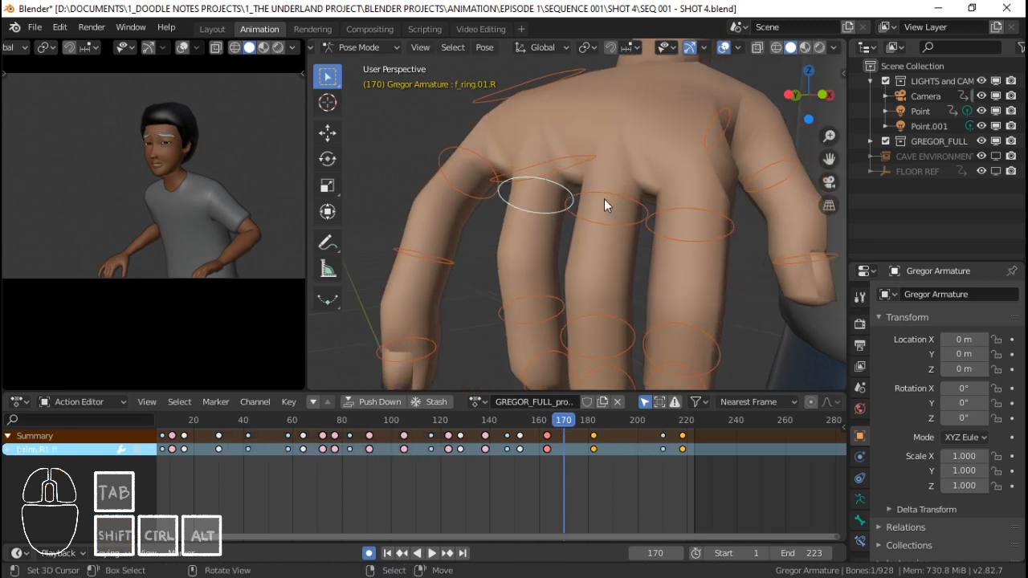
{"action": "key", "text": "r"}
{"action": "key", "text": "x"}
{"action": "key", "text": "x"}
{"action": "left_click", "coordinate": [678, 205]}
{"action": "right_click", "coordinate": [629, 213]}
{"action": "key", "text": "r"}
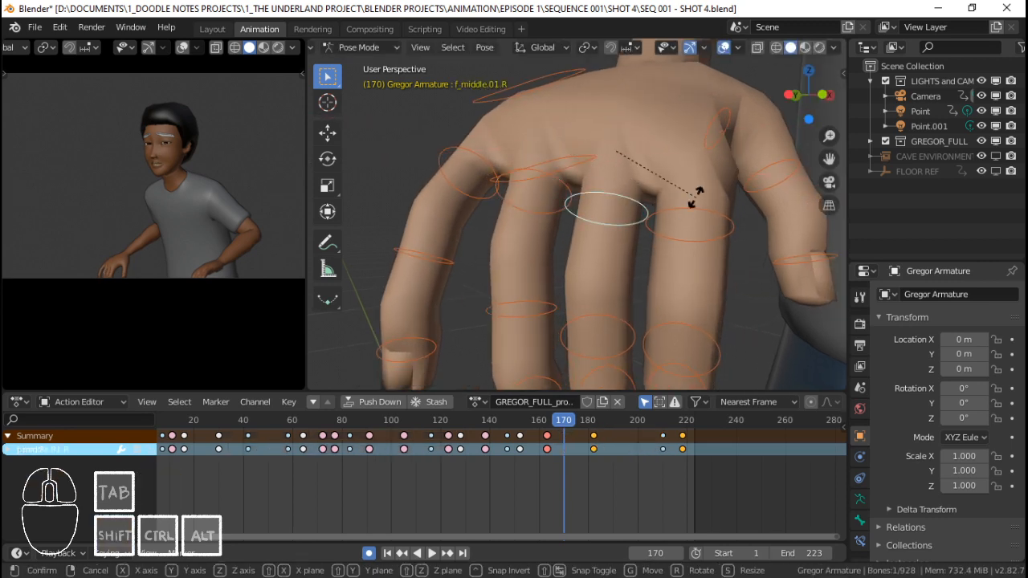
{"action": "key", "text": "x"}
{"action": "key", "text": "x"}
{"action": "left_click", "coordinate": [676, 223]}
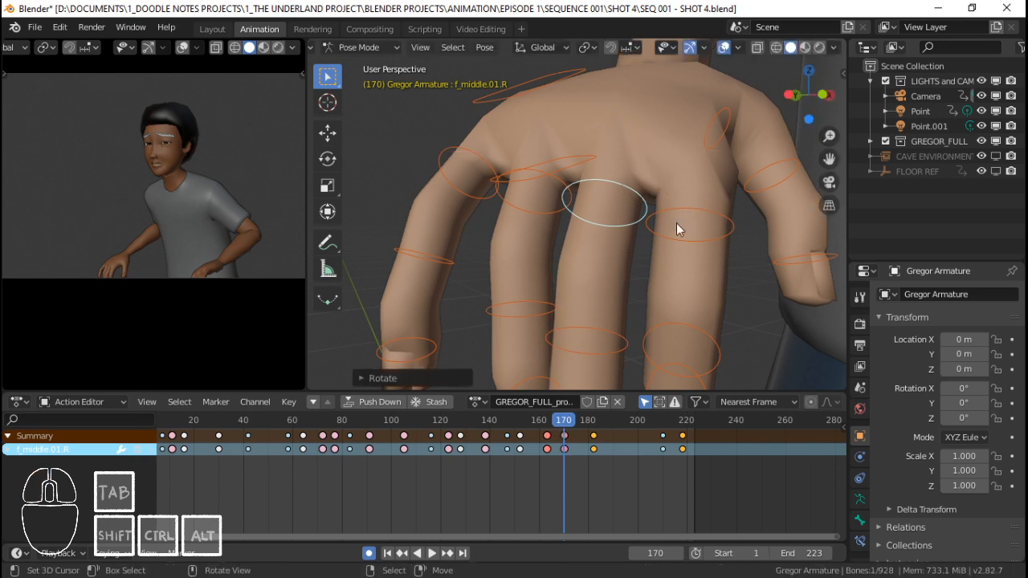
Rotate the right index finger's base control about -8° around its local X axis at frame 170.
{"action": "right_click", "coordinate": [699, 239]}
{"action": "key", "text": "r"}
{"action": "key", "text": "x"}
{"action": "key", "text": "x"}
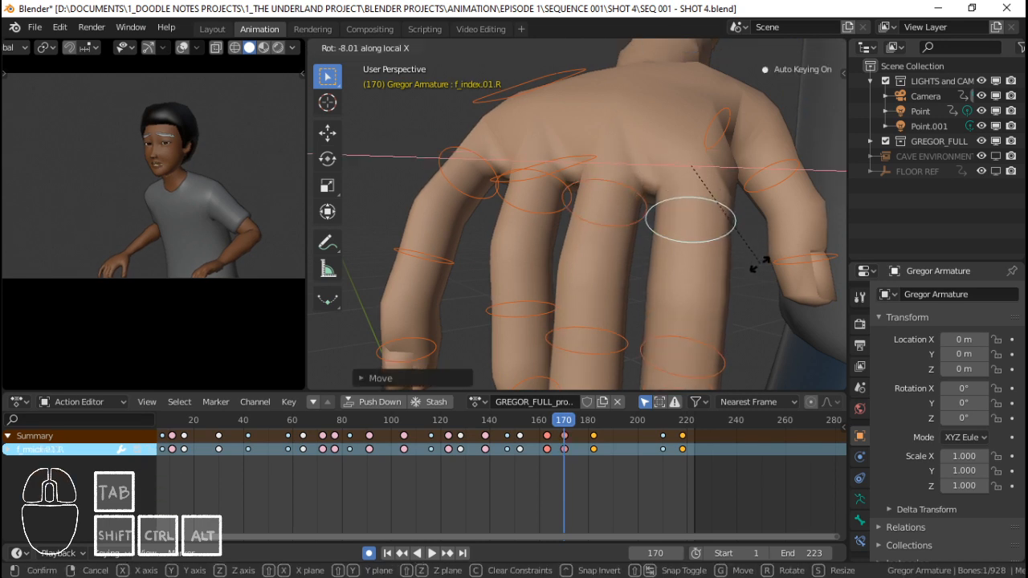
{"action": "left_click", "coordinate": [756, 273]}
Rotate the right thumb's base control about -6.5° around local X, and refine its pose with a free trackball rotation.
{"action": "middle_click_drag", "start_coordinate": [627, 196], "coordinate": [674, 164]}
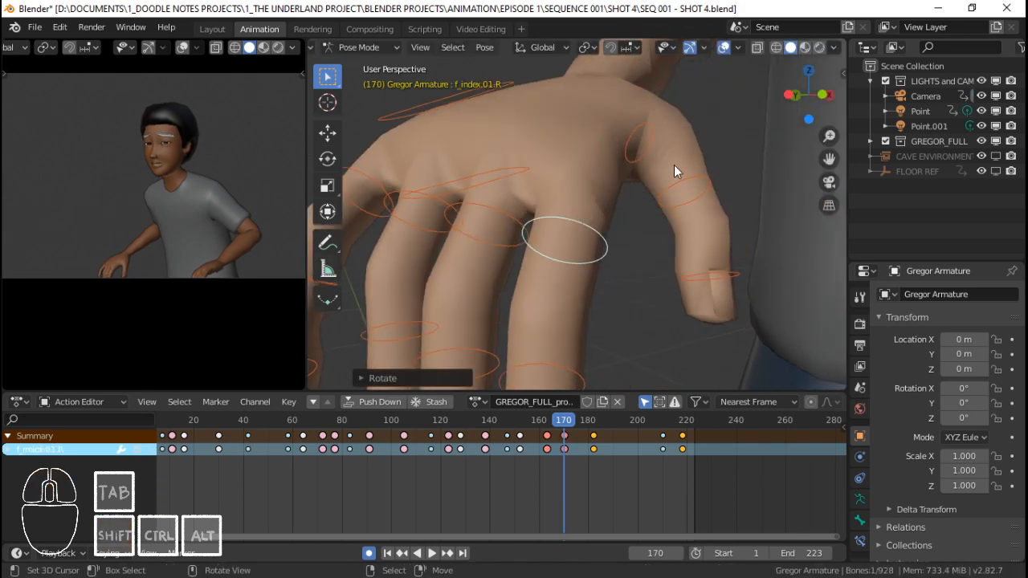
{"action": "right_click", "coordinate": [663, 142]}
{"action": "key", "text": "r"}
{"action": "key", "text": "x"}
{"action": "key", "text": "x"}
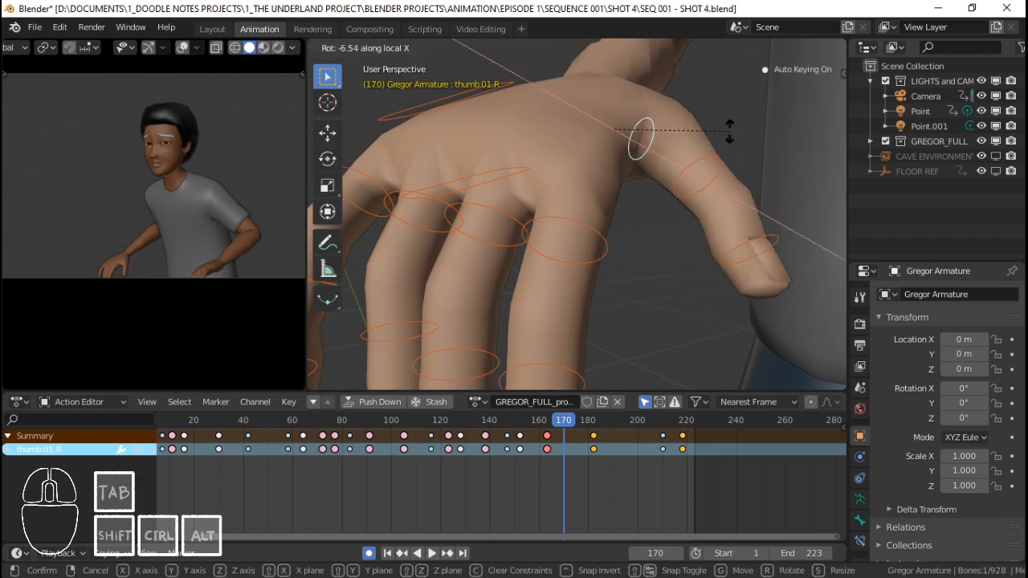
{"action": "left_click", "coordinate": [731, 133]}
{"action": "key", "text": "r"}
{"action": "key", "text": "z"}
{"action": "key", "text": "r"}
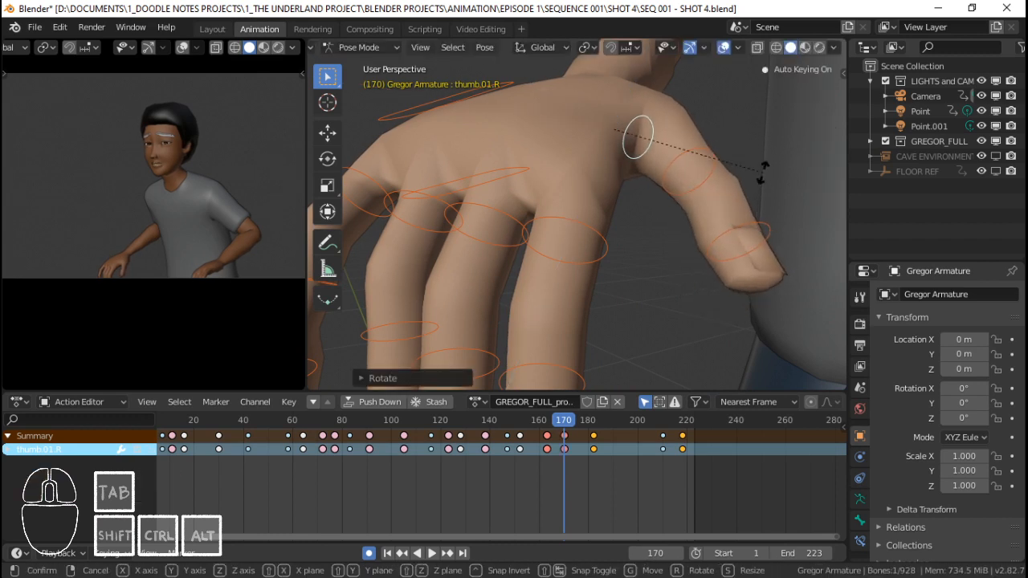
{"action": "left_click", "coordinate": [760, 181]}
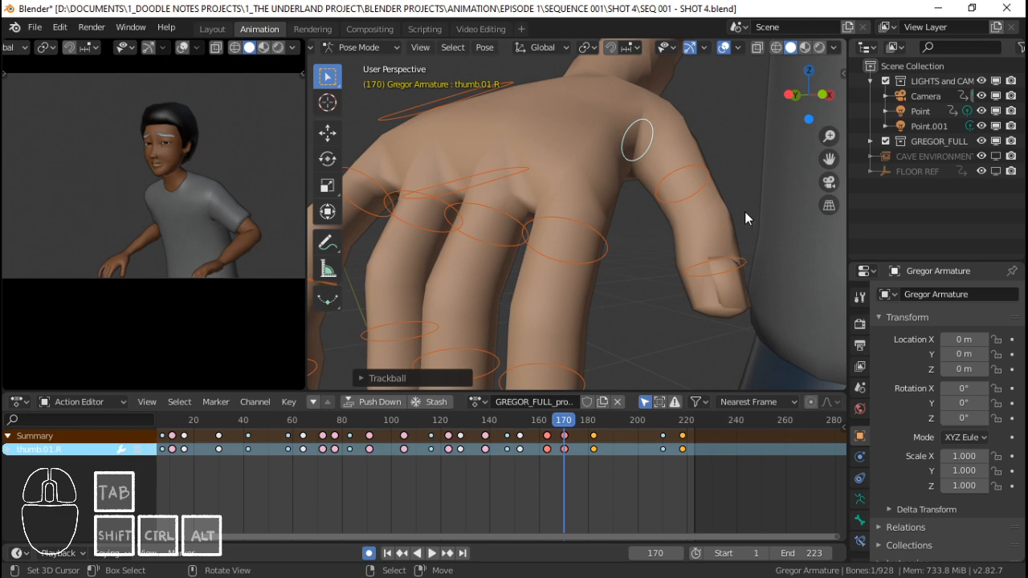
Circle-select all right hand finger and palm controls and insert LocRot keyframes for them at frame 170.
{"action": "scroll", "coordinate": [715, 201], "scroll_direction": "down", "scroll_amount": 2}
{"action": "middle_click_drag", "start_coordinate": [699, 199], "coordinate": [683, 188], "text": "shift"}
{"action": "key", "text": "c"}
{"action": "left_click", "coordinate": [495, 235]}
{"action": "right_click", "coordinate": [523, 237]}
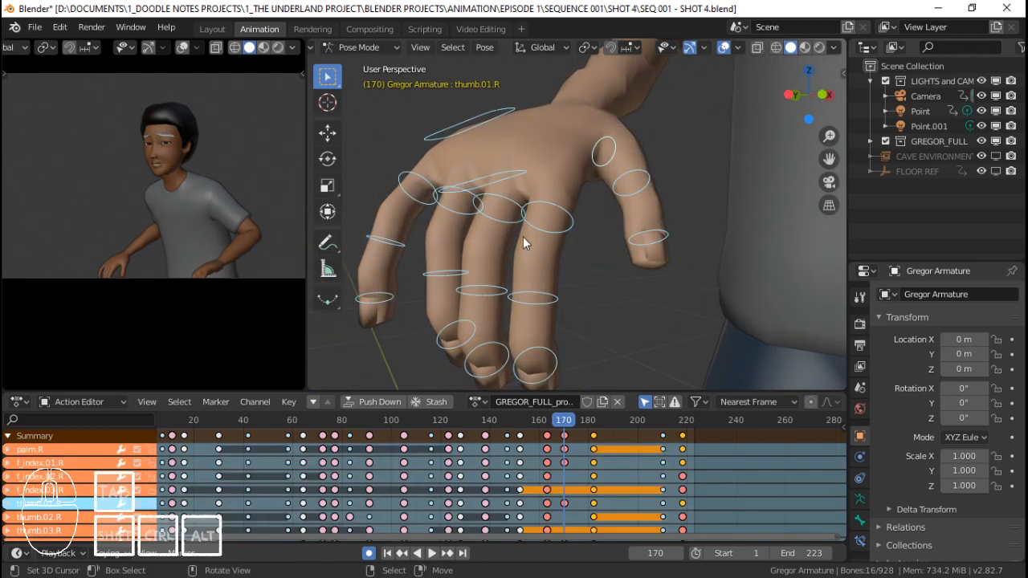
{"action": "key", "text": "i"}
Play and scrub past frame 170, and snap the right hand's keyframes at frame 182 to about frame 177.
{"action": "key", "text": "space"}
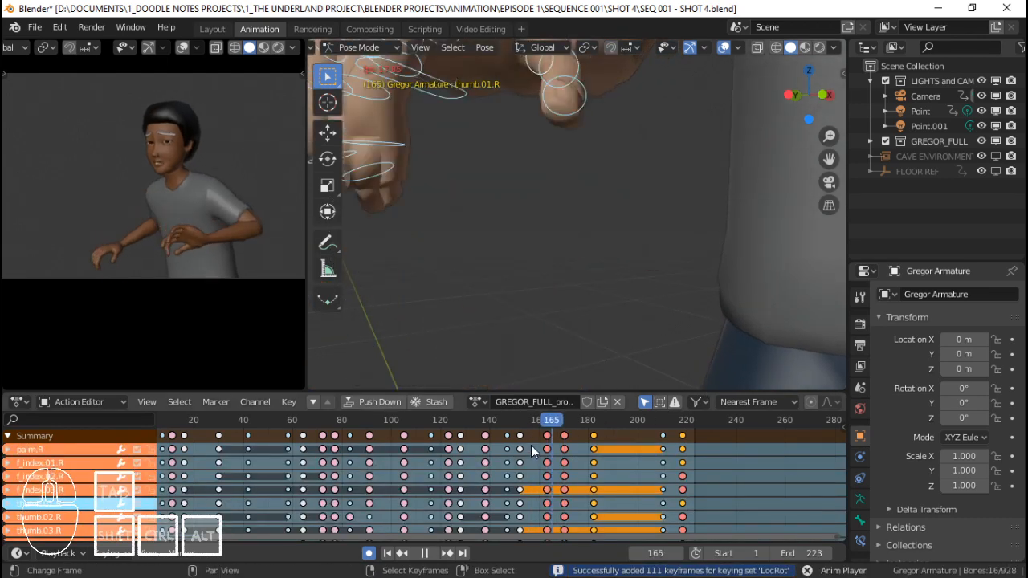
{"action": "left_click_drag", "start_coordinate": [537, 447], "coordinate": [580, 446]}
{"action": "key", "text": "space"}
{"action": "right_click", "coordinate": [595, 435]}
{"action": "key", "text": "shift+s"}
Play back the right hand's motion from before frame 163 to check the new key timing.
{"action": "left_click", "coordinate": [533, 439]}
{"action": "left_click", "coordinate": [546, 448]}
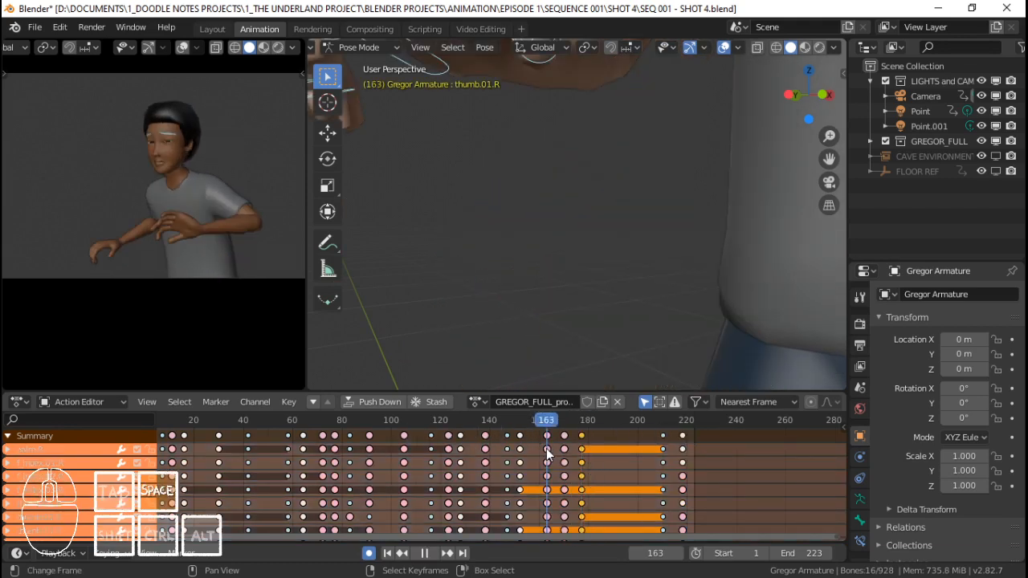
{"action": "key", "text": "space"}
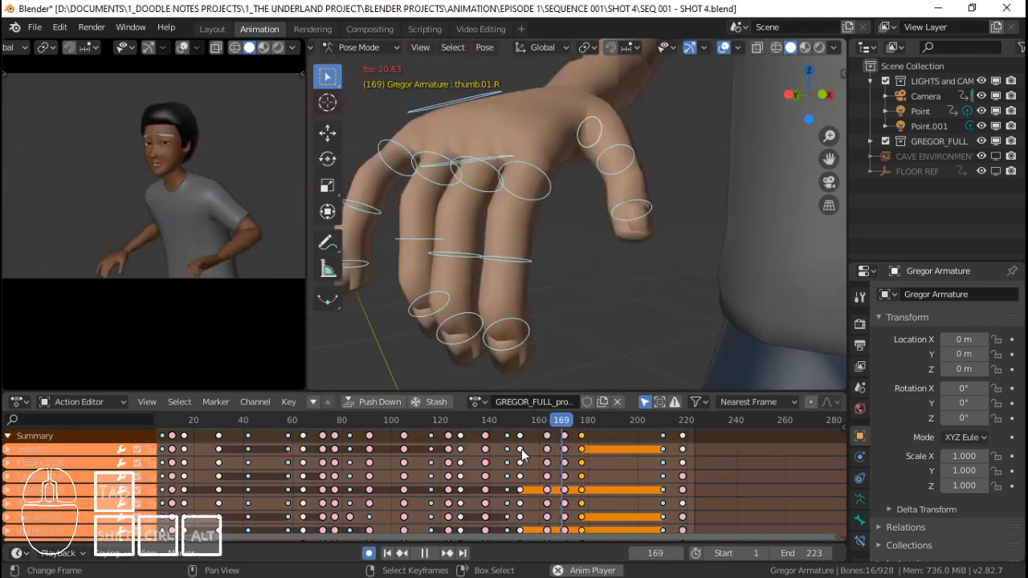
Return to frame 170 and rotate the right pinky's base control around its local X axis to bring it closer to the ring finger.
{"action": "left_click_drag", "start_coordinate": [524, 448], "coordinate": [564, 449]}
{"action": "left_click", "coordinate": [421, 191]}
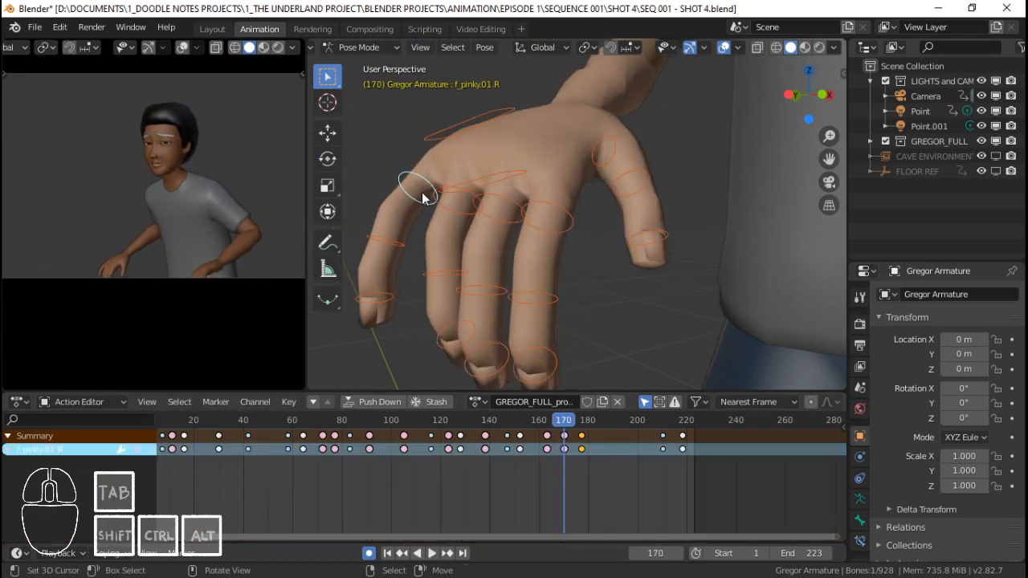
{"action": "key", "text": "r"}
{"action": "key", "text": "x"}
{"action": "key", "text": "x"}
{"action": "left_click", "coordinate": [606, 199]}
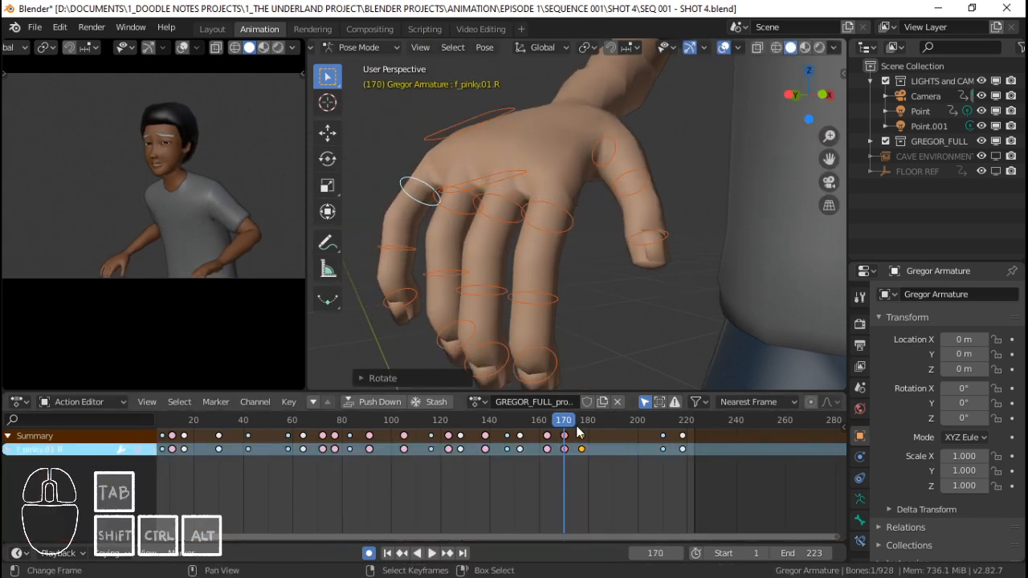
Play back the section around frame 170 and then the whole shot to review the right hand's finger motion.
{"action": "key", "text": "space"}
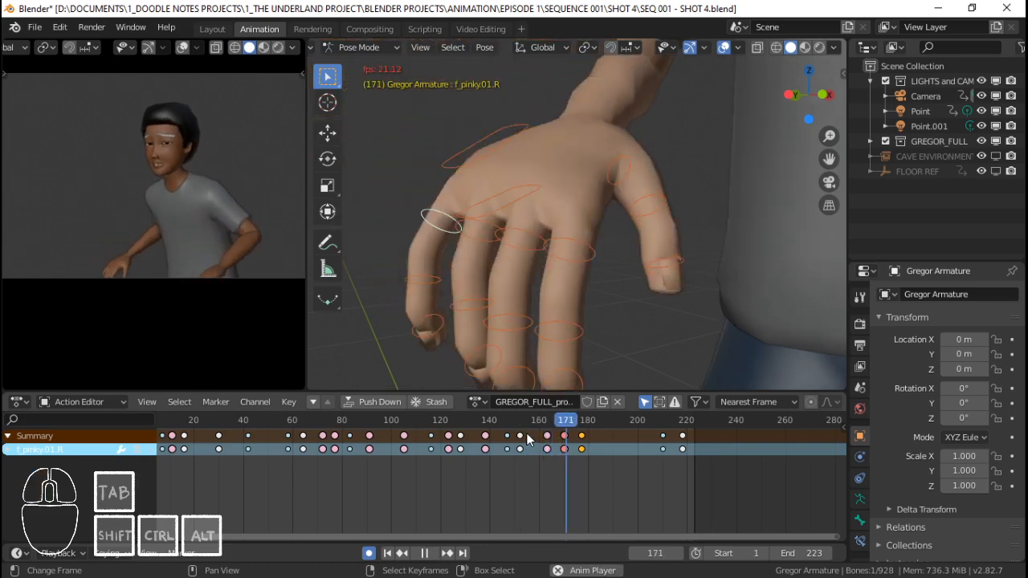
{"action": "left_click", "coordinate": [507, 440]}
{"action": "key", "text": "space"}
{"action": "key", "text": "space"}
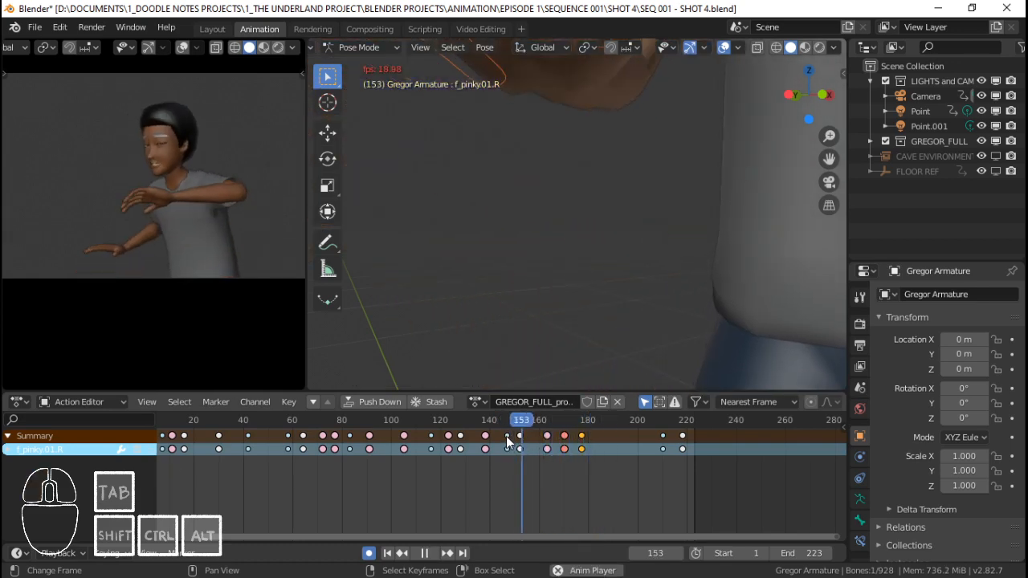
{"action": "key", "text": "space"}
{"action": "left_click", "coordinate": [248, 439]}
{"action": "scroll", "coordinate": [248, 440], "scroll_direction": "down", "scroll_amount": 3}
{"action": "middle_click_drag", "start_coordinate": [248, 440], "coordinate": [386, 452]}
{"action": "left_click", "coordinate": [314, 454]}
{"action": "key", "text": "space"}
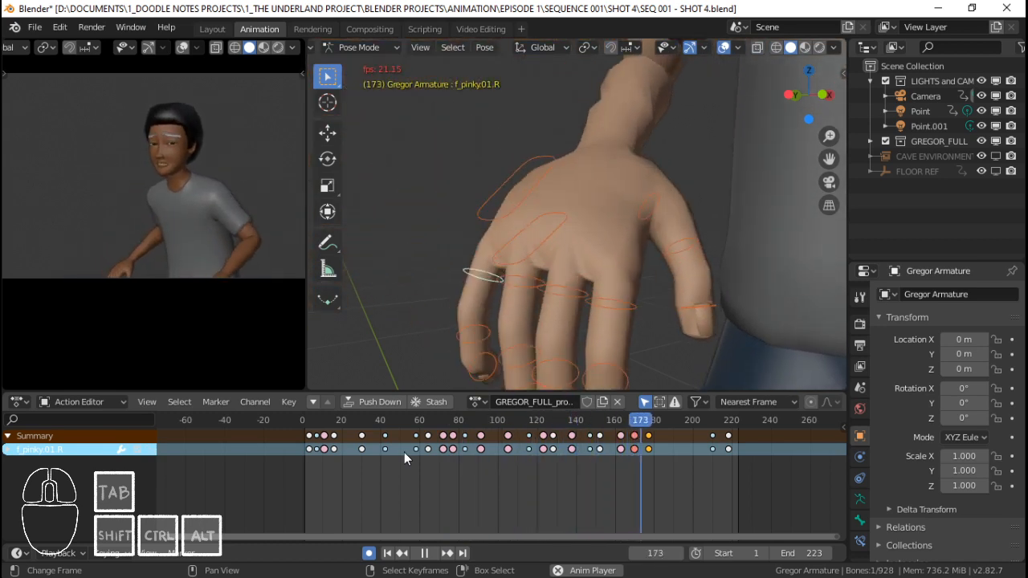
{"action": "key", "text": "space"}
Deselect the right hand, circle-select all left hand finger and palm controls, and go to frame 1.
{"action": "scroll", "coordinate": [732, 308], "scroll_direction": "down", "scroll_amount": 5}
{"action": "middle_click_drag", "start_coordinate": [729, 304], "coordinate": [498, 237], "text": "shift"}
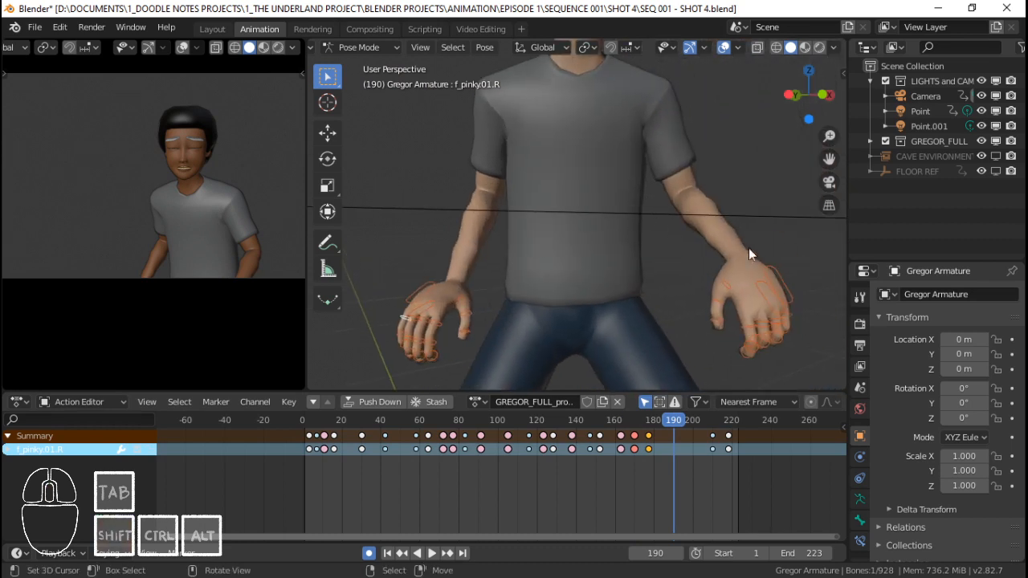
{"action": "middle_click_drag", "start_coordinate": [749, 261], "coordinate": [639, 229], "text": "shift"}
{"action": "scroll", "coordinate": [639, 231], "scroll_direction": "up", "scroll_amount": 1}
{"action": "key", "text": "alt+a"}
{"action": "key", "text": "c"}
{"action": "left_click", "coordinate": [630, 241]}
{"action": "right_click", "coordinate": [628, 259]}
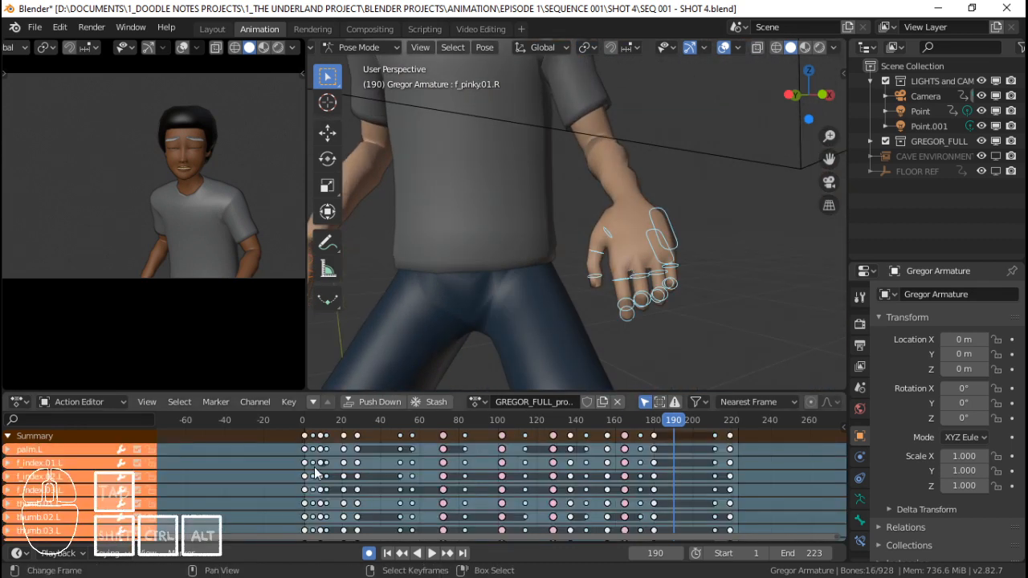
{"action": "key", "text": "shift+Left"}
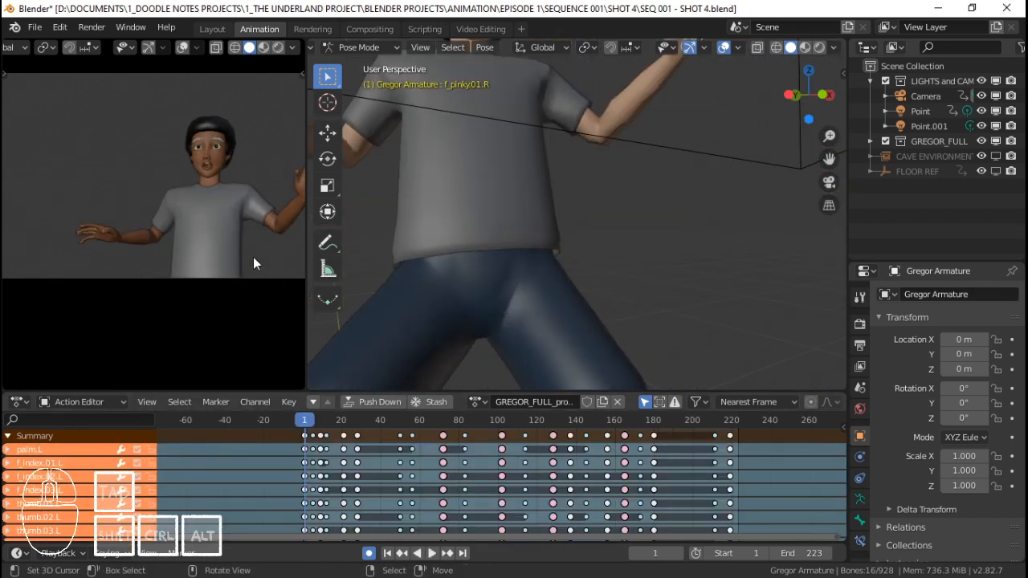
Bring Gregor's left hand into close view in the camera and perspective views and select the left middle finger's base control.
{"action": "scroll", "coordinate": [247, 257], "scroll_direction": "down", "scroll_amount": 1}
{"action": "middle_click_drag", "start_coordinate": [237, 257], "coordinate": [154, 252], "text": "shift"}
{"action": "scroll", "coordinate": [207, 207], "scroll_direction": "up", "scroll_amount": 2}
{"action": "middle_click_drag", "start_coordinate": [205, 209], "coordinate": [161, 242], "text": "shift"}
{"action": "scroll", "coordinate": [162, 243], "scroll_direction": "up", "scroll_amount": 2}
{"action": "middle_click_drag", "start_coordinate": [565, 192], "coordinate": [517, 264], "text": "shift"}
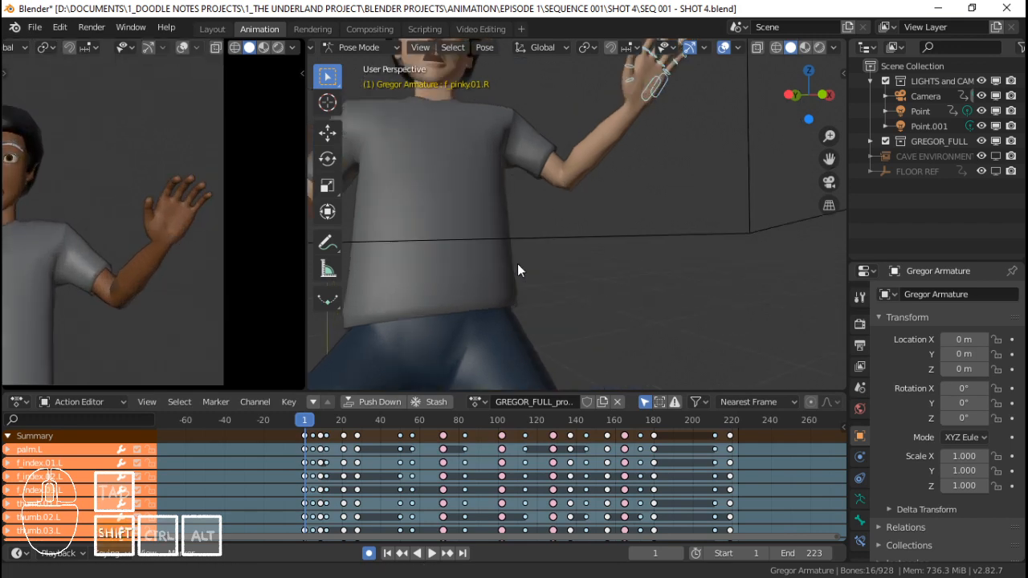
{"action": "middle_click_drag", "start_coordinate": [619, 178], "coordinate": [514, 323], "text": "shift"}
{"action": "scroll", "coordinate": [562, 251], "scroll_direction": "up", "scroll_amount": 2}
{"action": "right_click", "coordinate": [562, 214]}
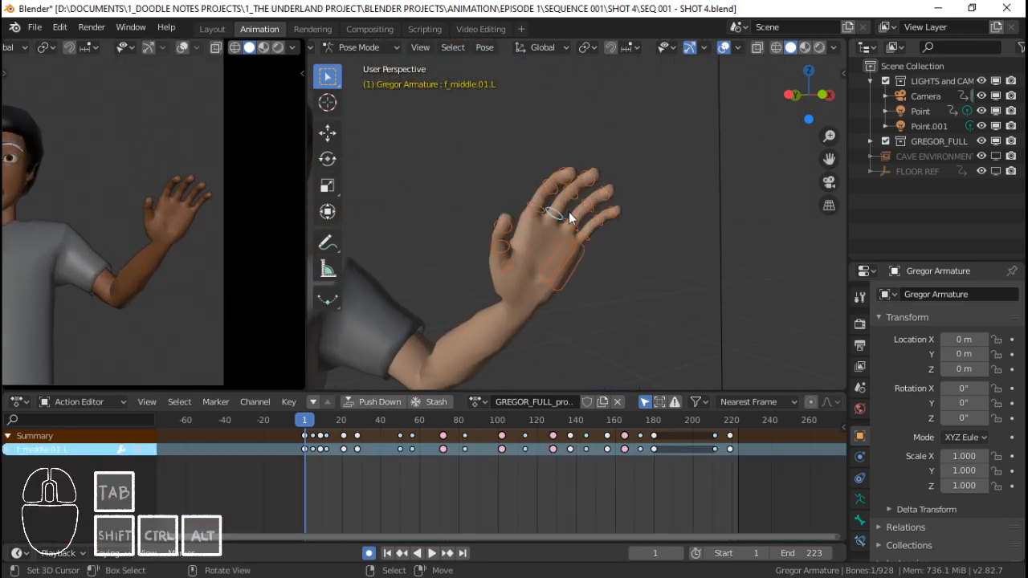
{"action": "key", "text": "KP_Decimal"}
{"action": "scroll", "coordinate": [550, 192], "scroll_direction": "down", "scroll_amount": 12}
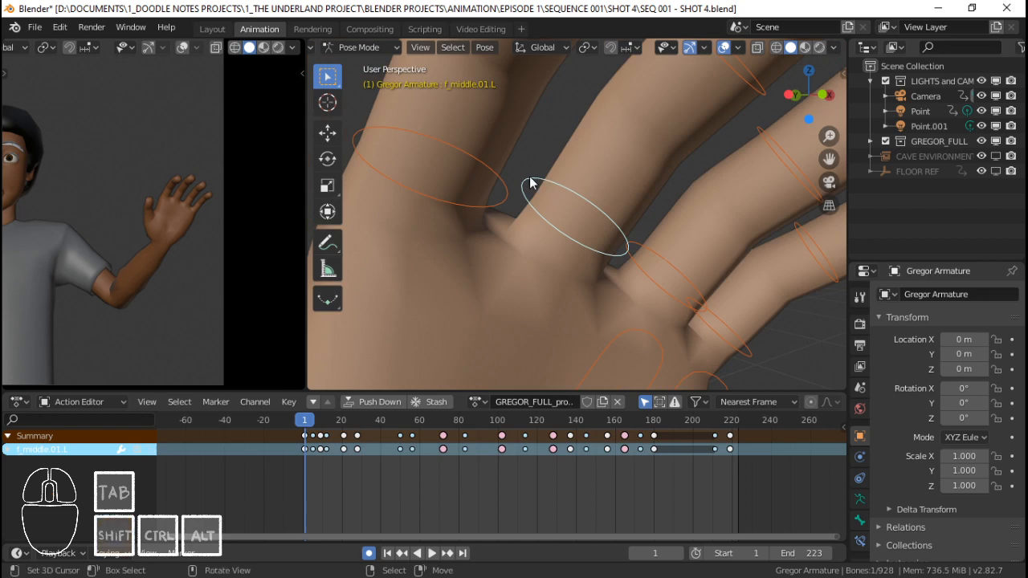
{"action": "middle_click_drag", "start_coordinate": [650, 187], "coordinate": [486, 175]}
{"action": "scroll", "coordinate": [589, 198], "scroll_direction": "up", "scroll_amount": 4}
{"action": "key", "text": "r"}
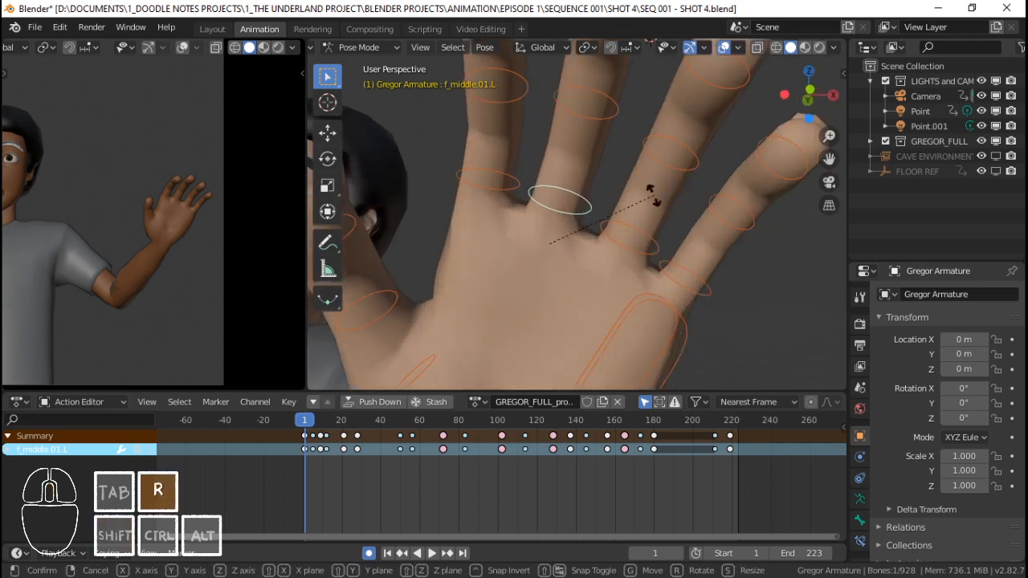
{"action": "key", "text": "x"}
{"action": "key", "text": "x"}
{"action": "right_click", "coordinate": [655, 197]}
Add the left index, ring and pinky base controls to the selection and clear the rotation of all four.
{"action": "right_click", "coordinate": [517, 186], "text": "shift"}
{"action": "right_click", "coordinate": [627, 225], "text": "shift"}
{"action": "right_click", "coordinate": [700, 276], "text": "shift"}
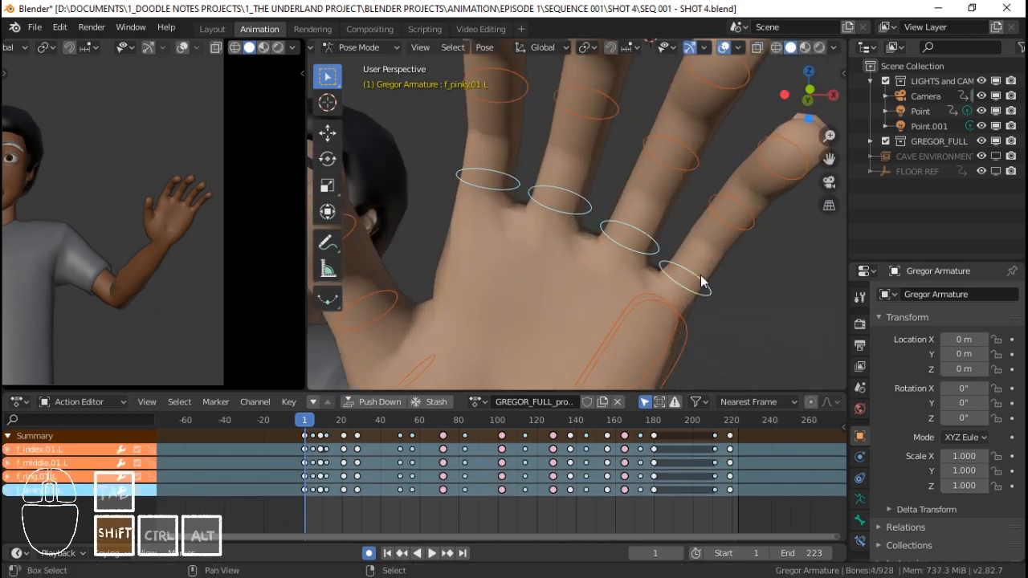
{"action": "key", "text": "alt+r"}
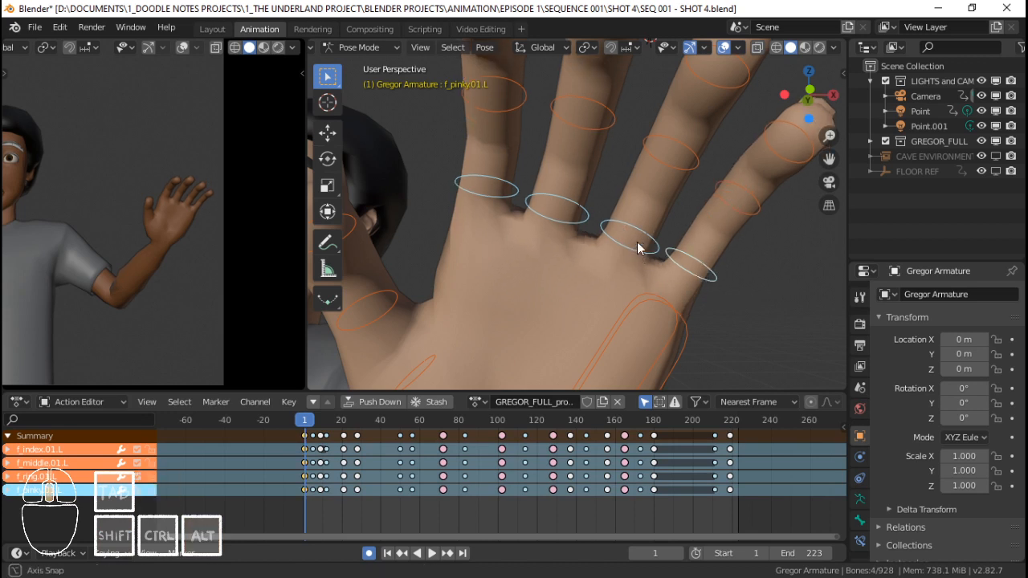
Select the second-joint controls of the left index, middle, ring and pinky fingers and clear their rotation.
{"action": "middle_click_drag", "start_coordinate": [637, 242], "coordinate": [647, 267]}
{"action": "scroll", "coordinate": [646, 266], "scroll_direction": "down", "scroll_amount": 3}
{"action": "right_click", "coordinate": [647, 267]}
{"action": "right_click", "coordinate": [589, 148]}
{"action": "right_click", "coordinate": [544, 132], "text": "shift"}
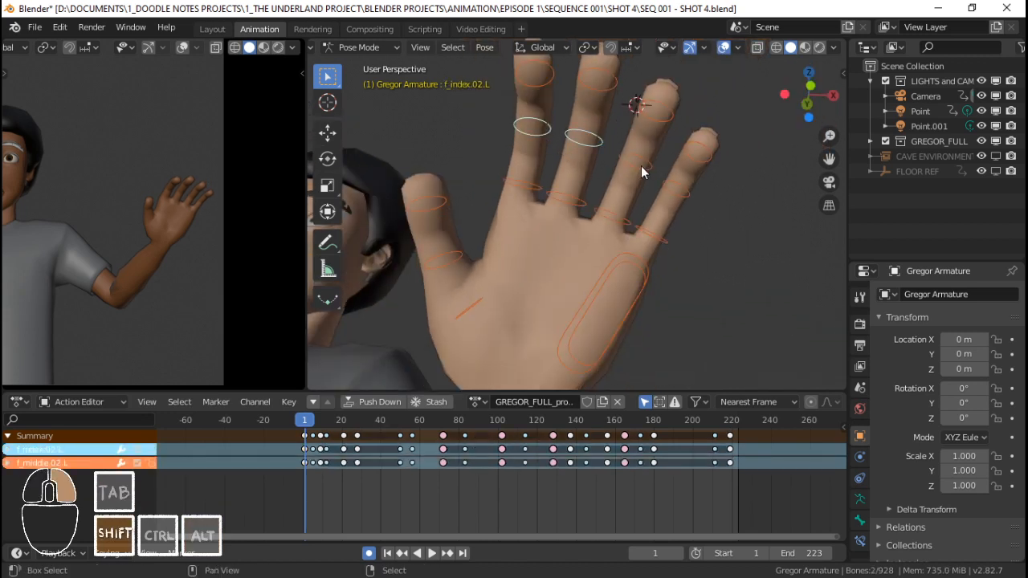
{"action": "right_click", "coordinate": [641, 166], "text": "shift"}
{"action": "right_click", "coordinate": [671, 184], "text": "shift"}
{"action": "key", "text": "alt+r"}
Rotate the left ring finger's base control about 2.8 degrees around its local Z axis.
{"action": "right_click", "coordinate": [565, 197]}
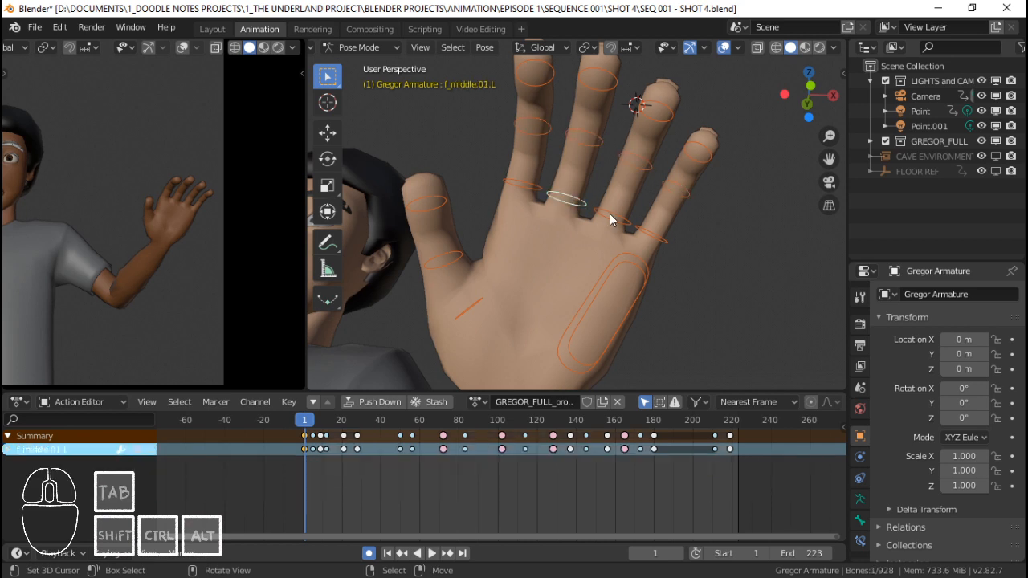
{"action": "right_click", "coordinate": [610, 214]}
{"action": "key", "text": "r"}
{"action": "key", "text": "z"}
{"action": "key", "text": "z"}
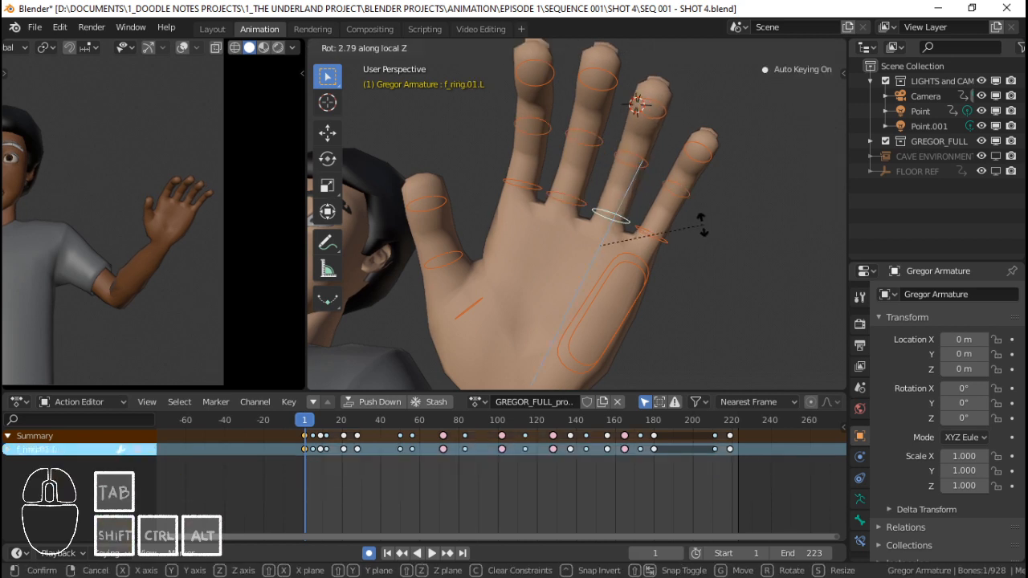
{"action": "left_click", "coordinate": [701, 225]}
Rotate the left middle finger's base control around its local Z axis toward the ring finger.
{"action": "right_click", "coordinate": [573, 191]}
{"action": "key", "text": "r"}
{"action": "key", "text": "z"}
{"action": "key", "text": "z"}
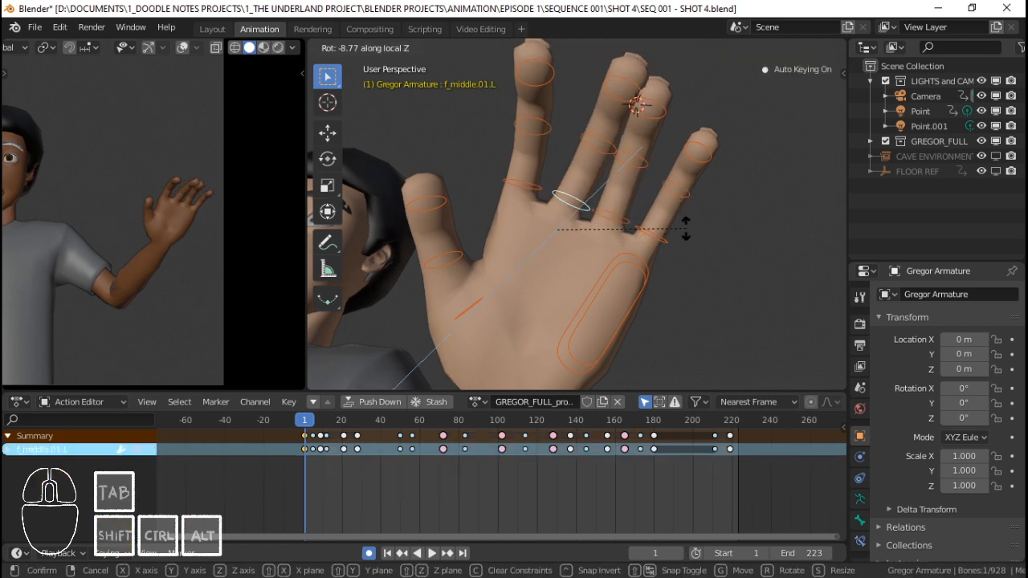
{"action": "left_click", "coordinate": [688, 214]}
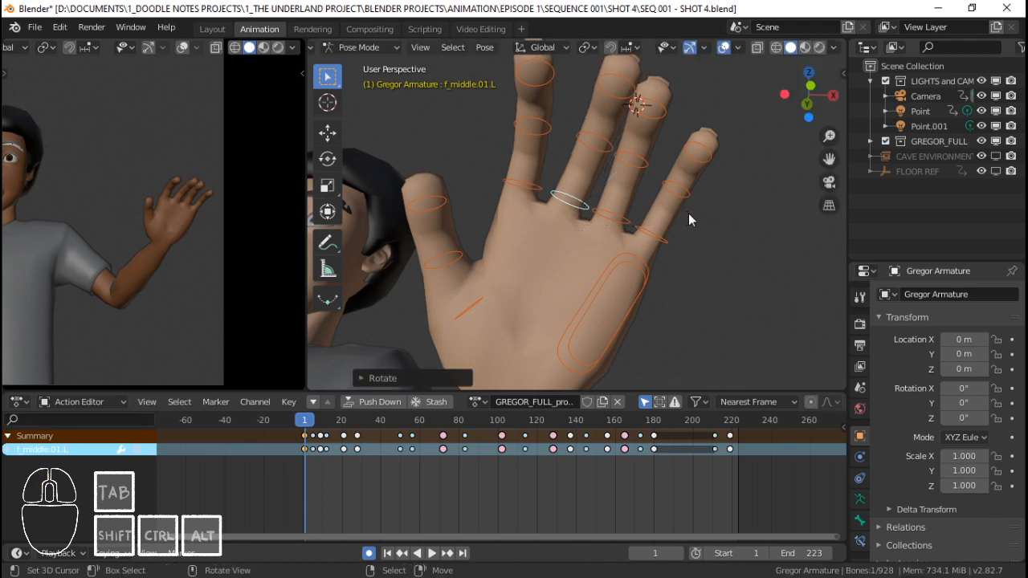
Select the fingertip controls of the left index, middle, ring and pinky fingers and clear their rotation.
{"action": "right_click", "coordinate": [698, 150]}
{"action": "right_click", "coordinate": [649, 110], "text": "shift"}
{"action": "right_click", "coordinate": [595, 86], "text": "shift"}
{"action": "right_click", "coordinate": [554, 79], "text": "shift"}
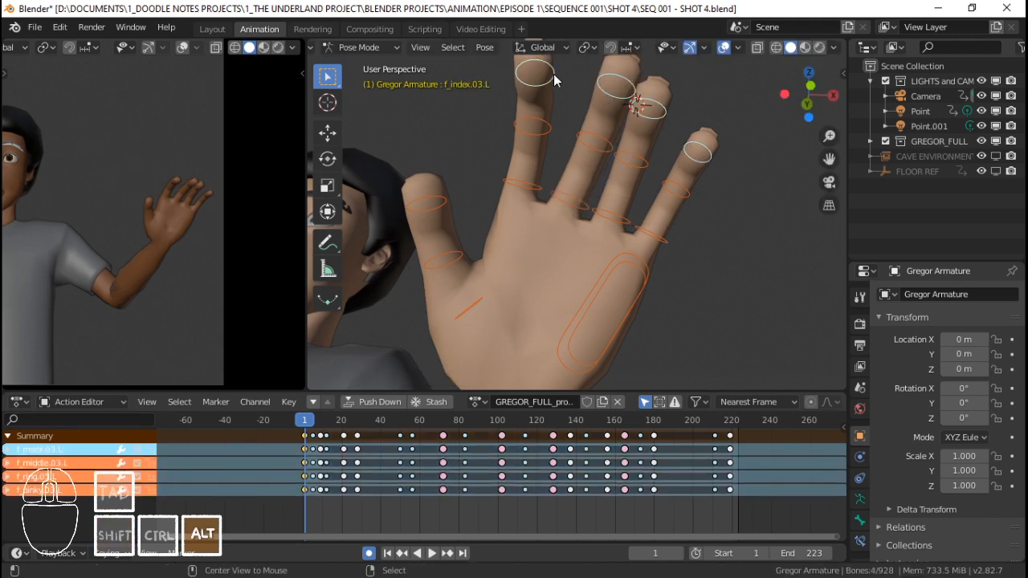
Rotate the left pinky's base control very slightly, about -0.5 degrees, around its local X axis.
{"action": "right_click", "coordinate": [645, 243]}
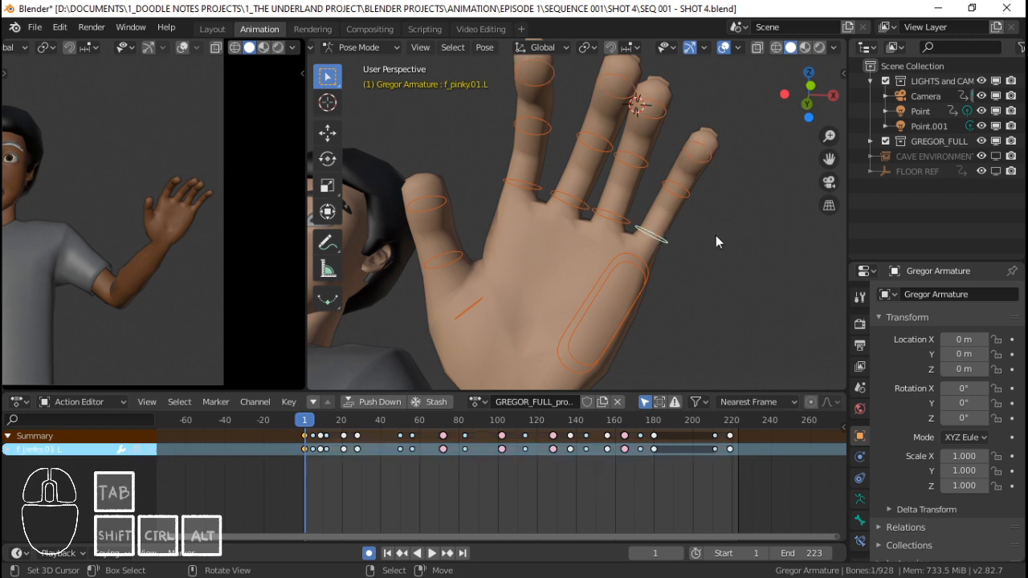
{"action": "key", "text": "r"}
{"action": "key", "text": "x"}
{"action": "key", "text": "x"}
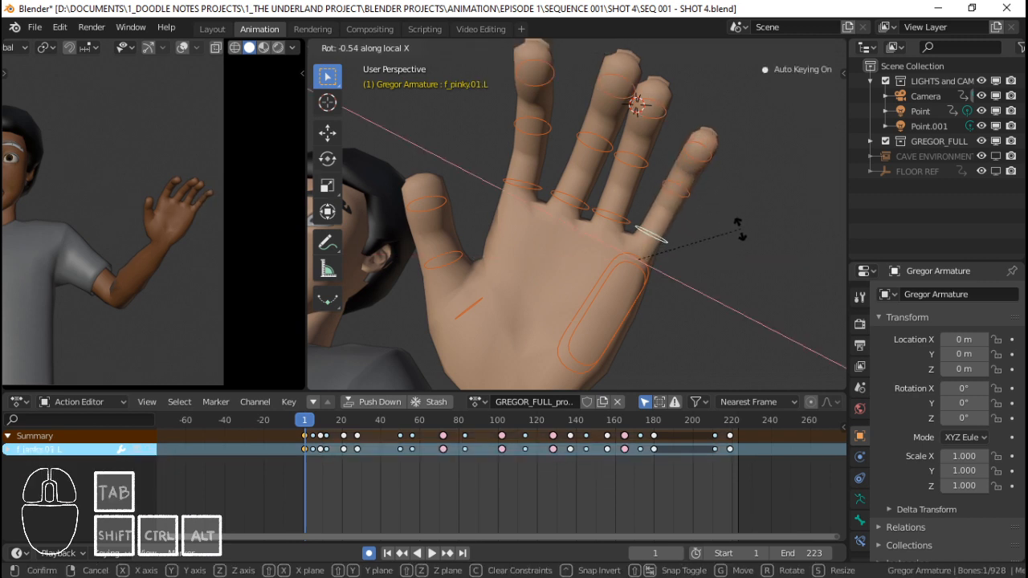
{"action": "left_click", "coordinate": [739, 230]}
Clear the left palm control's rotation and rotate it around its local X axis to cup the pinky side inward.
{"action": "middle_click_drag", "start_coordinate": [687, 213], "coordinate": [666, 271]}
{"action": "right_click", "coordinate": [594, 309]}
{"action": "key", "text": "alt+r"}
{"action": "key", "text": "r"}
{"action": "key", "text": "x"}
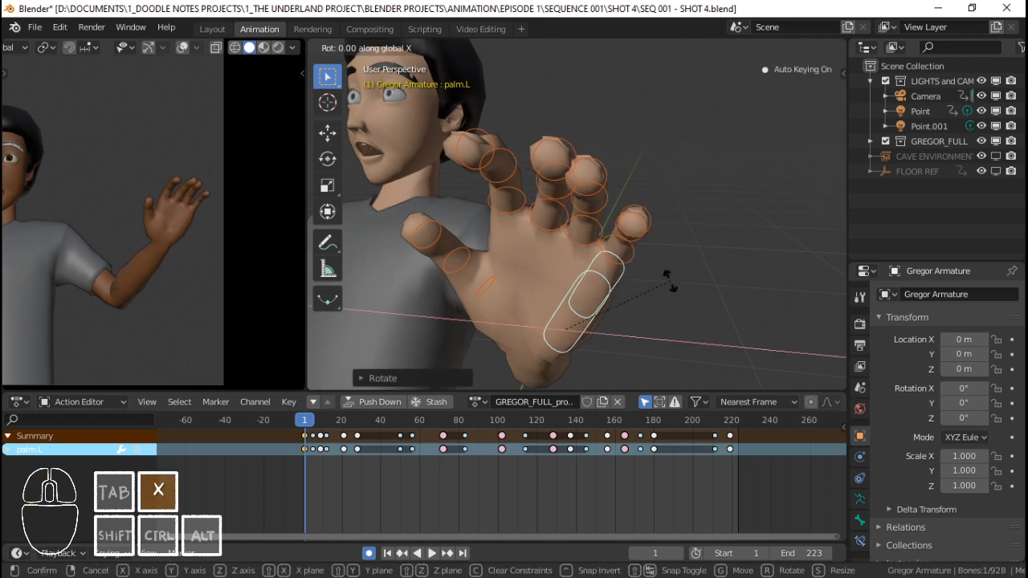
{"action": "key", "text": "x"}
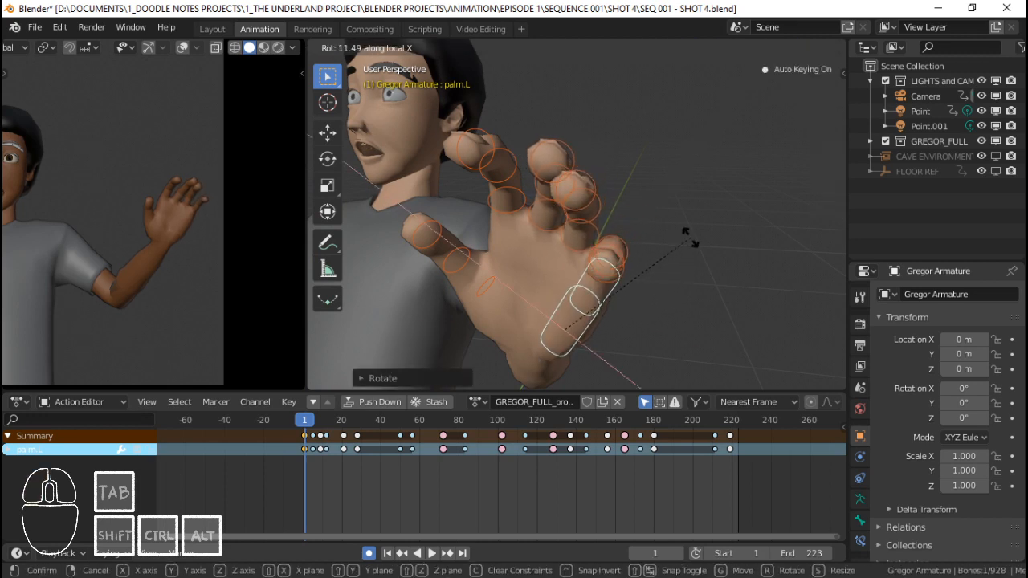
{"action": "left_click", "coordinate": [701, 233]}
Rotate the left palm control in the negative direction around its local Y axis.
{"action": "middle_click_drag", "start_coordinate": [676, 248], "coordinate": [631, 281]}
{"action": "key", "text": "r"}
{"action": "key", "text": "y"}
{"action": "key", "text": "y"}
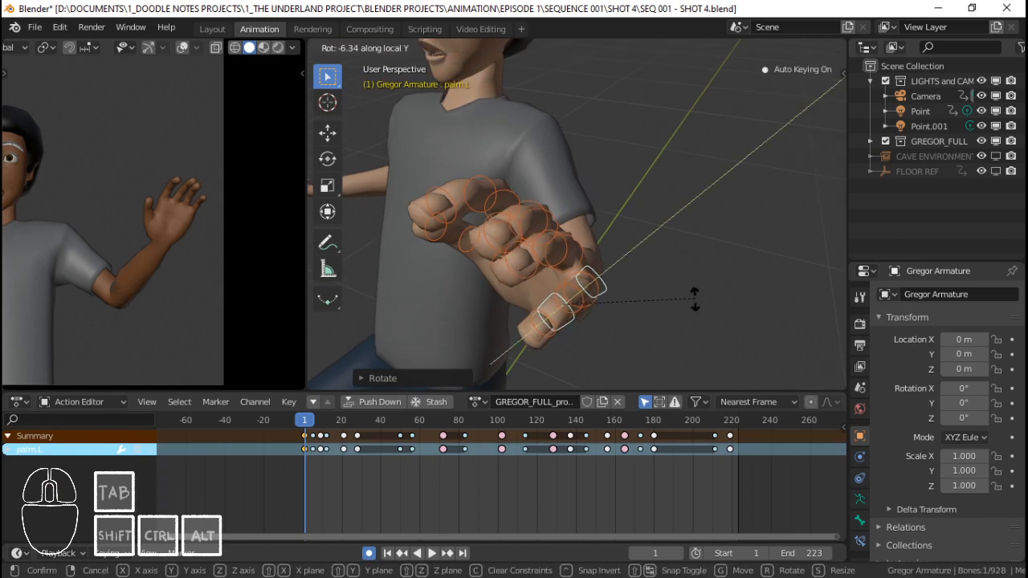
{"action": "left_click", "coordinate": [694, 305]}
Rotate the left ring finger's base control about -4 degrees around its local Z axis.
{"action": "middle_click_drag", "start_coordinate": [514, 310], "coordinate": [681, 241]}
{"action": "middle_click_drag", "start_coordinate": [682, 241], "coordinate": [642, 181]}
{"action": "left_click", "coordinate": [646, 239]}
{"action": "key", "text": "r"}
{"action": "key", "text": "z"}
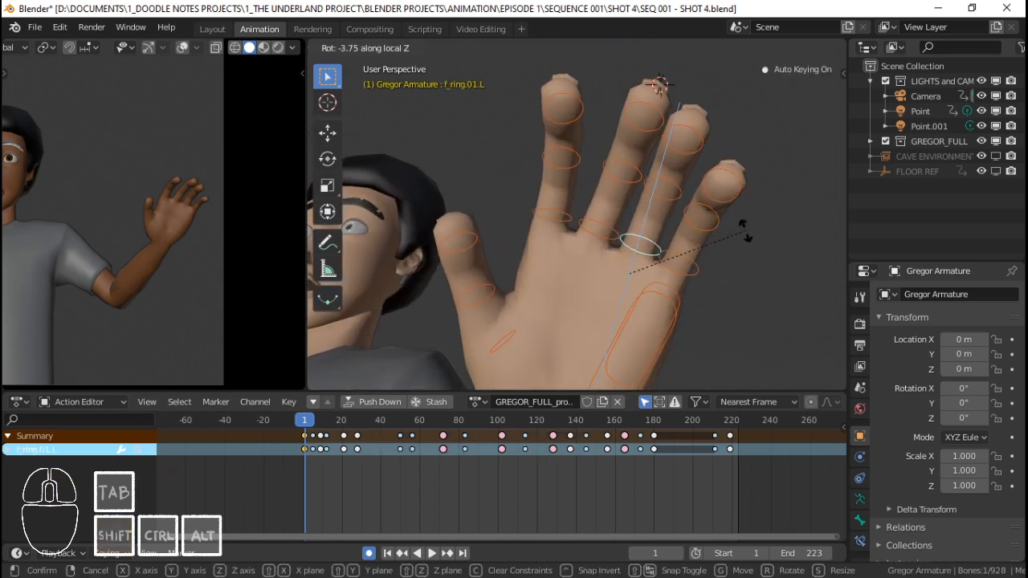
{"action": "left_click", "coordinate": [747, 234]}
Rotate the left index finger's base control about -5 degrees around its local X axis.
{"action": "middle_click_drag", "start_coordinate": [747, 234], "coordinate": [650, 142]}
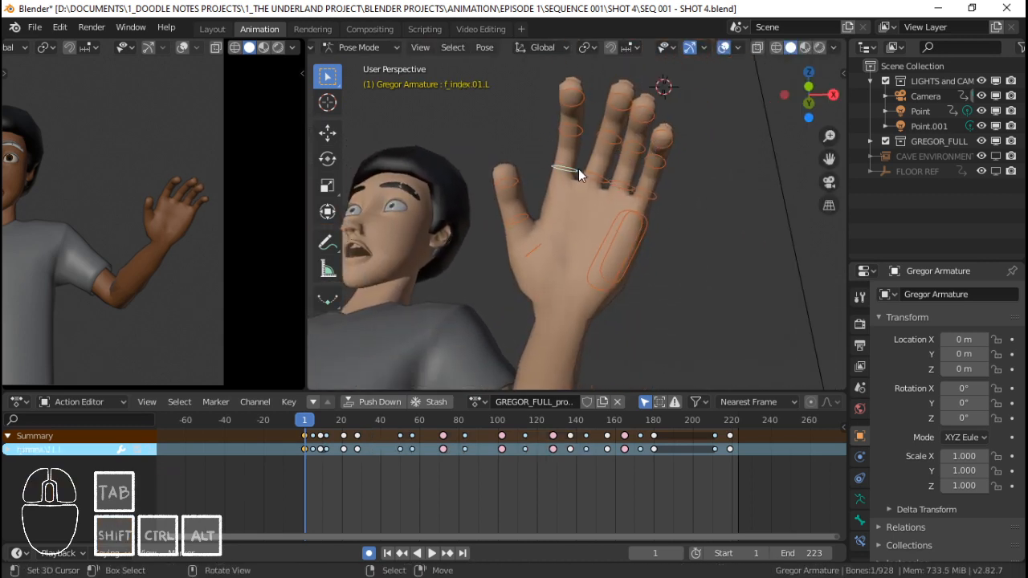
{"action": "middle_click_drag", "start_coordinate": [578, 169], "coordinate": [715, 189]}
{"action": "key", "text": "r"}
{"action": "key", "text": "x"}
{"action": "key", "text": "x"}
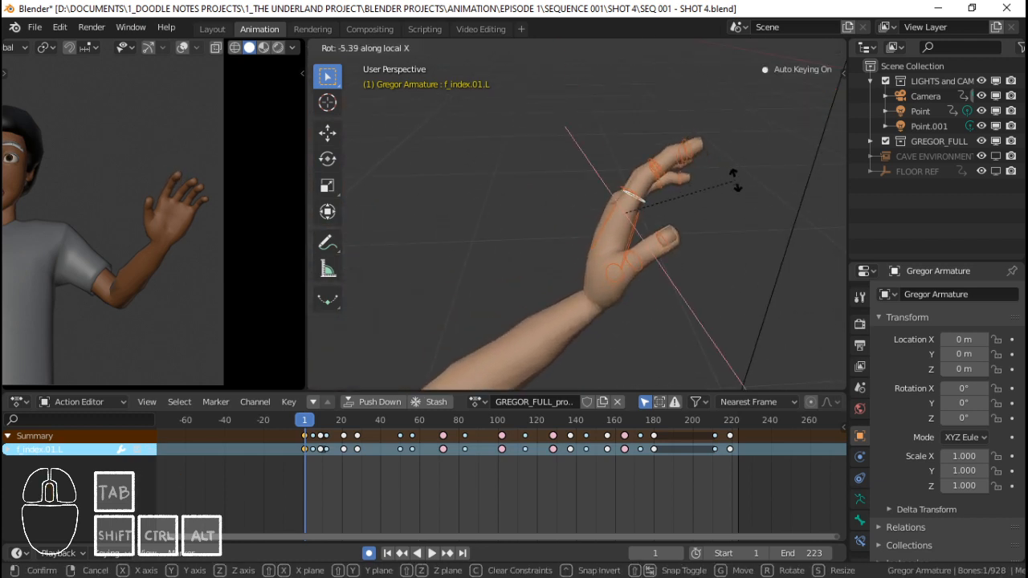
{"action": "left_click", "coordinate": [735, 179]}
Rotate the left thumb's base control in the negative direction around its local X axis.
{"action": "middle_click_drag", "start_coordinate": [734, 179], "coordinate": [690, 209]}
{"action": "left_click", "coordinate": [628, 304]}
{"action": "key", "text": "r"}
{"action": "key", "text": "x"}
{"action": "key", "text": "x"}
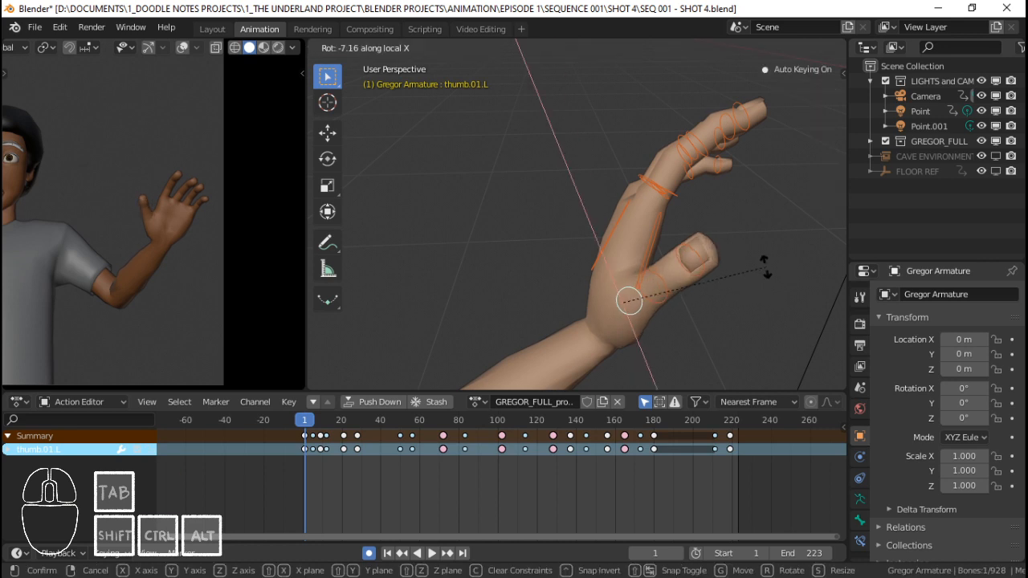
{"action": "left_click", "coordinate": [765, 277]}
Rotate the left ring finger's base control around its local X axis to bring it closer to the middle finger.
{"action": "middle_click_drag", "start_coordinate": [721, 251], "coordinate": [624, 218]}
{"action": "left_click", "coordinate": [669, 222]}
{"action": "key", "text": "r"}
{"action": "key", "text": "x"}
{"action": "key", "text": "x"}
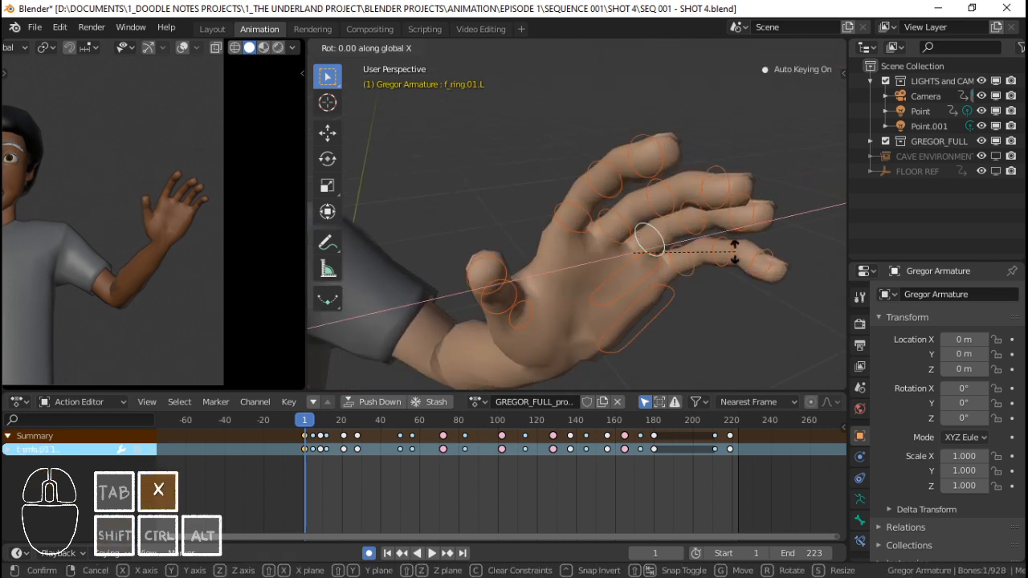
{"action": "left_click", "coordinate": [740, 245]}
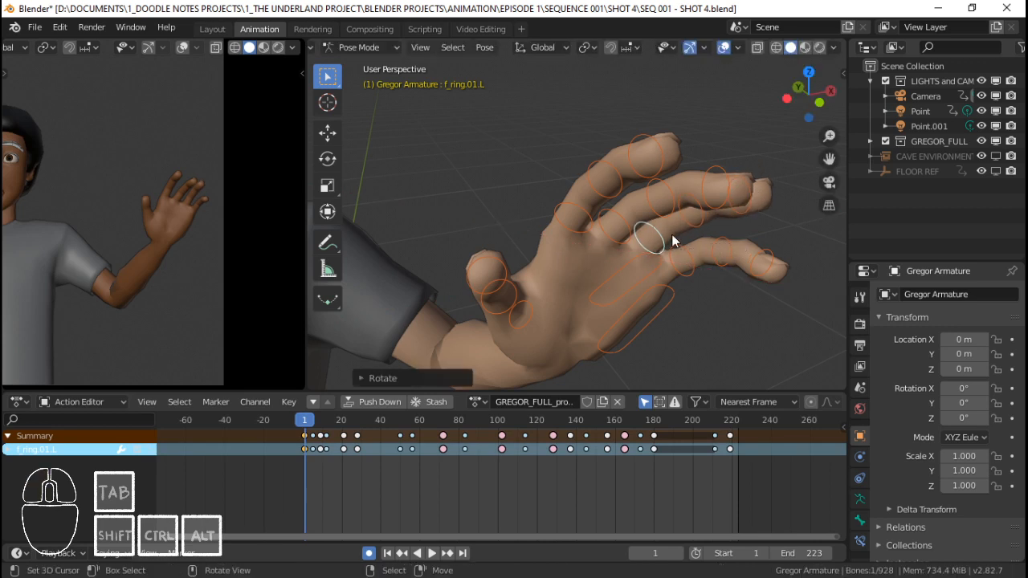
Rotate the left middle finger's base control slightly around its local X axis.
{"action": "left_click", "coordinate": [615, 228]}
{"action": "key", "text": "r"}
{"action": "key", "text": "x"}
{"action": "key", "text": "x"}
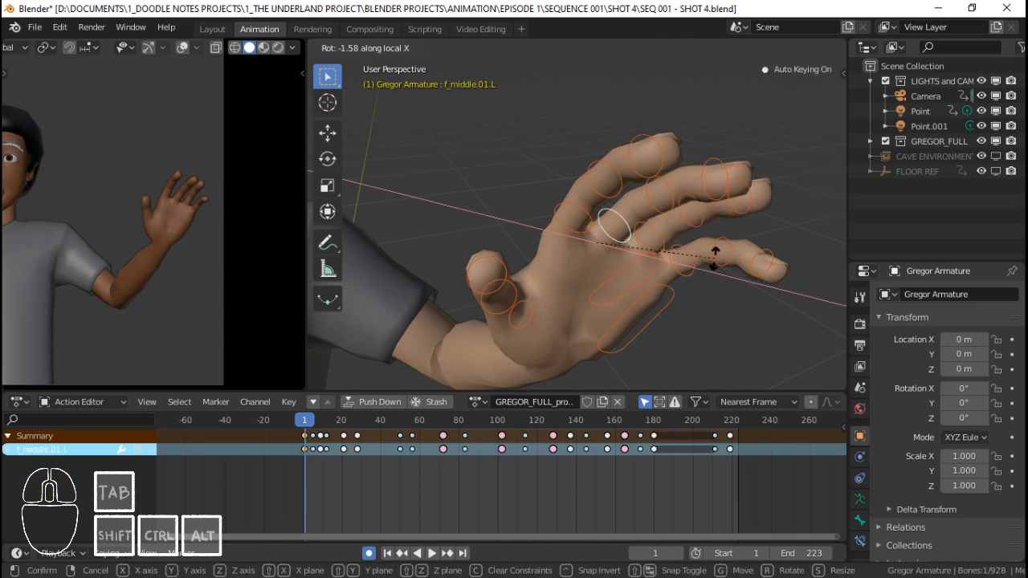
{"action": "left_click", "coordinate": [716, 265]}
Rotate the left pinky's base control in the negative direction around its local X axis, closer to the ring finger's bend.
{"action": "left_click", "coordinate": [683, 260]}
{"action": "key", "text": "r"}
{"action": "key", "text": "x"}
{"action": "key", "text": "x"}
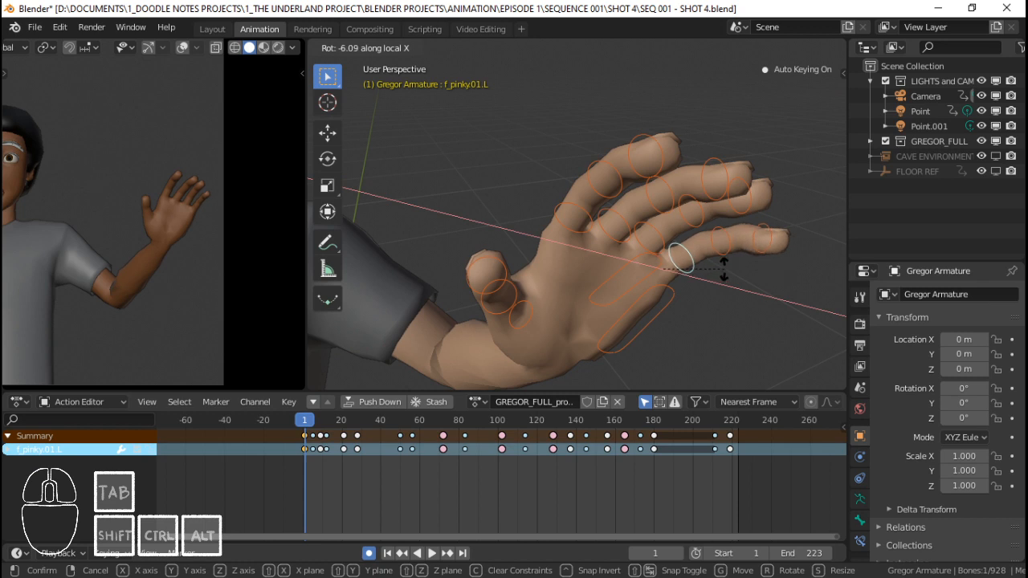
{"action": "left_click", "coordinate": [725, 277]}
Rotate the left pinky's base control about -7 degrees around its local Z axis to spread it outward.
{"action": "middle_click_drag", "start_coordinate": [726, 277], "coordinate": [727, 225]}
{"action": "key", "text": "r"}
{"action": "key", "text": "z"}
{"action": "key", "text": "z"}
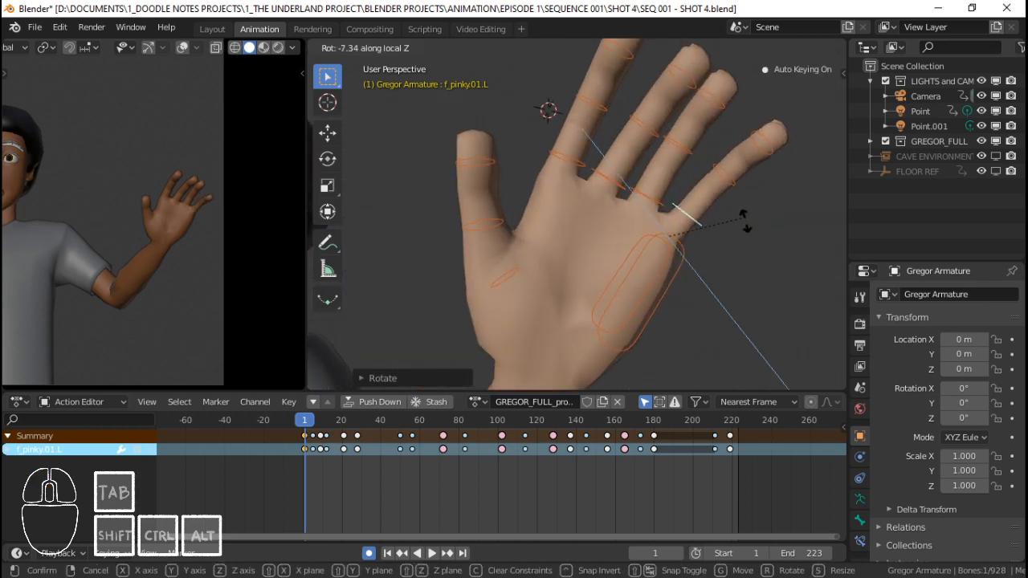
{"action": "left_click", "coordinate": [746, 221]}
Circle-select all left hand controls, insert LocRot keyframes for them on frame 1, and advance to frame 5.
{"action": "scroll", "coordinate": [746, 220], "scroll_direction": "down", "scroll_amount": 2}
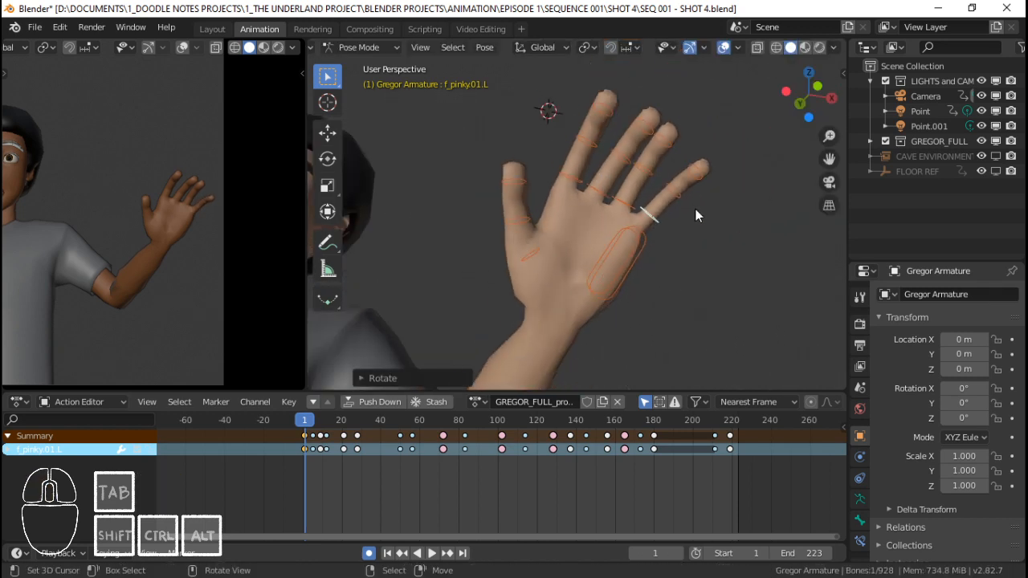
{"action": "key", "text": "c"}
{"action": "left_click", "coordinate": [615, 202]}
{"action": "right_click", "coordinate": [615, 203]}
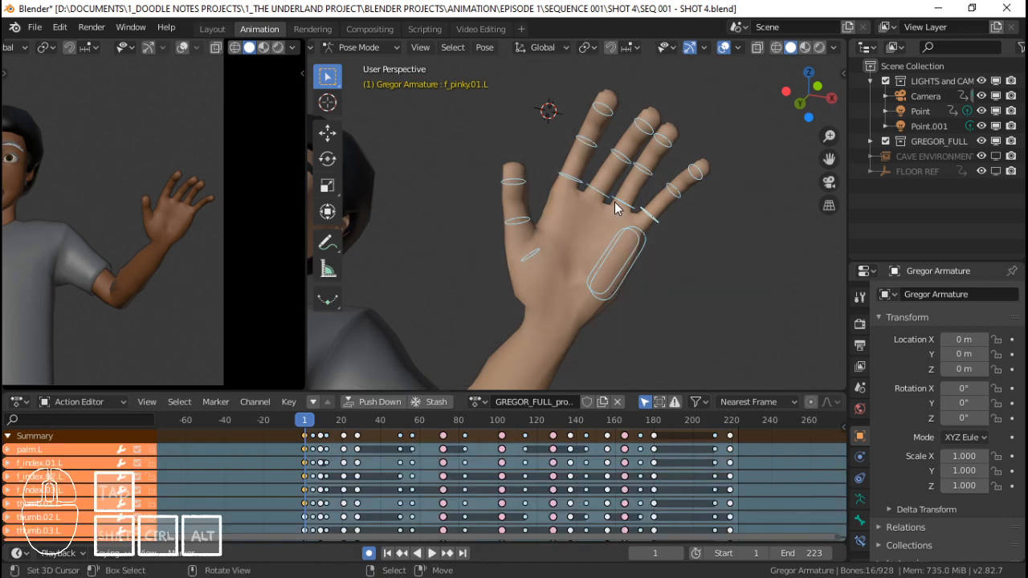
{"action": "key", "text": "Up"}
Bring the character into view in both views and briefly play back from frame 5 to check the left hand's motion.
{"action": "scroll", "coordinate": [563, 199], "scroll_direction": "down", "scroll_amount": 3}
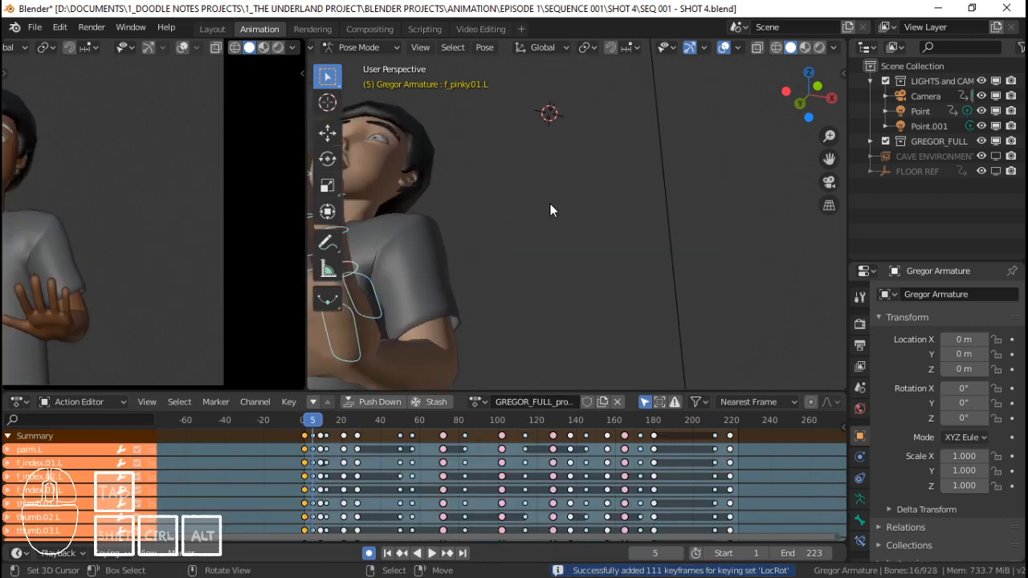
{"action": "scroll", "coordinate": [73, 260], "scroll_direction": "down", "scroll_amount": 3}
{"action": "scroll", "coordinate": [73, 265], "scroll_direction": "up", "scroll_amount": 2}
{"action": "scroll", "coordinate": [600, 266], "scroll_direction": "down", "scroll_amount": 4}
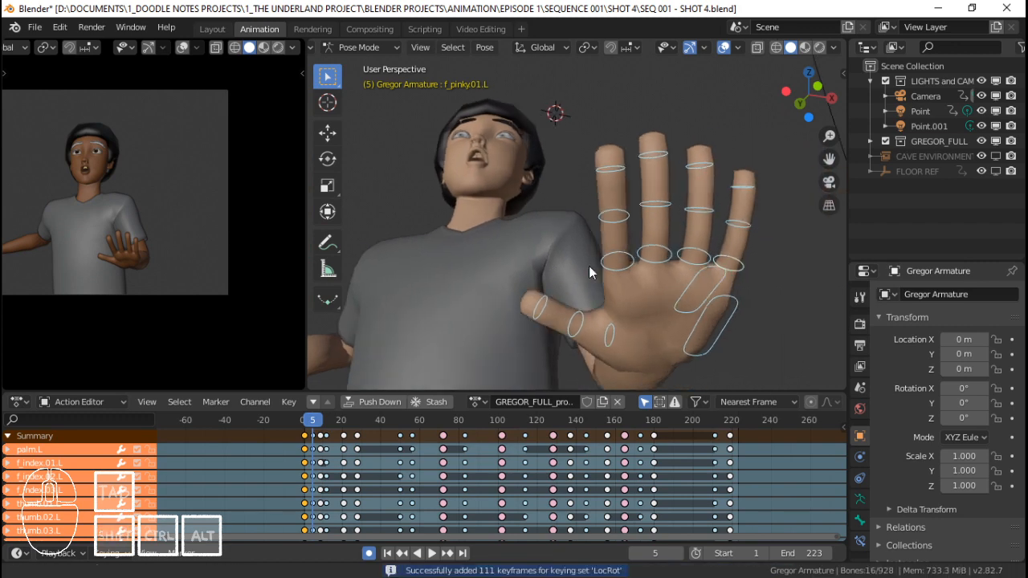
{"action": "key", "text": "space"}
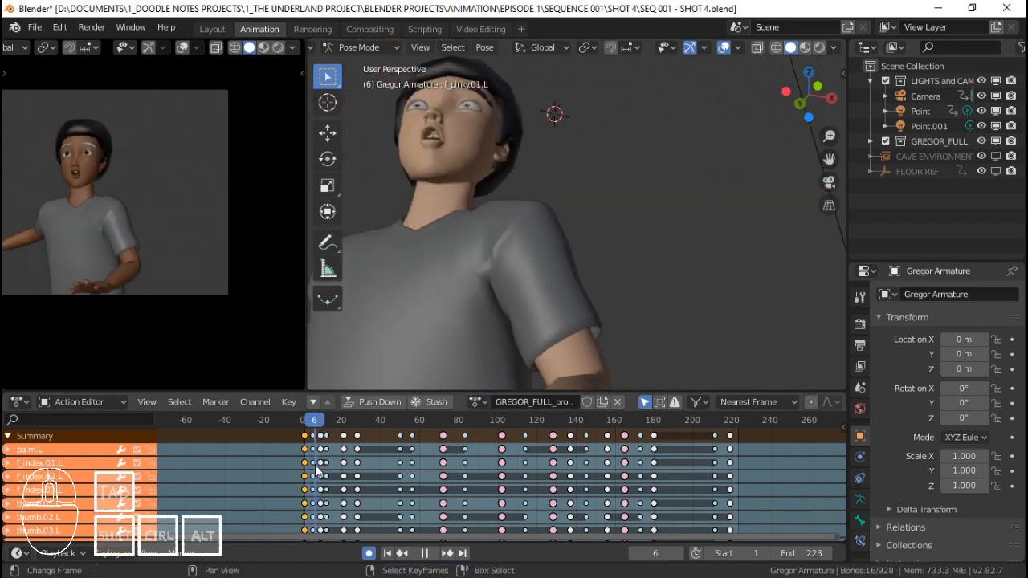
{"action": "key", "text": "Escape"}
Rotate the left pinky's base control around its local Z axis at frame 5 to spread it away from the ring finger.
{"action": "left_click", "coordinate": [691, 275]}
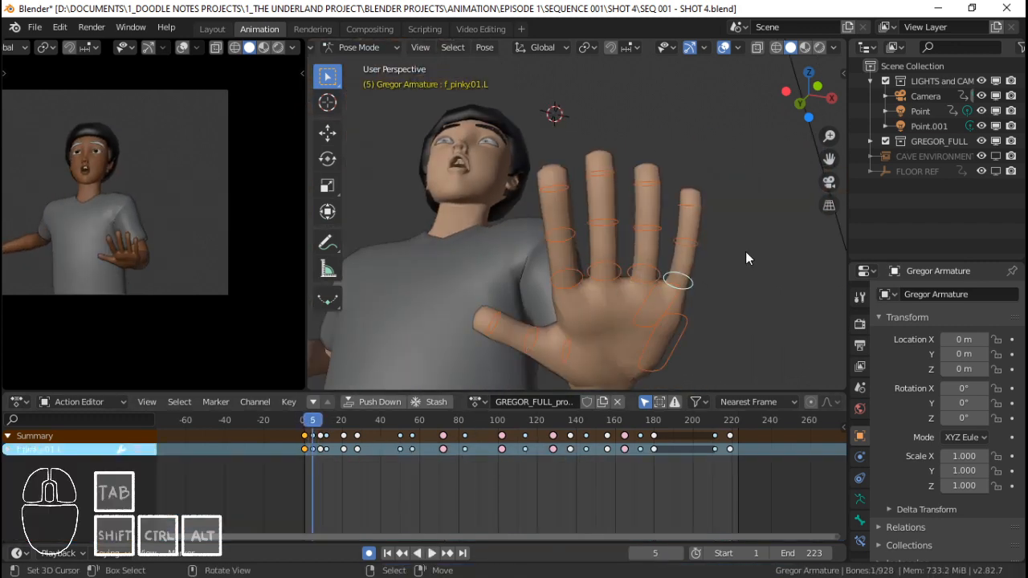
{"action": "key", "text": "r"}
{"action": "key", "text": "z"}
{"action": "key", "text": "z"}
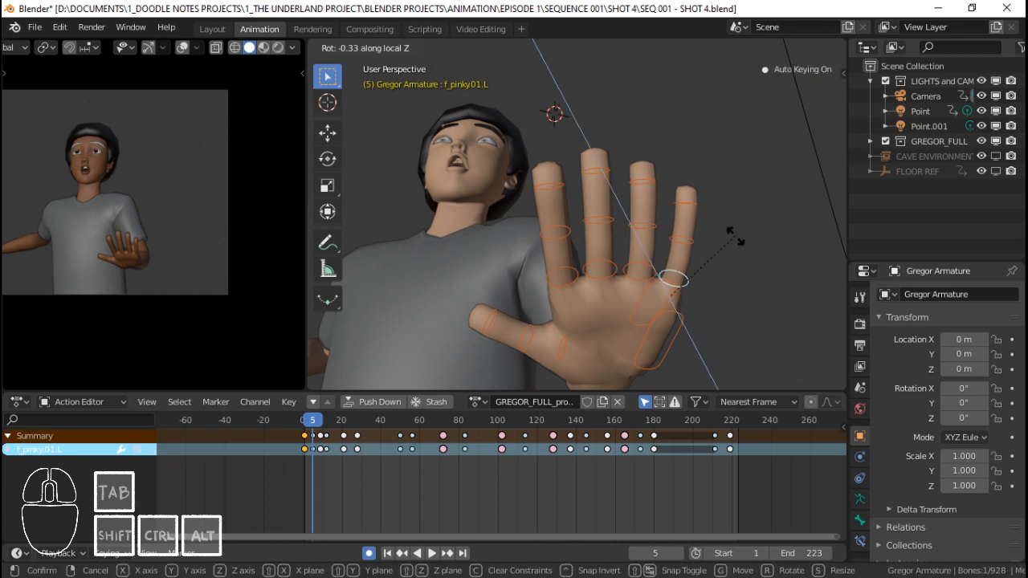
{"action": "left_click", "coordinate": [743, 249]}
Rotate the left ring finger's base control around its local Z axis at frame 5 to fan it toward the pinky.
{"action": "left_click", "coordinate": [662, 265]}
{"action": "key", "text": "r"}
{"action": "key", "text": "z"}
{"action": "key", "text": "z"}
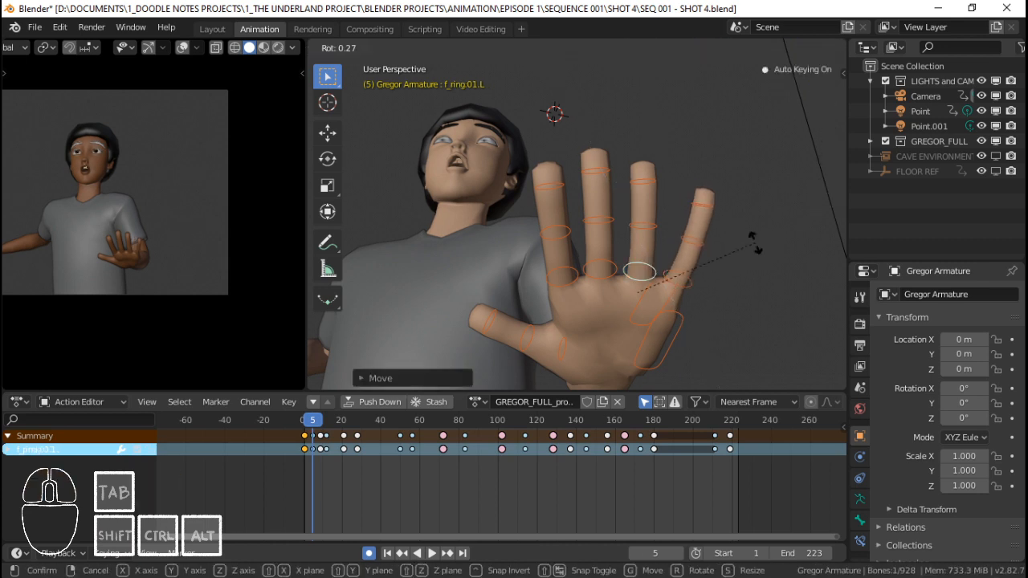
{"action": "left_click", "coordinate": [761, 261]}
Rotate the left middle finger's base control around its local Z axis at frame 5 to fan it toward the ring finger.
{"action": "left_click", "coordinate": [603, 275]}
{"action": "key", "text": "r"}
{"action": "key", "text": "z"}
{"action": "key", "text": "z"}
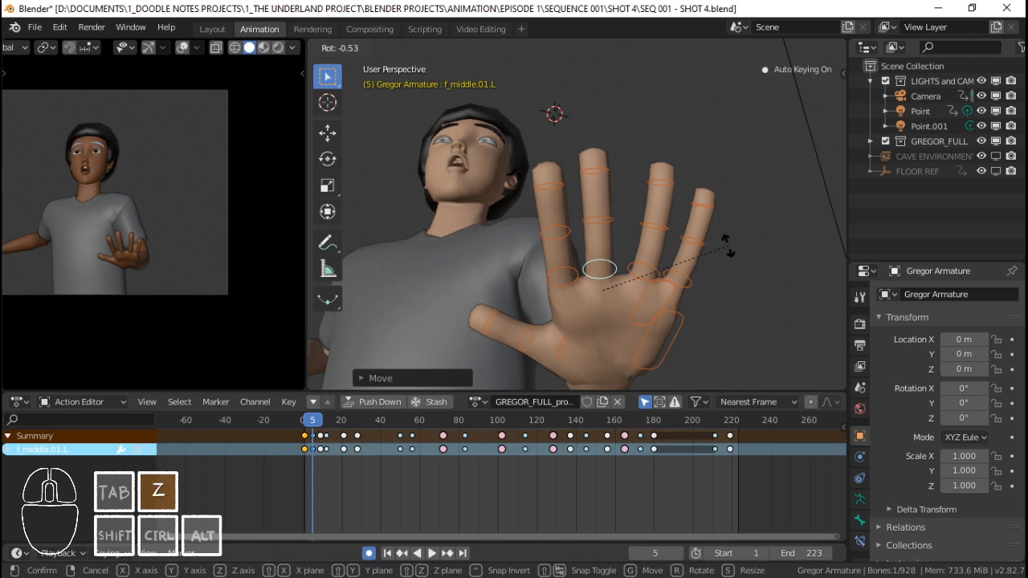
{"action": "left_click", "coordinate": [736, 273]}
Rotate the left index finger's base control around its local Z axis at frame 5 to angle it toward the middle finger.
{"action": "left_click", "coordinate": [565, 276]}
{"action": "key", "text": "r"}
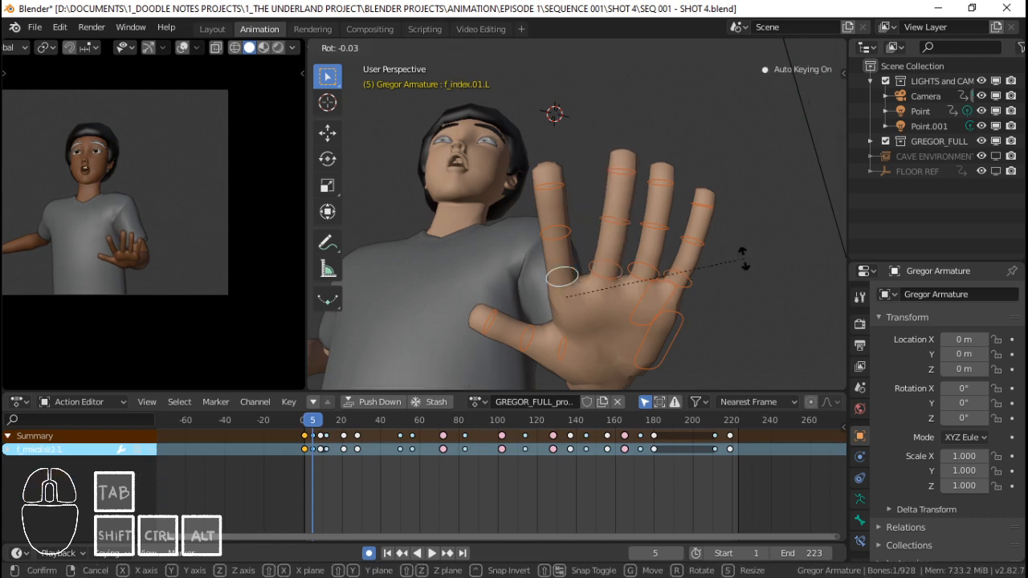
{"action": "key", "text": "z"}
{"action": "key", "text": "z"}
{"action": "left_click", "coordinate": [745, 283]}
Select all the left hand controls and insert LocRot keyframes for them at frame 5.
{"action": "left_click", "coordinate": [546, 362]}
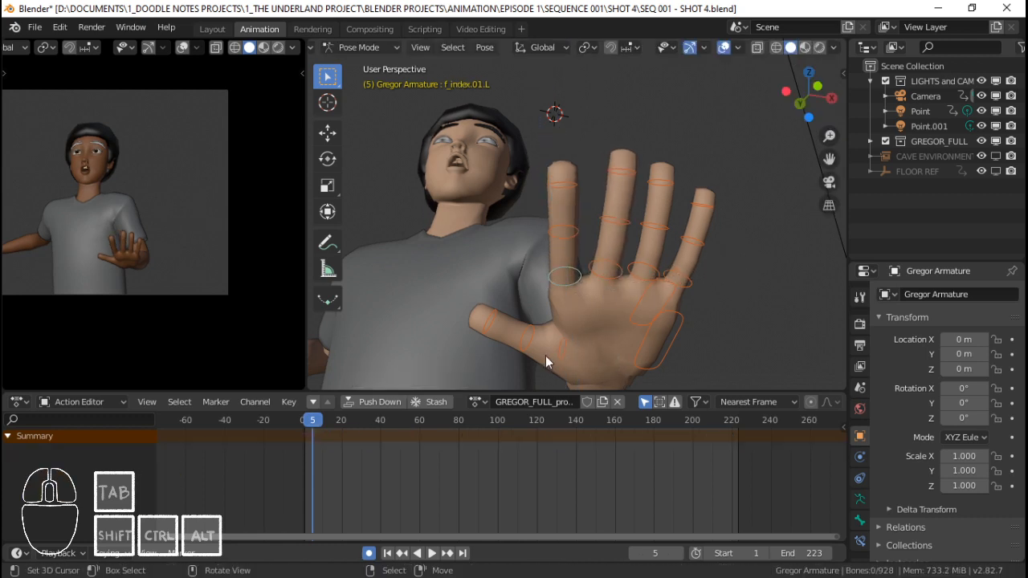
{"action": "right_click", "coordinate": [655, 313]}
{"action": "scroll", "coordinate": [647, 283], "scroll_direction": "down", "scroll_amount": 4}
{"action": "key", "text": "a"}
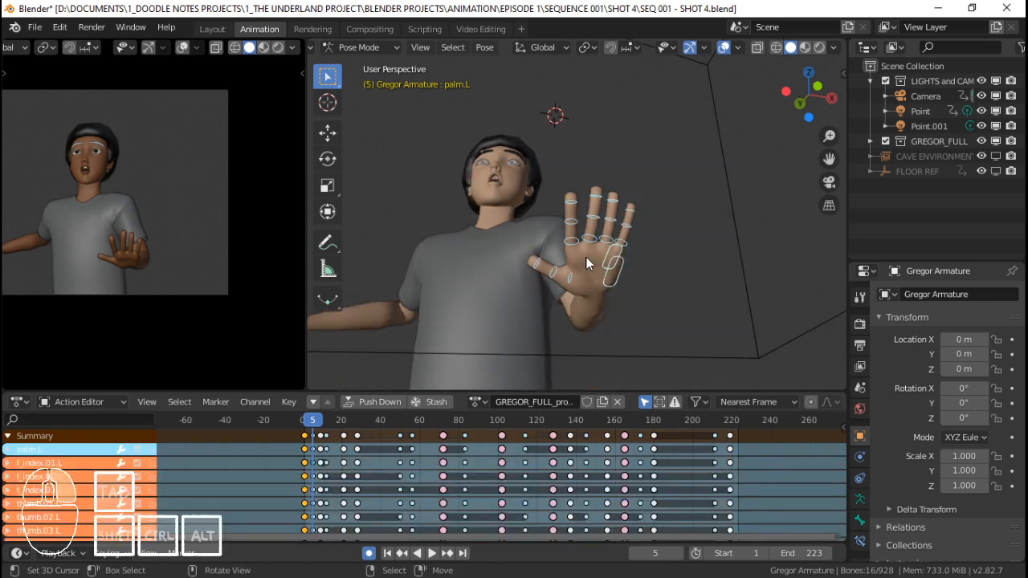
{"action": "scroll", "coordinate": [605, 247], "scroll_direction": "up", "scroll_amount": 2}
{"action": "key", "text": "i"}
Play back and scrub the first 20 frames to check the left hand's finger motion between its early keyframes.
{"action": "key", "text": "space"}
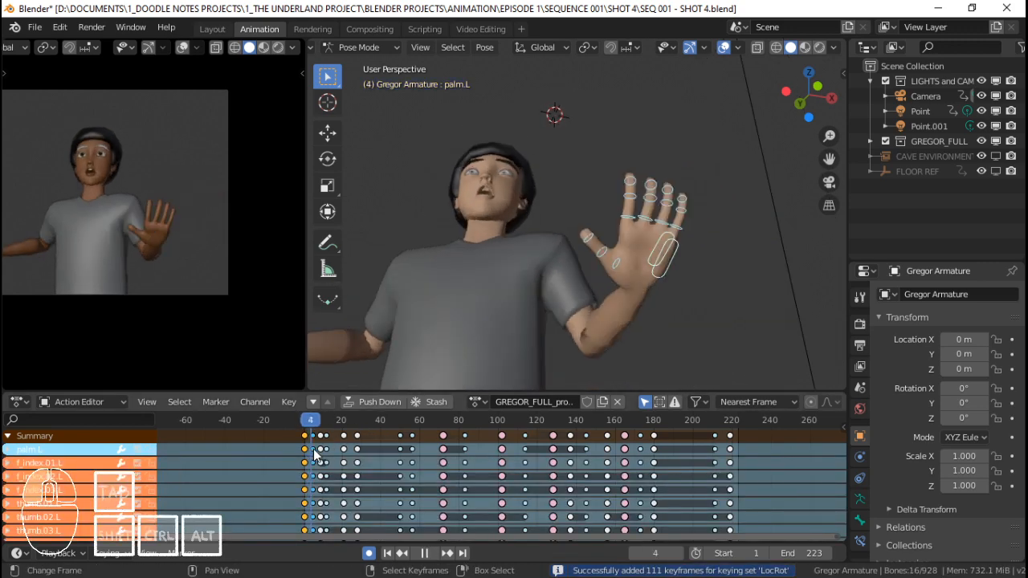
{"action": "key", "text": "space"}
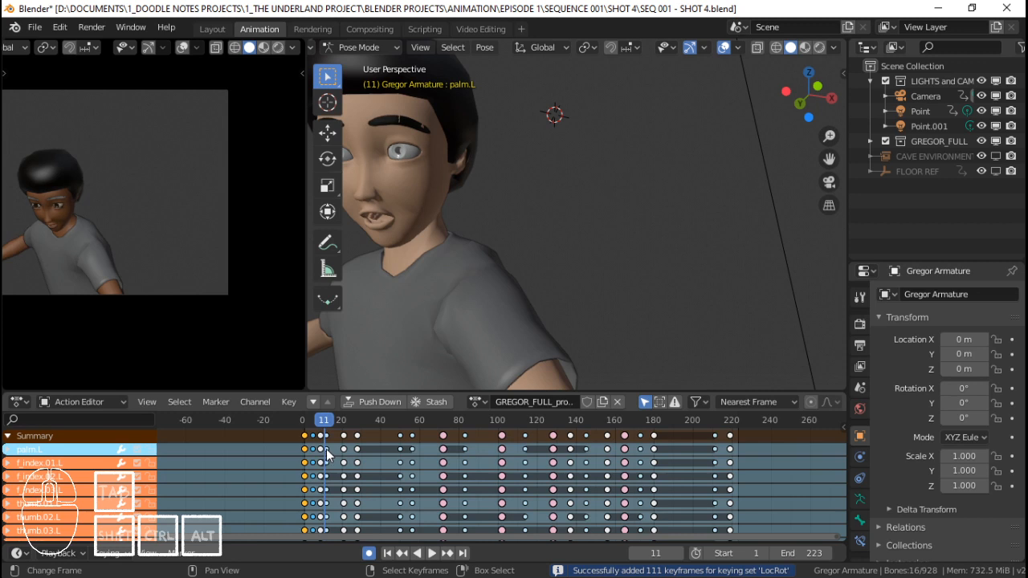
{"action": "scroll", "coordinate": [574, 246], "scroll_direction": "down", "scroll_amount": 4}
{"action": "scroll", "coordinate": [575, 247], "scroll_direction": "up", "scroll_amount": 2}
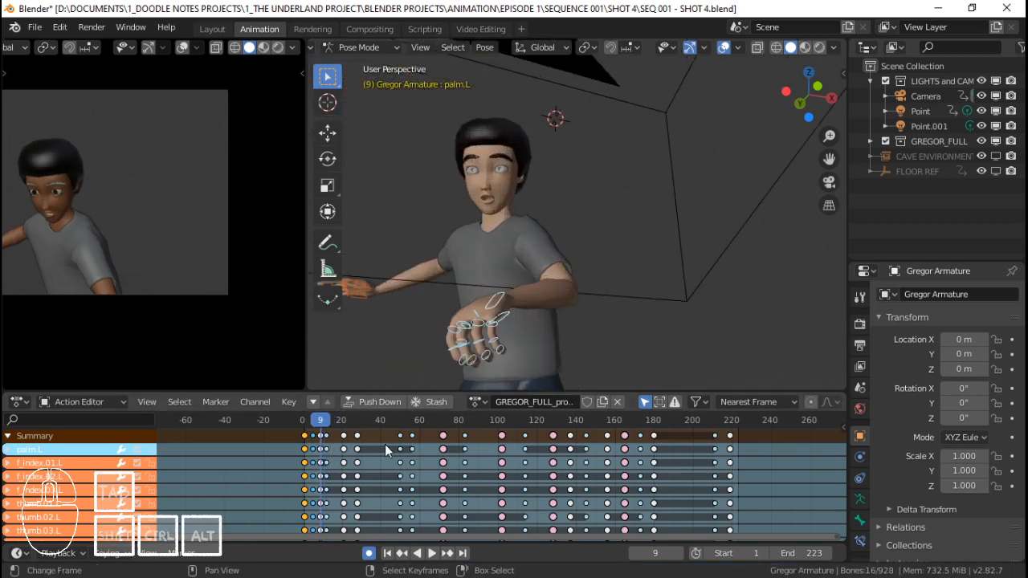
{"action": "key", "text": "space"}
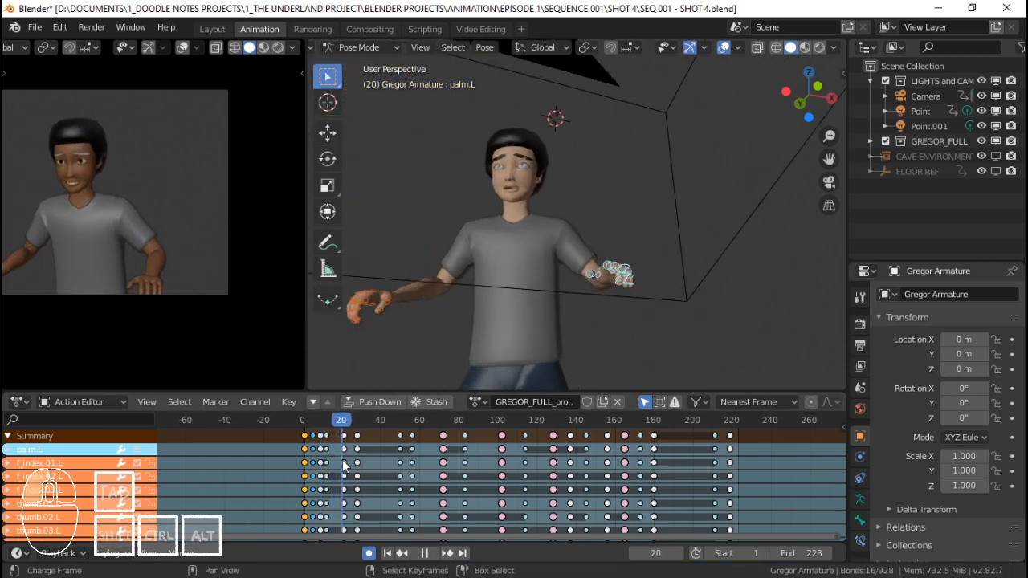
{"action": "left_click_drag", "start_coordinate": [346, 461], "coordinate": [287, 464]}
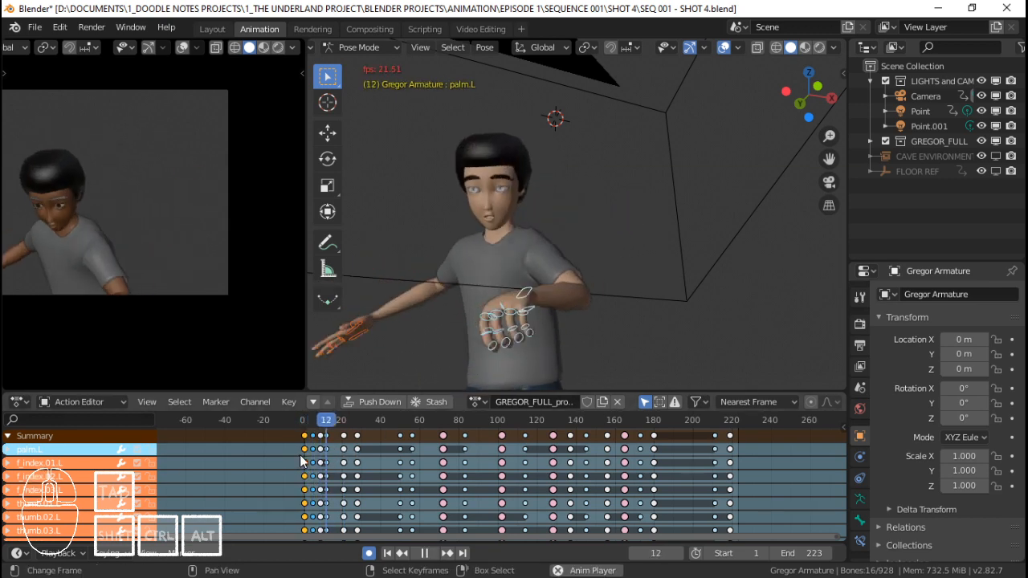
{"action": "key", "text": "space"}
{"action": "left_click", "coordinate": [304, 456]}
{"action": "key", "text": "space"}
{"action": "key", "text": "space"}
{"action": "mouse_move", "coordinate": [310, 458]}
{"action": "left_mouse_down"}
{"action": "mouse_move", "coordinate": [333, 458]}
{"action": "mouse_move", "coordinate": [309, 457]}
{"action": "left_mouse_up"}
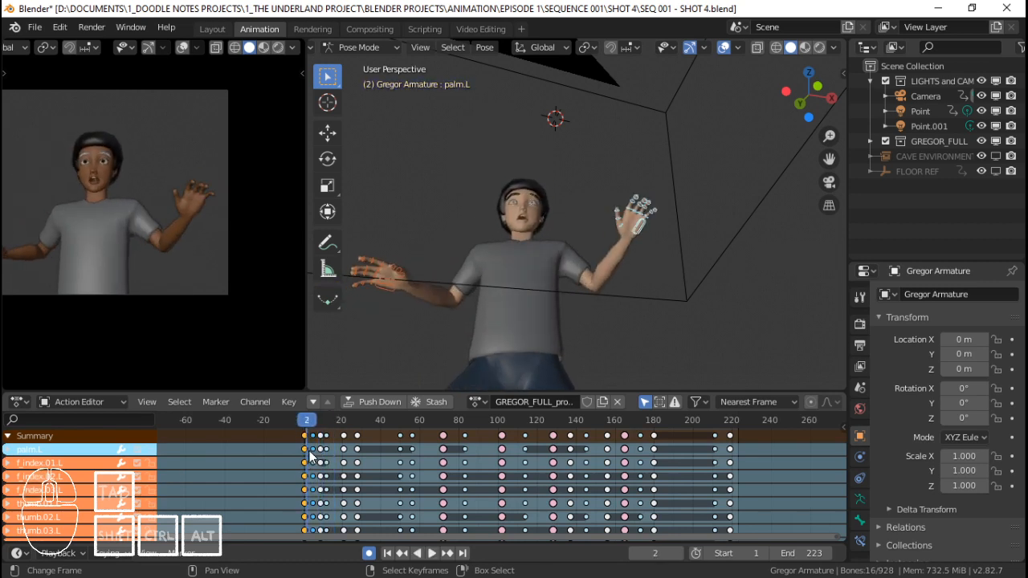
{"action": "left_click", "coordinate": [309, 455]}
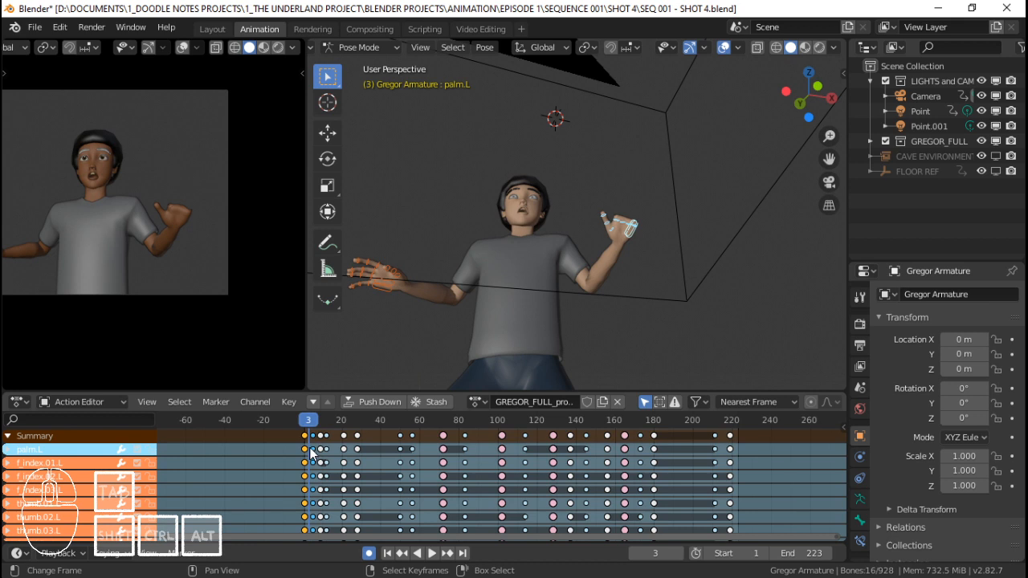
{"action": "mouse_move", "coordinate": [311, 448]}
{"action": "left_mouse_down"}
{"action": "mouse_move", "coordinate": [315, 437]}
{"action": "mouse_move", "coordinate": [301, 436]}
{"action": "mouse_move", "coordinate": [312, 445]}
{"action": "left_mouse_up"}
Try deleting the left hand's keyframes at frame 5, and undo the change.
{"action": "right_click", "coordinate": [313, 436]}
{"action": "key", "text": "x"}
{"action": "left_click", "coordinate": [313, 434]}
{"action": "key", "text": "ctrl+z"}
{"action": "key", "text": "ctrl+z"}
Delete the left hand controls' keyframes at frames 5 and 9.
{"action": "right_click", "coordinate": [321, 437]}
{"action": "key", "text": "x"}
{"action": "left_click", "coordinate": [321, 438]}
{"action": "key", "text": "x"}
{"action": "left_click", "coordinate": [321, 433]}
Play and scrub the early frames, and delete the left hand controls' keyframes at frame 12.
{"action": "key", "text": "space"}
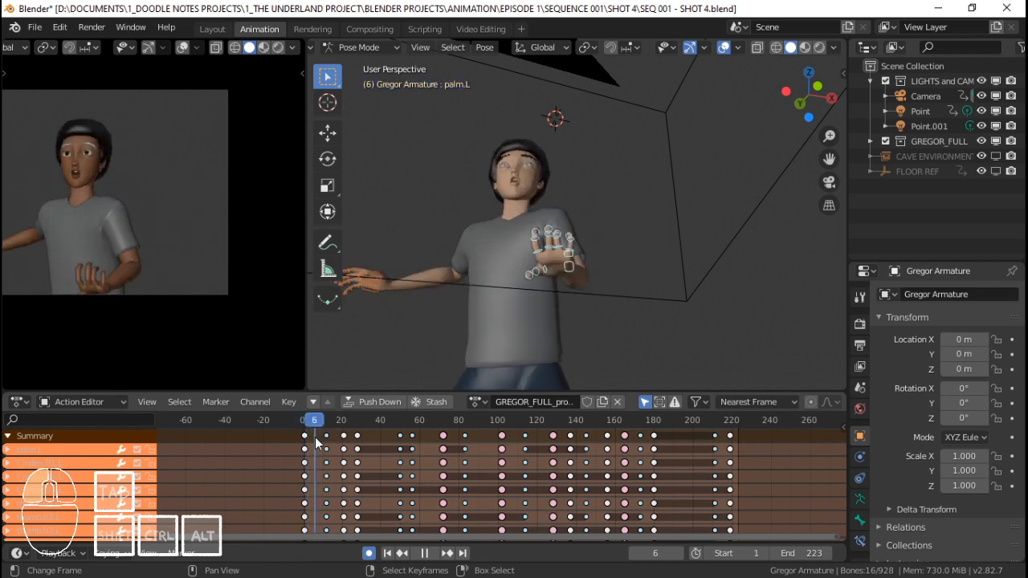
{"action": "left_click_drag", "start_coordinate": [316, 438], "coordinate": [312, 437]}
{"action": "key", "text": "x"}
{"action": "left_click", "coordinate": [323, 433]}
Play back the opening and step between frames 1 and 5 to examine the left hand without its in-between keyframes.
{"action": "key", "text": "space"}
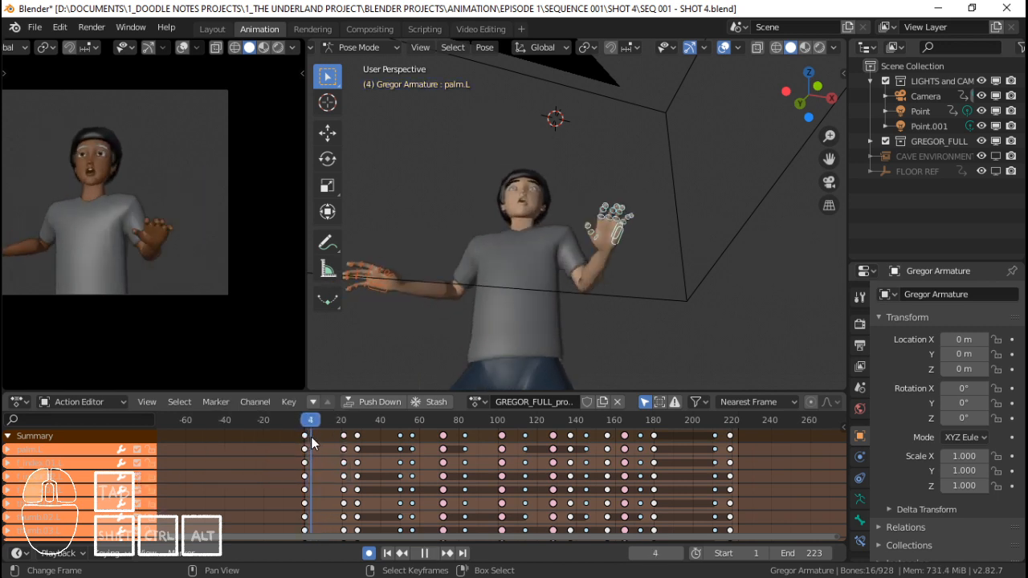
{"action": "left_click_drag", "start_coordinate": [314, 439], "coordinate": [310, 436]}
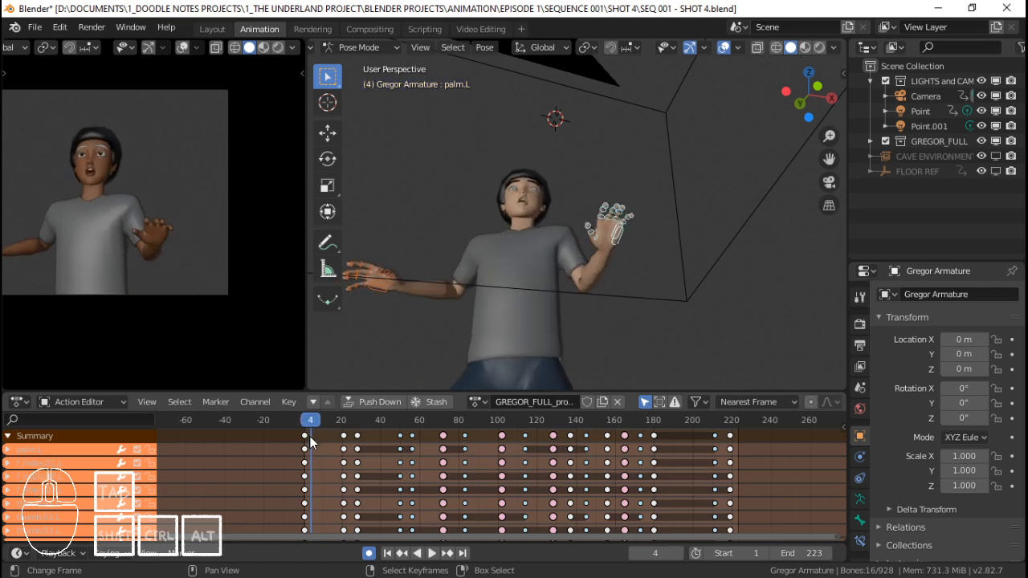
{"action": "key", "text": "space"}
{"action": "key", "text": "Left"}
{"action": "key", "text": "Left"}
{"action": "key", "text": "Left"}
{"action": "key", "text": "Left"}
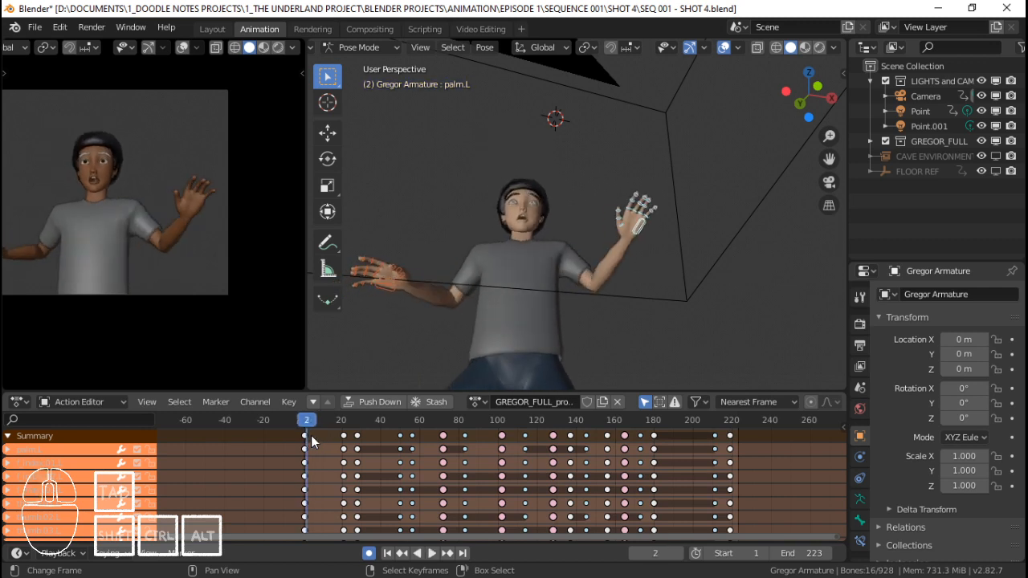
{"action": "key", "text": "Right"}
{"action": "key", "text": "Right"}
{"action": "key", "text": "Right"}
{"action": "key", "text": "Right"}
Compare the left hand's poses at frames 1 and 5 from a level front view, ending on frame 5.
{"action": "middle_click_drag", "start_coordinate": [576, 246], "coordinate": [540, 246]}
{"action": "scroll", "coordinate": [540, 246], "scroll_direction": "up", "scroll_amount": 2}
{"action": "left_click_drag", "start_coordinate": [309, 440], "coordinate": [313, 441]}
{"action": "key", "text": "shift+Left"}
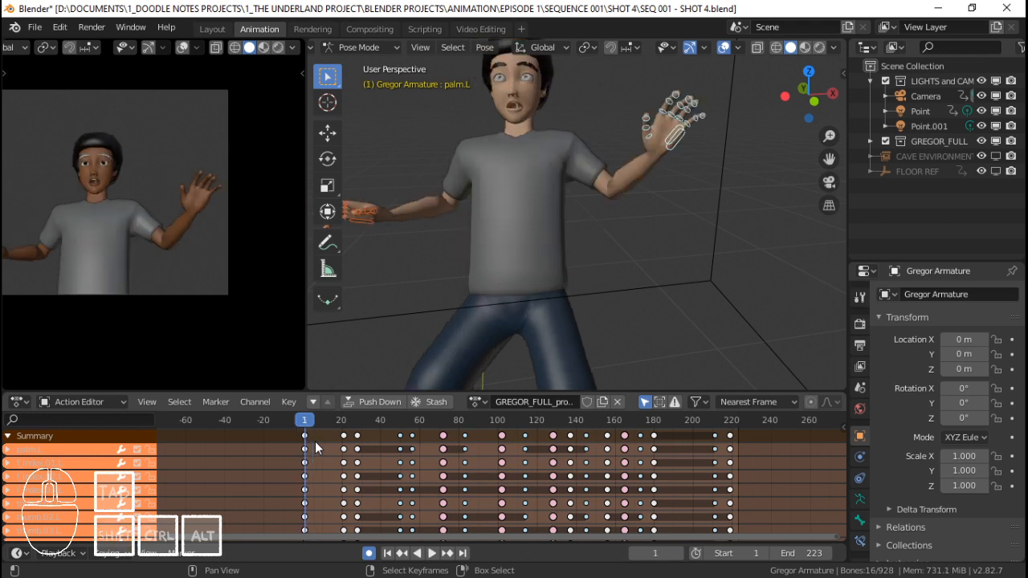
{"action": "left_click", "coordinate": [315, 447]}
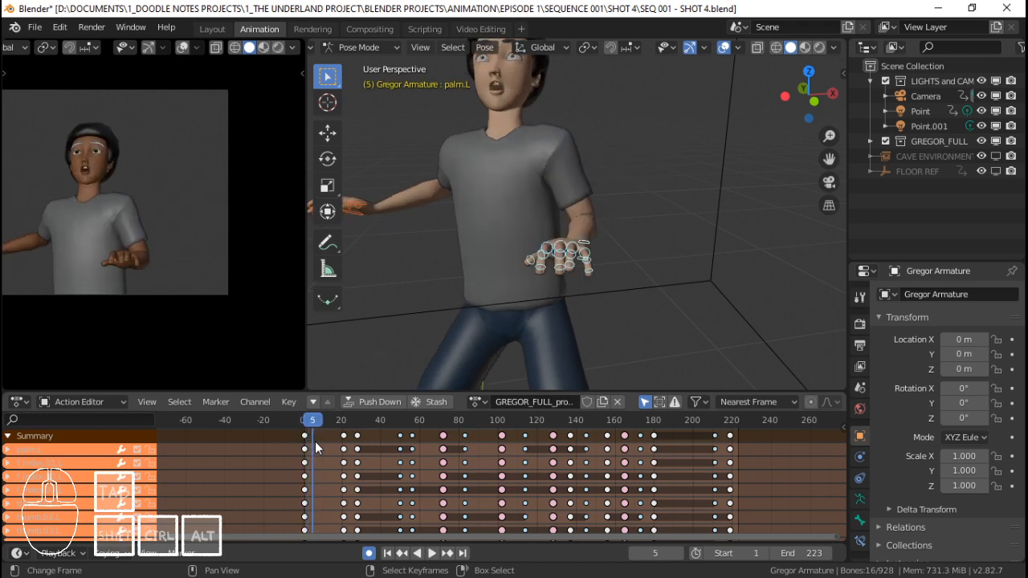
{"action": "key", "text": "shift+Left"}
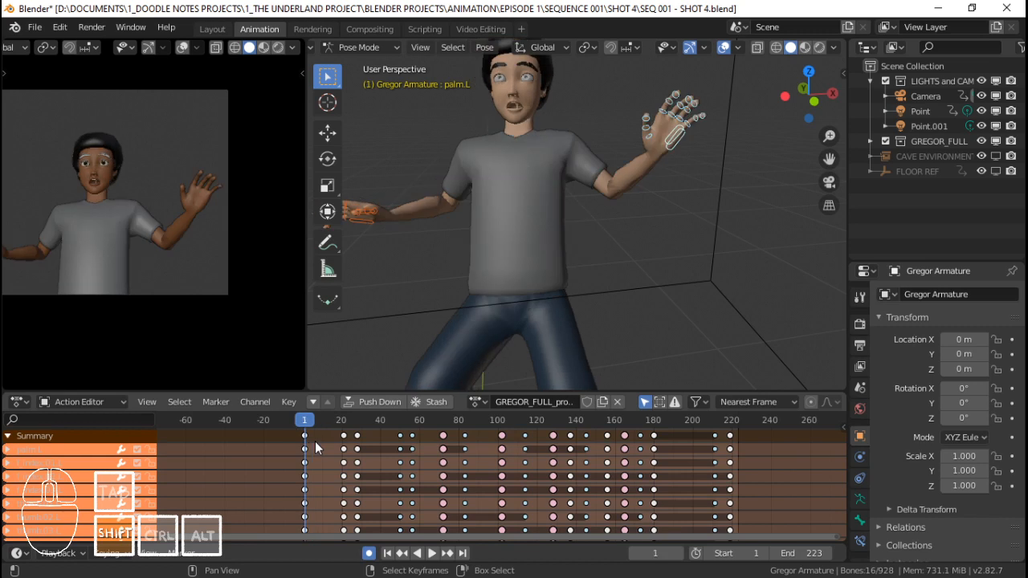
{"action": "left_click", "coordinate": [316, 448]}
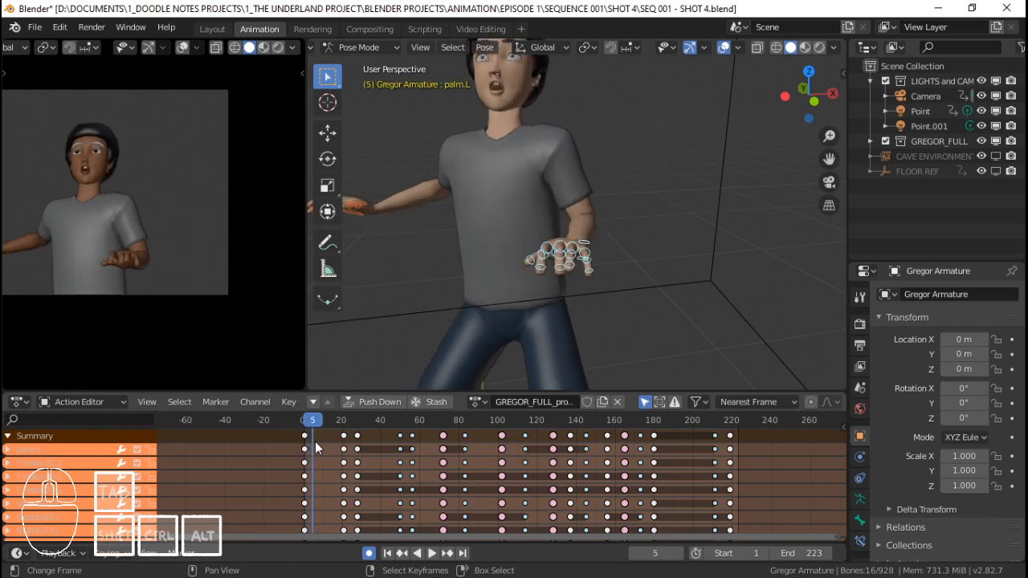
{"action": "key", "text": "Right"}
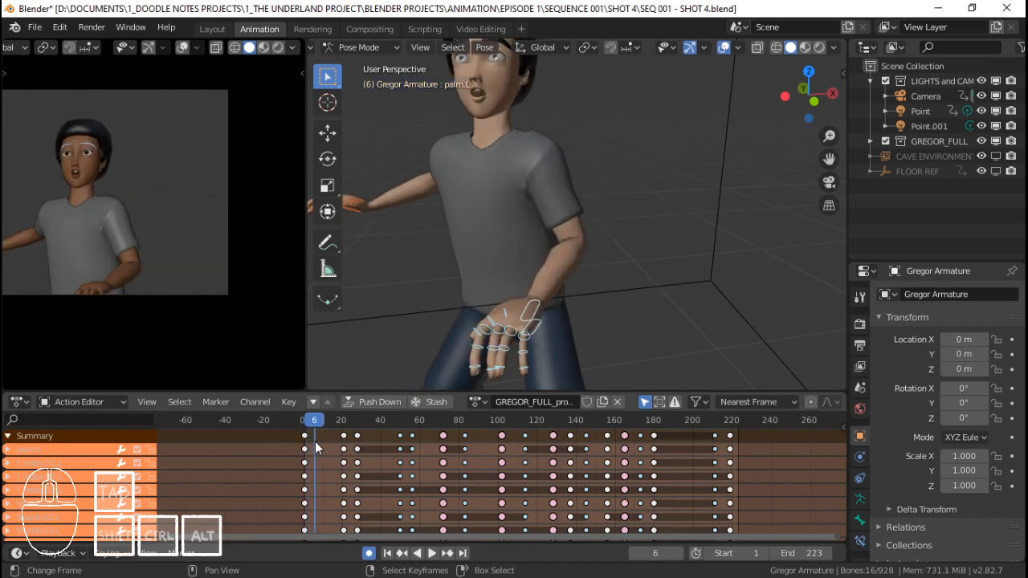
{"action": "key", "text": "shift+Left"}
{"action": "key", "text": "Right"}
{"action": "key", "text": "Right"}
{"action": "key", "text": "Right"}
{"action": "key", "text": "Right"}
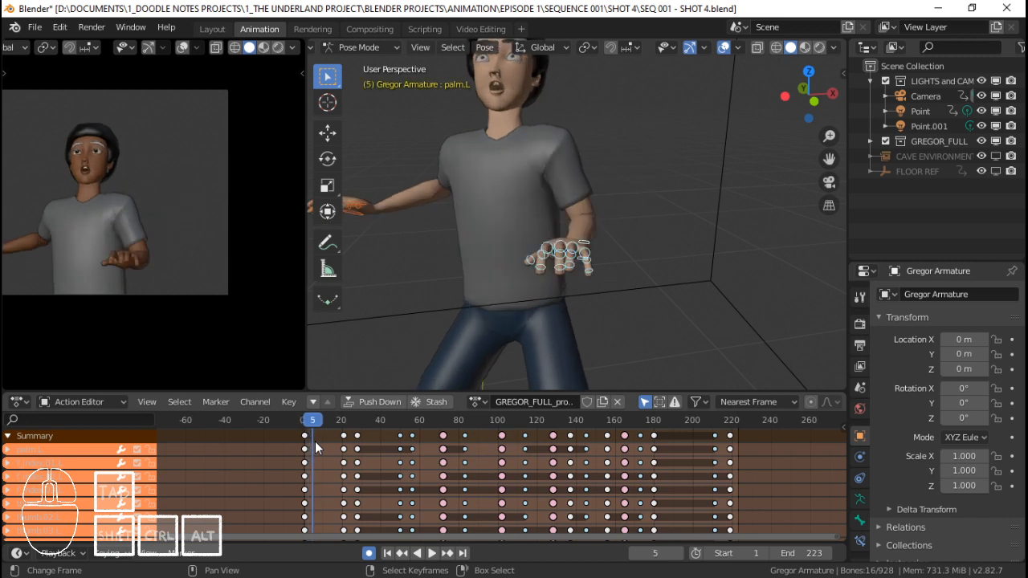
Frame the left hand closely and rotate the pinky's base control around its local X axis at frame 5 to raise the finger.
{"action": "key", "text": "KP_Decimal"}
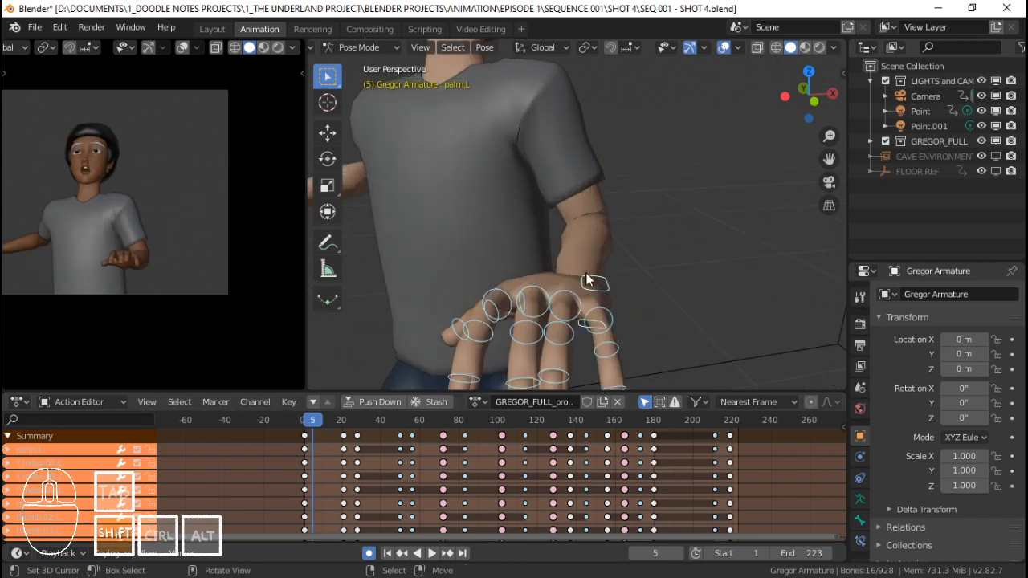
{"action": "right_click", "coordinate": [649, 191]}
{"action": "middle_click_drag", "start_coordinate": [758, 119], "coordinate": [715, 173], "text": "shift"}
{"action": "key", "text": "r"}
{"action": "key", "text": "x"}
{"action": "key", "text": "x"}
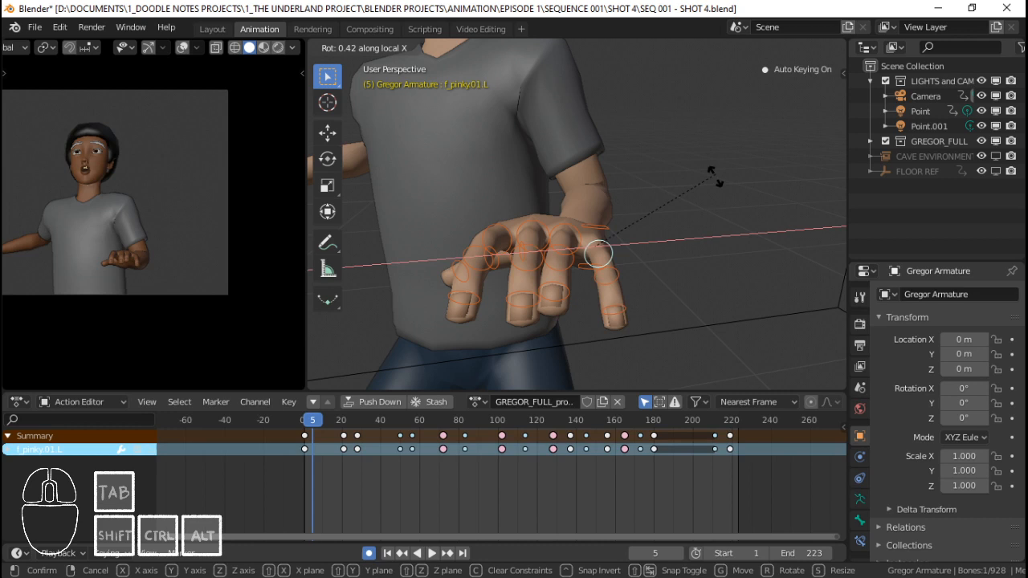
{"action": "left_click", "coordinate": [723, 122]}
{"action": "key", "text": "r"}
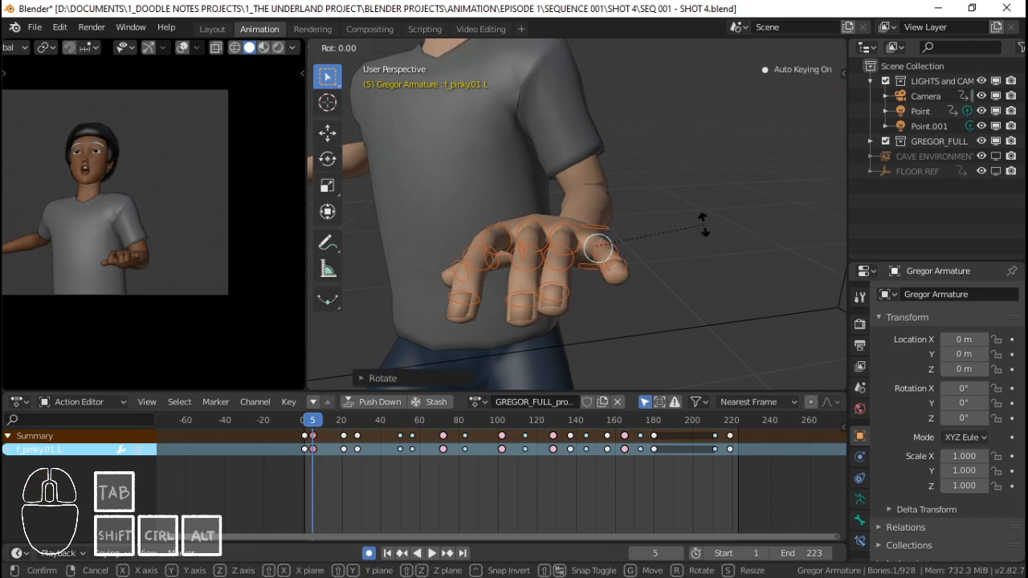
{"action": "key", "text": "x"}
{"action": "key", "text": "x"}
{"action": "left_click", "coordinate": [715, 209]}
Rotate the left pinky's base control around its local Z and Y axes at frame 5 to turn it outward.
{"action": "key", "text": "r"}
{"action": "key", "text": "z"}
{"action": "key", "text": "z"}
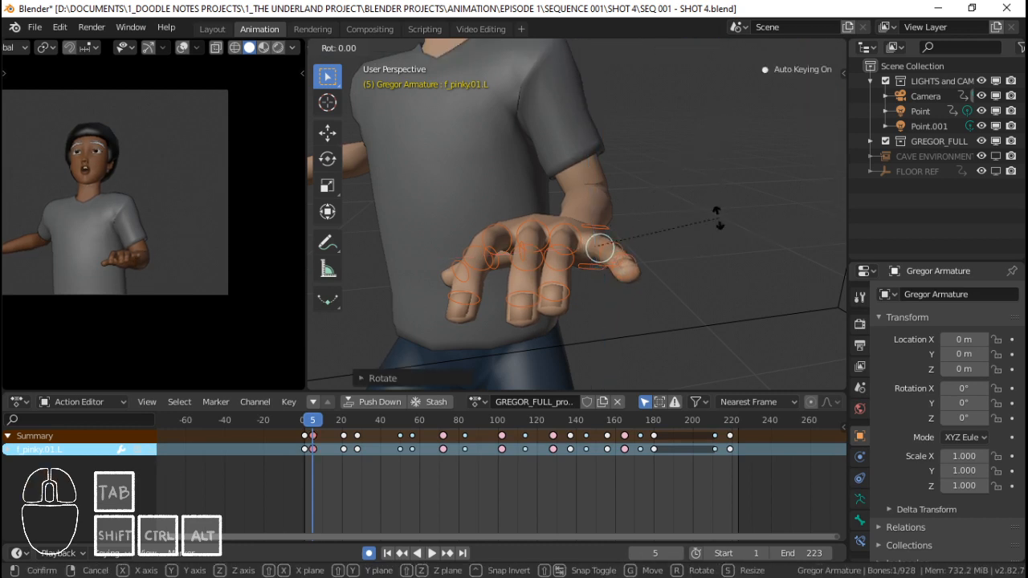
{"action": "key", "text": "y"}
{"action": "key", "text": "y"}
{"action": "left_click", "coordinate": [723, 191]}
Rotate the left ring and middle fingers' base controls about -7° each around local Z at frame 5, fanning them toward the pinky.
{"action": "left_click", "coordinate": [566, 223]}
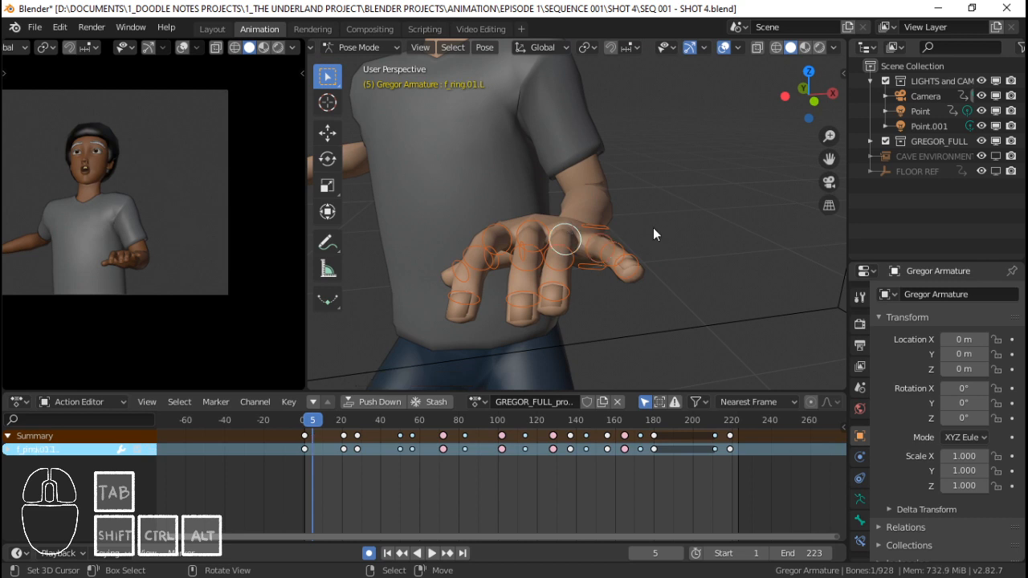
{"action": "key", "text": "r"}
{"action": "key", "text": "z"}
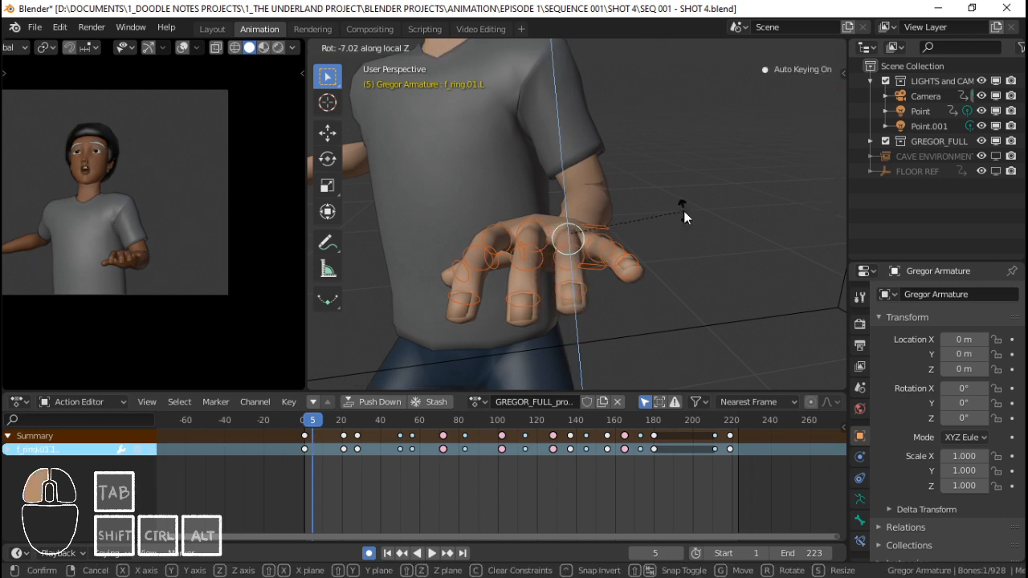
{"action": "left_click", "coordinate": [684, 211]}
{"action": "left_click", "coordinate": [536, 221]}
{"action": "key", "text": "r"}
{"action": "key", "text": "z"}
{"action": "key", "text": "z"}
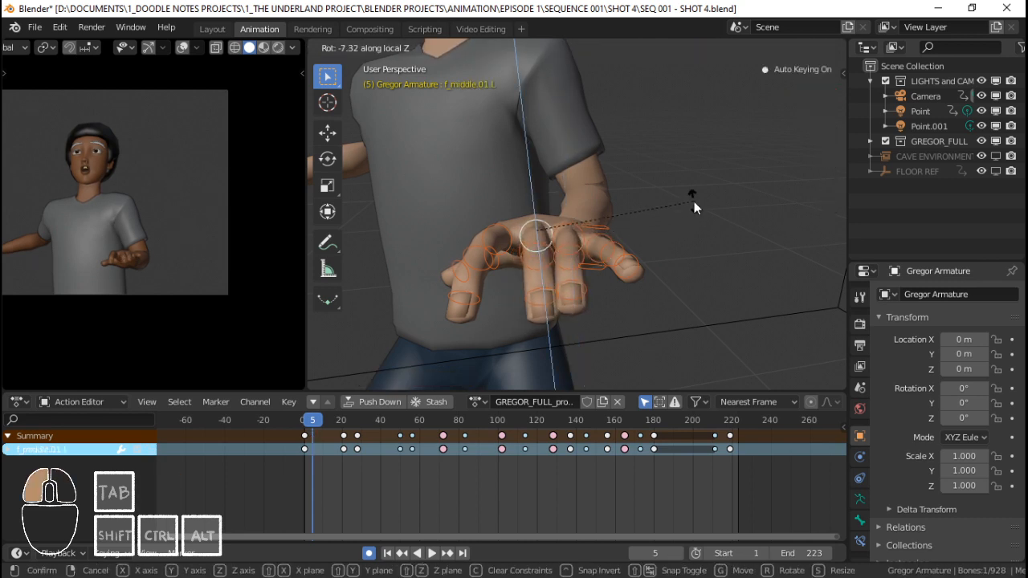
{"action": "left_click", "coordinate": [694, 207]}
Rotate the left ring finger's base control further around its local Z axis and twist it around local Y at frame 5.
{"action": "left_click", "coordinate": [582, 223]}
{"action": "key", "text": "r"}
{"action": "key", "text": "z"}
{"action": "key", "text": "z"}
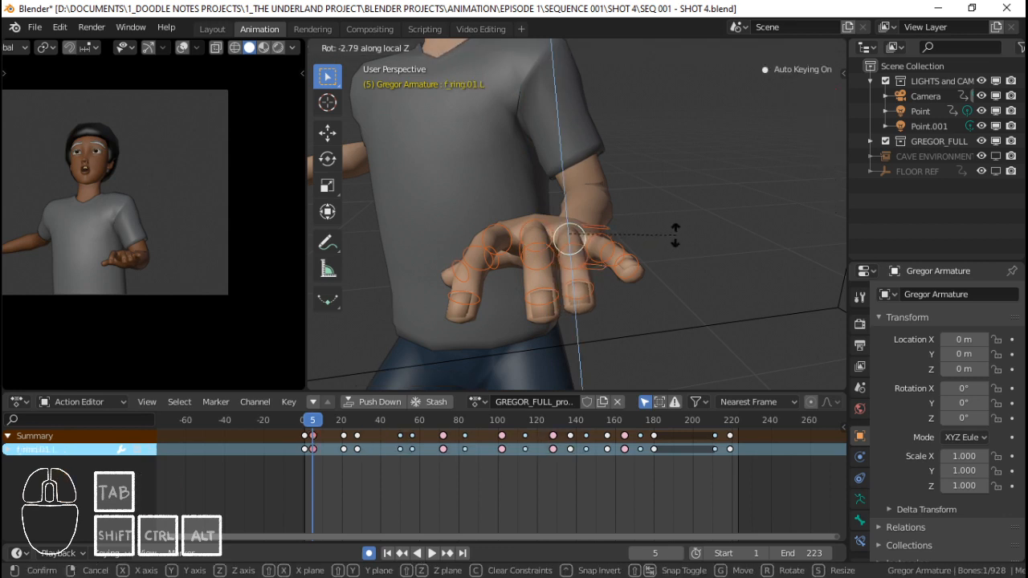
{"action": "left_click", "coordinate": [675, 235]}
{"action": "key", "text": "r"}
{"action": "key", "text": "y"}
{"action": "key", "text": "y"}
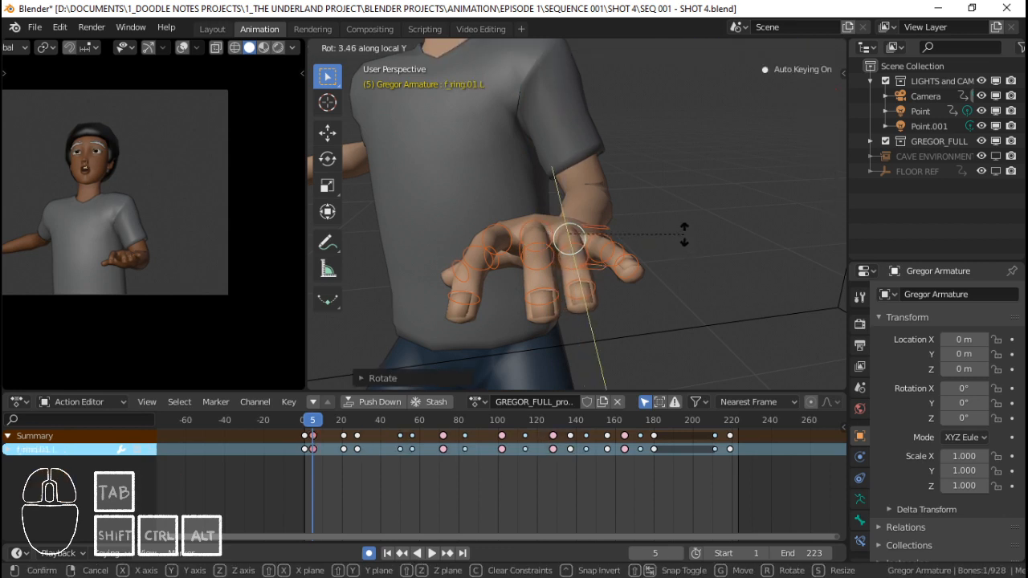
{"action": "left_click", "coordinate": [692, 205]}
Twist the left middle finger's base control around its local Y axis at frame 5 to match the ring finger.
{"action": "key", "text": "r"}
{"action": "key", "text": "y"}
{"action": "key", "text": "y"}
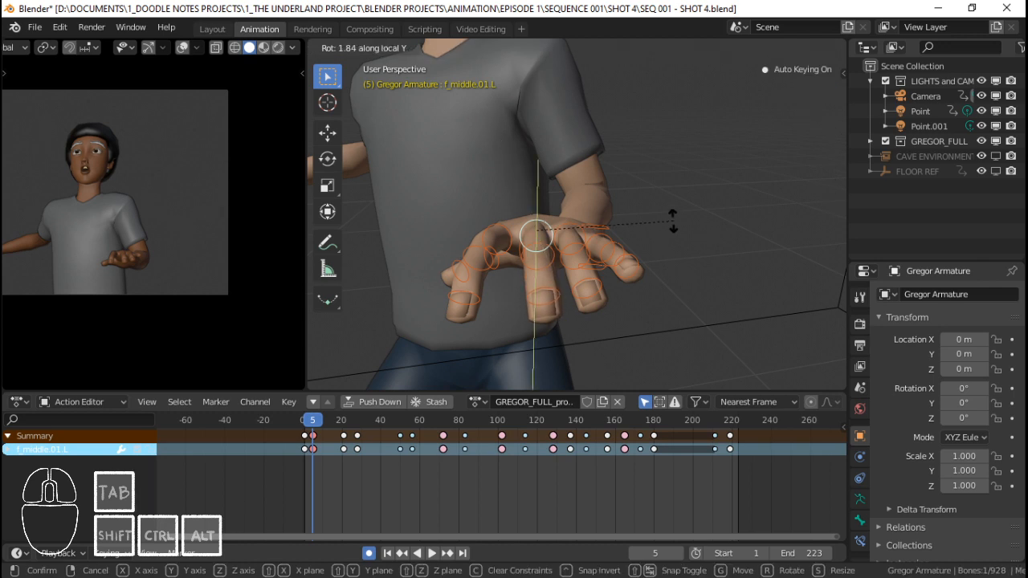
{"action": "left_click", "coordinate": [675, 196]}
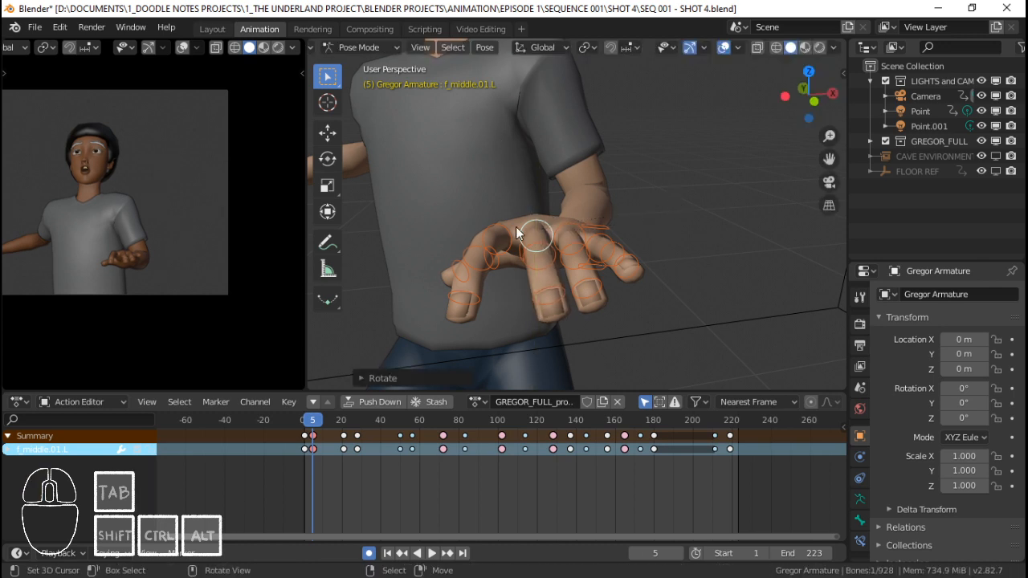
Rotate the left index finger's base control around local Y and about -13° around local Z at frame 5, toward the middle finger.
{"action": "left_click", "coordinate": [498, 239]}
{"action": "key", "text": "r"}
{"action": "key", "text": "y"}
{"action": "key", "text": "y"}
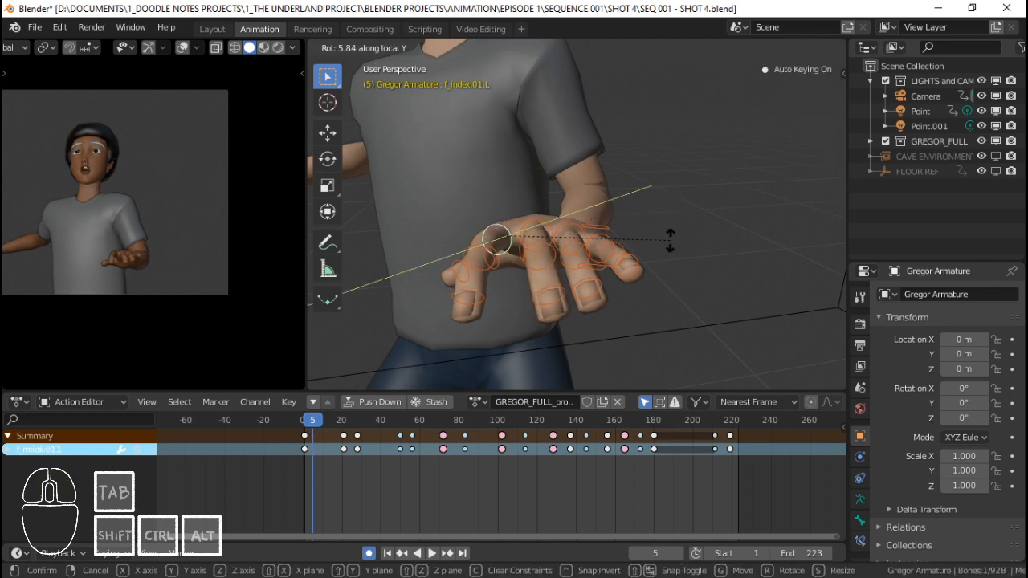
{"action": "left_click", "coordinate": [672, 234]}
{"action": "key", "text": "r"}
{"action": "key", "text": "z"}
{"action": "key", "text": "z"}
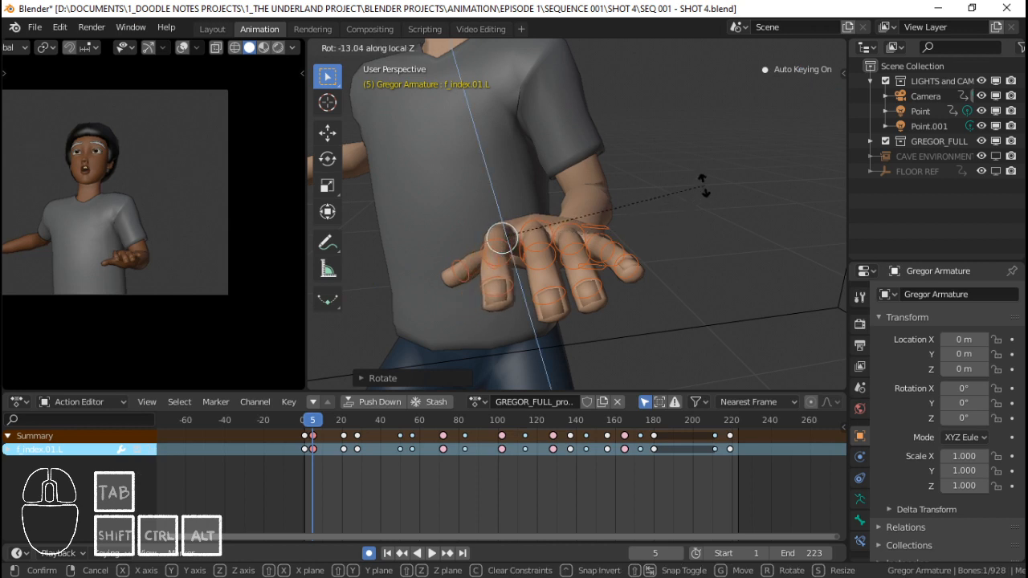
{"action": "left_click", "coordinate": [704, 190]}
{"action": "middle_click_drag", "start_coordinate": [467, 252], "coordinate": [620, 229]}
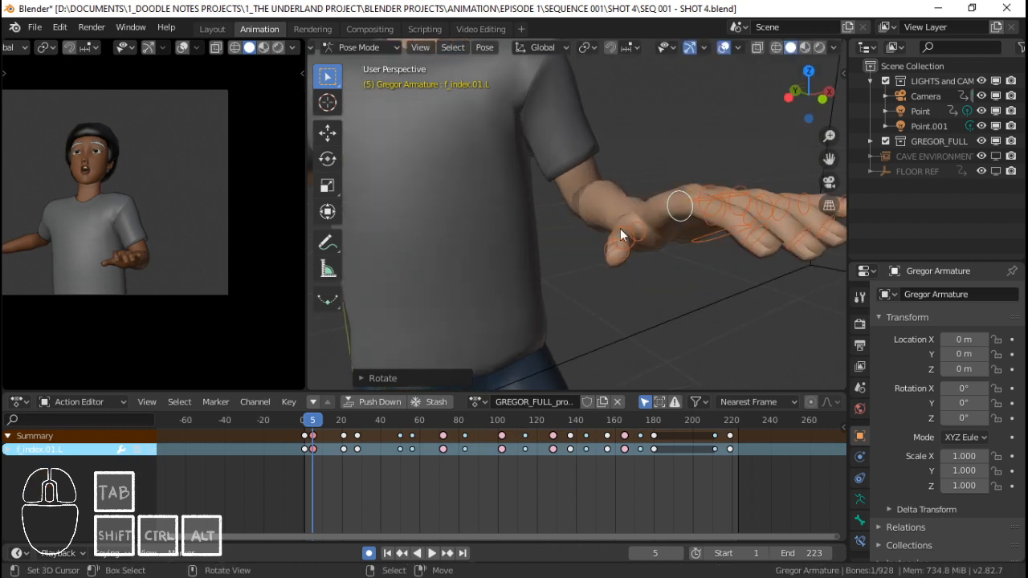
Rotate the left thumb's base control about -15° in the view plane, and refine its angle with a free trackball rotation at frame 5.
{"action": "right_click", "coordinate": [628, 224]}
{"action": "key", "text": "r"}
{"action": "key", "text": "x"}
{"action": "key", "text": "x"}
{"action": "key", "text": "x"}
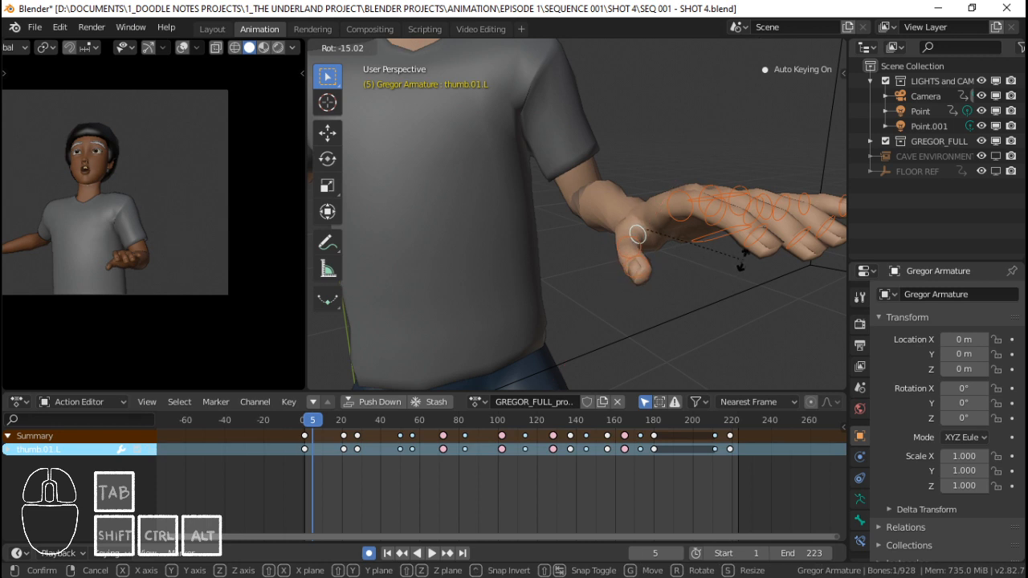
{"action": "left_click", "coordinate": [747, 246]}
{"action": "key", "text": "r"}
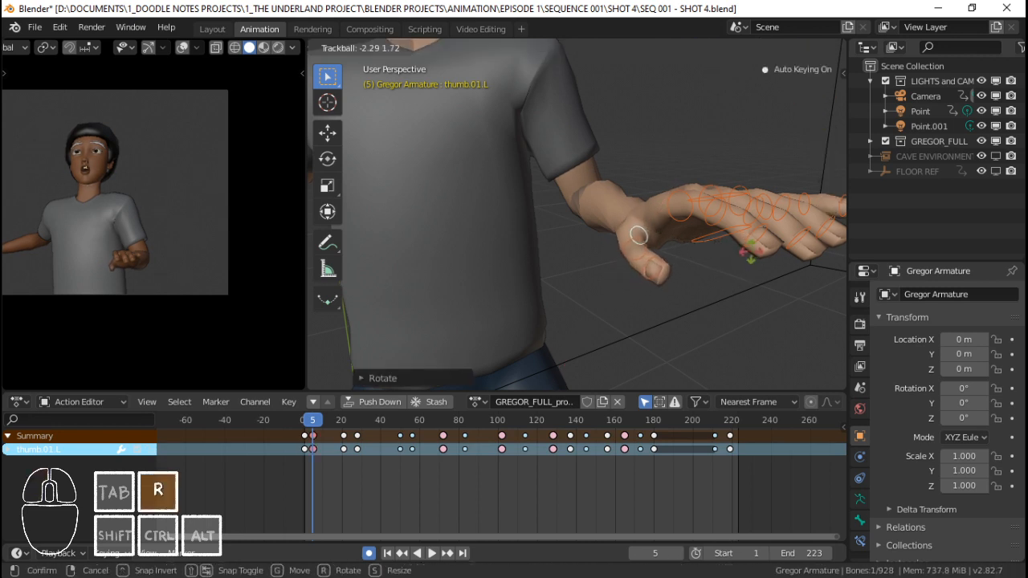
{"action": "left_click", "coordinate": [759, 283]}
Insert keyframes on all of the left hand's controls at frame 5 and play the animation briefly.
{"action": "middle_click_drag", "start_coordinate": [758, 283], "coordinate": [664, 235], "text": "shift"}
{"action": "scroll", "coordinate": [661, 231], "scroll_direction": "down", "scroll_amount": 4}
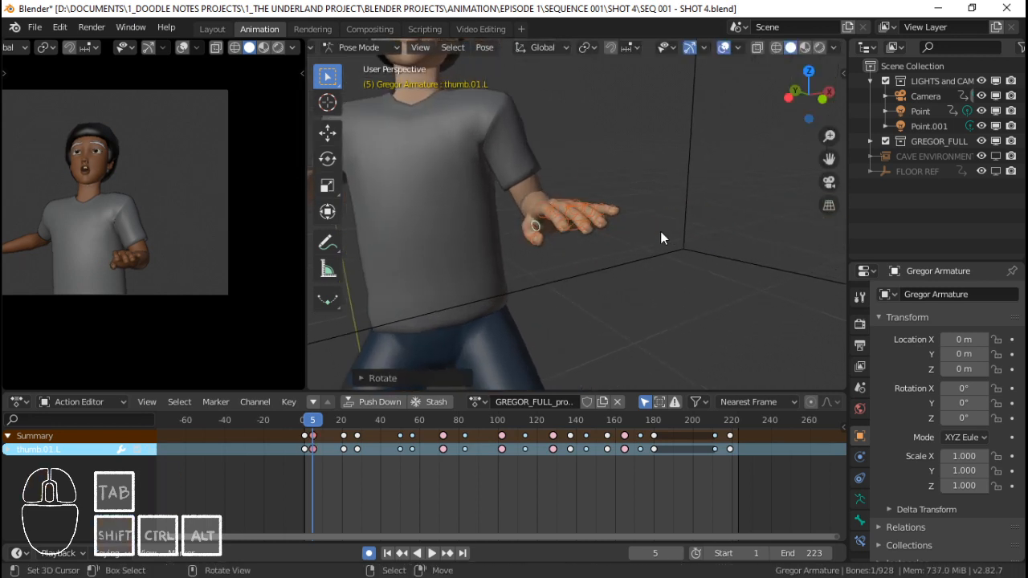
{"action": "key", "text": "c"}
{"action": "left_click", "coordinate": [579, 225]}
{"action": "right_click", "coordinate": [579, 225]}
{"action": "scroll", "coordinate": [578, 223], "scroll_direction": "up", "scroll_amount": 4}
{"action": "middle_click_drag", "start_coordinate": [578, 222], "coordinate": [542, 378]}
{"action": "key", "text": "i"}
{"action": "key", "text": "space"}
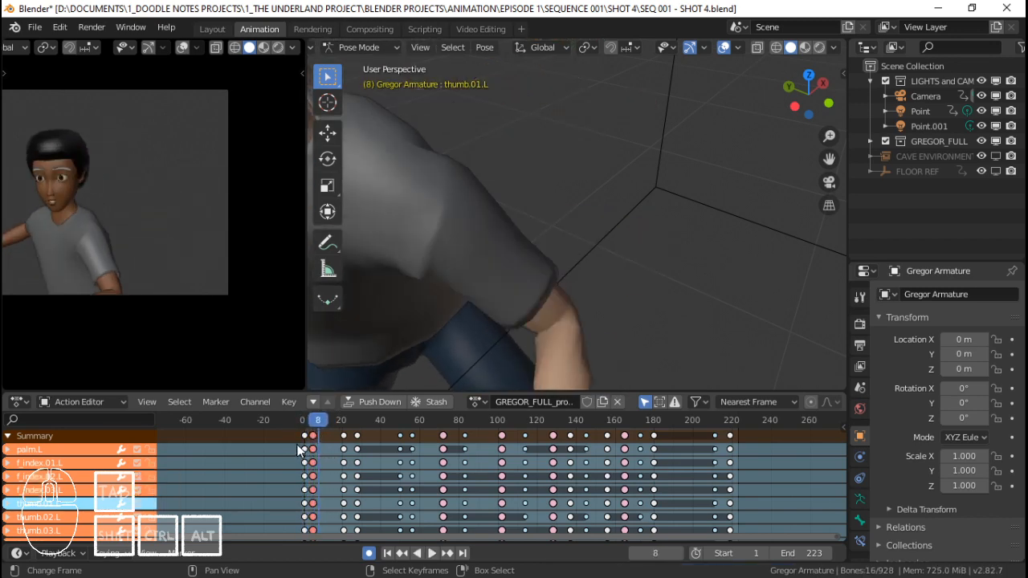
{"action": "key", "text": "space"}
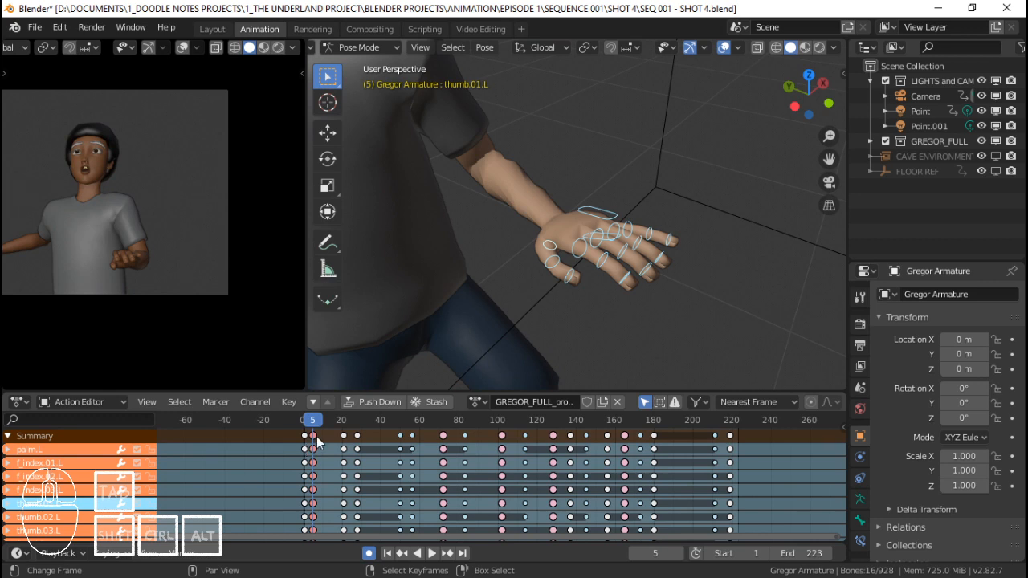
Rotate only the left thumb's base control around its local X axis at frame 5, swinging the thumb away from the fingers.
{"action": "middle_click_drag", "start_coordinate": [610, 271], "coordinate": [641, 271]}
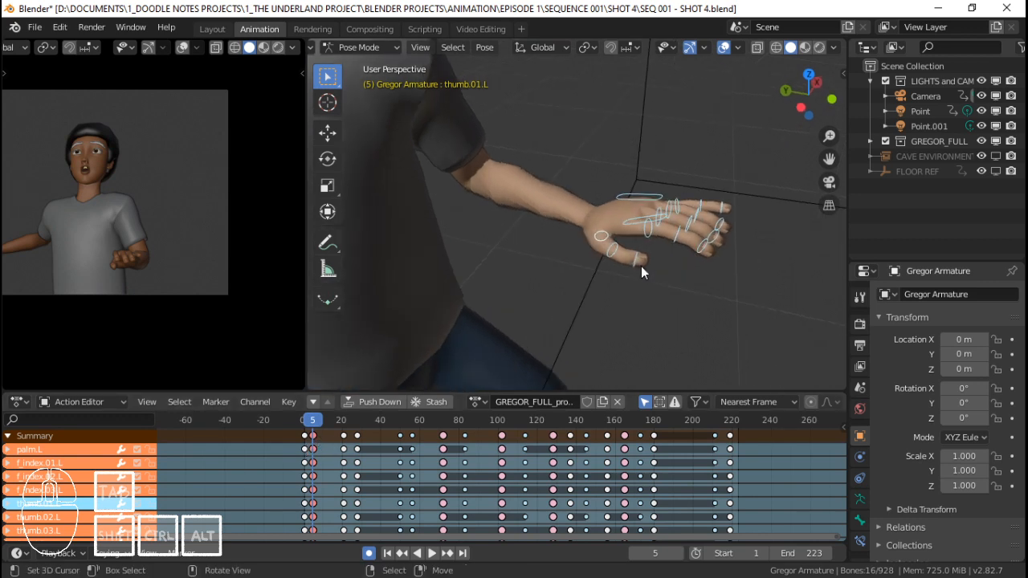
{"action": "scroll", "coordinate": [626, 247], "scroll_direction": "up", "scroll_amount": 4}
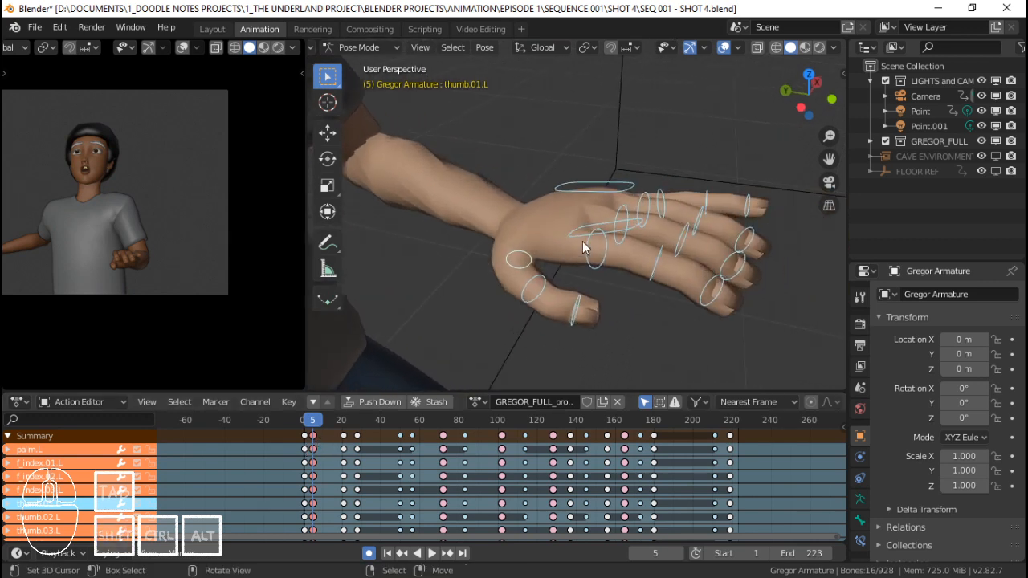
{"action": "key", "text": "alt+a"}
{"action": "right_click", "coordinate": [529, 259]}
{"action": "middle_click_drag", "start_coordinate": [545, 260], "coordinate": [613, 261], "text": "shift"}
{"action": "key", "text": "r"}
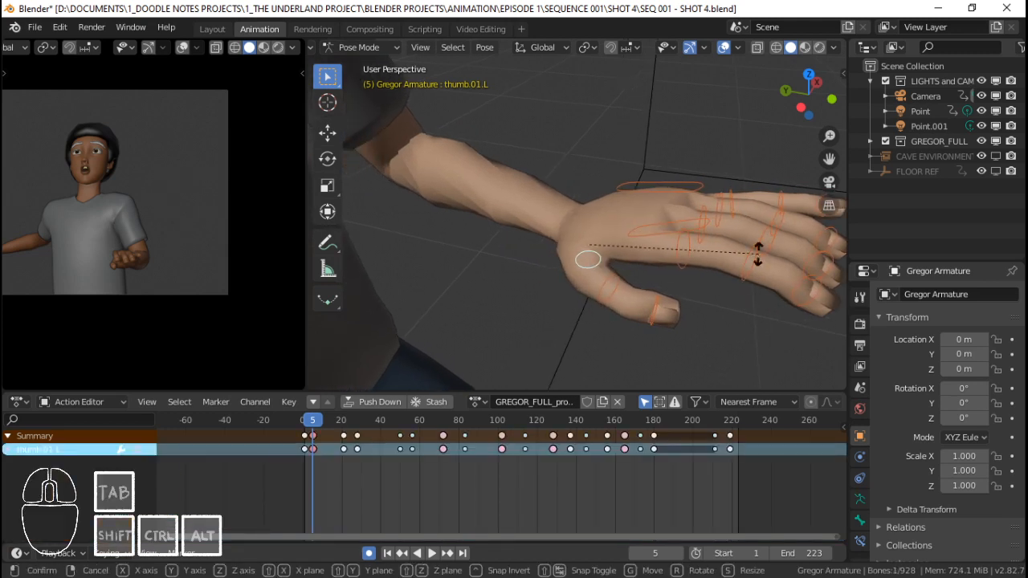
{"action": "key", "text": "x"}
{"action": "key", "text": "x"}
{"action": "left_click", "coordinate": [719, 299]}
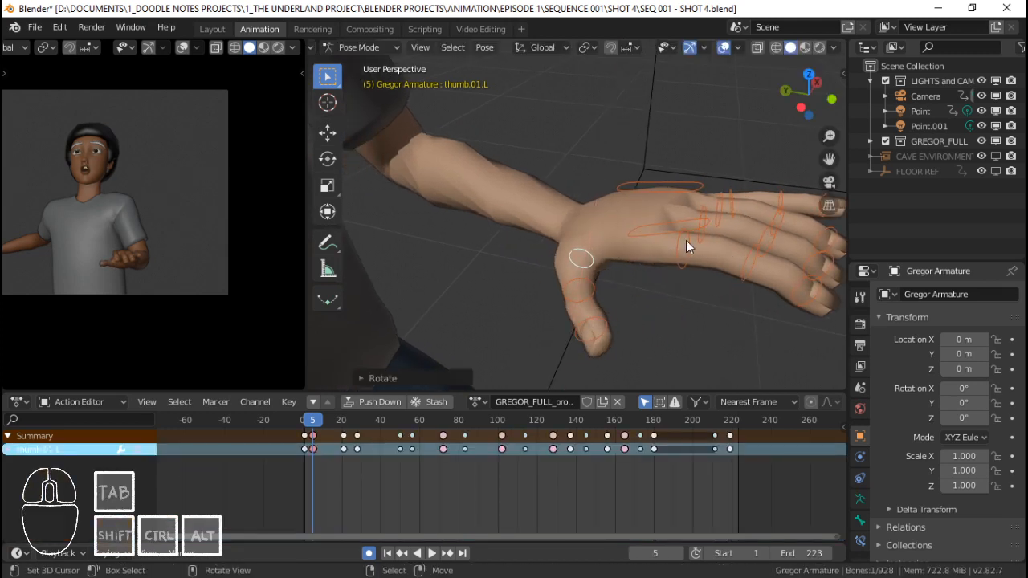
Rotate the left index finger's base control around its local Z and local X axes at frame 5, toward the thumb.
{"action": "middle_click_drag", "start_coordinate": [718, 241], "coordinate": [625, 238]}
{"action": "key", "text": "r"}
{"action": "key", "text": "z"}
{"action": "key", "text": "z"}
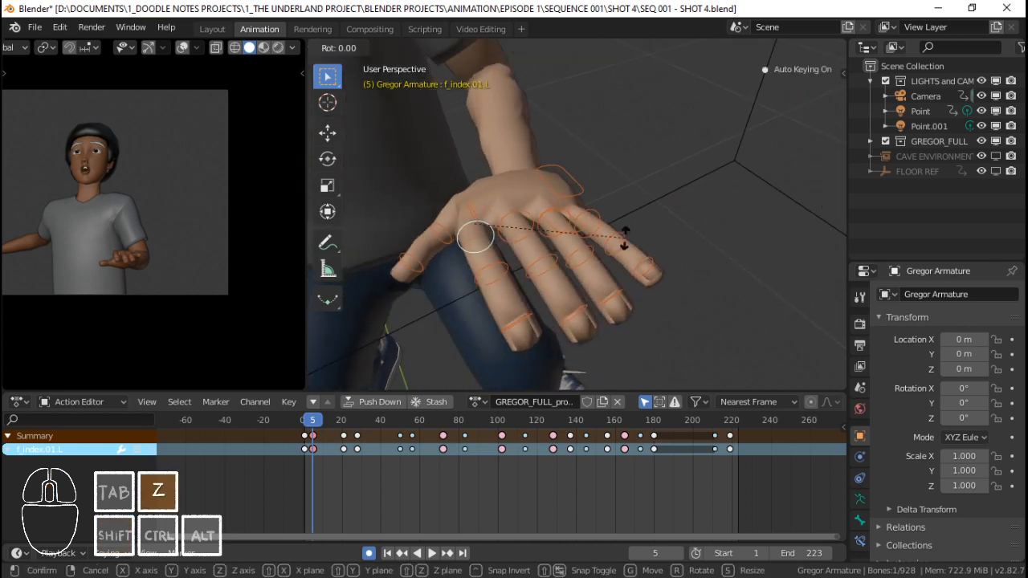
{"action": "key", "text": "x"}
{"action": "key", "text": "x"}
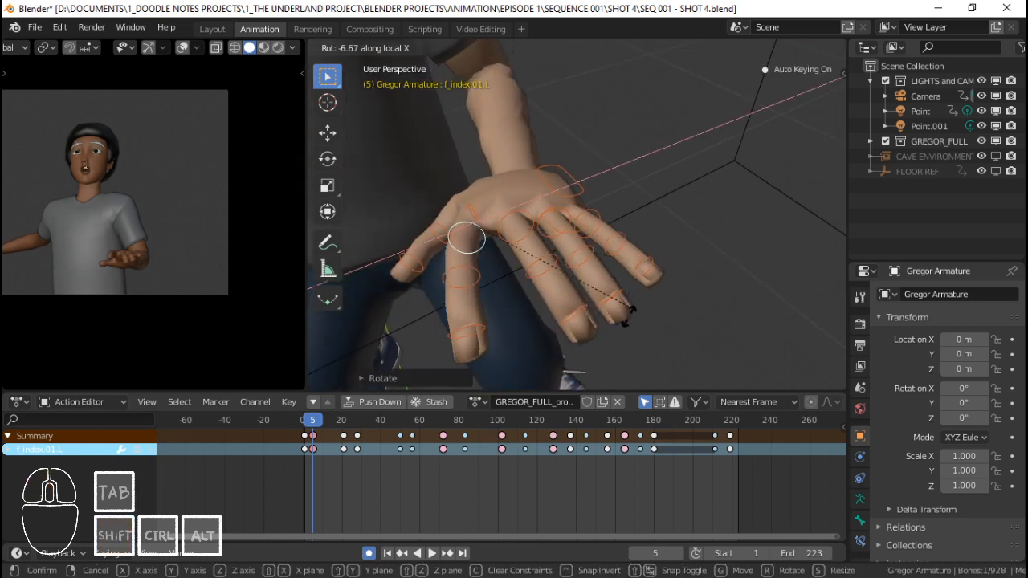
{"action": "left_click", "coordinate": [626, 329]}
Rotate the left middle finger's base control around local Z and local X at frame 5, lining it up beside the index finger.
{"action": "left_click", "coordinate": [524, 223]}
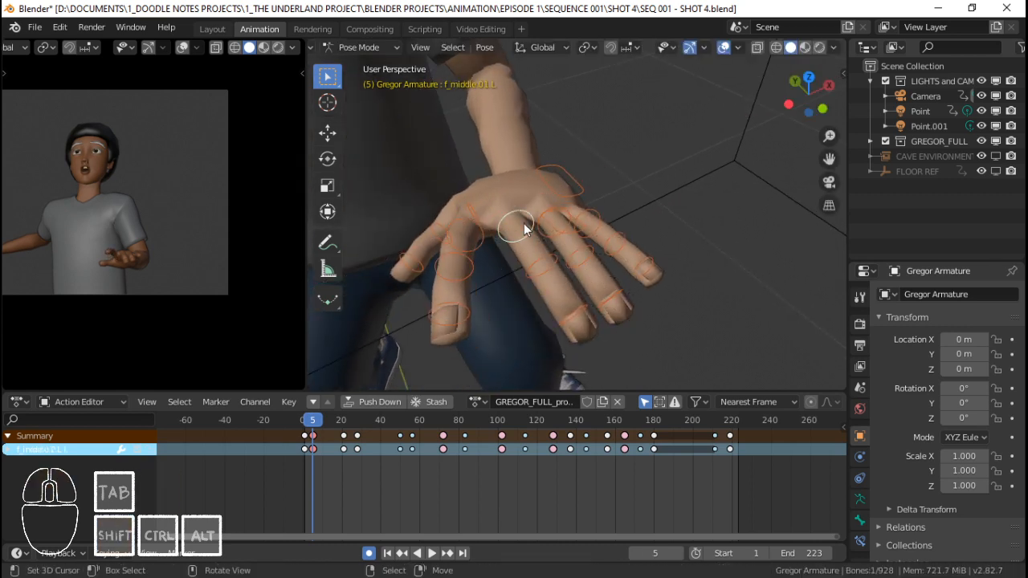
{"action": "key", "text": "r"}
{"action": "key", "text": "z"}
{"action": "key", "text": "z"}
{"action": "left_click", "coordinate": [661, 241]}
{"action": "key", "text": "r"}
{"action": "key", "text": "x"}
{"action": "key", "text": "x"}
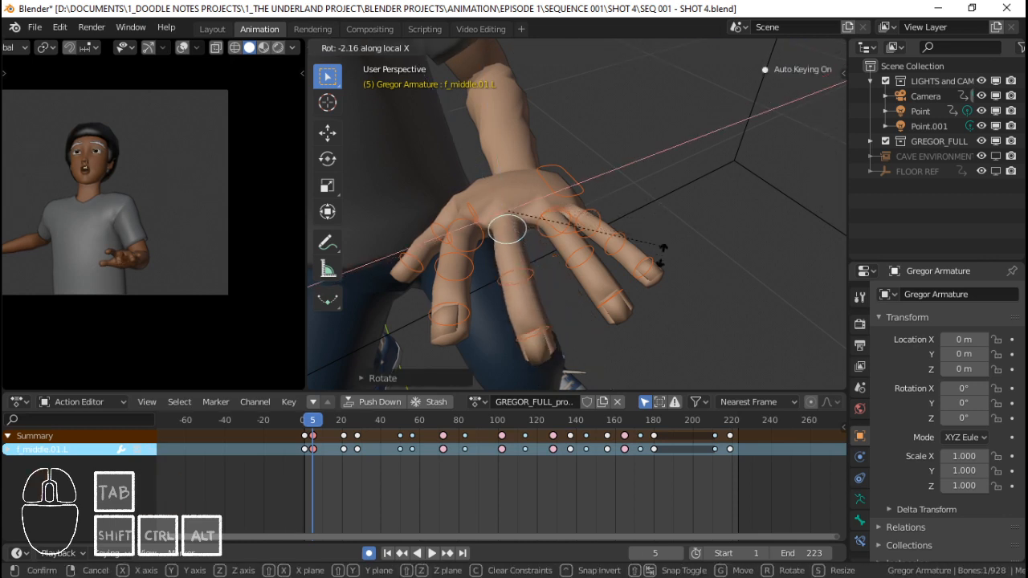
{"action": "left_click", "coordinate": [663, 279]}
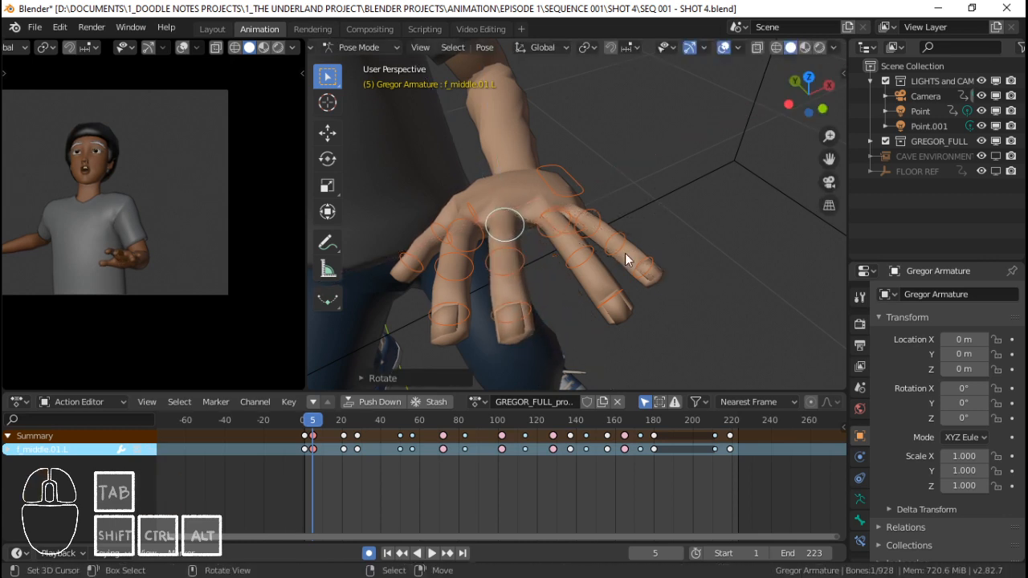
Rotate the left ring finger's base control about 13° around its local Z axis at frame 5.
{"action": "left_click", "coordinate": [551, 219]}
{"action": "key", "text": "r"}
{"action": "key", "text": "z"}
{"action": "key", "text": "z"}
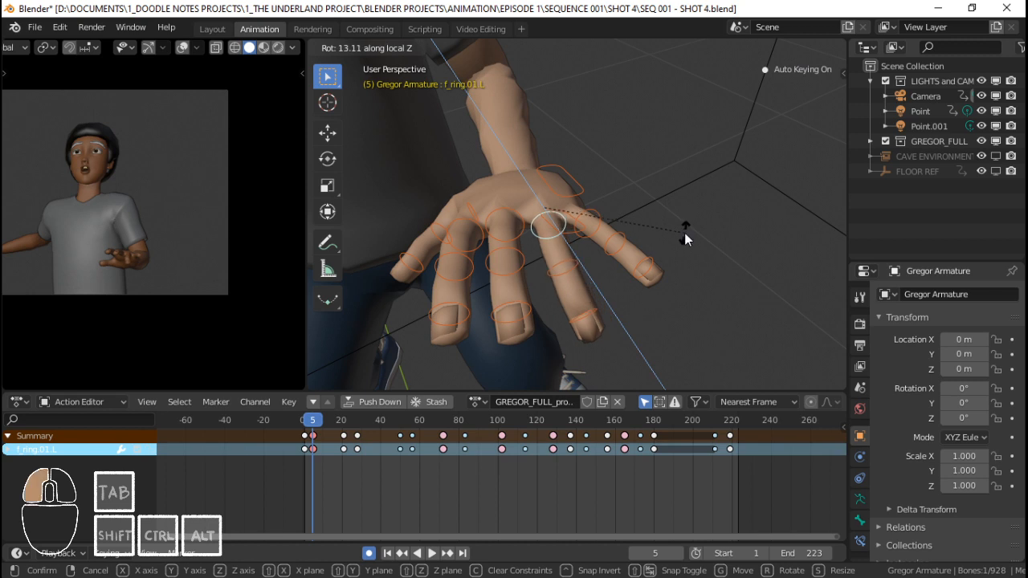
{"action": "left_click", "coordinate": [684, 233]}
{"action": "key", "text": "r"}
{"action": "key", "text": "z"}
{"action": "key", "text": "z"}
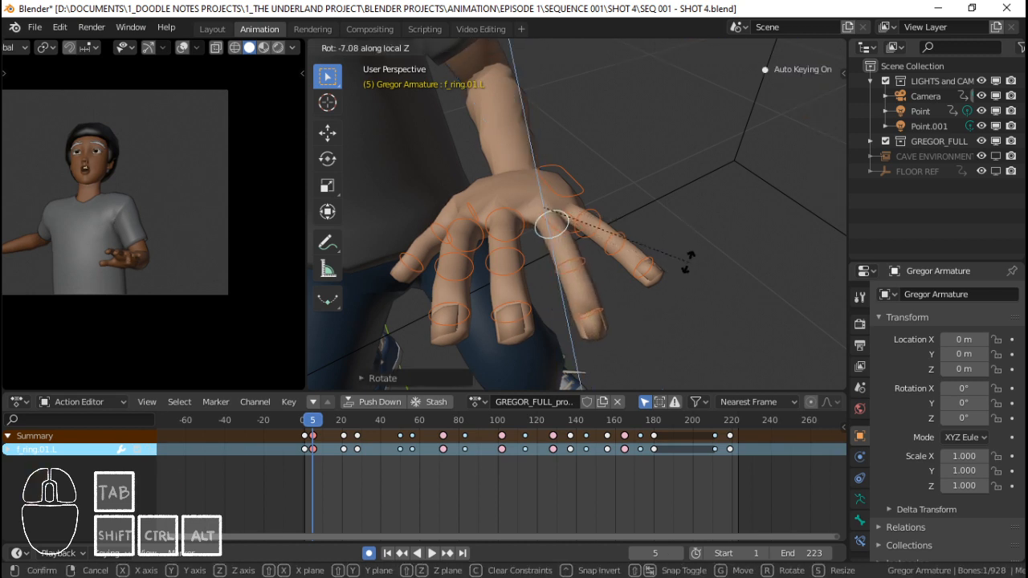
{"action": "right_click", "coordinate": [686, 262]}
Raise the left ring finger slightly by rotating its base control around local X at frame 5.
{"action": "key", "text": "r"}
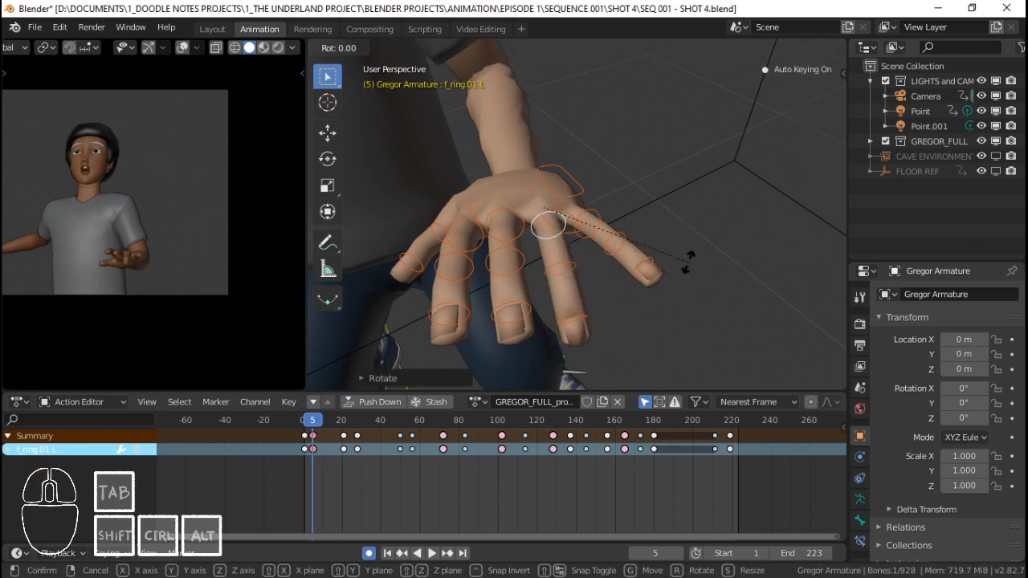
{"action": "key", "text": "x"}
{"action": "key", "text": "x"}
{"action": "left_click", "coordinate": [691, 241]}
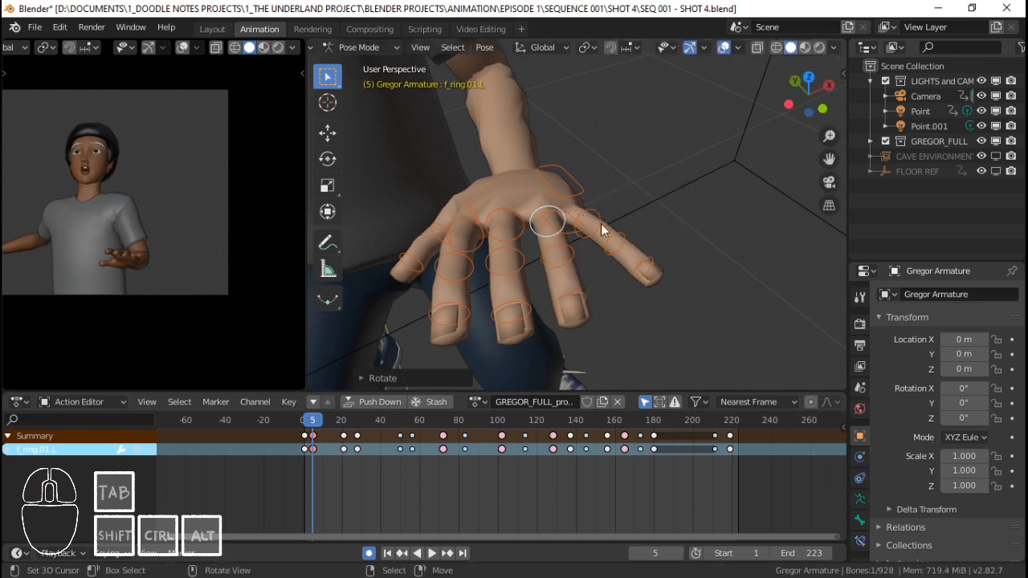
Rotate the left pinky's base control around local Z and about -11° around local Y at frame 5, toward the ring finger.
{"action": "left_click", "coordinate": [600, 223]}
{"action": "key", "text": "r"}
{"action": "key", "text": "z"}
{"action": "key", "text": "z"}
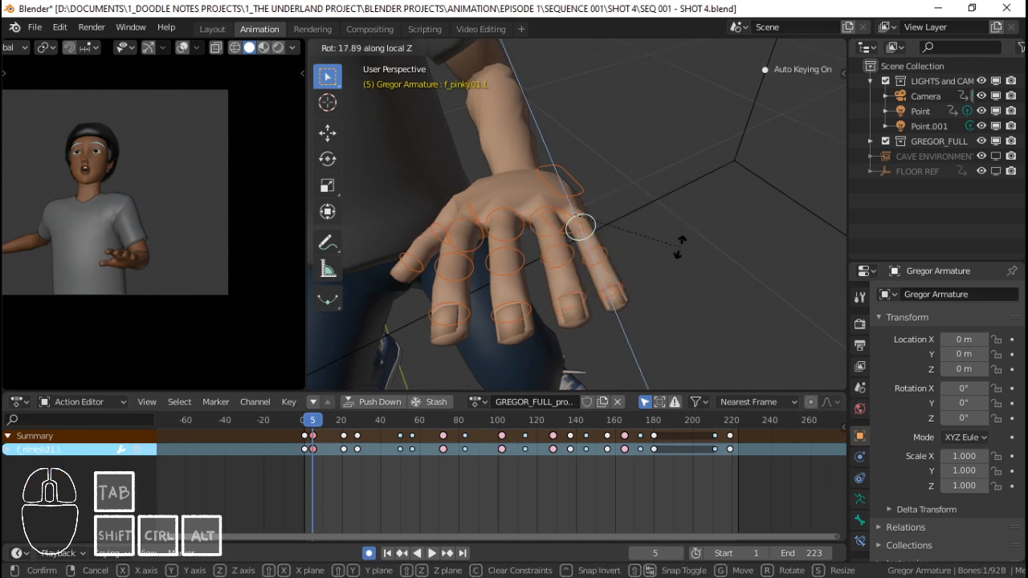
{"action": "right_click", "coordinate": [685, 242]}
{"action": "key", "text": "r"}
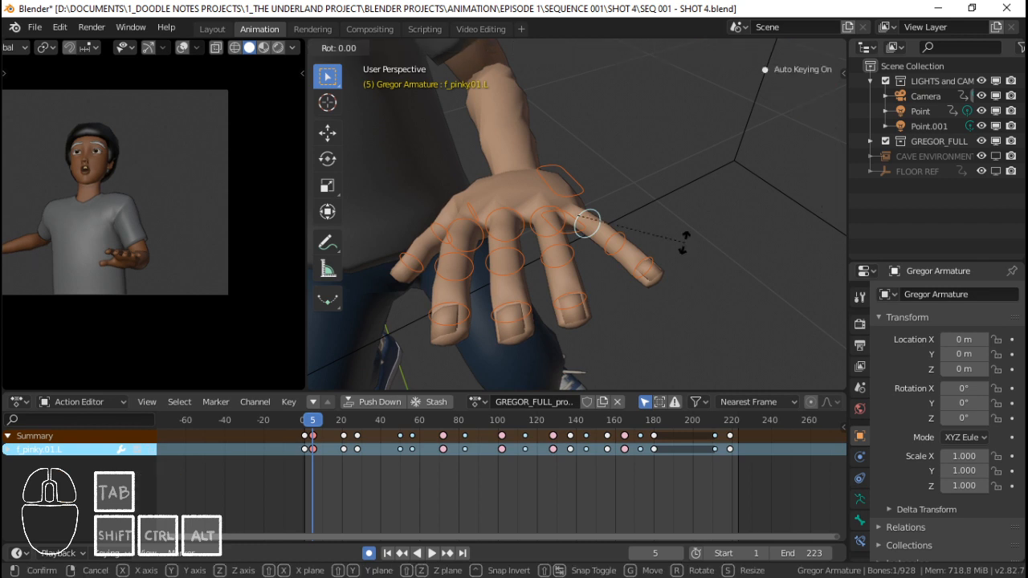
{"action": "key", "text": "z"}
{"action": "key", "text": "z"}
{"action": "left_click", "coordinate": [685, 258]}
{"action": "key", "text": "r"}
{"action": "key", "text": "y"}
{"action": "key", "text": "y"}
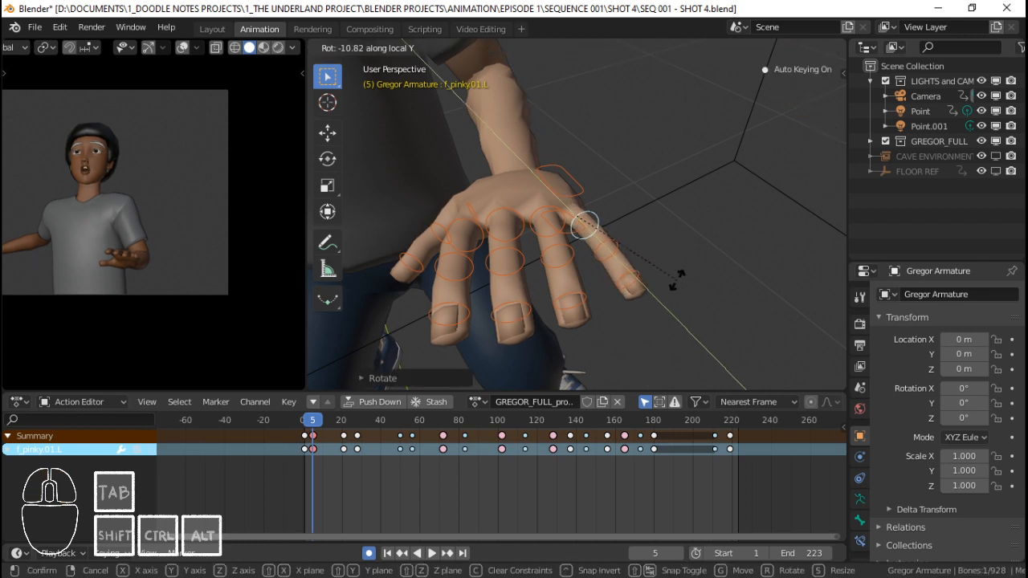
{"action": "left_click", "coordinate": [674, 285]}
Select all of the left hand's controls, insert LocRot keyframes at frame 5, and play back the opening frames to check the pose.
{"action": "scroll", "coordinate": [553, 257], "scroll_direction": "down", "scroll_amount": 2}
{"action": "key", "text": "c"}
{"action": "left_click", "coordinate": [532, 249]}
{"action": "right_click", "coordinate": [531, 249]}
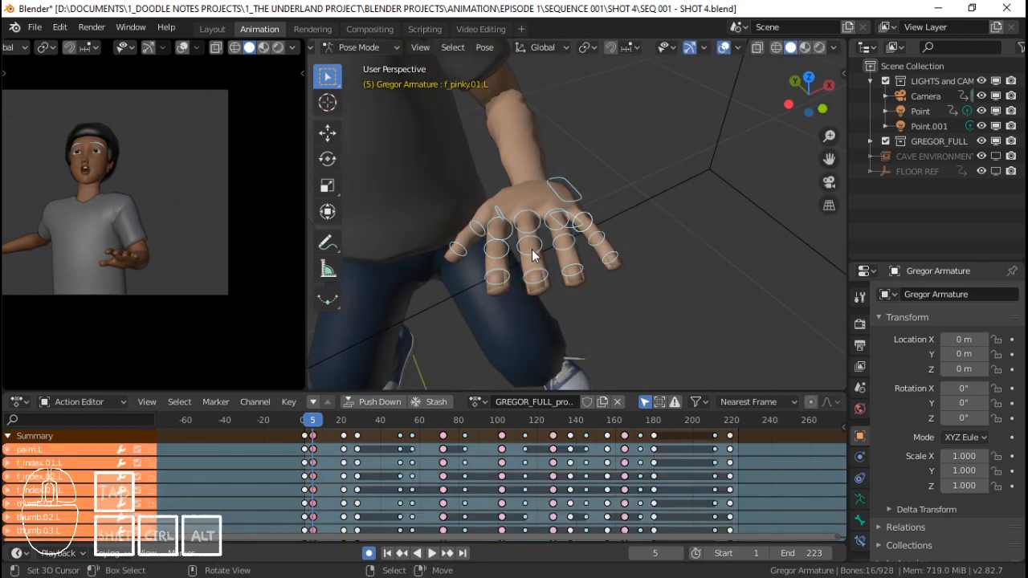
{"action": "key", "text": "i"}
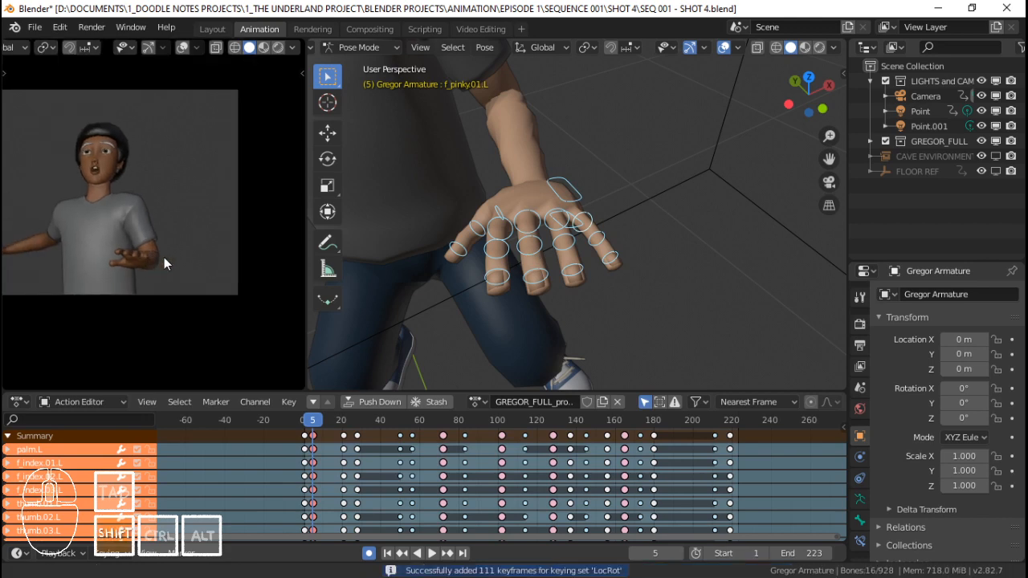
{"action": "key", "text": "space"}
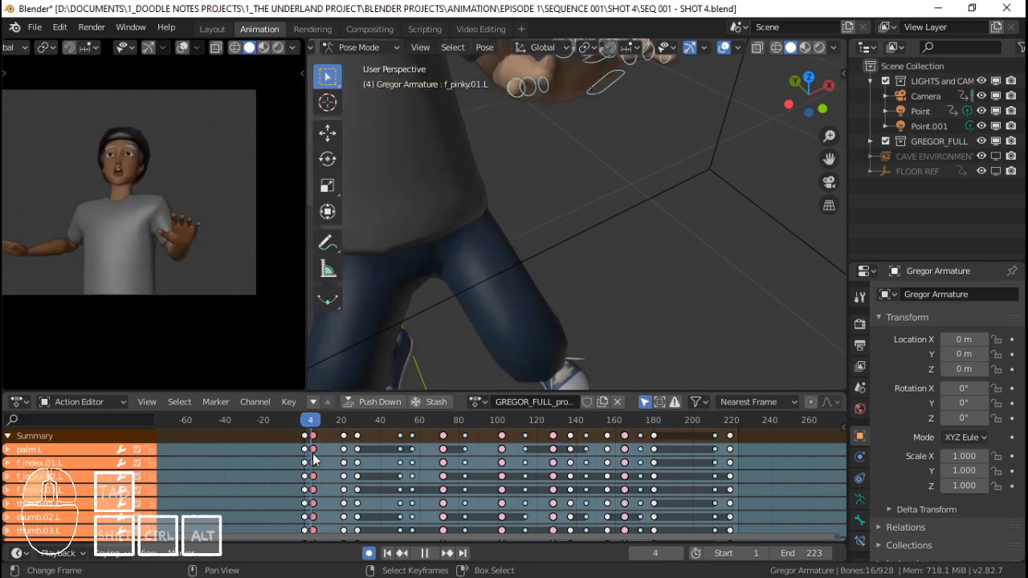
{"action": "key", "text": "Escape"}
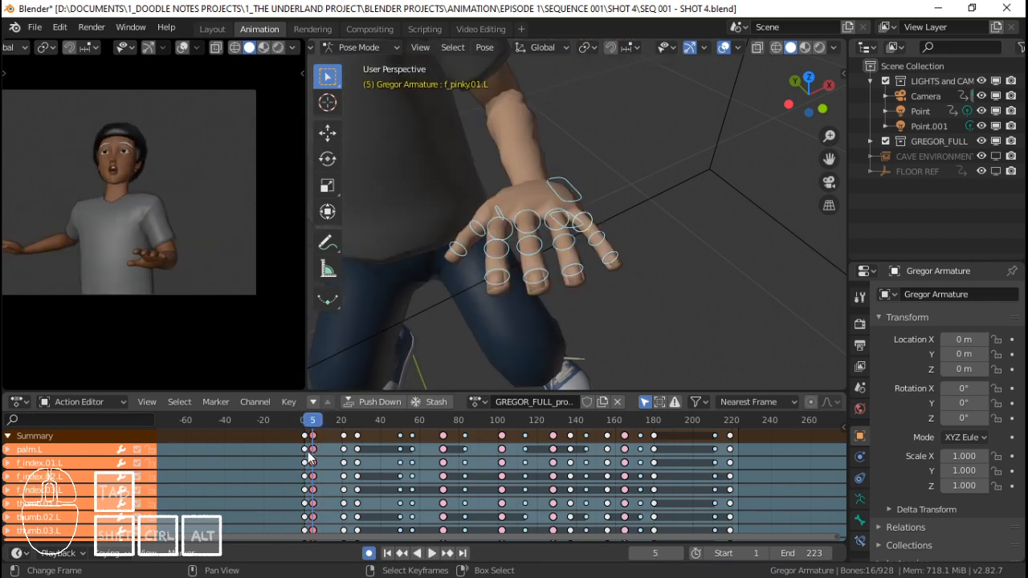
Rotate the left index finger's base control about -10° around local X and bend its second joint around local X at frame 5.
{"action": "left_click", "coordinate": [505, 227]}
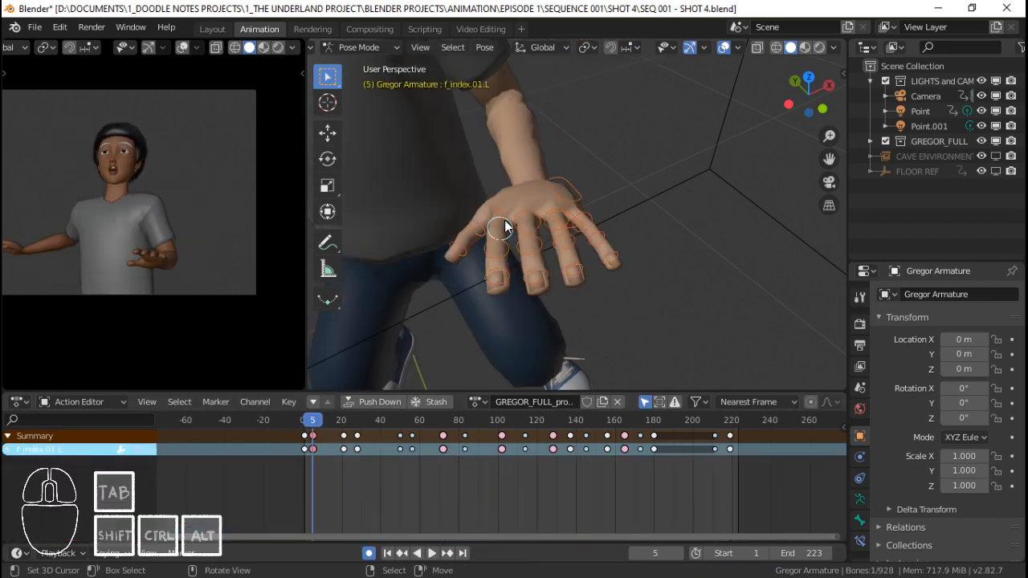
{"action": "scroll", "coordinate": [530, 221], "scroll_direction": "up", "scroll_amount": 4}
{"action": "key", "text": "r"}
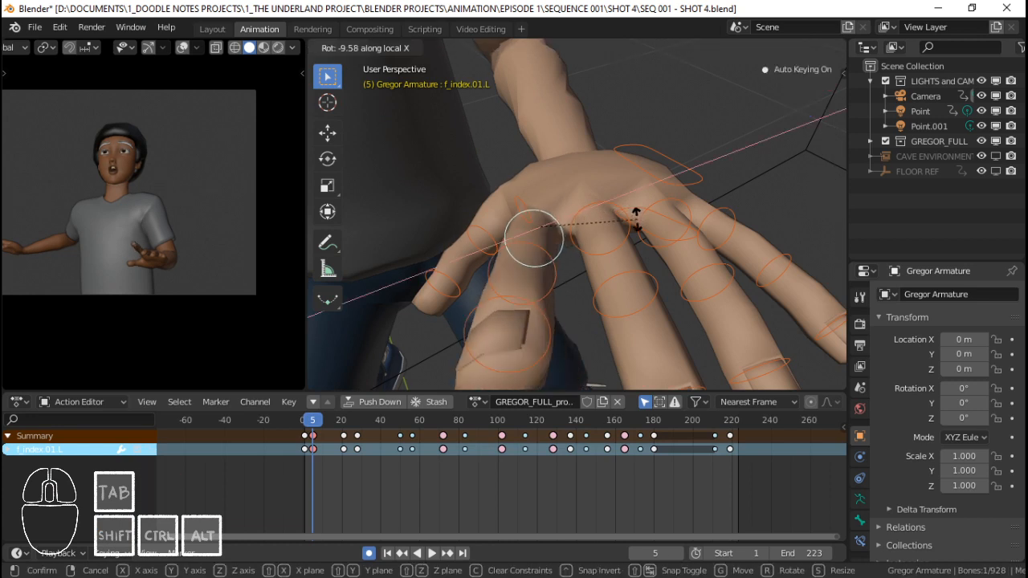
{"action": "left_click", "coordinate": [633, 221]}
{"action": "scroll", "coordinate": [555, 284], "scroll_direction": "down", "scroll_amount": 3}
{"action": "left_click", "coordinate": [558, 252]}
{"action": "key", "text": "r"}
{"action": "key", "text": "x"}
{"action": "key", "text": "x"}
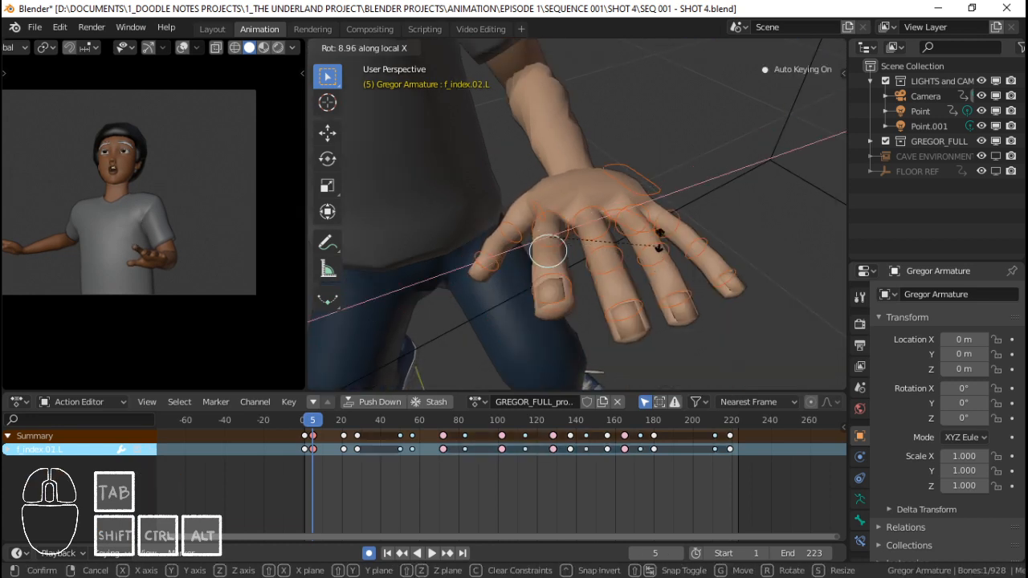
{"action": "left_click", "coordinate": [659, 237]}
Lift the left middle finger by rotating its base control around its local X axis at frame 5.
{"action": "left_click", "coordinate": [604, 213]}
{"action": "key", "text": "r"}
{"action": "key", "text": "x"}
{"action": "key", "text": "x"}
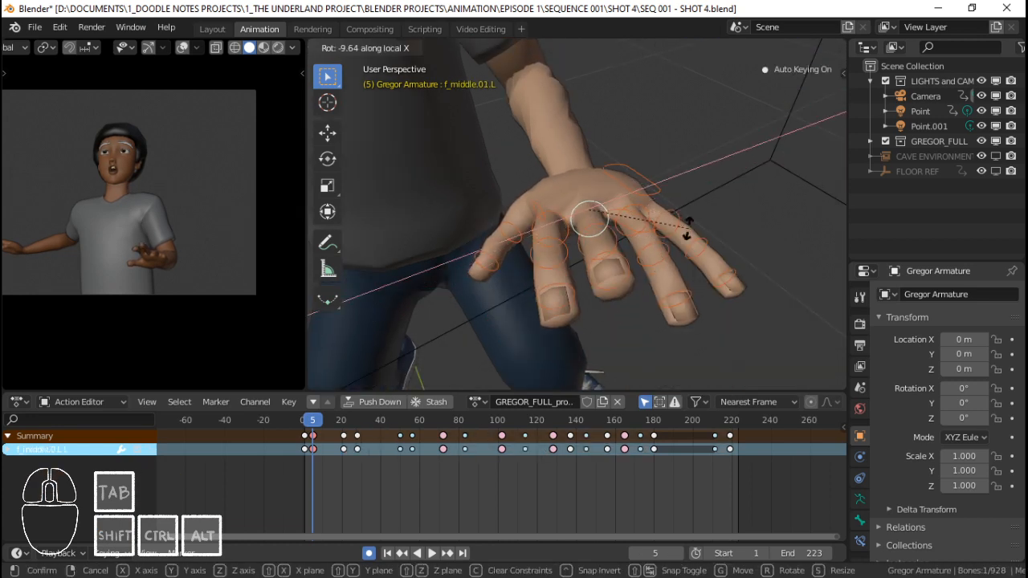
{"action": "left_click", "coordinate": [663, 221]}
{"action": "right_click", "coordinate": [648, 214]}
{"action": "key", "text": "r"}
{"action": "right_click", "coordinate": [715, 204]}
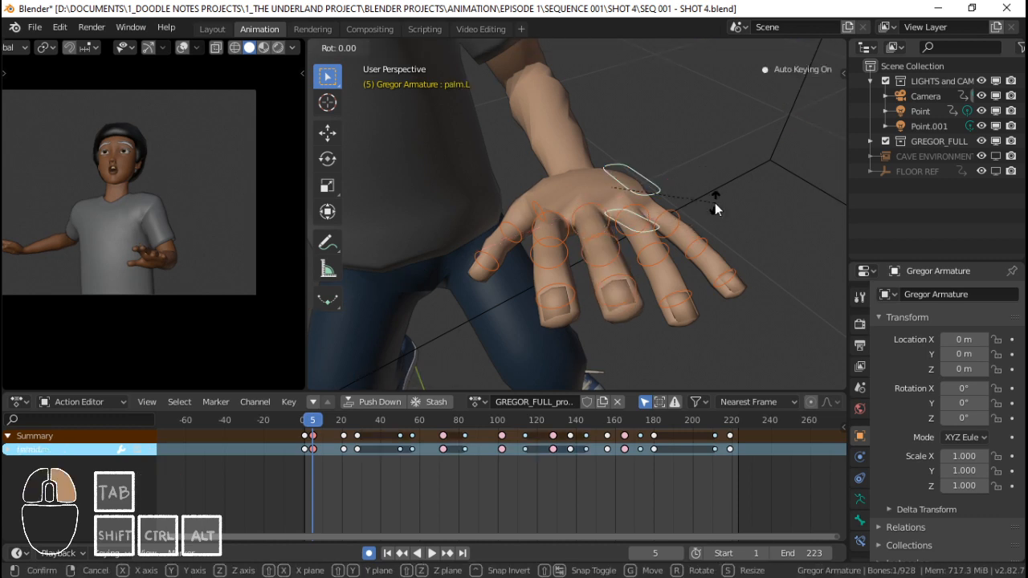
Rotate the left ring finger's base control about -6° around local X and about 4° around local Z at frame 5.
{"action": "right_click", "coordinate": [646, 202]}
{"action": "key", "text": "r"}
{"action": "key", "text": "x"}
{"action": "key", "text": "x"}
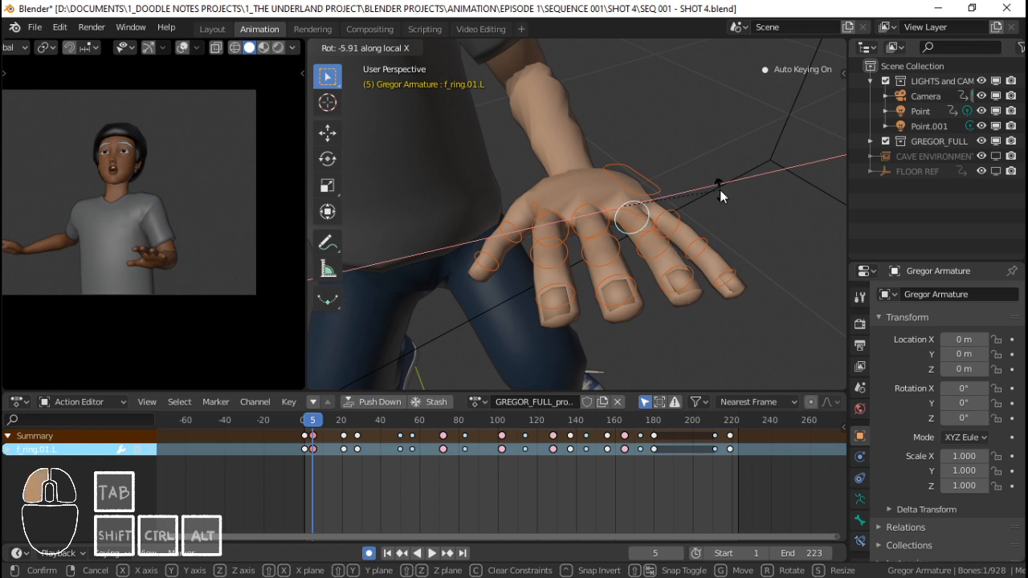
{"action": "left_click", "coordinate": [720, 189]}
{"action": "scroll", "coordinate": [686, 209], "scroll_direction": "up", "scroll_amount": 2}
{"action": "middle_click_drag", "start_coordinate": [683, 210], "coordinate": [646, 194], "text": "shift"}
{"action": "key", "text": "r"}
{"action": "key", "text": "z"}
{"action": "key", "text": "z"}
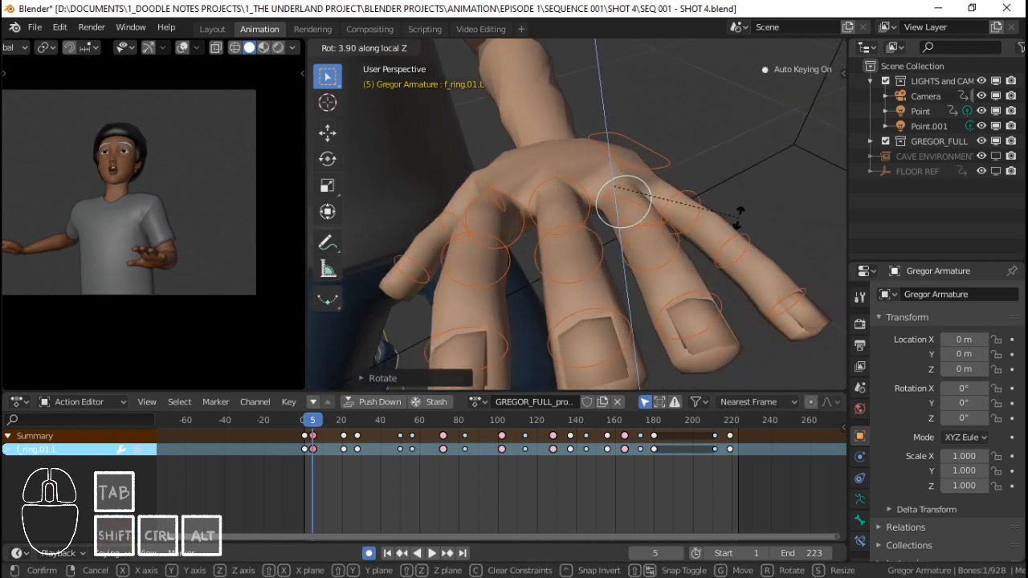
{"action": "left_click", "coordinate": [739, 216]}
Rotate the left pinky's base control about 9° around local Z, and lift it around local X at frame 5.
{"action": "left_click", "coordinate": [705, 206]}
{"action": "key", "text": "r"}
{"action": "key", "text": "z"}
{"action": "key", "text": "z"}
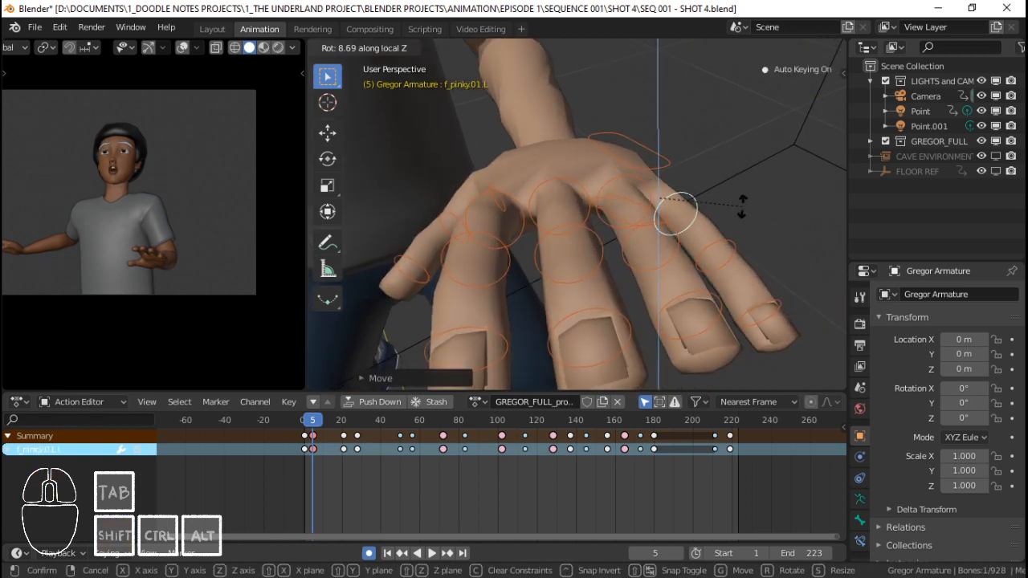
{"action": "left_click", "coordinate": [740, 206]}
{"action": "key", "text": "r"}
{"action": "key", "text": "x"}
{"action": "key", "text": "x"}
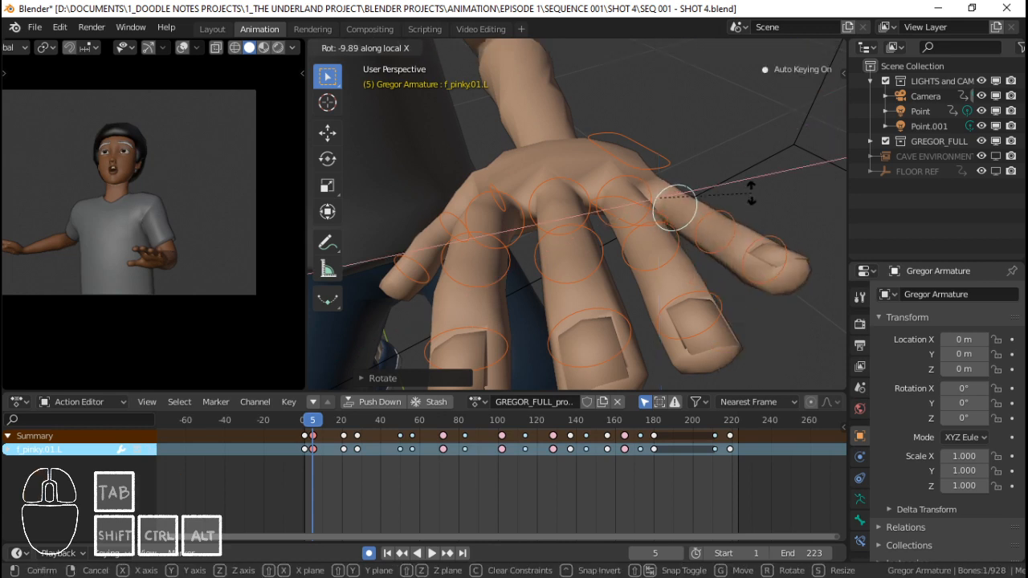
{"action": "left_click", "coordinate": [745, 205]}
{"action": "scroll", "coordinate": [734, 208], "scroll_direction": "down", "scroll_amount": 3}
{"action": "middle_click_drag", "start_coordinate": [706, 210], "coordinate": [682, 215], "text": "shift"}
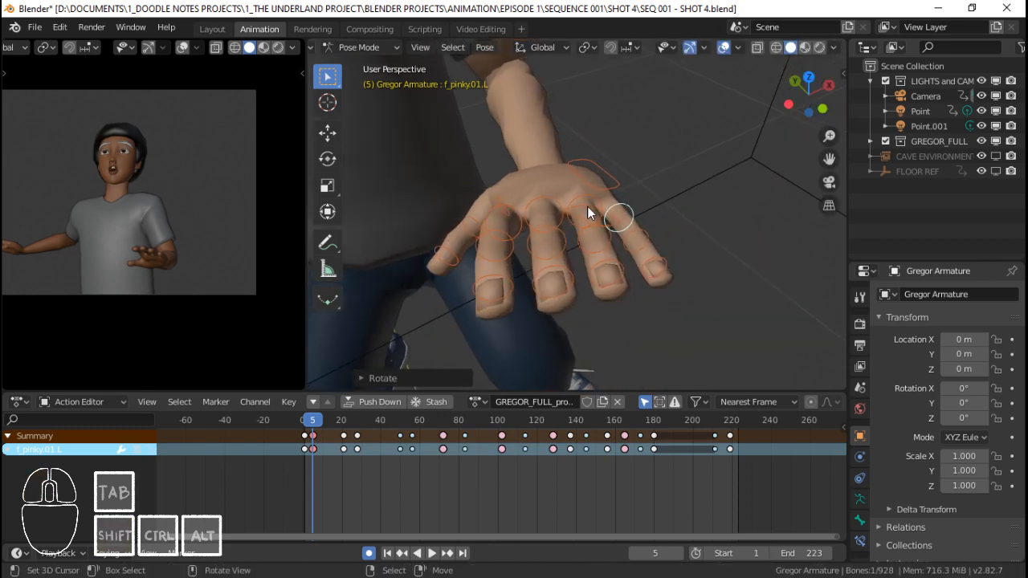
Lift the left ring and middle fingers by rotating their base controls around local X at frame 5.
{"action": "left_click", "coordinate": [587, 206]}
{"action": "key", "text": "r"}
{"action": "key", "text": "x"}
{"action": "key", "text": "x"}
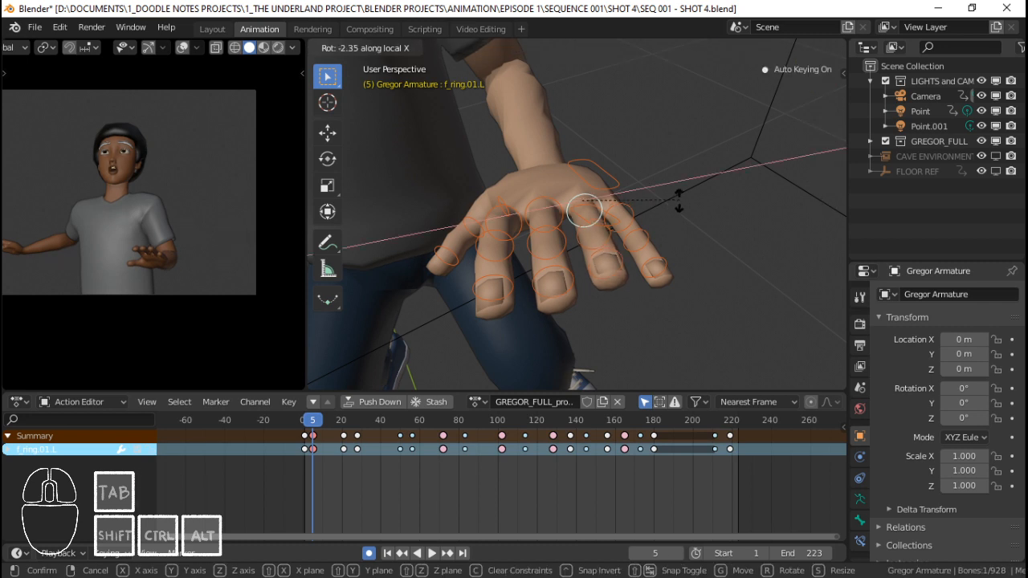
{"action": "left_click", "coordinate": [629, 205]}
{"action": "key", "text": "r"}
{"action": "key", "text": "x"}
{"action": "key", "text": "x"}
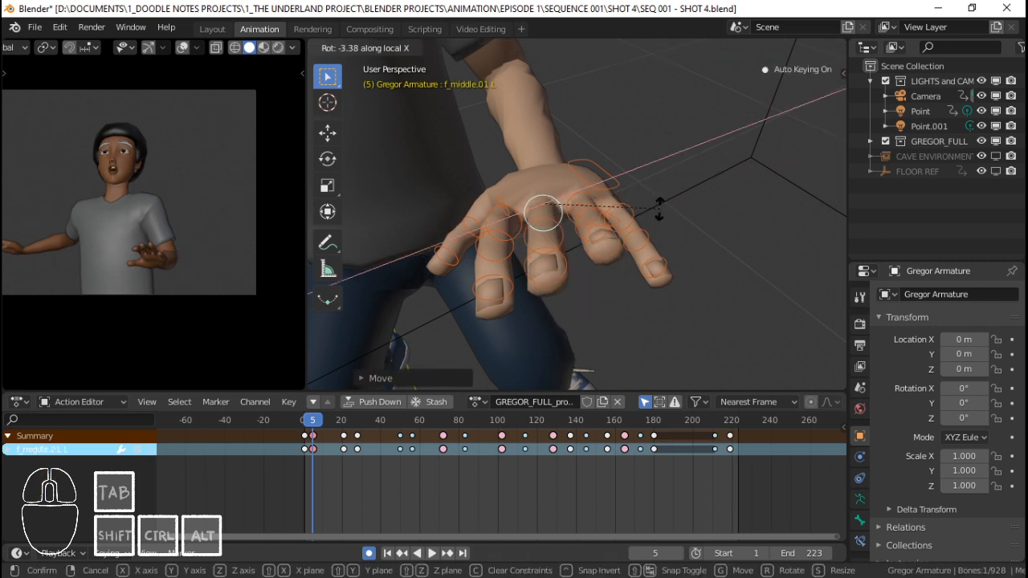
{"action": "left_click", "coordinate": [658, 216]}
Rotate the left middle finger's base control slightly around its local Z axis at frame 5.
{"action": "middle_click_drag", "start_coordinate": [658, 221], "coordinate": [651, 218], "text": "shift"}
{"action": "key", "text": "r"}
{"action": "key", "text": "z"}
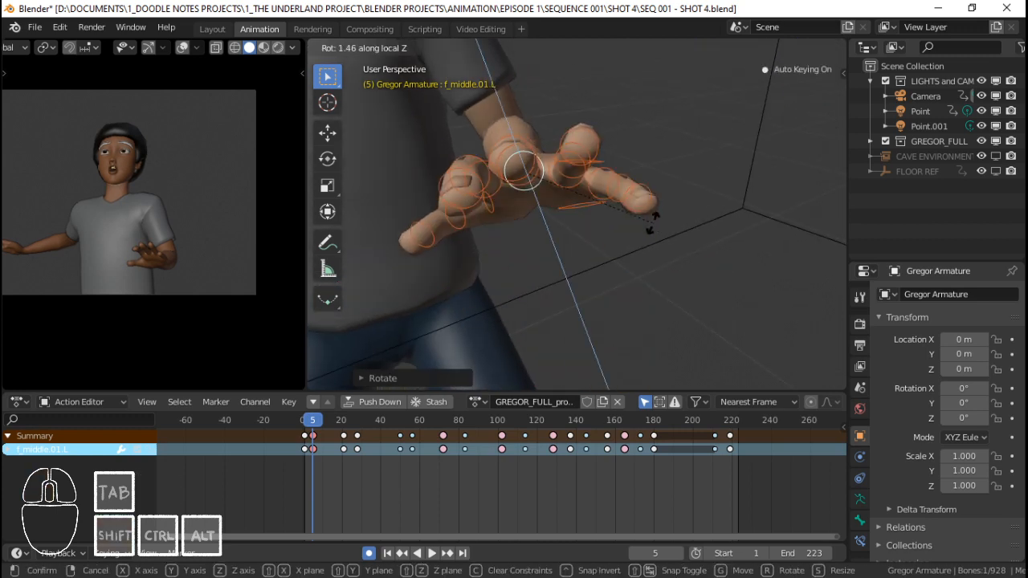
{"action": "key", "text": "y"}
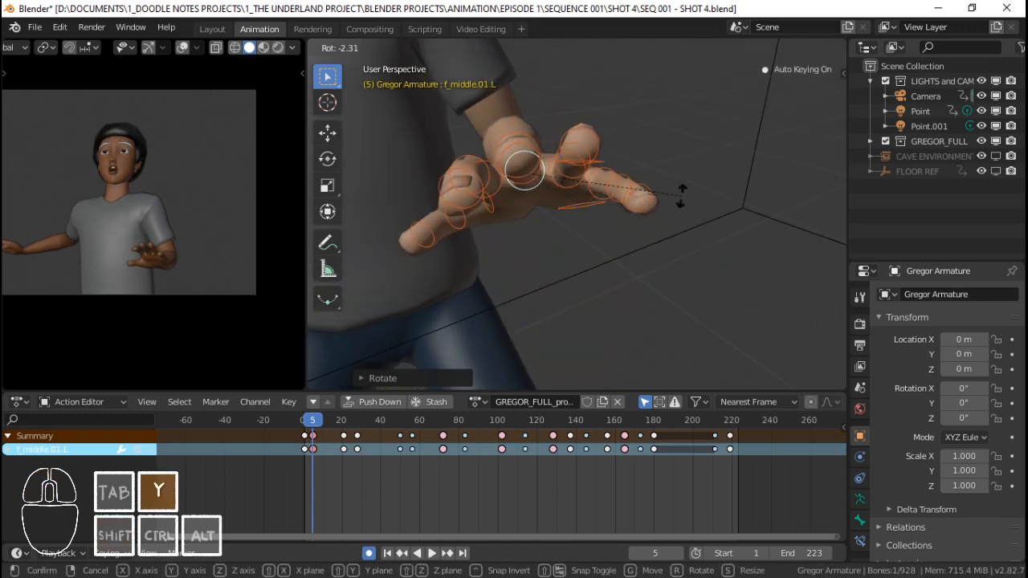
{"action": "key", "text": "z"}
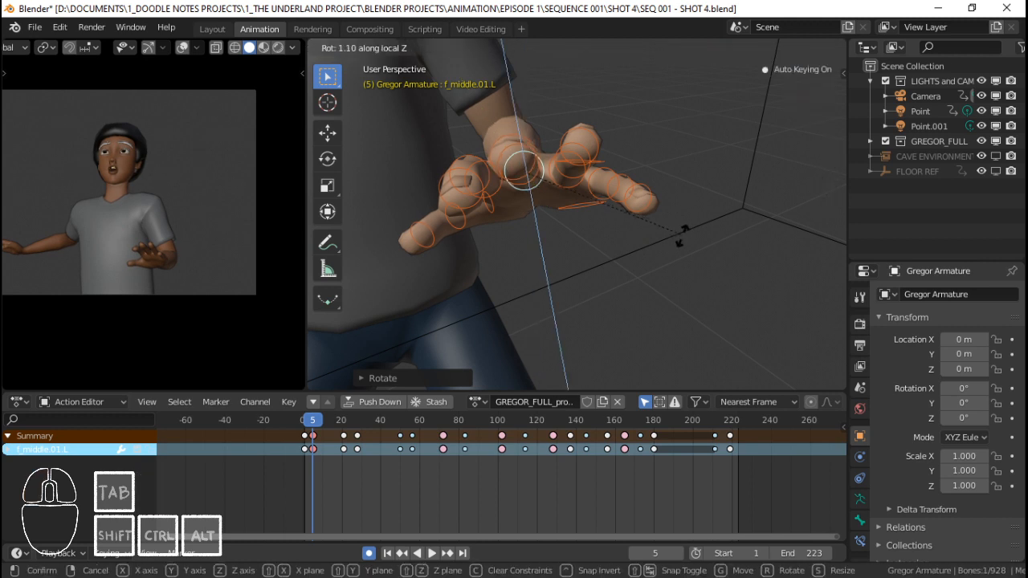
{"action": "left_click", "coordinate": [692, 224]}
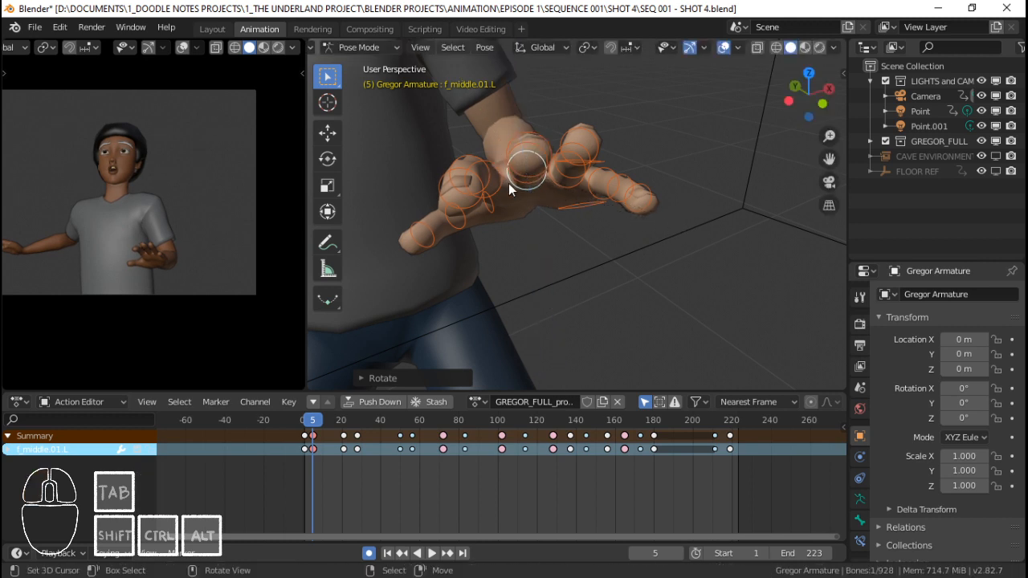
Rotate the left middle finger's second joint control about 9° around local X at frame 5.
{"action": "middle_click_drag", "start_coordinate": [540, 178], "coordinate": [706, 219]}
{"action": "left_click", "coordinate": [761, 285]}
{"action": "left_click", "coordinate": [775, 261], "text": "shift"}
{"action": "middle_click_drag", "start_coordinate": [774, 258], "coordinate": [700, 239]}
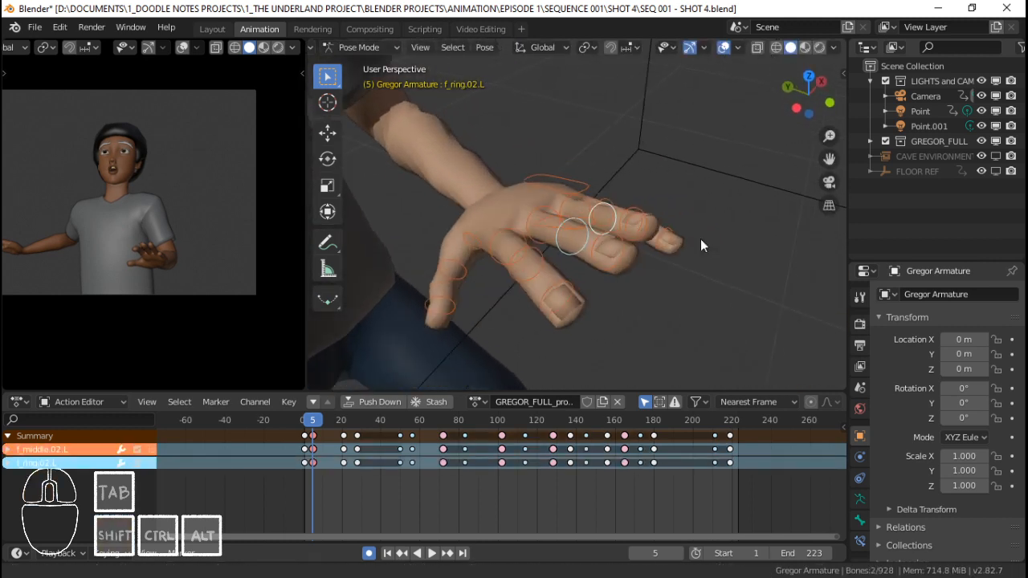
{"action": "left_click", "coordinate": [554, 231]}
{"action": "key", "text": "r"}
{"action": "key", "text": "x"}
{"action": "key", "text": "x"}
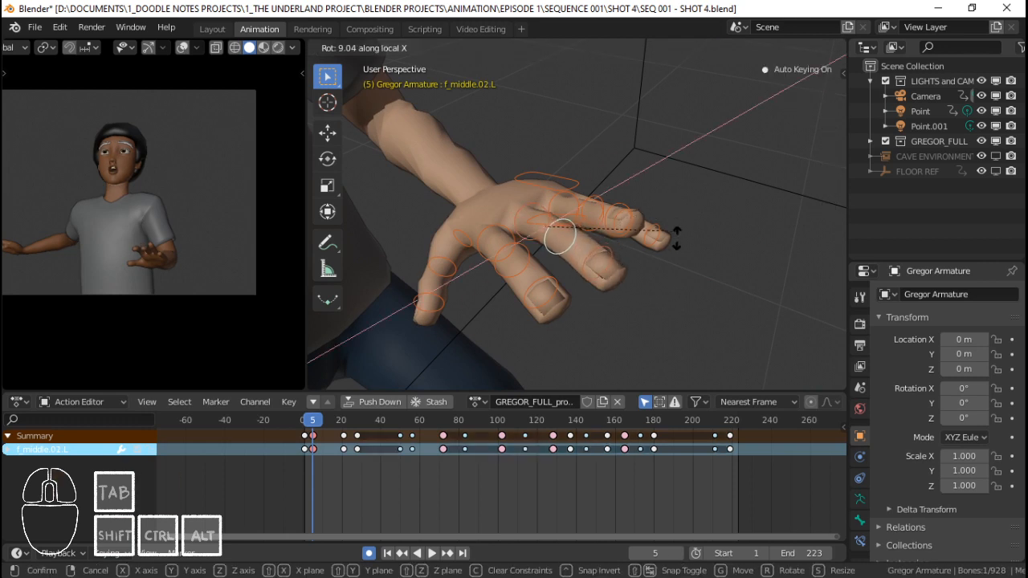
{"action": "left_click", "coordinate": [676, 237]}
Rotate the left ring finger's second joint control about 15° around local X at frame 5.
{"action": "right_click", "coordinate": [604, 218]}
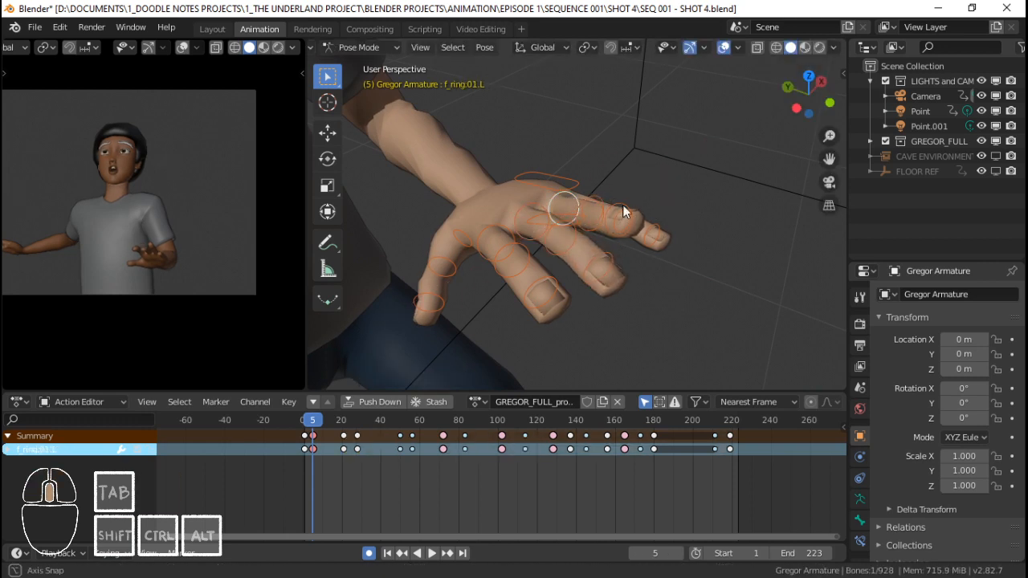
{"action": "middle_click_drag", "start_coordinate": [622, 205], "coordinate": [601, 299]}
{"action": "right_click_drag", "start_coordinate": [591, 322], "coordinate": [597, 313]}
{"action": "middle_click_drag", "start_coordinate": [606, 298], "coordinate": [639, 267]}
{"action": "key", "text": "r"}
{"action": "key", "text": "x"}
{"action": "key", "text": "x"}
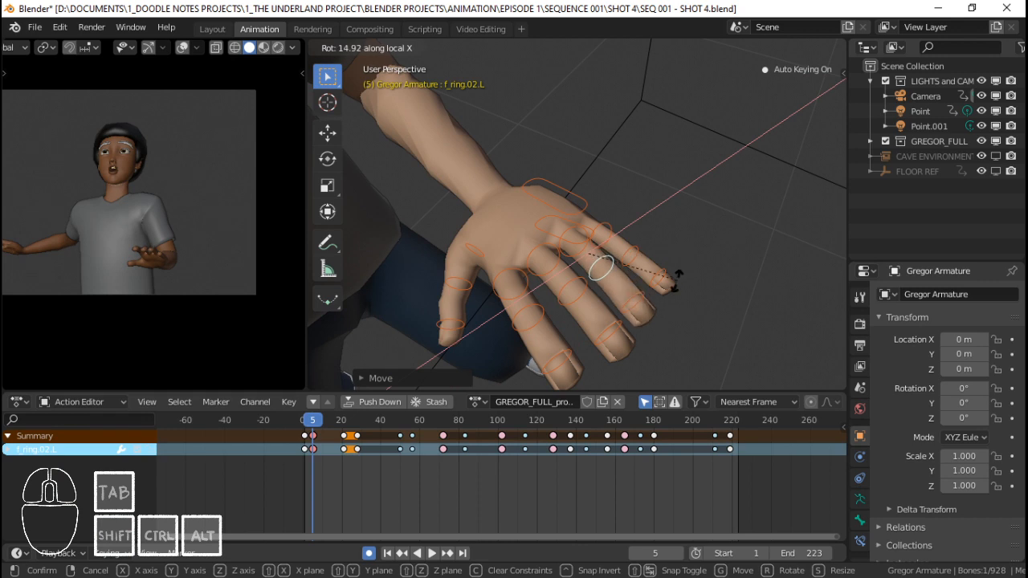
{"action": "left_click", "coordinate": [675, 283]}
Keyframe location and rotation of all the left hand controls at frame 5 and briefly play back the motion.
{"action": "scroll", "coordinate": [621, 258], "scroll_direction": "down", "scroll_amount": 3}
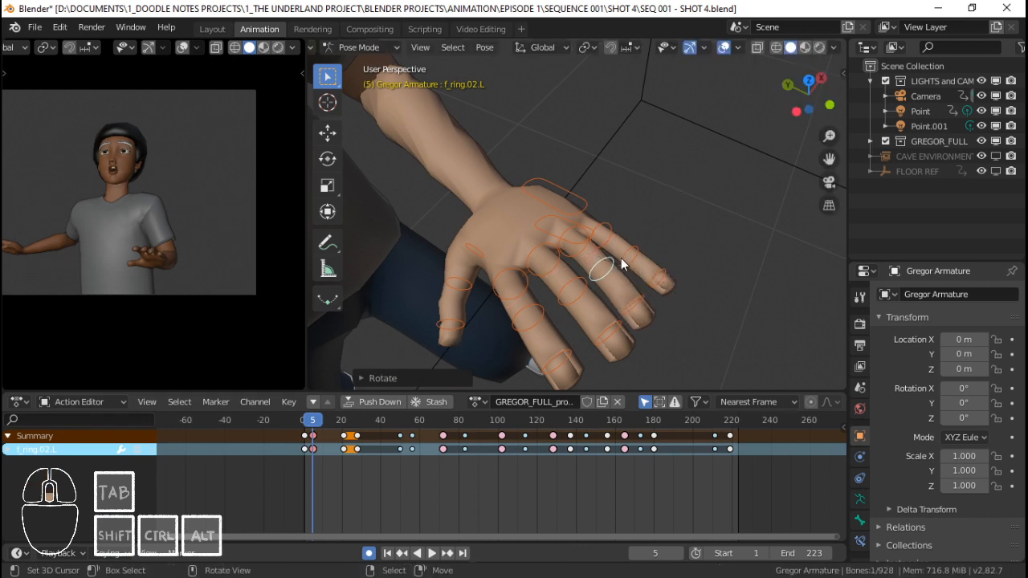
{"action": "key", "text": "c"}
{"action": "left_click", "coordinate": [586, 266]}
{"action": "right_click", "coordinate": [586, 266]}
{"action": "key", "text": "i"}
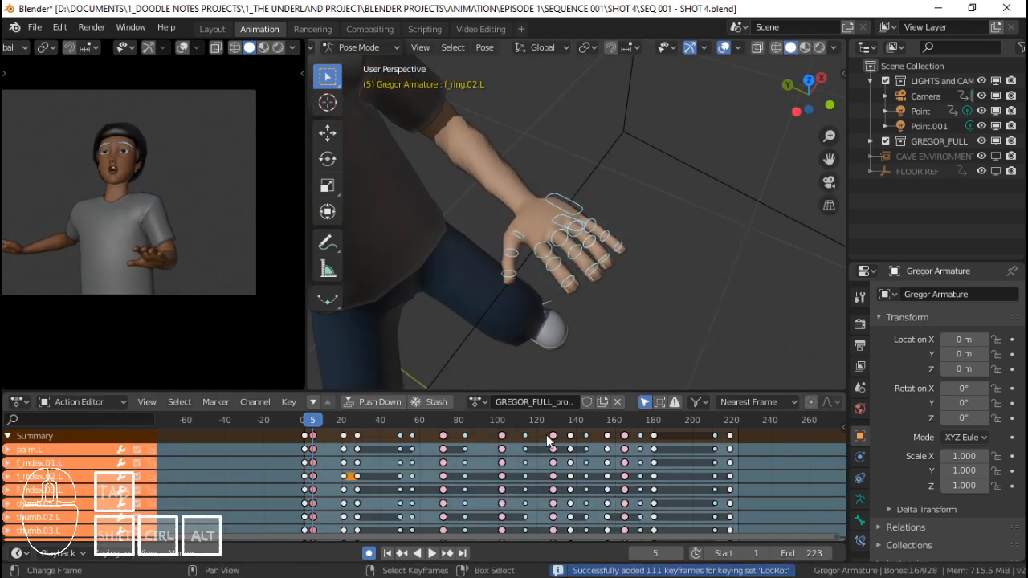
{"action": "key", "text": "space"}
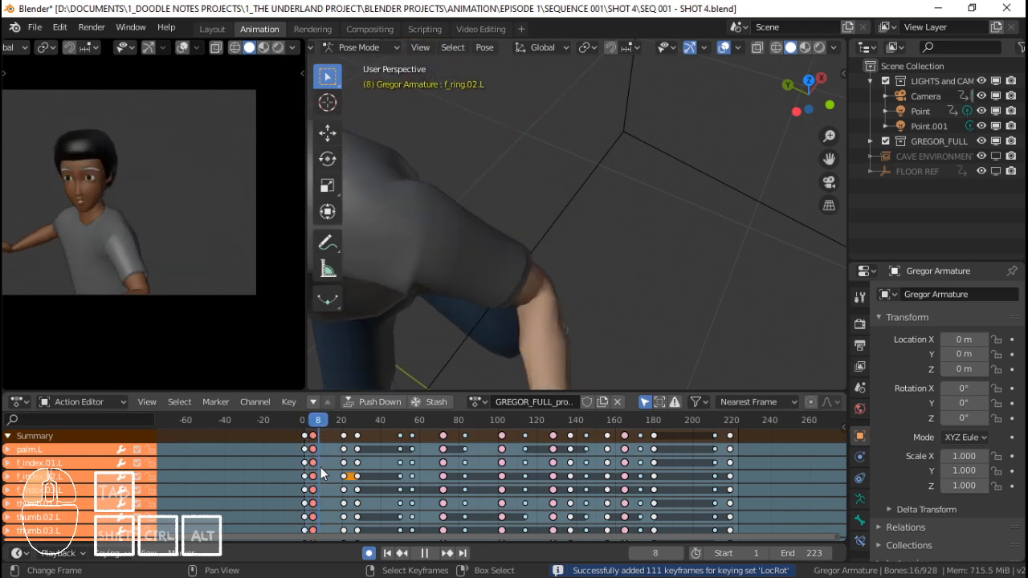
{"action": "key", "text": "space"}
Delete the two columns of left hand keyframes between frames 20 and 30.
{"action": "scroll", "coordinate": [582, 286], "scroll_direction": "down", "scroll_amount": 5}
{"action": "scroll", "coordinate": [565, 306], "scroll_direction": "up", "scroll_amount": 3}
{"action": "middle_click_drag", "start_coordinate": [565, 305], "coordinate": [546, 261]}
{"action": "scroll", "coordinate": [546, 261], "scroll_direction": "up", "scroll_amount": 2}
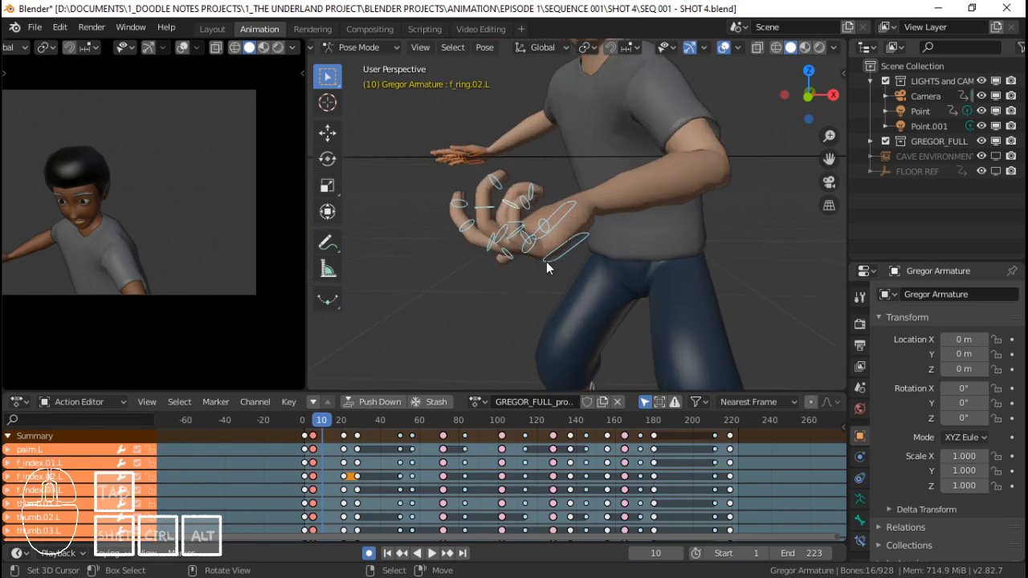
{"action": "left_click_drag", "start_coordinate": [307, 477], "coordinate": [327, 485]}
{"action": "left_click", "coordinate": [344, 436]}
{"action": "key", "text": "x"}
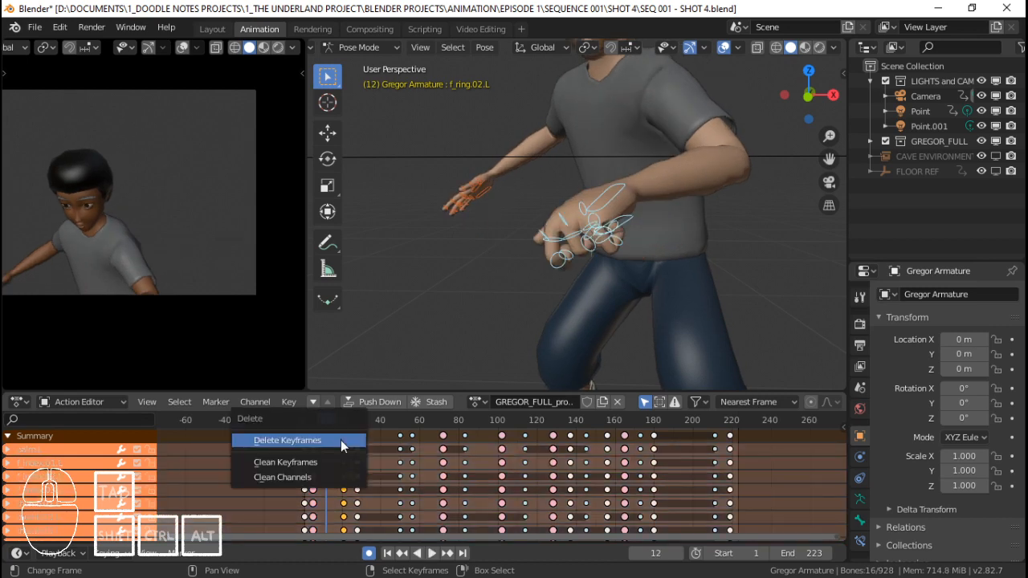
{"action": "left_click", "coordinate": [342, 438]}
{"action": "left_click", "coordinate": [355, 436]}
{"action": "key", "text": "x"}
{"action": "left_click", "coordinate": [355, 432]}
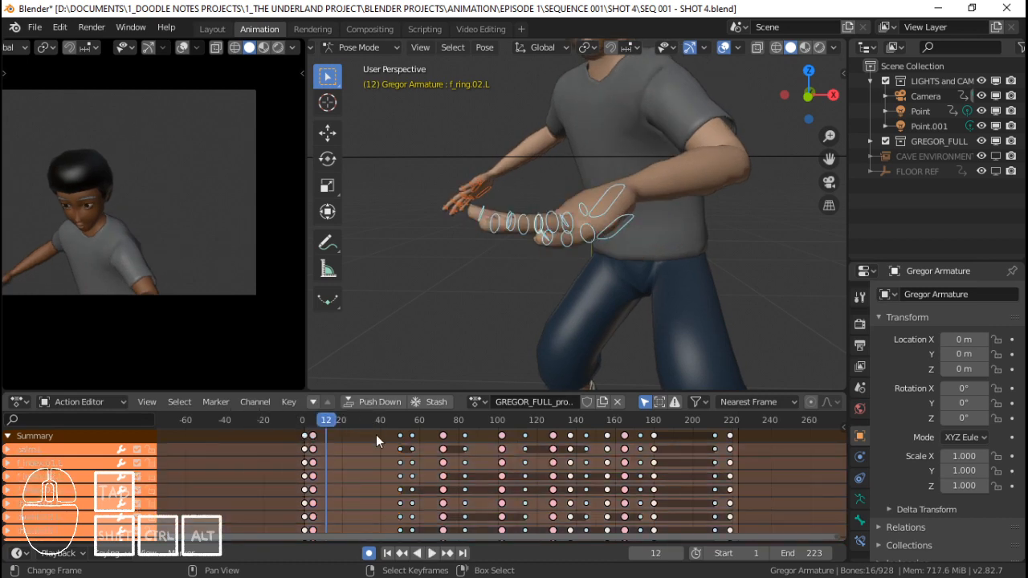
Delete all the remaining left hand keyframes after frame 5.
{"action": "key", "text": "space"}
{"action": "left_click_drag", "start_coordinate": [355, 443], "coordinate": [331, 446]}
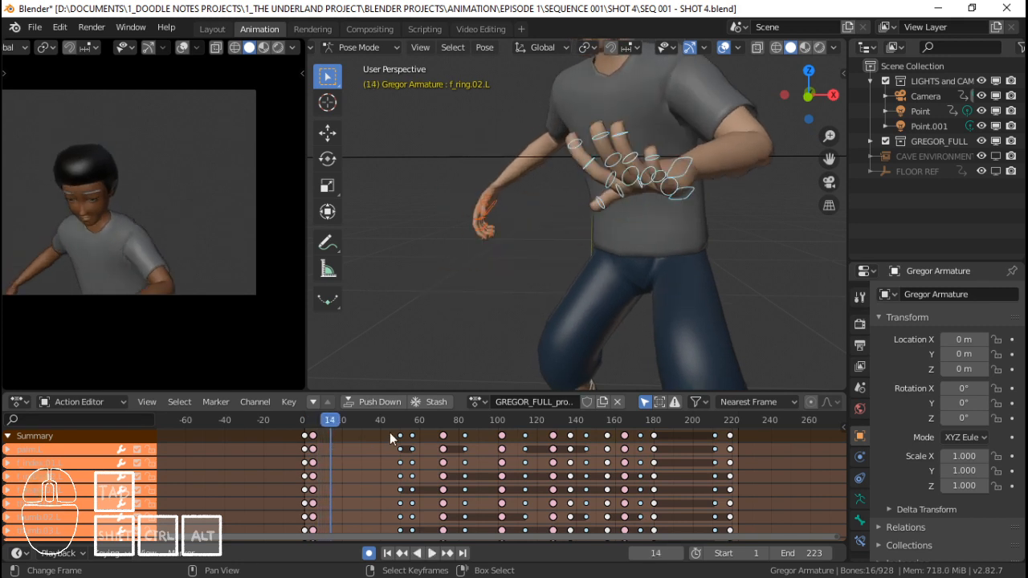
{"action": "middle_click_drag", "start_coordinate": [602, 453], "coordinate": [569, 453]}
{"action": "key", "text": "b"}
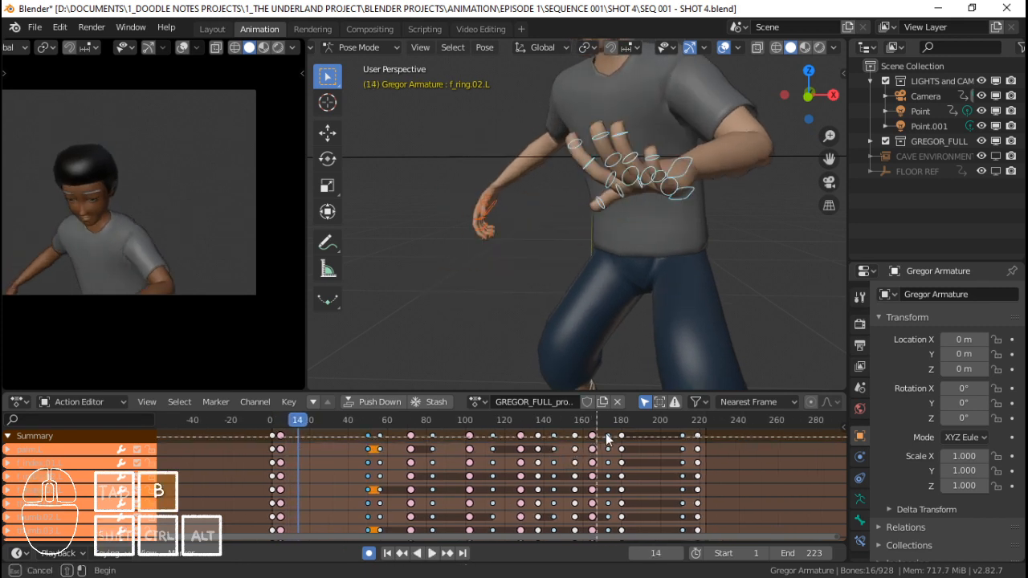
{"action": "left_click_drag", "start_coordinate": [702, 428], "coordinate": [343, 443]}
{"action": "key", "text": "Delete"}
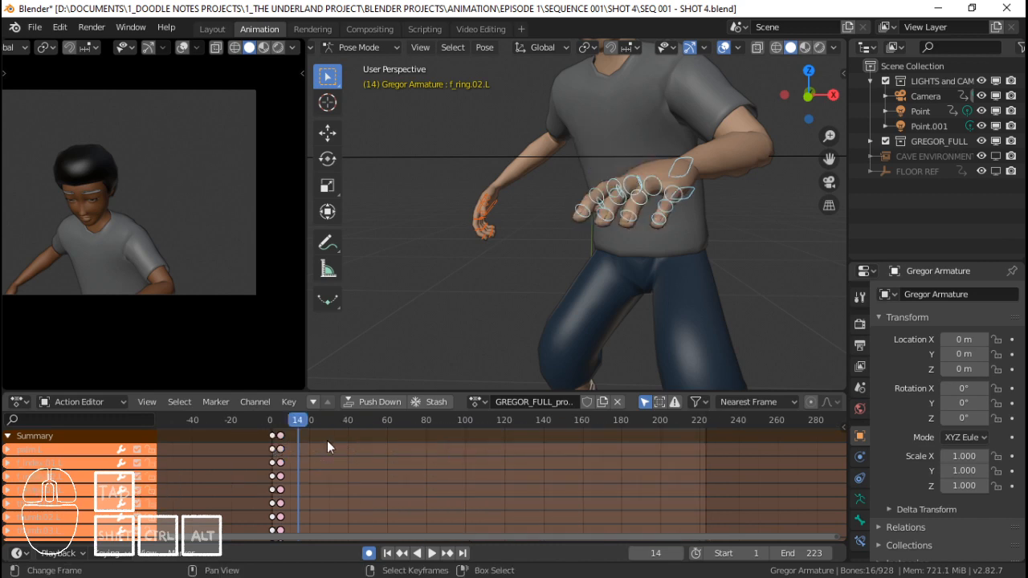
Play back the opening frames to review the left hand's motion and stop at frame 10.
{"action": "left_click_drag", "start_coordinate": [275, 441], "coordinate": [281, 448]}
{"action": "key", "text": "space"}
{"action": "key", "text": "space"}
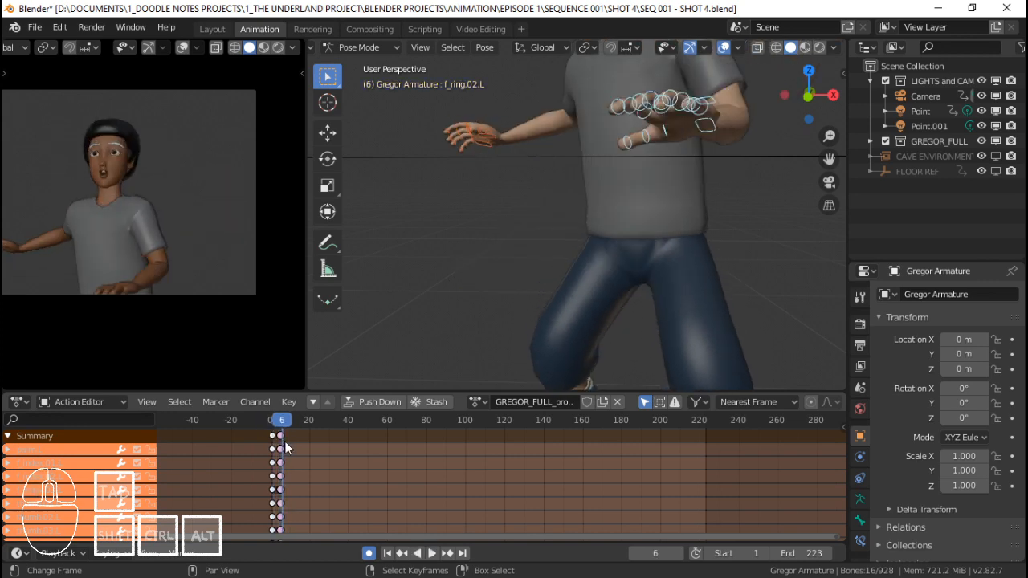
{"action": "key", "text": "space"}
{"action": "mouse_move", "coordinate": [293, 441]}
{"action": "left_mouse_down"}
{"action": "mouse_move", "coordinate": [272, 446]}
{"action": "mouse_move", "coordinate": [289, 447]}
{"action": "left_mouse_up"}
Bend the left index finger down at its base around the X axis at frame 10.
{"action": "left_click", "coordinate": [530, 267]}
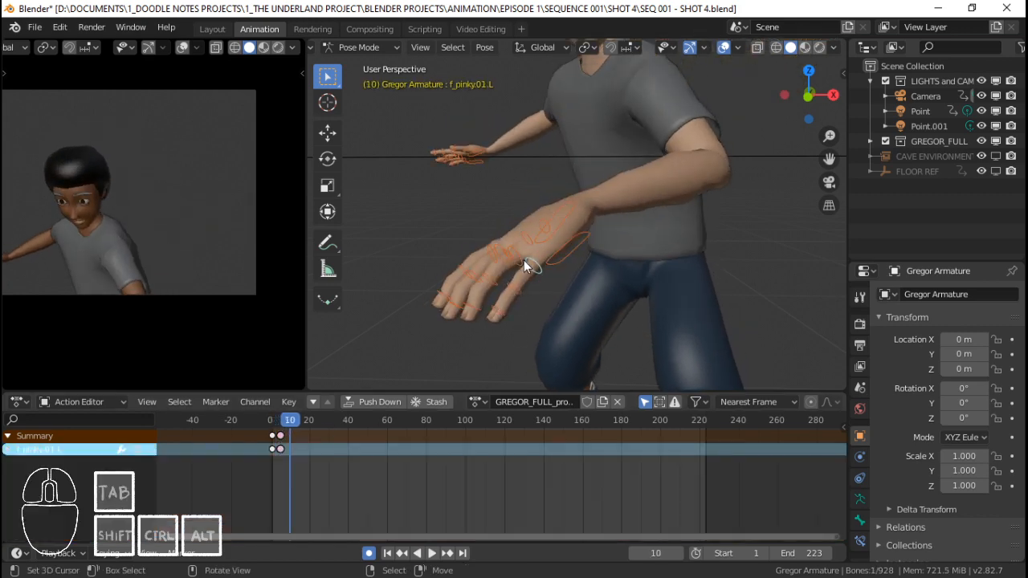
{"action": "scroll", "coordinate": [575, 269], "scroll_direction": "up", "scroll_amount": 4}
{"action": "middle_click_drag", "start_coordinate": [575, 269], "coordinate": [587, 204], "text": "shift"}
{"action": "middle_click_drag", "start_coordinate": [586, 204], "coordinate": [633, 231]}
{"action": "left_click", "coordinate": [586, 232]}
{"action": "key", "text": "r"}
{"action": "key", "text": "x"}
{"action": "left_click", "coordinate": [665, 195]}
Bend the left middle finger down by rotating its base control around local X at frame 10.
{"action": "left_click", "coordinate": [633, 231]}
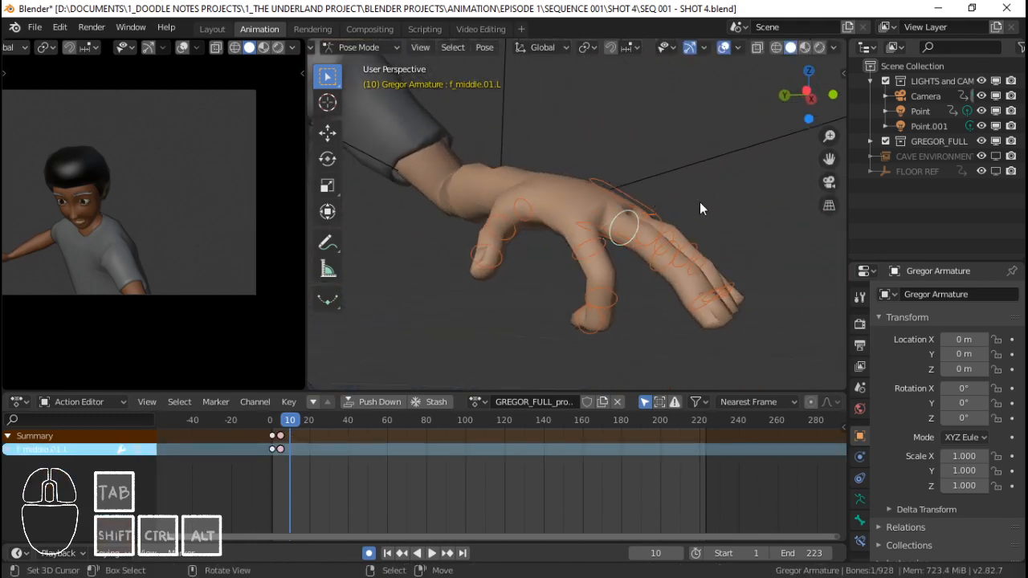
{"action": "scroll", "coordinate": [699, 201], "scroll_direction": "up", "scroll_amount": 2}
{"action": "key", "text": "r"}
{"action": "key", "text": "x"}
{"action": "key", "text": "x"}
{"action": "left_click", "coordinate": [696, 211]}
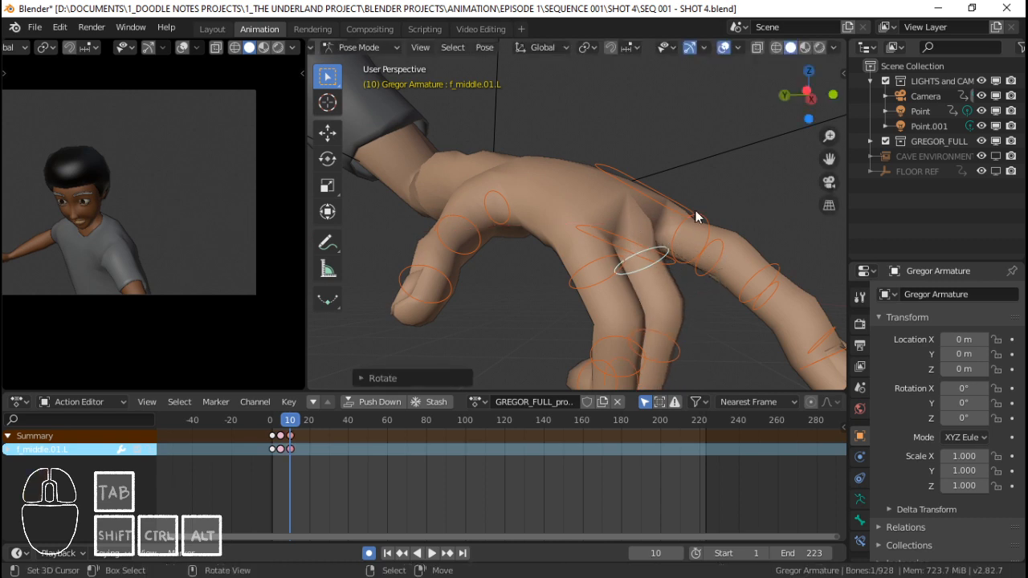
Curl the left ring finger down by rotating its base control around local X at frame 10.
{"action": "left_click", "coordinate": [698, 224]}
{"action": "key", "text": "r"}
{"action": "key", "text": "x"}
{"action": "key", "text": "x"}
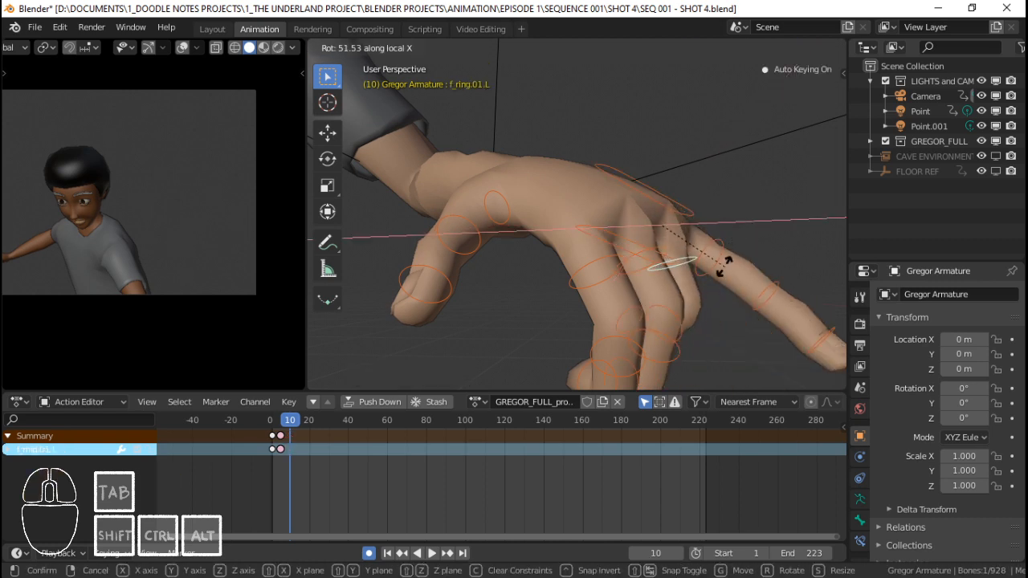
{"action": "left_click", "coordinate": [695, 254]}
Rotate the left middle finger's base control about 10° further around local X at frame 10.
{"action": "key", "text": "r"}
{"action": "key", "text": "x"}
{"action": "key", "text": "x"}
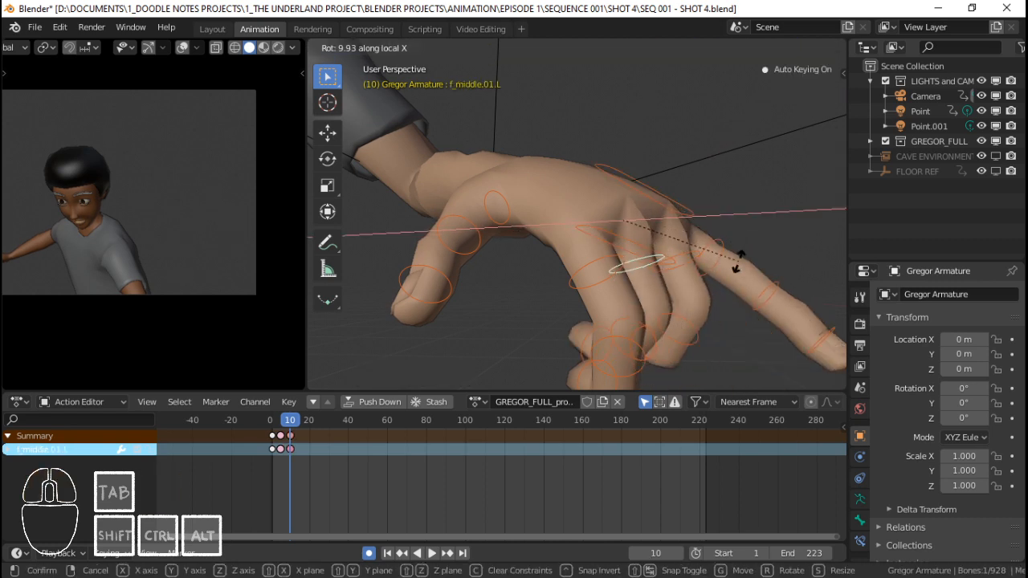
{"action": "left_click", "coordinate": [739, 268]}
{"action": "middle_click_drag", "start_coordinate": [739, 268], "coordinate": [622, 228]}
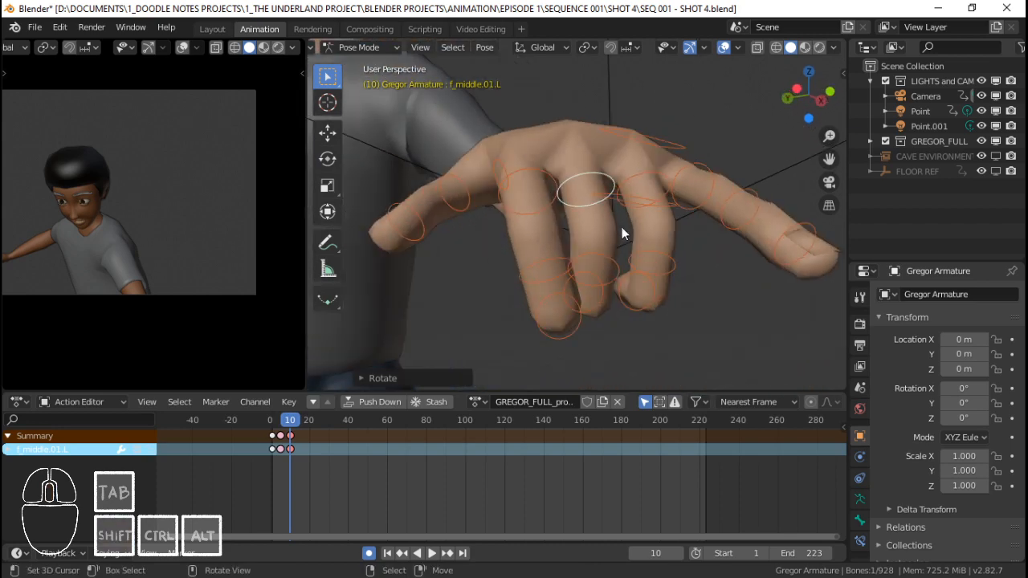
Rotate the left index finger's base control around its local Z axis at frame 10.
{"action": "left_click", "coordinate": [560, 192]}
{"action": "key", "text": "r"}
{"action": "key", "text": "y"}
{"action": "key", "text": "y"}
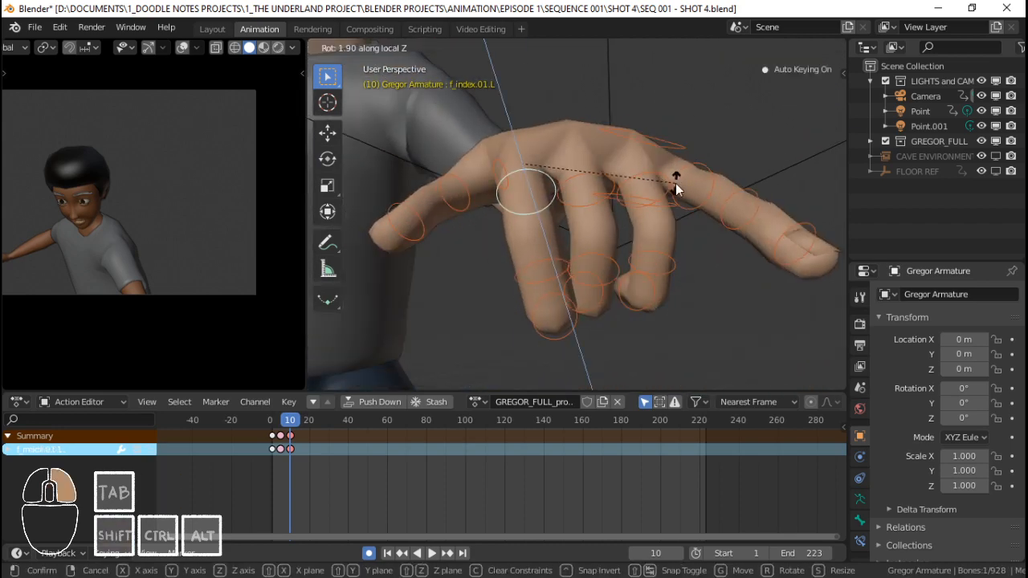
{"action": "left_click", "coordinate": [666, 236]}
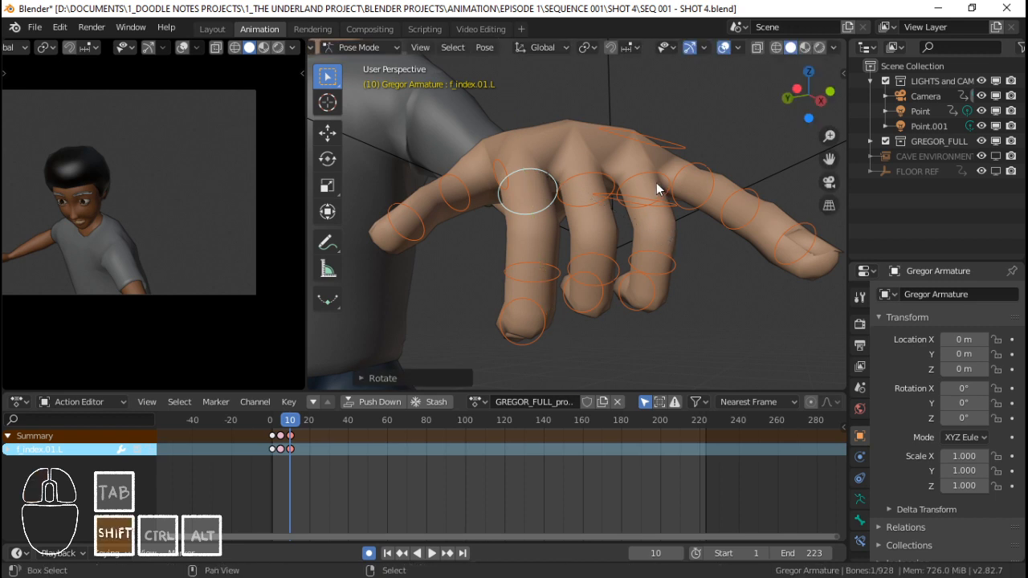
Clear the location of the left index and middle fingers' base controls at frame 10.
{"action": "key", "text": "alt+g"}
{"action": "right_click", "coordinate": [614, 174]}
{"action": "key", "text": "alt+g"}
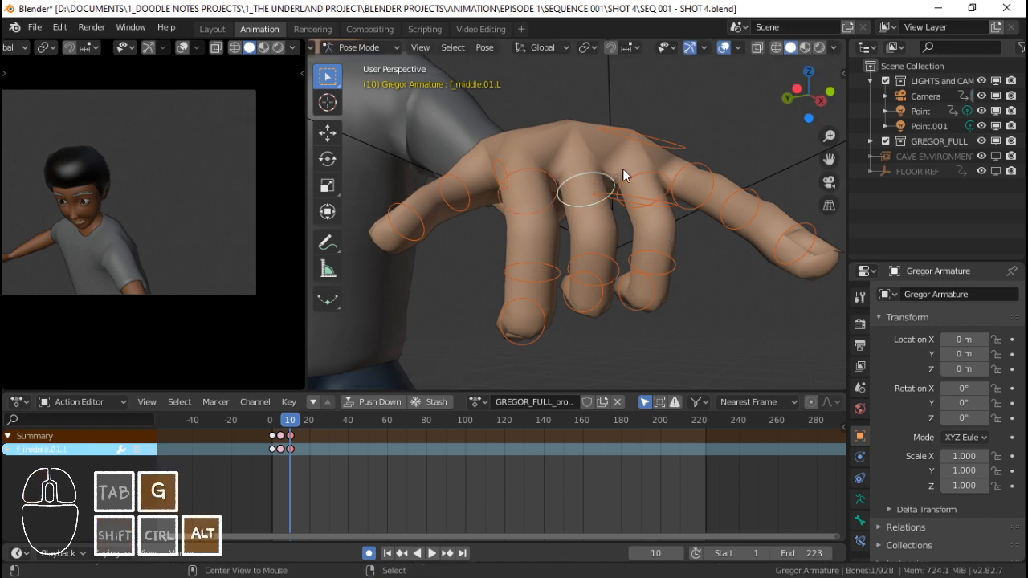
{"action": "right_click", "coordinate": [669, 171]}
Curl the left pinky down in line with the other fingers by rotating its base control at frame 10.
{"action": "right_click", "coordinate": [692, 170]}
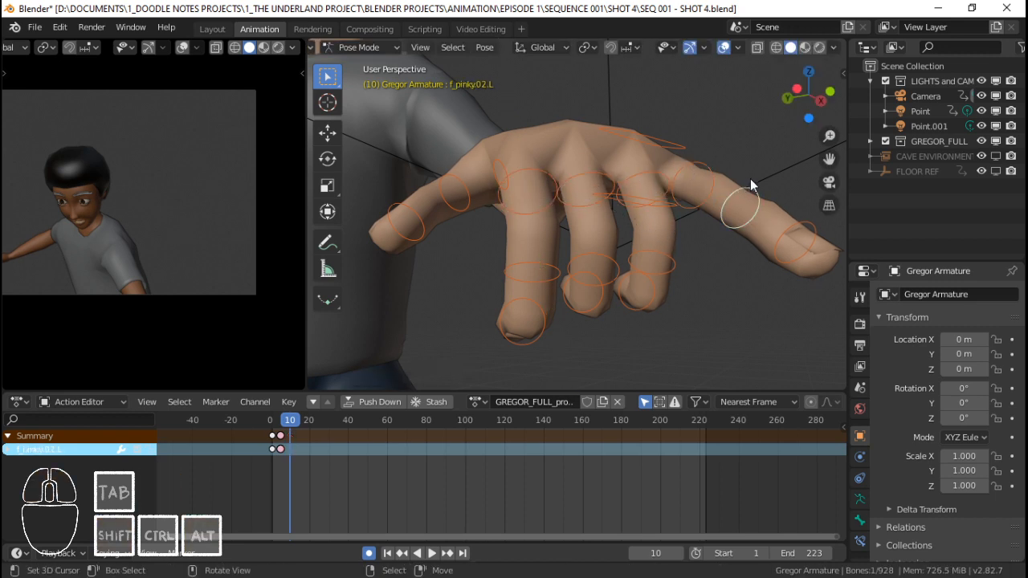
{"action": "key", "text": "r"}
{"action": "key", "text": "y"}
{"action": "key", "text": "y"}
{"action": "left_click", "coordinate": [729, 228]}
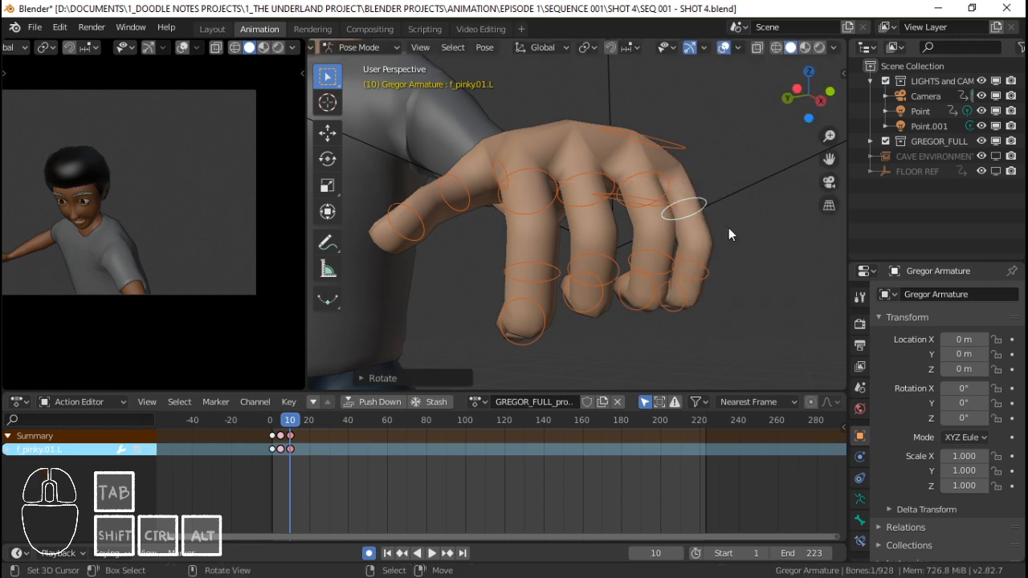
Rotate the left pinky's second joint control around its local X axis at frame 10.
{"action": "middle_click_drag", "start_coordinate": [728, 227], "coordinate": [559, 252]}
{"action": "right_click", "coordinate": [503, 267]}
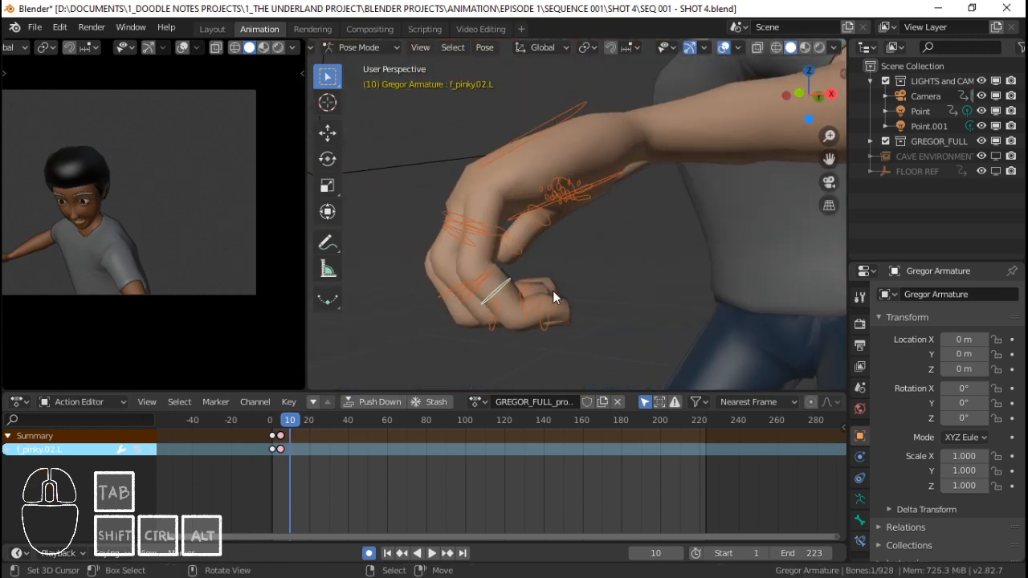
{"action": "key", "text": "r"}
{"action": "key", "text": "x"}
{"action": "key", "text": "x"}
{"action": "left_click", "coordinate": [573, 239]}
Rotate the left thumb's base control around its local X axis at frame 10.
{"action": "middle_click_drag", "start_coordinate": [573, 239], "coordinate": [506, 180]}
{"action": "right_click", "coordinate": [505, 180]}
{"action": "key", "text": "r"}
{"action": "key", "text": "x"}
{"action": "key", "text": "x"}
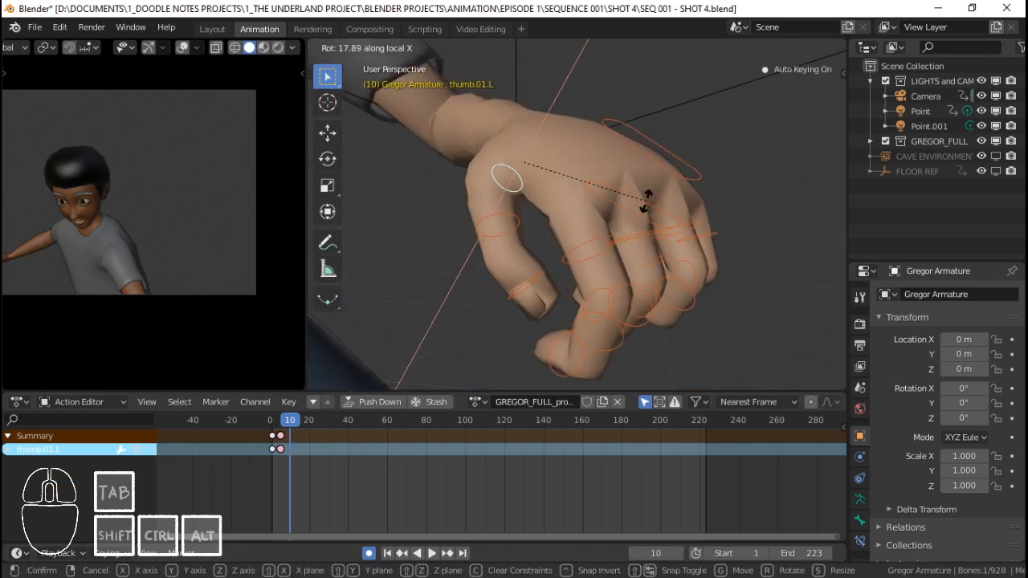
{"action": "left_click", "coordinate": [615, 219]}
Adjust the left middle finger's base control at frame 10 by rotating it around its local Z axis and its local Y axis.
{"action": "middle_click_drag", "start_coordinate": [616, 219], "coordinate": [629, 259]}
{"action": "right_click", "coordinate": [577, 241]}
{"action": "key", "text": "r"}
{"action": "key", "text": "z"}
{"action": "key", "text": "z"}
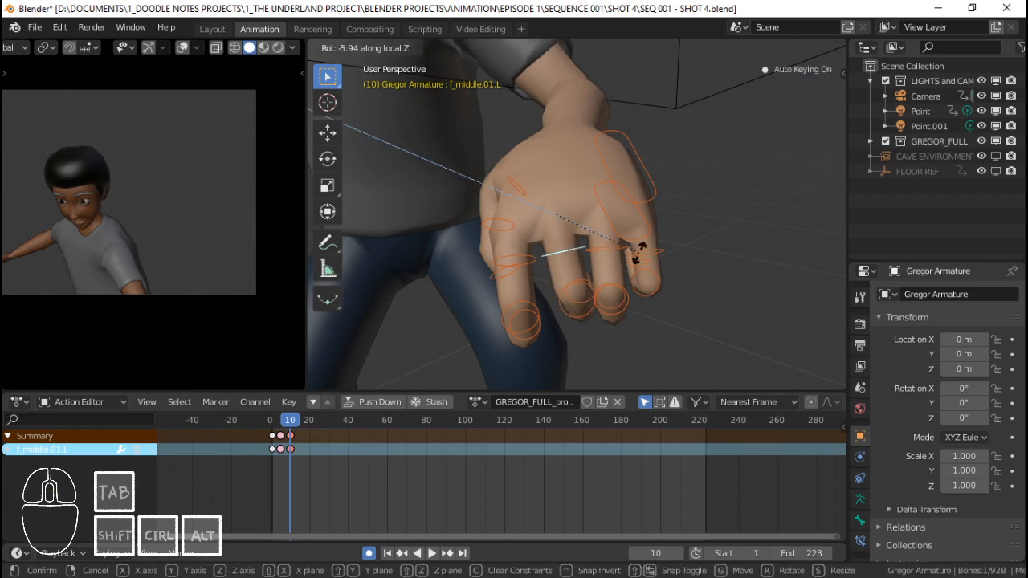
{"action": "left_click", "coordinate": [630, 271]}
{"action": "key", "text": "r"}
{"action": "key", "text": "y"}
{"action": "key", "text": "y"}
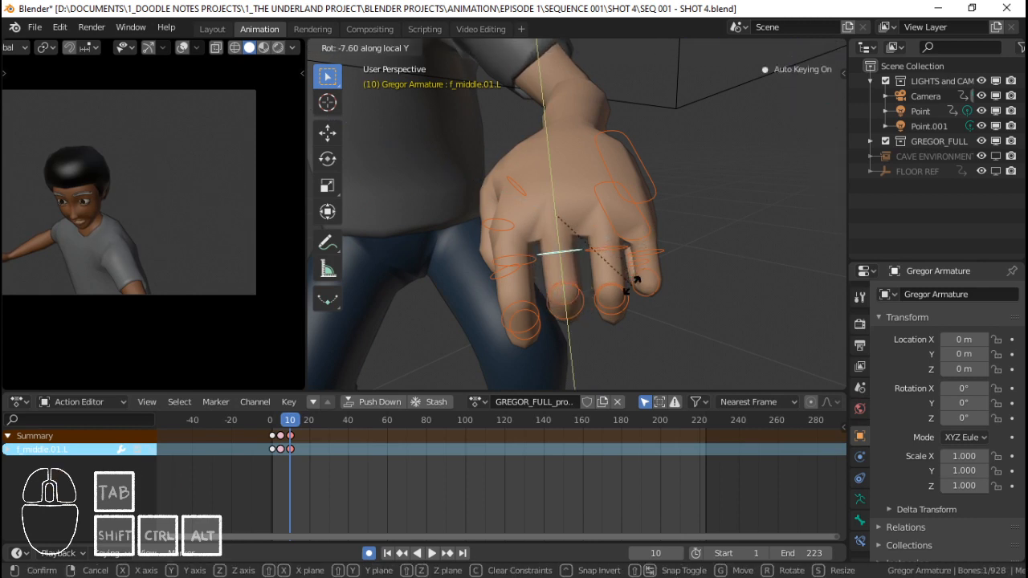
{"action": "left_click", "coordinate": [633, 291]}
{"action": "key", "text": "r"}
{"action": "key", "text": "r"}
{"action": "right_click", "coordinate": [634, 286]}
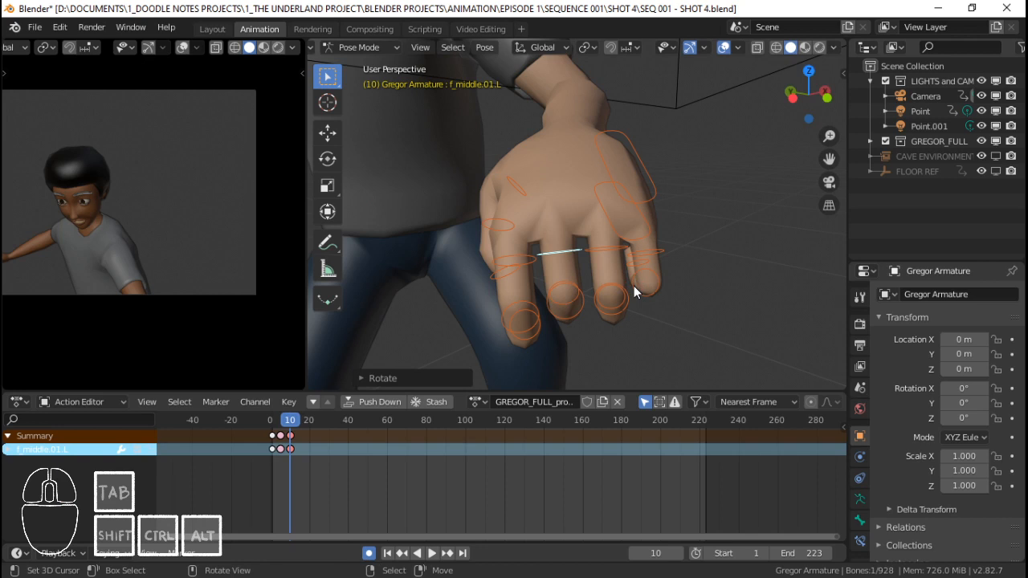
{"action": "key", "text": "alt+r"}
{"action": "key", "text": "ctrl+z"}
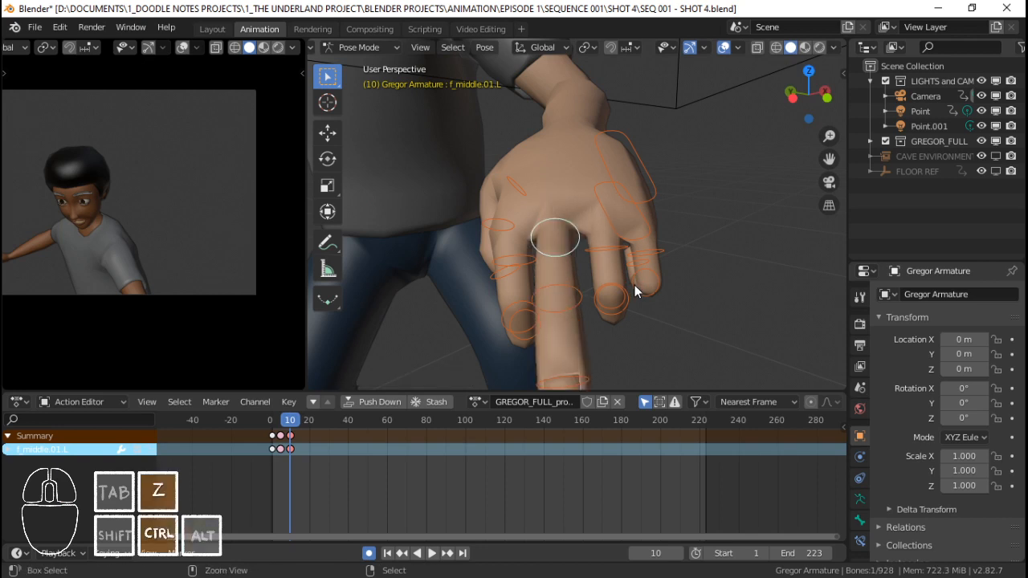
Rotate the left ring finger's base control at frame 10 about 6° around its local X axis and slightly around local Y.
{"action": "right_click", "coordinate": [602, 255]}
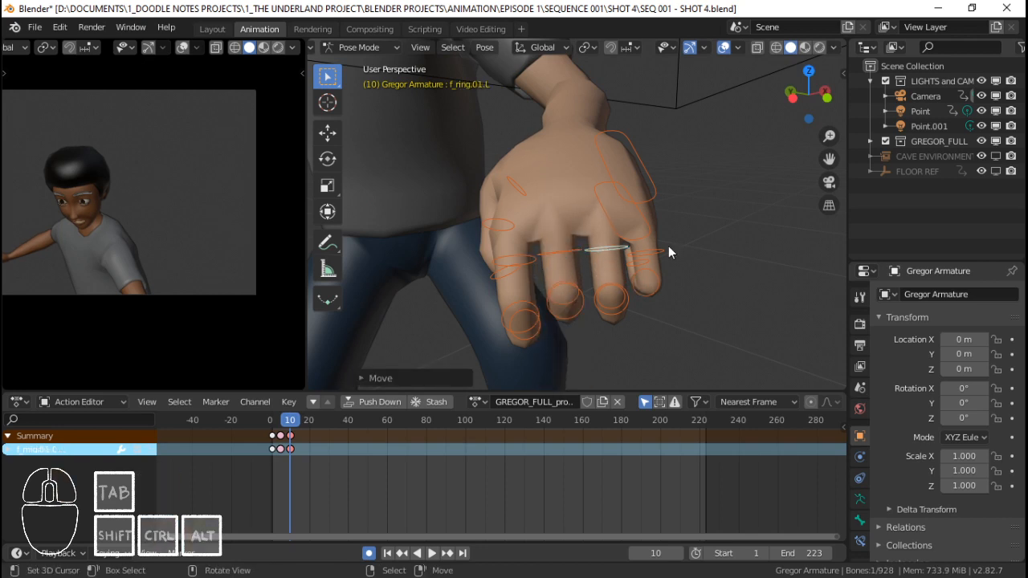
{"action": "key", "text": "r"}
{"action": "key", "text": "x"}
{"action": "key", "text": "x"}
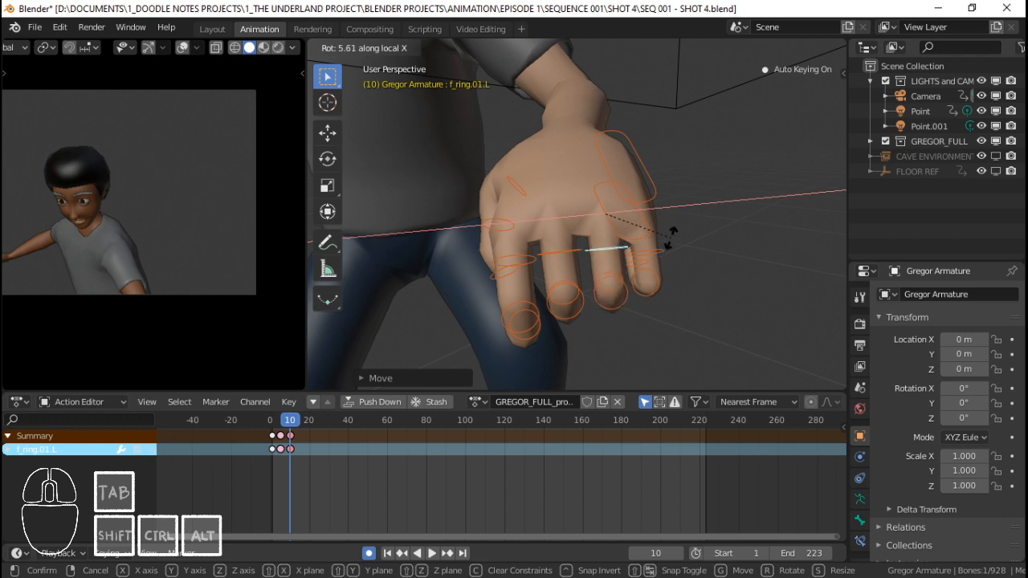
{"action": "left_click", "coordinate": [673, 239]}
{"action": "middle_click_drag", "start_coordinate": [567, 257], "coordinate": [673, 171]}
{"action": "scroll", "coordinate": [613, 178], "scroll_direction": "up", "scroll_amount": 1}
{"action": "key", "text": "r"}
{"action": "key", "text": "y"}
{"action": "key", "text": "y"}
{"action": "left_click", "coordinate": [712, 217]}
Rotate the left middle finger's base about -13° and the ring finger's base about -5° around their local X axes at frame 10.
{"action": "middle_click_drag", "start_coordinate": [665, 148], "coordinate": [543, 143]}
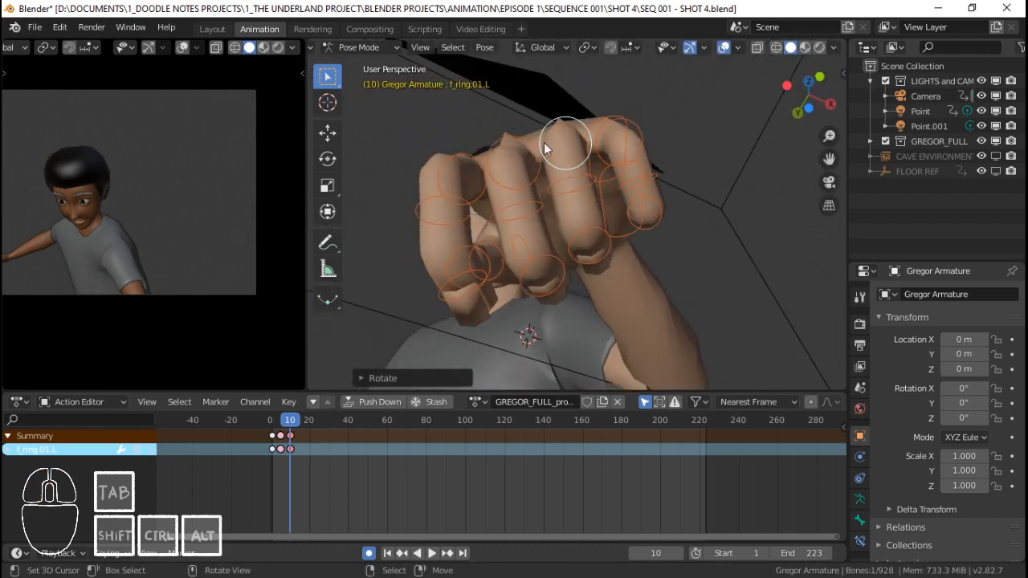
{"action": "left_click", "coordinate": [544, 142]}
{"action": "key", "text": "r"}
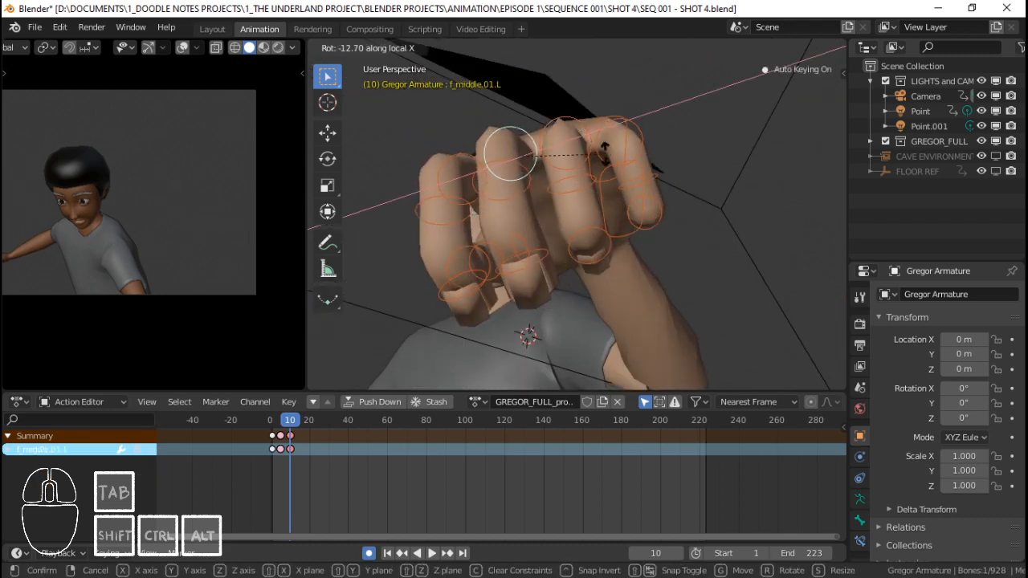
{"action": "left_click", "coordinate": [605, 154]}
{"action": "left_click", "coordinate": [582, 119]}
{"action": "key", "text": "r"}
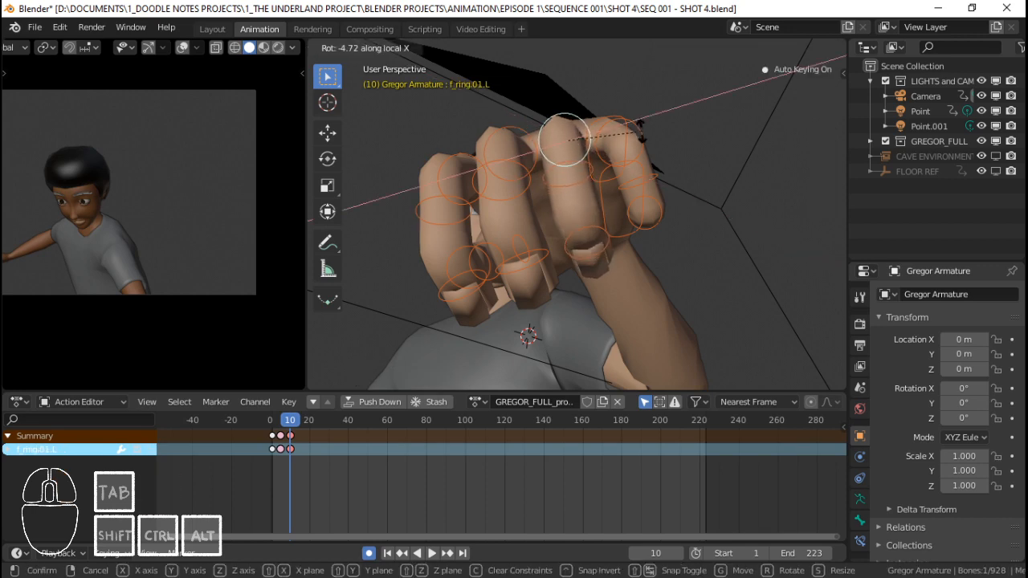
{"action": "left_click", "coordinate": [640, 124]}
Key location and rotation for all left-hand controls at frame 10 and save the file.
{"action": "middle_click_drag", "start_coordinate": [627, 144], "coordinate": [588, 260]}
{"action": "key", "text": "alt+a"}
{"action": "key", "text": "c"}
{"action": "left_click", "coordinate": [588, 260]}
{"action": "right_click", "coordinate": [588, 260]}
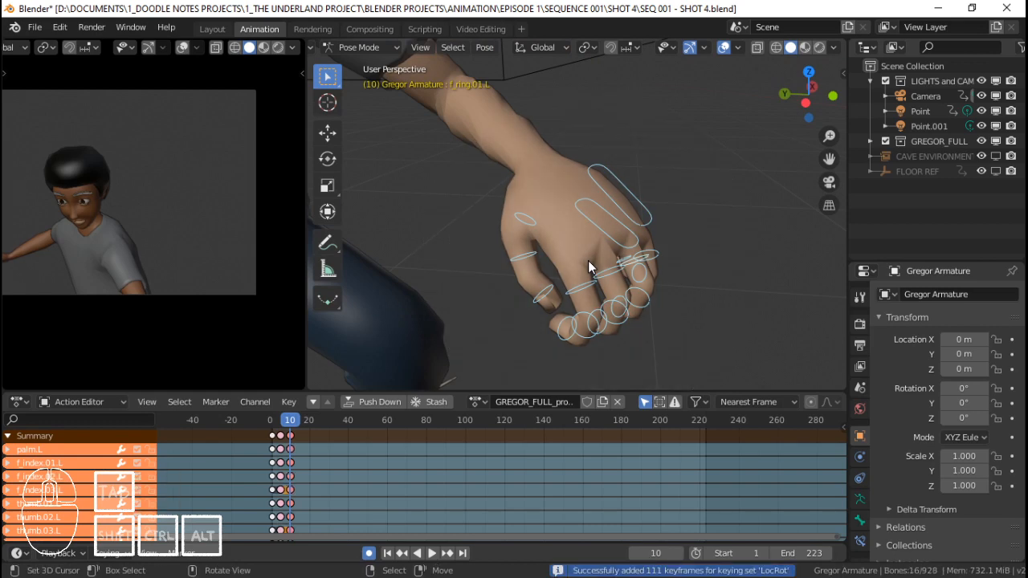
{"action": "key", "text": "ctrl+s"}
Play back and scrub the opening of the shot through frame 19 to check the left hand's motion.
{"action": "left_click", "coordinate": [272, 449]}
{"action": "key", "text": "space"}
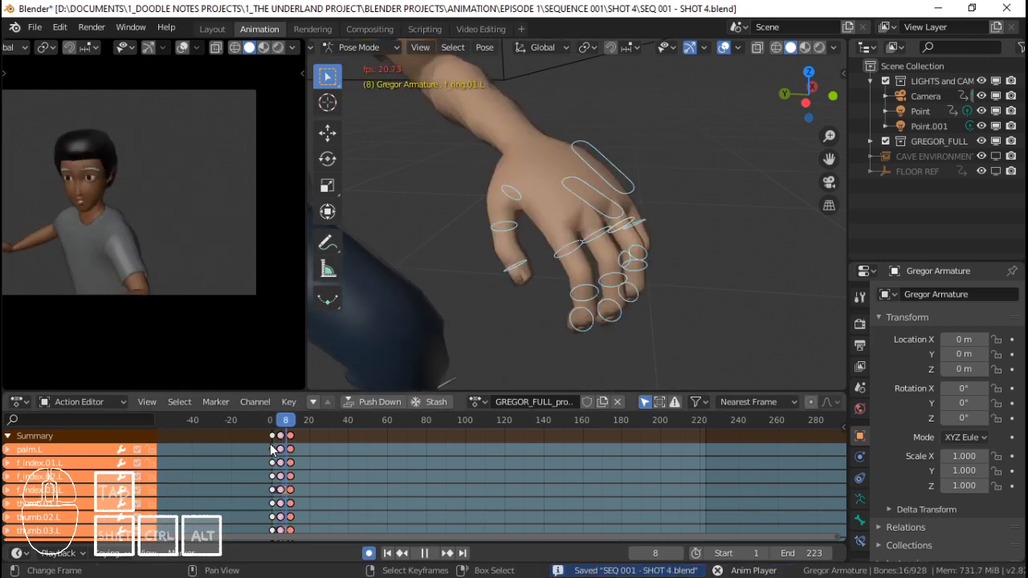
{"action": "key", "text": "space"}
{"action": "left_click_drag", "start_coordinate": [270, 444], "coordinate": [308, 433]}
{"action": "key", "text": "space"}
{"action": "key", "text": "space"}
Examine the left arm and hand between frames 19 and 14, stepping through frames and replaying the section.
{"action": "middle_click_drag", "start_coordinate": [364, 376], "coordinate": [610, 204]}
{"action": "key", "text": "KP_Decimal"}
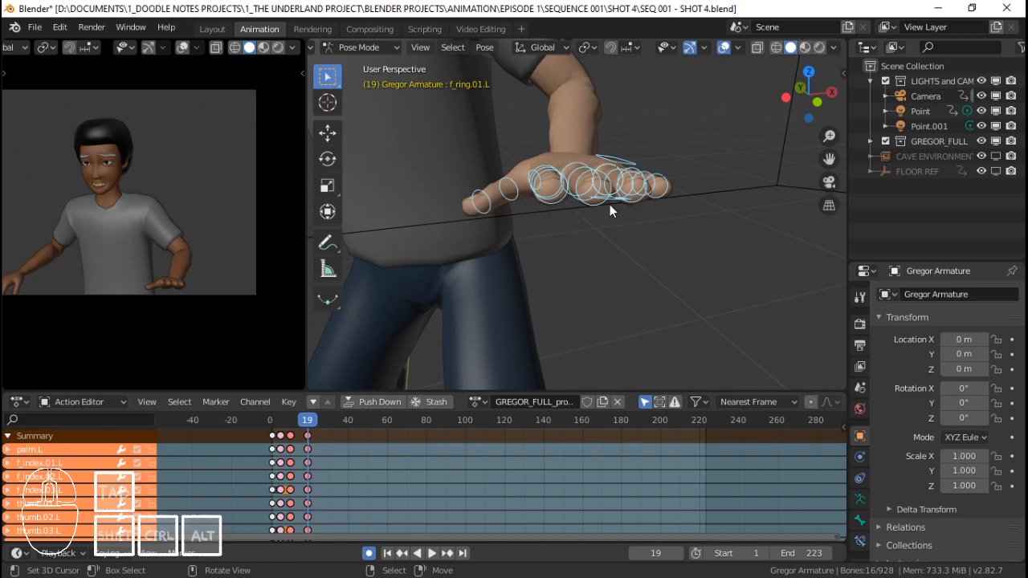
{"action": "key", "text": "Left"}
{"action": "key", "text": "Left"}
{"action": "key", "text": "Left"}
{"action": "key", "text": "Left"}
{"action": "key", "text": "Left"}
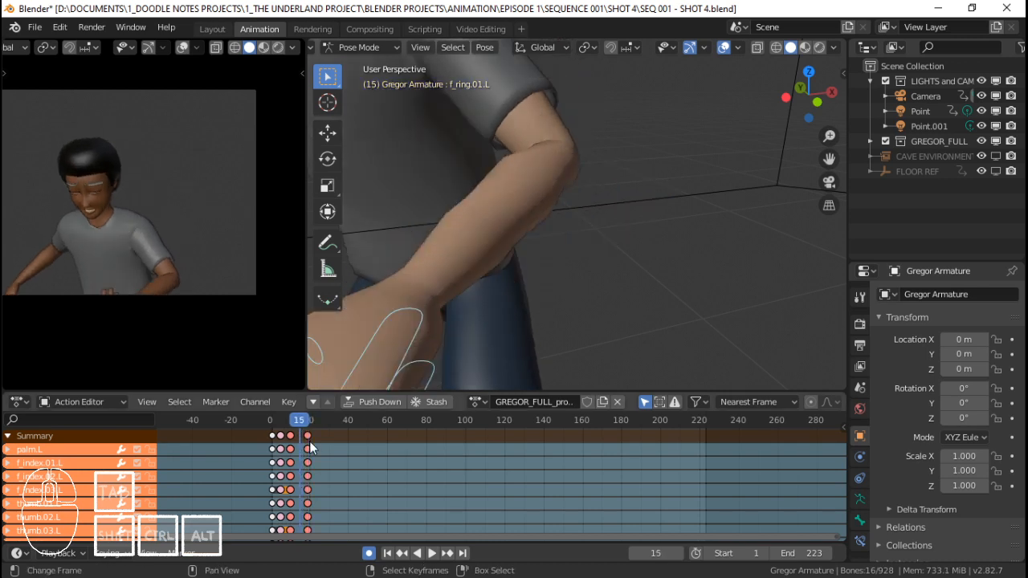
{"action": "scroll", "coordinate": [470, 286], "scroll_direction": "down", "scroll_amount": 4}
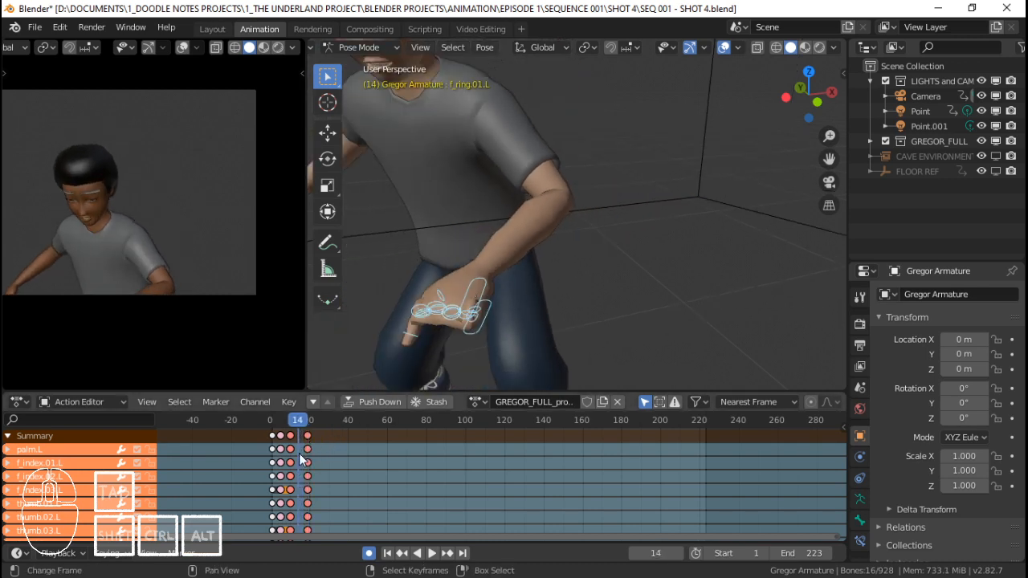
{"action": "key", "text": "space"}
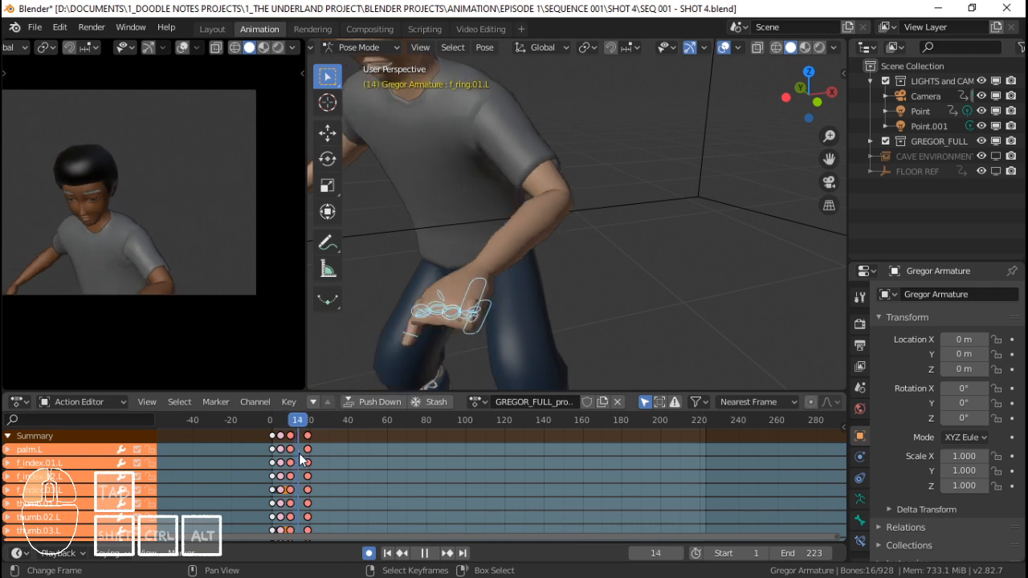
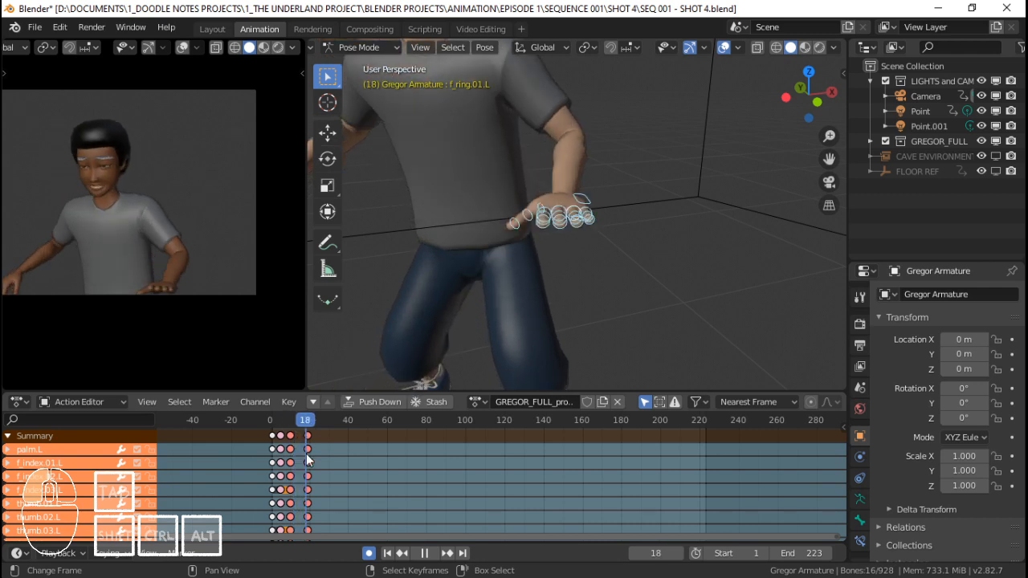
Delete the left-hand controls' keyframes at frame 19.
{"action": "left_click", "coordinate": [306, 454]}
{"action": "right_click", "coordinate": [306, 441]}
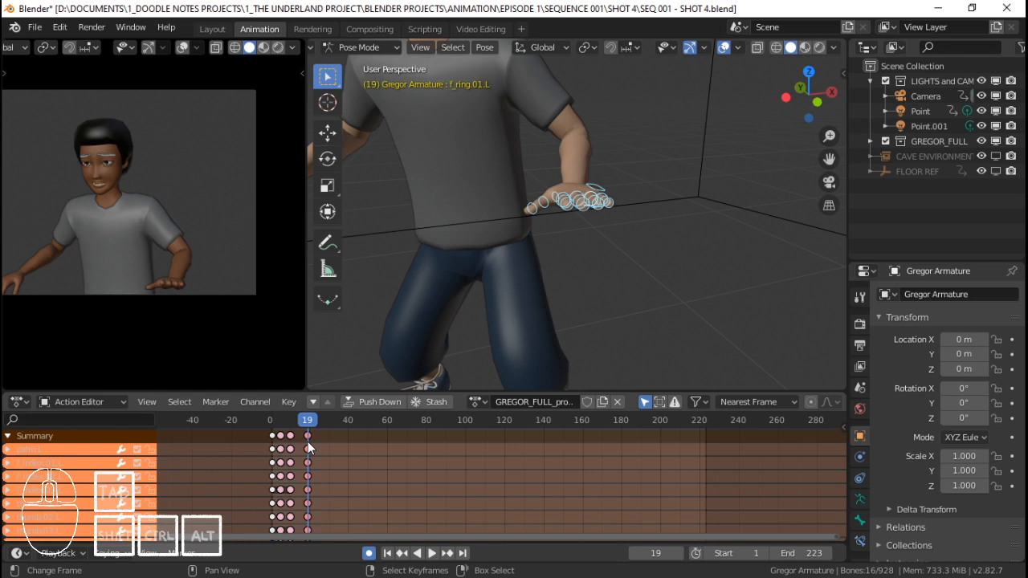
{"action": "key", "text": "x"}
{"action": "left_click", "coordinate": [308, 441]}
Raise the left index finger at frame 19 by rotating its base control around its local X axis.
{"action": "scroll", "coordinate": [625, 221], "scroll_direction": "up", "scroll_amount": 2}
{"action": "left_click", "coordinate": [549, 183]}
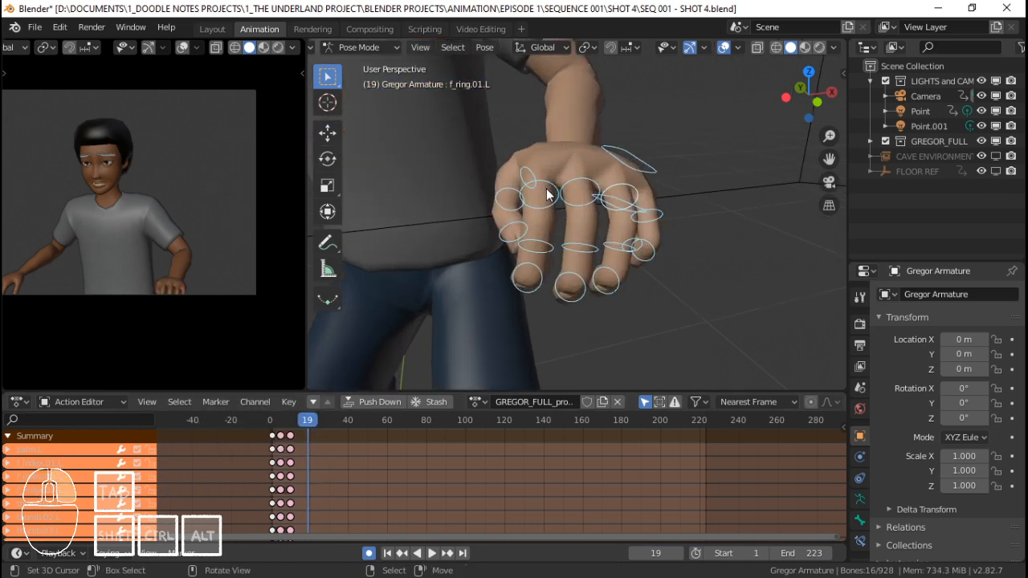
{"action": "key", "text": "r"}
{"action": "key", "text": "x"}
{"action": "key", "text": "x"}
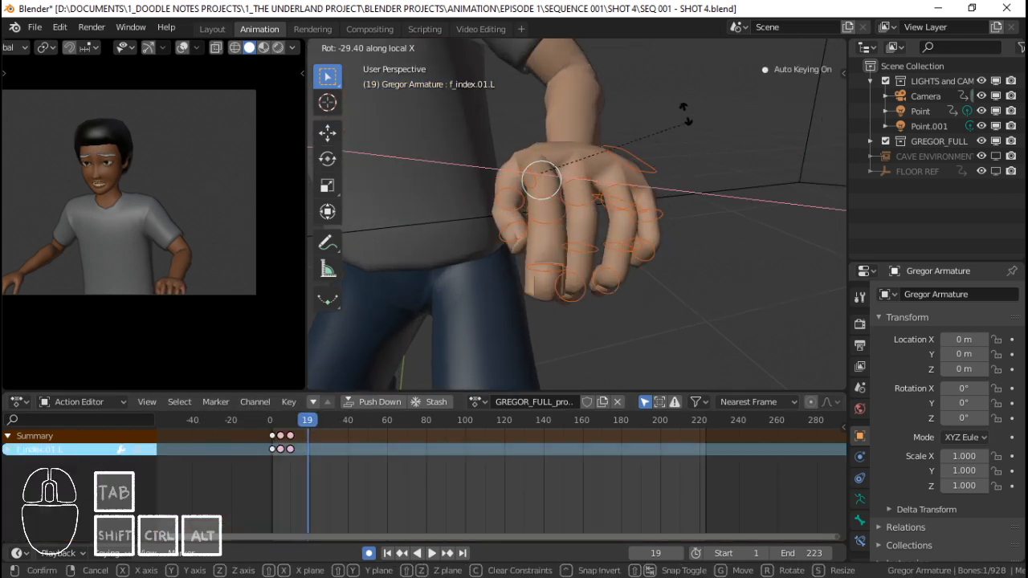
{"action": "left_click", "coordinate": [688, 97]}
Raise the left middle finger at frame 19 by rotating its base control around its local X axis.
{"action": "left_click", "coordinate": [599, 185]}
{"action": "key", "text": "r"}
{"action": "key", "text": "x"}
{"action": "key", "text": "x"}
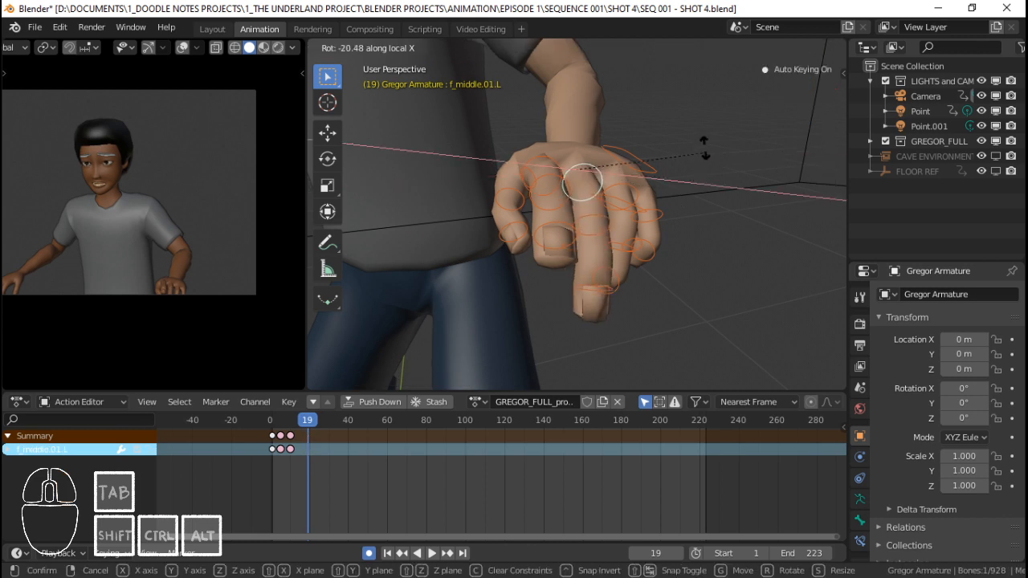
{"action": "left_click", "coordinate": [667, 157]}
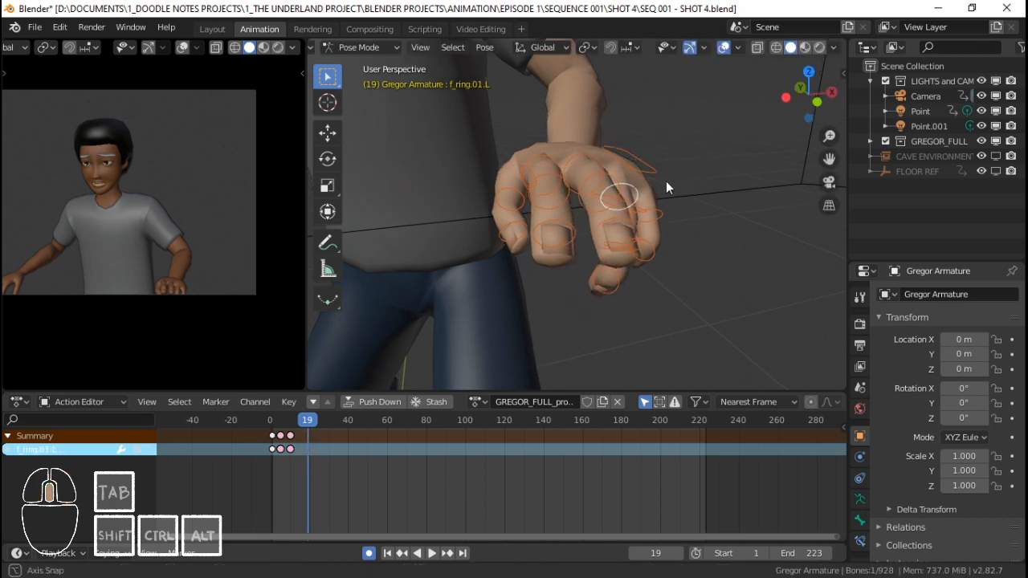
Raise the left ring finger at frame 19 by rotating its base control around its local X axis.
{"action": "middle_click_drag", "start_coordinate": [666, 181], "coordinate": [618, 187]}
{"action": "key", "text": "r"}
{"action": "key", "text": "x"}
{"action": "key", "text": "x"}
{"action": "left_click", "coordinate": [642, 215]}
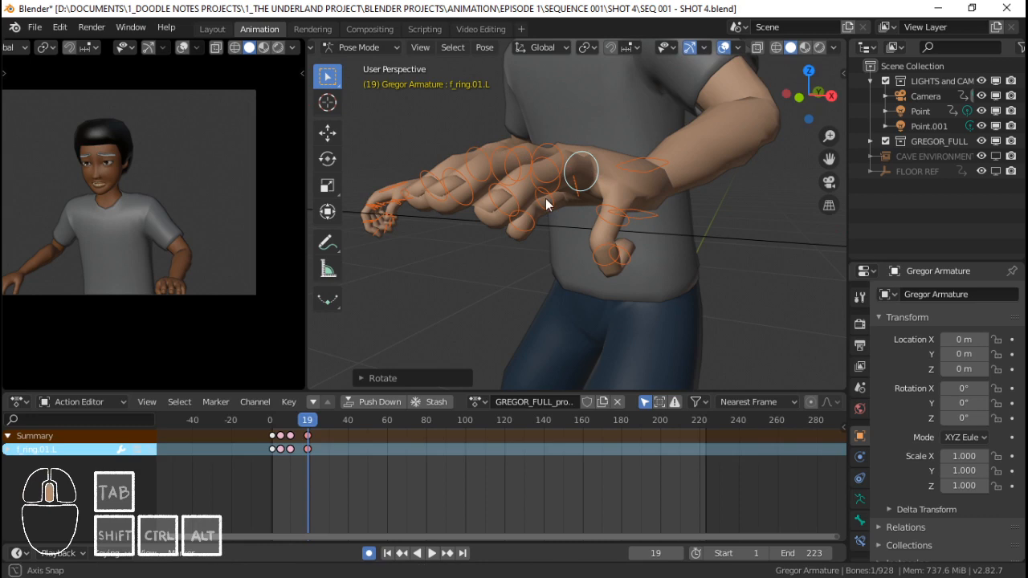
Rotate the left pinky's base control about -58° around its local X axis at frame 19.
{"action": "middle_click_drag", "start_coordinate": [545, 198], "coordinate": [619, 241]}
{"action": "left_click", "coordinate": [618, 241]}
{"action": "key", "text": "r"}
{"action": "key", "text": "x"}
{"action": "key", "text": "x"}
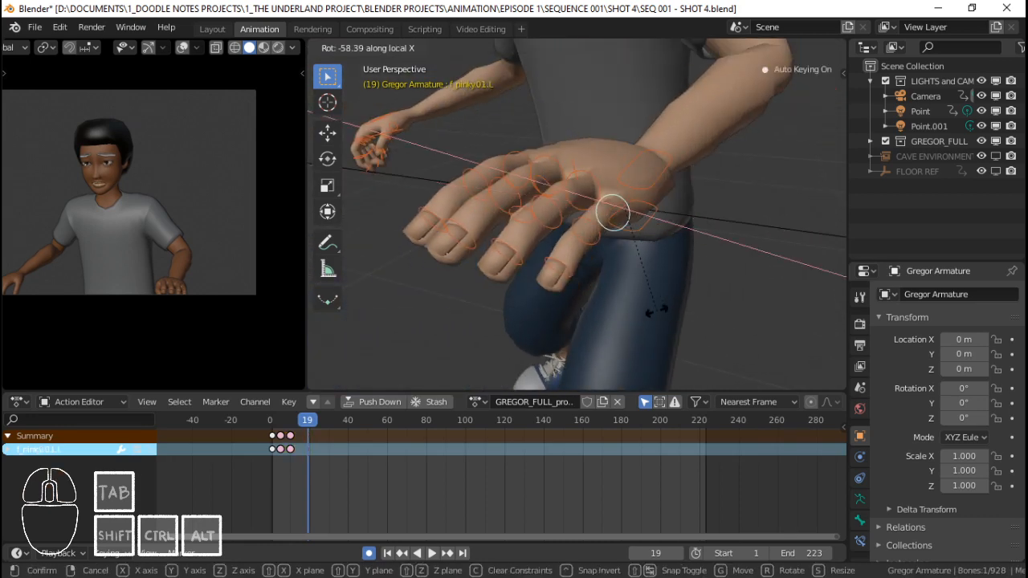
{"action": "left_click", "coordinate": [656, 310]}
Spread the left fingers at frame 19 by rotating the palm control around its local Z axis.
{"action": "right_click", "coordinate": [665, 189]}
{"action": "key", "text": "r"}
{"action": "key", "text": "z"}
{"action": "key", "text": "z"}
{"action": "left_click", "coordinate": [673, 207]}
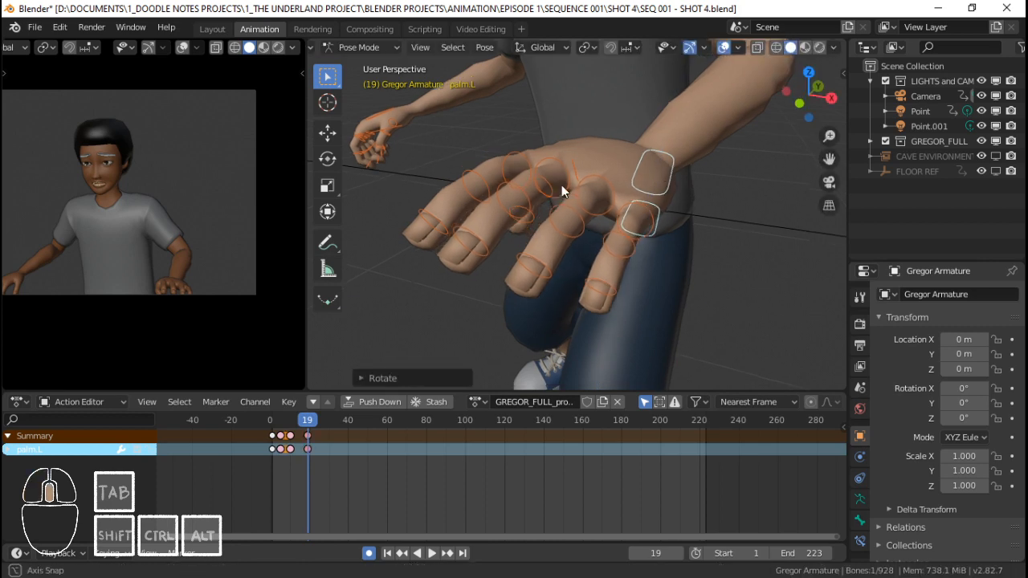
Swing the left thumb away from the palm at frame 19 by rotating its base control around its local X axis.
{"action": "middle_click_drag", "start_coordinate": [561, 185], "coordinate": [517, 175]}
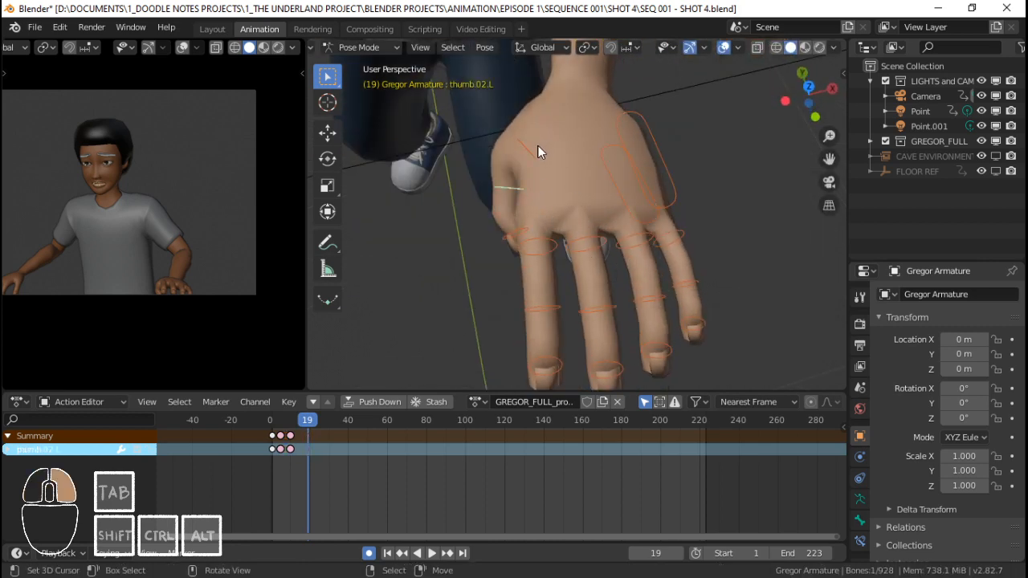
{"action": "right_click", "coordinate": [538, 152]}
{"action": "key", "text": "r"}
{"action": "key", "text": "x"}
{"action": "key", "text": "x"}
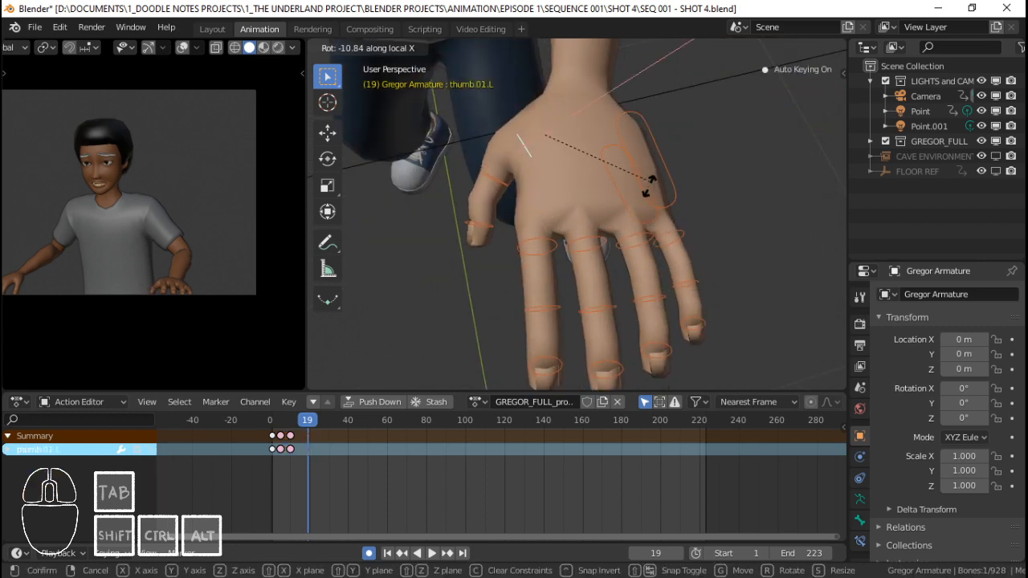
{"action": "left_click", "coordinate": [652, 187]}
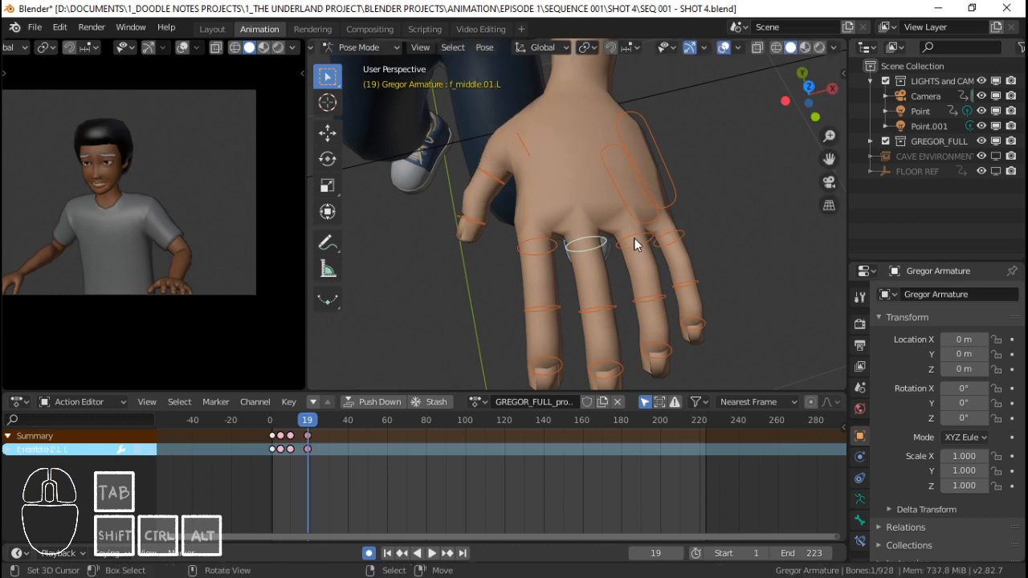
Bring the left ring finger closer to the middle finger at frame 19 by rotating its base control around its local Z axis.
{"action": "right_click", "coordinate": [634, 237]}
{"action": "key", "text": "r"}
{"action": "key", "text": "z"}
{"action": "key", "text": "z"}
{"action": "left_click", "coordinate": [708, 242]}
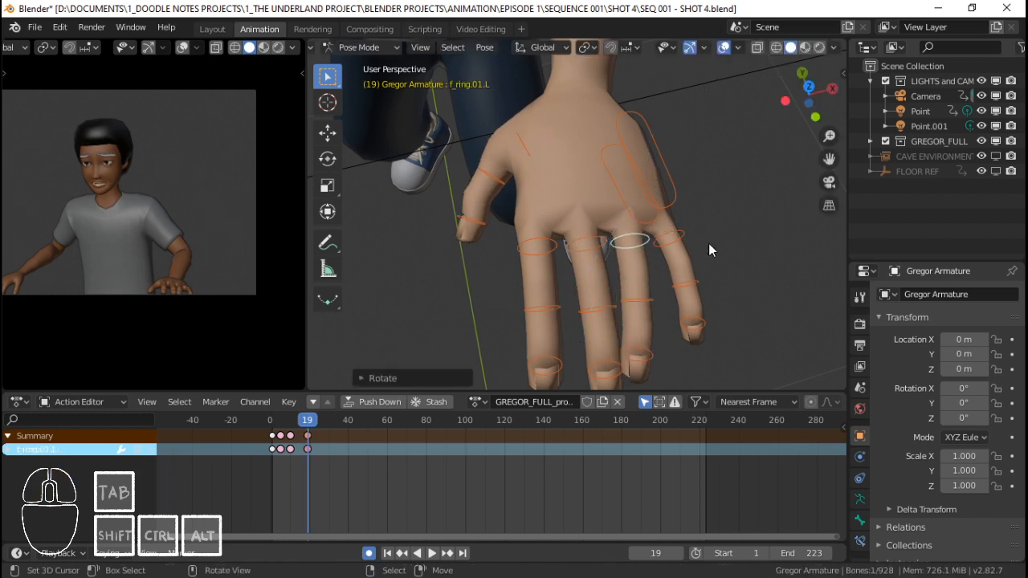
{"action": "mouse_move", "coordinate": [708, 243]}
{"action": "middle_mouse_down"}
{"action": "mouse_move", "coordinate": [662, 257]}
{"action": "mouse_move", "coordinate": [698, 244]}
{"action": "middle_mouse_up"}
{"action": "key", "text": "r"}
{"action": "key", "text": "z"}
{"action": "key", "text": "z"}
{"action": "left_click", "coordinate": [674, 236]}
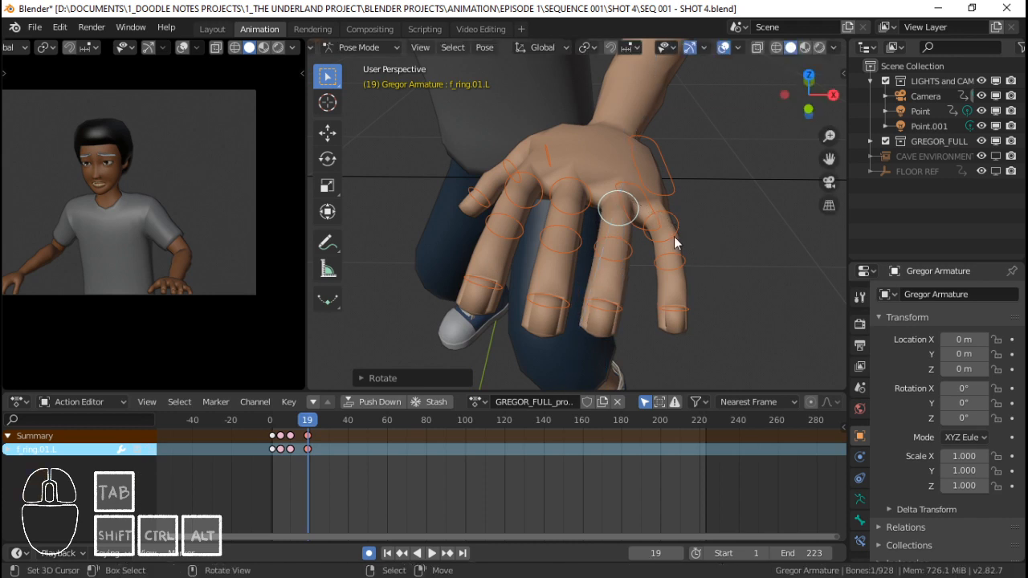
Rotate the left middle finger's base control about -1° around its local Z axis at frame 19.
{"action": "right_click", "coordinate": [590, 203]}
{"action": "key", "text": "g"}
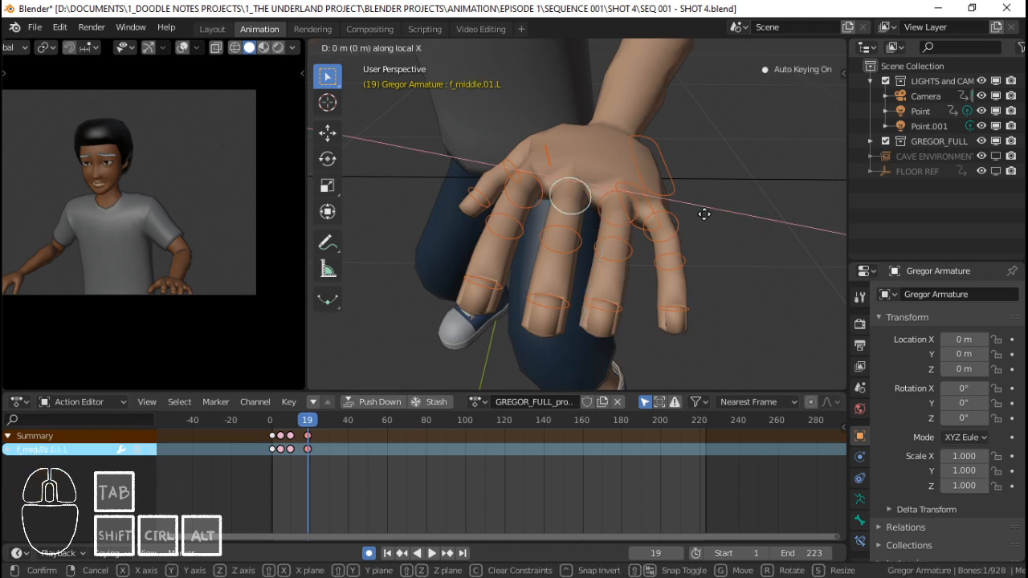
{"action": "right_click", "coordinate": [708, 215]}
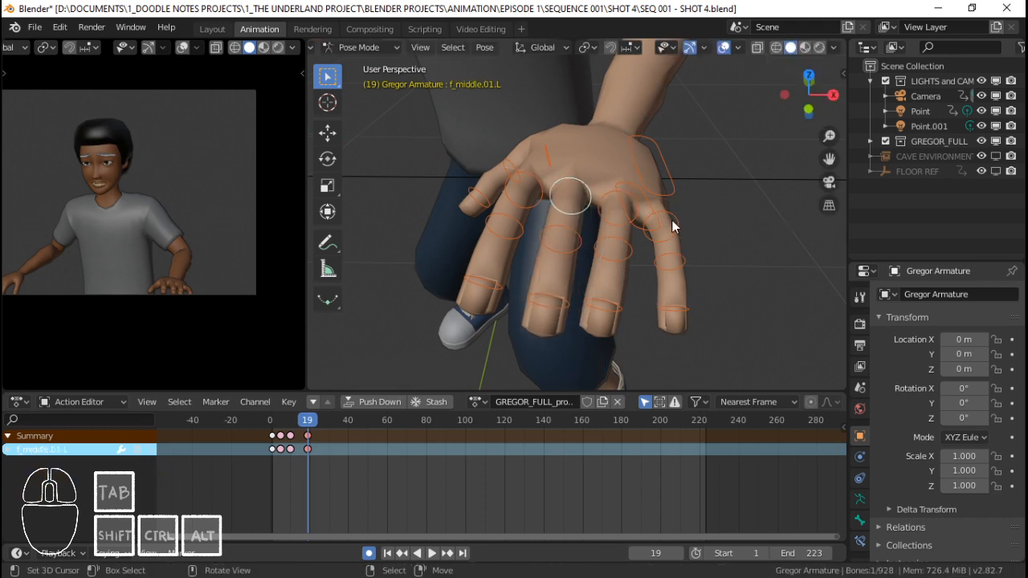
{"action": "key", "text": "r"}
{"action": "key", "text": "z"}
{"action": "key", "text": "z"}
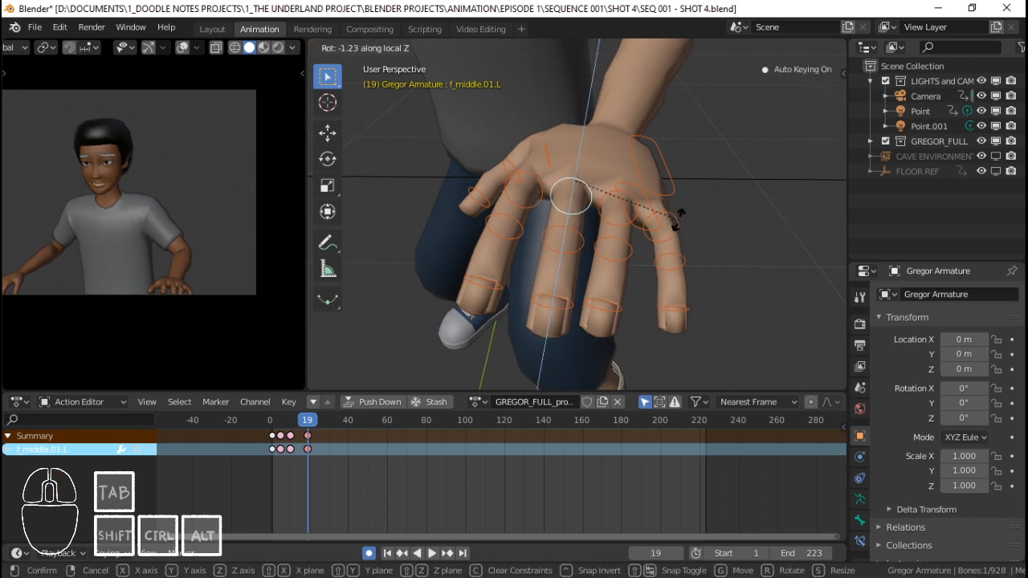
{"action": "left_click", "coordinate": [677, 218]}
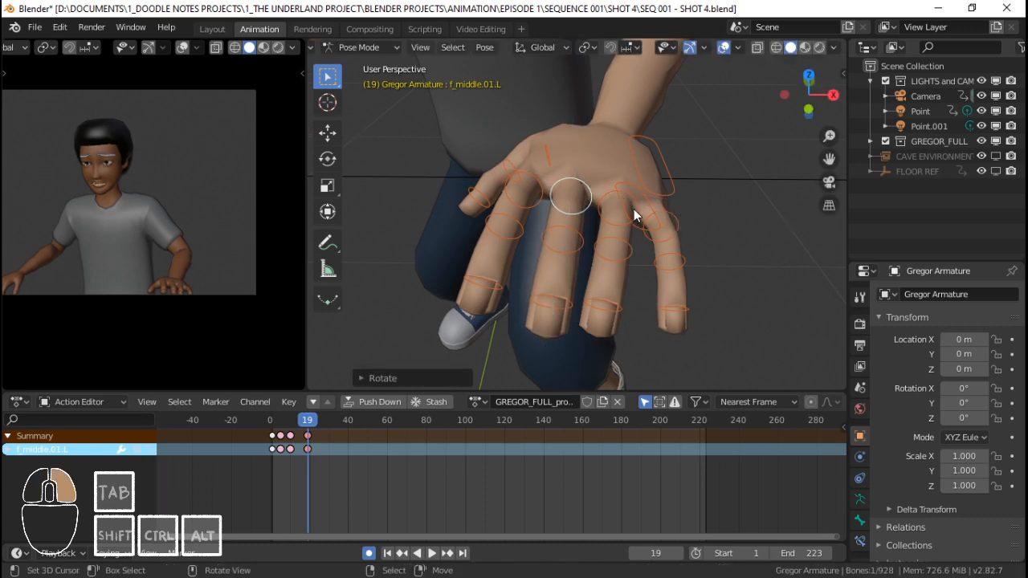
Adjust the left pinky's bend at frame 19 by rotating its base control around its local X axis.
{"action": "right_click", "coordinate": [666, 217]}
{"action": "key", "text": "r"}
{"action": "key", "text": "x"}
{"action": "key", "text": "x"}
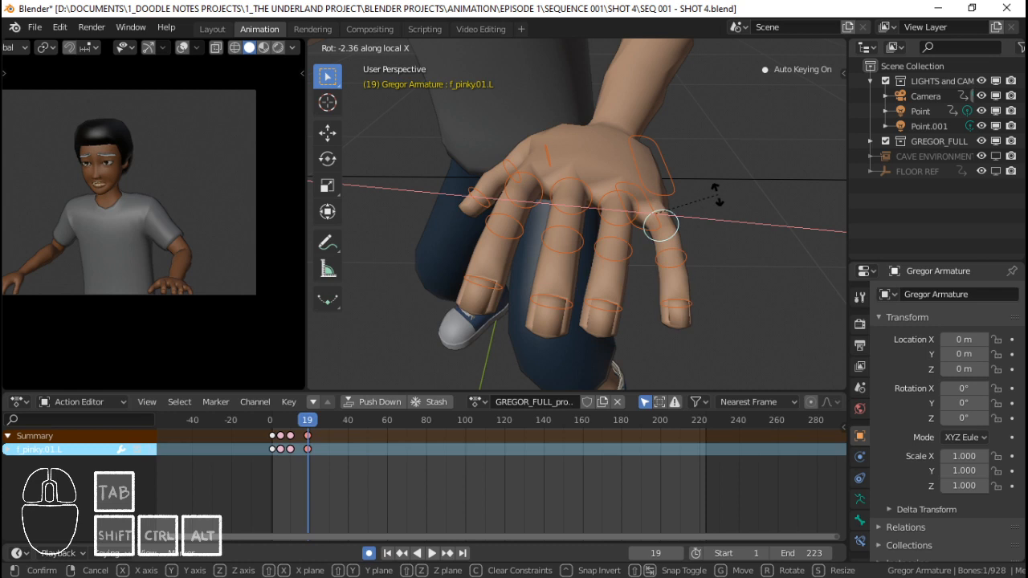
{"action": "left_click", "coordinate": [712, 210]}
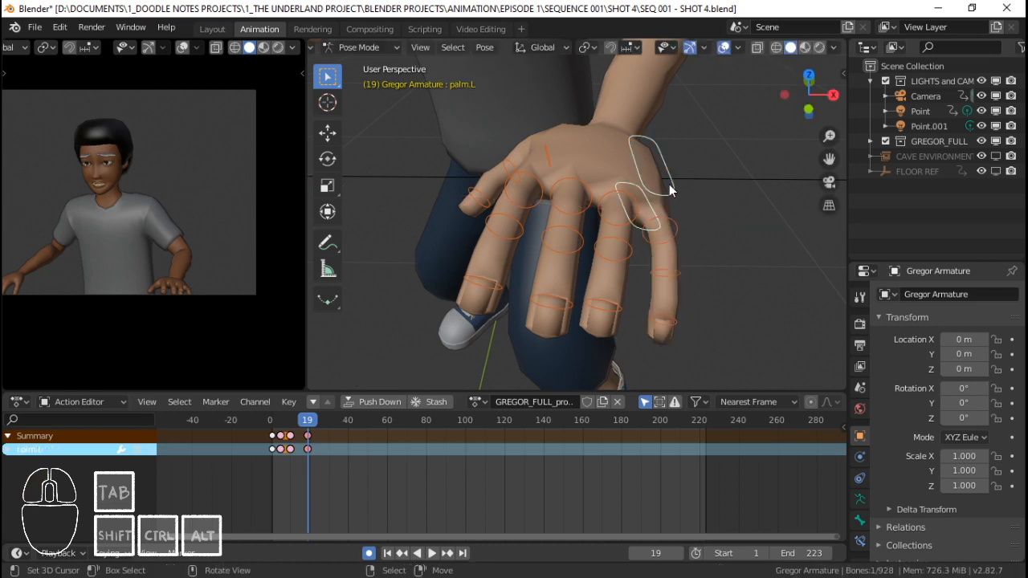
Rotate the left palm control about 2° around its local X axis at frame 19.
{"action": "key", "text": "r"}
{"action": "key", "text": "x"}
{"action": "key", "text": "x"}
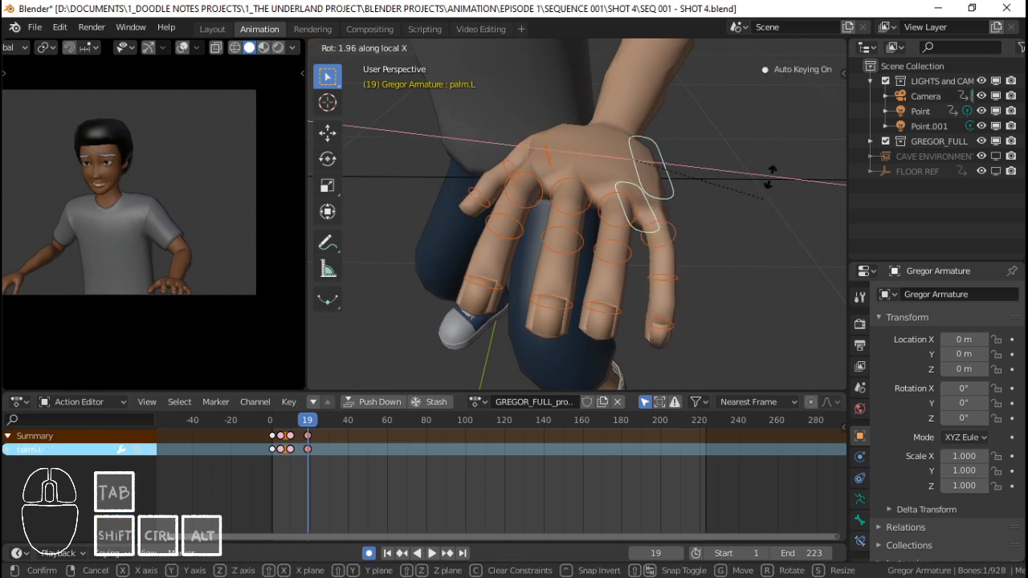
{"action": "left_click", "coordinate": [768, 178]}
Select all of the left hand's palm, thumb and finger controls and insert LocRot keyframes for them at frame 19.
{"action": "mouse_move", "coordinate": [696, 192]}
{"action": "middle_mouse_down"}
{"action": "mouse_move", "coordinate": [582, 223]}
{"action": "mouse_move", "coordinate": [702, 177]}
{"action": "mouse_move", "coordinate": [669, 119]}
{"action": "mouse_move", "coordinate": [598, 192]}
{"action": "mouse_move", "coordinate": [608, 172]}
{"action": "mouse_move", "coordinate": [456, 213]}
{"action": "mouse_move", "coordinate": [498, 246]}
{"action": "mouse_move", "coordinate": [612, 200]}
{"action": "mouse_move", "coordinate": [603, 224]}
{"action": "mouse_move", "coordinate": [612, 190]}
{"action": "mouse_move", "coordinate": [652, 161]}
{"action": "mouse_move", "coordinate": [592, 179]}
{"action": "mouse_move", "coordinate": [636, 216]}
{"action": "mouse_move", "coordinate": [585, 223]}
{"action": "middle_mouse_up"}
{"action": "key", "text": "c"}
{"action": "left_click", "coordinate": [586, 224]}
{"action": "right_click", "coordinate": [586, 223]}
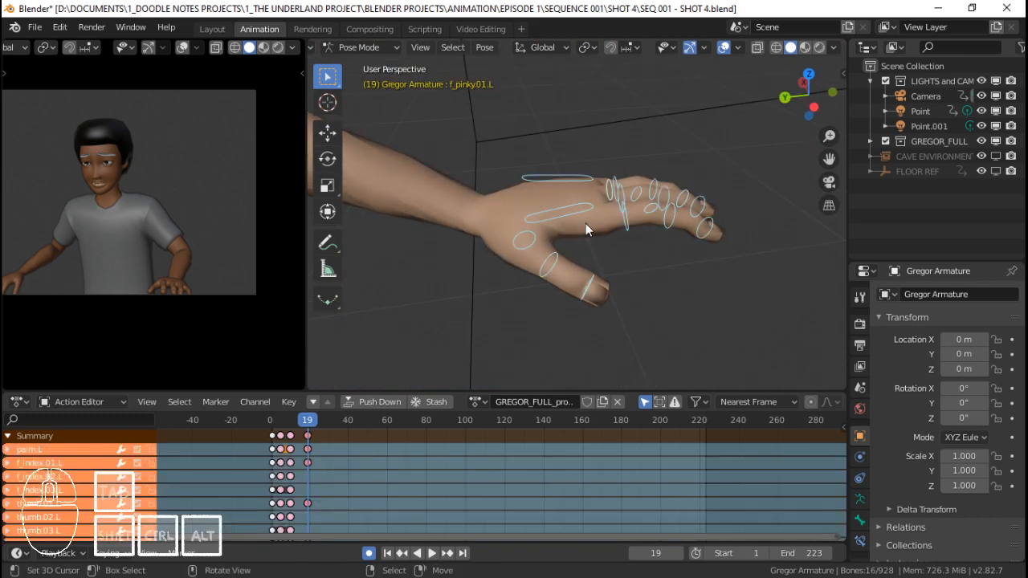
{"action": "key", "text": "i"}
Play and scrub frames 9 to 19 to check how the left hand moves into its frame 19 pose.
{"action": "left_click", "coordinate": [289, 454]}
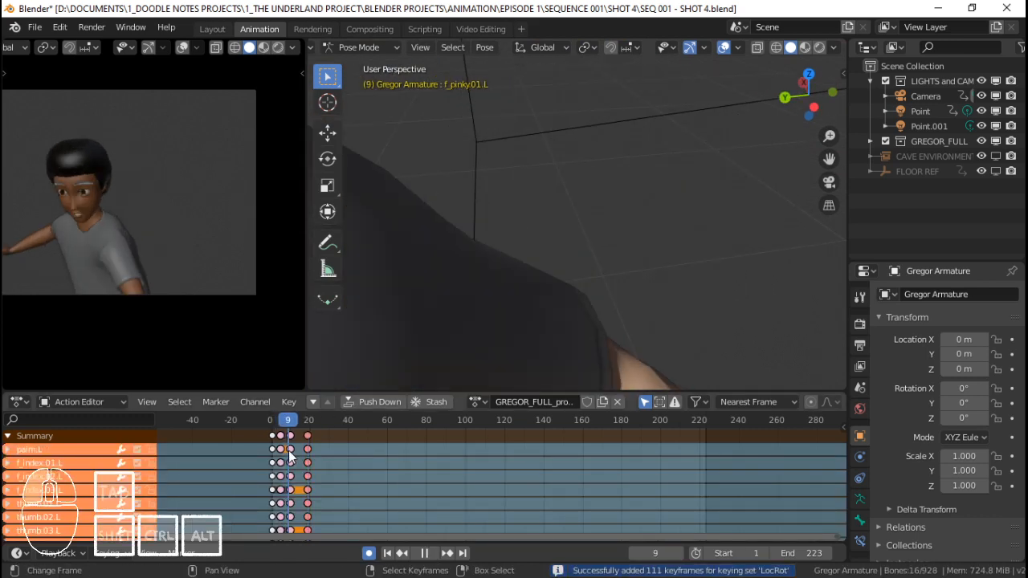
{"action": "key", "text": "space"}
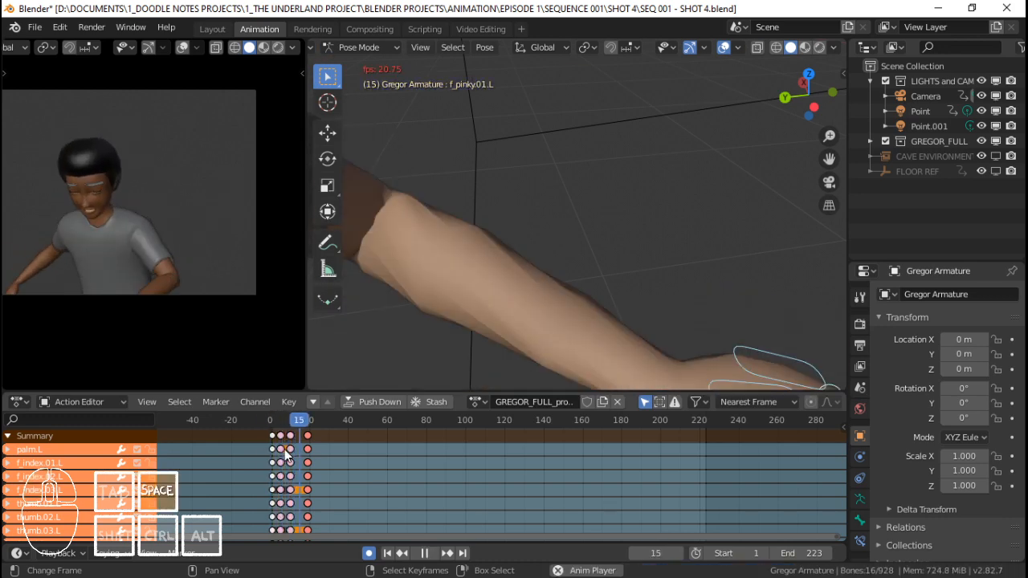
{"action": "key", "text": "space"}
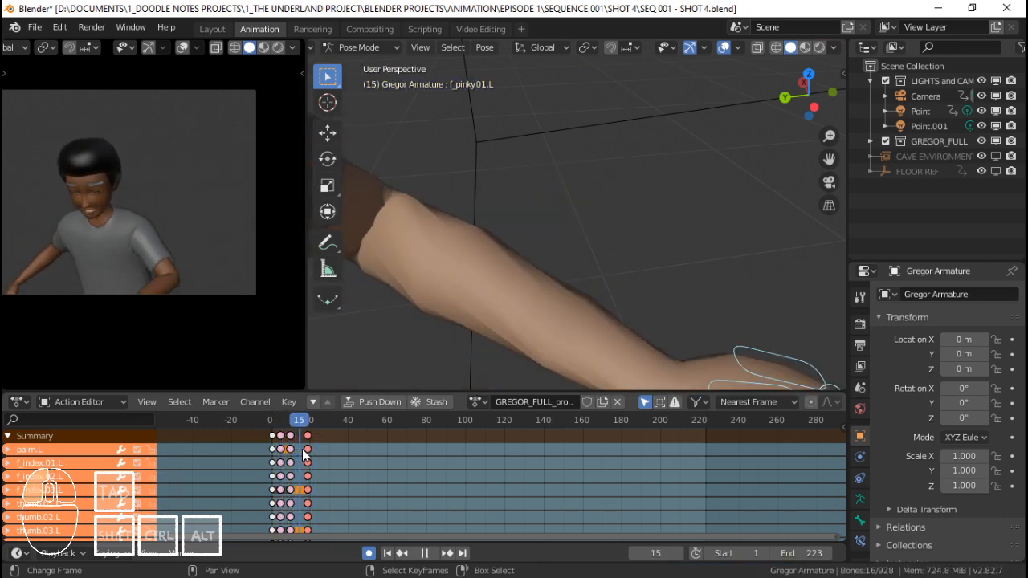
{"action": "left_click_drag", "start_coordinate": [302, 449], "coordinate": [308, 447]}
{"action": "key", "text": "Down"}
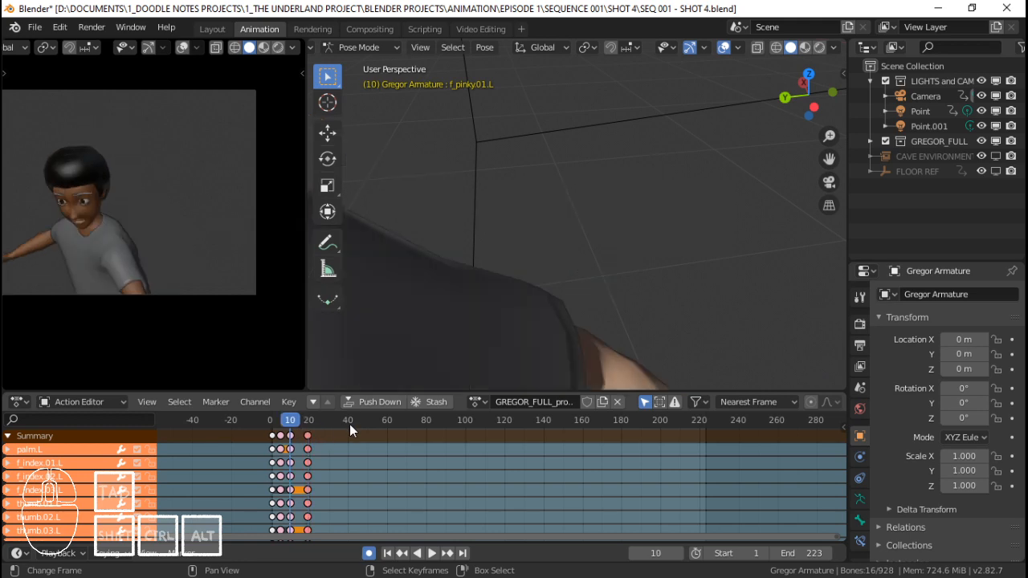
{"action": "key", "text": "Up"}
{"action": "left_click", "coordinate": [630, 224]}
{"action": "middle_click_drag", "start_coordinate": [630, 225], "coordinate": [591, 232]}
{"action": "right_click", "coordinate": [721, 261]}
{"action": "middle_click_drag", "start_coordinate": [721, 261], "coordinate": [594, 227]}
{"action": "right_click", "coordinate": [594, 227]}
{"action": "key", "text": "g"}
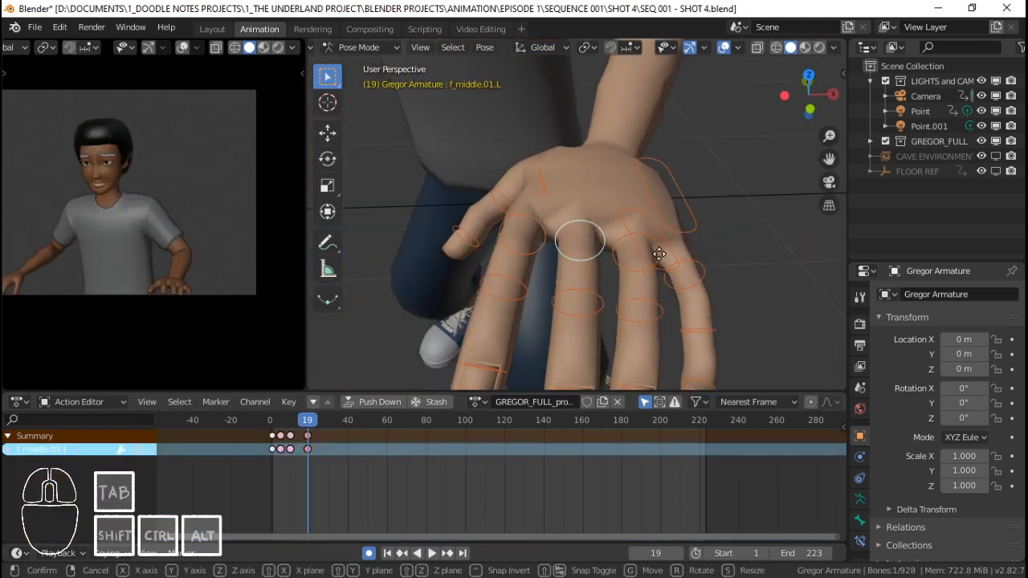
{"action": "key", "text": "x"}
{"action": "key", "text": "x"}
{"action": "right_click", "coordinate": [653, 256]}
{"action": "key", "text": "g"}
{"action": "key", "text": "x"}
{"action": "key", "text": "x"}
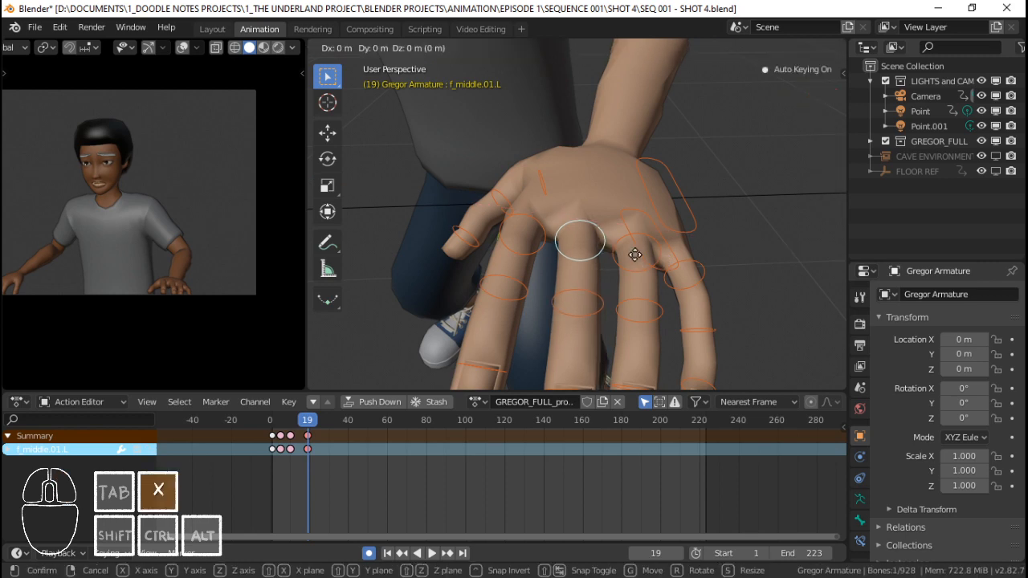
{"action": "right_click", "coordinate": [639, 256]}
Play the shot from its opening frames and set the type for new keyframes to Keyframe.
{"action": "mouse_move", "coordinate": [273, 464]}
{"action": "left_mouse_down"}
{"action": "mouse_move", "coordinate": [289, 451]}
{"action": "mouse_move", "coordinate": [352, 448]}
{"action": "mouse_move", "coordinate": [259, 448]}
{"action": "left_mouse_up"}
{"action": "key", "text": "space"}
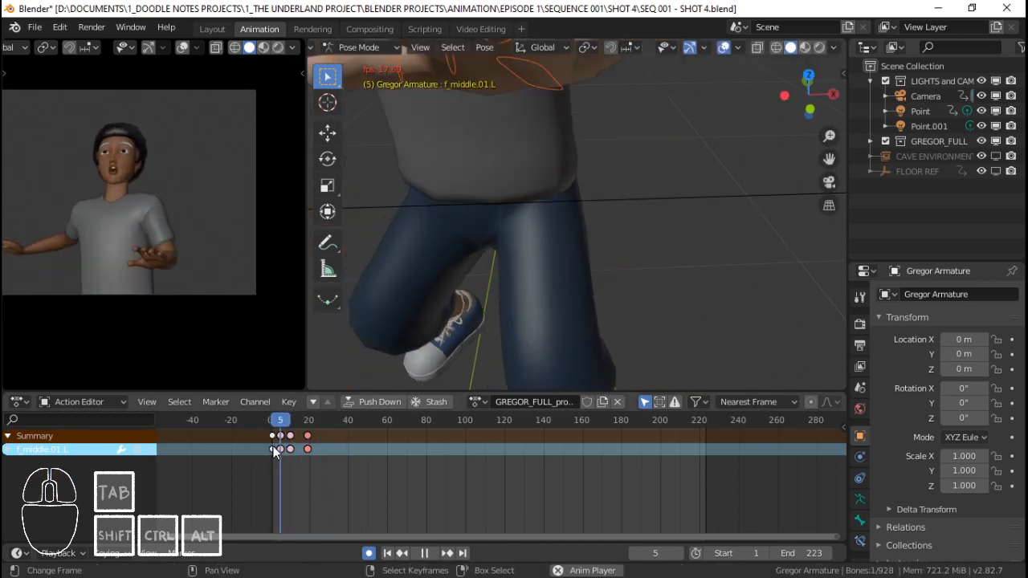
{"action": "key", "text": "space"}
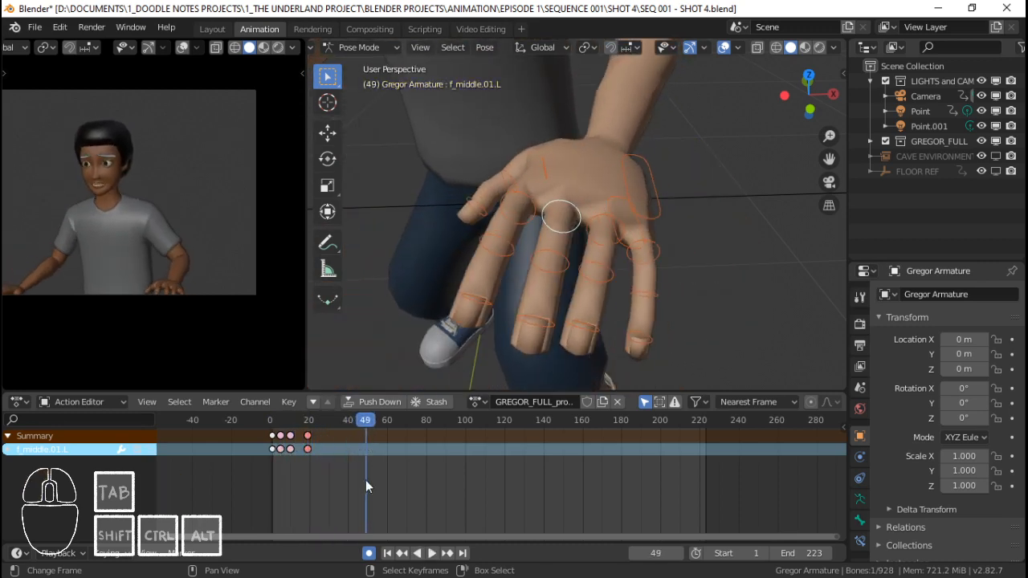
{"action": "left_click", "coordinate": [104, 555]}
{"action": "left_click", "coordinate": [120, 457]}
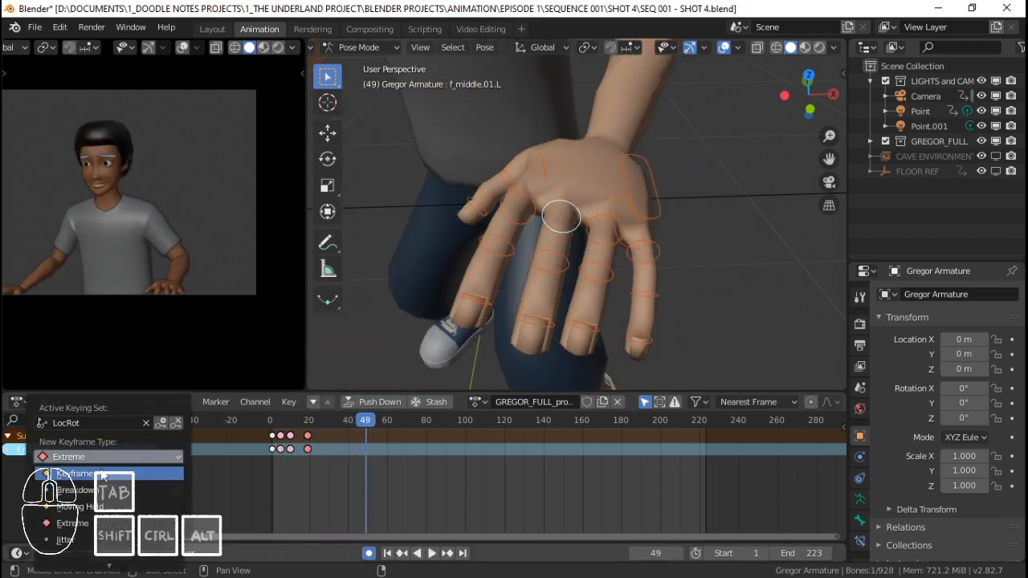
{"action": "left_click", "coordinate": [77, 490]}
Replay and scrub the opening frames to check the timing of the left hand's motion.
{"action": "key", "text": "space"}
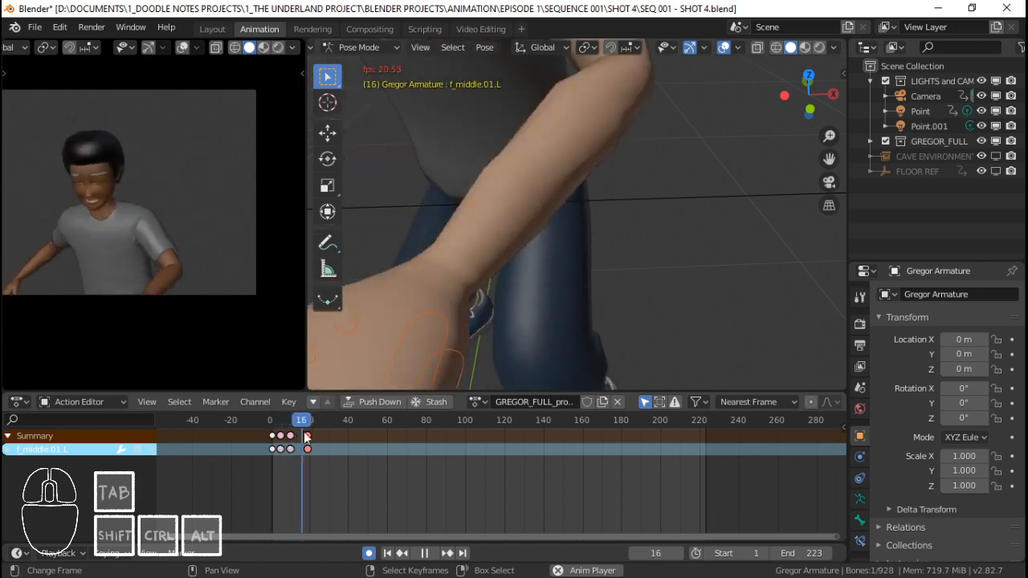
{"action": "key", "text": "space"}
{"action": "mouse_move", "coordinate": [323, 442]}
{"action": "left_mouse_down"}
{"action": "mouse_move", "coordinate": [354, 442]}
{"action": "mouse_move", "coordinate": [273, 446]}
{"action": "mouse_move", "coordinate": [332, 442]}
{"action": "left_mouse_up"}
{"action": "left_click", "coordinate": [272, 451]}
{"action": "key", "text": "space"}
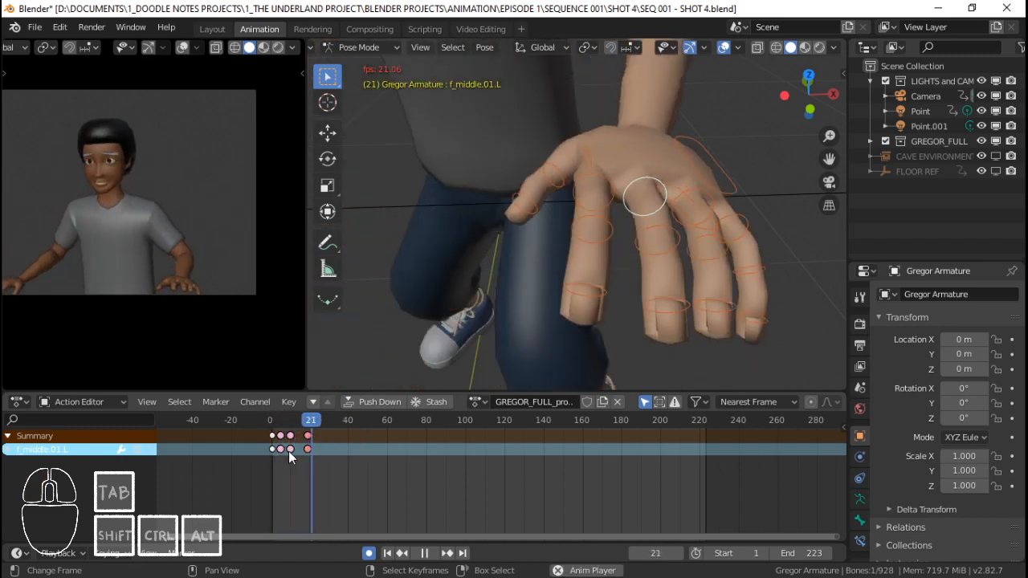
{"action": "left_click", "coordinate": [264, 457]}
{"action": "left_click_drag", "start_coordinate": [264, 457], "coordinate": [273, 437]}
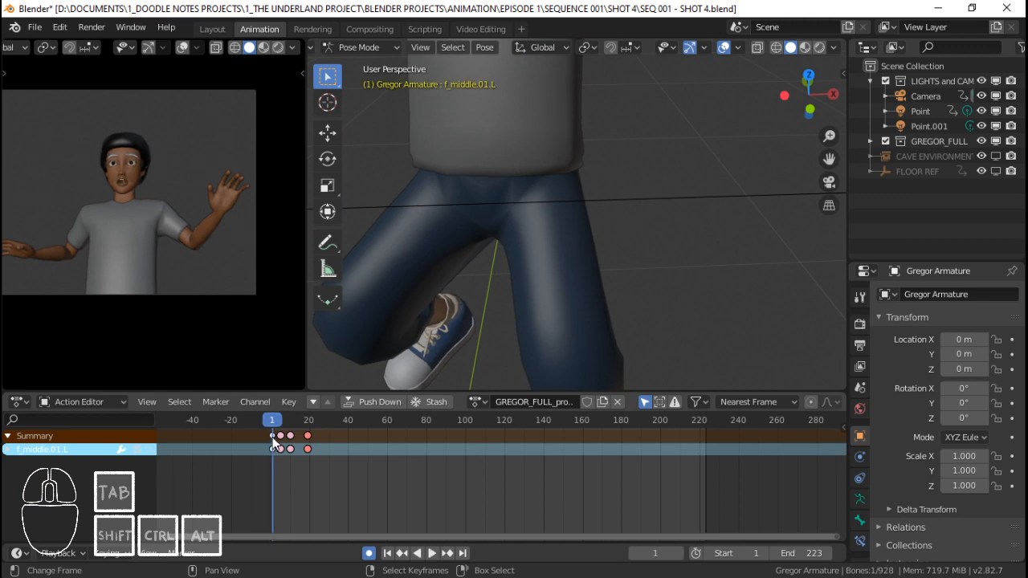
Extend the left index finger upward at frame 5 by rotating its base control around its local X axis.
{"action": "scroll", "coordinate": [492, 185], "scroll_direction": "down", "scroll_amount": 1}
{"action": "middle_click_drag", "start_coordinate": [492, 186], "coordinate": [518, 261], "text": "shift"}
{"action": "scroll", "coordinate": [514, 253], "scroll_direction": "up", "scroll_amount": 2}
{"action": "middle_click_drag", "start_coordinate": [501, 233], "coordinate": [535, 174]}
{"action": "left_click", "coordinate": [534, 175]}
{"action": "key", "text": "r"}
{"action": "key", "text": "x"}
{"action": "key", "text": "x"}
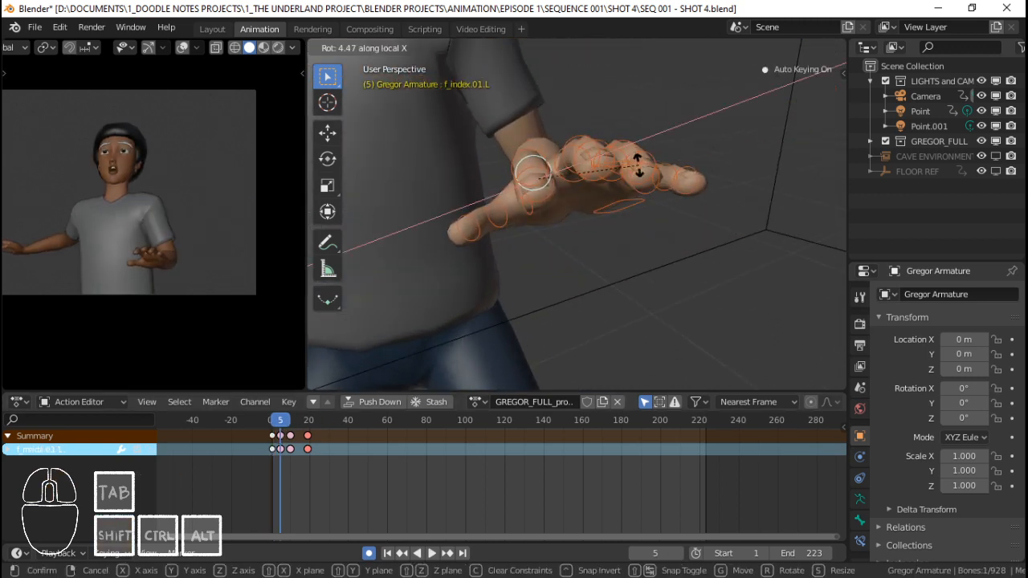
{"action": "left_click", "coordinate": [645, 130]}
Raise the left middle finger at frame 5 by rotating its base control about -10° around its local X axis.
{"action": "middle_click_drag", "start_coordinate": [645, 130], "coordinate": [588, 143]}
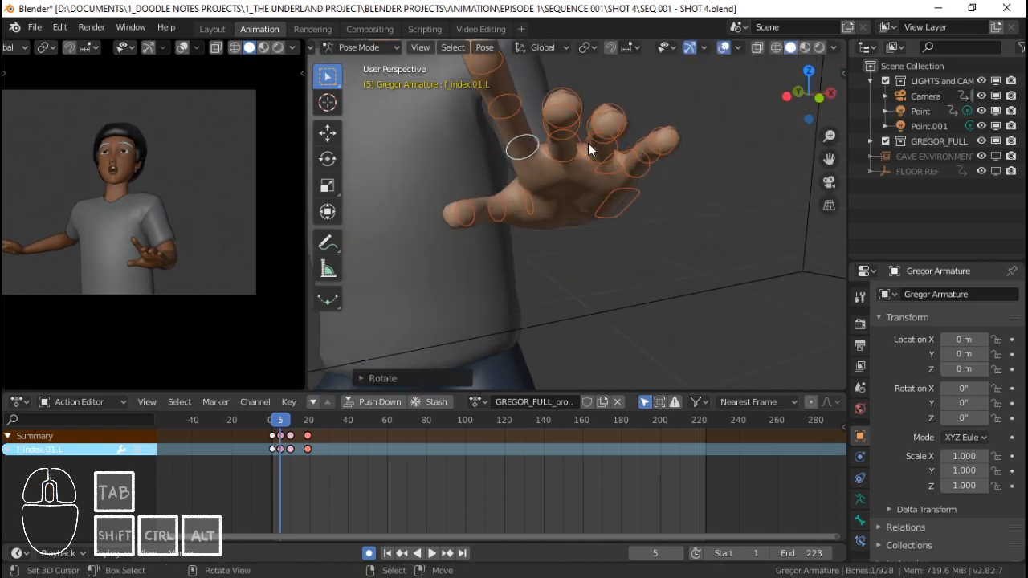
{"action": "left_click", "coordinate": [566, 169]}
{"action": "key", "text": "r"}
{"action": "key", "text": "x"}
{"action": "key", "text": "x"}
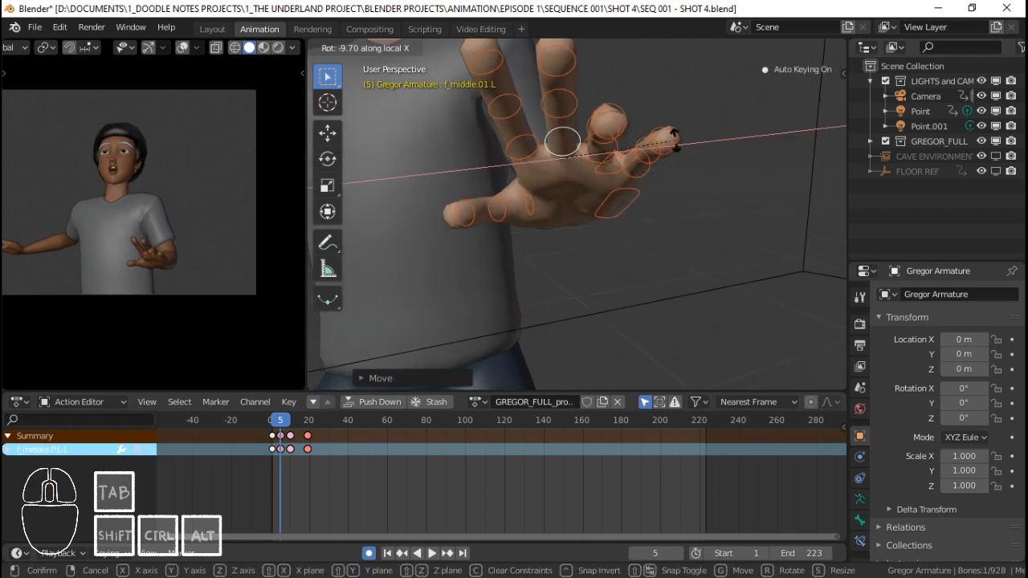
{"action": "left_click", "coordinate": [677, 149]}
Raise the left ring finger at frame 5 by rotating its base control around its local X axis.
{"action": "left_click", "coordinate": [607, 156]}
{"action": "key", "text": "r"}
{"action": "key", "text": "x"}
{"action": "key", "text": "x"}
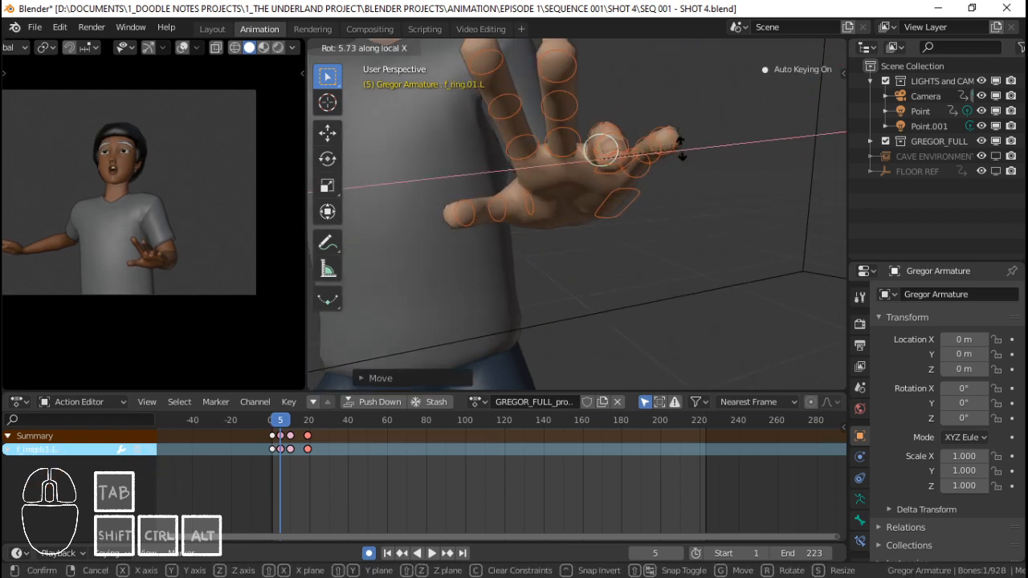
{"action": "left_click", "coordinate": [689, 122]}
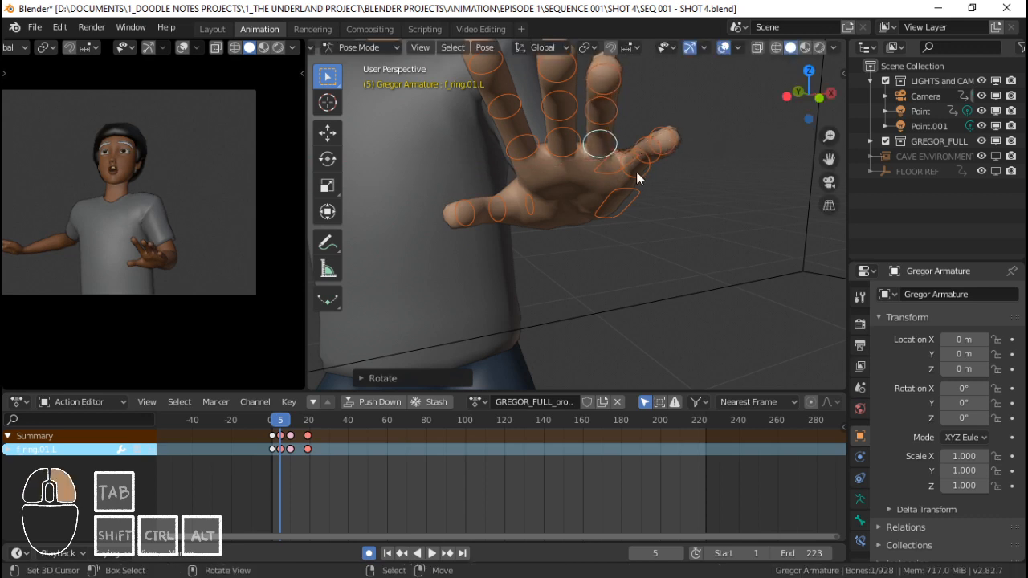
Raise the left pinky at frame 5 by rotating its base control about -5.5° around its local X axis.
{"action": "left_click", "coordinate": [636, 172]}
{"action": "key", "text": "r"}
{"action": "key", "text": "x"}
{"action": "key", "text": "x"}
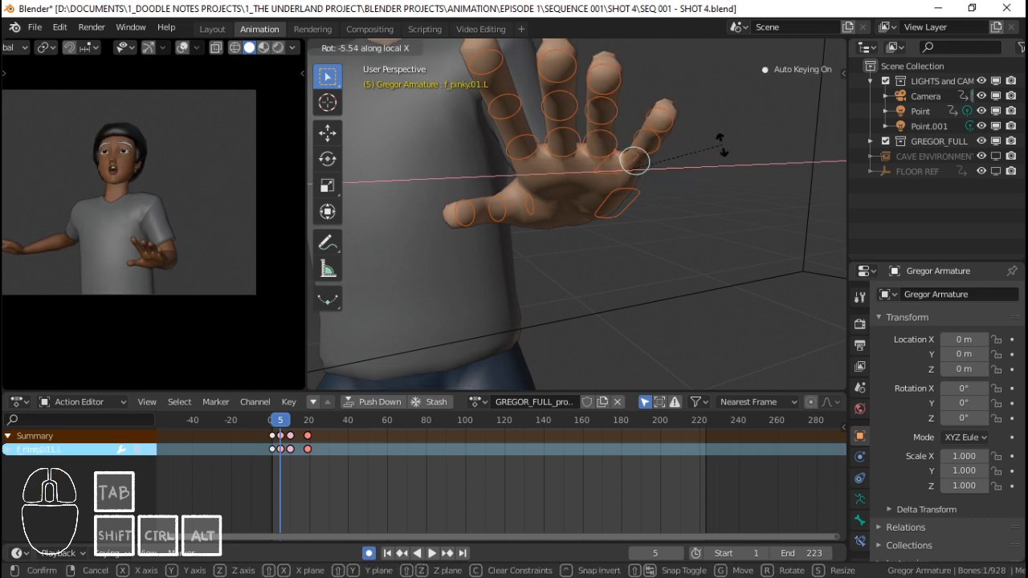
{"action": "left_click", "coordinate": [722, 150]}
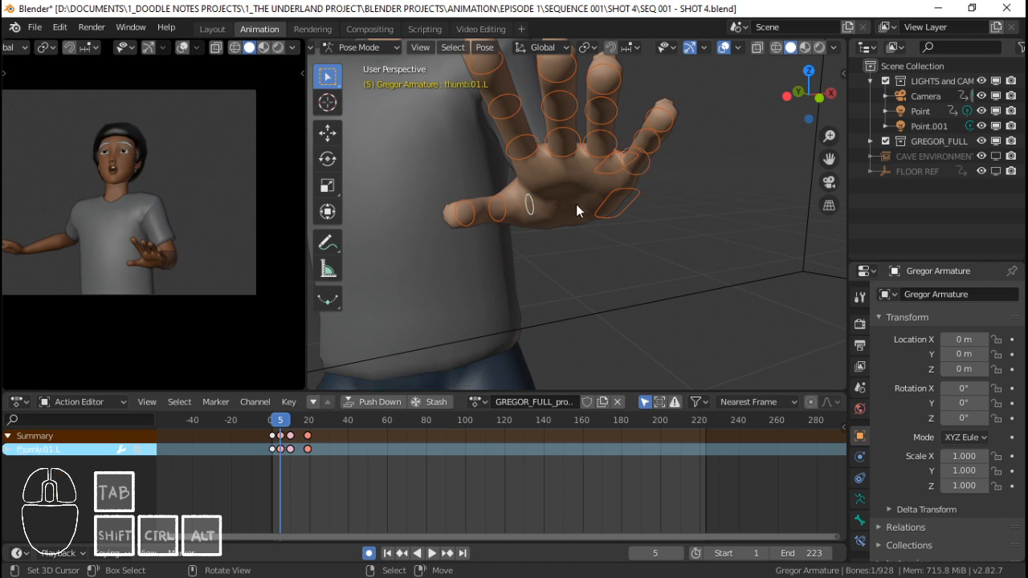
Swing the left thumb farther out from the palm at frame 5 by rotating its base control around its local X axis.
{"action": "key", "text": "r"}
{"action": "key", "text": "x"}
{"action": "key", "text": "x"}
{"action": "left_click", "coordinate": [666, 216]}
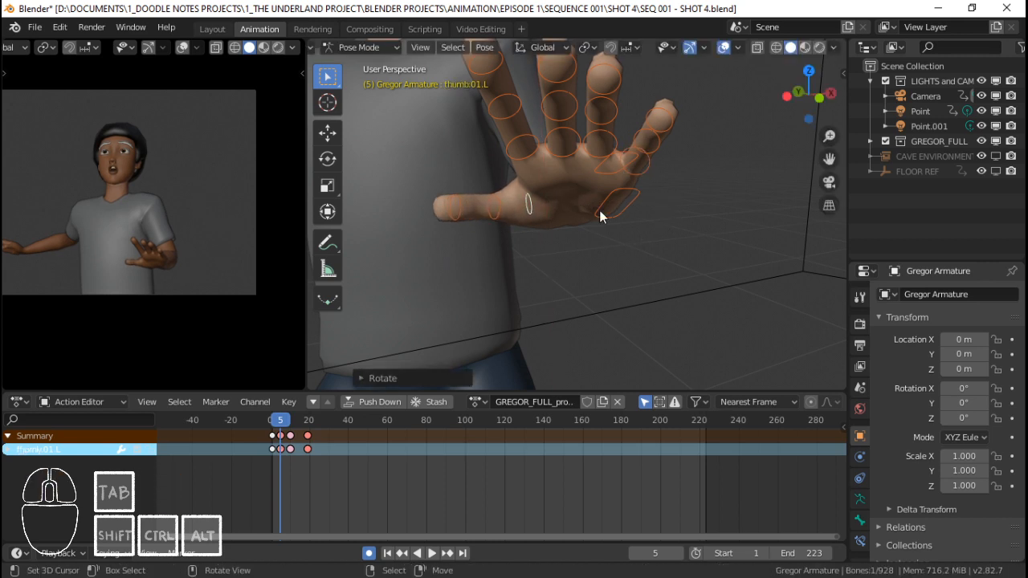
Select all of the left hand's controls and insert LocRot keyframes for them at frame 5.
{"action": "key", "text": "c"}
{"action": "left_click", "coordinate": [547, 196]}
{"action": "right_click", "coordinate": [547, 196]}
{"action": "key", "text": "i"}
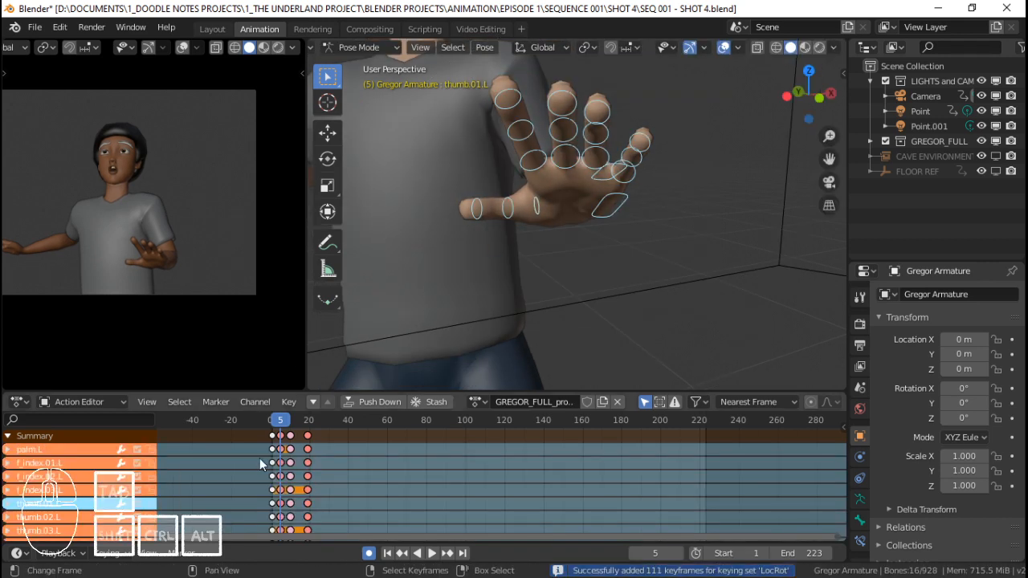
Play the shot from the start to check the opened hand pose, and move to frame 25.
{"action": "mouse_move", "coordinate": [272, 460]}
{"action": "left_mouse_down"}
{"action": "mouse_move", "coordinate": [287, 459]}
{"action": "mouse_move", "coordinate": [265, 451]}
{"action": "left_mouse_up"}
{"action": "left_click", "coordinate": [273, 459]}
{"action": "key", "text": "space"}
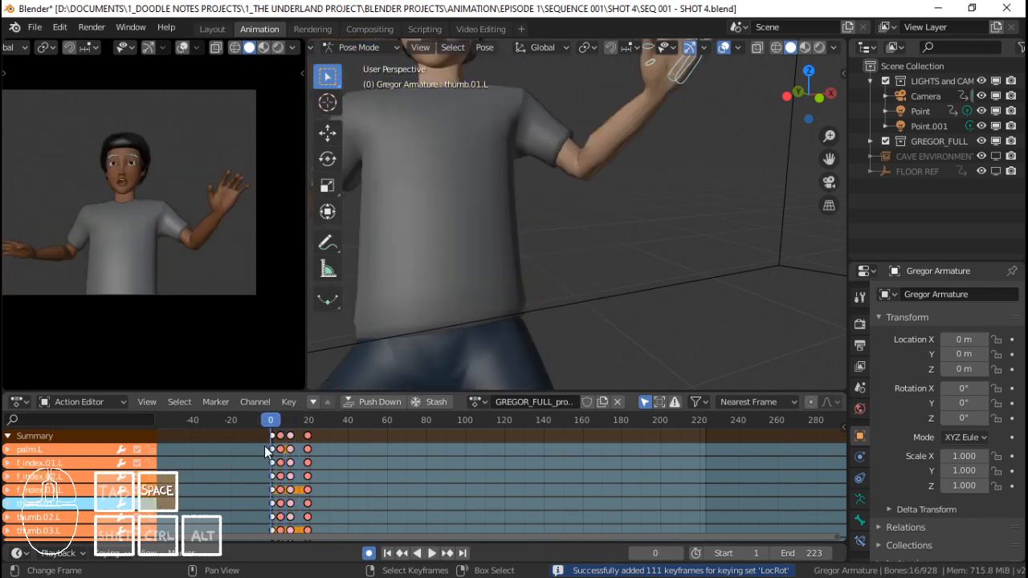
{"action": "key", "text": "space"}
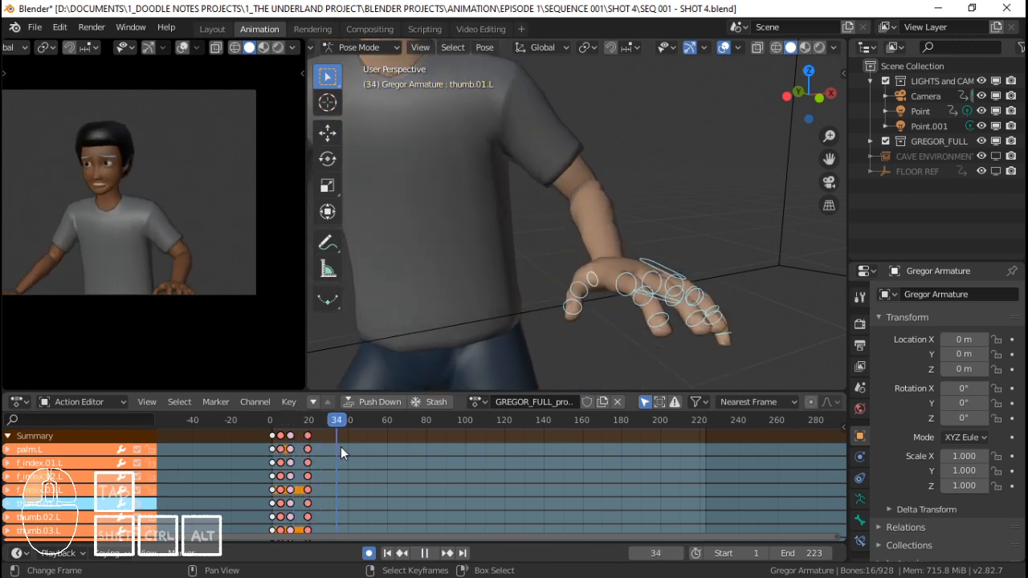
{"action": "mouse_move", "coordinate": [341, 447]}
{"action": "left_mouse_down"}
{"action": "mouse_move", "coordinate": [272, 442]}
{"action": "mouse_move", "coordinate": [321, 444]}
{"action": "left_mouse_up"}
{"action": "key", "text": "space"}
{"action": "key", "text": "space"}
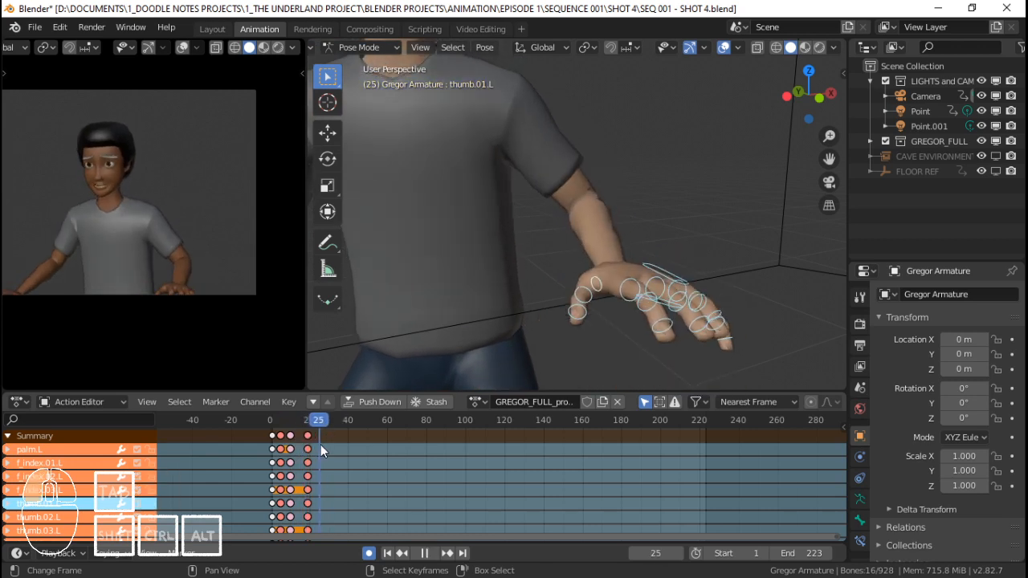
Bend the left index and middle fingers downward at frame 25 by rotating their base controls.
{"action": "middle_click_drag", "start_coordinate": [514, 317], "coordinate": [619, 251]}
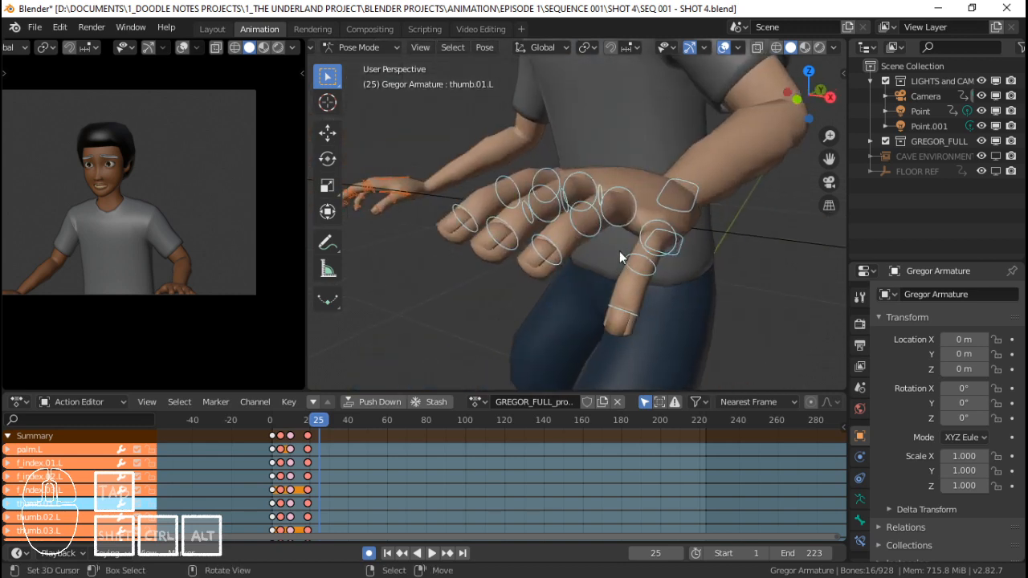
{"action": "right_click", "coordinate": [671, 211]}
{"action": "middle_click_drag", "start_coordinate": [672, 214], "coordinate": [563, 202]}
{"action": "right_click", "coordinate": [563, 202]}
{"action": "key", "text": "r"}
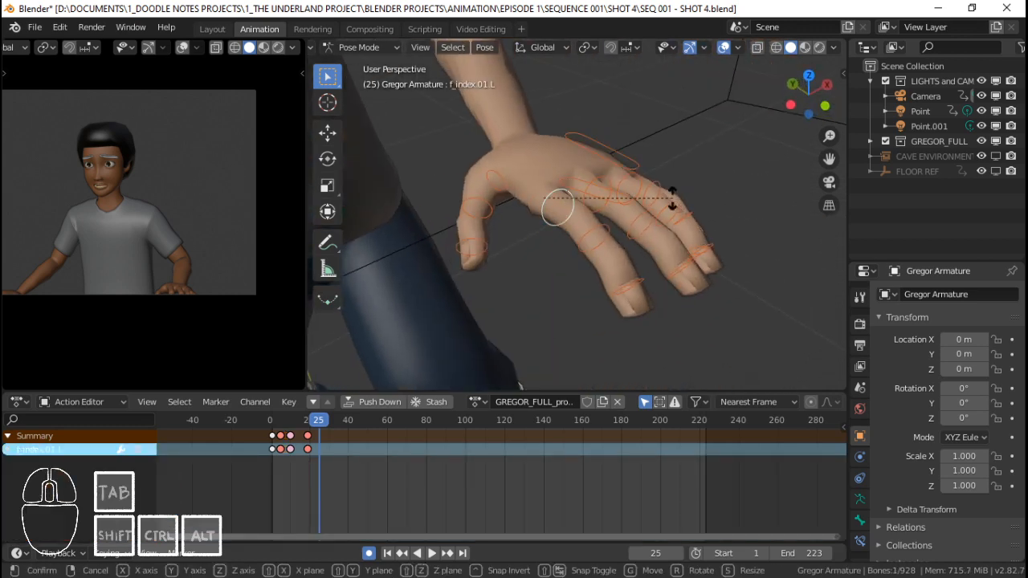
{"action": "left_click", "coordinate": [657, 237]}
{"action": "key", "text": "r"}
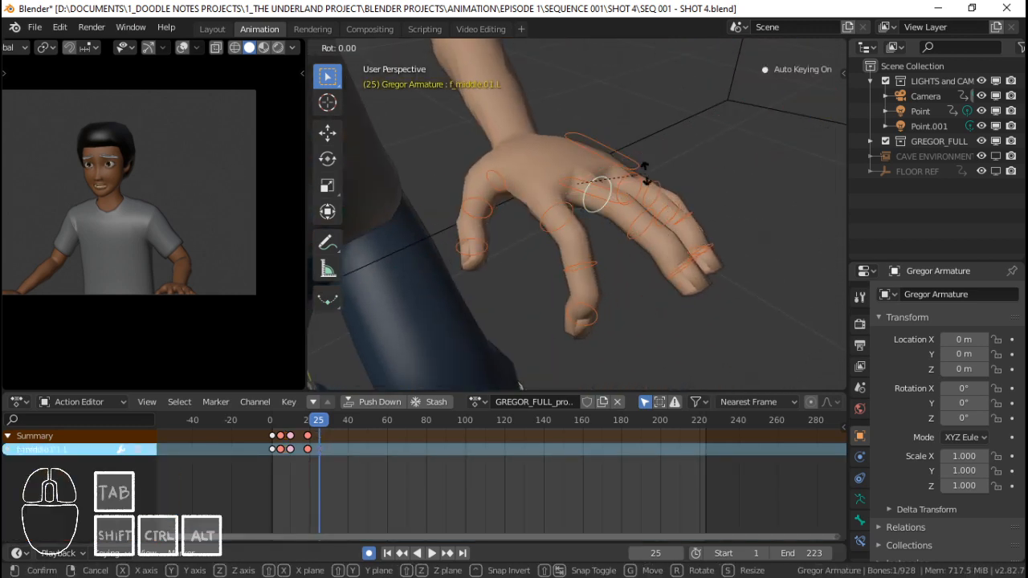
{"action": "left_click", "coordinate": [648, 194]}
Bend the left ring finger downward at frame 25 by rotating its base control around its local X axis.
{"action": "right_click", "coordinate": [633, 181]}
{"action": "middle_click_drag", "start_coordinate": [632, 181], "coordinate": [613, 167]}
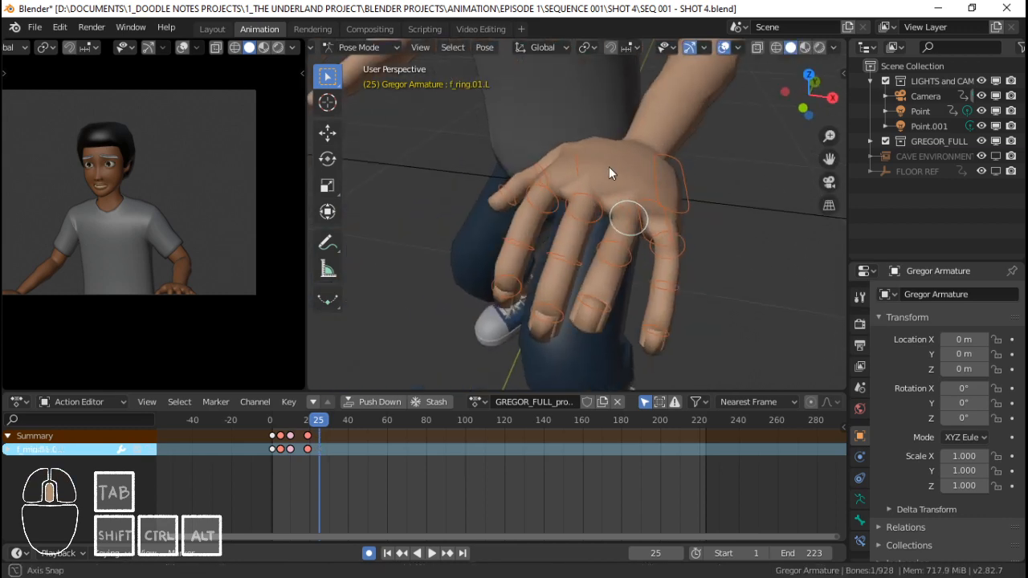
{"action": "key", "text": "r"}
{"action": "key", "text": "x"}
{"action": "key", "text": "x"}
{"action": "left_click", "coordinate": [701, 142]}
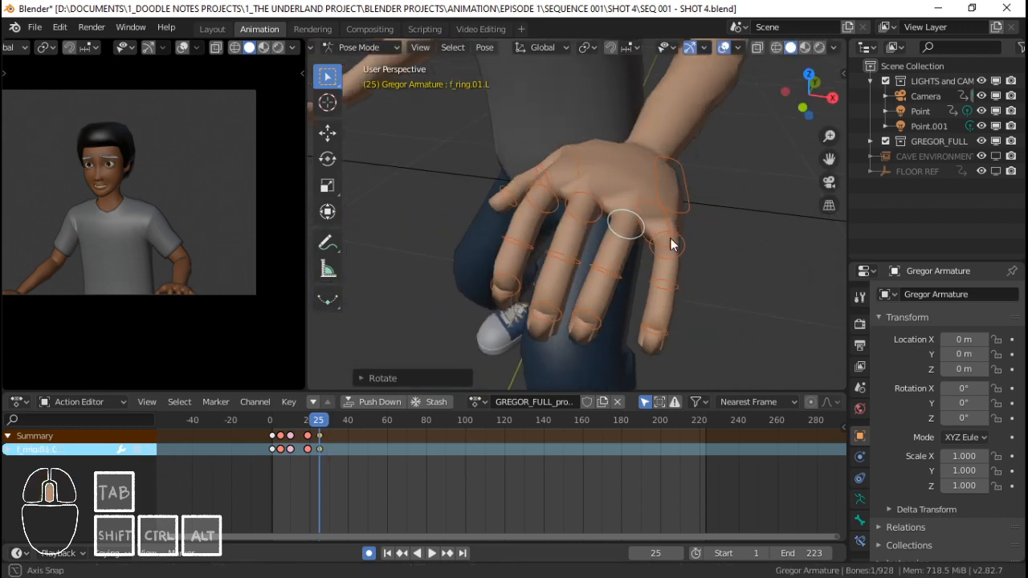
Adjust the left pinky's bend at frame 25 by rotating its base control around its local X axis.
{"action": "middle_click_drag", "start_coordinate": [673, 244], "coordinate": [590, 207]}
{"action": "right_click", "coordinate": [624, 254]}
{"action": "key", "text": "r"}
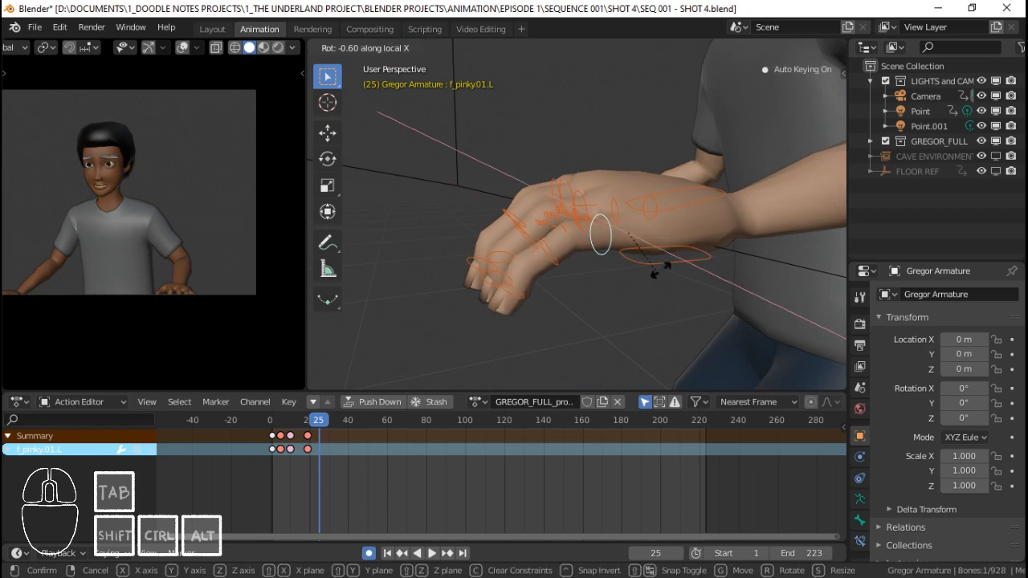
{"action": "key", "text": "x"}
{"action": "key", "text": "x"}
{"action": "left_click", "coordinate": [666, 258]}
Clear the left palm control's rotation at frame 25 and rotate the control around its local X axis.
{"action": "middle_click_drag", "start_coordinate": [652, 194], "coordinate": [721, 276]}
{"action": "right_click", "coordinate": [700, 221]}
{"action": "key", "text": "alt+r"}
{"action": "key", "text": "r"}
{"action": "key", "text": "x"}
{"action": "key", "text": "x"}
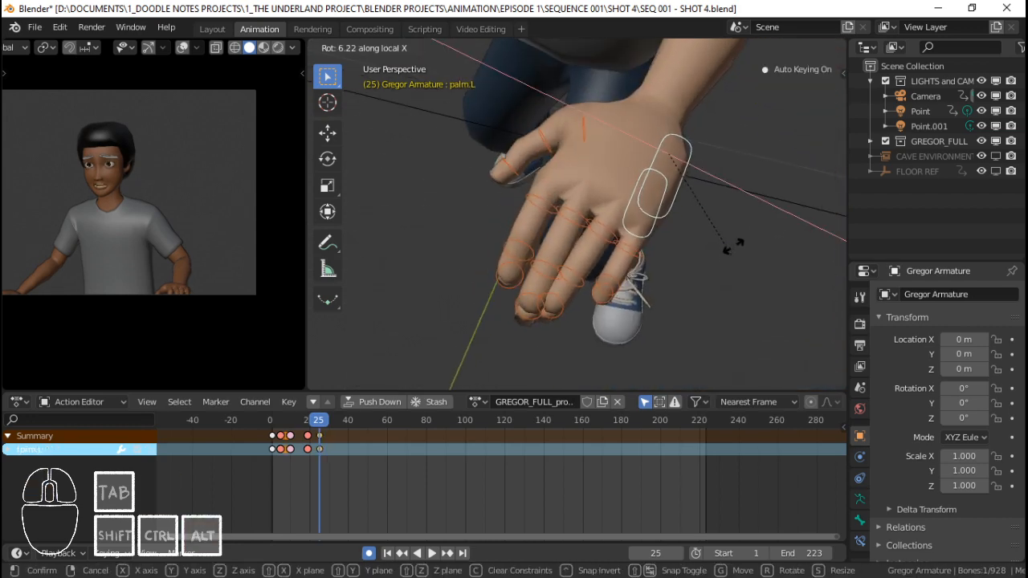
{"action": "left_click", "coordinate": [708, 257]}
Play back the left-hand animation from the start and return to frame 25.
{"action": "left_click", "coordinate": [316, 449]}
{"action": "key", "text": "space"}
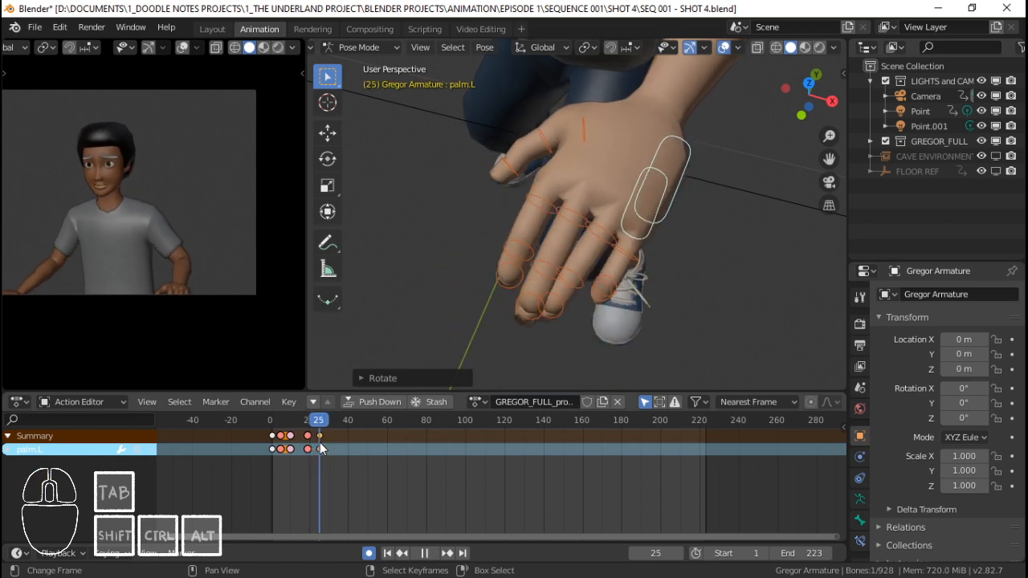
{"action": "key", "text": "space"}
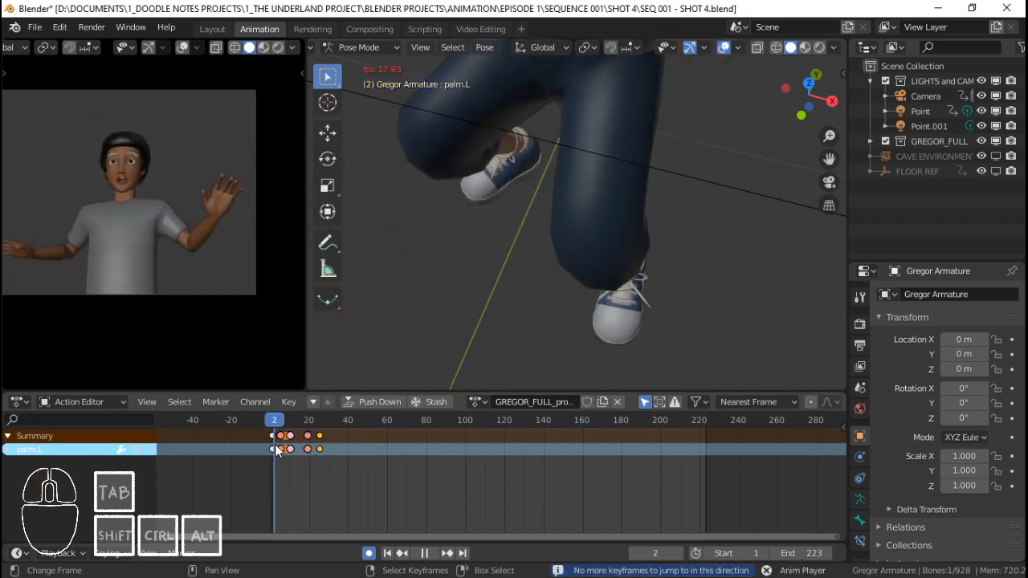
{"action": "left_click_drag", "start_coordinate": [282, 449], "coordinate": [319, 440]}
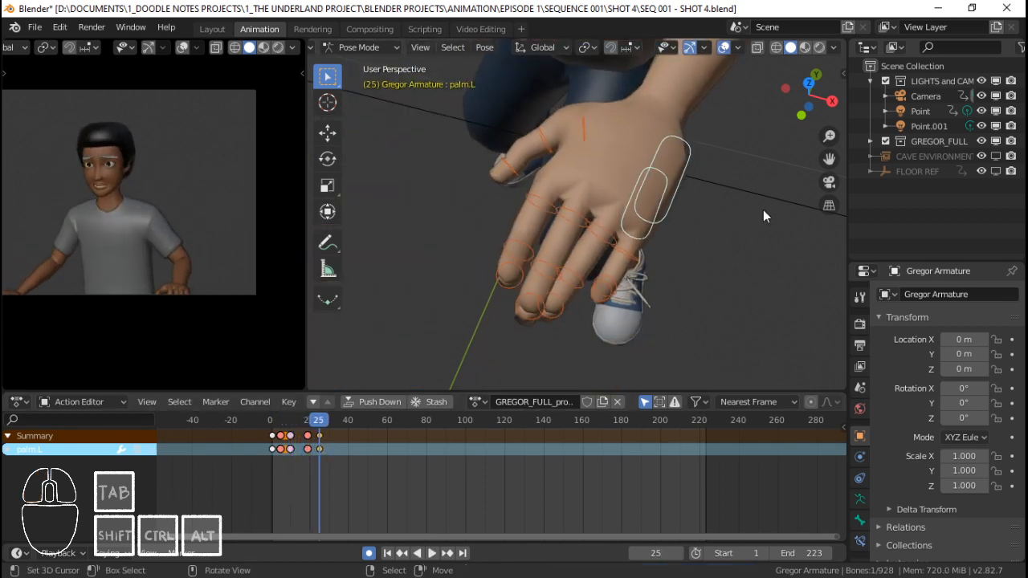
Fan out the left palm and ring finger at frame 25 by rotating their controls around their local Z axes.
{"action": "key", "text": "r"}
{"action": "key", "text": "z"}
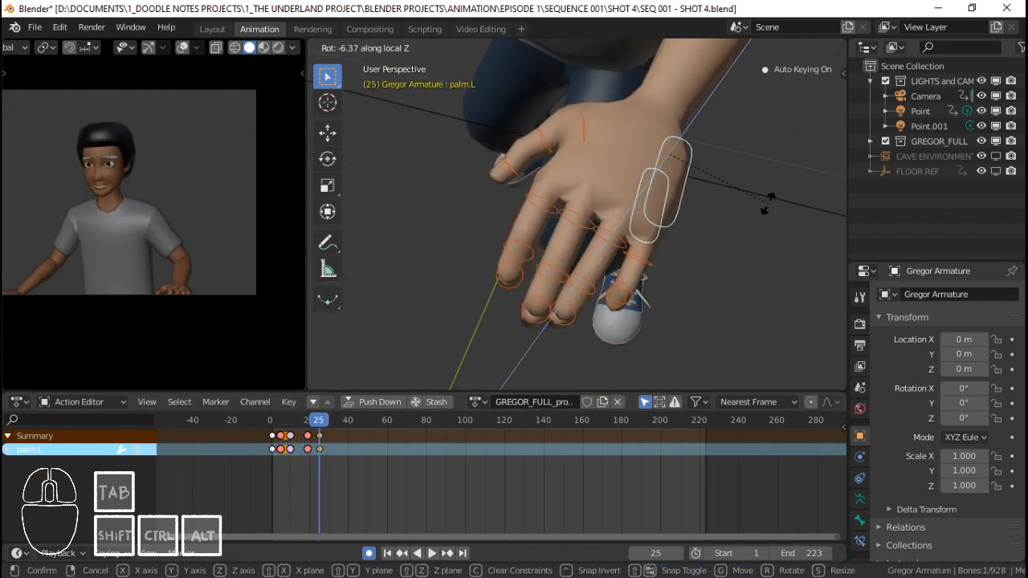
{"action": "left_click", "coordinate": [641, 248]}
{"action": "key", "text": "r"}
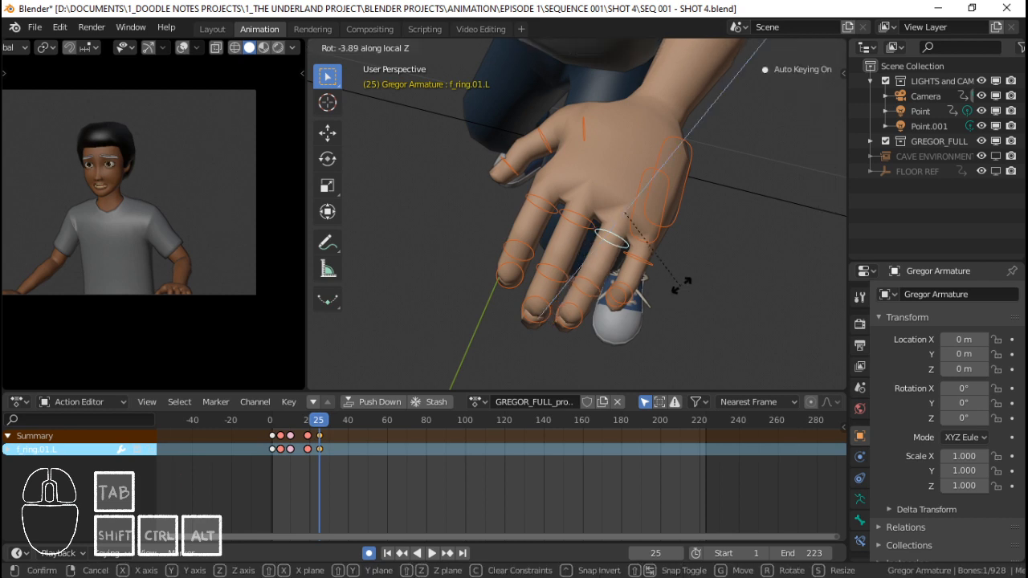
{"action": "left_click", "coordinate": [684, 282]}
Adjust the sideways spread of the left middle and index fingers at frame 25 by rotating their base controls around local Z.
{"action": "key", "text": "r"}
{"action": "key", "text": "z"}
{"action": "key", "text": "z"}
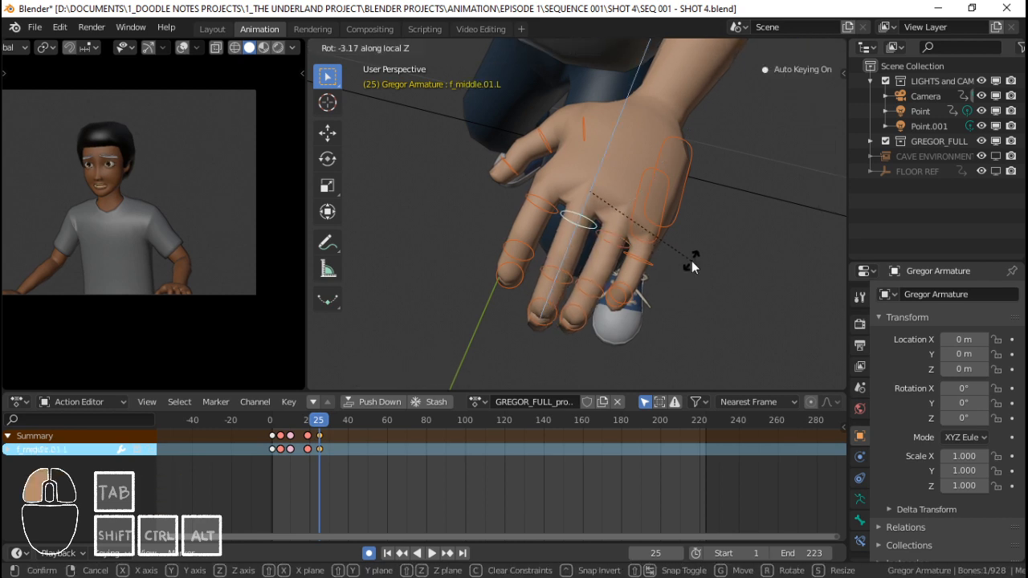
{"action": "left_click", "coordinate": [692, 261]}
{"action": "left_click", "coordinate": [558, 204]}
{"action": "middle_click_drag", "start_coordinate": [558, 203], "coordinate": [617, 246]}
{"action": "key", "text": "r"}
{"action": "key", "text": "z"}
{"action": "key", "text": "z"}
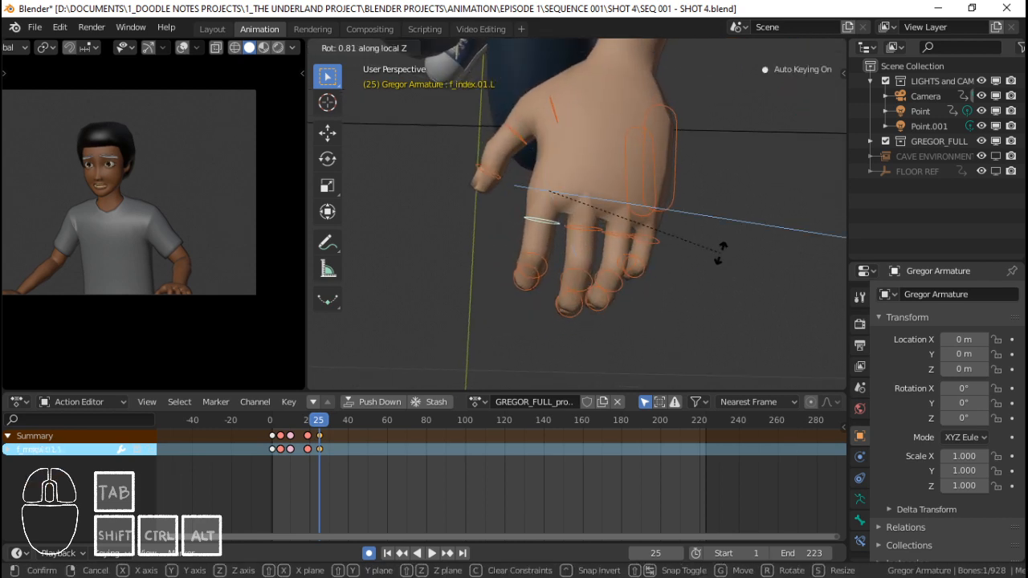
{"action": "left_click", "coordinate": [718, 269]}
Adjust the left index finger's bend at frame 25 by rotating its base control around its local X axis.
{"action": "middle_click_drag", "start_coordinate": [718, 272], "coordinate": [688, 118]}
{"action": "key", "text": "r"}
{"action": "key", "text": "x"}
{"action": "key", "text": "x"}
{"action": "left_click", "coordinate": [688, 137]}
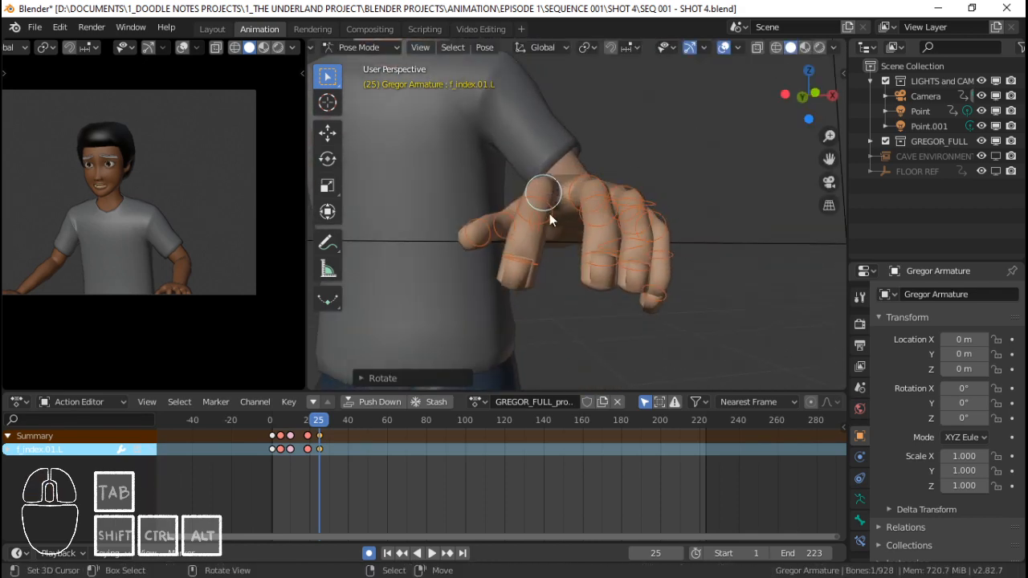
Pose the left thumb at frame 25 by rotating its base control around local X and then freely in a side view.
{"action": "left_click", "coordinate": [527, 230]}
{"action": "middle_click_drag", "start_coordinate": [528, 230], "coordinate": [587, 275]}
{"action": "key", "text": "r"}
{"action": "key", "text": "x"}
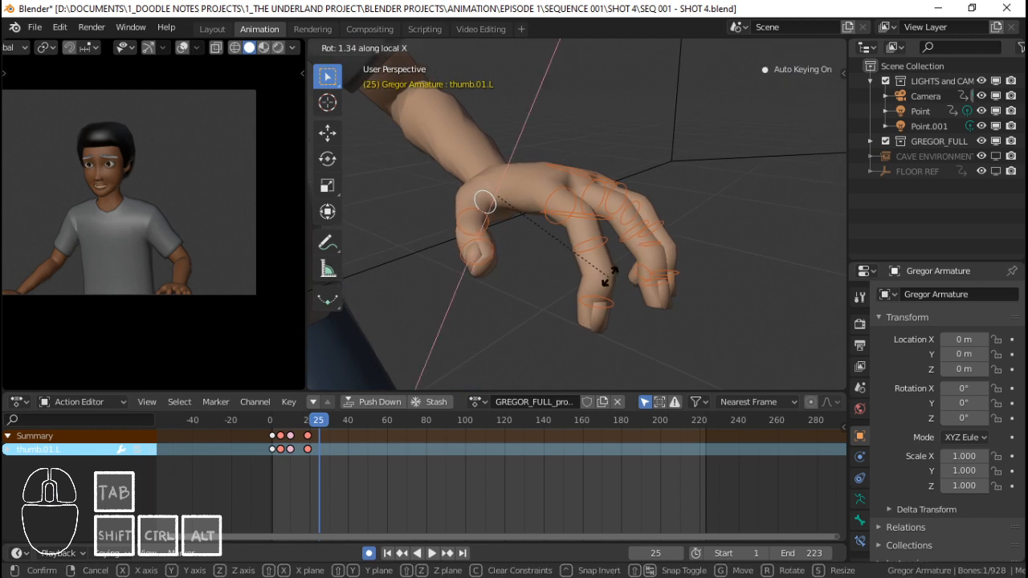
{"action": "middle_click_drag", "start_coordinate": [688, 251], "coordinate": [695, 254]}
{"action": "key", "text": "r"}
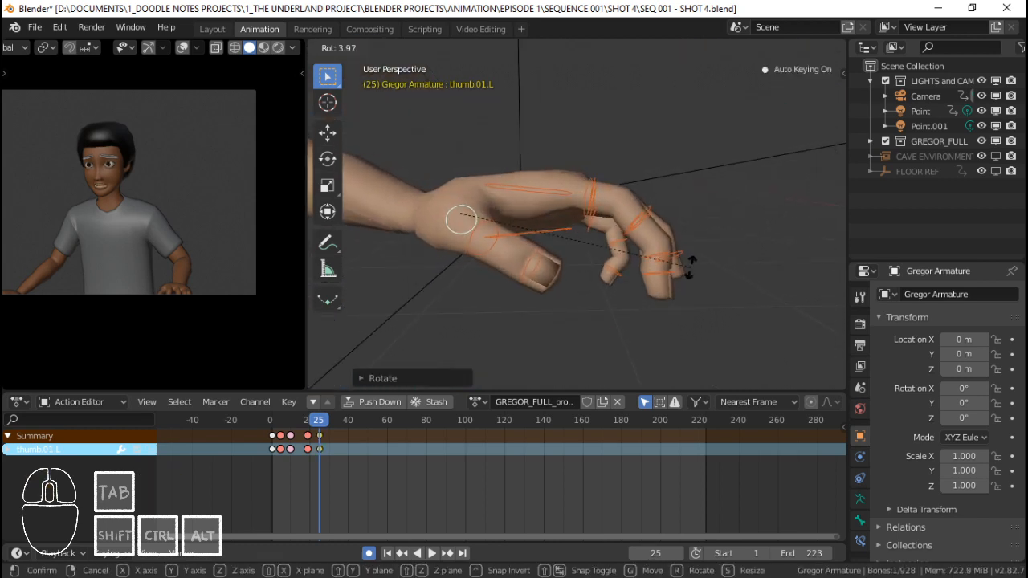
{"action": "left_click", "coordinate": [689, 276]}
Select all the left palm, finger and thumb controls and key their pose at frame 25.
{"action": "scroll", "coordinate": [688, 276], "scroll_direction": "down", "scroll_amount": 2}
{"action": "key", "text": "c"}
{"action": "left_click", "coordinate": [585, 242]}
{"action": "right_click", "coordinate": [585, 243]}
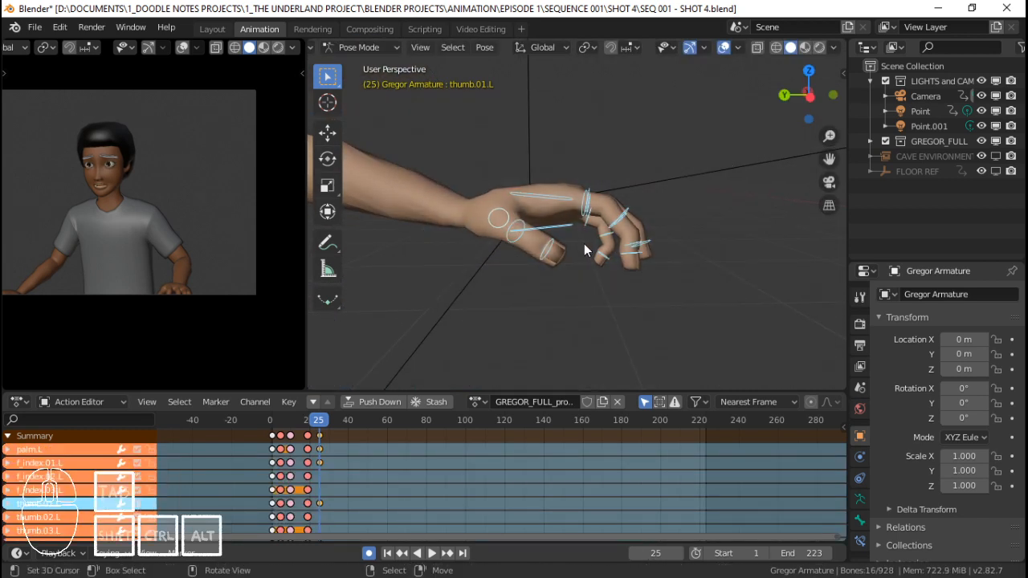
{"action": "key", "text": "i"}
Play back the shot from the beginning to review the settled hand pose.
{"action": "key", "text": "space"}
{"action": "left_click_drag", "start_coordinate": [298, 458], "coordinate": [262, 445]}
{"action": "key", "text": "space"}
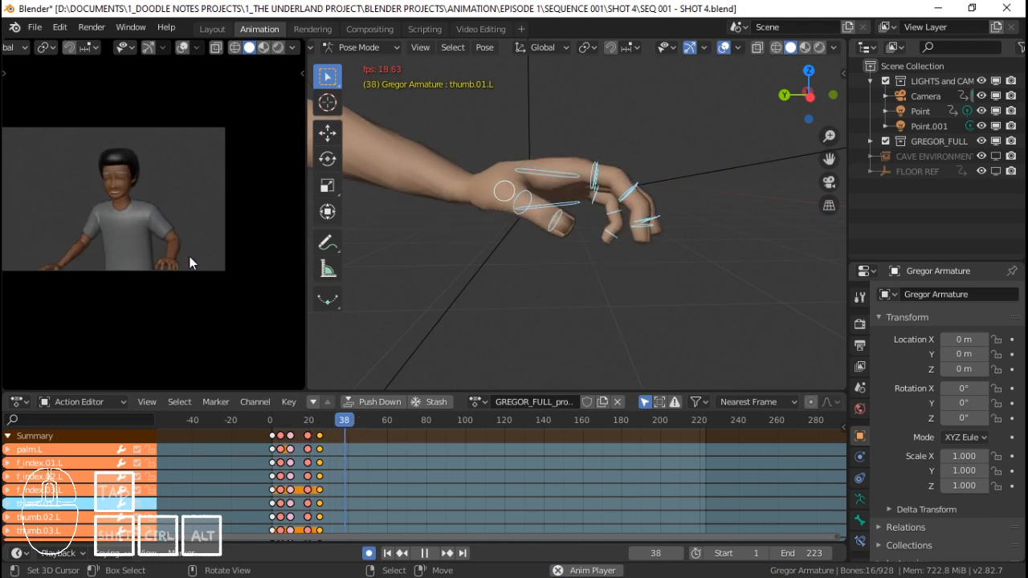
{"action": "key", "text": "space"}
{"action": "key", "text": "space"}
Rotate the left thumb's base control around its local X axis at frame 68.
{"action": "mouse_move", "coordinate": [383, 446]}
{"action": "left_mouse_down"}
{"action": "mouse_move", "coordinate": [415, 450]}
{"action": "mouse_move", "coordinate": [397, 445]}
{"action": "left_mouse_up"}
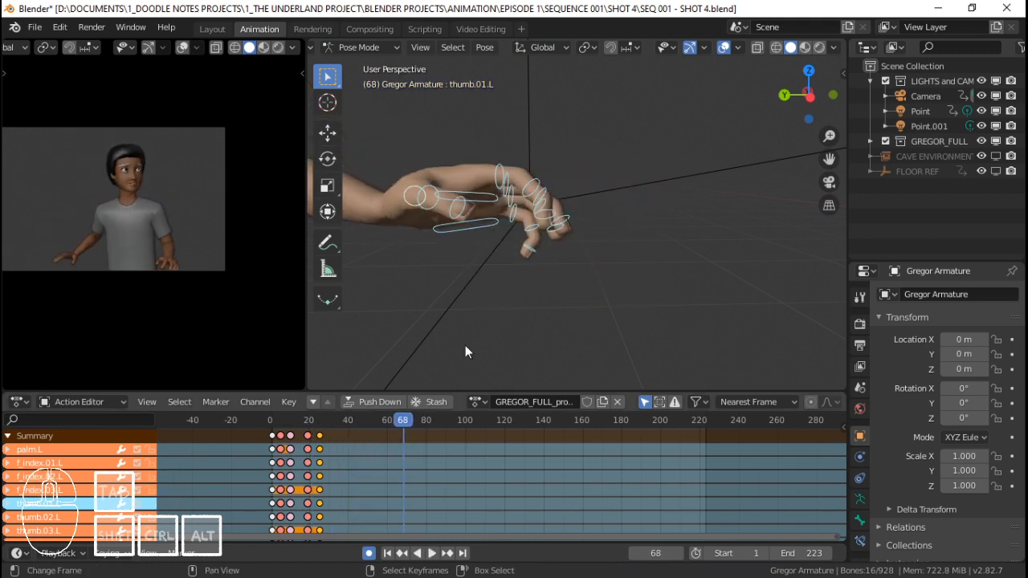
{"action": "middle_click_drag", "start_coordinate": [465, 345], "coordinate": [613, 254]}
{"action": "key", "text": "space"}
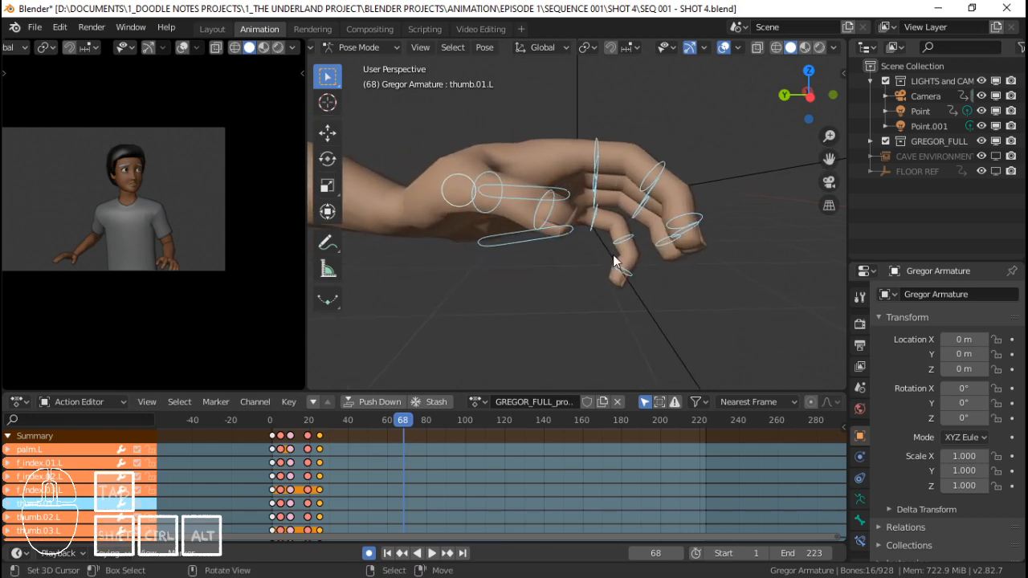
{"action": "left_click", "coordinate": [462, 190]}
{"action": "middle_click_drag", "start_coordinate": [514, 181], "coordinate": [554, 230], "text": "shift"}
{"action": "middle_click_drag", "start_coordinate": [555, 231], "coordinate": [624, 263]}
{"action": "key", "text": "r"}
{"action": "key", "text": "x"}
{"action": "key", "text": "x"}
{"action": "left_click", "coordinate": [682, 290]}
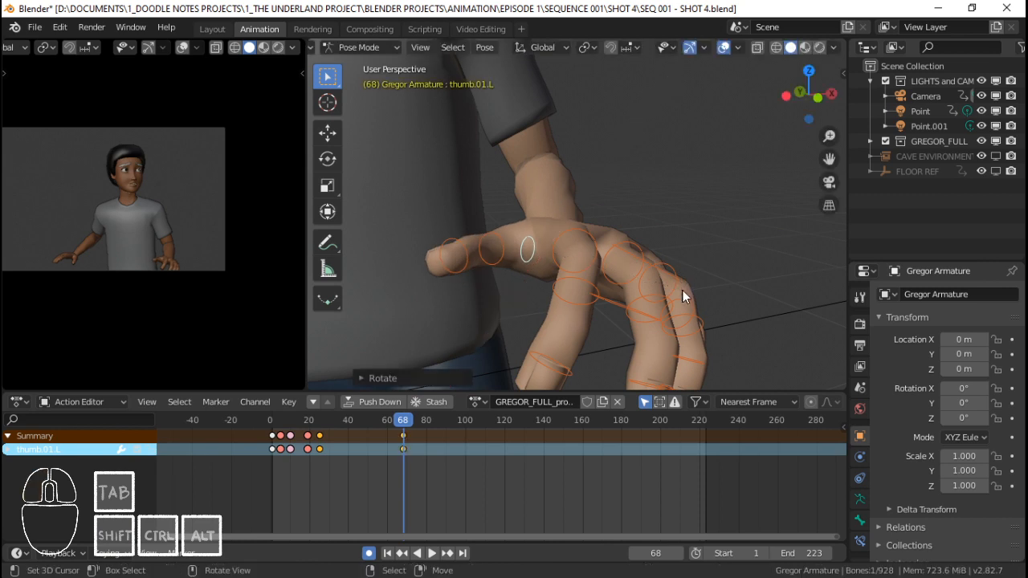
Raise the left index finger at frame 68 by rotating its base control around its local X axis.
{"action": "right_click", "coordinate": [574, 256]}
{"action": "middle_click_drag", "start_coordinate": [692, 271], "coordinate": [605, 282]}
{"action": "right_click", "coordinate": [578, 250]}
{"action": "key", "text": "r"}
{"action": "key", "text": "x"}
{"action": "key", "text": "x"}
{"action": "left_click", "coordinate": [640, 297]}
{"action": "key", "text": "r"}
{"action": "key", "text": "x"}
{"action": "left_click", "coordinate": [617, 266]}
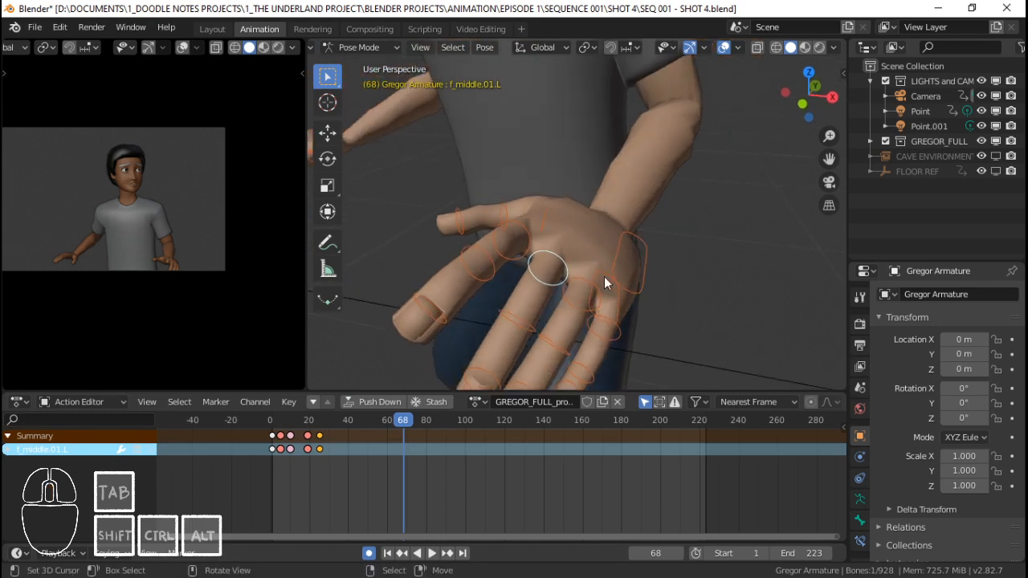
Raise the left middle and ring fingers at frame 68 by rotating their base controls around the X axis.
{"action": "key", "text": "r"}
{"action": "key", "text": "x"}
{"action": "left_click", "coordinate": [678, 313]}
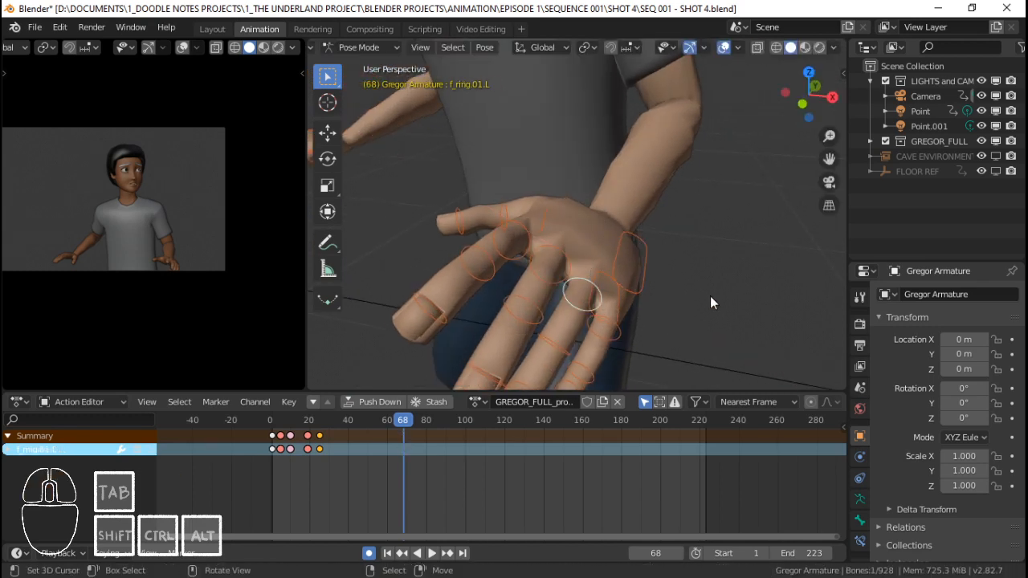
{"action": "key", "text": "r"}
{"action": "key", "text": "x"}
{"action": "key", "text": "x"}
{"action": "left_click", "coordinate": [717, 324]}
Refine the left ring finger's bend at frame 68 by rotating its base control around its local X axis.
{"action": "middle_click_drag", "start_coordinate": [718, 325], "coordinate": [760, 255]}
{"action": "key", "text": "r"}
{"action": "key", "text": "x"}
{"action": "key", "text": "x"}
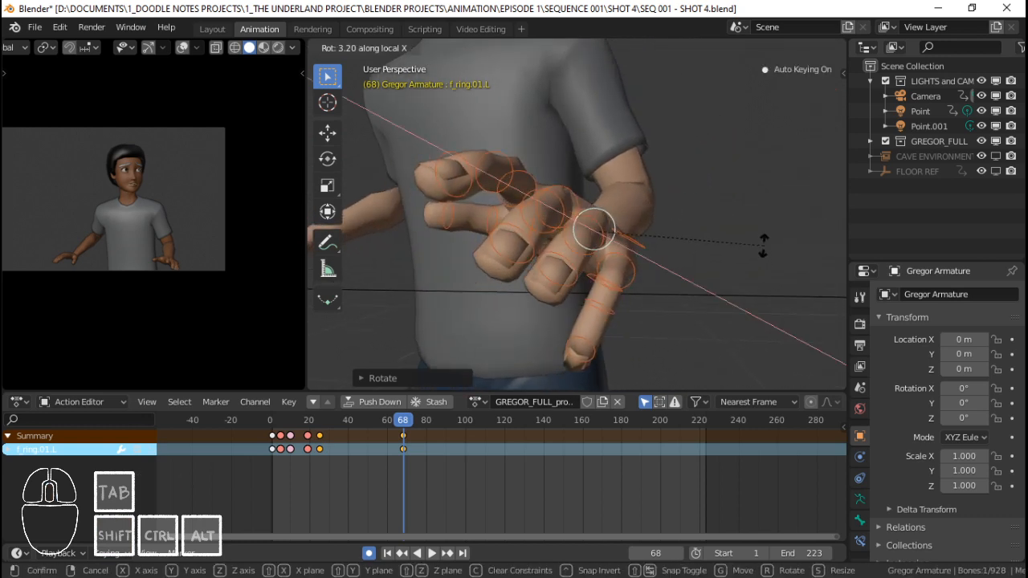
{"action": "left_click", "coordinate": [696, 232]}
Lift the left middle finger further at frame 68 by rotating its base control around its local X axis.
{"action": "left_click", "coordinate": [582, 198]}
{"action": "key", "text": "r"}
{"action": "key", "text": "x"}
{"action": "key", "text": "x"}
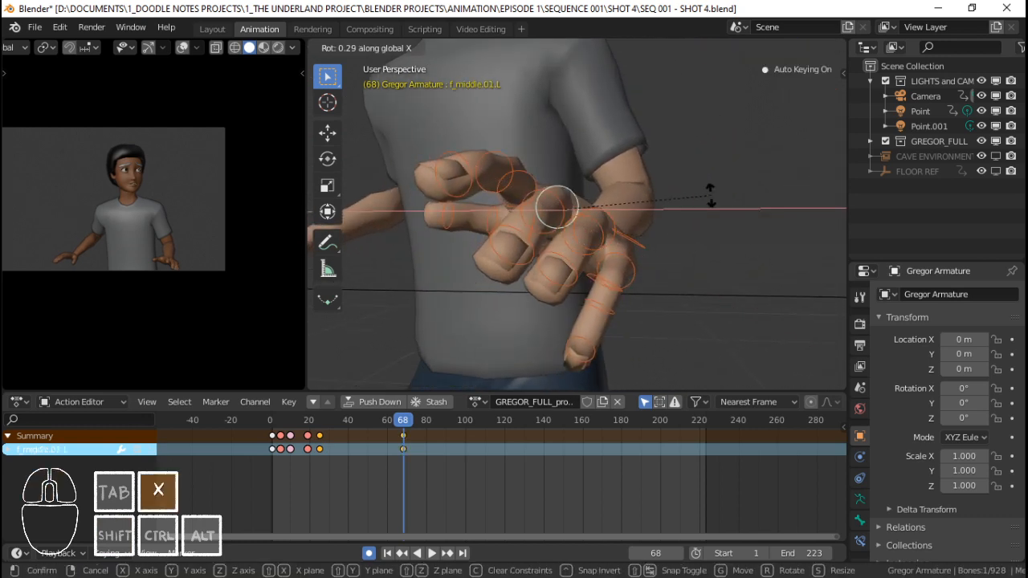
{"action": "left_click", "coordinate": [606, 205]}
{"action": "middle_click_drag", "start_coordinate": [607, 205], "coordinate": [586, 243]}
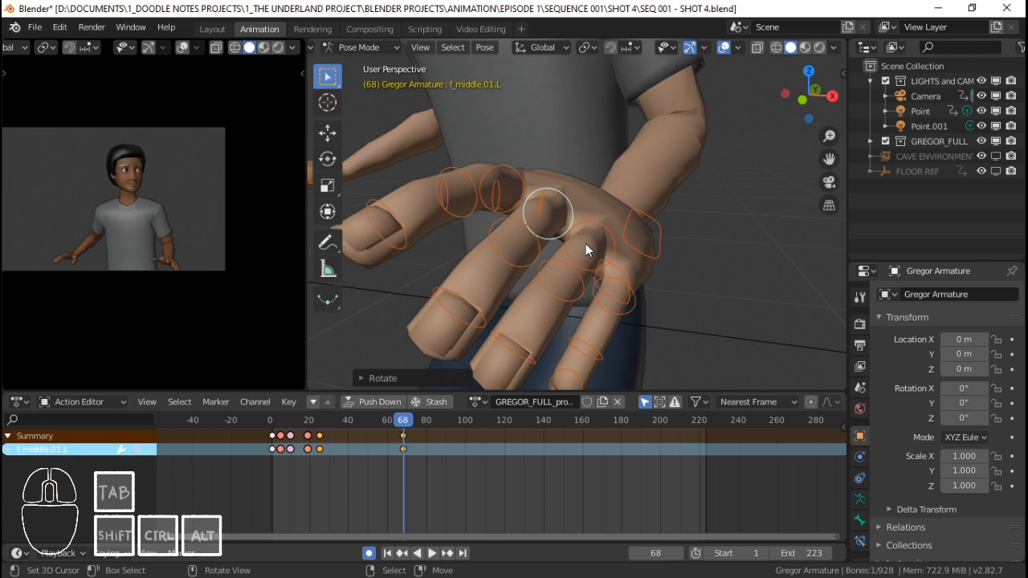
{"action": "key", "text": "r"}
{"action": "key", "text": "x"}
{"action": "key", "text": "x"}
{"action": "left_click", "coordinate": [700, 254]}
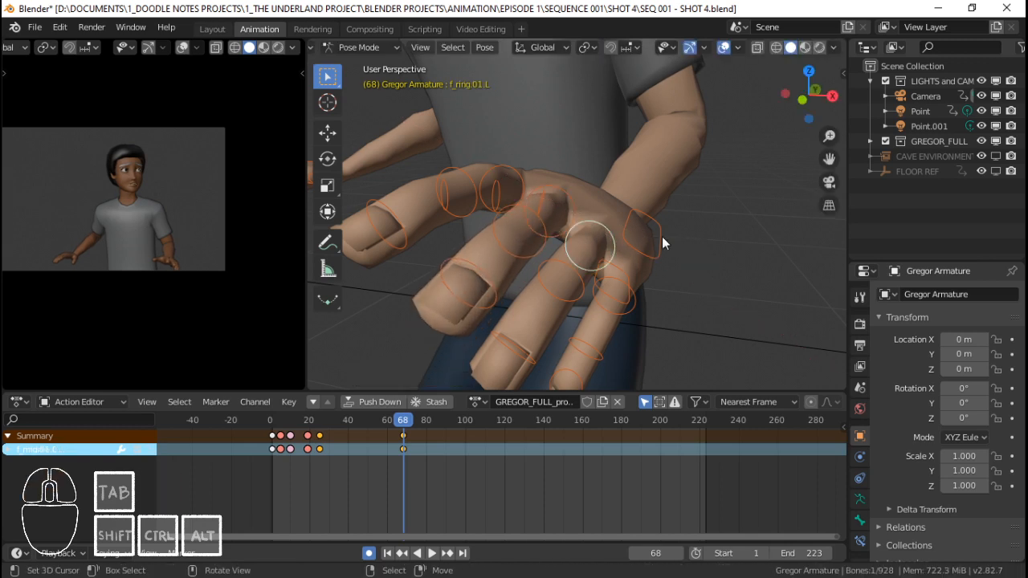
Lift the left ring finger further at frame 68 with another local X rotation of its base control.
{"action": "key", "text": "r"}
{"action": "key", "text": "x"}
{"action": "key", "text": "x"}
{"action": "left_click", "coordinate": [720, 235]}
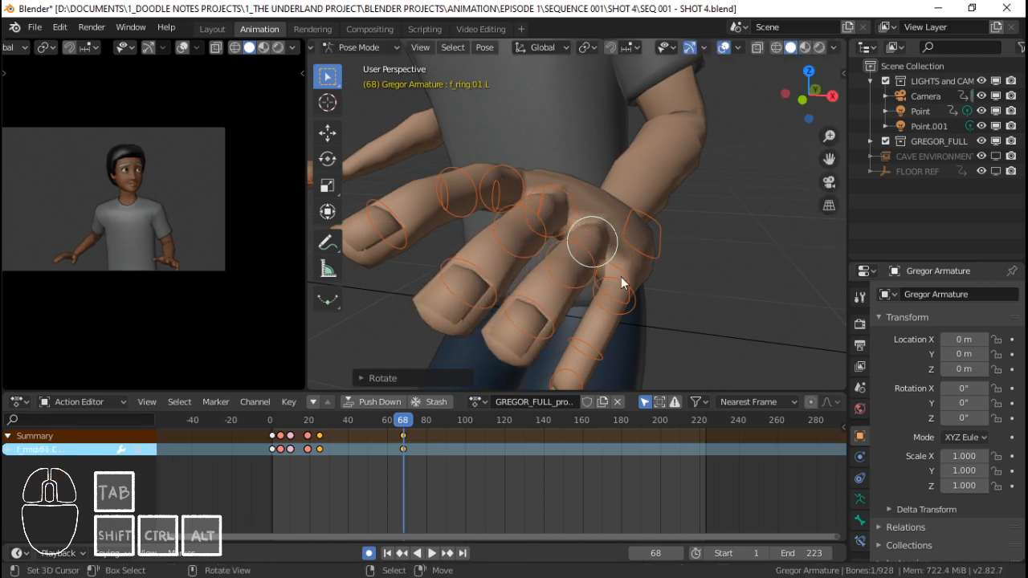
Raise the left pinky at frame 68 by rotating its base control around its local X axis.
{"action": "left_click", "coordinate": [647, 289]}
{"action": "left_click", "coordinate": [643, 291]}
{"action": "key", "text": "r"}
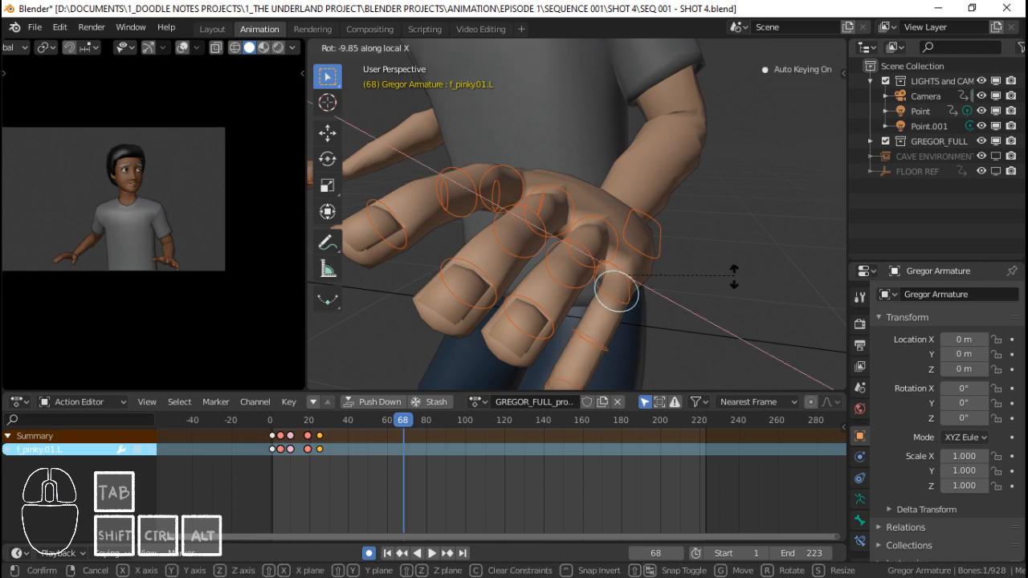
{"action": "left_click", "coordinate": [729, 307]}
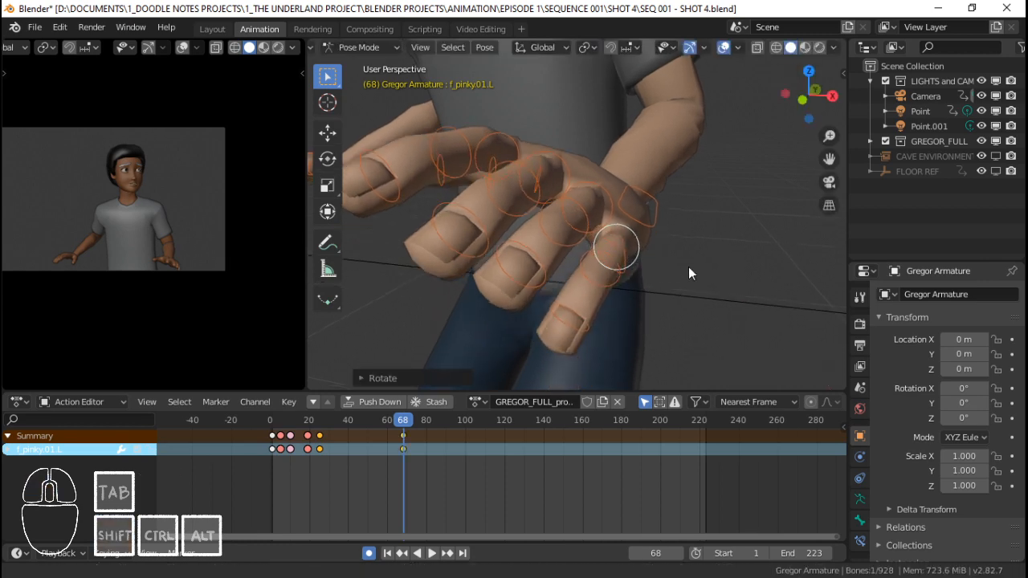
Adjust the left pinky's sideways spread at frame 68 by rotating its base control around its local Z axis.
{"action": "middle_click_drag", "start_coordinate": [688, 267], "coordinate": [695, 319]}
{"action": "key", "text": "r"}
{"action": "key", "text": "z"}
{"action": "key", "text": "z"}
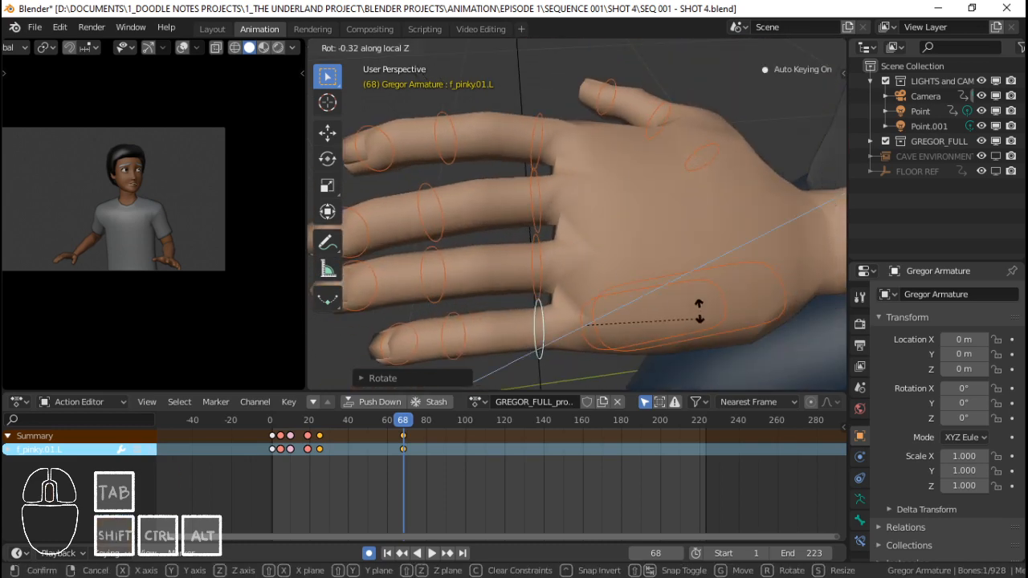
{"action": "left_click", "coordinate": [699, 308]}
Play back and scrub the left-hand animation repeatedly to review the transition into the frame 68 pose.
{"action": "scroll", "coordinate": [642, 321], "scroll_direction": "down", "scroll_amount": 3}
{"action": "left_click", "coordinate": [279, 458]}
{"action": "key", "text": "space"}
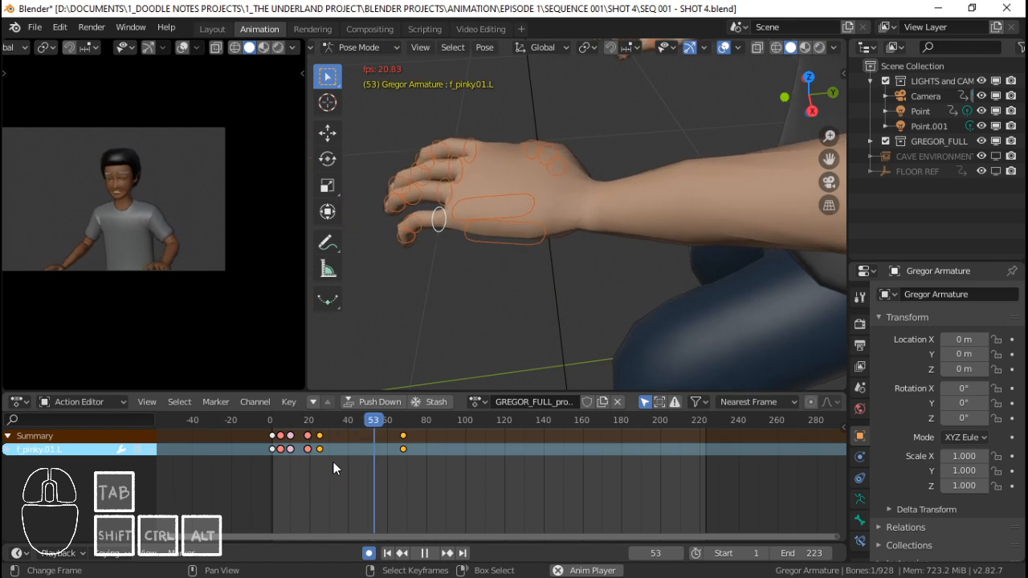
{"action": "key", "text": "space"}
{"action": "left_click", "coordinate": [371, 466]}
{"action": "key", "text": "space"}
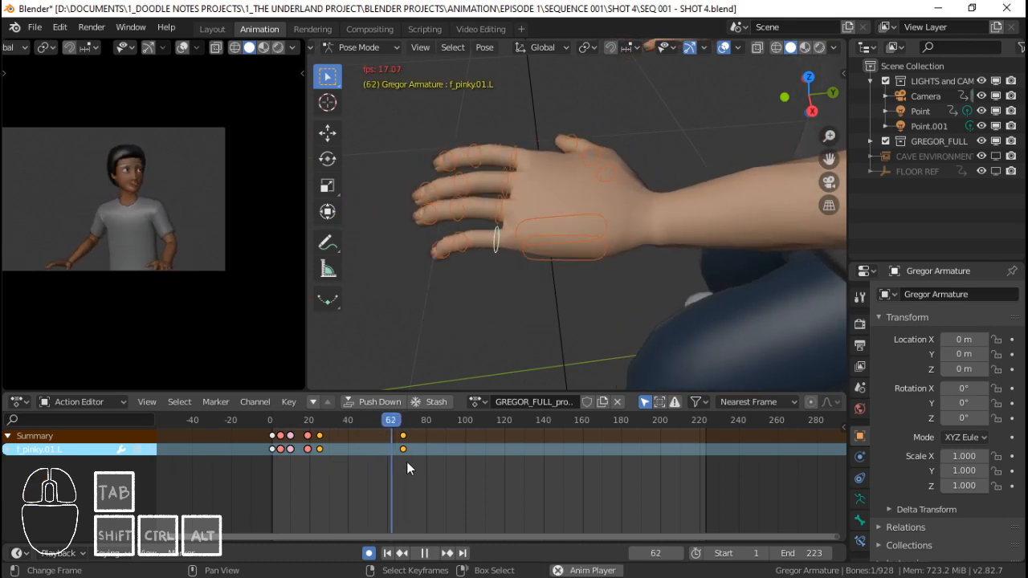
{"action": "key", "text": "space"}
{"action": "left_click_drag", "start_coordinate": [414, 463], "coordinate": [385, 462]}
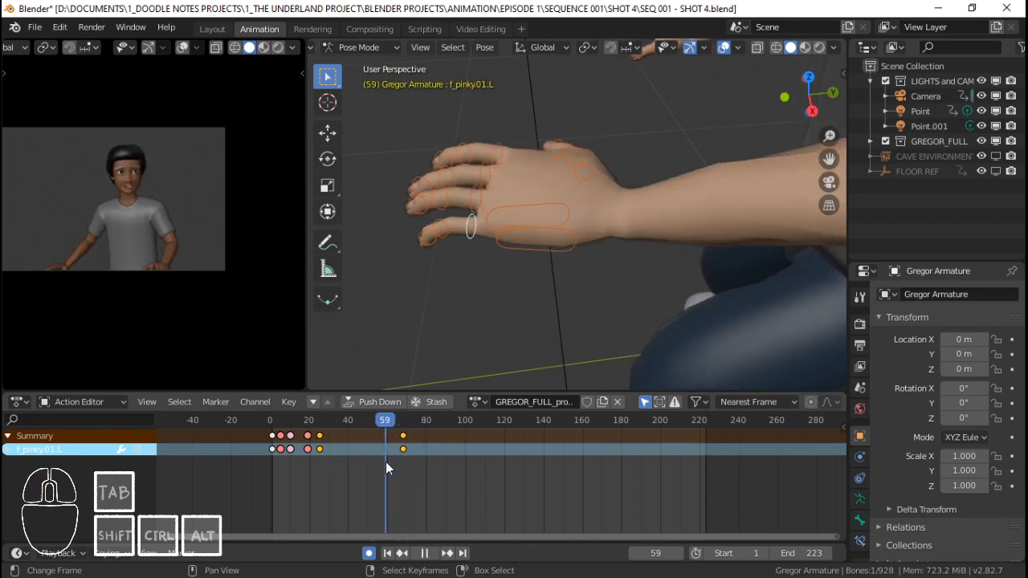
{"action": "key", "text": "space"}
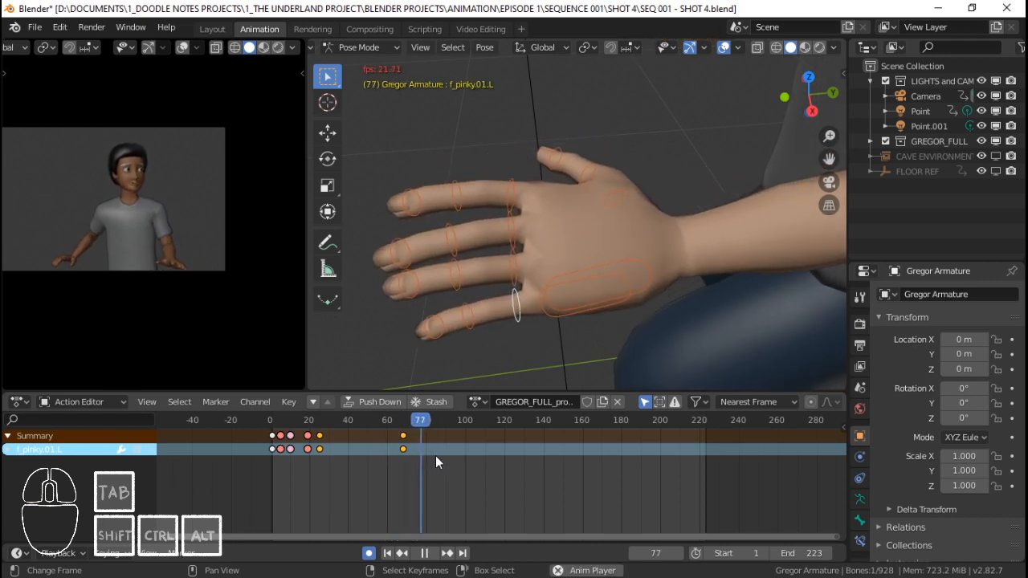
{"action": "key", "text": "space"}
{"action": "left_click", "coordinate": [395, 458]}
{"action": "key", "text": "space"}
{"action": "left_click", "coordinate": [356, 467]}
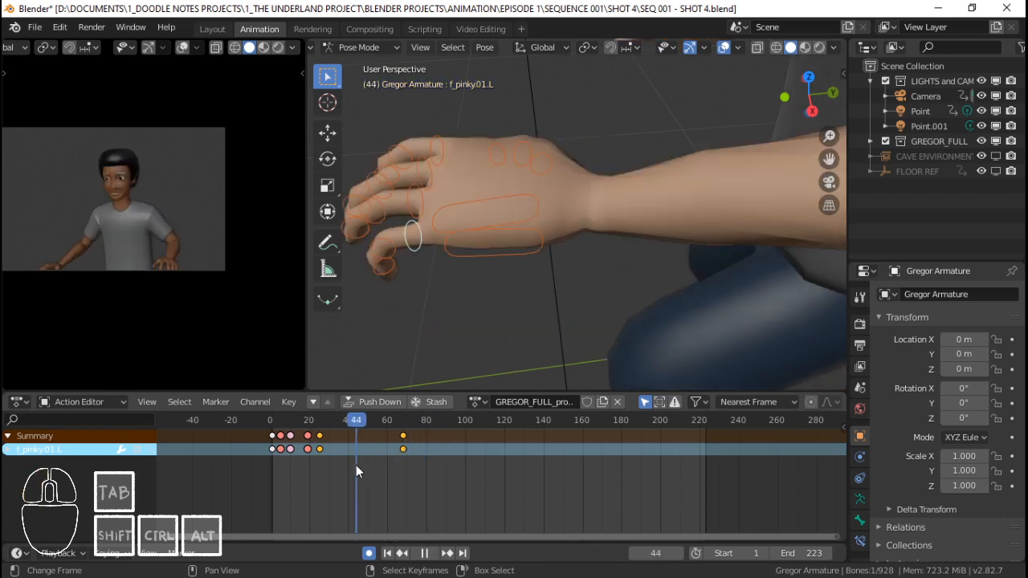
{"action": "left_click", "coordinate": [271, 455]}
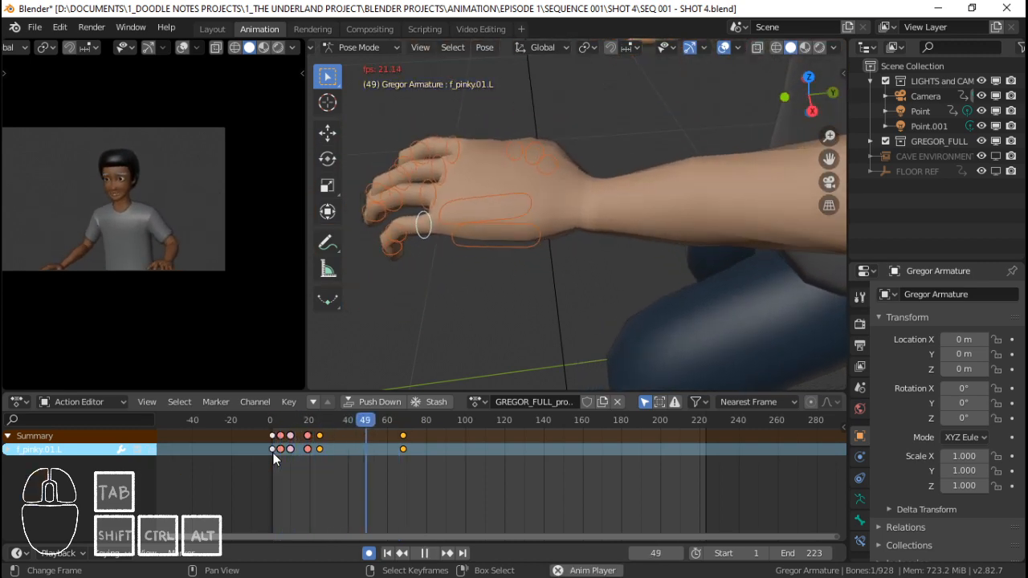
{"action": "key", "text": "space"}
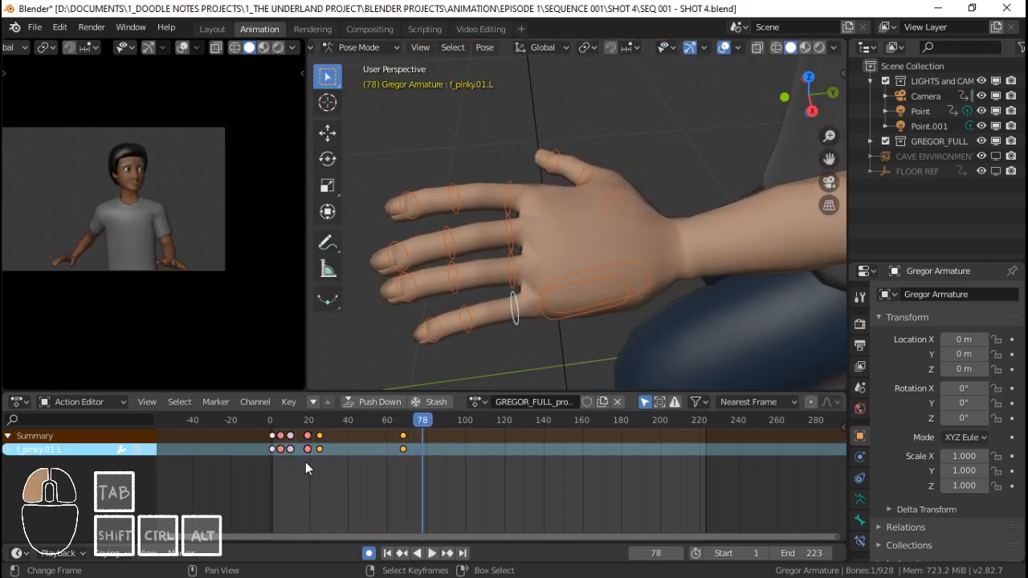
{"action": "left_click", "coordinate": [305, 462]}
{"action": "key", "text": "space"}
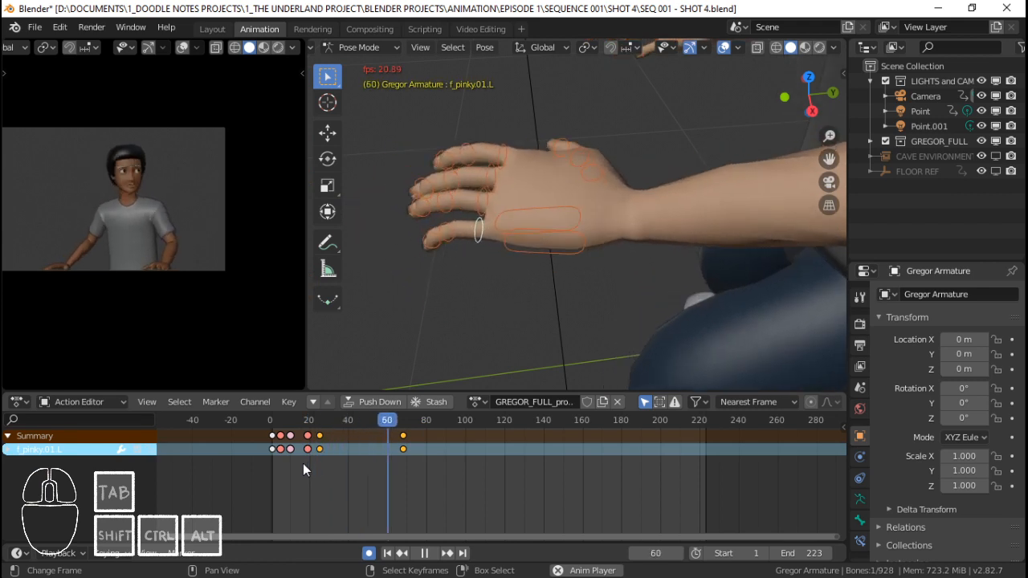
{"action": "key", "text": "space"}
{"action": "left_click", "coordinate": [390, 466]}
{"action": "key", "text": "space"}
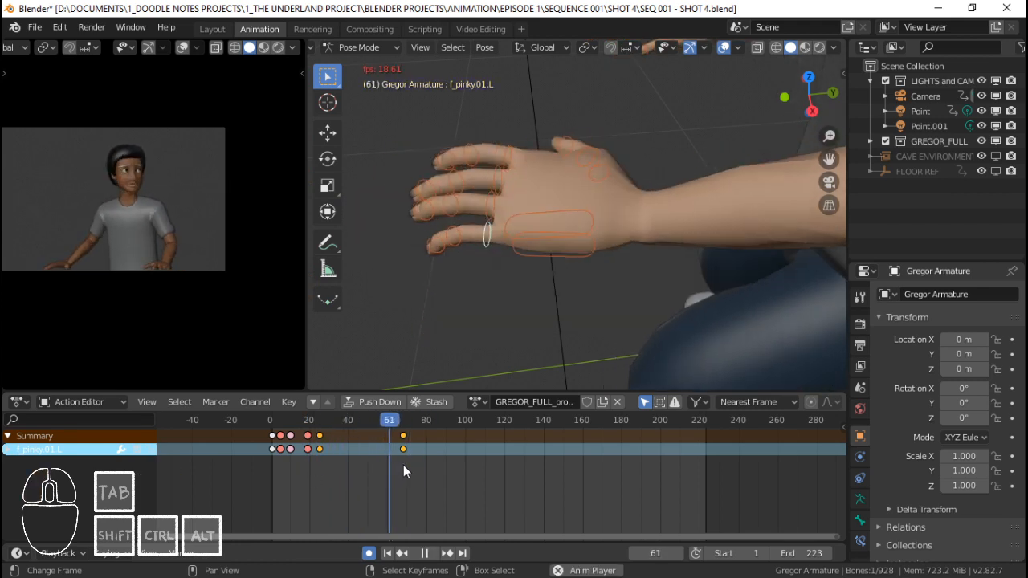
At frame 117, rotate the left index finger's base control around its local X axis.
{"action": "left_click_drag", "start_coordinate": [455, 462], "coordinate": [499, 454]}
{"action": "scroll", "coordinate": [671, 294], "scroll_direction": "down", "scroll_amount": 3}
{"action": "middle_click_drag", "start_coordinate": [670, 295], "coordinate": [662, 258]}
{"action": "right_click", "coordinate": [645, 196]}
{"action": "key", "text": "r"}
{"action": "key", "text": "x"}
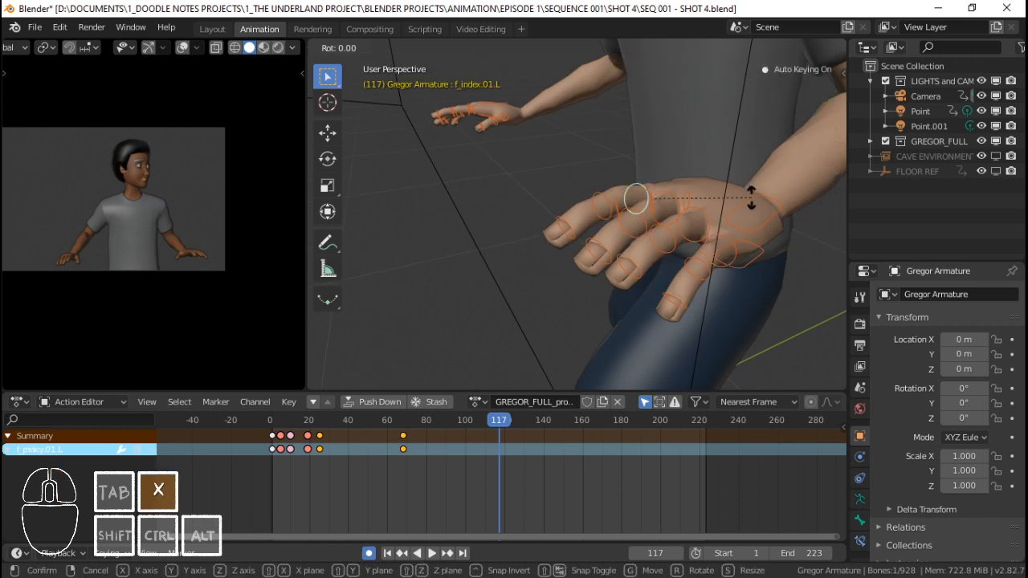
{"action": "left_click", "coordinate": [707, 201]}
Rotate the base controls of the left middle and ring fingers around their local X axes at frame 117.
{"action": "middle_click_drag", "start_coordinate": [740, 199], "coordinate": [775, 241]}
{"action": "key", "text": "r"}
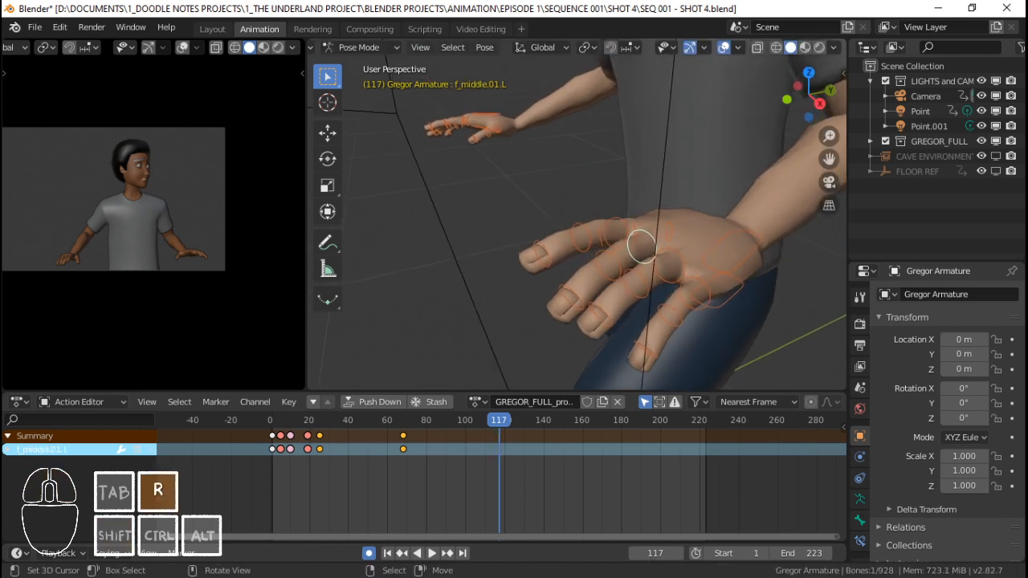
{"action": "key", "text": "x"}
{"action": "left_click", "coordinate": [781, 249]}
{"action": "right_click", "coordinate": [689, 261]}
{"action": "key", "text": "r"}
{"action": "key", "text": "x"}
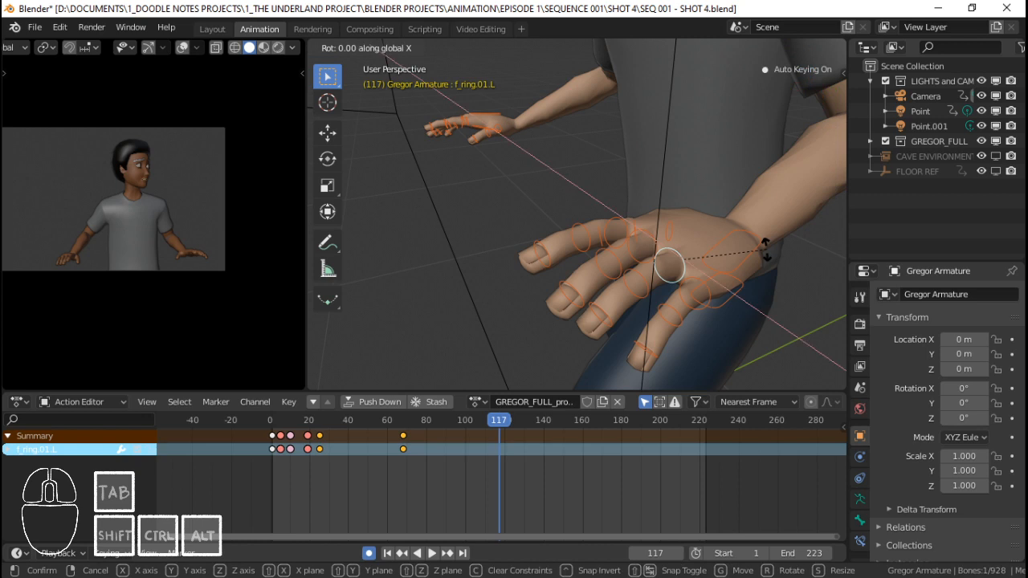
{"action": "left_click", "coordinate": [767, 250]}
Rotate the left pinky's base control around its local X axis at frame 117.
{"action": "right_click", "coordinate": [701, 280]}
{"action": "key", "text": "r"}
{"action": "key", "text": "x"}
{"action": "key", "text": "x"}
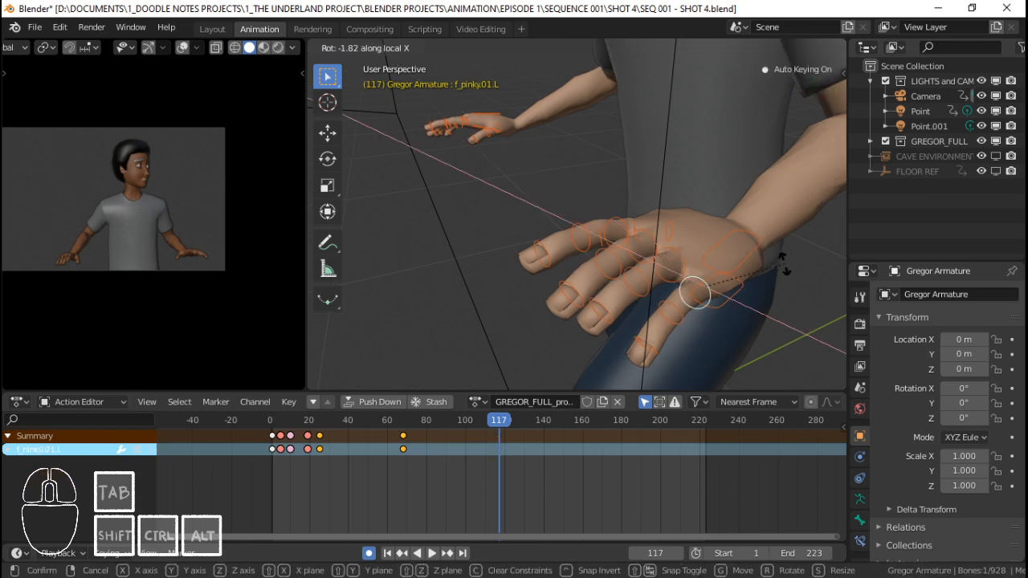
{"action": "left_click", "coordinate": [783, 259]}
Rotate the left thumb's base control around its local X axis at frame 117.
{"action": "middle_click_drag", "start_coordinate": [783, 259], "coordinate": [657, 213]}
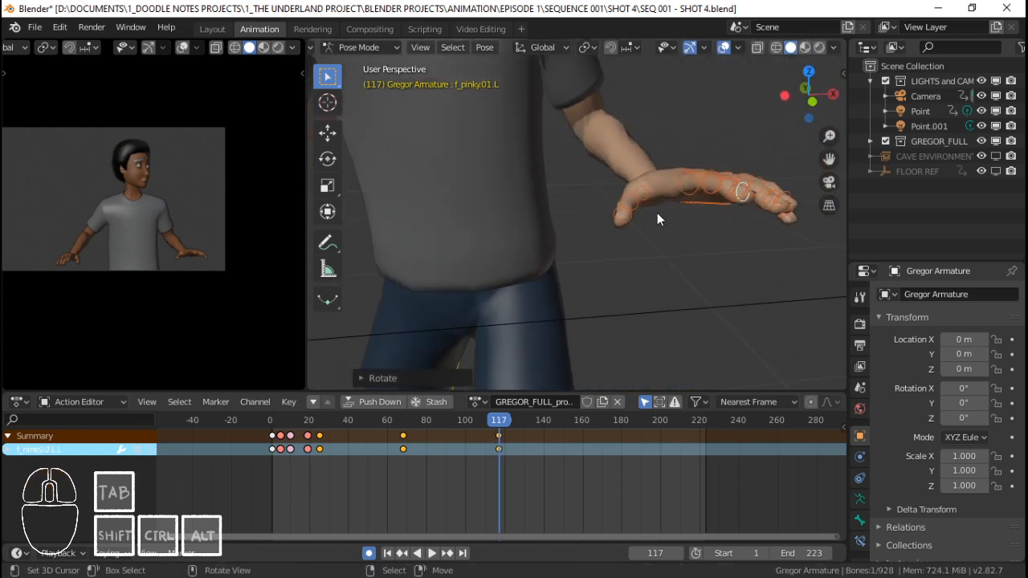
{"action": "right_click", "coordinate": [647, 192]}
{"action": "key", "text": "r"}
{"action": "key", "text": "x"}
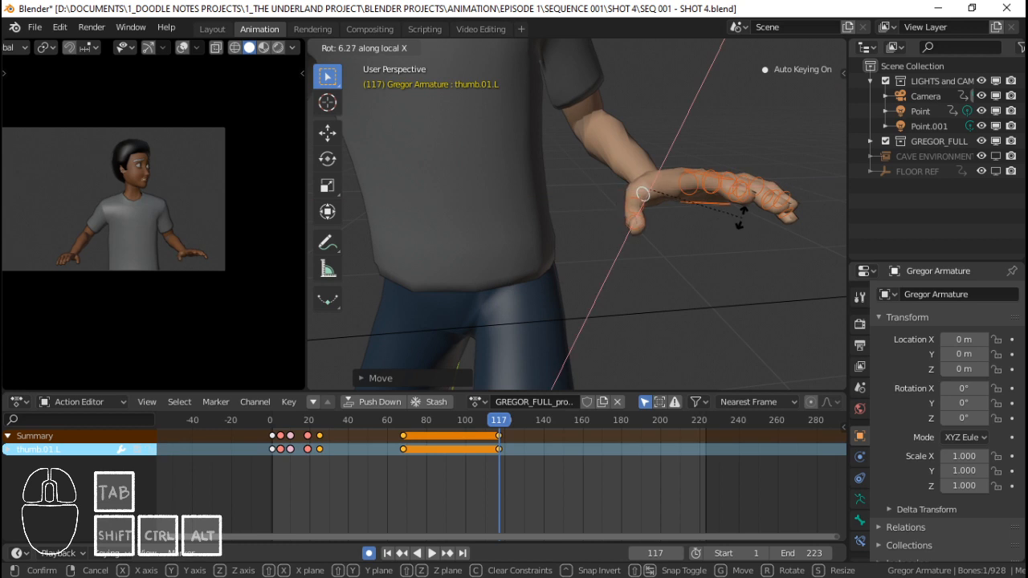
{"action": "left_click", "coordinate": [742, 222]}
Select all left palm, finger and thumb controls and key their location and rotation at frames 117 and 68.
{"action": "middle_click_drag", "start_coordinate": [703, 229], "coordinate": [663, 288]}
{"action": "key", "text": "c"}
{"action": "left_click", "coordinate": [587, 265]}
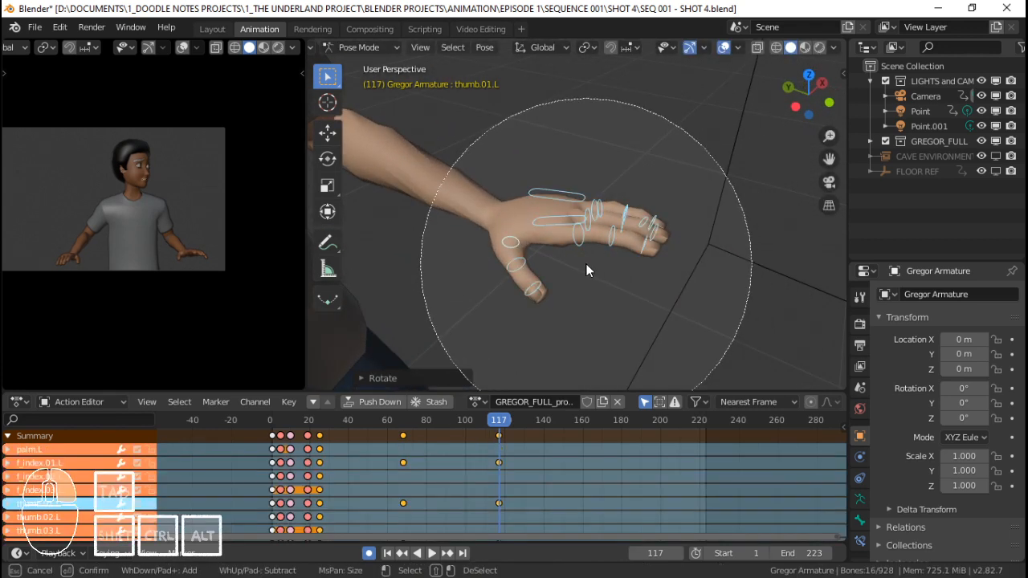
{"action": "right_click", "coordinate": [587, 268]}
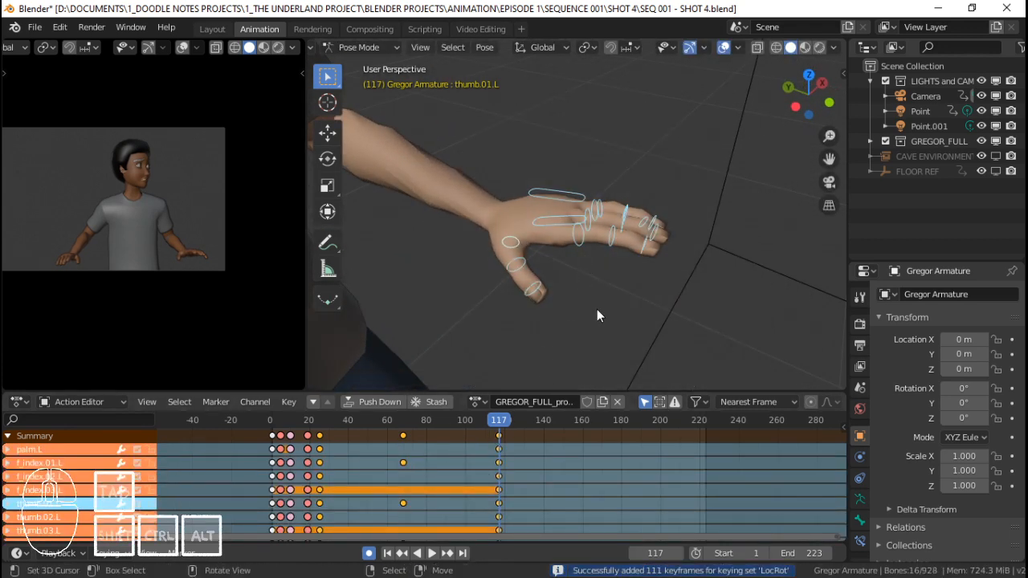
{"action": "key", "text": "Down"}
{"action": "key", "text": "i"}
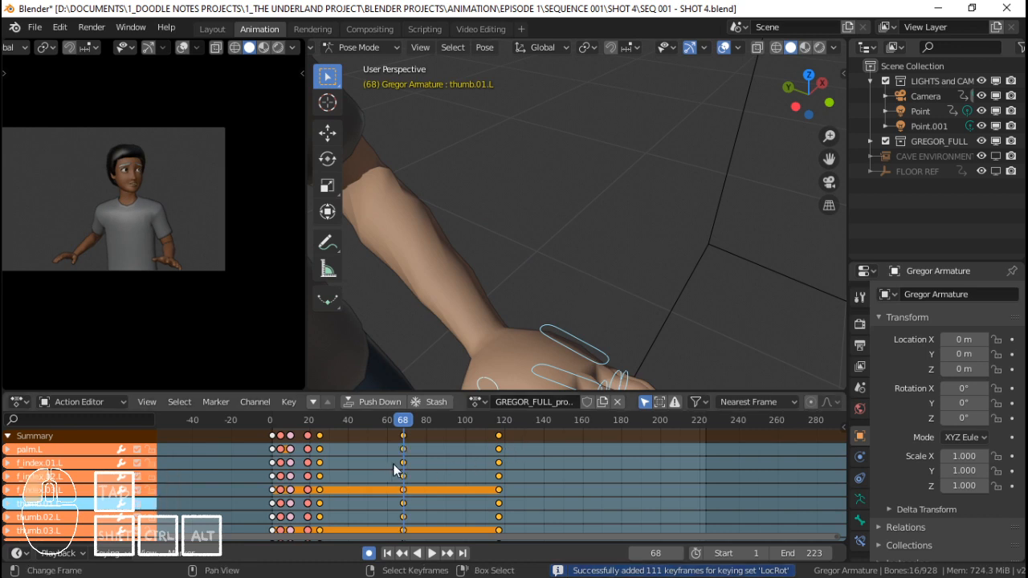
Play the animation past frame 117 and key location and rotation of the left-hand controls at frame 134.
{"action": "key", "text": "space"}
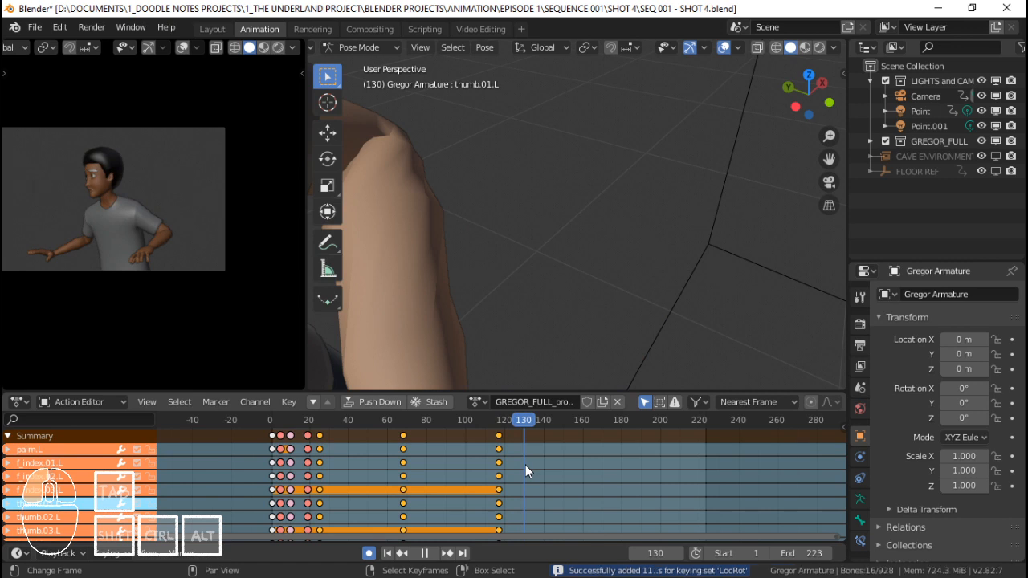
{"action": "mouse_move", "coordinate": [525, 465]}
{"action": "left_mouse_down"}
{"action": "mouse_move", "coordinate": [503, 460]}
{"action": "mouse_move", "coordinate": [541, 460]}
{"action": "mouse_move", "coordinate": [531, 457]}
{"action": "left_mouse_up"}
{"action": "key", "text": "space"}
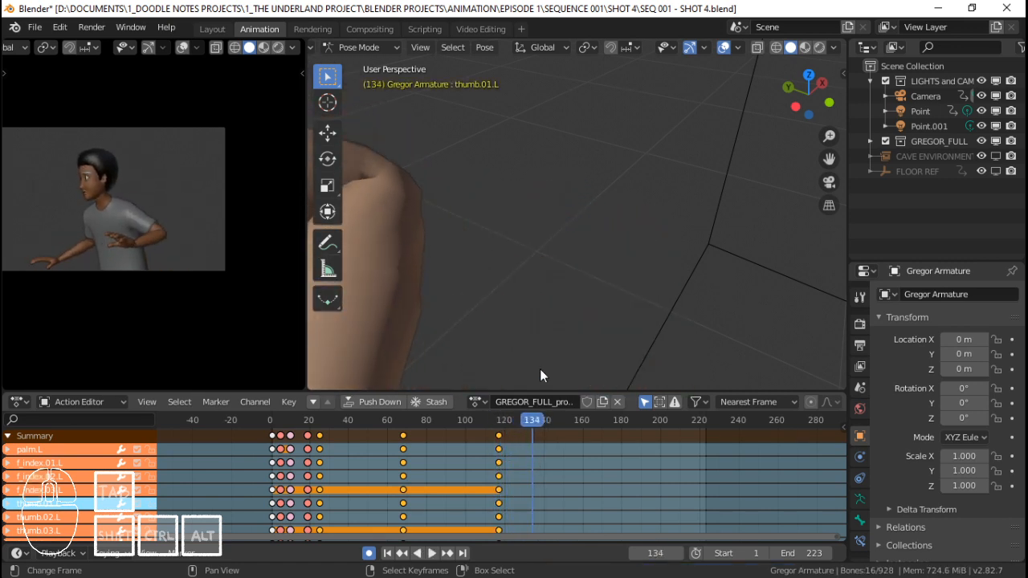
{"action": "key", "text": "KP_Decimal"}
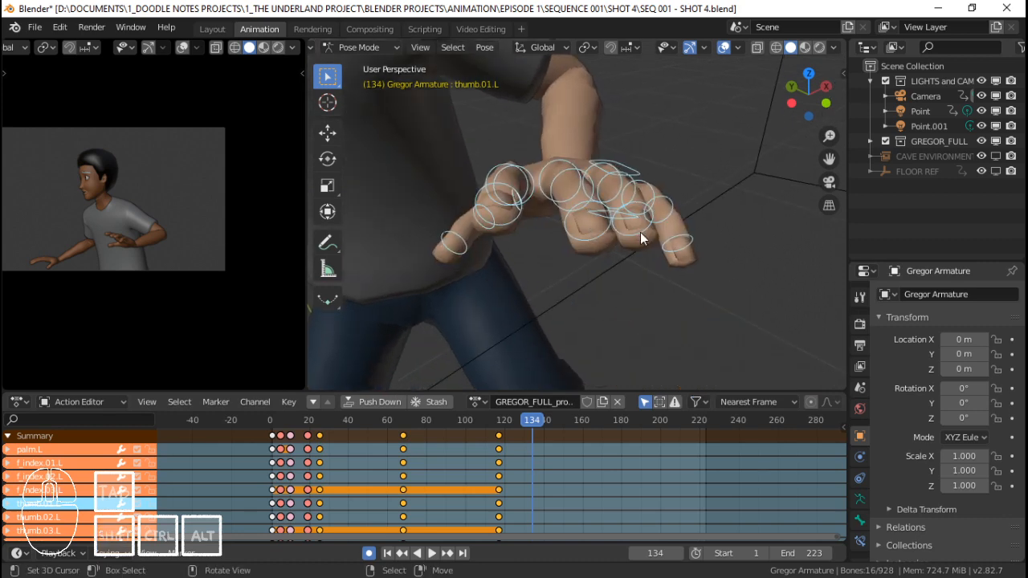
{"action": "key", "text": "i"}
Adjust the left index finger's bend and sideways spread at frame 134 by rotating its base control around local X and local Z.
{"action": "middle_click_drag", "start_coordinate": [572, 208], "coordinate": [575, 252]}
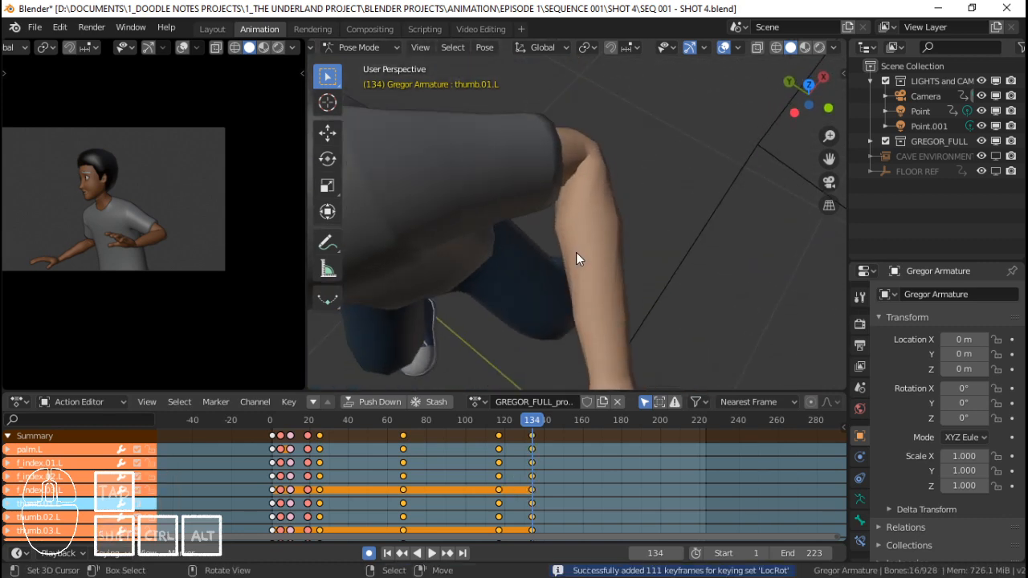
{"action": "key", "text": "KP_Decimal"}
{"action": "middle_click_drag", "start_coordinate": [489, 203], "coordinate": [548, 191]}
{"action": "key", "text": "r"}
{"action": "key", "text": "x"}
{"action": "left_click", "coordinate": [635, 203]}
{"action": "left_click", "coordinate": [556, 243]}
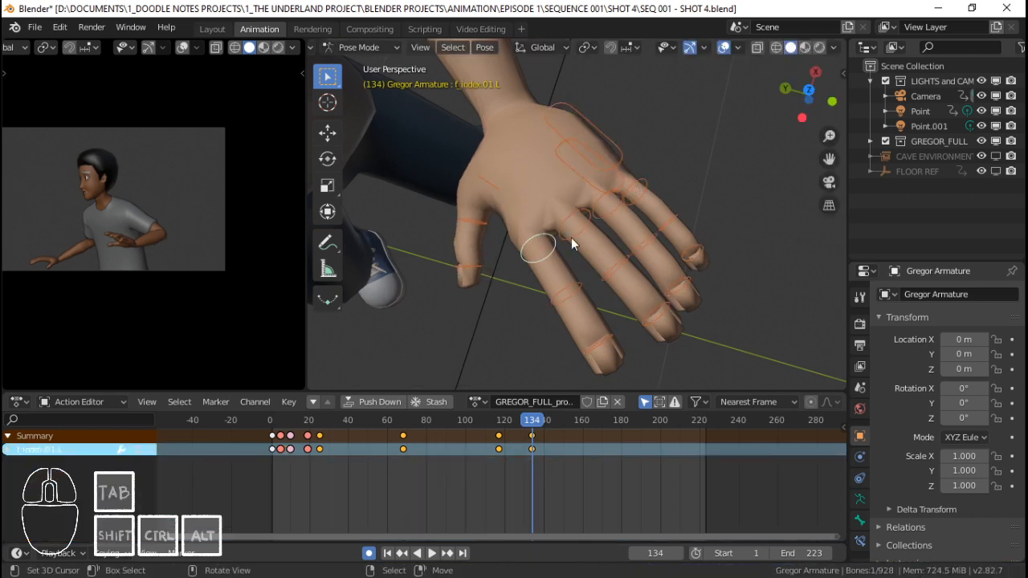
{"action": "key", "text": "r"}
{"action": "key", "text": "z"}
{"action": "key", "text": "z"}
{"action": "left_click", "coordinate": [654, 239]}
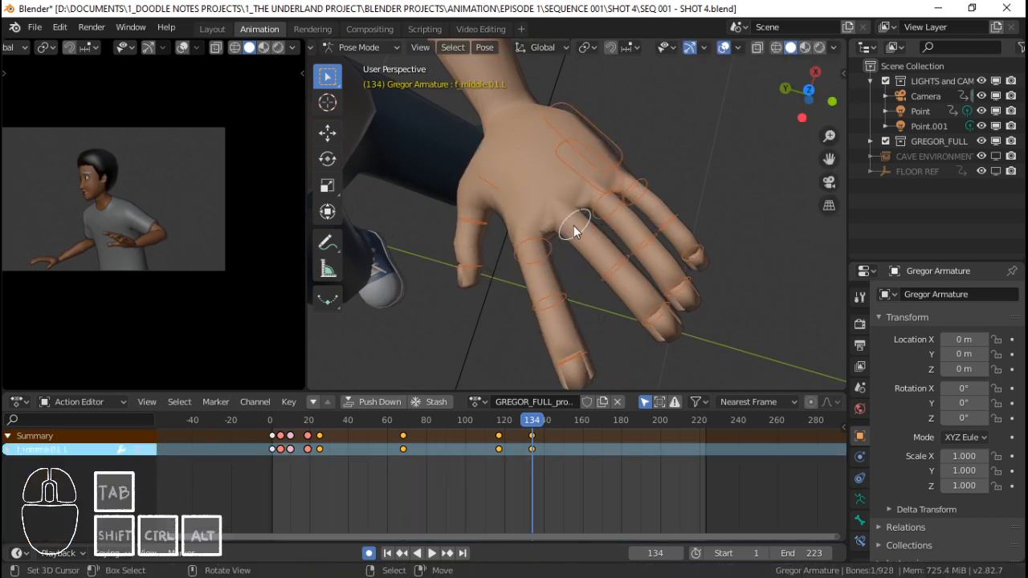
Shift the left middle and ring fingers sideways toward the index at frame 134 with local Z base rotations, the ring by about 11 degrees.
{"action": "key", "text": "r"}
{"action": "key", "text": "z"}
{"action": "key", "text": "z"}
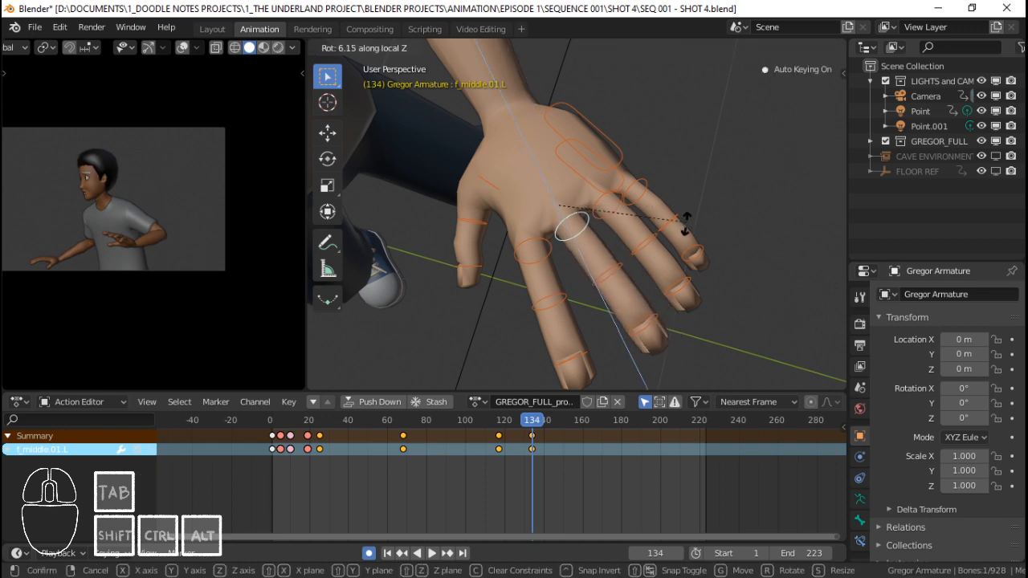
{"action": "left_click", "coordinate": [625, 219]}
{"action": "key", "text": "z"}
{"action": "key", "text": "z"}
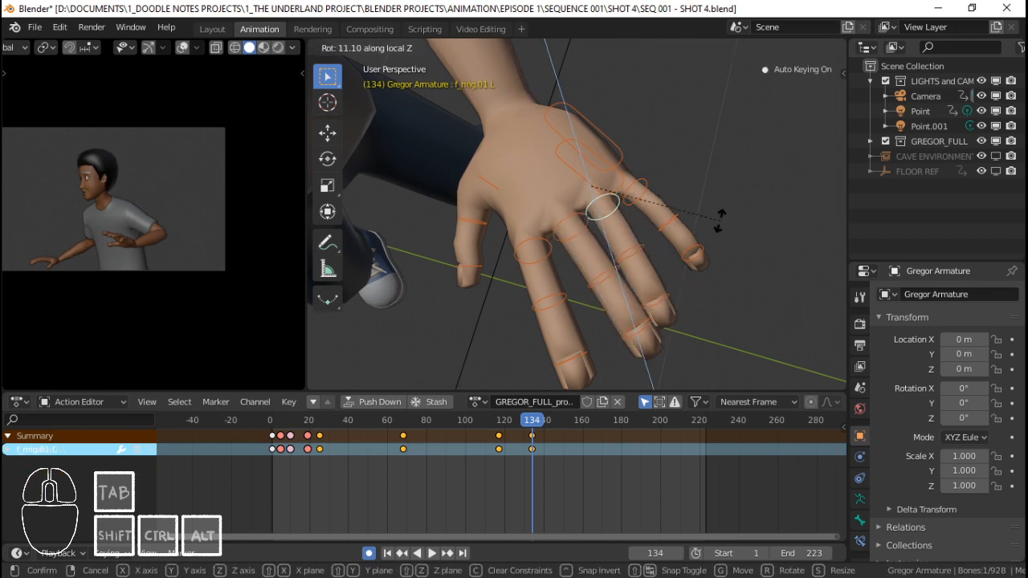
{"action": "left_click", "coordinate": [720, 221]}
Raise the left pinky at frame 134 by rotating its base control around its local X axis.
{"action": "right_click", "coordinate": [642, 205]}
{"action": "middle_click_drag", "start_coordinate": [642, 205], "coordinate": [598, 92]}
{"action": "key", "text": "r"}
{"action": "key", "text": "x"}
{"action": "key", "text": "x"}
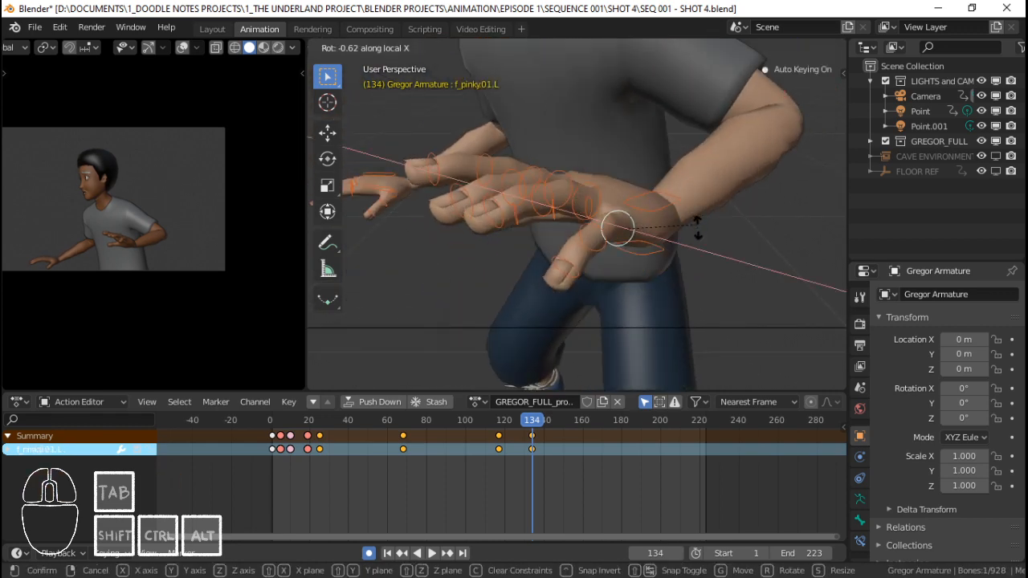
{"action": "left_click", "coordinate": [634, 200]}
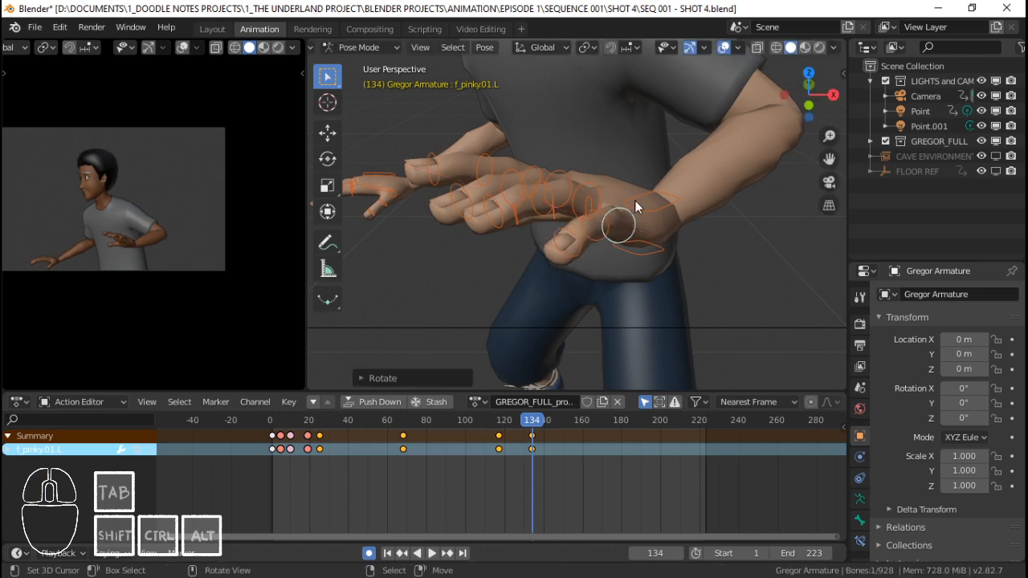
{"action": "key", "text": "c"}
{"action": "left_click_drag", "start_coordinate": [556, 207], "coordinate": [554, 207]}
{"action": "key", "text": "Escape"}
{"action": "middle_click_drag", "start_coordinate": [551, 207], "coordinate": [586, 201]}
{"action": "key", "text": "alt+a"}
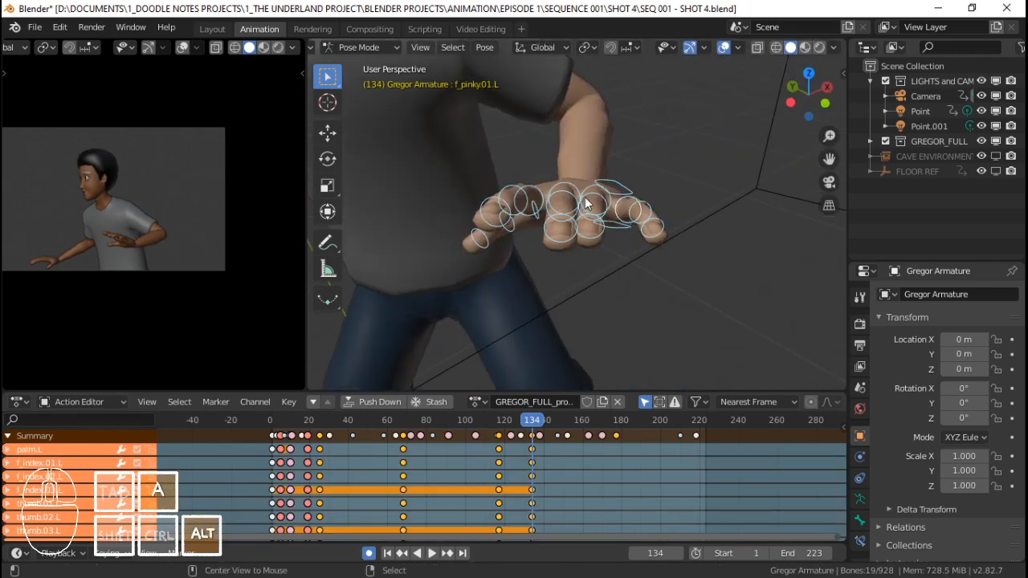
Select only the left palm, finger and thumb controls and key their adjusted pose at frame 134.
{"action": "key", "text": "c"}
{"action": "left_click", "coordinate": [619, 189]}
{"action": "key", "text": "Escape"}
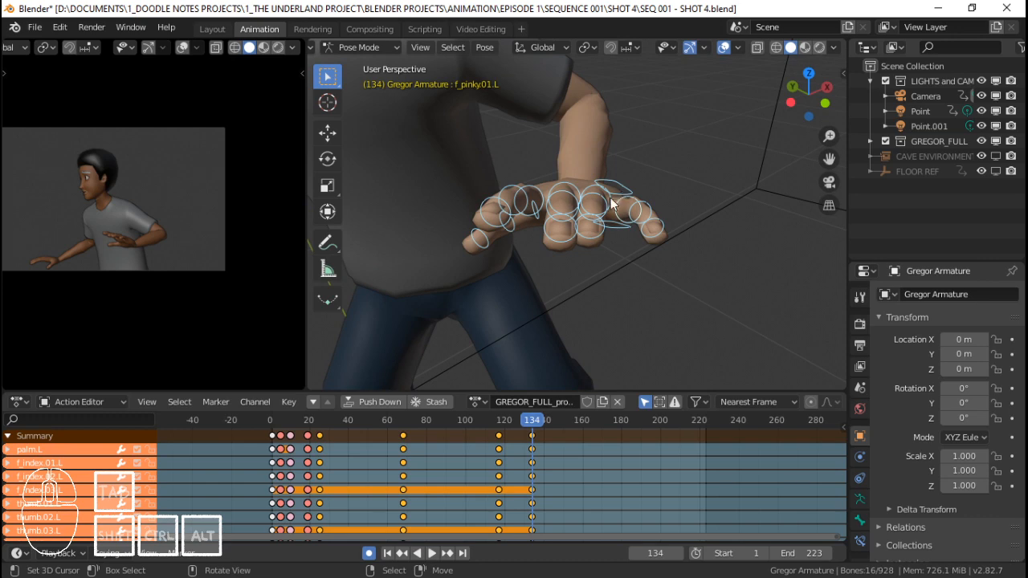
{"action": "key", "text": "i"}
Play back the left-hand animation from around frame 117 to review the finger movement.
{"action": "left_click", "coordinate": [498, 452]}
{"action": "key", "text": "space"}
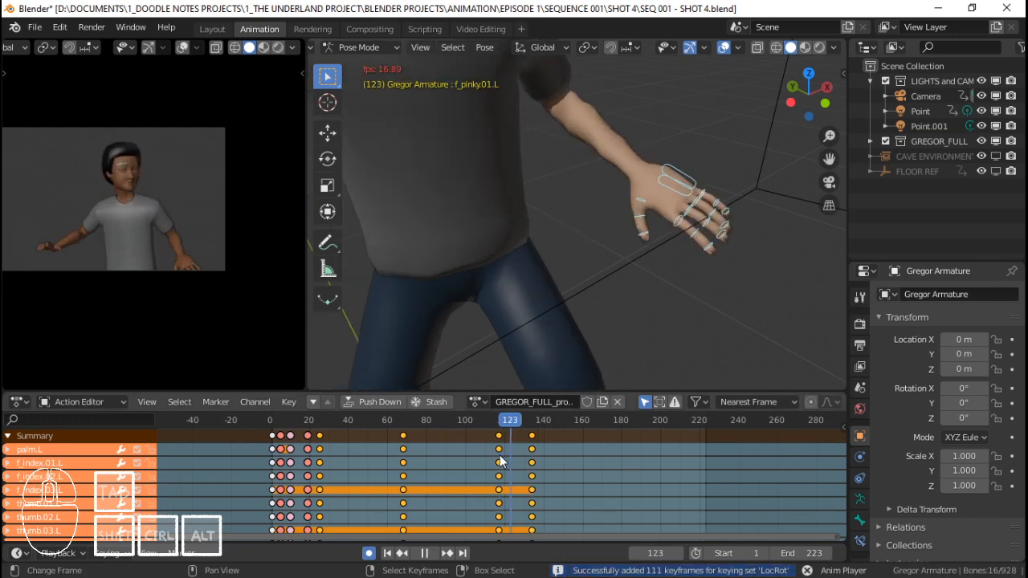
{"action": "key", "text": "space"}
At frame 153, raise the left index finger by rotating its base control around its local X axis.
{"action": "left_click_drag", "start_coordinate": [505, 457], "coordinate": [571, 443]}
{"action": "middle_click_drag", "start_coordinate": [570, 225], "coordinate": [572, 298], "text": "shift"}
{"action": "middle_click_drag", "start_coordinate": [555, 233], "coordinate": [592, 230]}
{"action": "right_click", "coordinate": [605, 232]}
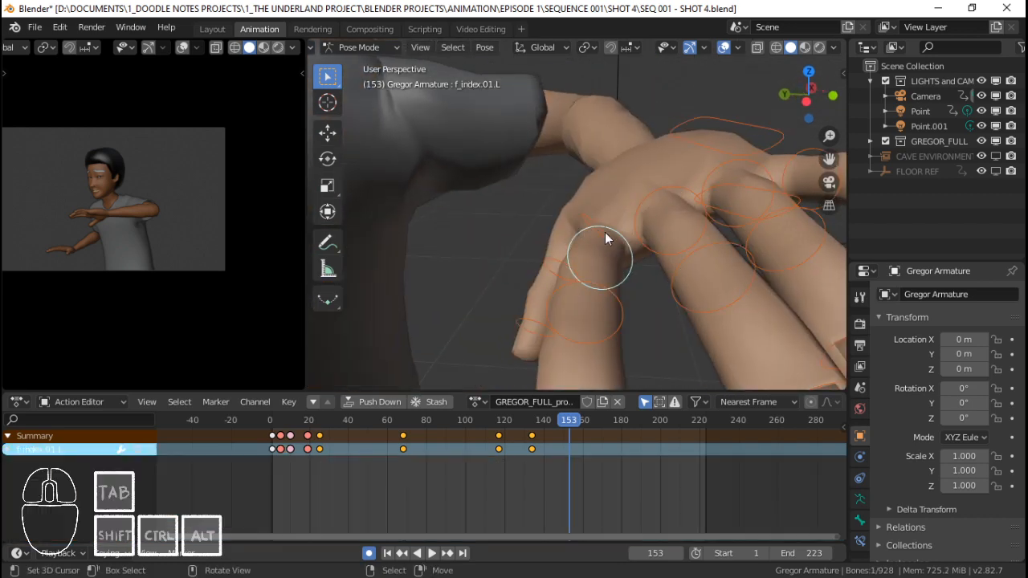
{"action": "key", "text": "x"}
{"action": "key", "text": "x"}
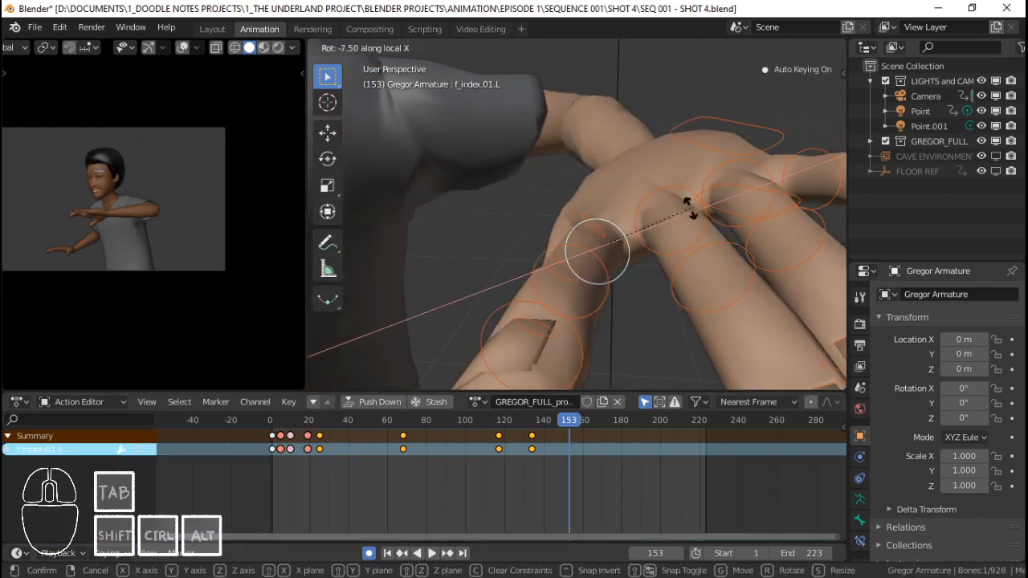
{"action": "left_click", "coordinate": [691, 209]}
Raise the left middle finger at frame 153 by rotating its base control around its local X axis.
{"action": "scroll", "coordinate": [691, 209], "scroll_direction": "down", "scroll_amount": 4}
{"action": "middle_click_drag", "start_coordinate": [690, 209], "coordinate": [665, 189]}
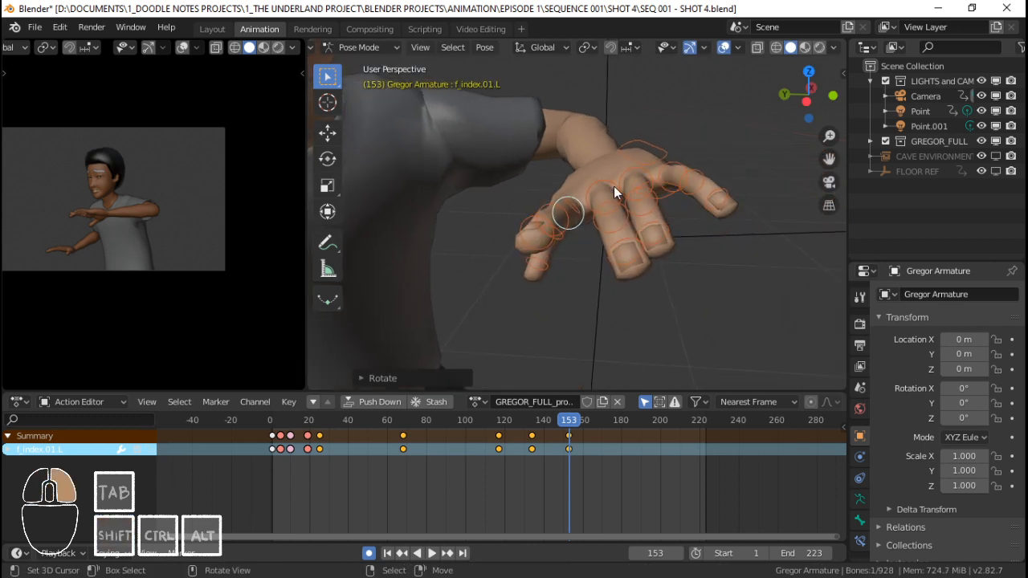
{"action": "right_click", "coordinate": [612, 181]}
{"action": "key", "text": "r"}
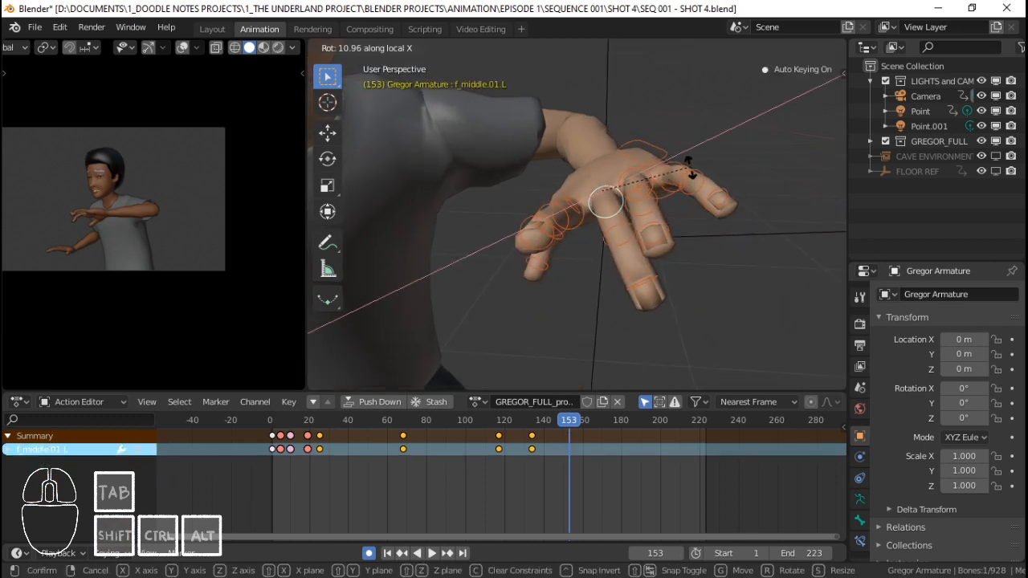
{"action": "left_click", "coordinate": [685, 196]}
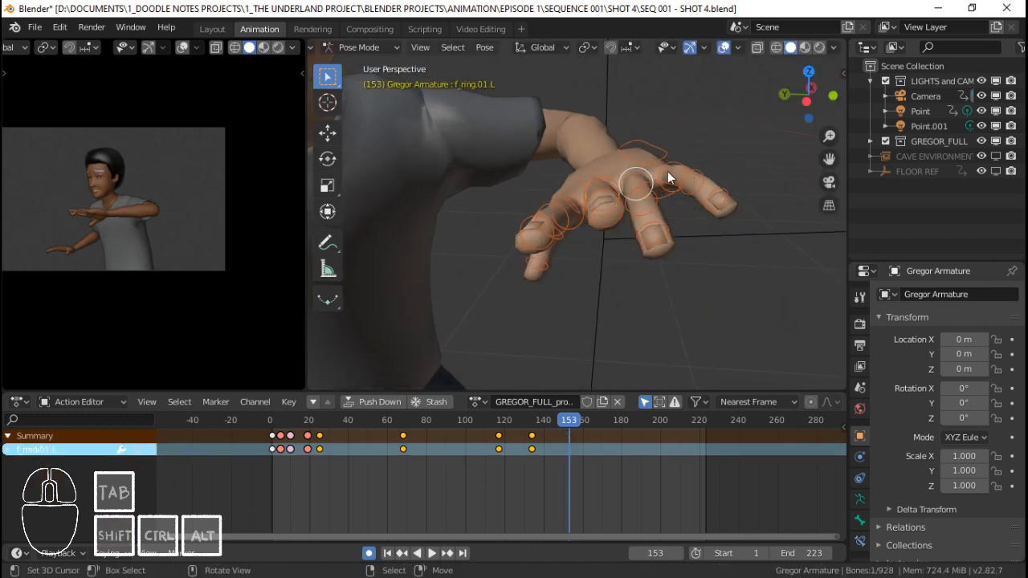
Raise the left ring finger at frame 153 by rotating its base control around its local X axis.
{"action": "key", "text": "r"}
{"action": "key", "text": "x"}
{"action": "key", "text": "x"}
{"action": "left_click", "coordinate": [713, 183]}
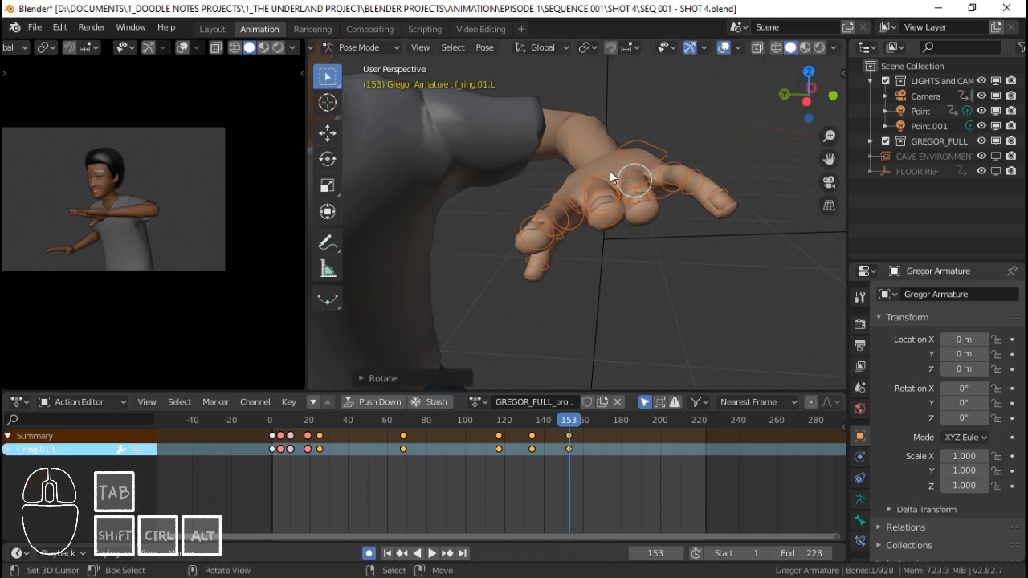
Lower the left middle finger slightly at frame 153 with another local X rotation of its base control.
{"action": "key", "text": "x"}
{"action": "key", "text": "x"}
{"action": "left_click", "coordinate": [718, 183]}
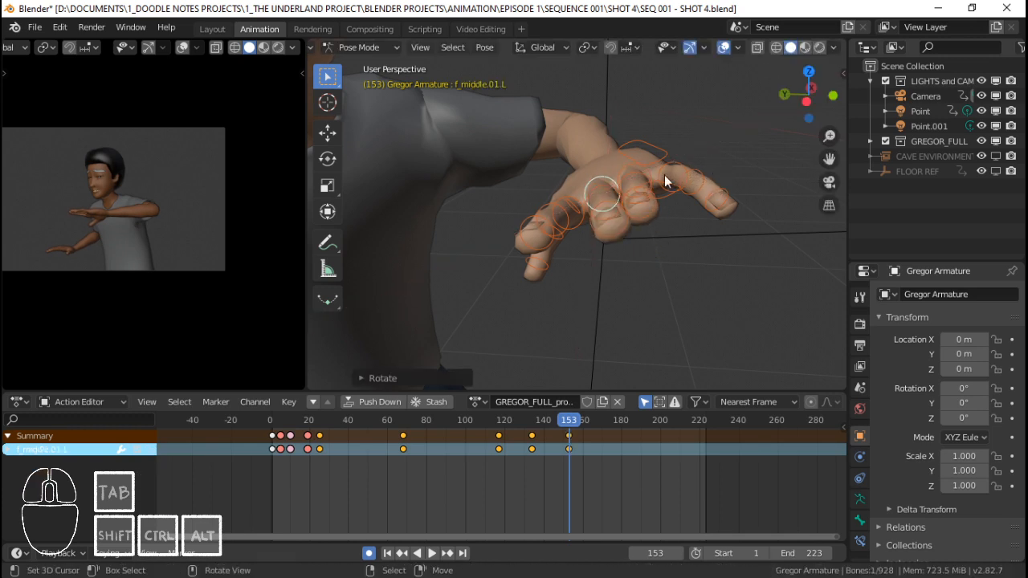
Refine the left ring finger's spread and bend at frame 153 by rotating its base control around local Z and local X.
{"action": "key", "text": "r"}
{"action": "key", "text": "z"}
{"action": "key", "text": "z"}
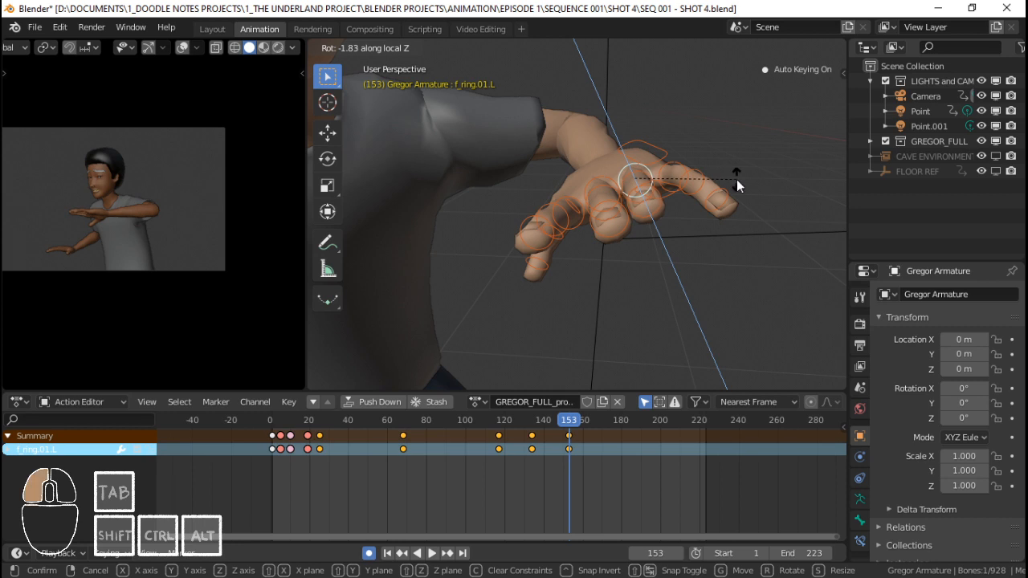
{"action": "left_click", "coordinate": [736, 180]}
{"action": "key", "text": "r"}
{"action": "key", "text": "x"}
{"action": "key", "text": "x"}
{"action": "left_click", "coordinate": [738, 183]}
Rotate the left pinky's base control around its local X axis at frame 153.
{"action": "left_click", "coordinate": [687, 162]}
{"action": "key", "text": "r"}
{"action": "key", "text": "x"}
{"action": "key", "text": "x"}
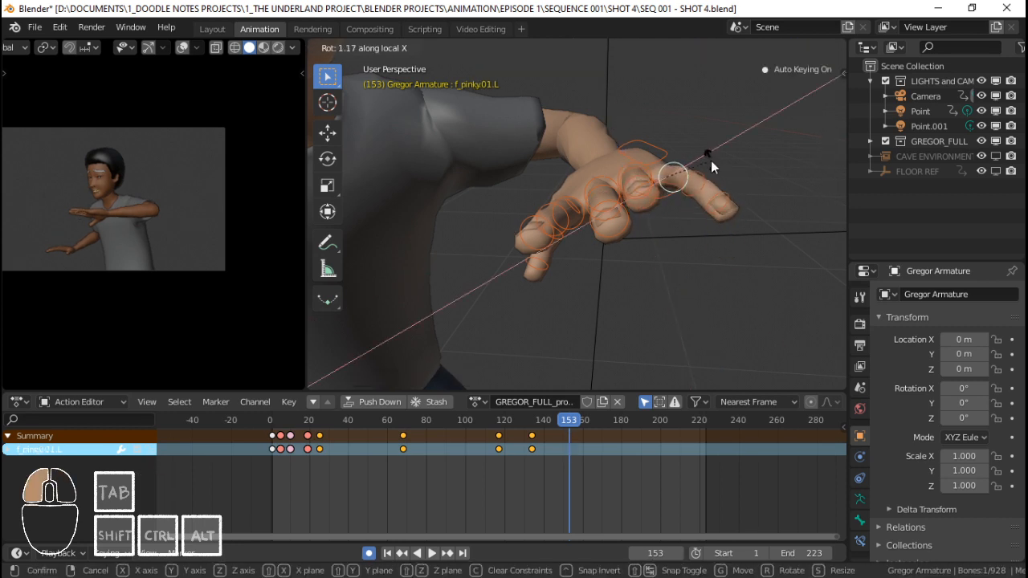
Finish rotating the left pinky's base around local X, and rotate the left thumb's base around its local Z at frame 153.
{"action": "left_click", "coordinate": [711, 160]}
{"action": "middle_click_drag", "start_coordinate": [610, 215], "coordinate": [647, 188]}
{"action": "left_click", "coordinate": [648, 187]}
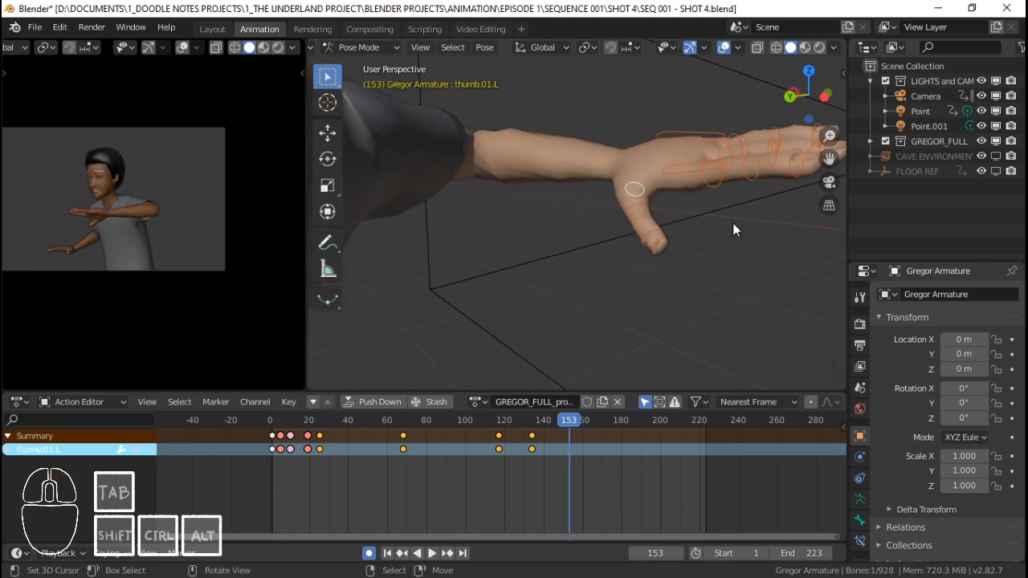
{"action": "key", "text": "r"}
{"action": "key", "text": "z"}
{"action": "key", "text": "z"}
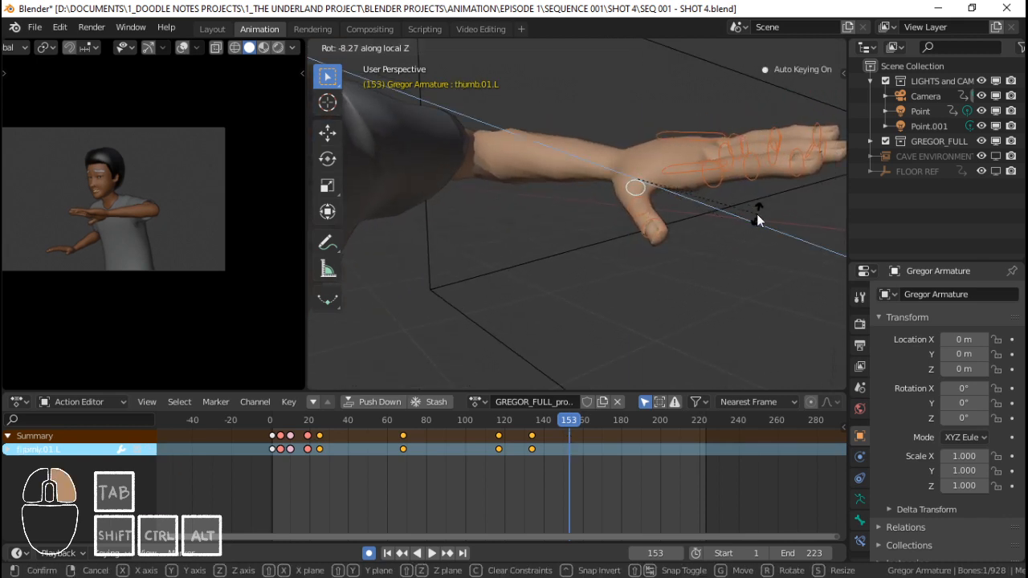
{"action": "right_click", "coordinate": [756, 213]}
{"action": "key", "text": "r"}
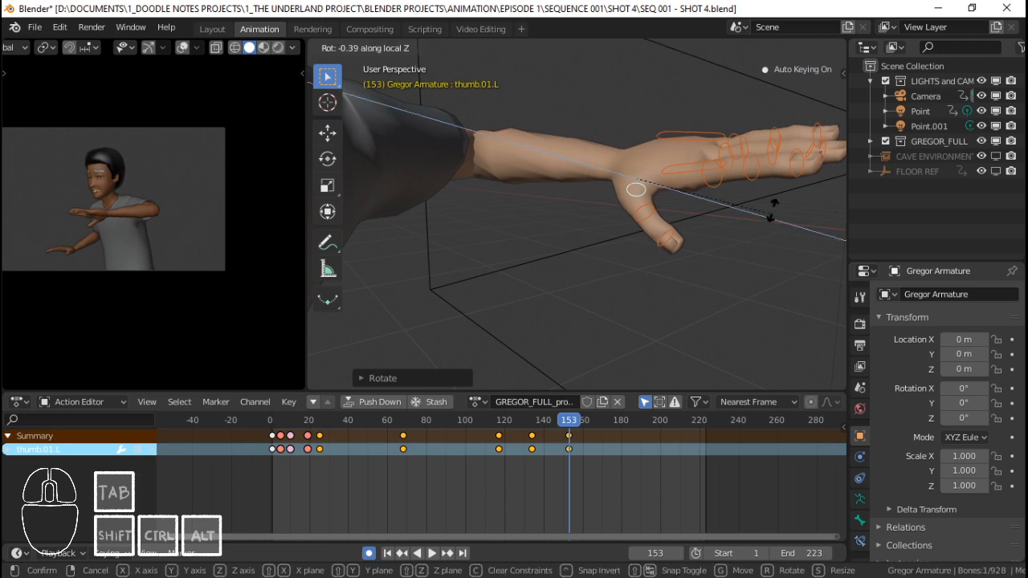
{"action": "left_click", "coordinate": [786, 191]}
Rotate the left index finger's base bone about 10° around its local X axis at frame 153.
{"action": "middle_click_drag", "start_coordinate": [786, 190], "coordinate": [607, 211]}
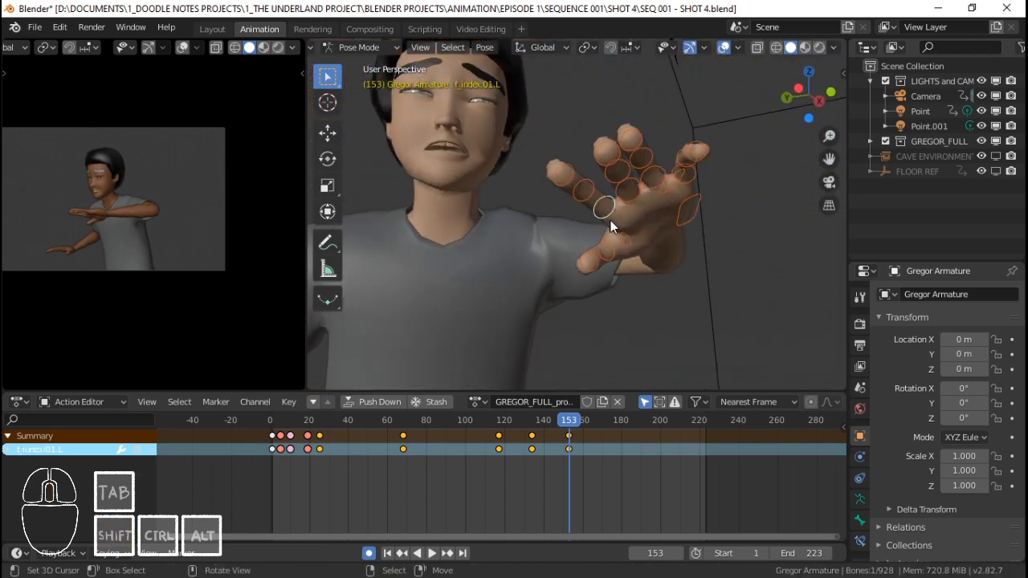
{"action": "scroll", "coordinate": [611, 220], "scroll_direction": "up", "scroll_amount": 3}
{"action": "key", "text": "r"}
{"action": "key", "text": "x"}
{"action": "key", "text": "x"}
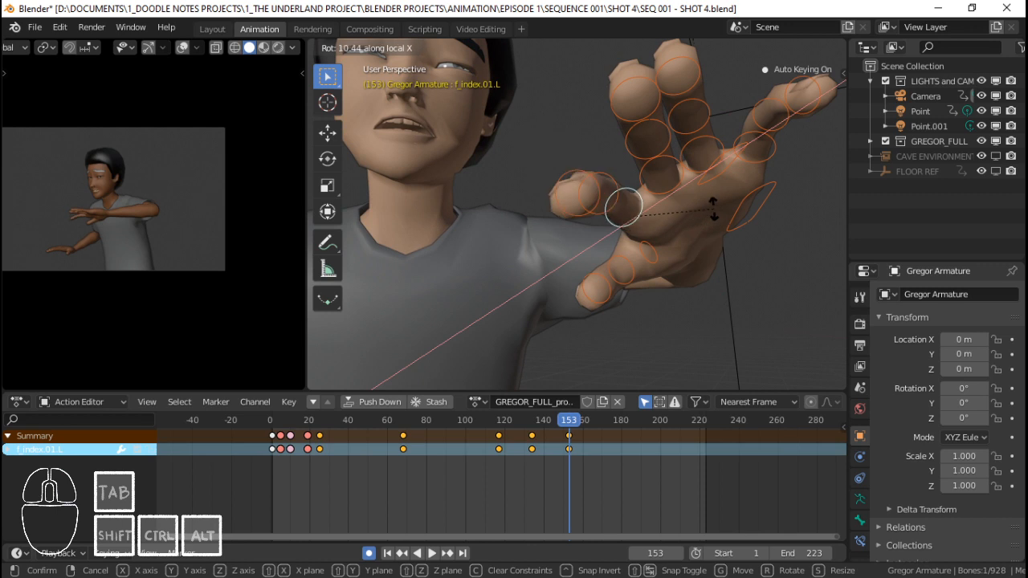
{"action": "left_click", "coordinate": [707, 204]}
Rotate the left middle finger's base bone about 8° around its local X axis at frame 153.
{"action": "right_click_drag", "start_coordinate": [672, 180], "coordinate": [683, 184]}
{"action": "key", "text": "r"}
{"action": "key", "text": "x"}
{"action": "key", "text": "x"}
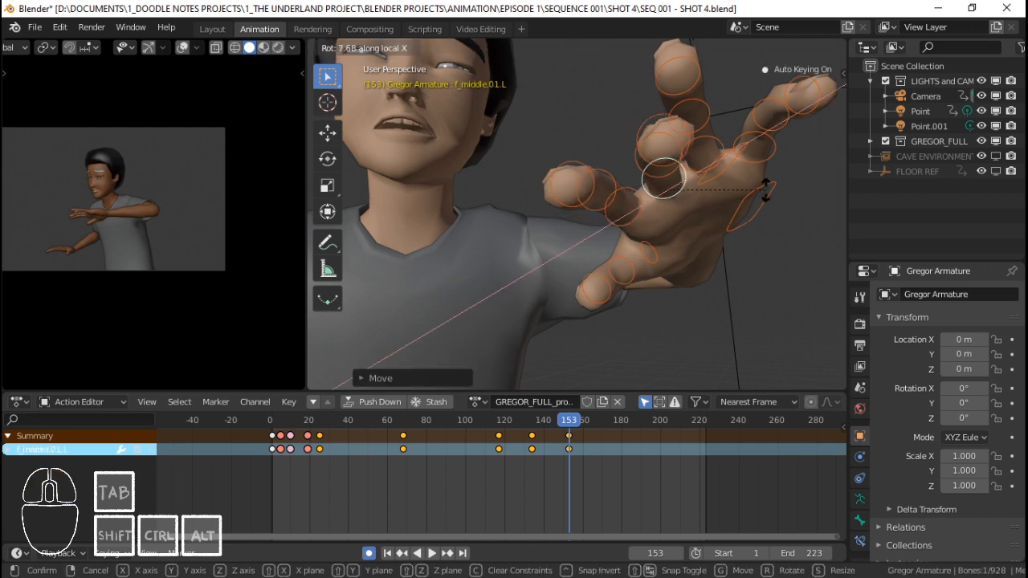
{"action": "left_click", "coordinate": [765, 189]}
Rotate the left ring finger's base bone at frame 153 to bring it in line with the index and middle fingers.
{"action": "right_click", "coordinate": [713, 160]}
{"action": "middle_click_drag", "start_coordinate": [742, 167], "coordinate": [714, 183]}
{"action": "right_click", "coordinate": [706, 178]}
{"action": "key", "text": "r"}
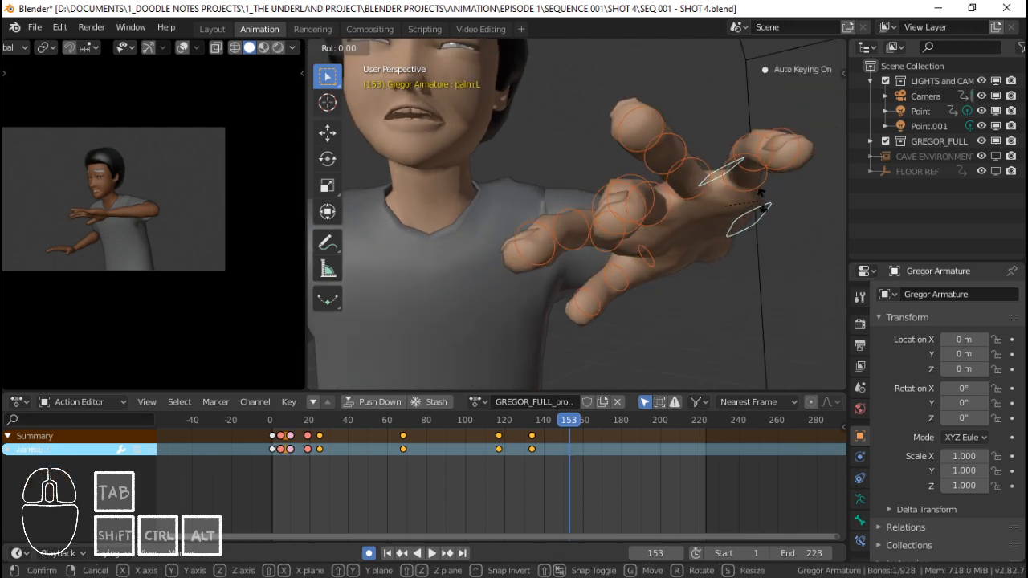
{"action": "right_click", "coordinate": [764, 201]}
{"action": "right_click", "coordinate": [704, 175]}
{"action": "key", "text": "r"}
{"action": "left_click", "coordinate": [771, 200]}
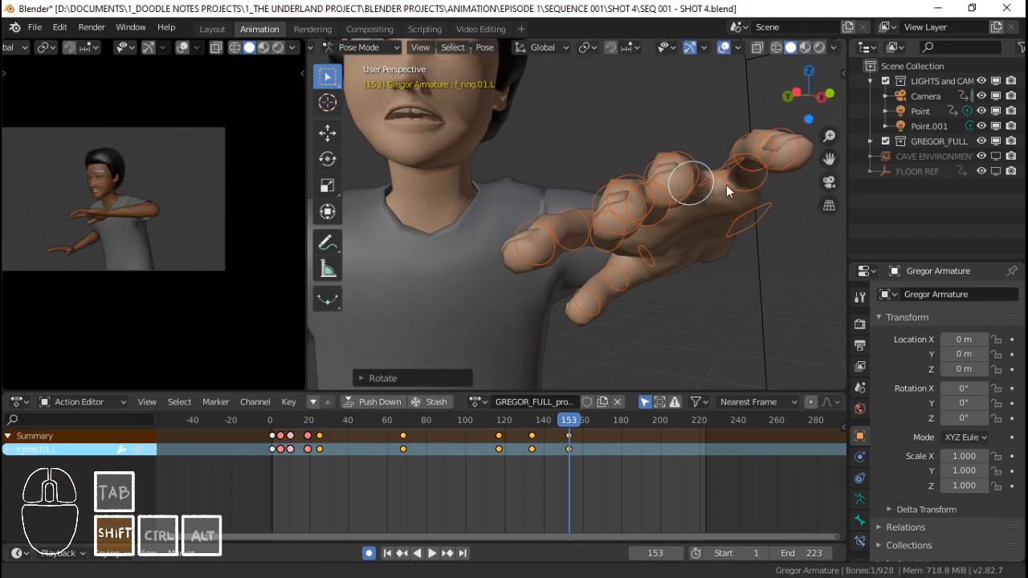
{"action": "mouse_move", "coordinate": [673, 192]}
{"action": "middle_mouse_down"}
{"action": "mouse_move", "coordinate": [710, 234]}
{"action": "mouse_move", "coordinate": [685, 306]}
{"action": "mouse_move", "coordinate": [666, 224]}
{"action": "mouse_move", "coordinate": [627, 224]}
{"action": "mouse_move", "coordinate": [602, 166]}
{"action": "mouse_move", "coordinate": [481, 171]}
{"action": "mouse_move", "coordinate": [698, 191]}
{"action": "middle_mouse_up"}
{"action": "key", "text": "c"}
{"action": "left_click", "coordinate": [669, 201]}
{"action": "key", "text": "Escape"}
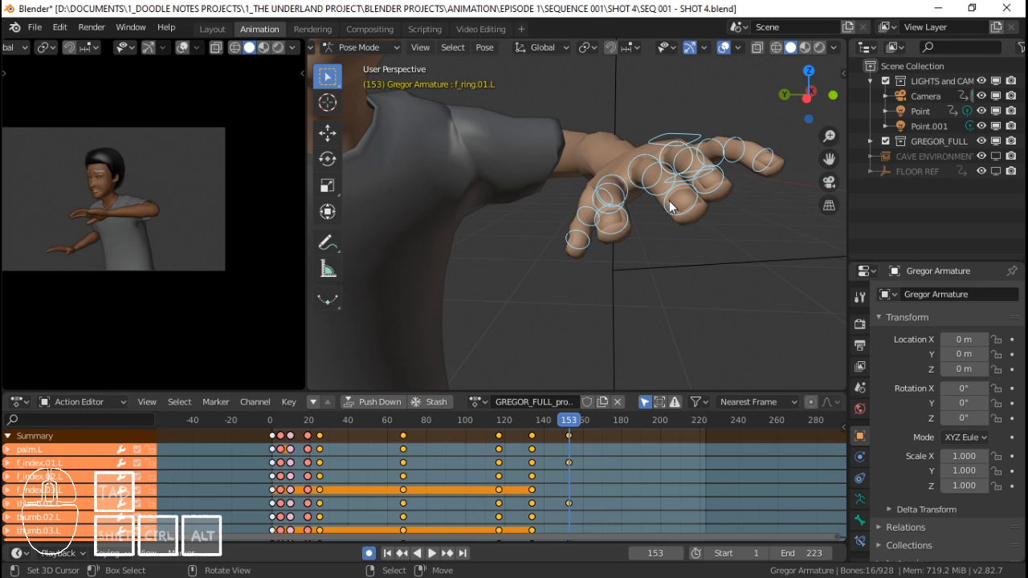
Rotate the left pinky's base bone about 6° around its local X axis at frame 153.
{"action": "middle_click_drag", "start_coordinate": [669, 200], "coordinate": [697, 155]}
{"action": "right_click", "coordinate": [698, 157]}
{"action": "right_click", "coordinate": [697, 158]}
{"action": "key", "text": "r"}
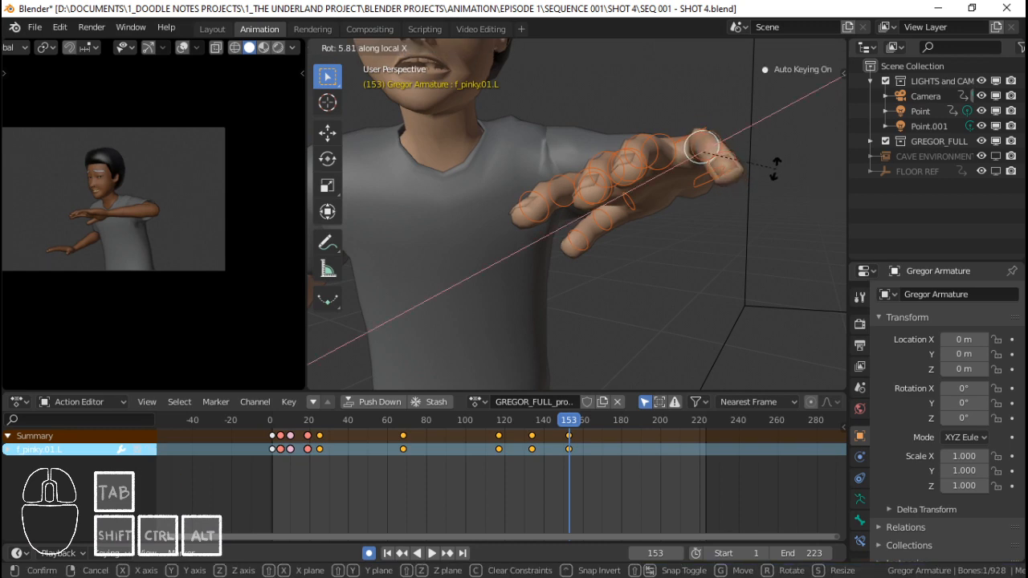
{"action": "left_click", "coordinate": [781, 174]}
Select all control bones of the left hand and insert LocRot keyframes for them at frame 153.
{"action": "middle_click_drag", "start_coordinate": [781, 173], "coordinate": [681, 162]}
{"action": "right_click", "coordinate": [686, 260]}
{"action": "middle_click_drag", "start_coordinate": [656, 145], "coordinate": [711, 178]}
{"action": "key", "text": "c"}
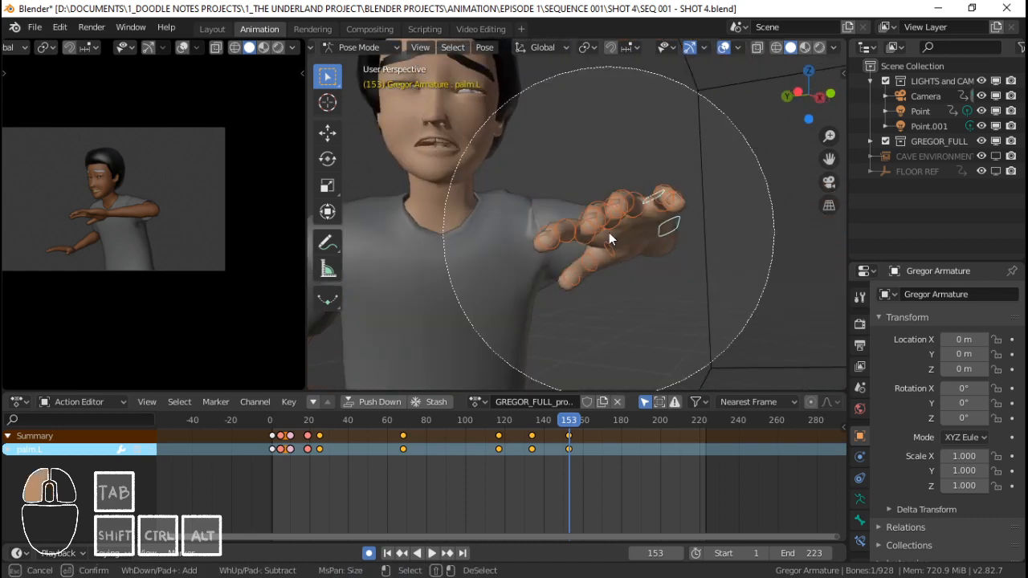
{"action": "left_click", "coordinate": [608, 232]}
{"action": "right_click", "coordinate": [609, 232]}
{"action": "key", "text": "i"}
Play back the animation past the new hand pose and stop at frame 189.
{"action": "key", "text": "space"}
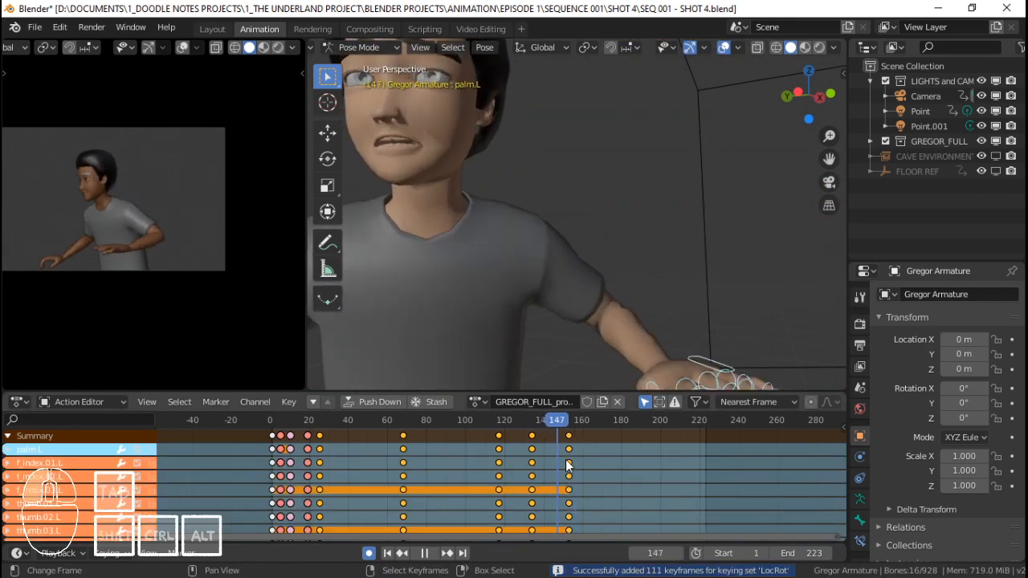
{"action": "left_click_drag", "start_coordinate": [593, 457], "coordinate": [616, 455]}
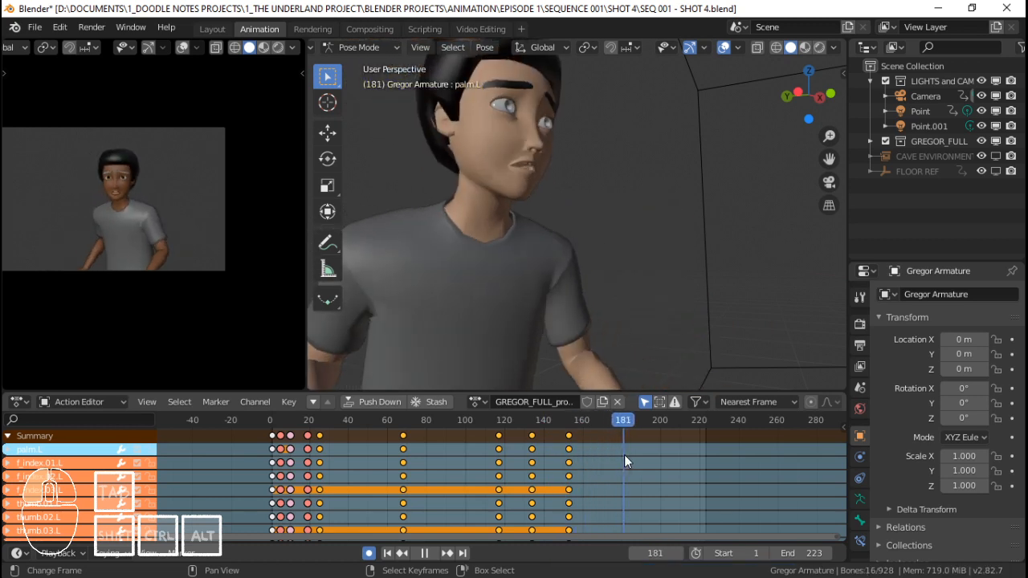
{"action": "key", "text": "space"}
{"action": "middle_click_drag", "start_coordinate": [650, 358], "coordinate": [603, 180]}
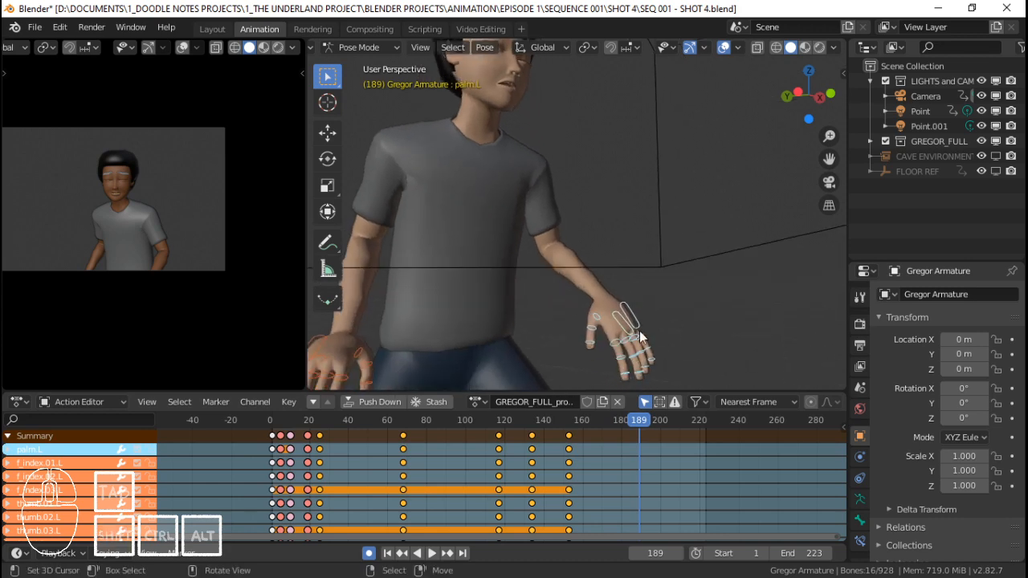
{"action": "key", "text": "KP_Decimal"}
Clear the rotation of the left palm control at frame 189.
{"action": "right_click", "coordinate": [660, 202]}
{"action": "middle_click_drag", "start_coordinate": [678, 198], "coordinate": [662, 228]}
{"action": "right_click", "coordinate": [670, 172]}
{"action": "key", "text": "alt+r"}
Curl the left pinky at frame 189 by rotating its base bone around local X.
{"action": "middle_click_drag", "start_coordinate": [670, 170], "coordinate": [666, 210]}
{"action": "right_click", "coordinate": [654, 226]}
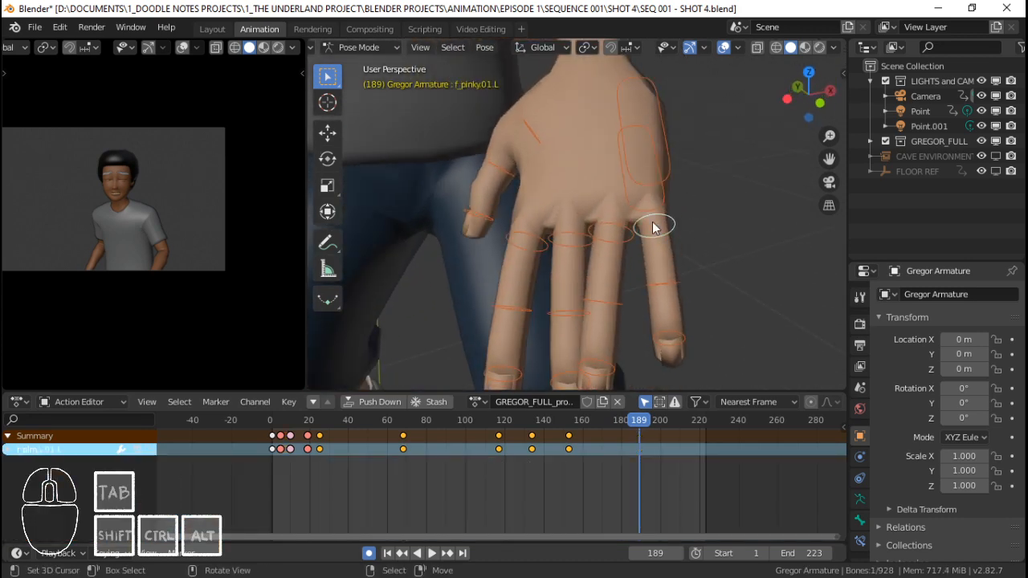
{"action": "middle_click_drag", "start_coordinate": [622, 236], "coordinate": [631, 211]}
{"action": "key", "text": "r"}
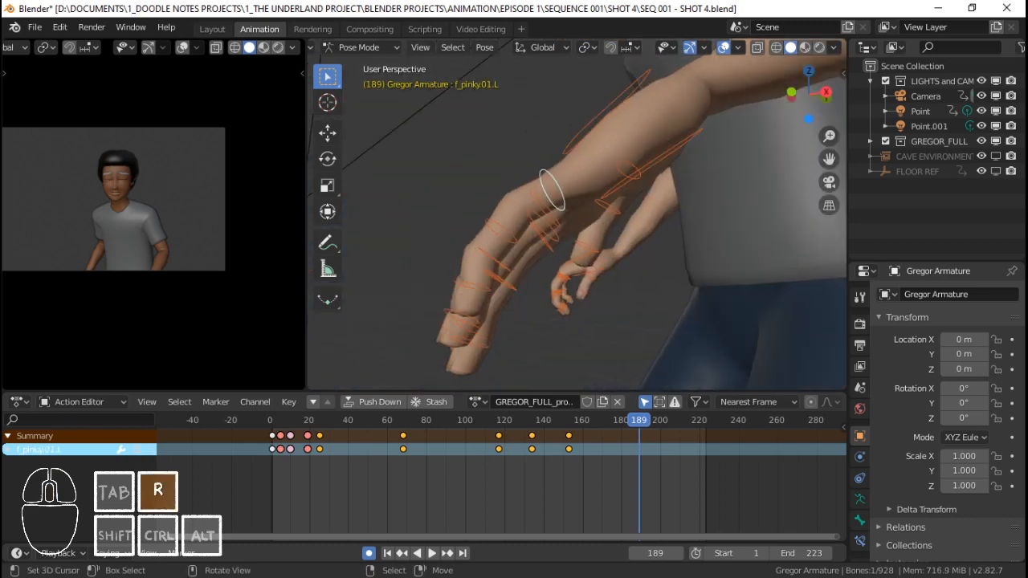
{"action": "key", "text": "x"}
{"action": "key", "text": "x"}
{"action": "left_click", "coordinate": [659, 190]}
Curl the left ring finger at frame 189 by rotating its base bone about 50° around local X.
{"action": "middle_click_drag", "start_coordinate": [548, 212], "coordinate": [594, 226]}
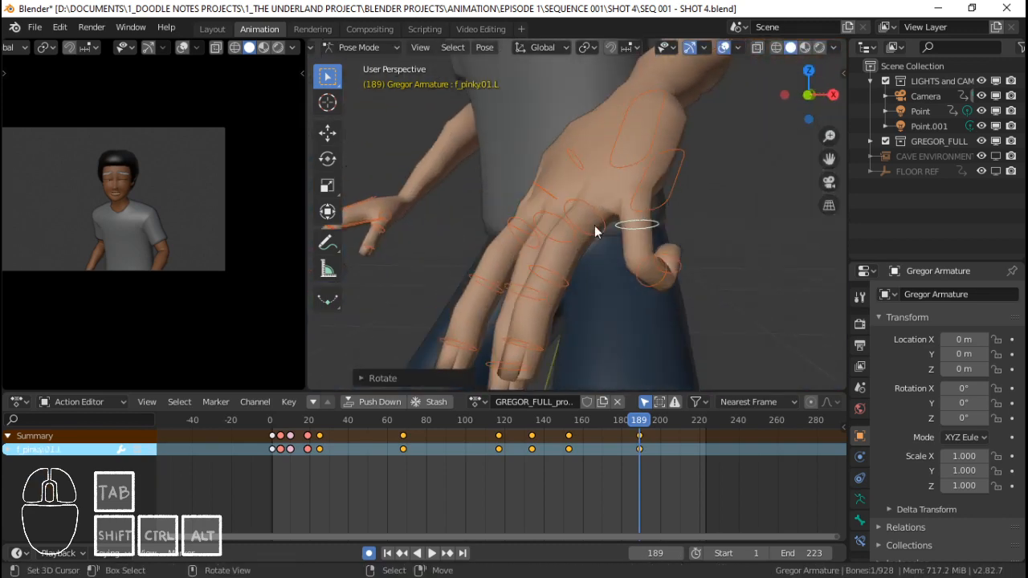
{"action": "right_click", "coordinate": [595, 226]}
{"action": "key", "text": "r"}
{"action": "key", "text": "x"}
{"action": "key", "text": "x"}
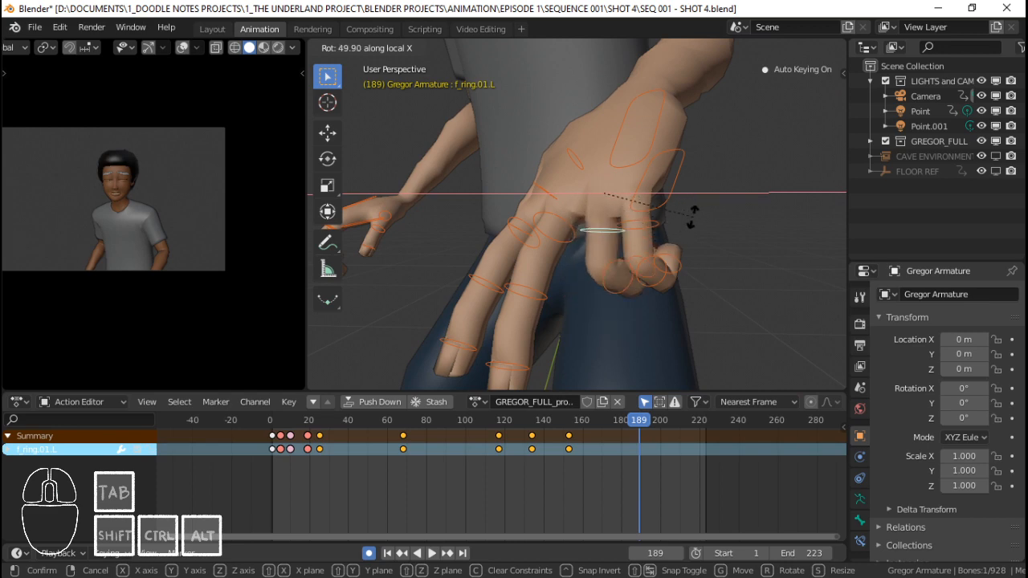
{"action": "left_click", "coordinate": [543, 246]}
Curl the left middle finger at frame 189 by rotating its base bone about 40° around local X.
{"action": "right_click", "coordinate": [551, 233]}
{"action": "key", "text": "r"}
{"action": "key", "text": "x"}
{"action": "key", "text": "x"}
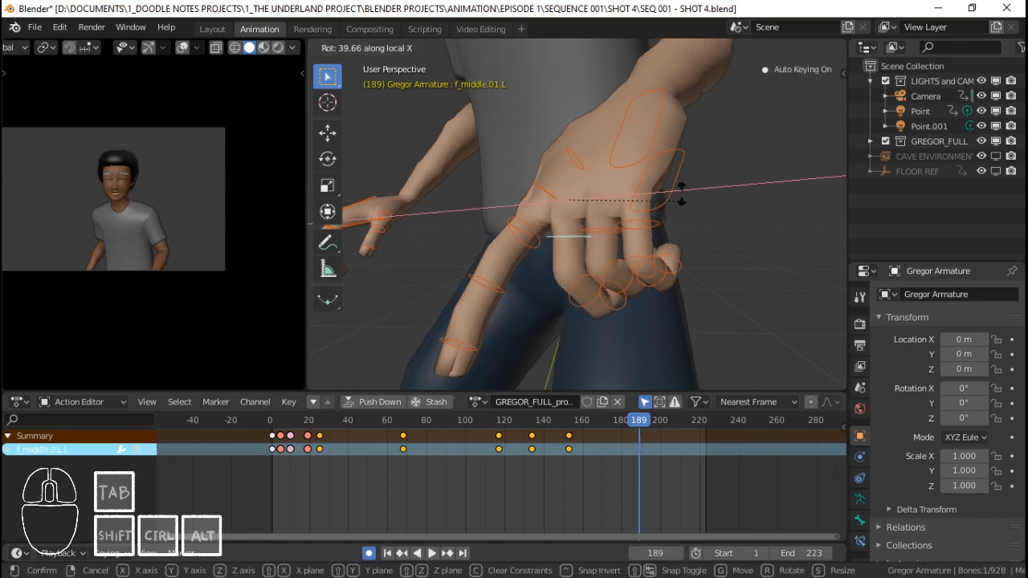
{"action": "left_click", "coordinate": [570, 231]}
Curl the left index finger at frame 189 by rotating its base bone around local X.
{"action": "mouse_move", "coordinate": [569, 232]}
{"action": "middle_mouse_down"}
{"action": "mouse_move", "coordinate": [636, 216]}
{"action": "mouse_move", "coordinate": [694, 169]}
{"action": "mouse_move", "coordinate": [628, 244]}
{"action": "mouse_move", "coordinate": [771, 301]}
{"action": "mouse_move", "coordinate": [583, 217]}
{"action": "middle_mouse_up"}
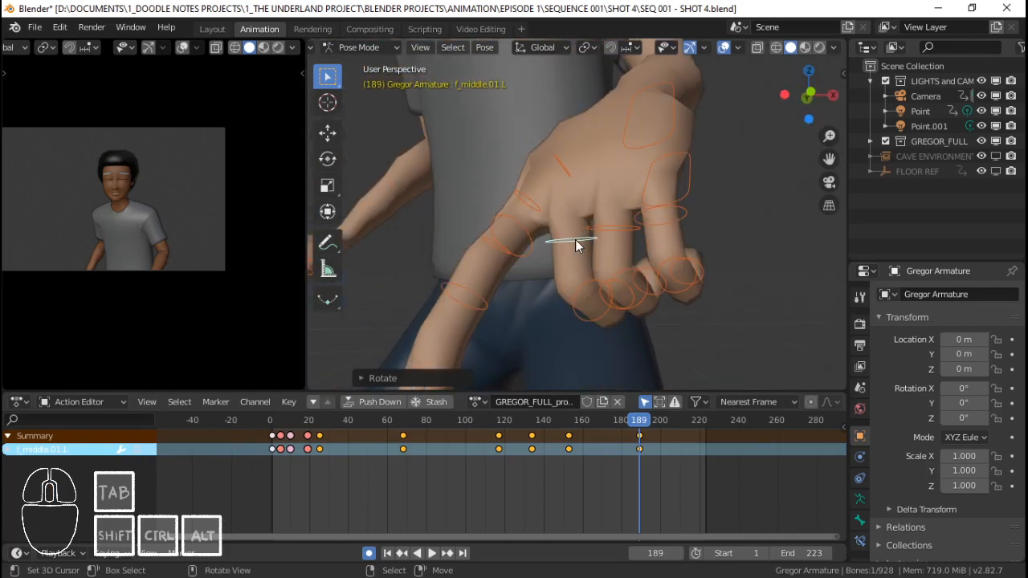
{"action": "right_click", "coordinate": [527, 239]}
{"action": "key", "text": "r"}
{"action": "key", "text": "x"}
{"action": "left_click", "coordinate": [630, 199]}
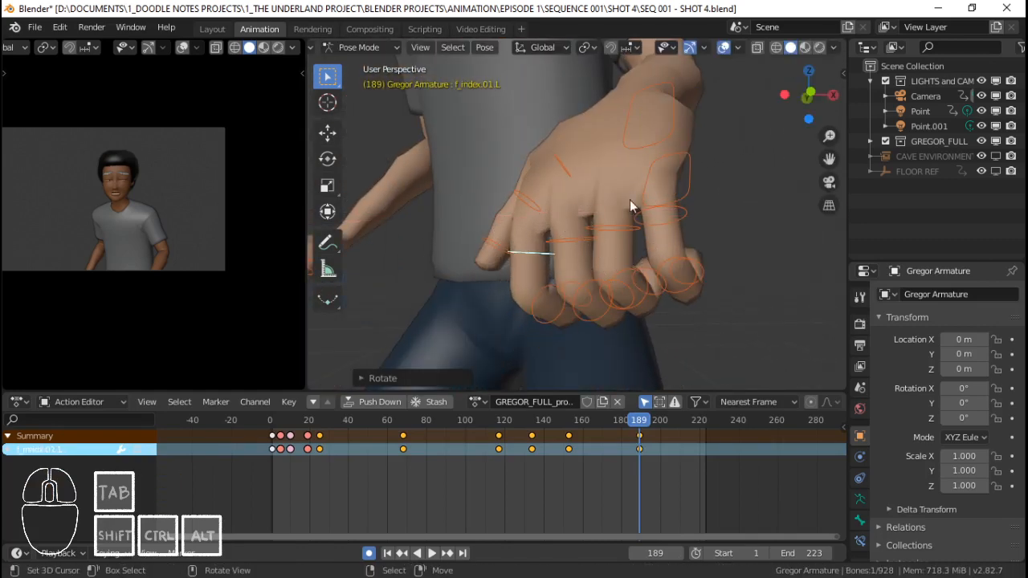
Relax the left middle finger at frame 189 by rotating its base bone around X so it opens outward.
{"action": "middle_click_drag", "start_coordinate": [629, 199], "coordinate": [677, 249]}
{"action": "right_click", "coordinate": [596, 248]}
{"action": "key", "text": "r"}
{"action": "key", "text": "x"}
{"action": "left_click", "coordinate": [691, 222]}
Open the left ring finger at frame 189 by rotating its base bone around X to sit beside the middle finger.
{"action": "right_click", "coordinate": [639, 236]}
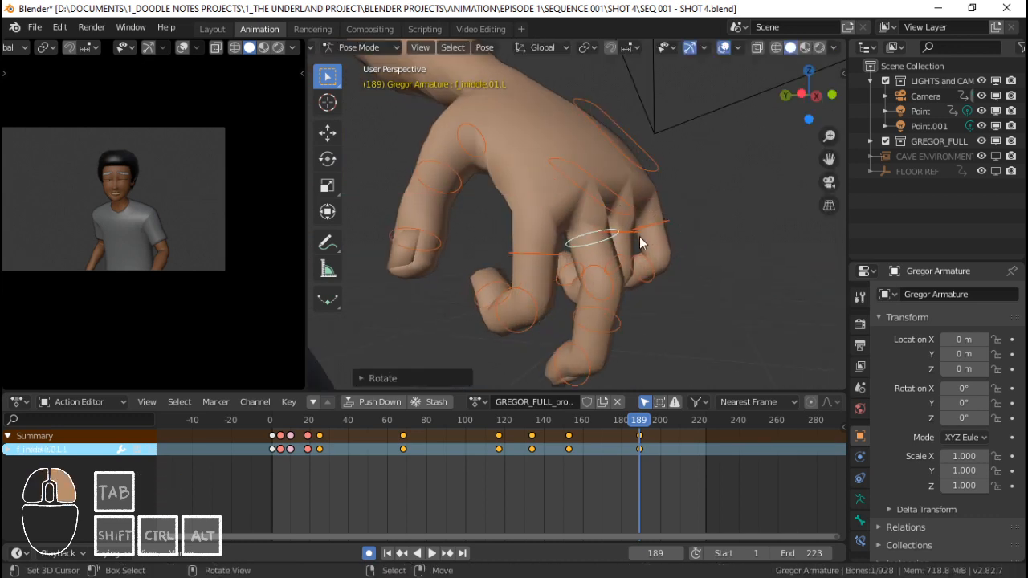
{"action": "key", "text": "r"}
{"action": "key", "text": "x"}
{"action": "left_click", "coordinate": [657, 220]}
{"action": "key", "text": "a"}
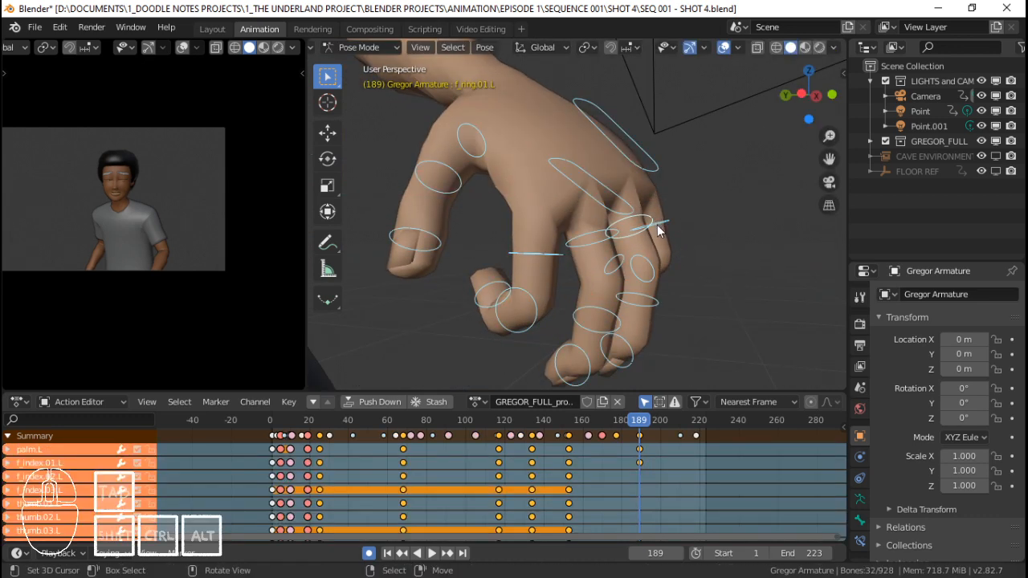
{"action": "right_click", "coordinate": [608, 245]}
{"action": "right_click", "coordinate": [656, 219]}
{"action": "key", "text": "r"}
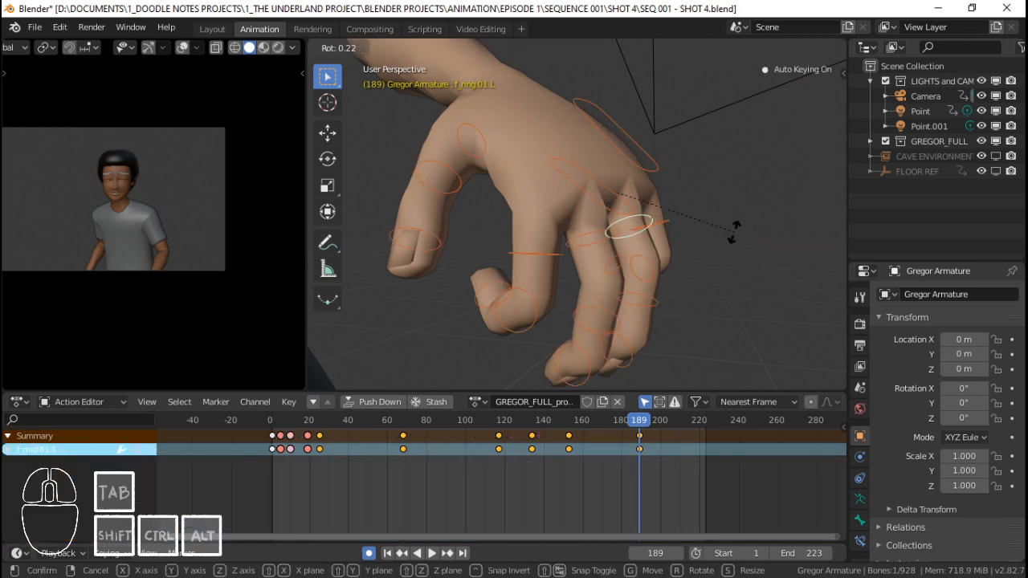
{"action": "right_click", "coordinate": [734, 229]}
Open the left pinky slightly at frame 189 by rotating its base bone around X.
{"action": "right_click", "coordinate": [666, 220]}
{"action": "key", "text": "r"}
{"action": "key", "text": "x"}
{"action": "left_click", "coordinate": [730, 215]}
Open the left index finger at frame 189 by rotating its base bone about -32° around local X.
{"action": "right_click", "coordinate": [548, 267]}
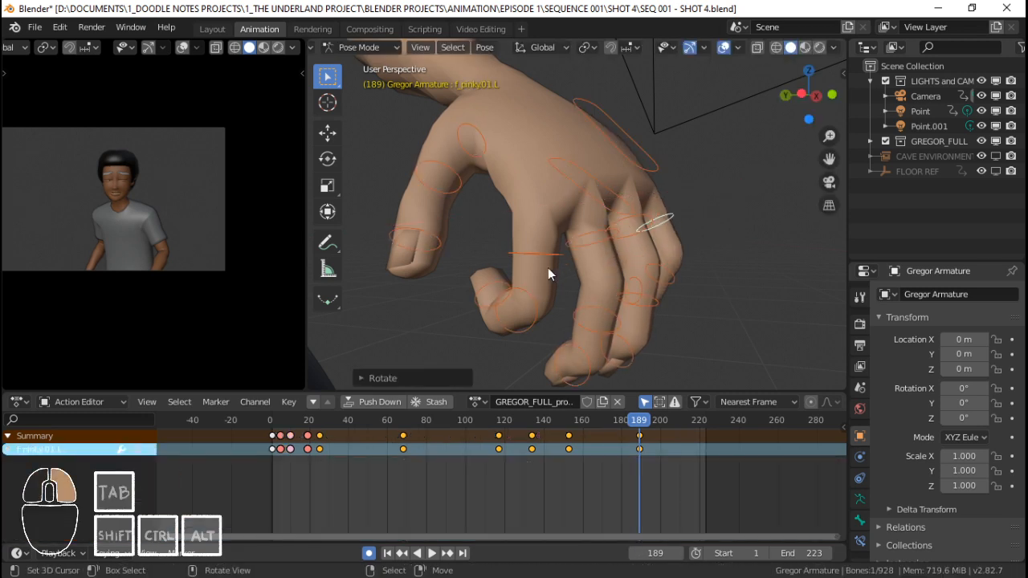
{"action": "middle_click_drag", "start_coordinate": [549, 267], "coordinate": [624, 264]}
{"action": "right_click", "coordinate": [647, 262]}
{"action": "key", "text": "r"}
{"action": "key", "text": "x"}
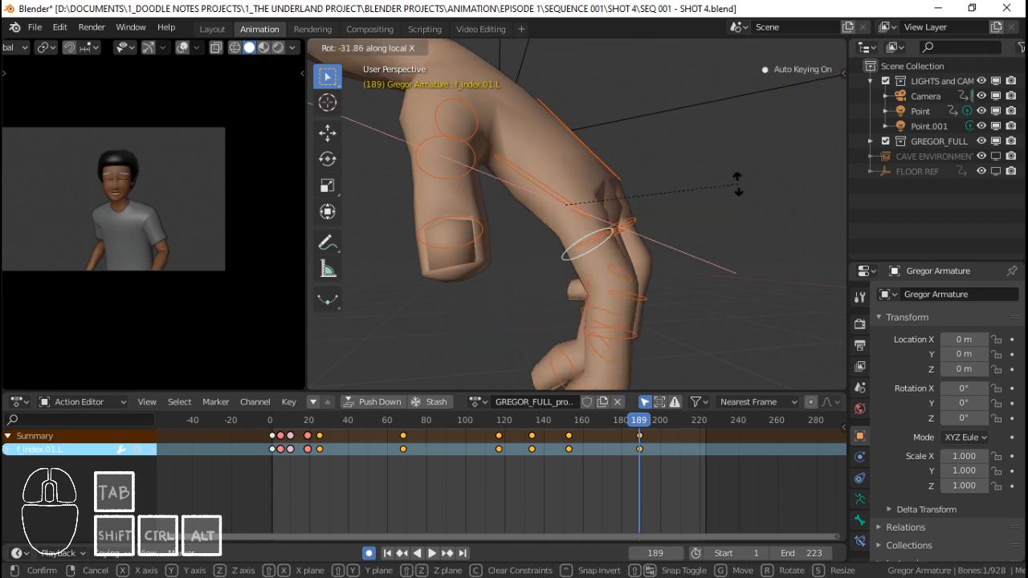
{"action": "left_click", "coordinate": [646, 298]}
Bend the left index finger's second joint about 36° around its local X axis at frame 189.
{"action": "right_click", "coordinate": [634, 331]}
{"action": "key", "text": "r"}
{"action": "key", "text": "x"}
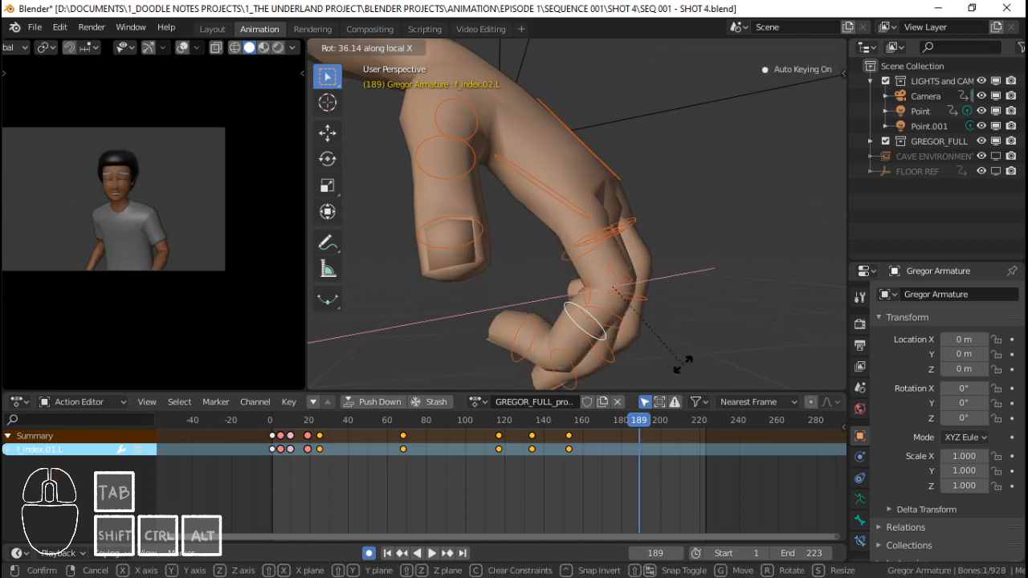
{"action": "left_click", "coordinate": [682, 360]}
Rotate the left index finger's base bone around its local Z axis to bring it closer to the middle finger.
{"action": "middle_click_drag", "start_coordinate": [679, 356], "coordinate": [564, 317]}
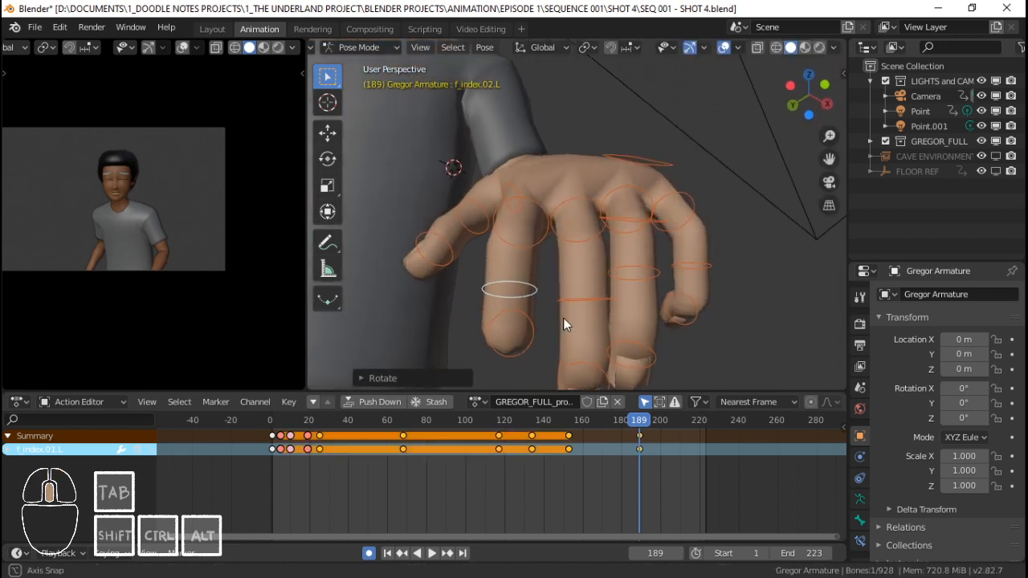
{"action": "right_click", "coordinate": [530, 223]}
{"action": "middle_click_drag", "start_coordinate": [623, 248], "coordinate": [632, 241]}
{"action": "key", "text": "r"}
{"action": "key", "text": "z"}
{"action": "key", "text": "z"}
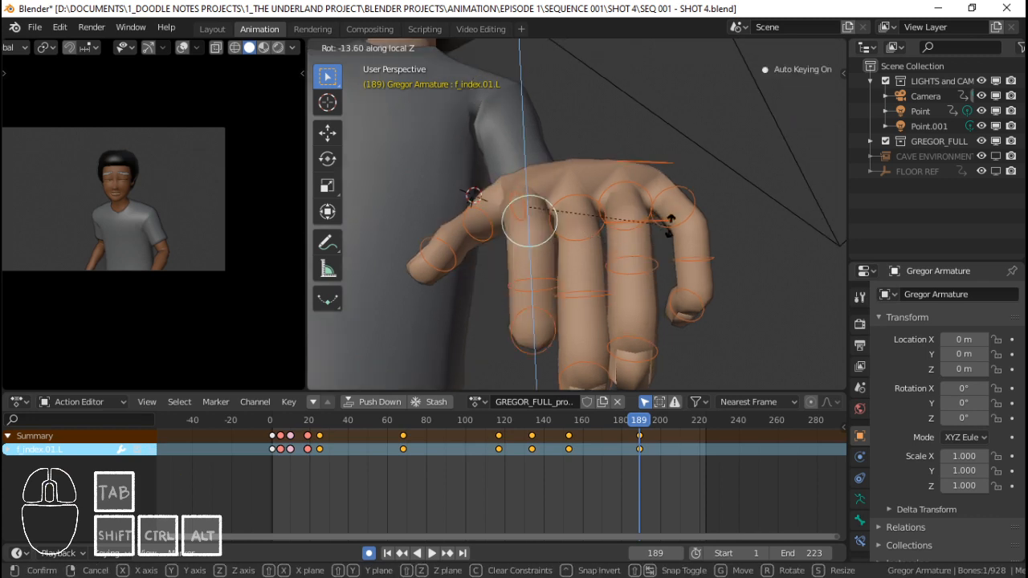
{"action": "left_click", "coordinate": [668, 233]}
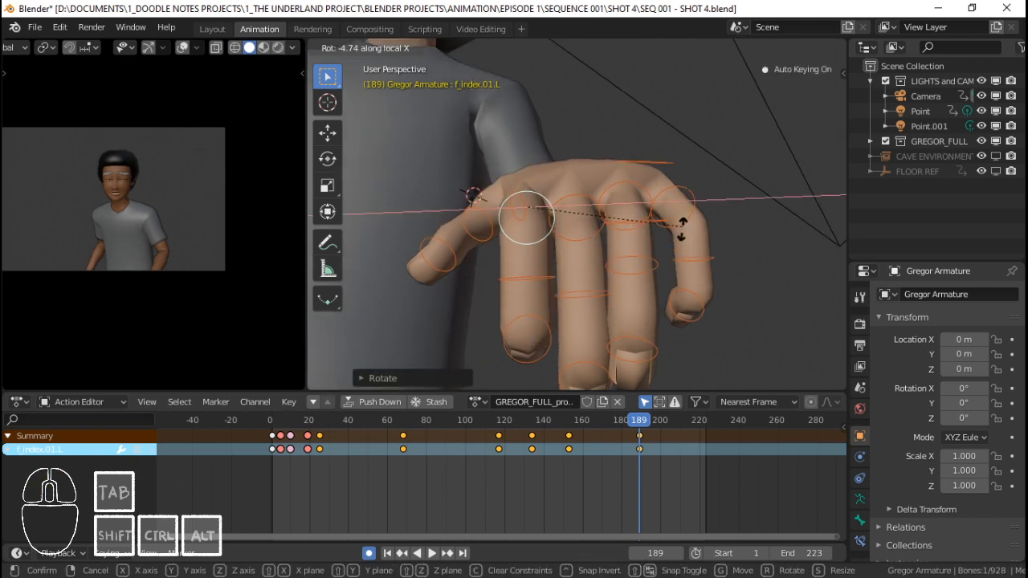
Bend the left middle finger's second joint around its local X axis at frame 189.
{"action": "right_click", "coordinate": [598, 248]}
{"action": "middle_click_drag", "start_coordinate": [598, 248], "coordinate": [647, 199]}
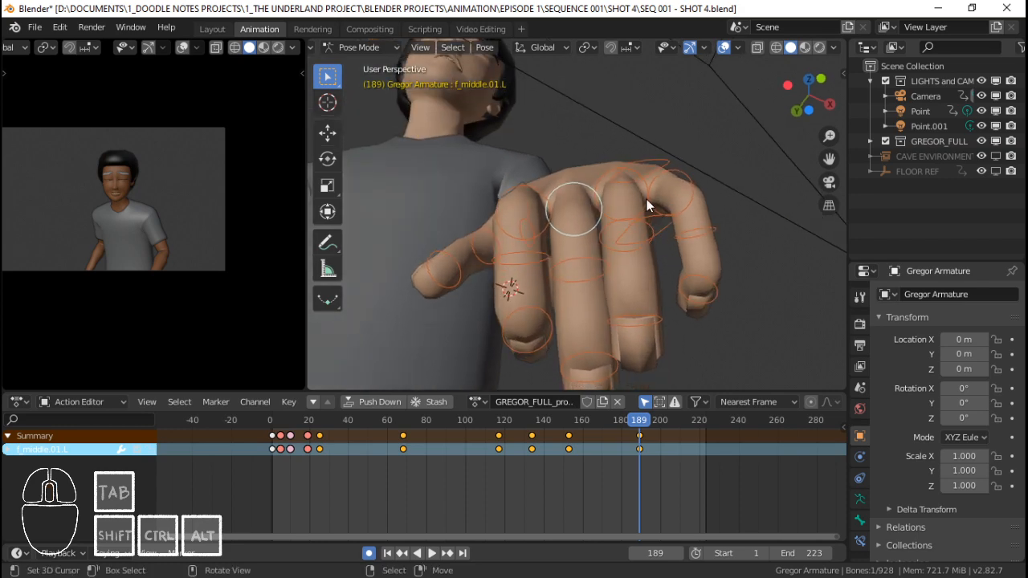
{"action": "right_click", "coordinate": [623, 245]}
{"action": "middle_click_drag", "start_coordinate": [625, 249], "coordinate": [710, 307]}
{"action": "key", "text": "r"}
{"action": "key", "text": "x"}
{"action": "key", "text": "x"}
{"action": "left_click", "coordinate": [715, 329]}
Bend the left ring finger's second joint around its local X axis at frame 189.
{"action": "right_click", "coordinate": [662, 299]}
{"action": "key", "text": "r"}
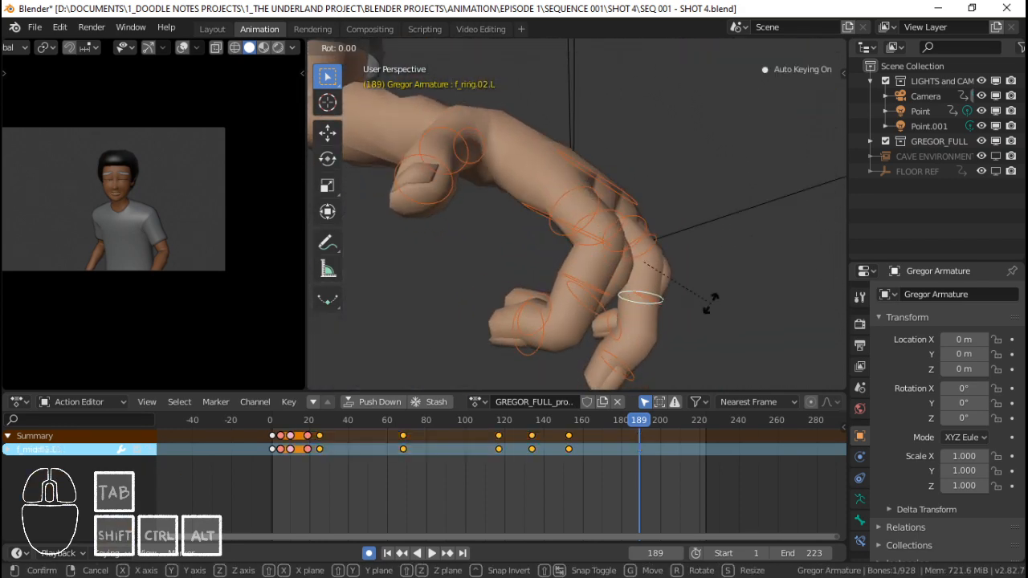
{"action": "key", "text": "x"}
{"action": "key", "text": "x"}
{"action": "left_click", "coordinate": [684, 353]}
Fine-tune the bend of the left ring finger's second joint with another rotation around local X.
{"action": "middle_click_drag", "start_coordinate": [684, 353], "coordinate": [747, 281]}
{"action": "key", "text": "r"}
{"action": "key", "text": "x"}
{"action": "key", "text": "x"}
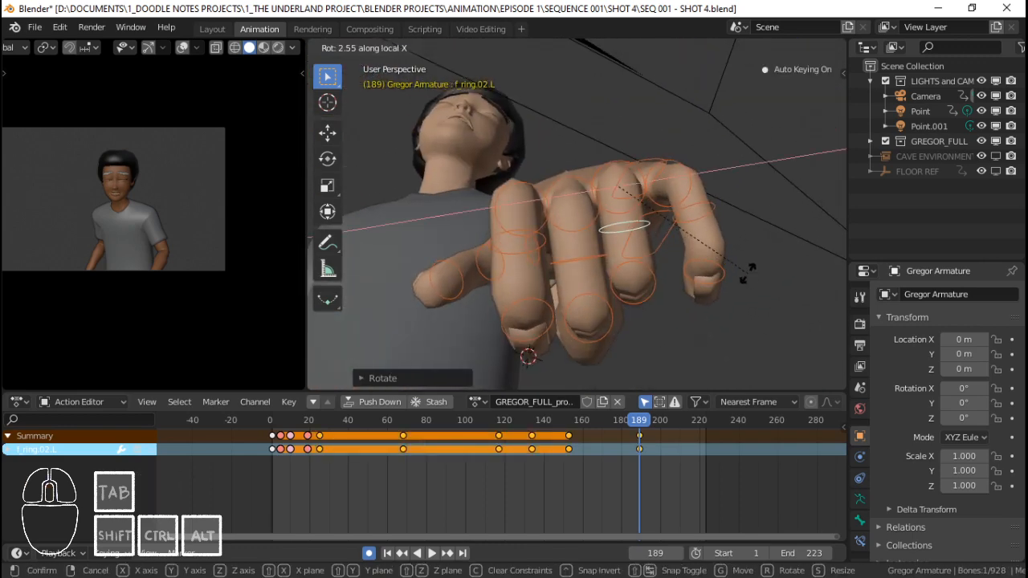
{"action": "left_click", "coordinate": [734, 296]}
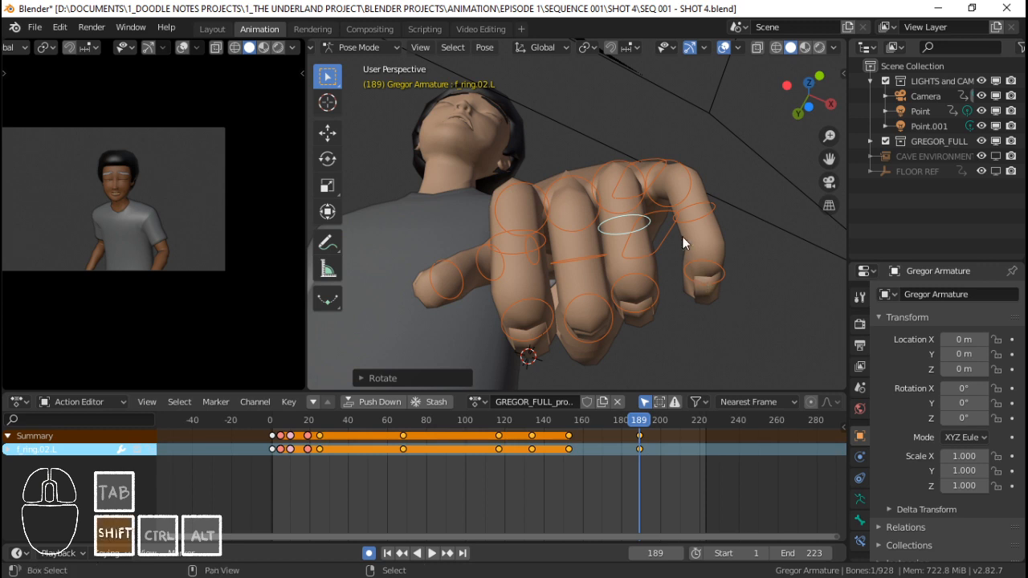
Rotate the left pinky's base bone about 2° around its local Z axis at frame 189.
{"action": "middle_click_drag", "start_coordinate": [682, 237], "coordinate": [655, 216]}
{"action": "left_click", "coordinate": [655, 217]}
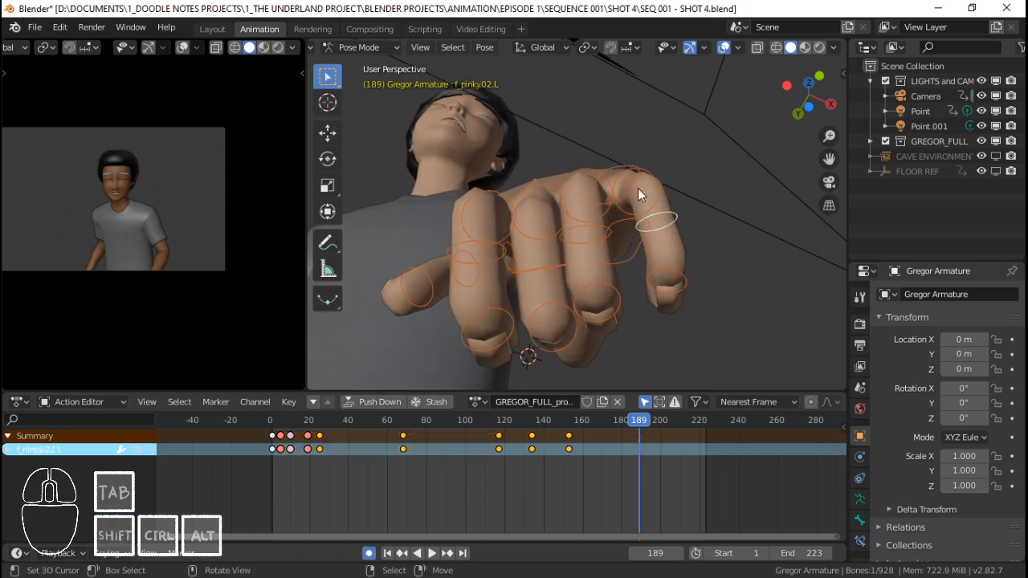
{"action": "left_click", "coordinate": [637, 193]}
{"action": "key", "text": "r"}
{"action": "key", "text": "z"}
{"action": "key", "text": "z"}
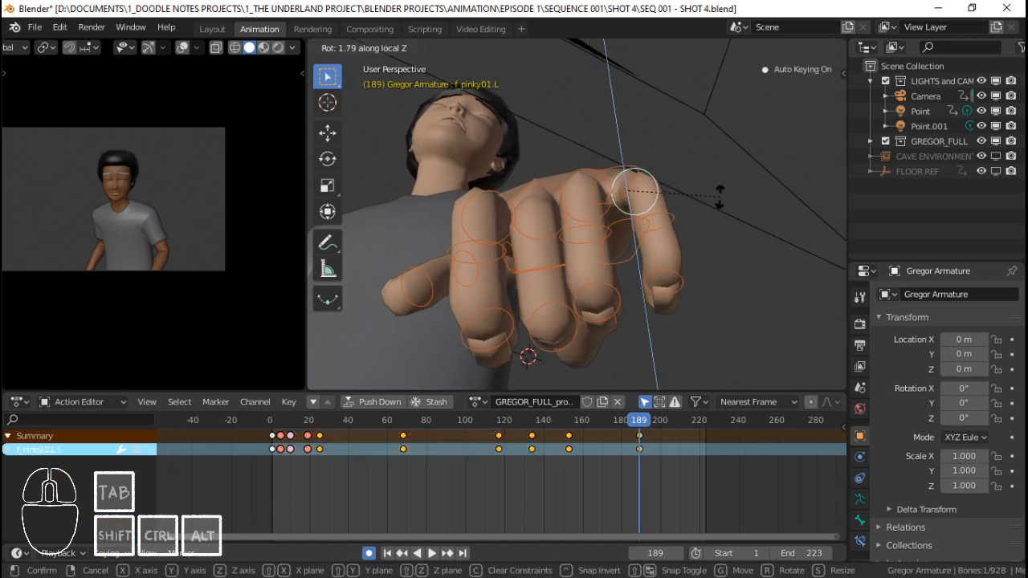
{"action": "left_click", "coordinate": [721, 200]}
Bend the left pinky's base bone about 12° around its local X axis at frame 189.
{"action": "middle_click_drag", "start_coordinate": [721, 200], "coordinate": [557, 275]}
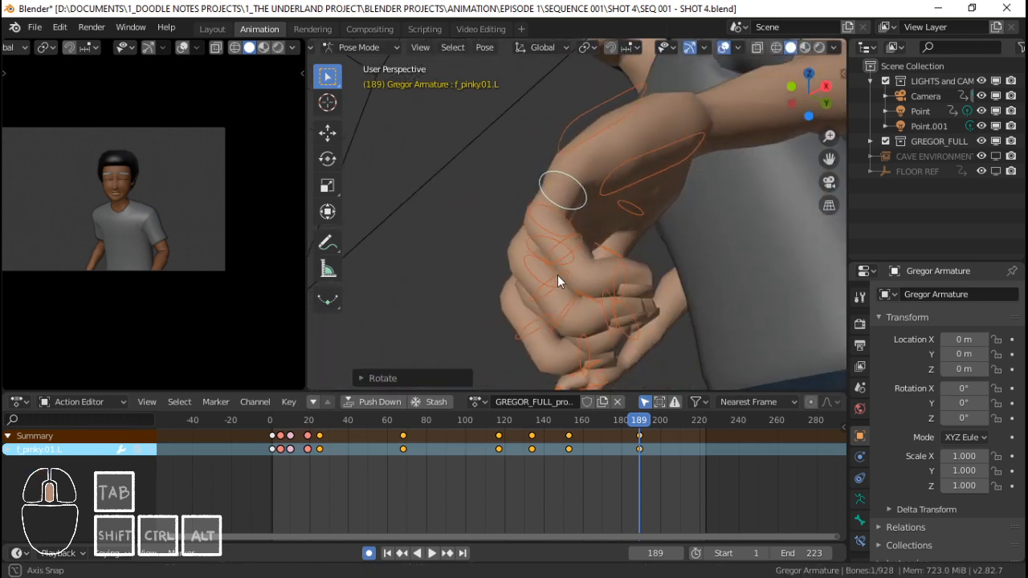
{"action": "key", "text": "r"}
{"action": "key", "text": "x"}
{"action": "key", "text": "x"}
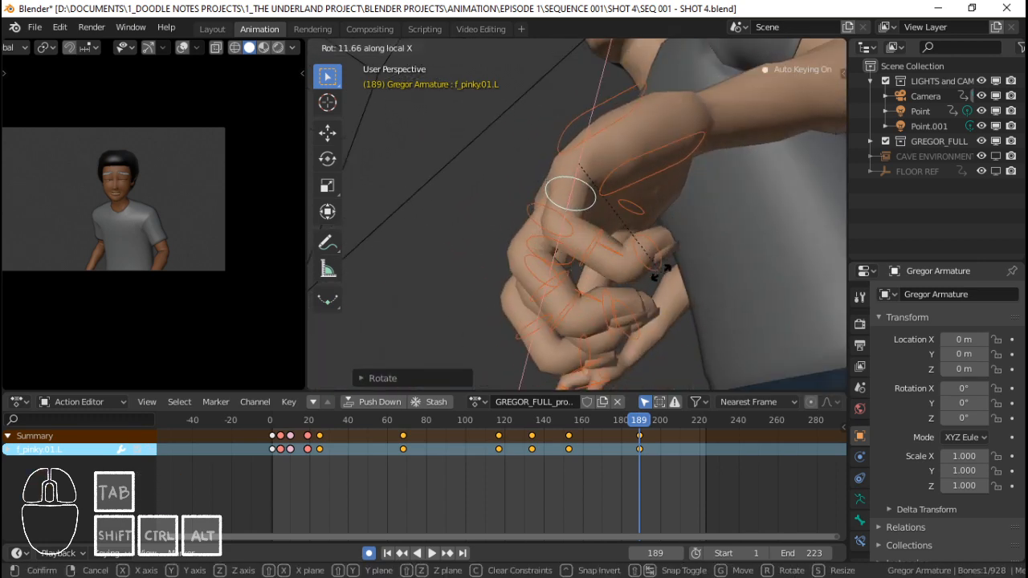
{"action": "left_click", "coordinate": [661, 274]}
Select all the left hand's control bones and keyframe their location and rotation at frame 189.
{"action": "mouse_move", "coordinate": [661, 274]}
{"action": "middle_mouse_down"}
{"action": "mouse_move", "coordinate": [527, 250]}
{"action": "mouse_move", "coordinate": [640, 256]}
{"action": "mouse_move", "coordinate": [586, 237]}
{"action": "middle_mouse_up"}
{"action": "key", "text": "c"}
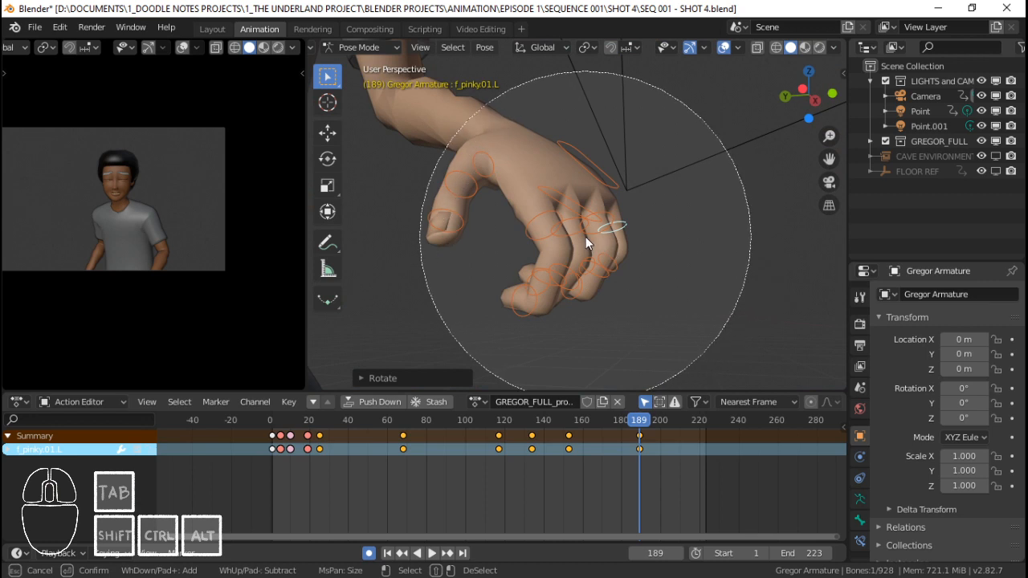
{"action": "left_click", "coordinate": [586, 237]}
{"action": "right_click", "coordinate": [581, 227]}
{"action": "key", "text": "i"}
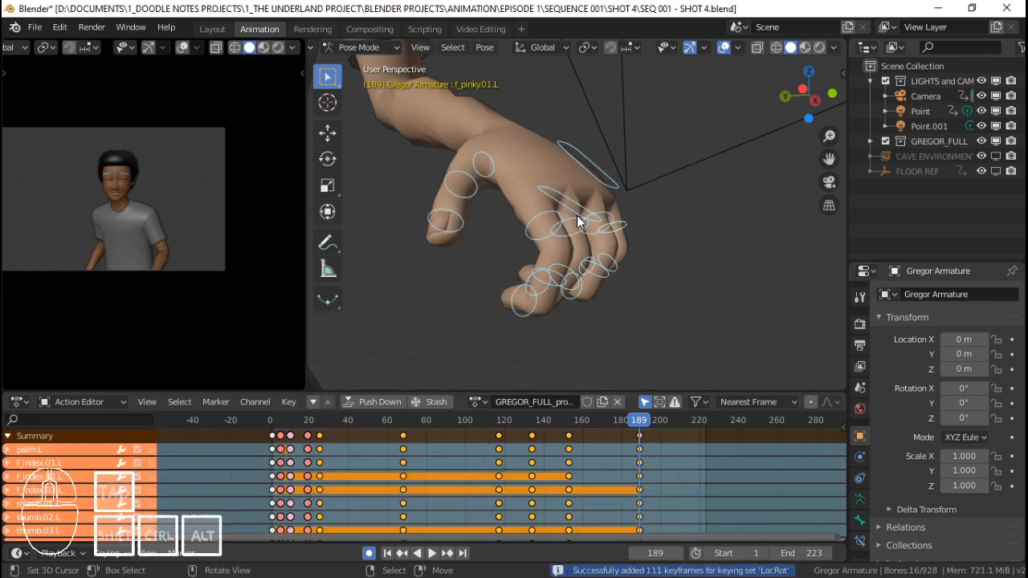
Rotate the left thumb's base bone around its local X axis to bring it closer to the palm.
{"action": "left_click", "coordinate": [486, 158]}
{"action": "key", "text": "r"}
{"action": "key", "text": "x"}
{"action": "key", "text": "x"}
{"action": "left_click", "coordinate": [615, 190]}
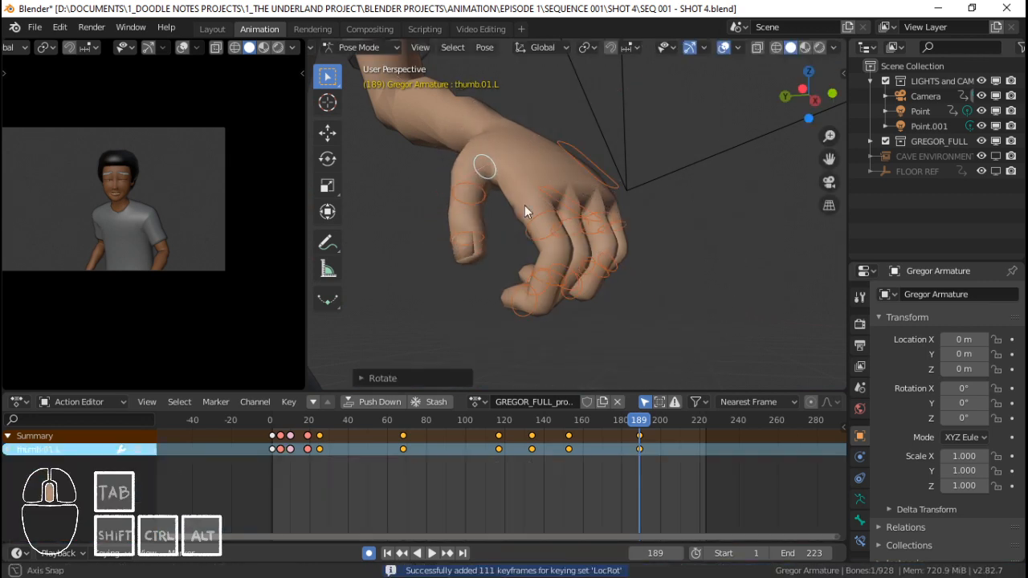
Select every left hand bone again and re-key the hand with the adjusted thumb at frame 189.
{"action": "middle_click_drag", "start_coordinate": [524, 205], "coordinate": [675, 268]}
{"action": "scroll", "coordinate": [675, 268], "scroll_direction": "down", "scroll_amount": 2}
{"action": "key", "text": "c"}
{"action": "left_click", "coordinate": [629, 256]}
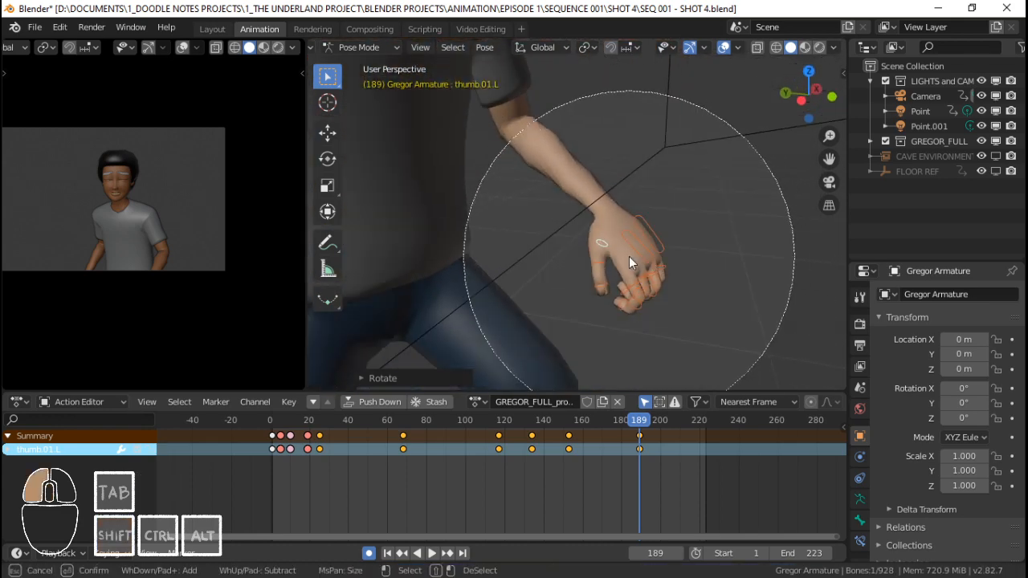
{"action": "right_click", "coordinate": [629, 256]}
{"action": "scroll", "coordinate": [648, 256], "scroll_direction": "up", "scroll_amount": 2}
{"action": "key", "text": "i"}
Play the animation from several points between frames 20 and 150 to check the left hand's motion.
{"action": "left_click", "coordinate": [555, 444]}
{"action": "key", "text": "space"}
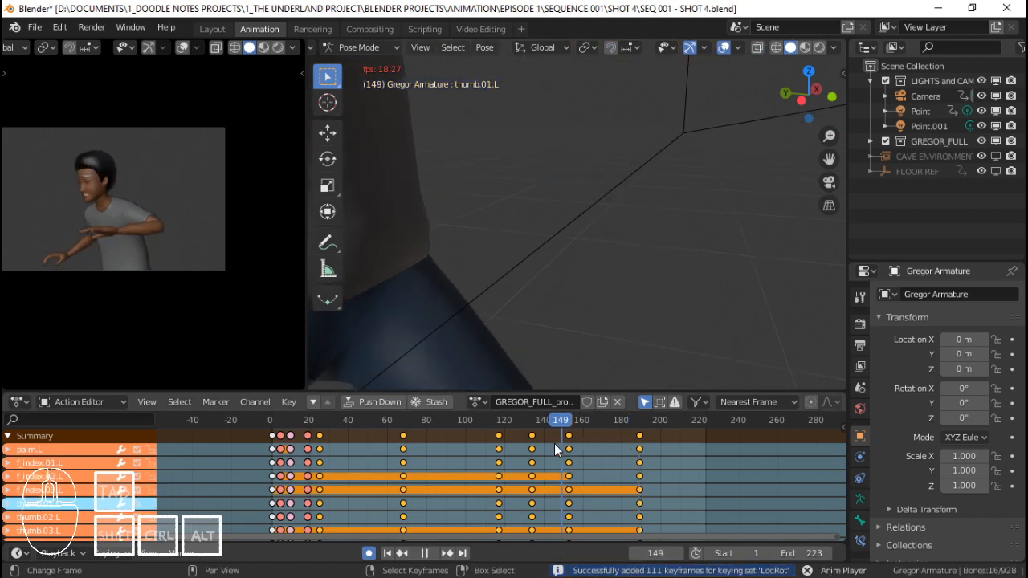
{"action": "key", "text": "space"}
{"action": "left_click", "coordinate": [484, 446]}
{"action": "key", "text": "space"}
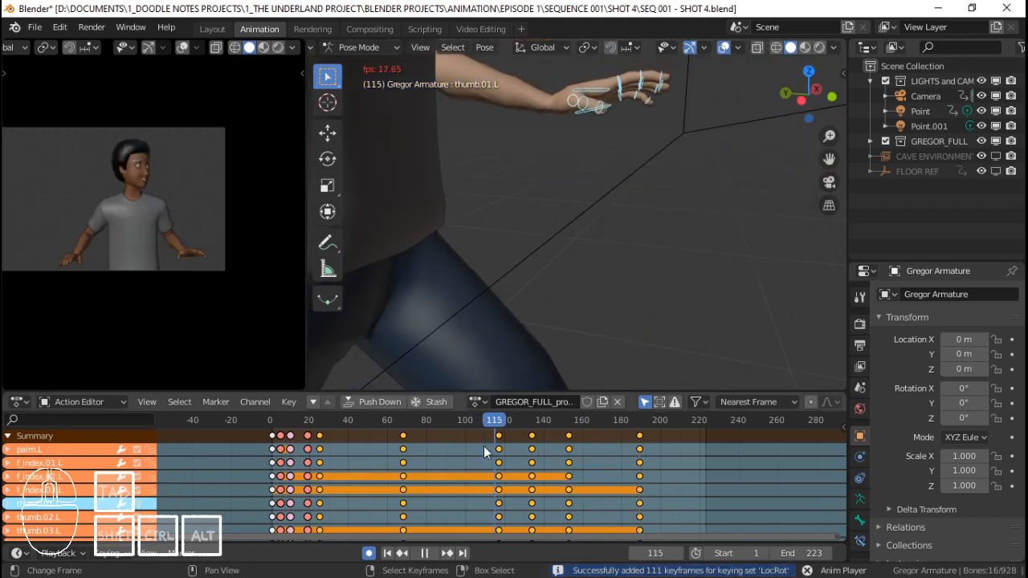
{"action": "left_click", "coordinate": [377, 451]}
{"action": "key", "text": "space"}
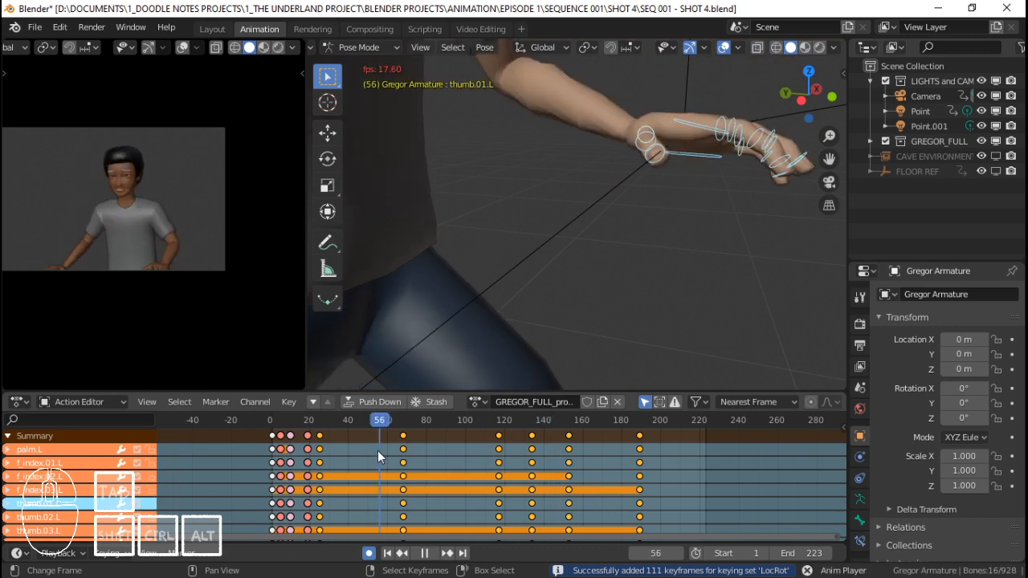
{"action": "left_click", "coordinate": [310, 453]}
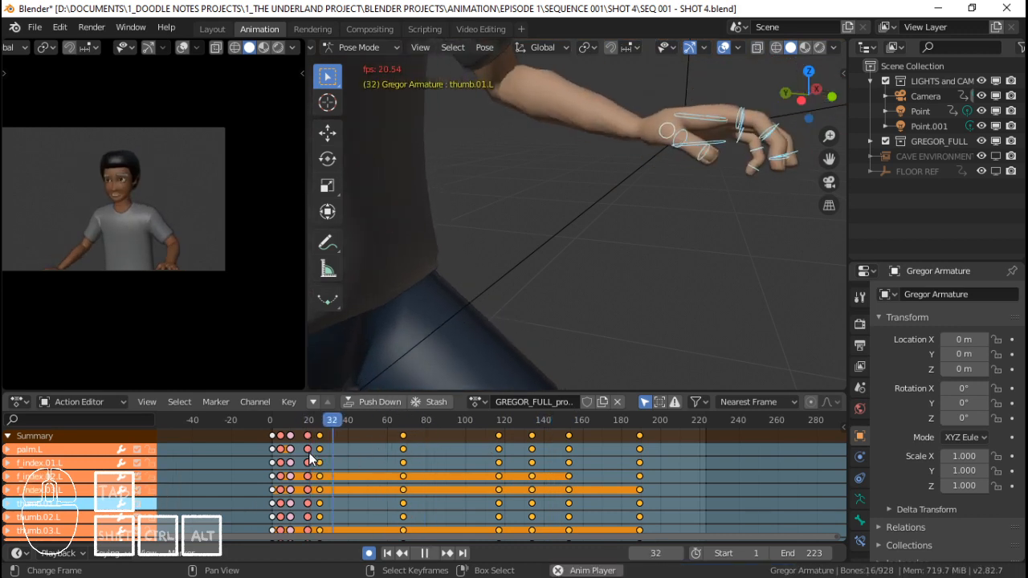
{"action": "key", "text": "space"}
Set the type for new keyframes to Breakdown.
{"action": "left_click", "coordinate": [58, 553]}
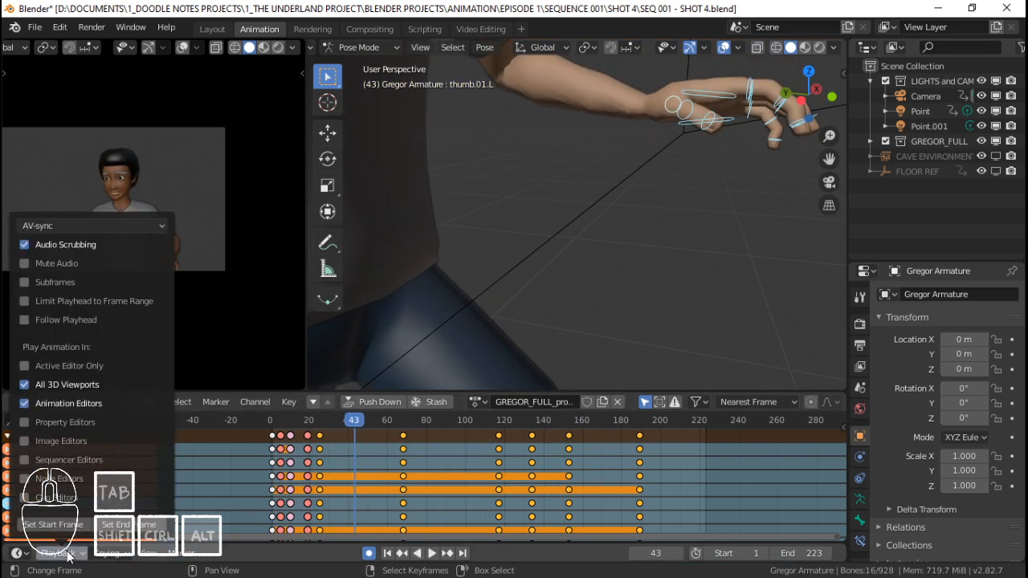
{"action": "mouse_move", "coordinate": [100, 554]}
{"action": "left_click", "coordinate": [70, 458]}
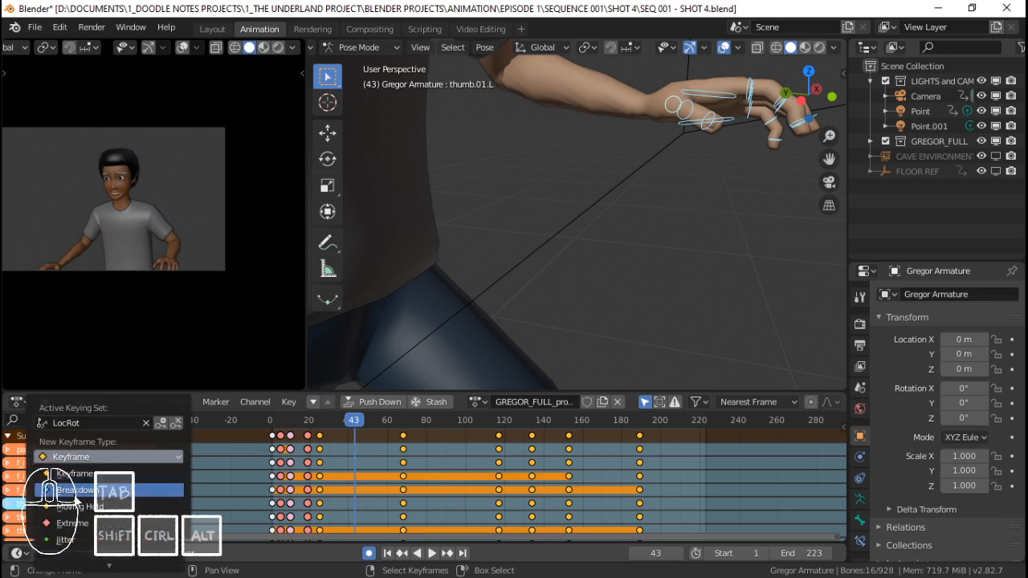
Play short stretches of the animation around frames 10 to 30 to review the left hand's motion.
{"action": "left_click", "coordinate": [288, 485]}
{"action": "key", "text": "space"}
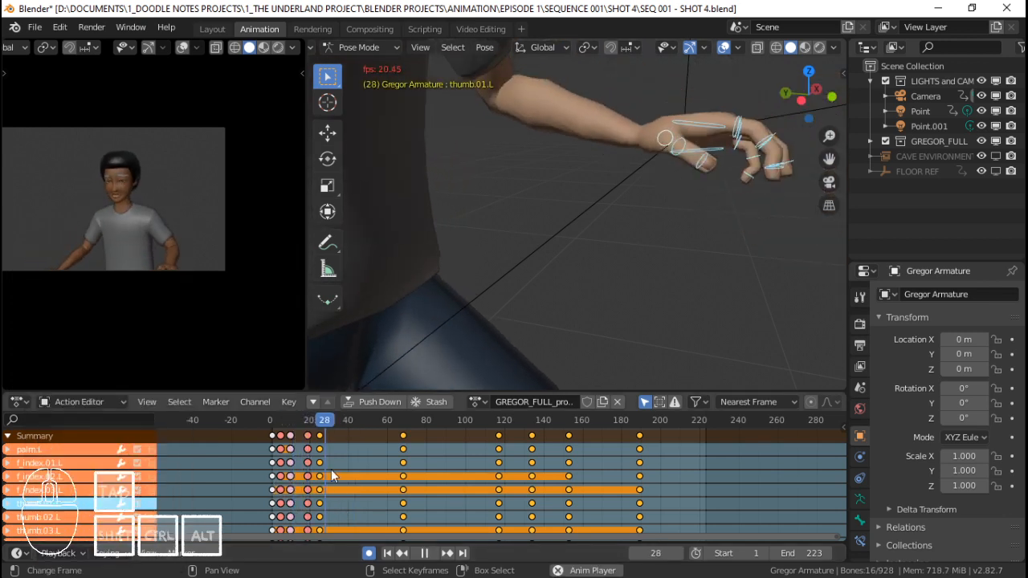
{"action": "key", "text": "space"}
{"action": "left_click", "coordinate": [321, 455]}
{"action": "key", "text": "space"}
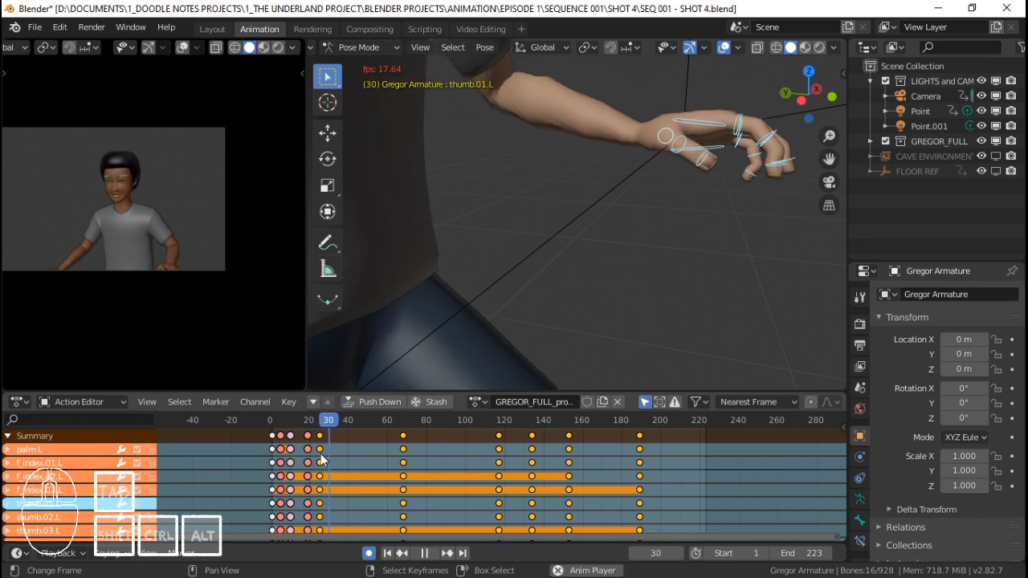
{"action": "key", "text": "space"}
Go to frame 38 and insert breakdown keyframes on the base bones of the left hand's four fingers.
{"action": "left_click", "coordinate": [305, 454]}
{"action": "left_click_drag", "start_coordinate": [308, 458], "coordinate": [346, 462]}
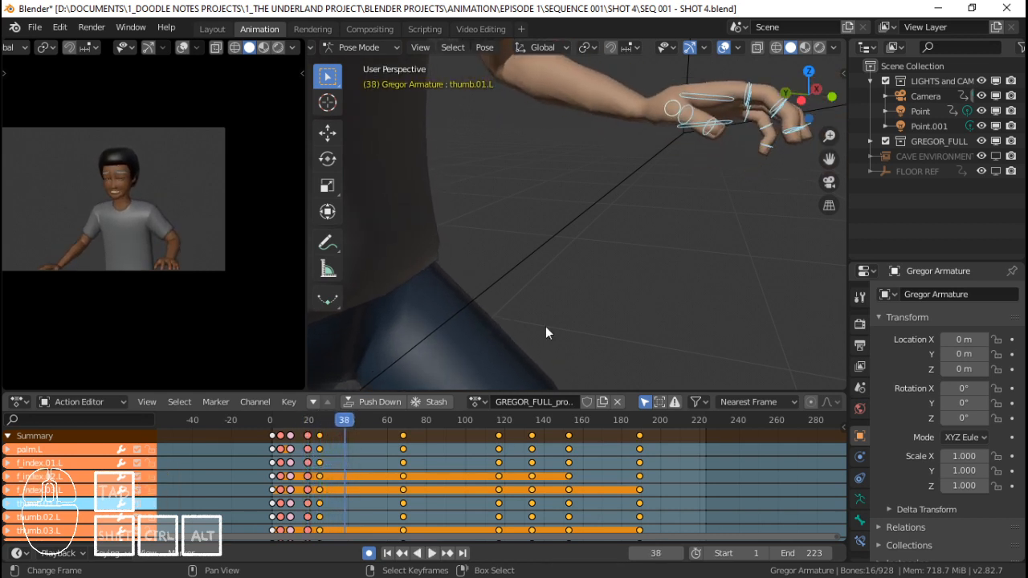
{"action": "middle_click_drag", "start_coordinate": [545, 327], "coordinate": [665, 203]}
{"action": "left_click", "coordinate": [687, 182]}
{"action": "left_click", "coordinate": [625, 211], "text": "shift"}
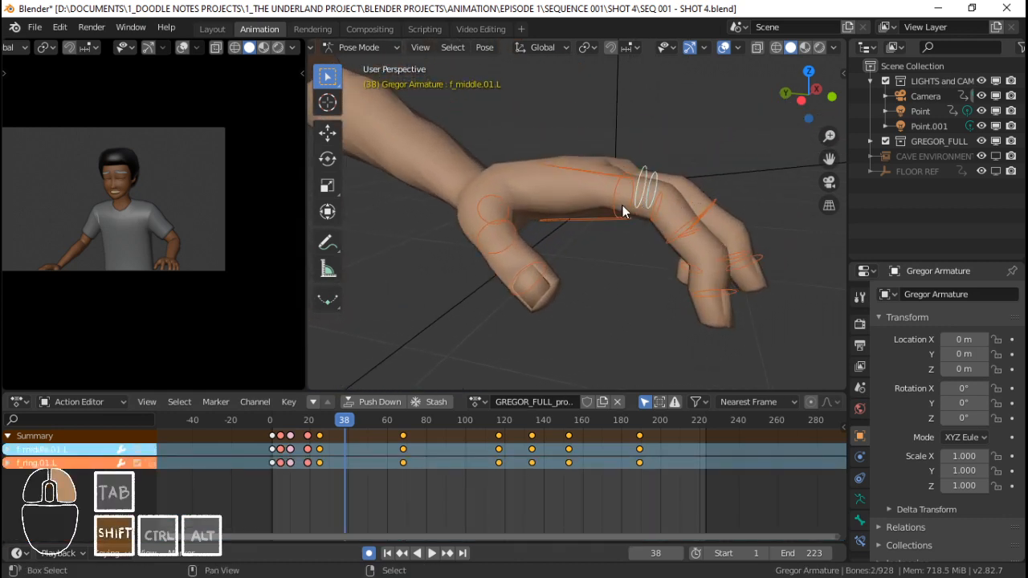
{"action": "left_click", "coordinate": [639, 222], "text": "shift"}
{"action": "left_click", "coordinate": [652, 230], "text": "shift"}
Raise the left index finger at frame 38 by rotating its base bone around local X.
{"action": "left_click", "coordinate": [651, 178]}
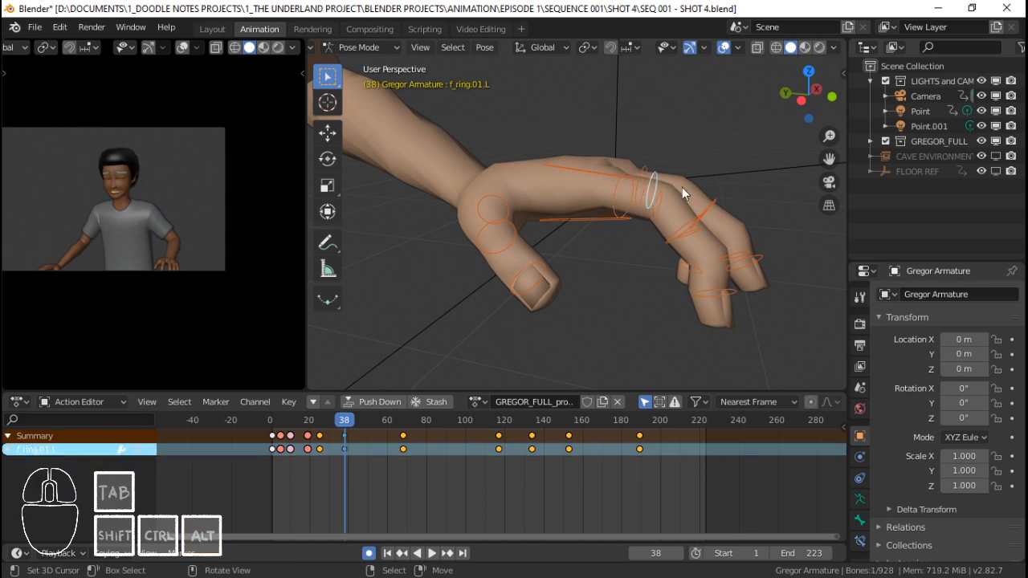
{"action": "middle_click_drag", "start_coordinate": [682, 187], "coordinate": [692, 241]}
{"action": "key", "text": "r"}
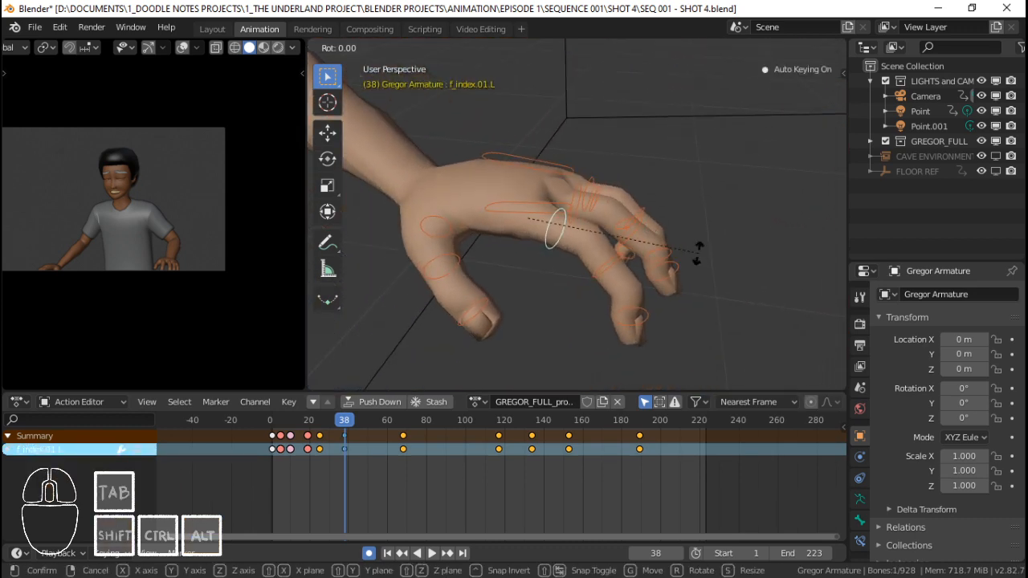
{"action": "key", "text": "x"}
{"action": "key", "text": "x"}
{"action": "left_click", "coordinate": [720, 209]}
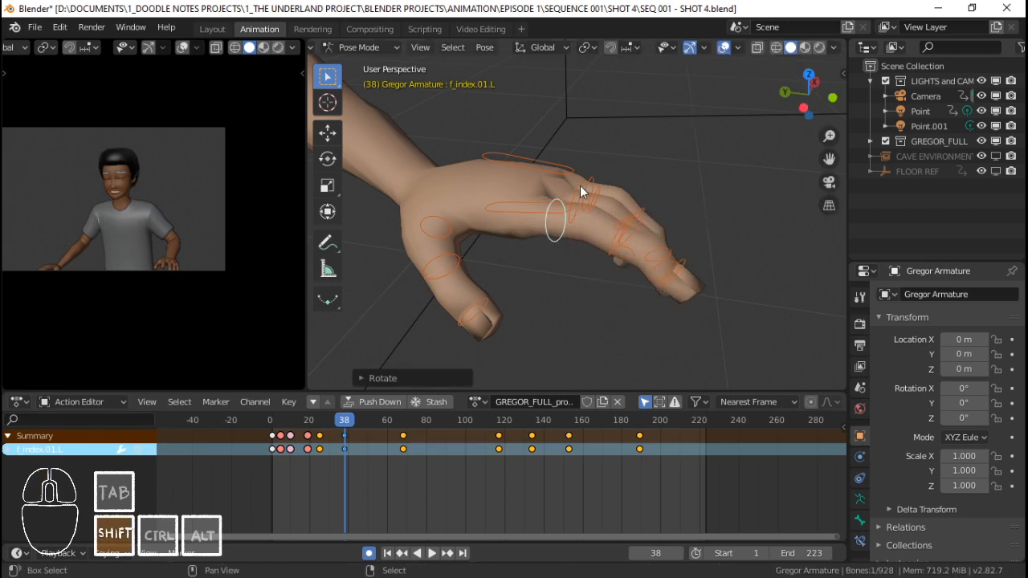
Raise the left middle finger at frame 38 by rotating its base bone about -10° around local X.
{"action": "middle_click_drag", "start_coordinate": [580, 186], "coordinate": [603, 203], "text": "shift"}
{"action": "left_click", "coordinate": [601, 216]}
{"action": "key", "text": "r"}
{"action": "key", "text": "x"}
{"action": "key", "text": "x"}
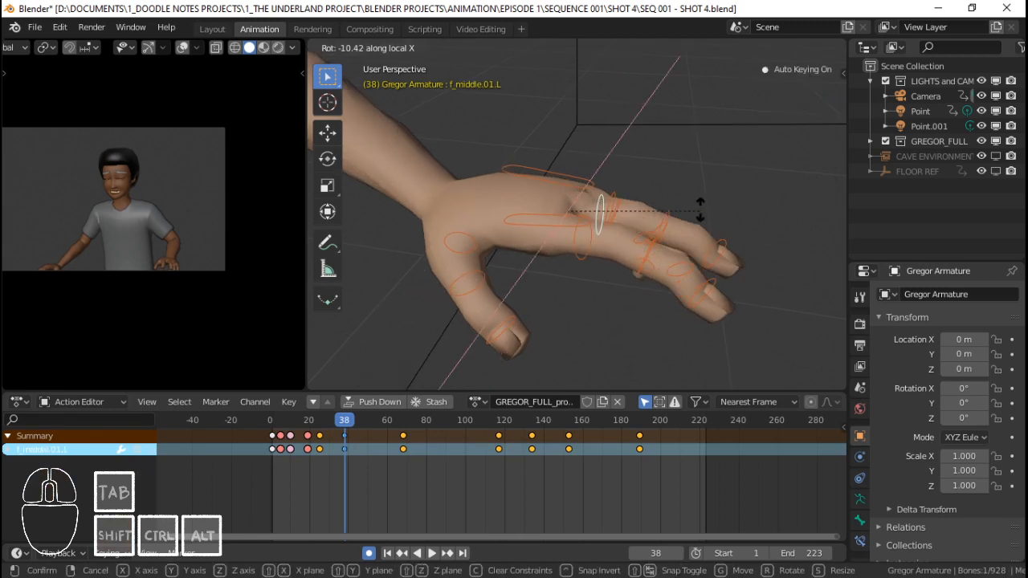
{"action": "left_click", "coordinate": [700, 208]}
Raise the left ring finger at frame 38 by rotating its base bone about -9° around local X.
{"action": "left_click", "coordinate": [622, 193]}
{"action": "key", "text": "r"}
{"action": "key", "text": "x"}
{"action": "key", "text": "x"}
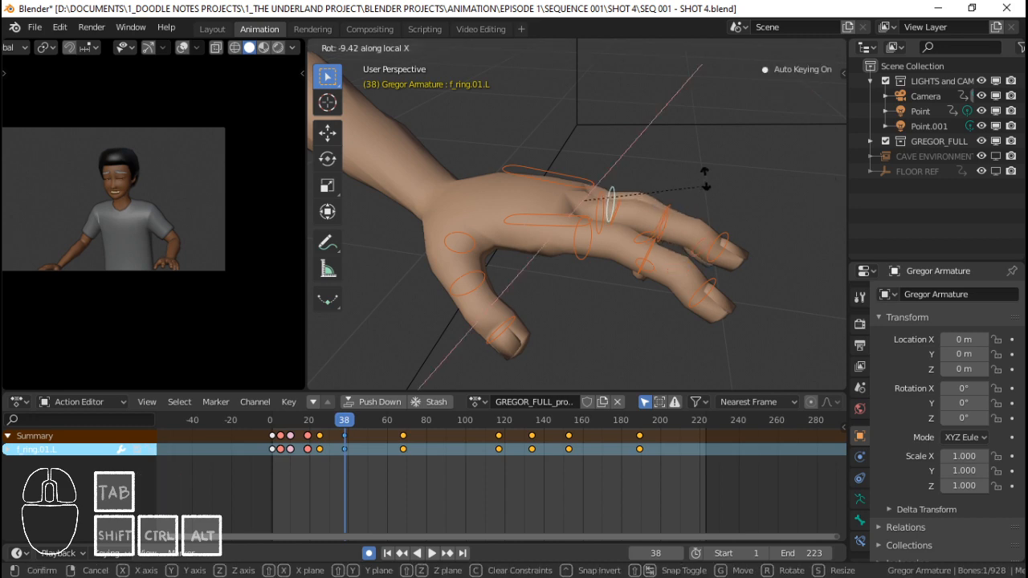
{"action": "left_click", "coordinate": [707, 183]}
Lower the left ring finger slightly by rotating its base bone about 5° around local X.
{"action": "middle_click_drag", "start_coordinate": [707, 183], "coordinate": [632, 219]}
{"action": "key", "text": "r"}
{"action": "key", "text": "x"}
{"action": "key", "text": "x"}
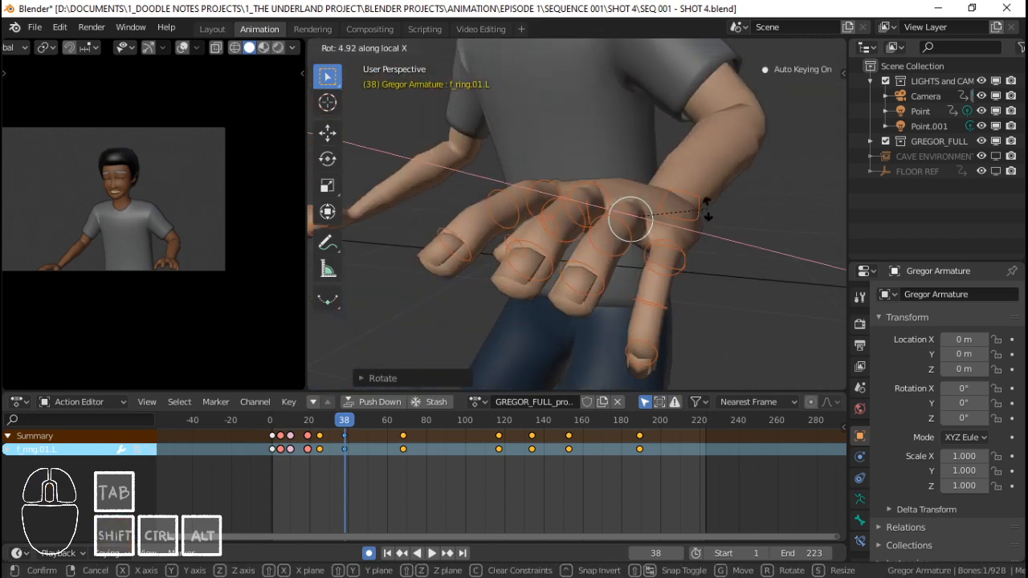
{"action": "left_click", "coordinate": [707, 210]}
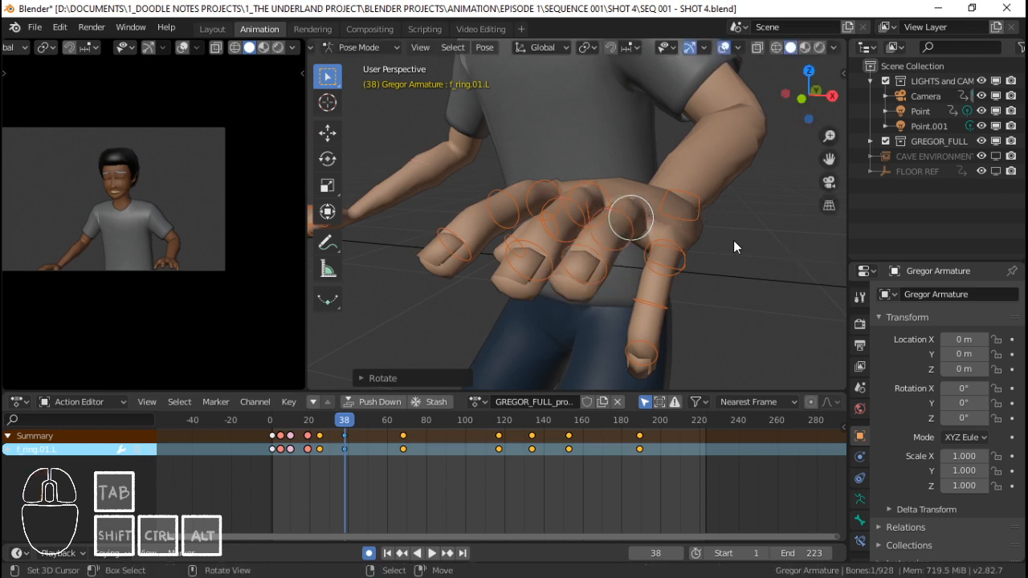
Raise the left pinky at frame 38 by rotating its base bone about -27° around local X.
{"action": "middle_click_drag", "start_coordinate": [698, 240], "coordinate": [698, 240]}
{"action": "left_click", "coordinate": [675, 266]}
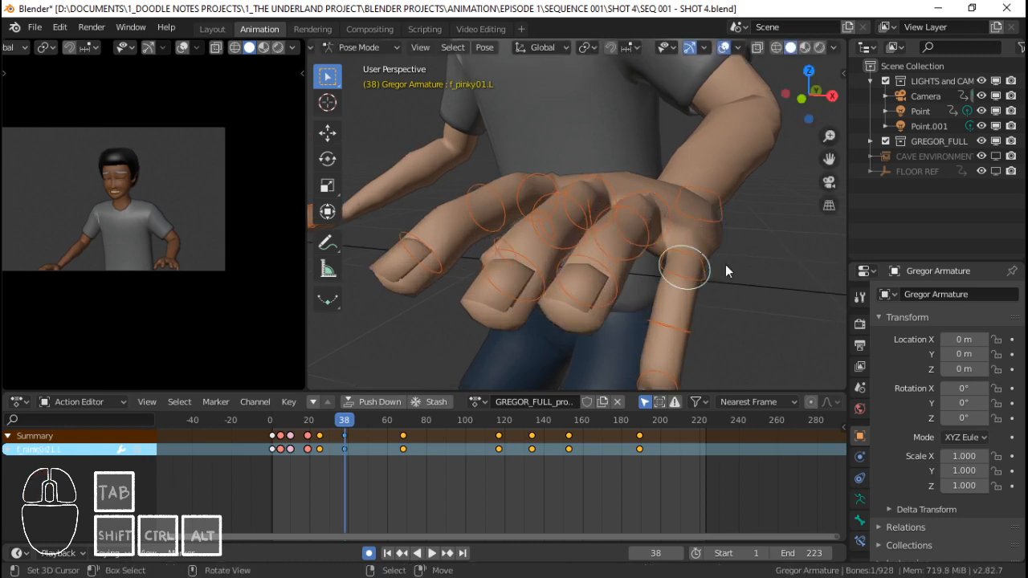
{"action": "key", "text": "r"}
{"action": "key", "text": "x"}
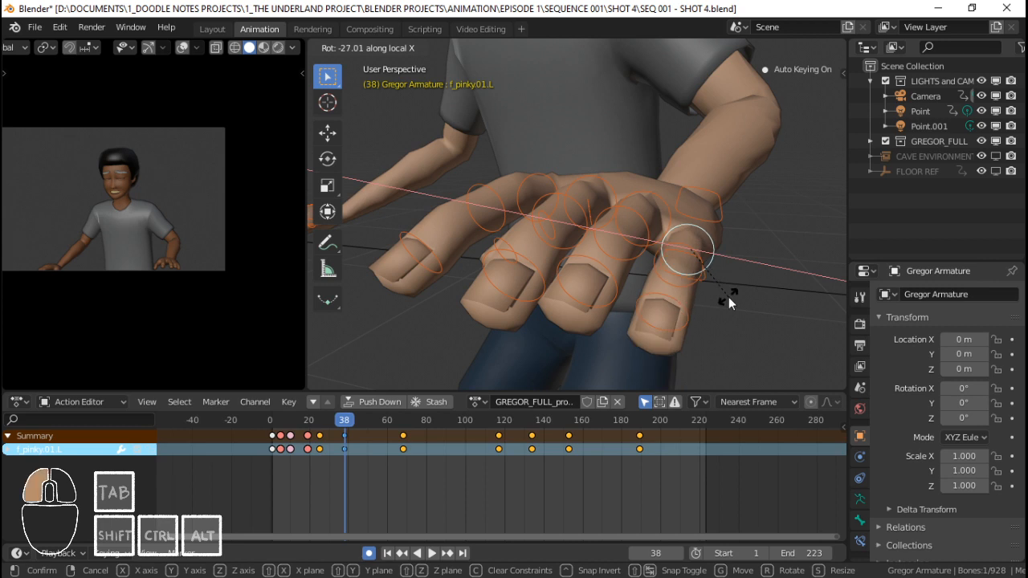
{"action": "left_click", "coordinate": [730, 285]}
Examine the left hand's pose at frame 38 in the enlarged camera view and from above.
{"action": "scroll", "coordinate": [553, 154], "scroll_direction": "down", "scroll_amount": 3}
{"action": "middle_click_drag", "start_coordinate": [561, 164], "coordinate": [579, 232], "text": "shift"}
{"action": "middle_click_drag", "start_coordinate": [546, 211], "coordinate": [555, 183]}
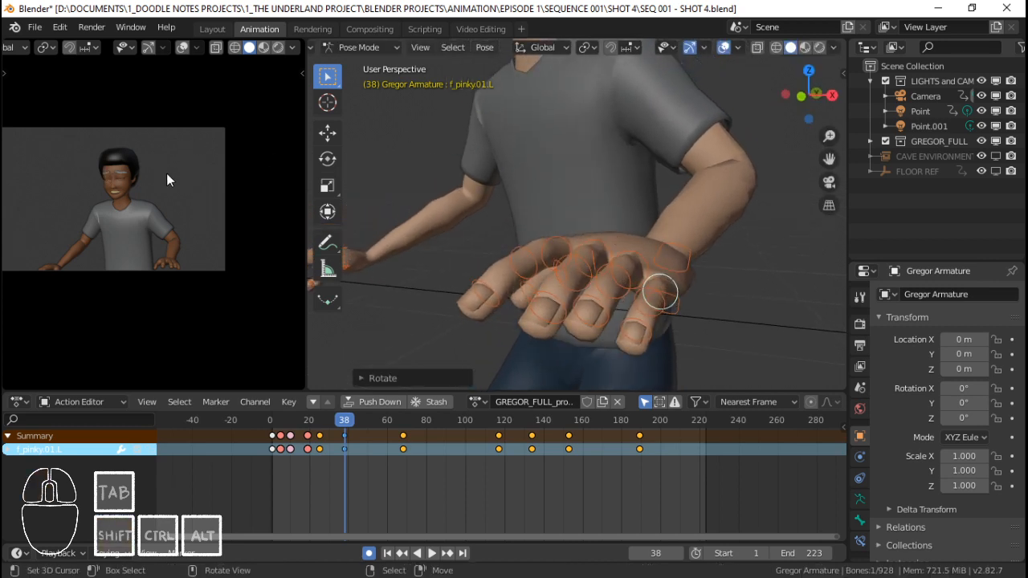
{"action": "middle_click_drag", "start_coordinate": [144, 190], "coordinate": [197, 204], "text": "shift"}
{"action": "scroll", "coordinate": [197, 205], "scroll_direction": "up", "scroll_amount": 1}
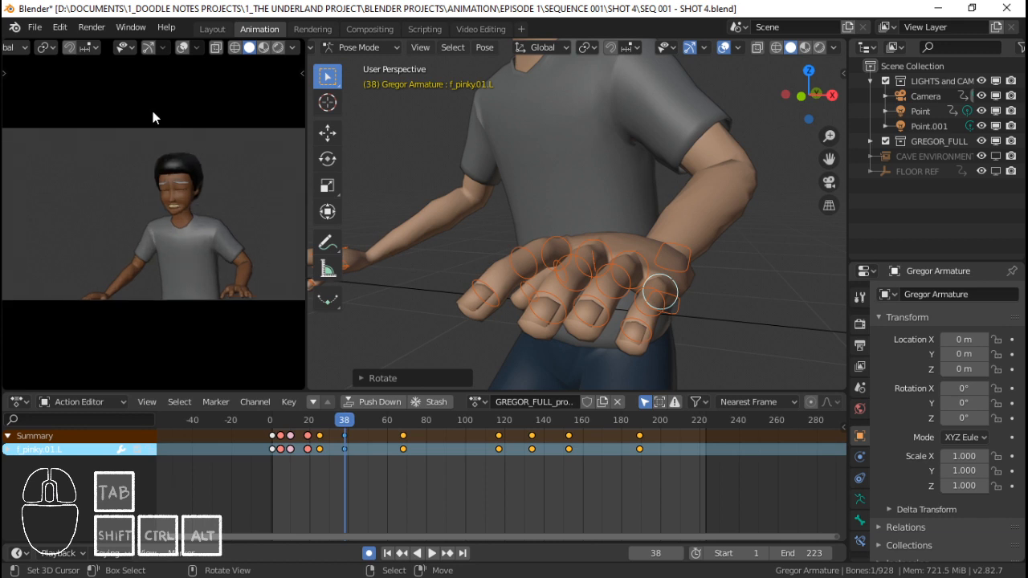
{"action": "scroll", "coordinate": [182, 50], "scroll_direction": "up", "scroll_amount": 3}
{"action": "left_click", "coordinate": [88, 47]}
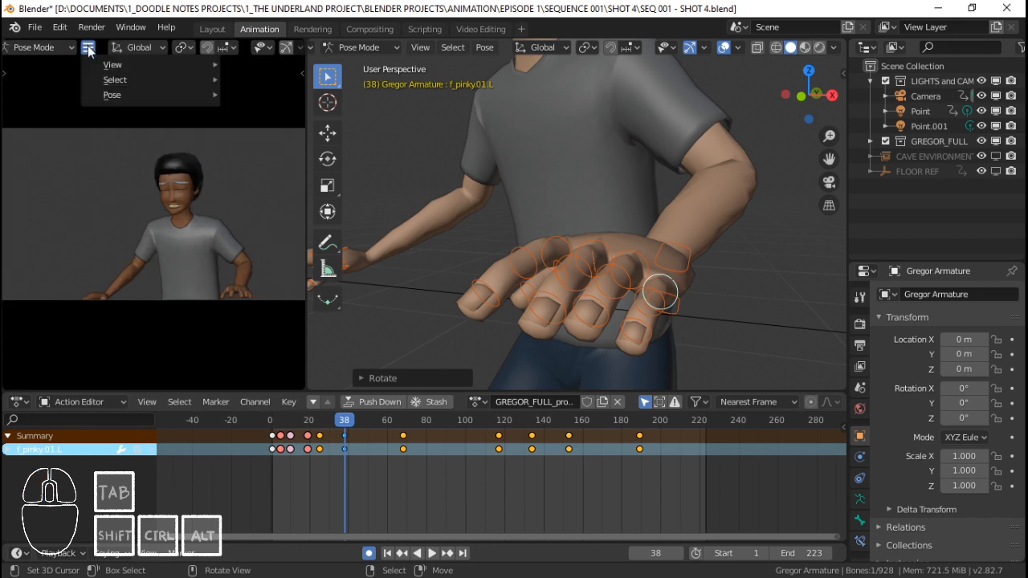
{"action": "mouse_move", "coordinate": [155, 65]}
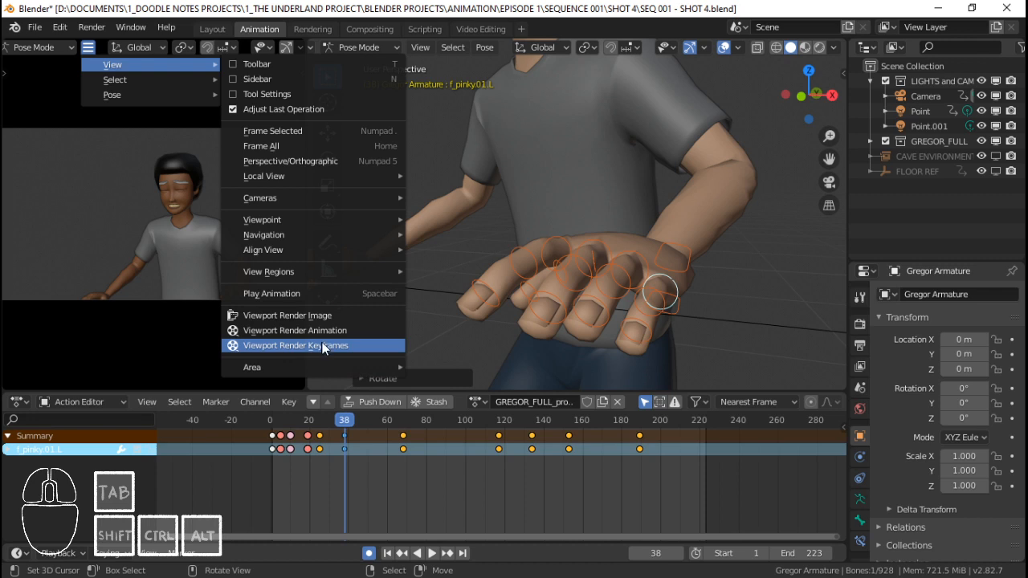
{"action": "scroll", "coordinate": [573, 214], "scroll_direction": "down", "scroll_amount": 2}
{"action": "middle_click_drag", "start_coordinate": [573, 213], "coordinate": [568, 302]}
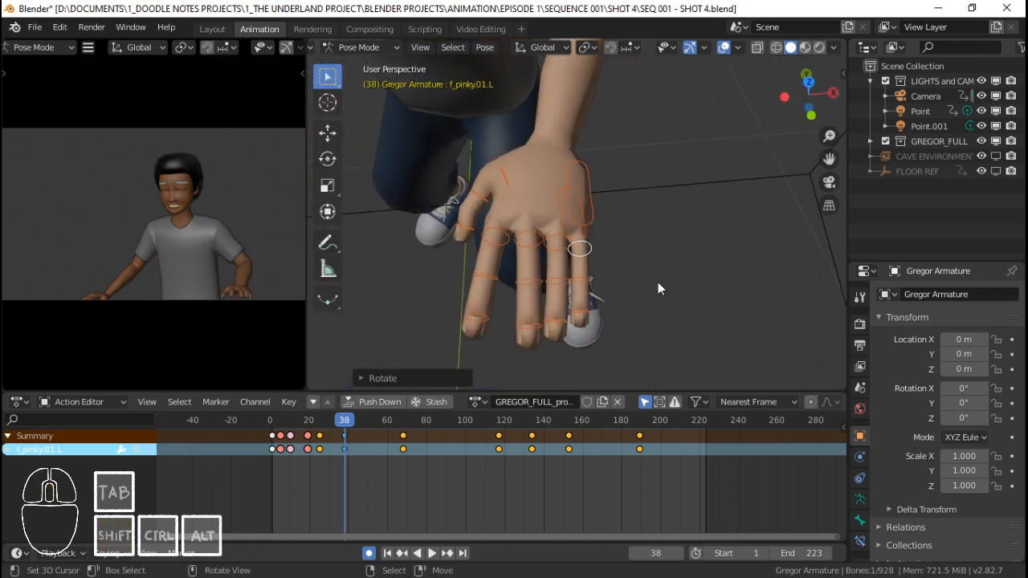
{"action": "key", "text": "r"}
{"action": "key", "text": "x"}
{"action": "key", "text": "z"}
{"action": "right_click", "coordinate": [670, 268]}
Spread the left pinky away from the ring finger by rotating its base bone around local Z in two passes.
{"action": "key", "text": "r"}
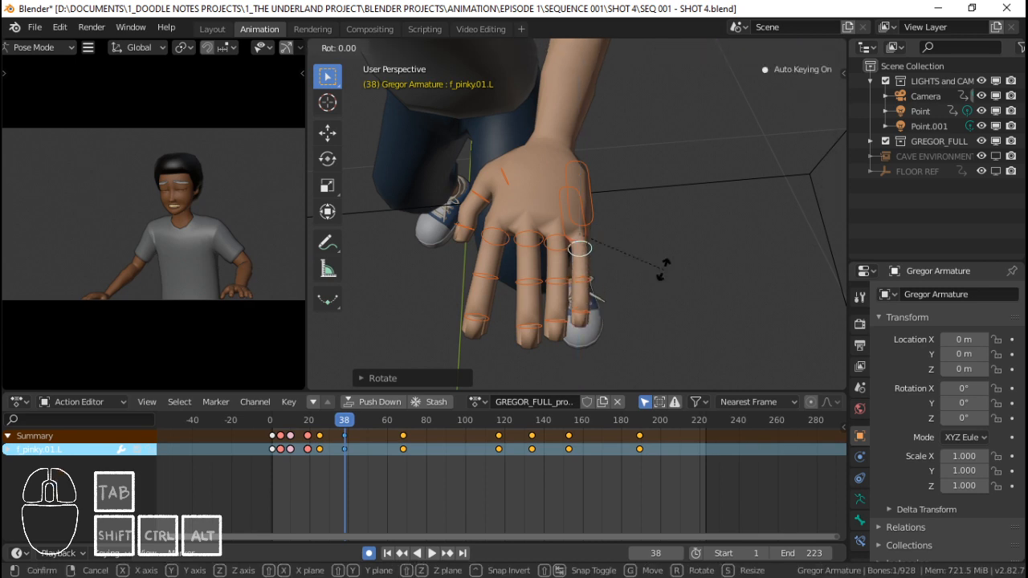
{"action": "key", "text": "z"}
{"action": "key", "text": "z"}
{"action": "left_click", "coordinate": [671, 266]}
{"action": "key", "text": "r"}
{"action": "key", "text": "z"}
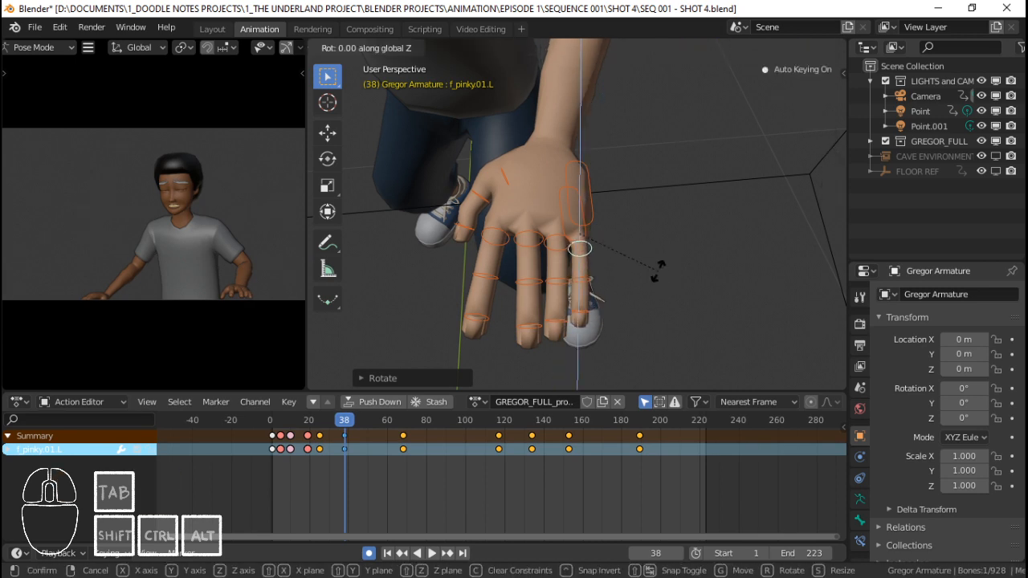
{"action": "key", "text": "z"}
{"action": "left_click", "coordinate": [665, 264]}
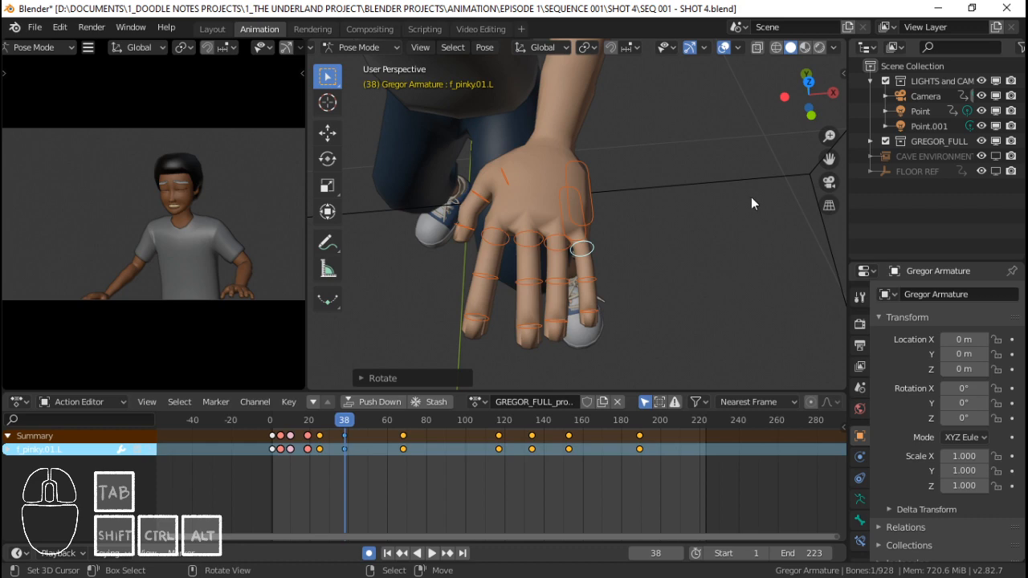
Rotate the left palm bone about -1.7° around local Z at frame 38.
{"action": "scroll", "coordinate": [645, 310], "scroll_direction": "up", "scroll_amount": 1}
{"action": "middle_click_drag", "start_coordinate": [645, 310], "coordinate": [561, 261]}
{"action": "right_click", "coordinate": [586, 230]}
{"action": "key", "text": "r"}
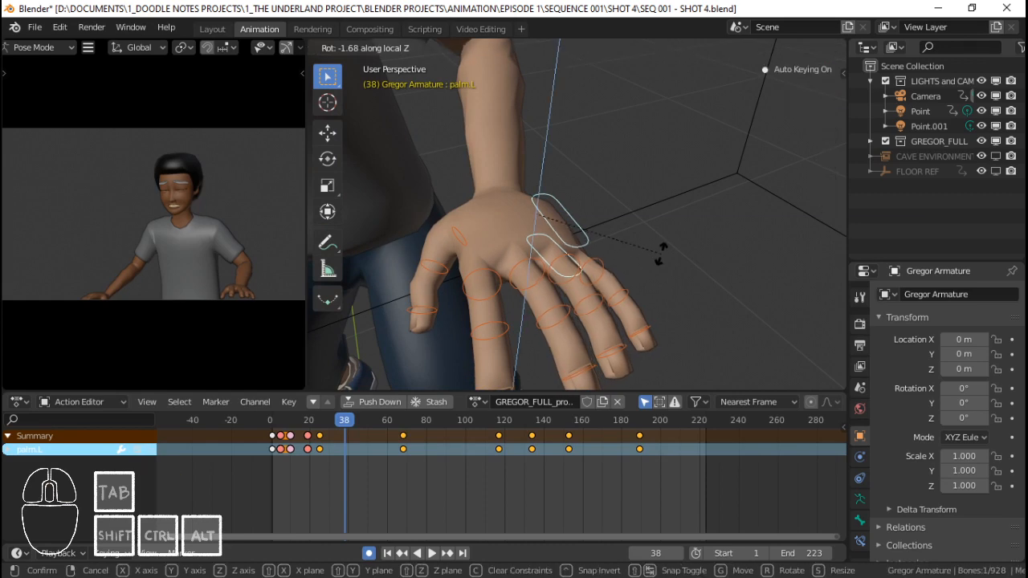
{"action": "left_click", "coordinate": [661, 254]}
Fine-tune the left palm's tilt at frame 38 by rotating its bone around local X in two passes.
{"action": "middle_click_drag", "start_coordinate": [661, 254], "coordinate": [613, 147]}
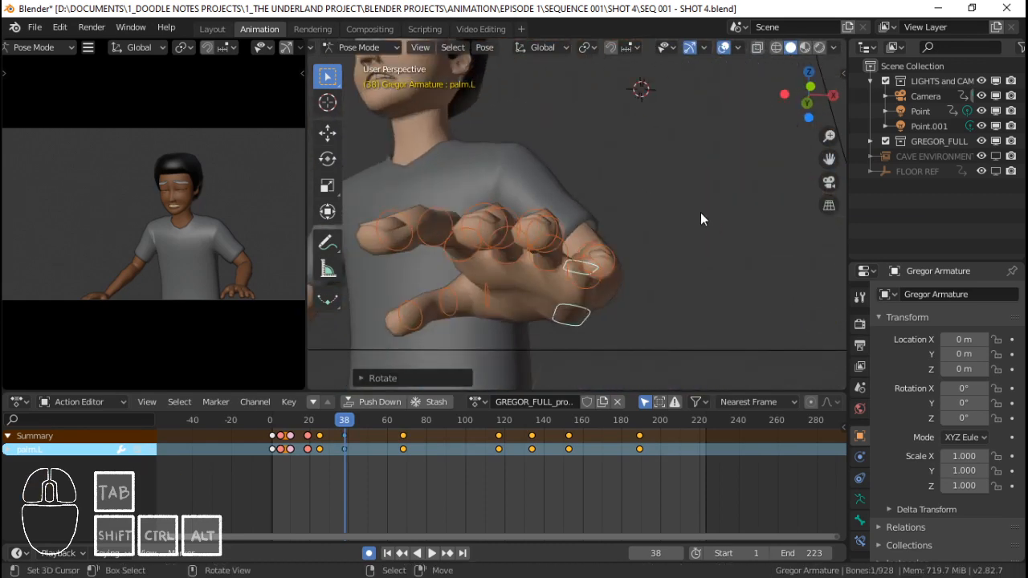
{"action": "key", "text": "r"}
{"action": "key", "text": "x"}
{"action": "key", "text": "x"}
{"action": "left_click", "coordinate": [664, 213]}
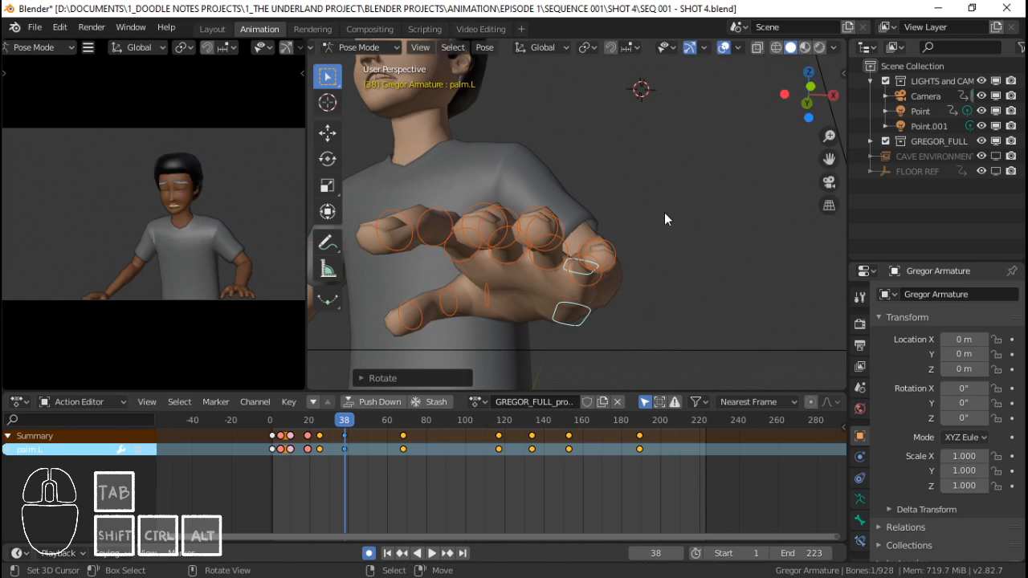
{"action": "middle_click_drag", "start_coordinate": [664, 212], "coordinate": [667, 241]}
{"action": "key", "text": "r"}
{"action": "key", "text": "x"}
{"action": "key", "text": "x"}
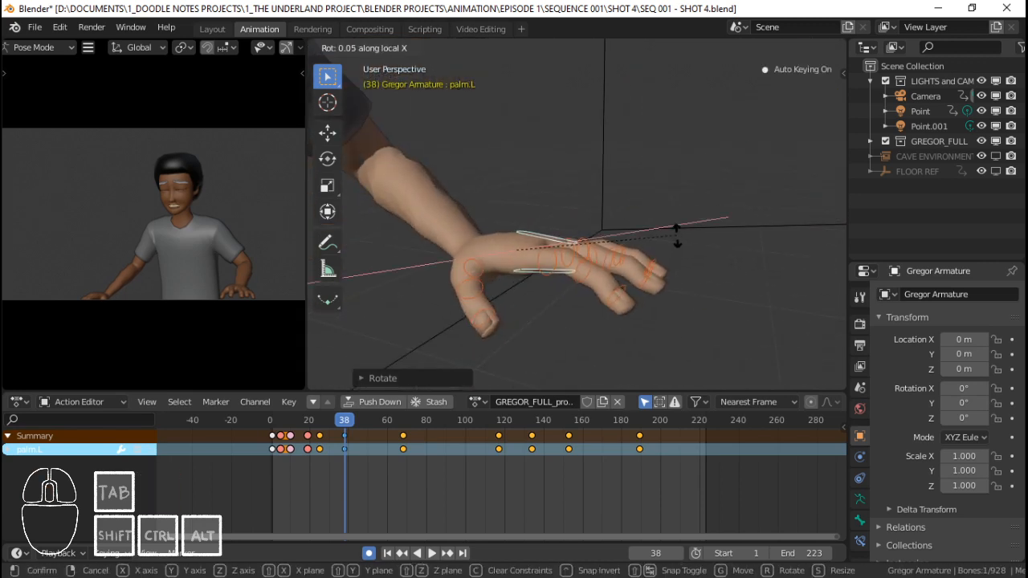
{"action": "left_click", "coordinate": [602, 241]}
Adjust the left thumb at frame 38 by rotating its base bone around local X.
{"action": "middle_click_drag", "start_coordinate": [602, 241], "coordinate": [526, 261]}
{"action": "left_click", "coordinate": [526, 263]}
{"action": "key", "text": "r"}
{"action": "key", "text": "x"}
{"action": "key", "text": "x"}
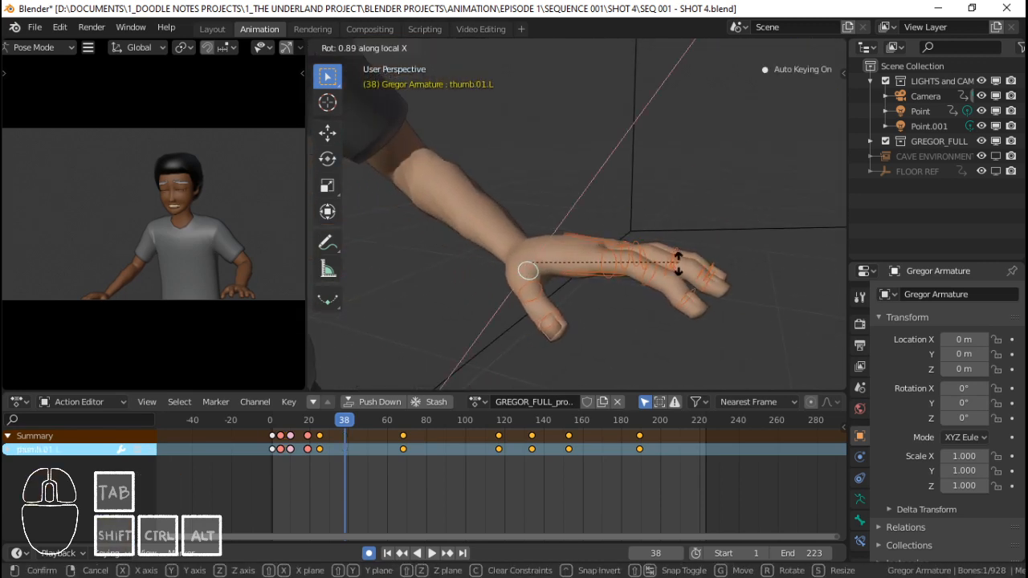
{"action": "left_click", "coordinate": [679, 274]}
Select all the left hand and finger bones and insert LocRot keyframes for them at frame 38.
{"action": "key", "text": "c"}
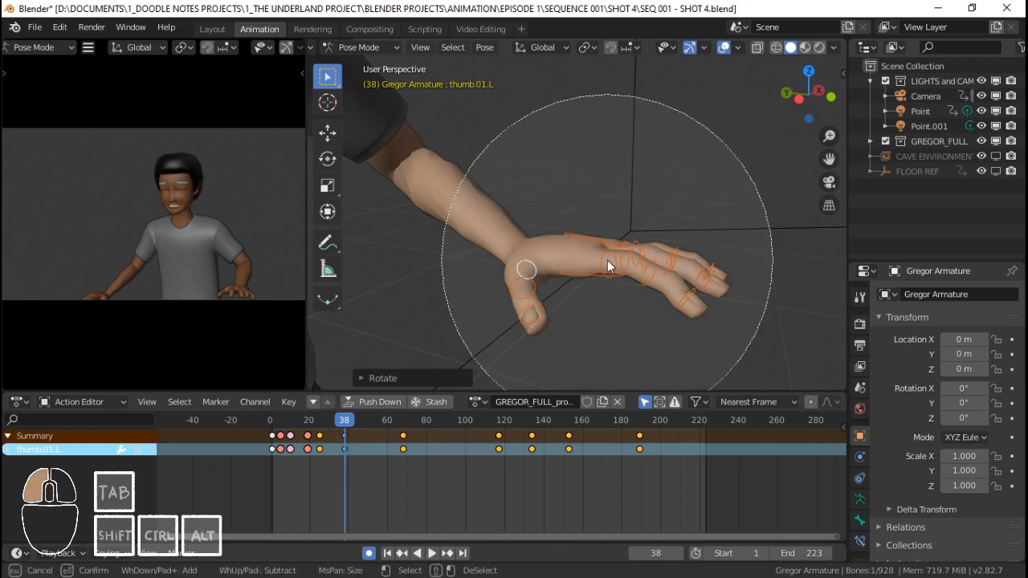
{"action": "left_click", "coordinate": [608, 265]}
{"action": "key", "text": "Escape"}
{"action": "key", "text": "i"}
Play back and scrub the left hand's motion around frames 24 to 52 to check the new pose.
{"action": "key", "text": "space"}
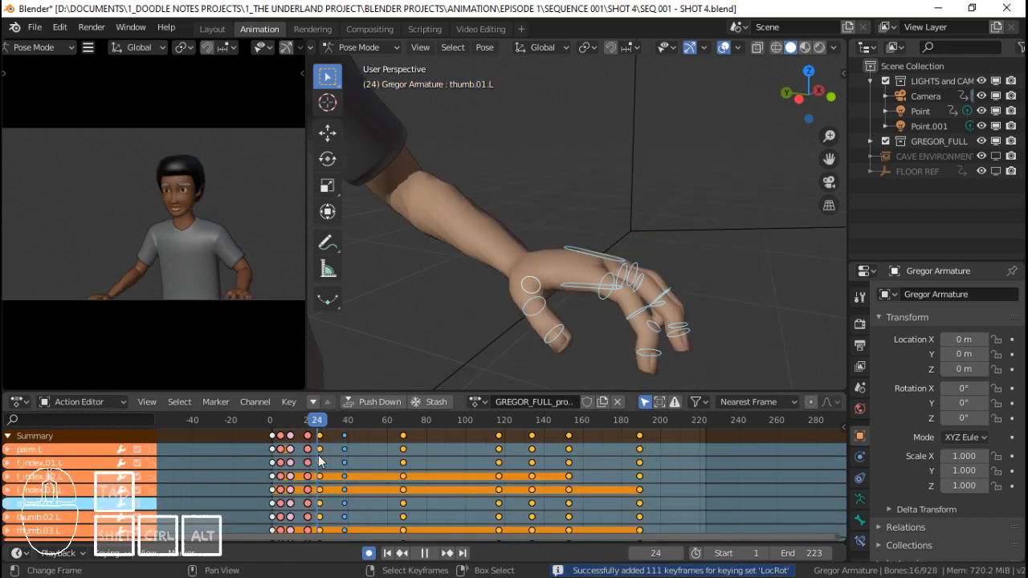
{"action": "key", "text": "space"}
{"action": "mouse_move", "coordinate": [331, 458]}
{"action": "left_mouse_down"}
{"action": "mouse_move", "coordinate": [296, 457]}
{"action": "mouse_move", "coordinate": [359, 454]}
{"action": "mouse_move", "coordinate": [291, 455]}
{"action": "mouse_move", "coordinate": [367, 456]}
{"action": "mouse_move", "coordinate": [311, 458]}
{"action": "left_mouse_up"}
{"action": "key", "text": "space"}
{"action": "key", "text": "space"}
{"action": "key", "text": "space"}
{"action": "key", "text": "space"}
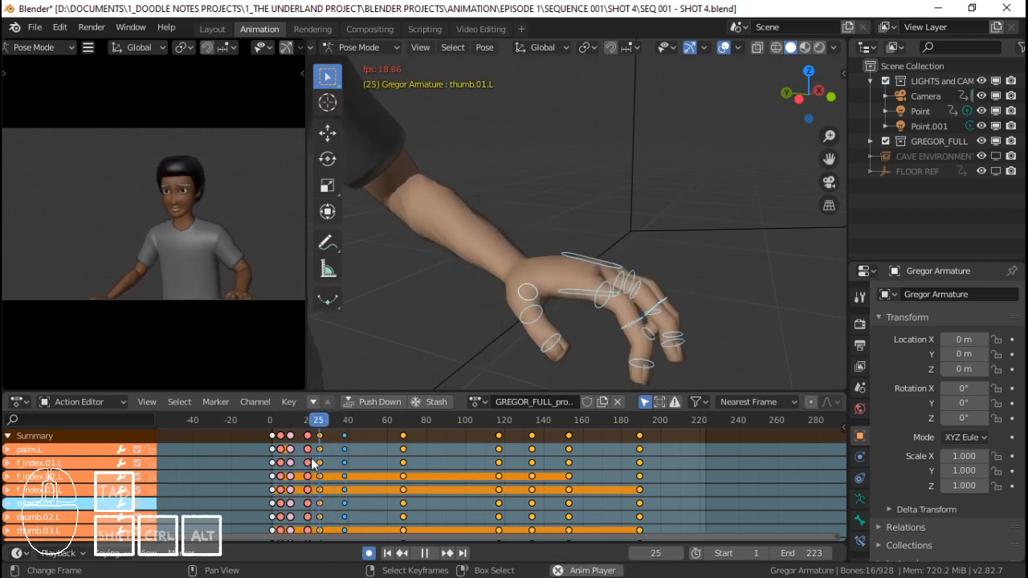
{"action": "key", "text": "space"}
{"action": "key", "text": "space"}
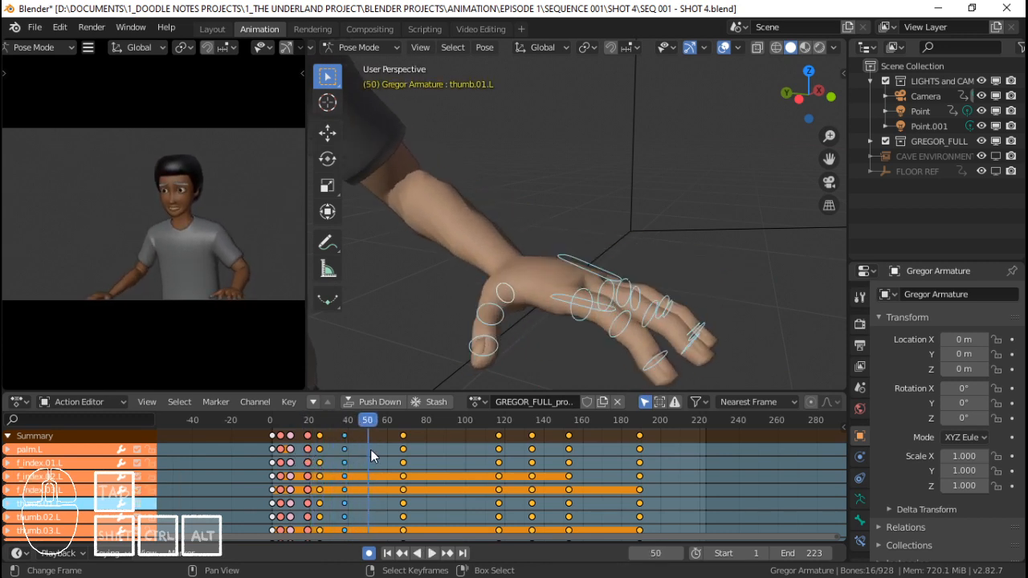
{"action": "key", "text": "space"}
{"action": "left_click", "coordinate": [327, 460]}
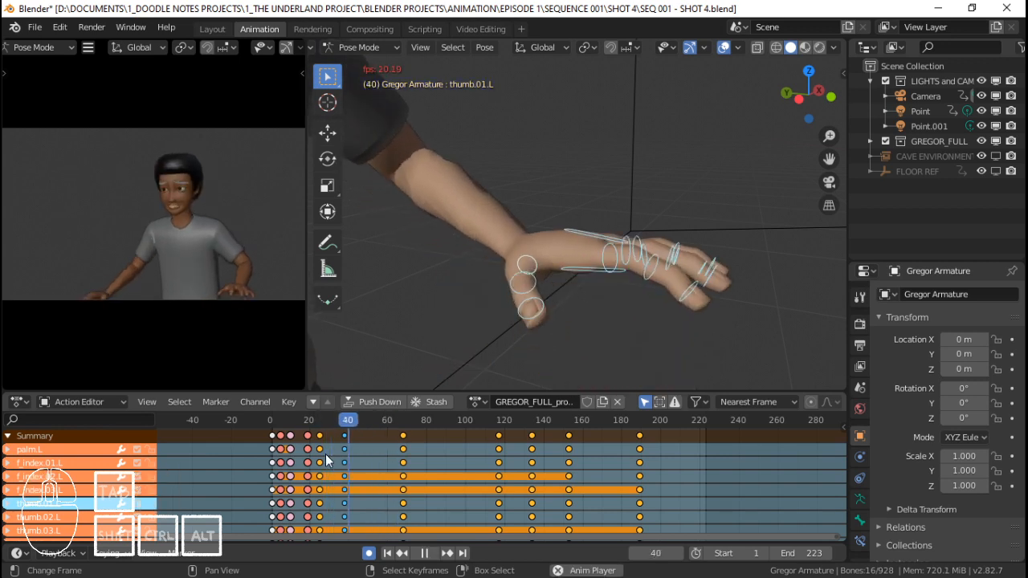
{"action": "key", "text": "space"}
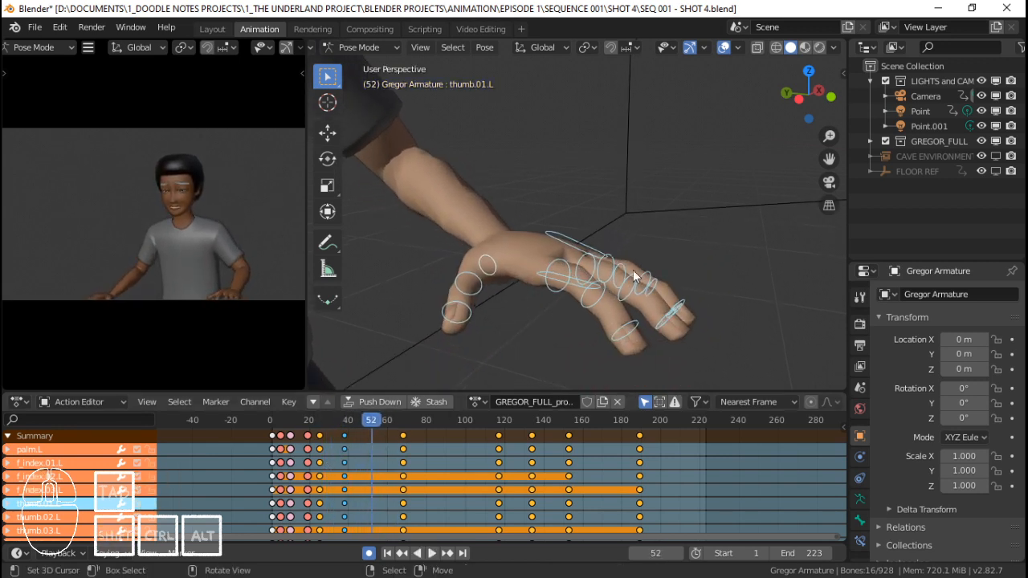
Lower the left ring and middle fingers at frame 52 by rotating their base bones around the X axis.
{"action": "middle_click_drag", "start_coordinate": [633, 270], "coordinate": [588, 276]}
{"action": "right_click", "coordinate": [588, 275]}
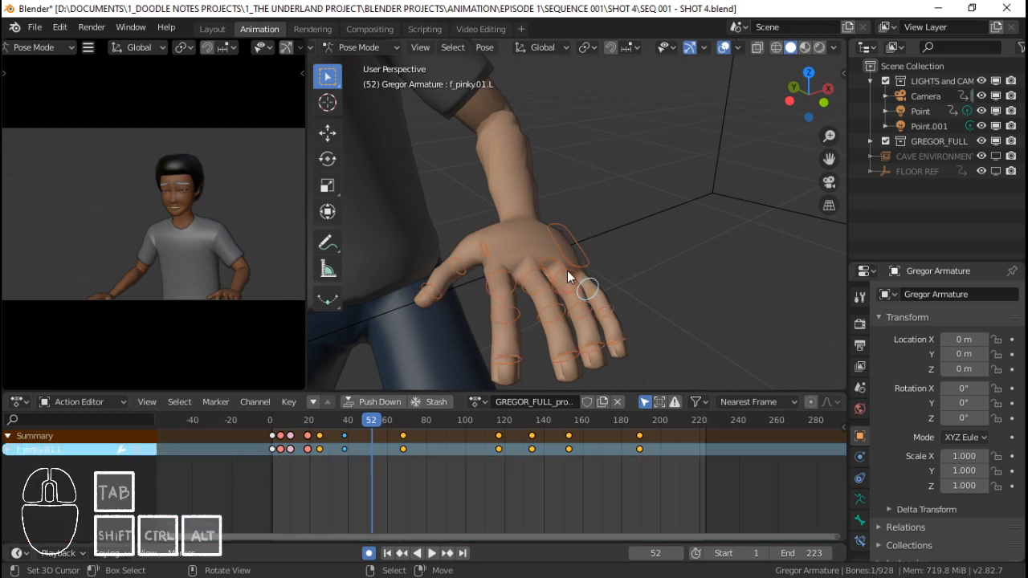
{"action": "right_click", "coordinate": [567, 271]}
{"action": "key", "text": "r"}
{"action": "key", "text": "x"}
{"action": "left_click", "coordinate": [563, 287]}
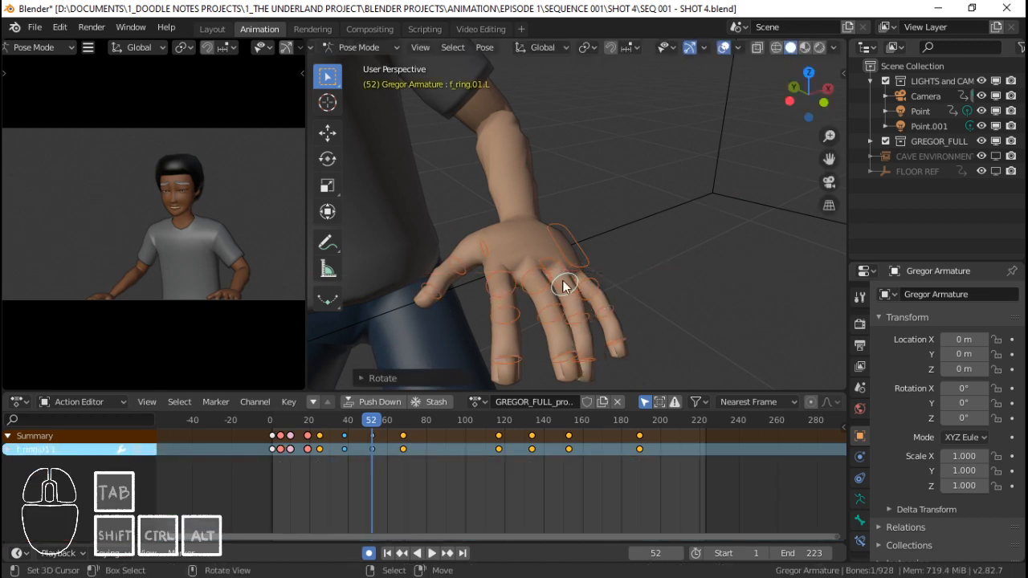
{"action": "right_click", "coordinate": [549, 281]}
{"action": "key", "text": "r"}
{"action": "key", "text": "x"}
{"action": "key", "text": "x"}
{"action": "left_click", "coordinate": [645, 284]}
Adjust the left palm around local X and the pinky's base bone around the X axis at frame 52.
{"action": "right_click", "coordinate": [586, 260]}
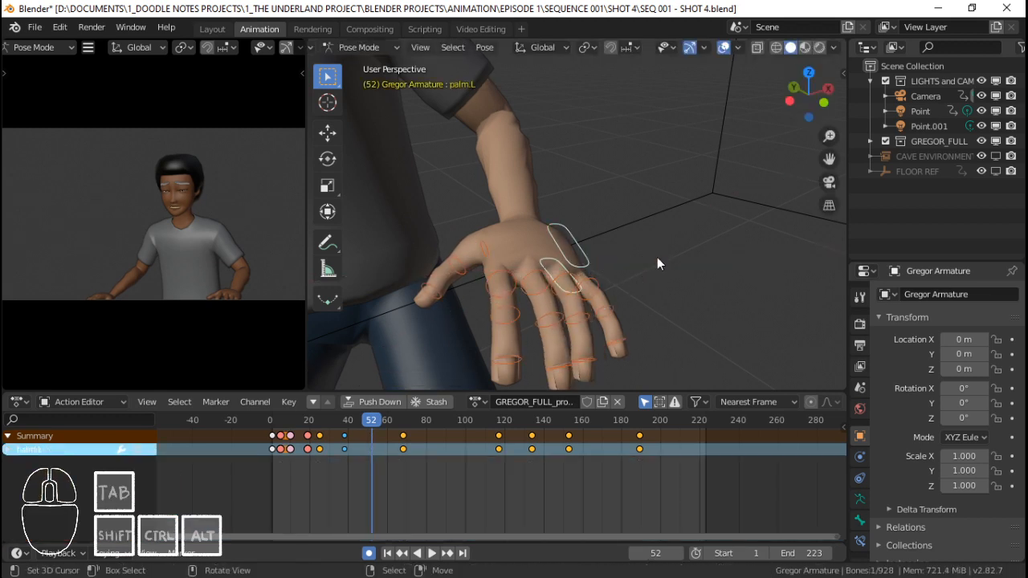
{"action": "key", "text": "r"}
{"action": "key", "text": "x"}
{"action": "key", "text": "x"}
{"action": "left_click", "coordinate": [652, 278]}
{"action": "right_click", "coordinate": [590, 294]}
{"action": "key", "text": "r"}
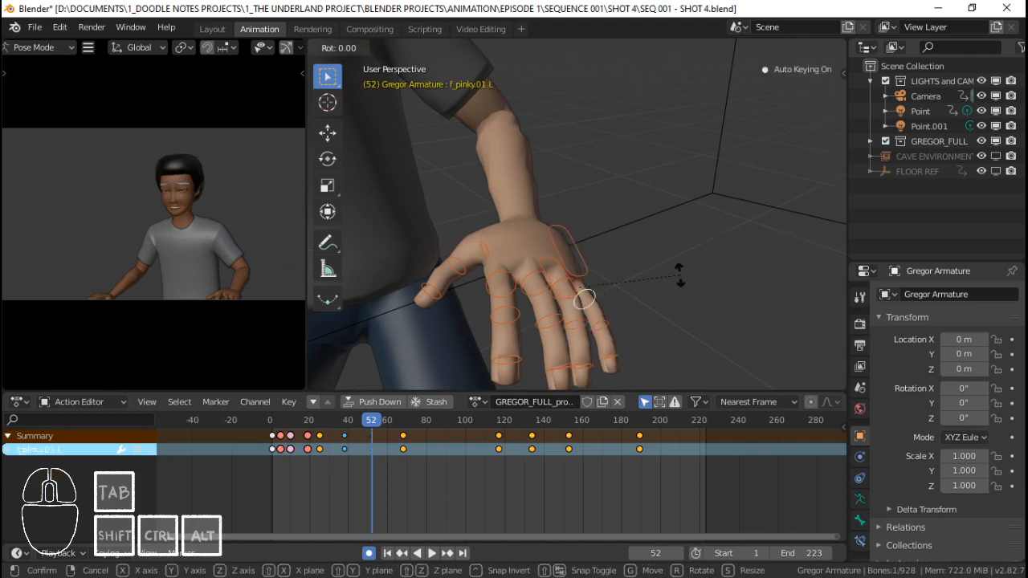
{"action": "key", "text": "x"}
{"action": "left_click", "coordinate": [673, 298]}
Lower the left thumb slightly at frame 52 by rotating its base bone around local X.
{"action": "middle_click_drag", "start_coordinate": [672, 298], "coordinate": [515, 272]}
{"action": "right_click", "coordinate": [538, 270]}
{"action": "key", "text": "r"}
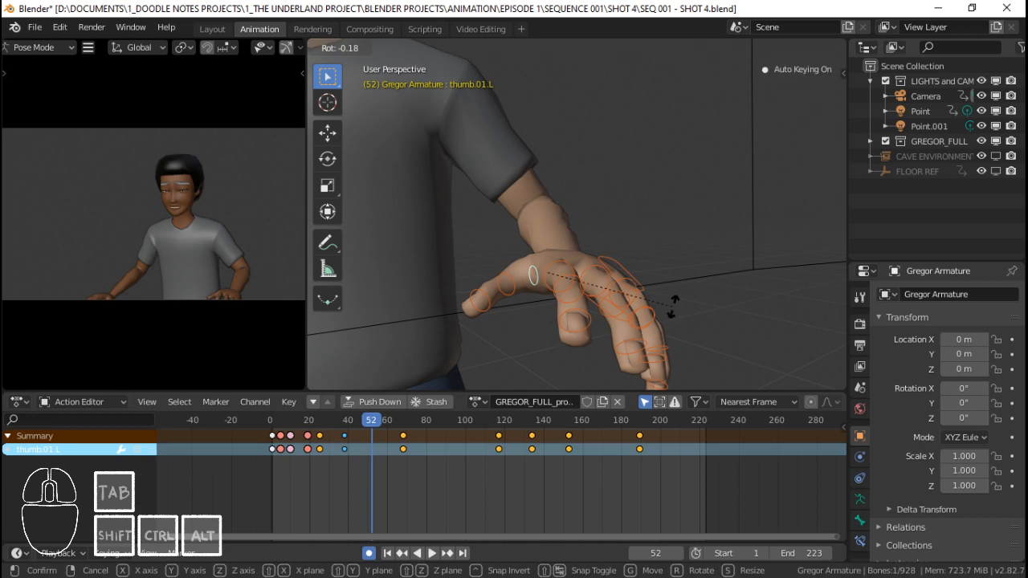
{"action": "key", "text": "x"}
{"action": "key", "text": "x"}
{"action": "left_click", "coordinate": [677, 301]}
Adjust the left index finger at frame 52 by rotating its base bone around local X.
{"action": "right_click", "coordinate": [566, 282]}
{"action": "key", "text": "r"}
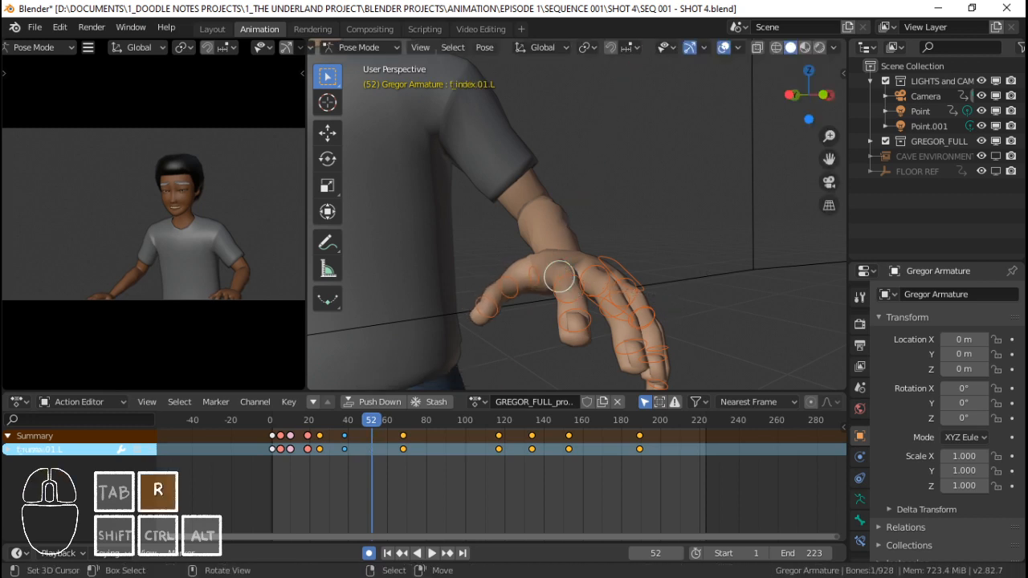
{"action": "key", "text": "x"}
{"action": "key", "text": "x"}
{"action": "left_click", "coordinate": [697, 283]}
Play back and scrub the hand's motion between about frames 16 and 71 to review the frame 52 pose.
{"action": "left_click", "coordinate": [363, 447]}
{"action": "key", "text": "space"}
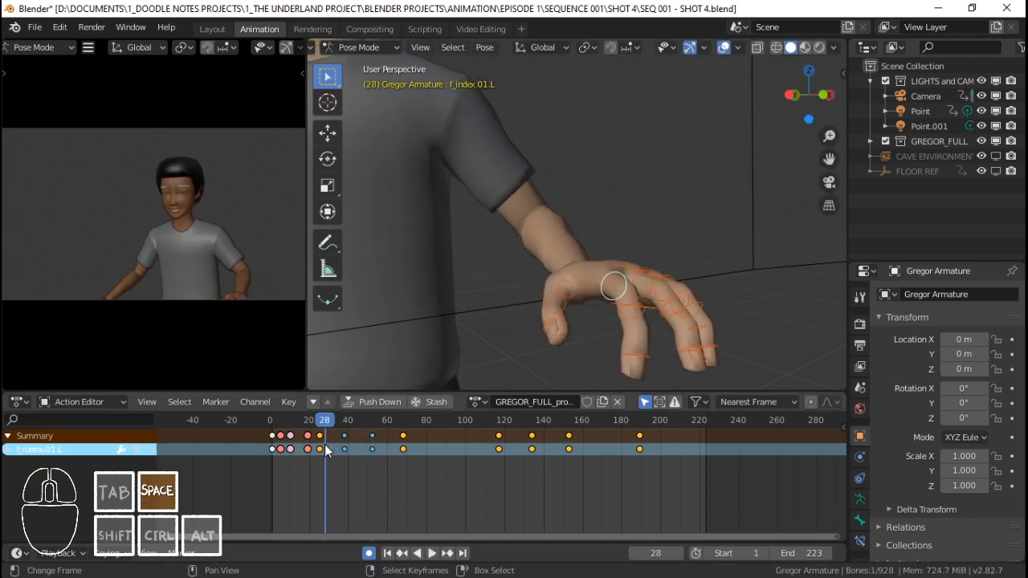
{"action": "key", "text": "space"}
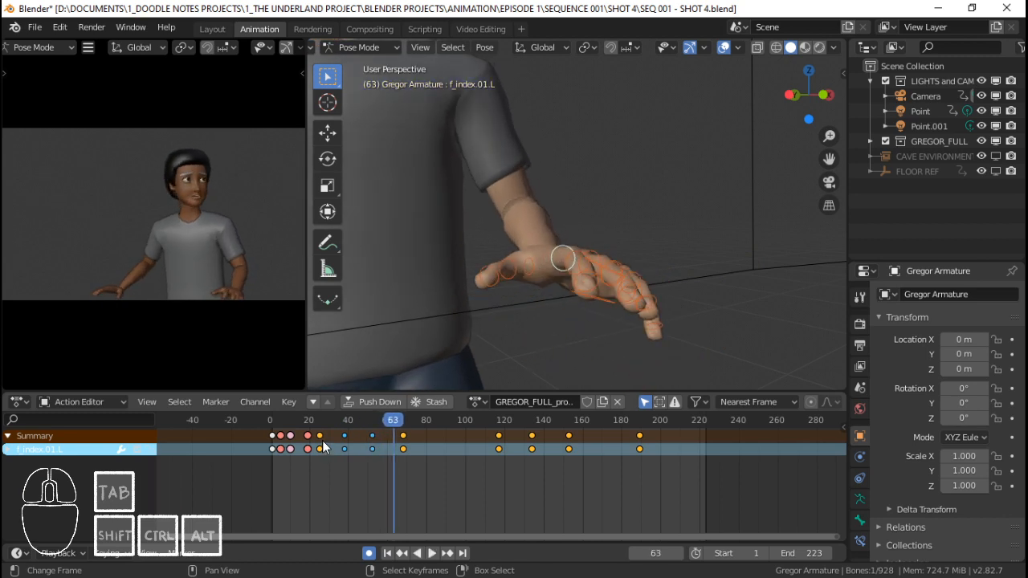
{"action": "left_click", "coordinate": [304, 440]}
{"action": "key", "text": "space"}
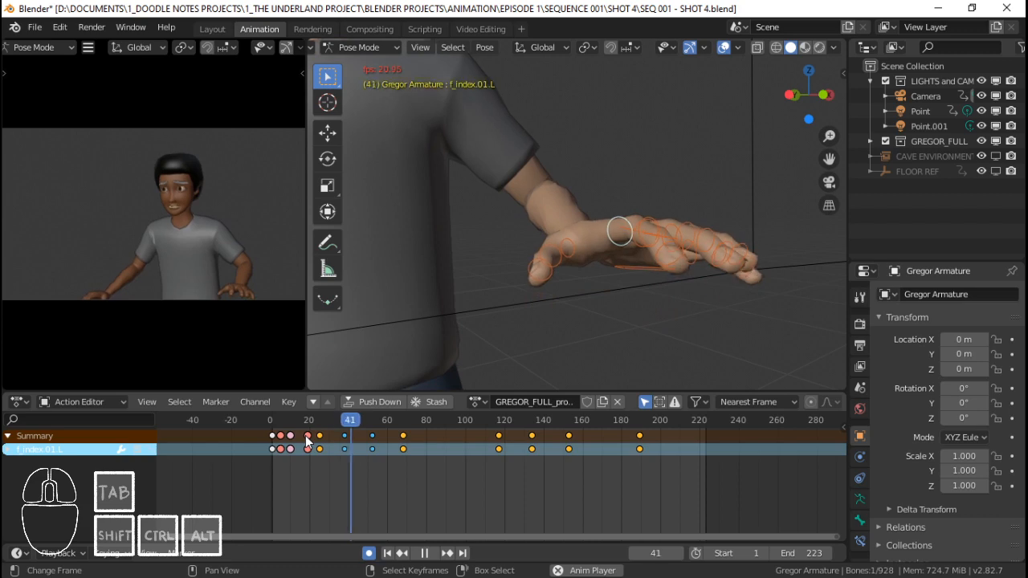
{"action": "left_click_drag", "start_coordinate": [337, 450], "coordinate": [273, 455]}
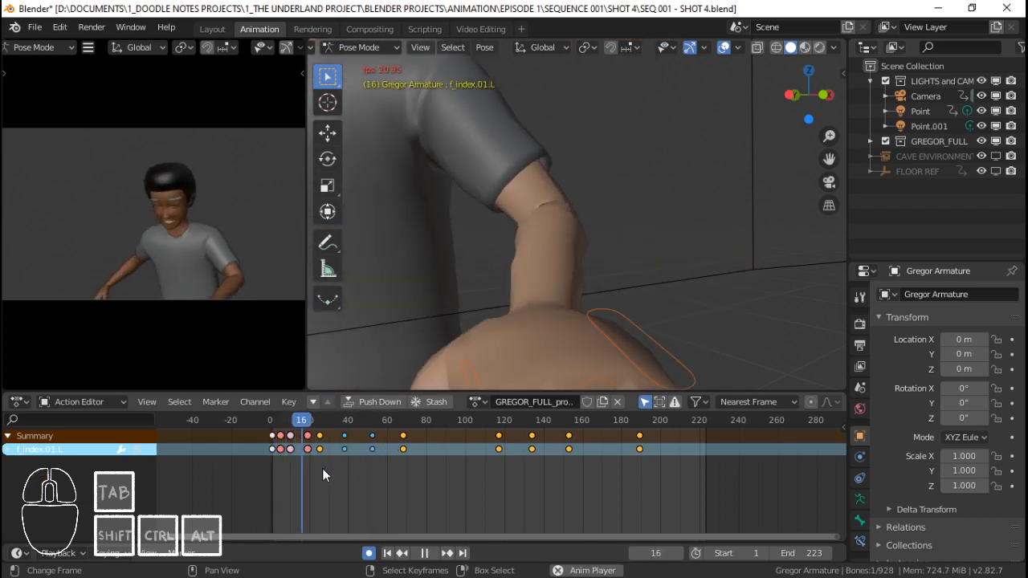
{"action": "key", "text": "space"}
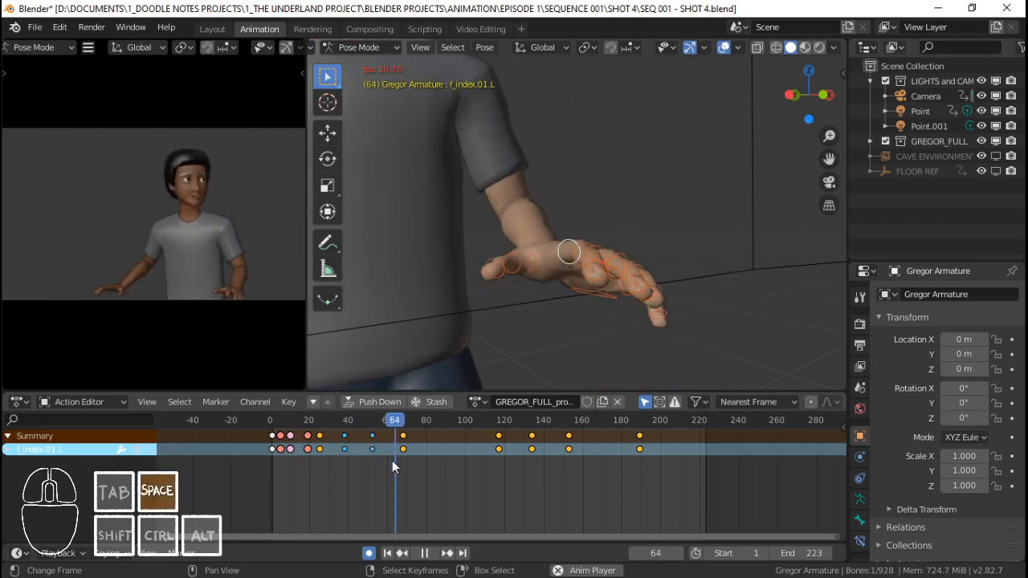
{"action": "left_click", "coordinate": [359, 448]}
{"action": "key", "text": "space"}
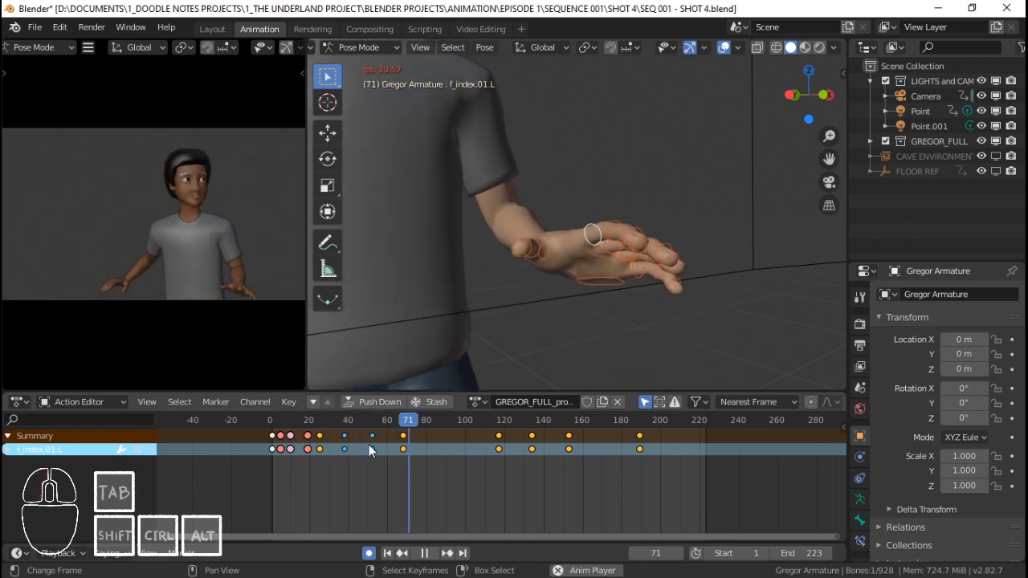
{"action": "left_click", "coordinate": [345, 446]}
{"action": "key", "text": "space"}
{"action": "key", "text": "space"}
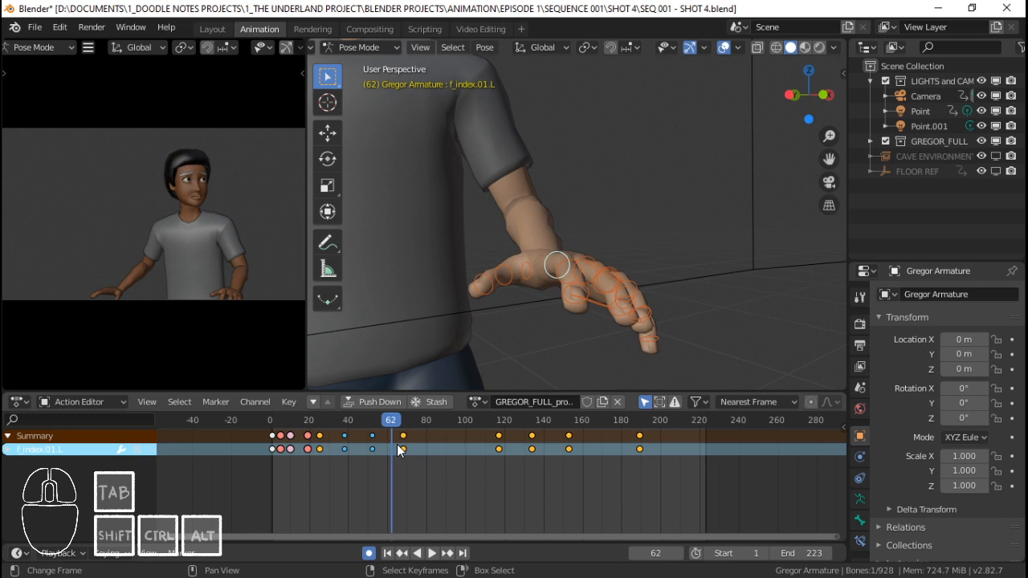
Curl the left pinky at frame 61 by rotating its middle bone around local X.
{"action": "left_click", "coordinate": [378, 444]}
{"action": "key", "text": "space"}
{"action": "middle_click_drag", "start_coordinate": [566, 323], "coordinate": [612, 302]}
{"action": "key", "text": "r"}
{"action": "key", "text": "x"}
{"action": "key", "text": "x"}
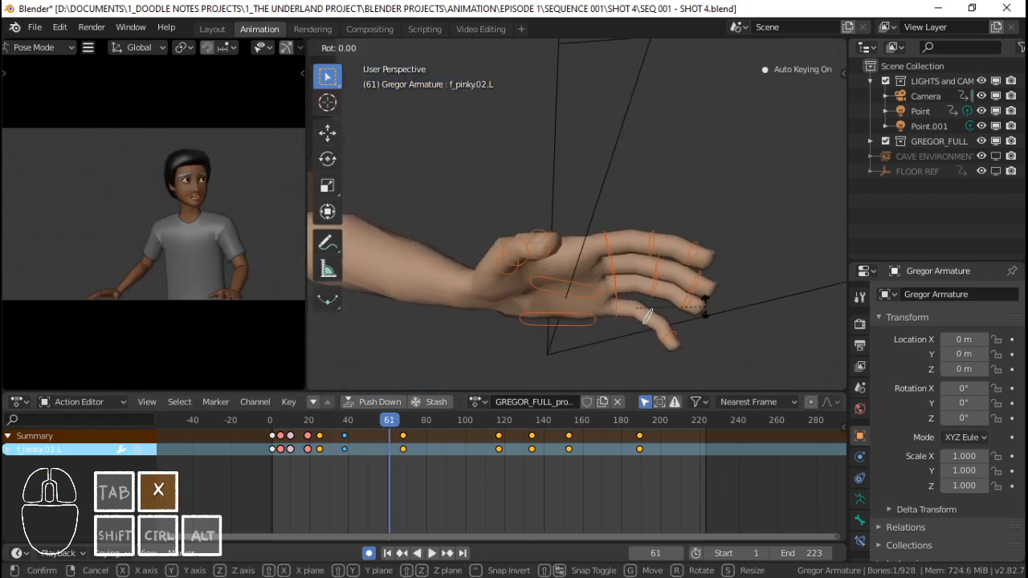
{"action": "left_click", "coordinate": [698, 326]}
Lower the left pinky at frame 61 by rotating its base bone about 5.4° around local X.
{"action": "right_click", "coordinate": [617, 311]}
{"action": "key", "text": "r"}
{"action": "key", "text": "x"}
{"action": "key", "text": "x"}
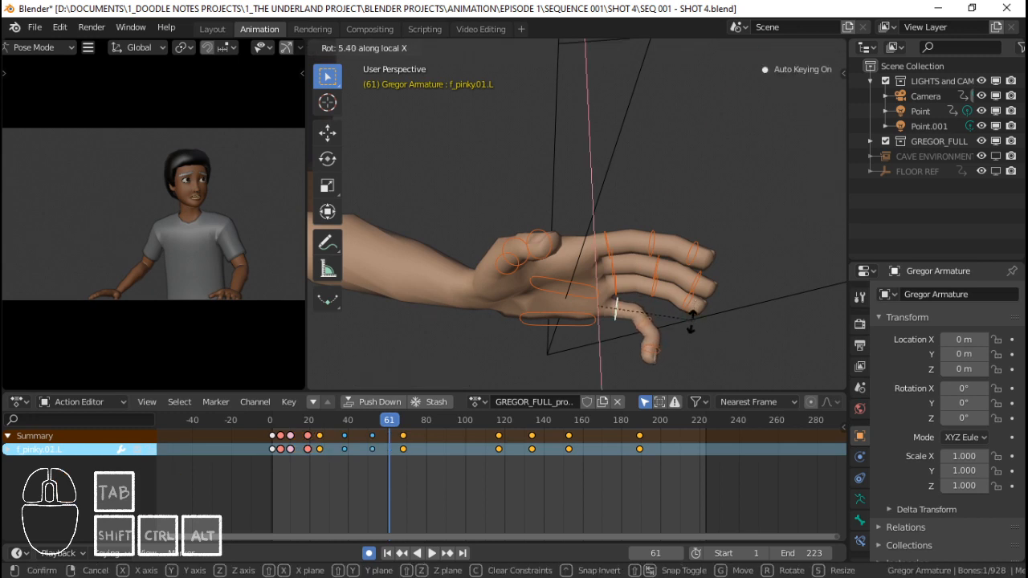
{"action": "left_click", "coordinate": [692, 322]}
Lower the left ring finger at frame 61 by rotating its base bone around local X.
{"action": "right_click", "coordinate": [621, 296]}
{"action": "key", "text": "r"}
{"action": "right_click", "coordinate": [704, 295]}
{"action": "right_click", "coordinate": [616, 288]}
{"action": "middle_click_drag", "start_coordinate": [666, 280], "coordinate": [653, 318], "text": "shift"}
{"action": "key", "text": "x"}
{"action": "key", "text": "r"}
{"action": "key", "text": "x"}
{"action": "key", "text": "x"}
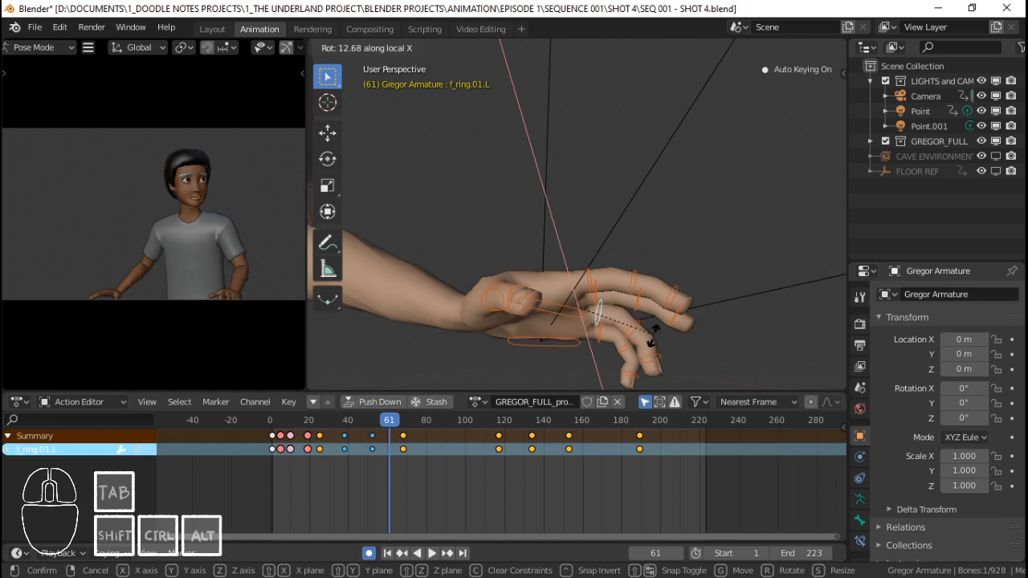
{"action": "left_click", "coordinate": [616, 314]}
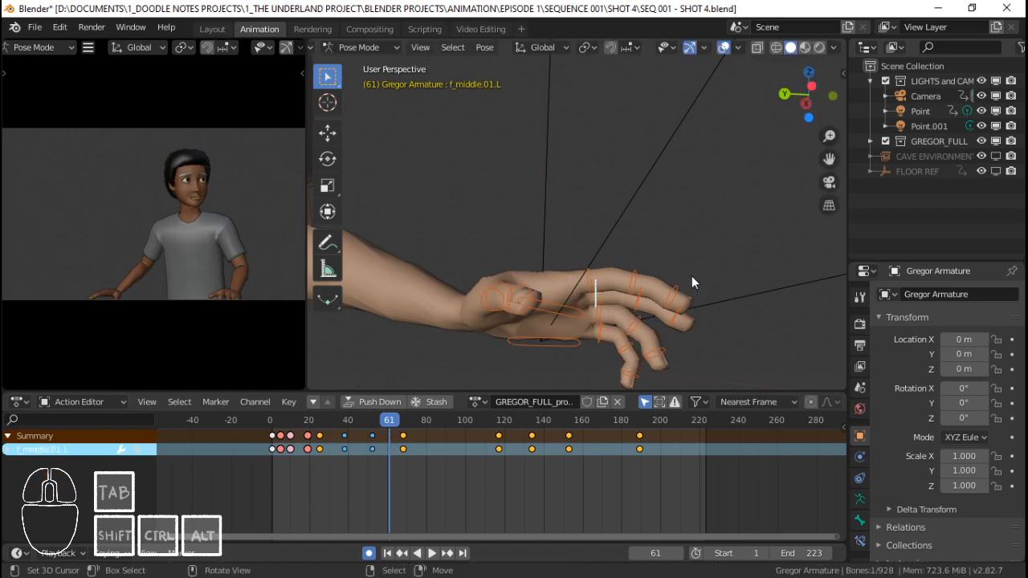
Lower the left middle finger at frame 61 by rotating its base bone around local X.
{"action": "key", "text": "r"}
{"action": "key", "text": "x"}
{"action": "key", "text": "x"}
{"action": "left_click", "coordinate": [692, 298]}
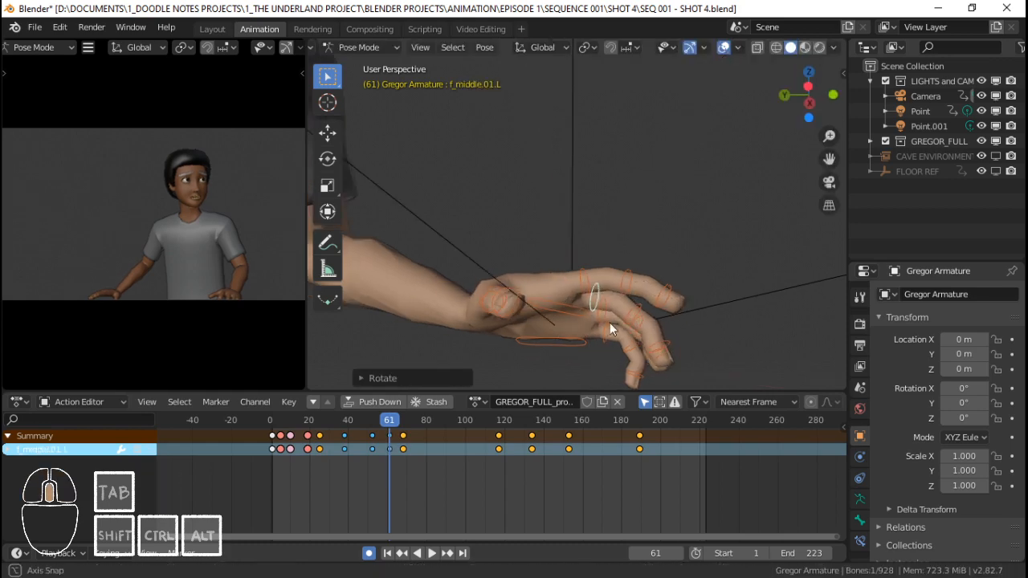
Lower the left index finger at frame 61 by rotating its base bone around the X axis.
{"action": "middle_click_drag", "start_coordinate": [609, 323], "coordinate": [566, 7]}
{"action": "left_click", "coordinate": [560, 281]}
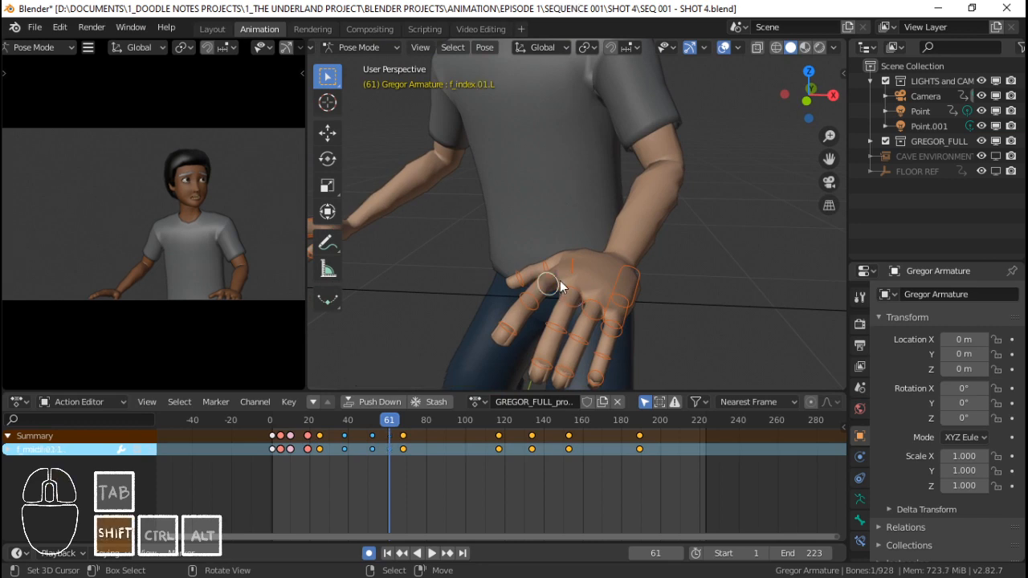
{"action": "middle_click_drag", "start_coordinate": [559, 280], "coordinate": [471, 272]}
{"action": "key", "text": "r"}
{"action": "key", "text": "x"}
{"action": "left_click", "coordinate": [675, 237]}
Adjust the left thumb at frame 61 by rotating its base bone around local X.
{"action": "left_click", "coordinate": [471, 273]}
{"action": "key", "text": "r"}
{"action": "key", "text": "x"}
{"action": "key", "text": "x"}
{"action": "left_click", "coordinate": [631, 279]}
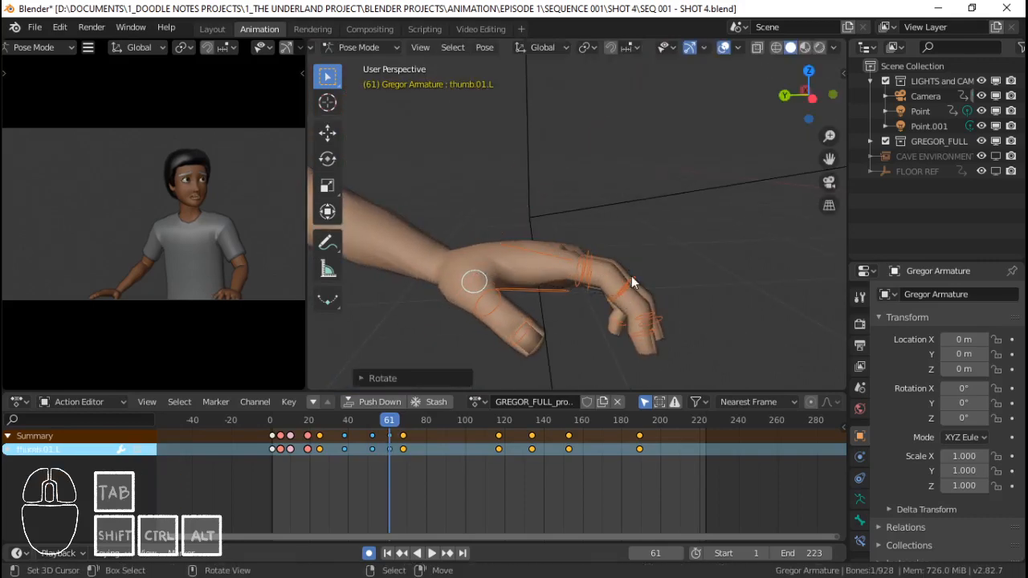
Select all the left hand and finger bones and insert LocRot keyframes for them at frame 61.
{"action": "middle_click_drag", "start_coordinate": [632, 275], "coordinate": [693, 261]}
{"action": "key", "text": "c"}
{"action": "left_click", "coordinate": [630, 284]}
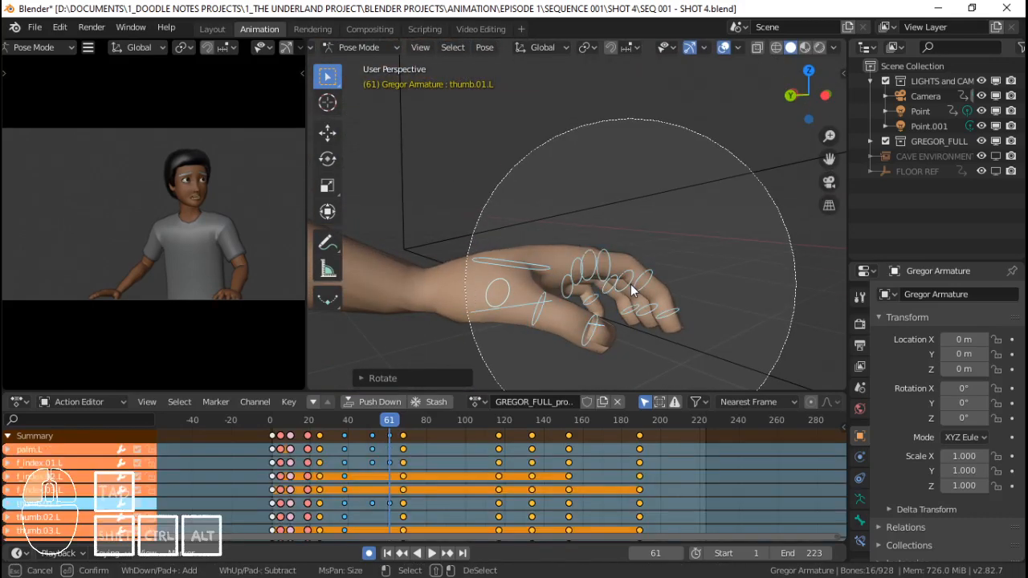
{"action": "key", "text": "Escape"}
{"action": "key", "text": "i"}
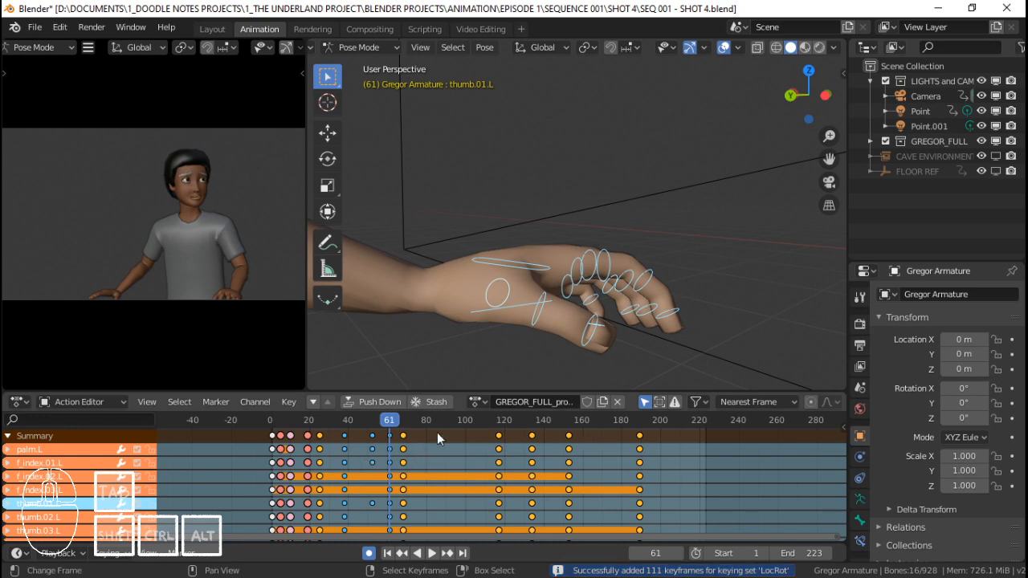
Insert LocRot keyframes for the selected left hand bones at frame 52 and play the motion from there.
{"action": "key", "text": "Down"}
{"action": "key", "text": "i"}
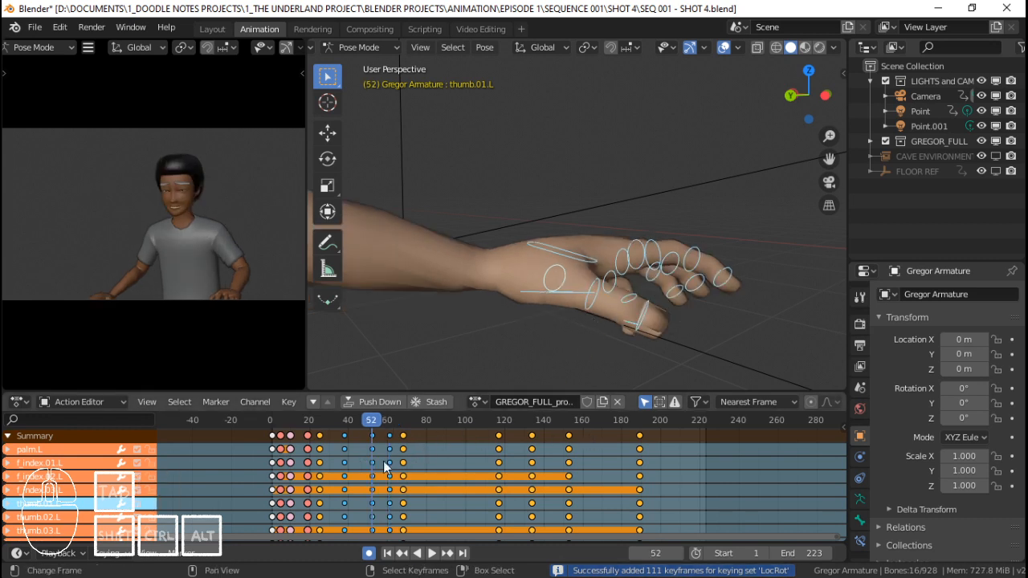
{"action": "left_click", "coordinate": [371, 468]}
{"action": "key", "text": "space"}
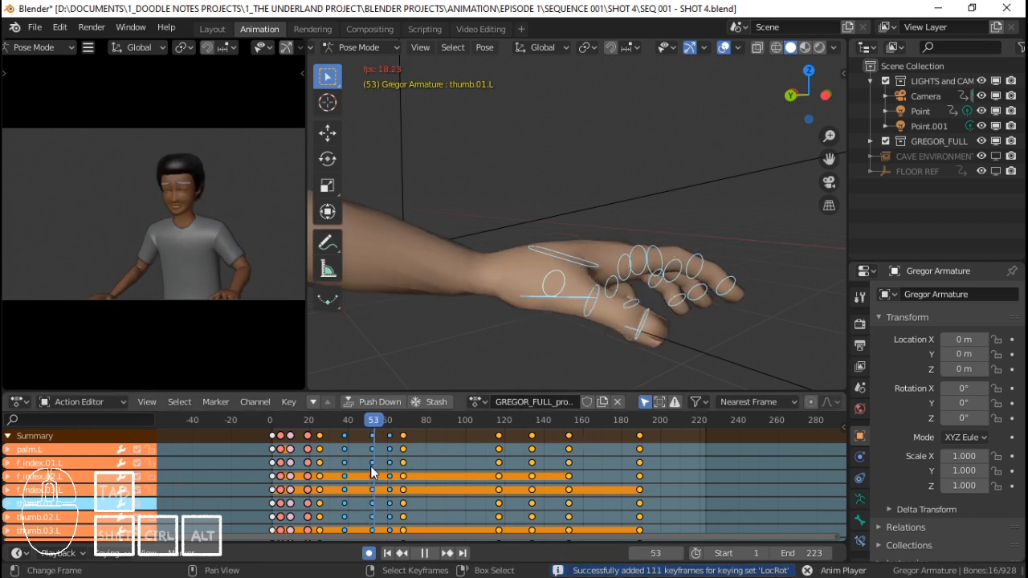
Play the shot again from near its start and stop at frame 33 to check the left hand's motion.
{"action": "left_click", "coordinate": [283, 470]}
{"action": "key", "text": "space"}
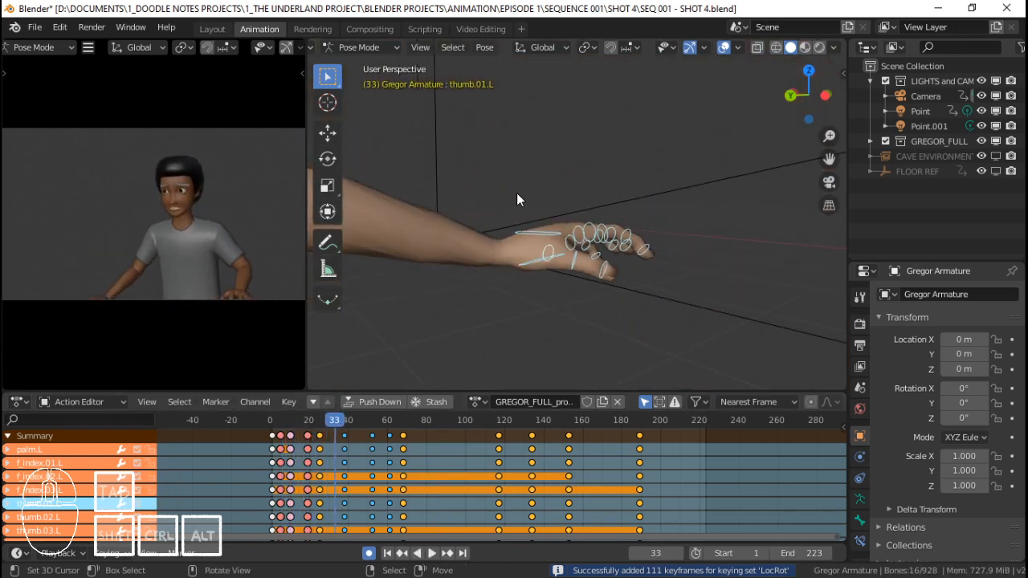
Select the right thumb's middle bone and show its X Location curve's properties in the Graph Editor.
{"action": "middle_click_drag", "start_coordinate": [615, 254], "coordinate": [562, 241], "text": "shift"}
{"action": "scroll", "coordinate": [450, 257], "scroll_direction": "down", "scroll_amount": 3}
{"action": "left_click", "coordinate": [394, 271]}
{"action": "key", "text": "ctrl+Tab"}
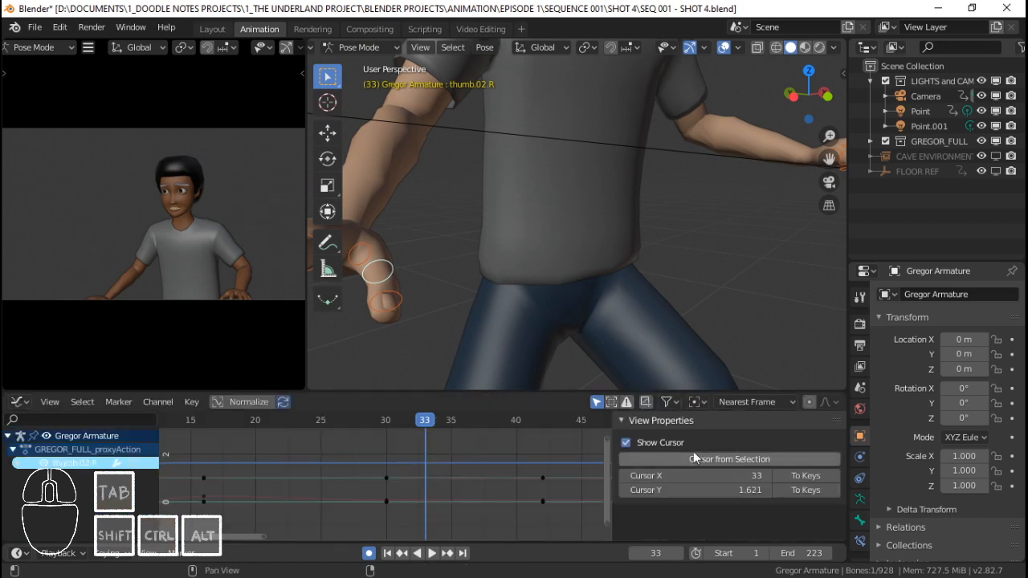
{"action": "key", "text": "n"}
{"action": "key", "text": "n"}
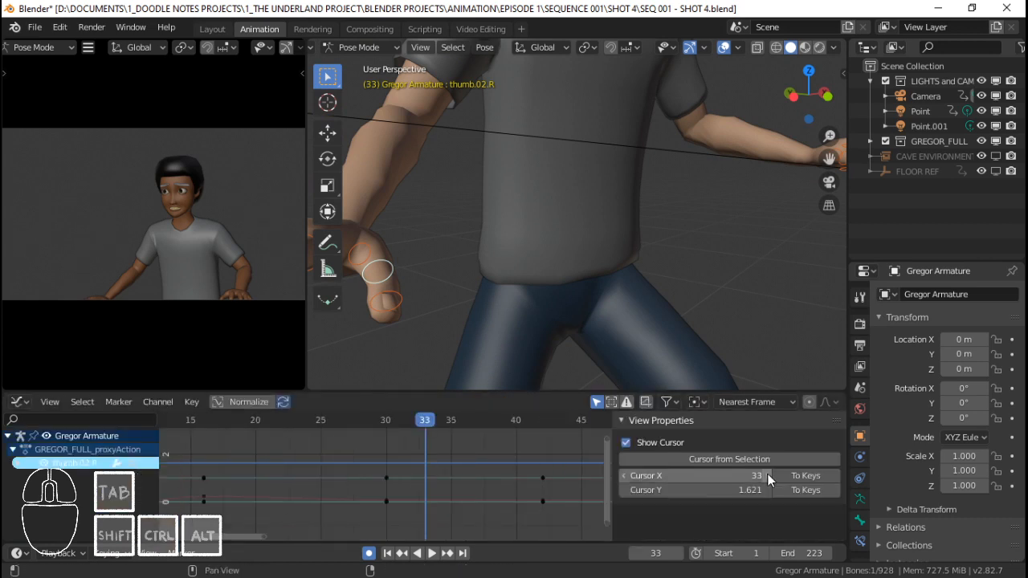
{"action": "left_click", "coordinate": [17, 464]}
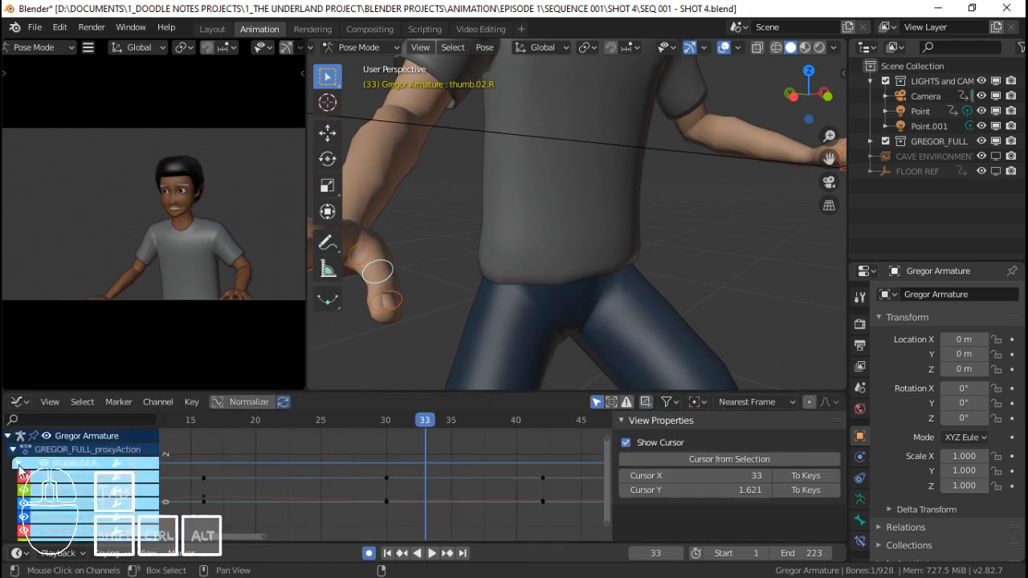
{"action": "left_click", "coordinate": [89, 478]}
{"action": "scroll", "coordinate": [384, 267], "scroll_direction": "down", "scroll_amount": 2}
{"action": "middle_click_drag", "start_coordinate": [384, 268], "coordinate": [516, 263]}
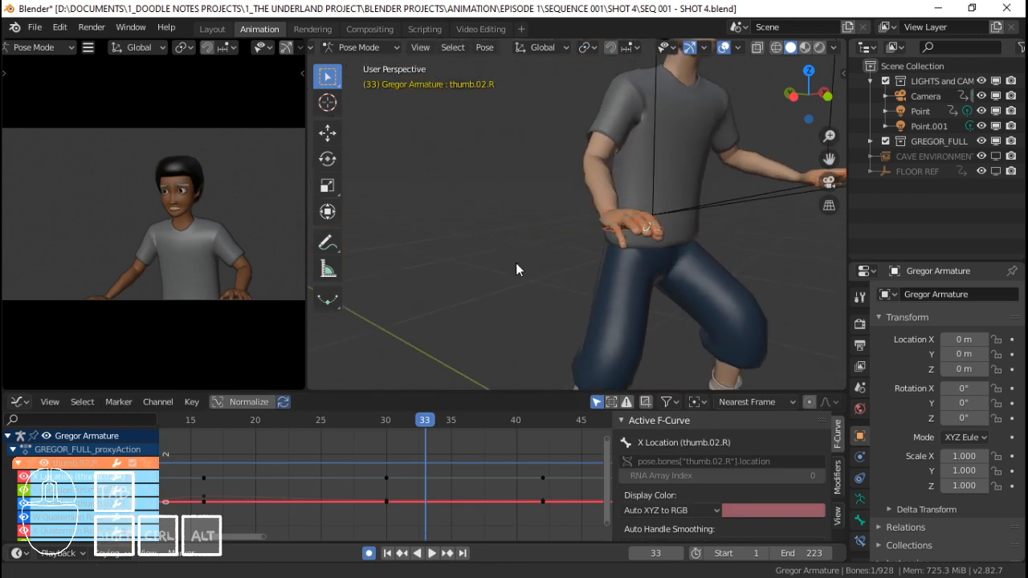
Select the right ring finger's base bone and display the F-curve modifiers of its Y Quaternion Rotation curve.
{"action": "right_click", "coordinate": [639, 219]}
{"action": "middle_click_drag", "start_coordinate": [639, 219], "coordinate": [580, 233]}
{"action": "scroll", "coordinate": [580, 233], "scroll_direction": "up", "scroll_amount": 2}
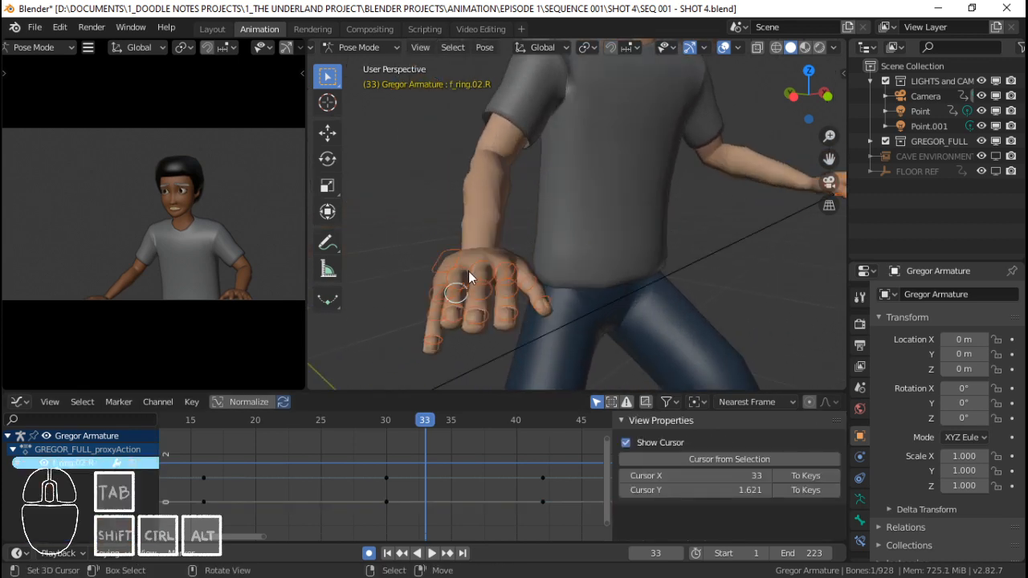
{"action": "right_click", "coordinate": [468, 272]}
{"action": "right_click", "coordinate": [468, 271]}
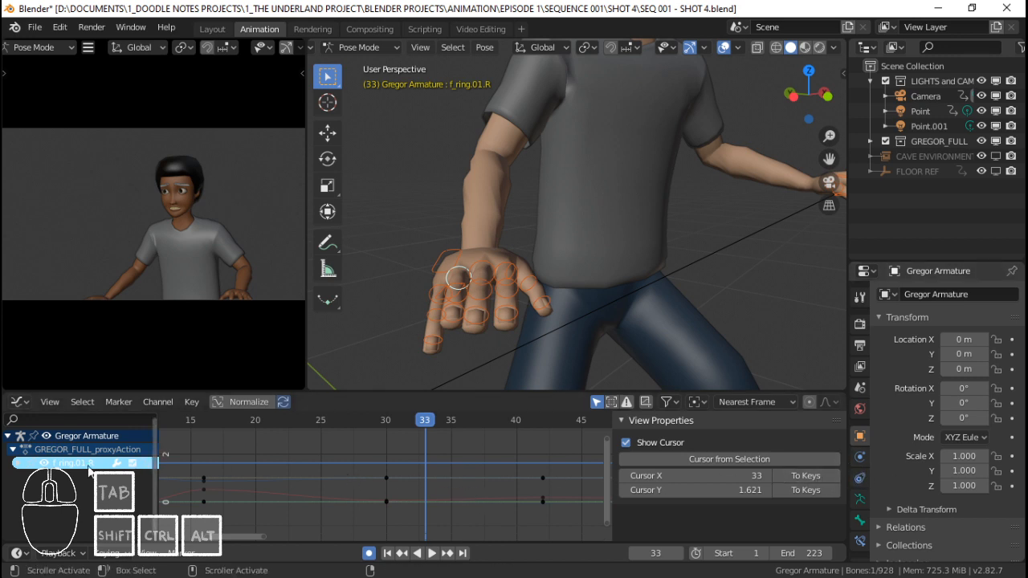
{"action": "left_click", "coordinate": [17, 463]}
{"action": "left_click", "coordinate": [64, 485]}
{"action": "left_click", "coordinate": [72, 478]}
{"action": "scroll", "coordinate": [70, 505], "scroll_direction": "down", "scroll_amount": 2}
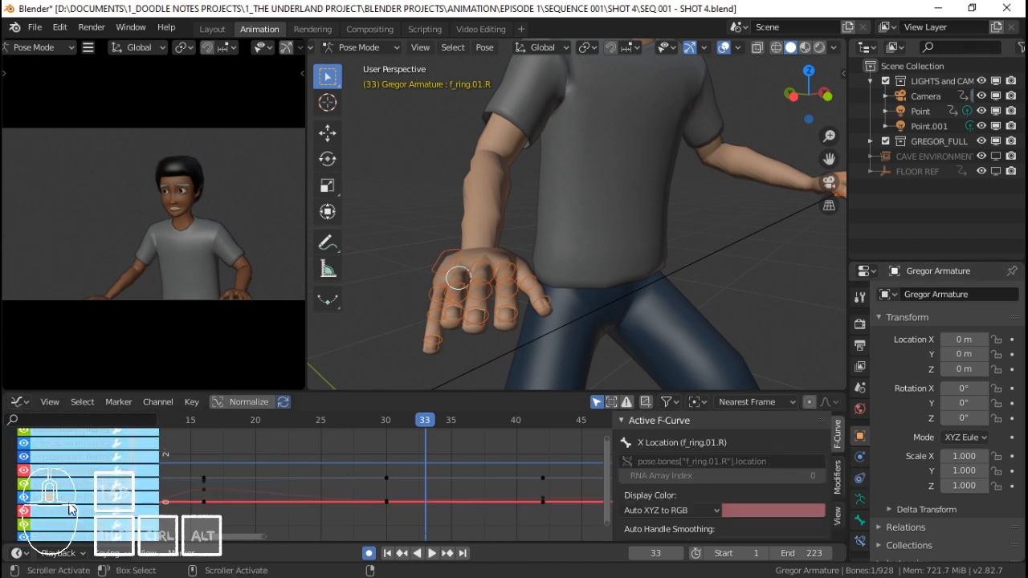
{"action": "left_click", "coordinate": [71, 508]}
{"action": "left_click", "coordinate": [838, 485]}
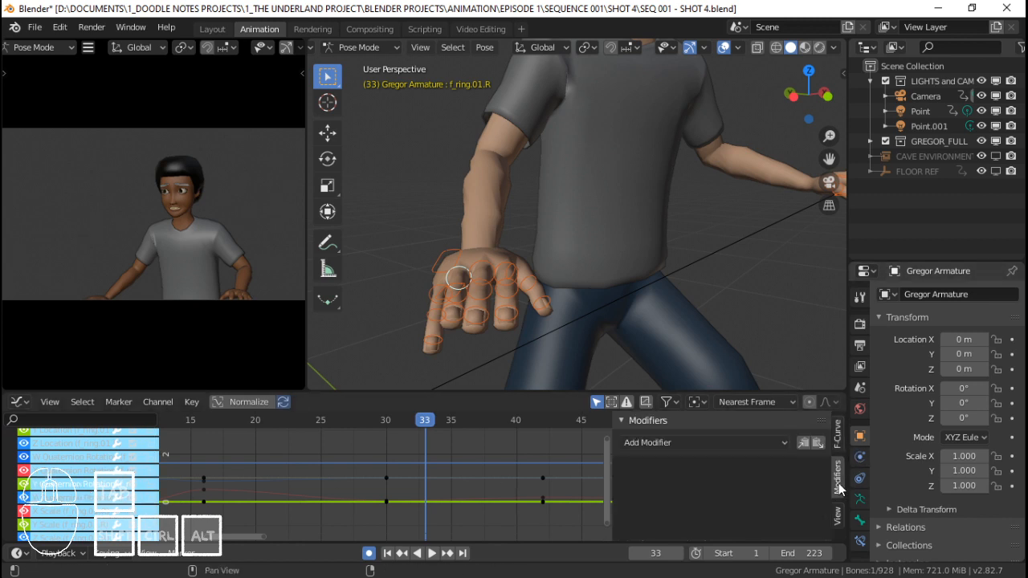
Bring the left hand into view and select the base bone of its middle finger in Pose Mode.
{"action": "key", "text": "ctrl+Tab"}
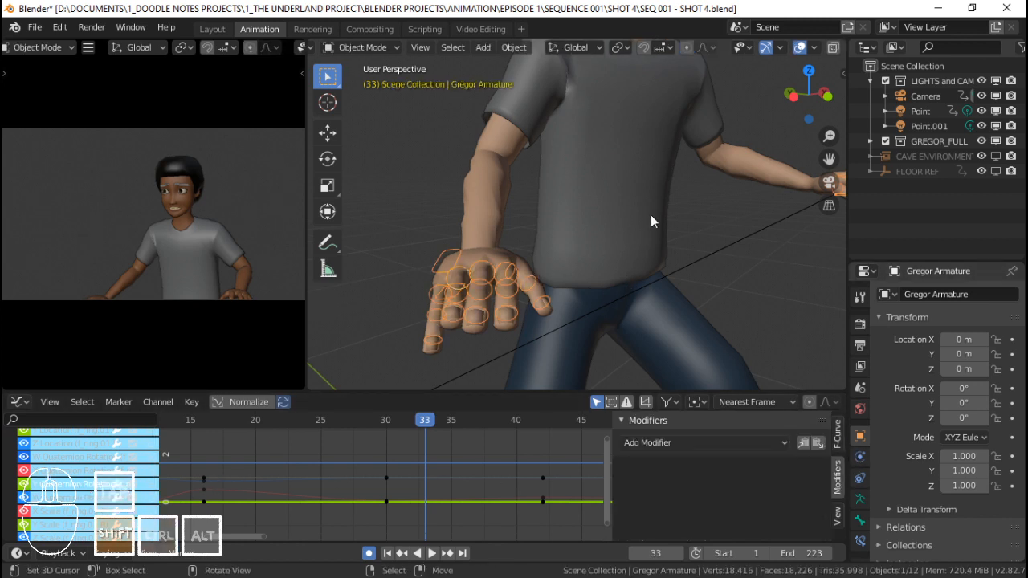
{"action": "scroll", "coordinate": [651, 214], "scroll_direction": "up", "scroll_amount": 1}
{"action": "middle_click_drag", "start_coordinate": [831, 187], "coordinate": [529, 239], "text": "shift"}
{"action": "scroll", "coordinate": [726, 218], "scroll_direction": "up", "scroll_amount": 2}
{"action": "scroll", "coordinate": [632, 230], "scroll_direction": "up", "scroll_amount": 3}
{"action": "middle_click_drag", "start_coordinate": [632, 230], "coordinate": [589, 270]}
{"action": "right_click", "coordinate": [580, 271]}
{"action": "right_click", "coordinate": [606, 266]}
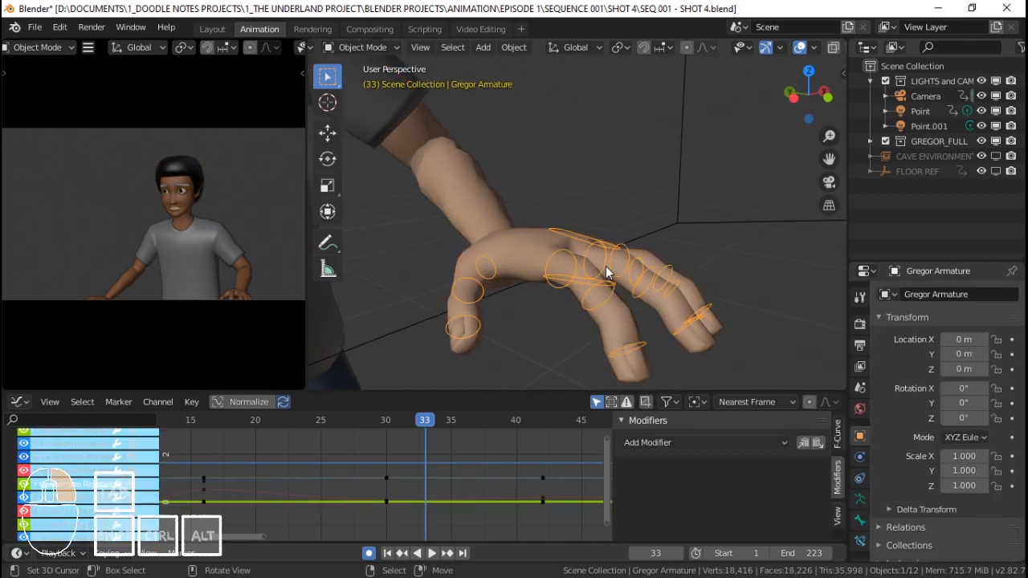
{"action": "key", "text": "ctrl+Tab"}
{"action": "right_click", "coordinate": [604, 262]}
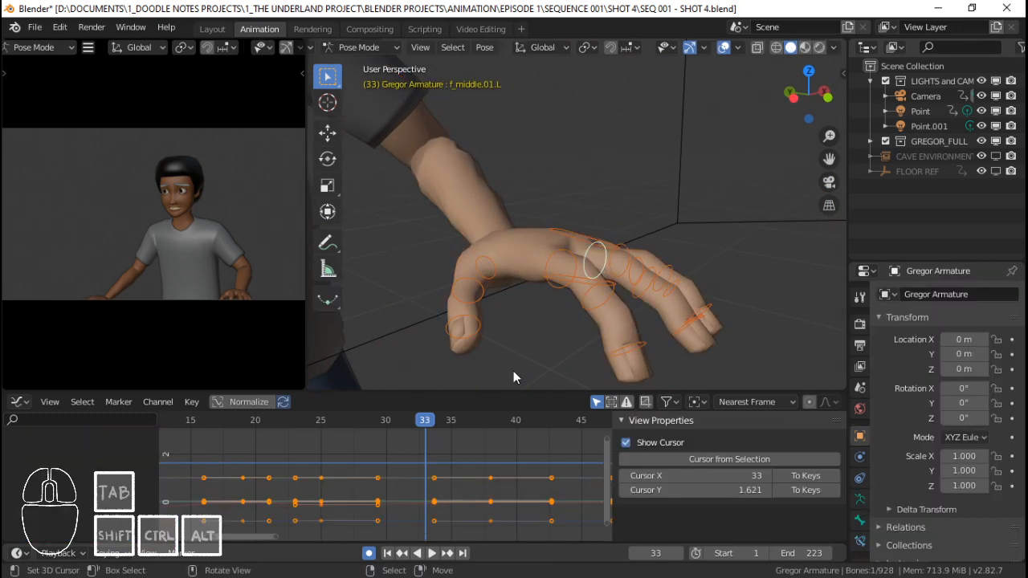
Play the shot from near its start in the Action Editor and stop at frame 98 to examine the left fingers' motion.
{"action": "key", "text": "ctrl+Tab"}
{"action": "left_click", "coordinate": [287, 469]}
{"action": "key", "text": "space"}
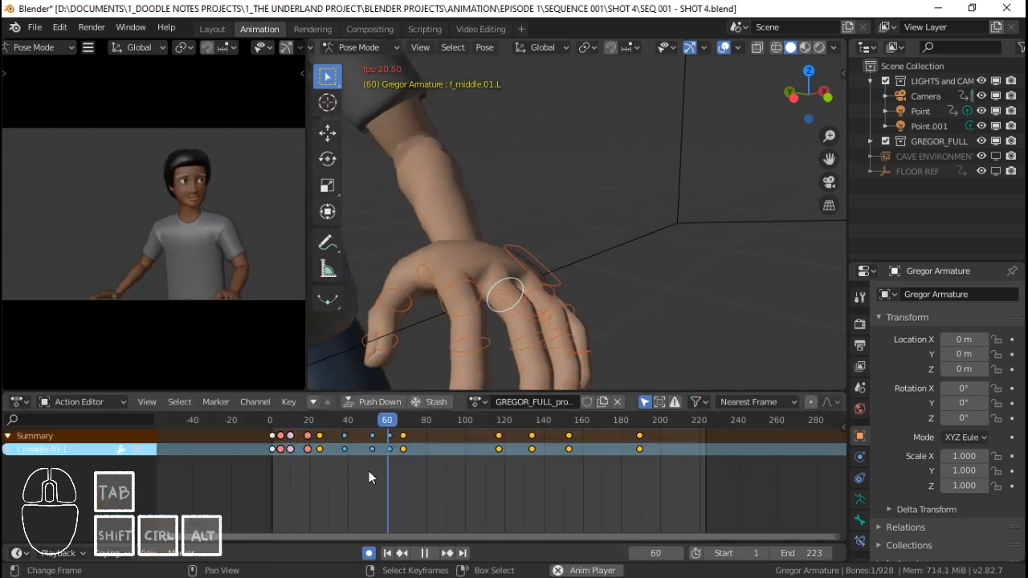
{"action": "key", "text": "space"}
{"action": "left_click_drag", "start_coordinate": [444, 453], "coordinate": [399, 451]}
{"action": "key", "text": "space"}
{"action": "key", "text": "space"}
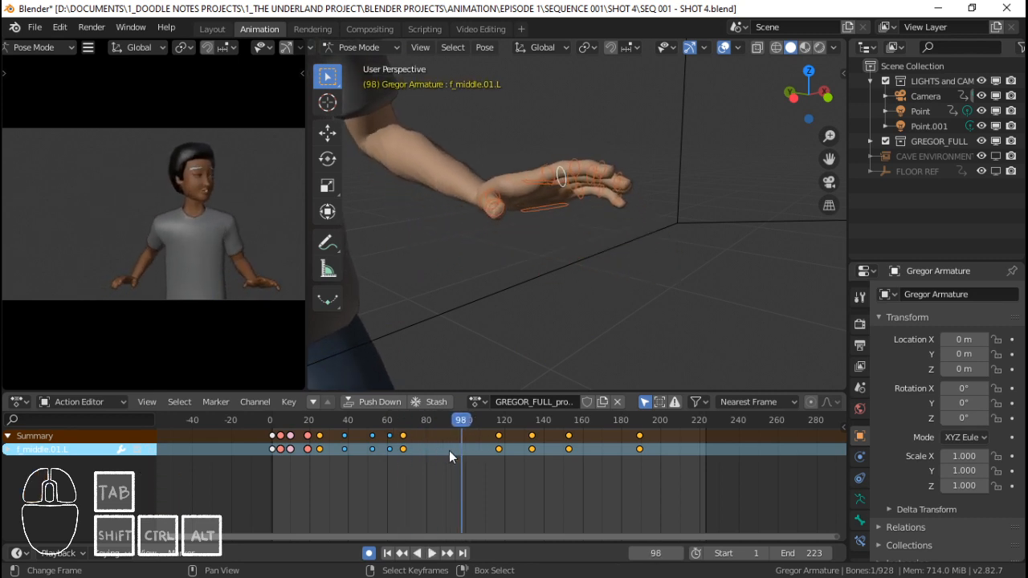
Select the left middle finger base bone's X Quaternion Rotation curve in the Graph Editor and display its modifiers.
{"action": "scroll", "coordinate": [577, 193], "scroll_direction": "up", "scroll_amount": 3}
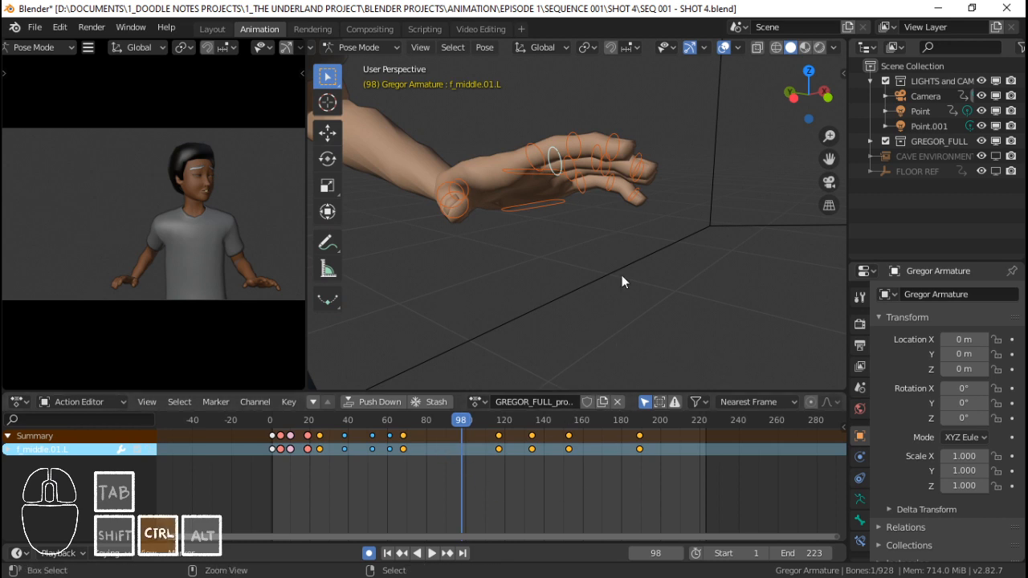
{"action": "key", "text": "ctrl+Tab"}
{"action": "key", "text": "ctrl+Tab"}
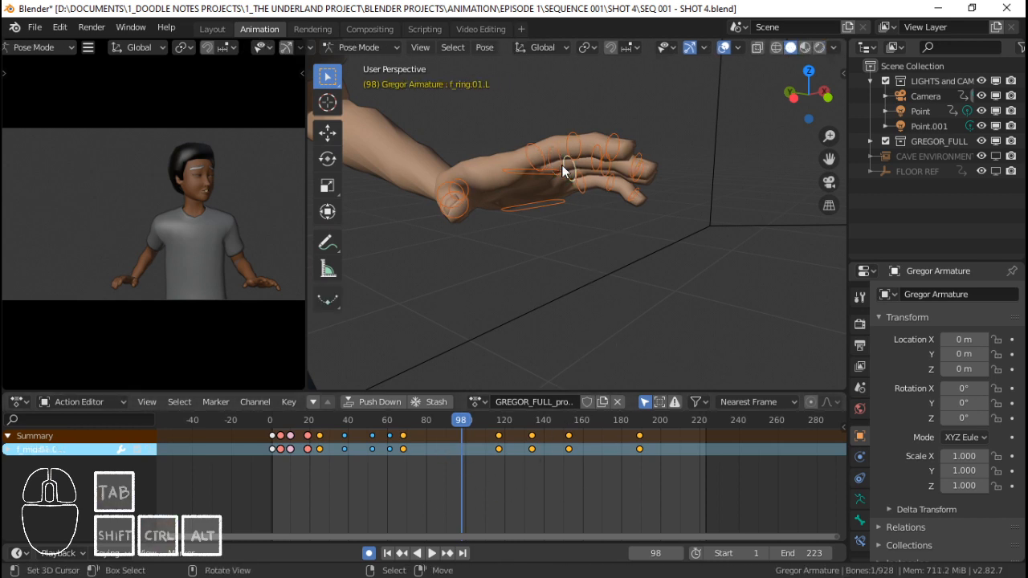
{"action": "key", "text": "ctrl+Tab"}
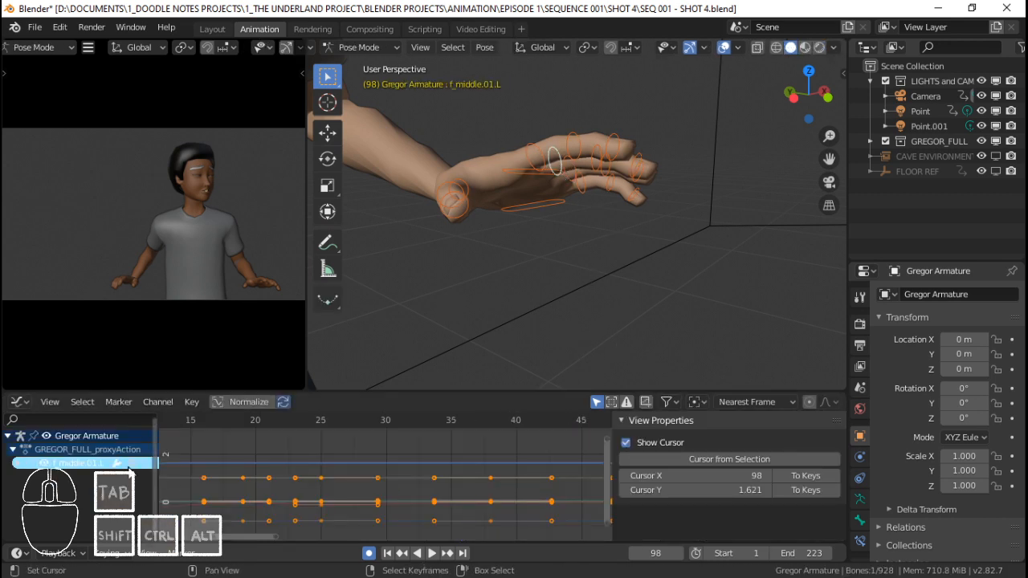
{"action": "left_click", "coordinate": [18, 463]}
{"action": "scroll", "coordinate": [70, 504], "scroll_direction": "down", "scroll_amount": 2}
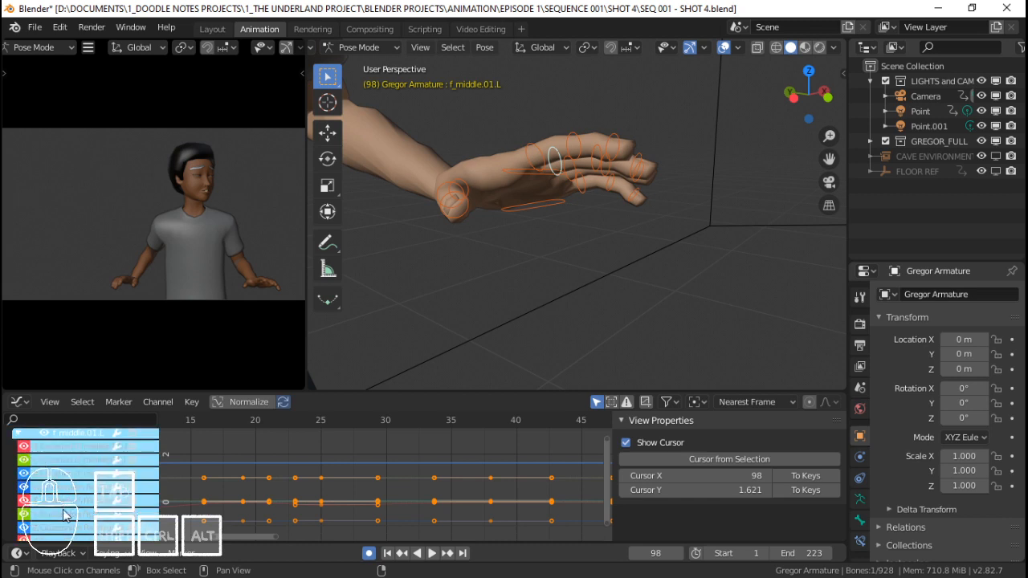
{"action": "left_click", "coordinate": [72, 503]}
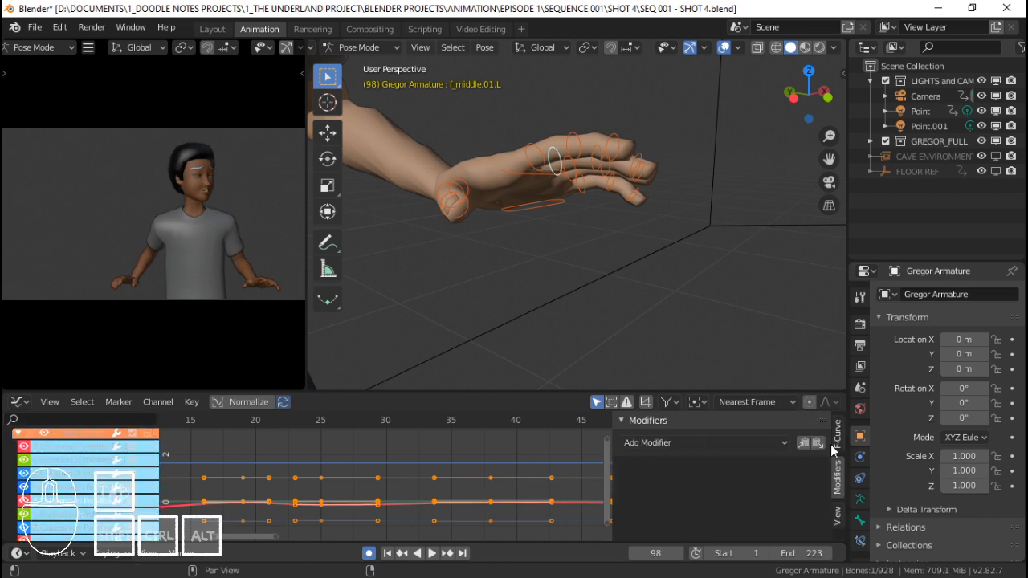
Add a Noise modifier to the middle finger's X Quaternion Rotation curve and preview it up to frame 115.
{"action": "left_click", "coordinate": [728, 444]}
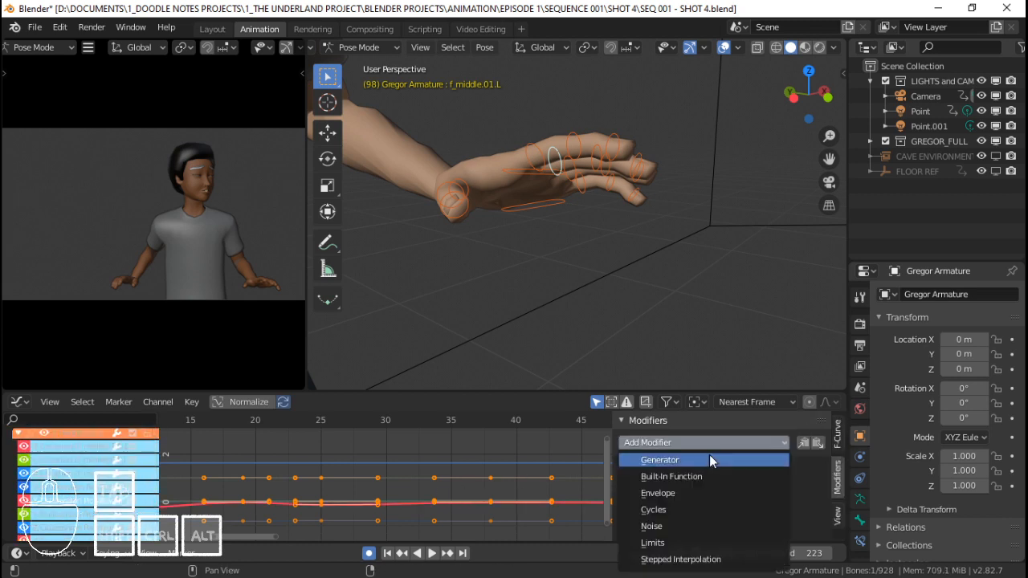
{"action": "left_click", "coordinate": [680, 526]}
{"action": "scroll", "coordinate": [708, 488], "scroll_direction": "down", "scroll_amount": 3}
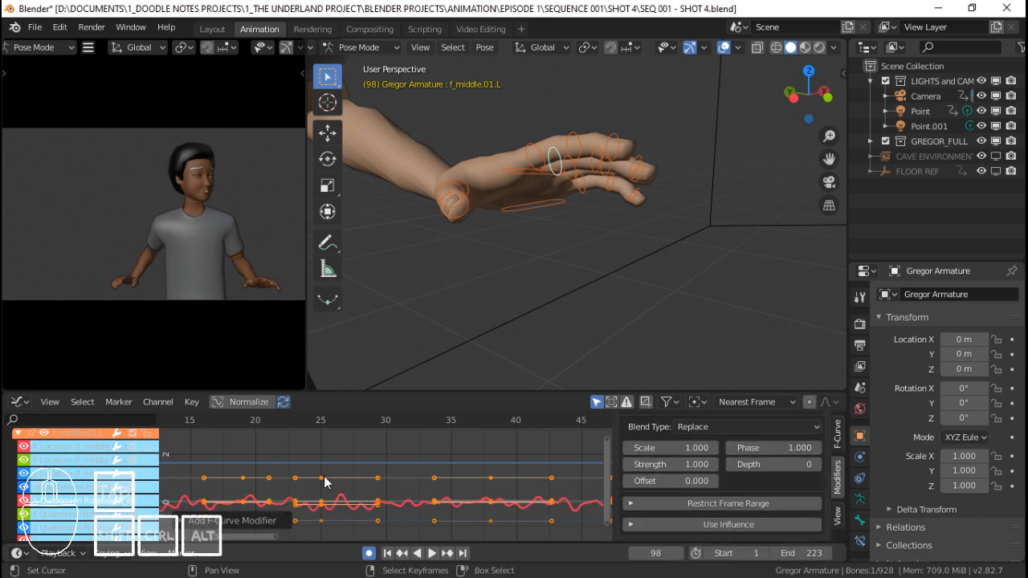
{"action": "scroll", "coordinate": [325, 477], "scroll_direction": "down", "scroll_amount": 2}
{"action": "middle_click_drag", "start_coordinate": [249, 481], "coordinate": [399, 461]}
{"action": "key", "text": "space"}
{"action": "key", "text": "space"}
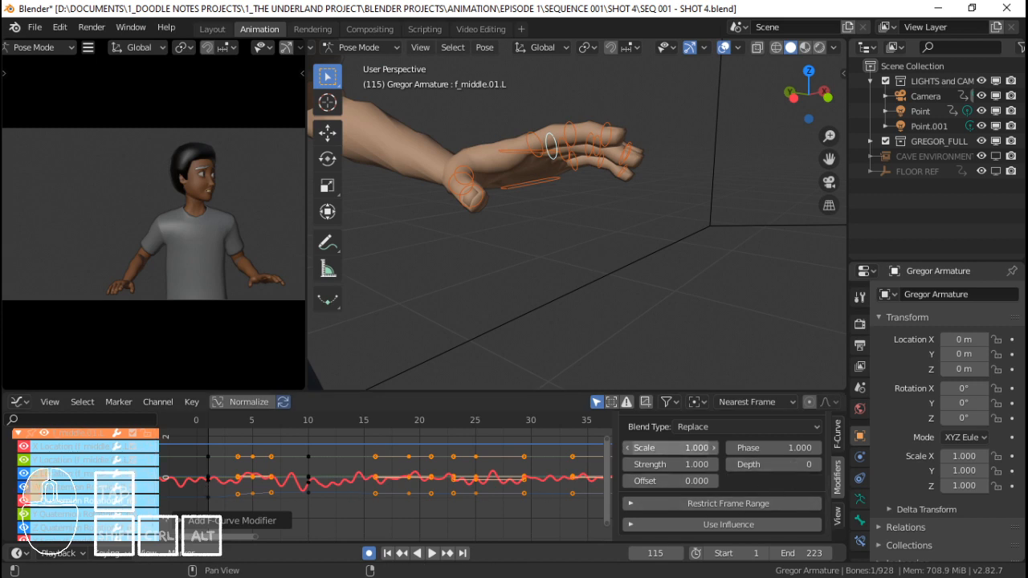
Set the noise Scale to 5.9 and Strength to 0.05, and play the shot from frame 115.
{"action": "left_click_drag", "start_coordinate": [673, 448], "coordinate": [701, 449]}
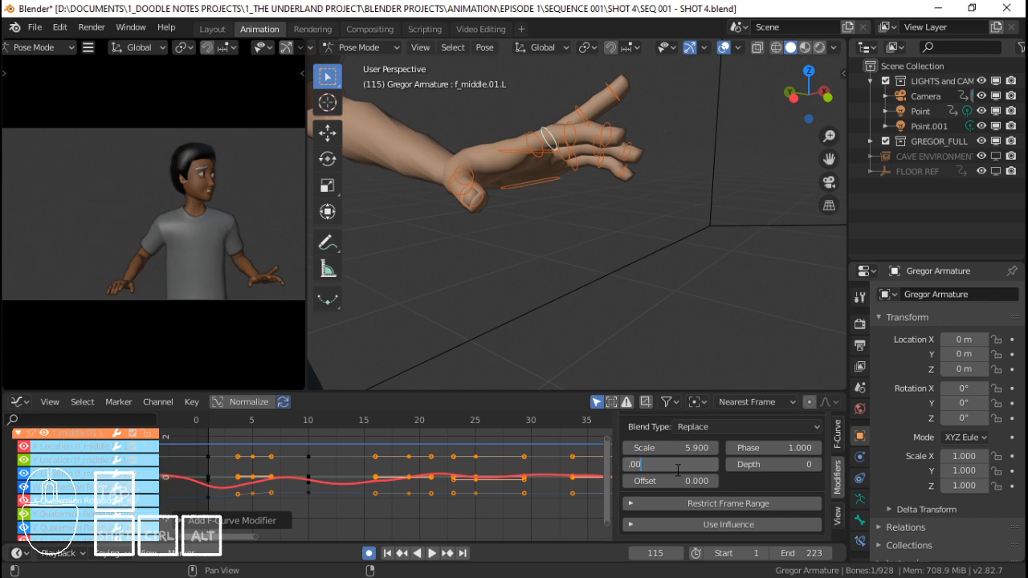
{"action": "key", "text": "Return"}
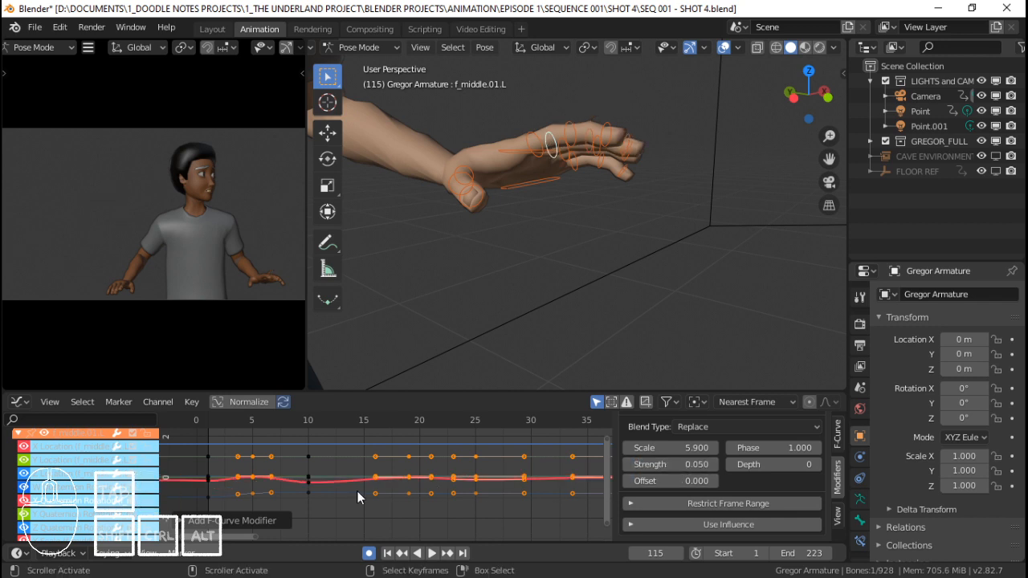
{"action": "key", "text": "space"}
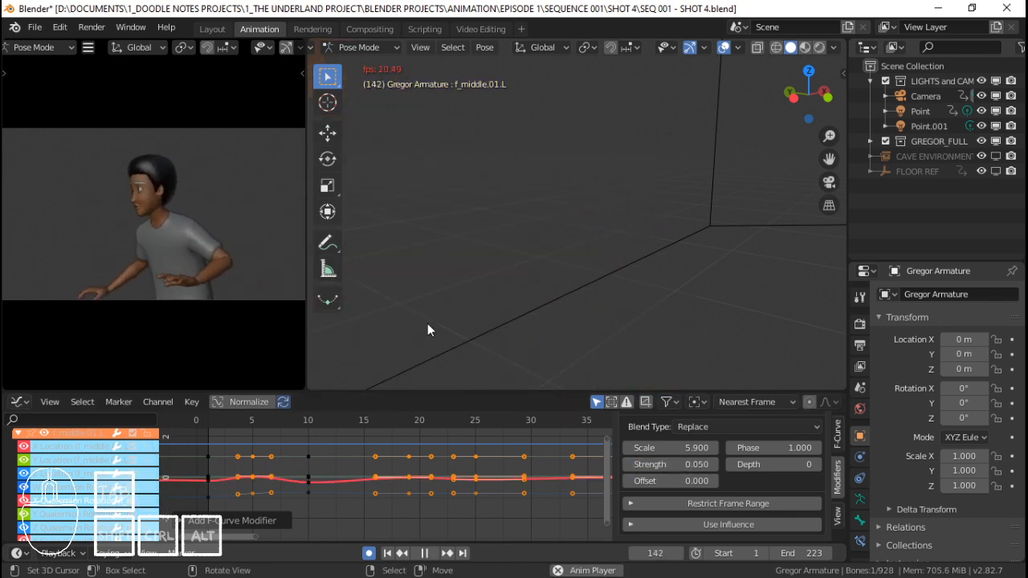
{"action": "key", "text": "space"}
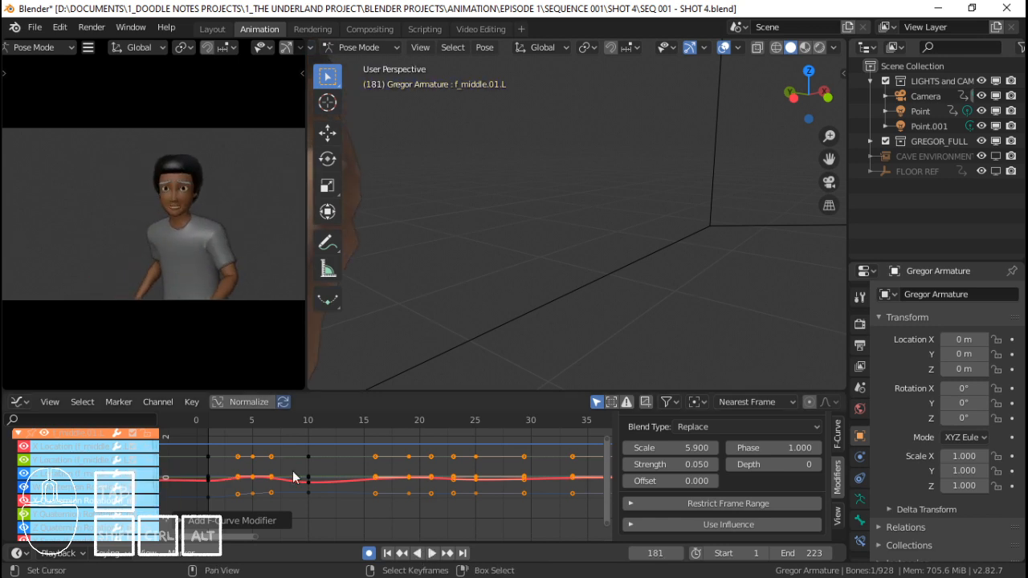
Replay the shot from frame 16 and scrub to frame 49 to examine the noise on the left middle finger.
{"action": "scroll", "coordinate": [277, 474], "scroll_direction": "down", "scroll_amount": 3}
{"action": "left_click_drag", "start_coordinate": [298, 465], "coordinate": [379, 463]}
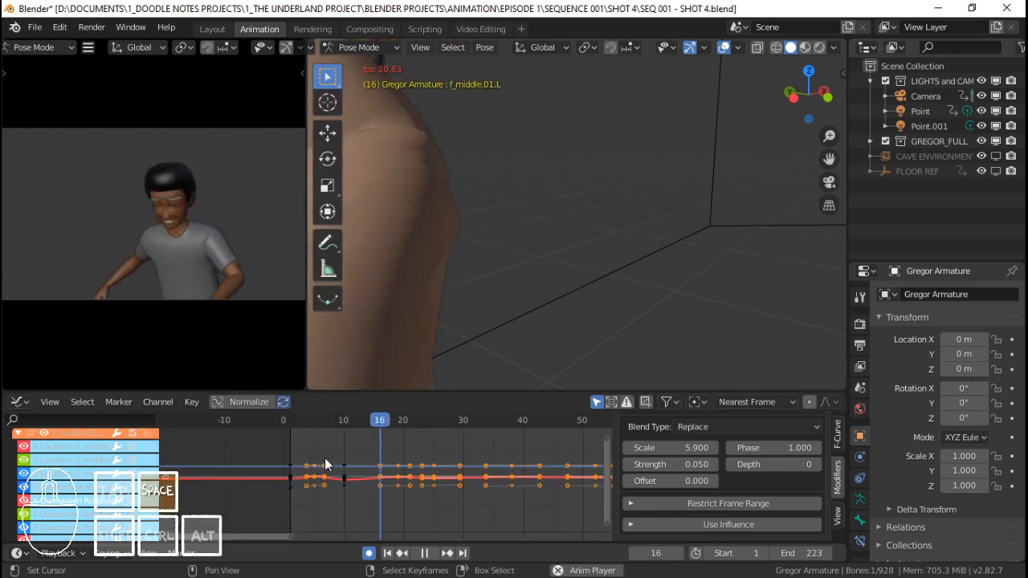
{"action": "scroll", "coordinate": [378, 462], "scroll_direction": "down", "scroll_amount": 1}
{"action": "key", "text": "space"}
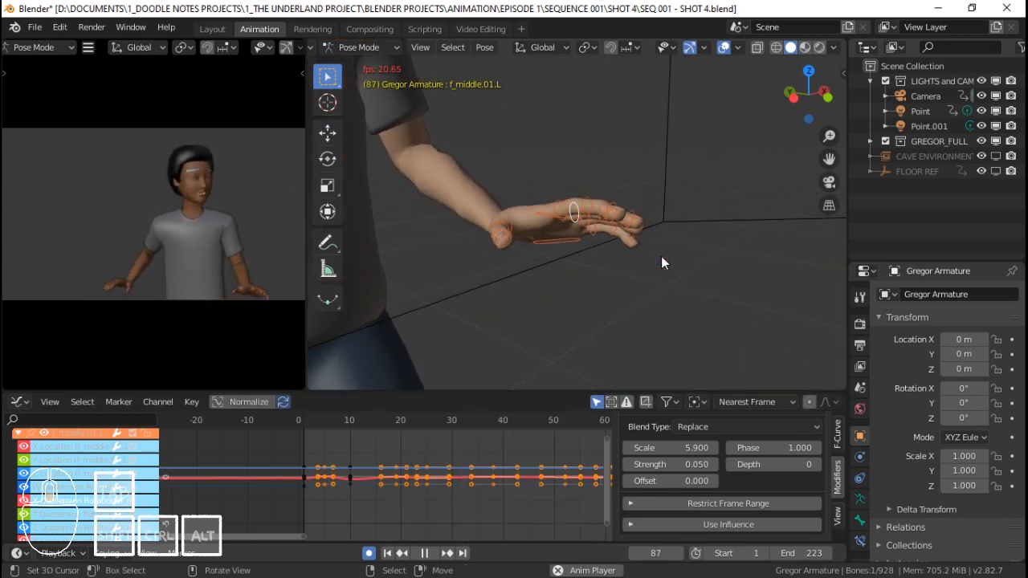
{"action": "key", "text": "space"}
{"action": "key", "text": "space"}
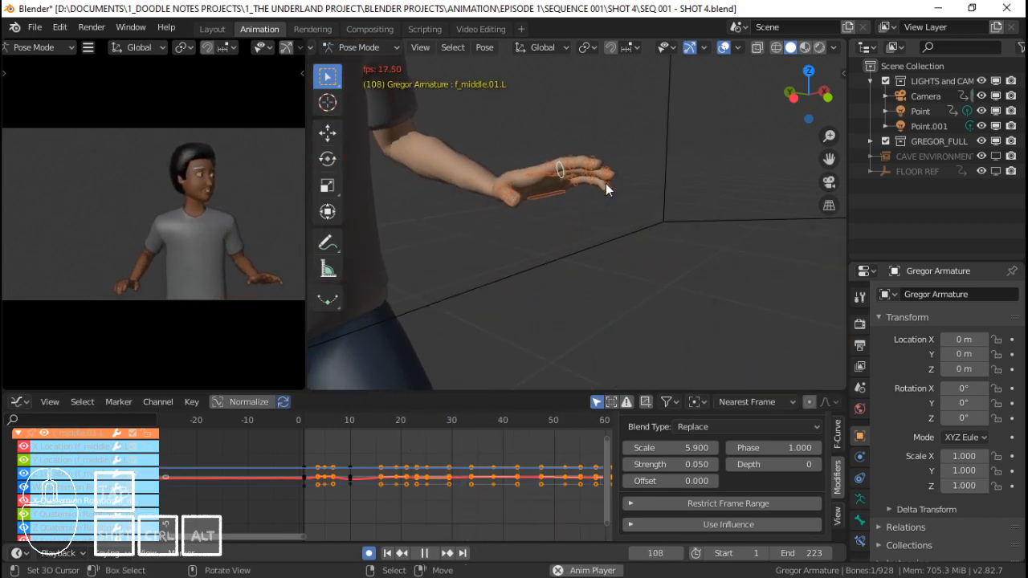
{"action": "key", "text": "space"}
{"action": "left_click_drag", "start_coordinate": [335, 466], "coordinate": [551, 462]}
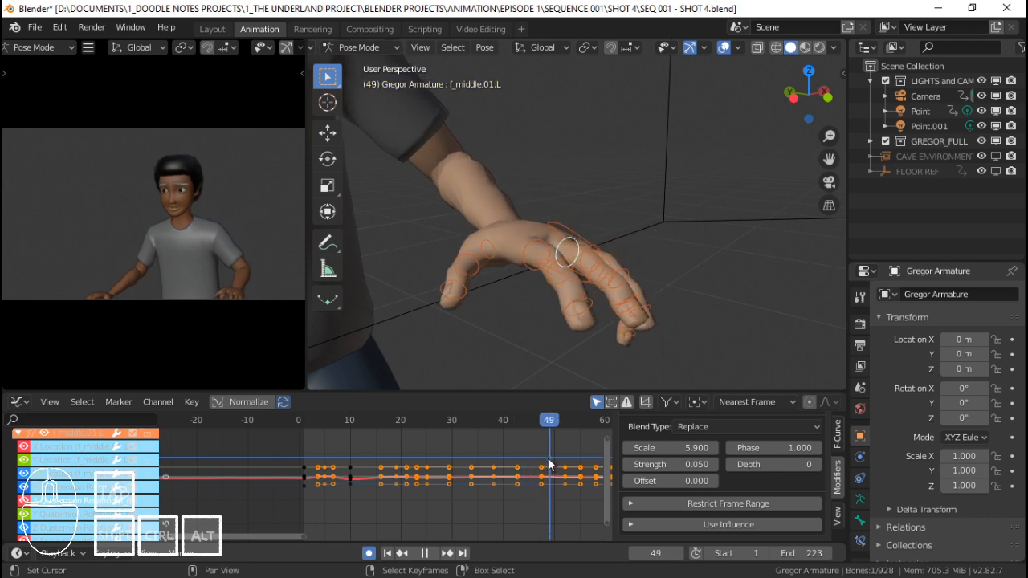
Set the noise Scale to 7 and replay the shot from its start up to frame 95.
{"action": "scroll", "coordinate": [567, 460], "scroll_direction": "down", "scroll_amount": 4}
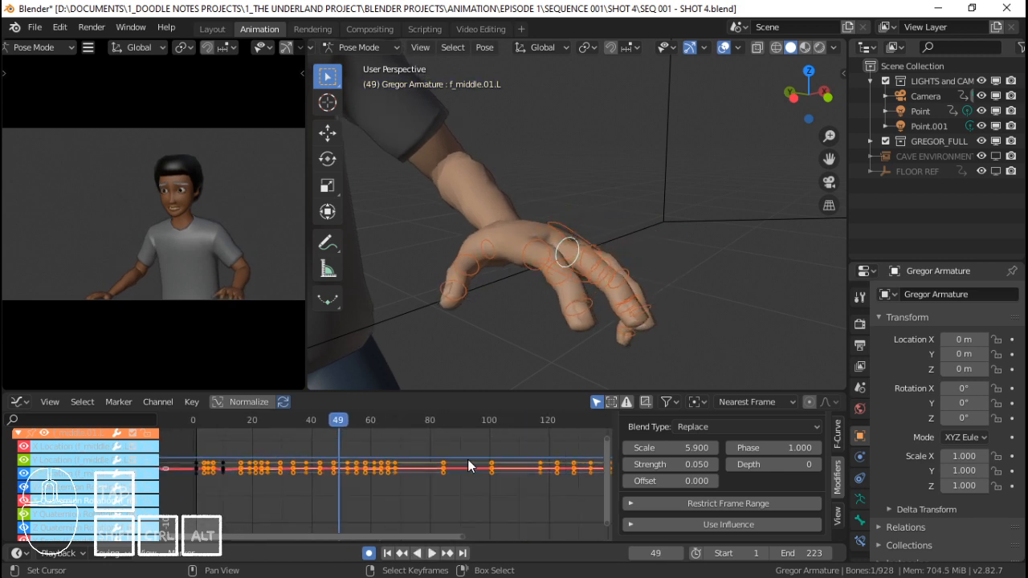
{"action": "scroll", "coordinate": [470, 460], "scroll_direction": "down", "scroll_amount": 3}
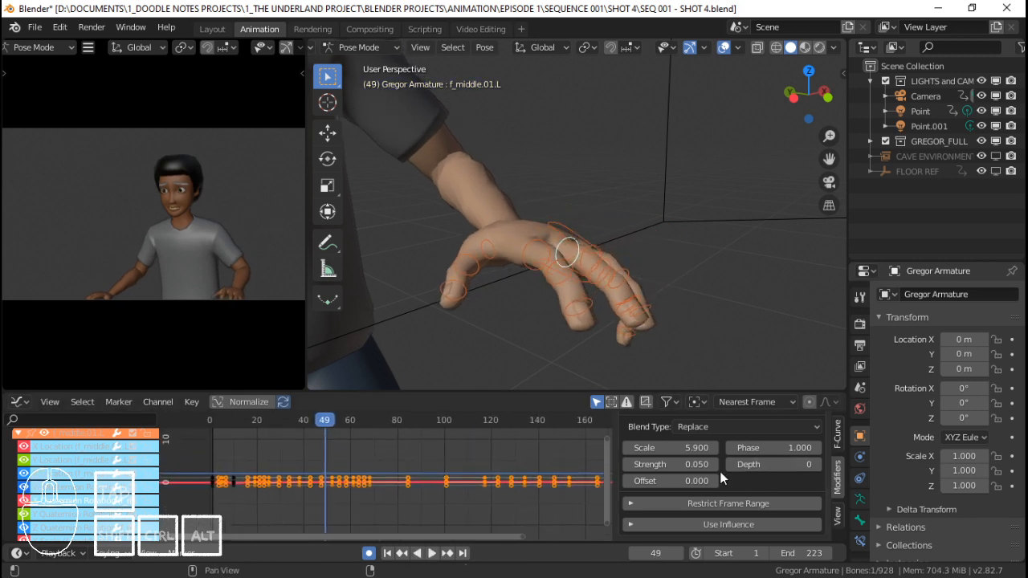
{"action": "left_click", "coordinate": [212, 452]}
{"action": "key", "text": "space"}
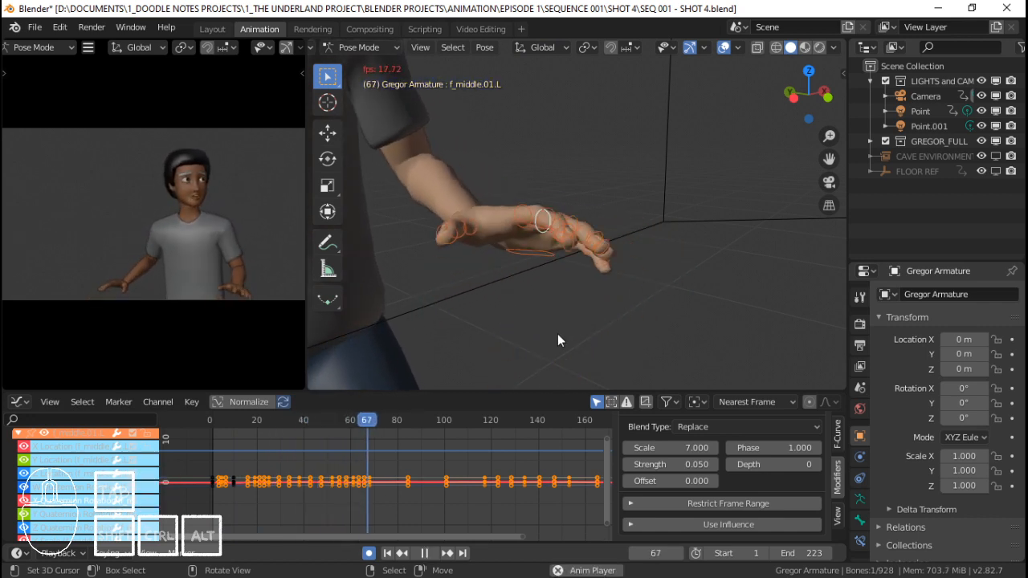
{"action": "key", "text": "space"}
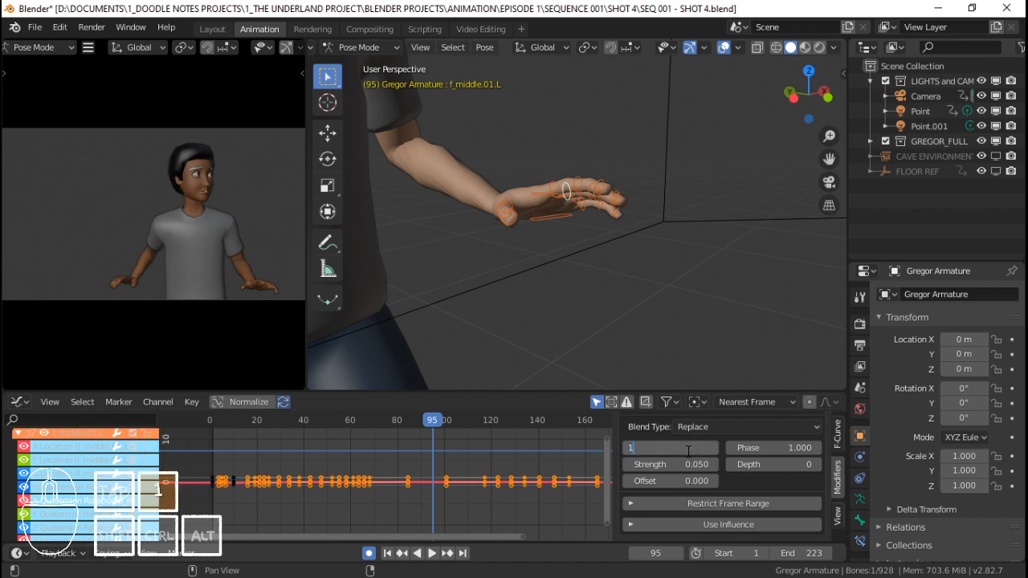
Set the noise Scale to 15 and replay the left hand's motion from around frame 25.
{"action": "left_click", "coordinate": [268, 478]}
{"action": "key", "text": "space"}
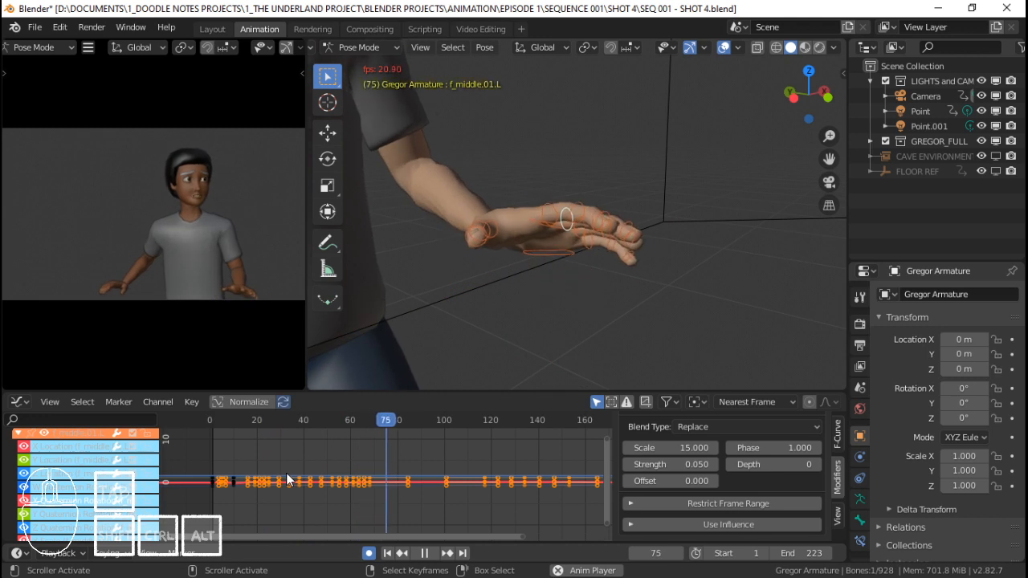
Replay the left hand's motion from around frame 30 to examine the middle finger's noise.
{"action": "key", "text": "space"}
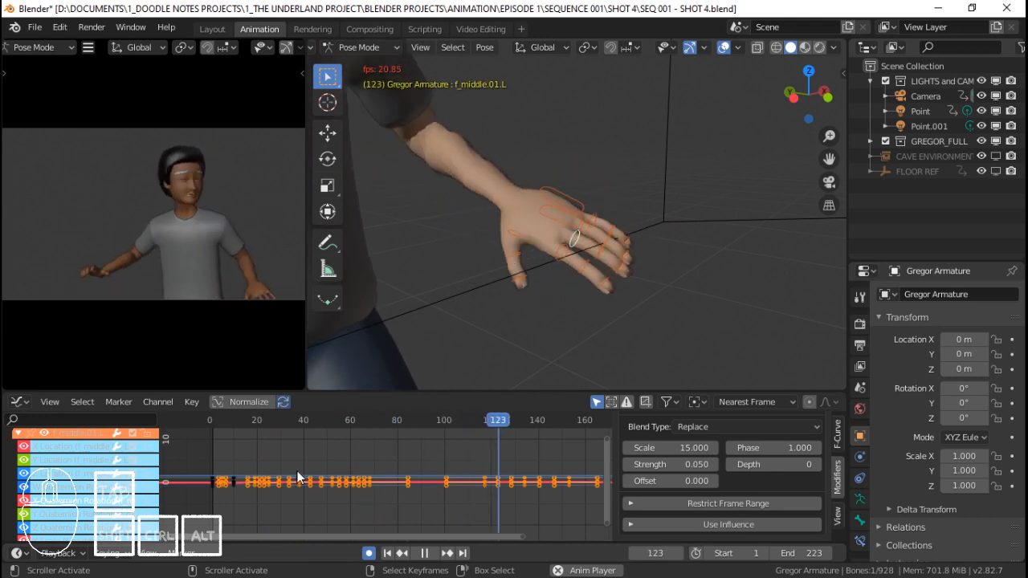
{"action": "left_click", "coordinate": [501, 501]}
{"action": "left_click", "coordinate": [279, 466]}
{"action": "key", "text": "space"}
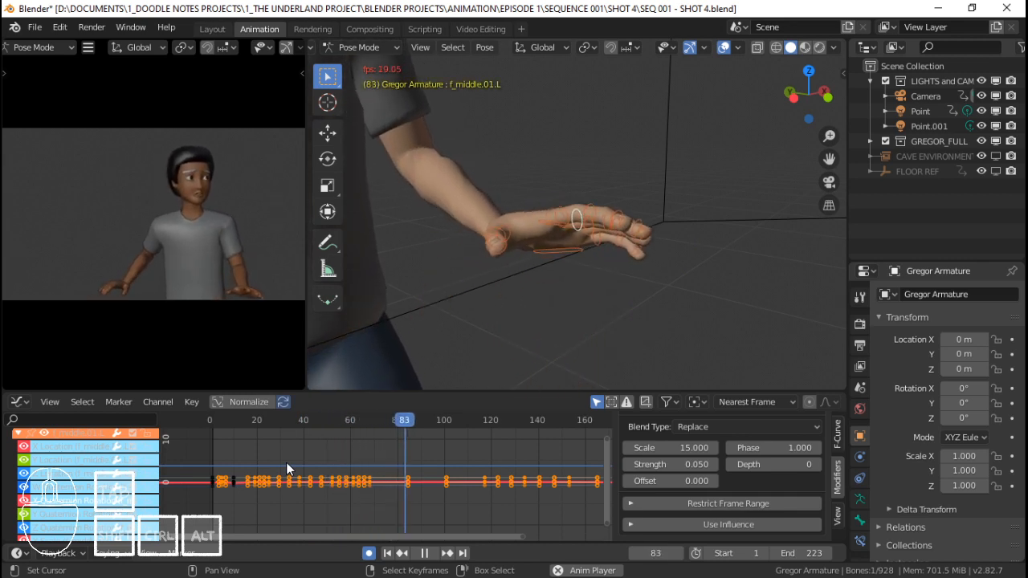
Set the middle finger's noise Scale back to 7 and replay the shot from its start up to frame 89.
{"action": "key", "text": "space"}
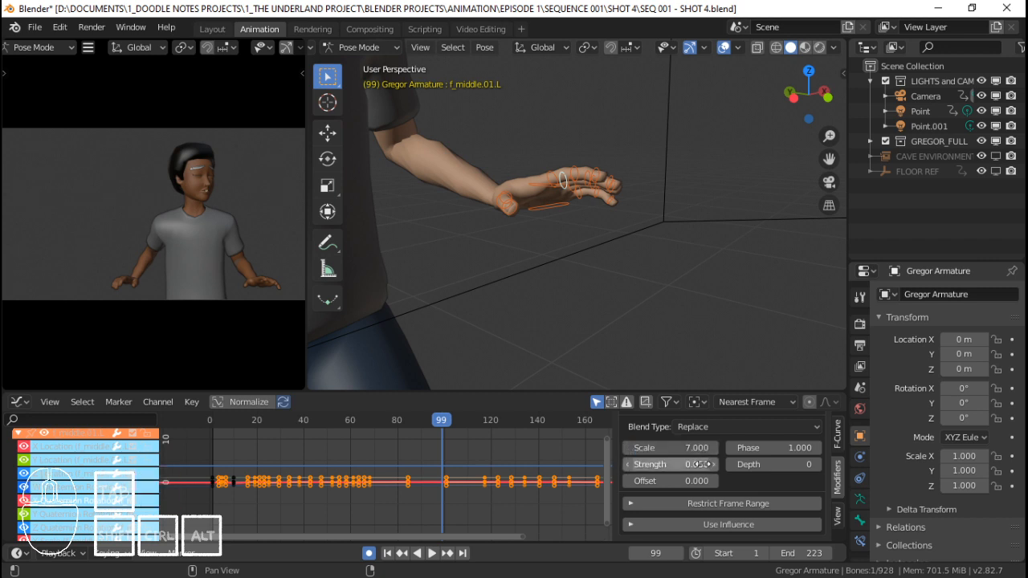
{"action": "key", "text": "shift+Left"}
{"action": "key", "text": "space"}
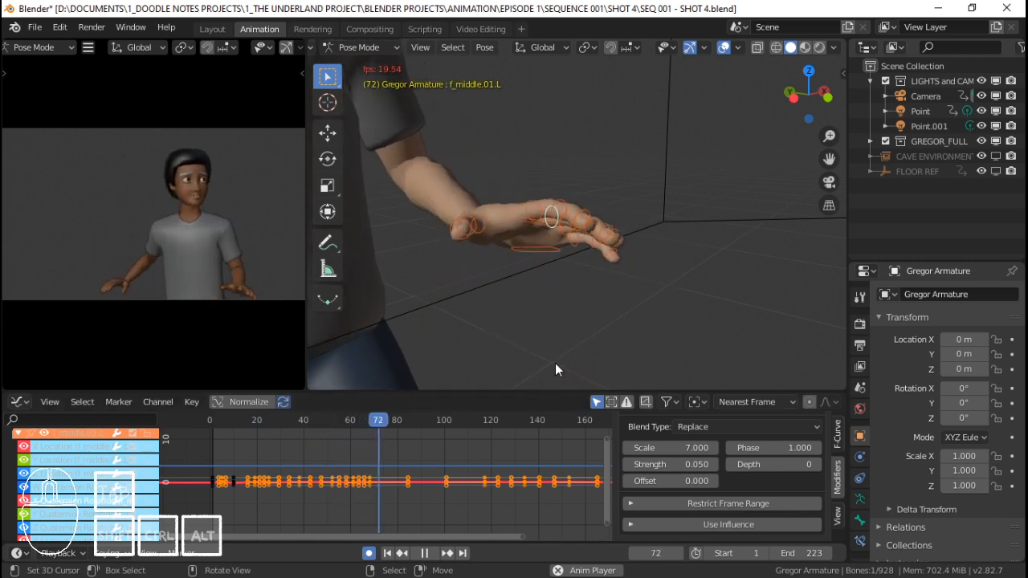
{"action": "key", "text": "space"}
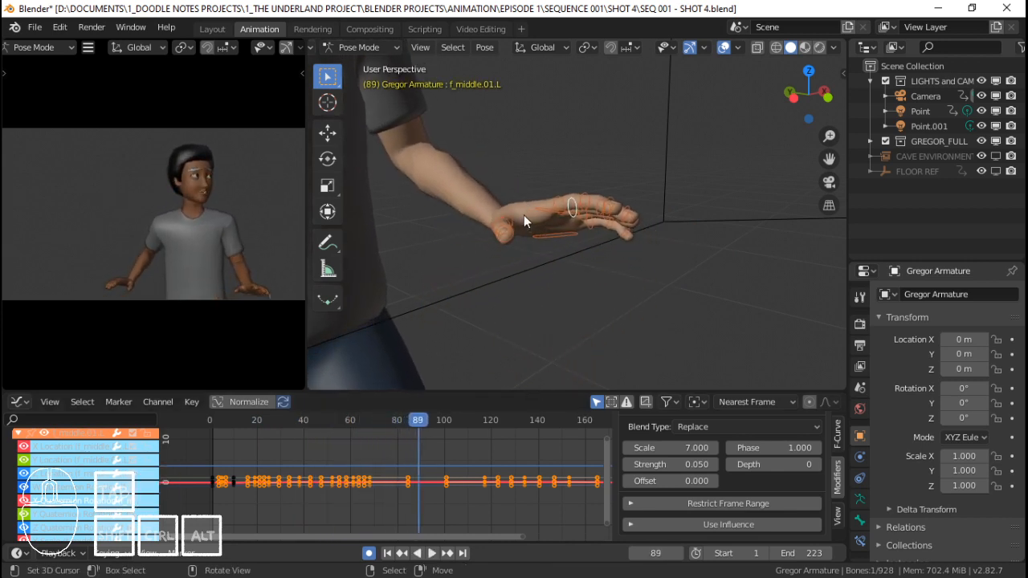
Copy the middle finger's Noise modifier and paste it onto the X Quaternion Rotation curve of thumb.01.L.
{"action": "scroll", "coordinate": [799, 470], "scroll_direction": "up", "scroll_amount": 3}
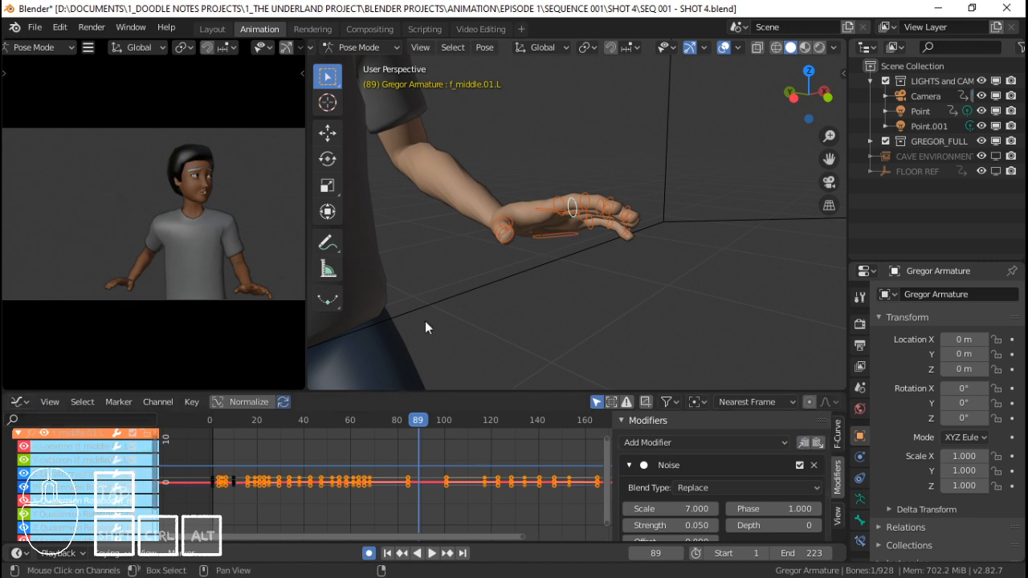
{"action": "left_click", "coordinate": [508, 215]}
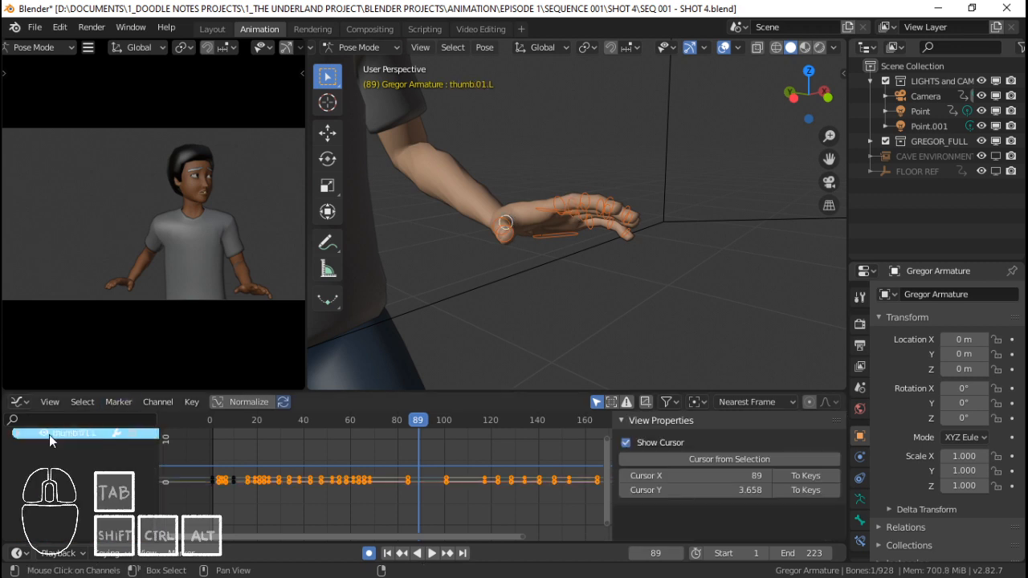
{"action": "left_click", "coordinate": [20, 434]}
{"action": "scroll", "coordinate": [62, 483], "scroll_direction": "down", "scroll_amount": 2}
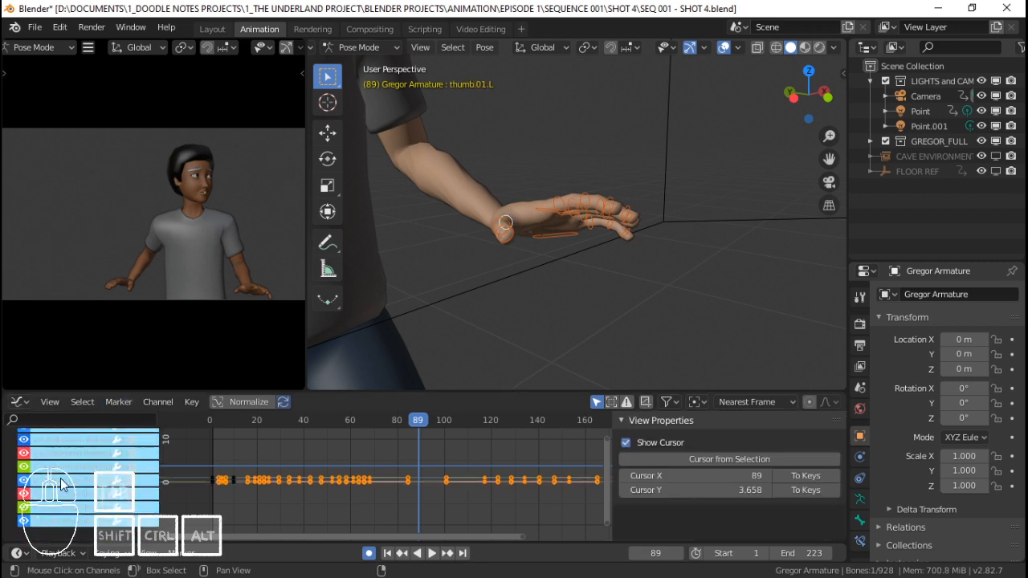
{"action": "left_click", "coordinate": [57, 454]}
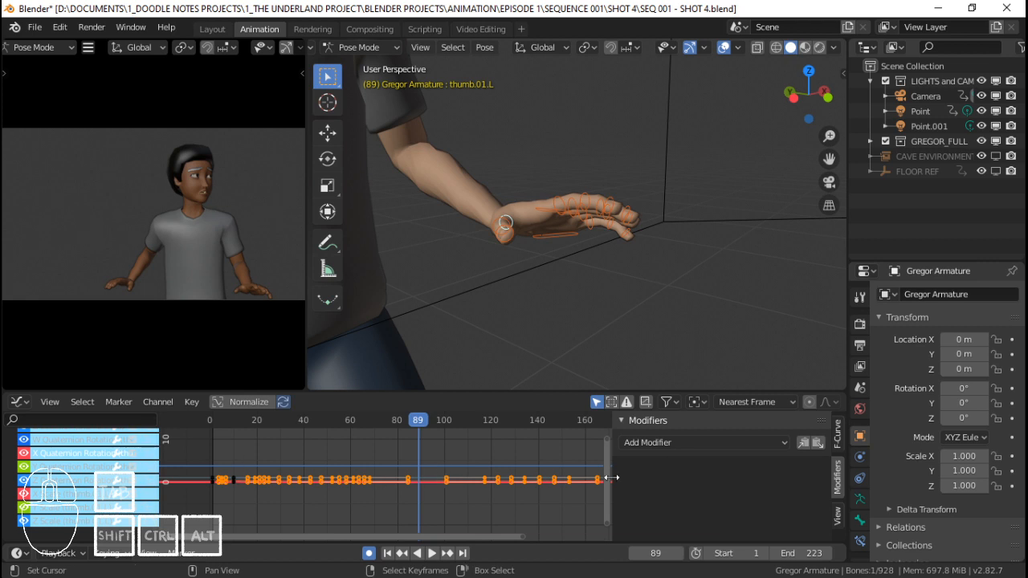
{"action": "left_click", "coordinate": [817, 443]}
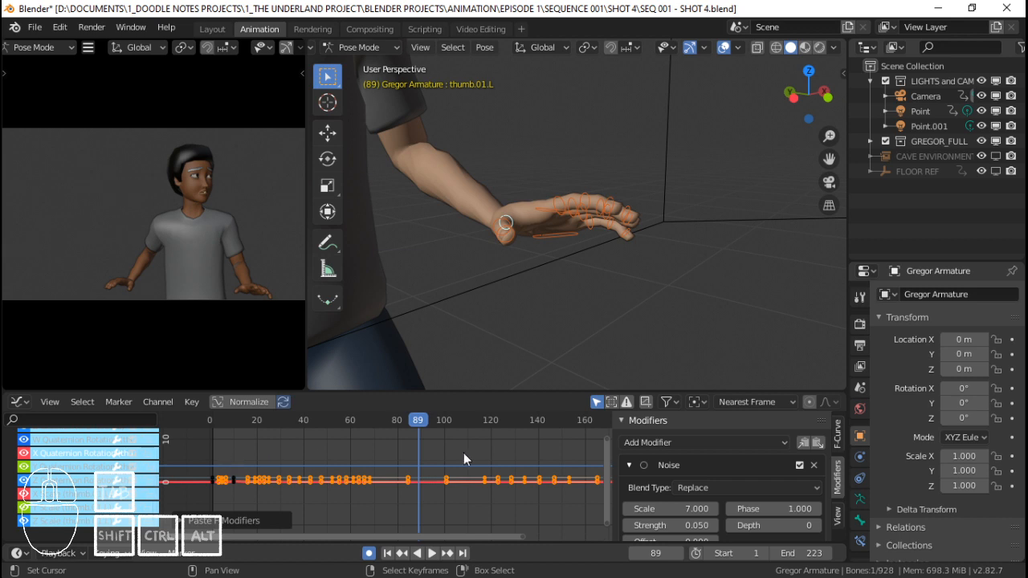
Replay the shot from its start and again from around frame 60 to examine the thumb's noise movement.
{"action": "scroll", "coordinate": [685, 483], "scroll_direction": "down", "scroll_amount": 1}
{"action": "key", "text": "shift+Left"}
{"action": "key", "text": "space"}
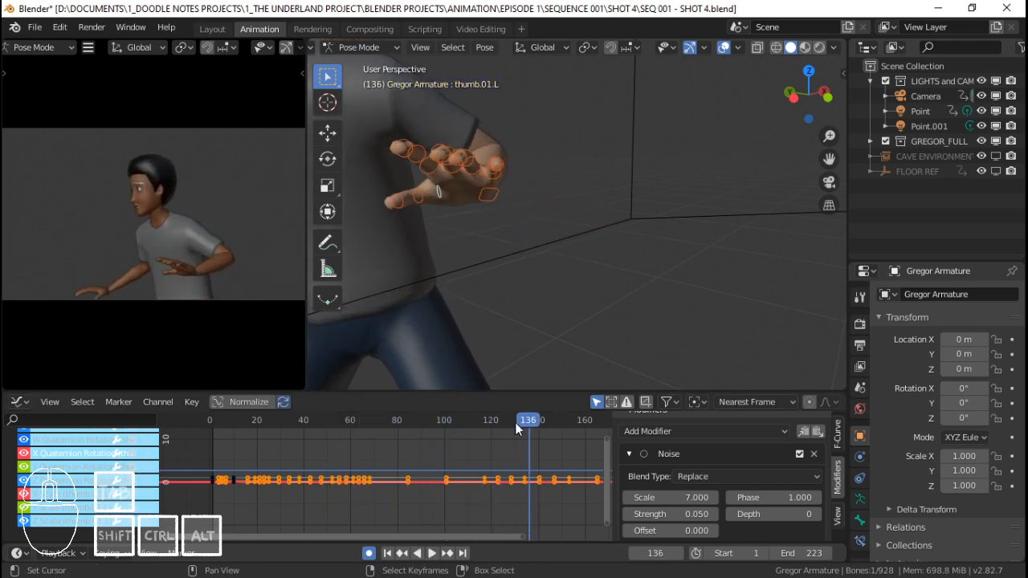
{"action": "key", "text": "space"}
{"action": "left_click", "coordinate": [354, 476]}
{"action": "key", "text": "space"}
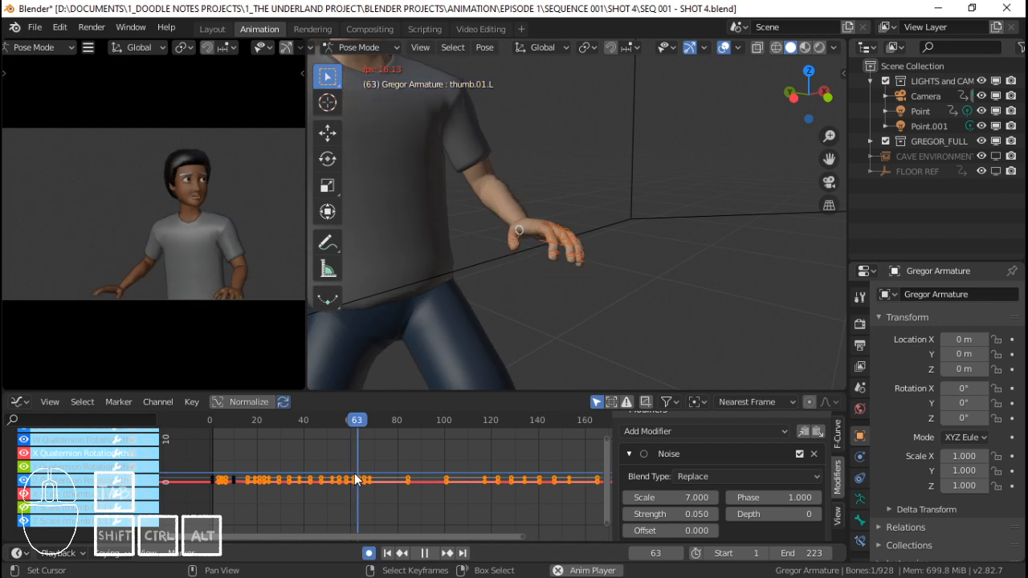
{"action": "key", "text": "space"}
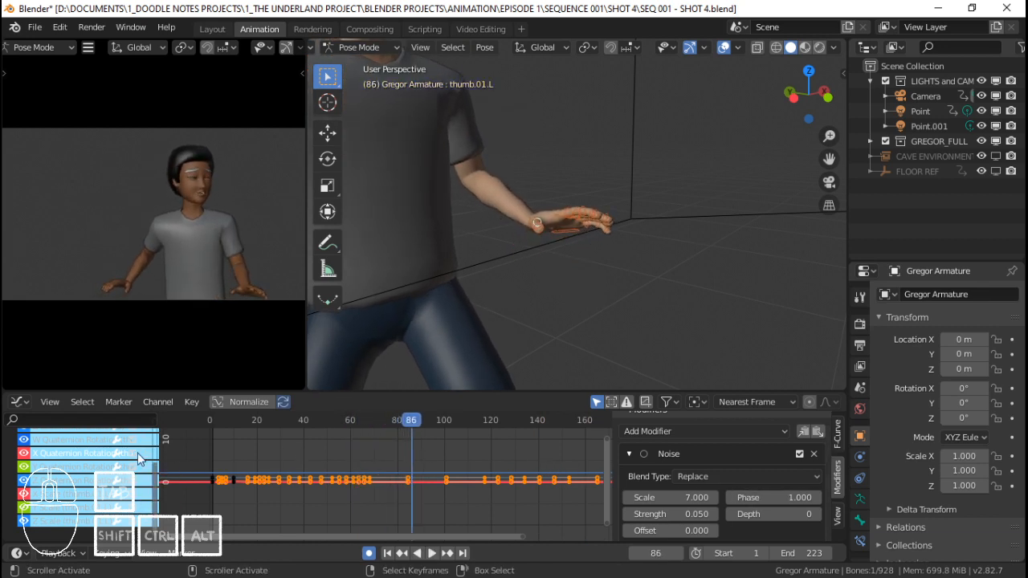
Select the left index finger bone f_index.01.L and paste the Noise modifier onto its X Quaternion Rotation curve.
{"action": "scroll", "coordinate": [574, 225], "scroll_direction": "up", "scroll_amount": 3}
{"action": "left_click", "coordinate": [562, 209]}
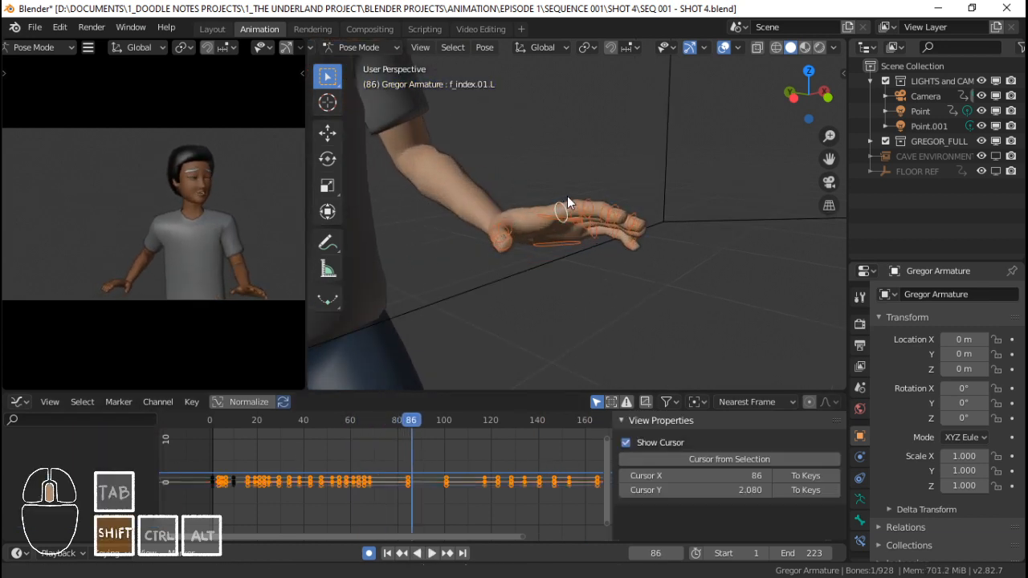
{"action": "middle_click_drag", "start_coordinate": [567, 196], "coordinate": [624, 290]}
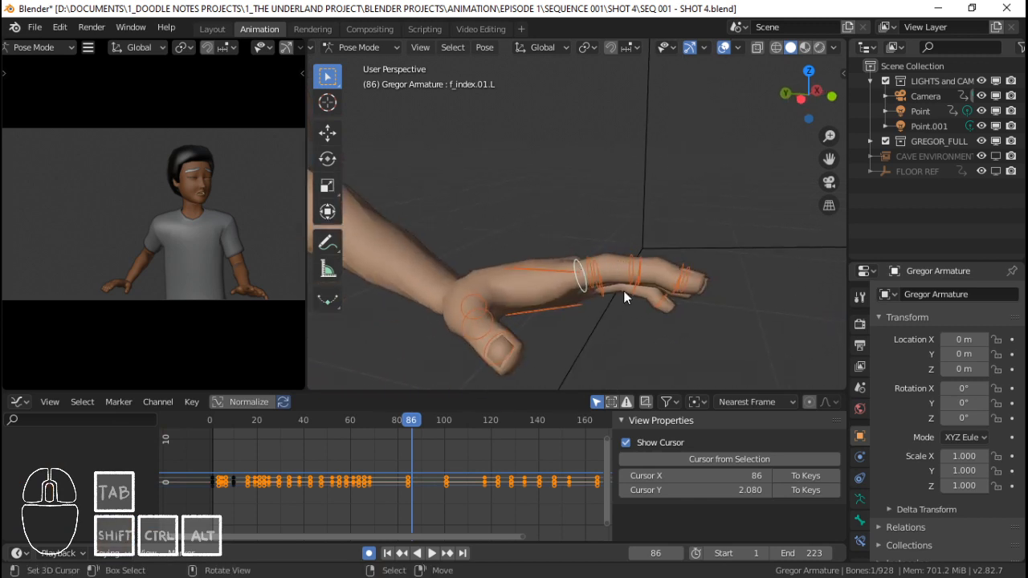
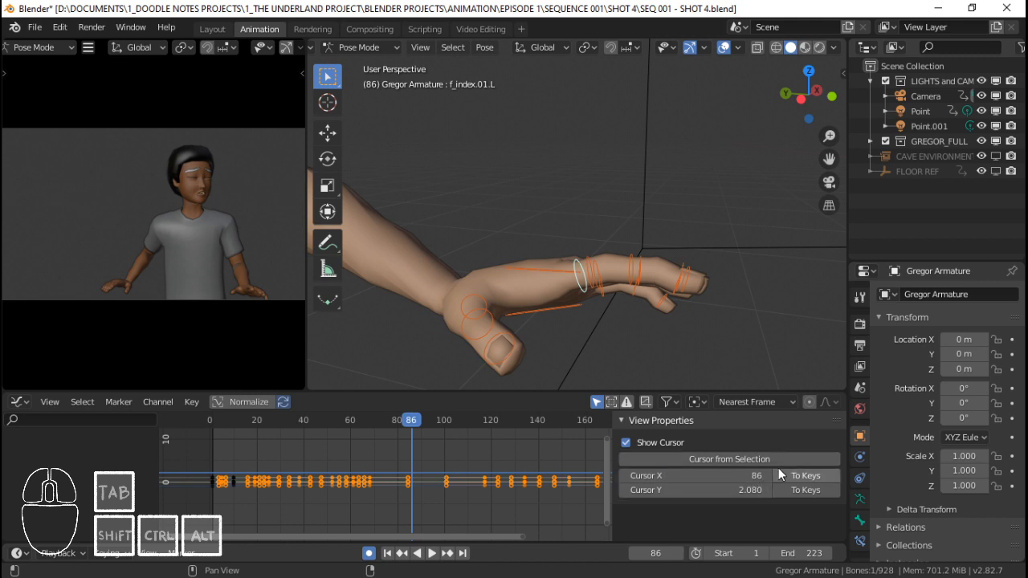
{"action": "key", "text": "n"}
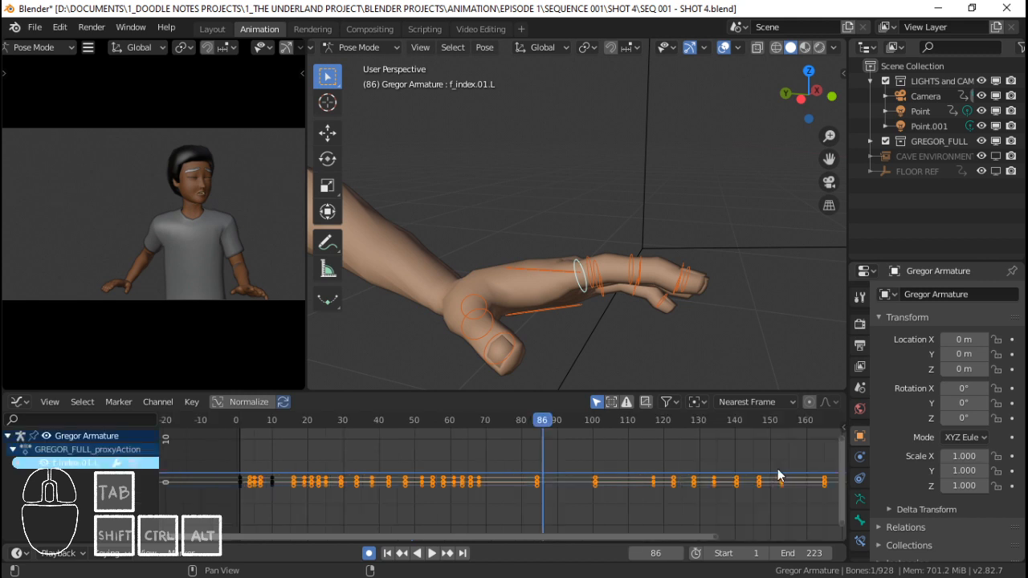
{"action": "left_click", "coordinate": [17, 464]}
{"action": "scroll", "coordinate": [63, 483], "scroll_direction": "down", "scroll_amount": 4}
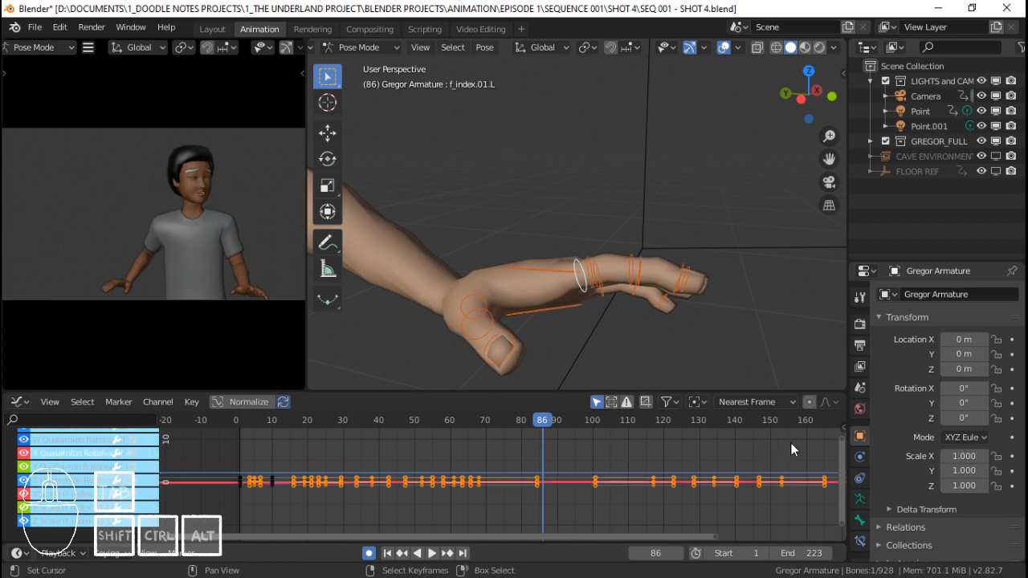
{"action": "key", "text": "n"}
{"action": "left_click", "coordinate": [817, 443]}
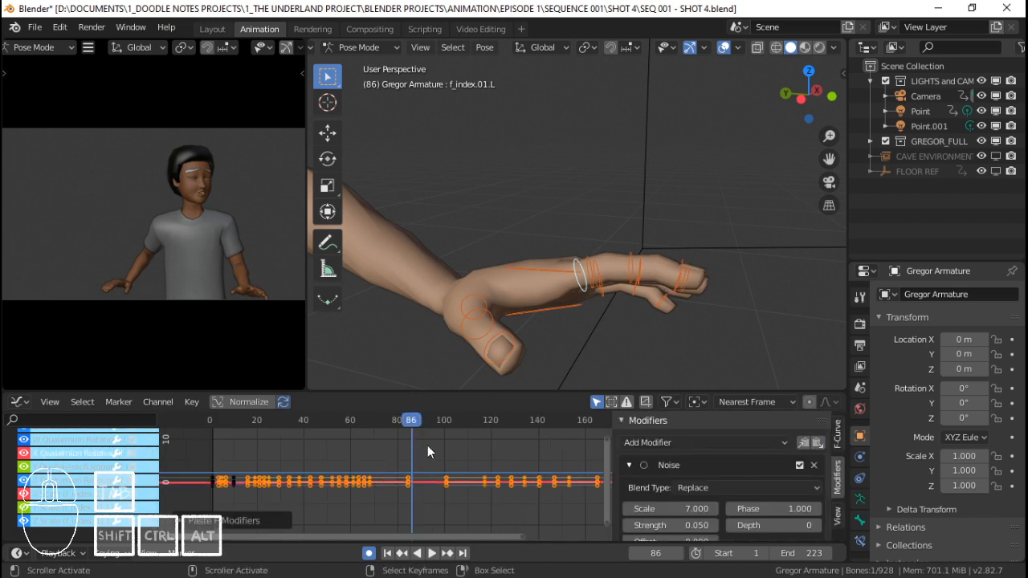
Replay the shot from its start and examine the index finger's noise in a close-up of the camera view.
{"action": "key", "text": "shift+Left"}
{"action": "key", "text": "space"}
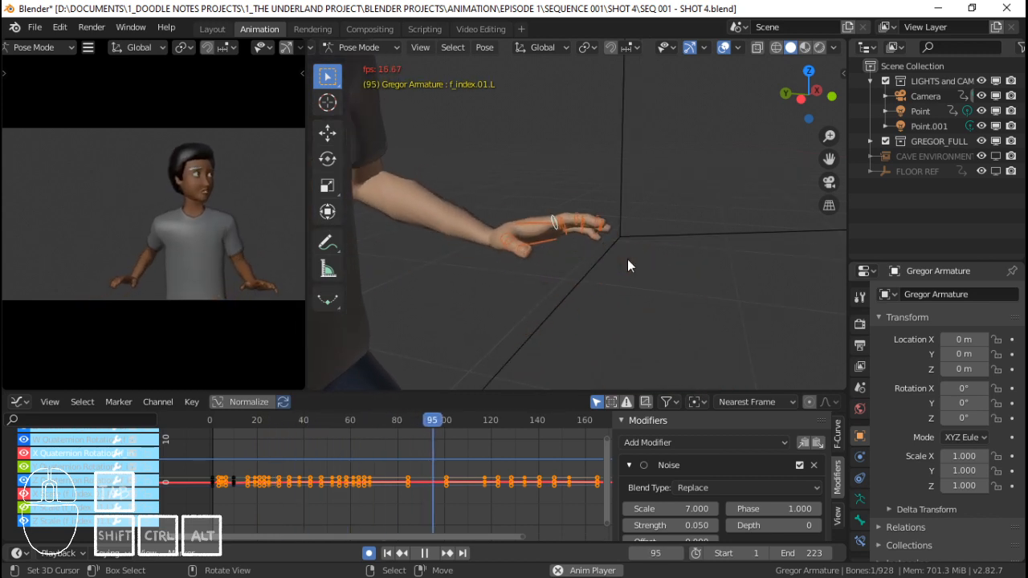
{"action": "key", "text": "space"}
{"action": "scroll", "coordinate": [275, 274], "scroll_direction": "up", "scroll_amount": 5}
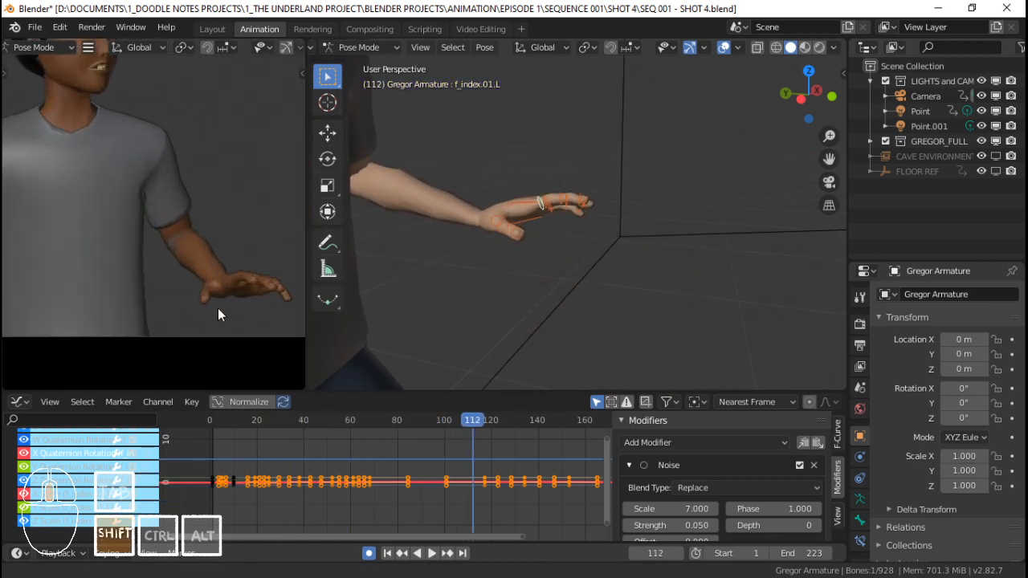
{"action": "key", "text": "shift+Left"}
{"action": "key", "text": "space"}
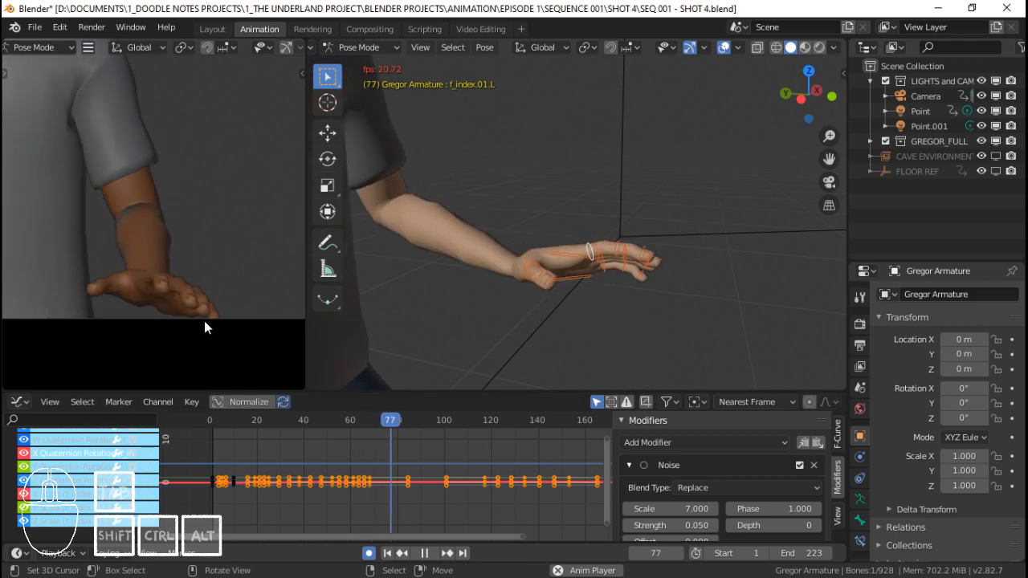
{"action": "key", "text": "space"}
Set the index finger's noise Offset to 10 and replay the shot up to frame 129.
{"action": "scroll", "coordinate": [667, 459], "scroll_direction": "down", "scroll_amount": 2}
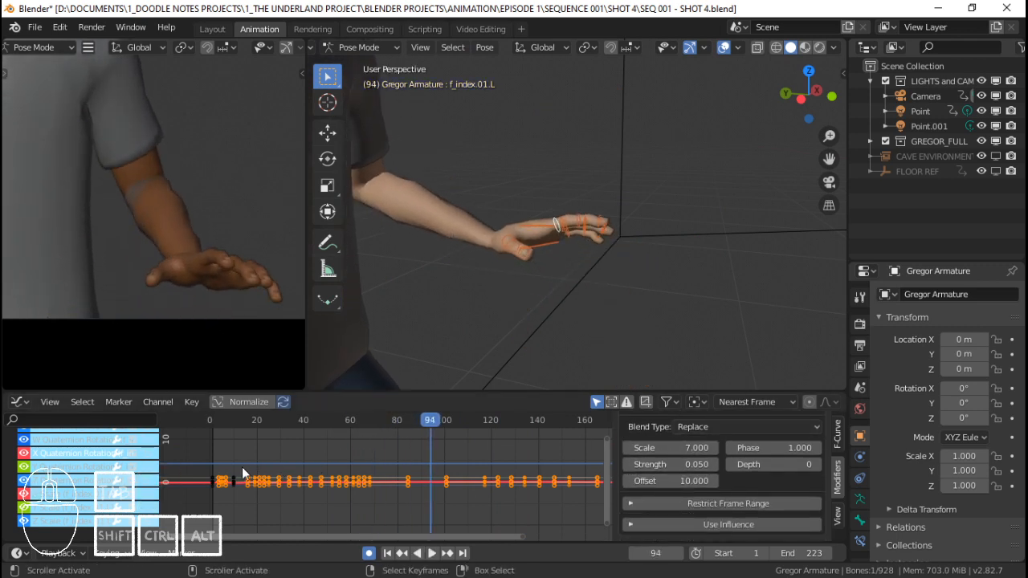
{"action": "key", "text": "space"}
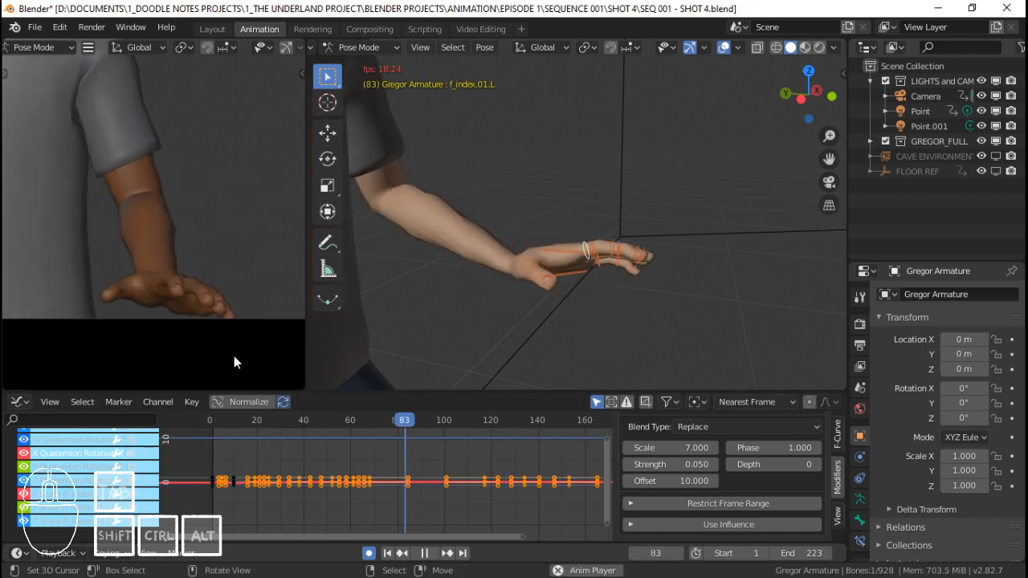
{"action": "key", "text": "space"}
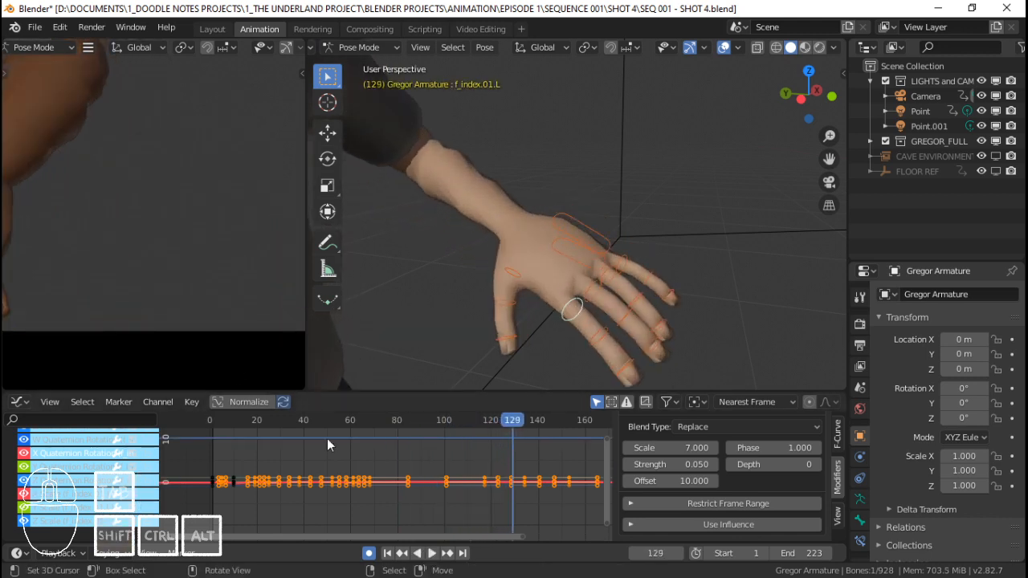
Replay the left hand's motion from around frame 66 in a camera close-up and return to frame 60.
{"action": "key", "text": "space"}
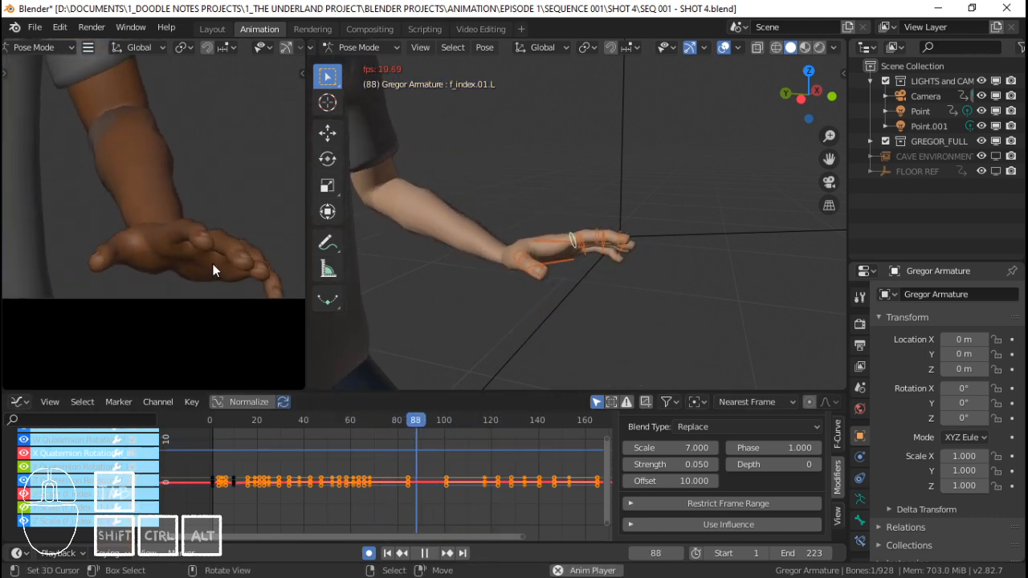
{"action": "key", "text": "space"}
{"action": "left_click", "coordinate": [366, 487]}
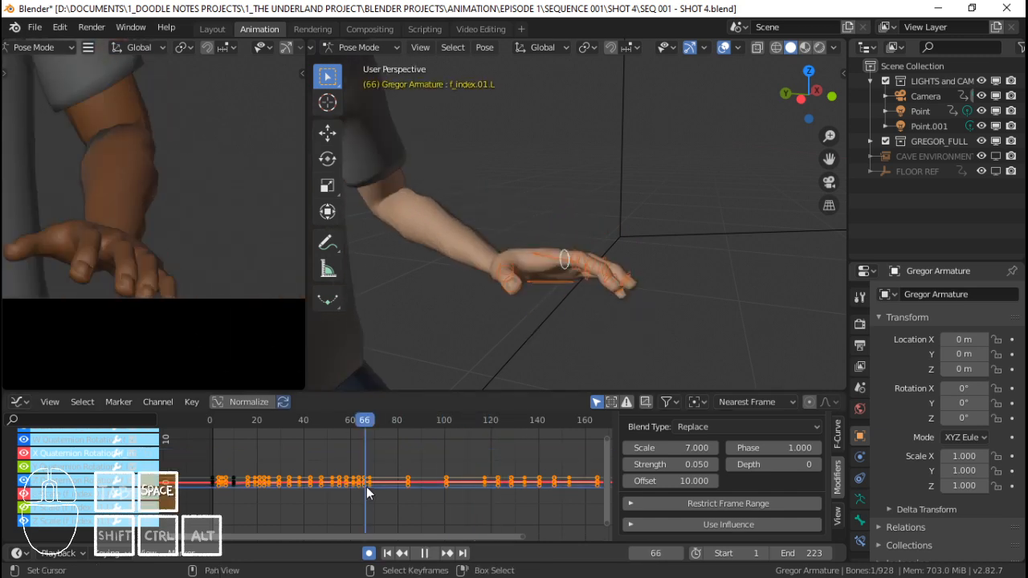
{"action": "key", "text": "space"}
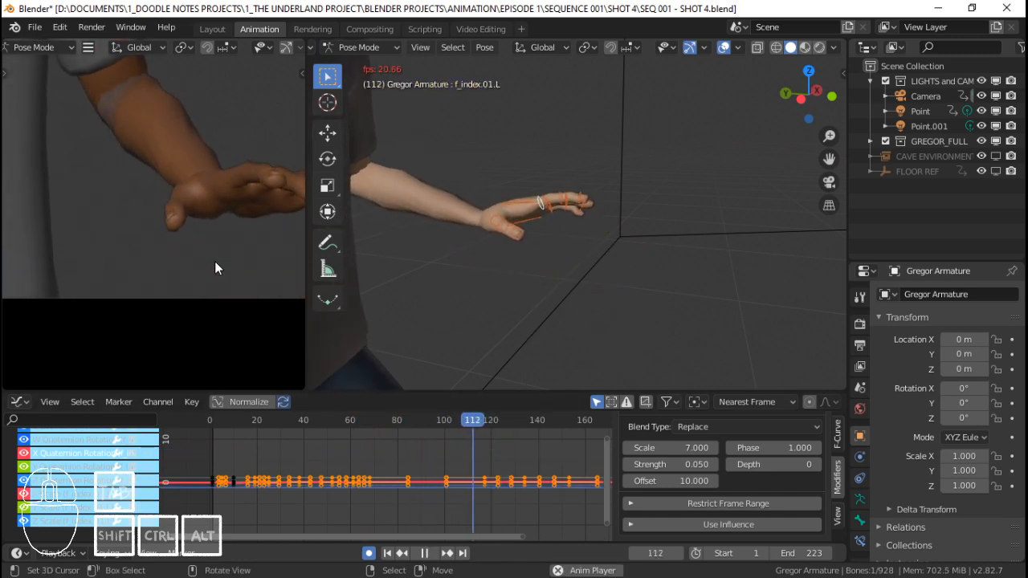
{"action": "left_click", "coordinate": [352, 432]}
{"action": "key", "text": "space"}
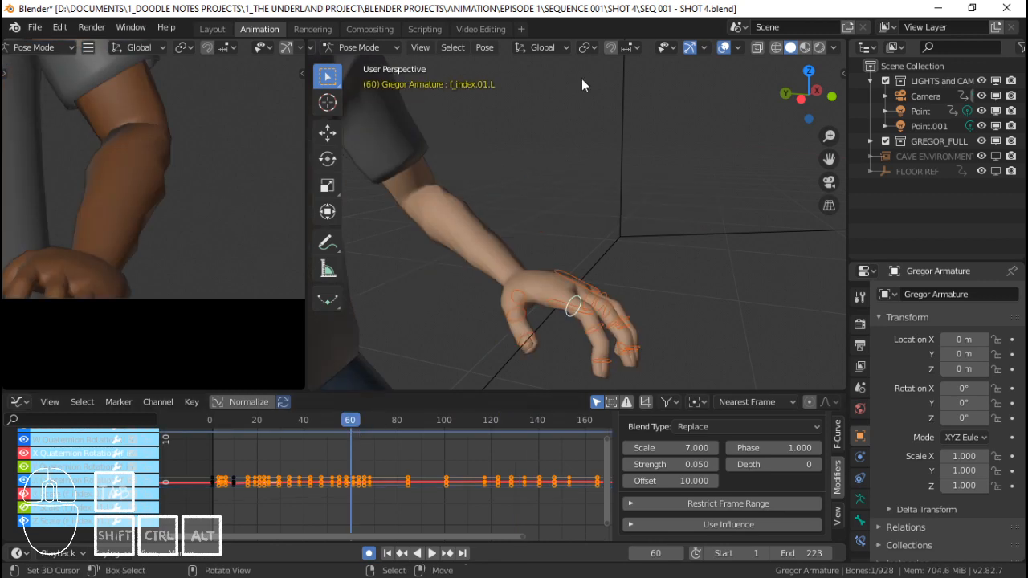
Select the left ring finger bone f_ring.01.L, move to frame 65 and return to its animation curves.
{"action": "middle_click_drag", "start_coordinate": [620, 195], "coordinate": [544, 246]}
{"action": "scroll", "coordinate": [544, 245], "scroll_direction": "up", "scroll_amount": 3}
{"action": "right_click", "coordinate": [588, 263]}
{"action": "middle_click_drag", "start_coordinate": [639, 272], "coordinate": [623, 251], "text": "shift"}
{"action": "key", "text": "ctrl+Tab"}
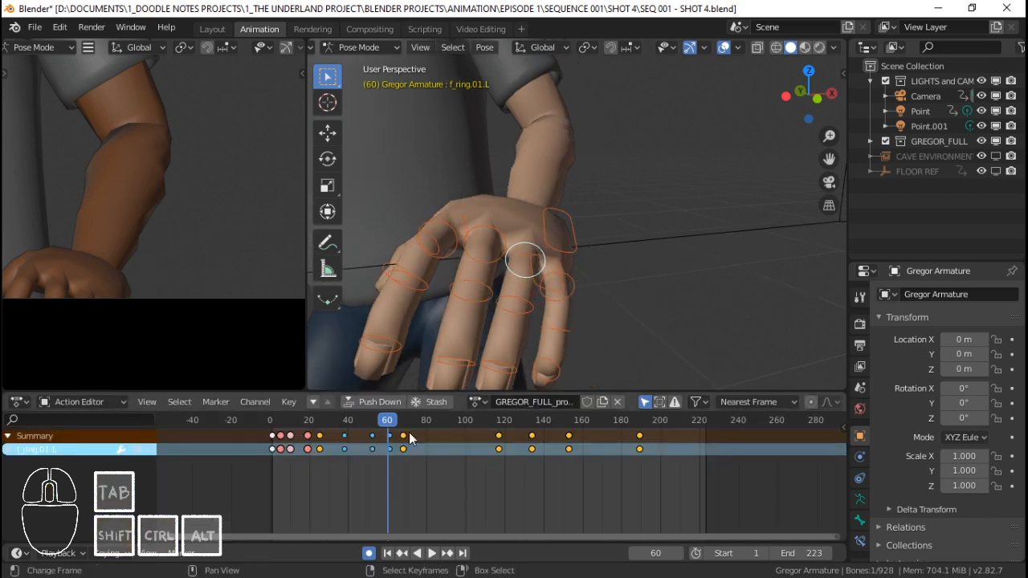
{"action": "left_click_drag", "start_coordinate": [389, 443], "coordinate": [397, 443]}
{"action": "key", "text": "ctrl+Tab"}
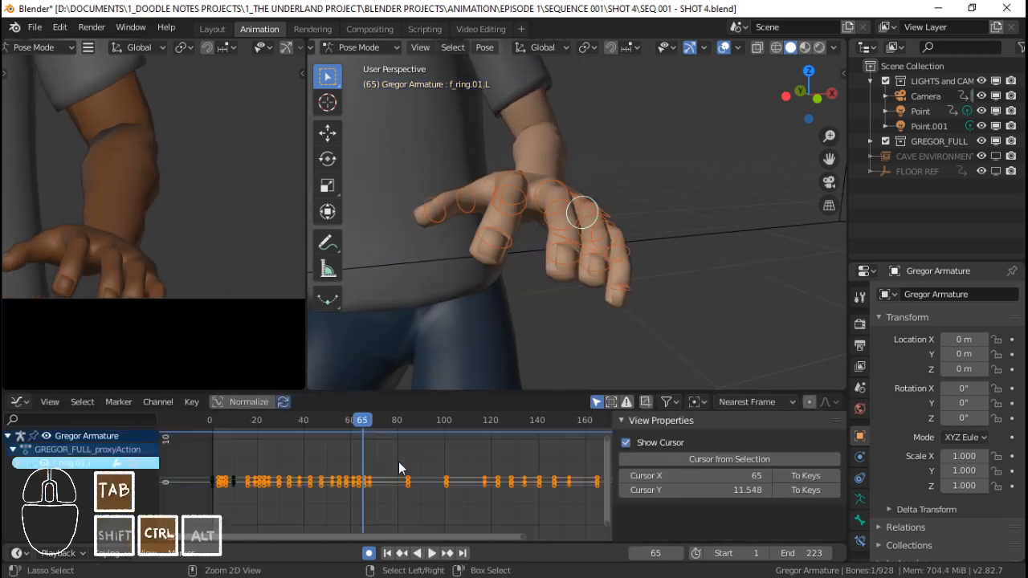
Try to paste the Noise modifier onto the ring finger's X Quaternion Rotation curve.
{"action": "left_click", "coordinate": [18, 464]}
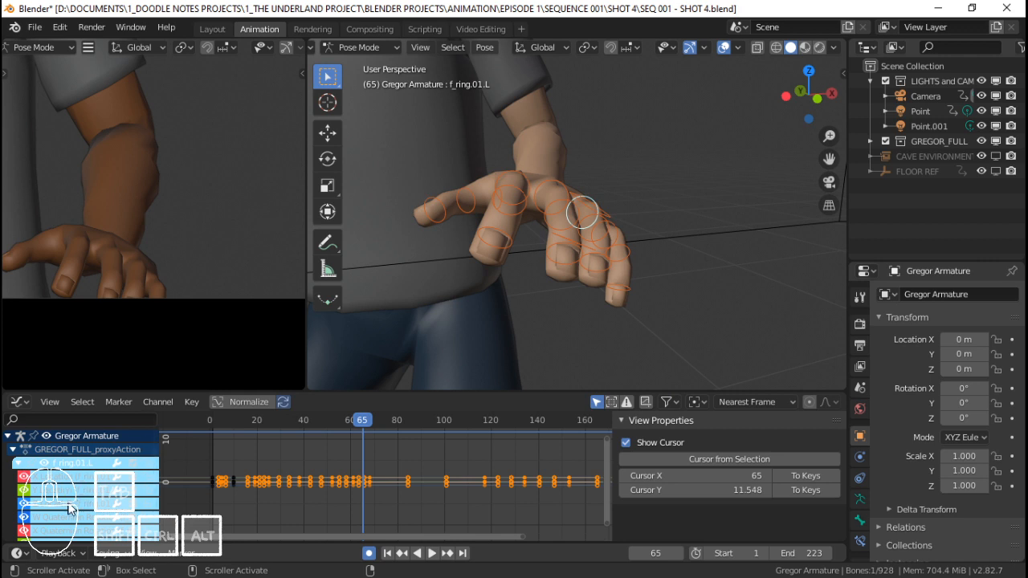
{"action": "scroll", "coordinate": [70, 507], "scroll_direction": "down", "scroll_amount": 2}
{"action": "left_click", "coordinate": [62, 511]}
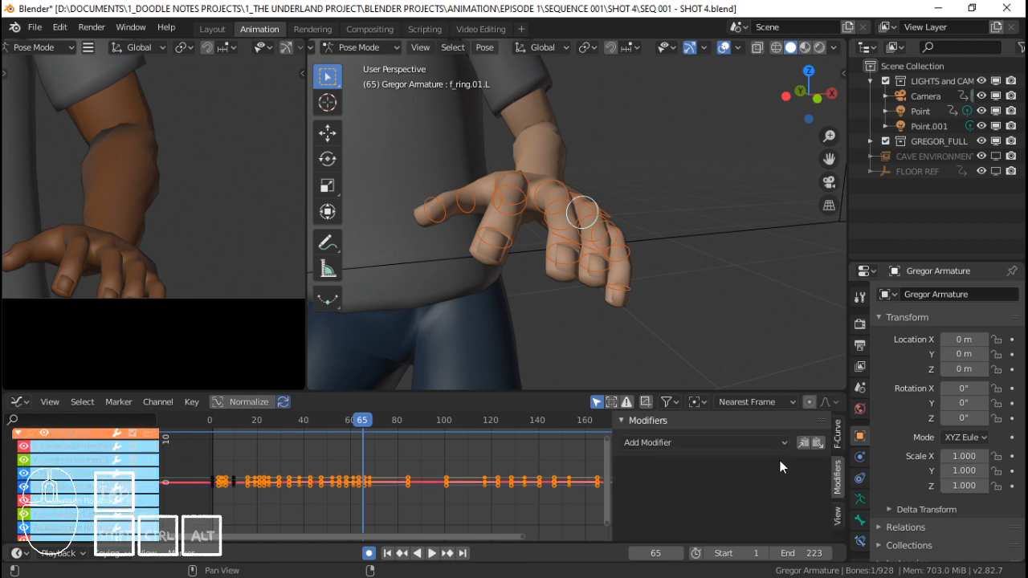
{"action": "left_click", "coordinate": [805, 443]}
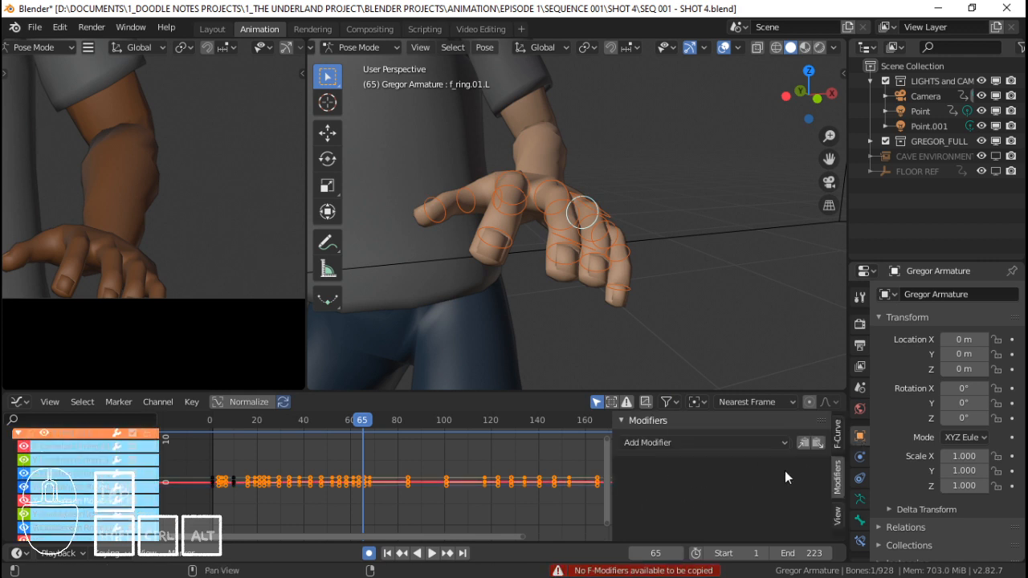
{"action": "left_click", "coordinate": [821, 444]}
Copy the Noise modifier from the left middle finger bone onto the ring finger bone f_ring.01.L and set its Offset to 5.
{"action": "left_click", "coordinate": [556, 180]}
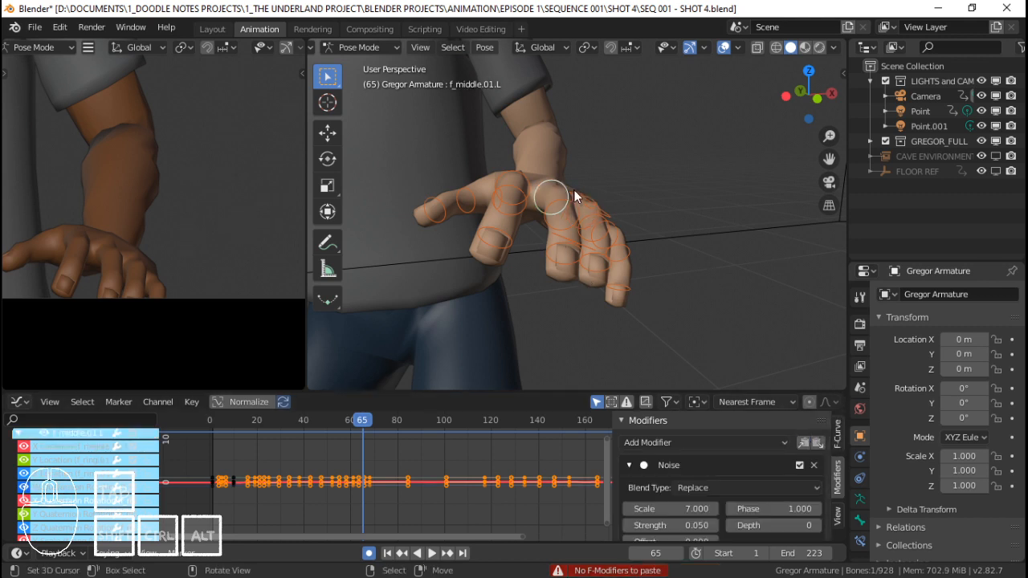
{"action": "left_click", "coordinate": [575, 191]}
{"action": "left_click", "coordinate": [820, 445]}
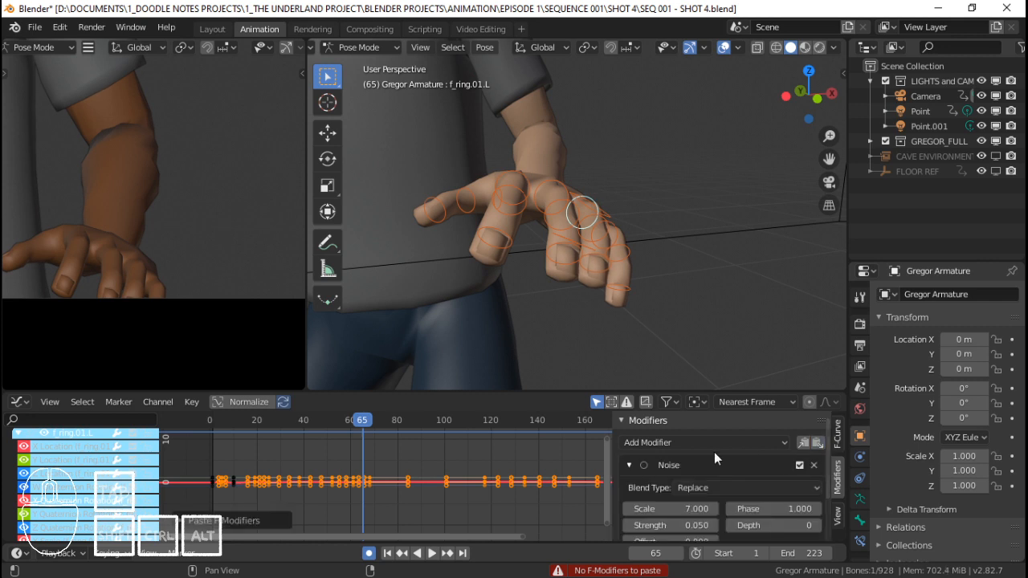
{"action": "scroll", "coordinate": [699, 466], "scroll_direction": "down", "scroll_amount": 3}
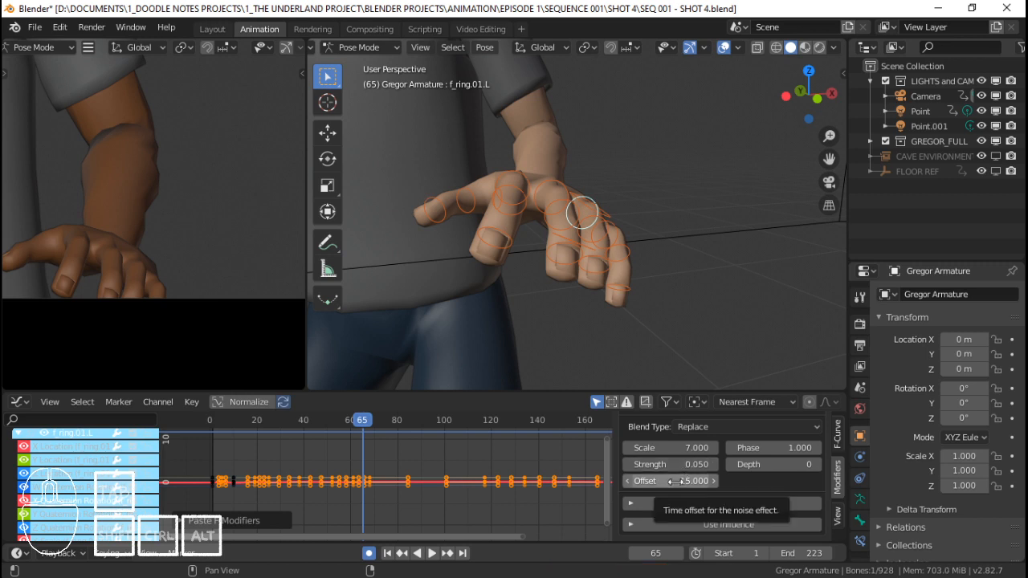
{"action": "key", "text": "Return"}
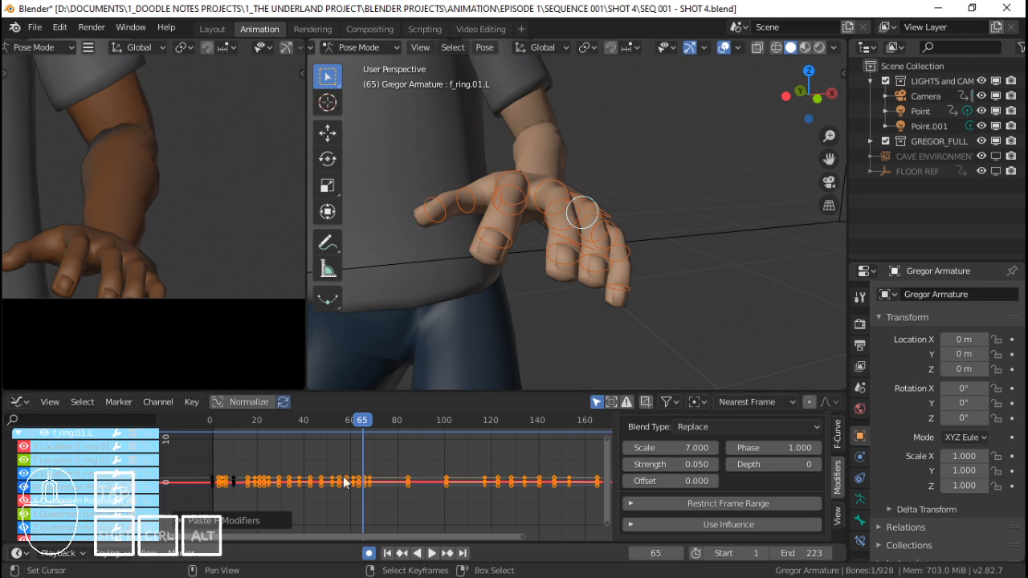
Replay the left hand's motion several times and scrub between about frames 100 and 122 to judge the ring finger's noise.
{"action": "left_click", "coordinate": [298, 465]}
{"action": "key", "text": "space"}
{"action": "key", "text": "space"}
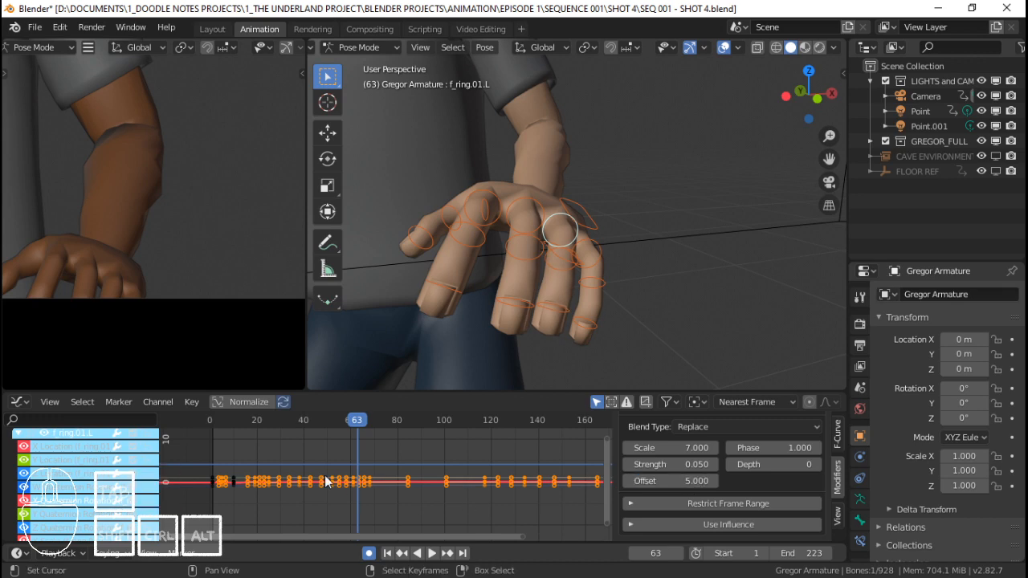
{"action": "key", "text": "space"}
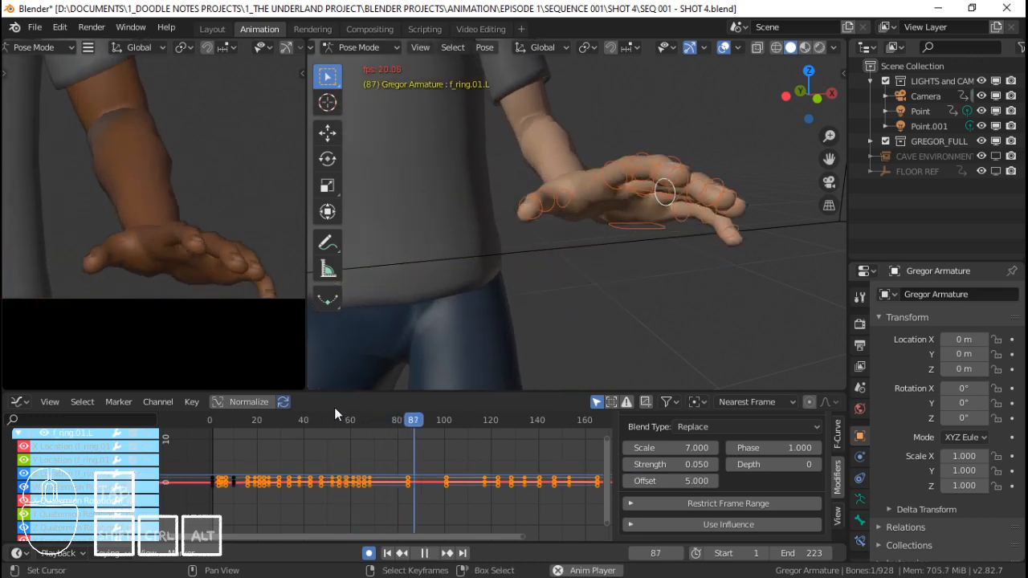
{"action": "key", "text": "space"}
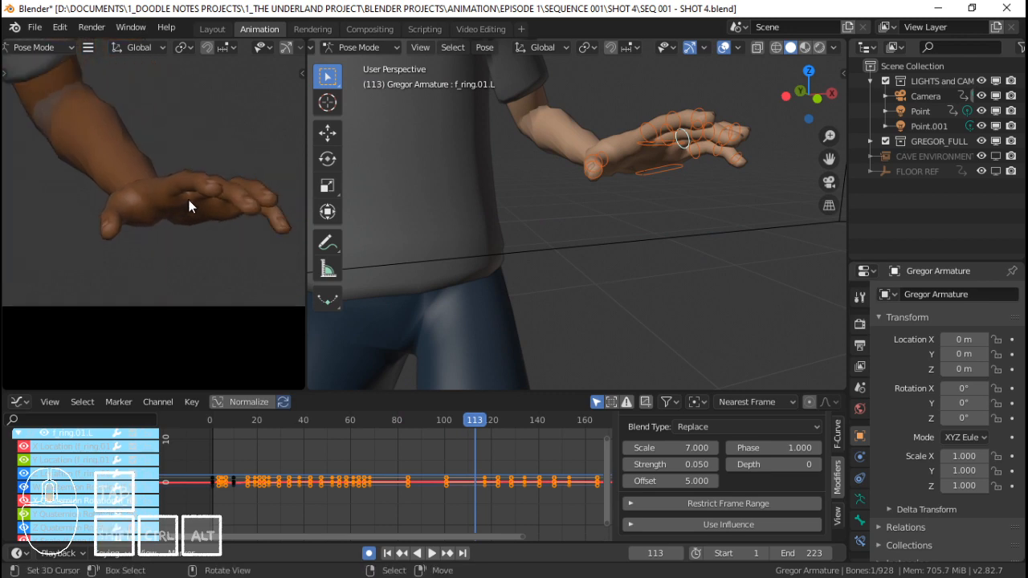
{"action": "key", "text": "space"}
{"action": "key", "text": "shift+Left"}
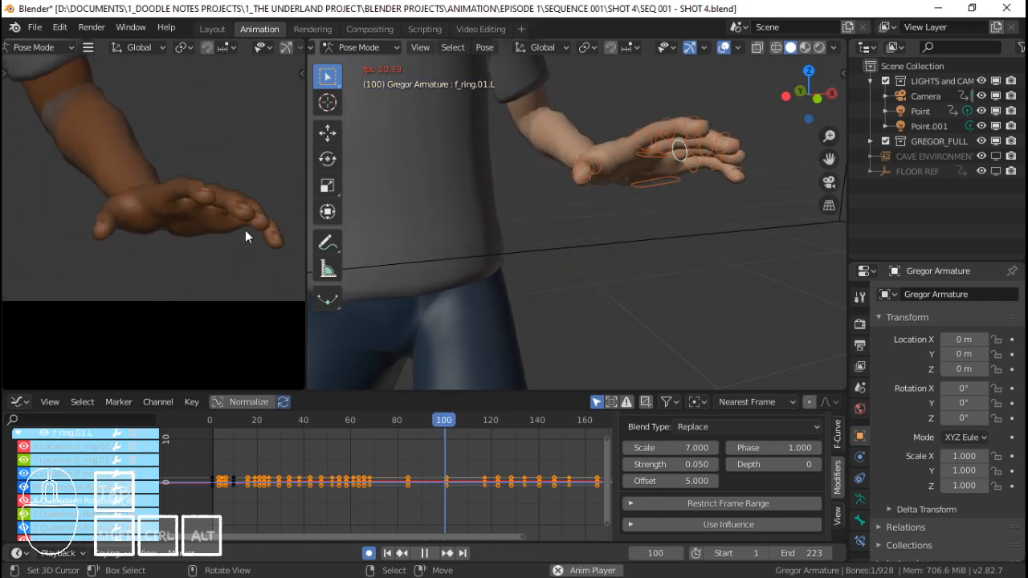
{"action": "key", "text": "space"}
{"action": "left_click_drag", "start_coordinate": [417, 458], "coordinate": [497, 456]}
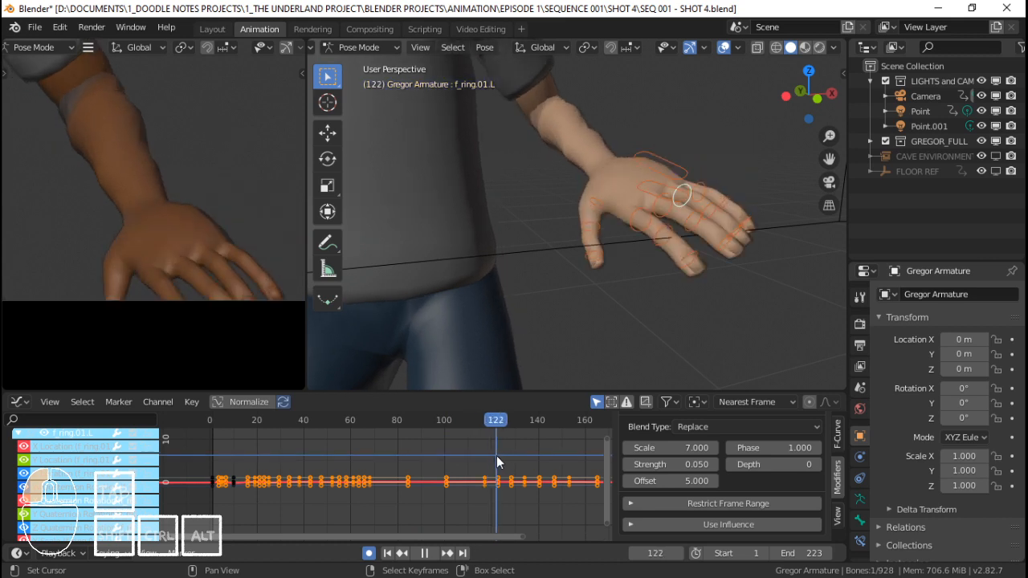
{"action": "key", "text": "Escape"}
Paste the Noise modifier onto f_pinky.01.L's X Quaternion Rotation curve, set its Offset to 20, and play back the motion.
{"action": "left_click", "coordinate": [698, 173]}
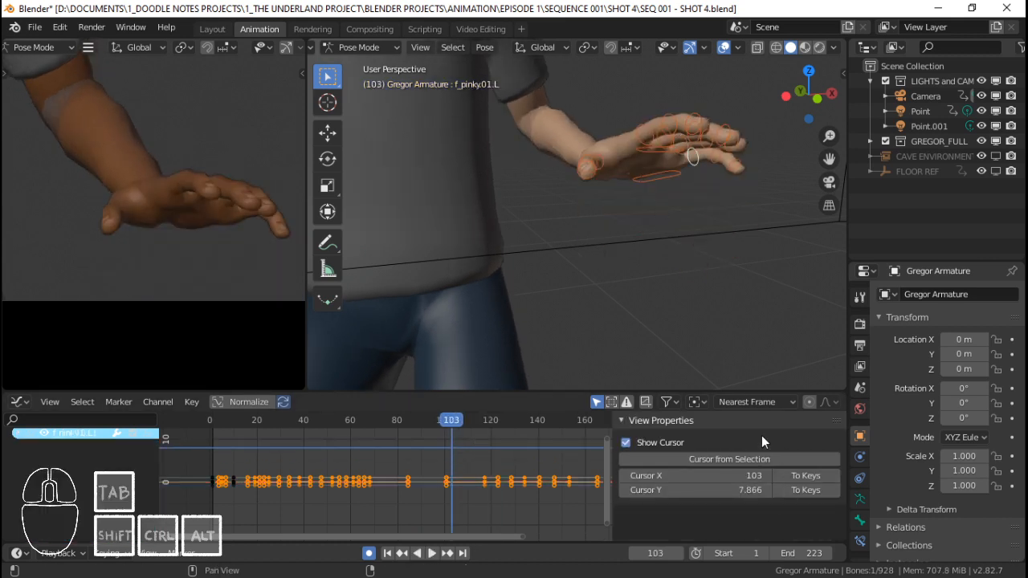
{"action": "left_click", "coordinate": [19, 432]}
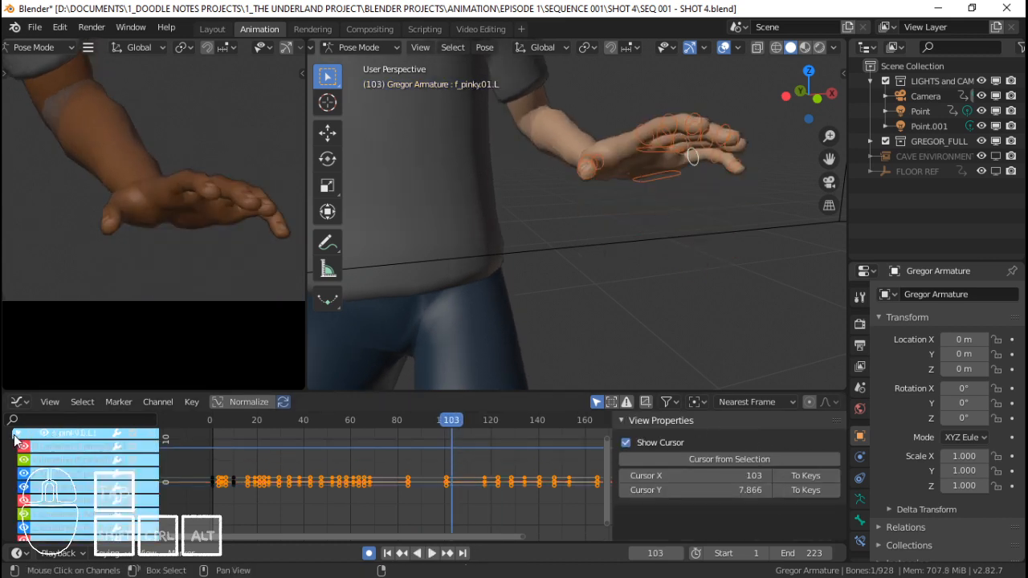
{"action": "left_click", "coordinate": [134, 480]}
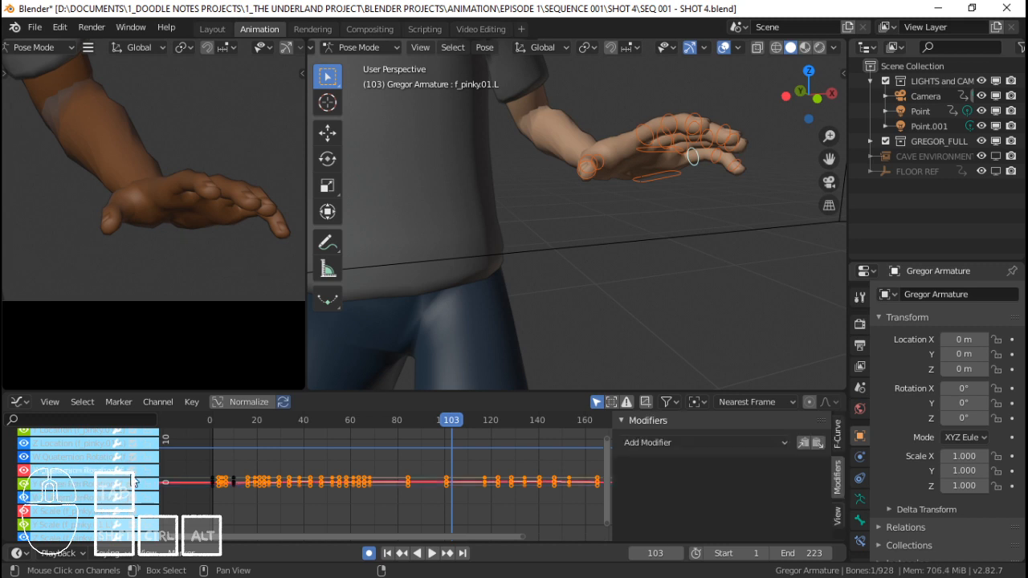
{"action": "left_click", "coordinate": [819, 442]}
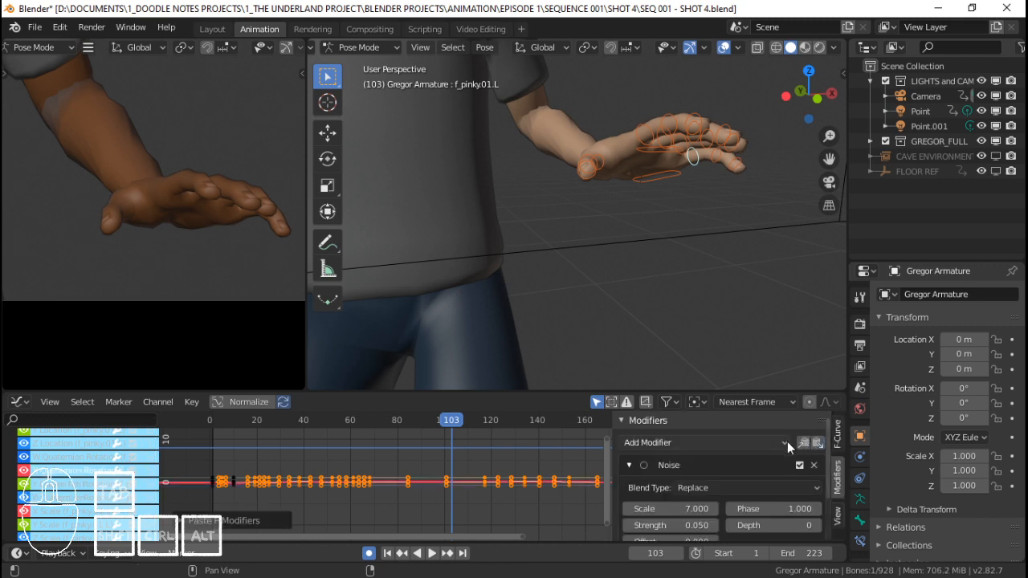
{"action": "scroll", "coordinate": [744, 492], "scroll_direction": "down", "scroll_amount": 2}
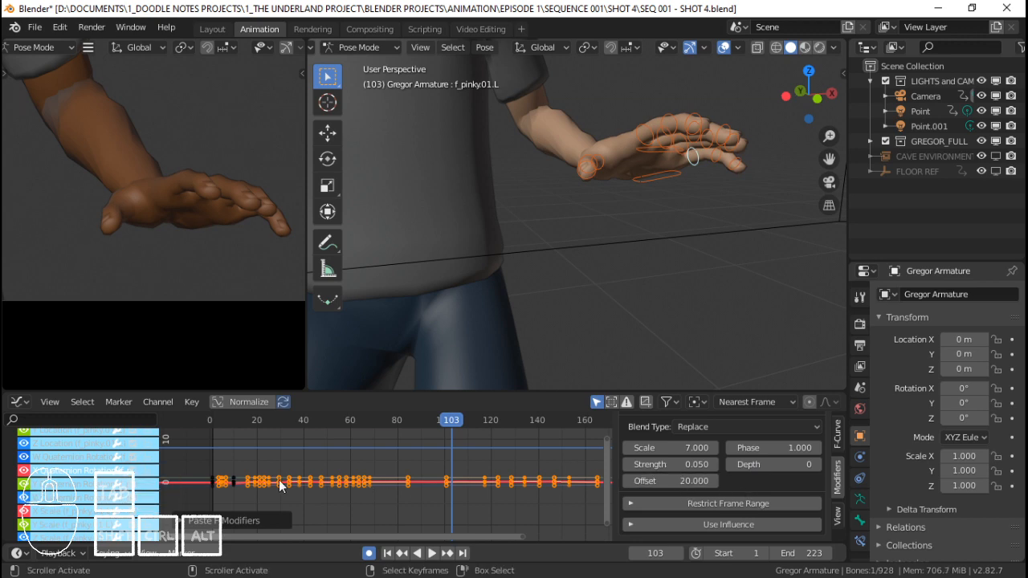
{"action": "key", "text": "space"}
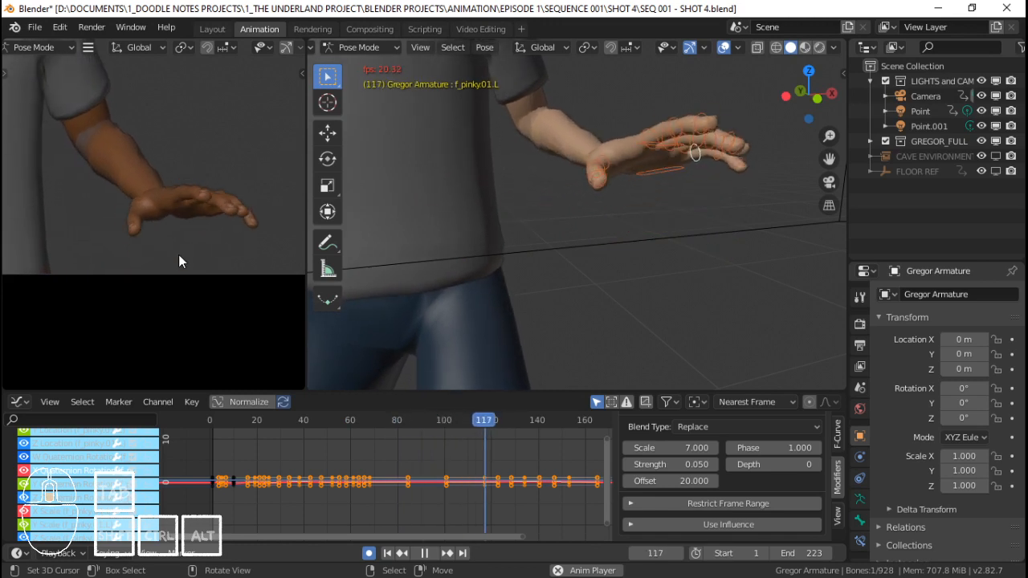
{"action": "left_click", "coordinate": [375, 445]}
{"action": "key", "text": "space"}
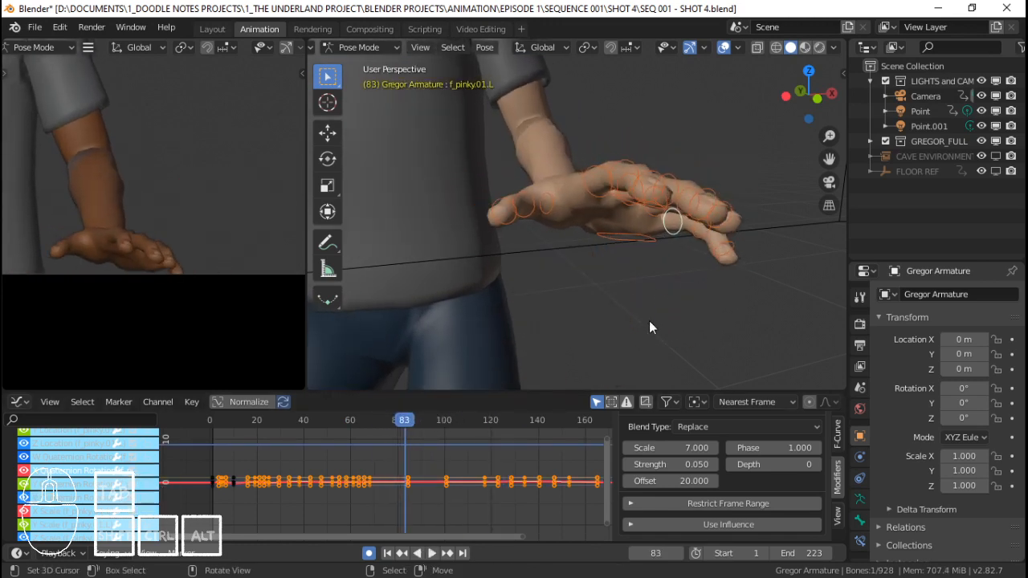
Set the noise Scale to 15 on the left middle and ring finger base bones and replay the hand's motion.
{"action": "middle_click_drag", "start_coordinate": [641, 163], "coordinate": [641, 219]}
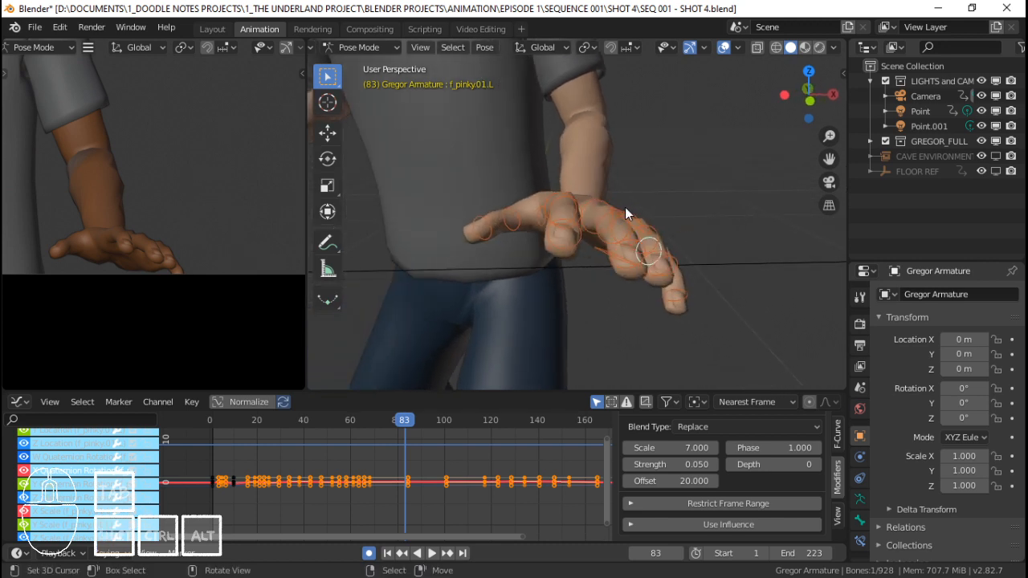
{"action": "right_click", "coordinate": [607, 200]}
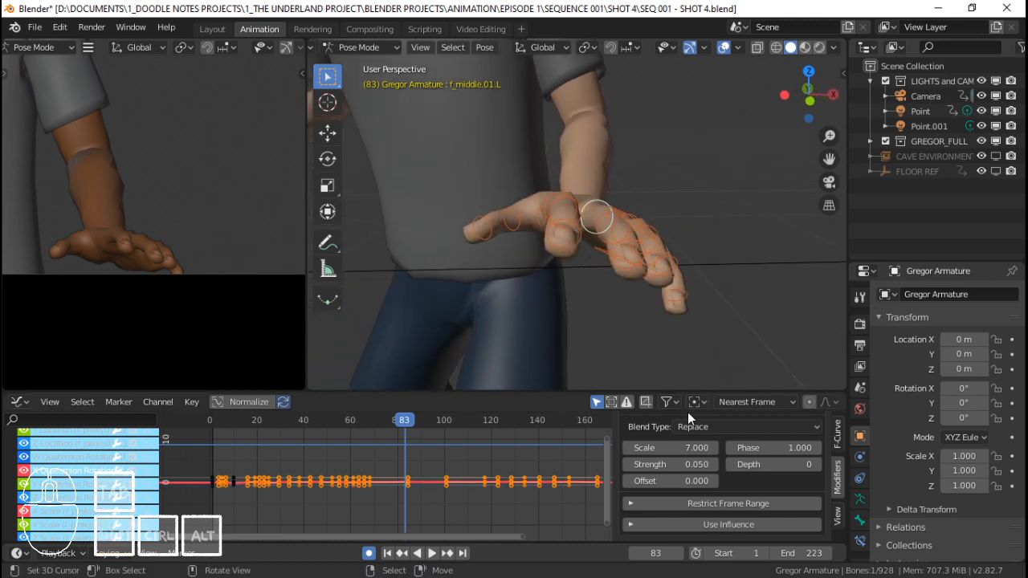
{"action": "middle_click_drag", "start_coordinate": [769, 487], "coordinate": [769, 490]}
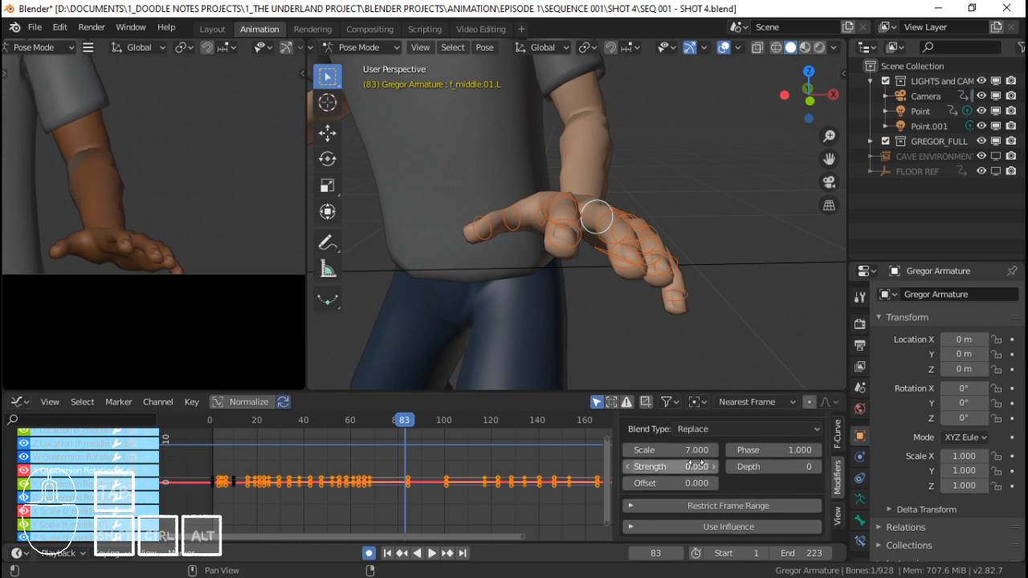
{"action": "key", "text": "Return"}
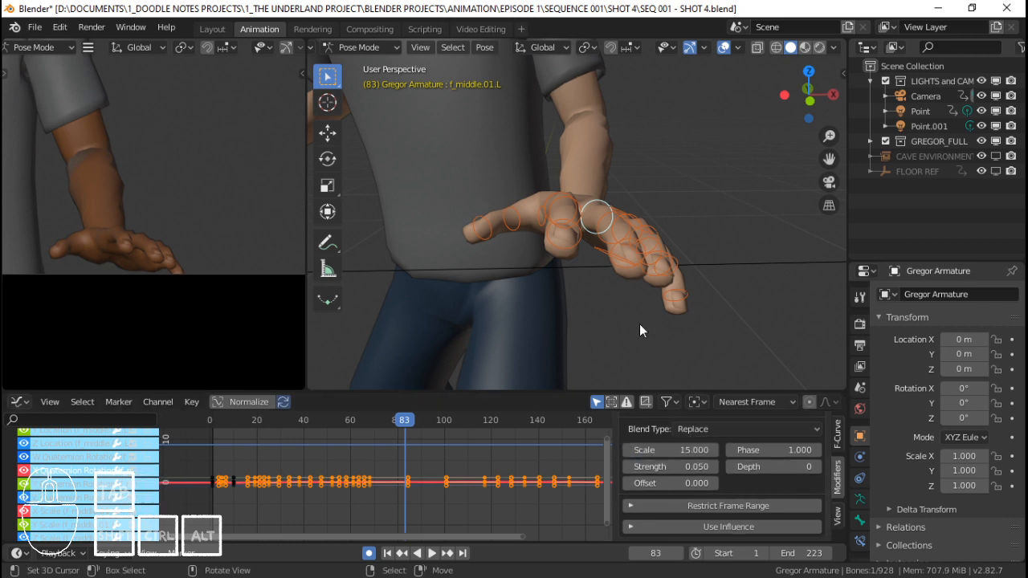
{"action": "middle_click_drag", "start_coordinate": [637, 214], "coordinate": [629, 229]}
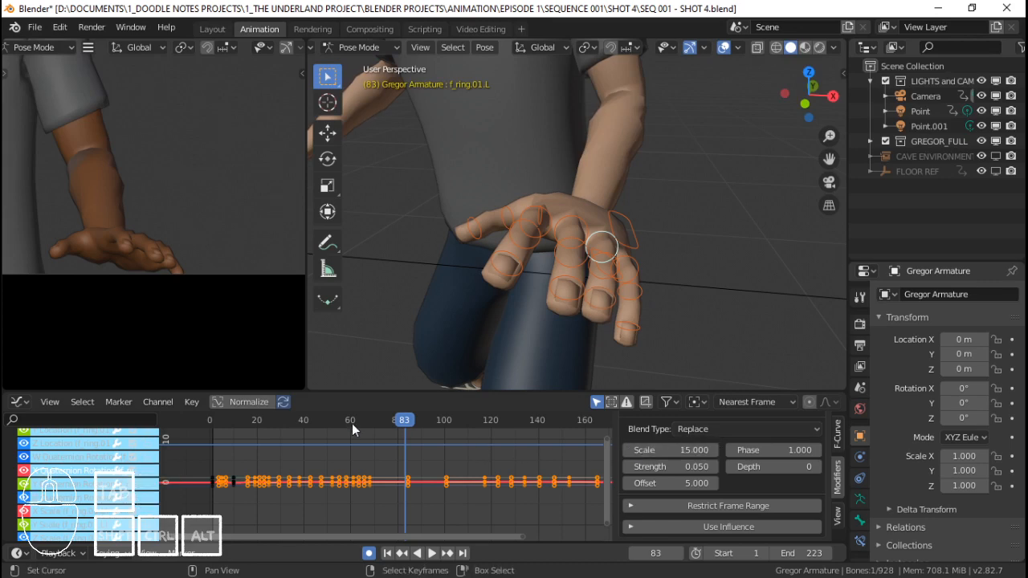
{"action": "left_click", "coordinate": [248, 448]}
{"action": "key", "text": "space"}
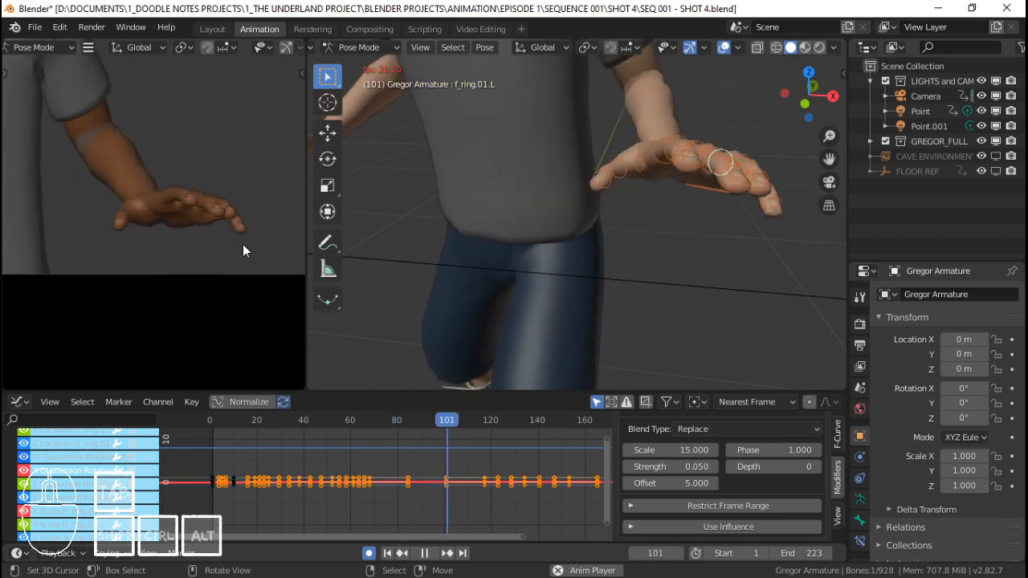
{"action": "key", "text": "space"}
Set the noise Scale to 15 on the index finger bone f_index.01.L and replay the shot from its early frames.
{"action": "left_click", "coordinate": [594, 286]}
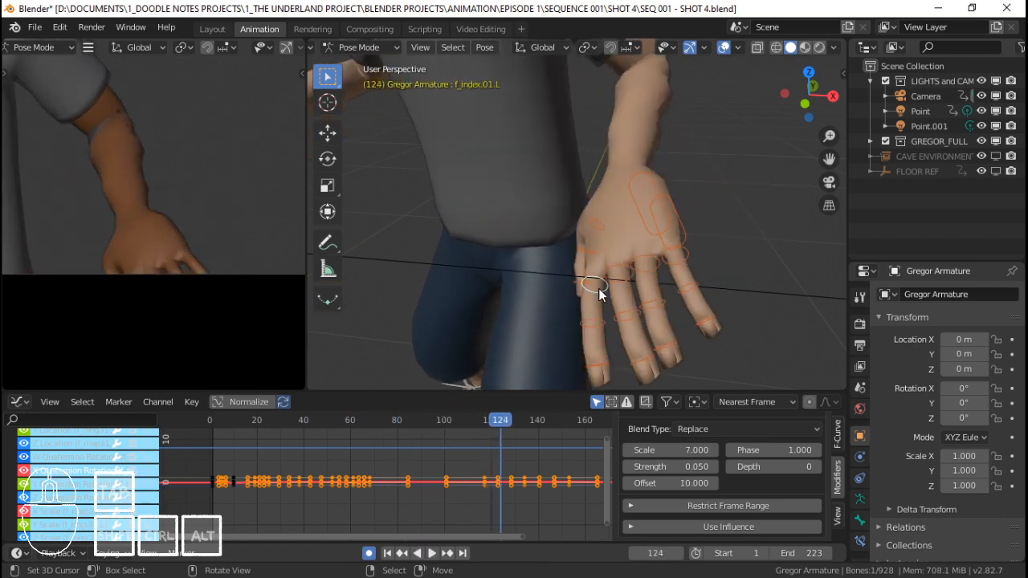
{"action": "left_click", "coordinate": [691, 450]}
{"action": "type", "text": "15"}
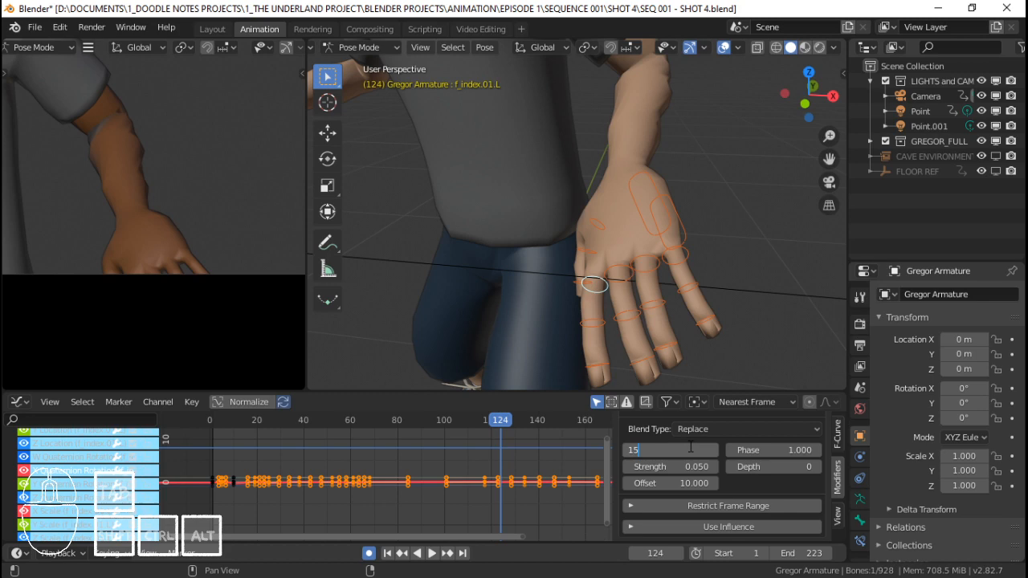
{"action": "key", "text": "shift+Left"}
{"action": "key", "text": "space"}
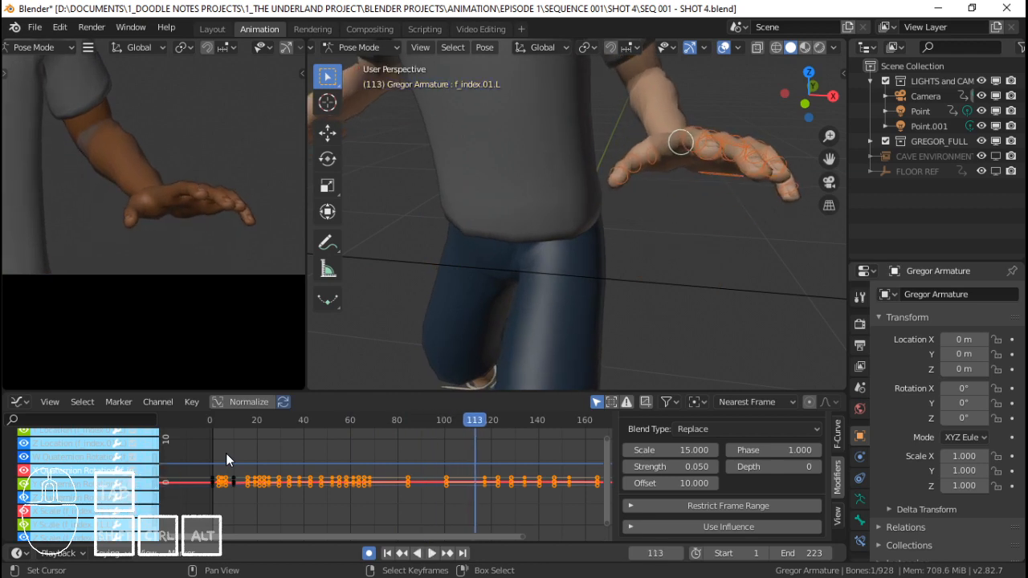
{"action": "left_click_drag", "start_coordinate": [226, 453], "coordinate": [245, 452]}
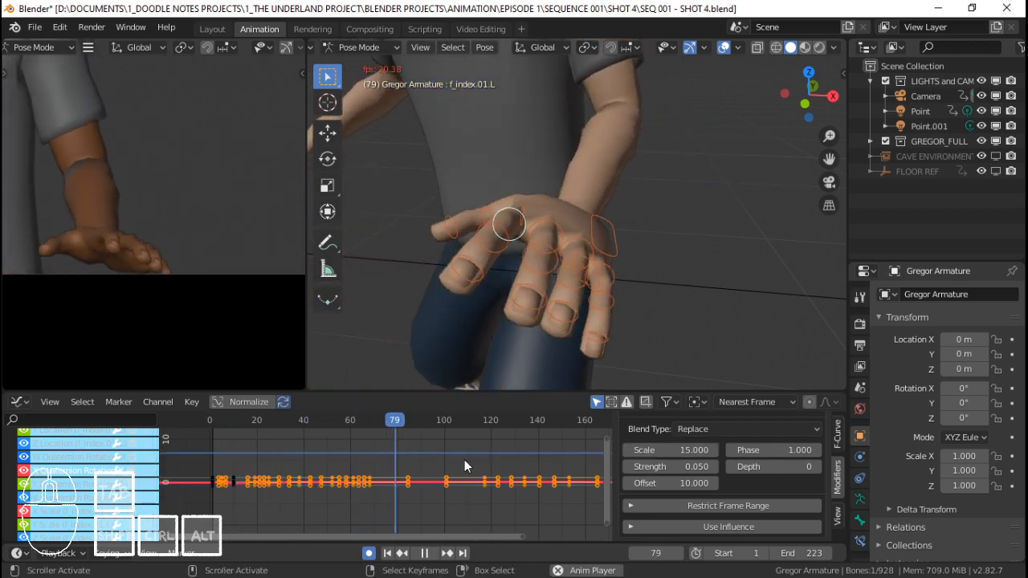
{"action": "key", "text": "space"}
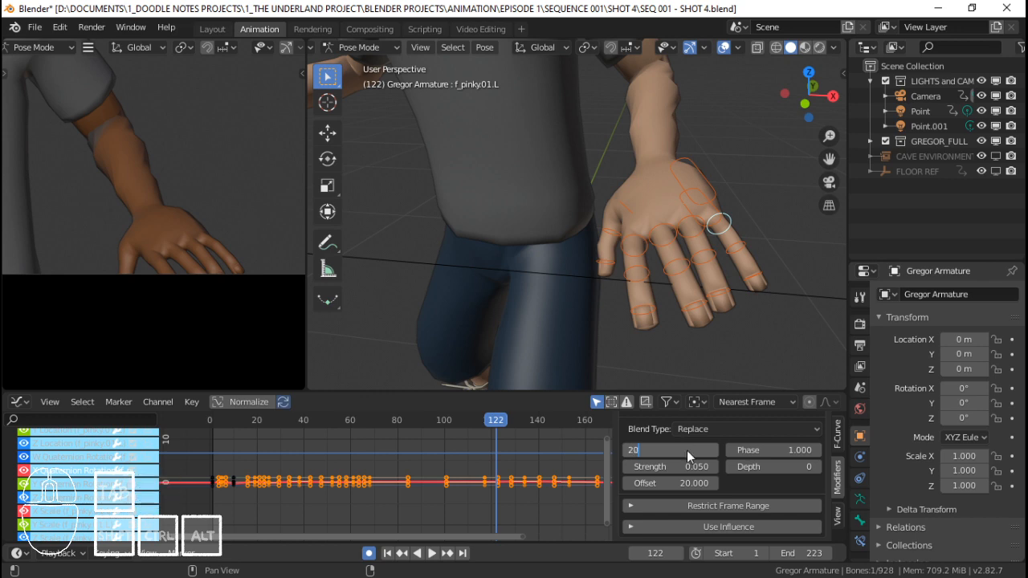
Set the pinky's noise Scale to 20, replay the hand's motion, and move to frame 108.
{"action": "left_click", "coordinate": [257, 487]}
{"action": "key", "text": "space"}
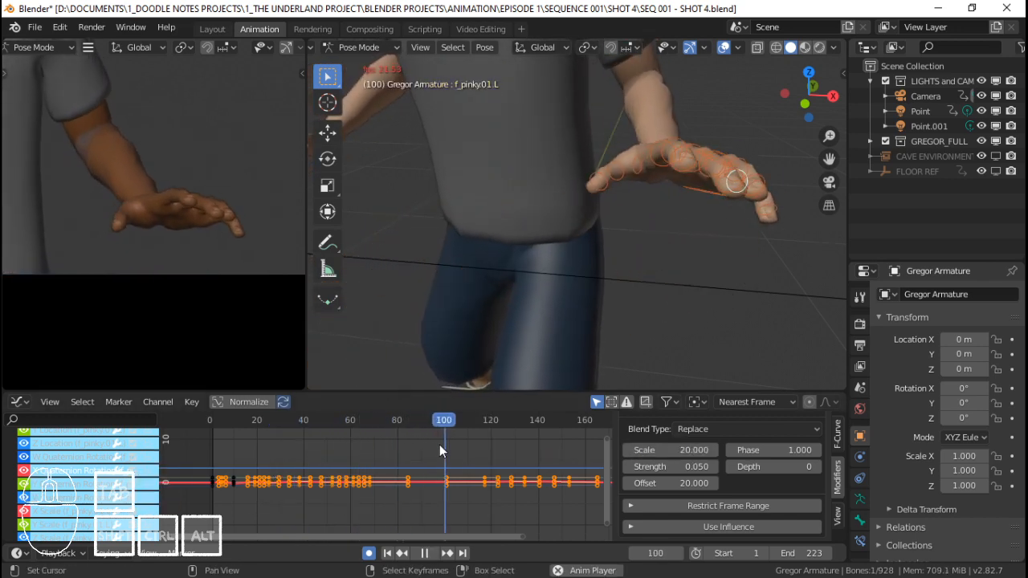
{"action": "key", "text": "space"}
{"action": "left_click", "coordinate": [313, 438]}
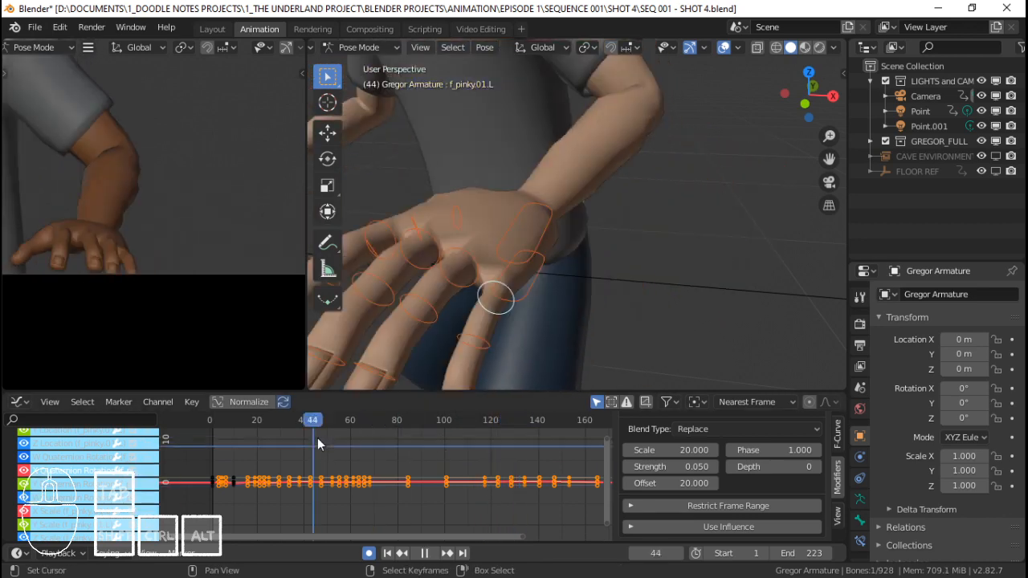
{"action": "left_click", "coordinate": [464, 438]}
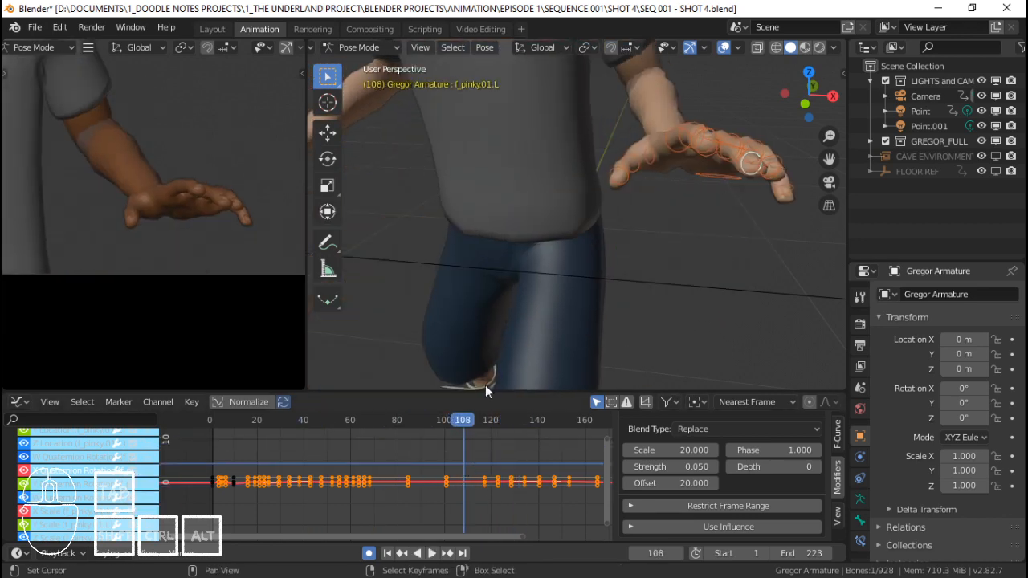
Set the noise Scale to 20 on the thumb bone thumb.01.L and replay the shot from frame 8.
{"action": "left_click", "coordinate": [657, 155]}
{"action": "left_click", "coordinate": [649, 156]}
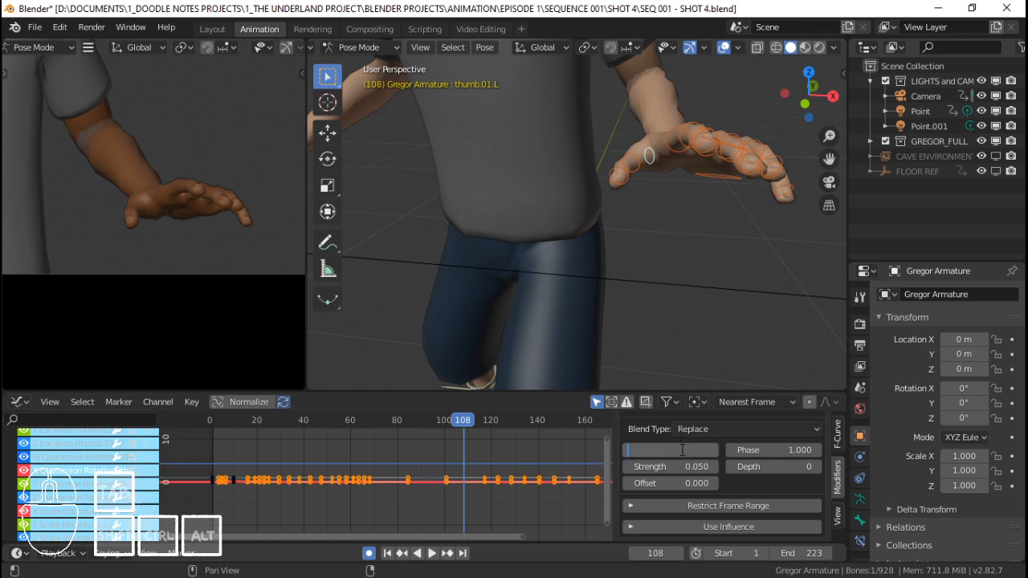
{"action": "left_click", "coordinate": [228, 458]}
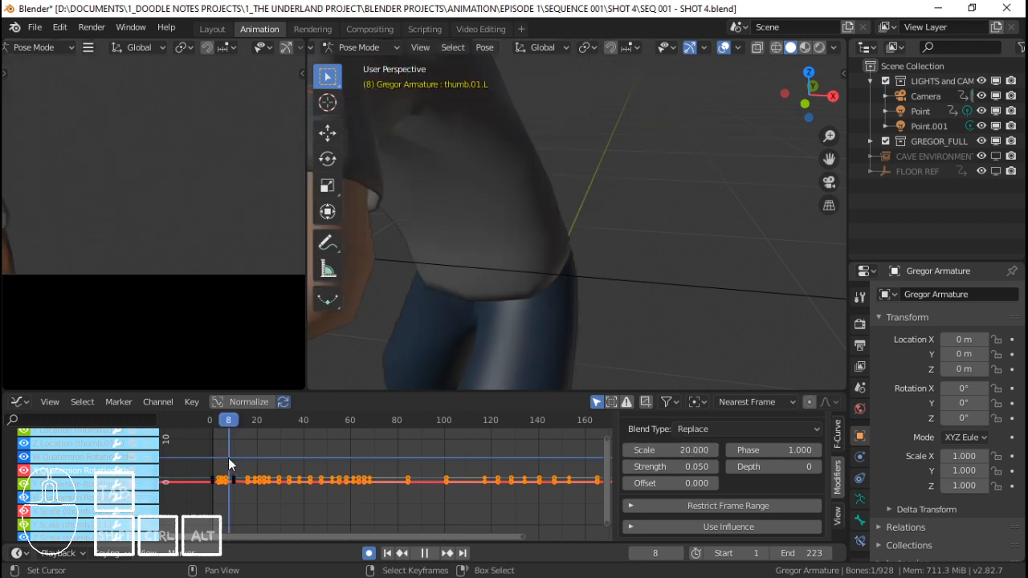
{"action": "key", "text": "space"}
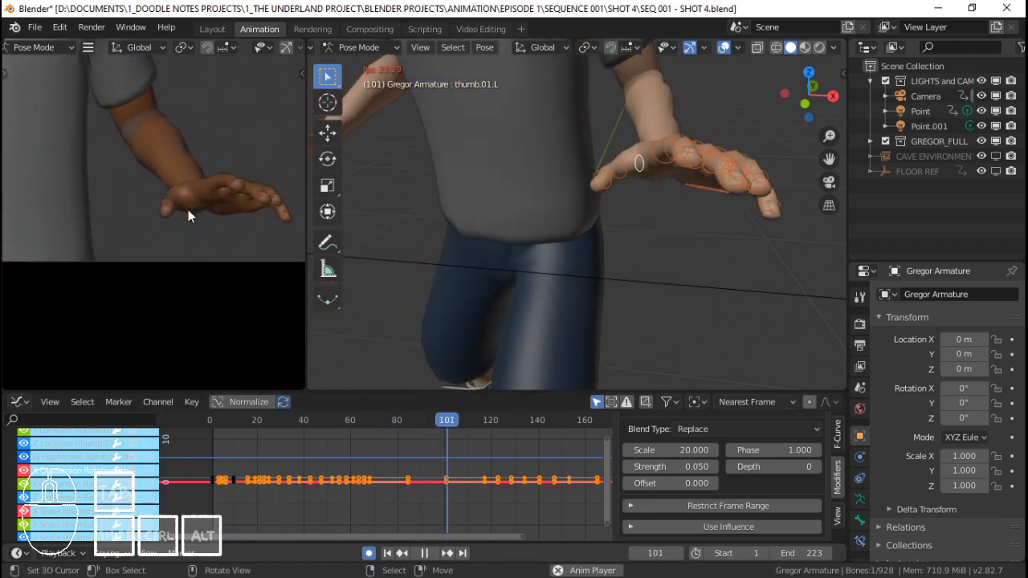
{"action": "key", "text": "space"}
Switch the animation curves to the Action Editor, replay the left hand's motion, and move to frame 122.
{"action": "left_click", "coordinate": [494, 444]}
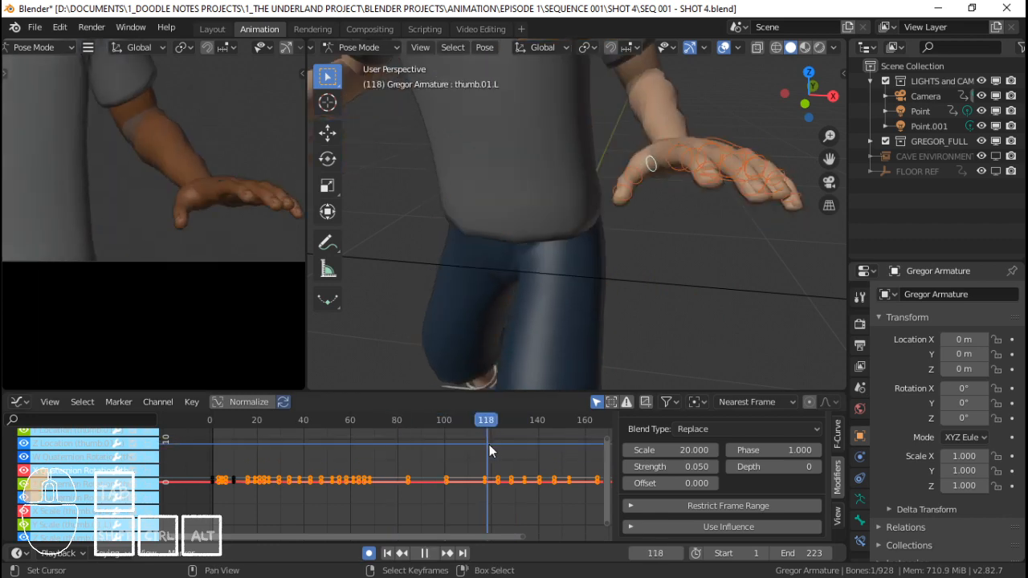
{"action": "left_click", "coordinate": [617, 266], "text": "shift"}
{"action": "key", "text": "ctrl+Tab"}
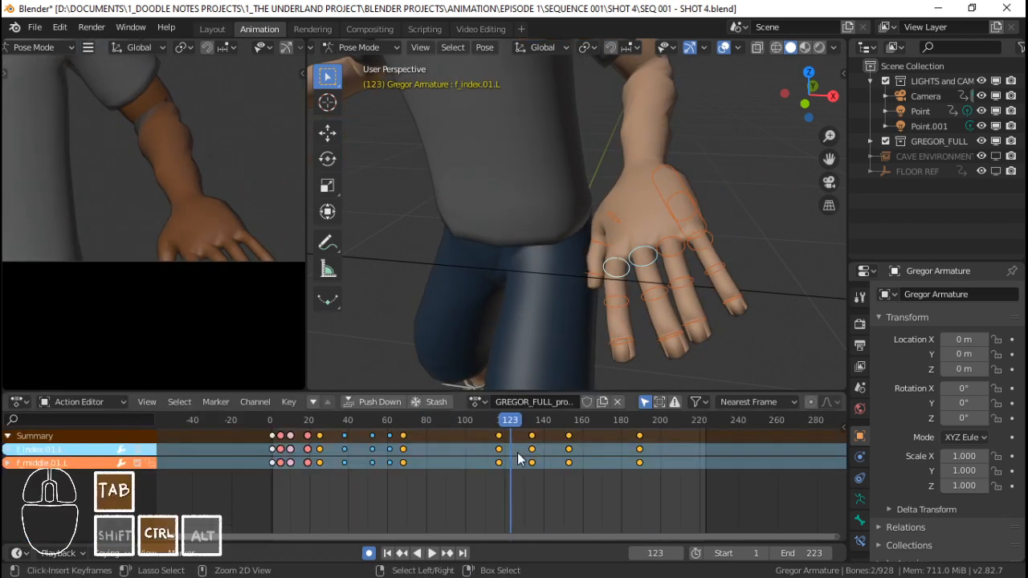
{"action": "key", "text": "space"}
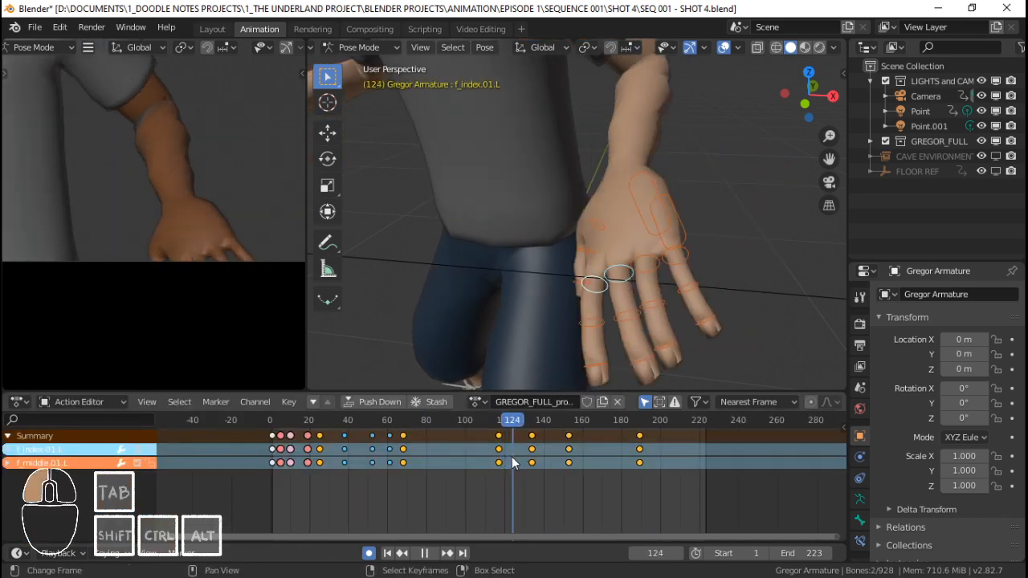
{"action": "mouse_move", "coordinate": [514, 463]}
{"action": "left_mouse_down"}
{"action": "mouse_move", "coordinate": [485, 461]}
{"action": "mouse_move", "coordinate": [511, 461]}
{"action": "left_mouse_up"}
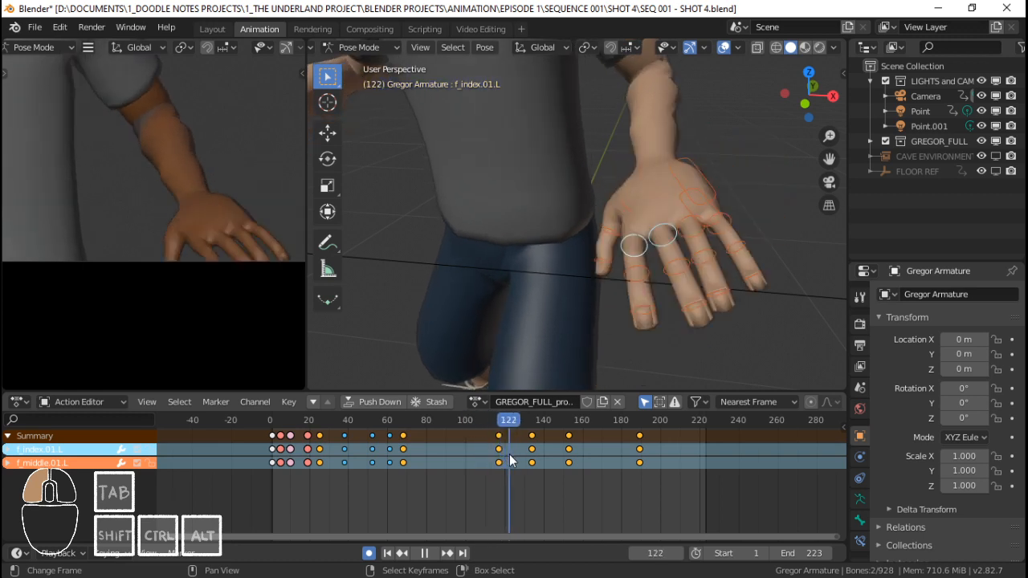
Rotate the left pinky's base bone f_pinky.01.L at frame 122, finishing with a rotation about its local X axis.
{"action": "left_click", "coordinate": [666, 254], "text": "shift"}
{"action": "middle_click_drag", "start_coordinate": [668, 256], "coordinate": [738, 249]}
{"action": "left_click", "coordinate": [720, 194]}
{"action": "key", "text": "r"}
{"action": "key", "text": "x"}
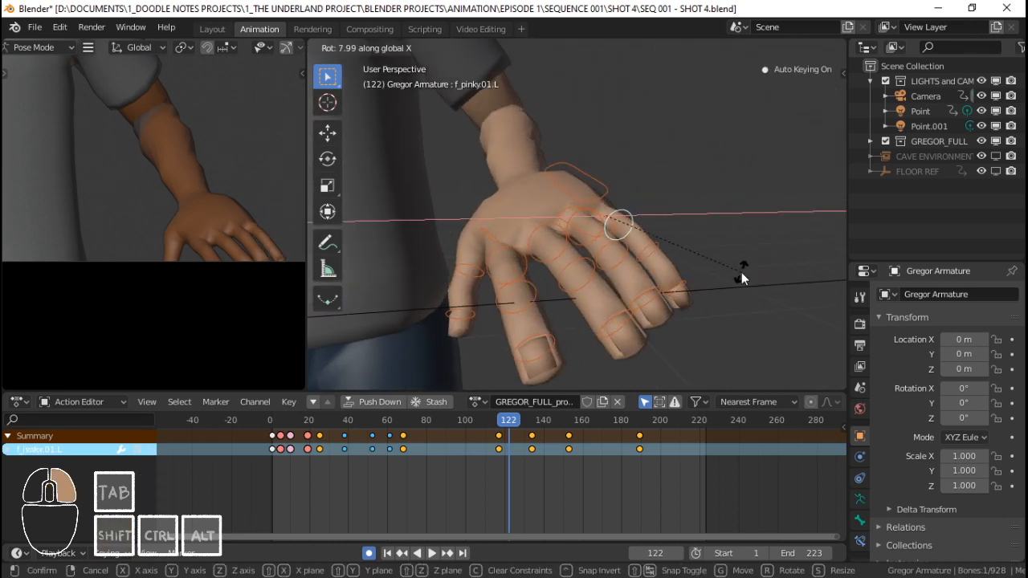
{"action": "key", "text": "y"}
{"action": "left_click", "coordinate": [750, 245]}
{"action": "key", "text": "r"}
{"action": "key", "text": "x"}
{"action": "key", "text": "x"}
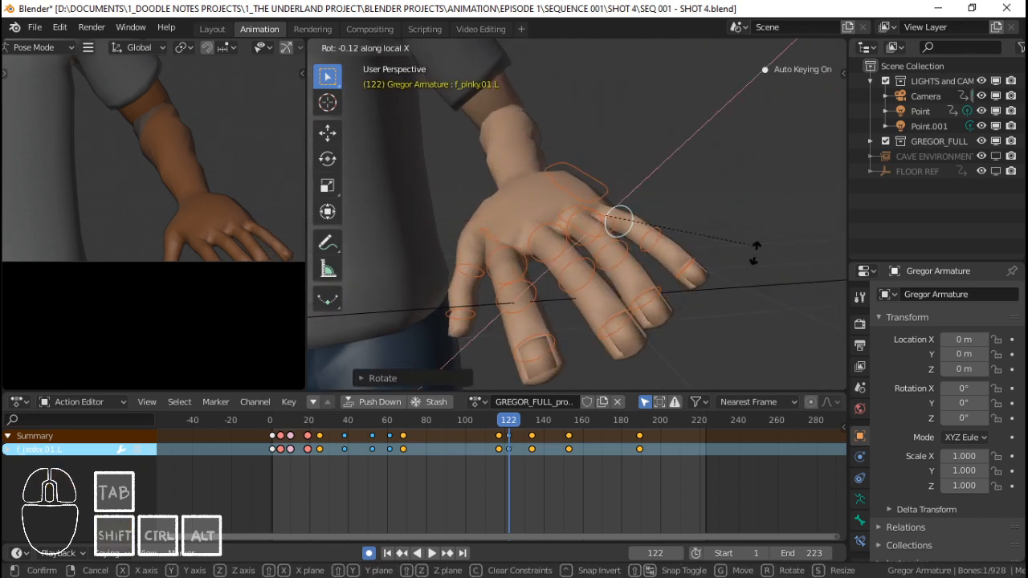
{"action": "left_click", "coordinate": [729, 330]}
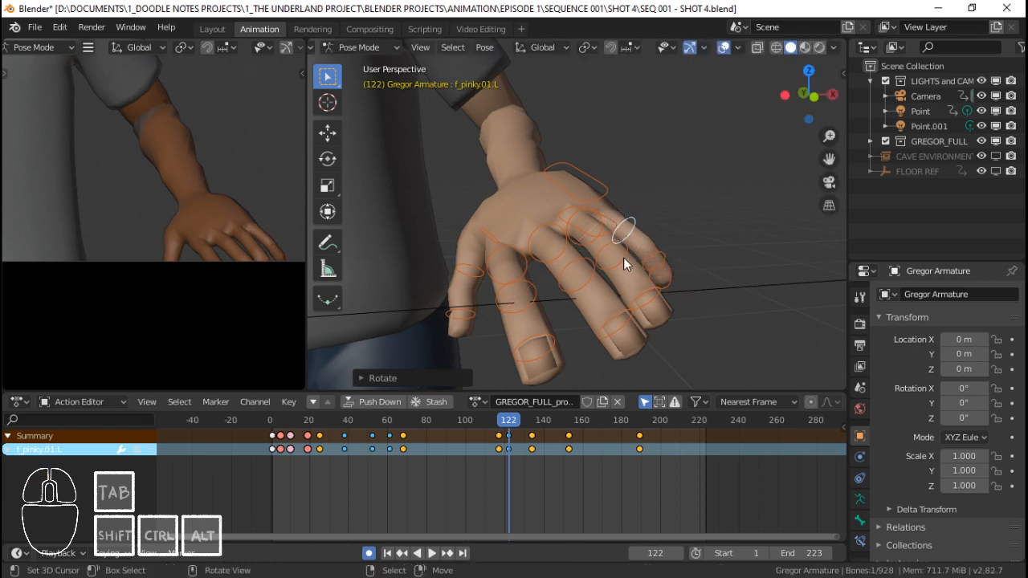
Rotate the left ring finger's base bone f_ring.01.L about 21° around its local X axis at frame 122.
{"action": "left_click", "coordinate": [573, 238]}
{"action": "key", "text": "r"}
{"action": "key", "text": "x"}
{"action": "key", "text": "x"}
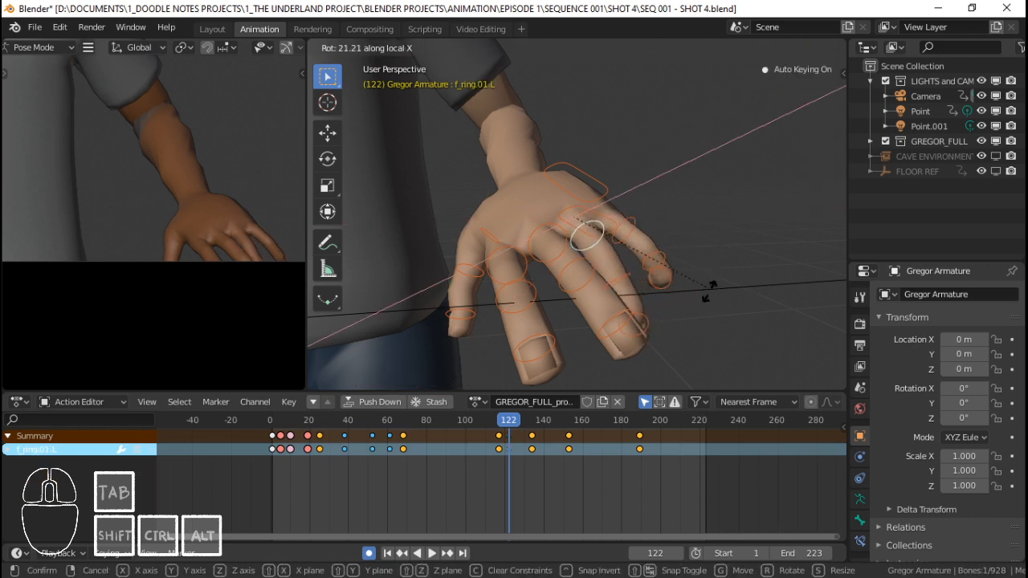
{"action": "left_click", "coordinate": [707, 294]}
Rotate the ring finger's base bone about -9° around its local Z axis at frame 122.
{"action": "mouse_move", "coordinate": [707, 293]}
{"action": "middle_mouse_down"}
{"action": "mouse_move", "coordinate": [649, 282]}
{"action": "mouse_move", "coordinate": [689, 298]}
{"action": "middle_mouse_up"}
{"action": "key", "text": "r"}
{"action": "key", "text": "z"}
{"action": "key", "text": "z"}
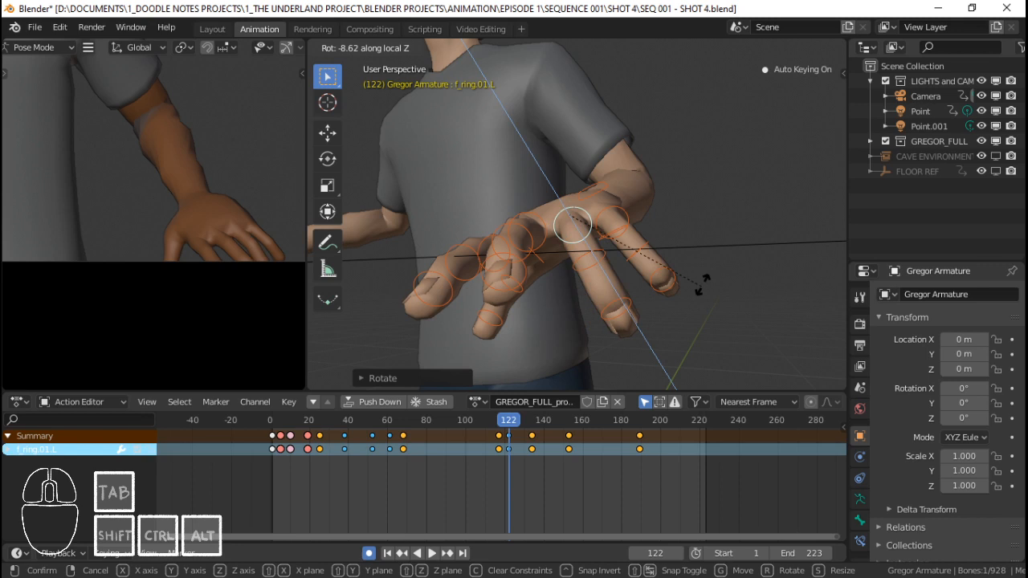
{"action": "right_click", "coordinate": [703, 285]}
{"action": "key", "text": "r"}
{"action": "key", "text": "z"}
{"action": "key", "text": "z"}
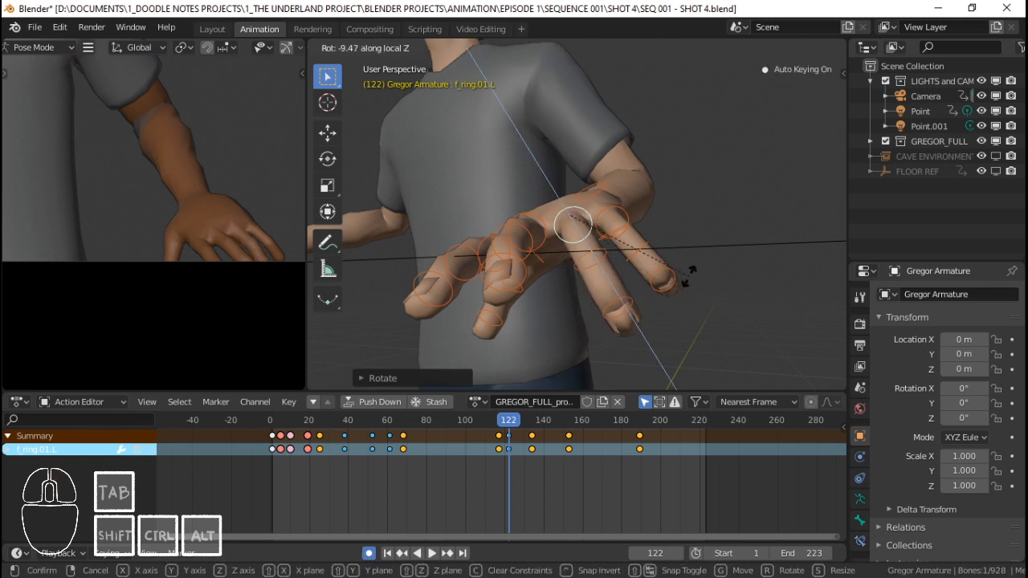
{"action": "left_click", "coordinate": [689, 281]}
Rotate the middle finger's base bone f_middle.01.L around local X and about -12° around local Z at frame 122.
{"action": "middle_click_drag", "start_coordinate": [577, 255], "coordinate": [635, 298]}
{"action": "key", "text": "r"}
{"action": "key", "text": "z"}
{"action": "key", "text": "z"}
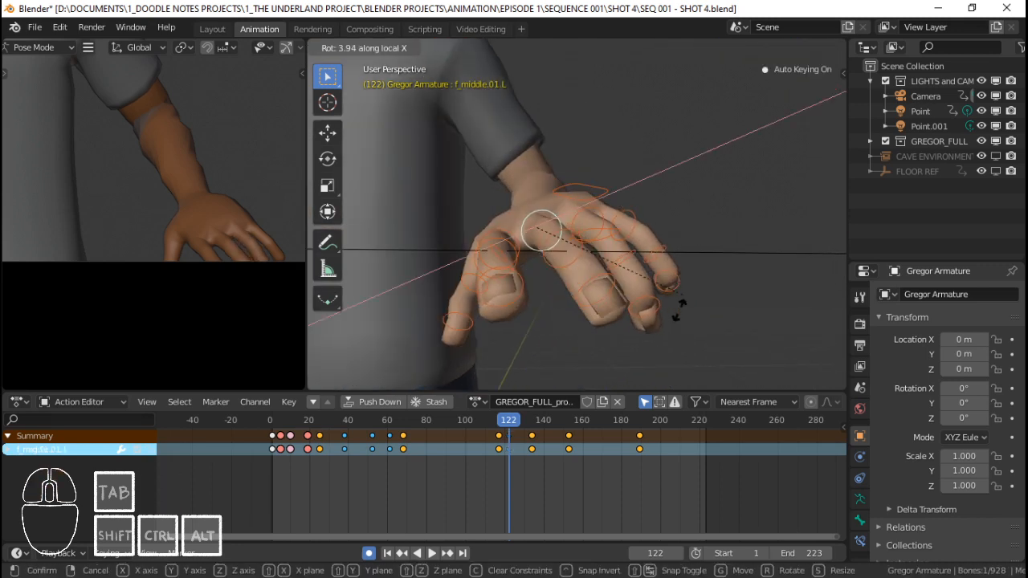
{"action": "left_click", "coordinate": [690, 313]}
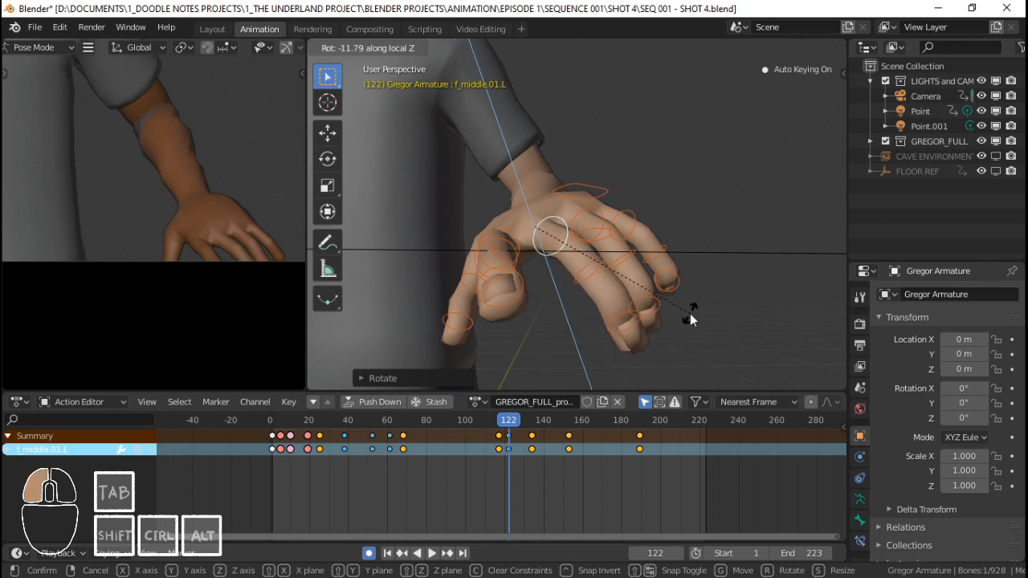
{"action": "middle_click_drag", "start_coordinate": [690, 313], "coordinate": [654, 298]}
Rotate the index finger's base bone f_index.01.L about 23° around local X, plus around local Z, at frame 122.
{"action": "right_click", "coordinate": [502, 255]}
{"action": "key", "text": "r"}
{"action": "key", "text": "x"}
{"action": "key", "text": "x"}
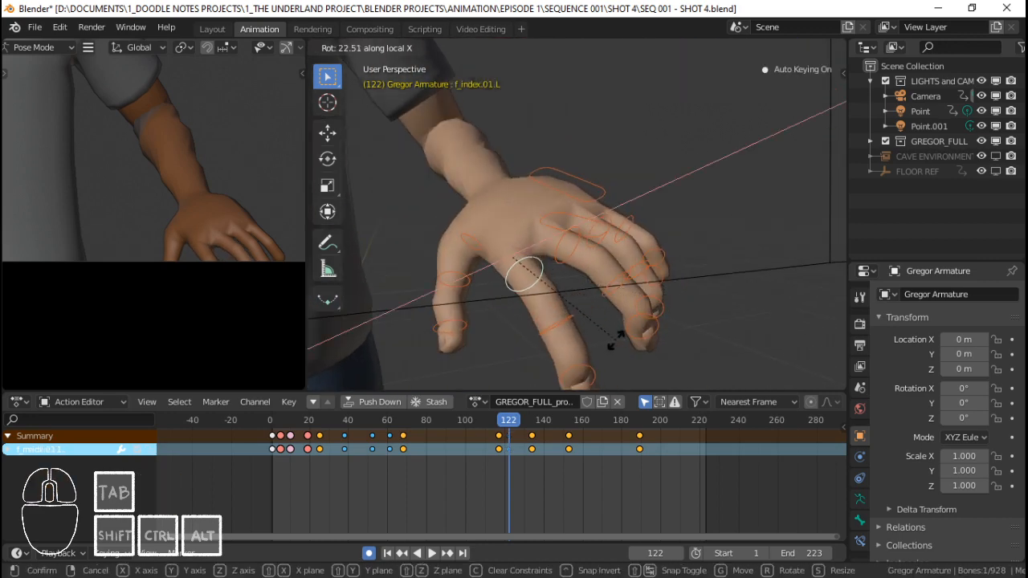
{"action": "left_click", "coordinate": [615, 345]}
{"action": "middle_click_drag", "start_coordinate": [616, 344], "coordinate": [560, 269]}
{"action": "key", "text": "r"}
{"action": "key", "text": "z"}
{"action": "key", "text": "z"}
{"action": "left_click", "coordinate": [652, 308]}
Rotate the thumb's base bone thumb.01.L around its local X axis, followed by a free rotation, at frame 122.
{"action": "right_click", "coordinate": [497, 239]}
{"action": "middle_click_drag", "start_coordinate": [498, 239], "coordinate": [552, 236]}
{"action": "key", "text": "r"}
{"action": "key", "text": "x"}
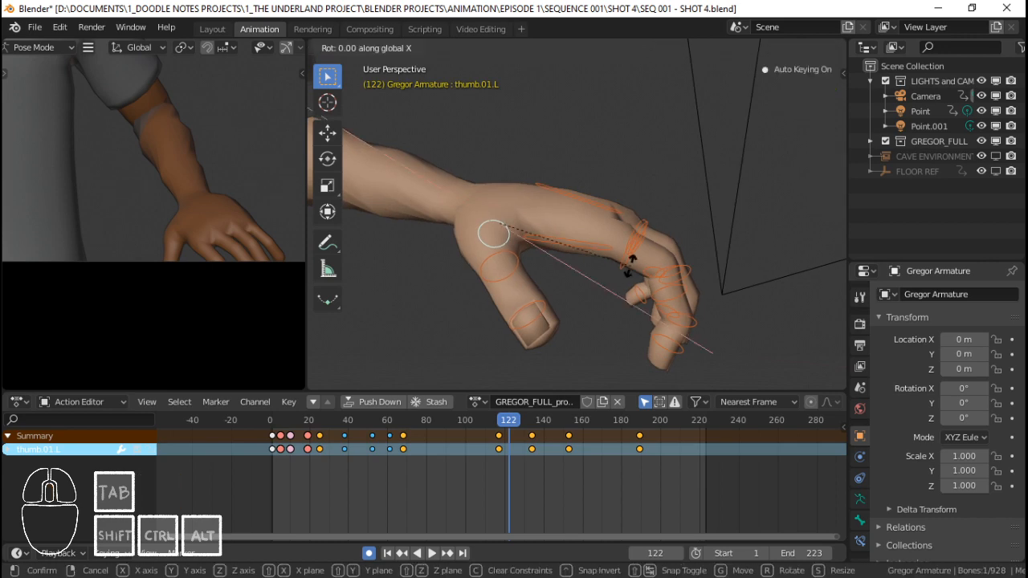
{"action": "key", "text": "x"}
{"action": "left_click", "coordinate": [633, 242]}
{"action": "key", "text": "r"}
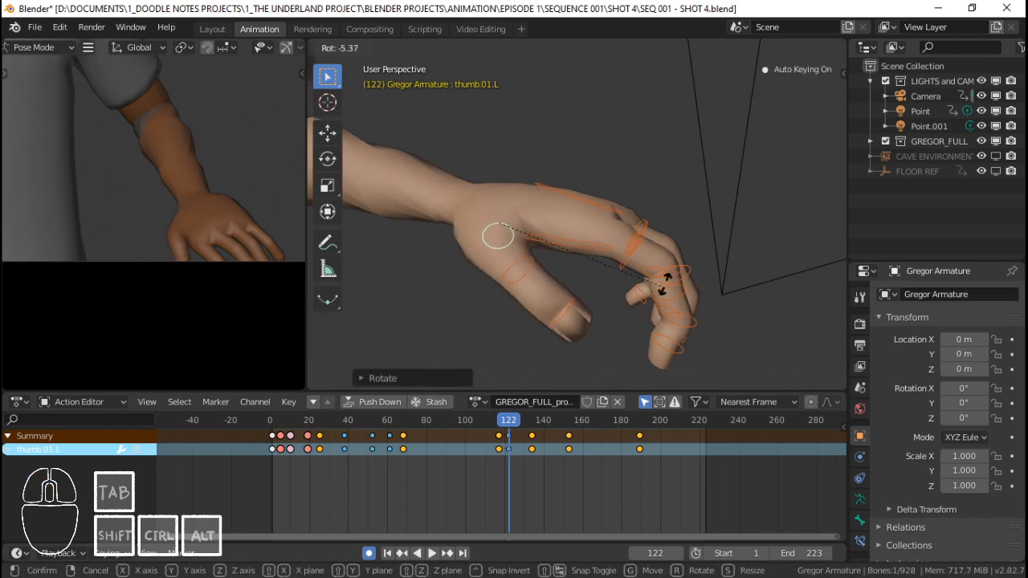
{"action": "left_click", "coordinate": [666, 278]}
Replay the new finger pose, scrub to frame 129, and examine the left hand from the front.
{"action": "left_click", "coordinate": [489, 455]}
{"action": "key", "text": "space"}
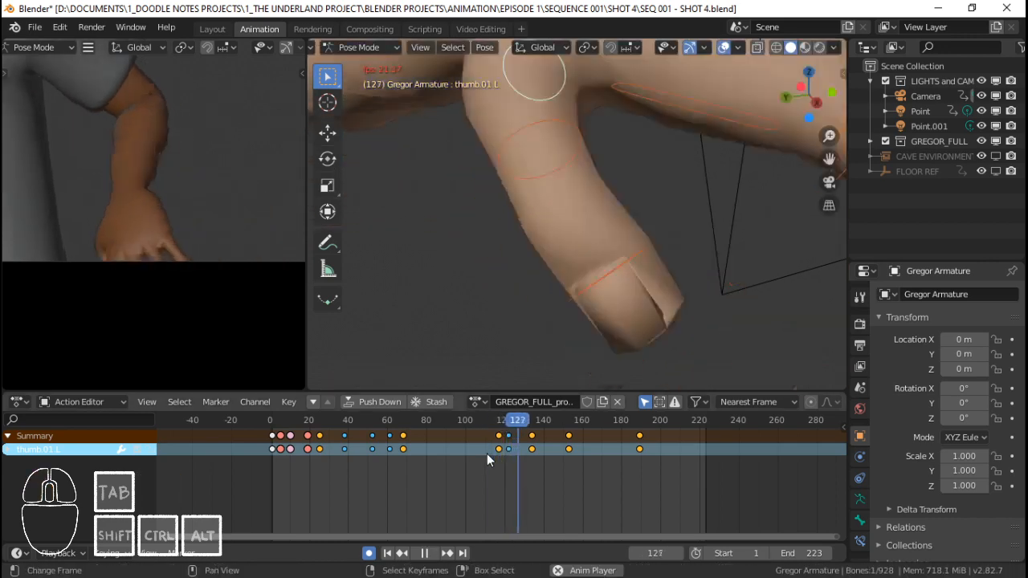
{"action": "left_click_drag", "start_coordinate": [487, 454], "coordinate": [524, 450]}
{"action": "scroll", "coordinate": [615, 222], "scroll_direction": "down", "scroll_amount": 4}
{"action": "middle_click_drag", "start_coordinate": [614, 222], "coordinate": [572, 238], "text": "shift"}
{"action": "scroll", "coordinate": [526, 239], "scroll_direction": "up", "scroll_amount": 3}
{"action": "middle_click_drag", "start_coordinate": [572, 237], "coordinate": [524, 287]}
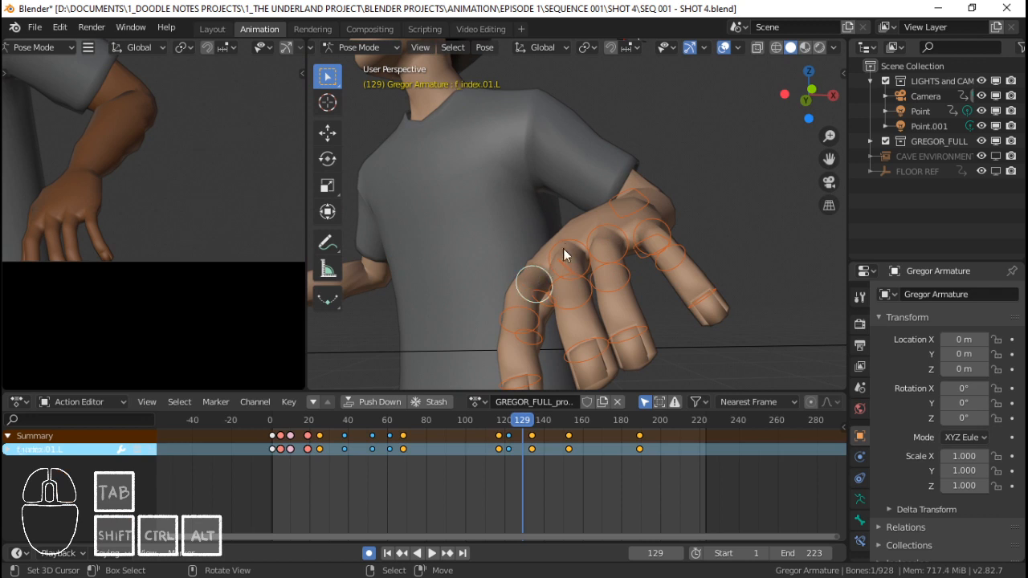
Select all left-hand finger, thumb and palm bones and keyframe their location and rotation at frame 122.
{"action": "key", "text": "a"}
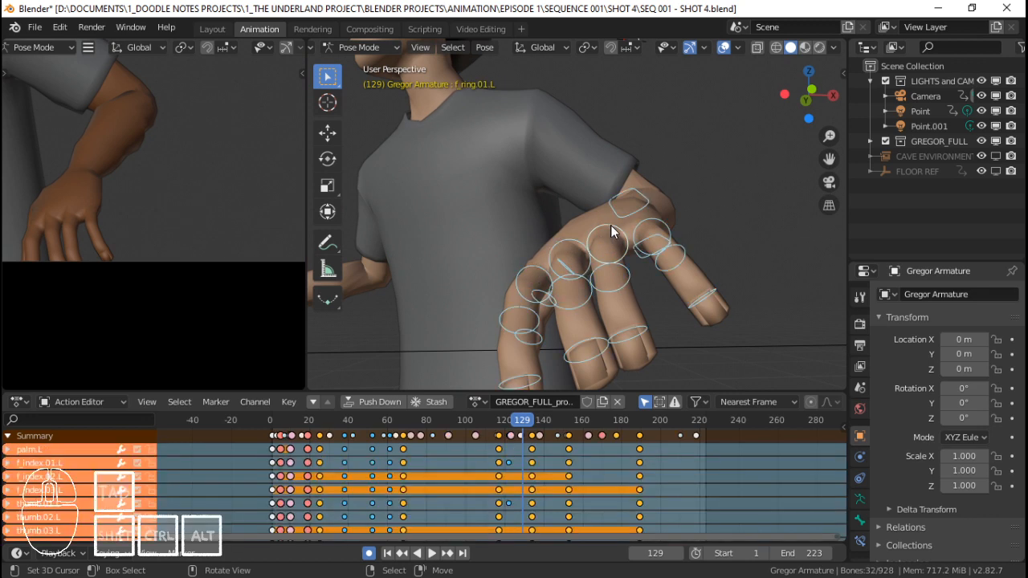
{"action": "key", "text": "Left"}
{"action": "key", "text": "Left"}
{"action": "key", "text": "Left"}
{"action": "key", "text": "Left"}
{"action": "key", "text": "Left"}
{"action": "key", "text": "Left"}
{"action": "key", "text": "Left"}
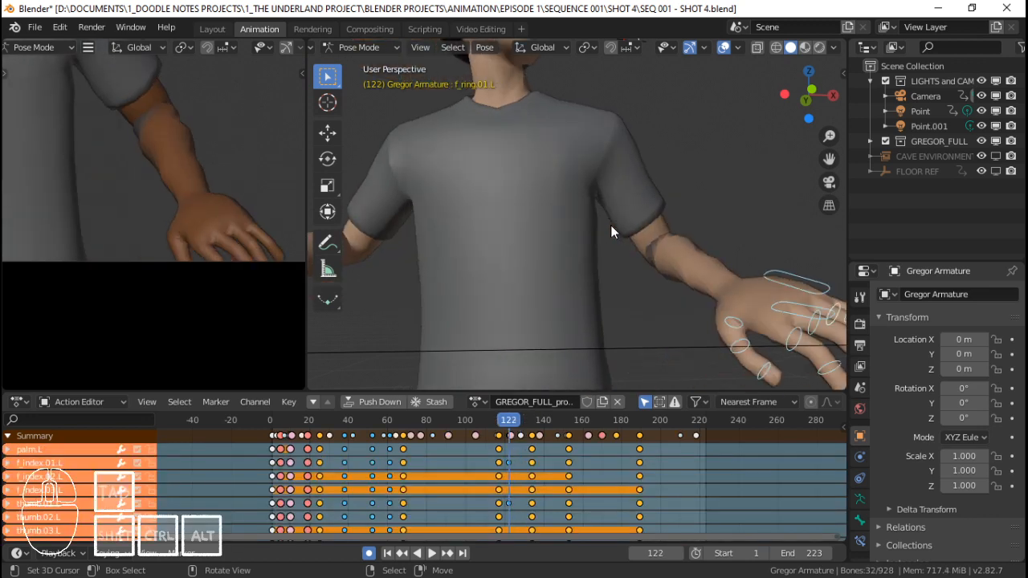
{"action": "scroll", "coordinate": [611, 225], "scroll_direction": "down", "scroll_amount": 5}
{"action": "key", "text": "alt+a"}
{"action": "key", "text": "c"}
{"action": "left_click", "coordinate": [683, 267]}
{"action": "right_click", "coordinate": [687, 265]}
{"action": "scroll", "coordinate": [687, 264], "scroll_direction": "up", "scroll_amount": 3}
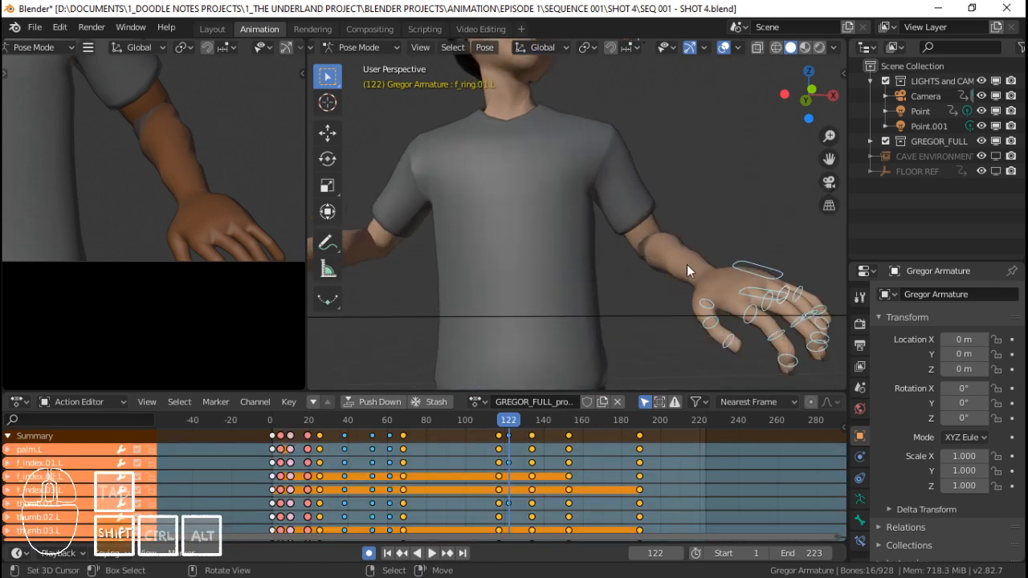
{"action": "middle_click_drag", "start_coordinate": [687, 264], "coordinate": [658, 259]}
{"action": "key", "text": "i"}
Move to frame 128 and rotate the pinky's base bone f_pinky.01.L around its local X axis.
{"action": "key", "text": "Right"}
{"action": "key", "text": "Right"}
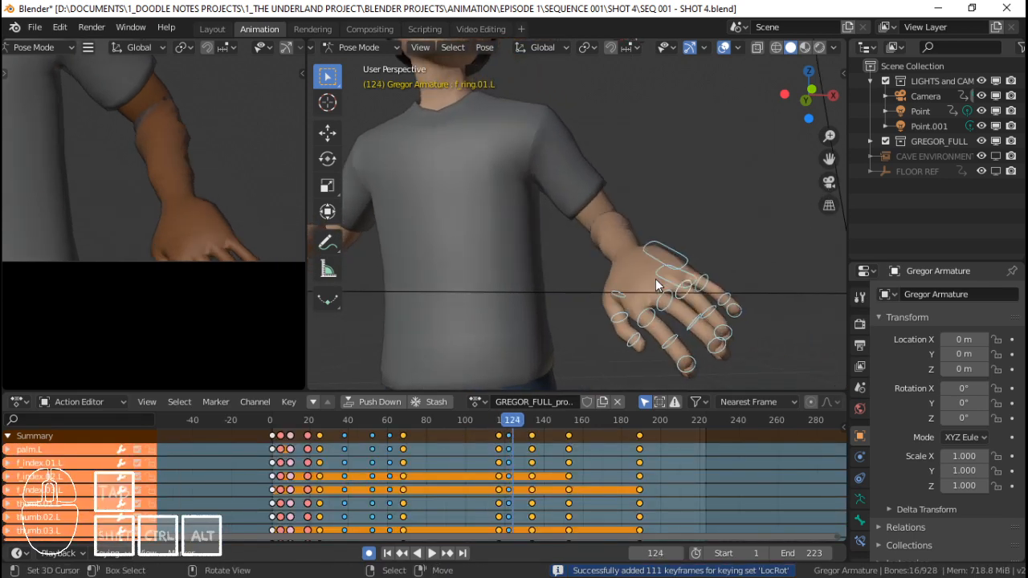
{"action": "key", "text": "Right"}
{"action": "key", "text": "Right"}
{"action": "key", "text": "Right"}
{"action": "key", "text": "Right"}
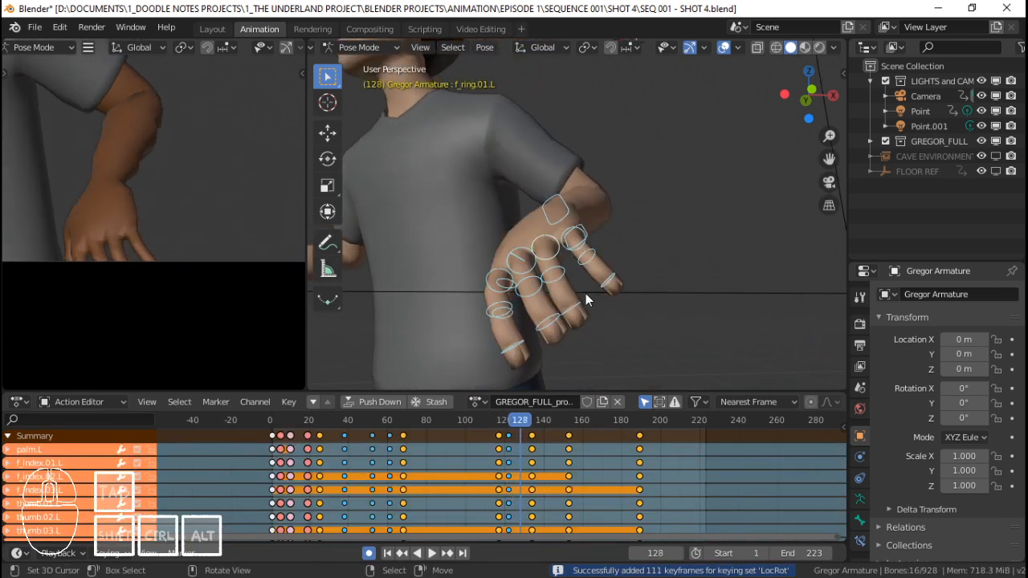
{"action": "left_click", "coordinate": [588, 241]}
{"action": "middle_click_drag", "start_coordinate": [588, 238], "coordinate": [637, 264]}
{"action": "key", "text": "r"}
{"action": "key", "text": "x"}
{"action": "key", "text": "x"}
{"action": "left_click", "coordinate": [646, 279]}
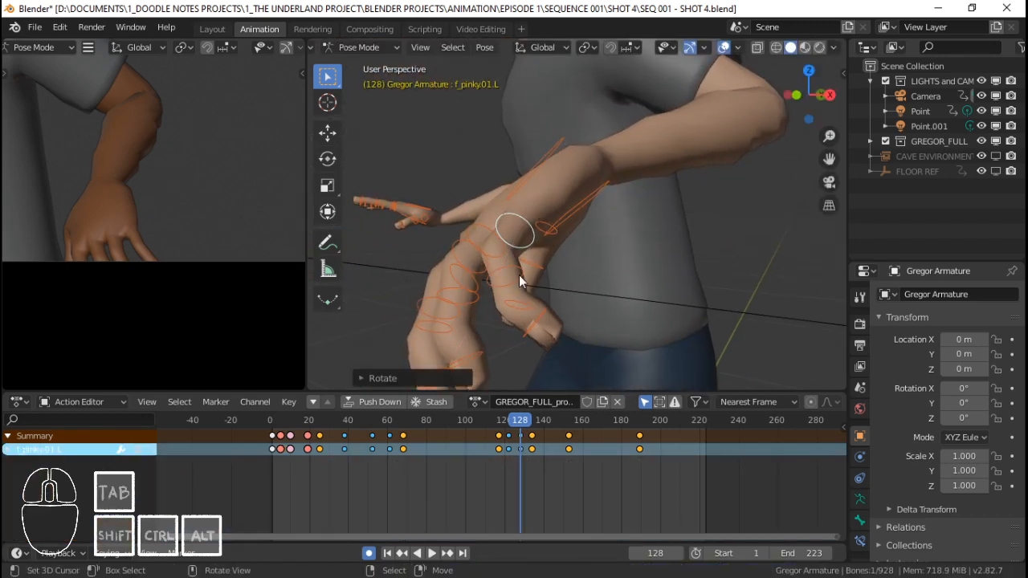
Rotate the pinky's second bone f_pinky.02.L about 31° around its local X axis at frame 128.
{"action": "right_click", "coordinate": [520, 276]}
{"action": "key", "text": "r"}
{"action": "key", "text": "x"}
{"action": "key", "text": "x"}
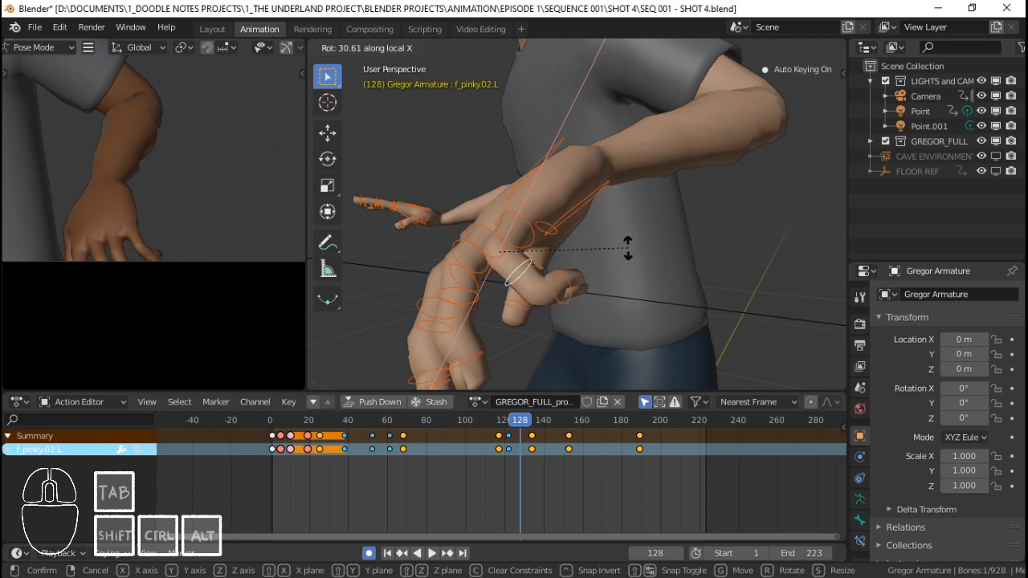
{"action": "left_click", "coordinate": [627, 248]}
Rotate the ring finger's base bone f_ring.01.L about 20° around its local X axis at frame 128.
{"action": "middle_click_drag", "start_coordinate": [628, 248], "coordinate": [639, 221]}
{"action": "right_click", "coordinate": [639, 223]}
{"action": "key", "text": "r"}
{"action": "key", "text": "x"}
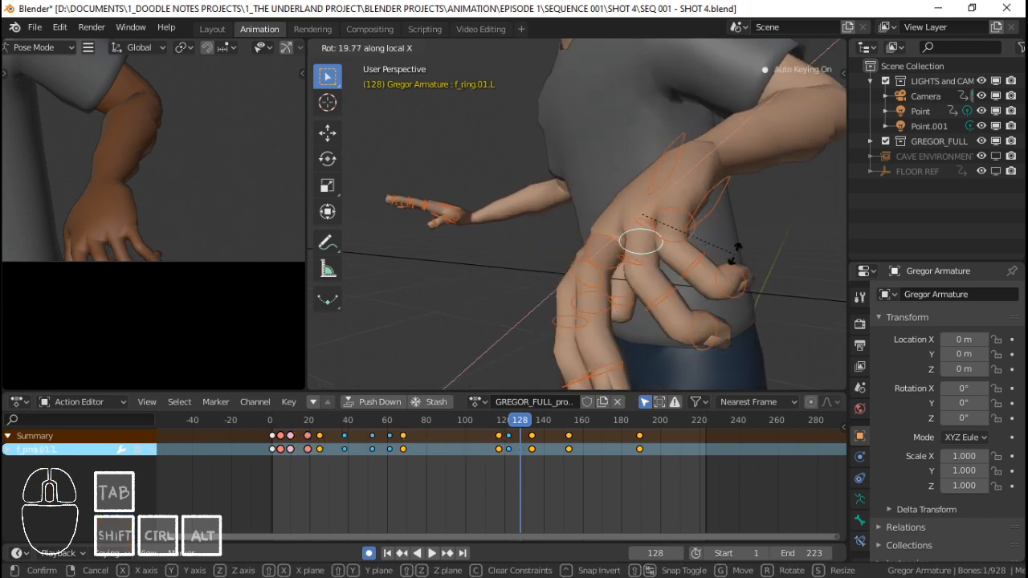
{"action": "left_click", "coordinate": [721, 255]}
Rotate the middle finger's base bone f_middle.01.L around its X axis and its Z axis at frame 128.
{"action": "key", "text": "r"}
{"action": "key", "text": "x"}
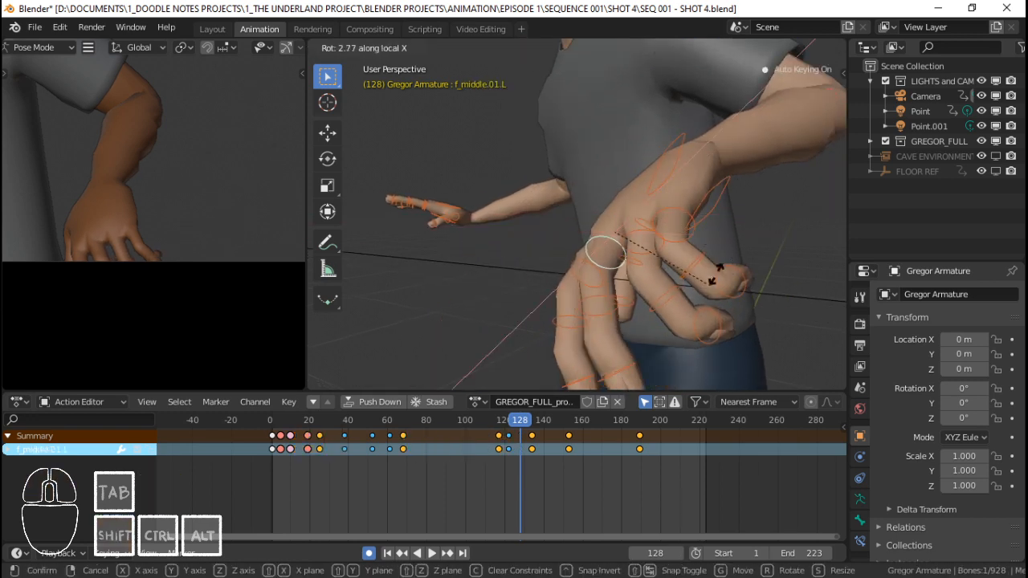
{"action": "left_click", "coordinate": [730, 238]}
{"action": "middle_click_drag", "start_coordinate": [729, 238], "coordinate": [699, 275]}
{"action": "key", "text": "r"}
{"action": "key", "text": "z"}
{"action": "left_click", "coordinate": [717, 269]}
Bend the index finger at frame 128 by rotating its base bone, and its second bone about 17° around local X.
{"action": "left_click", "coordinate": [647, 261]}
{"action": "key", "text": "r"}
{"action": "key", "text": "x"}
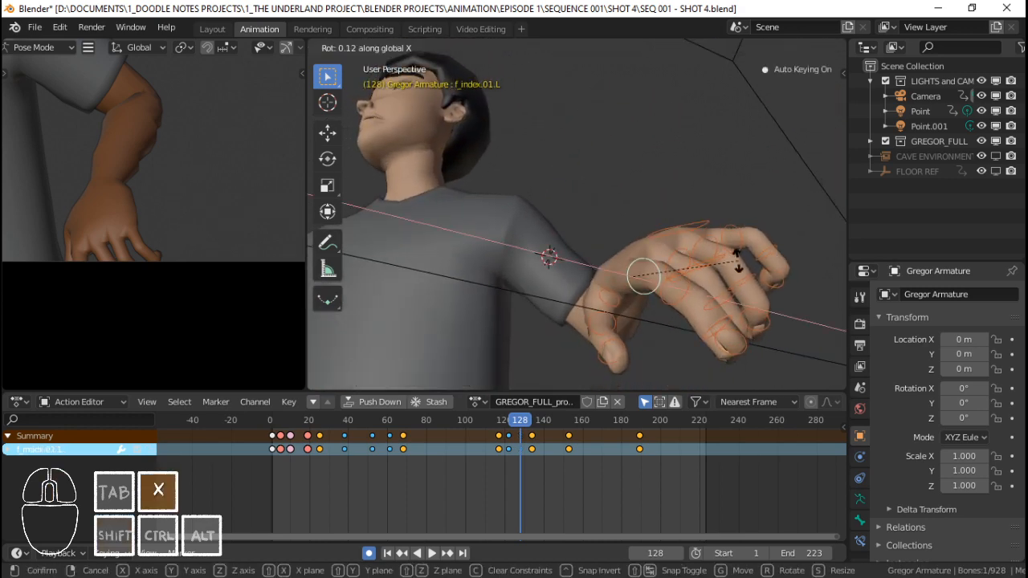
{"action": "left_click", "coordinate": [699, 294]}
{"action": "key", "text": "r"}
{"action": "key", "text": "x"}
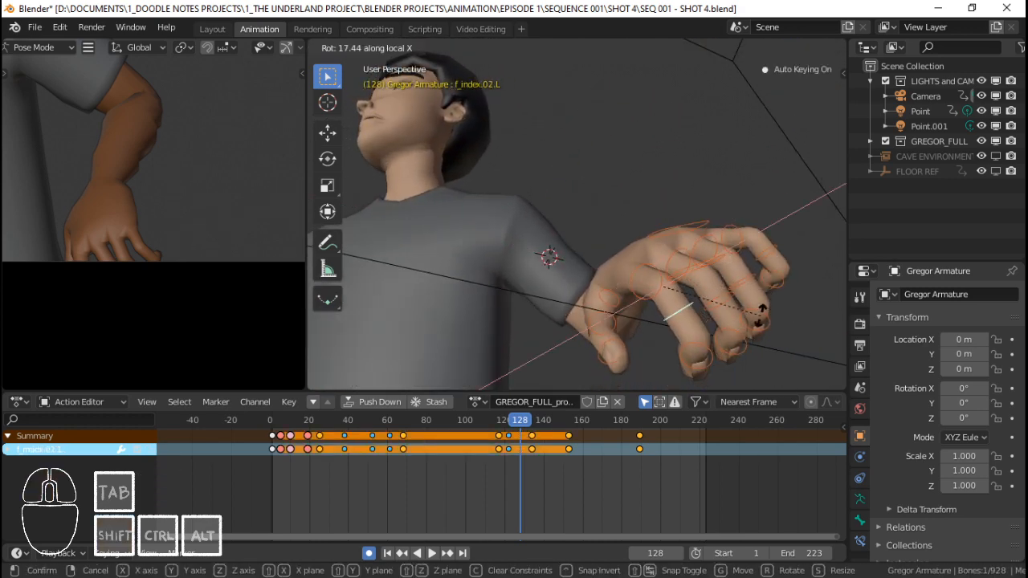
{"action": "left_click", "coordinate": [765, 321]}
Rotate the thumb's second bone thumb.02.L about 23° around its local X axis at frame 128.
{"action": "middle_click_drag", "start_coordinate": [764, 322], "coordinate": [670, 301]}
{"action": "left_click", "coordinate": [671, 302]}
{"action": "key", "text": "r"}
{"action": "key", "text": "x"}
{"action": "key", "text": "x"}
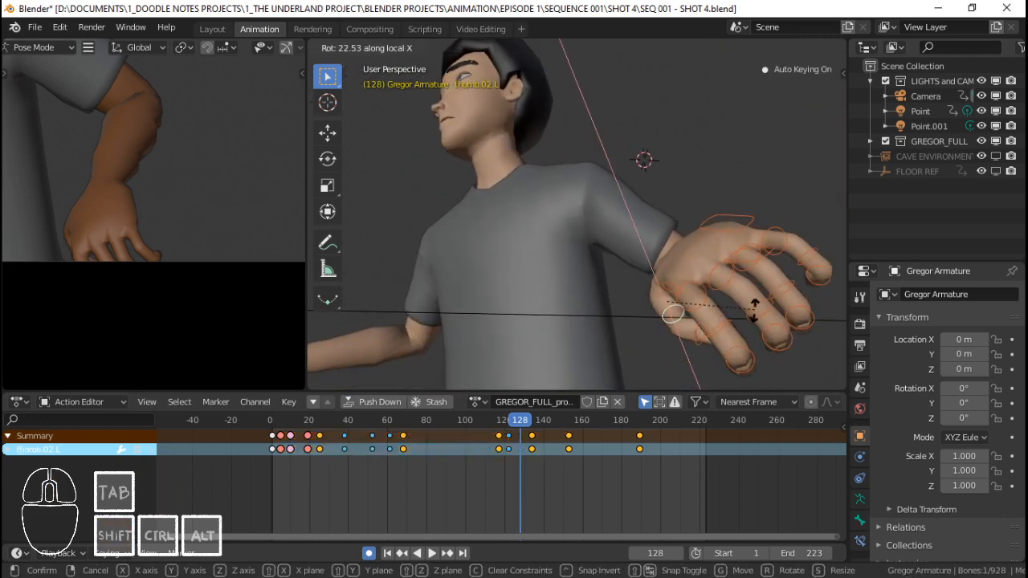
{"action": "left_click", "coordinate": [755, 312]}
Select all left-hand bones and keyframe their location and rotation at frame 128.
{"action": "scroll", "coordinate": [723, 304], "scroll_direction": "down", "scroll_amount": 3}
{"action": "key", "text": "c"}
{"action": "left_click", "coordinate": [707, 289]}
{"action": "right_click", "coordinate": [706, 288]}
{"action": "key", "text": "i"}
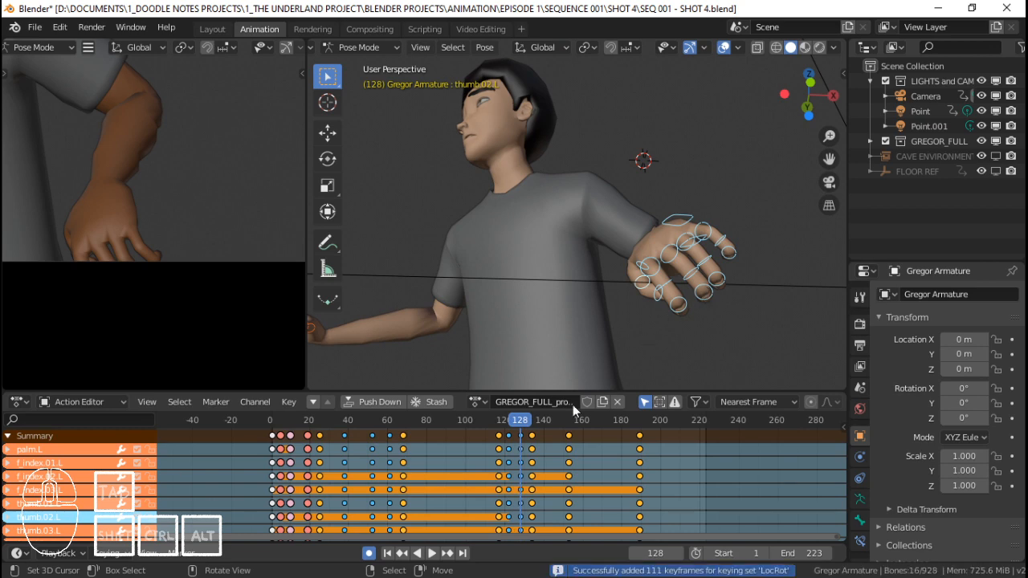
Replay the left hand's swing from around frame 113 to frame 137 to check the finger drag.
{"action": "key", "text": "space"}
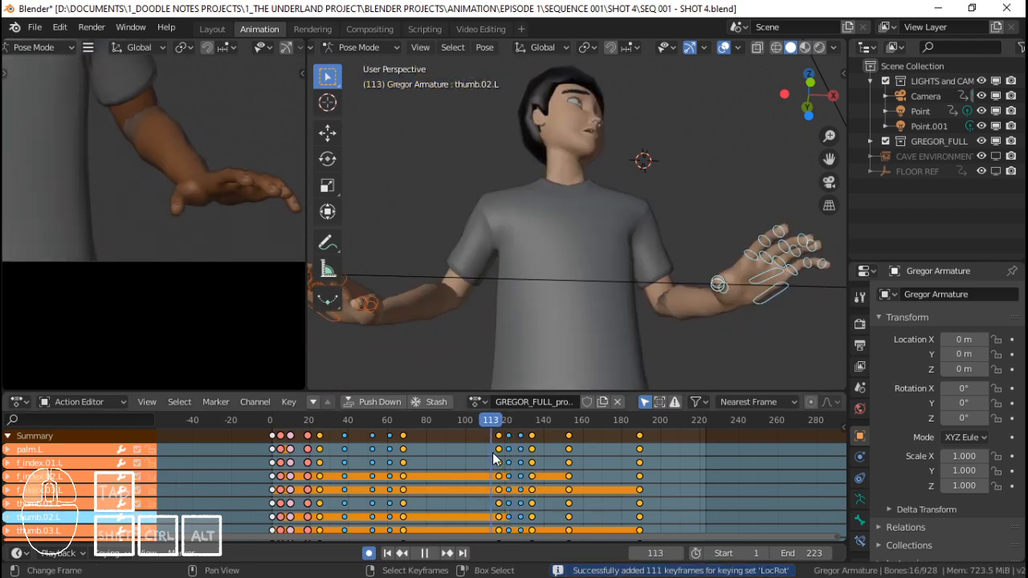
{"action": "key", "text": "Escape"}
{"action": "key", "text": "space"}
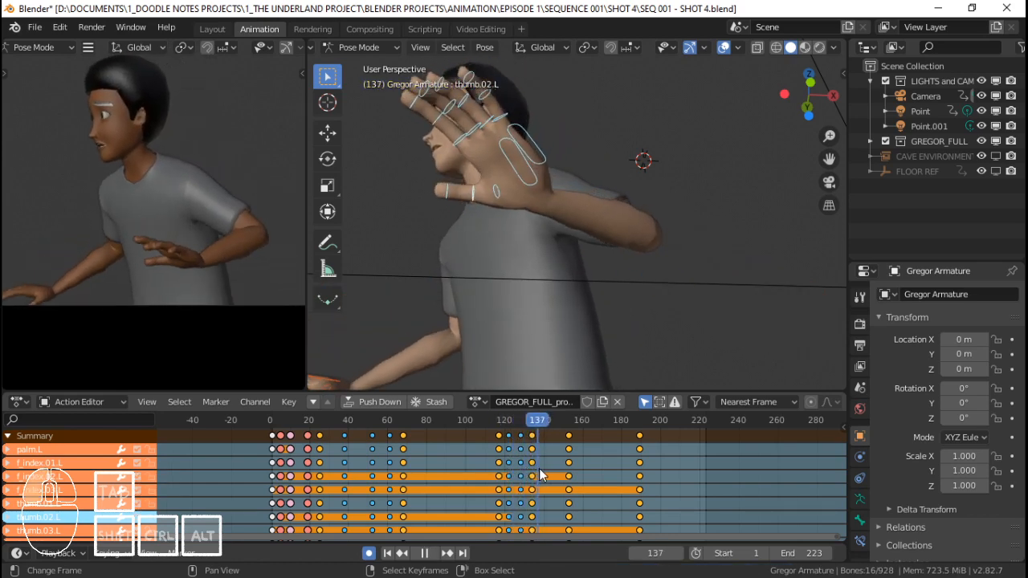
{"action": "key", "text": "space"}
At frame 134, rotate the index base bone f_index.01.L about -4° around local X and replay the motion.
{"action": "key", "text": "Down"}
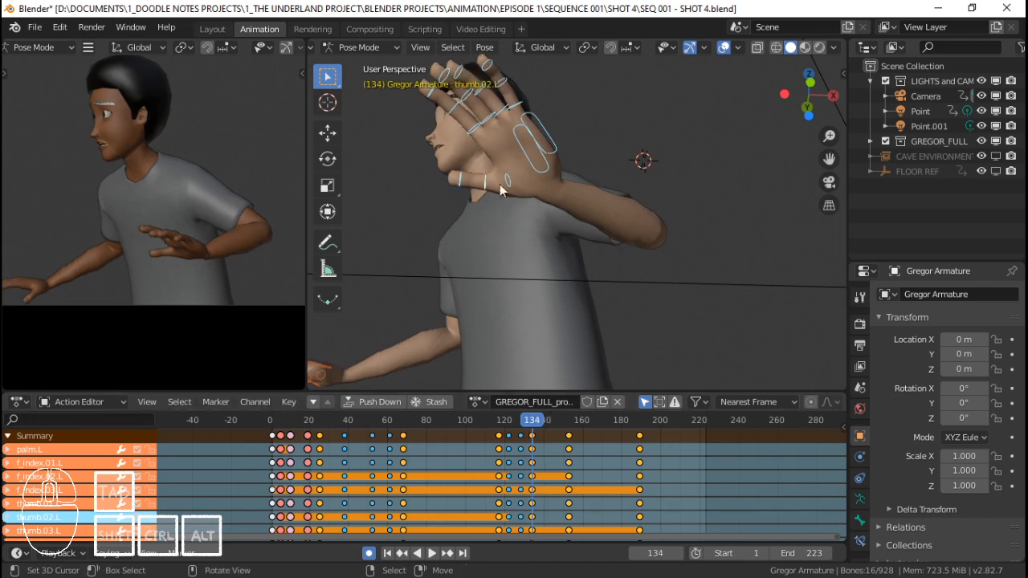
{"action": "middle_click_drag", "start_coordinate": [492, 126], "coordinate": [507, 139], "text": "shift"}
{"action": "left_click", "coordinate": [494, 142]}
{"action": "key", "text": "r"}
{"action": "key", "text": "x"}
{"action": "key", "text": "x"}
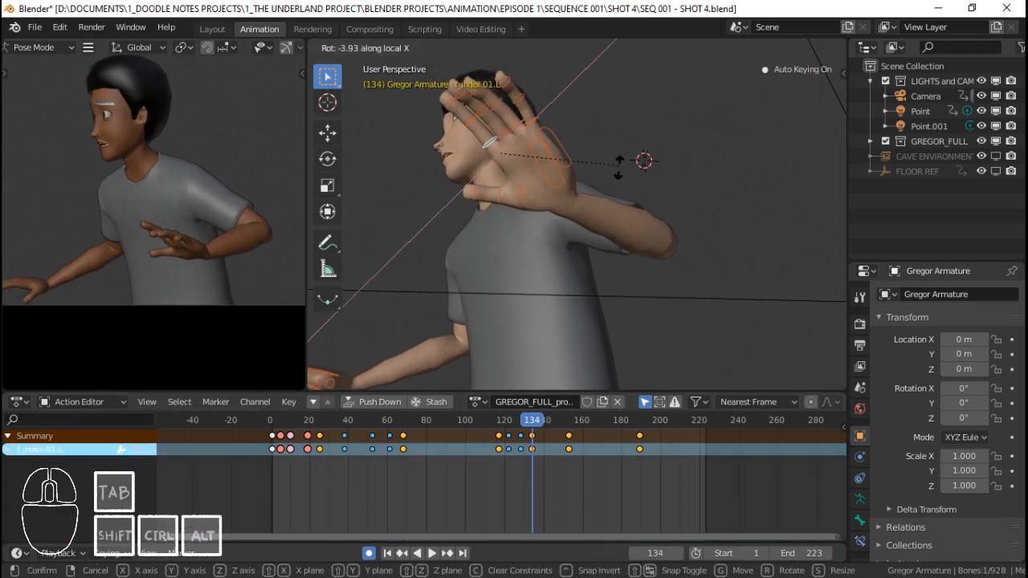
{"action": "left_click", "coordinate": [619, 161]}
{"action": "key", "text": "space"}
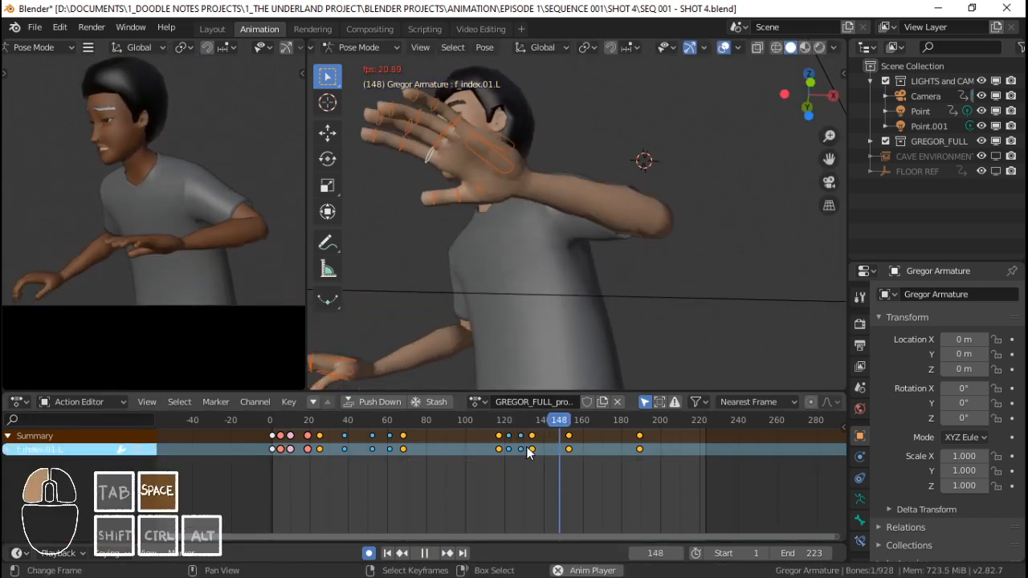
At frame 142, rotate the index base bone f_index.01.L slightly around its local X axis and replay the motion.
{"action": "left_click_drag", "start_coordinate": [529, 452], "coordinate": [549, 452]}
{"action": "key", "text": "r"}
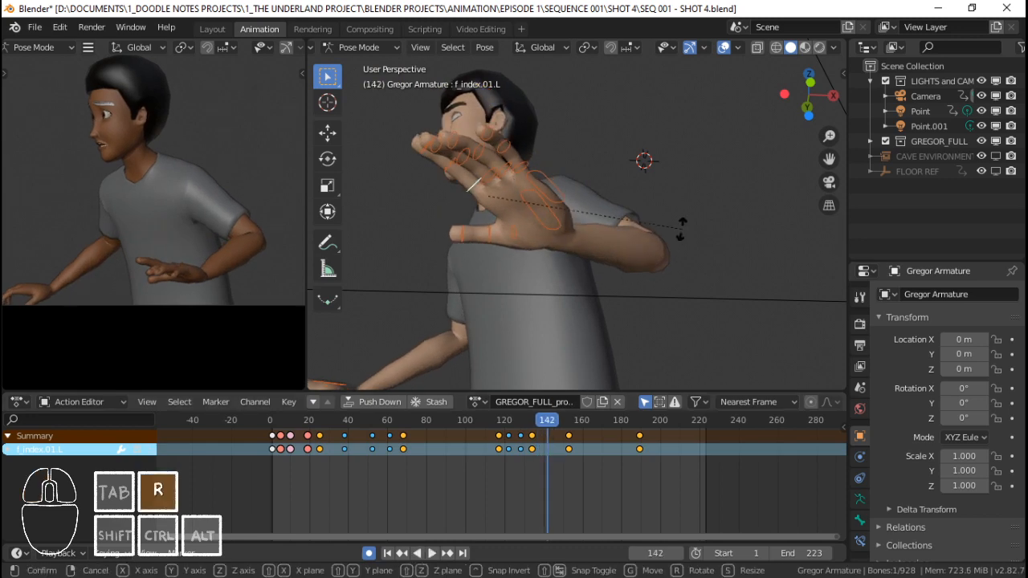
{"action": "key", "text": "x"}
{"action": "key", "text": "x"}
{"action": "left_click", "coordinate": [687, 203]}
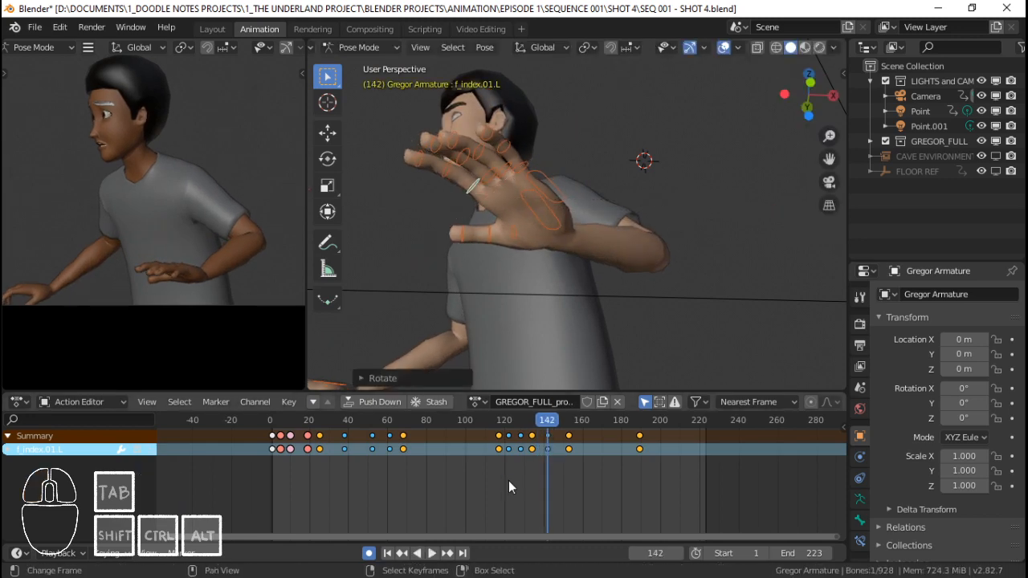
{"action": "left_click", "coordinate": [504, 479]}
{"action": "key", "text": "space"}
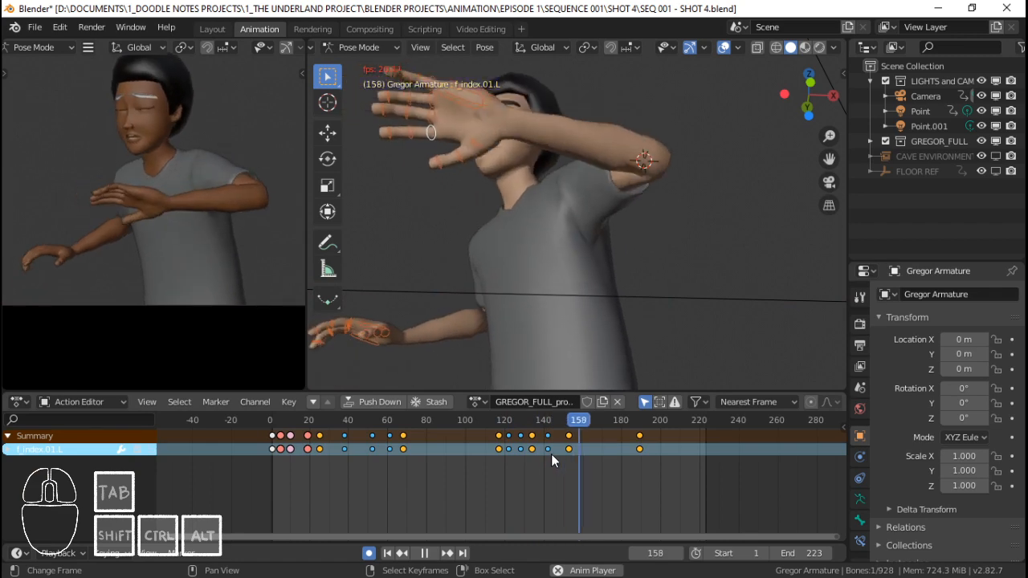
At frame 148, curl the left index finger down by rotating its base bone f_index.01.L around X.
{"action": "mouse_move", "coordinate": [554, 453]}
{"action": "left_mouse_down"}
{"action": "mouse_move", "coordinate": [530, 446]}
{"action": "mouse_move", "coordinate": [561, 454]}
{"action": "left_mouse_up"}
{"action": "scroll", "coordinate": [547, 282], "scroll_direction": "up", "scroll_amount": 3}
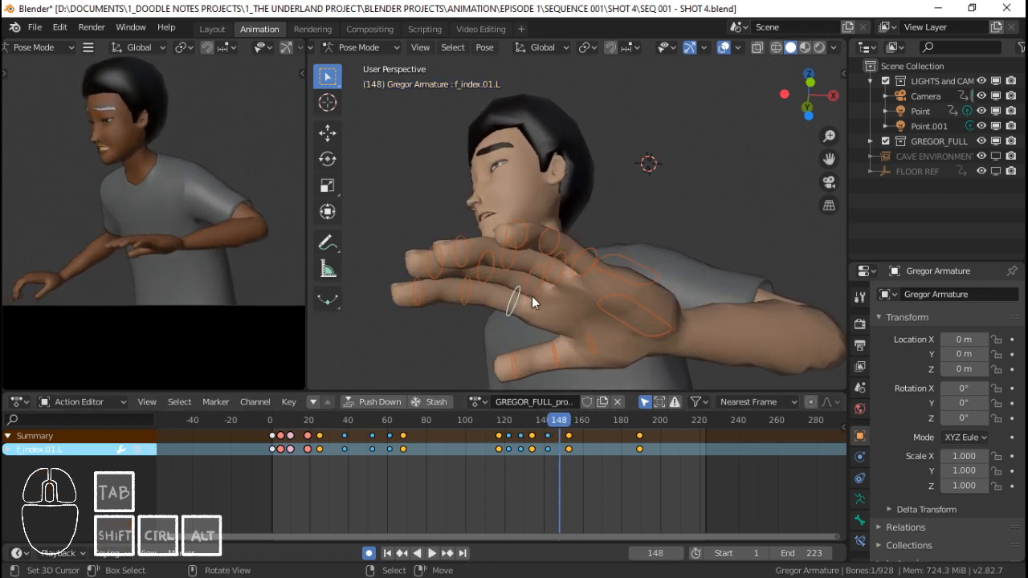
{"action": "middle_click_drag", "start_coordinate": [532, 296], "coordinate": [573, 269], "text": "shift"}
{"action": "key", "text": "r"}
{"action": "key", "text": "x"}
{"action": "left_click", "coordinate": [657, 236]}
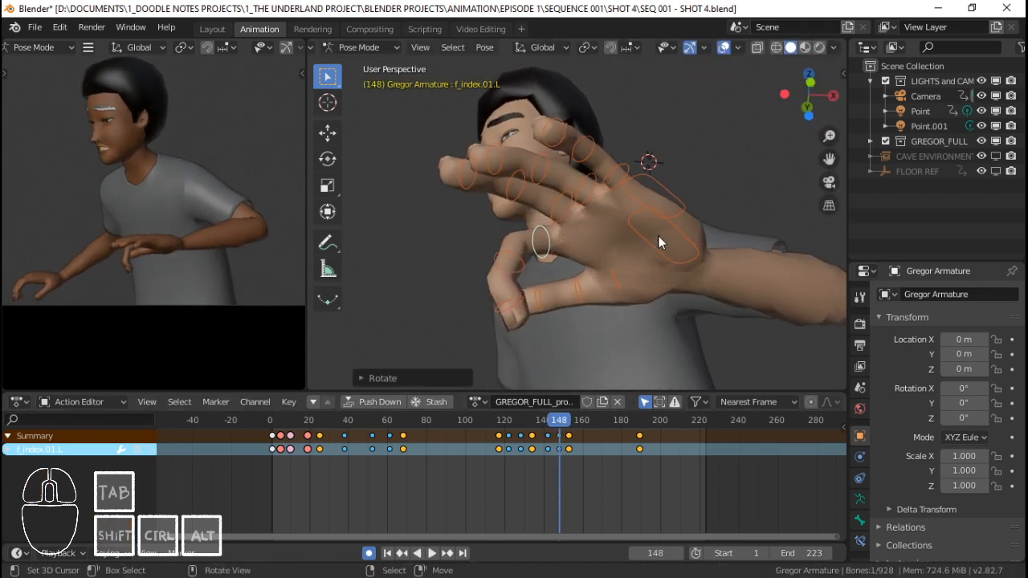
Curl the middle and ring fingers down by rotating f_middle.01.L about 40° and f_ring.01.L around their local X axes at frame 148.
{"action": "key", "text": "r"}
{"action": "key", "text": "x"}
{"action": "key", "text": "x"}
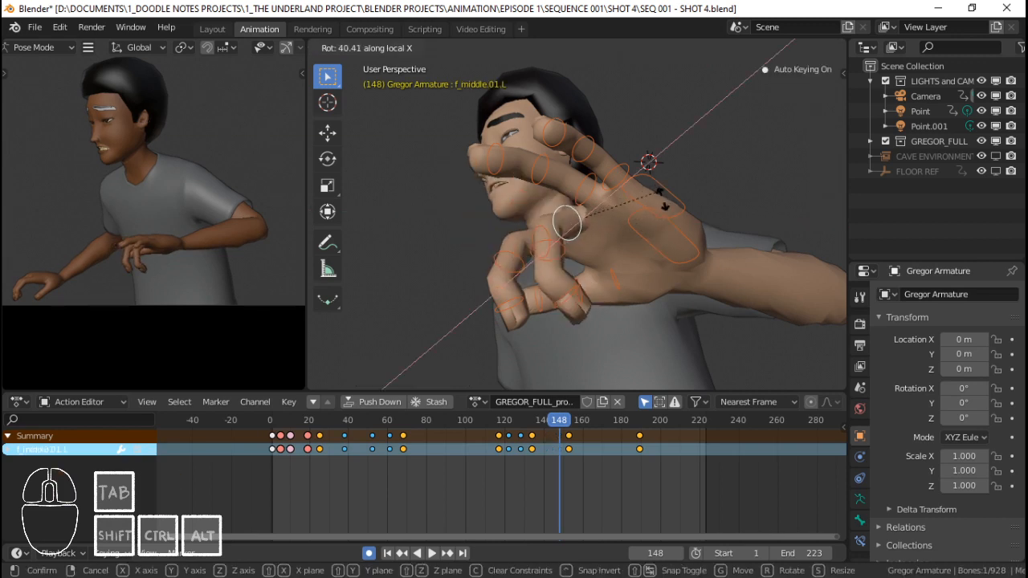
{"action": "left_click", "coordinate": [665, 215]}
{"action": "right_click", "coordinate": [596, 191]}
{"action": "key", "text": "r"}
{"action": "key", "text": "x"}
{"action": "key", "text": "x"}
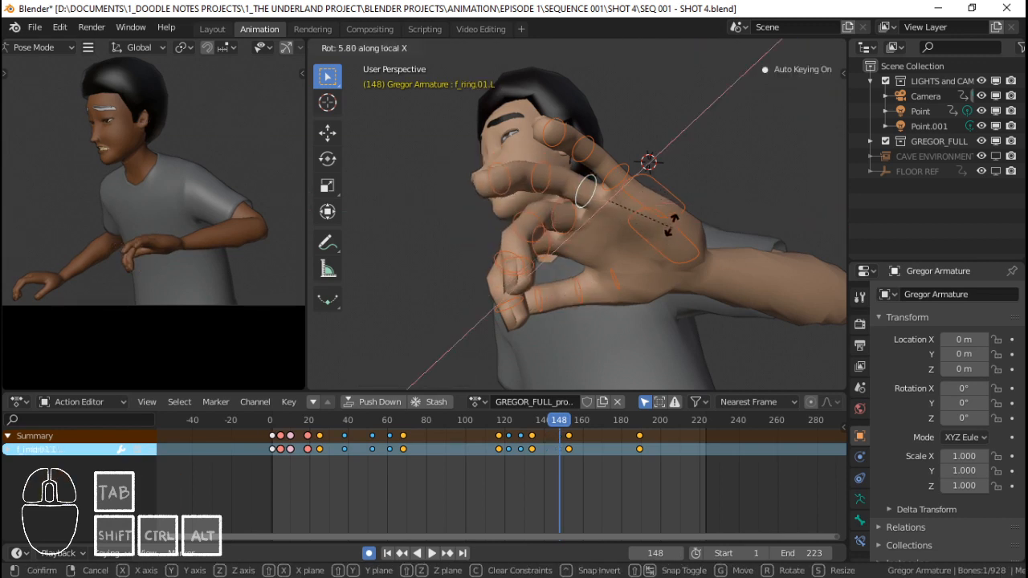
{"action": "left_click", "coordinate": [667, 206]}
Rotate the pinky base bone f_pinky.01.L about 35° around its local X axis at frame 148.
{"action": "middle_click_drag", "start_coordinate": [664, 204], "coordinate": [630, 241]}
{"action": "right_click", "coordinate": [643, 232]}
{"action": "key", "text": "r"}
{"action": "key", "text": "x"}
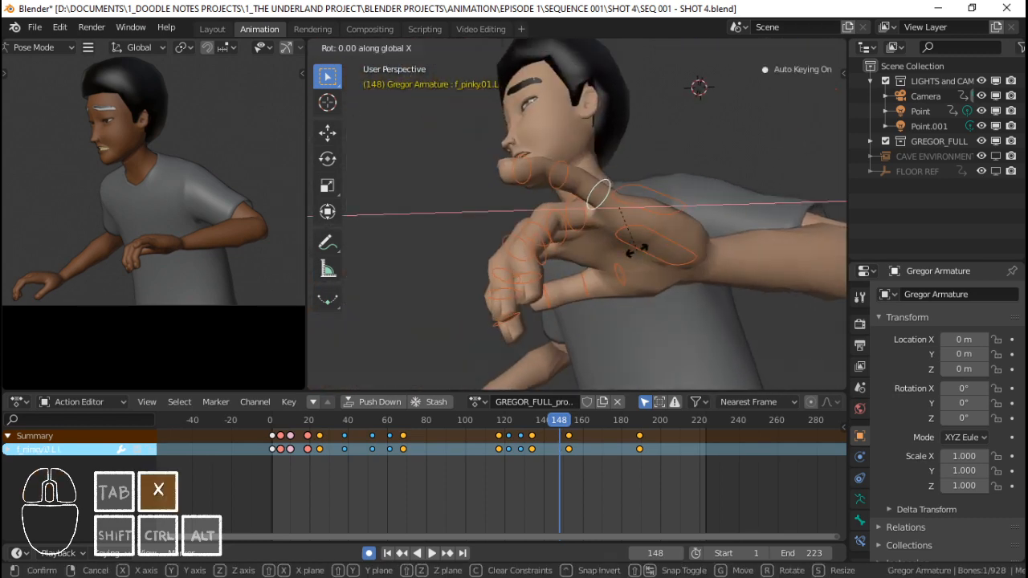
{"action": "key", "text": "x"}
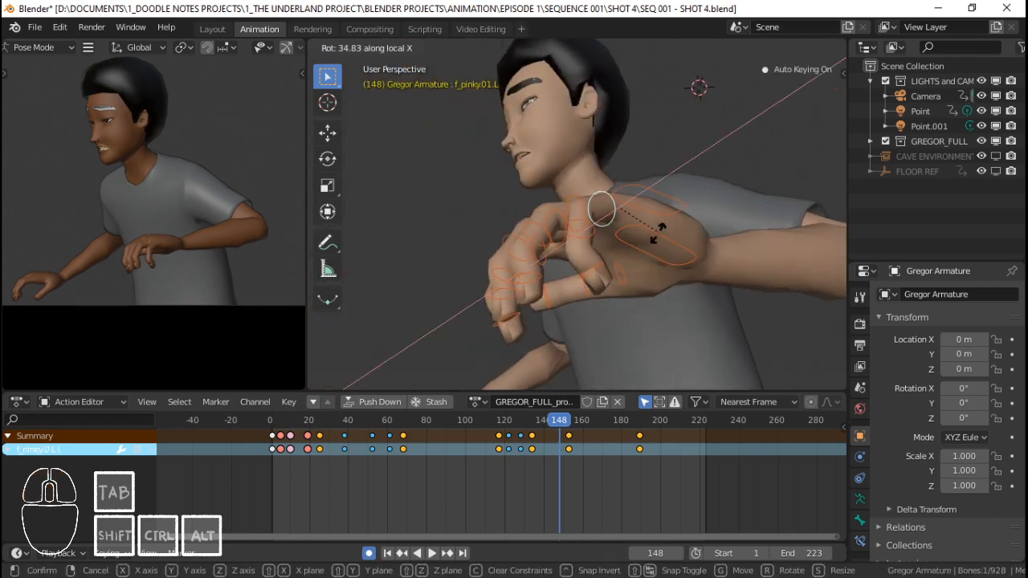
{"action": "left_click", "coordinate": [660, 241]}
Bend the pinky's second bone f_pinky.02.L about 36° around its local X axis at frame 148.
{"action": "middle_click_drag", "start_coordinate": [579, 231], "coordinate": [585, 279]}
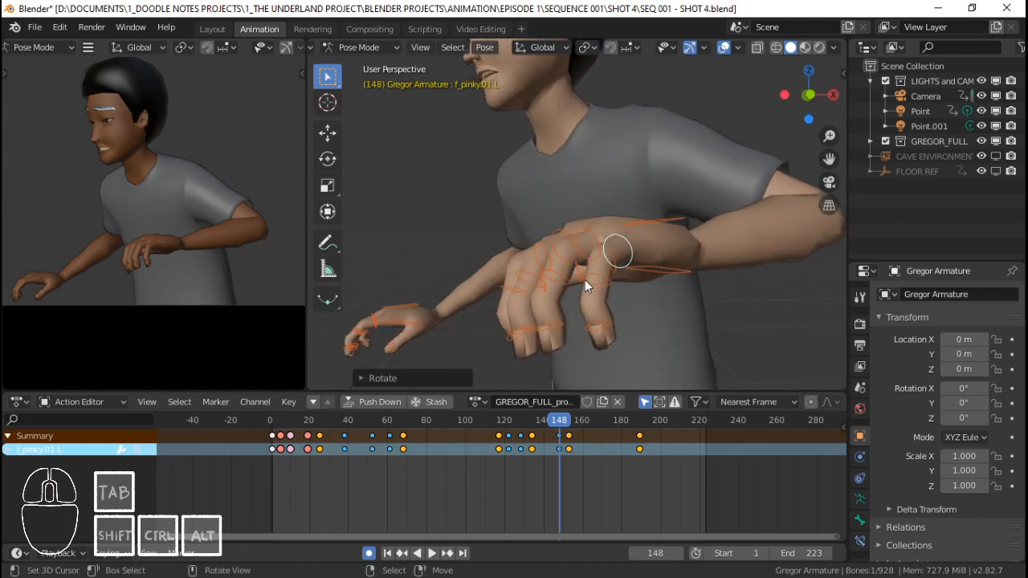
{"action": "right_click", "coordinate": [592, 287]}
{"action": "key", "text": "r"}
{"action": "key", "text": "x"}
{"action": "key", "text": "x"}
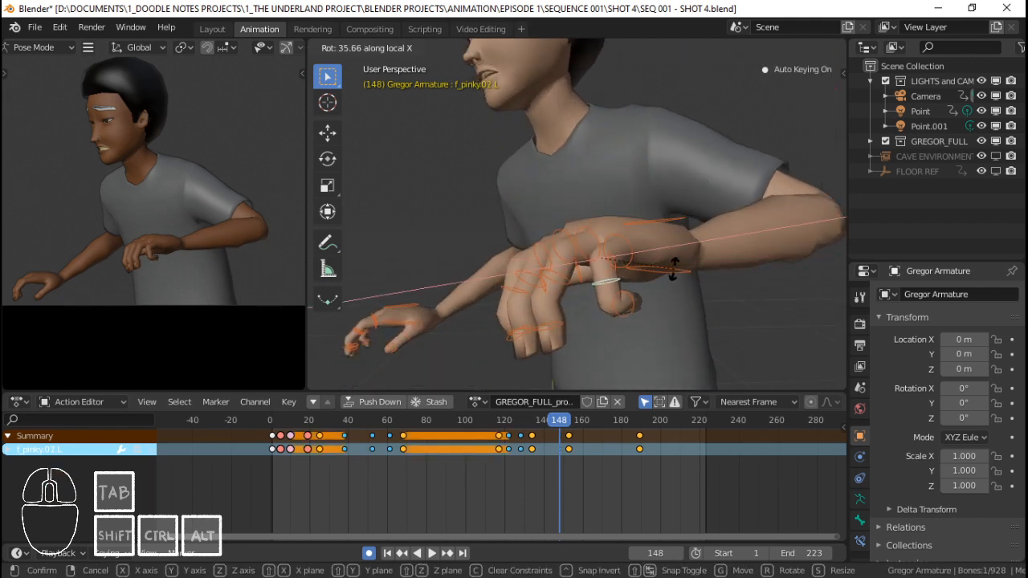
{"action": "left_click", "coordinate": [673, 269]}
Bend the second bones f_ring.02.L about 16° and f_middle.02.L about 20° around their local X axes at frame 148.
{"action": "middle_click_drag", "start_coordinate": [542, 275], "coordinate": [569, 274]}
{"action": "right_click", "coordinate": [571, 277]}
{"action": "key", "text": "r"}
{"action": "key", "text": "x"}
{"action": "key", "text": "x"}
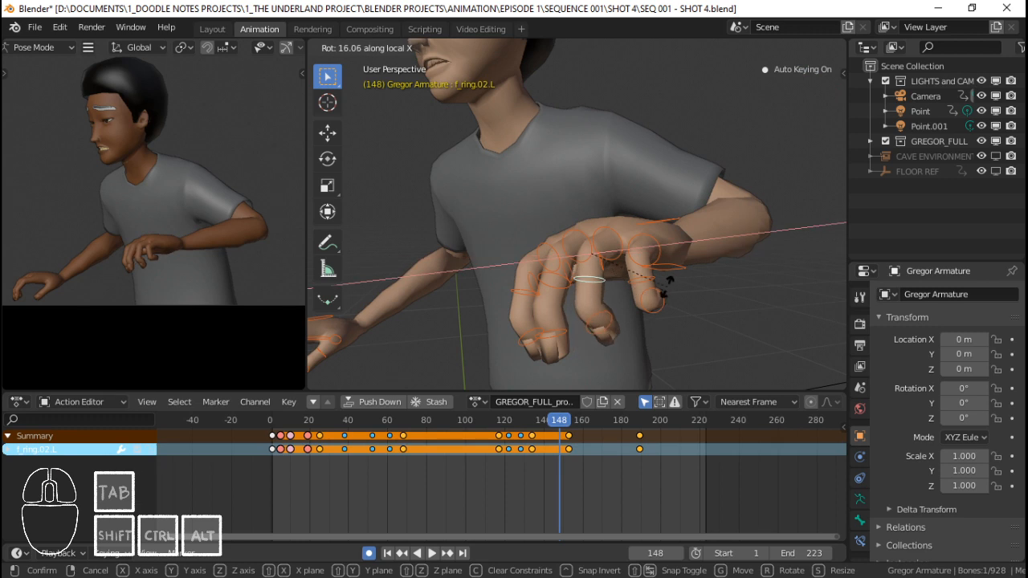
{"action": "left_click", "coordinate": [667, 283]}
{"action": "right_click", "coordinate": [567, 285]}
{"action": "key", "text": "r"}
{"action": "key", "text": "x"}
{"action": "key", "text": "x"}
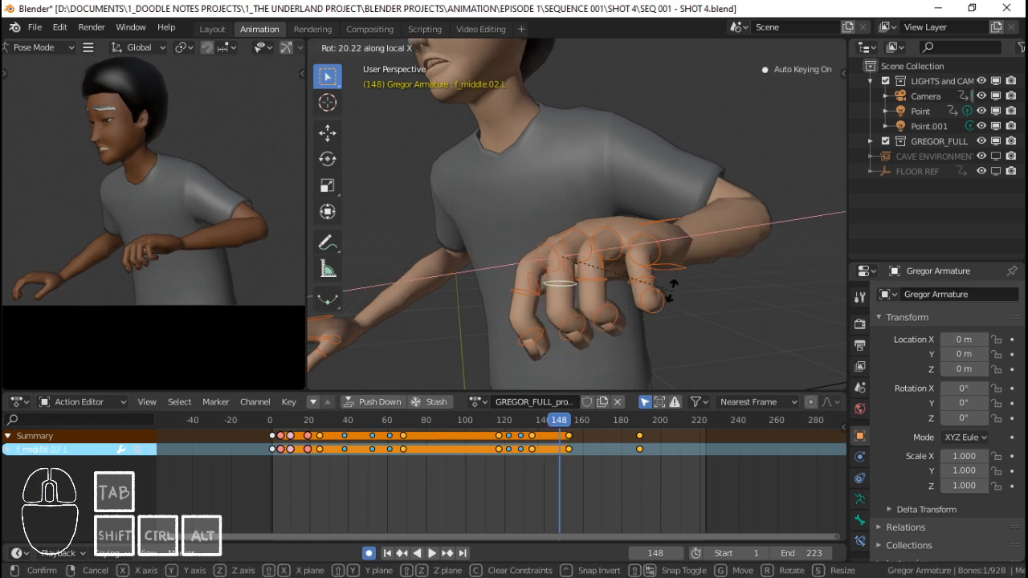
{"action": "left_click", "coordinate": [671, 281]}
Pose the left thumb inward at frame 148 by rotating thumb.01.L and thumb.02.L around their local X axes.
{"action": "middle_click_drag", "start_coordinate": [553, 274], "coordinate": [568, 249]}
{"action": "right_click", "coordinate": [553, 262]}
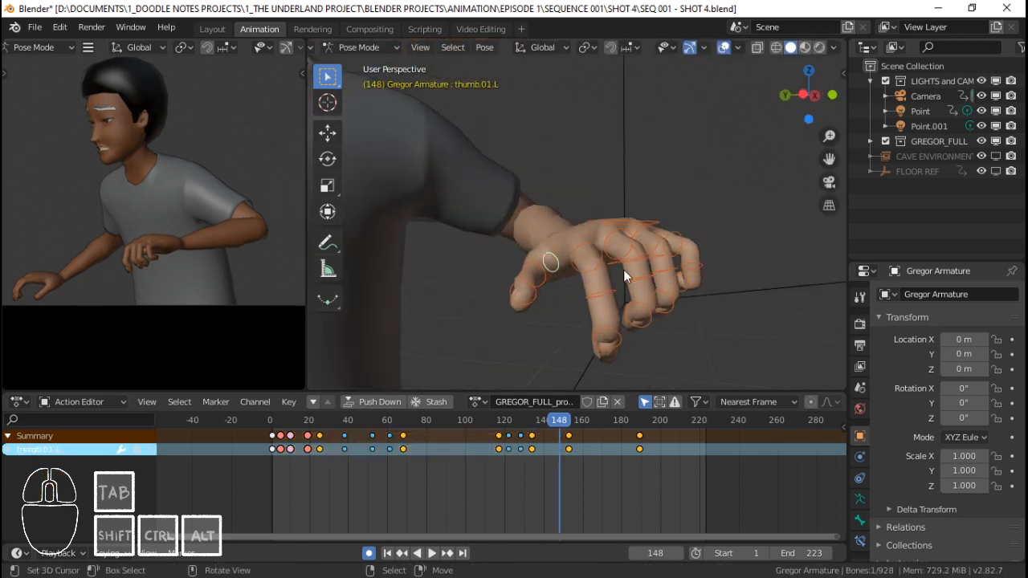
{"action": "key", "text": "r"}
{"action": "key", "text": "x"}
{"action": "key", "text": "x"}
{"action": "left_click", "coordinate": [553, 270]}
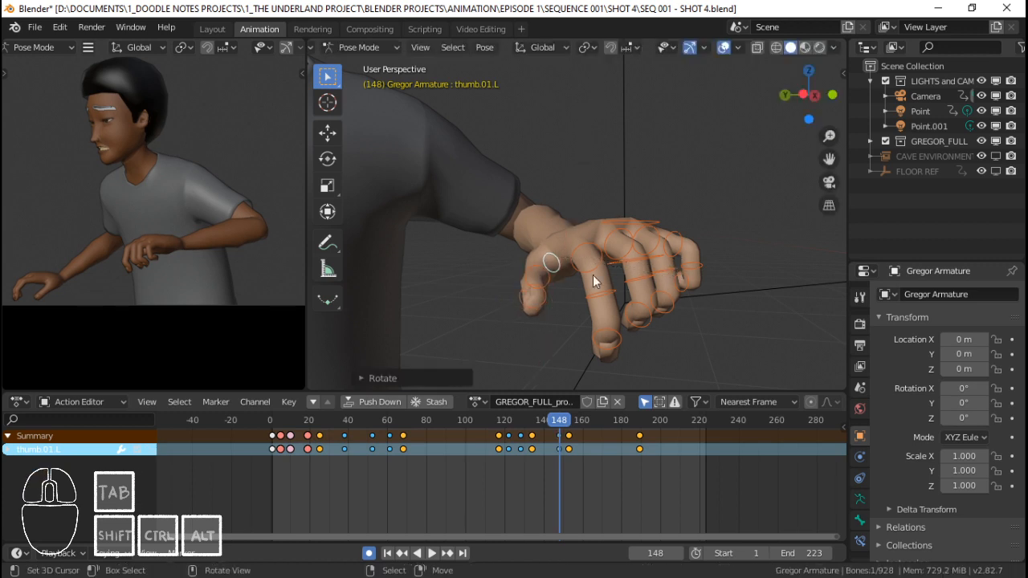
{"action": "right_click", "coordinate": [536, 277]}
{"action": "key", "text": "r"}
{"action": "key", "text": "x"}
{"action": "key", "text": "x"}
{"action": "left_click", "coordinate": [687, 274]}
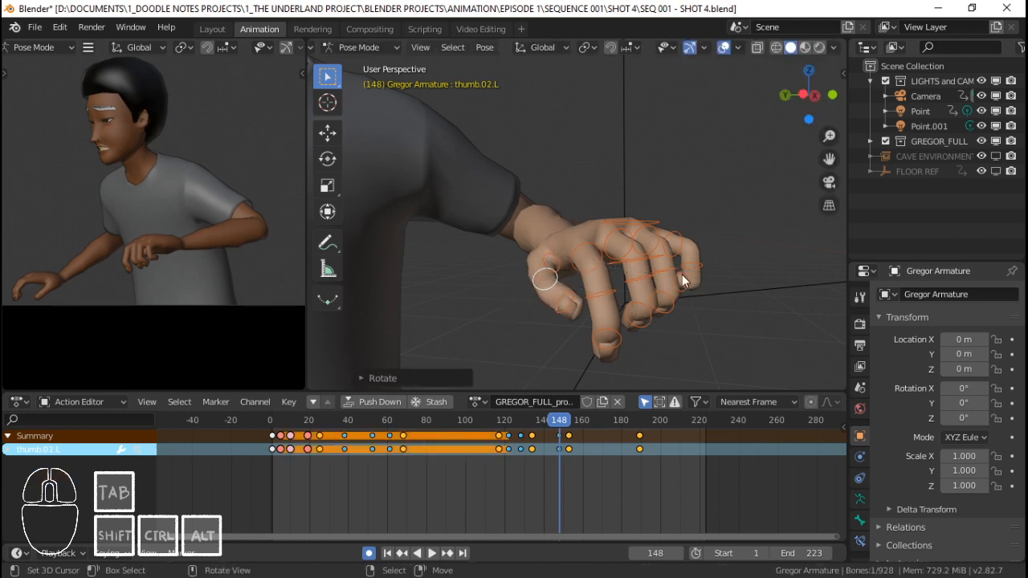
Select all left-hand bones and keyframe their location and rotation at frame 148.
{"action": "key", "text": "c"}
{"action": "left_click", "coordinate": [632, 269]}
{"action": "right_click", "coordinate": [631, 269]}
{"action": "key", "text": "i"}
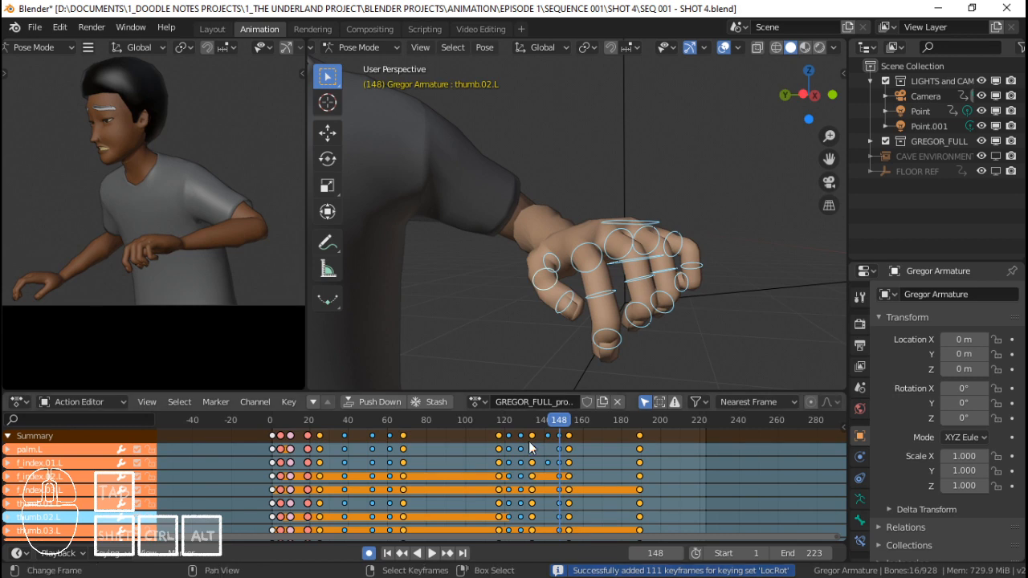
Replay the left arm swing past frame 148 to check the new finger pose.
{"action": "key", "text": "Left"}
{"action": "key", "text": "shift+ctrl+space"}
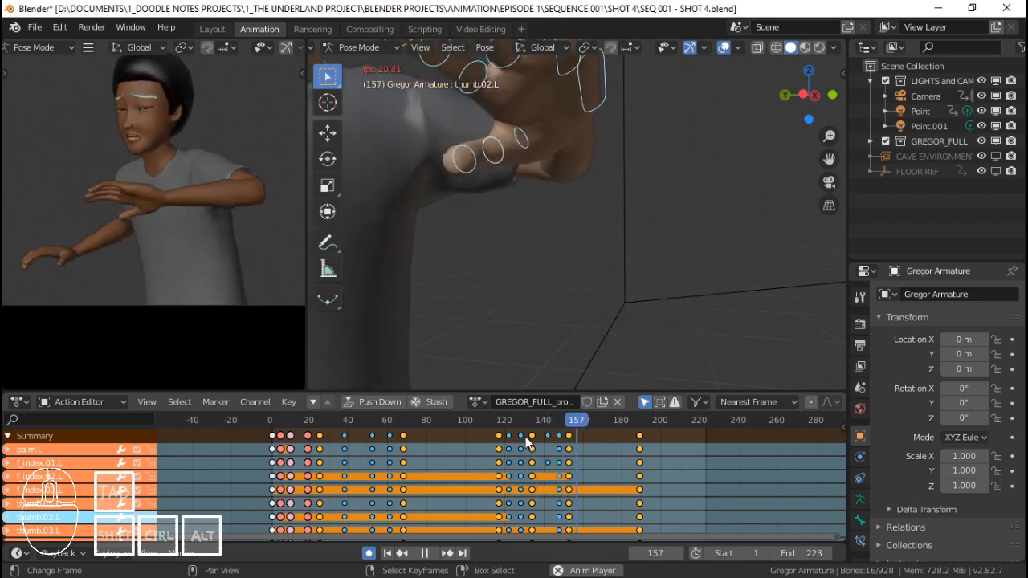
{"action": "key", "text": "space"}
Keyframe the location and rotation of all left-hand bones at frame 166 and replay the motion leading into it.
{"action": "left_click_drag", "start_coordinate": [526, 436], "coordinate": [595, 439]}
{"action": "key", "text": "space"}
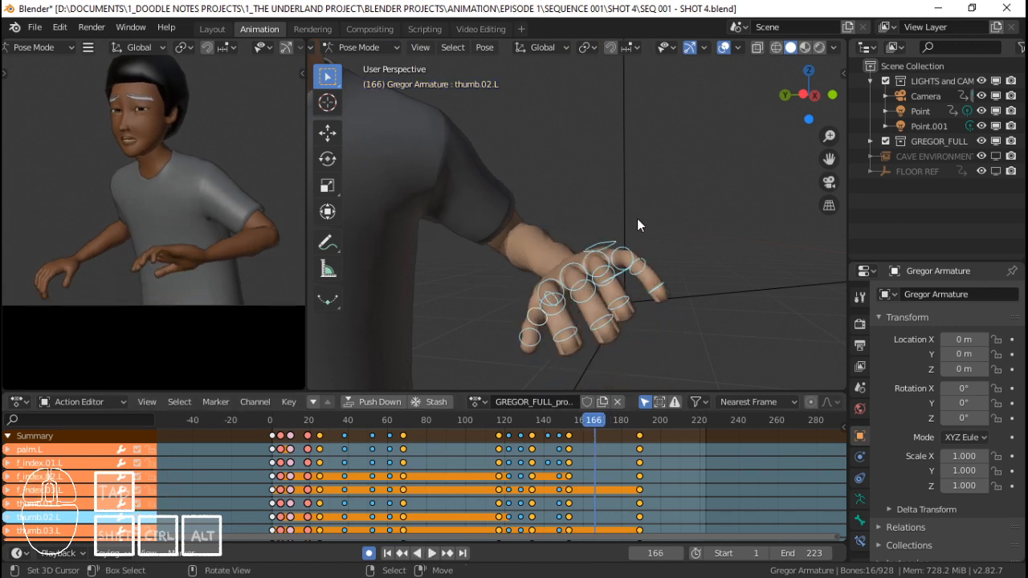
{"action": "key", "text": "i"}
{"action": "key", "text": "shift+ctrl+space"}
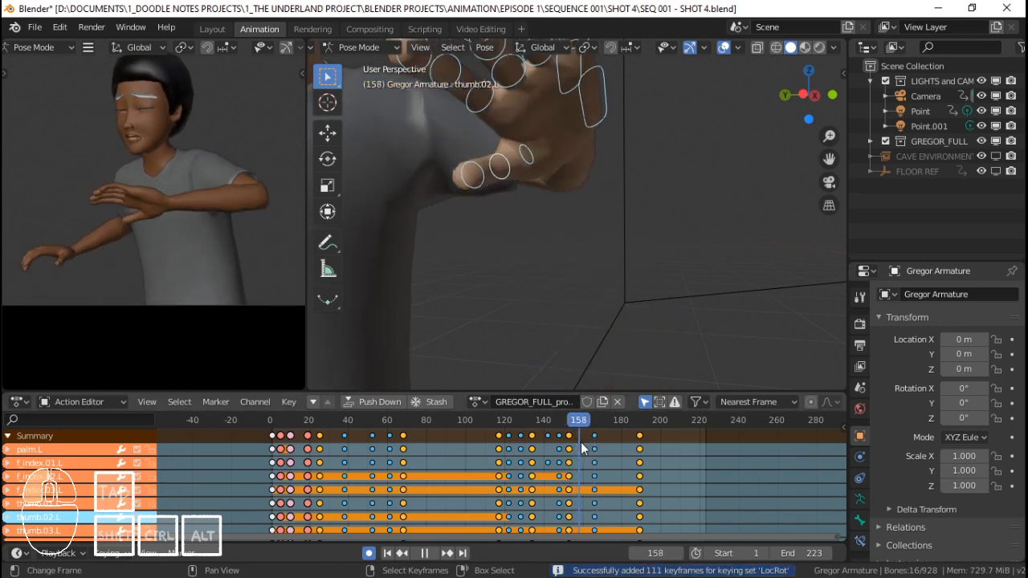
{"action": "key", "text": "space"}
At frame 161, bend the left index finger upward by rotating f_index.01.L around its local X axis.
{"action": "left_click", "coordinate": [513, 172]}
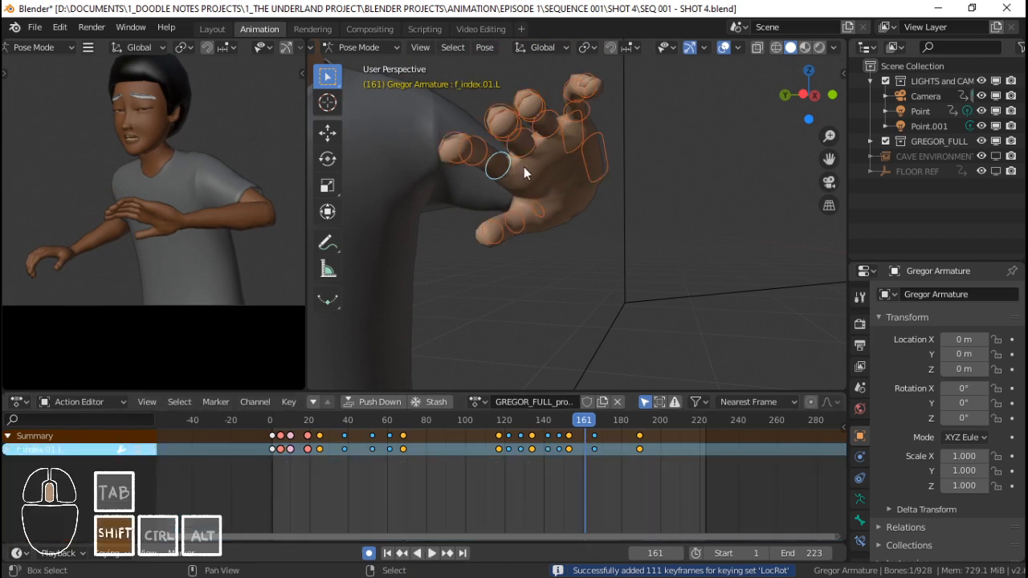
{"action": "middle_click_drag", "start_coordinate": [523, 166], "coordinate": [647, 223]}
{"action": "key", "text": "r"}
{"action": "key", "text": "x"}
{"action": "key", "text": "x"}
{"action": "left_click", "coordinate": [657, 209]}
Bend the middle and ring fingers upward by rotating f_middle.01.L and f_ring.01.L around their local X axes at frame 161.
{"action": "left_click", "coordinate": [550, 209]}
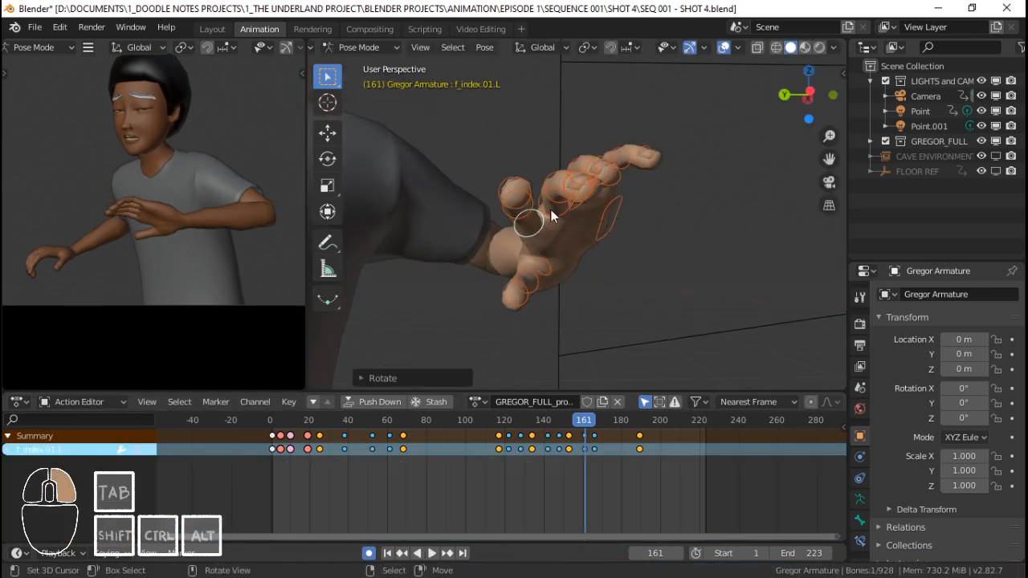
{"action": "key", "text": "r"}
{"action": "key", "text": "x"}
{"action": "key", "text": "x"}
{"action": "left_click", "coordinate": [658, 209]}
{"action": "left_click", "coordinate": [564, 191]}
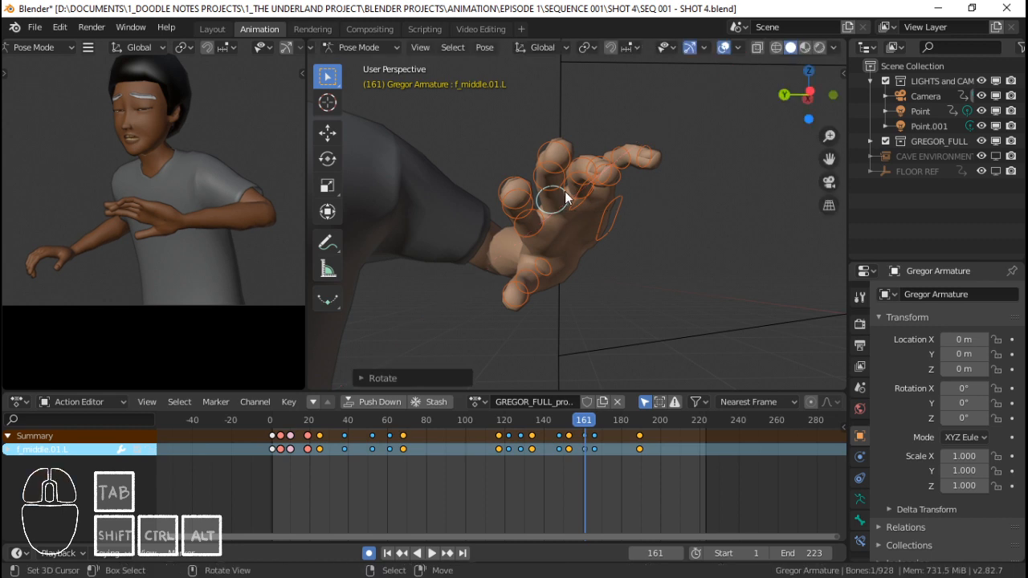
{"action": "key", "text": "r"}
{"action": "key", "text": "x"}
{"action": "key", "text": "x"}
{"action": "left_click", "coordinate": [684, 196]}
Bend the pinky upward at frame 161 by rotating its base bone f_pinky.01.L around its local X axis.
{"action": "left_click", "coordinate": [614, 178]}
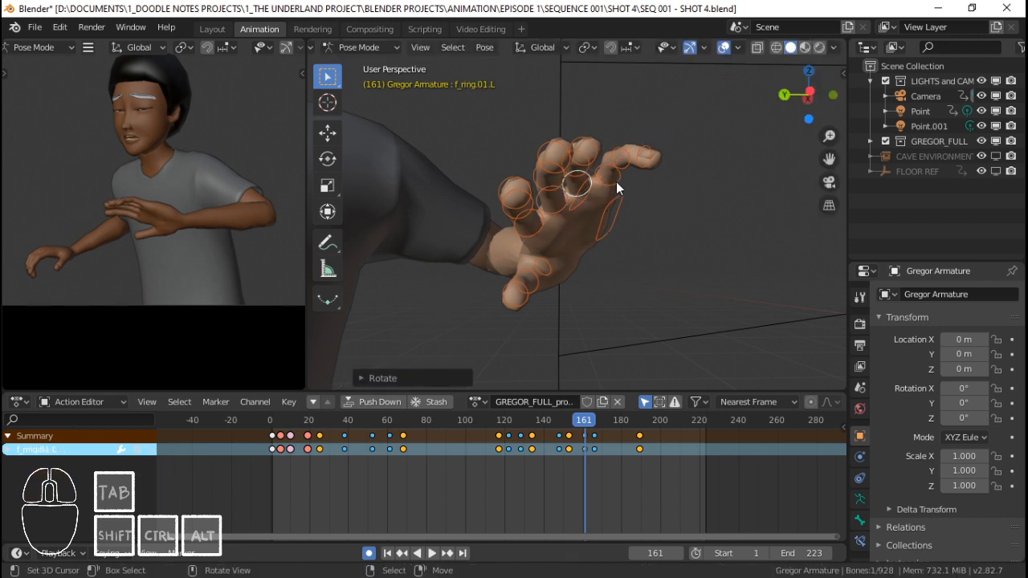
{"action": "key", "text": "r"}
{"action": "key", "text": "x"}
{"action": "key", "text": "x"}
{"action": "left_click", "coordinate": [695, 180]}
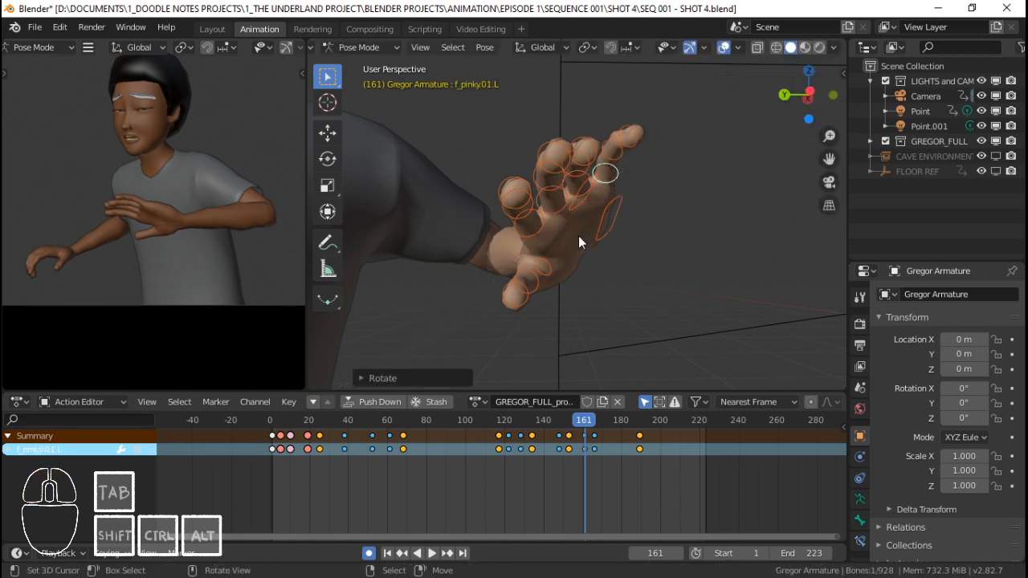
Adjust the left thumb at frame 161 by rotating thumb.01.L and thumb.02.L around their local X axes.
{"action": "key", "text": "r"}
{"action": "key", "text": "x"}
{"action": "key", "text": "x"}
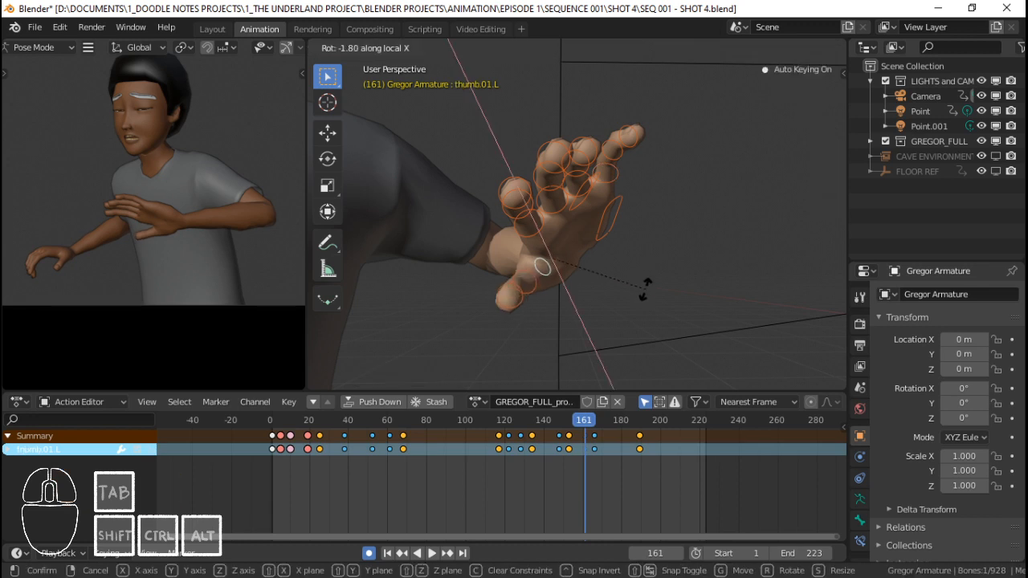
{"action": "left_click", "coordinate": [558, 280]}
{"action": "left_click", "coordinate": [546, 280]}
{"action": "key", "text": "r"}
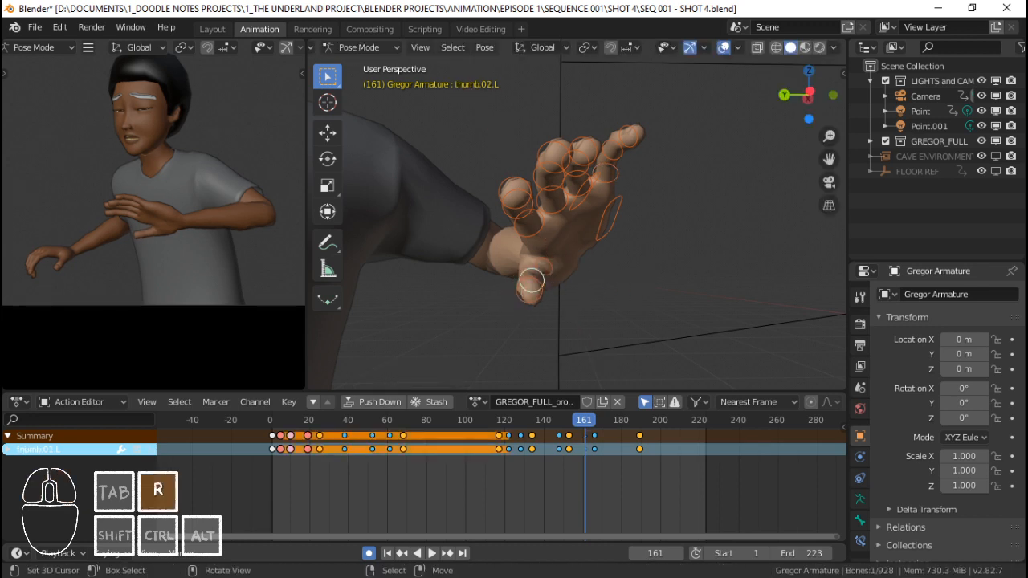
{"action": "key", "text": "x"}
{"action": "key", "text": "x"}
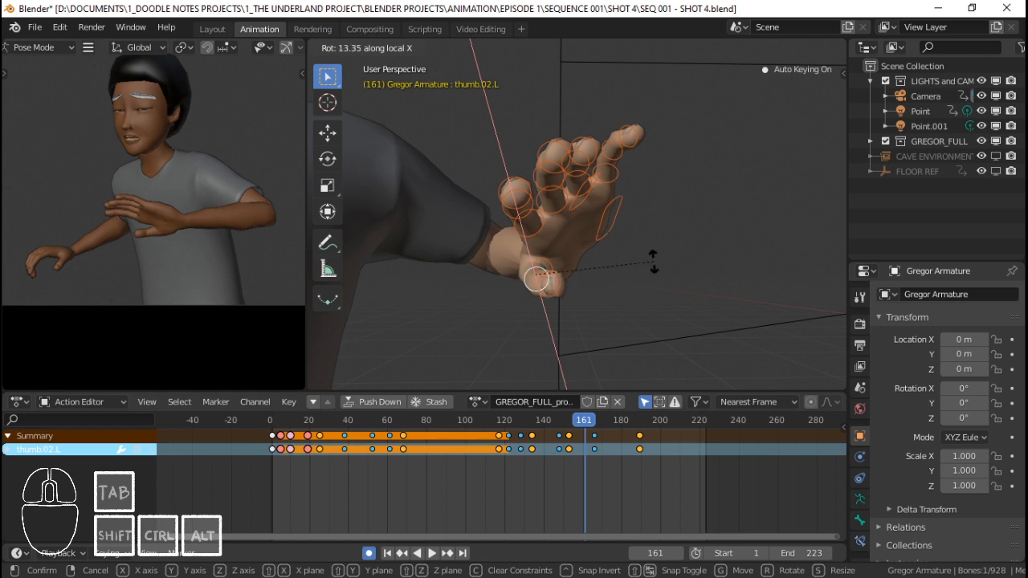
{"action": "left_click", "coordinate": [644, 313]}
Select all left-hand bones, keyframe their location and rotation at frame 161, and replay the animation.
{"action": "key", "text": "c"}
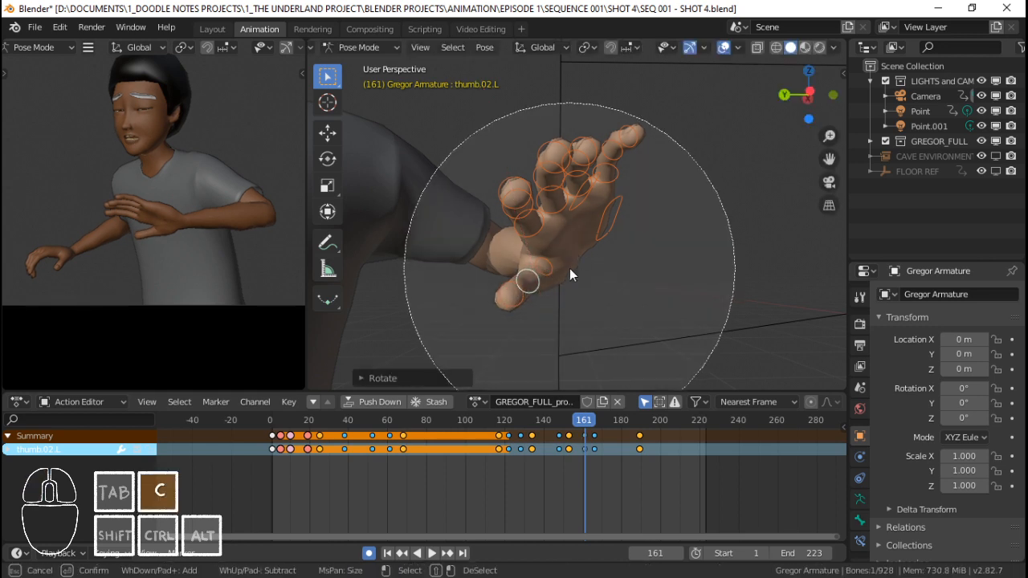
{"action": "left_click", "coordinate": [578, 251]}
{"action": "right_click", "coordinate": [578, 251]}
{"action": "key", "text": "i"}
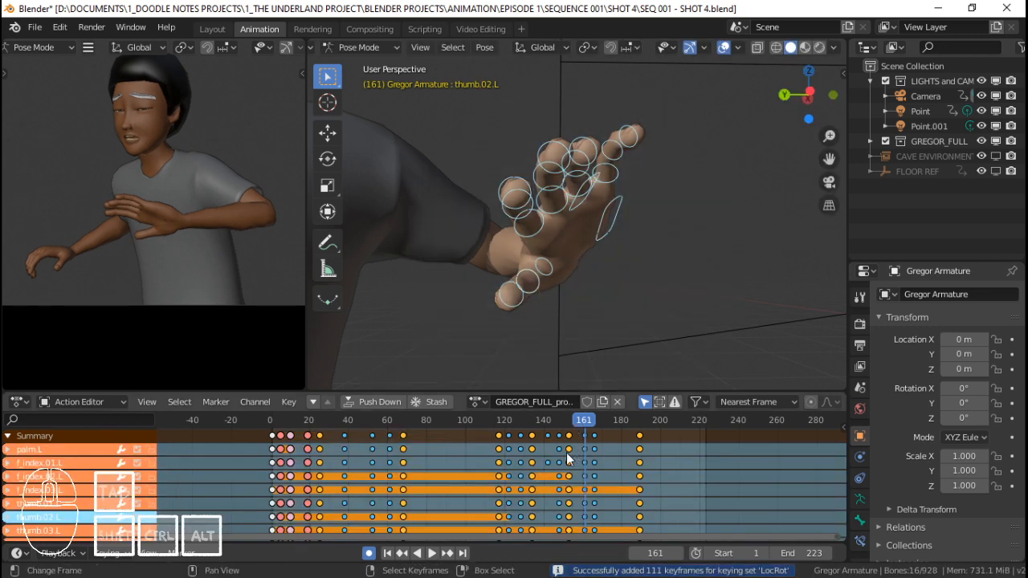
{"action": "key", "text": "space"}
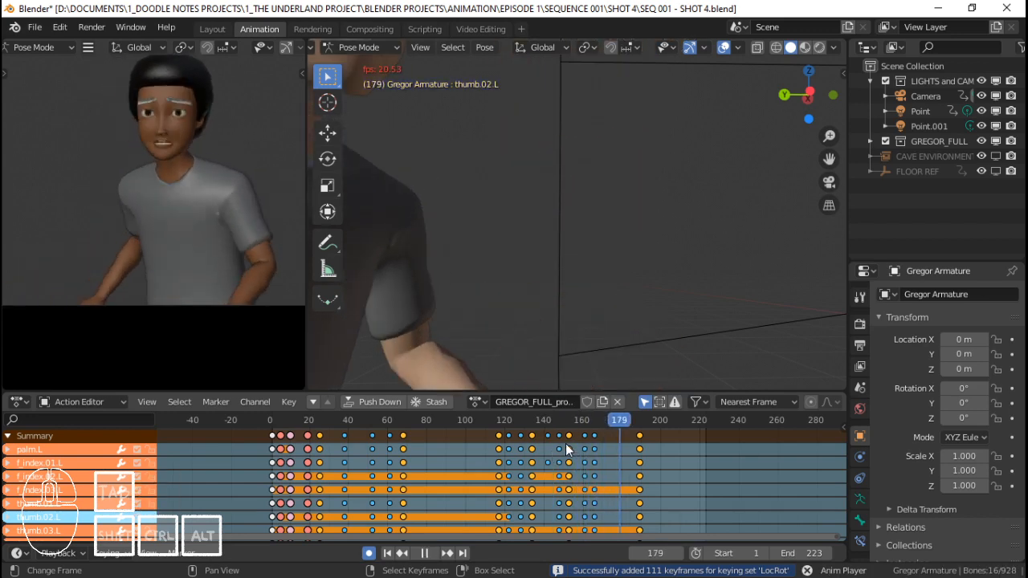
Snap the left-hand bones' last column of keyframes to frame 175.
{"action": "left_click_drag", "start_coordinate": [566, 443], "coordinate": [611, 438]}
{"action": "left_click", "coordinate": [640, 436]}
{"action": "key", "text": "shift+s"}
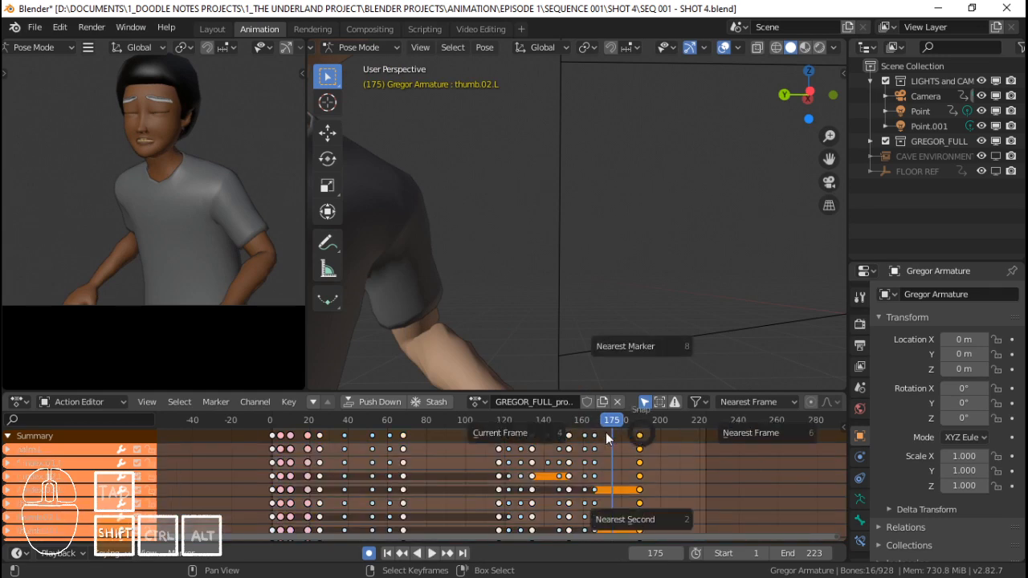
{"action": "left_click", "coordinate": [605, 438]}
Replay the swing from around frame 120 and examine the hand motion in a wider camera view.
{"action": "key", "text": "space"}
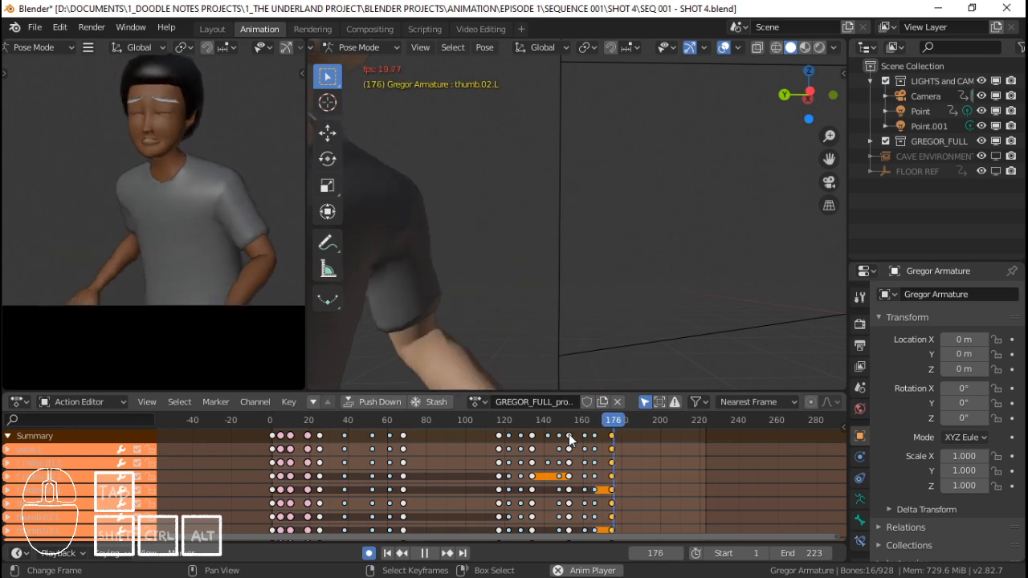
{"action": "key", "text": "space"}
{"action": "left_click", "coordinate": [506, 436]}
{"action": "key", "text": "space"}
{"action": "scroll", "coordinate": [215, 236], "scroll_direction": "down", "scroll_amount": 2}
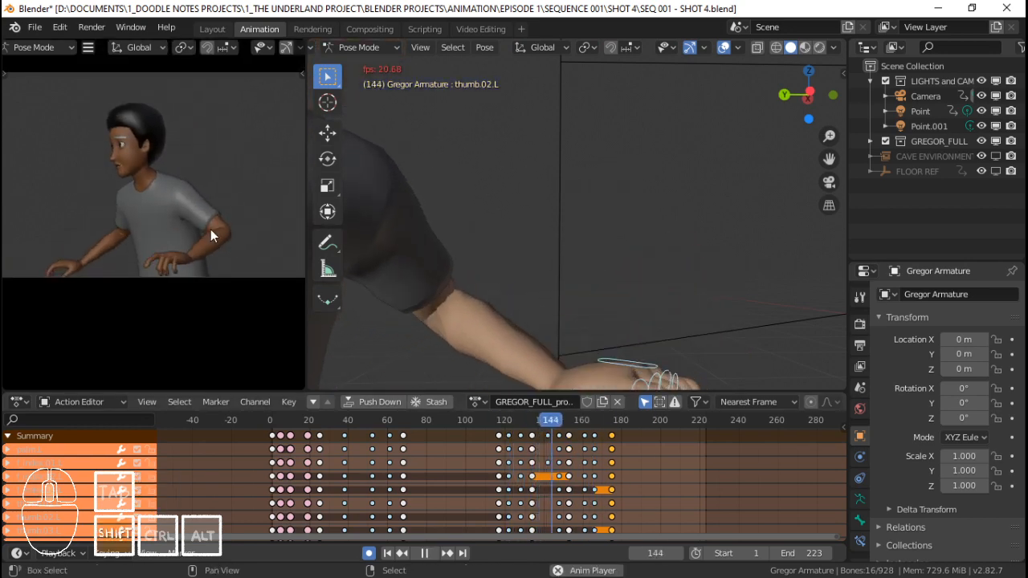
{"action": "key", "text": "space"}
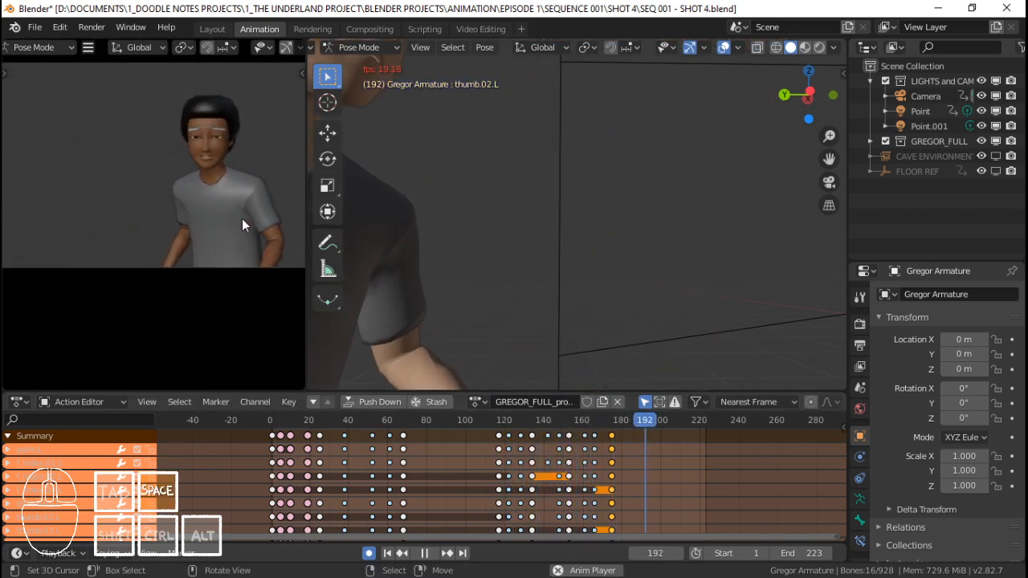
Play the shot in a maximized camera view, examine the arm swings and hand motion, and restore the regular layout.
{"action": "key", "text": "ctrl+space"}
{"action": "scroll", "coordinate": [264, 236], "scroll_direction": "down", "scroll_amount": 5}
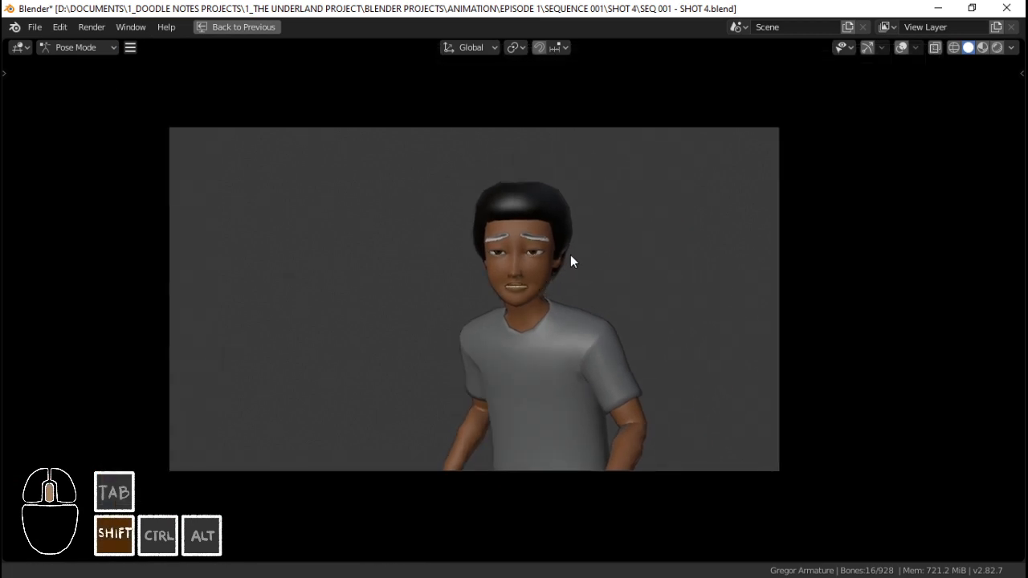
{"action": "mouse_move", "coordinate": [570, 255]}
{"action": "middle_mouse_down", "text": "shift"}
{"action": "mouse_move", "coordinate": [590, 237]}
{"action": "mouse_move", "coordinate": [582, 245]}
{"action": "middle_mouse_up", "text": "shift"}
{"action": "scroll", "coordinate": [590, 237], "scroll_direction": "up", "scroll_amount": 1}
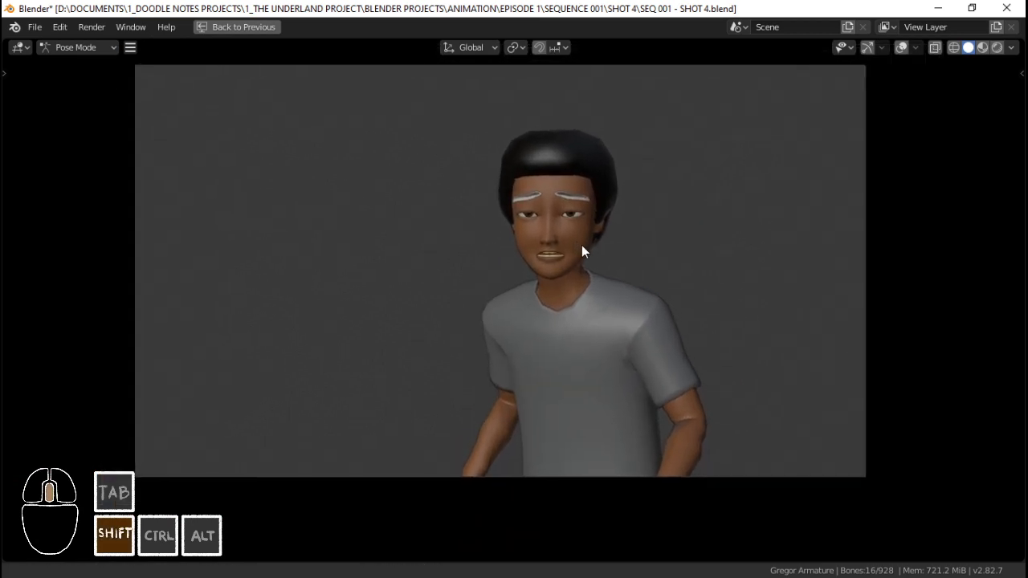
{"action": "key", "text": "space"}
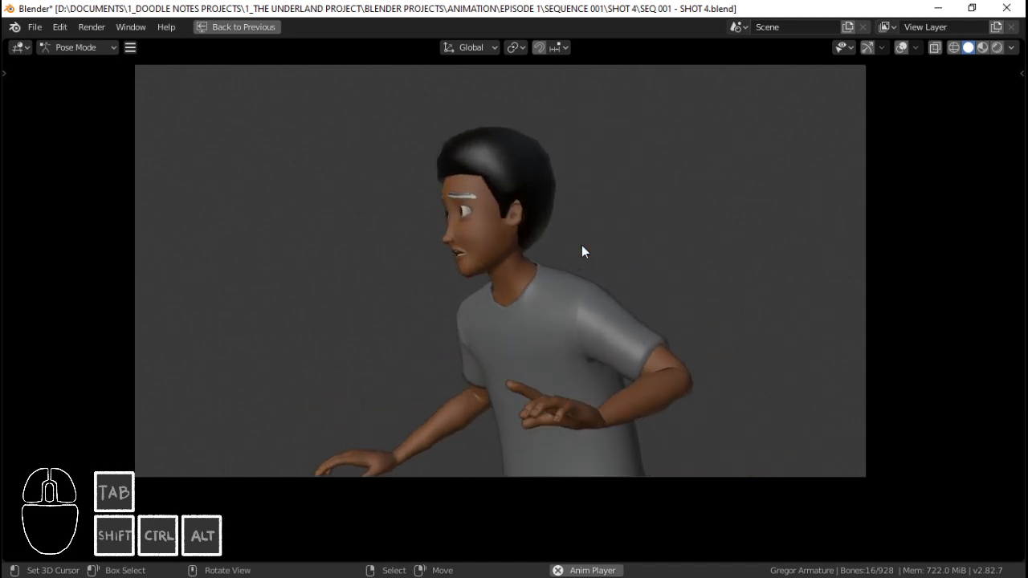
{"action": "key", "text": "space"}
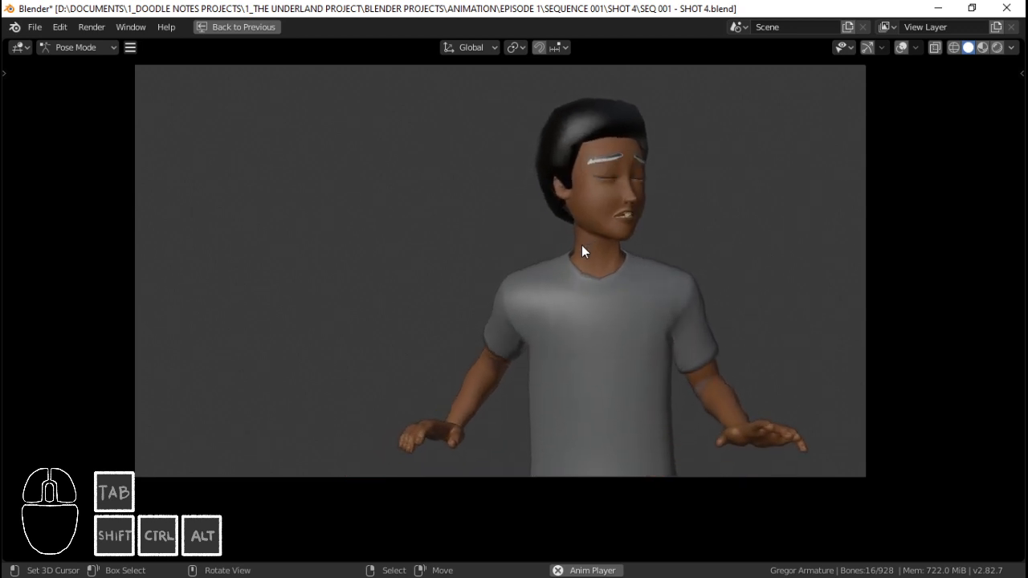
{"action": "key", "text": "space"}
{"action": "key", "text": "space"}
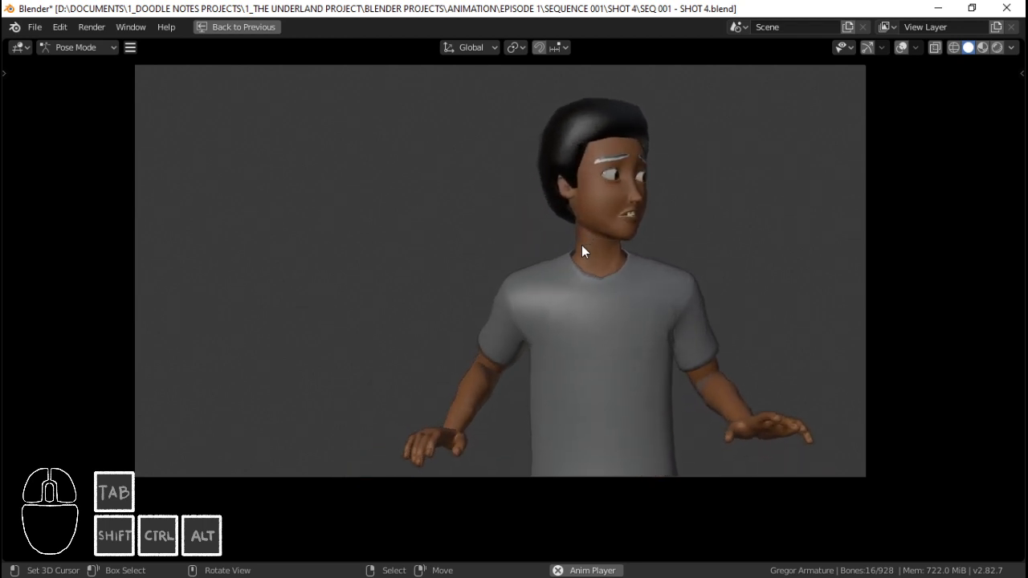
{"action": "key", "text": "space"}
{"action": "key", "text": "space"}
{"action": "left_click", "coordinate": [239, 28]}
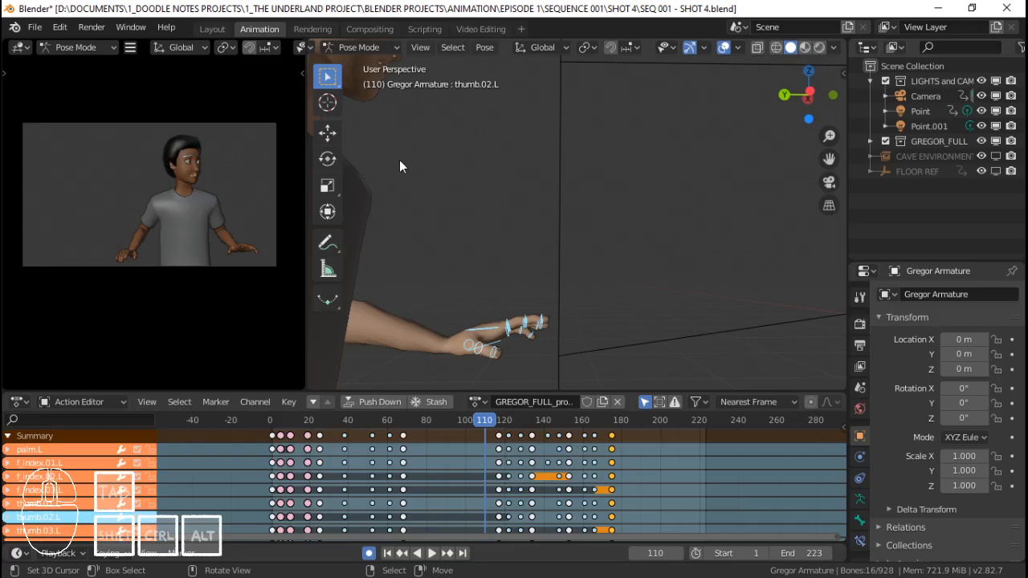
Get a close view of the left hand at frame 110 and select the f_index.02.L bone.
{"action": "middle_click_drag", "start_coordinate": [454, 309], "coordinate": [568, 261], "text": "shift"}
{"action": "scroll", "coordinate": [136, 274], "scroll_direction": "up", "scroll_amount": 5}
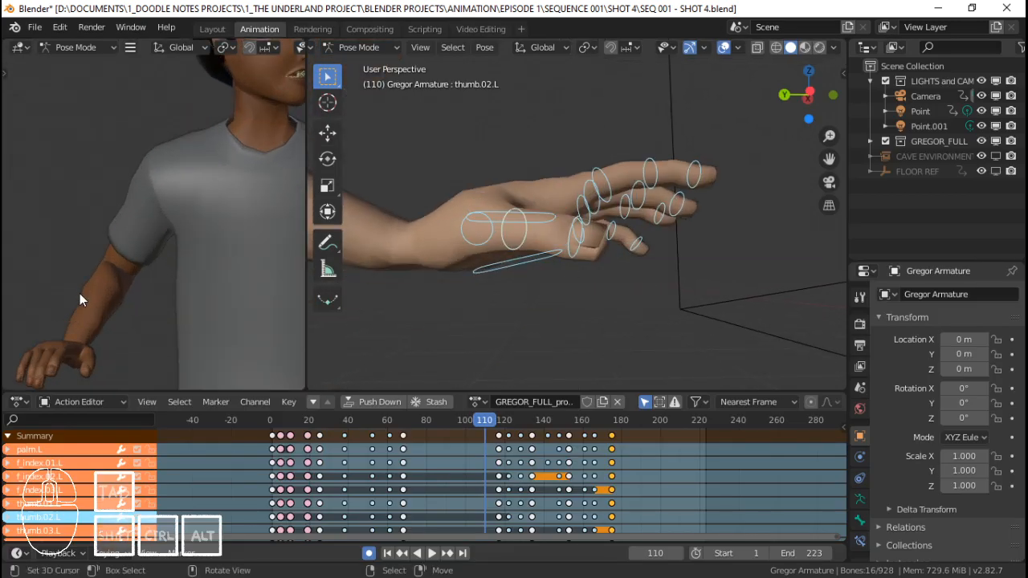
{"action": "middle_click_drag", "start_coordinate": [634, 273], "coordinate": [567, 289]}
{"action": "left_click", "coordinate": [564, 226]}
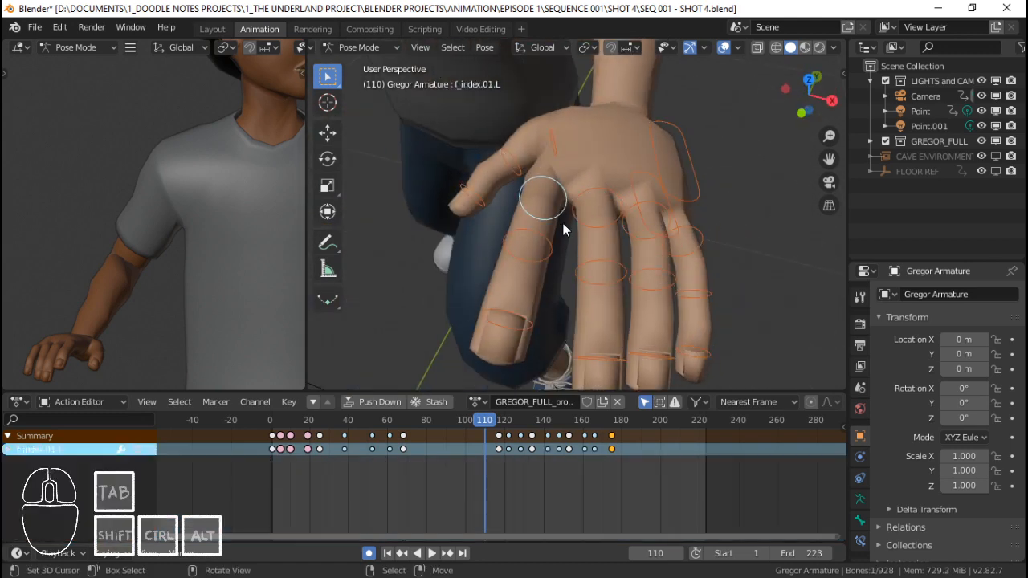
{"action": "left_click", "coordinate": [548, 254]}
{"action": "left_click", "coordinate": [562, 221]}
{"action": "right_click", "coordinate": [582, 223]}
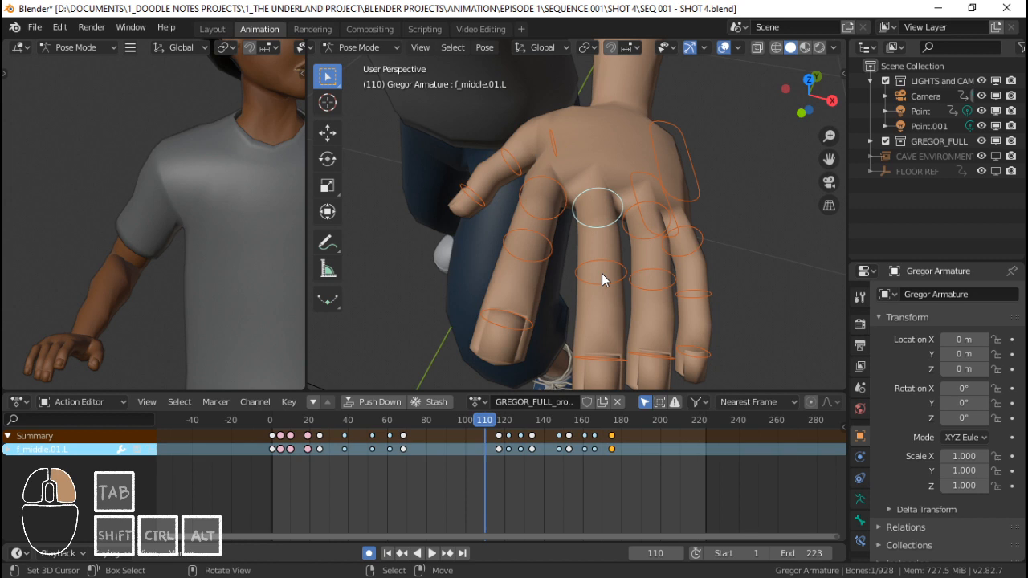
{"action": "right_click", "coordinate": [601, 273]}
{"action": "right_click", "coordinate": [534, 251]}
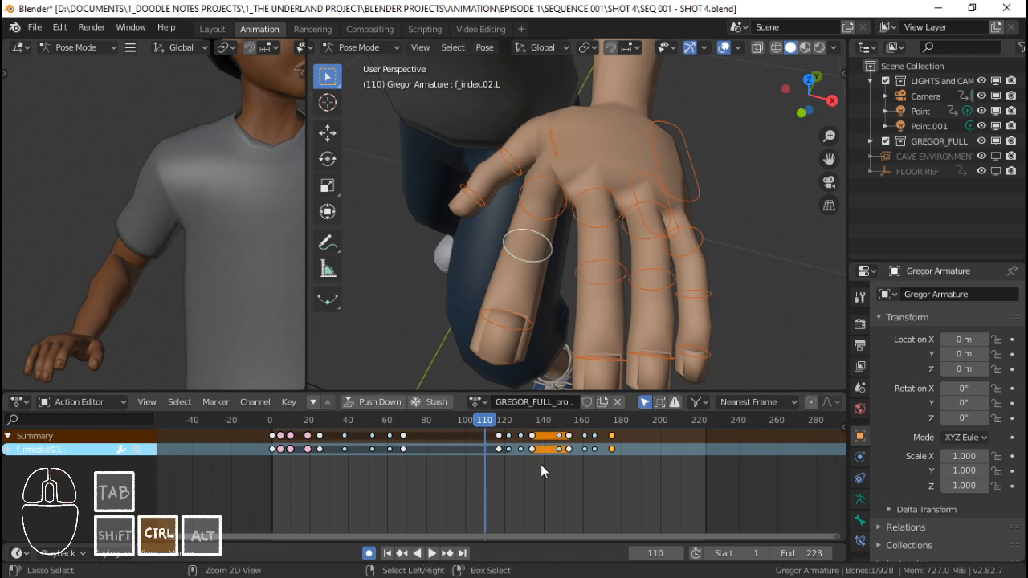
Show the f_index.02.L curves in the Graph Editor and paste the copied Noise modifier onto its X Quaternion Rotation curve.
{"action": "key", "text": "ctrl+Tab"}
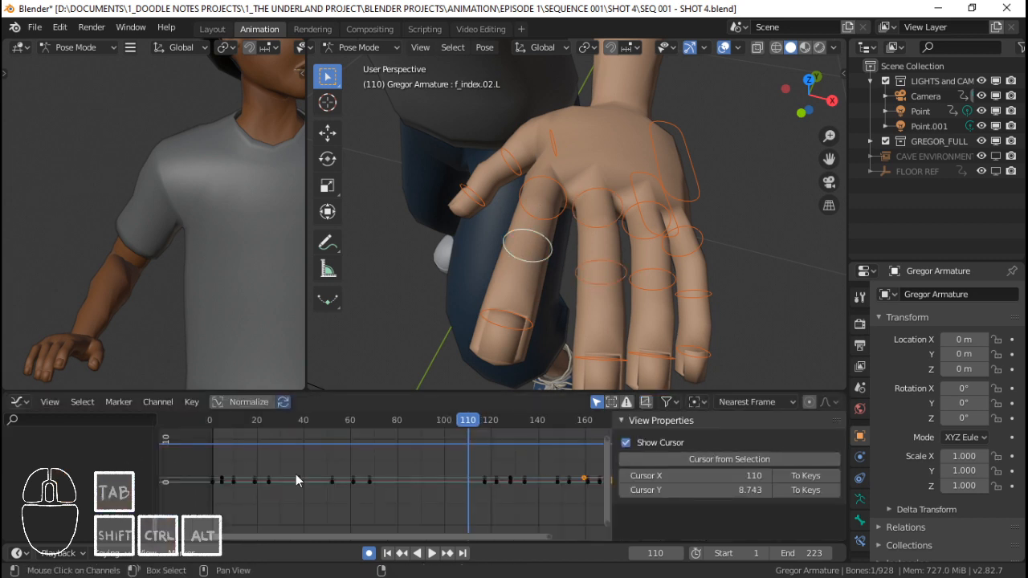
{"action": "key", "text": "n"}
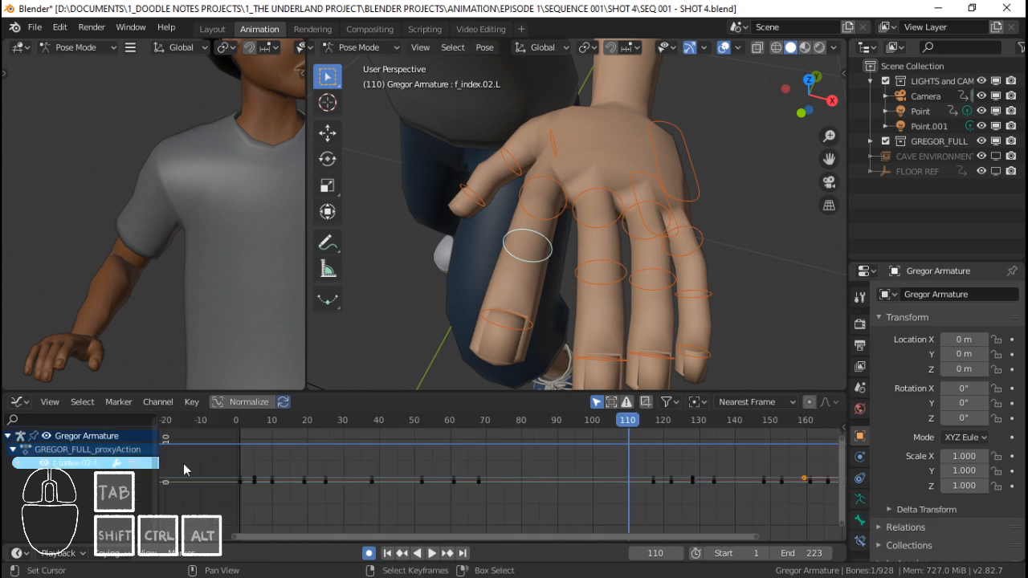
{"action": "left_click", "coordinate": [15, 464]}
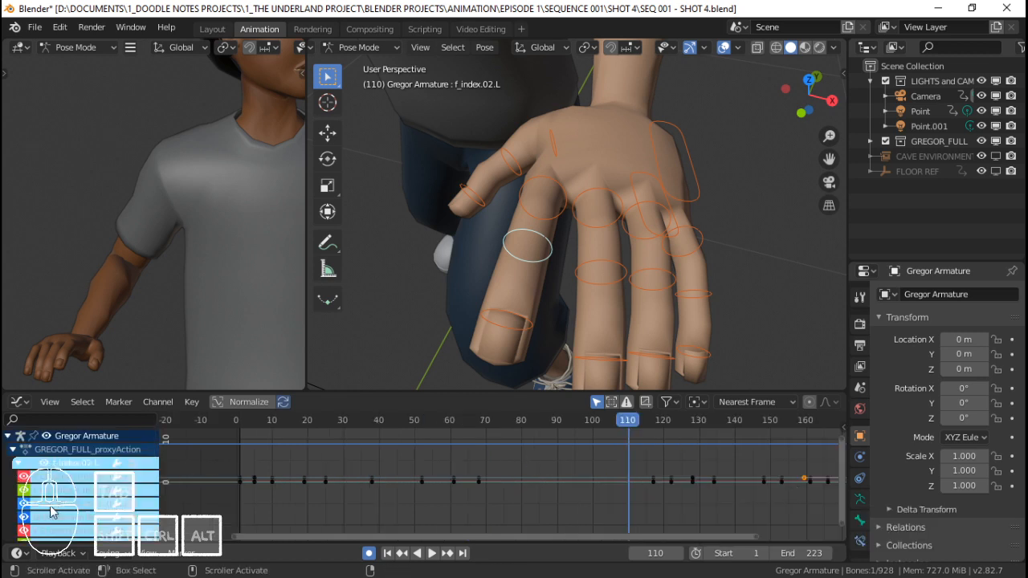
{"action": "scroll", "coordinate": [50, 511], "scroll_direction": "down", "scroll_amount": 2}
{"action": "key", "text": "n"}
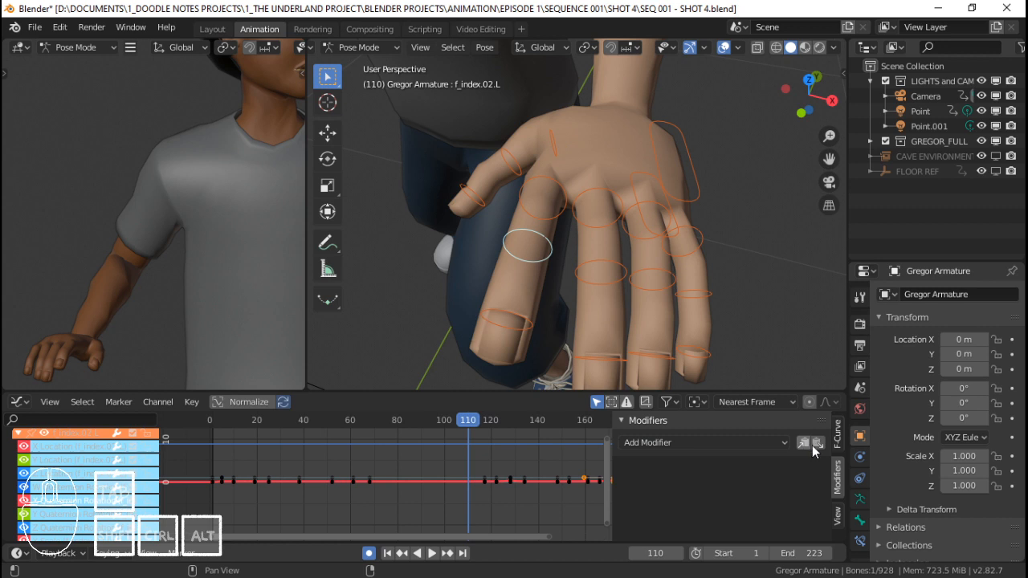
{"action": "left_click", "coordinate": [818, 444]}
{"action": "scroll", "coordinate": [686, 466], "scroll_direction": "down", "scroll_amount": 2}
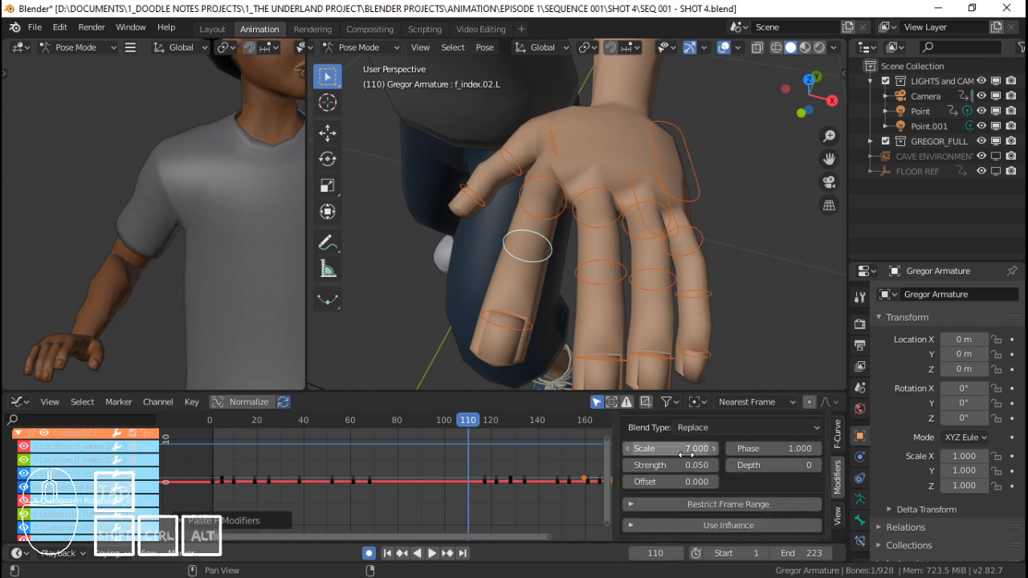
Preview the index finger noise in playback, setting the modifier's scale to 15 and its offset to 30.
{"action": "key", "text": "space"}
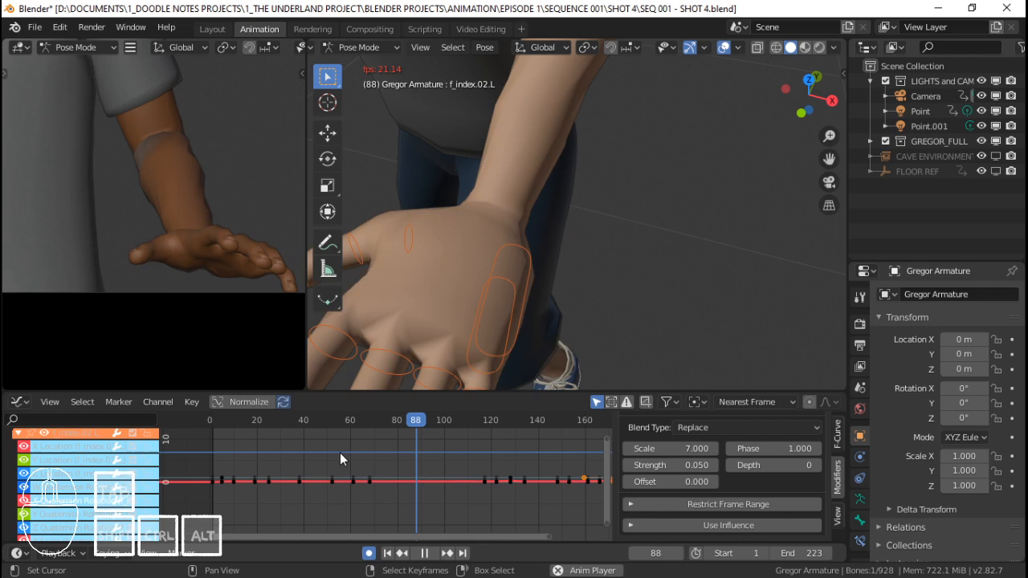
{"action": "key", "text": "space"}
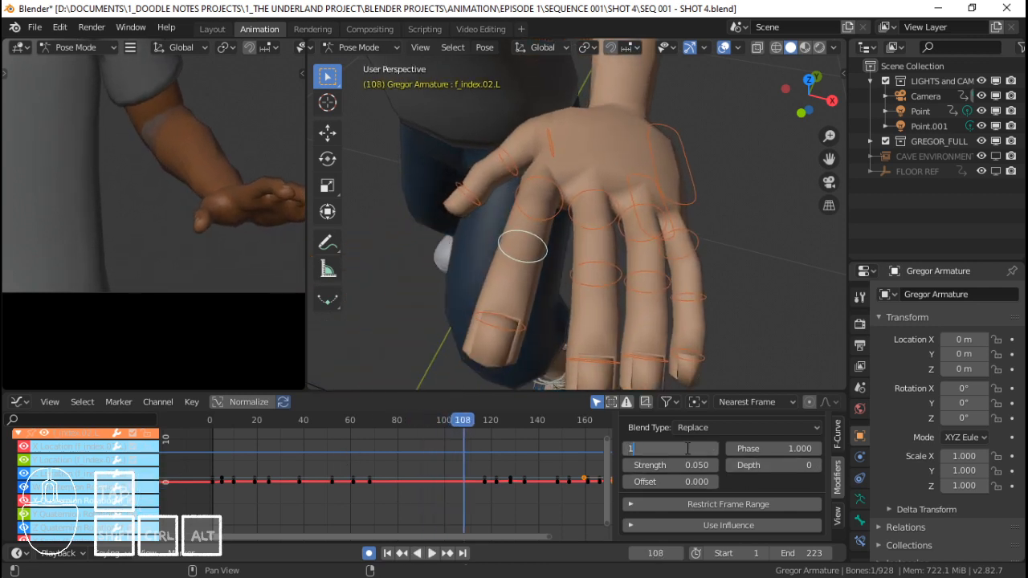
{"action": "scroll", "coordinate": [791, 482], "scroll_direction": "up", "scroll_amount": 2}
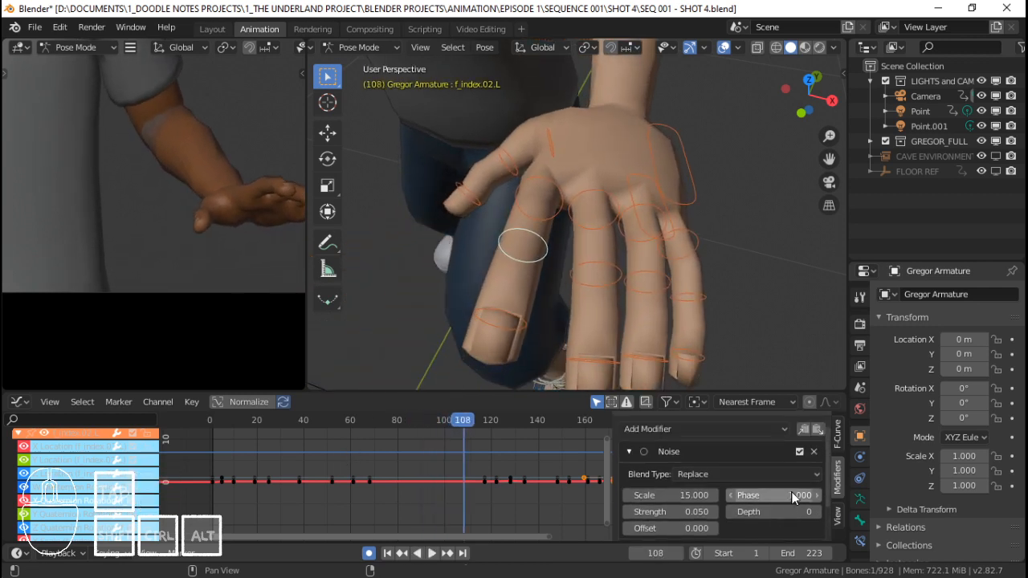
{"action": "key", "text": "space"}
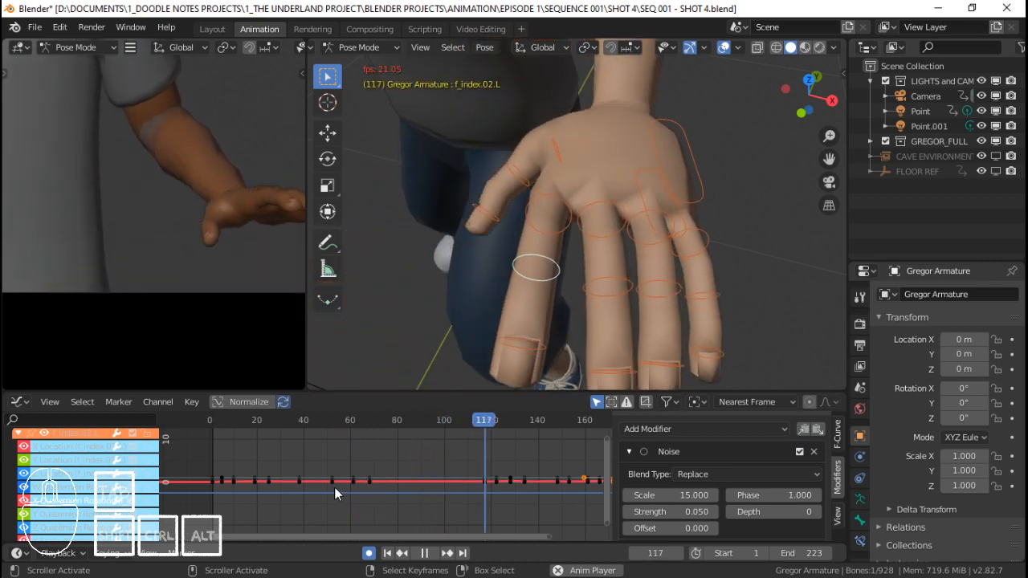
{"action": "key", "text": "space"}
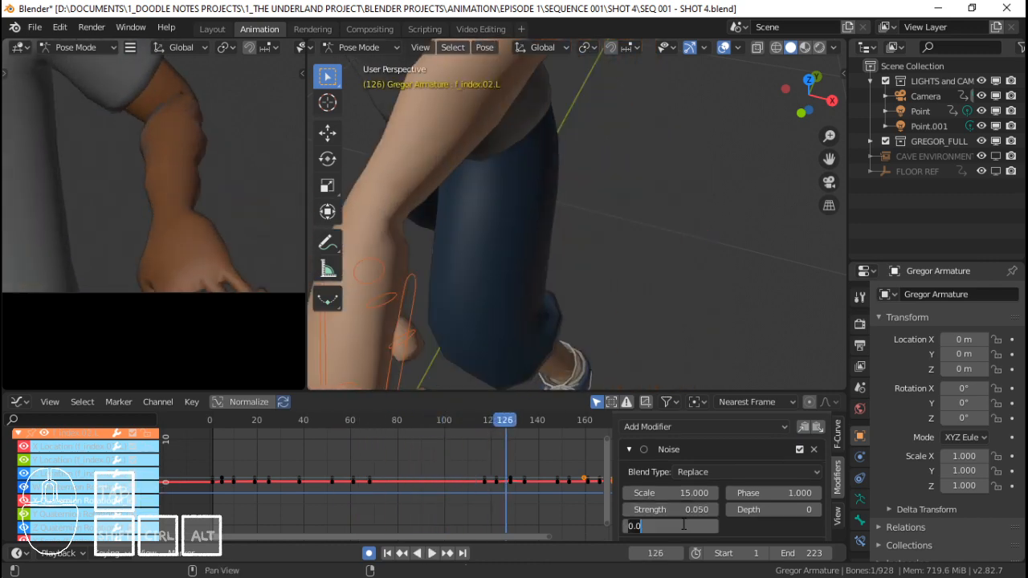
Try a noise strength of 0.07 on f_index.02.L, raise it to 0.1, and replay the finger motion.
{"action": "key", "text": "space"}
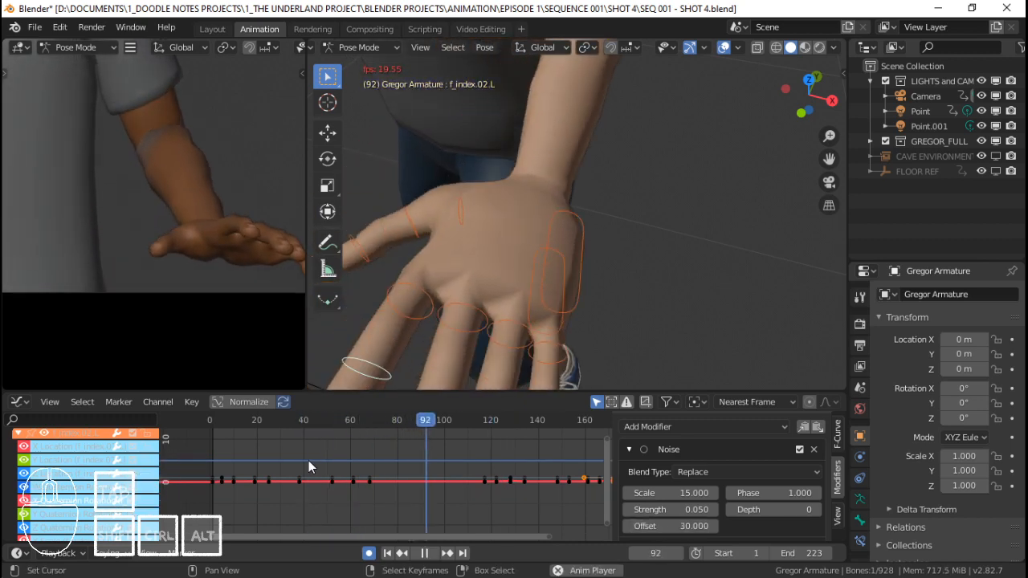
{"action": "key", "text": "space"}
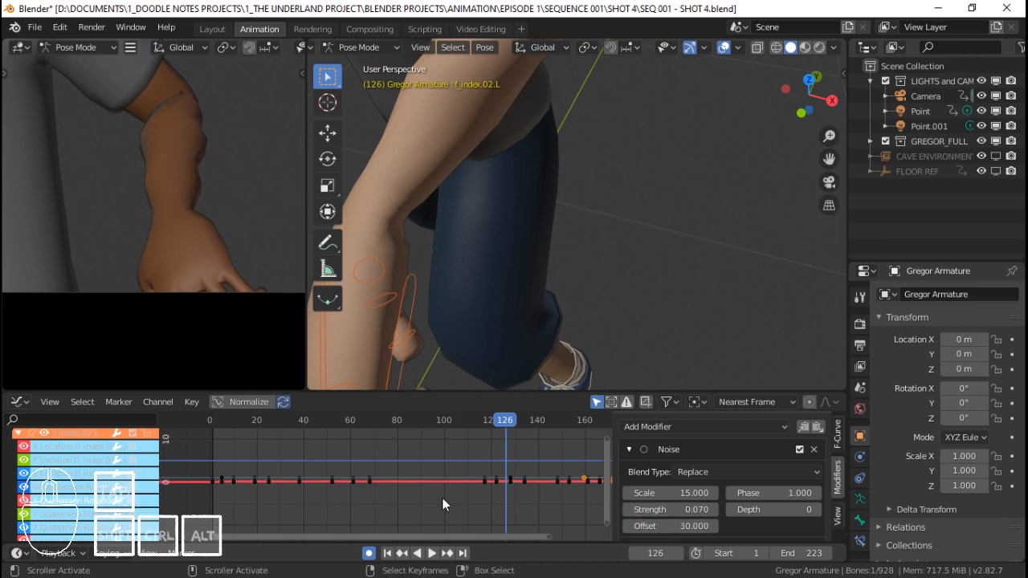
{"action": "left_click", "coordinate": [343, 482]}
{"action": "key", "text": "space"}
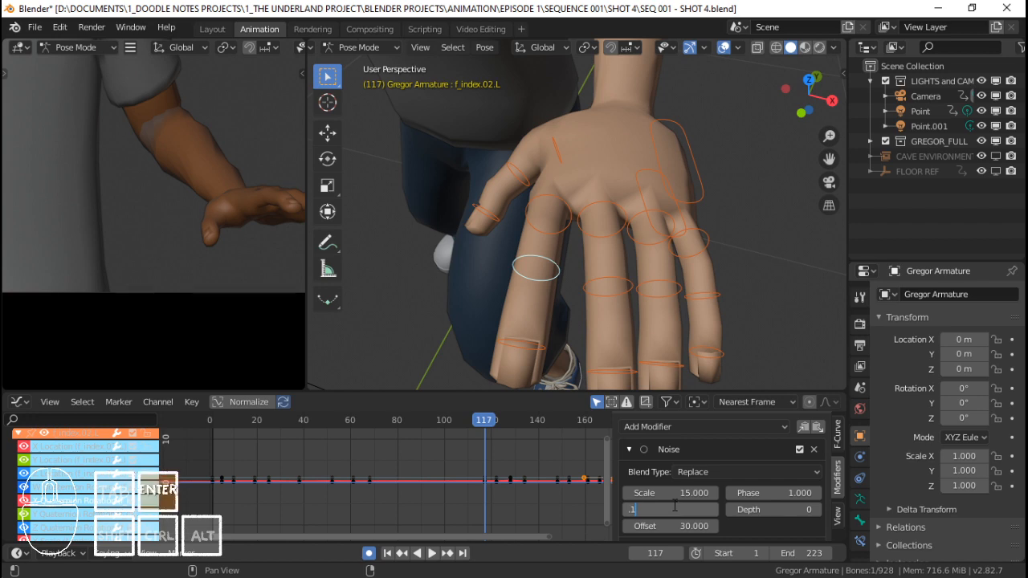
{"action": "left_click", "coordinate": [390, 479]}
{"action": "key", "text": "space"}
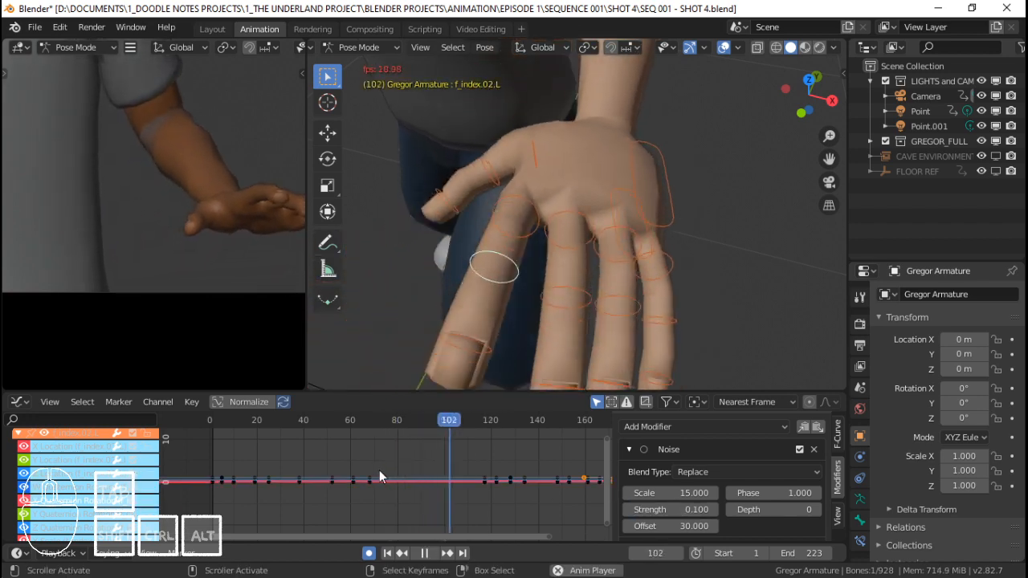
{"action": "left_click", "coordinate": [250, 456]}
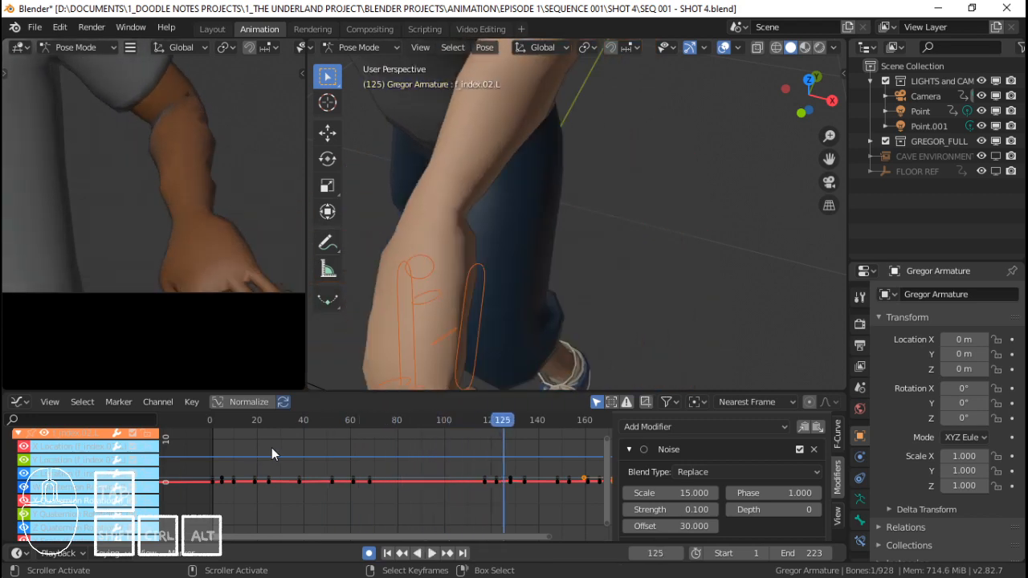
{"action": "left_click", "coordinate": [314, 447]}
{"action": "key", "text": "space"}
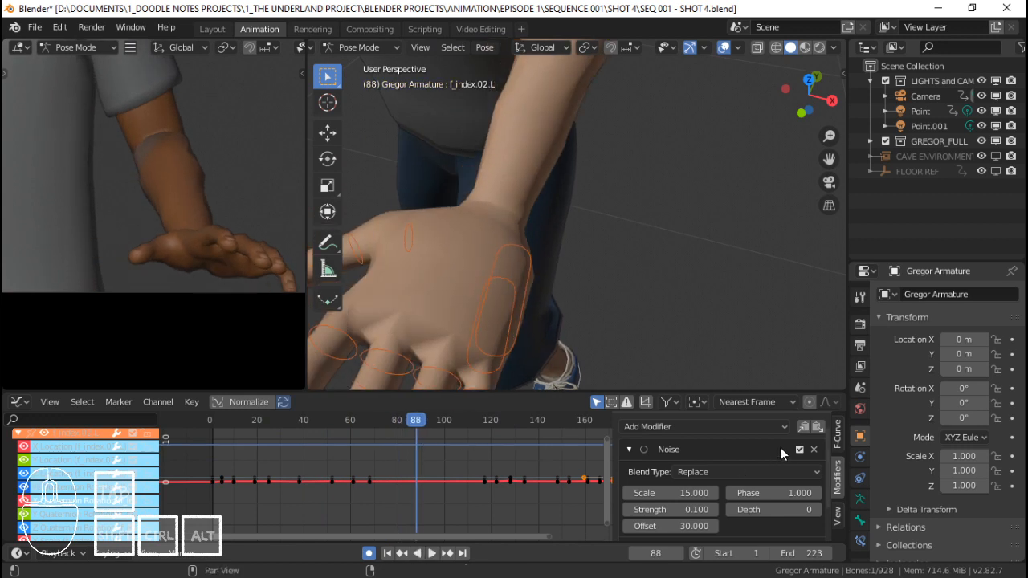
Select the f_middle.02.L bone and expand its animation channels in the Graph Editor.
{"action": "scroll", "coordinate": [393, 337], "scroll_direction": "down", "scroll_amount": 3}
{"action": "left_click", "coordinate": [461, 306]}
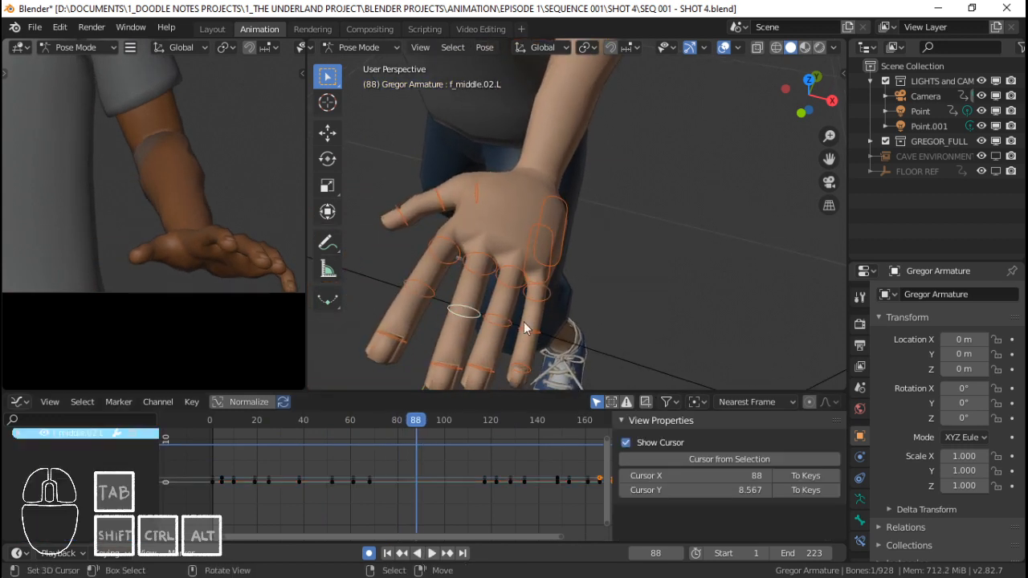
{"action": "left_click", "coordinate": [19, 435]}
Paste the copied Noise modifier onto the Y Quaternion Rotation curve of f_middle.02.L and replay the hand motion.
{"action": "left_click", "coordinate": [69, 474]}
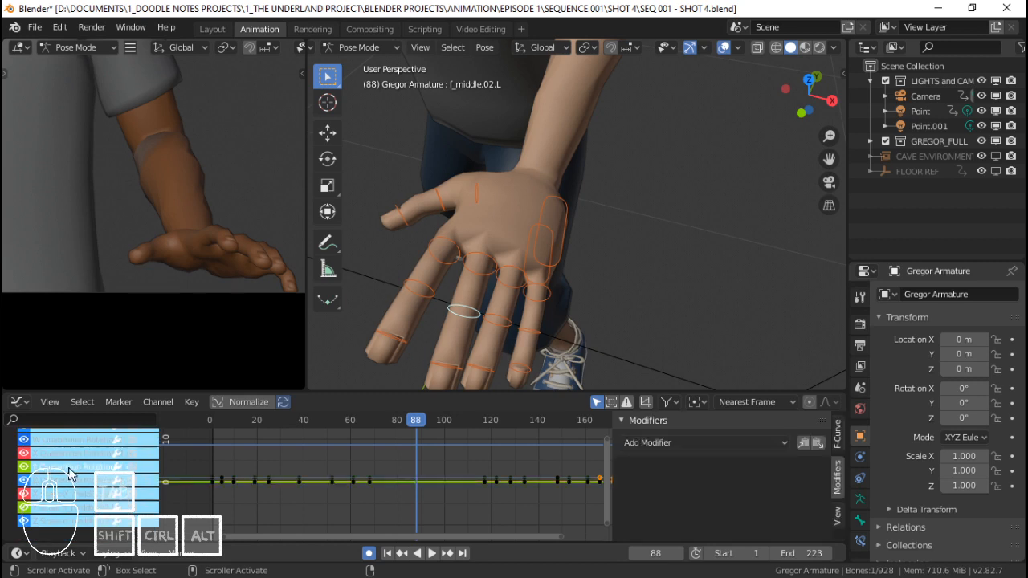
{"action": "left_click", "coordinate": [817, 442]}
{"action": "scroll", "coordinate": [696, 503], "scroll_direction": "down", "scroll_amount": 3}
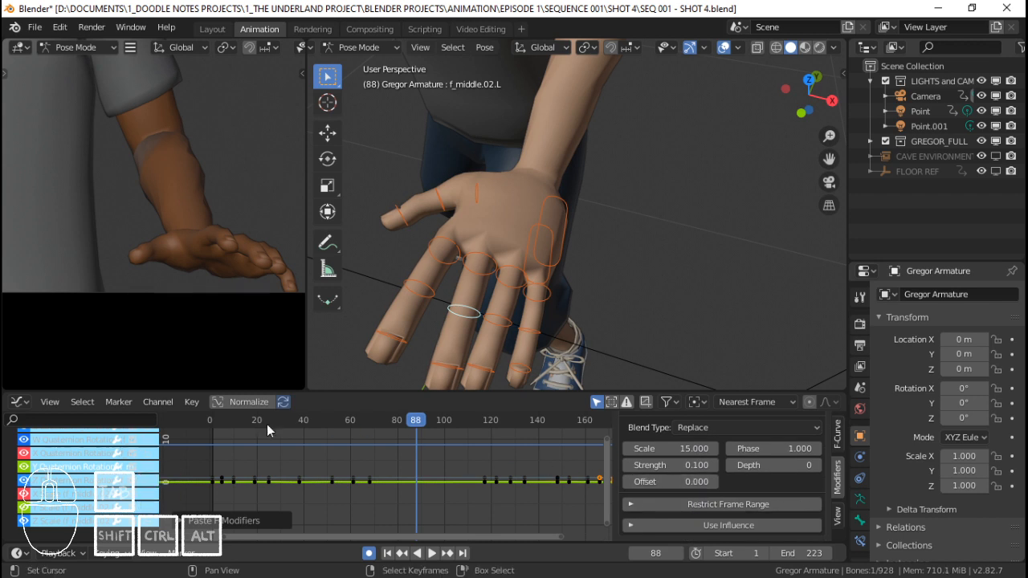
{"action": "key", "text": "shift+Left"}
{"action": "key", "text": "space"}
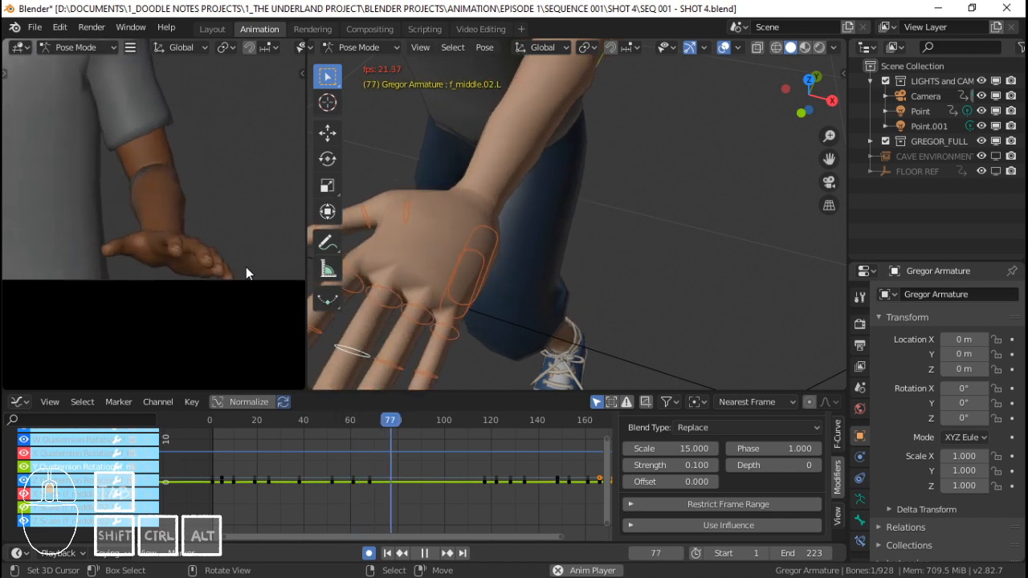
{"action": "key", "text": "space"}
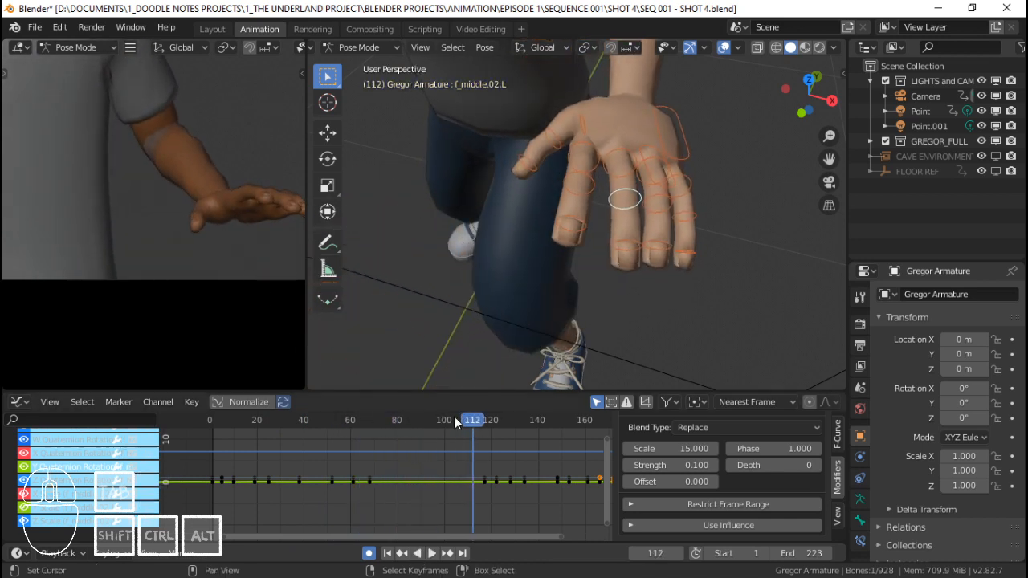
Try a noise strength of -2 on the middle finger's Y Quaternion Rotation curve, and remove that modifier.
{"action": "left_click_drag", "start_coordinate": [337, 462], "coordinate": [434, 468]}
{"action": "mouse_move", "coordinate": [674, 465]}
{"action": "left_mouse_down"}
{"action": "mouse_move", "coordinate": [707, 465]}
{"action": "mouse_move", "coordinate": [648, 465]}
{"action": "left_mouse_up"}
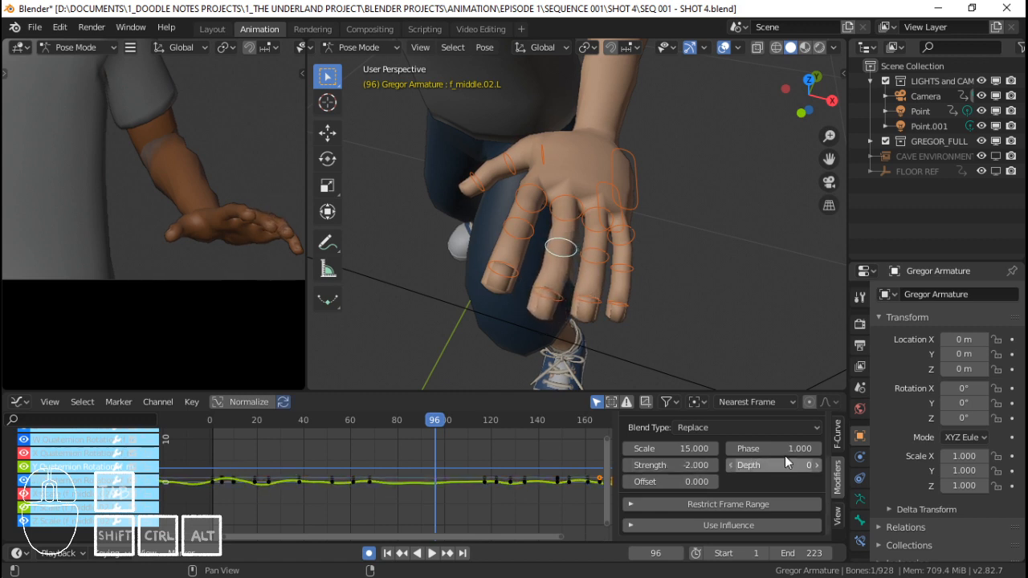
{"action": "scroll", "coordinate": [789, 457], "scroll_direction": "up", "scroll_amount": 3}
{"action": "left_click", "coordinate": [812, 465]}
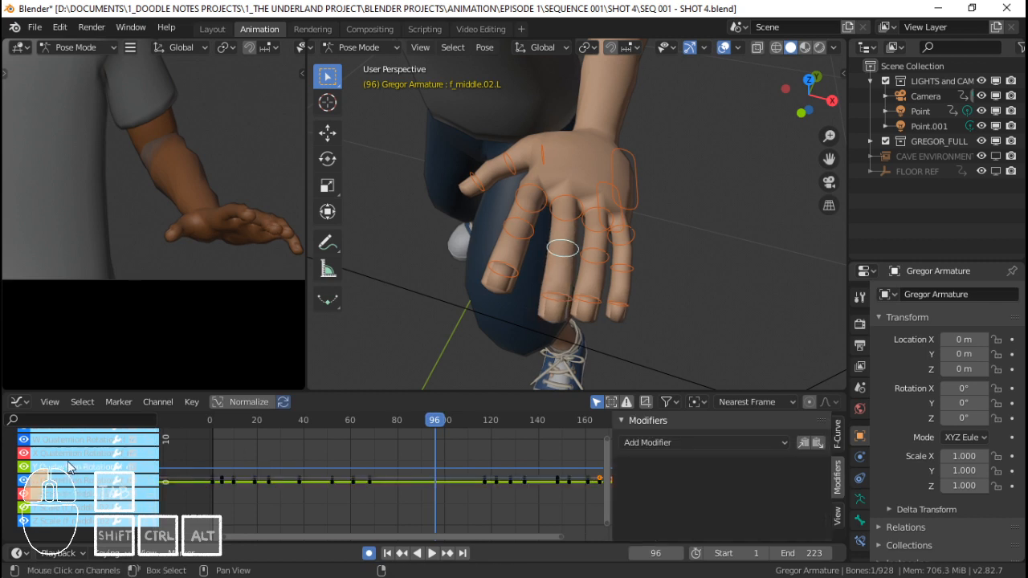
Paste the Noise modifier onto the X Quaternion Rotation curve of f_middle.02.L and compare its settings with f_index.02.L.
{"action": "left_click", "coordinate": [817, 444]}
{"action": "left_click", "coordinate": [525, 232]}
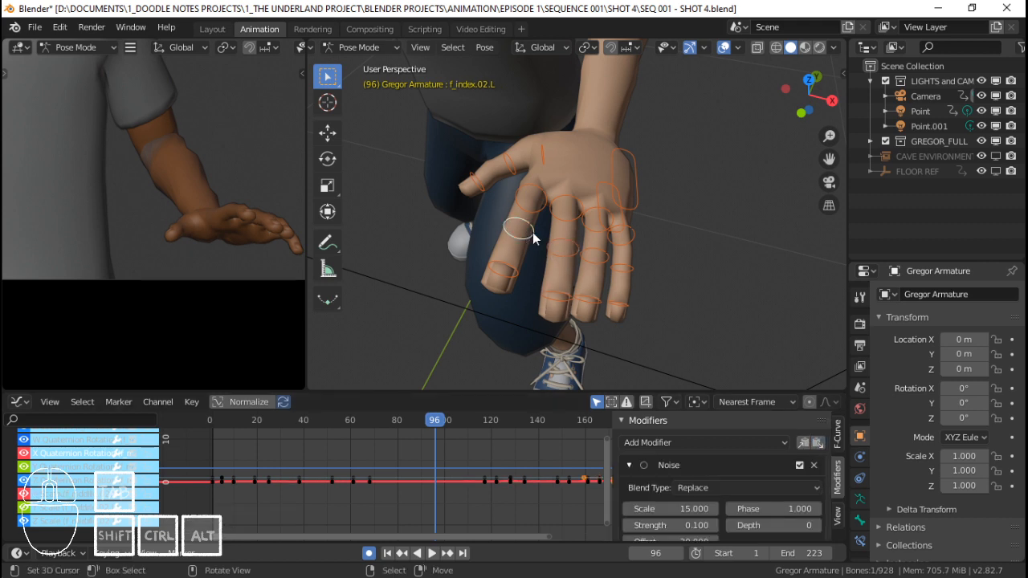
{"action": "left_click", "coordinate": [563, 261]}
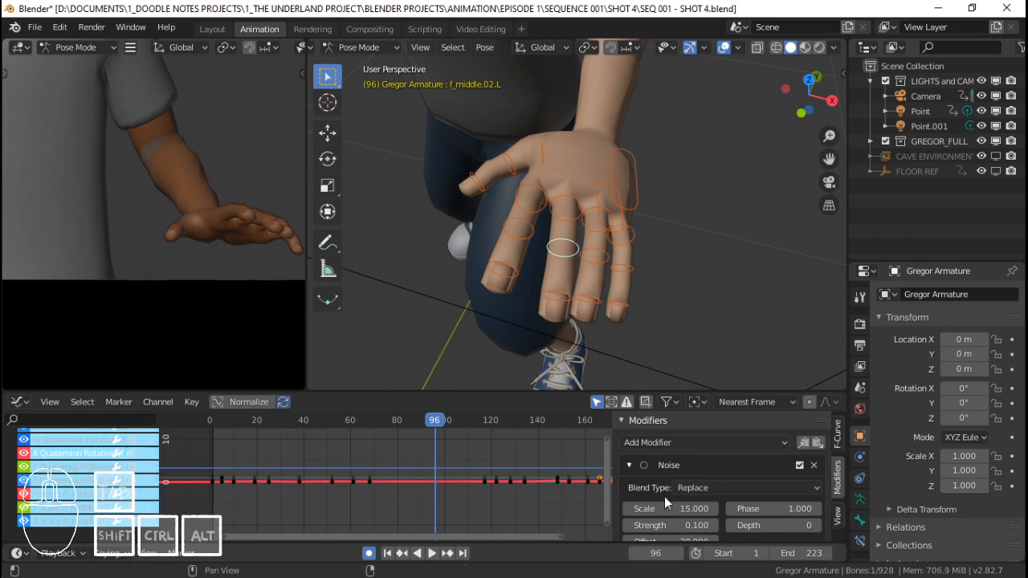
Set the Noise offset to 0 on the middle finger's X Quaternion Rotation curve and replay the hand motion.
{"action": "scroll", "coordinate": [670, 529], "scroll_direction": "down", "scroll_amount": 1}
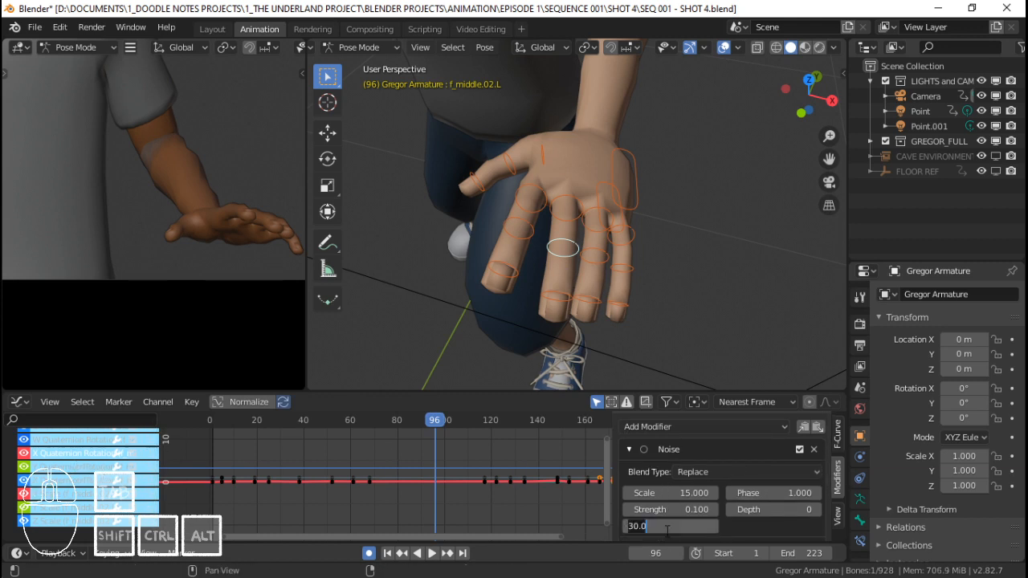
{"action": "key", "text": "space"}
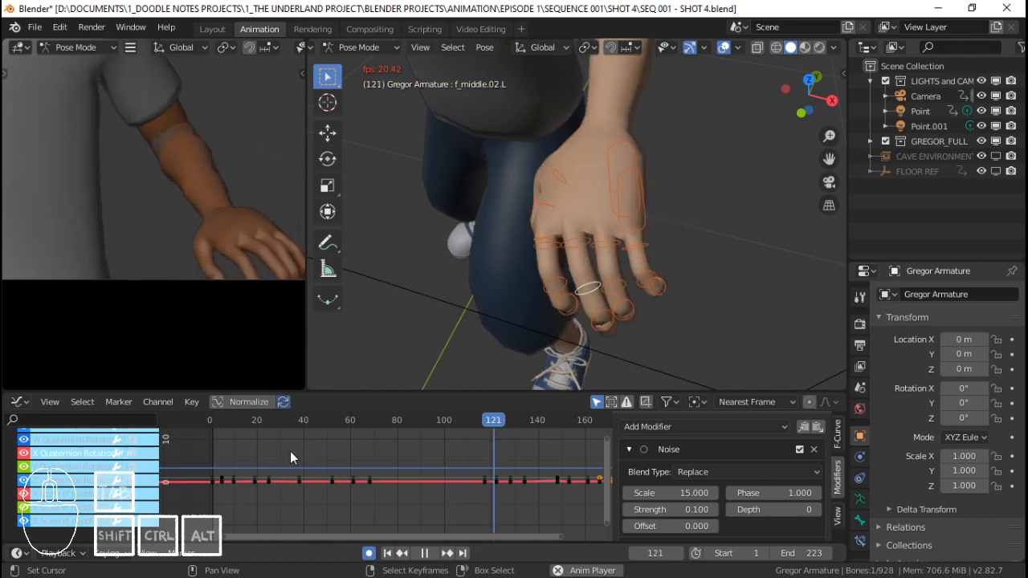
{"action": "left_click", "coordinate": [238, 462]}
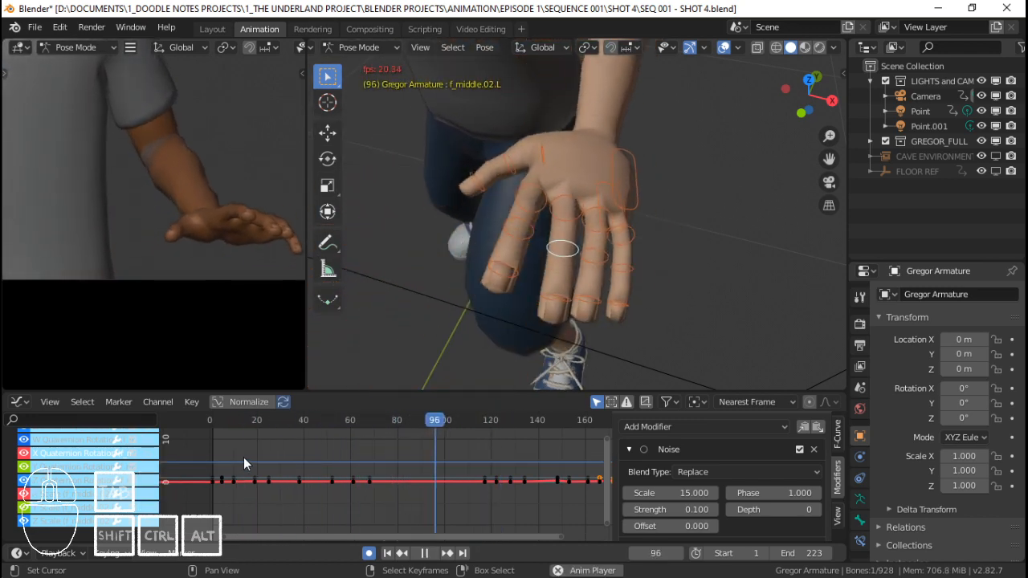
{"action": "key", "text": "space"}
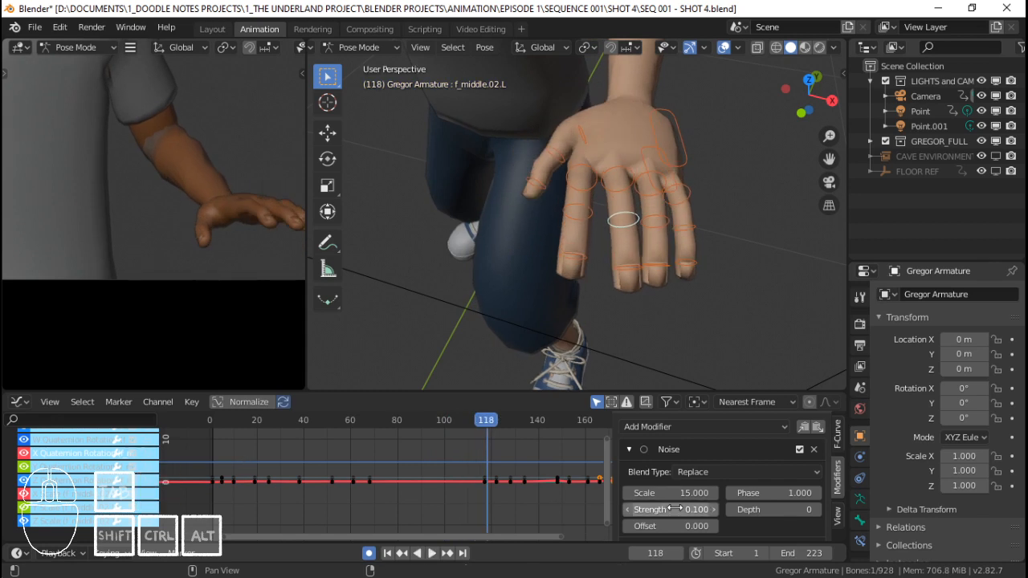
Try a noise strength of -5.2 on the middle finger's X Quaternion Rotation curve and play back the motion.
{"action": "left_click_drag", "start_coordinate": [346, 484], "coordinate": [479, 481]}
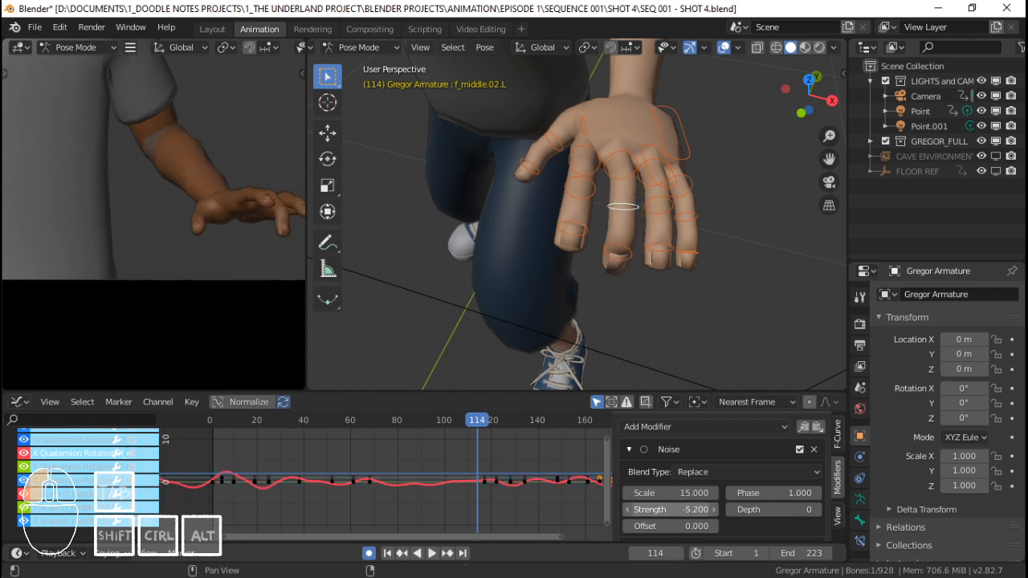
{"action": "left_click", "coordinate": [308, 483]}
{"action": "key", "text": "space"}
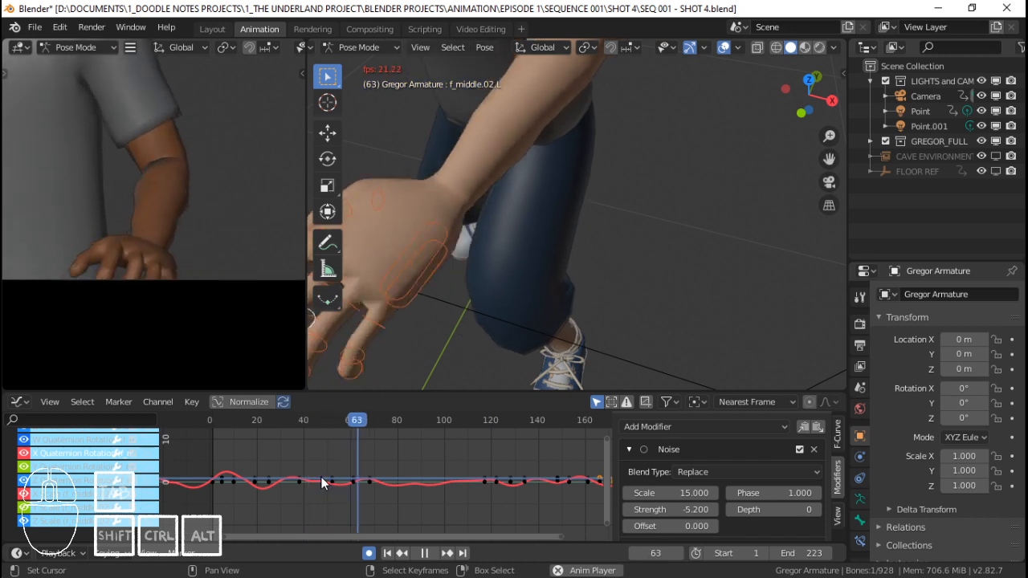
{"action": "key", "text": "space"}
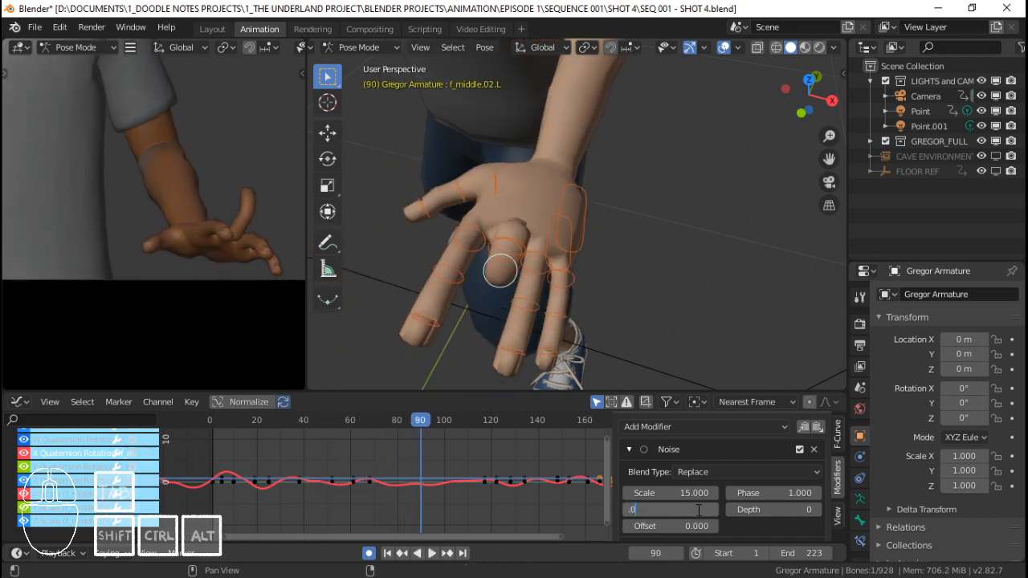
Try a noise strength of 0.07 on the middle finger's X Quaternion Rotation curve and replay the hand.
{"action": "key", "text": "Return"}
{"action": "left_click", "coordinate": [391, 495]}
{"action": "key", "text": "space"}
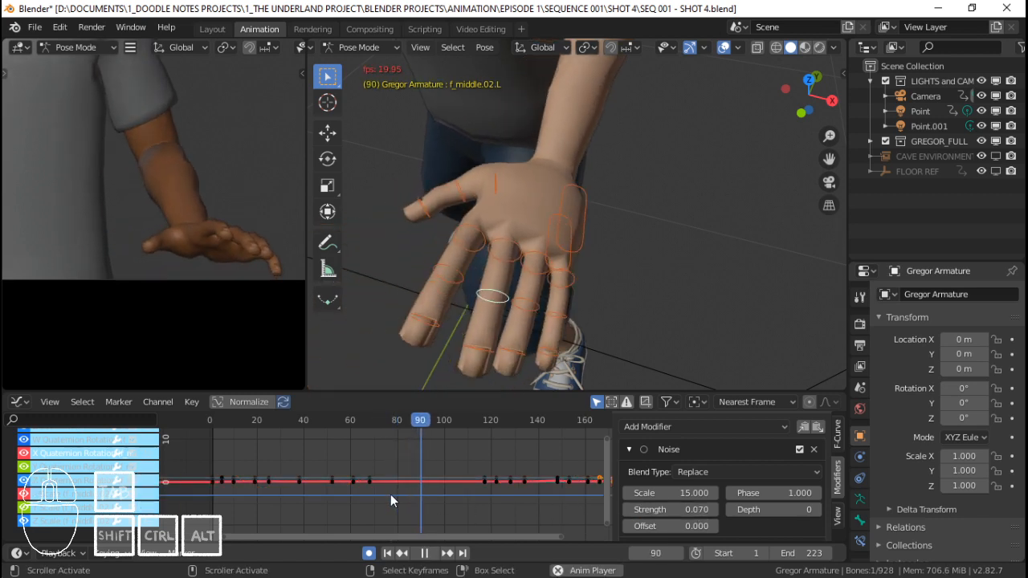
{"action": "key", "text": "space"}
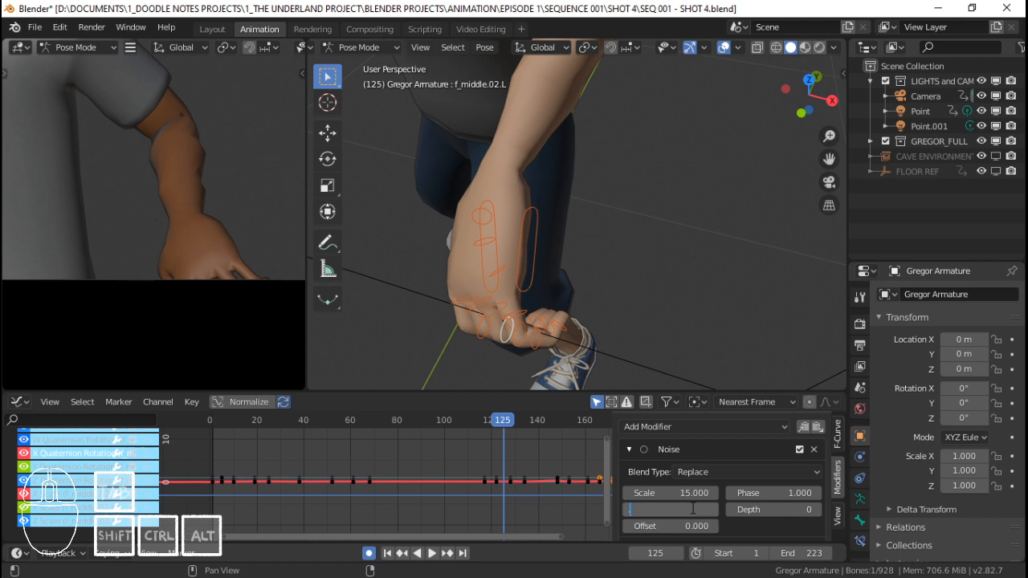
Set the middle finger's noise strength to 0.5, replay the hand motion, and copy the Noise modifier.
{"action": "left_click", "coordinate": [384, 474]}
{"action": "key", "text": "space"}
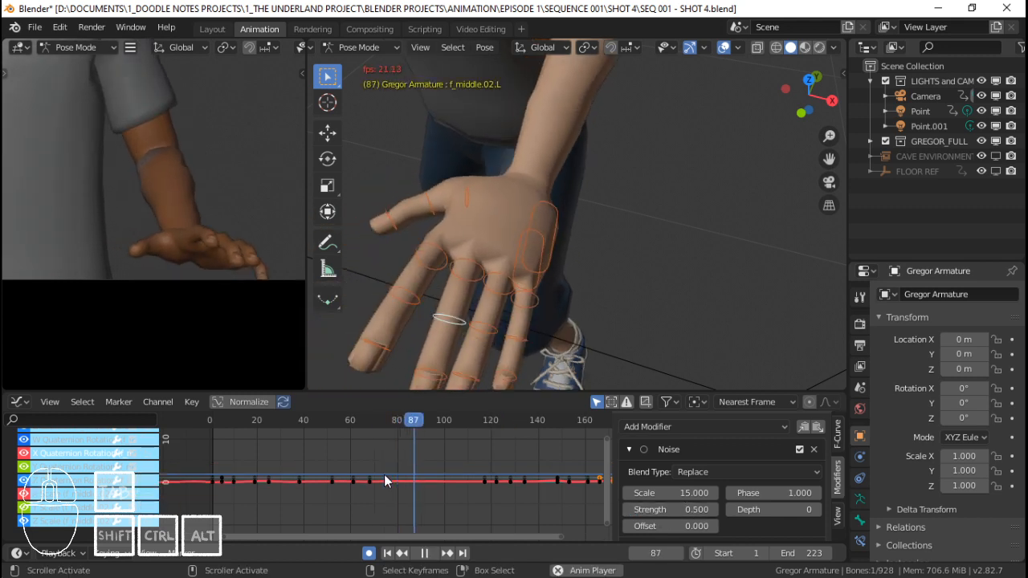
{"action": "left_click", "coordinate": [268, 471]}
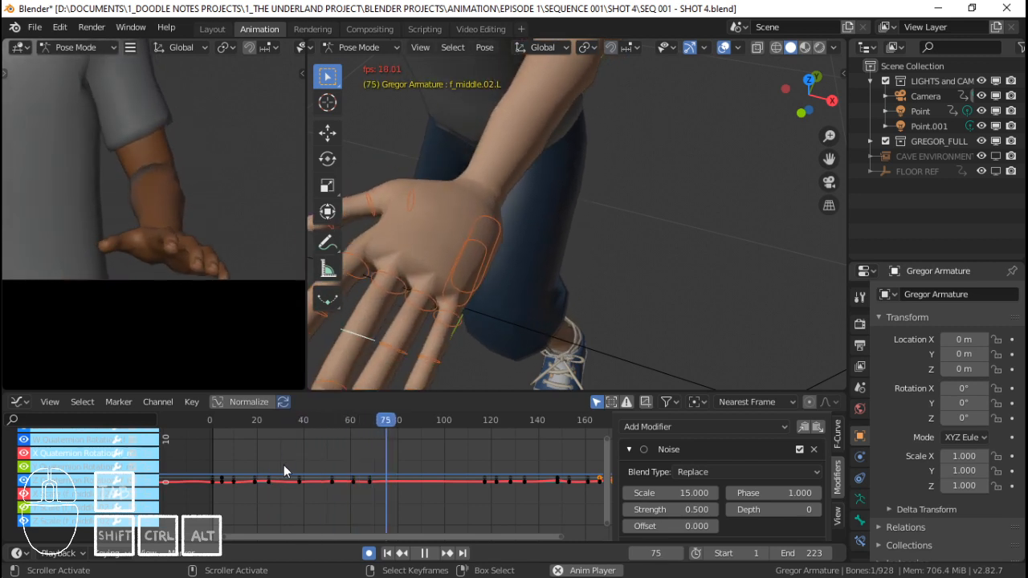
{"action": "key", "text": "space"}
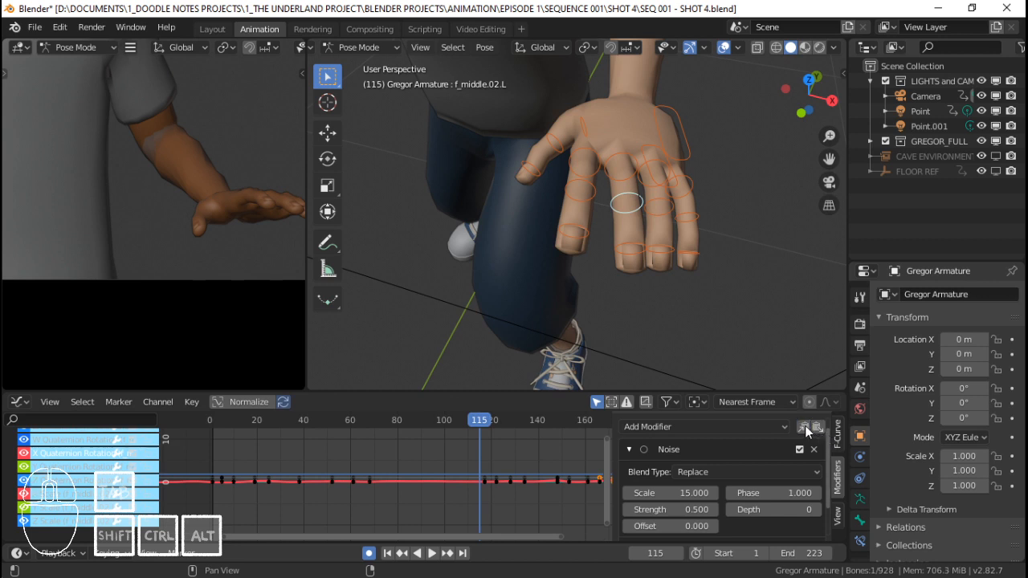
Select the f_ring.02.L bone, expand its channels, and paste the copied Noise modifier onto its X Quaternion Rotation curve.
{"action": "left_click", "coordinate": [659, 206]}
{"action": "key", "text": "Tab"}
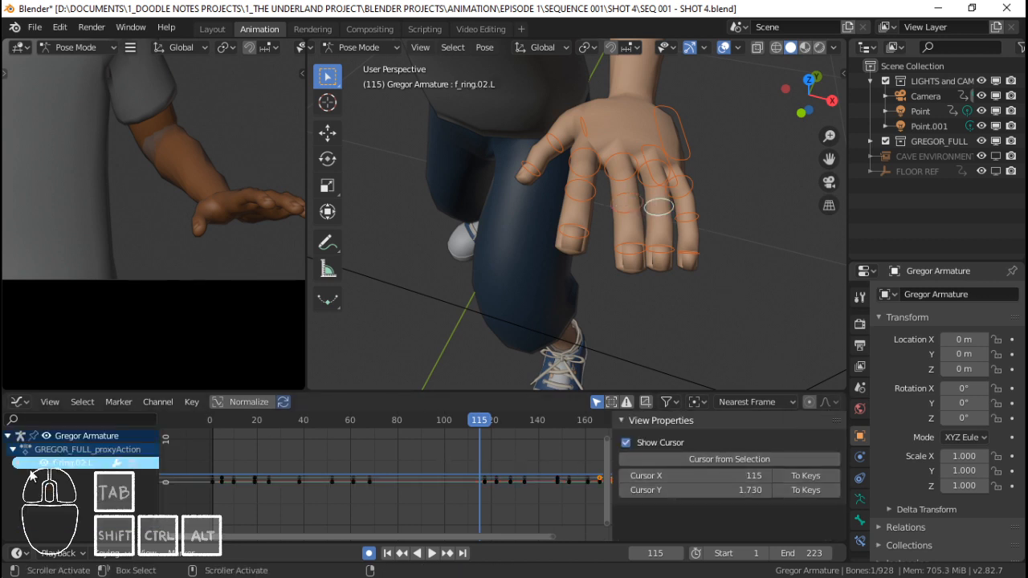
{"action": "left_click", "coordinate": [24, 465]}
{"action": "scroll", "coordinate": [68, 506], "scroll_direction": "down", "scroll_amount": 3}
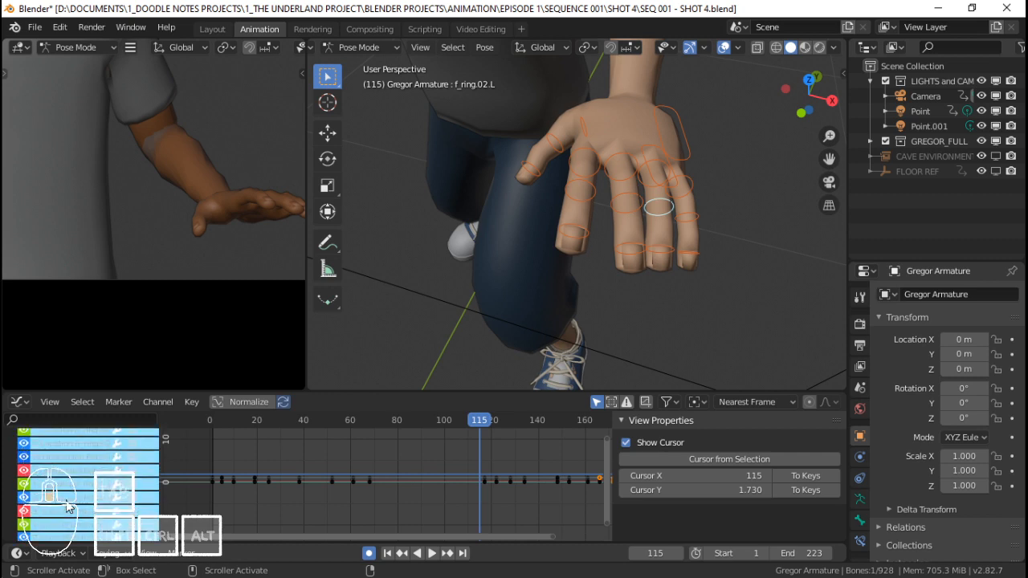
{"action": "left_click", "coordinate": [68, 478]}
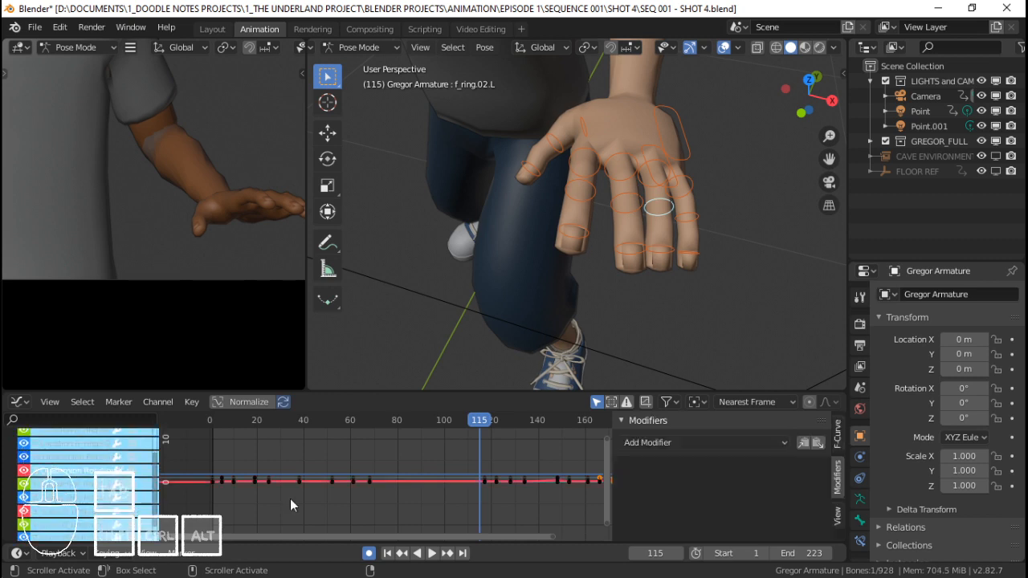
{"action": "left_click", "coordinate": [817, 443]}
Try a noise offset of 10 on the ring finger's X Quaternion Rotation curve and play the shot.
{"action": "left_click_drag", "start_coordinate": [259, 453], "coordinate": [341, 452]}
{"action": "scroll", "coordinate": [737, 482], "scroll_direction": "down", "scroll_amount": 1}
{"action": "scroll", "coordinate": [737, 482], "scroll_direction": "down", "scroll_amount": 1}
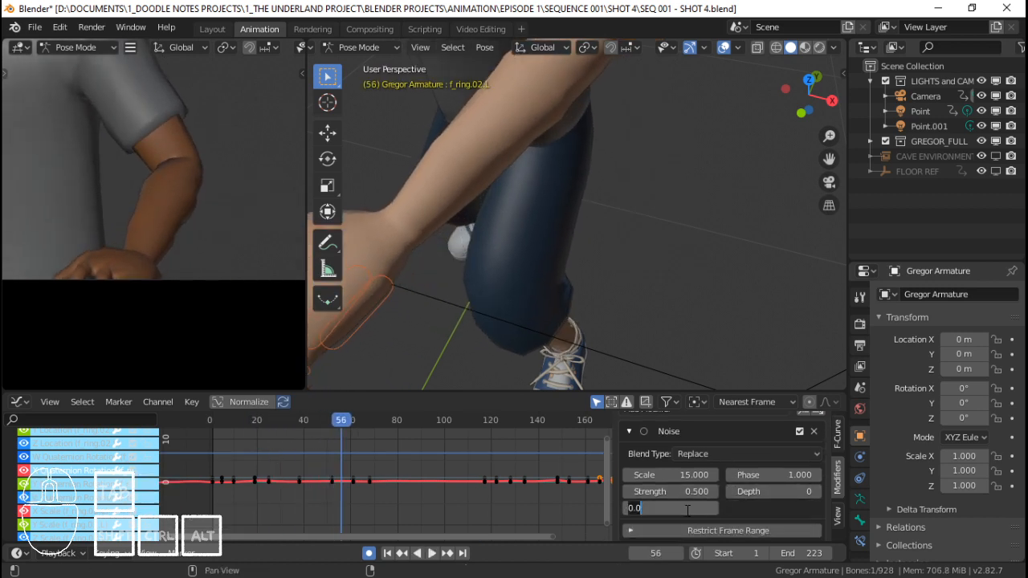
{"action": "key", "text": "space"}
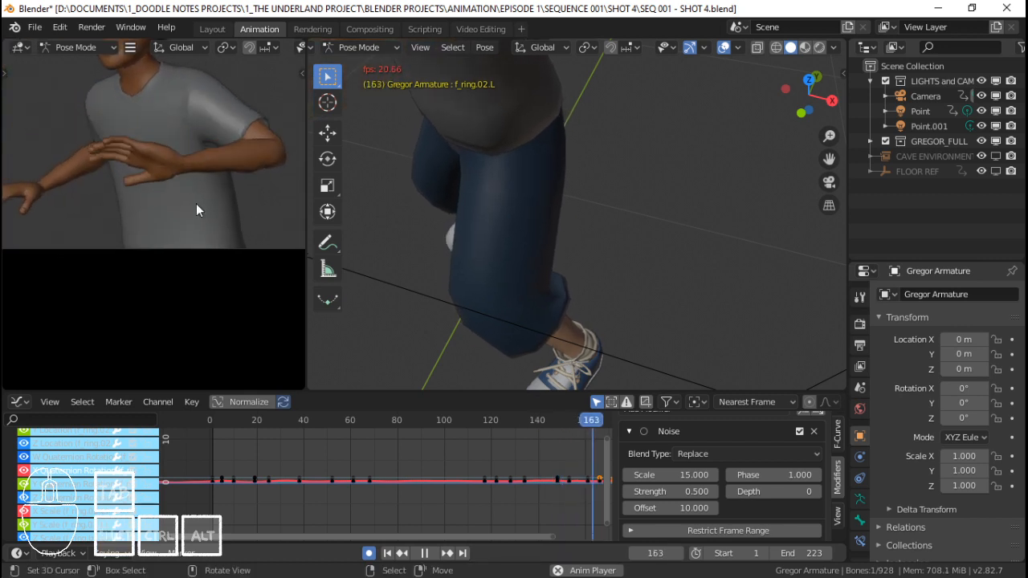
{"action": "left_click", "coordinate": [270, 445]}
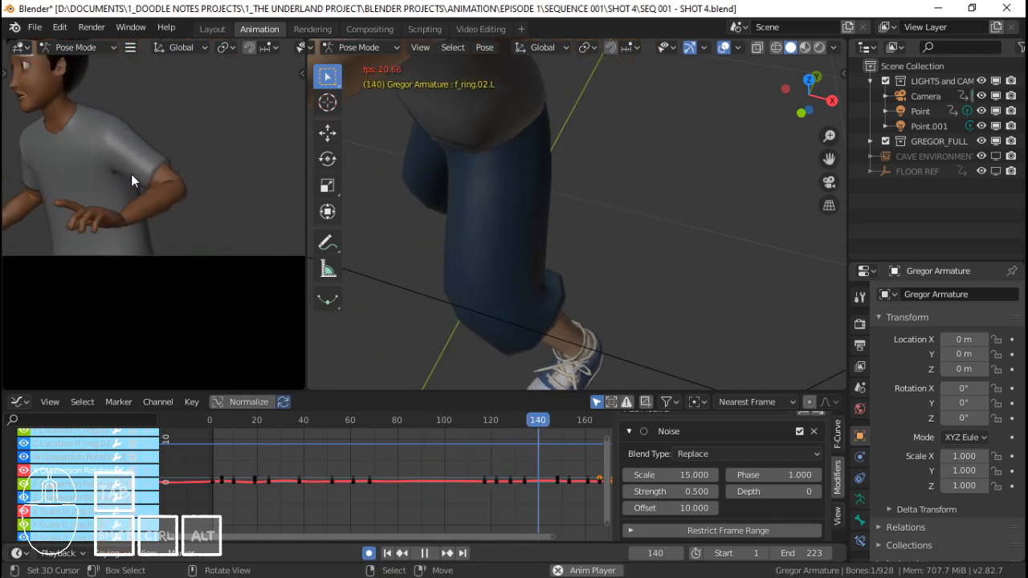
Set the ring finger's noise offset to 5 and replay the shot to check the hand movement.
{"action": "left_click_drag", "start_coordinate": [459, 452], "coordinate": [531, 453]}
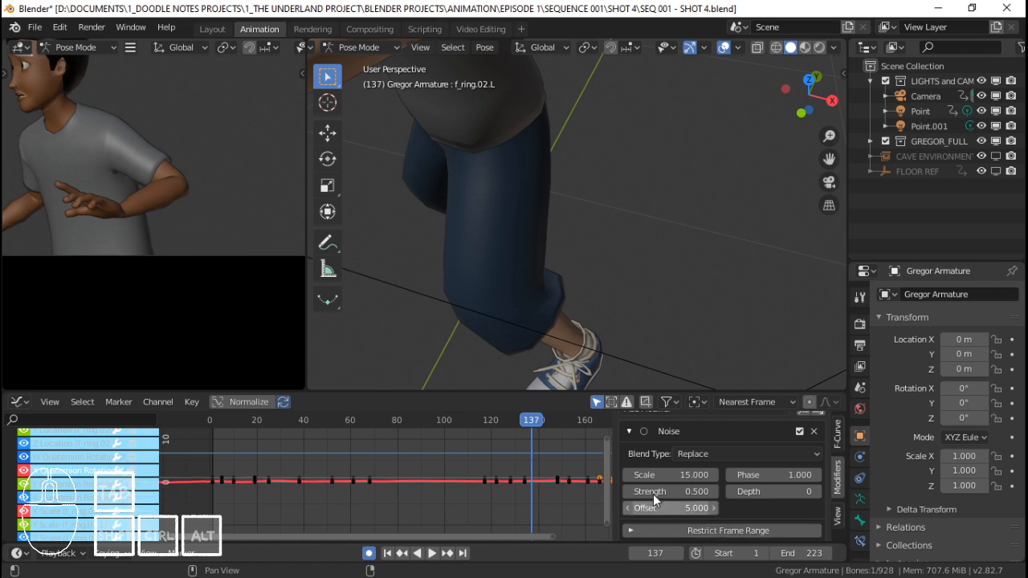
{"action": "left_click_drag", "start_coordinate": [434, 449], "coordinate": [352, 447]}
{"action": "key", "text": "space"}
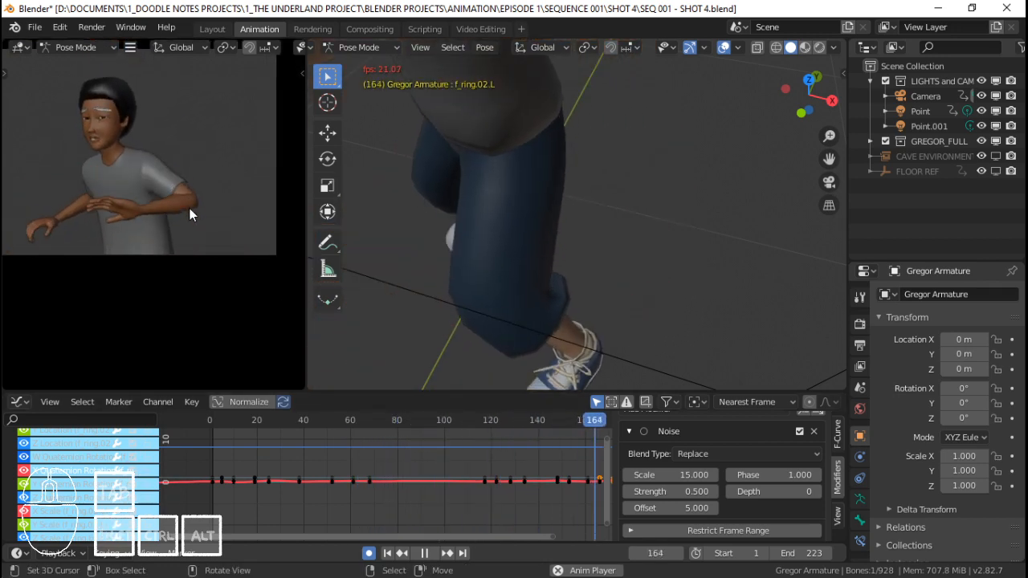
{"action": "key", "text": "space"}
{"action": "left_click_drag", "start_coordinate": [508, 438], "coordinate": [280, 438]}
{"action": "key", "text": "space"}
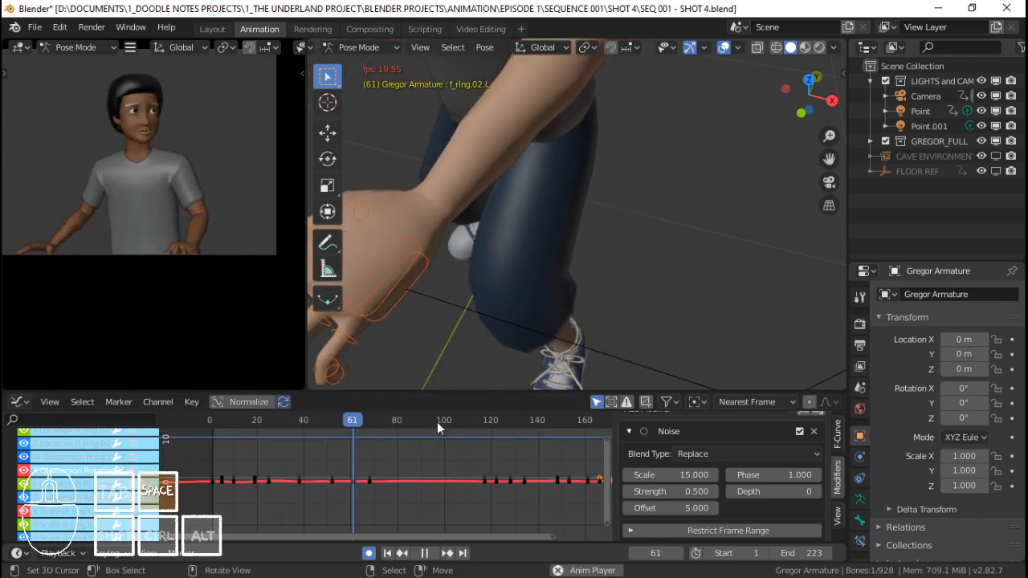
{"action": "key", "text": "space"}
Paste the Noise modifier onto the X Quaternion Rotation curve of f_pinky.02.L and set its offset to 20.
{"action": "left_click", "coordinate": [490, 493]}
{"action": "right_click", "coordinate": [685, 251]}
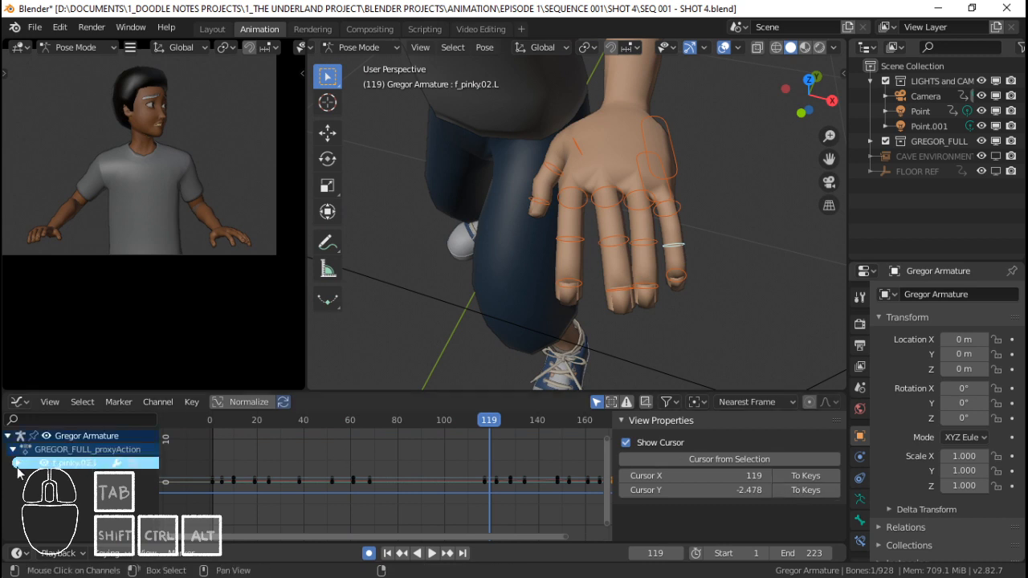
{"action": "left_click", "coordinate": [17, 466]}
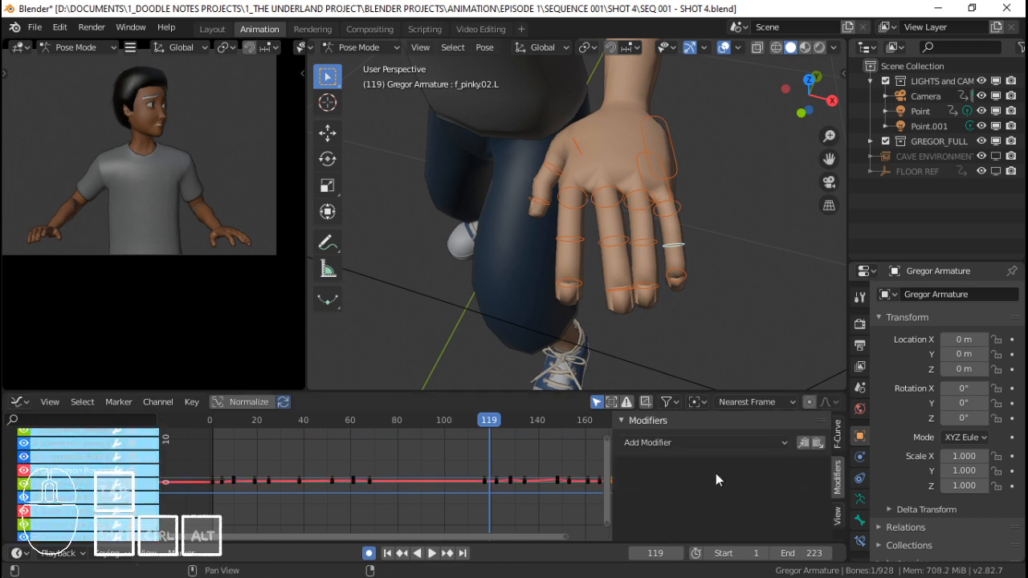
{"action": "left_click", "coordinate": [819, 443]}
{"action": "scroll", "coordinate": [714, 494], "scroll_direction": "down", "scroll_amount": 2}
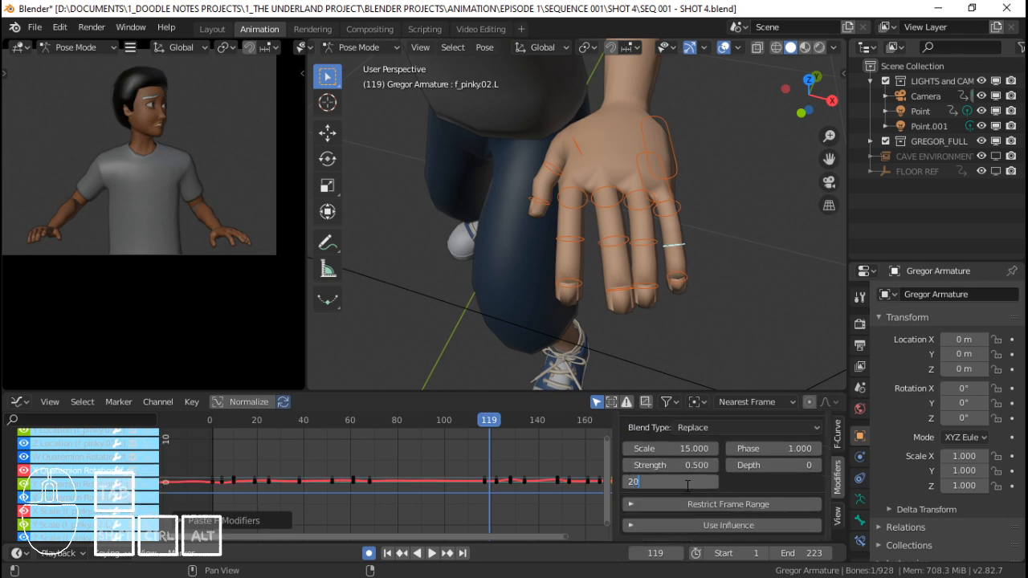
{"action": "key", "text": "Return"}
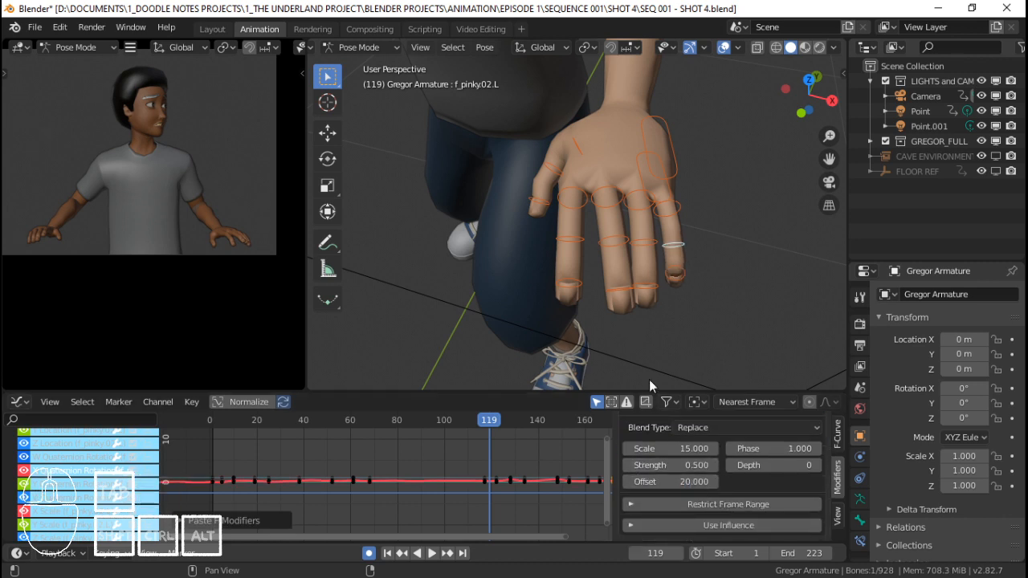
Play the shot in a maximized camera view, framed on the character, to review the finger movement.
{"action": "left_click", "coordinate": [262, 450]}
{"action": "key", "text": "space"}
{"action": "key", "text": "ctrl+space"}
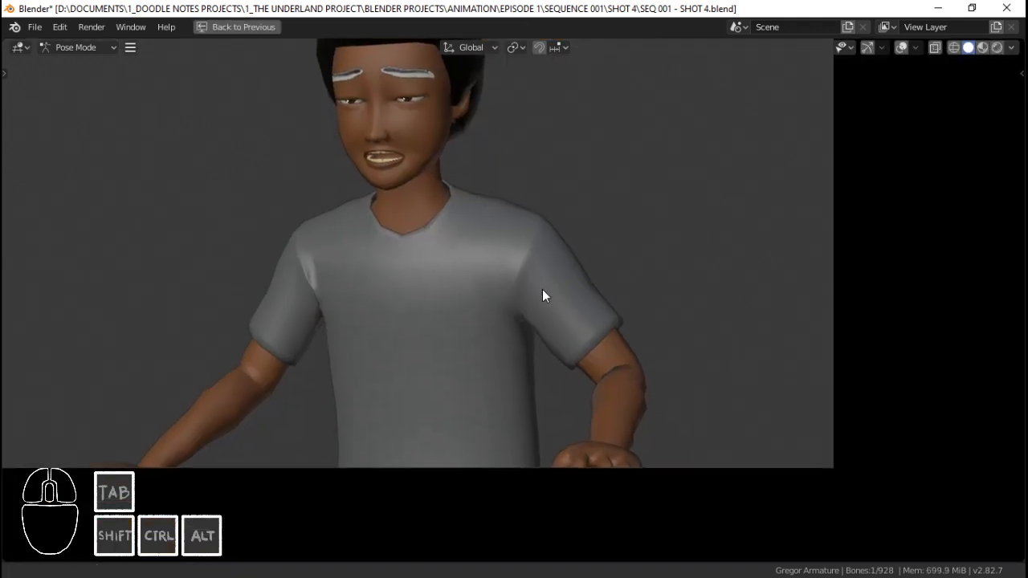
{"action": "middle_click_drag", "start_coordinate": [528, 289], "coordinate": [568, 274], "text": "shift"}
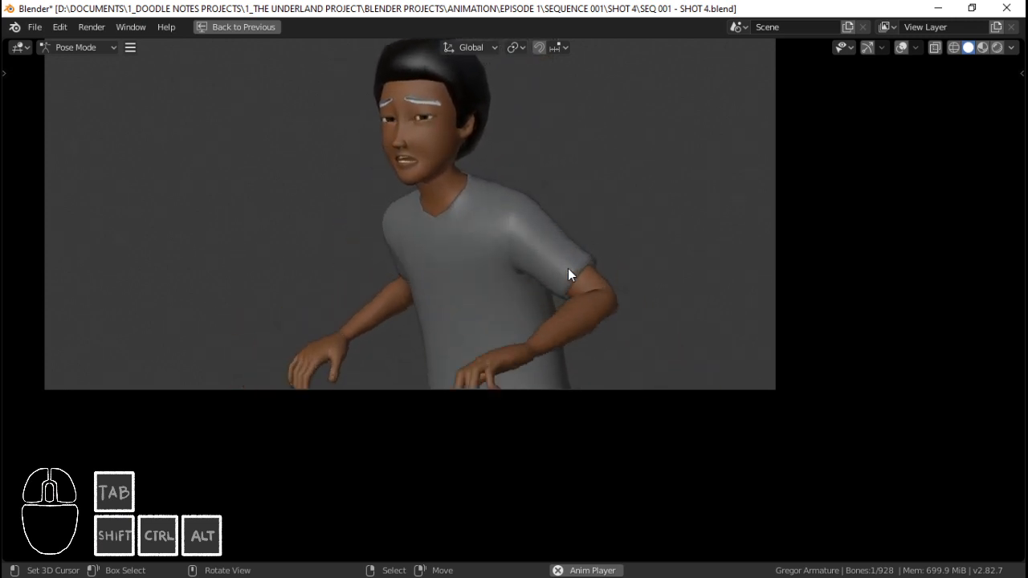
{"action": "middle_click_drag", "start_coordinate": [573, 268], "coordinate": [693, 332], "text": "shift"}
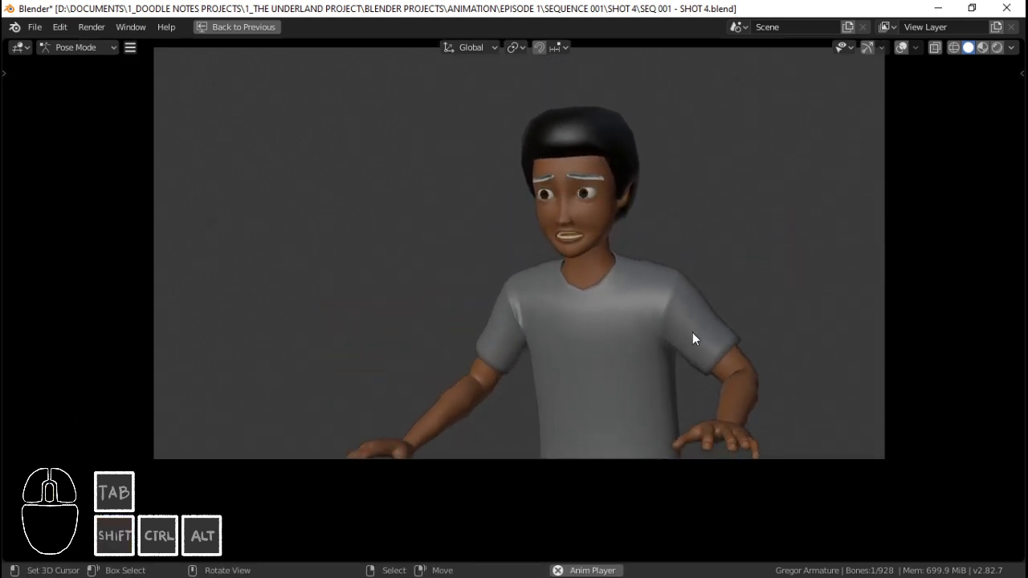
{"action": "scroll", "coordinate": [692, 333], "scroll_direction": "up", "scroll_amount": 2}
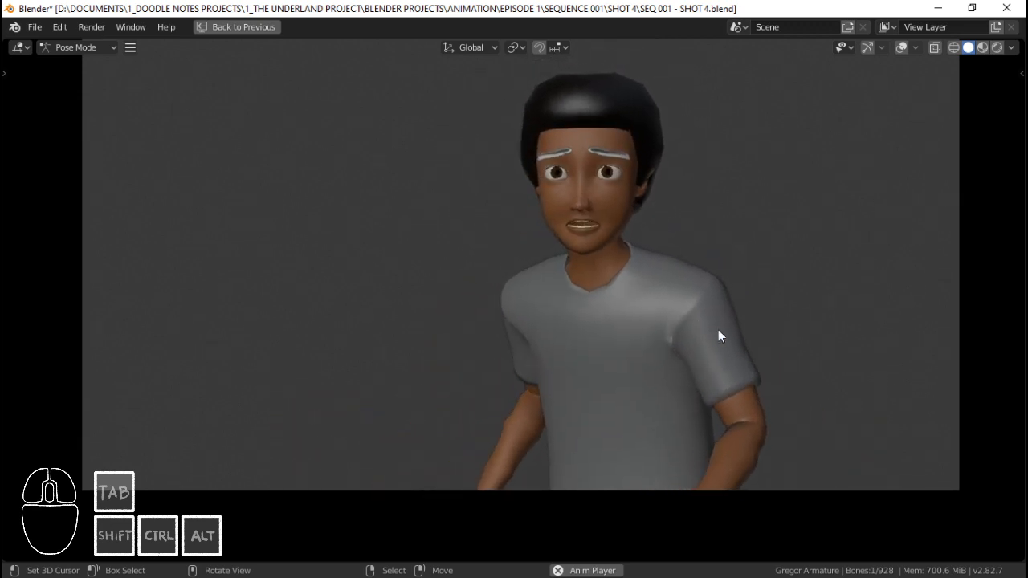
Replay the shot from the first frame and examine the character's full performance in the camera view.
{"action": "key", "text": "space"}
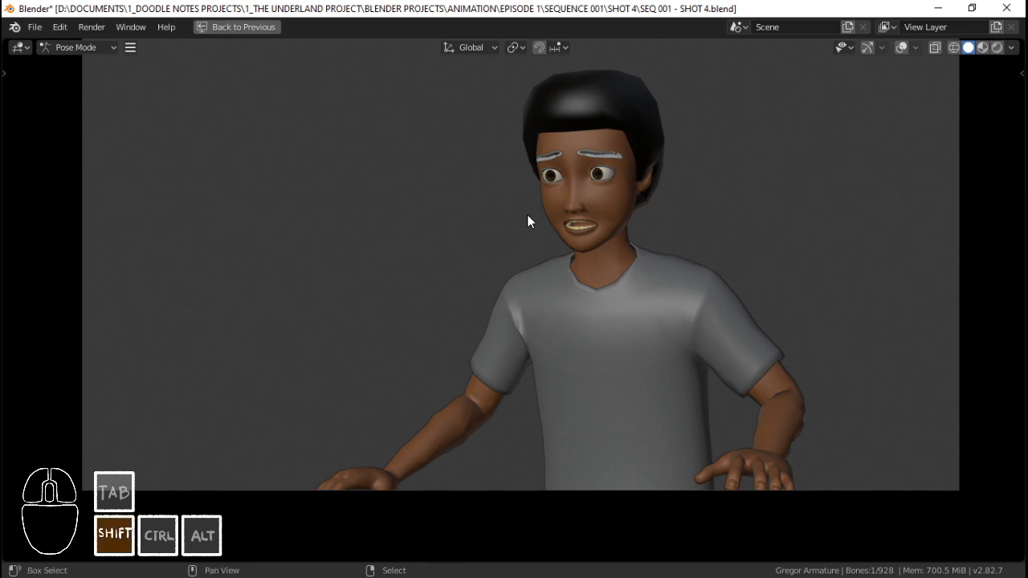
{"action": "key", "text": "shift+Left"}
{"action": "key", "text": "space"}
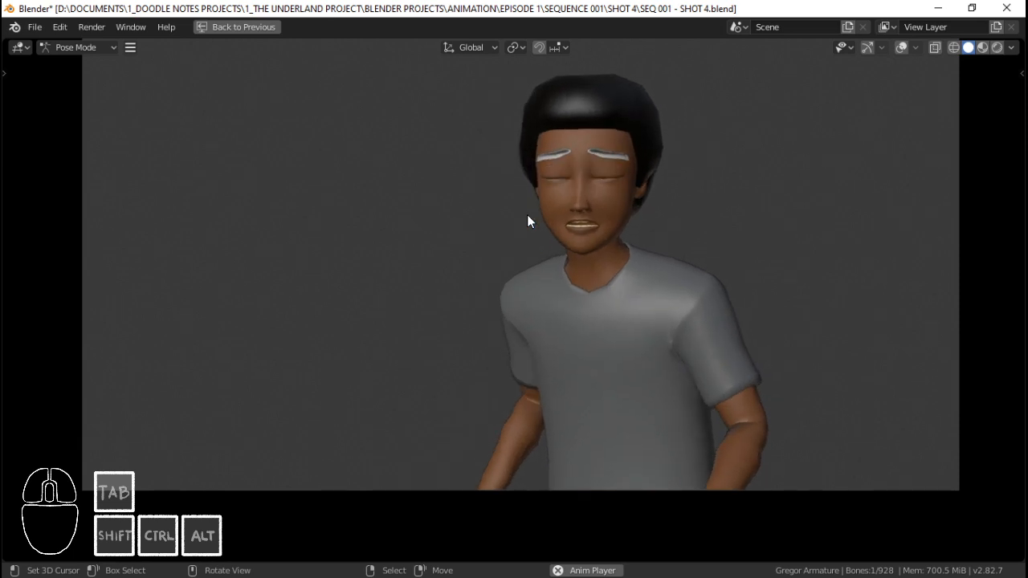
{"action": "key", "text": "shift"}
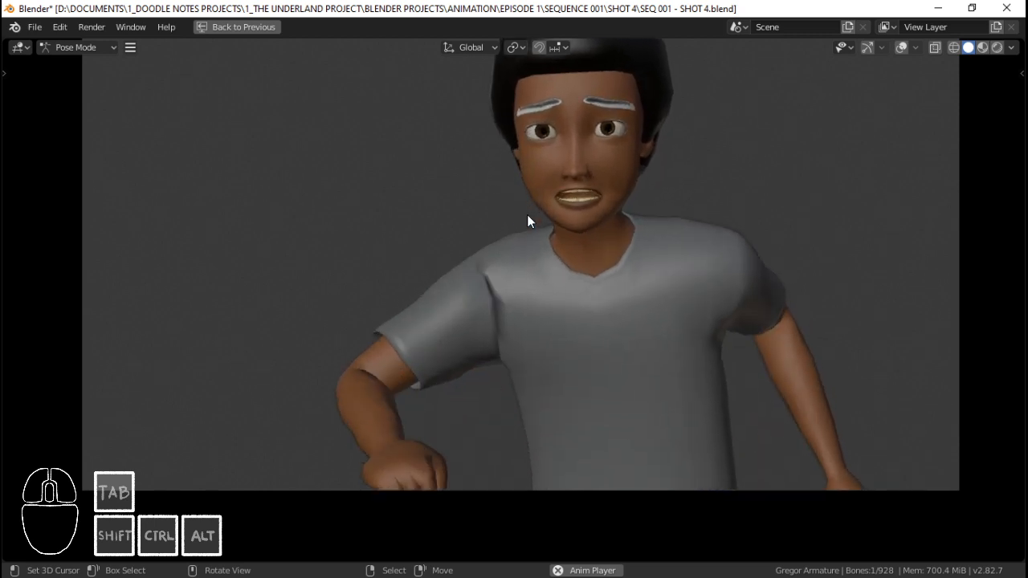
{"action": "key", "text": "space"}
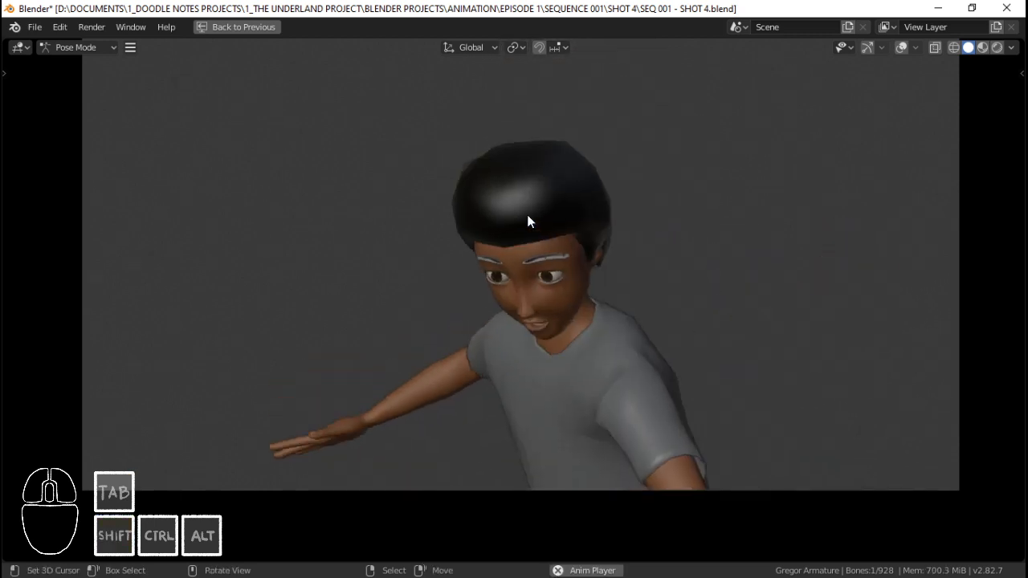
{"action": "key", "text": "space"}
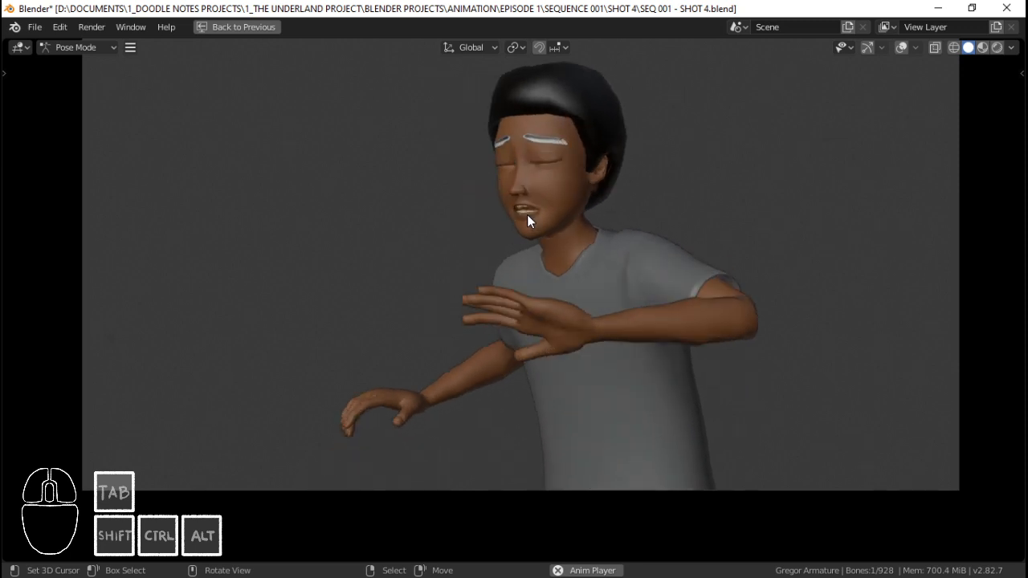
{"action": "key", "text": "space"}
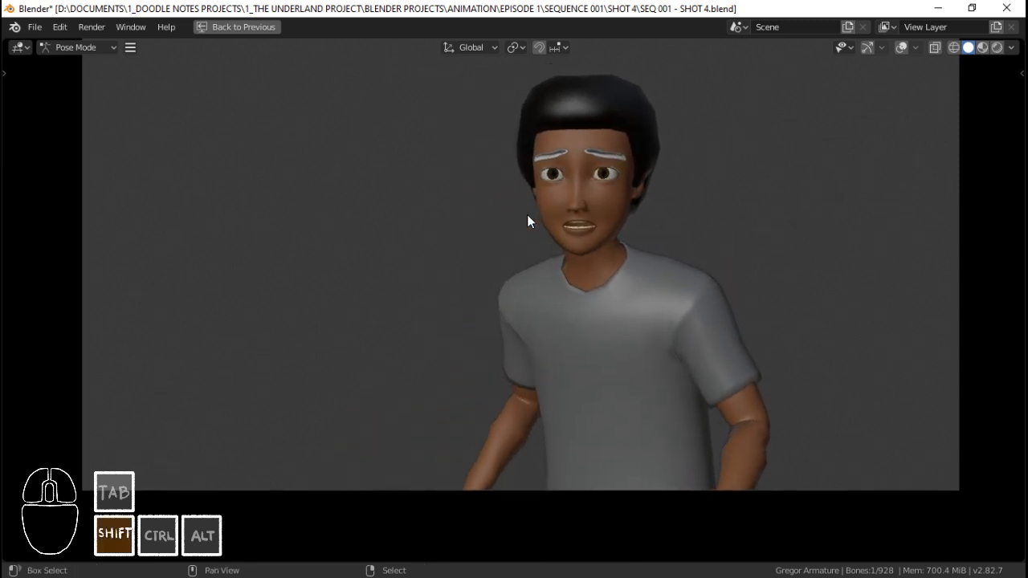
Replay the shot from the first frame in the maximized camera view and return to the full animation layout.
{"action": "key", "text": "shift+Left"}
{"action": "key", "text": "space"}
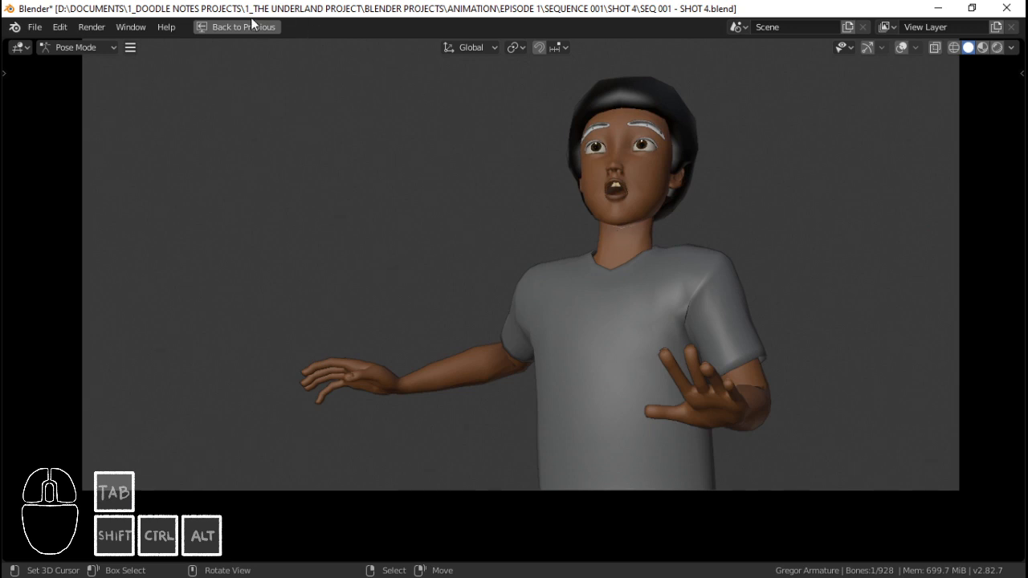
{"action": "scroll", "coordinate": [509, 160], "scroll_direction": "down", "scroll_amount": 3}
{"action": "middle_click_drag", "start_coordinate": [570, 181], "coordinate": [571, 192], "text": "shift"}
{"action": "scroll", "coordinate": [570, 192], "scroll_direction": "up", "scroll_amount": 2}
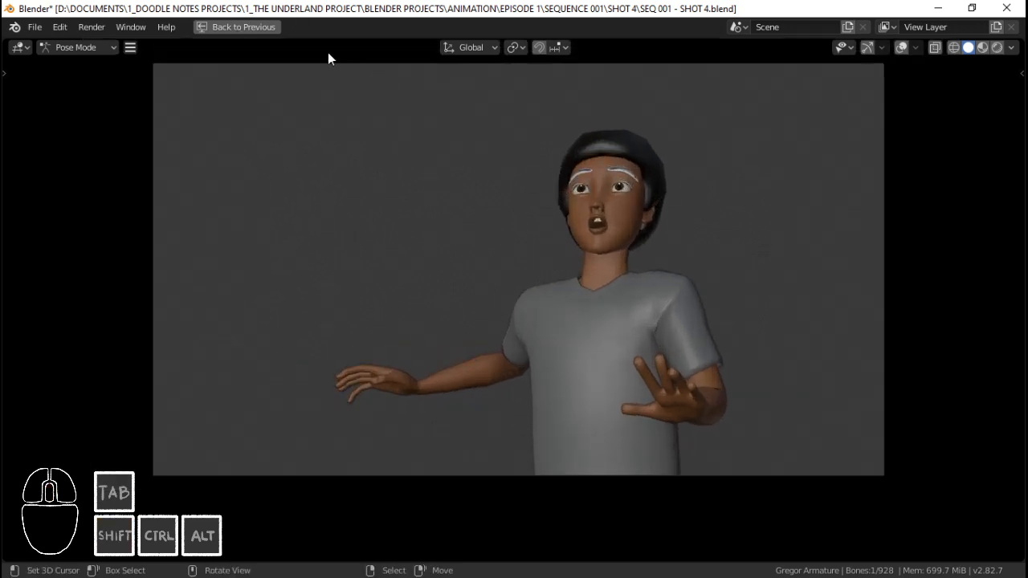
{"action": "left_click", "coordinate": [261, 28]}
{"action": "key", "text": "space"}
{"action": "key", "text": "space"}
{"action": "key", "text": "ctrl+Tab"}
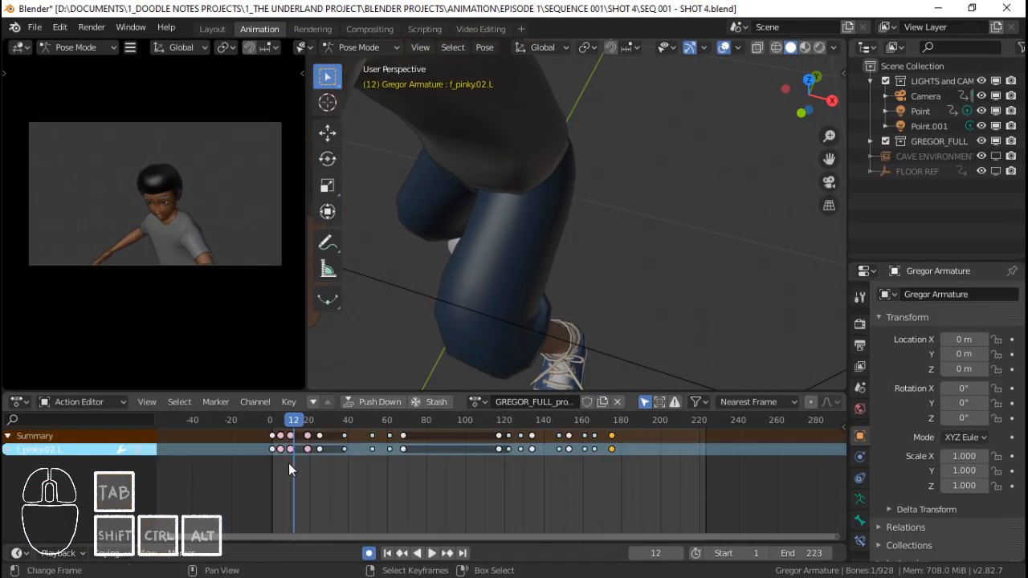
Scrub through the timeline and play the shot from several frames, including frame 122, to review the hand and body motion.
{"action": "left_click_drag", "start_coordinate": [289, 463], "coordinate": [375, 461]}
{"action": "key", "text": "space"}
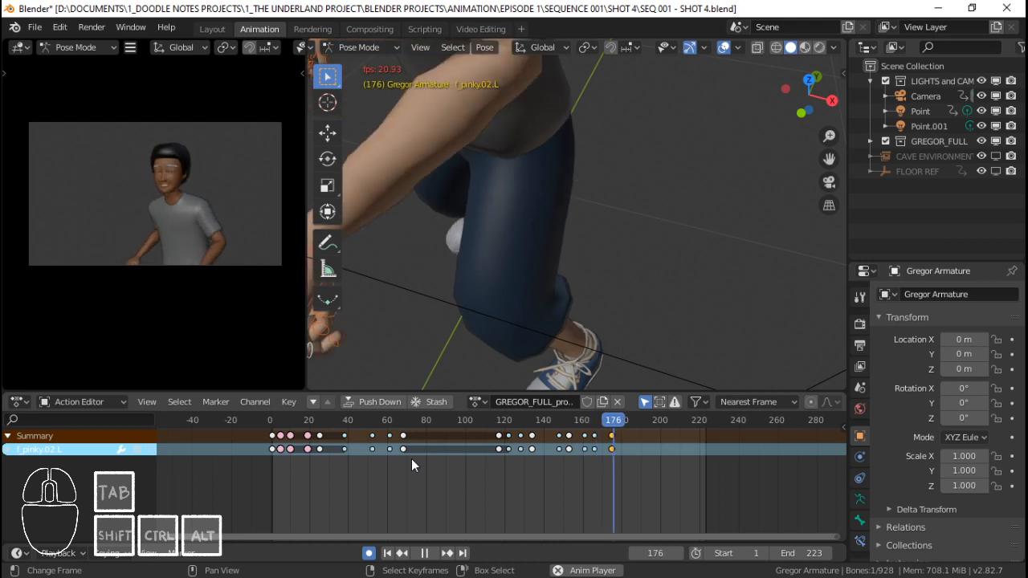
{"action": "key", "text": "space"}
{"action": "left_click", "coordinate": [509, 452]}
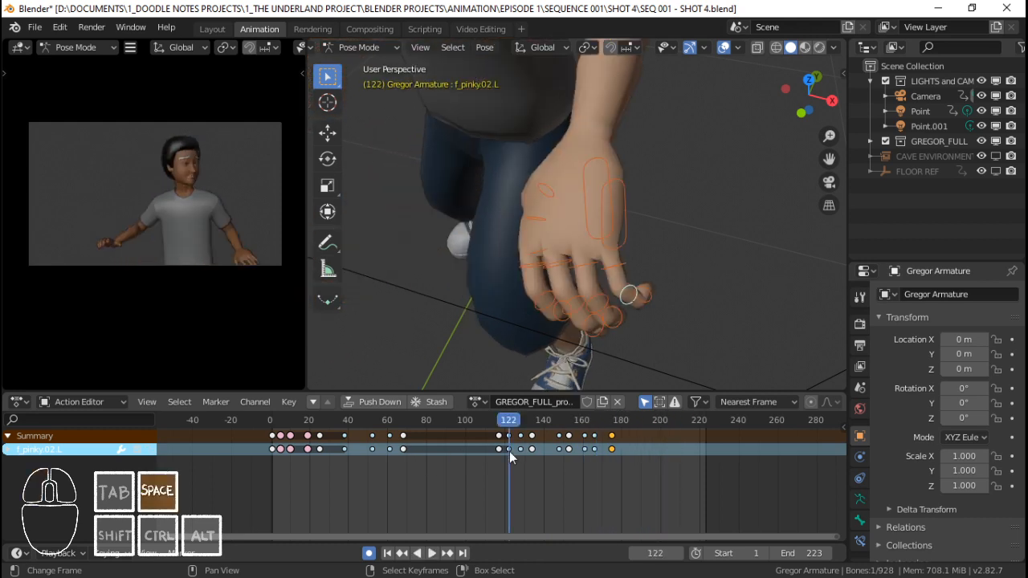
{"action": "key", "text": "space"}
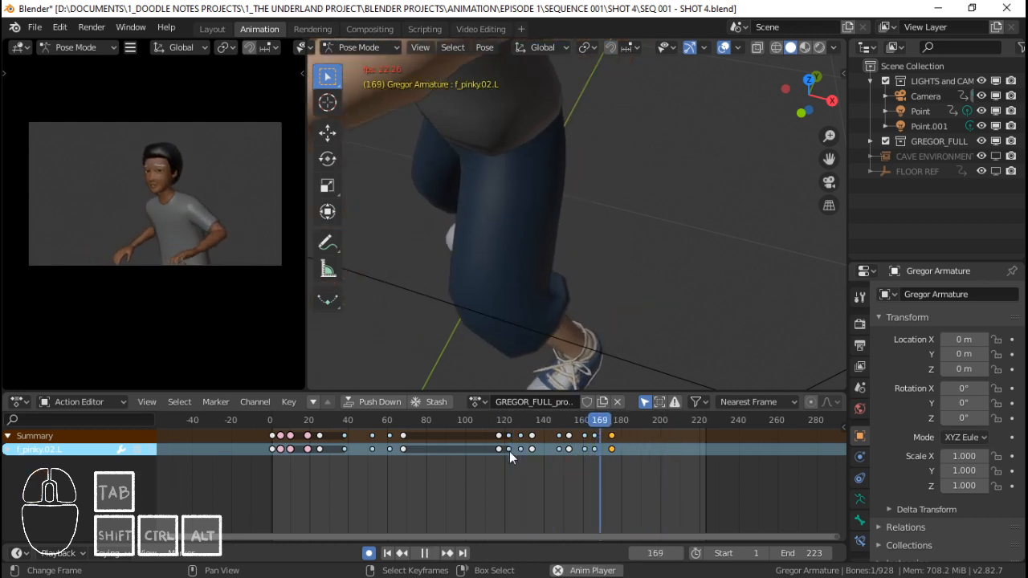
{"action": "key", "text": "space"}
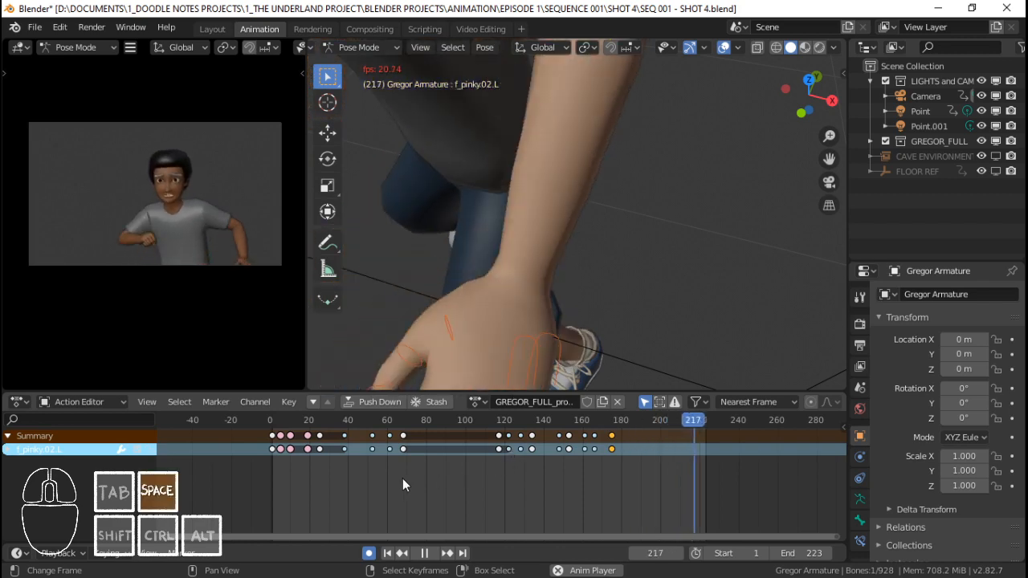
{"action": "left_click", "coordinate": [403, 485]}
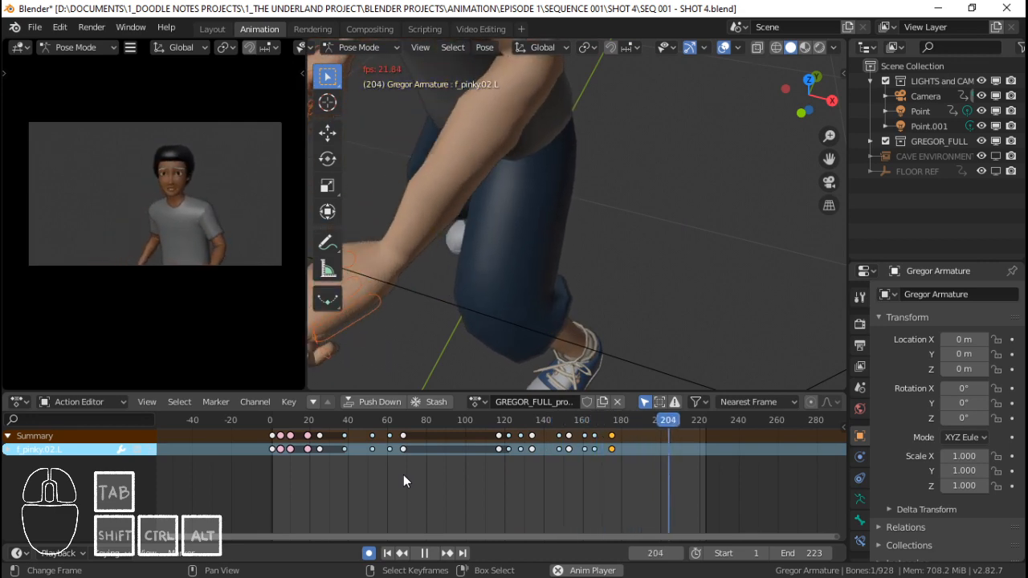
{"action": "key", "text": "space"}
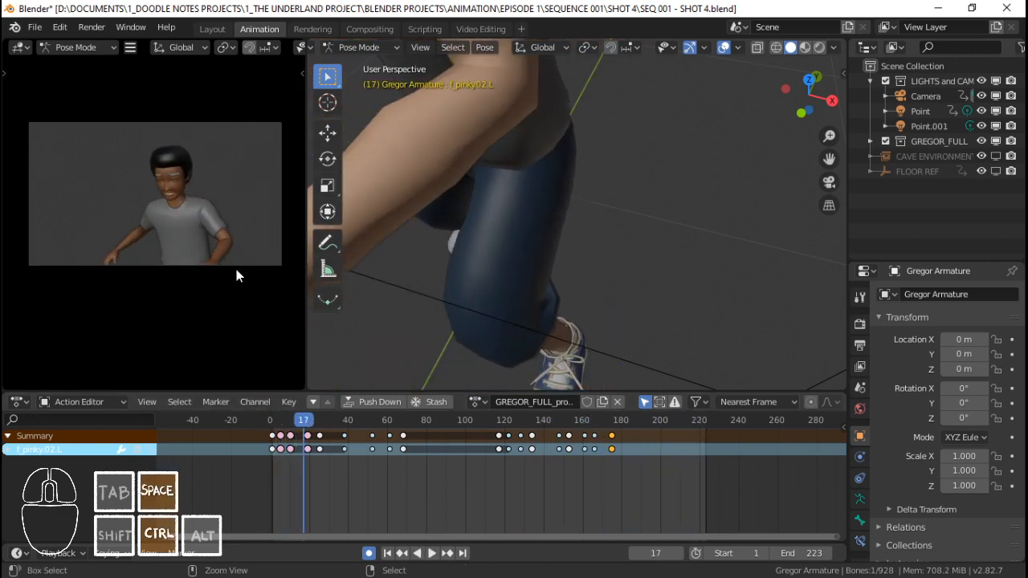
Maximize the camera view for another playback of the shot, stop it and restore the full layout.
{"action": "key", "text": "ctrl+space"}
{"action": "key", "text": "space"}
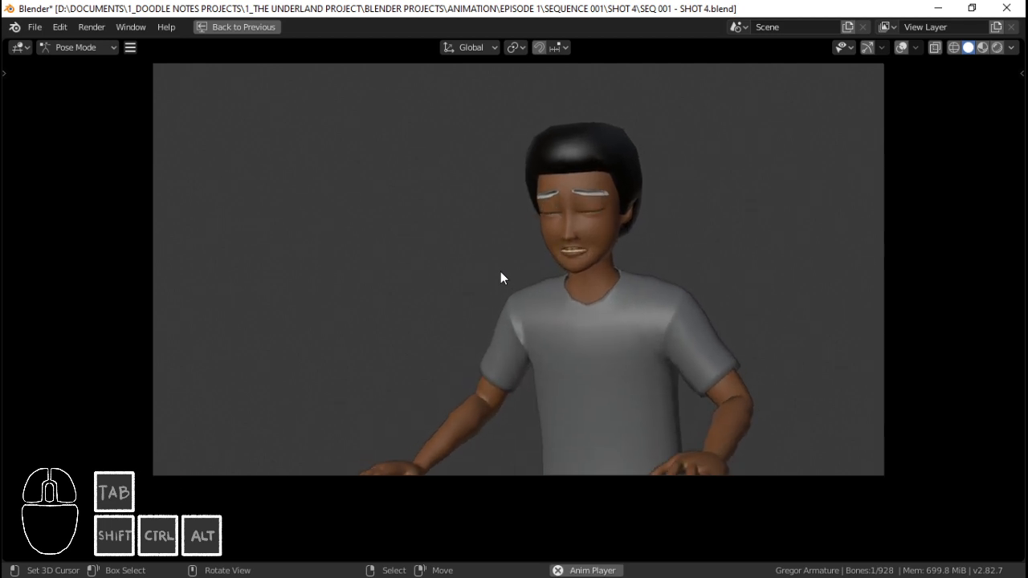
{"action": "key", "text": "space"}
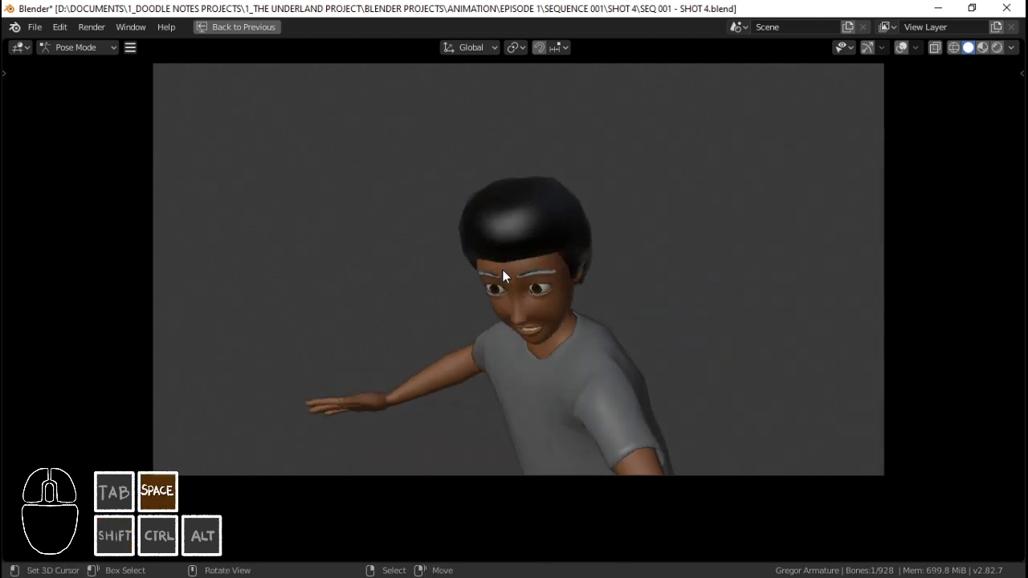
{"action": "left_click", "coordinate": [270, 29]}
Save the shot 4 file and reframe the small camera view.
{"action": "key", "text": "ctrl+s"}
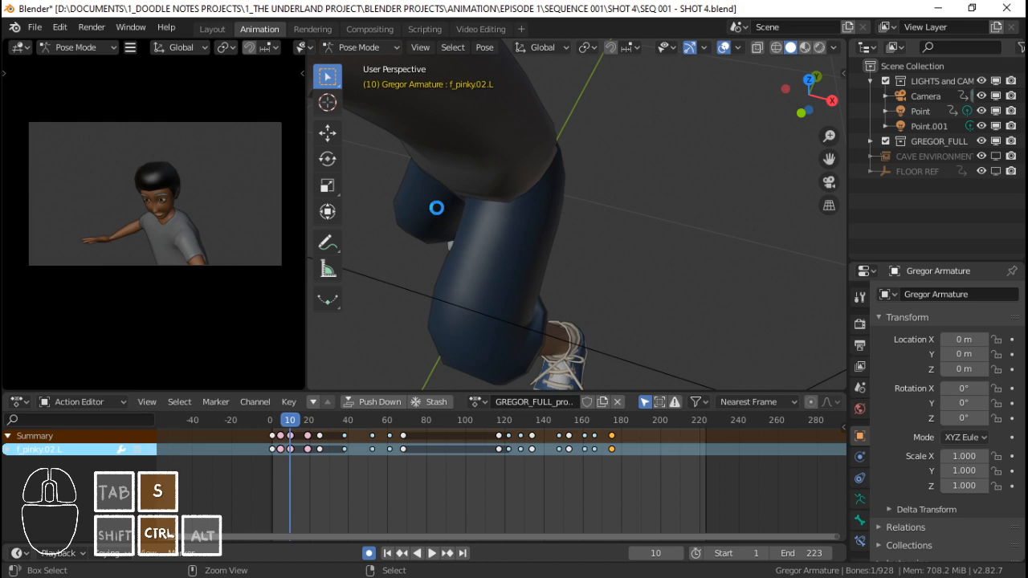
{"action": "key", "text": "Home"}
{"action": "scroll", "coordinate": [199, 208], "scroll_direction": "down", "scroll_amount": 1}
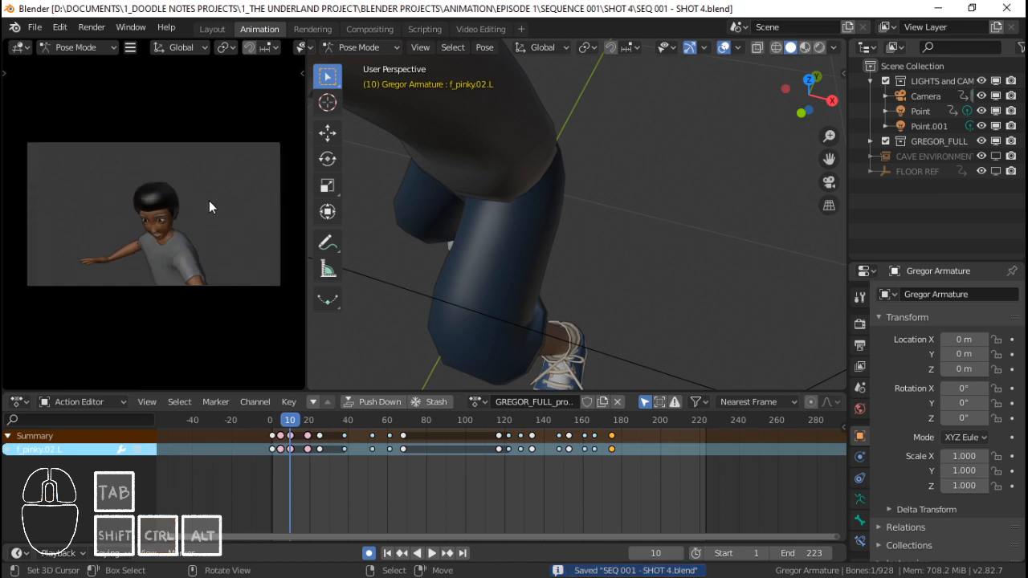
{"action": "key", "text": "ctrl+s"}
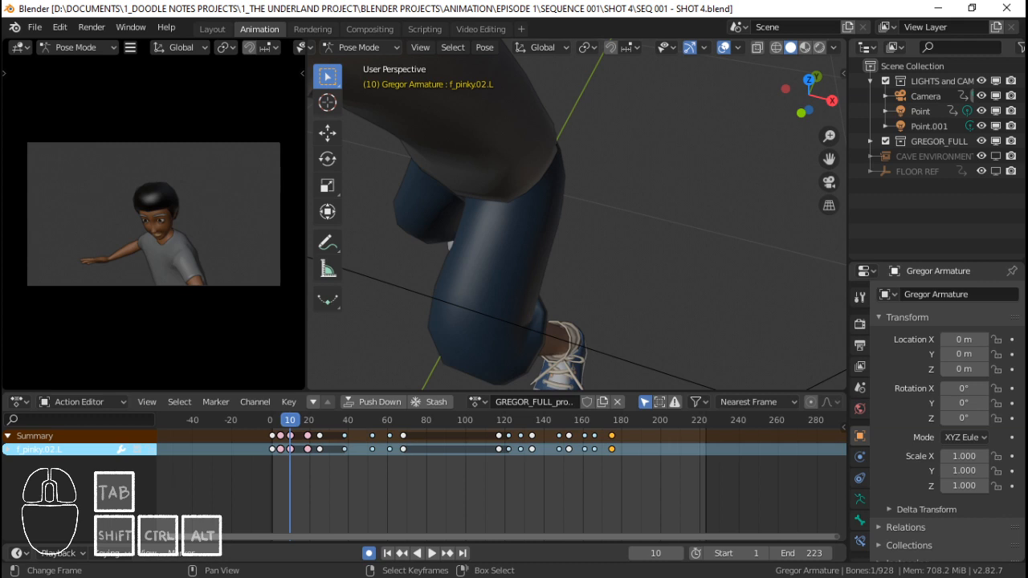
Switch to File Explorer and browse the SOCIAL POSTS folder inside RENDER > BLENDER for the episode preview videos.
{"action": "key", "text": "alt+Tab"}
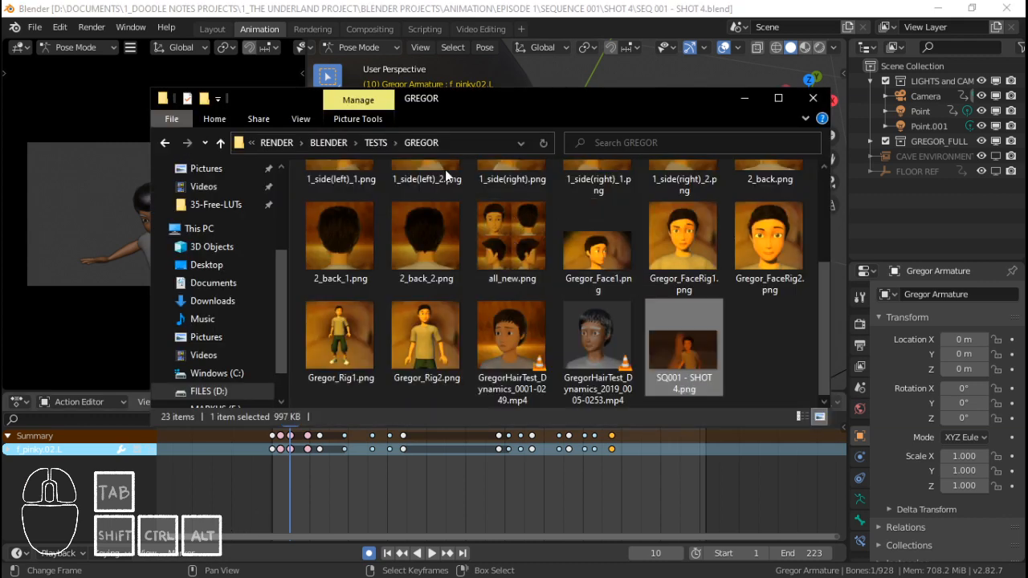
{"action": "left_click", "coordinate": [272, 142]}
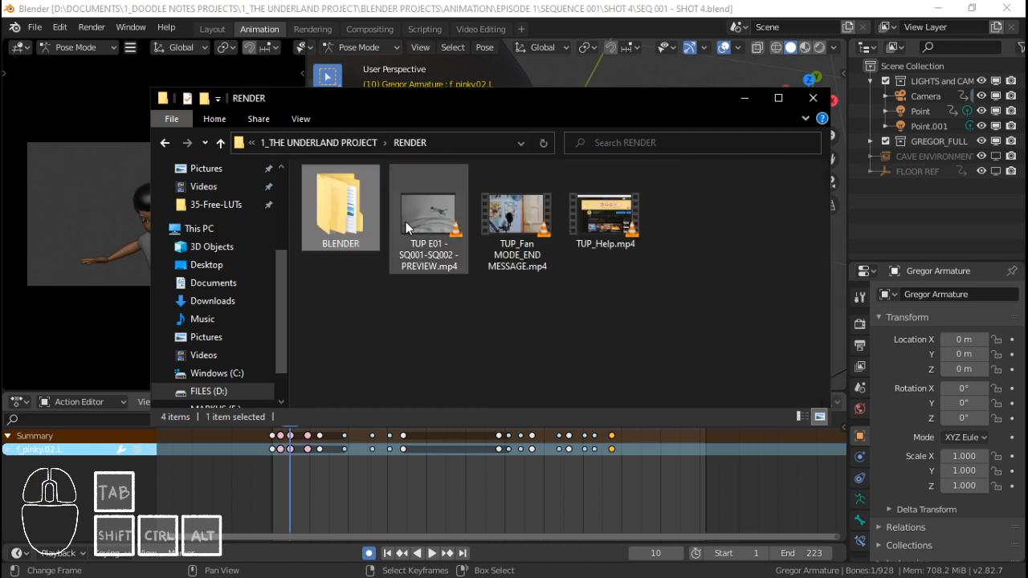
{"action": "double_click", "coordinate": [356, 226]}
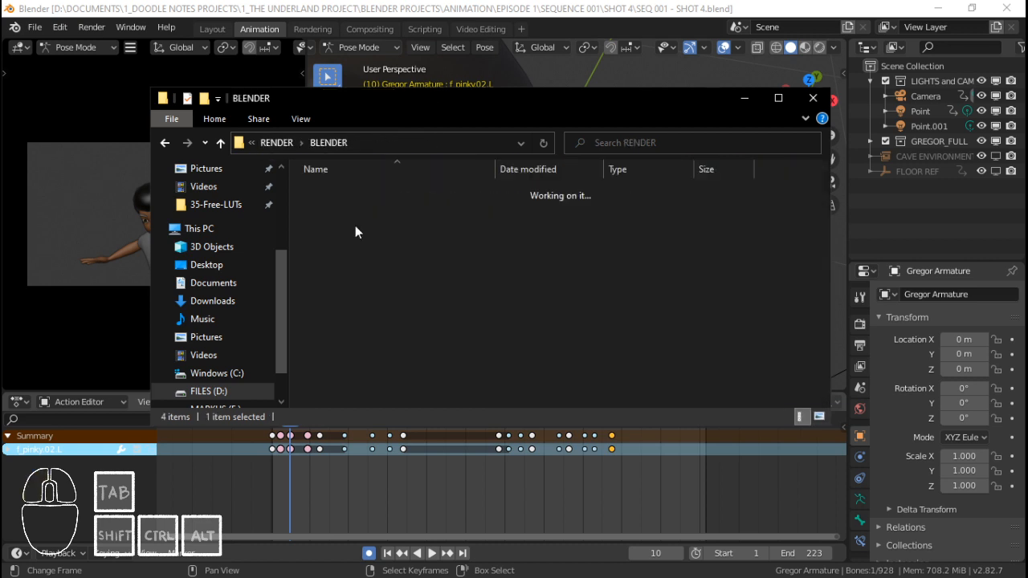
{"action": "double_click", "coordinate": [356, 244]}
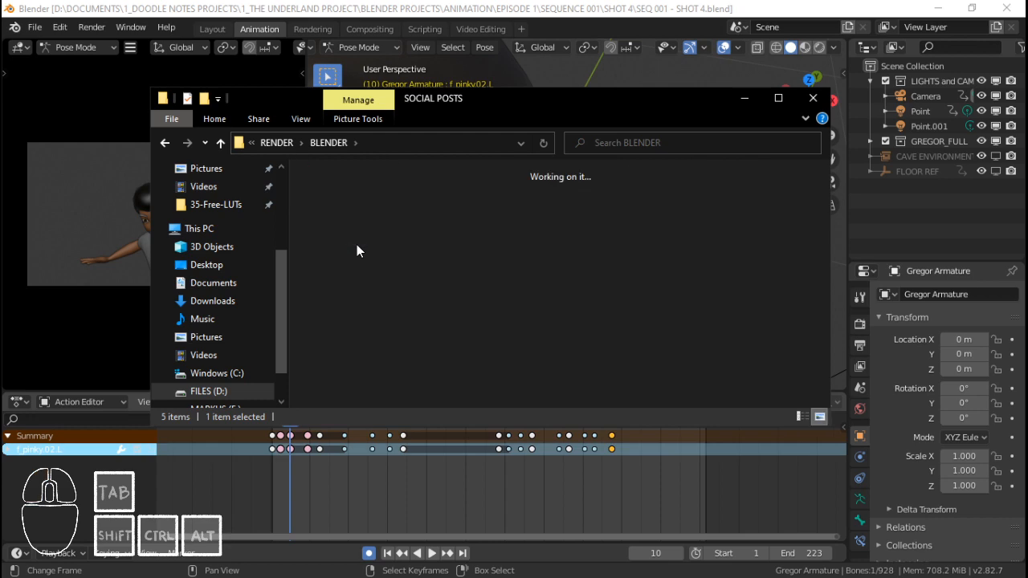
{"action": "scroll", "coordinate": [592, 291], "scroll_direction": "down", "scroll_amount": 5}
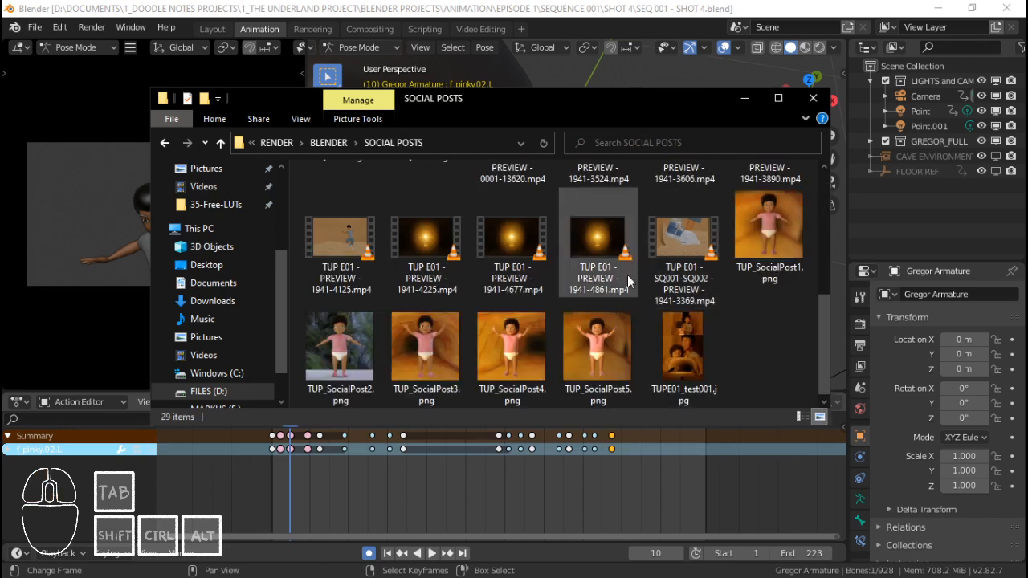
Open the video TUP E01 - PREVIEW - 1941-4861.mp4 in VLC media player.
{"action": "mouse_move", "coordinate": [608, 245]}
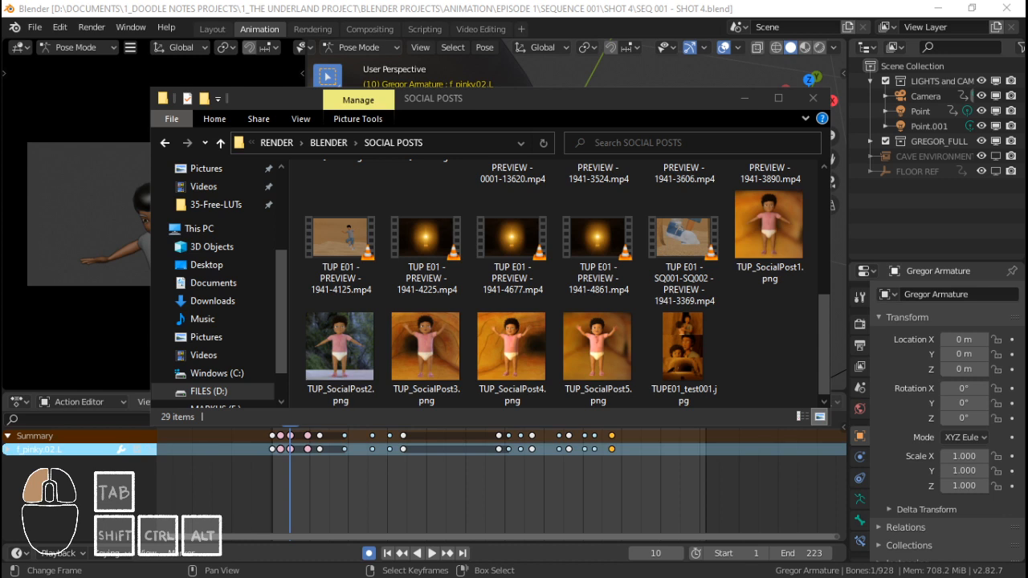
{"action": "left_click", "coordinate": [597, 228]}
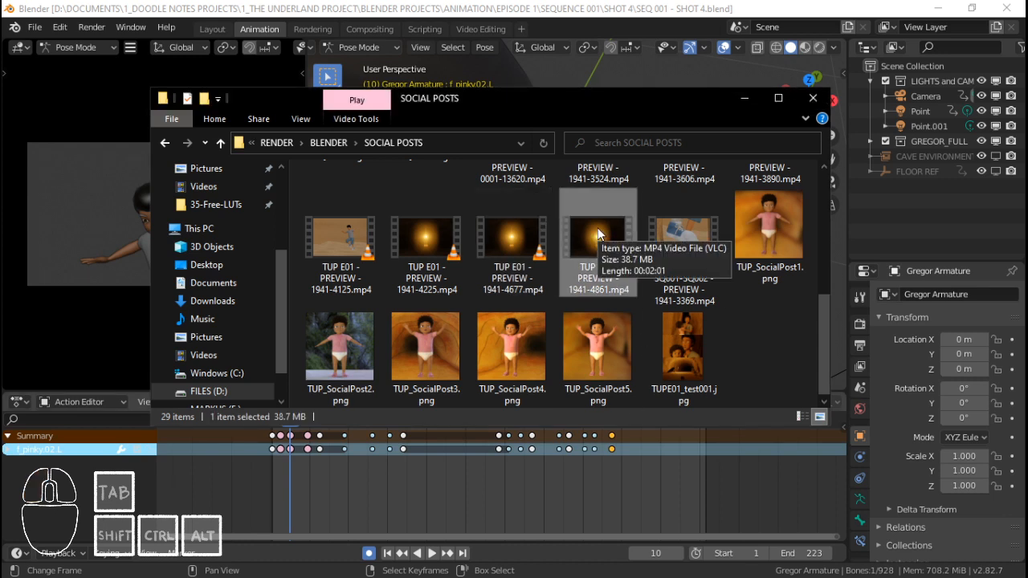
{"action": "double_click", "coordinate": [597, 227]}
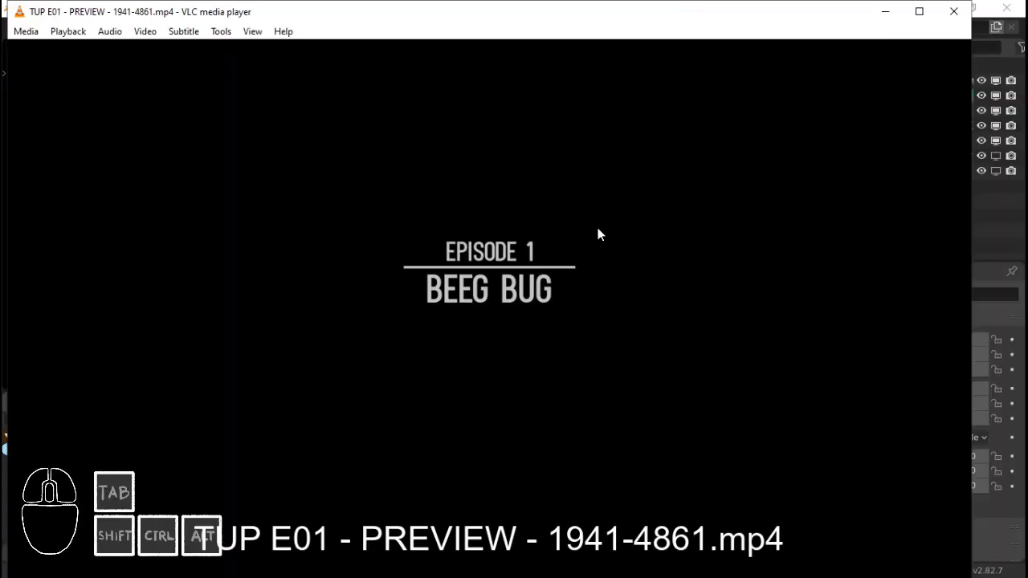
Raise the preview video's volume to 80% and show it full screen.
{"action": "left_click", "coordinate": [918, 12]}
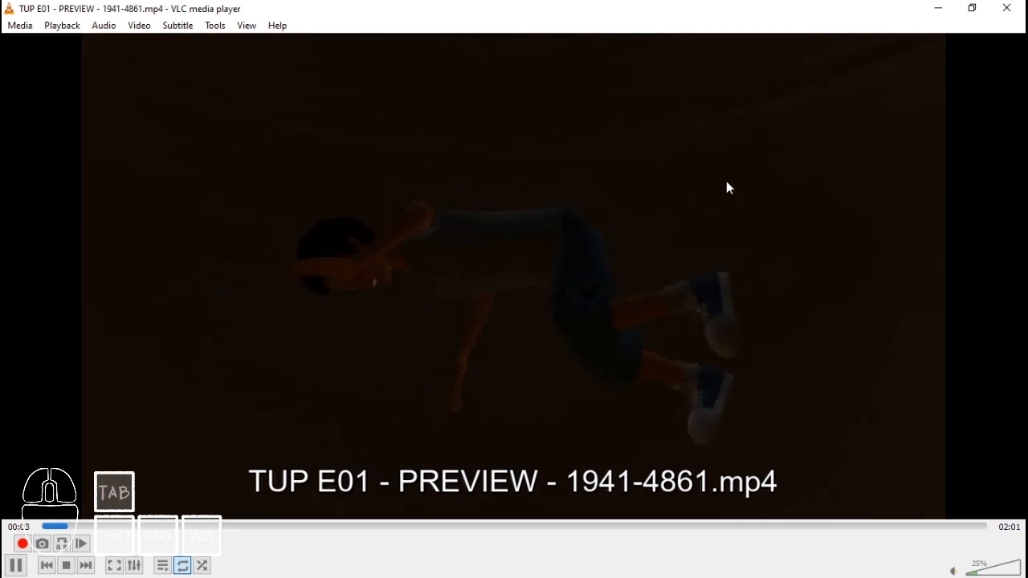
{"action": "scroll", "coordinate": [688, 352], "scroll_direction": "up", "scroll_amount": 3}
{"action": "scroll", "coordinate": [704, 346], "scroll_direction": "up", "scroll_amount": 6}
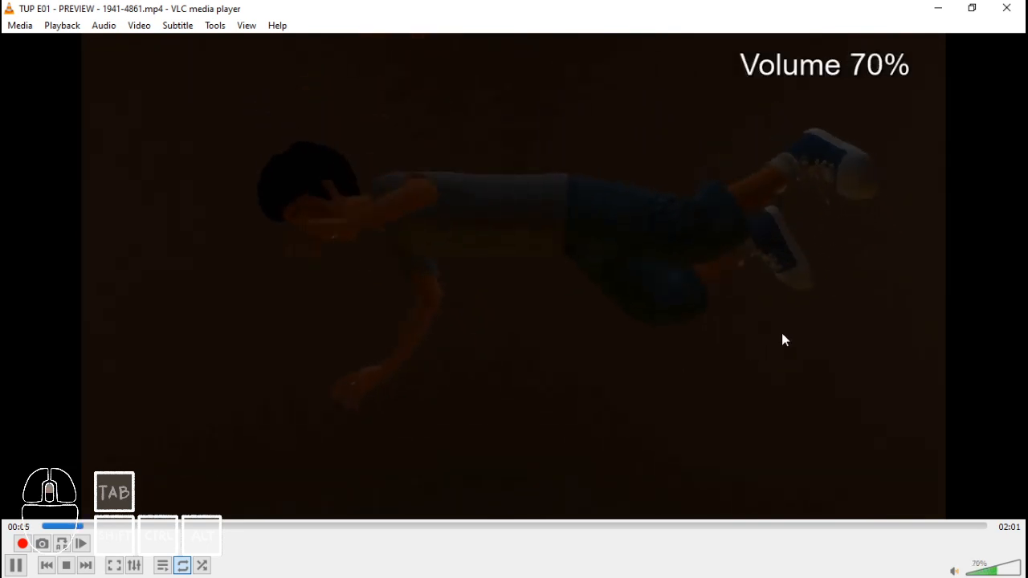
{"action": "scroll", "coordinate": [608, 338], "scroll_direction": "up", "scroll_amount": 1}
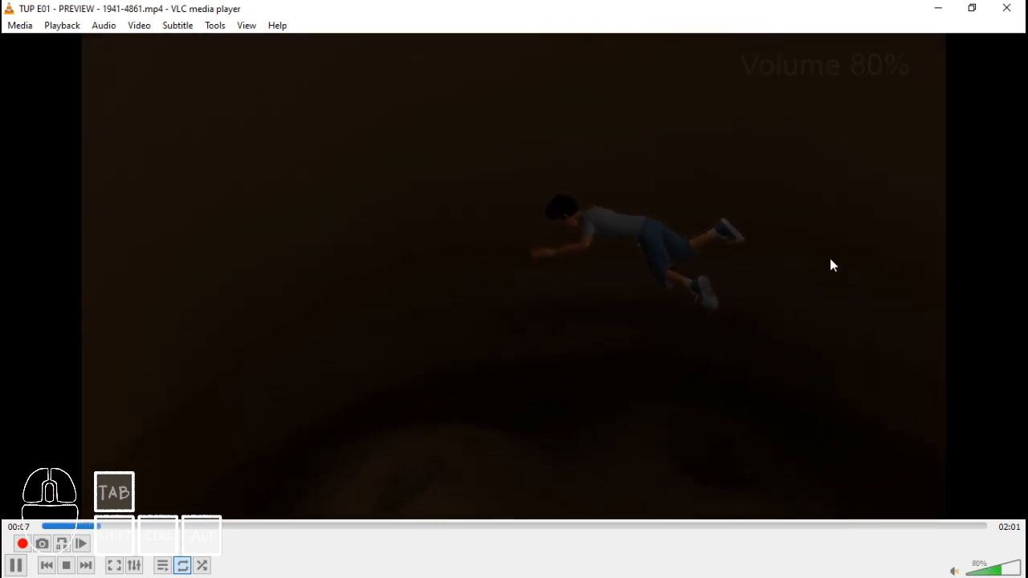
{"action": "double_click", "coordinate": [974, 227]}
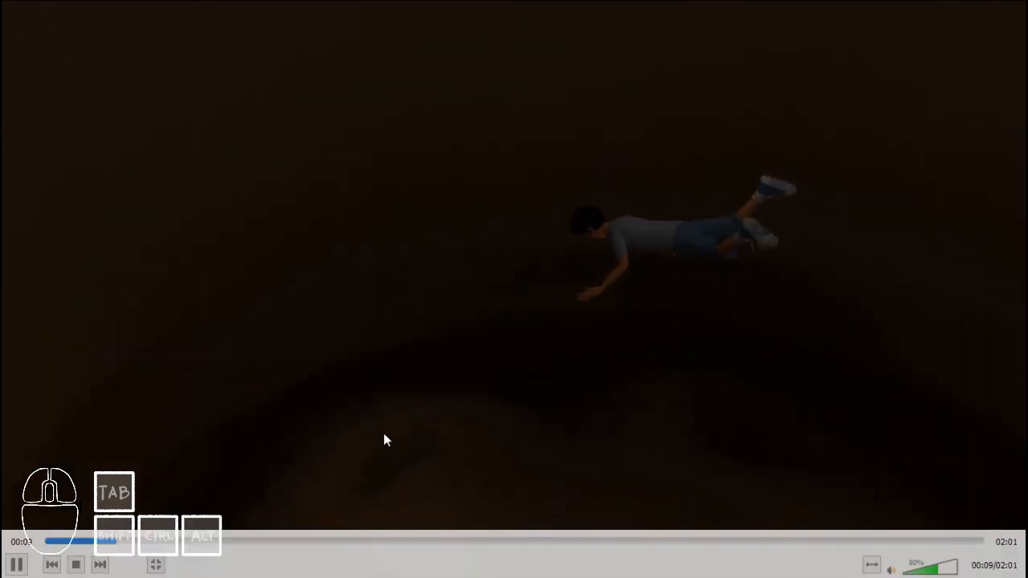